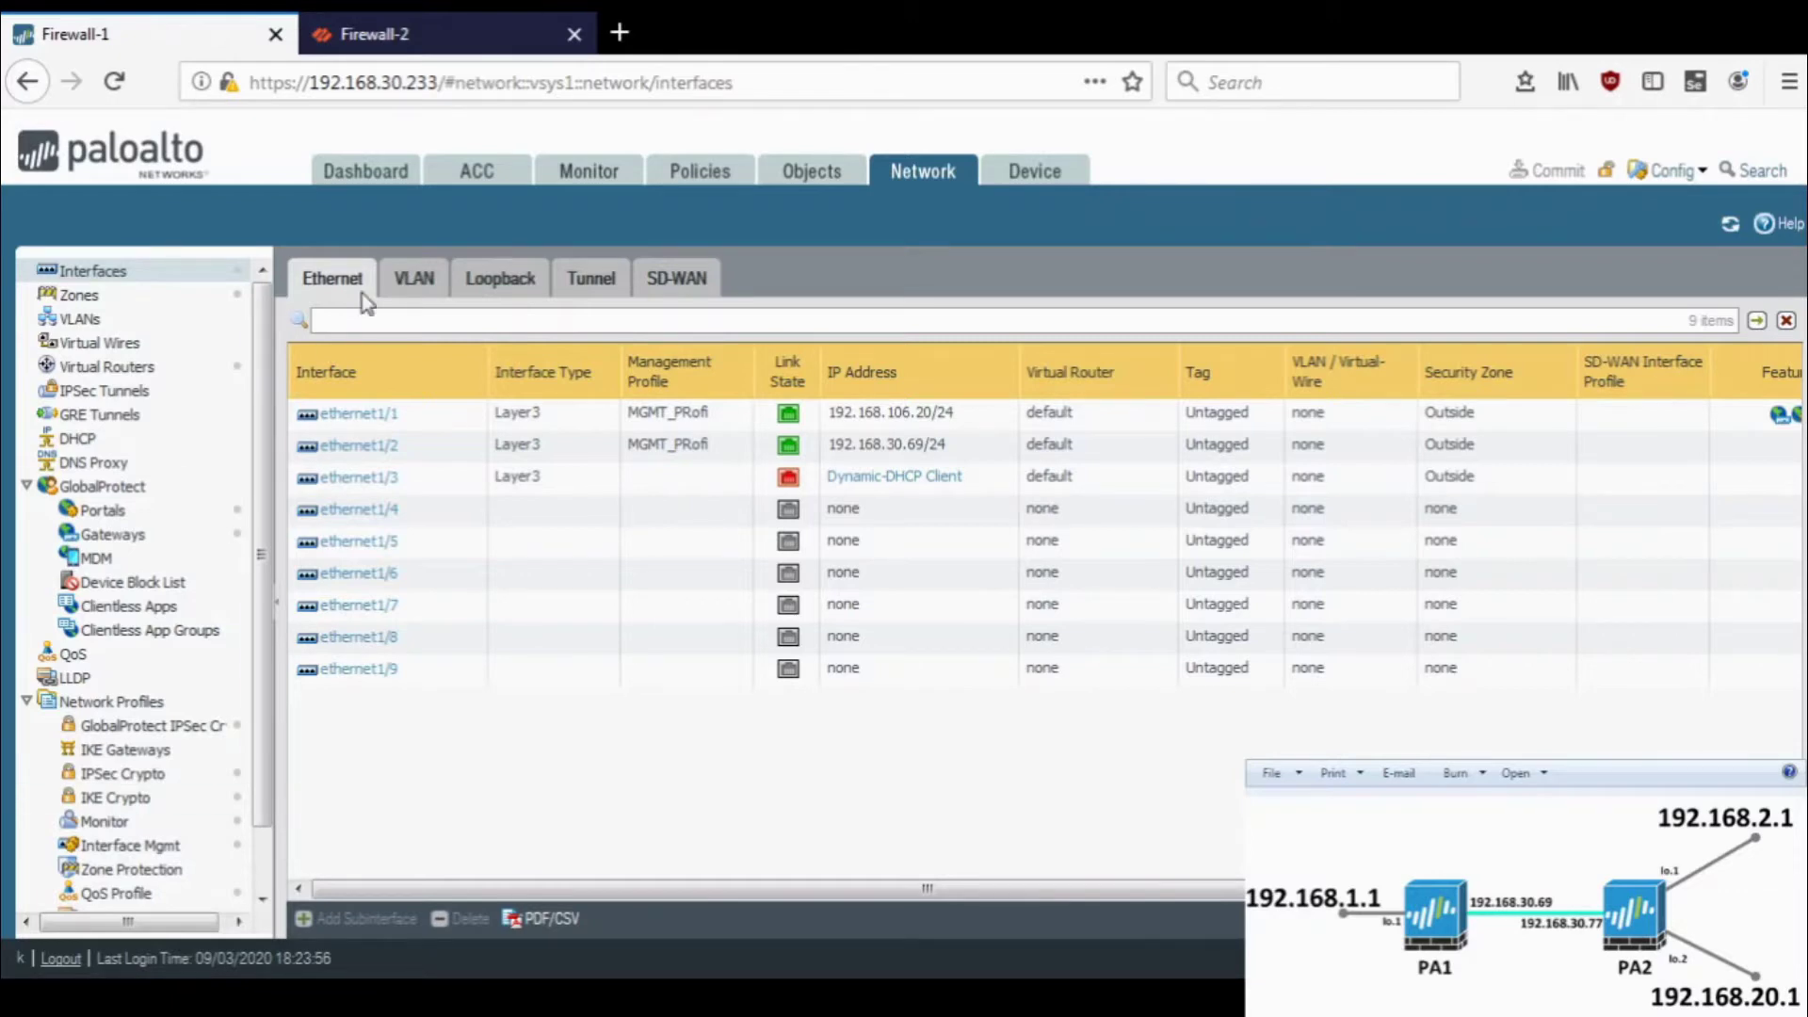
# - Switch between the Firewall-2 and Firewall-1 management pages, ending on Firewall-1
pyautogui.click(405, 28)
pyautogui.click(239, 19)
pyautogui.click(372, 28)
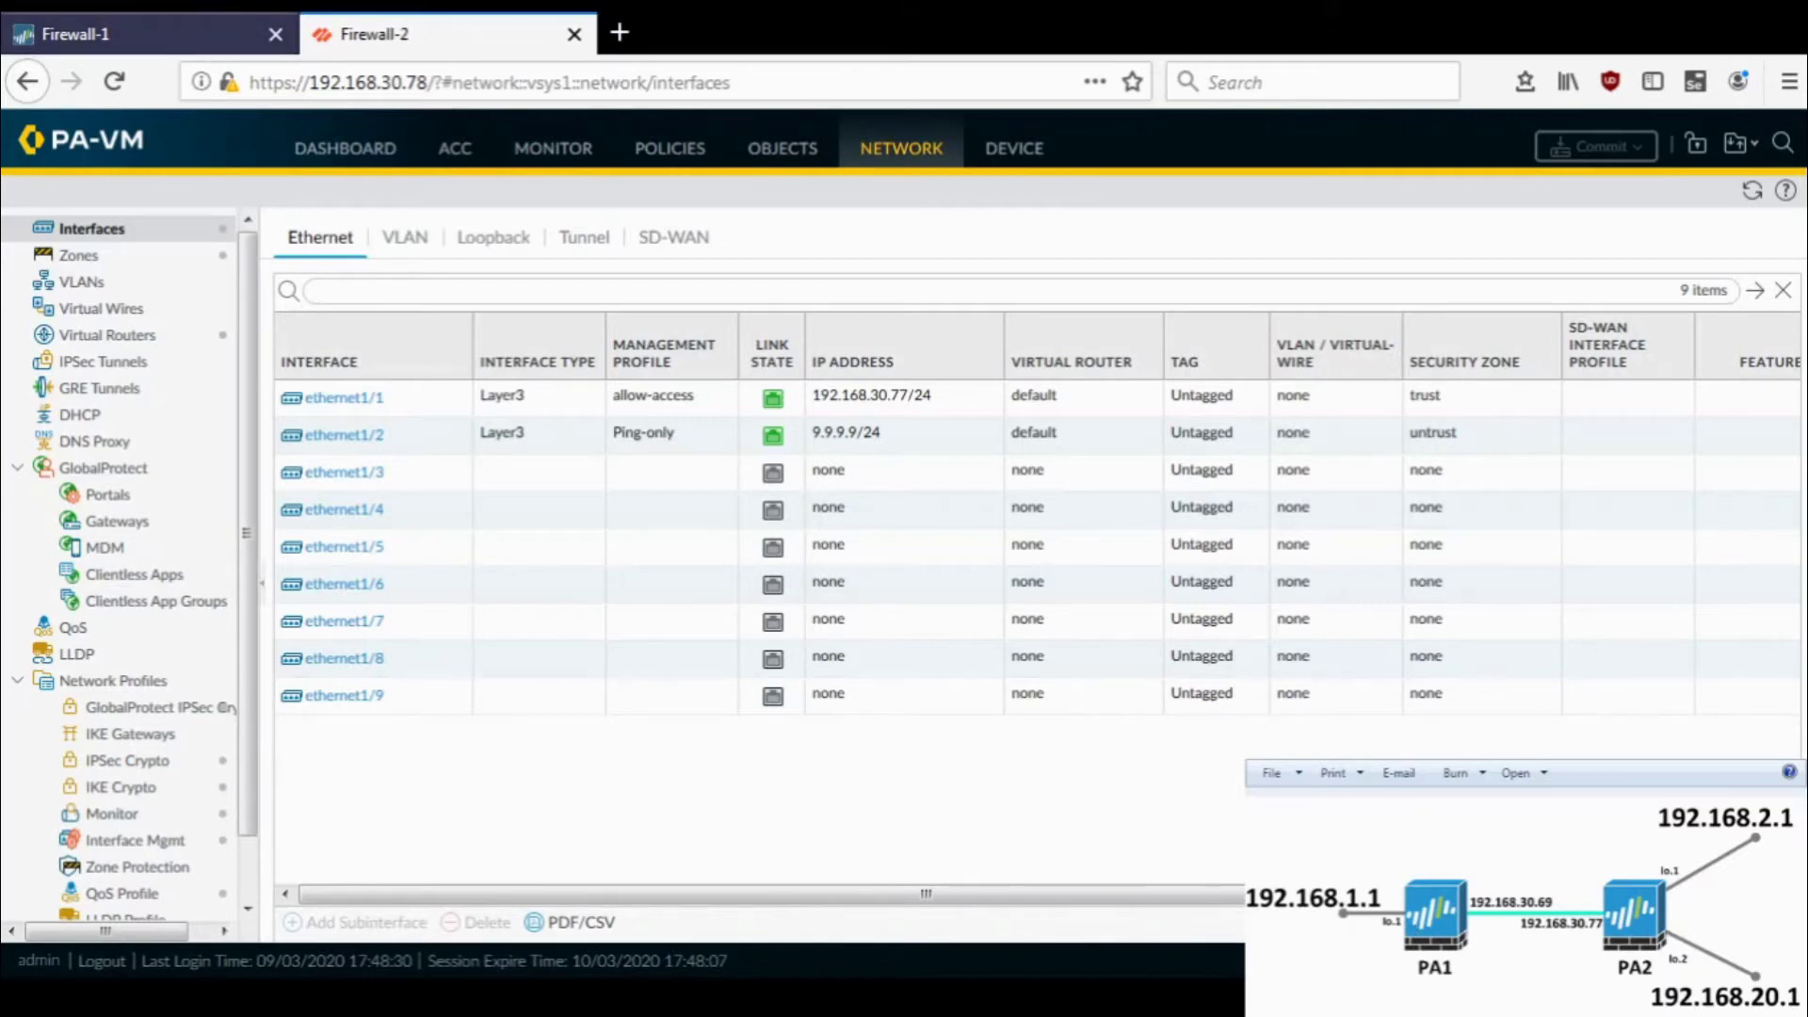
pyautogui.click(76, 34)
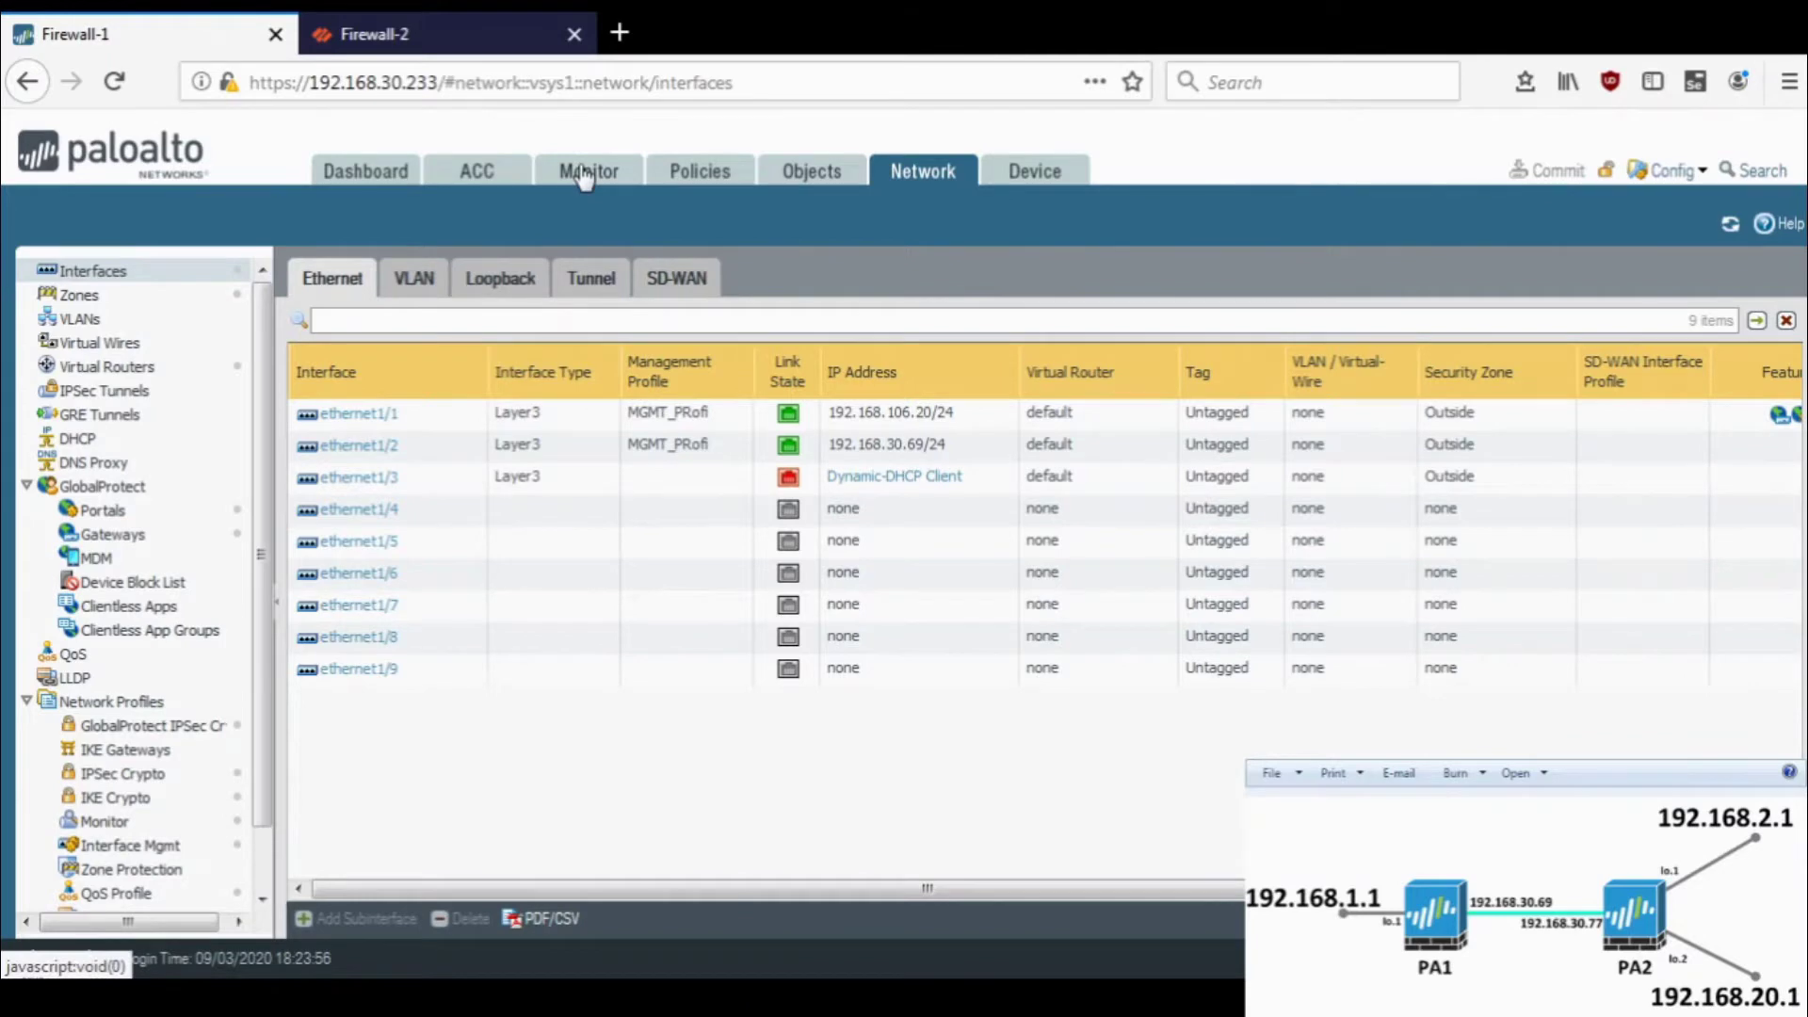
pyautogui.click(442, 34)
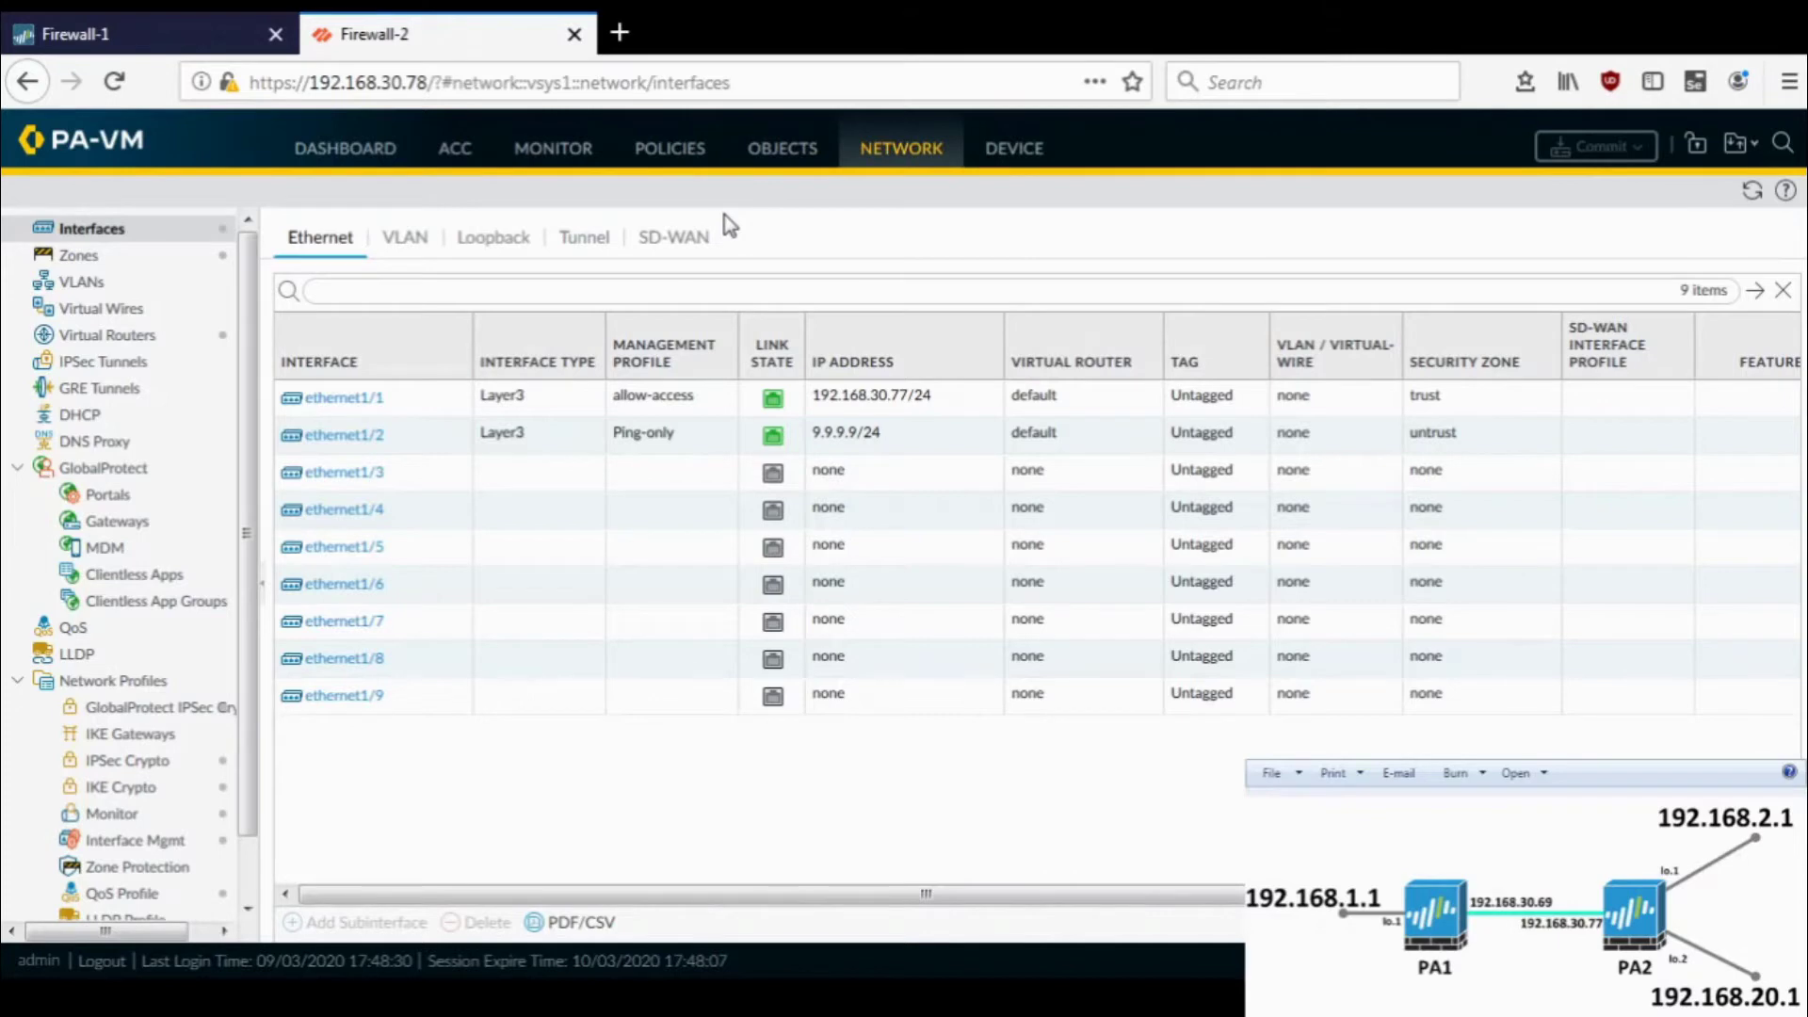
pyautogui.click(211, 9)
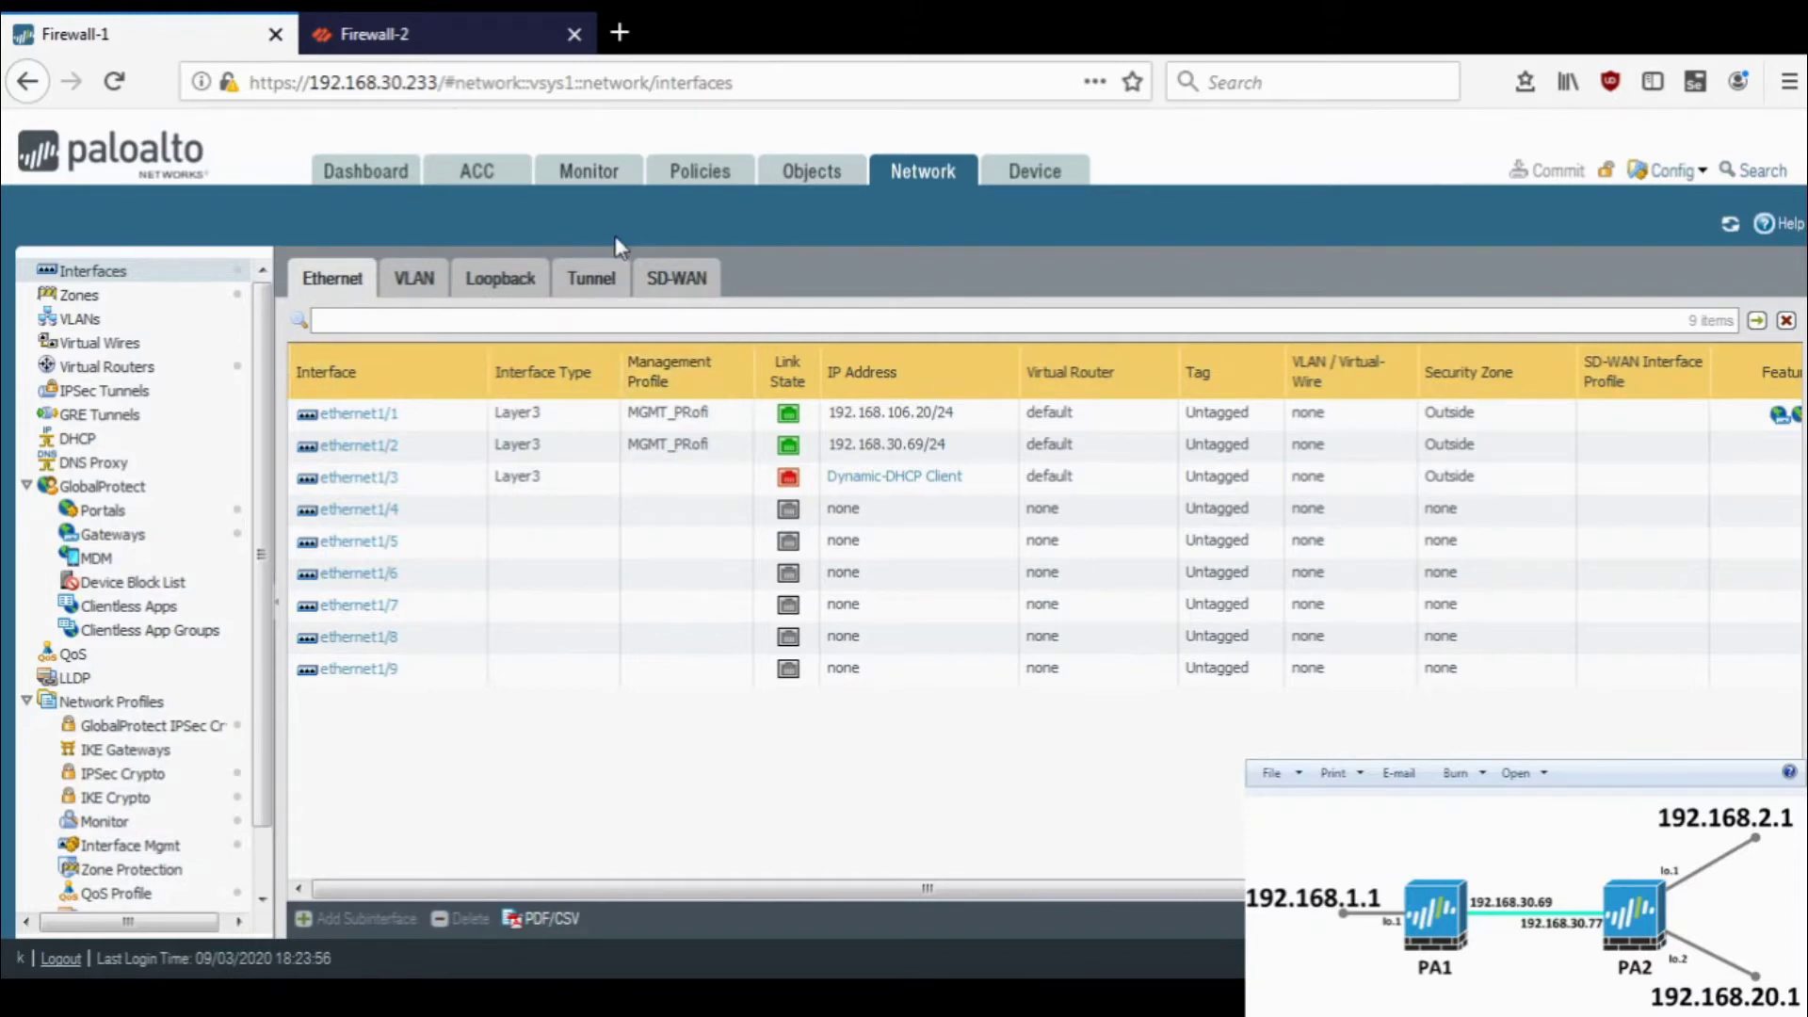
# - Open the default virtual router's static routes and start a new IPv4 route
pyautogui.click(160, 375)
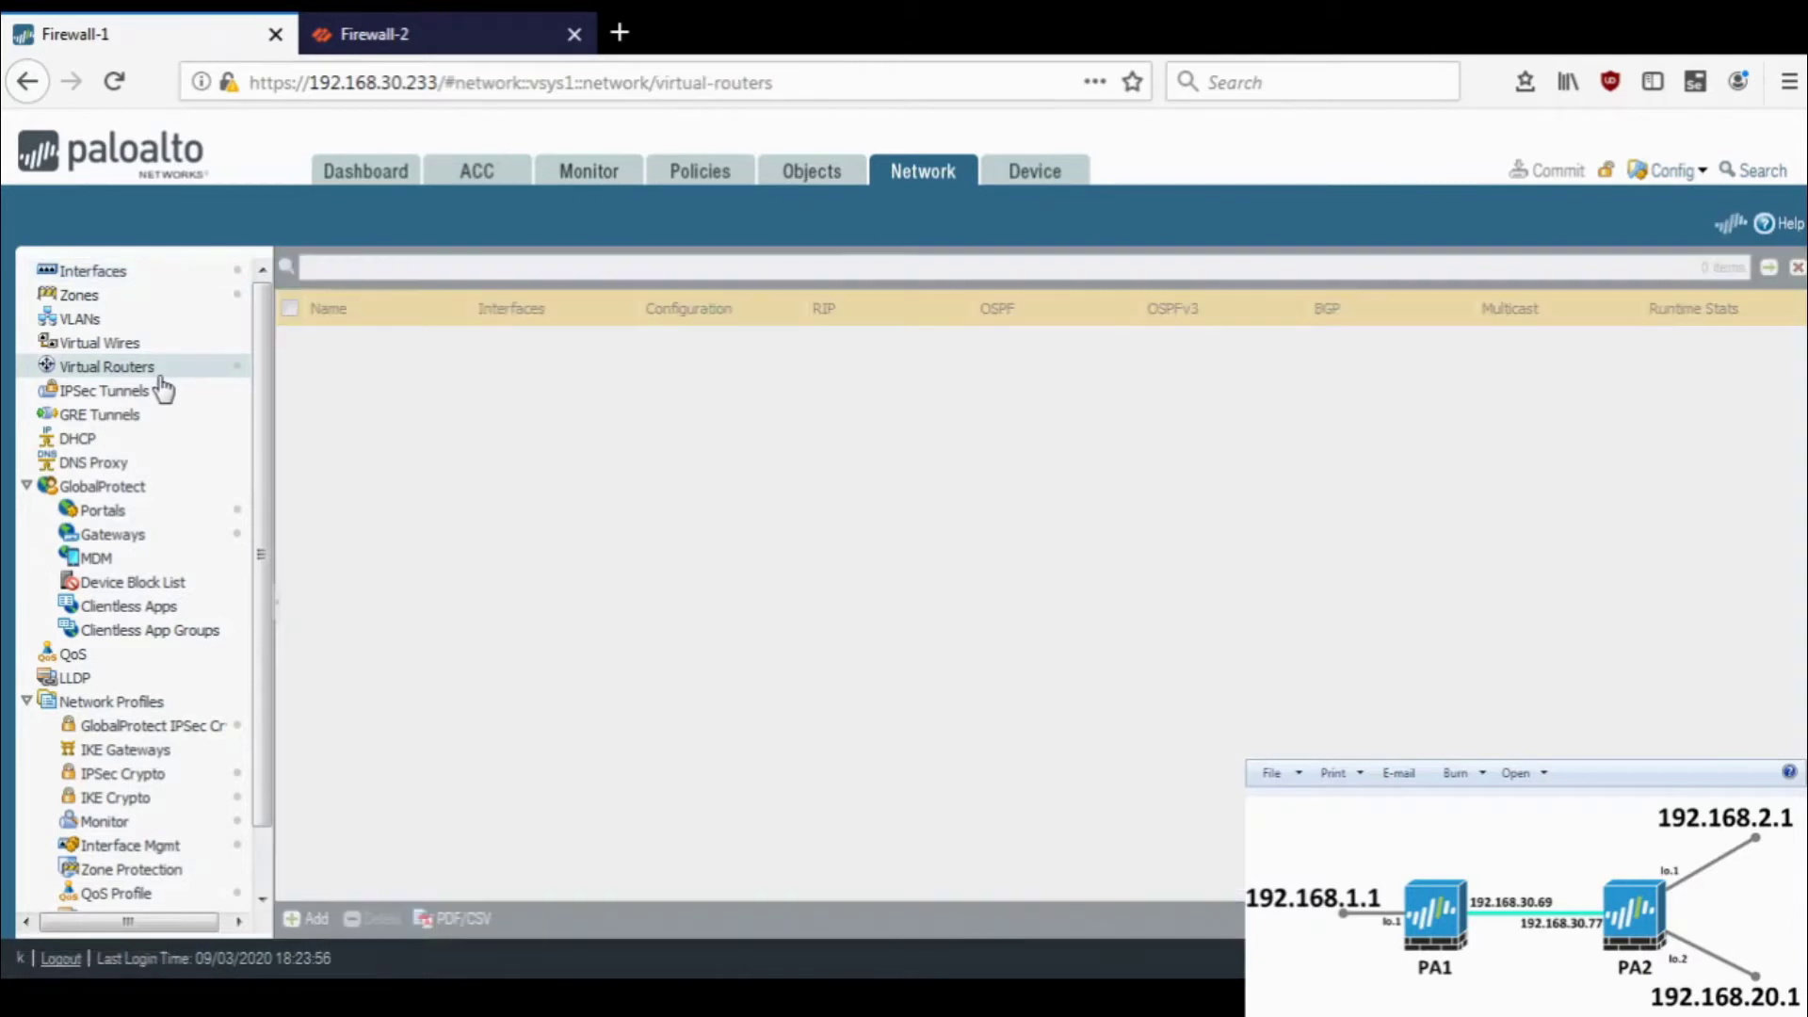
pyautogui.click(337, 347)
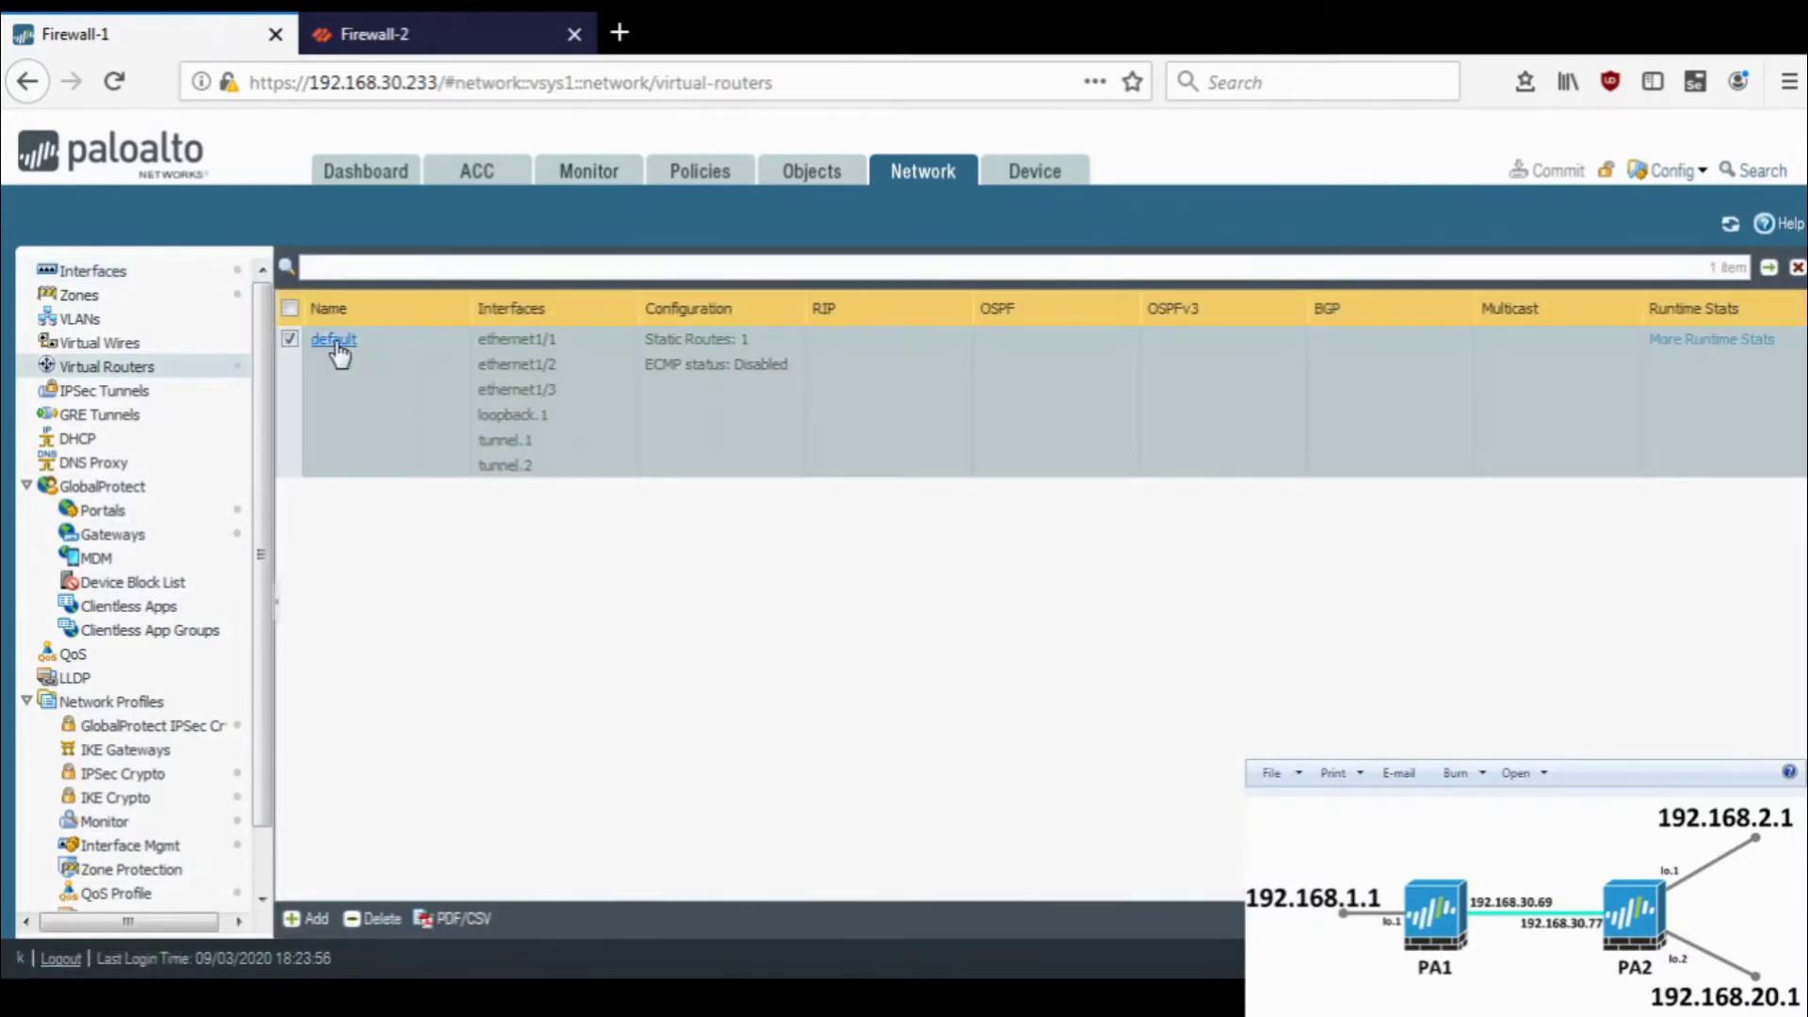
pyautogui.click(337, 346)
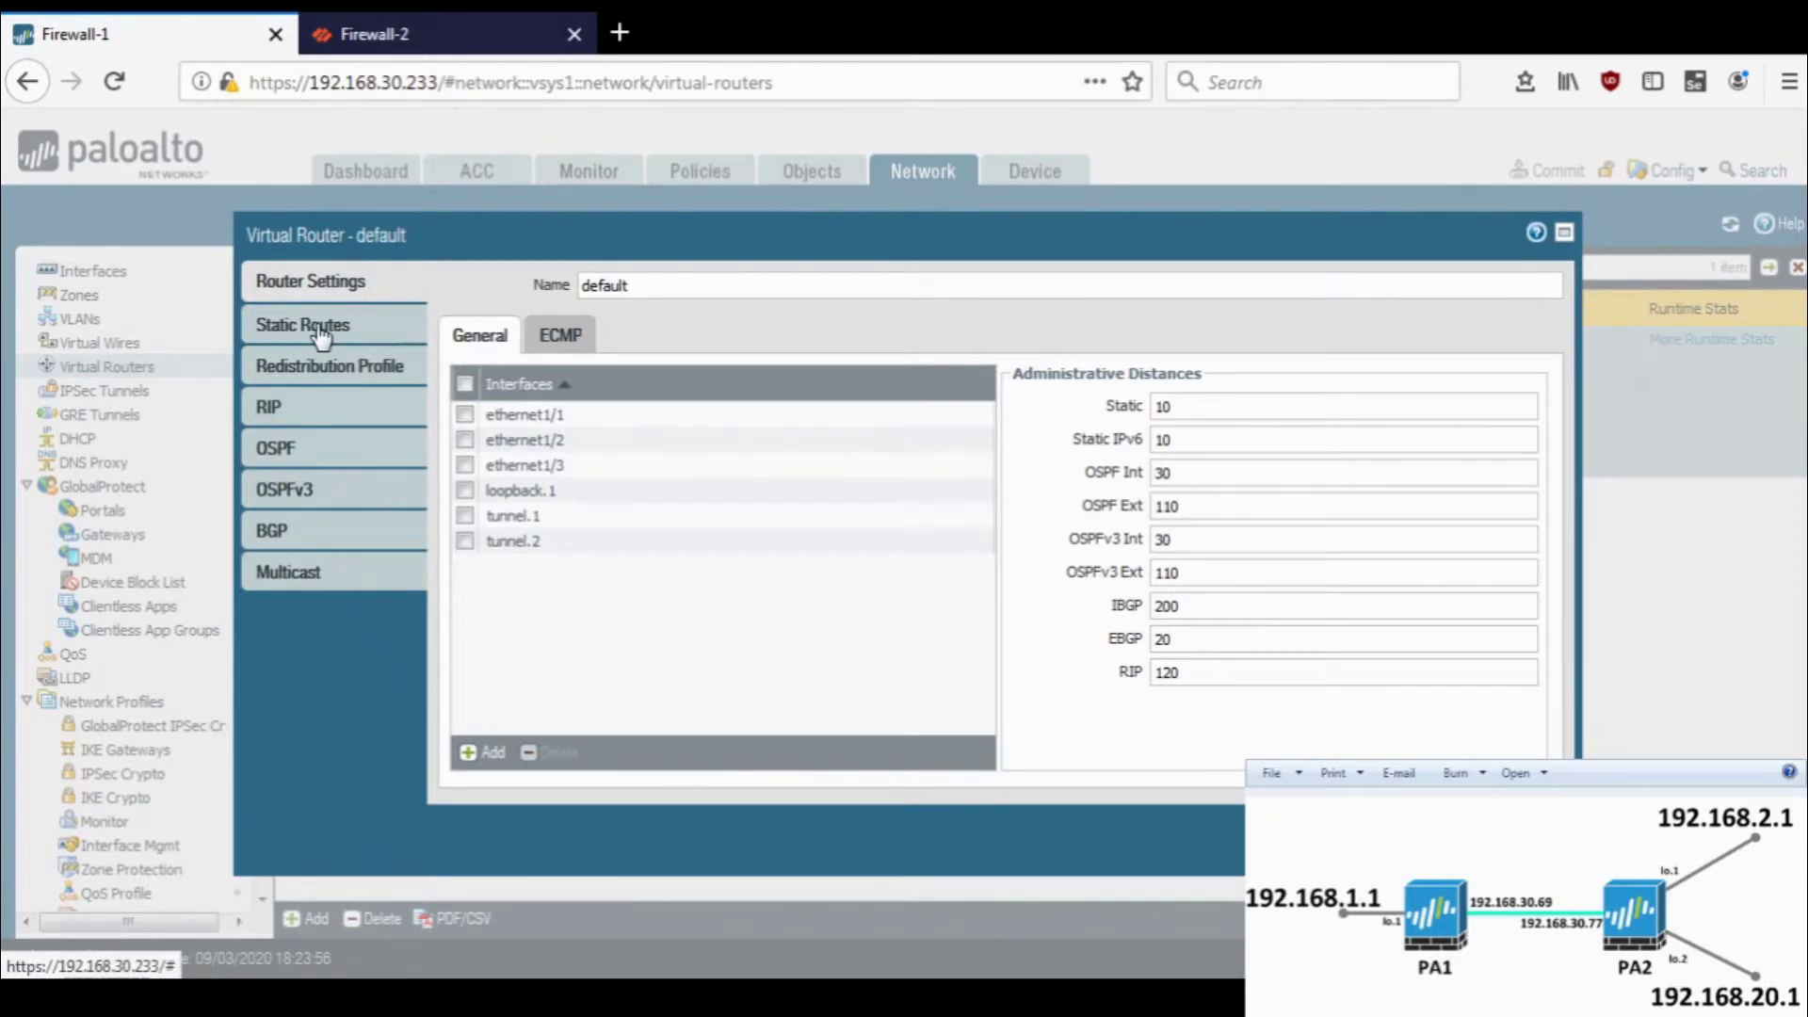
pyautogui.click(321, 335)
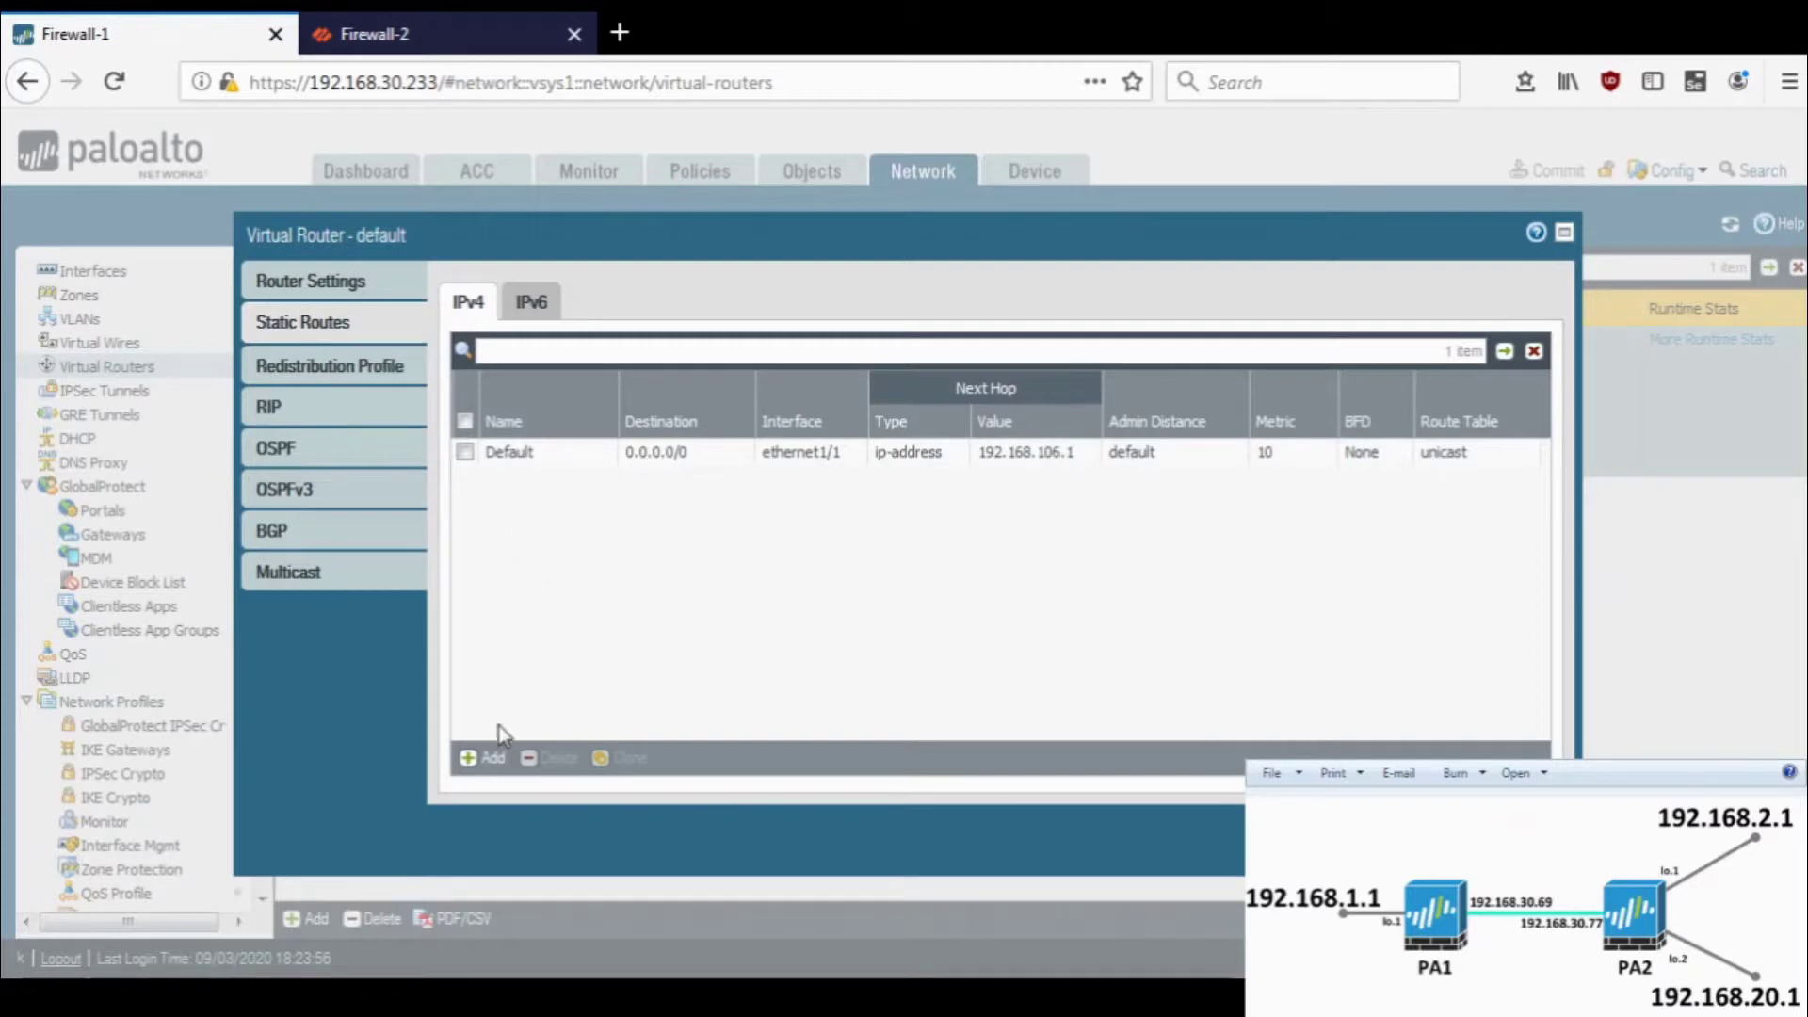
pyautogui.click(480, 761)
# - Name the new static route route1 with destination 1.1.1.0/24
pyautogui.click(769, 266)
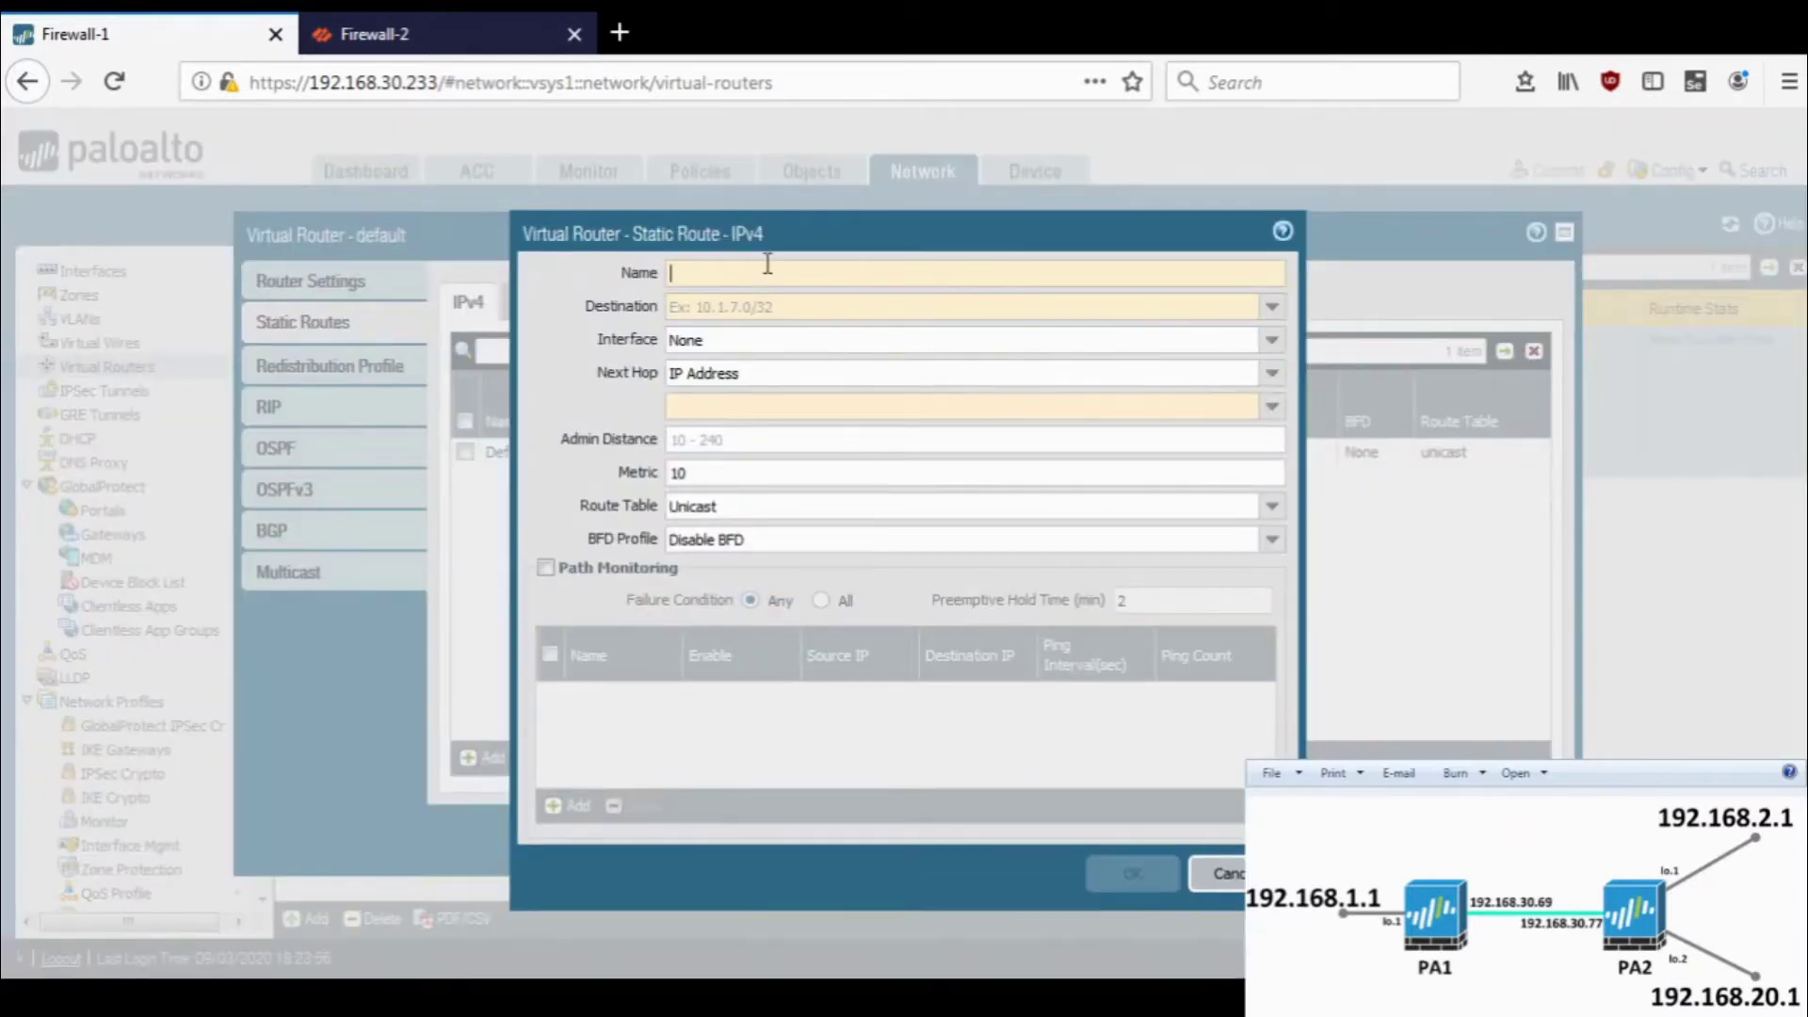
pyautogui.write('route1')
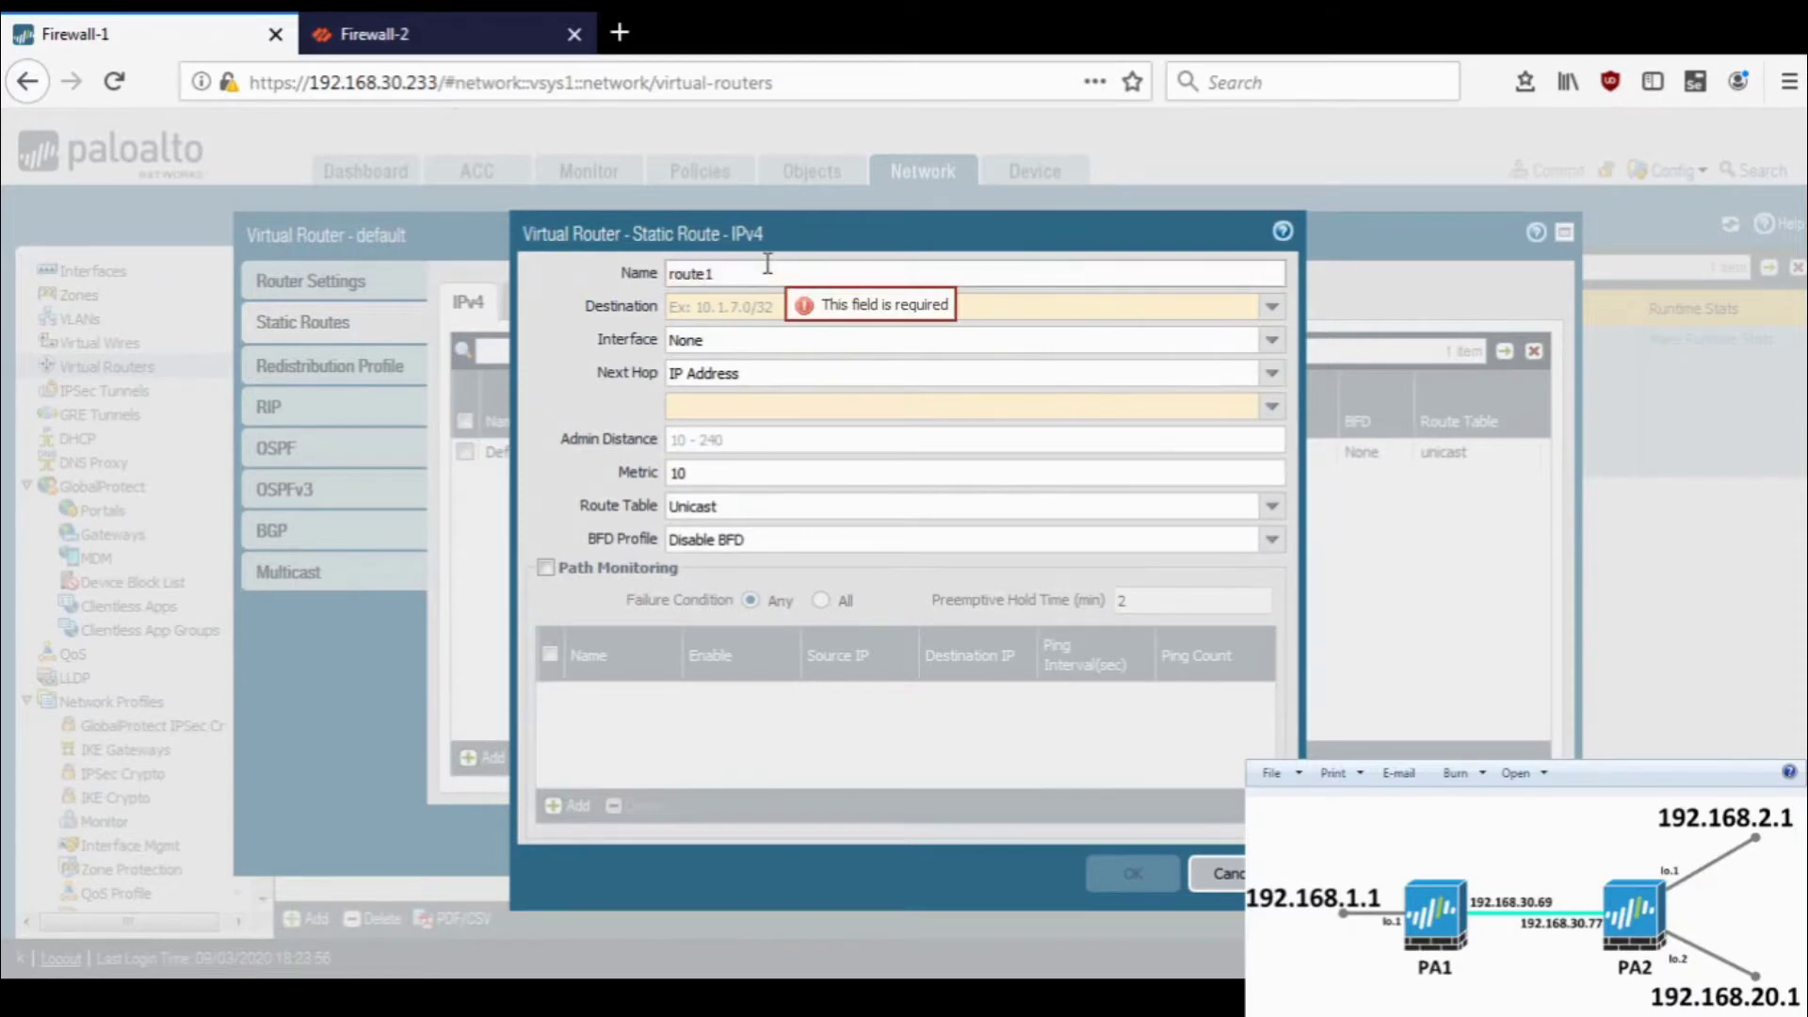
pyautogui.click(693, 308)
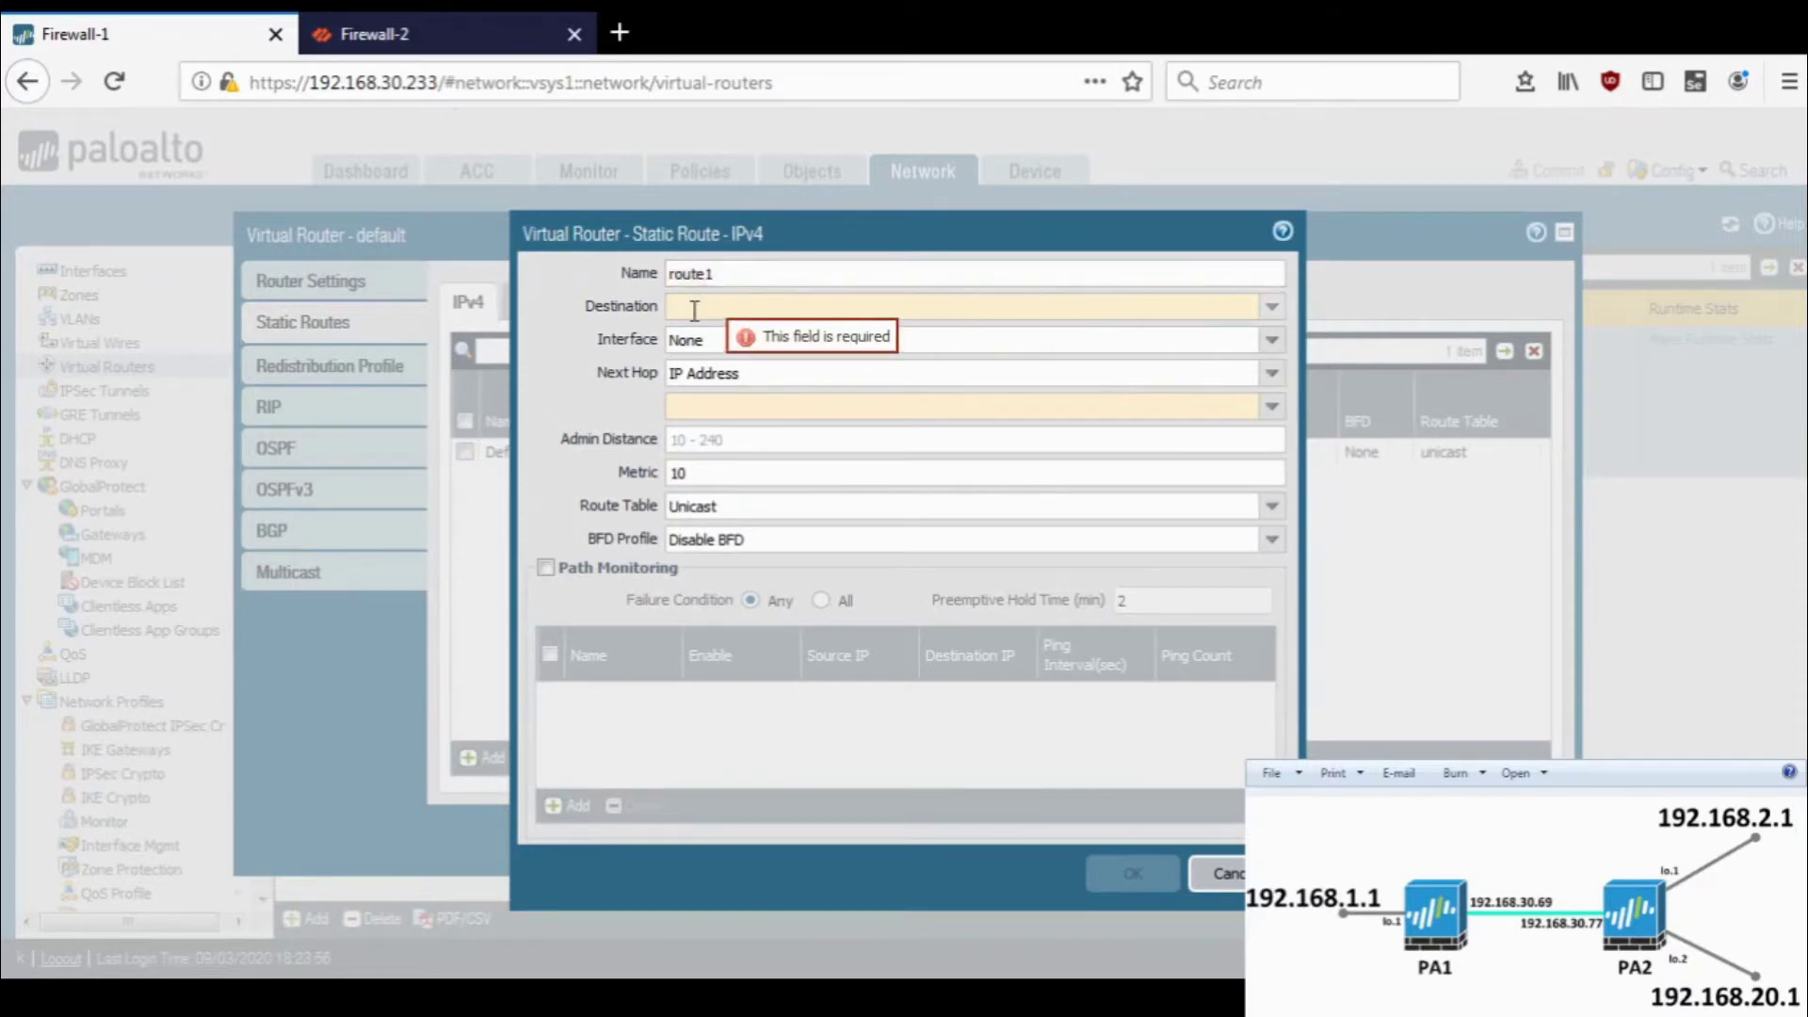
pyautogui.write('1.1.1.1/')
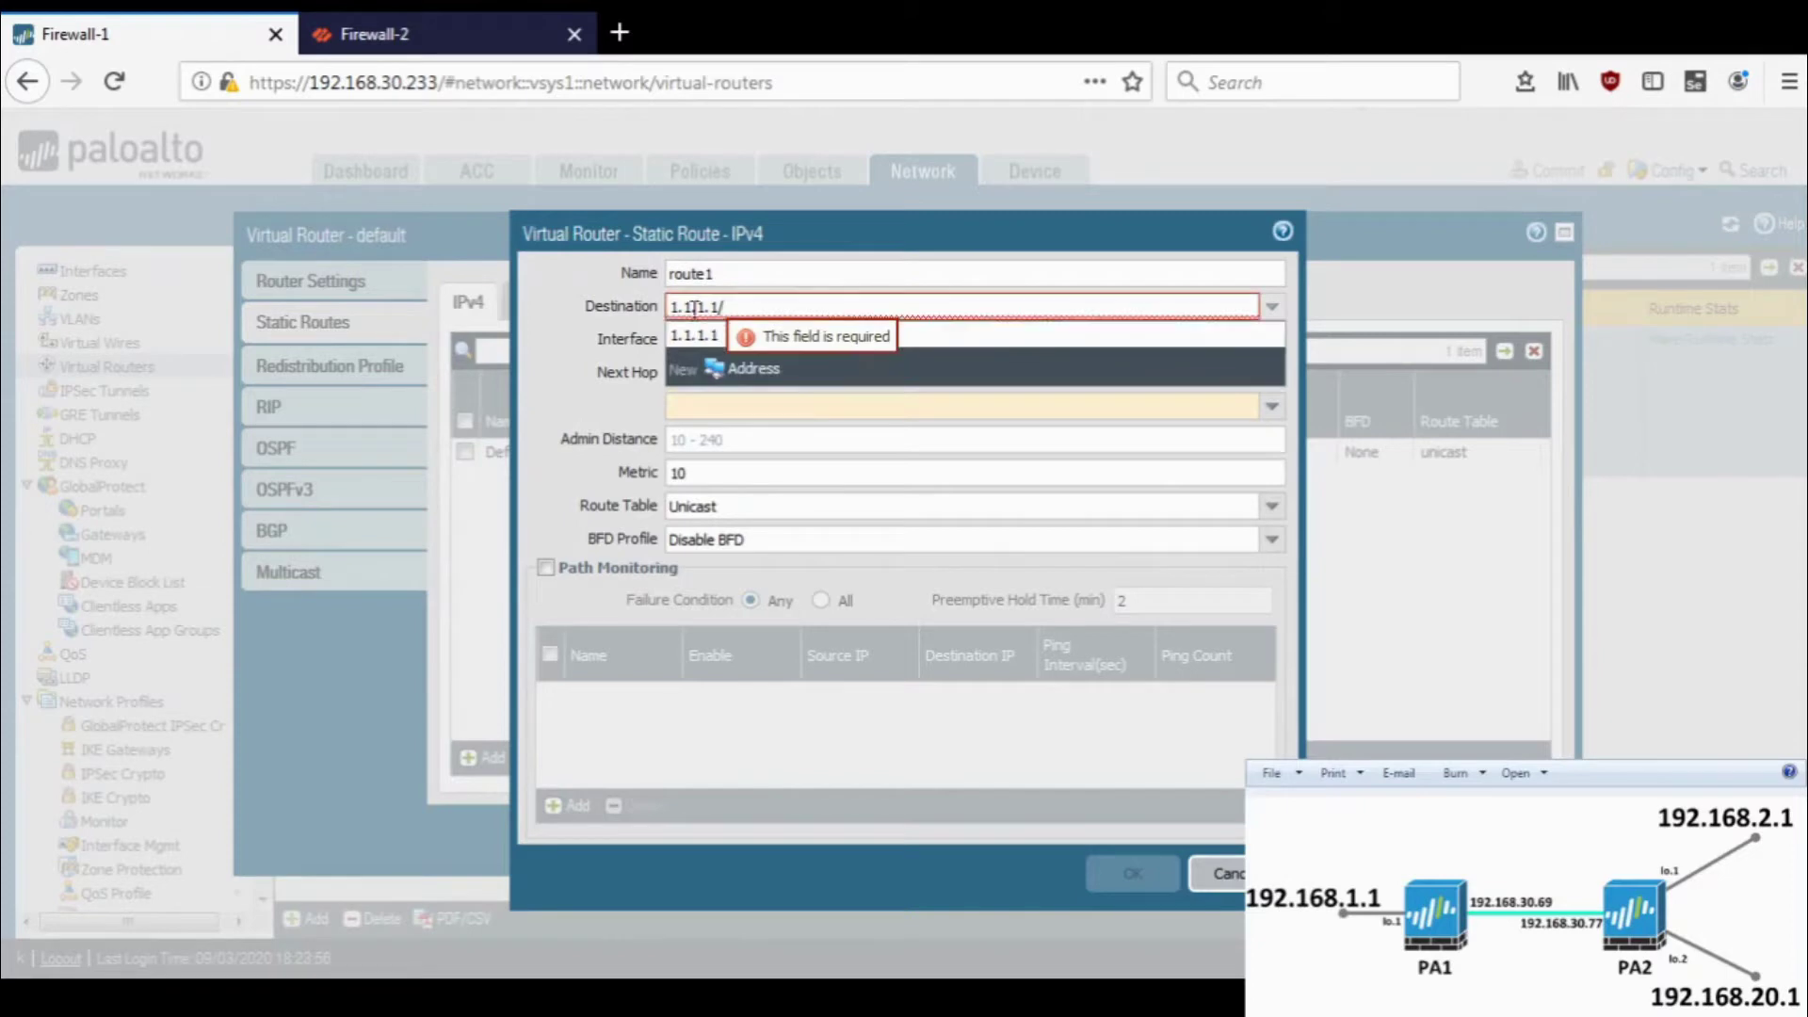
pyautogui.write('24')
pyautogui.press('Left')
pyautogui.press('Left')
pyautogui.press('Left')
pyautogui.press('BackSpace')
pyautogui.write('0')
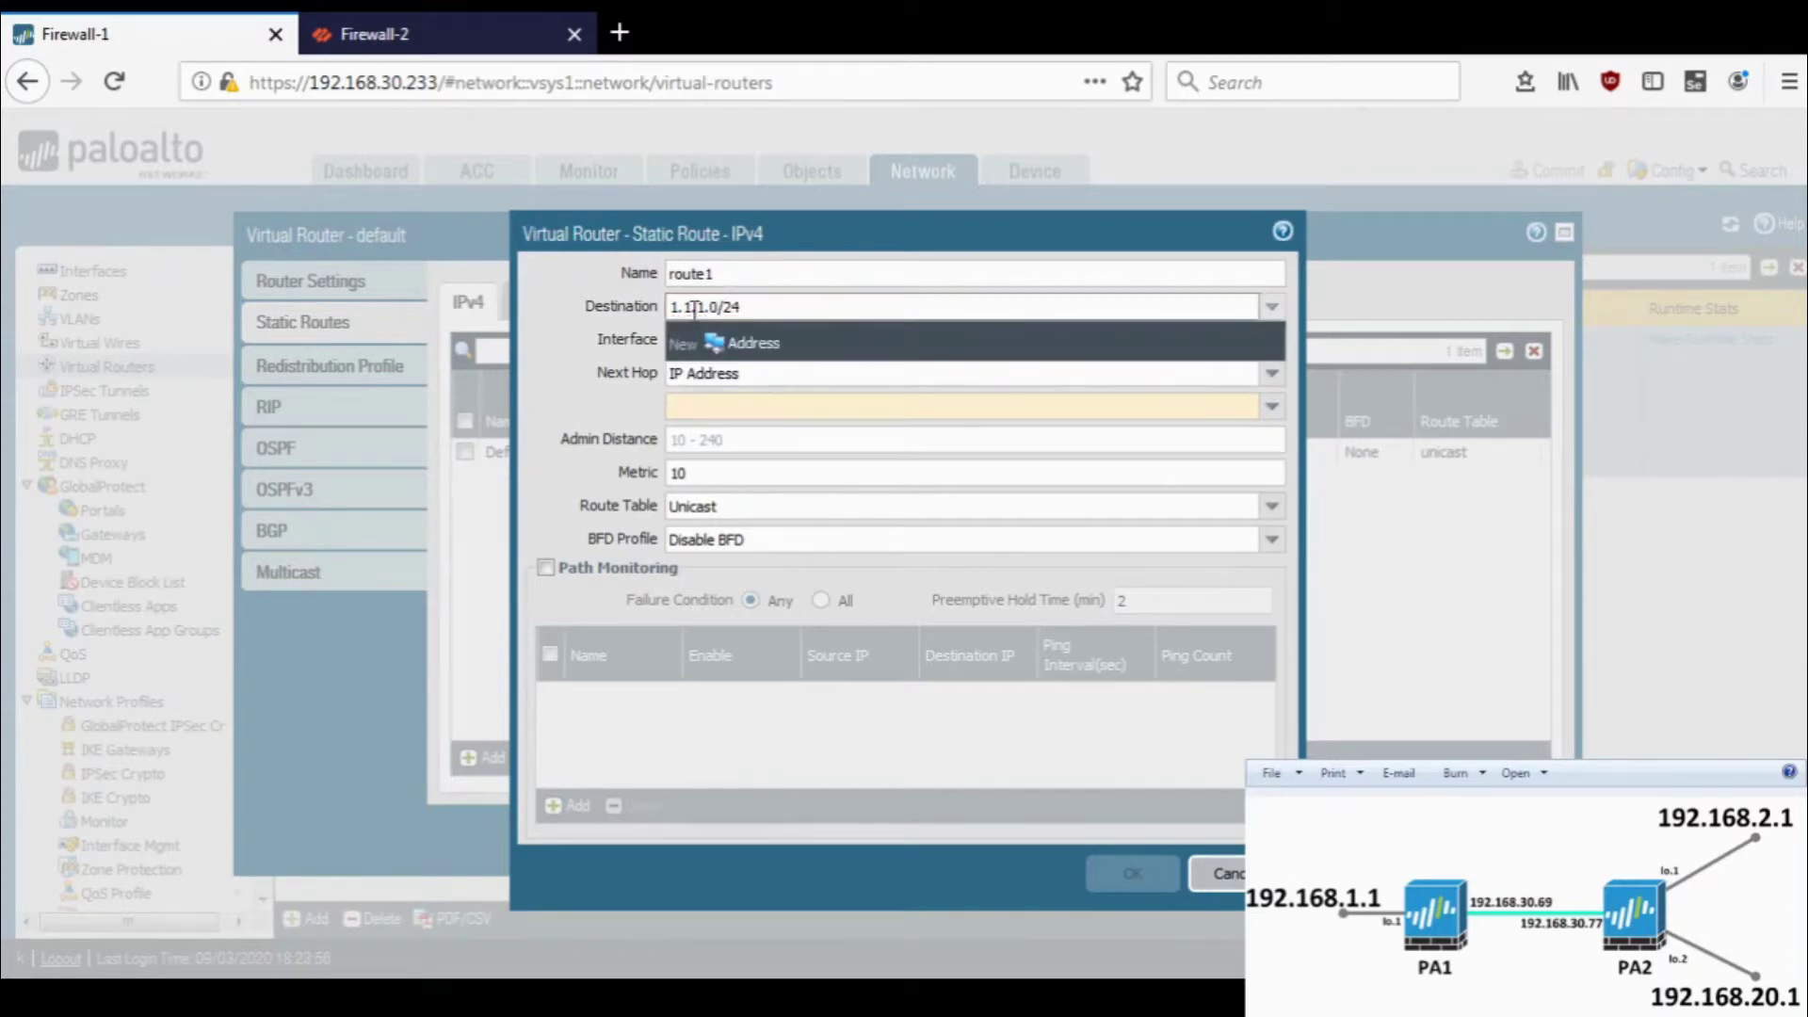
pyautogui.hotkey('shift', 'Tab')
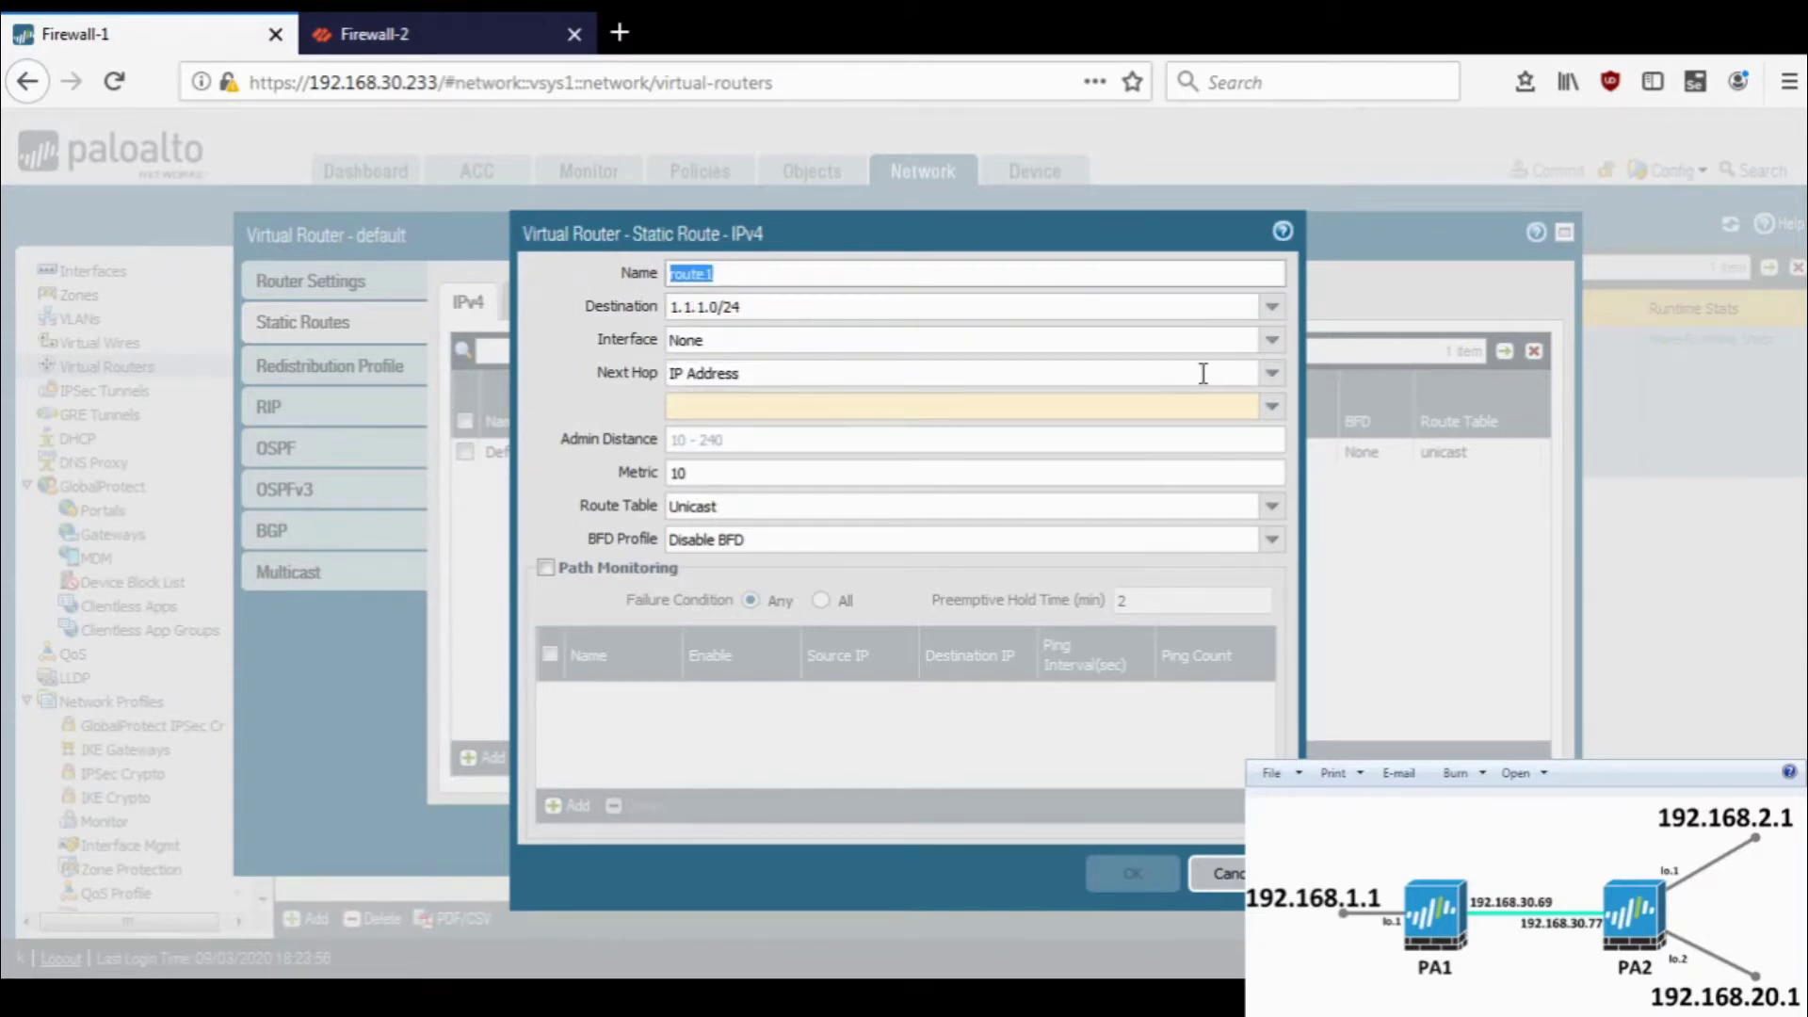
# - Send route1 out ethernet1/1 to next hop 192.168.106.1 and save it
pyautogui.click(1271, 342)
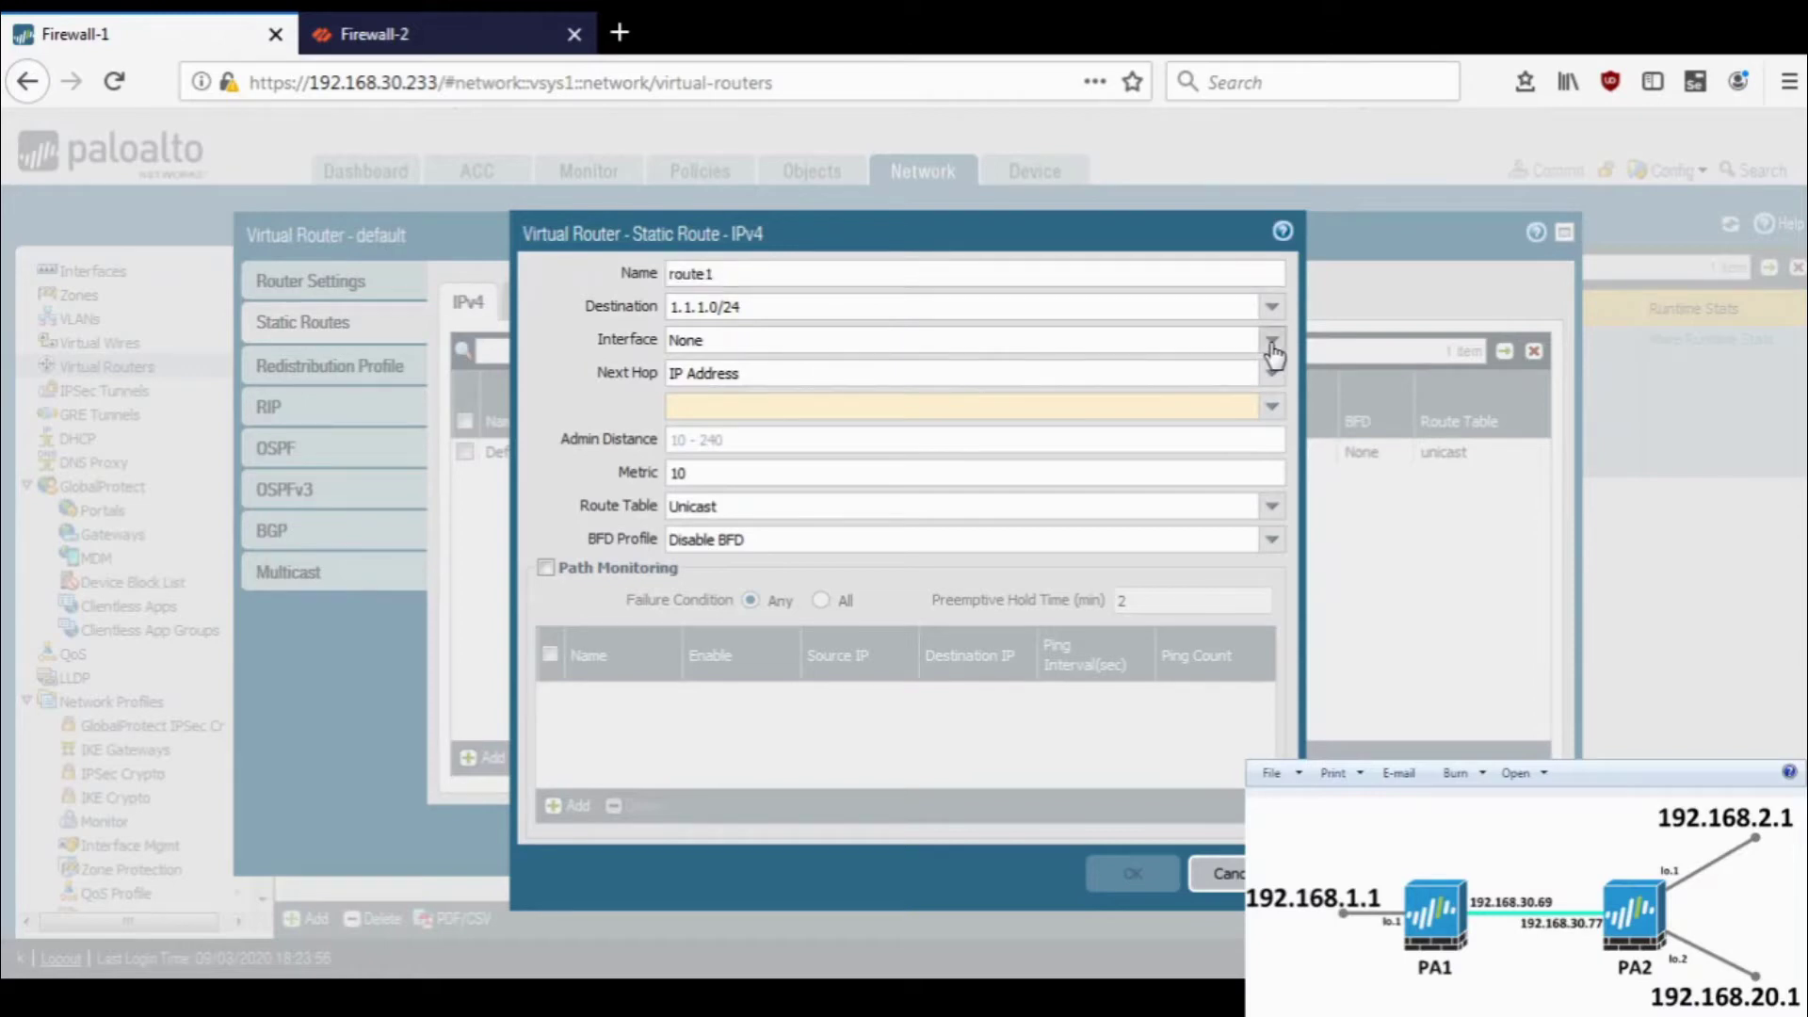
pyautogui.click(1110, 395)
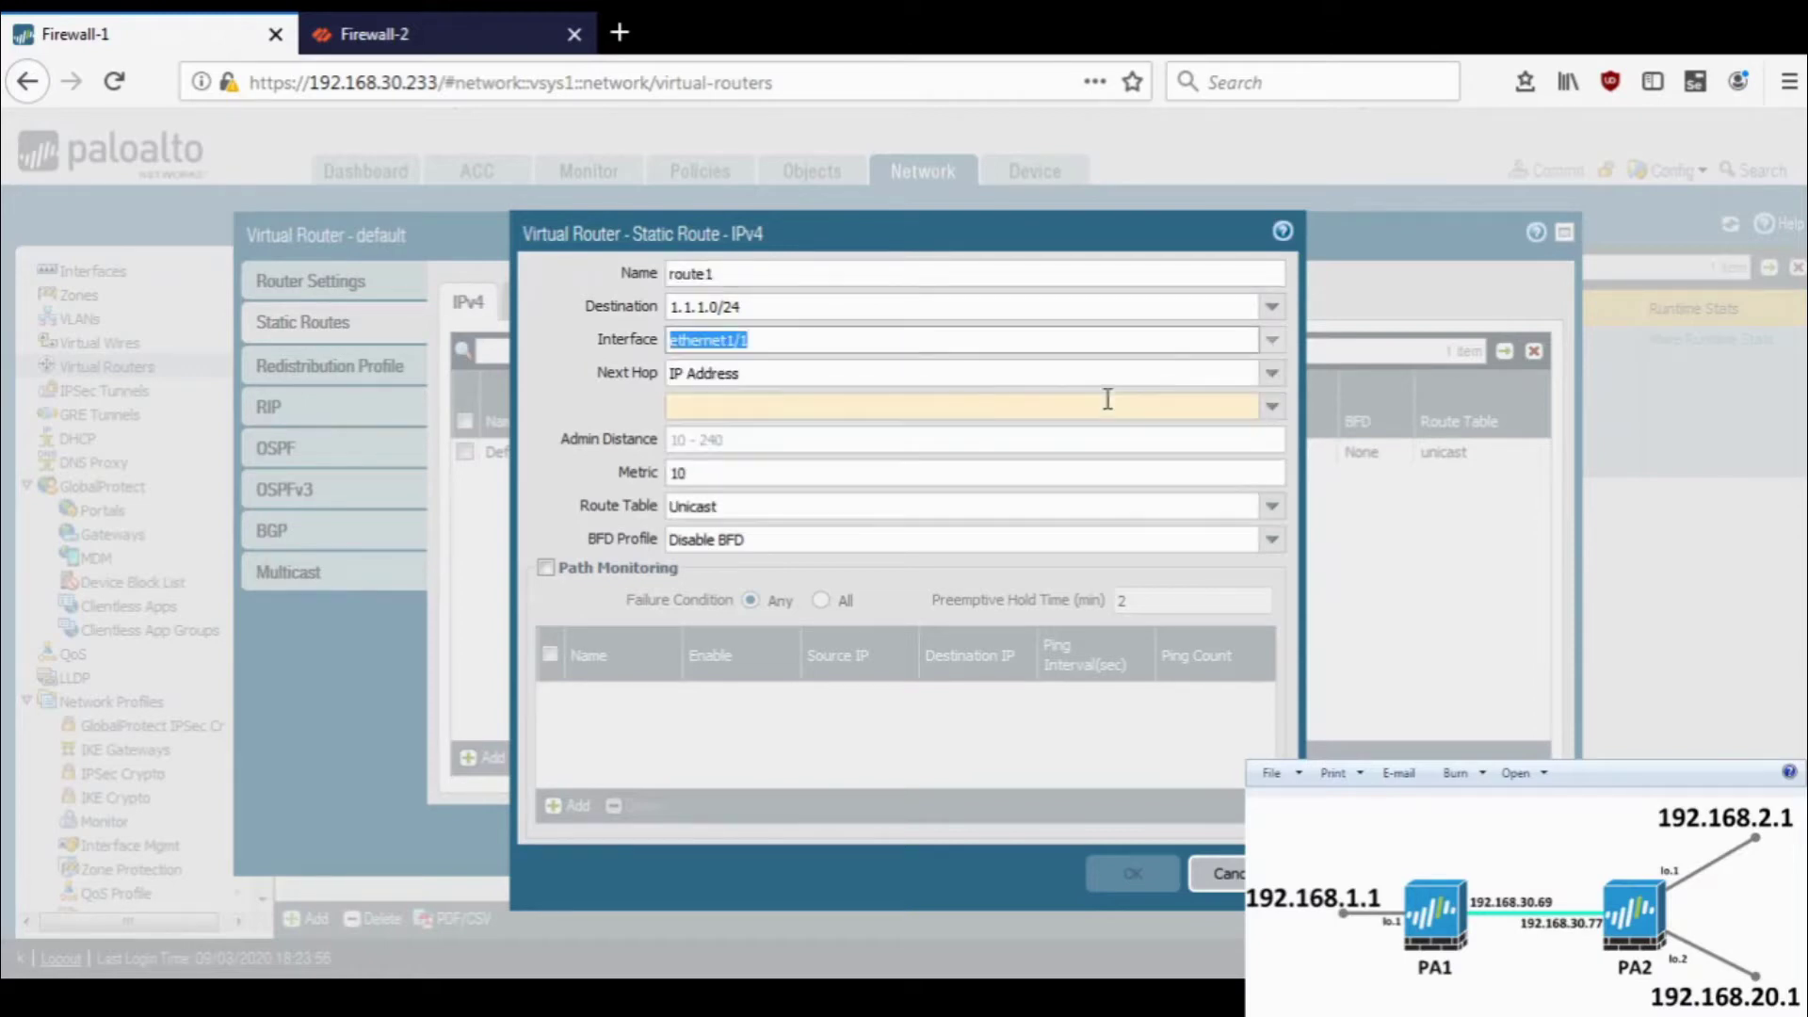
pyautogui.click(911, 403)
pyautogui.write('192.1')
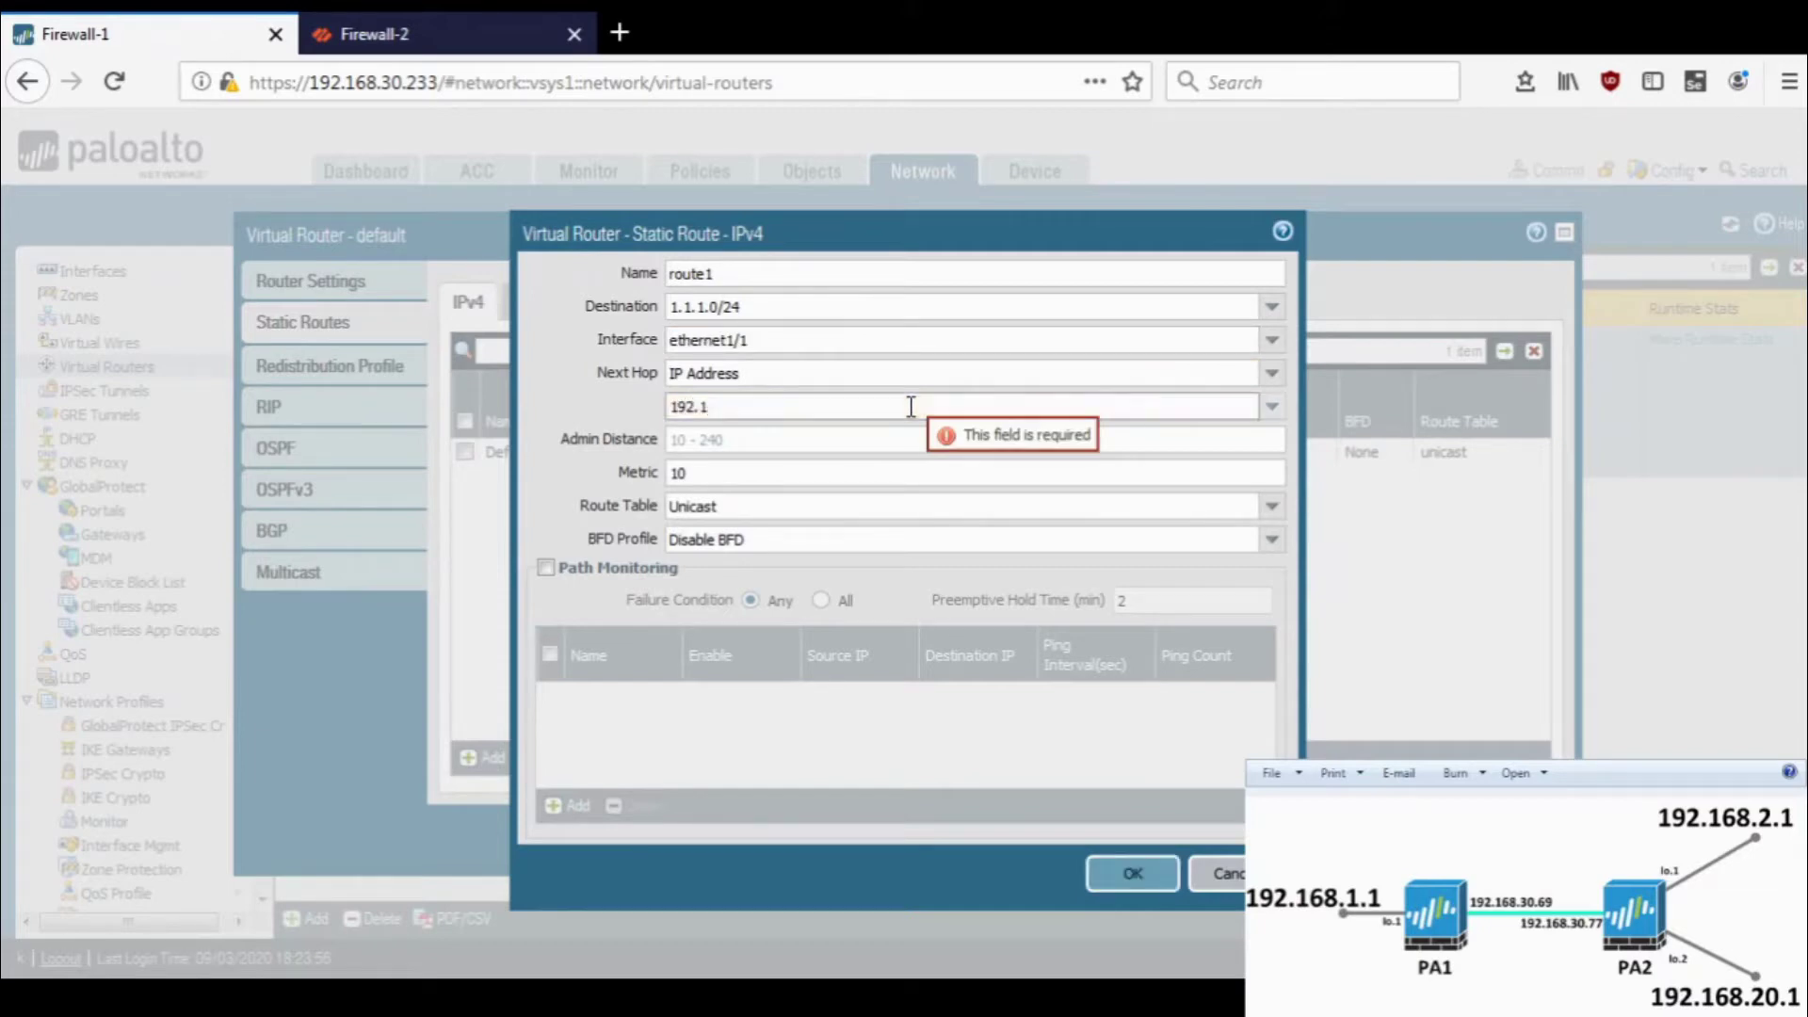
pyautogui.write('68.10')
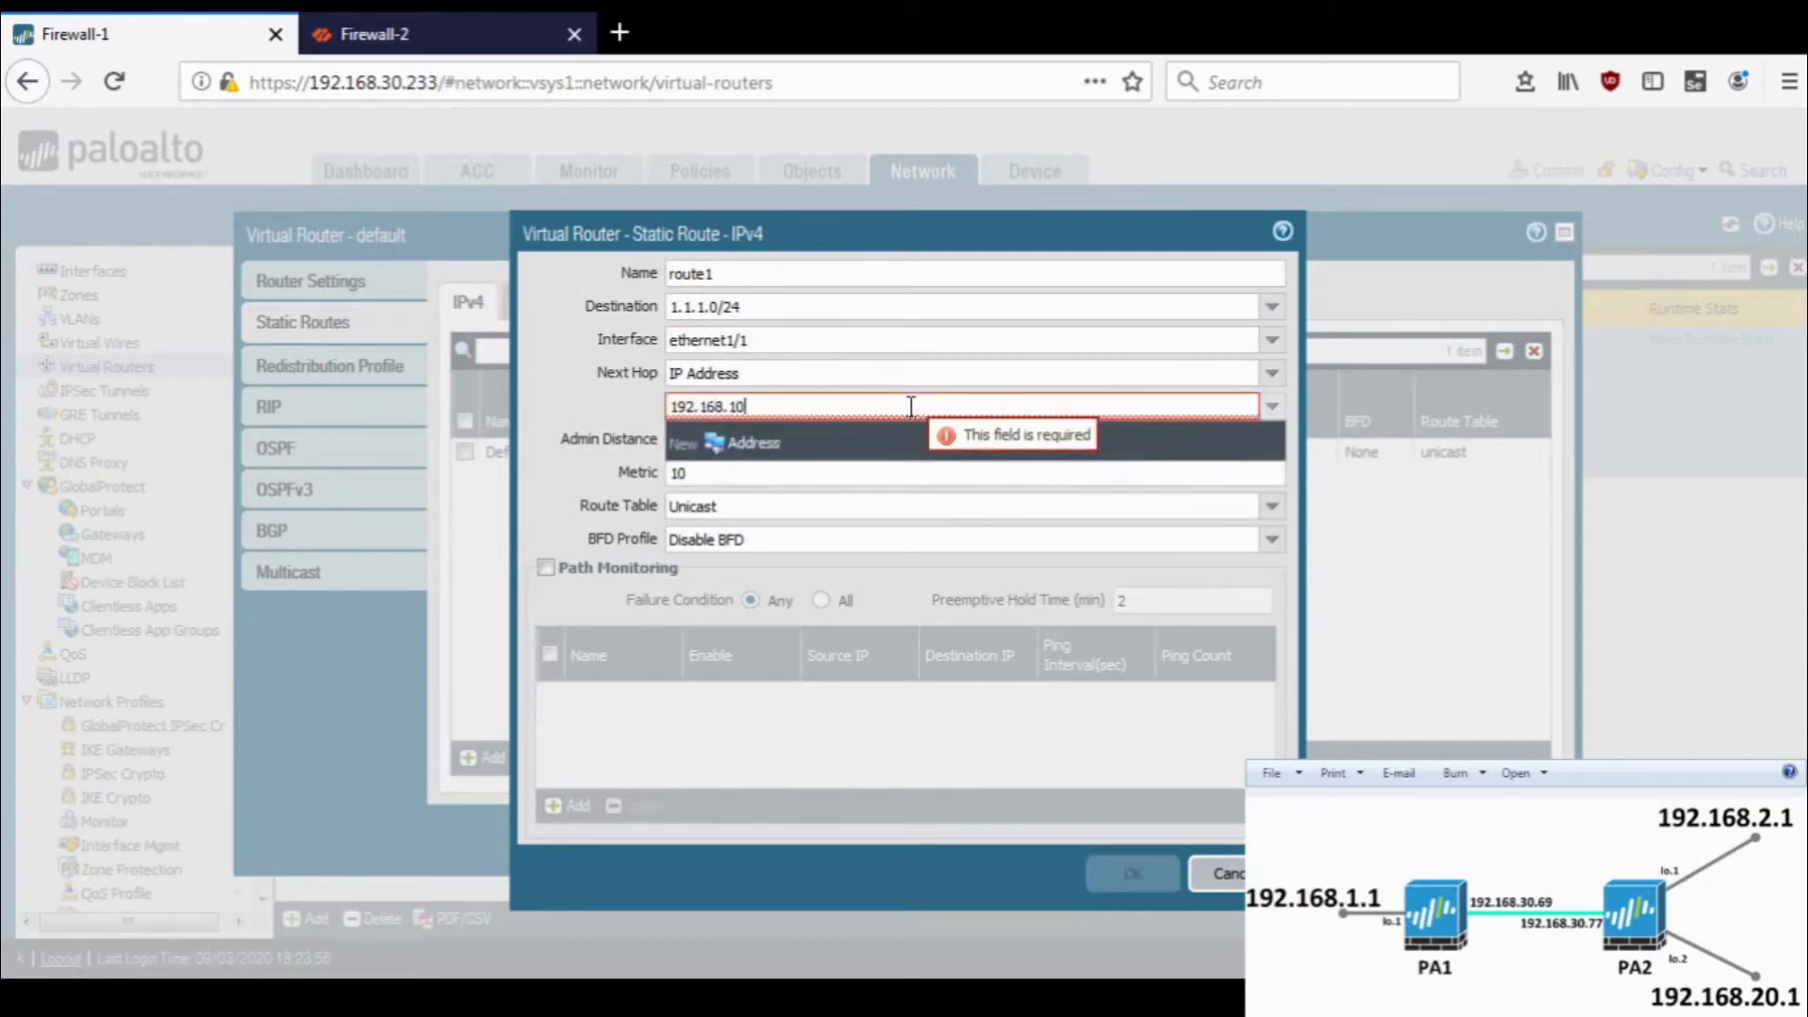
pyautogui.write('6.1')
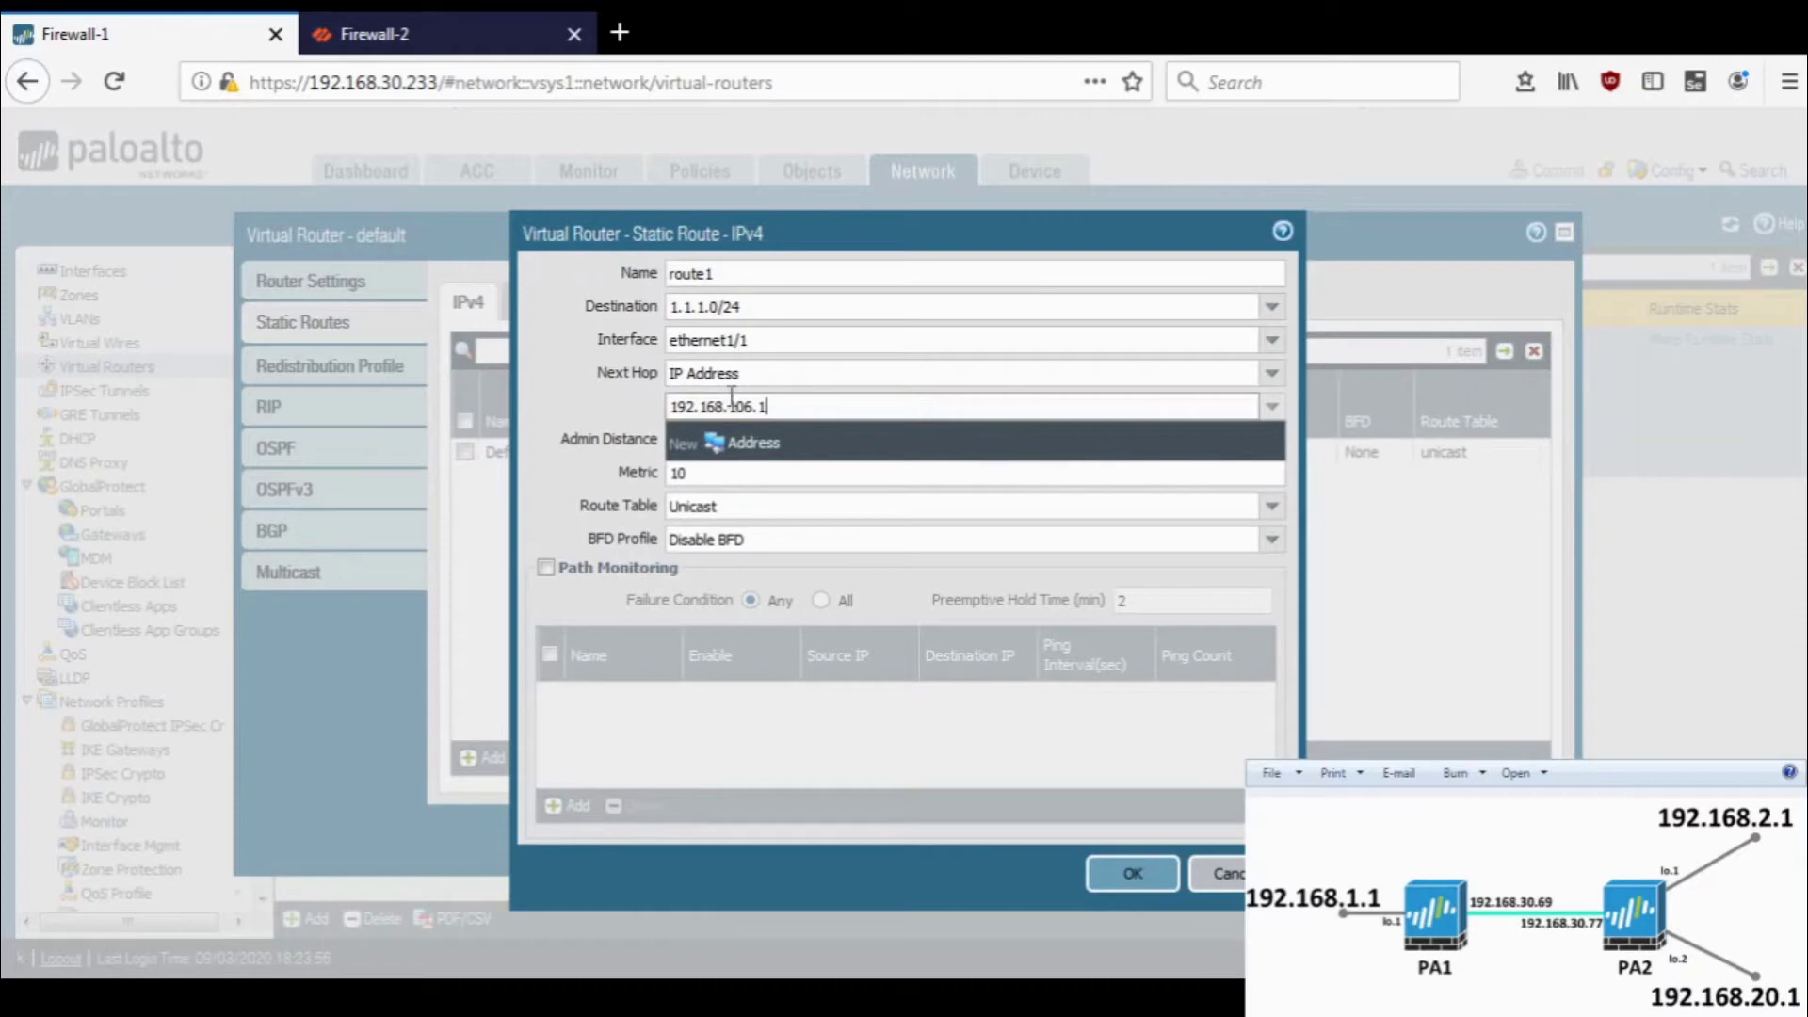
pyautogui.hotkey('ctrl', 'a')
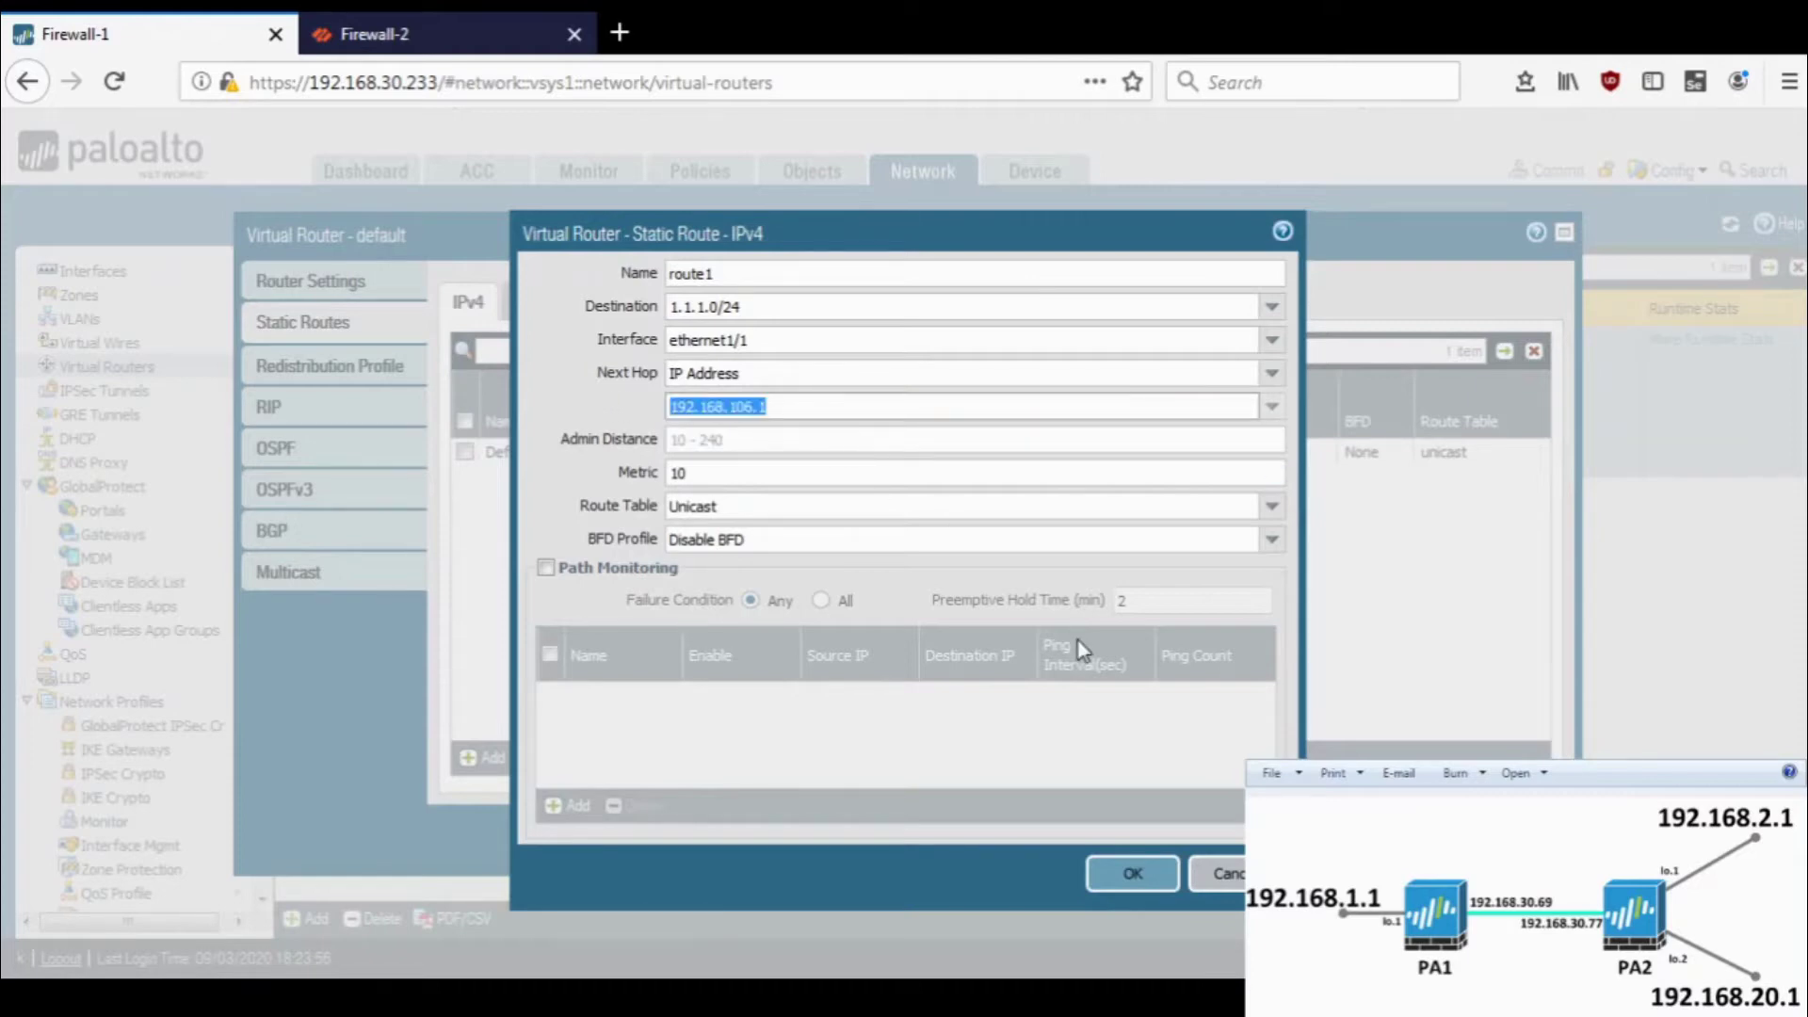
pyautogui.click(1130, 876)
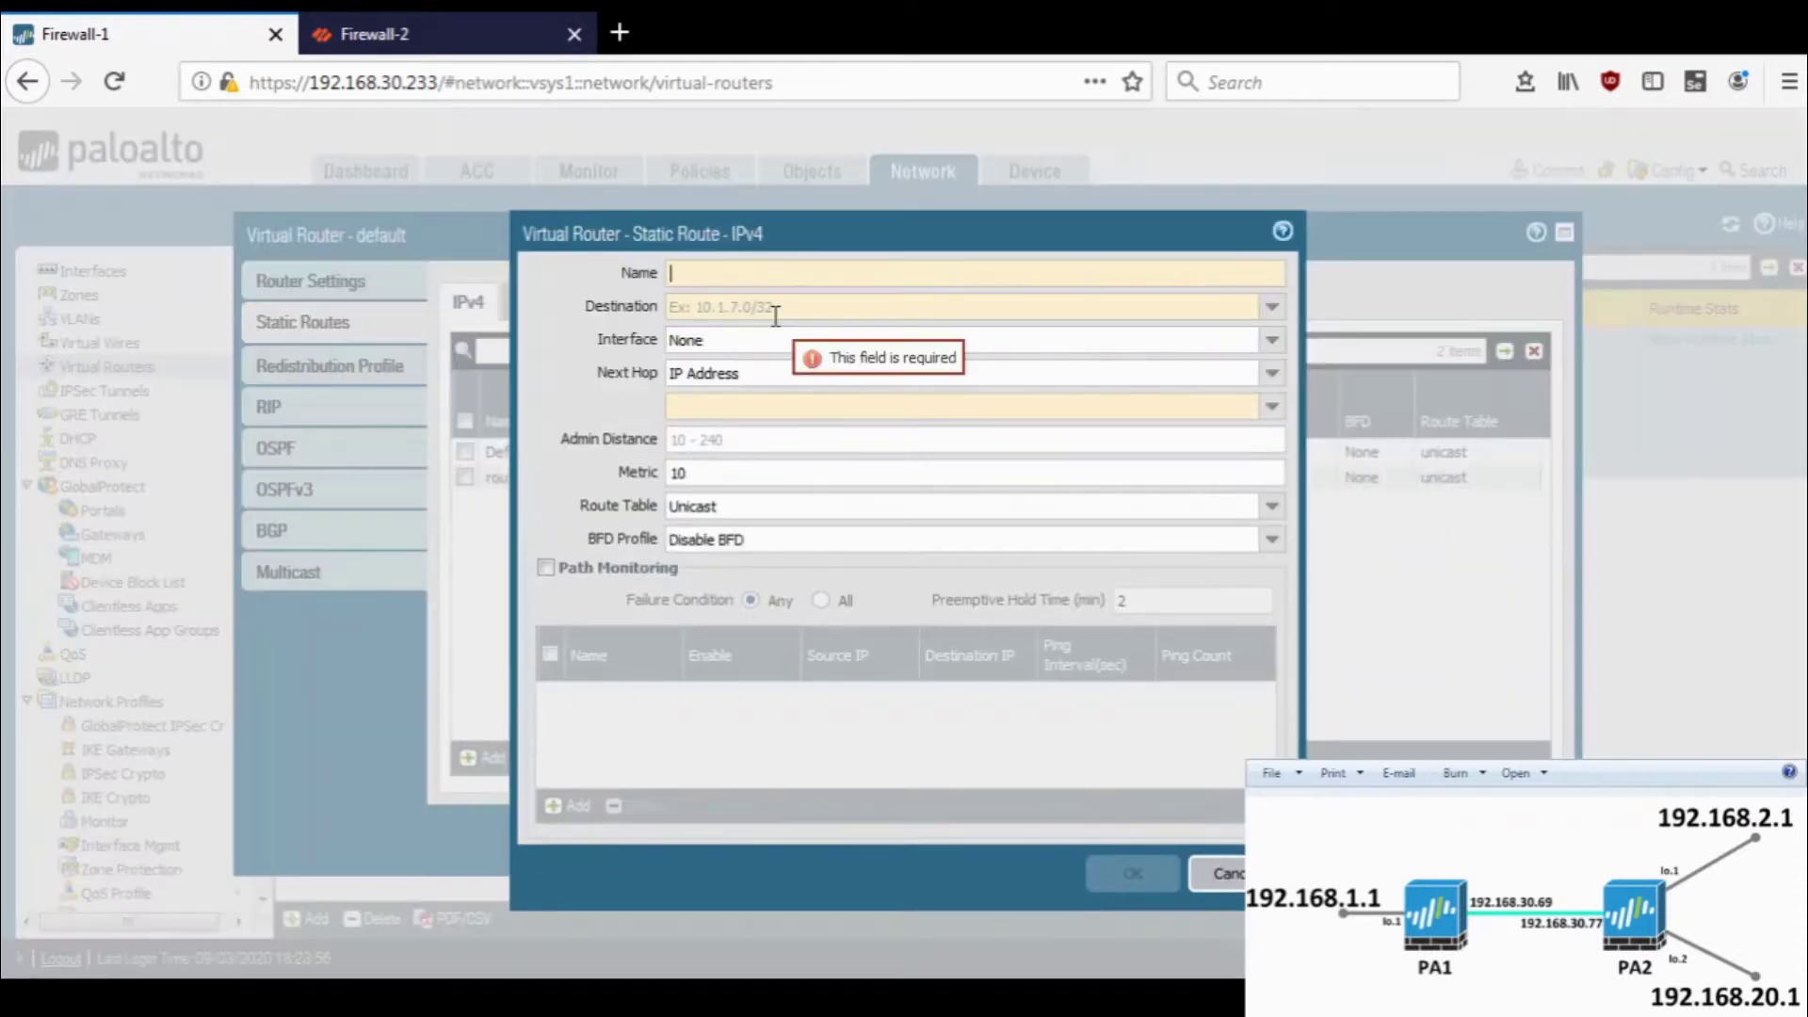
# - Name the next static route route2 with destination 1.1.10.0/24
pyautogui.write('route2')
pyautogui.press('Tab')
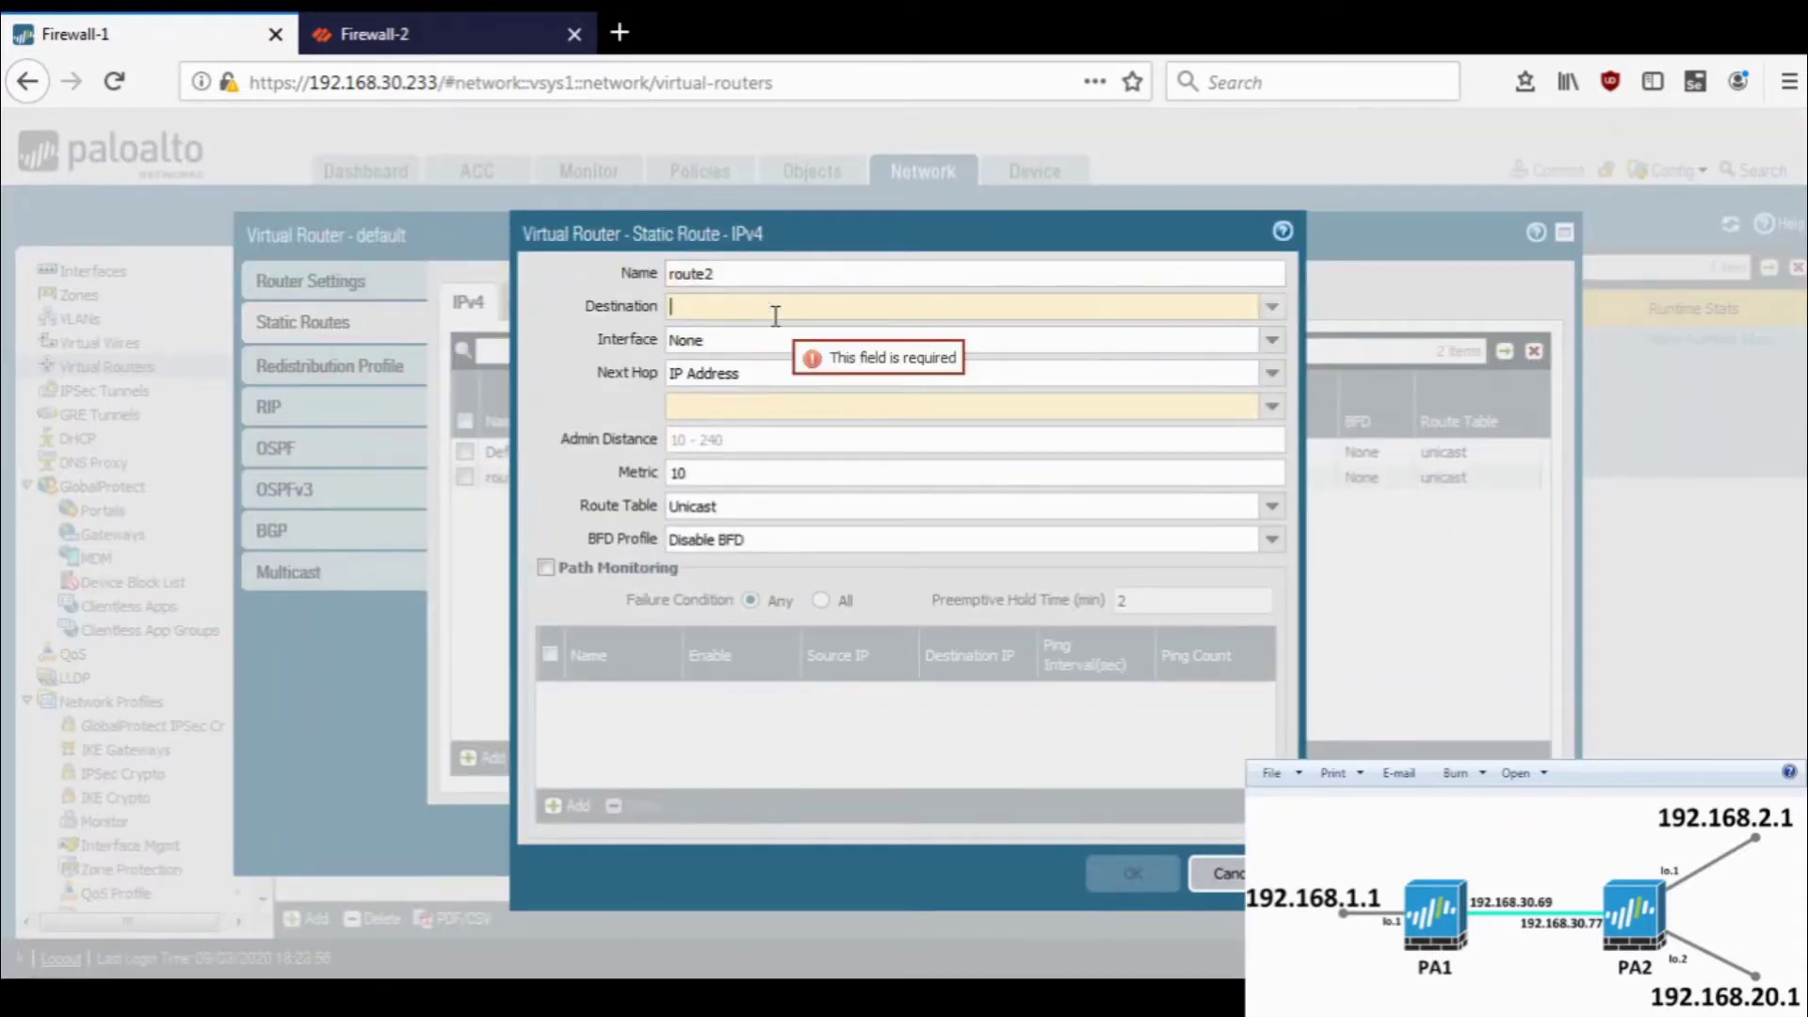
pyautogui.write('1.1.1')
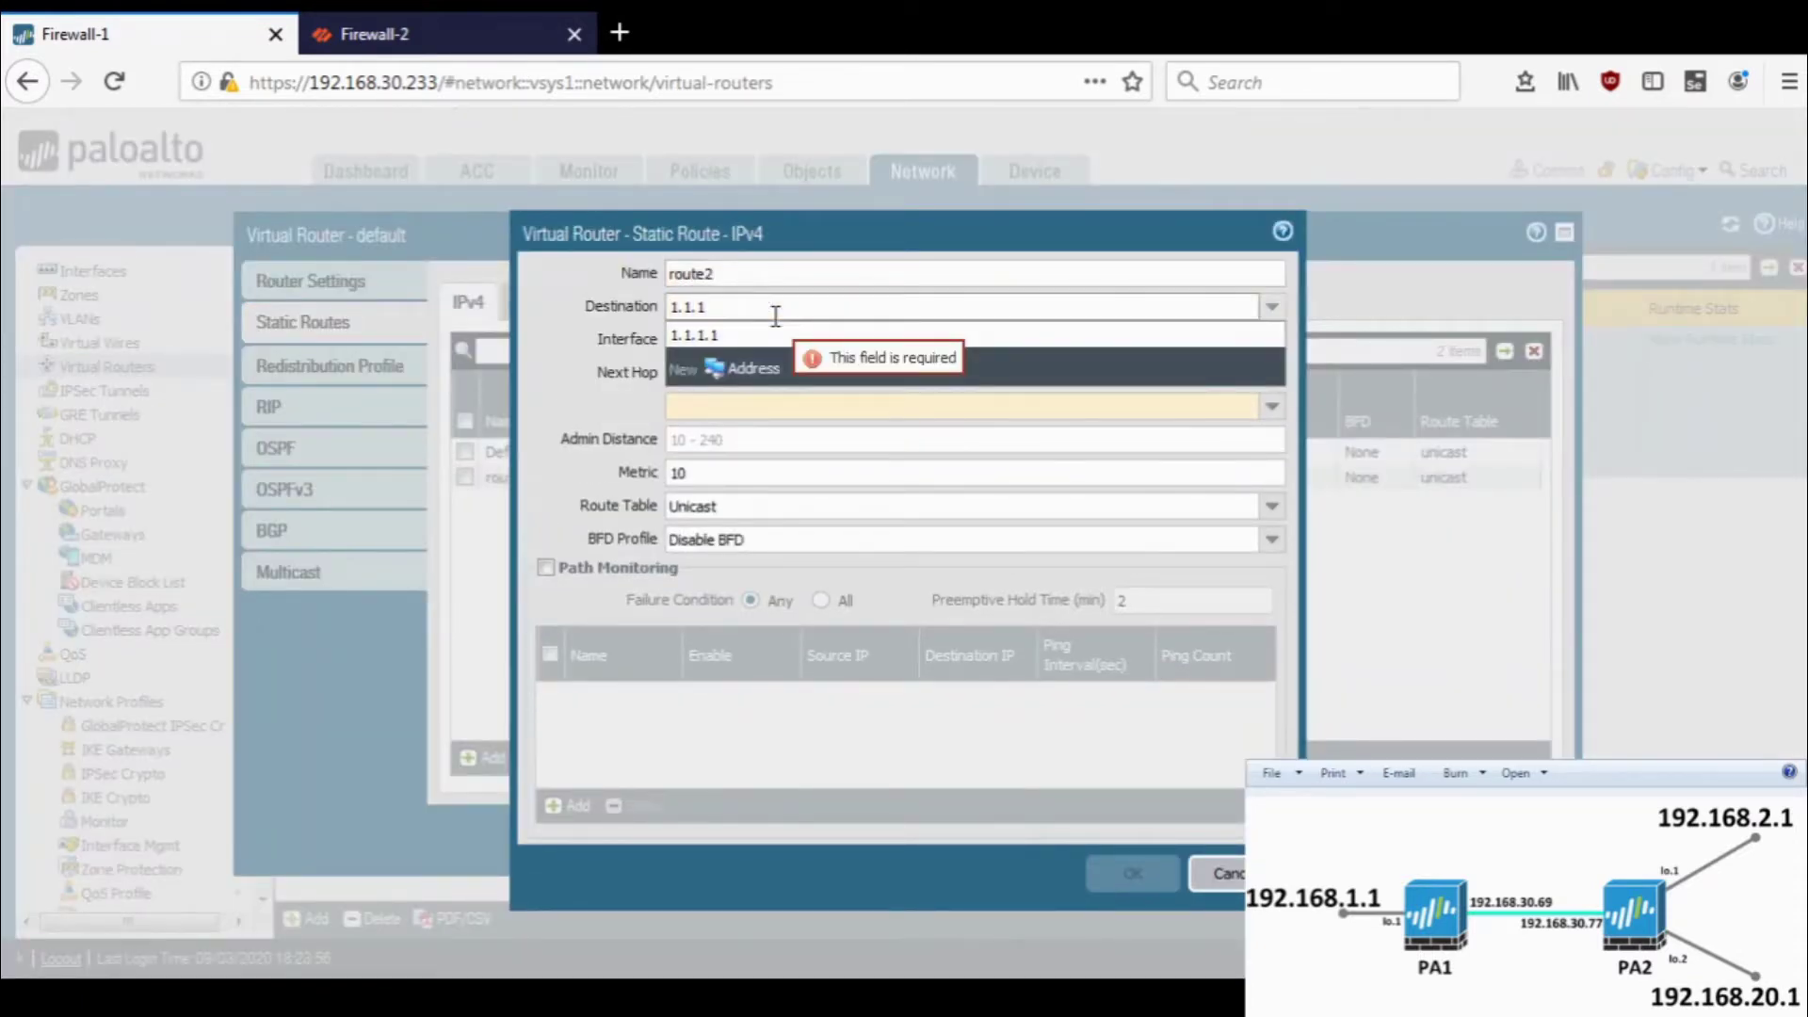
pyautogui.write('0.0/24')
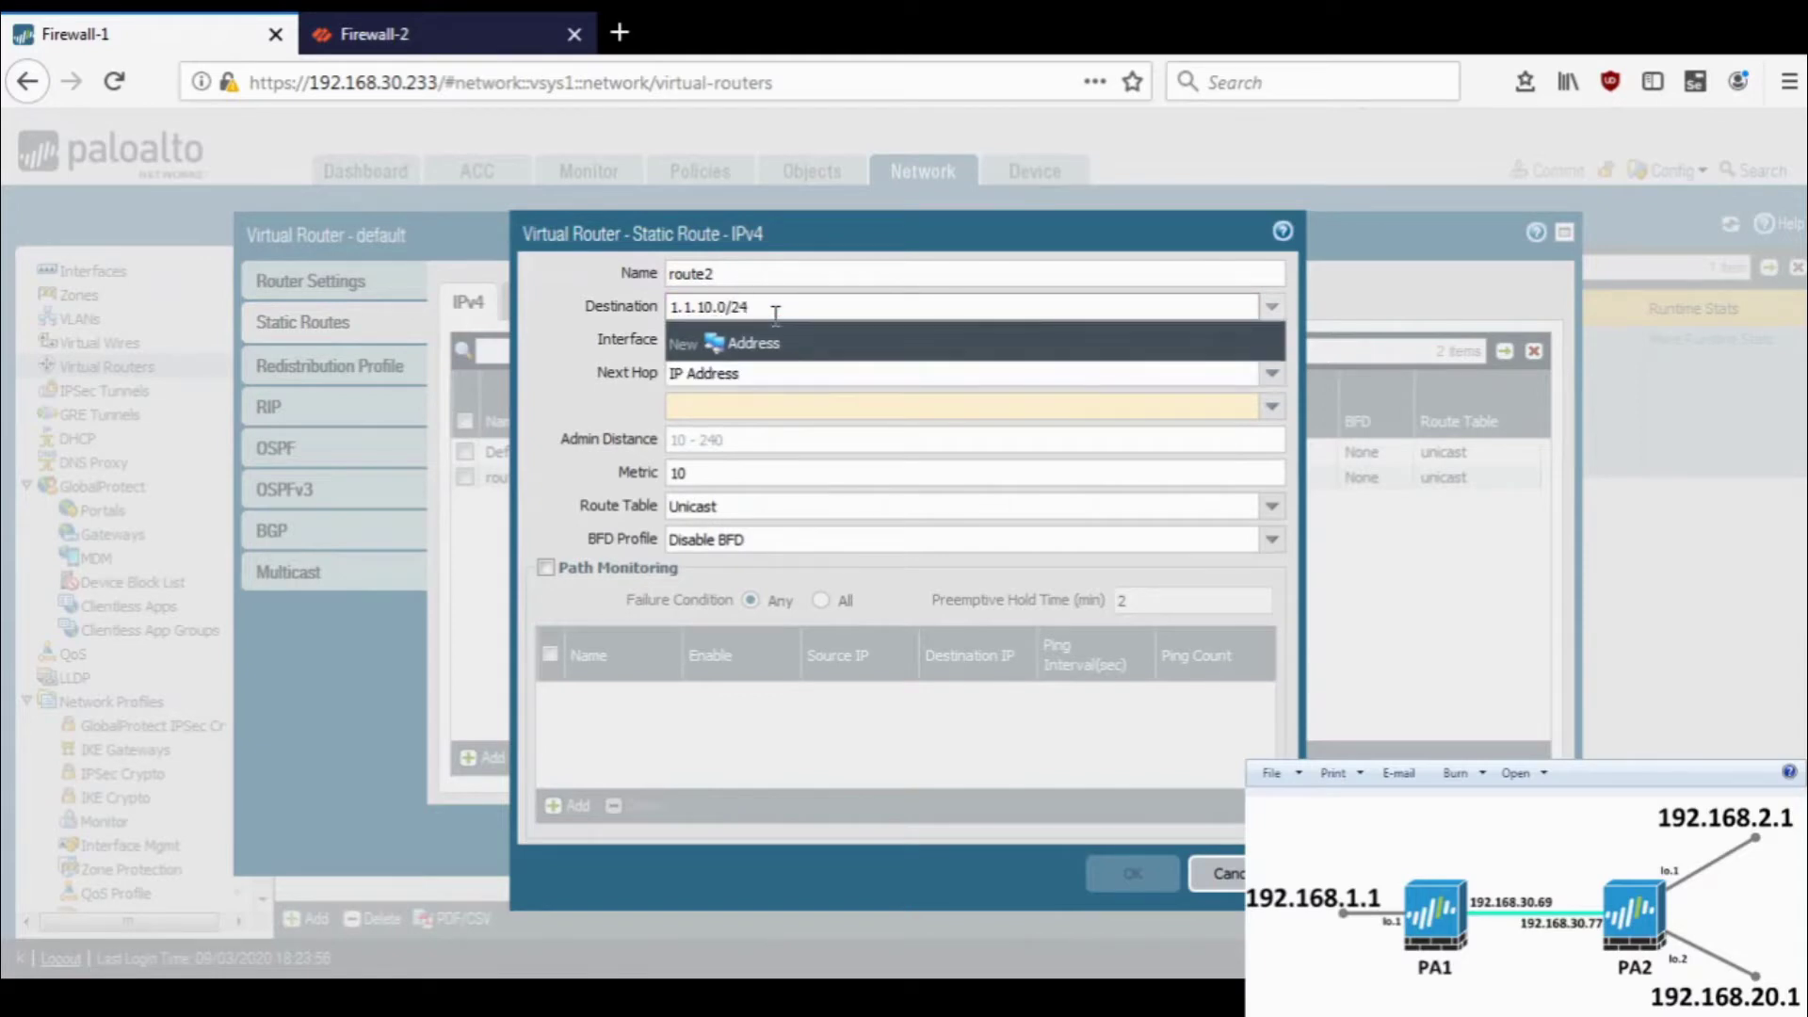
pyautogui.click(579, 304)
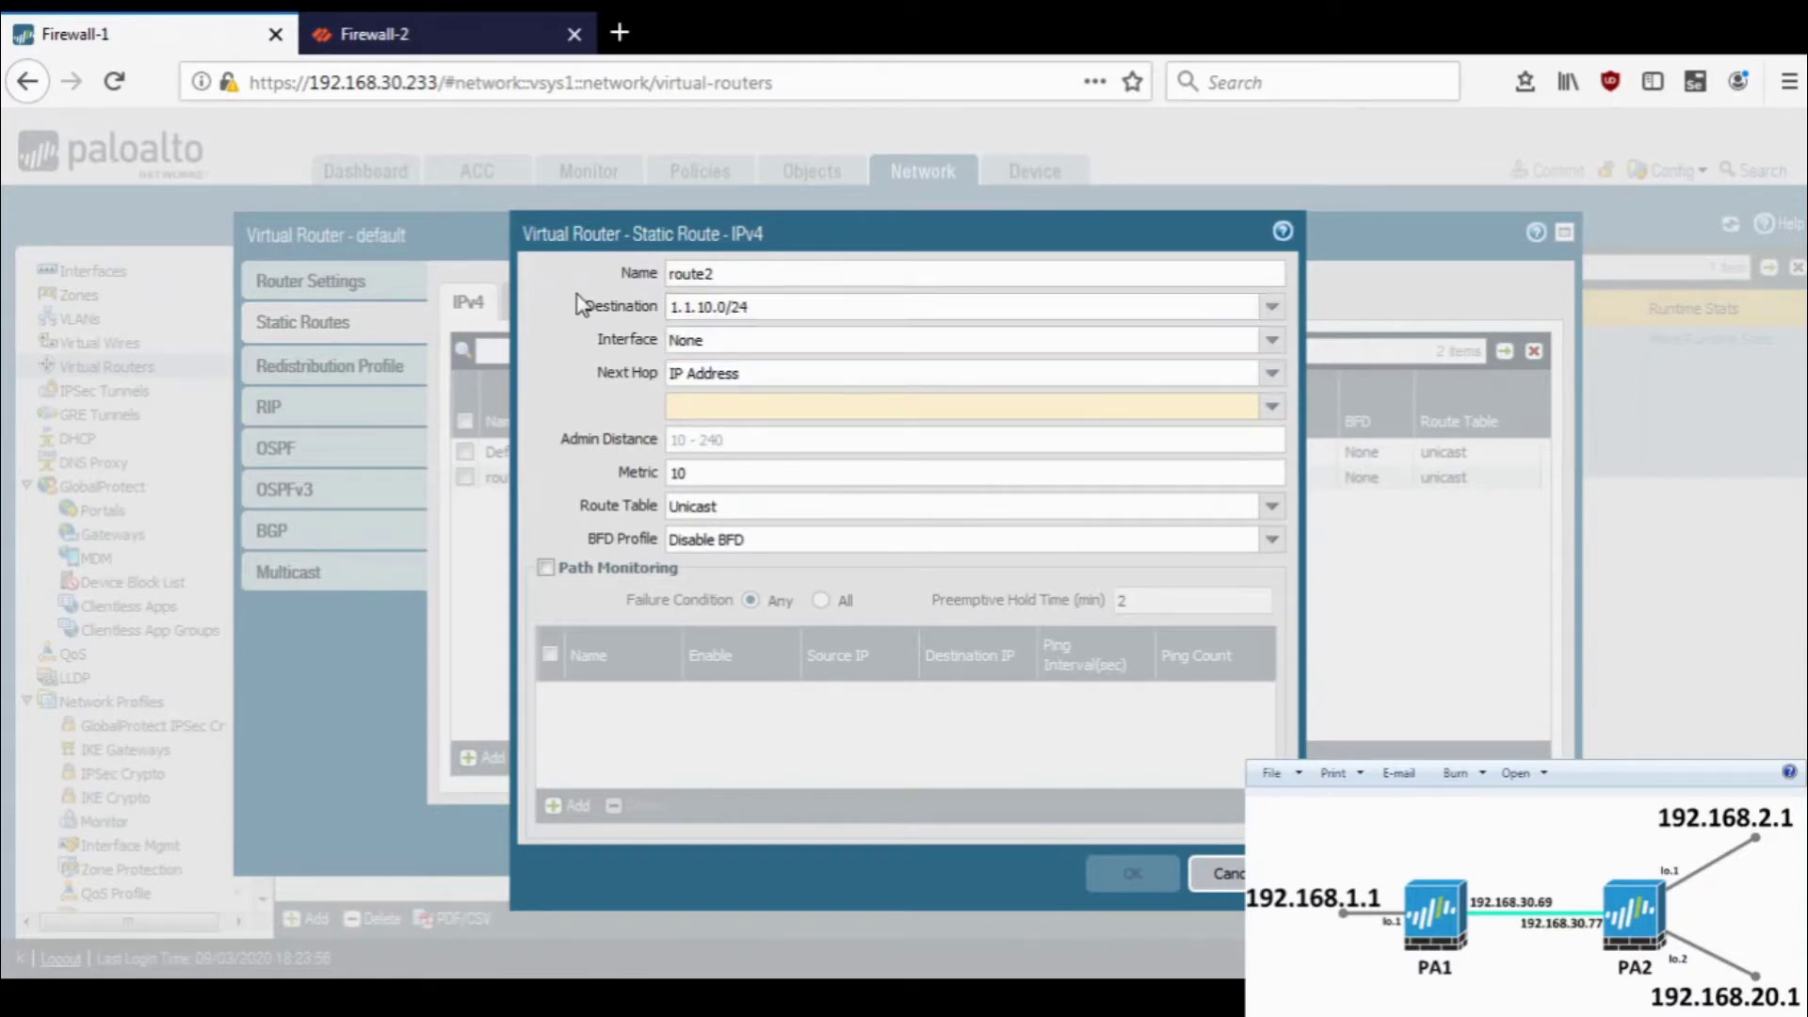
# - Send route2 out ethernet1/1 to next hop 192.168.106.1 and save it
pyautogui.click(1125, 412)
pyautogui.write('192.168.')
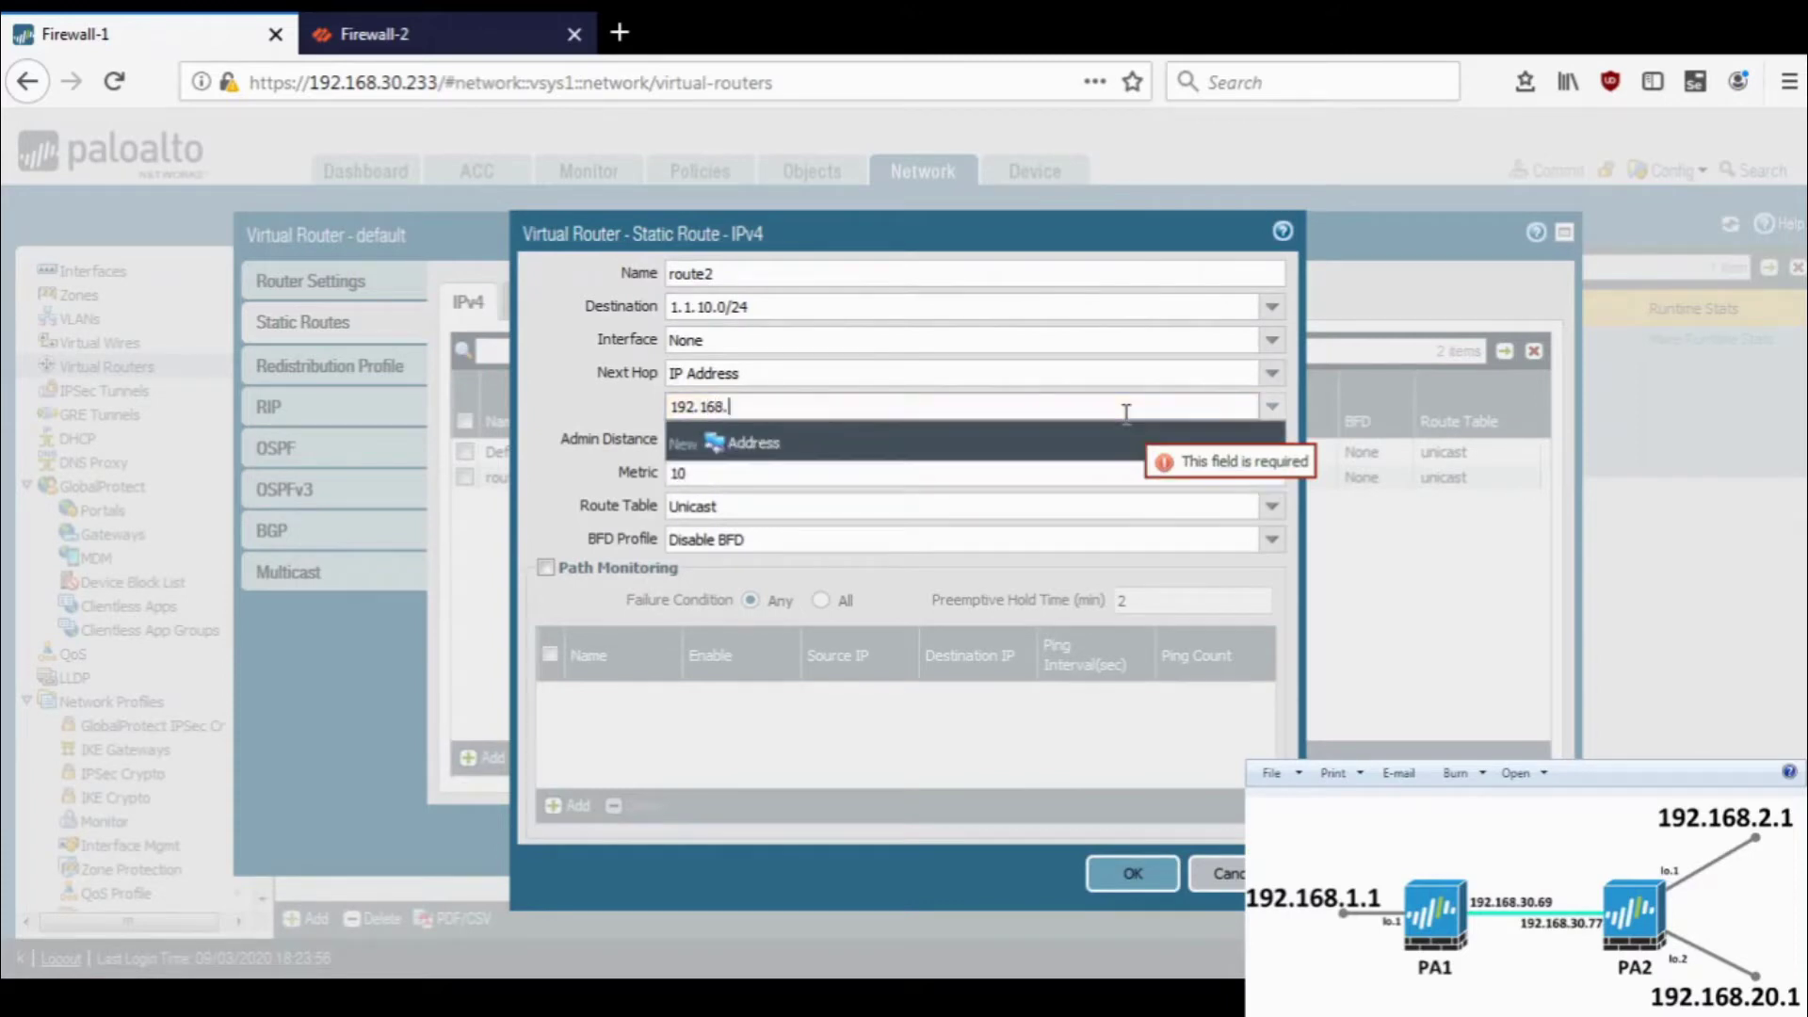
pyautogui.click(1241, 340)
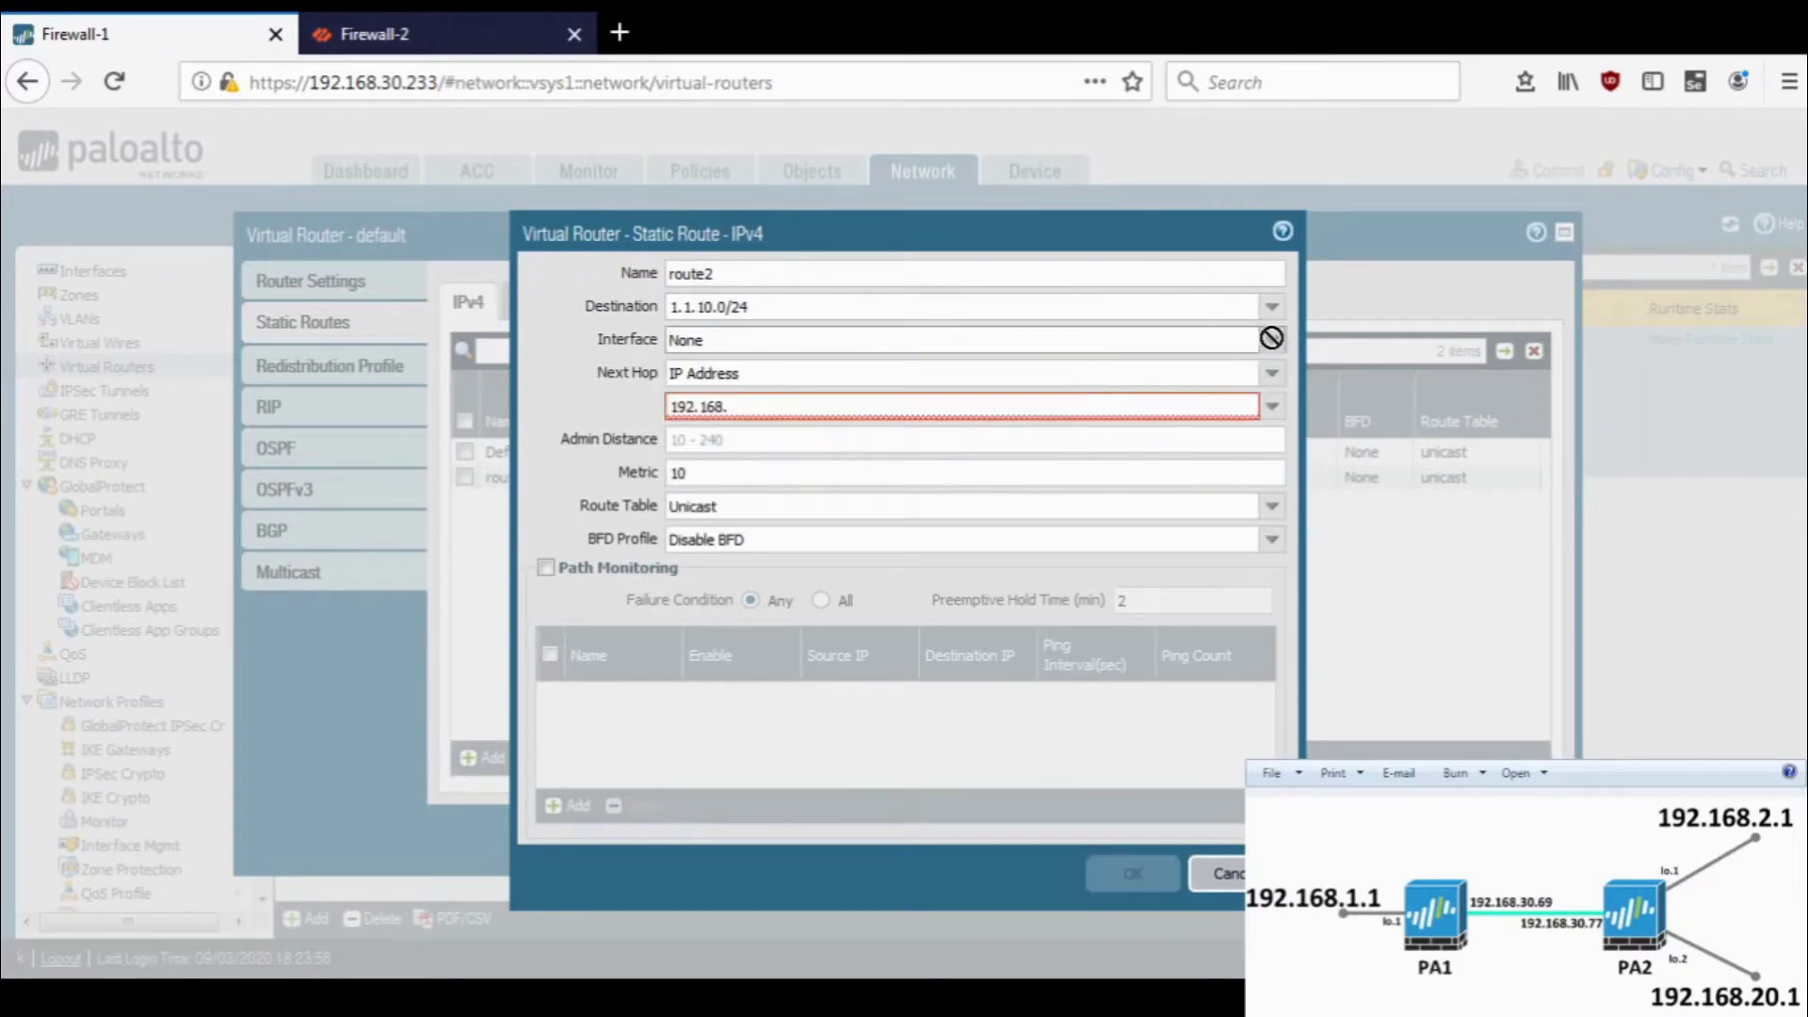
pyautogui.click(1272, 341)
pyautogui.click(1155, 394)
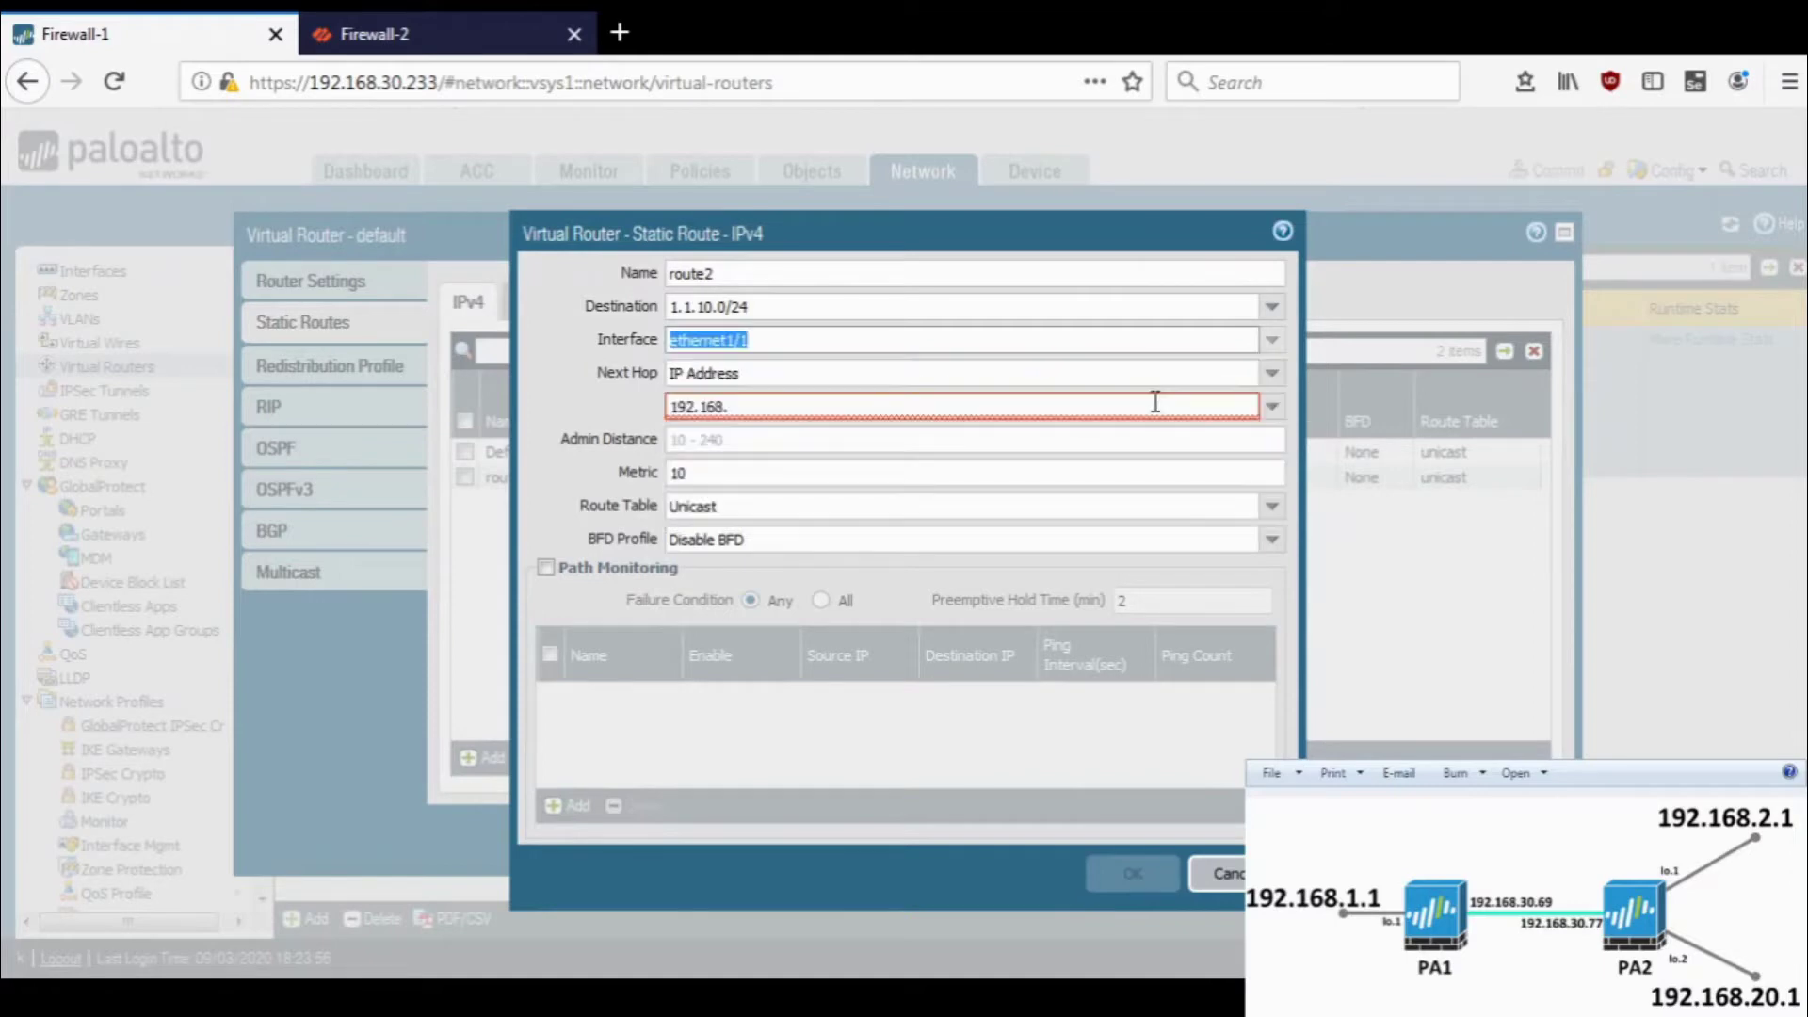
pyautogui.click(1103, 415)
pyautogui.click(1103, 414)
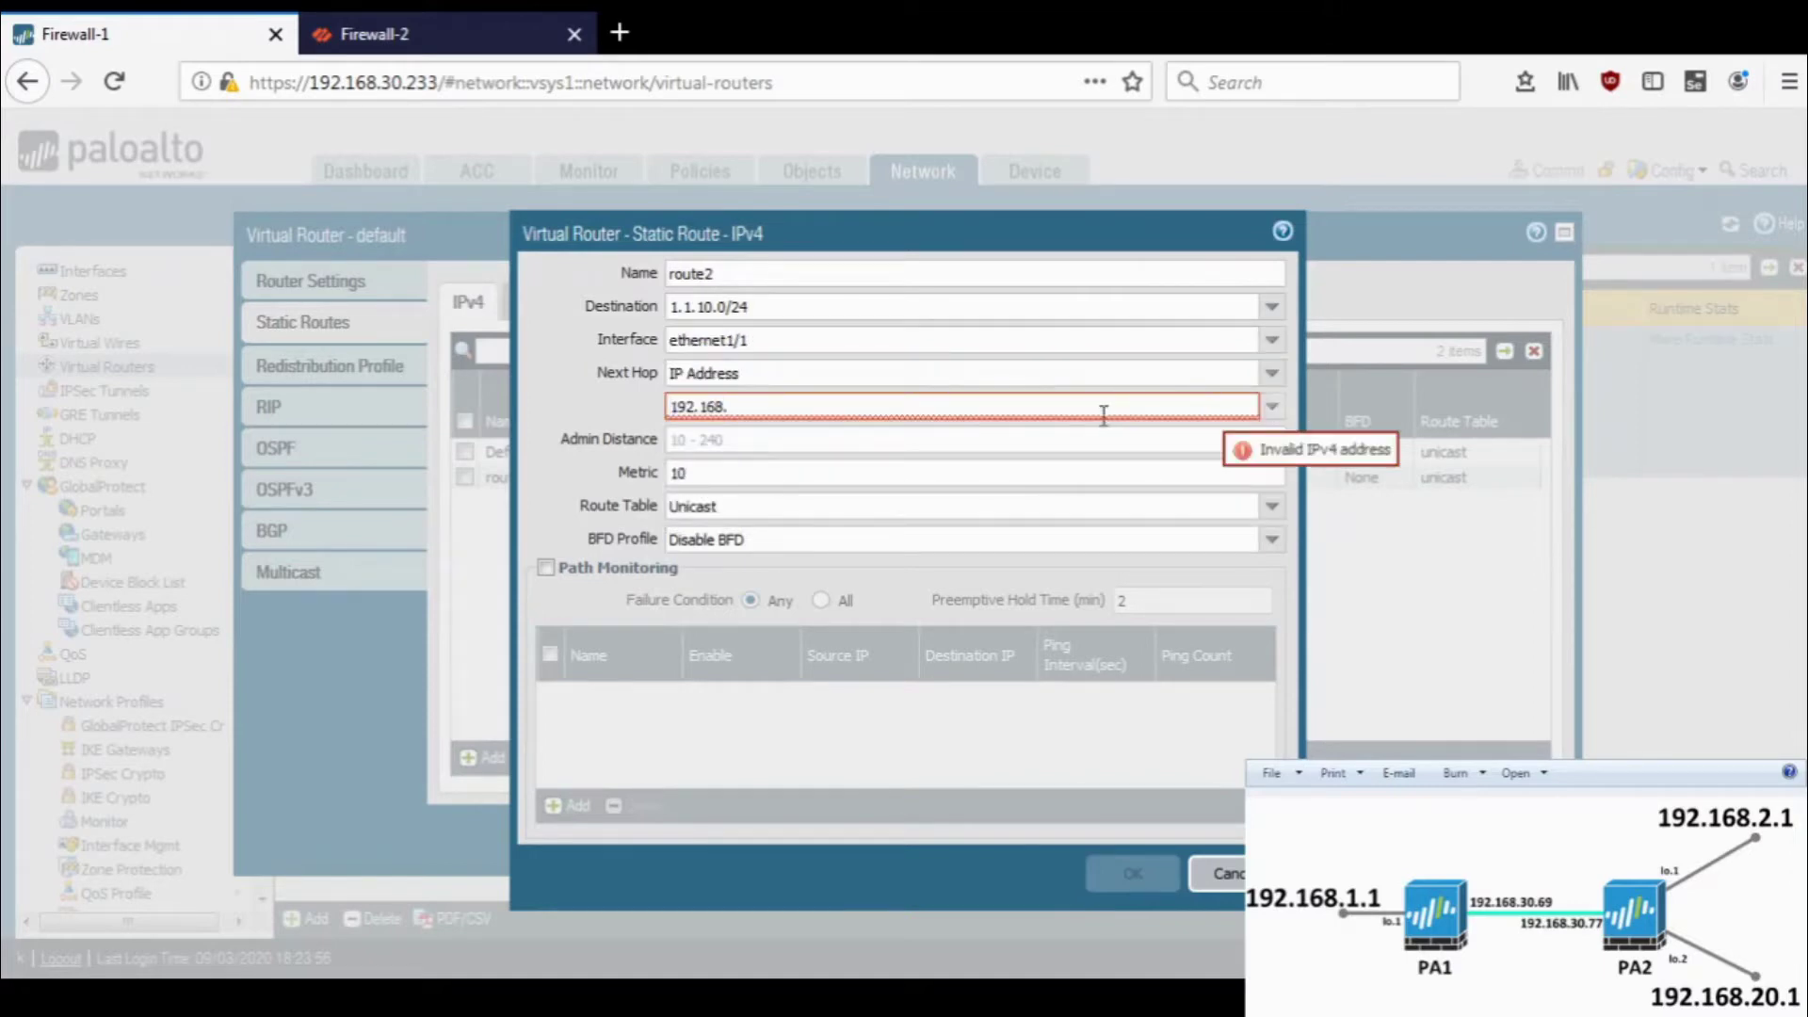
pyautogui.write('106.1')
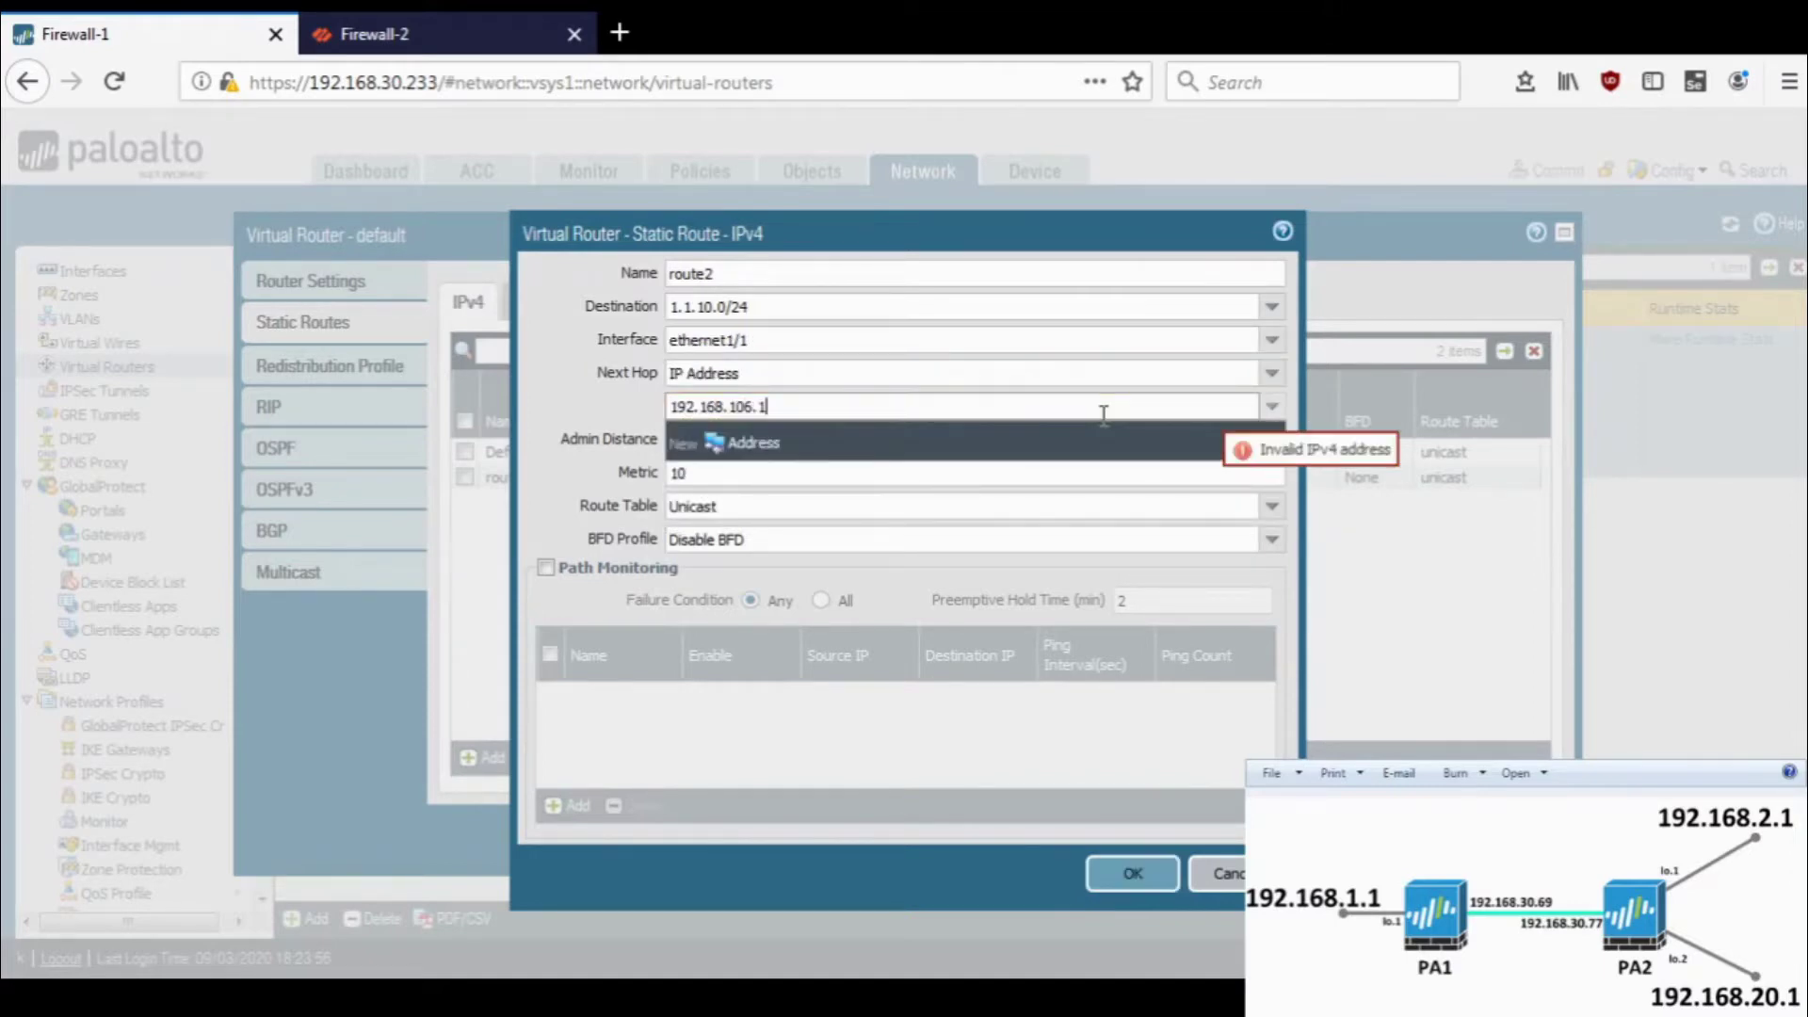
pyautogui.press('Return')
pyautogui.click(1151, 871)
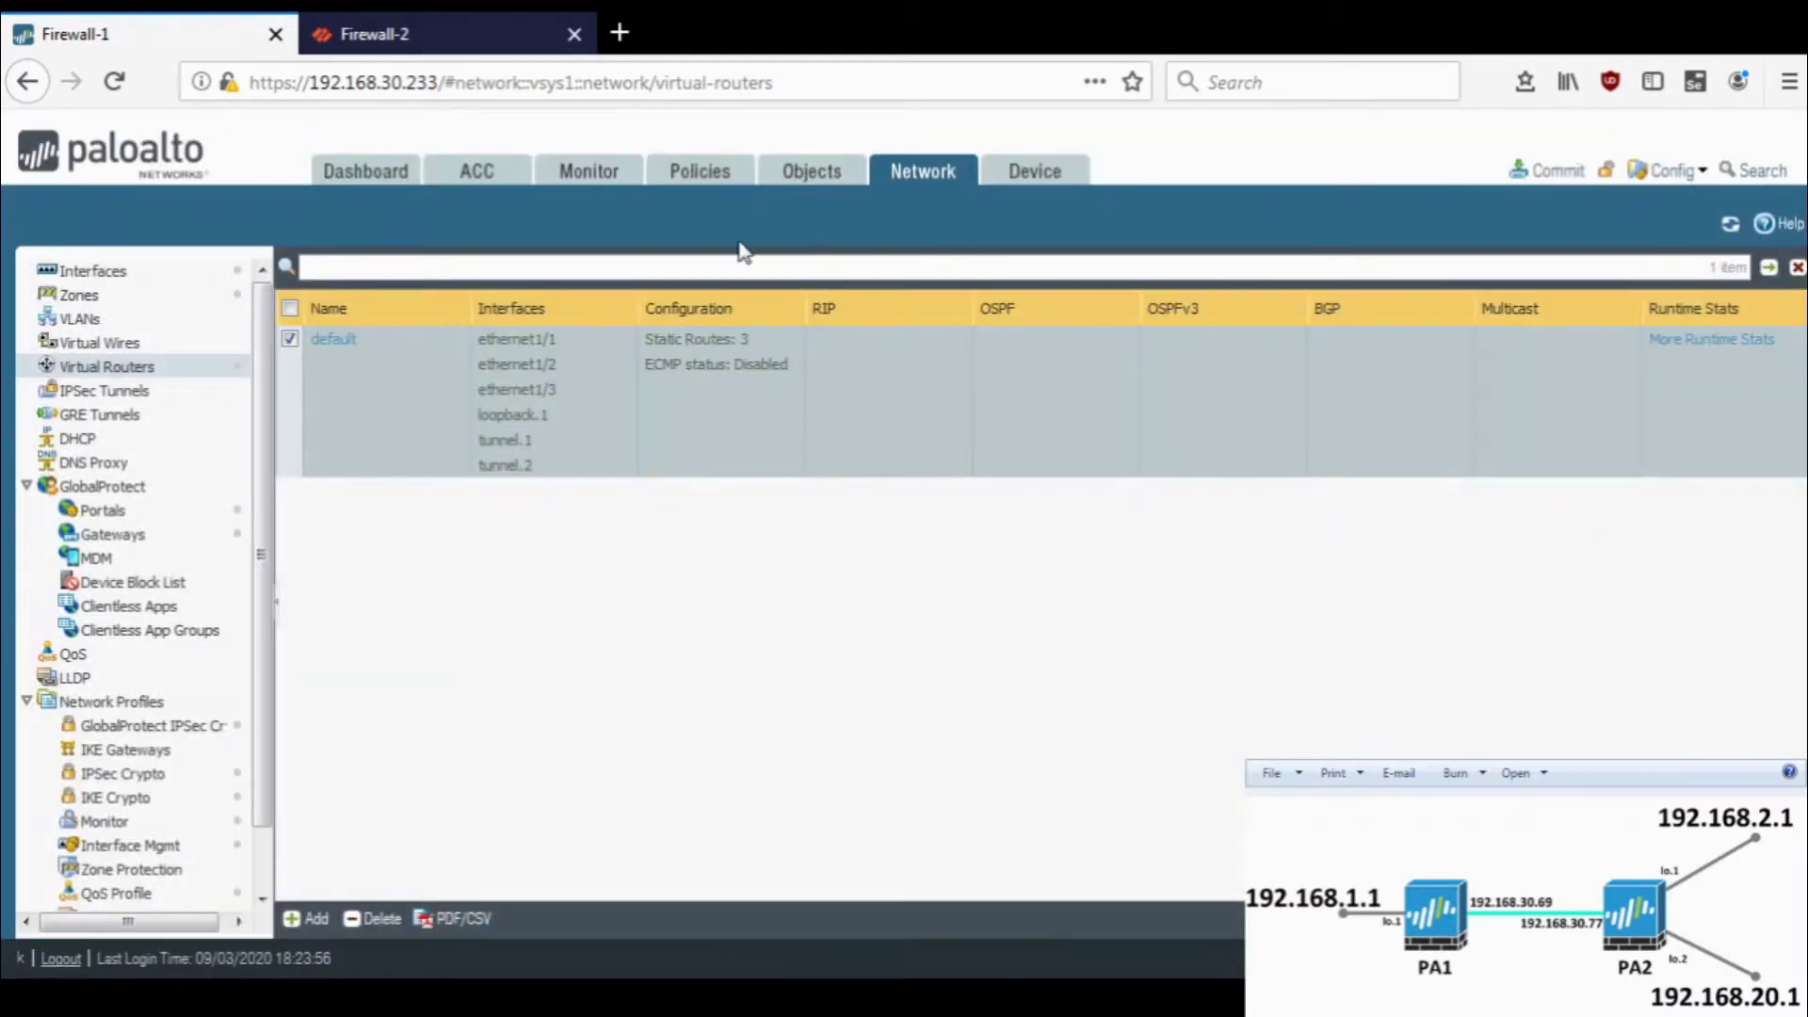
# - Browse Firewall-1's ethernet1/1, ethernet1/2, tunnel and loopback interfaces, then reopen the default virtual router
pyautogui.click(161, 279)
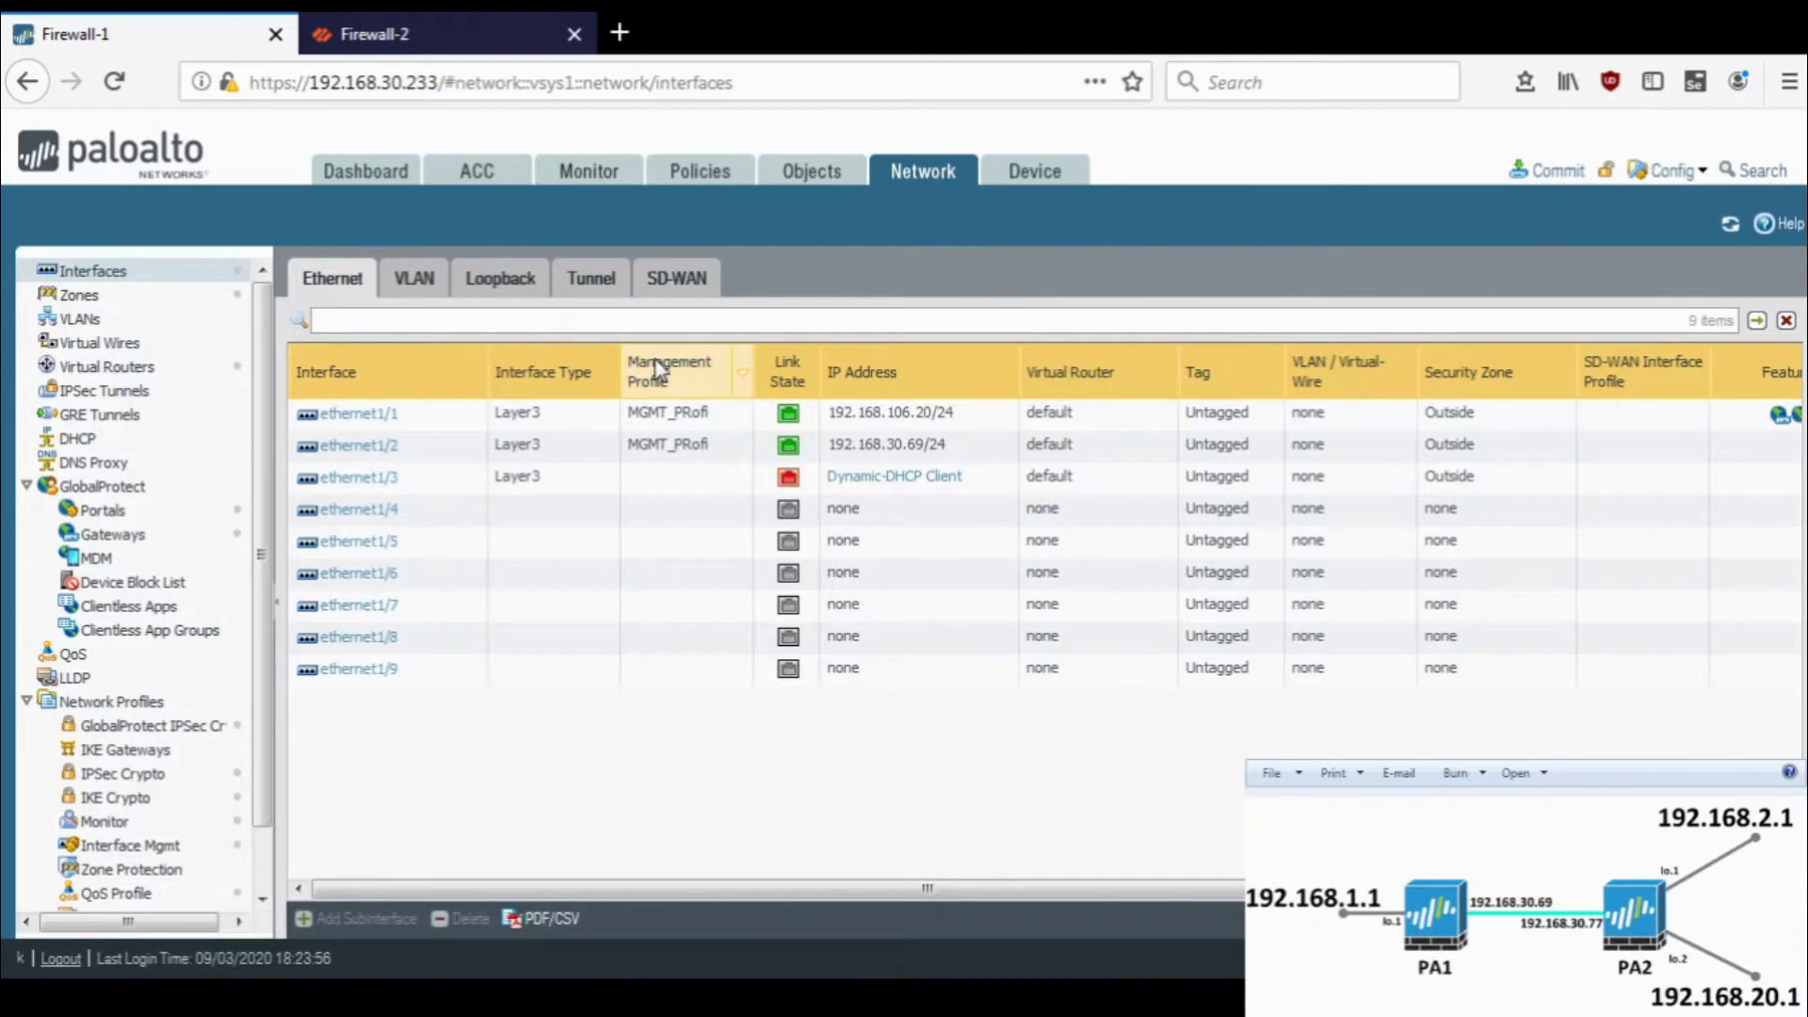
pyautogui.click(1099, 419)
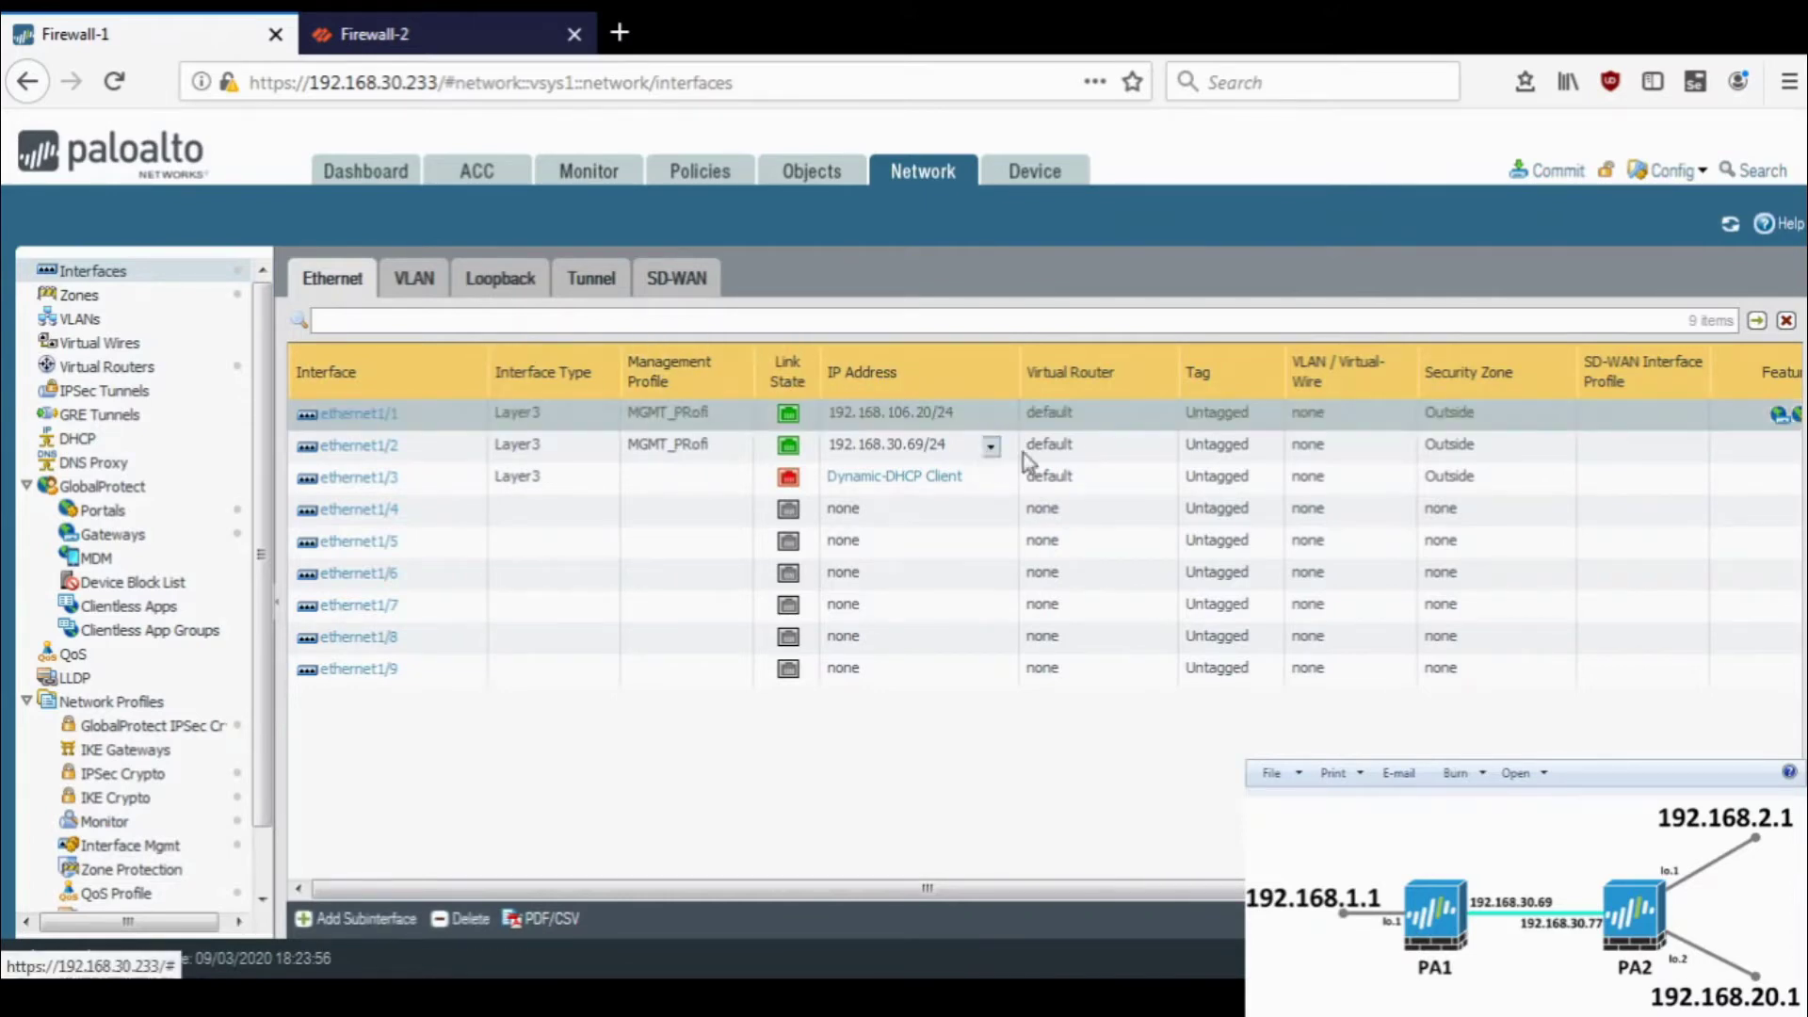
pyautogui.click(1102, 454)
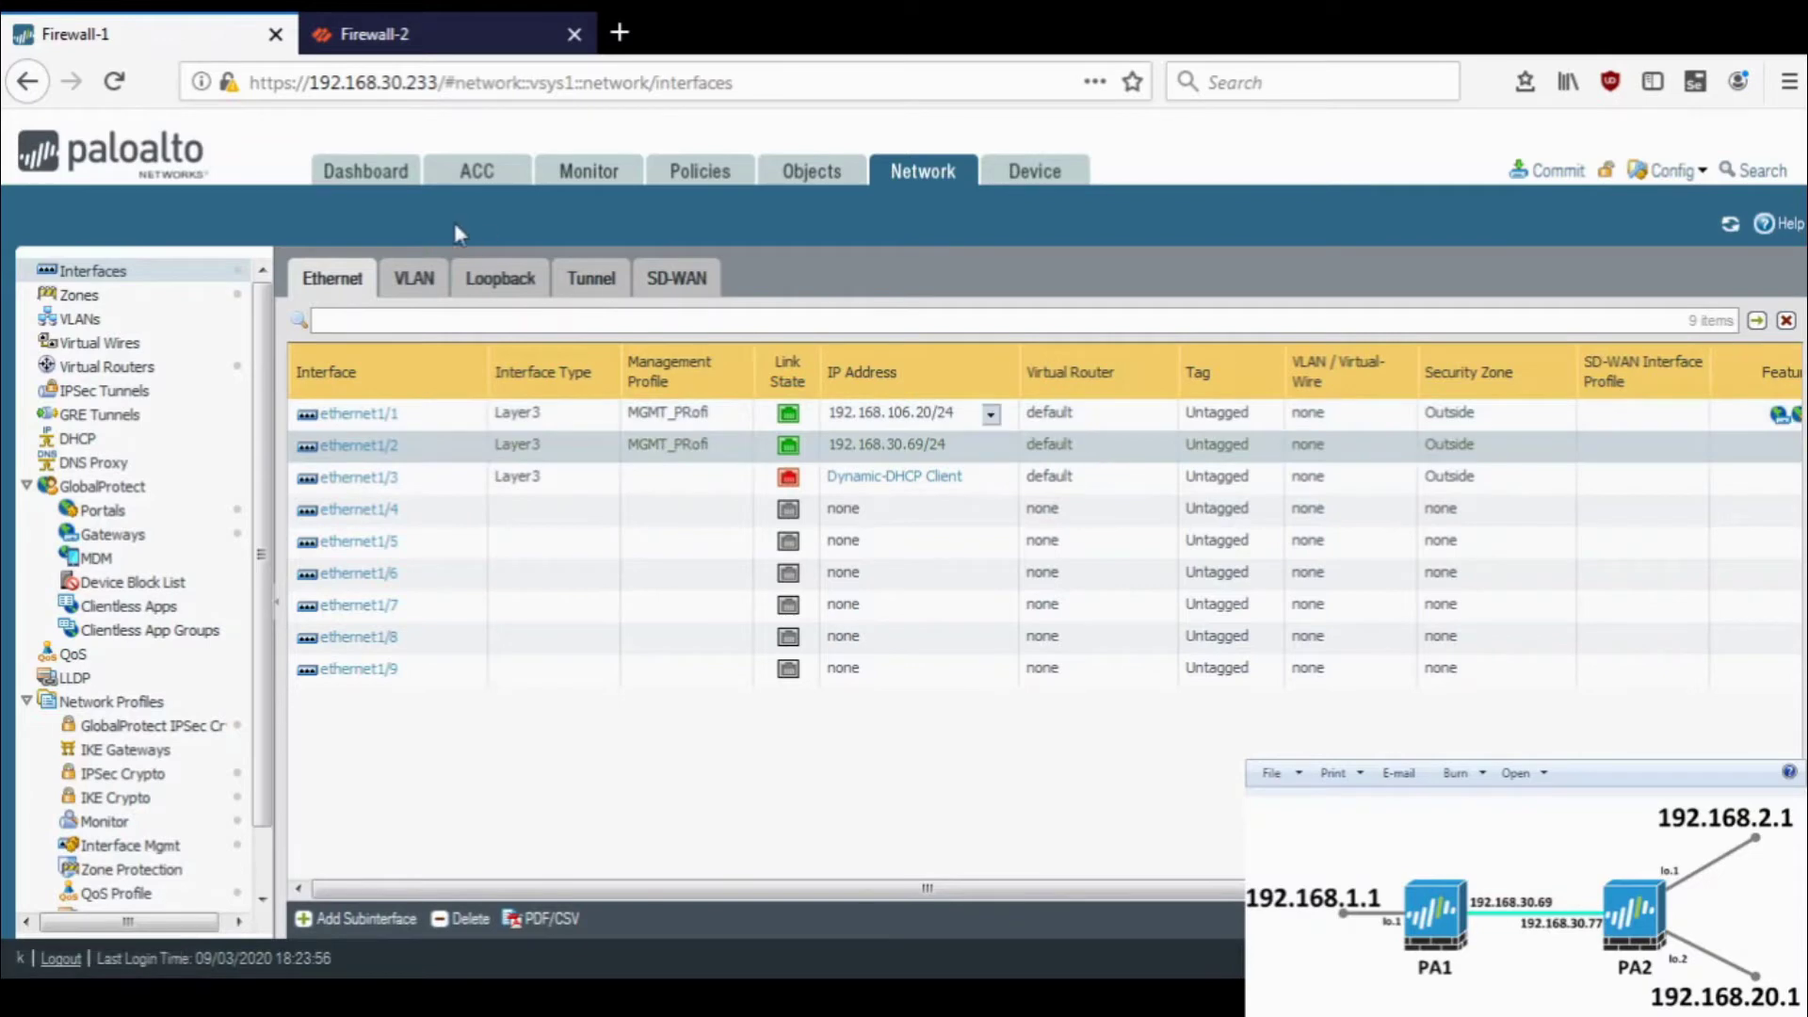
pyautogui.click(593, 294)
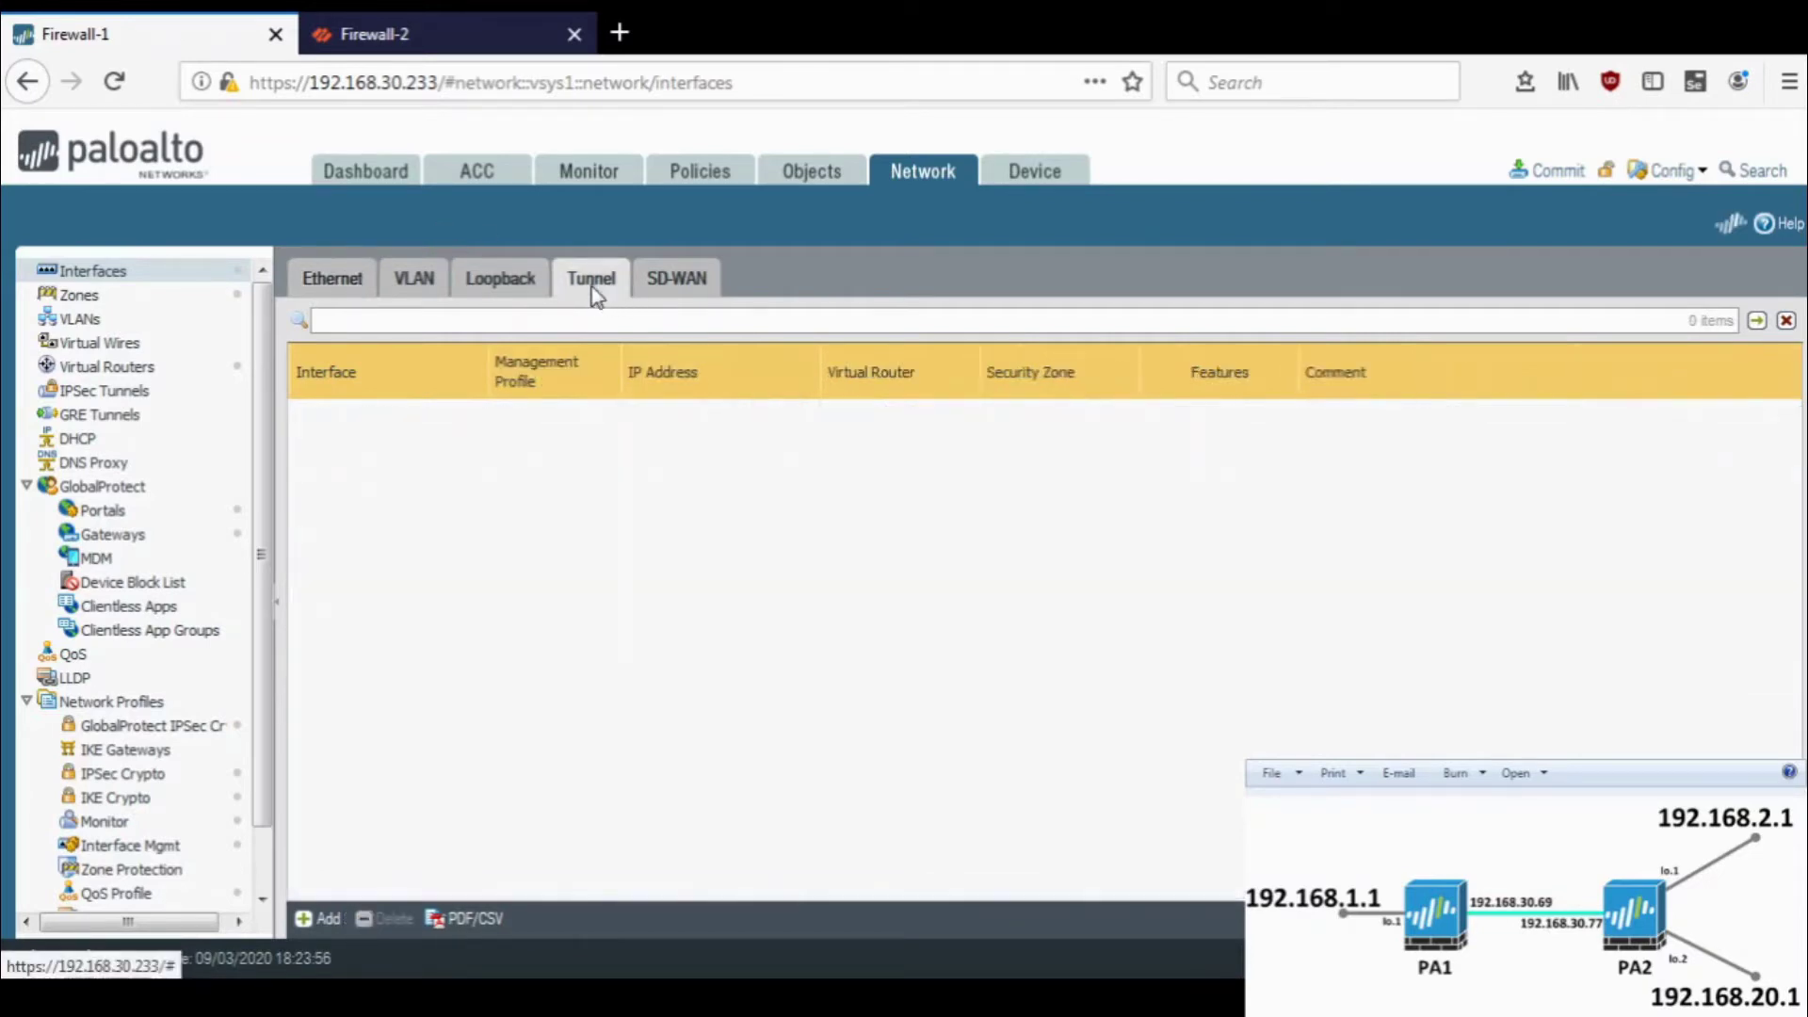
pyautogui.click(517, 283)
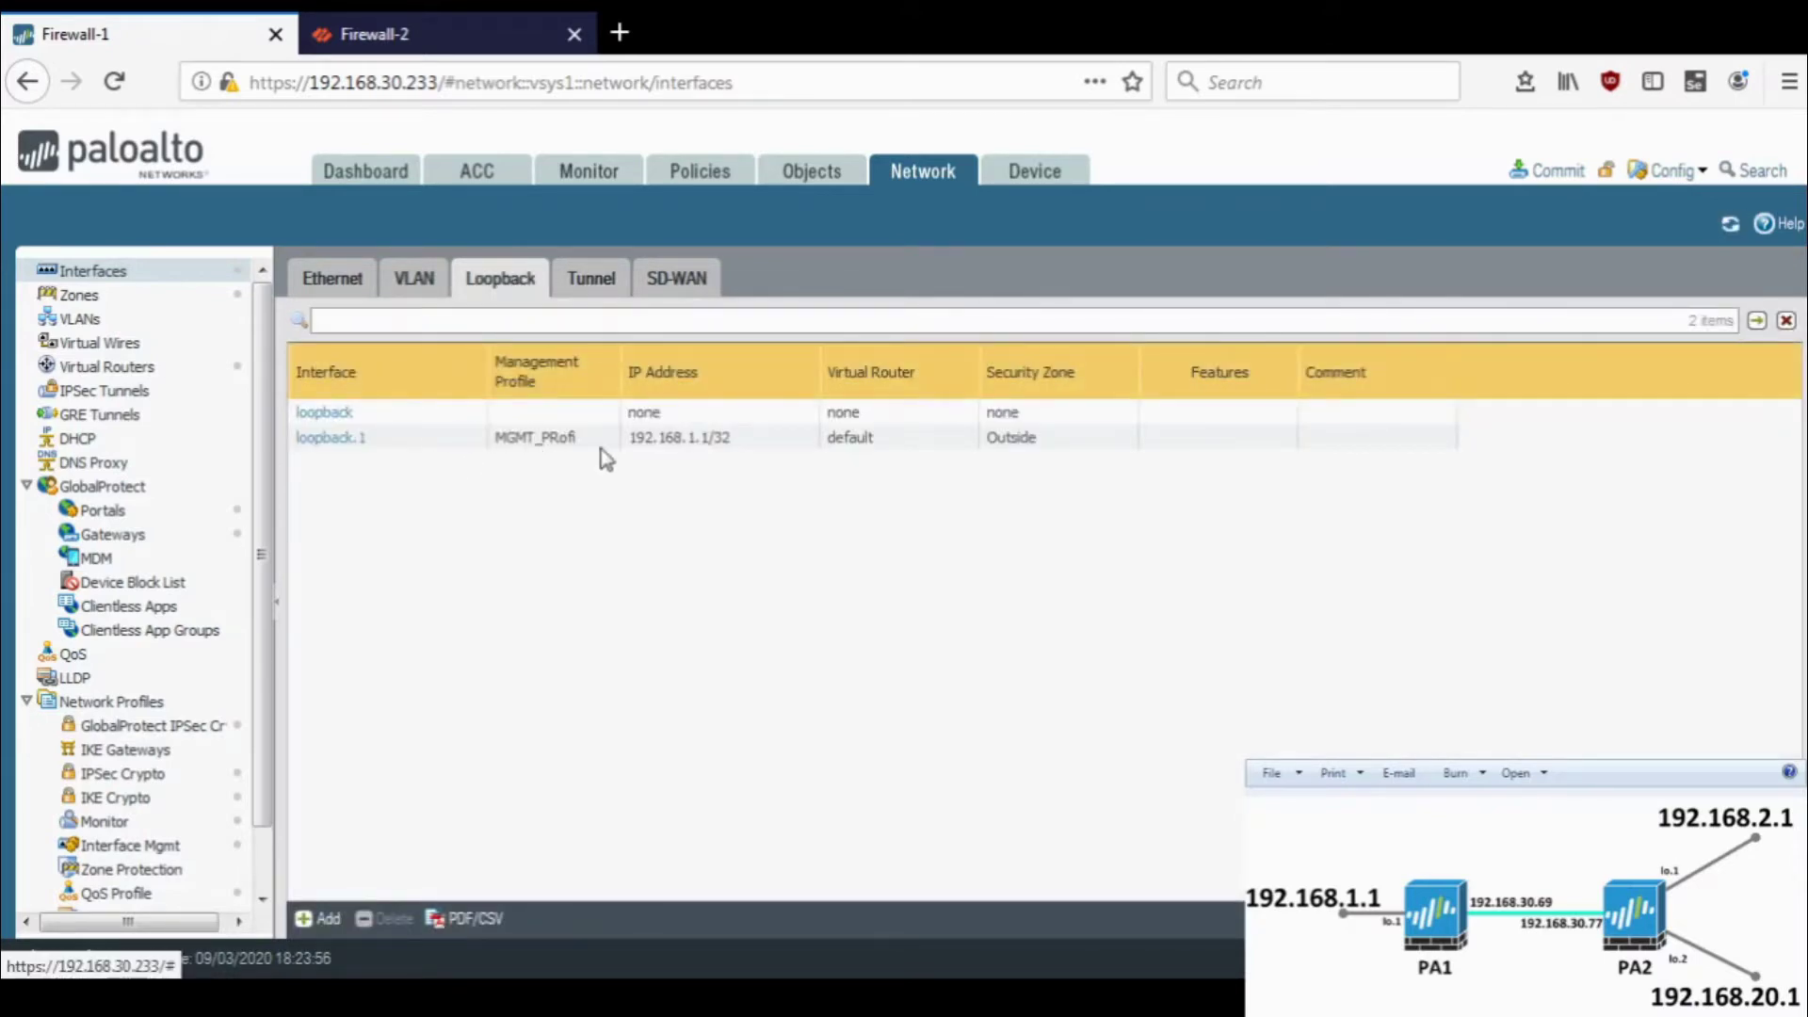
pyautogui.click(322, 289)
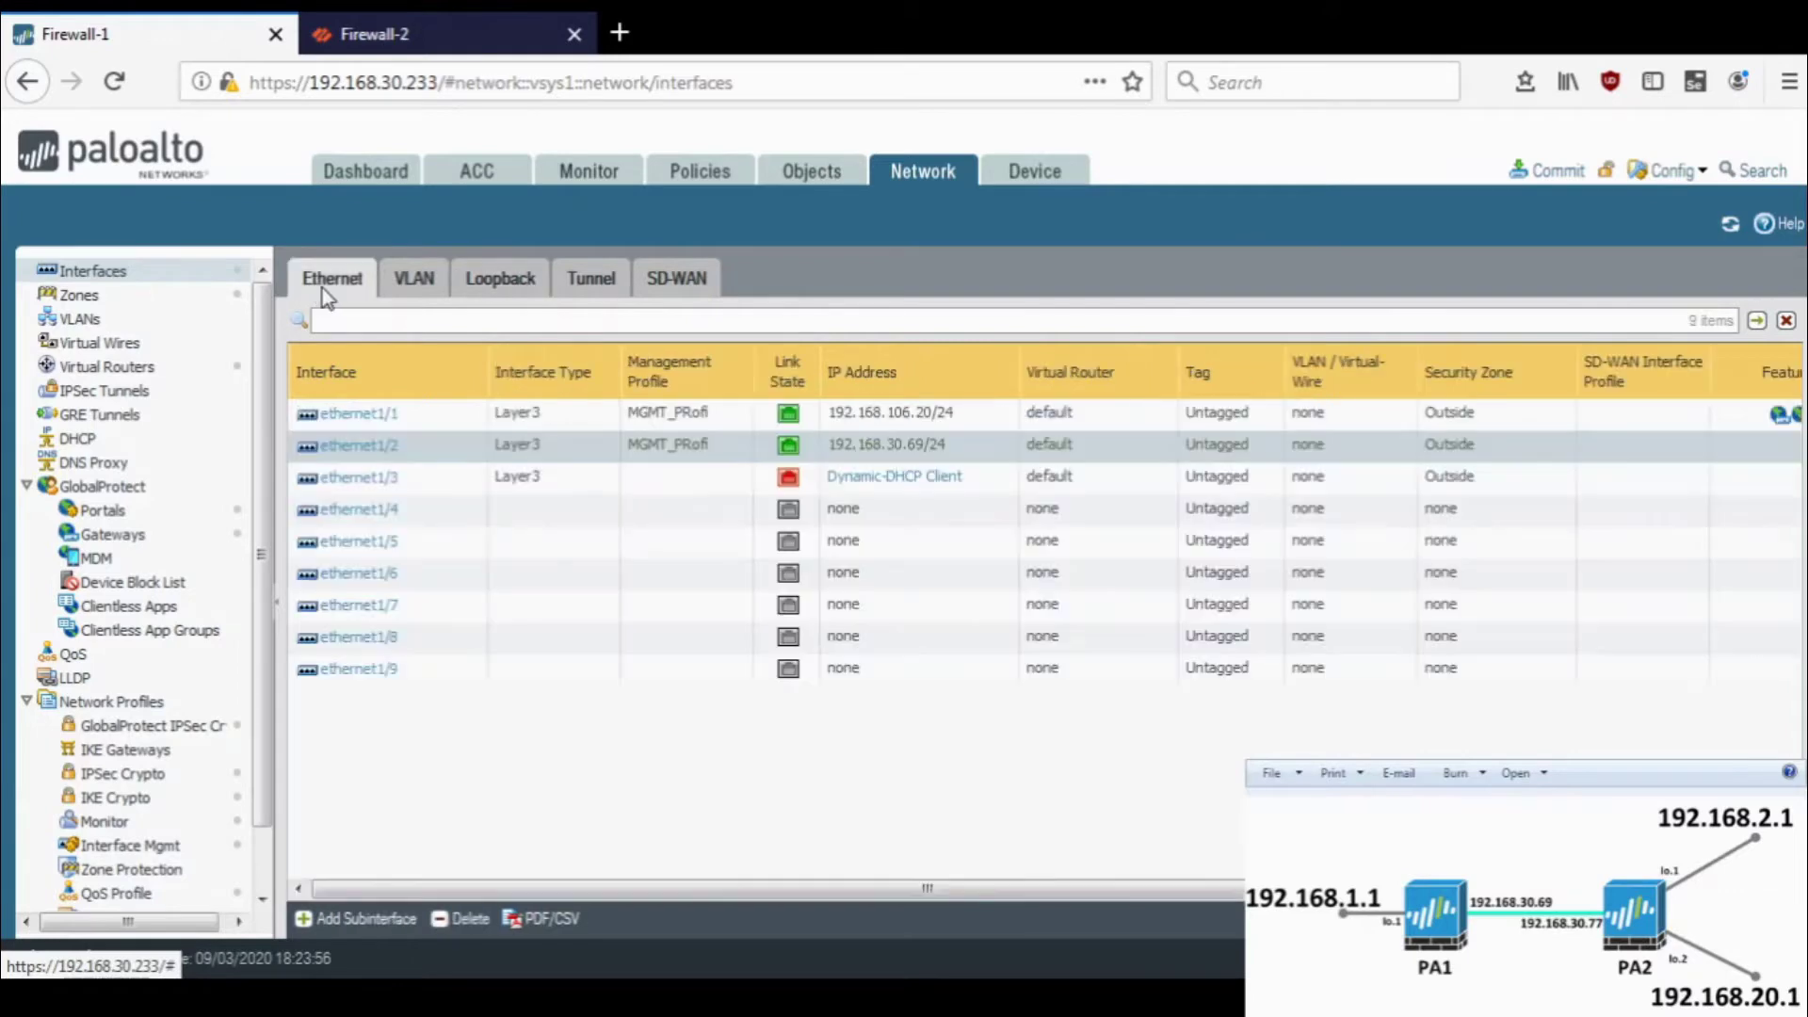
pyautogui.click(141, 370)
pyautogui.click(335, 355)
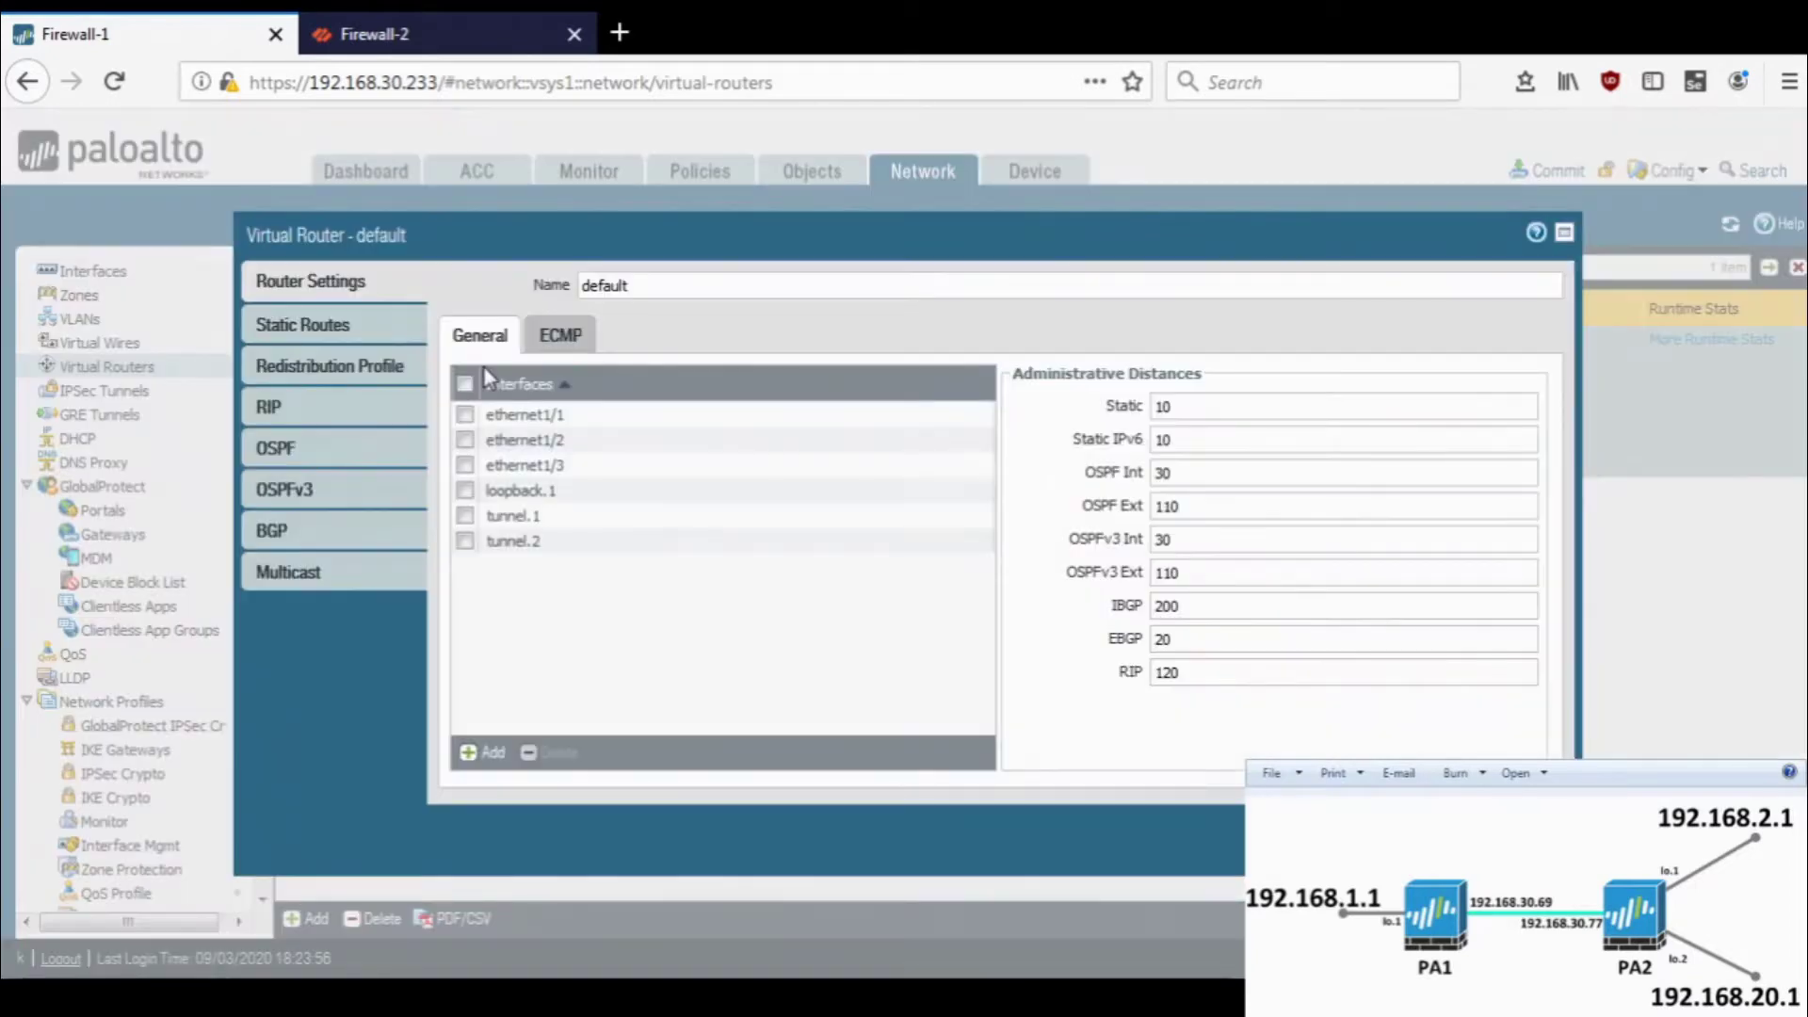
# - Turn on OSPF for the default virtual router with router ID 192.168.1.1
pyautogui.click(307, 454)
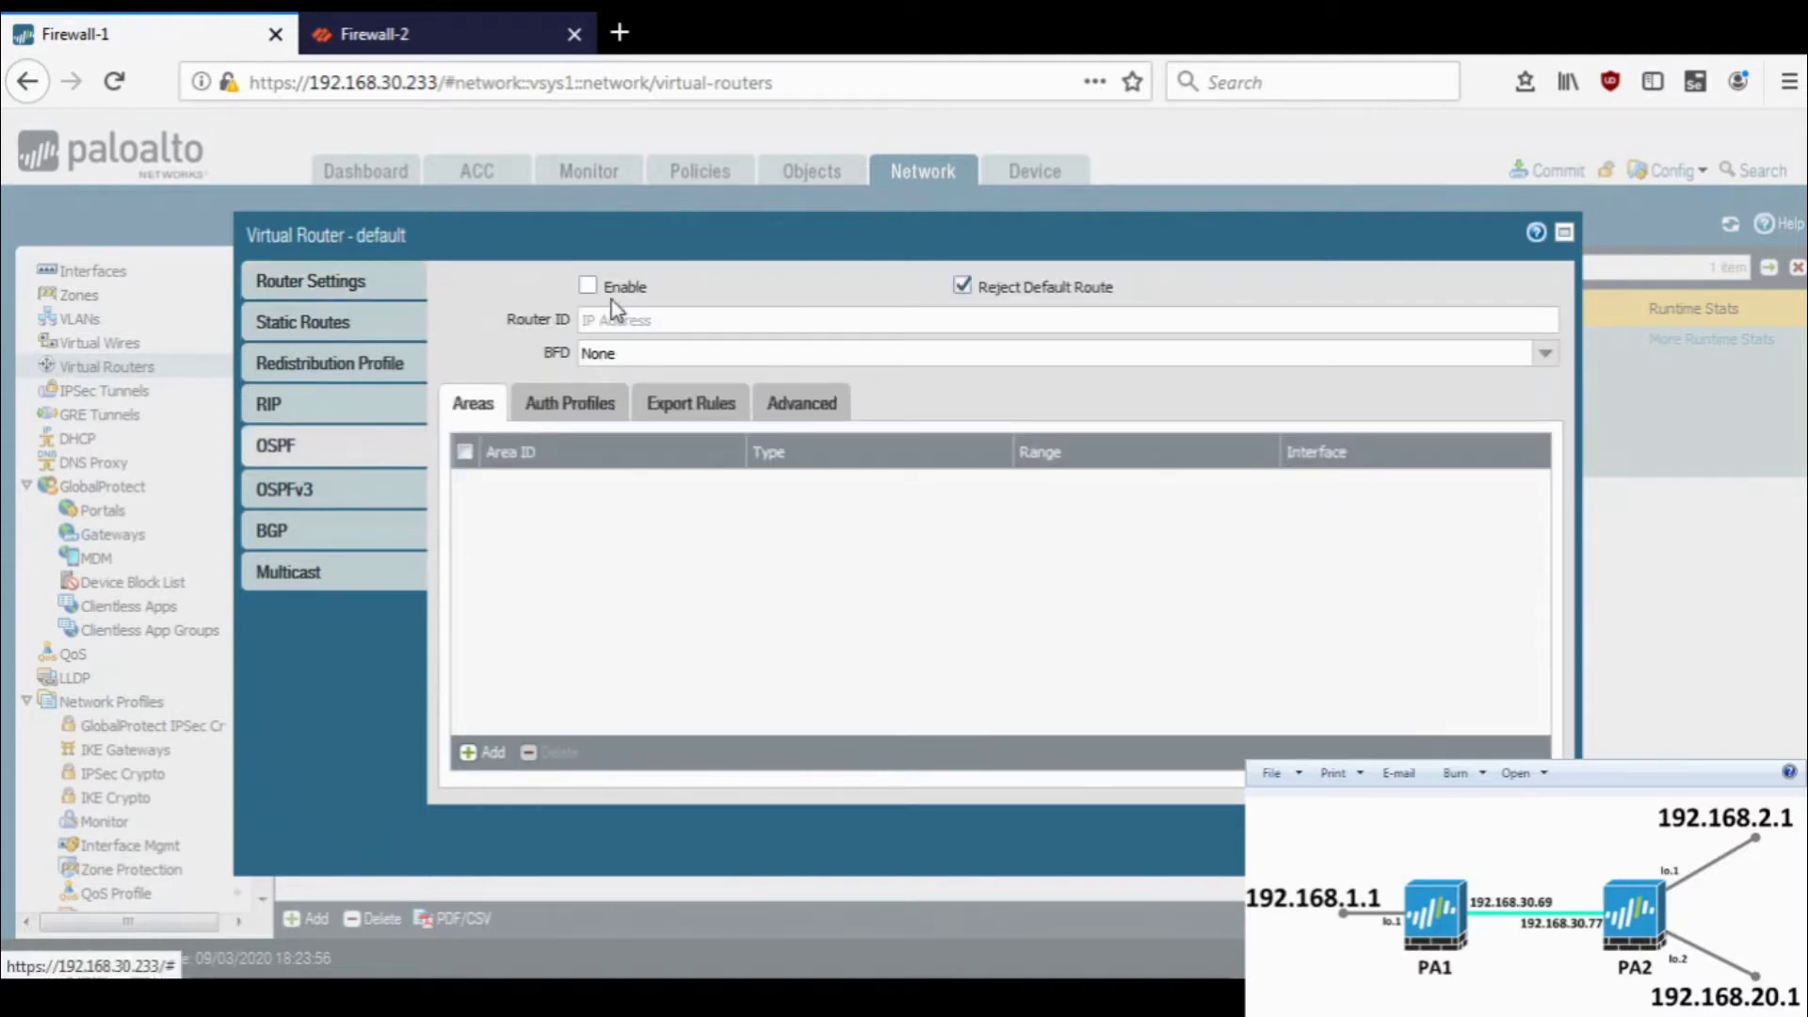
pyautogui.click(589, 285)
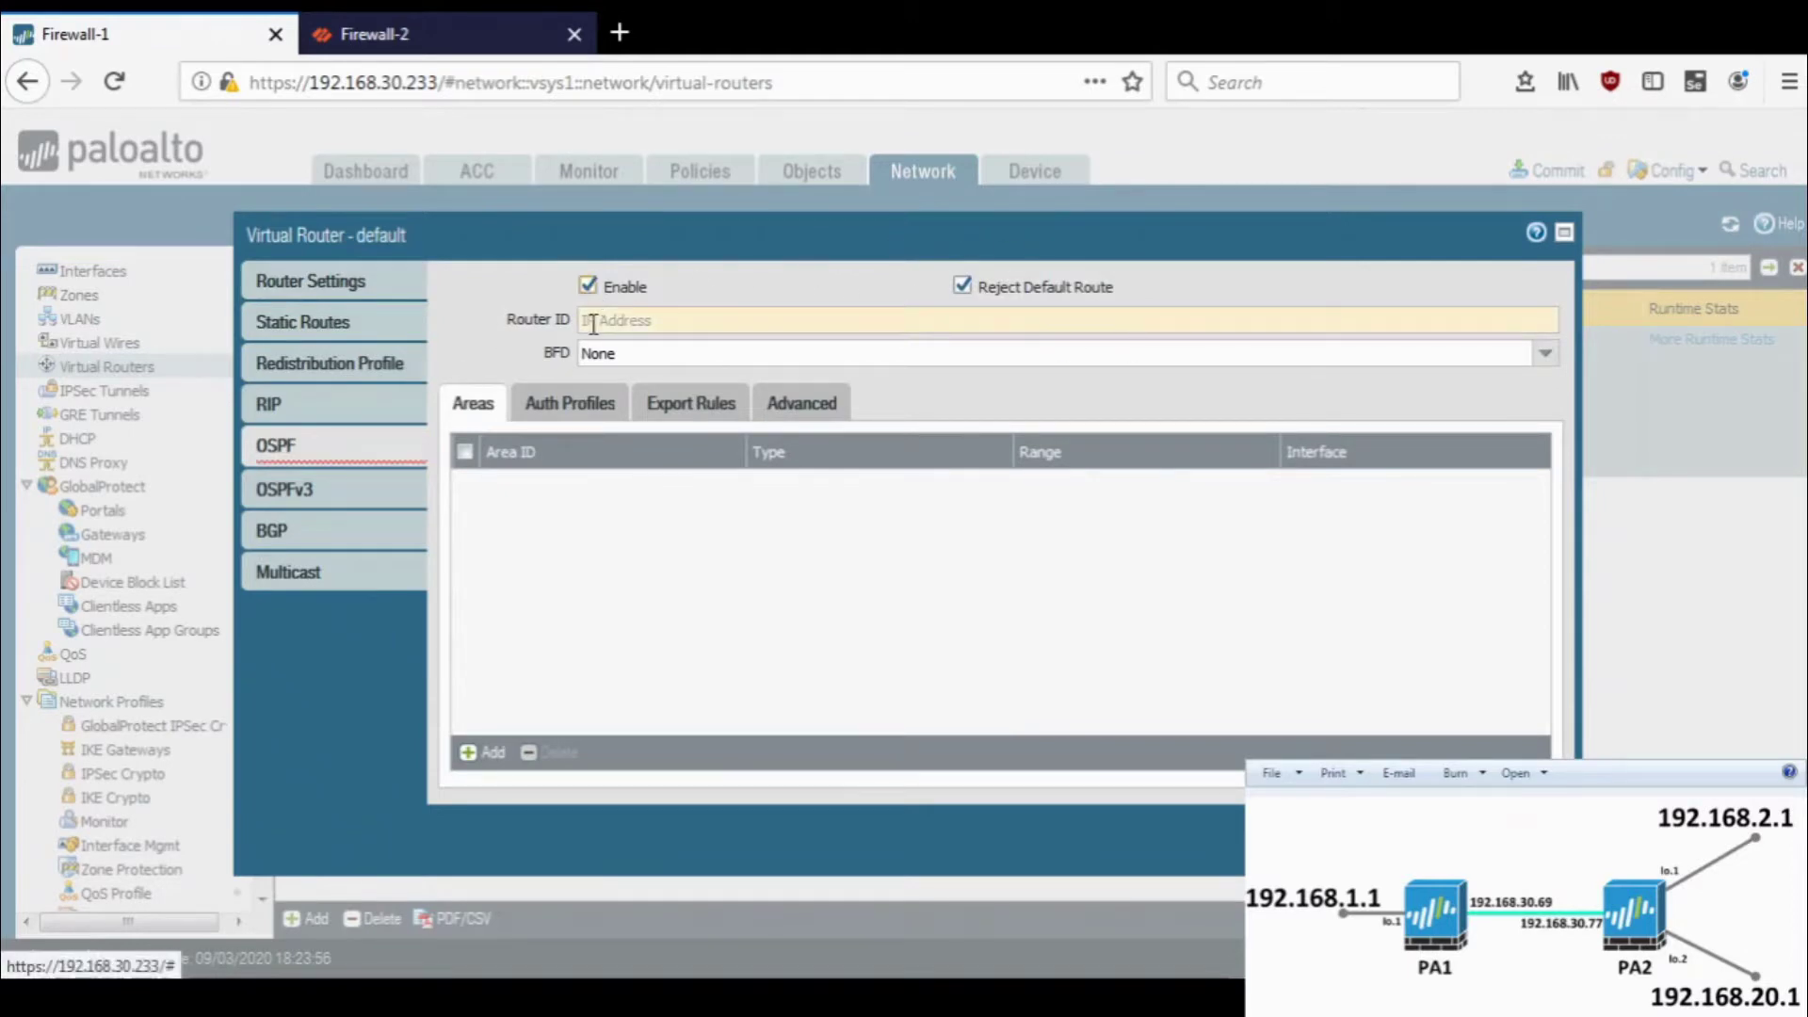
pyautogui.click(611, 320)
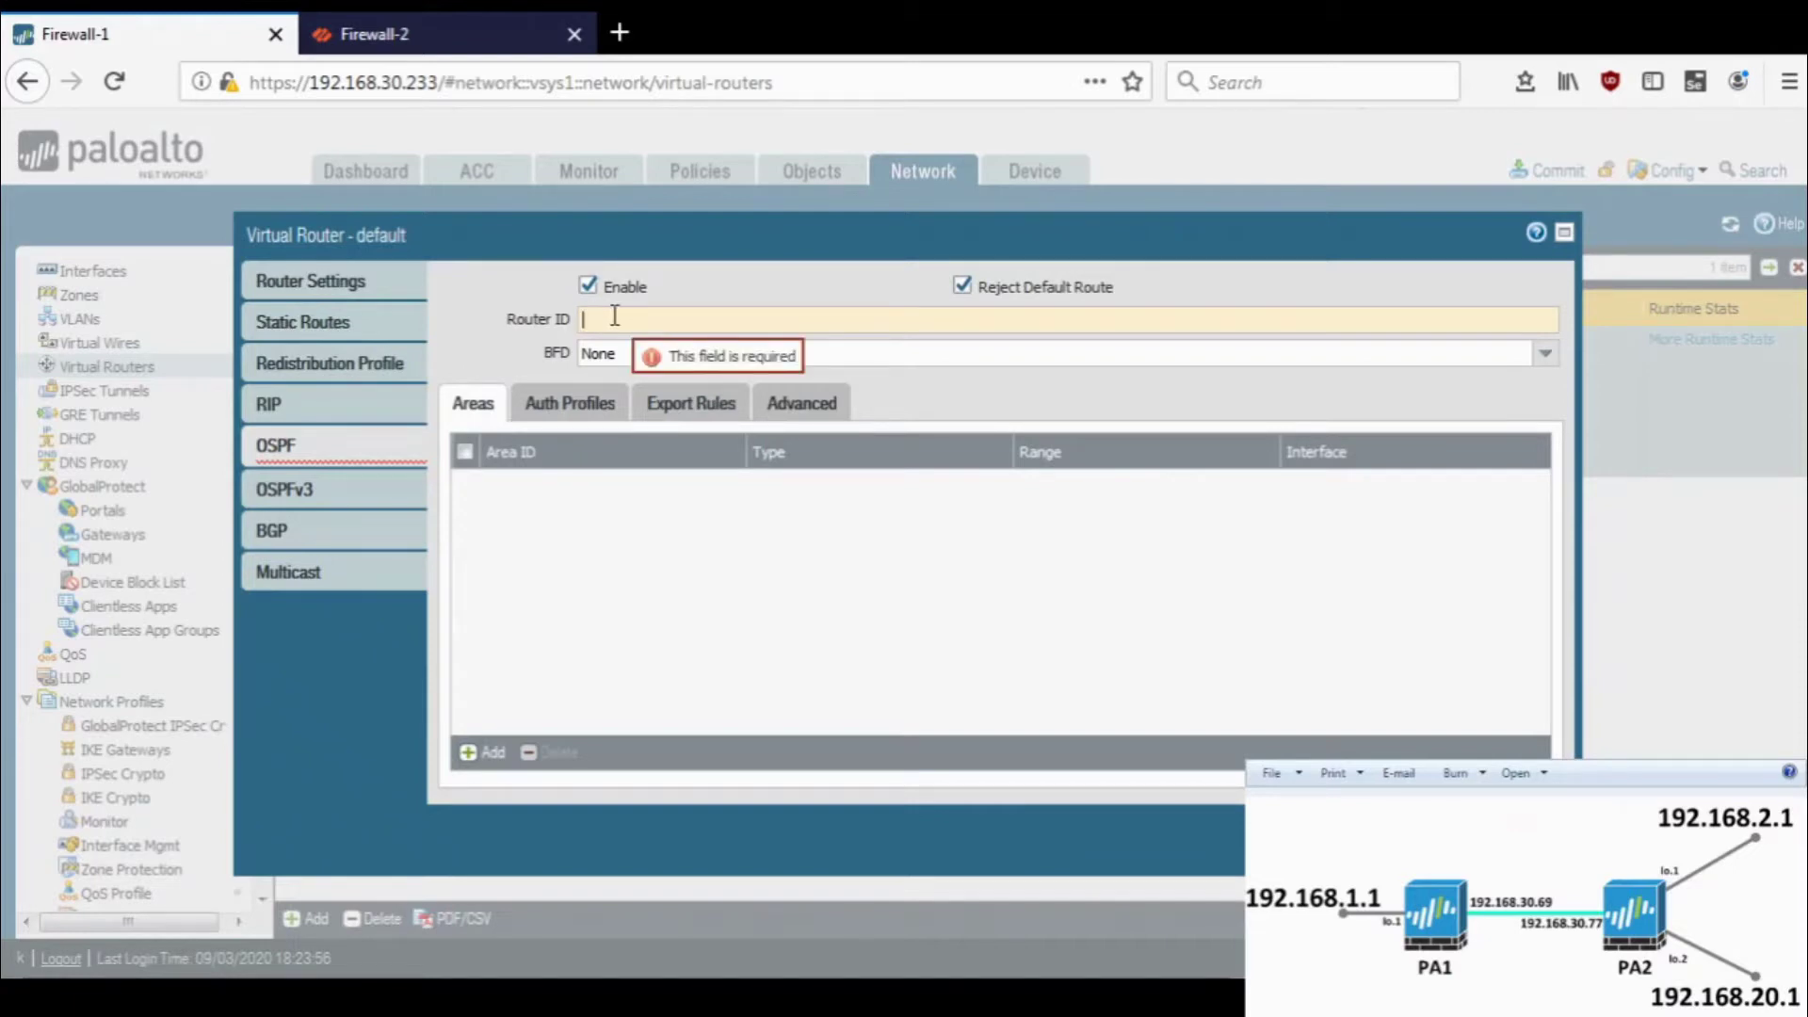
pyautogui.write('192.168.1.1')
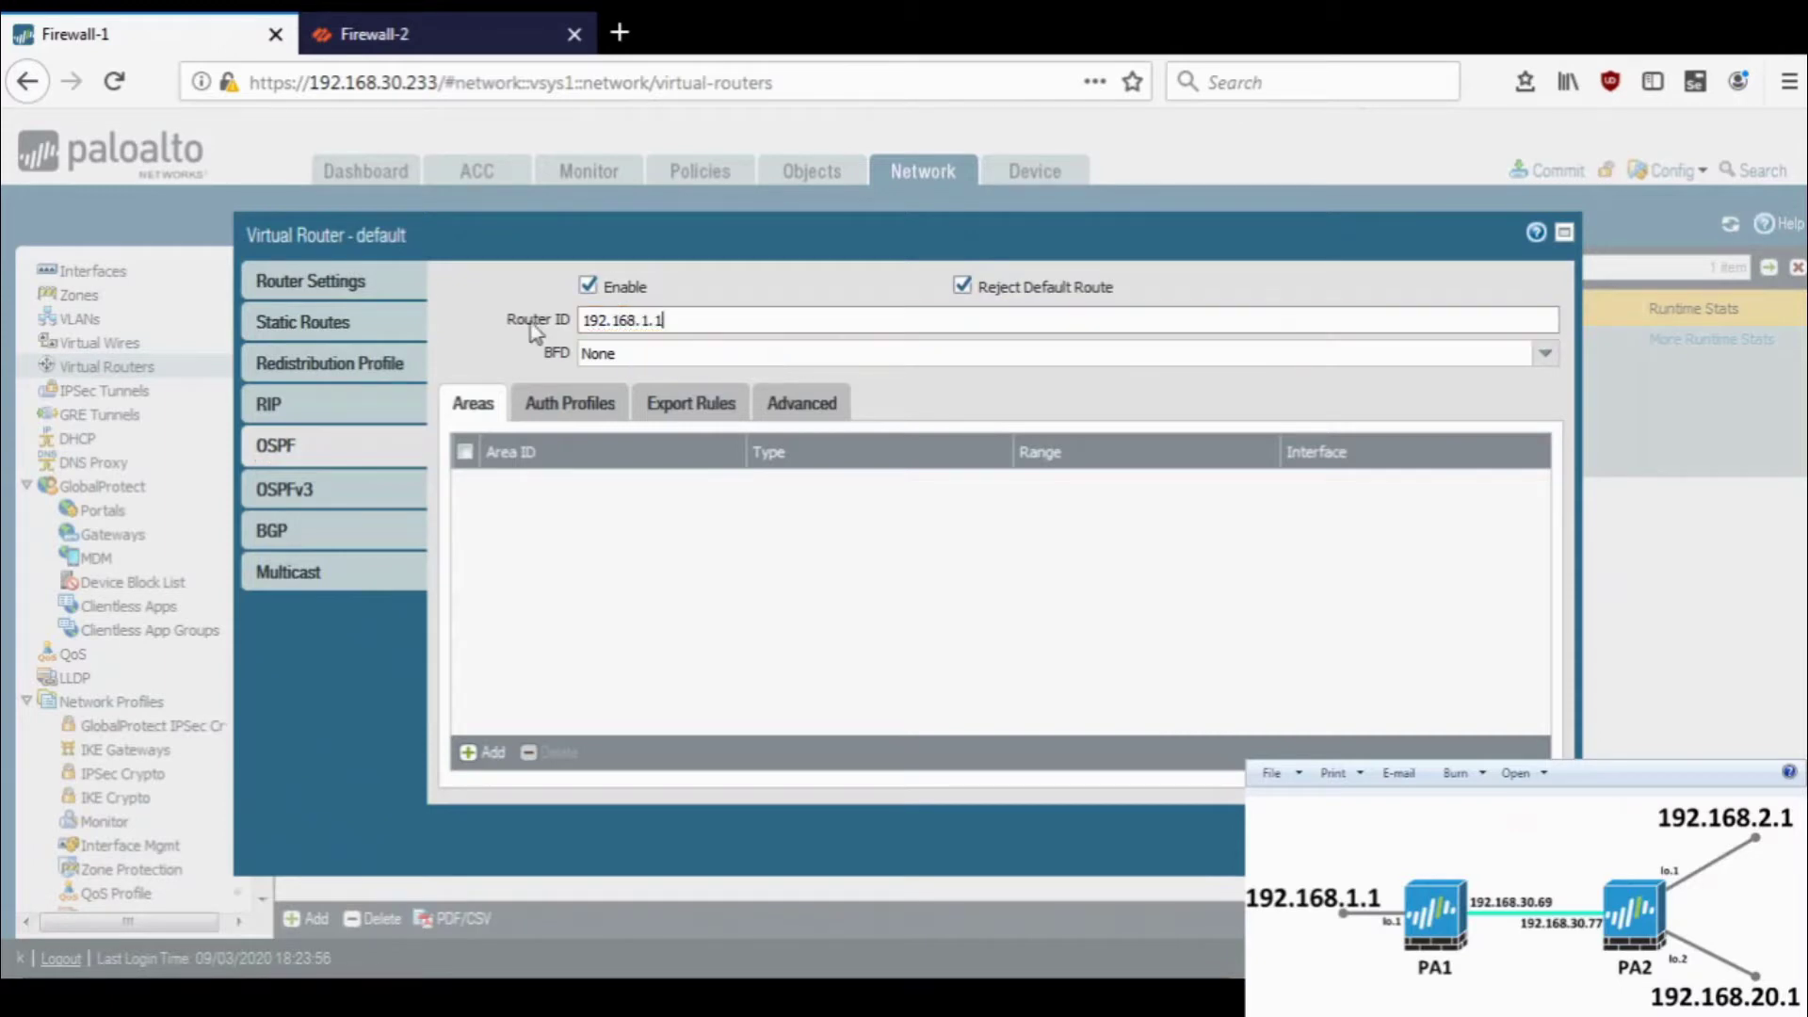
pyautogui.hotkey('ctrl', 'a')
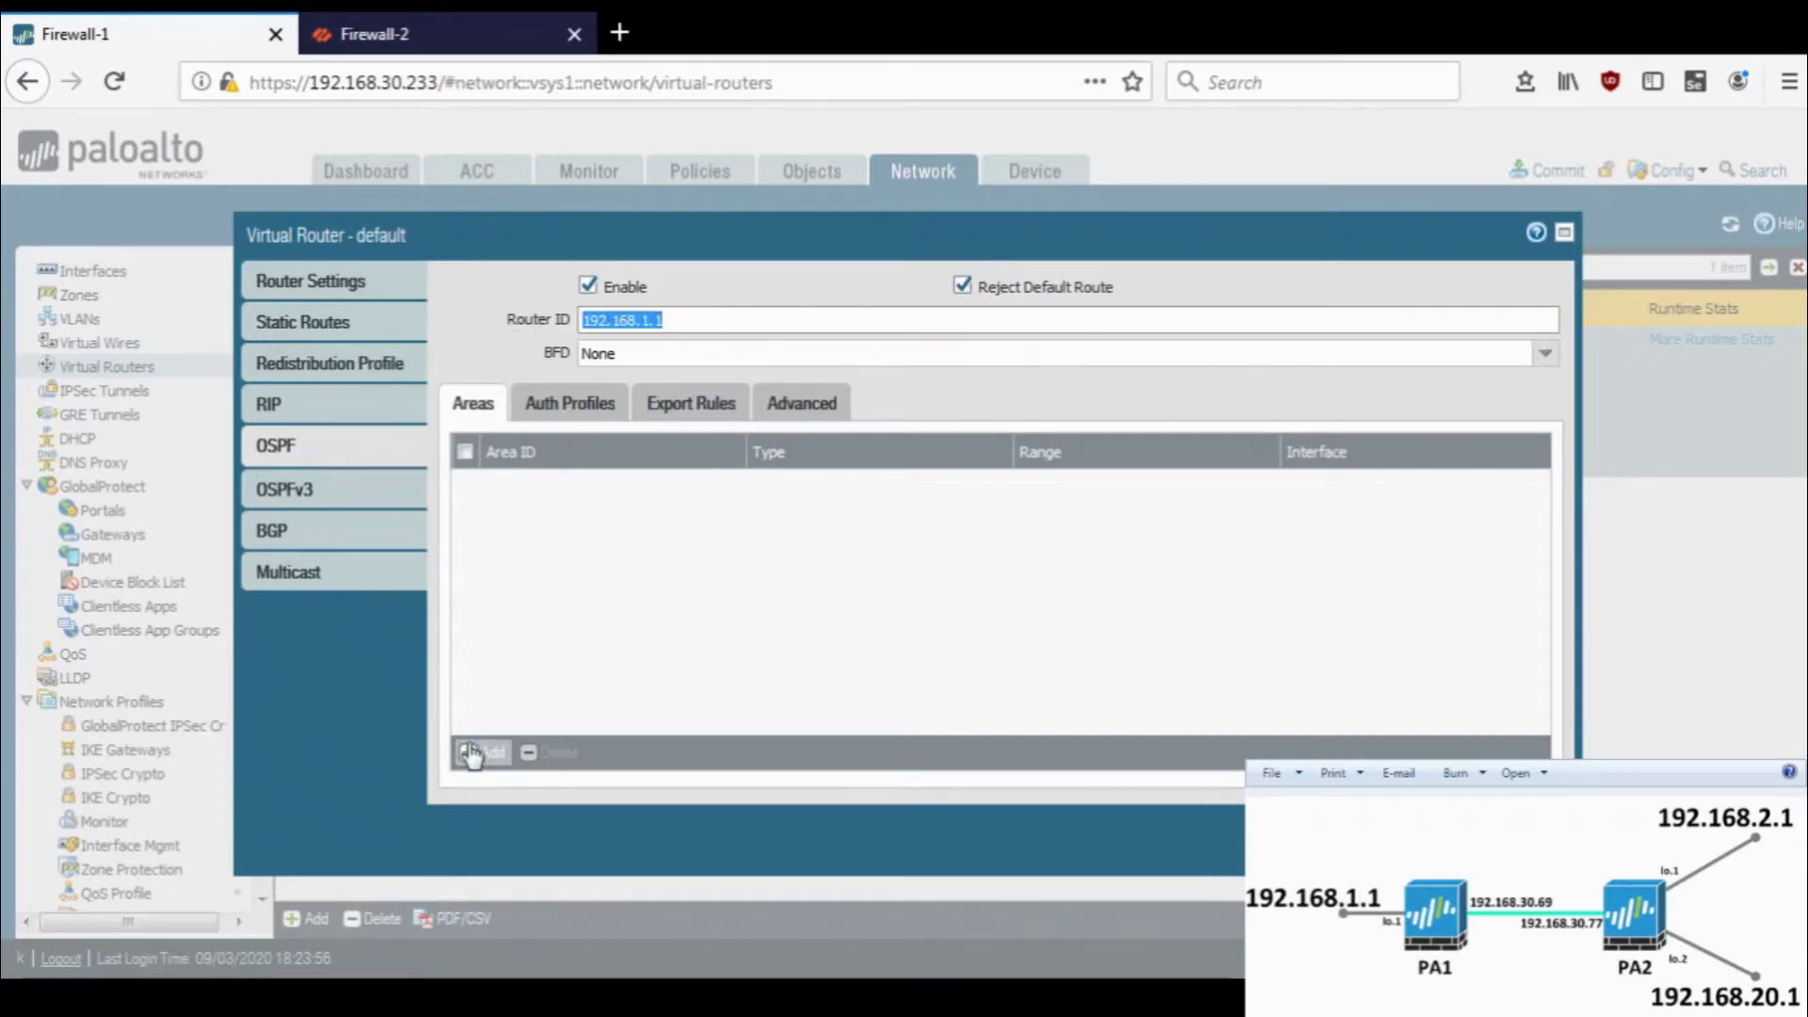
pyautogui.click(593, 571)
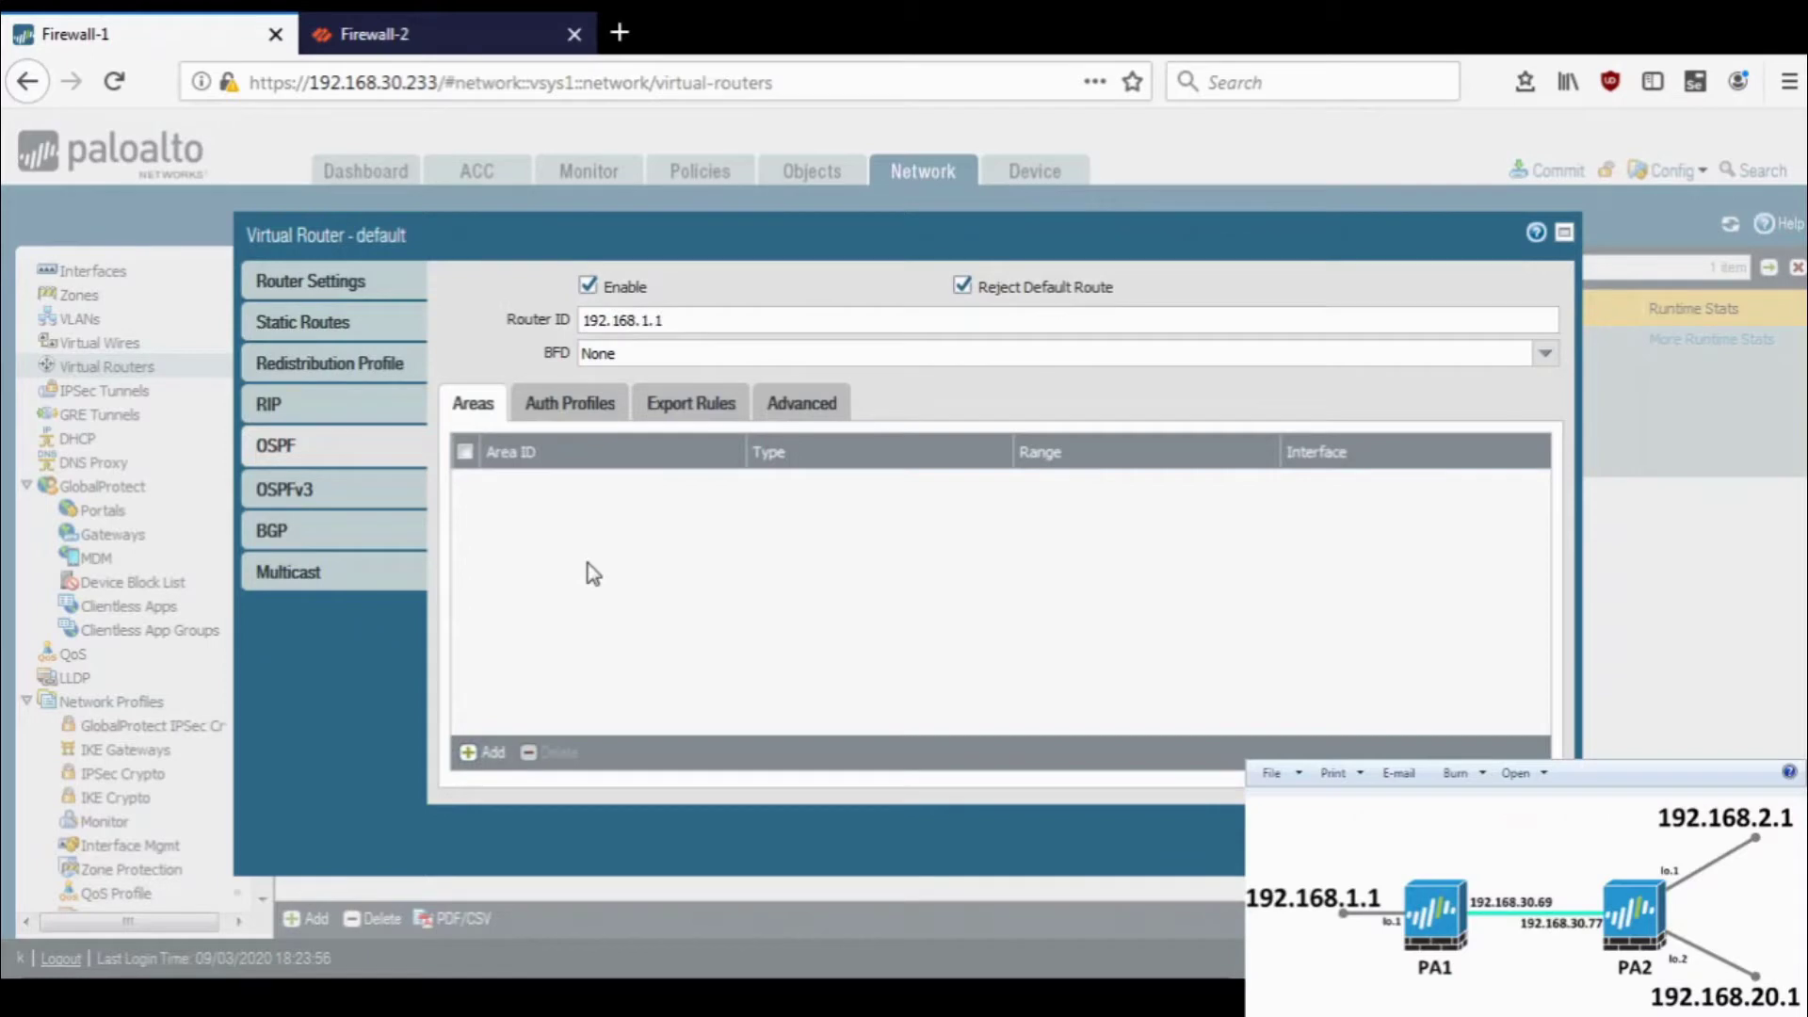
# - Add OSPF area 0.0.0.0 with type Normal
pyautogui.click(484, 753)
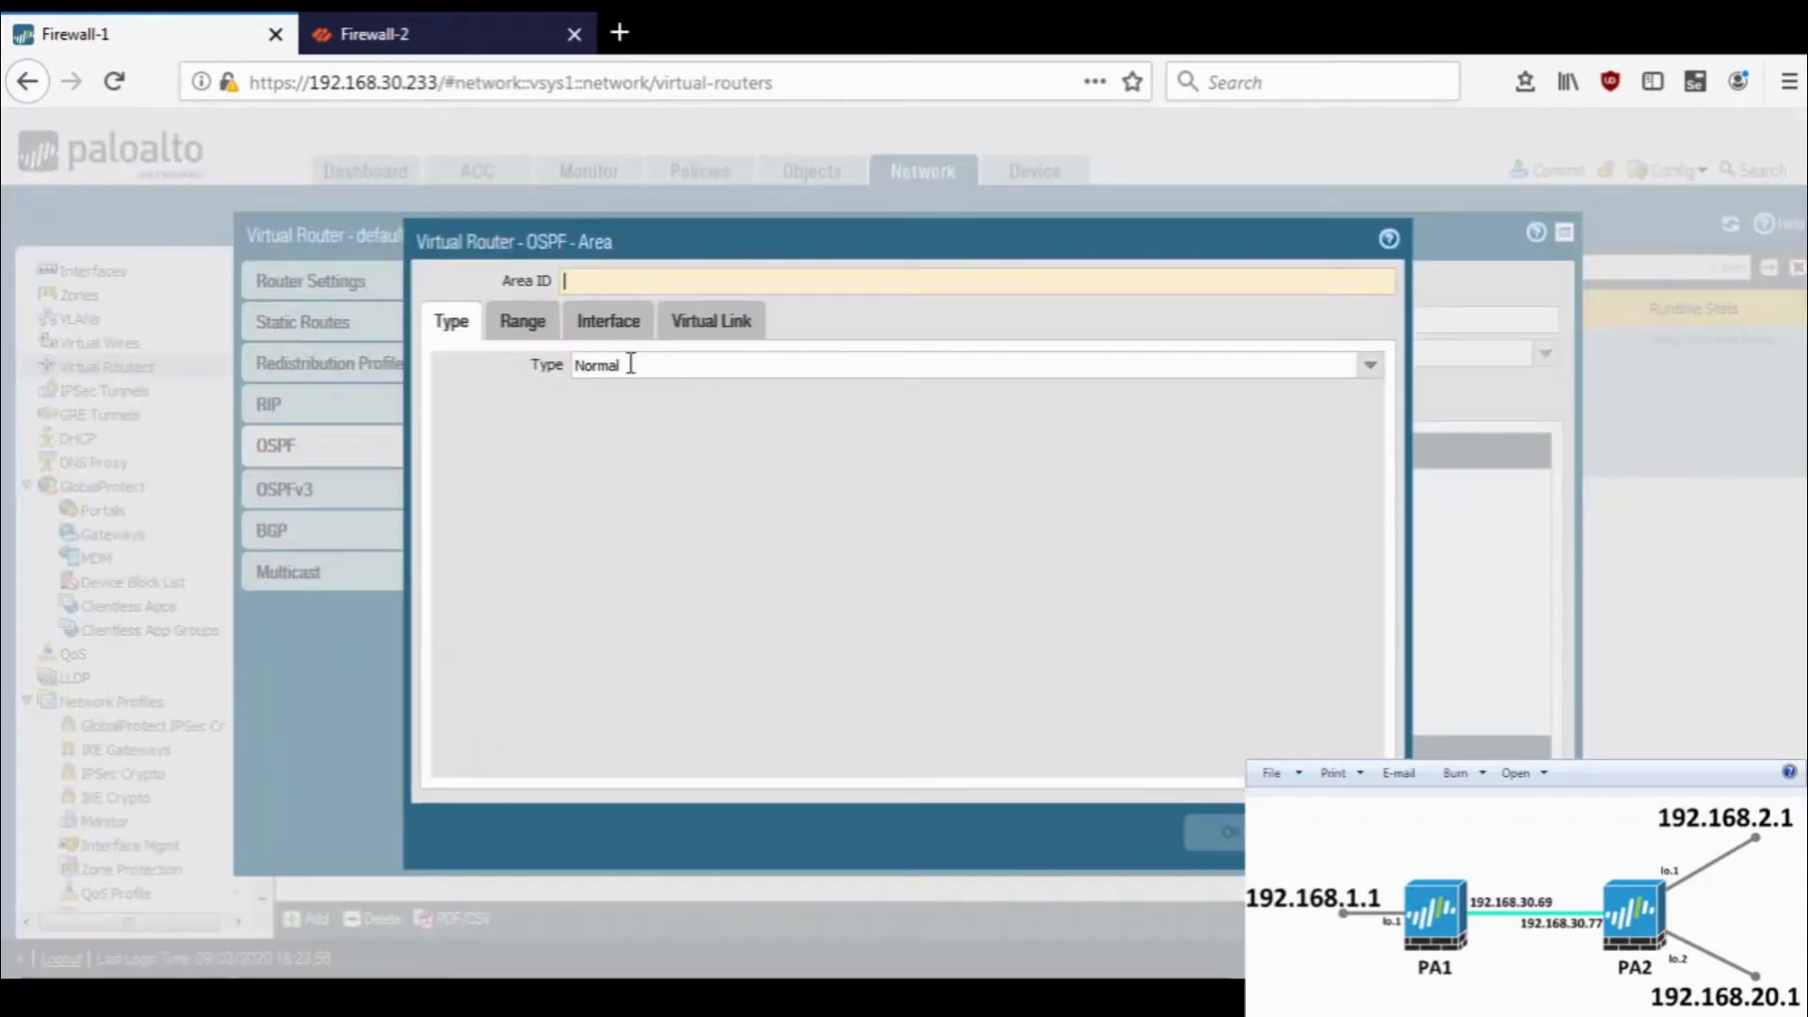
pyautogui.click(632, 282)
pyautogui.write('0.0.0.0')
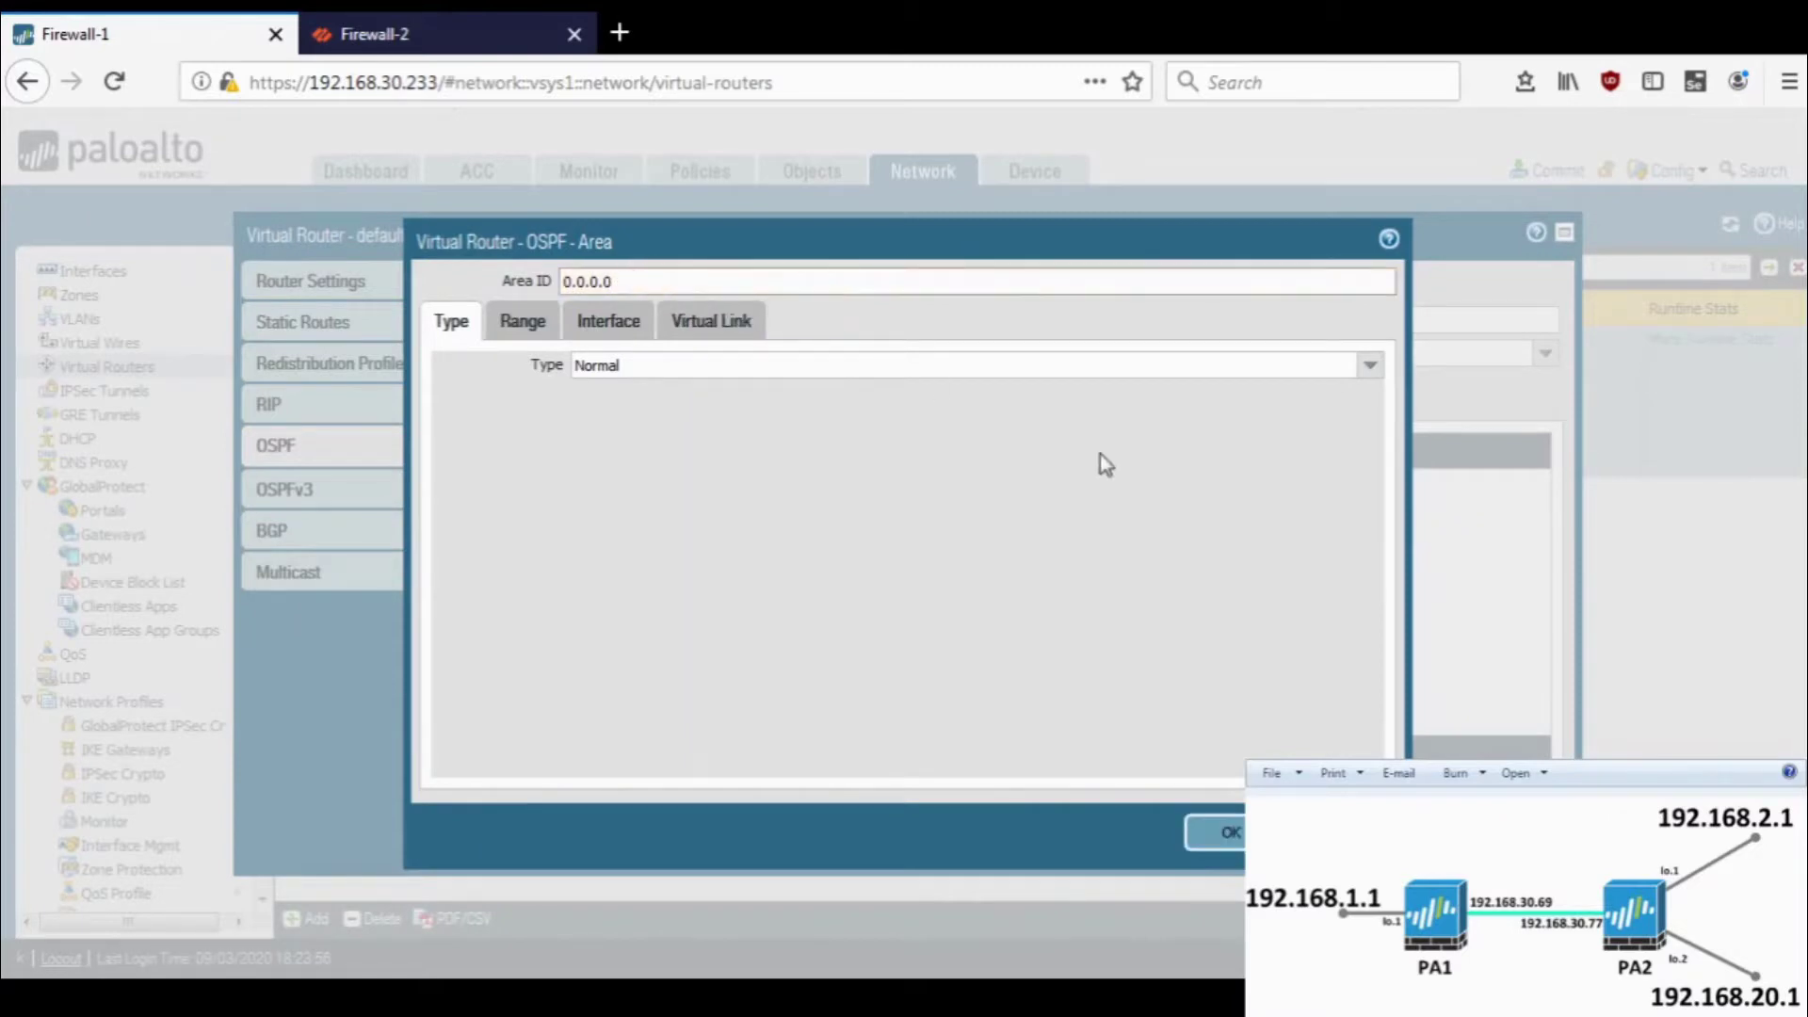
pyautogui.click(510, 337)
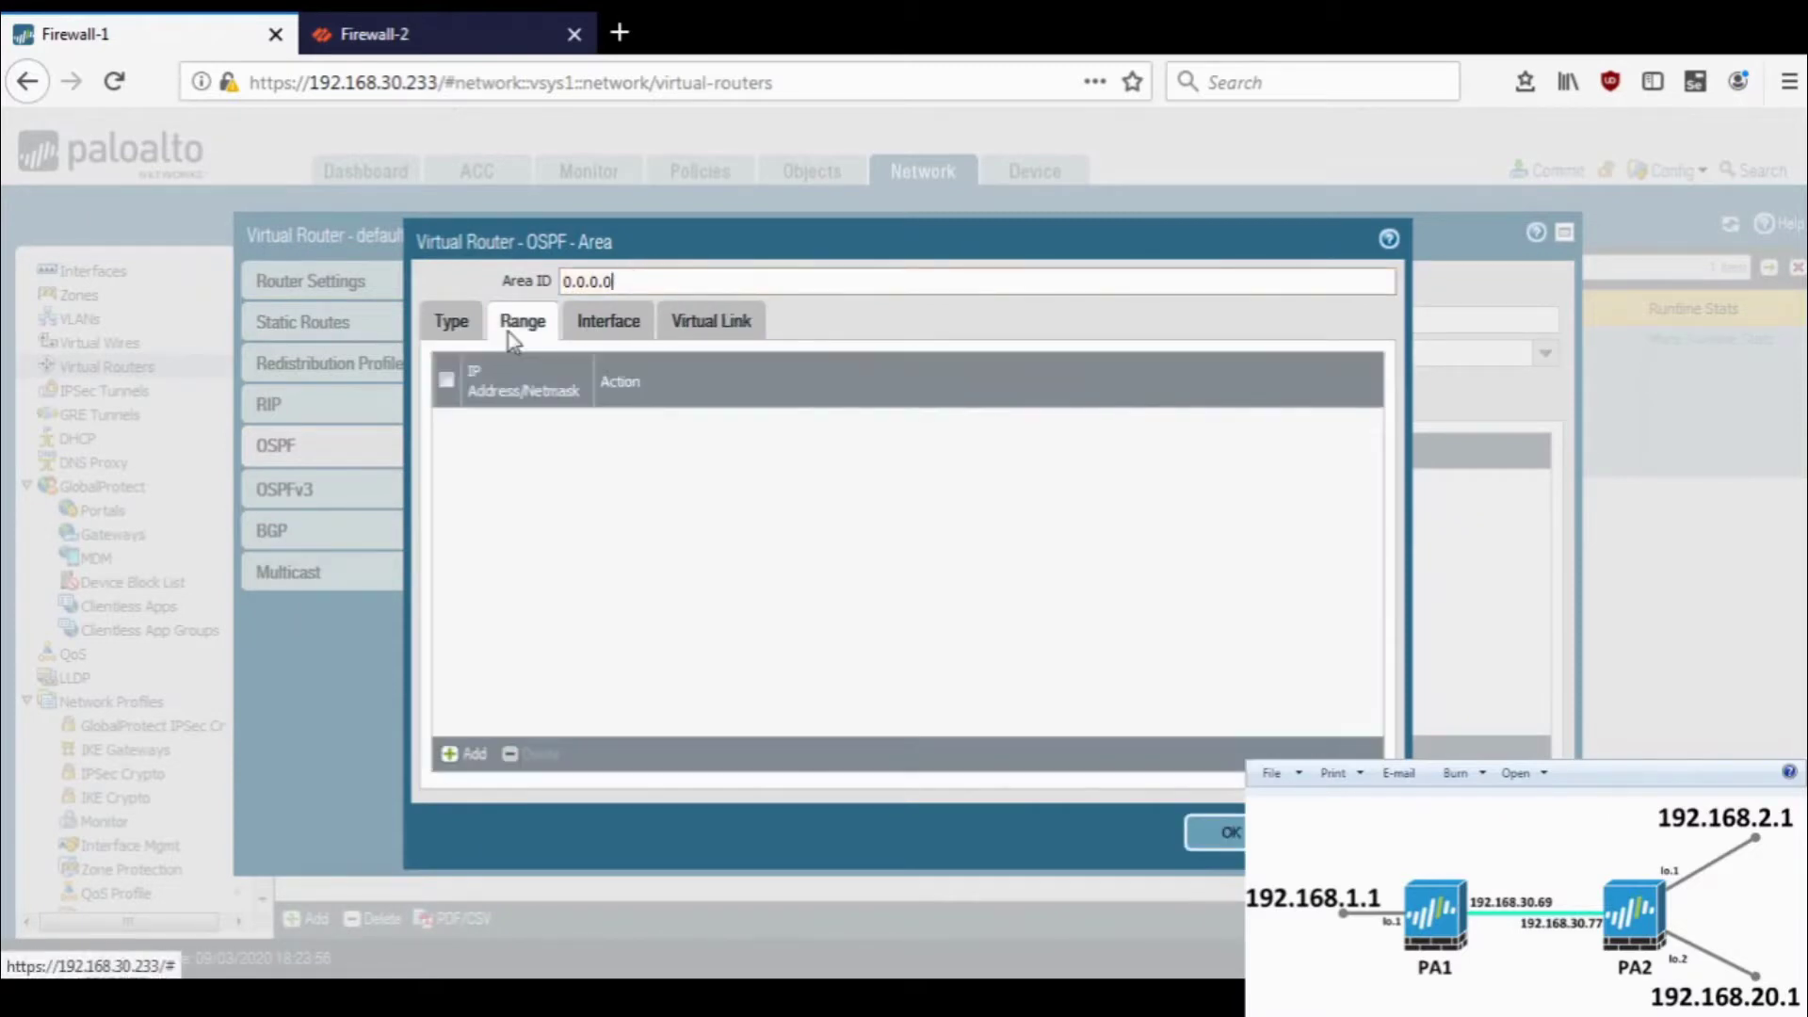
pyautogui.click(644, 345)
pyautogui.click(711, 331)
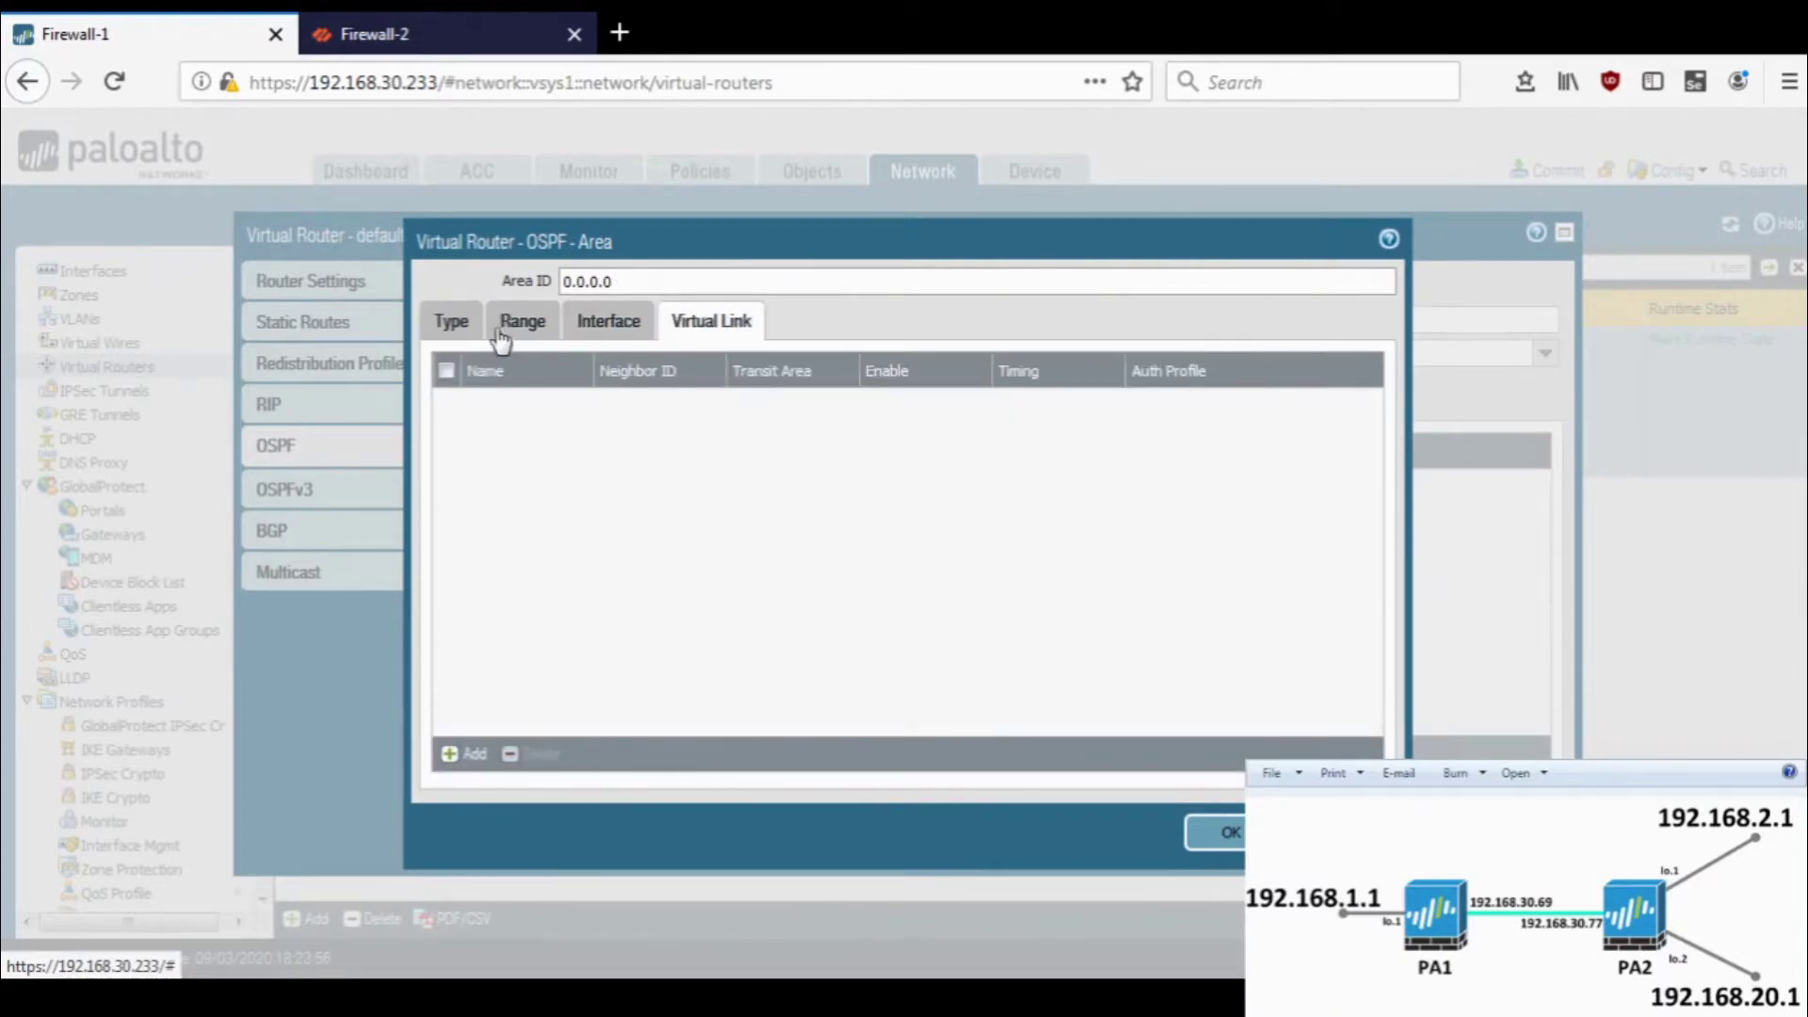
pyautogui.click(453, 323)
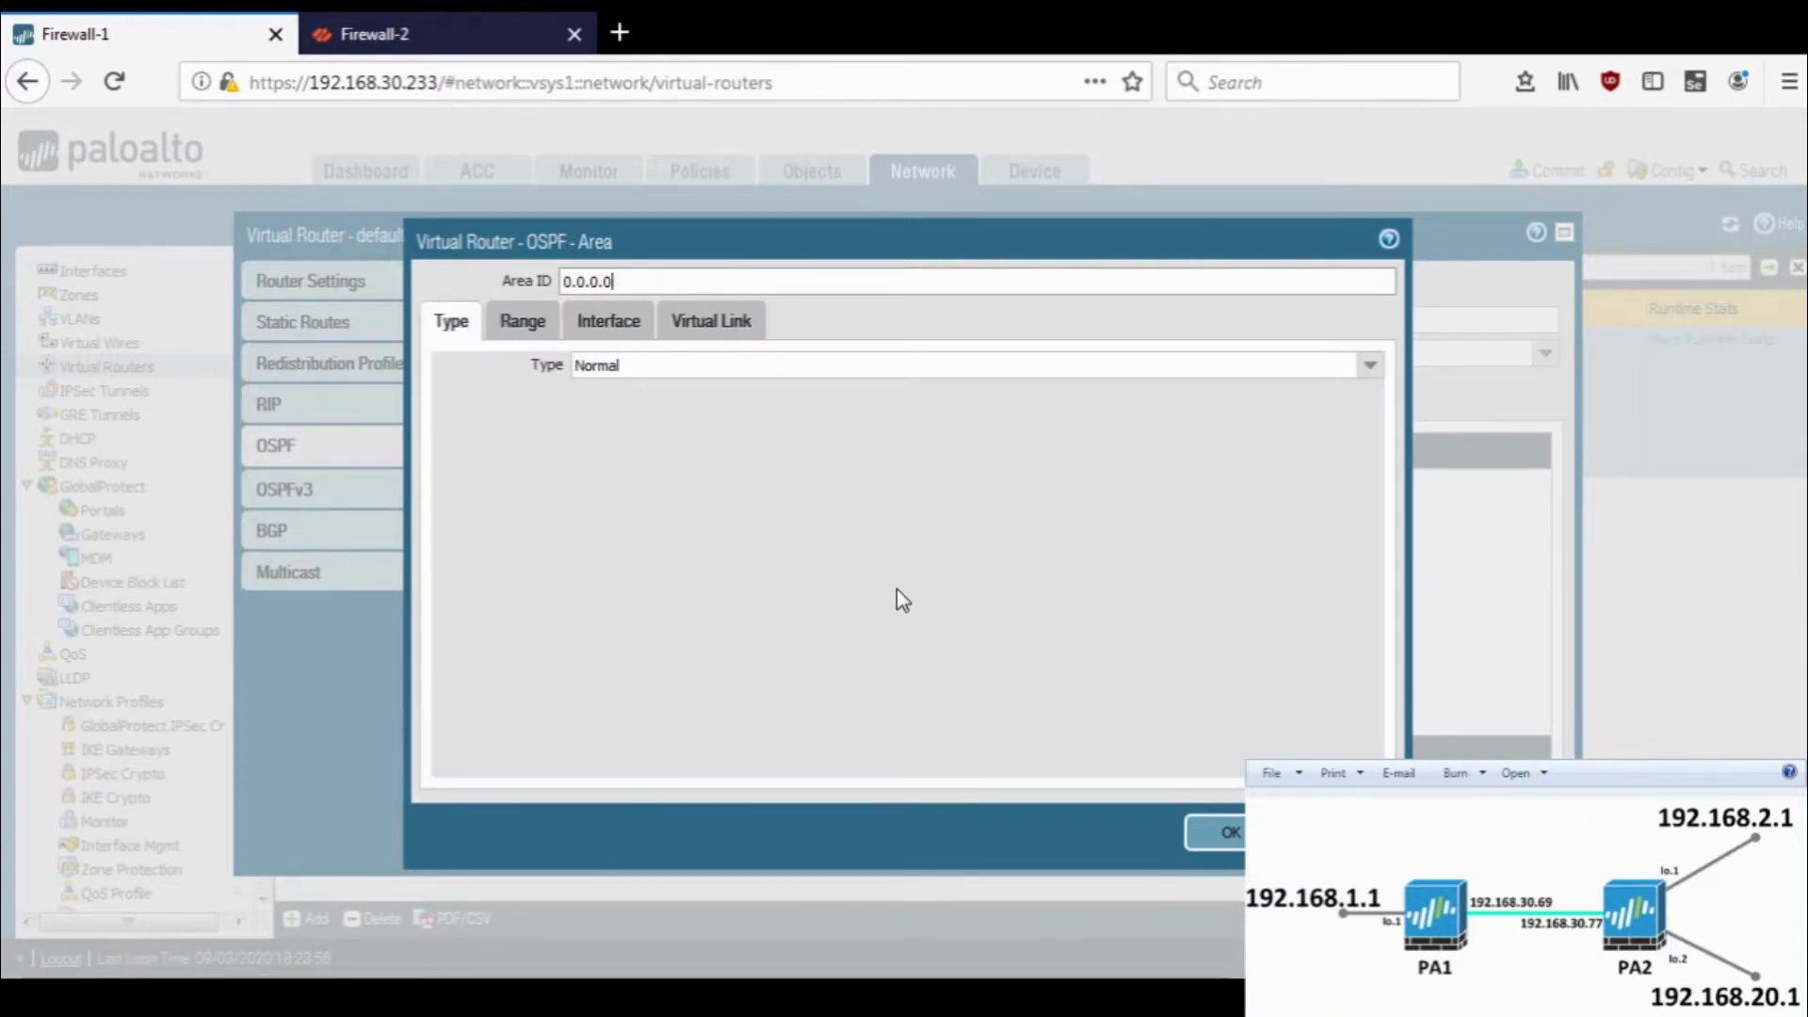
pyautogui.click(1232, 837)
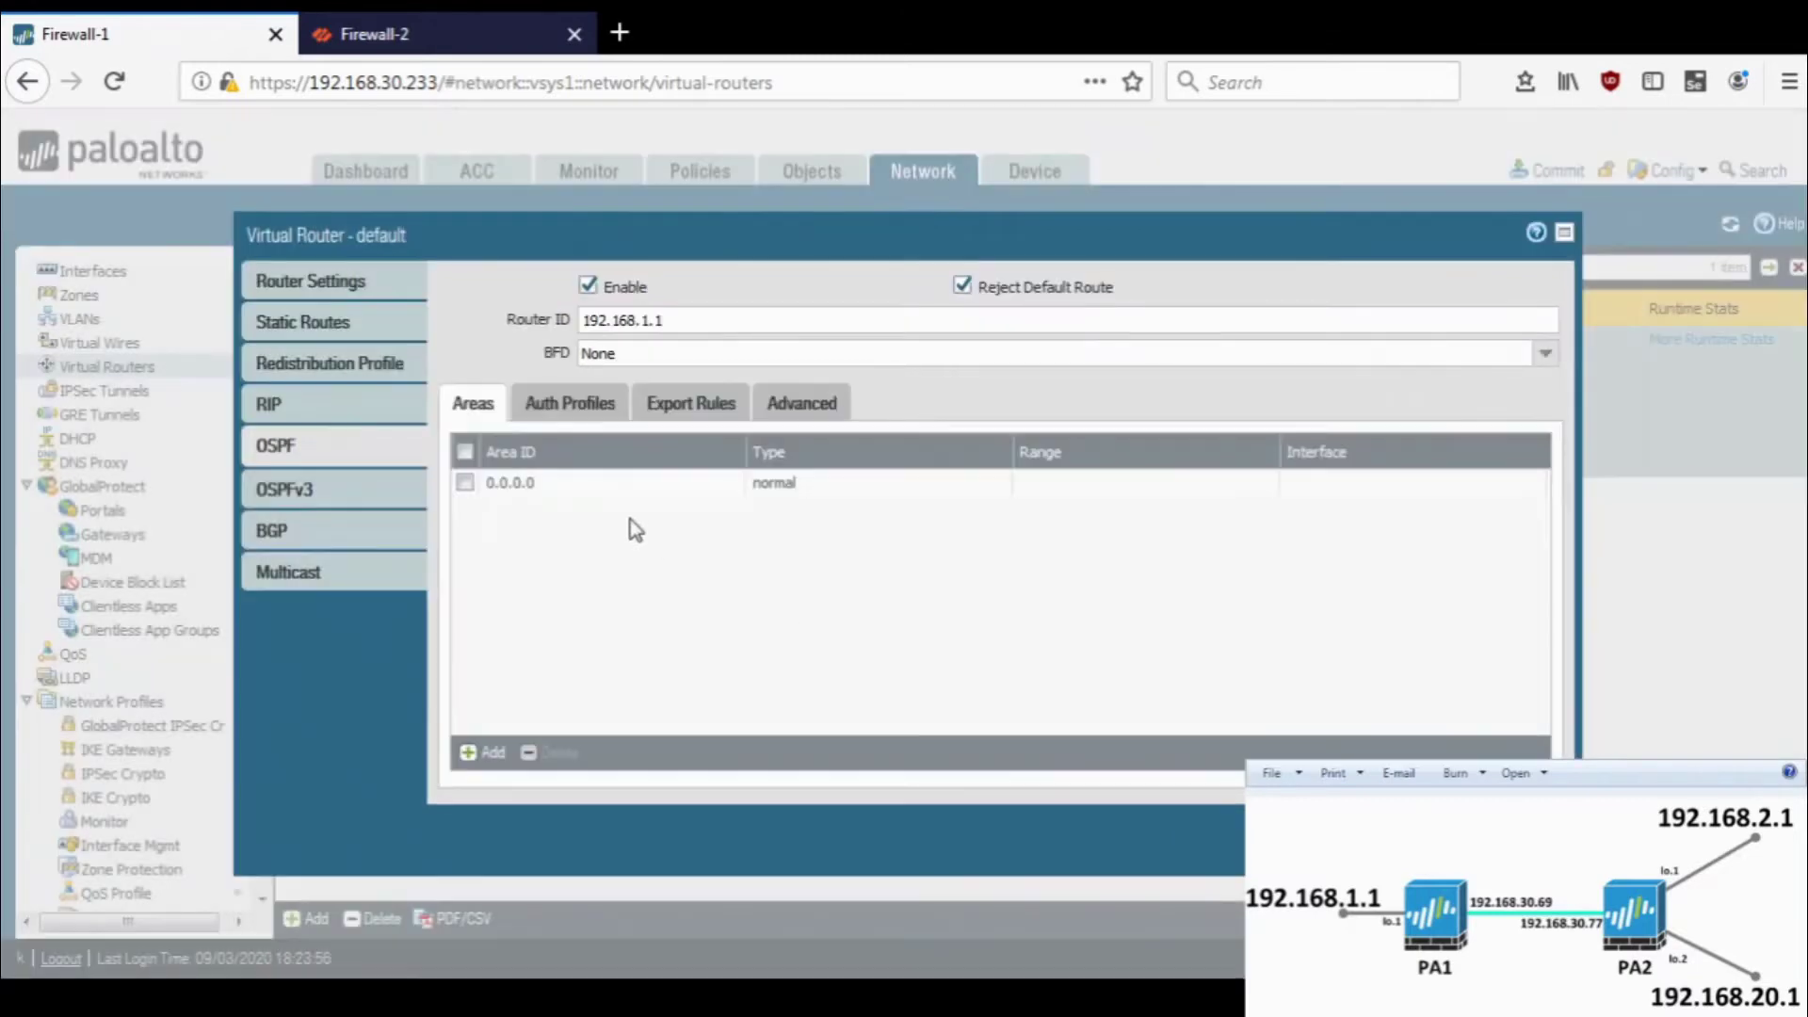
# - Review the OSPF authentication, export and advanced tabs, then open Redistribution Profile
pyautogui.click(569, 403)
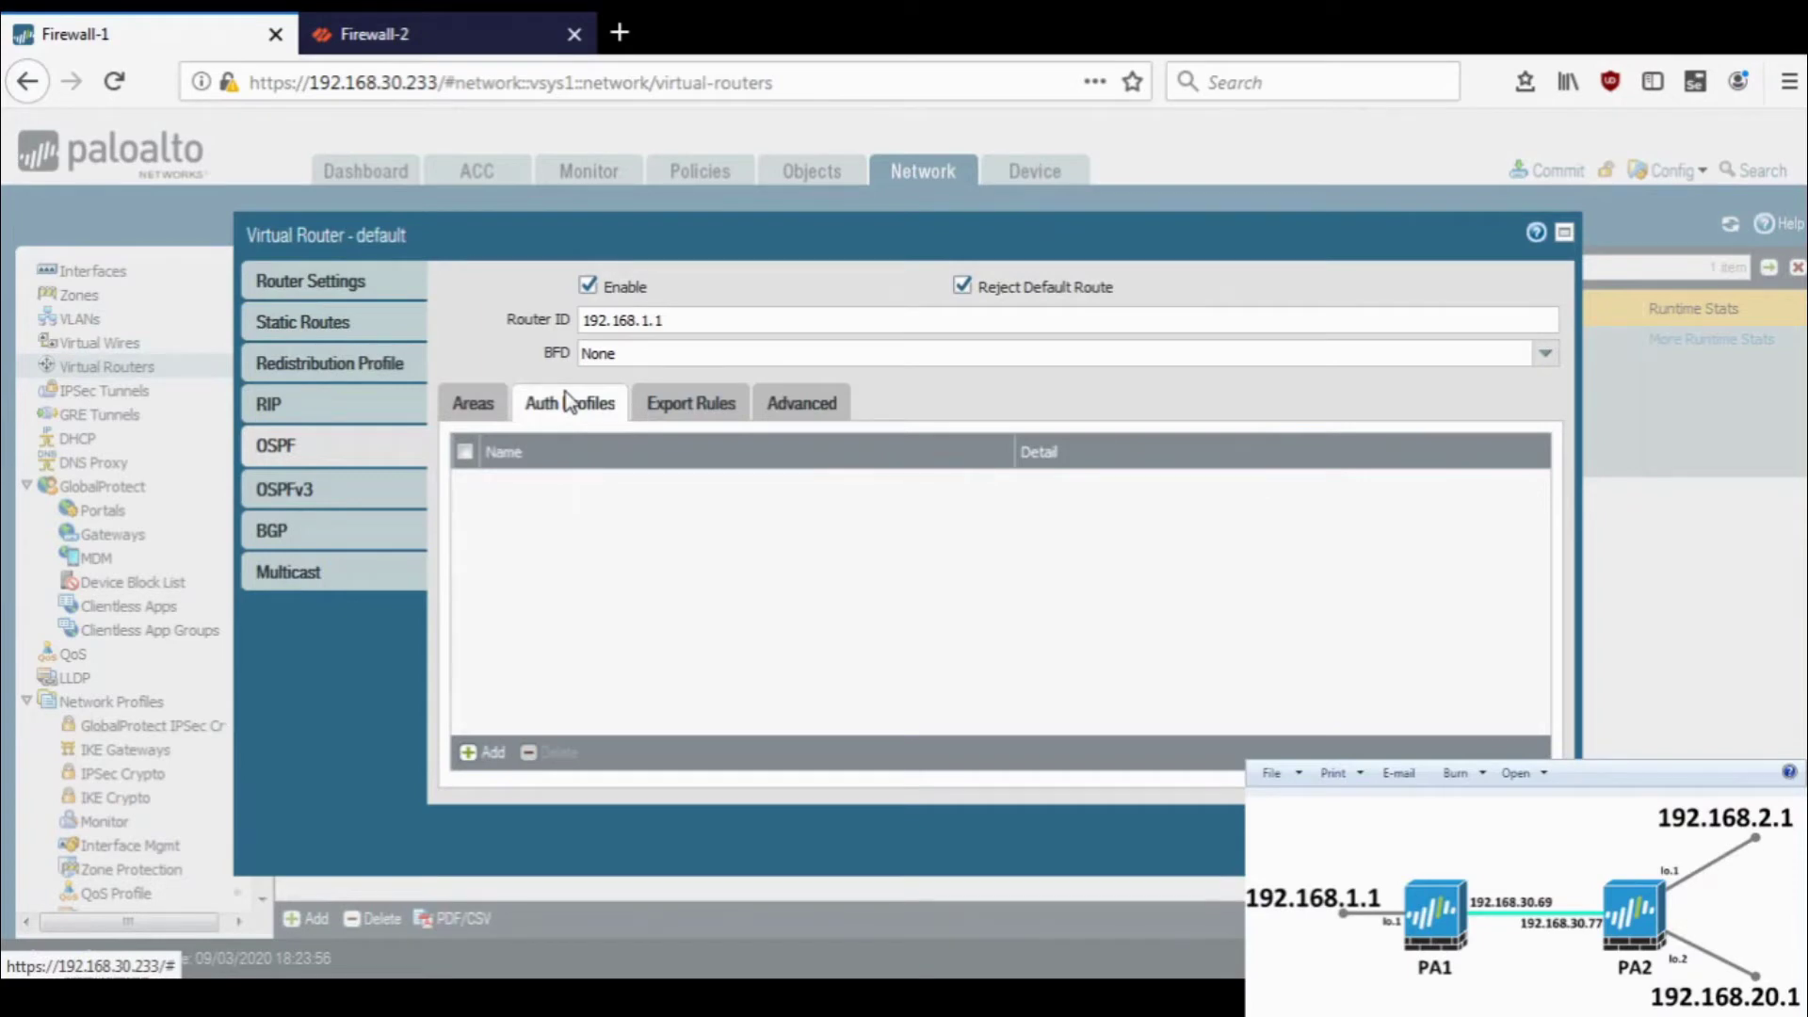
pyautogui.click(667, 406)
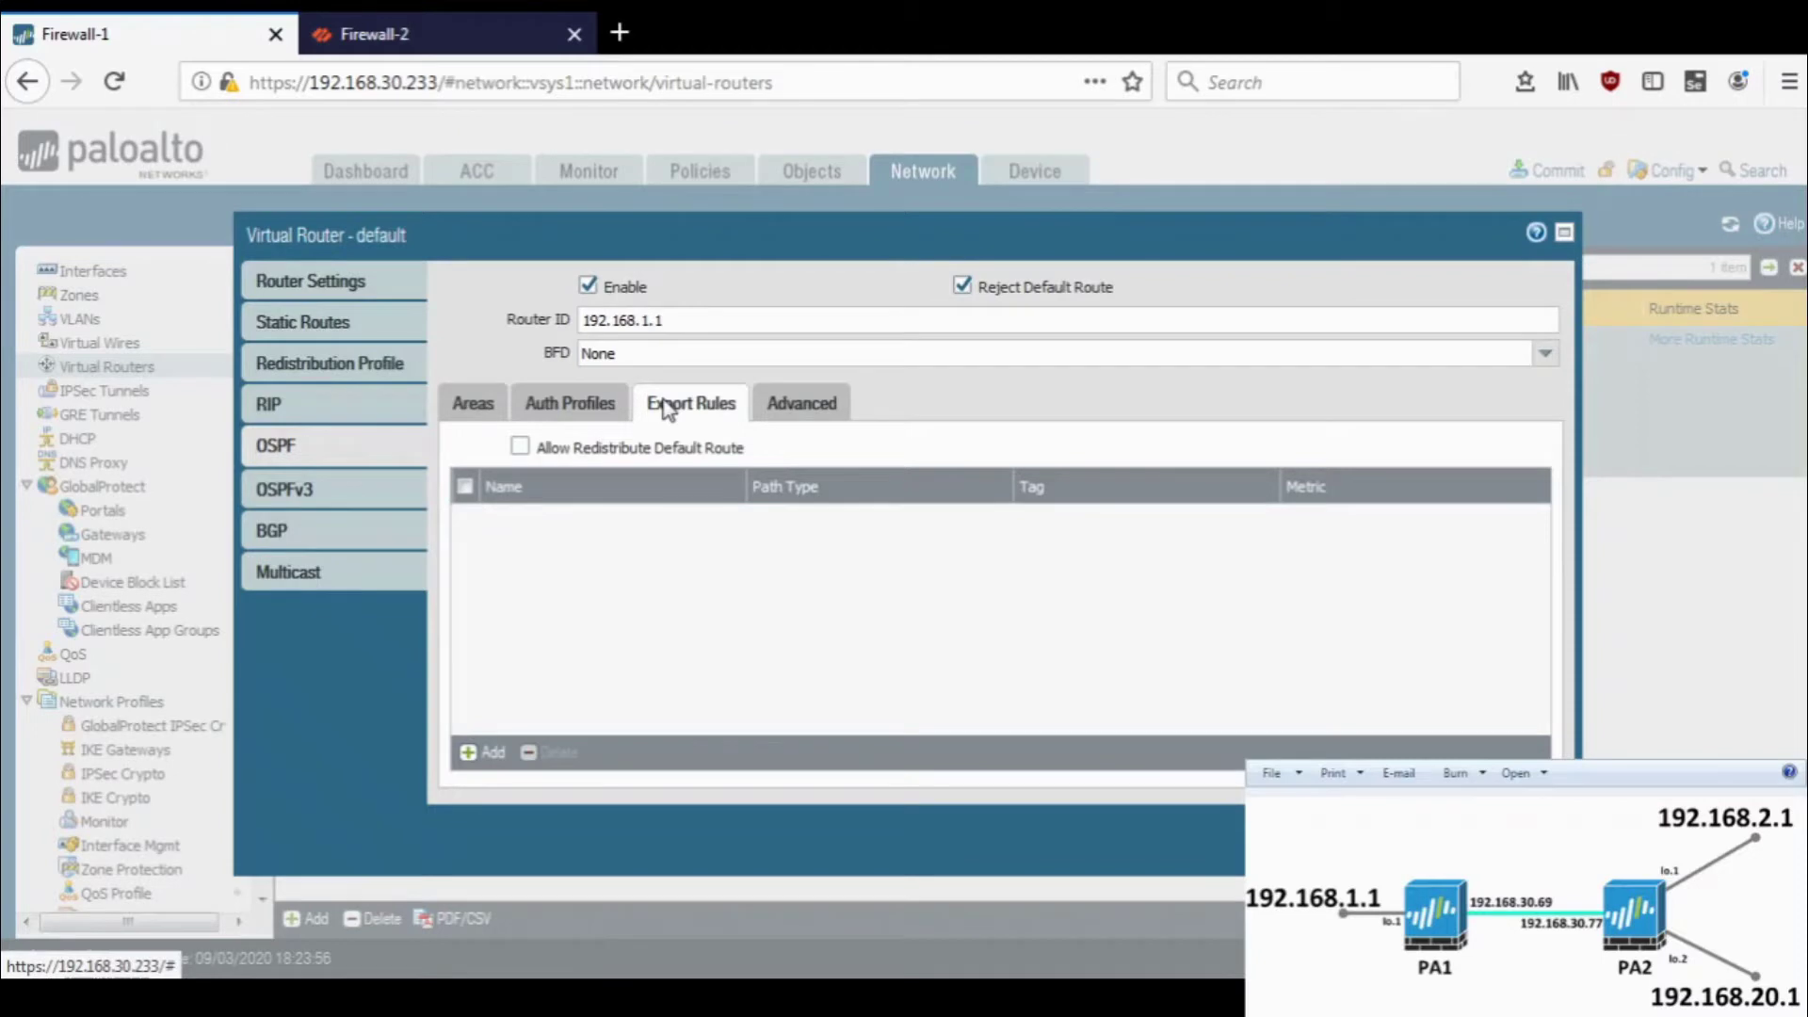
pyautogui.click(803, 410)
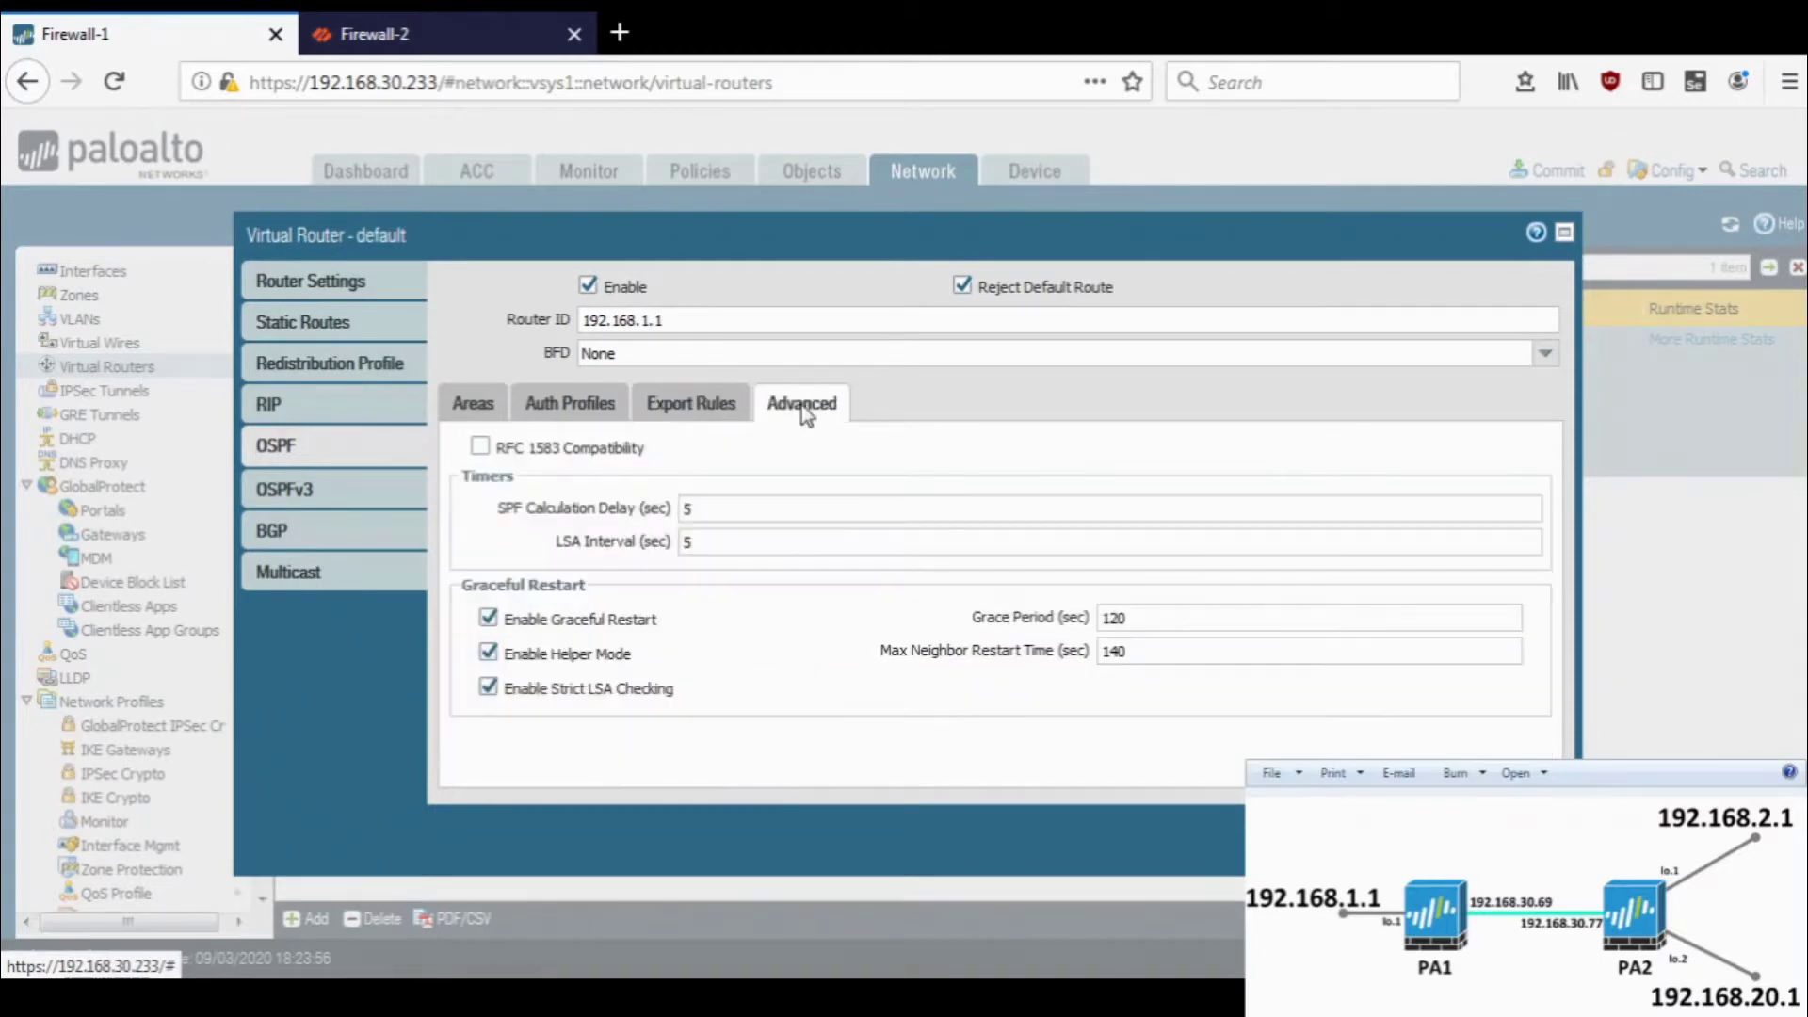
pyautogui.click(659, 421)
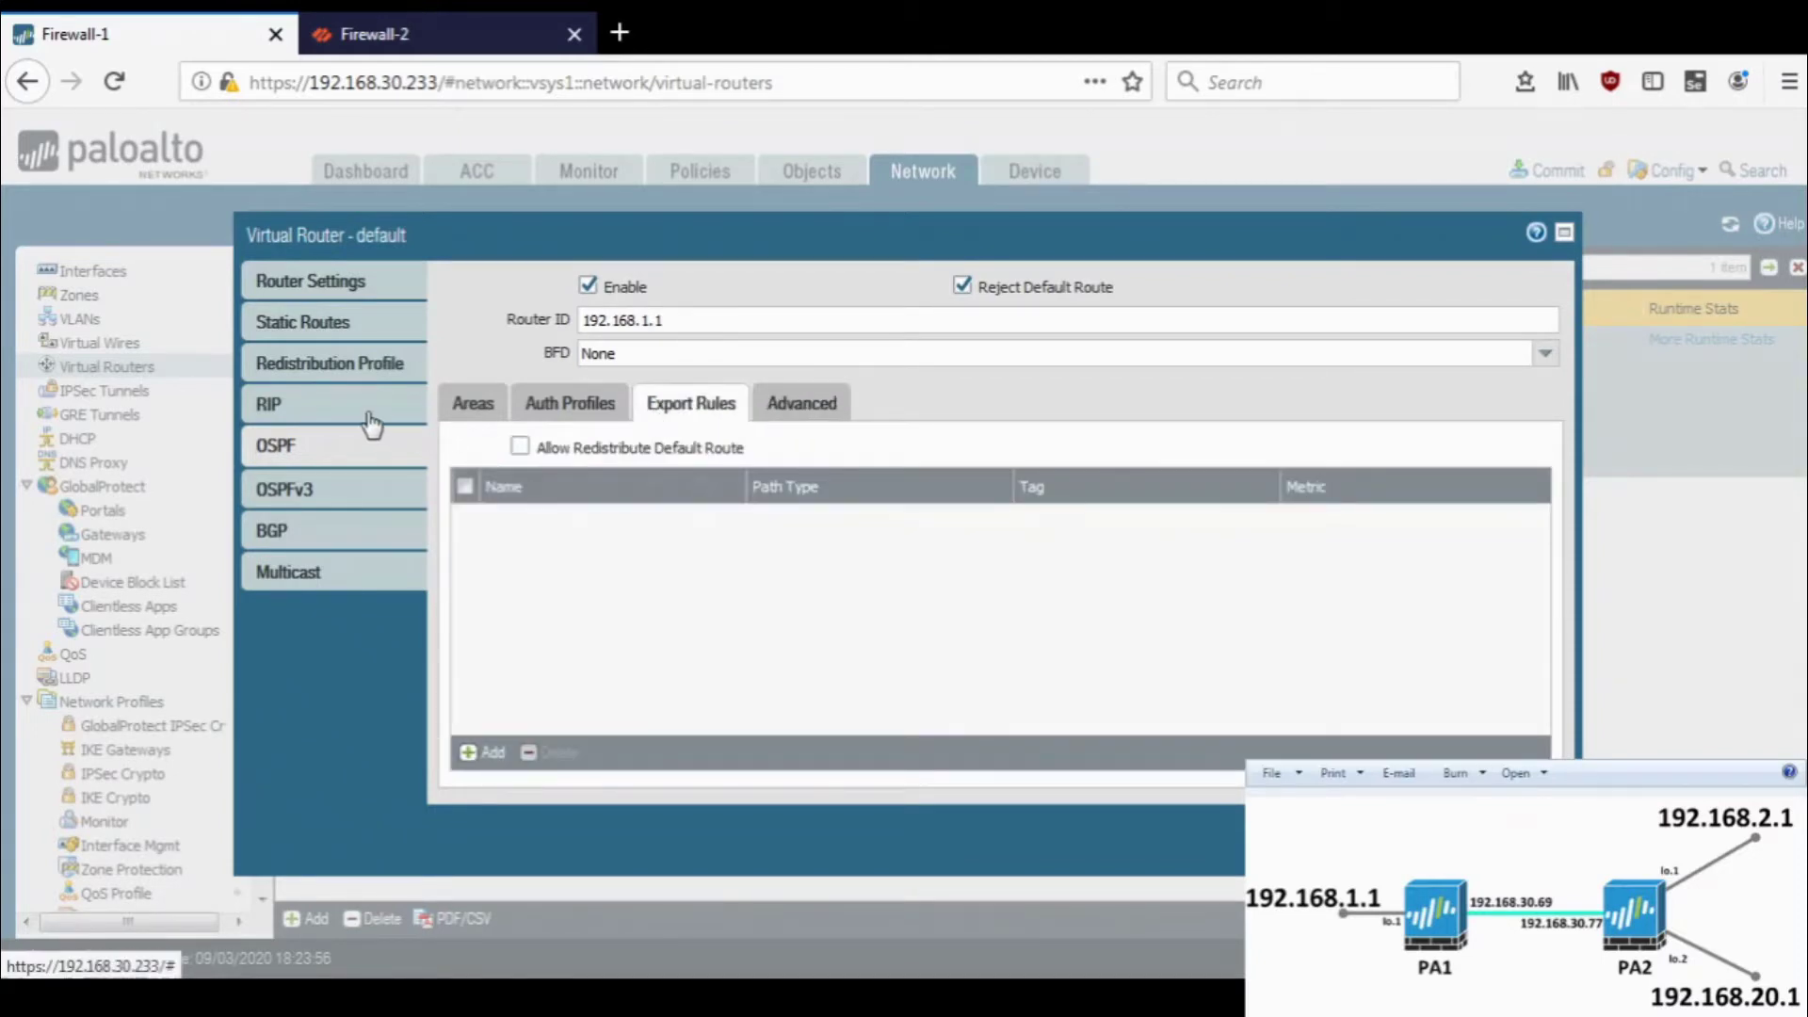
pyautogui.click(335, 373)
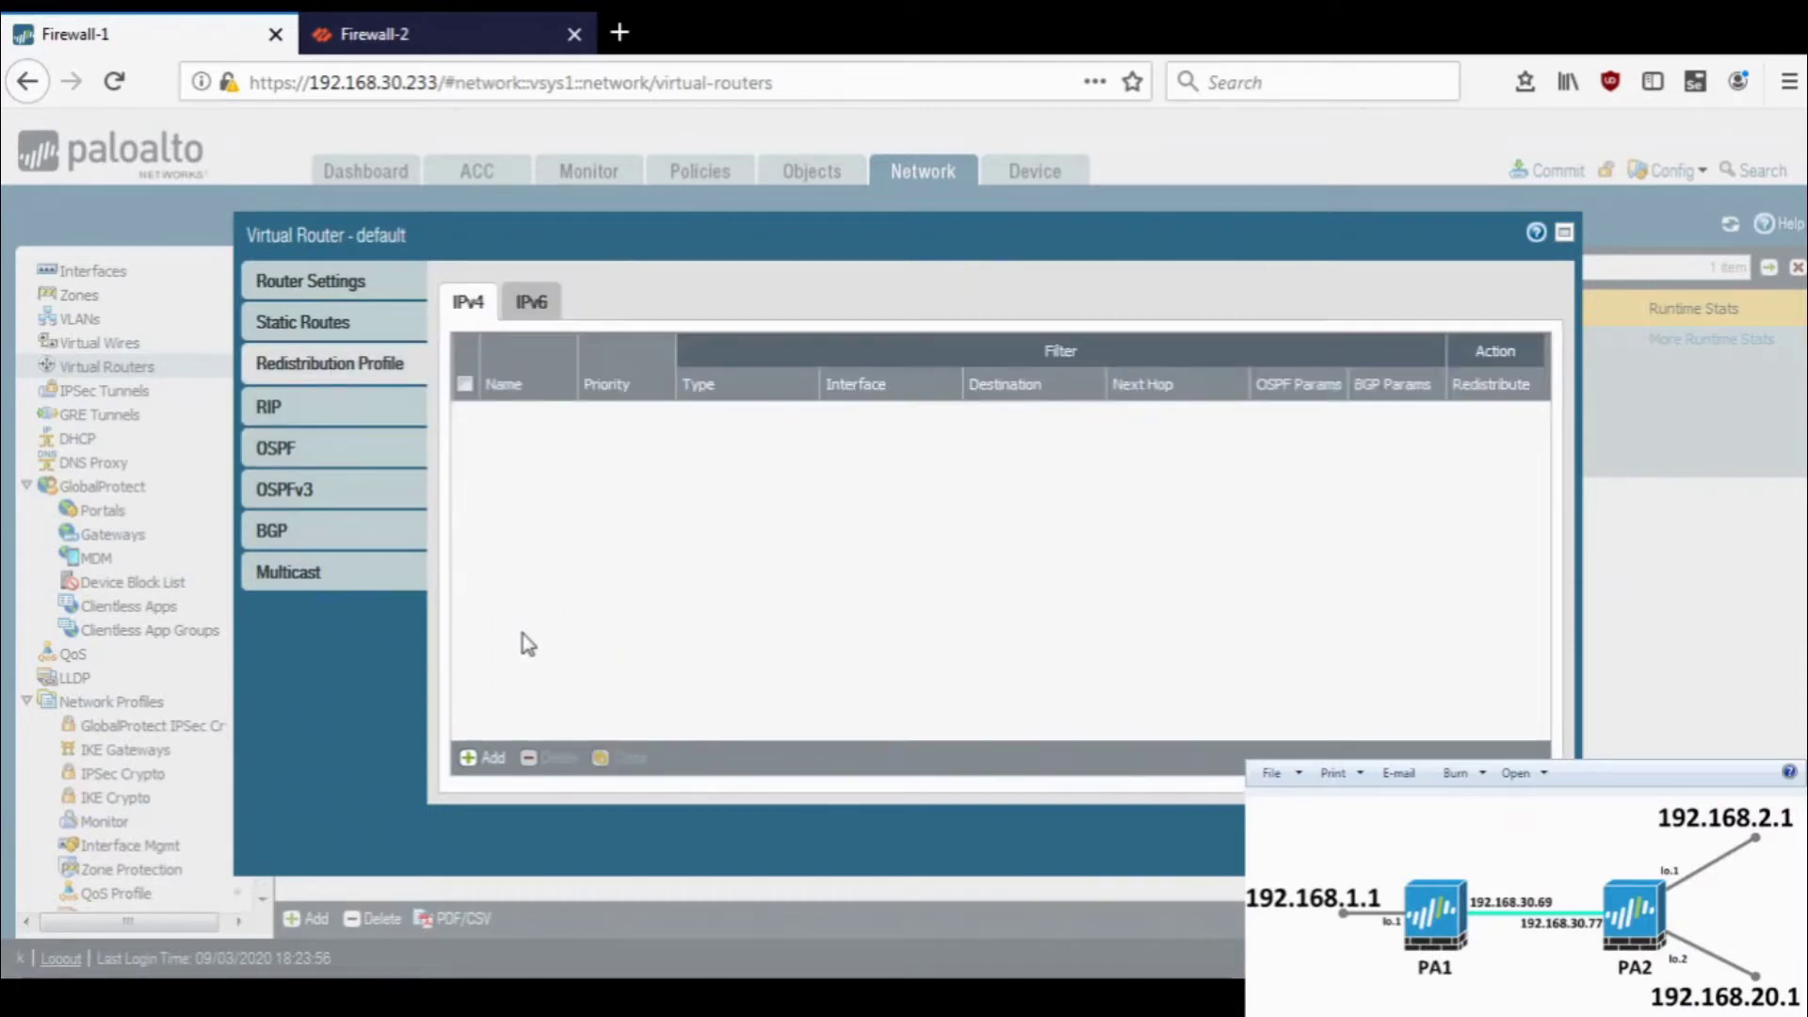
# - Add an IPv4 redistribution profile named profile1 with priority 1
pyautogui.click(486, 757)
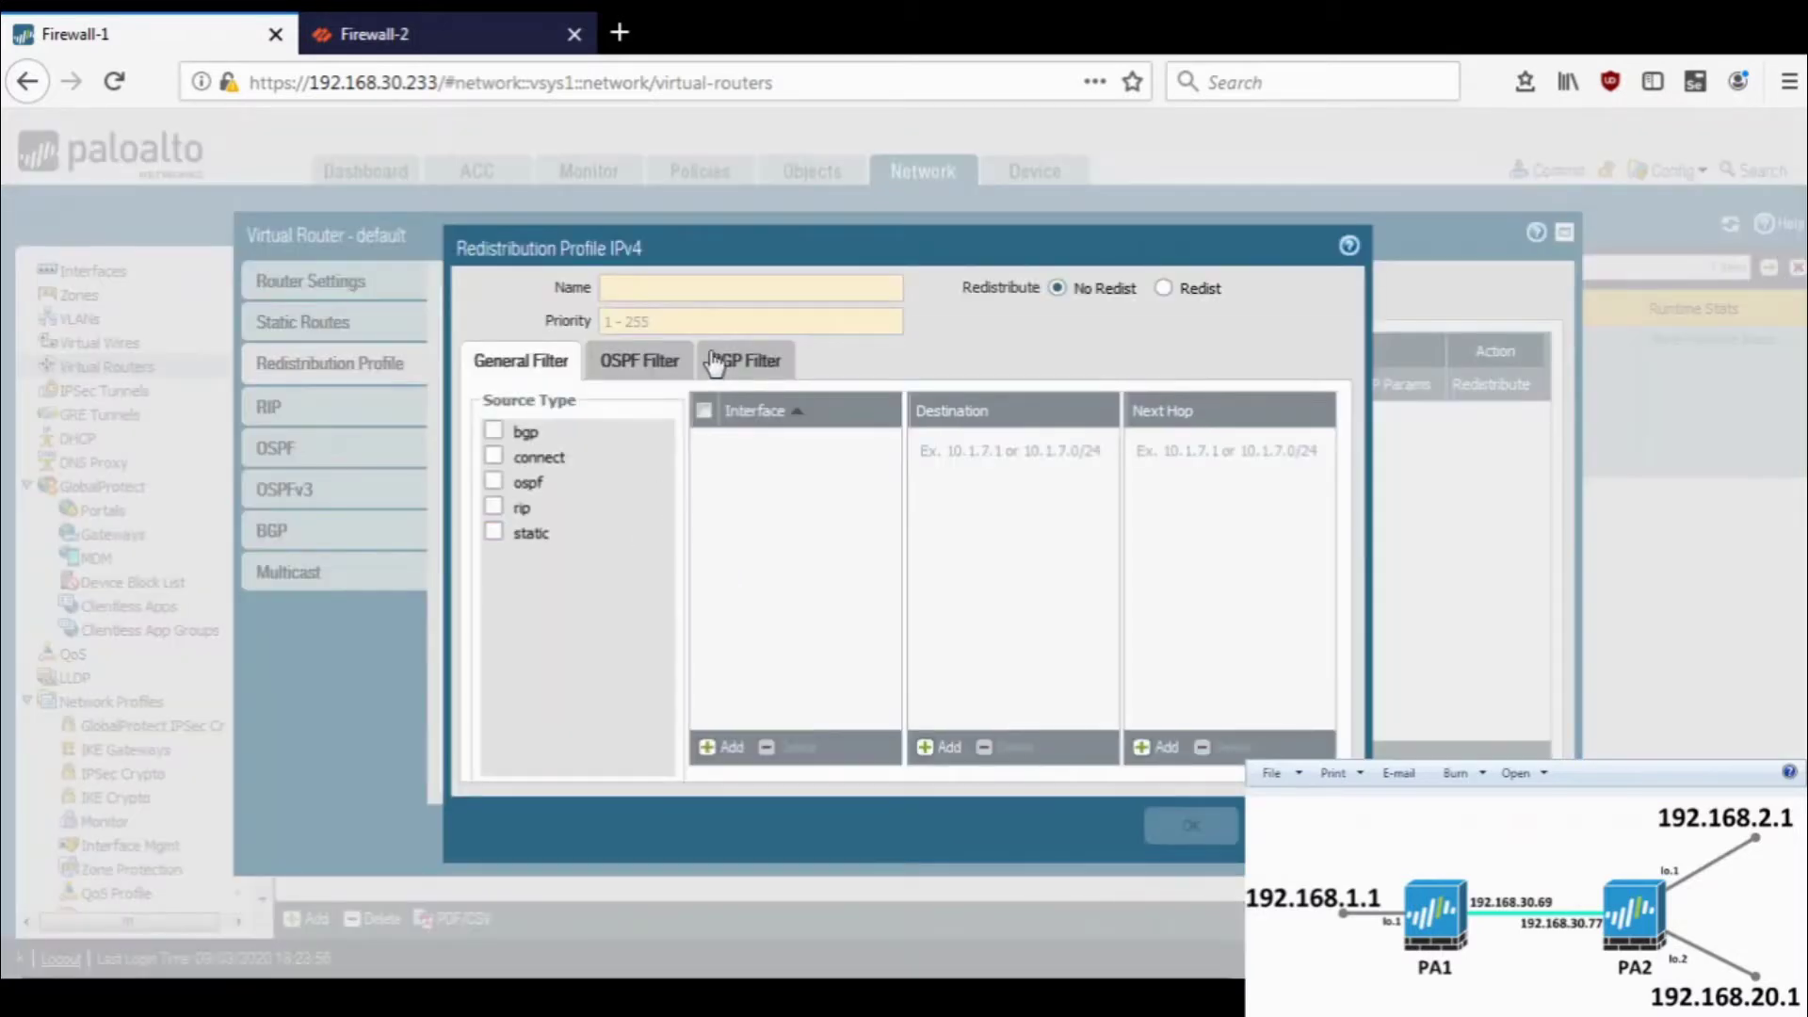
pyautogui.write('red-')
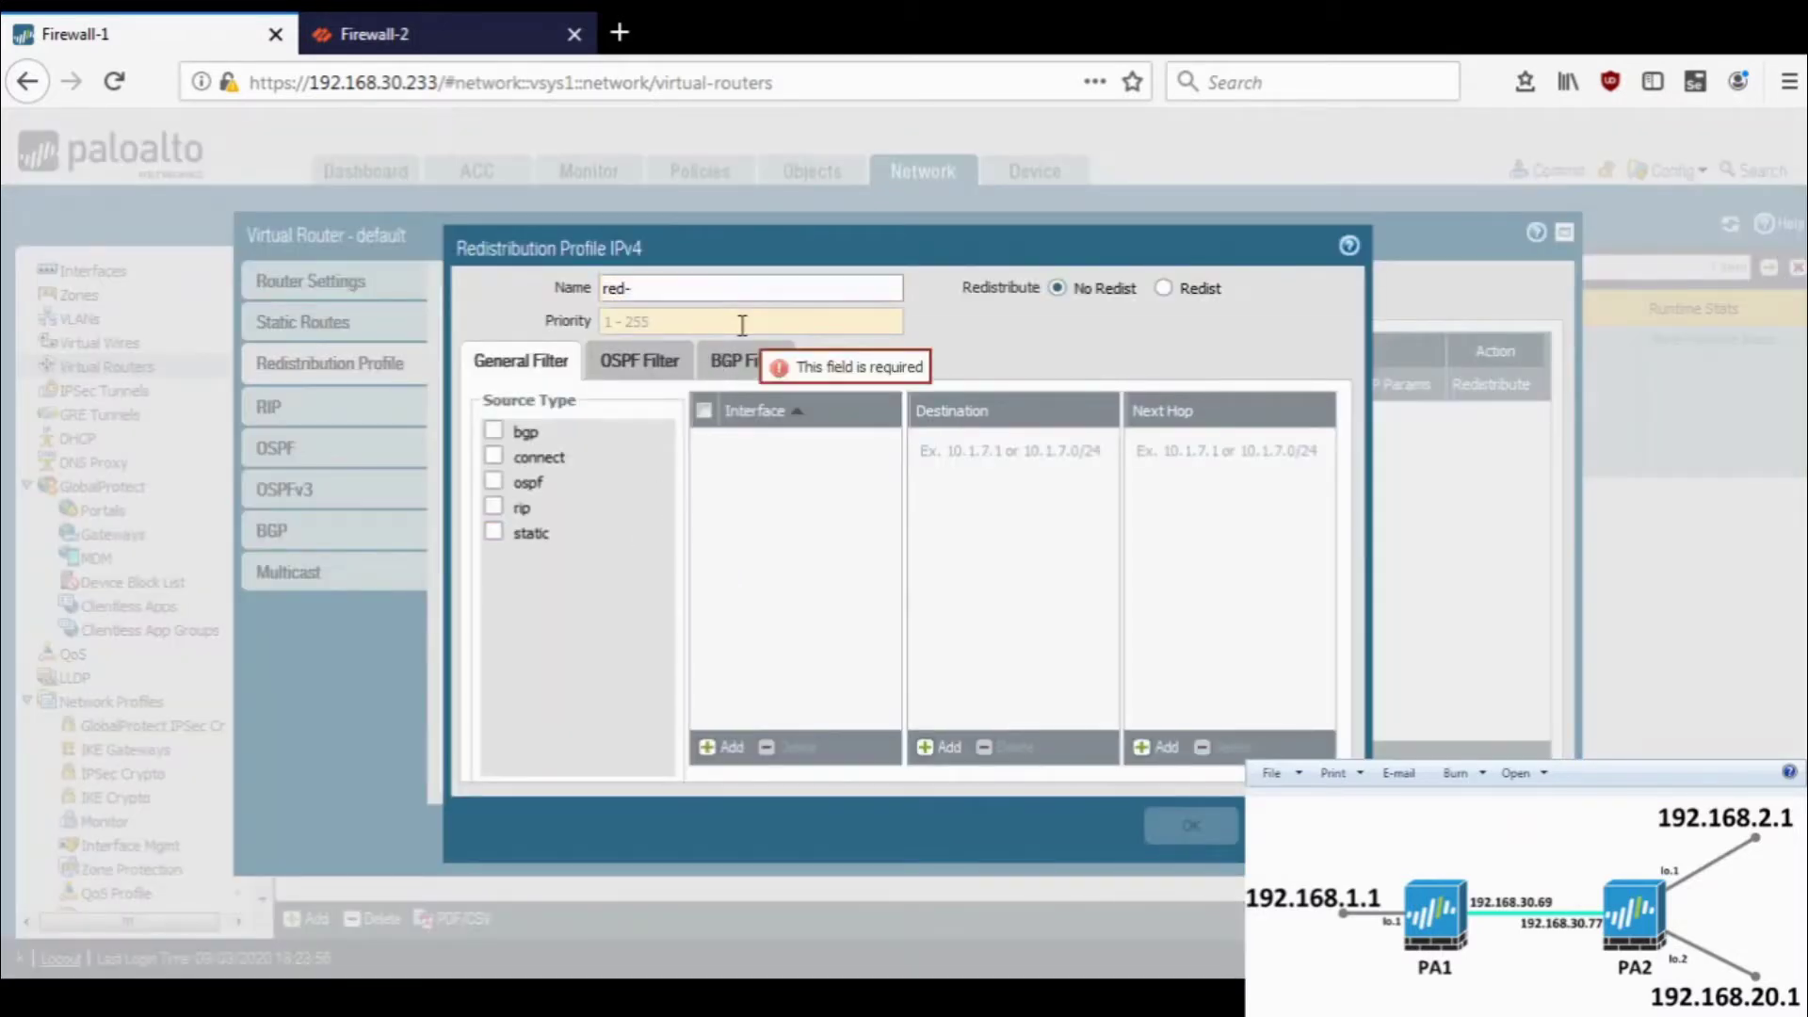
pyautogui.write('profile-static')
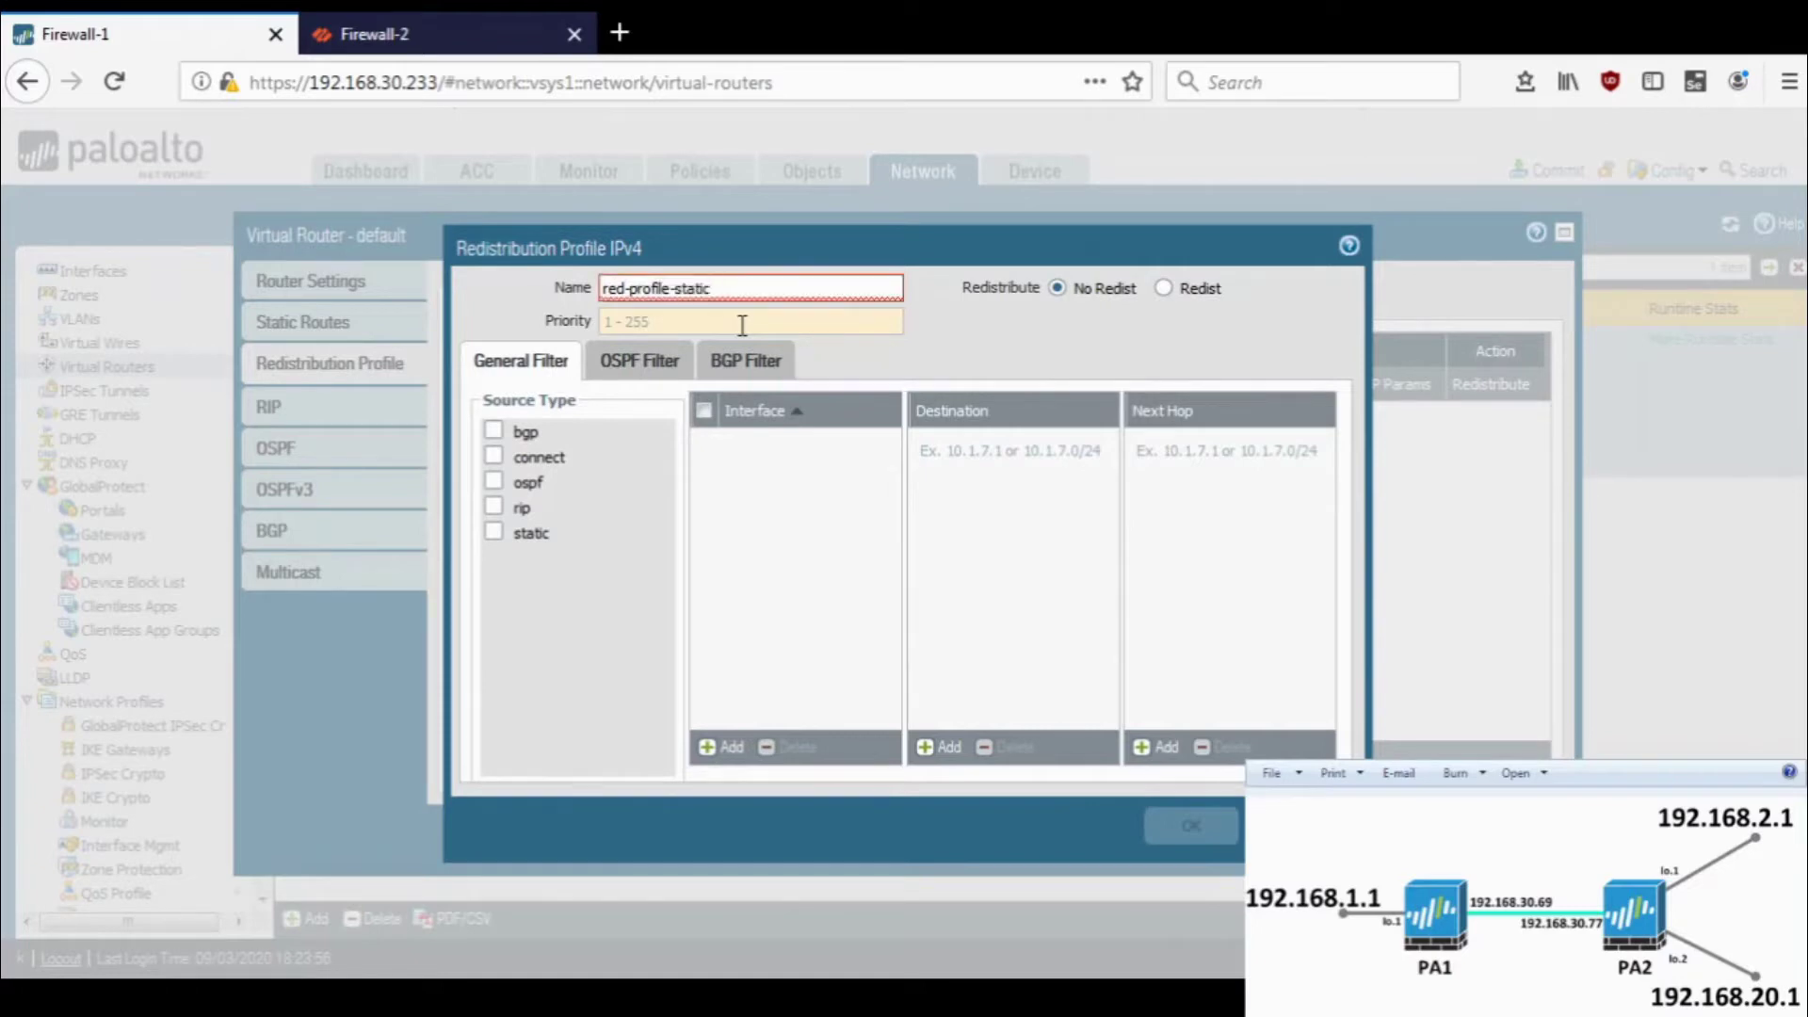
pyautogui.click(671, 323)
pyautogui.write('1')
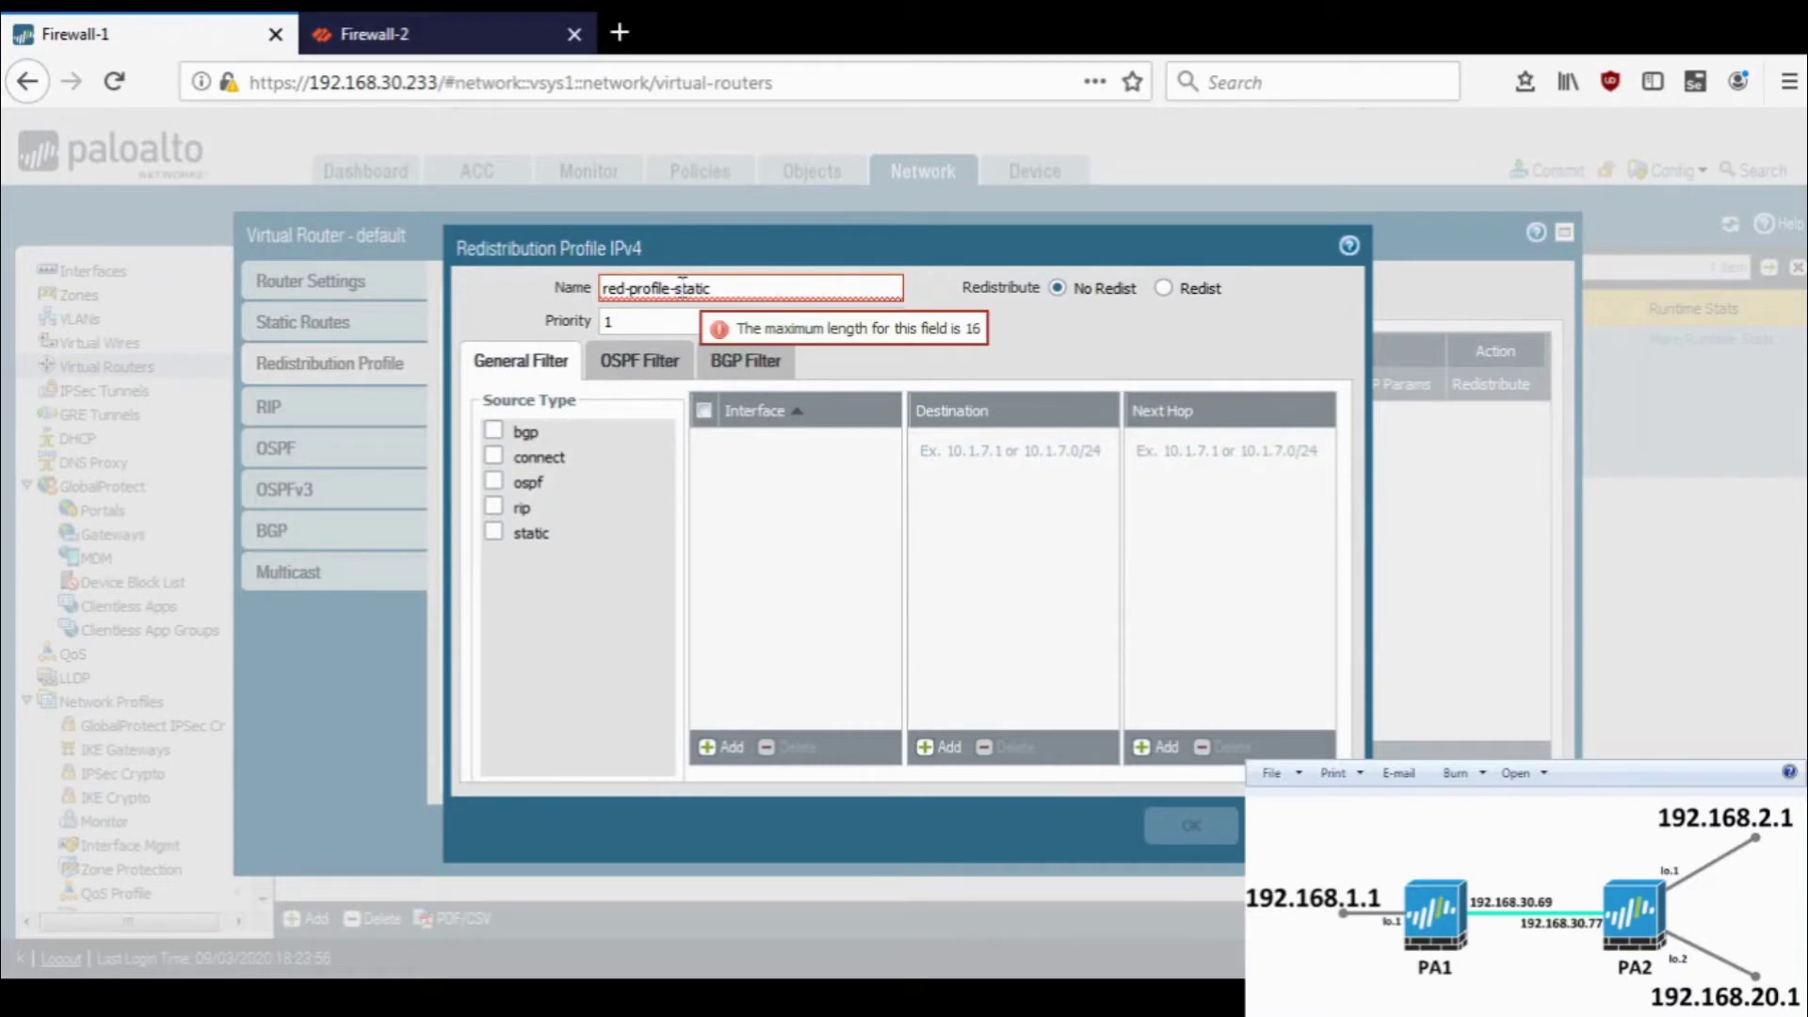
pyautogui.click(681, 287)
pyautogui.press('BackSpace')
pyautogui.press('BackSpace')
pyautogui.press('BackSpace')
pyautogui.press('BackSpace')
pyautogui.press('BackSpace')
pyautogui.press('BackSpace')
pyautogui.write('1')
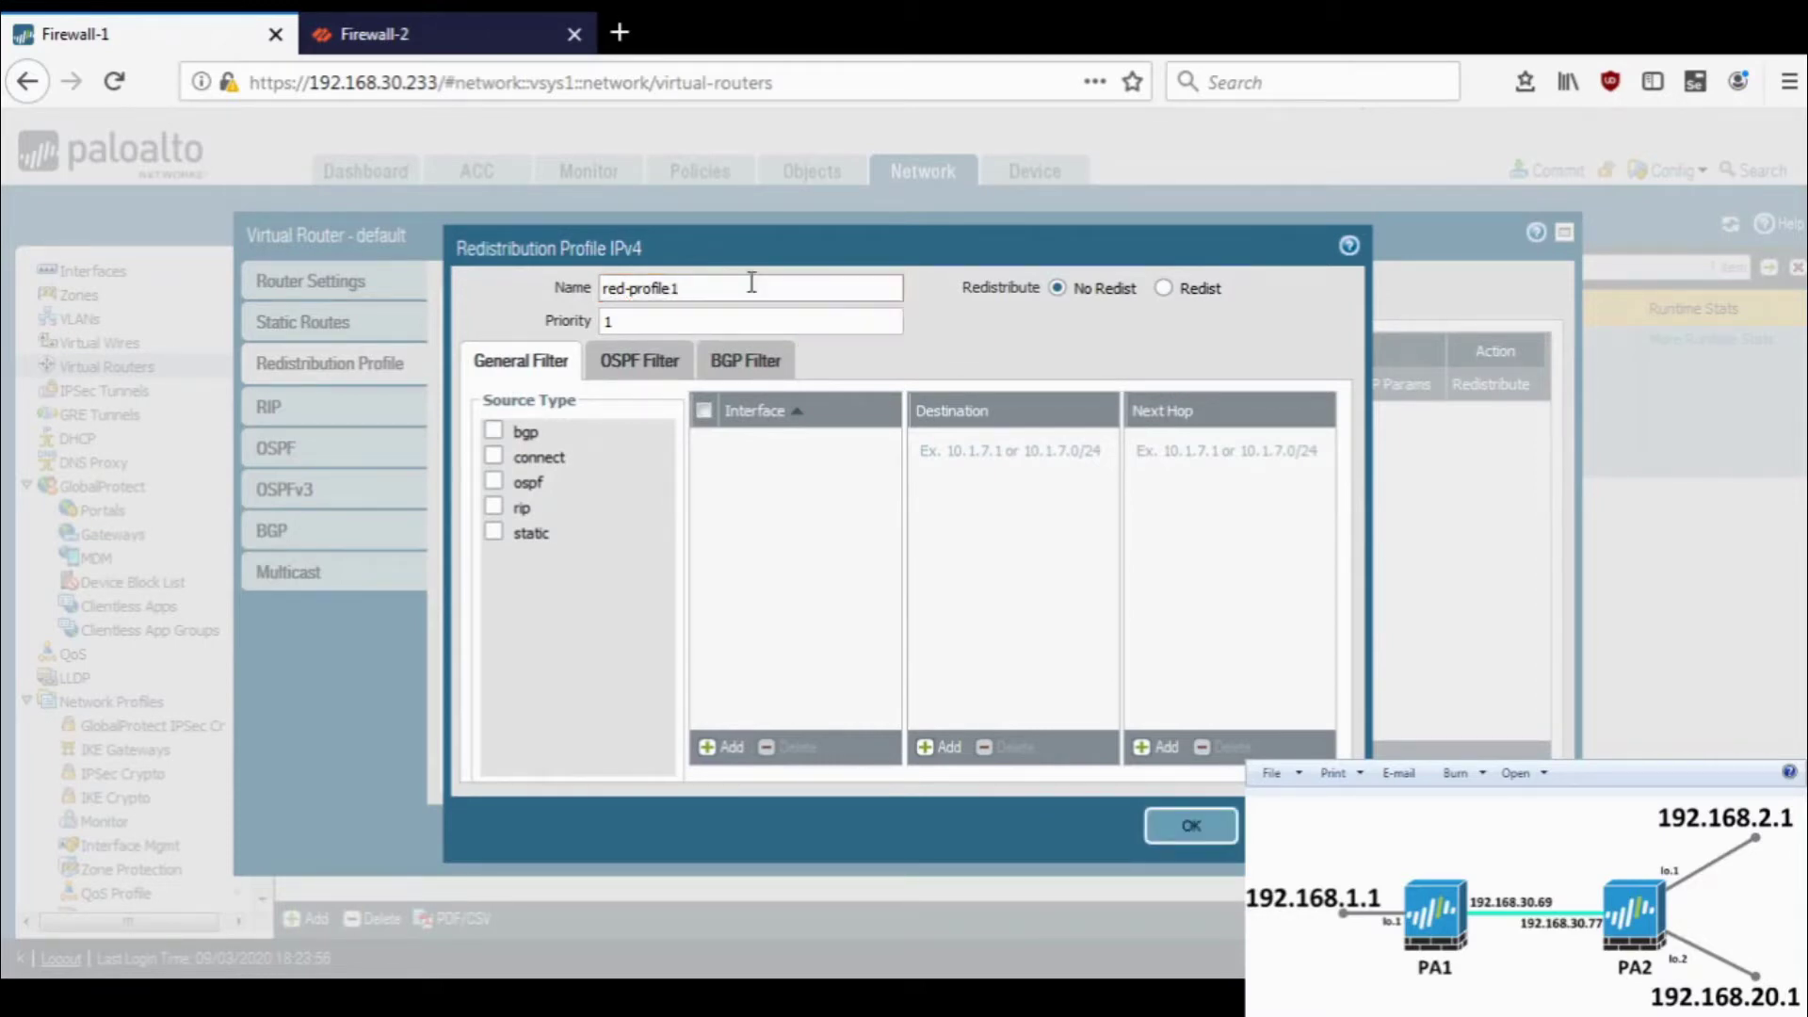
pyautogui.moveTo(630, 284); pyautogui.dragTo(567, 280)
pyautogui.press('BackSpace')
pyautogui.click(568, 287)
# - Make profile1 redistribute static routes and save it
pyautogui.click(525, 541)
pyautogui.click(1164, 289)
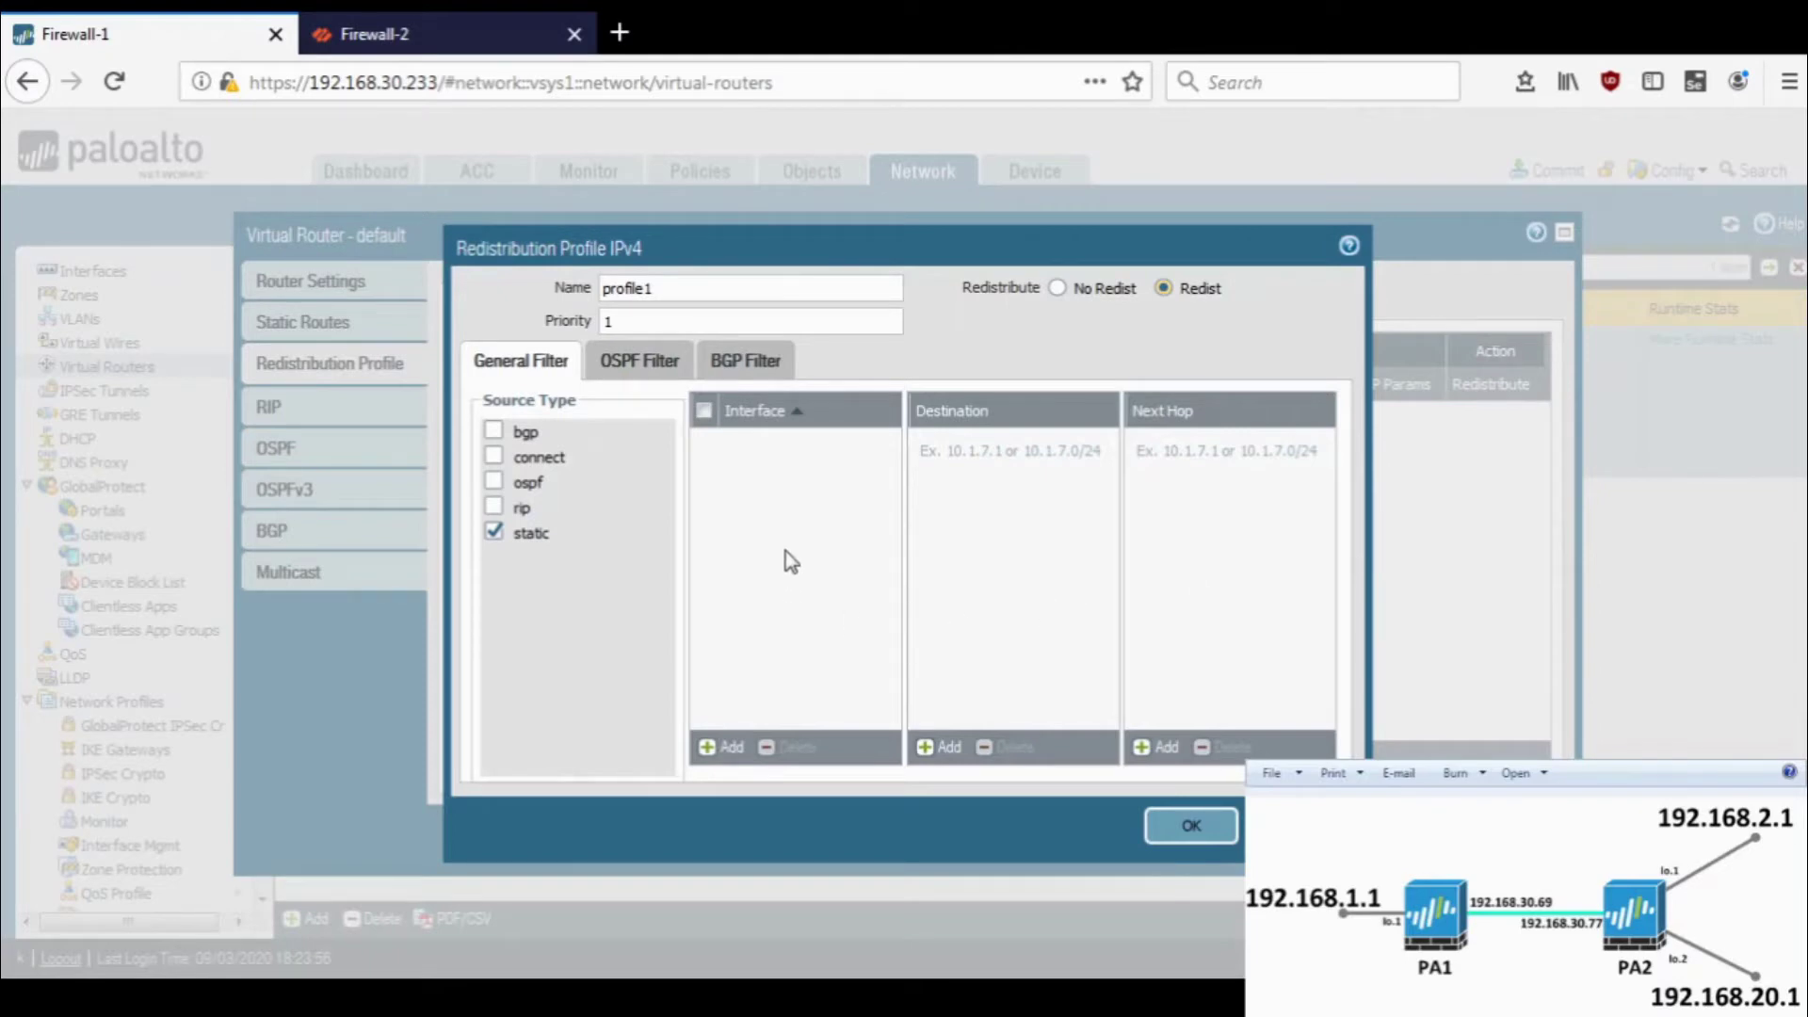
pyautogui.click(1189, 831)
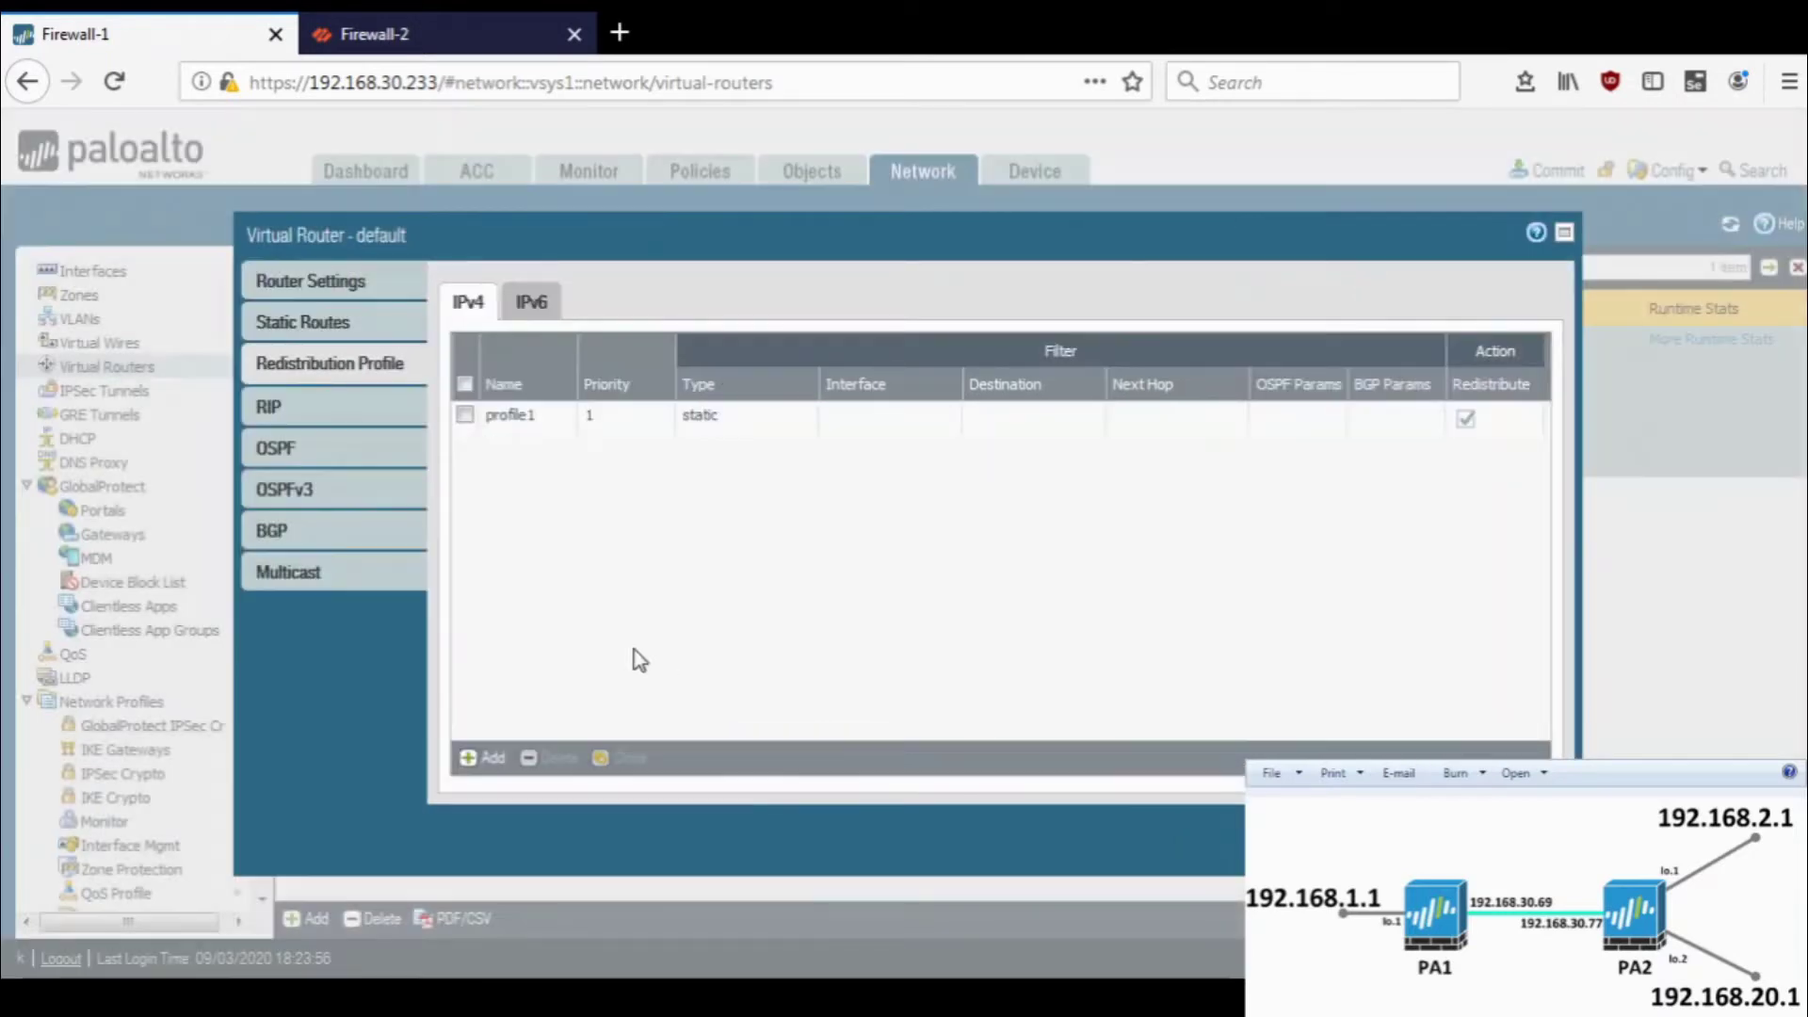
# - Create an OSPF export rule for profile1 as ext-2 with no metric
pyautogui.click(338, 455)
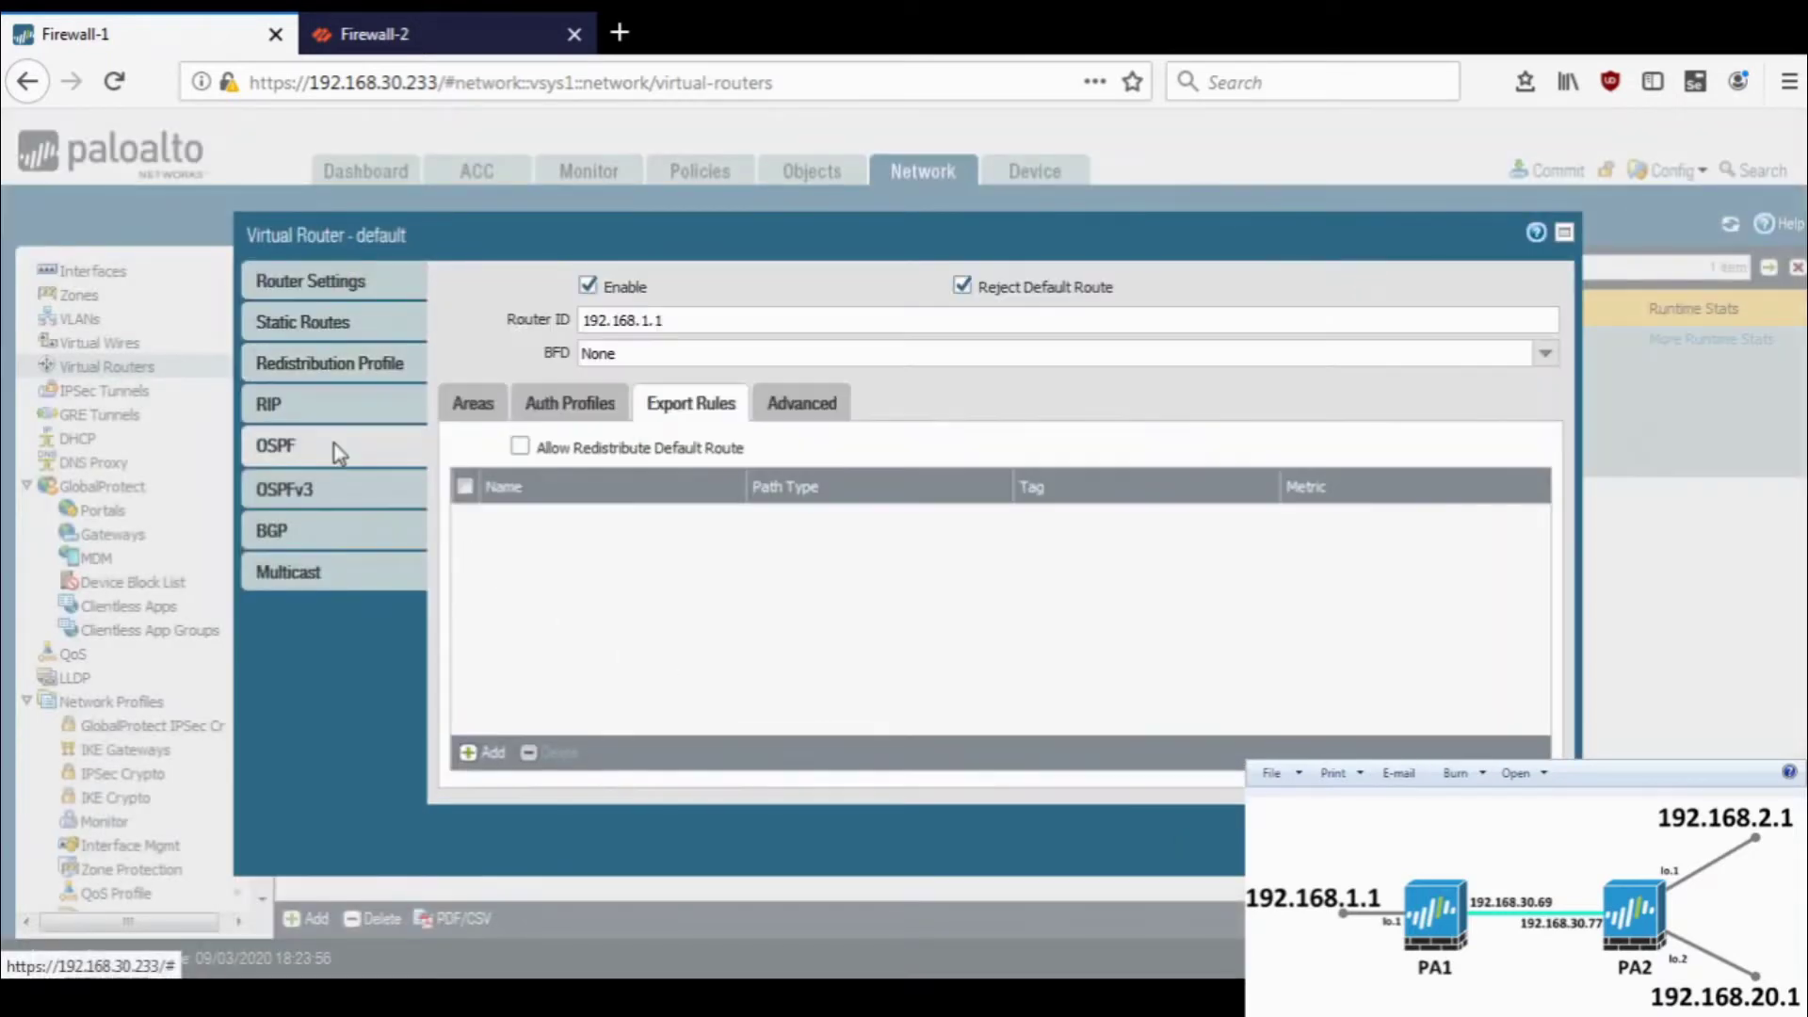
pyautogui.click(482, 751)
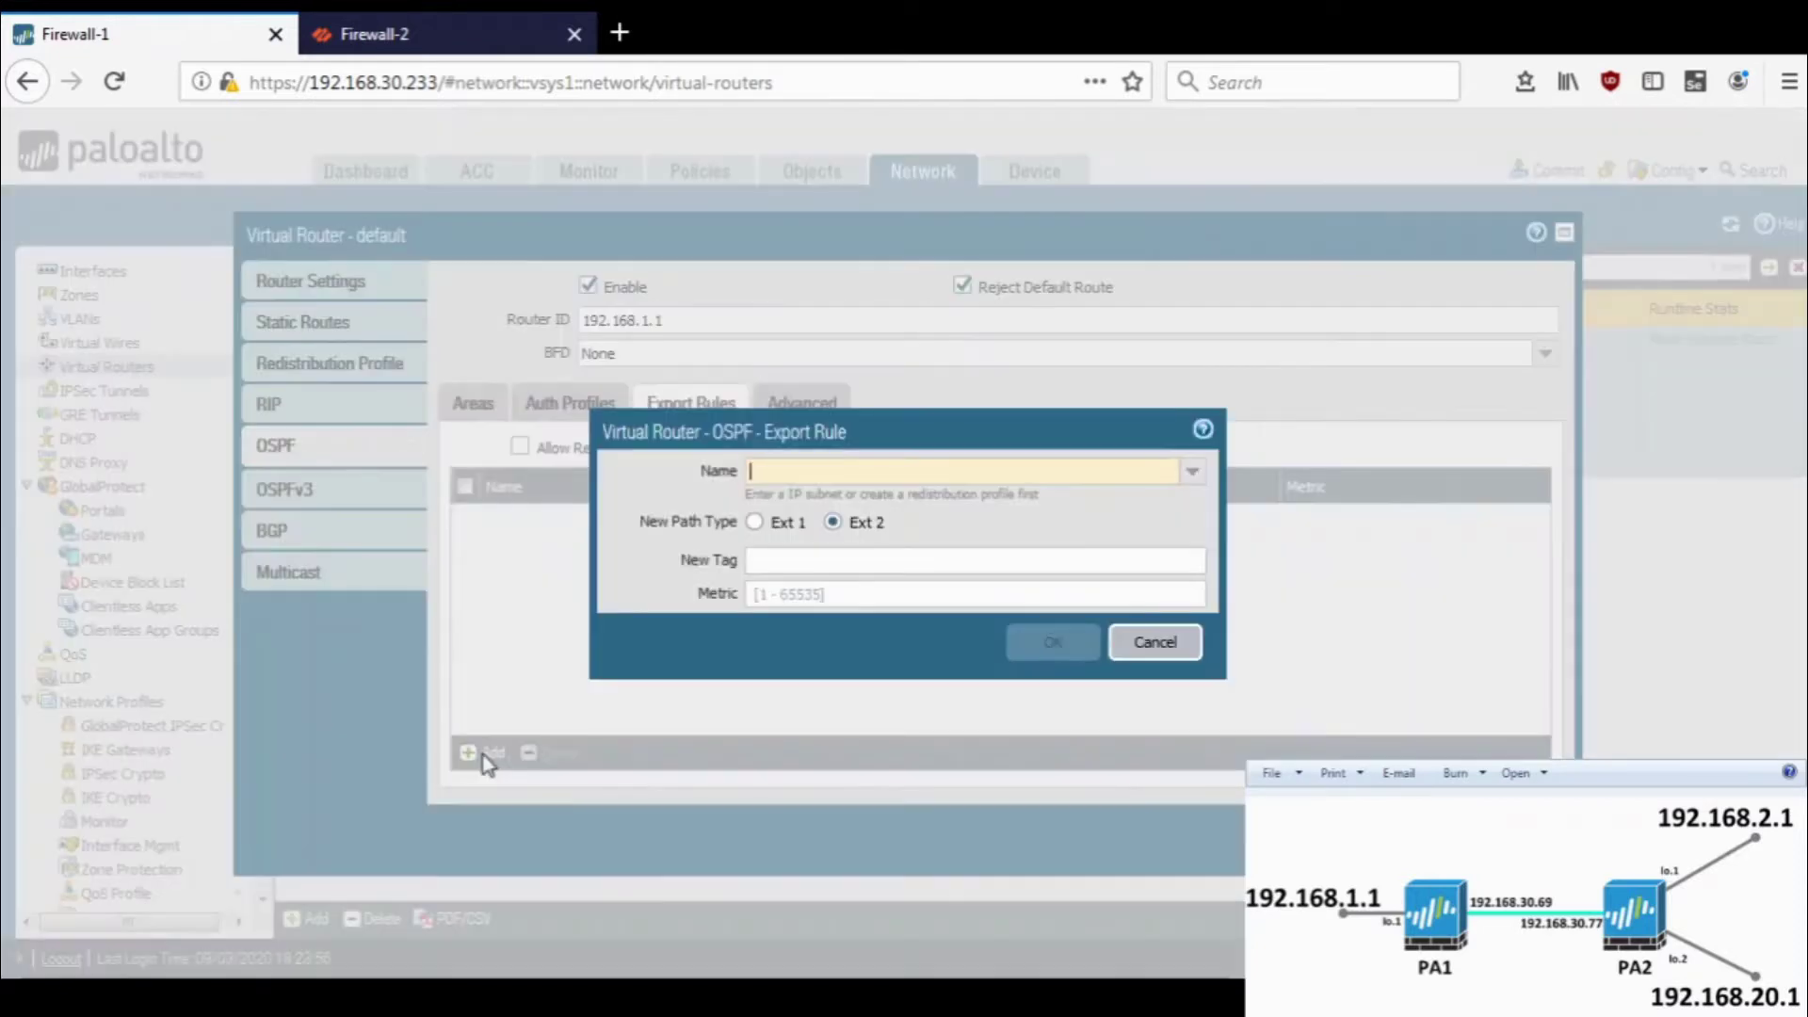
pyautogui.click(1192, 471)
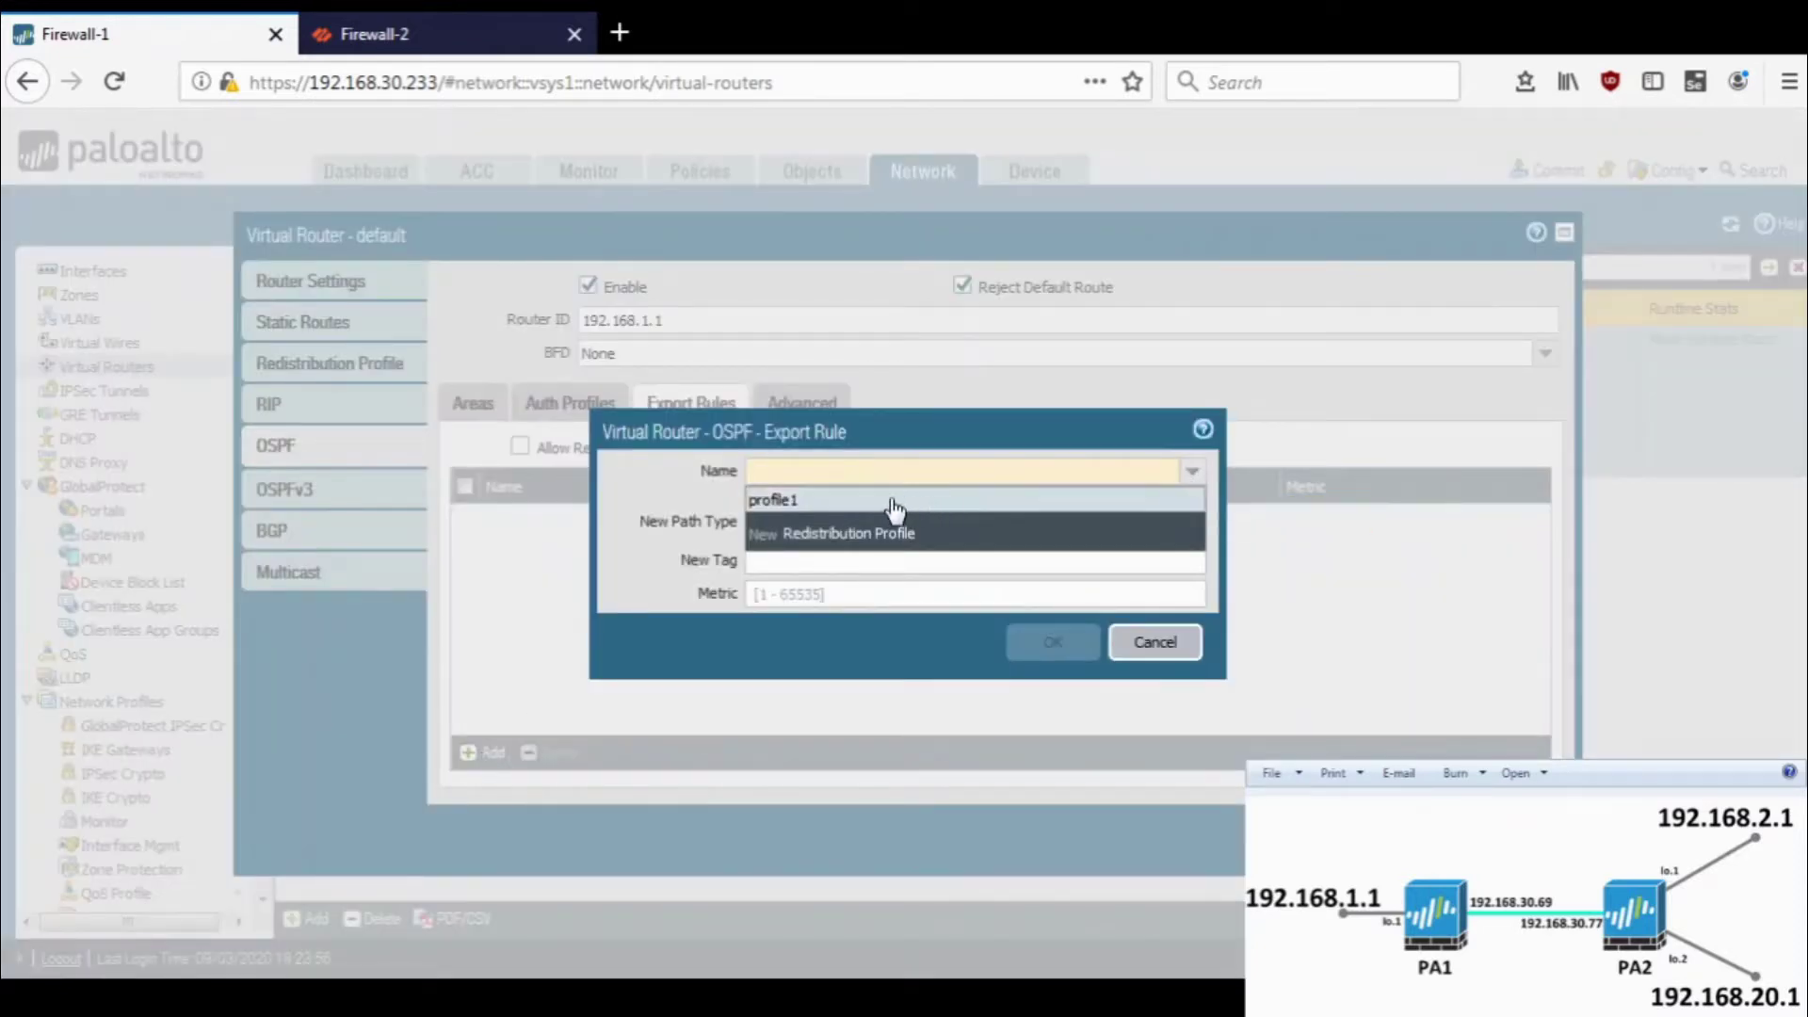
pyautogui.click(893, 500)
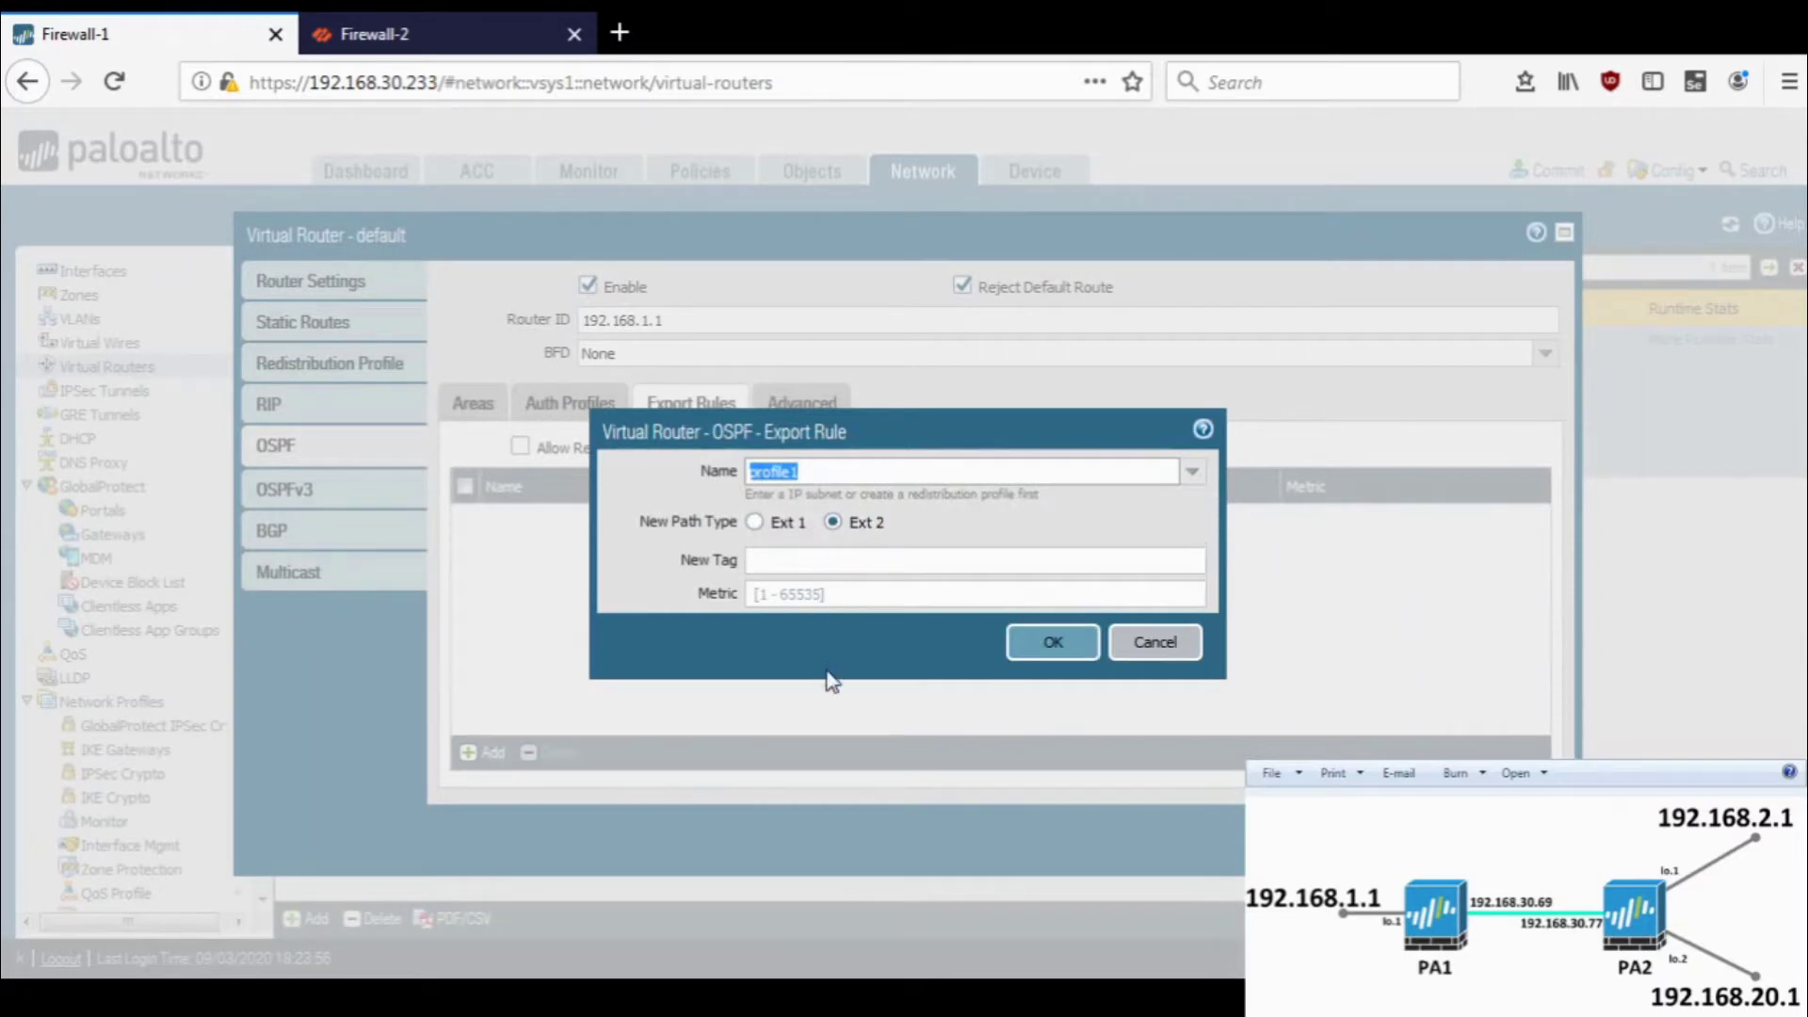
pyautogui.click(855, 600)
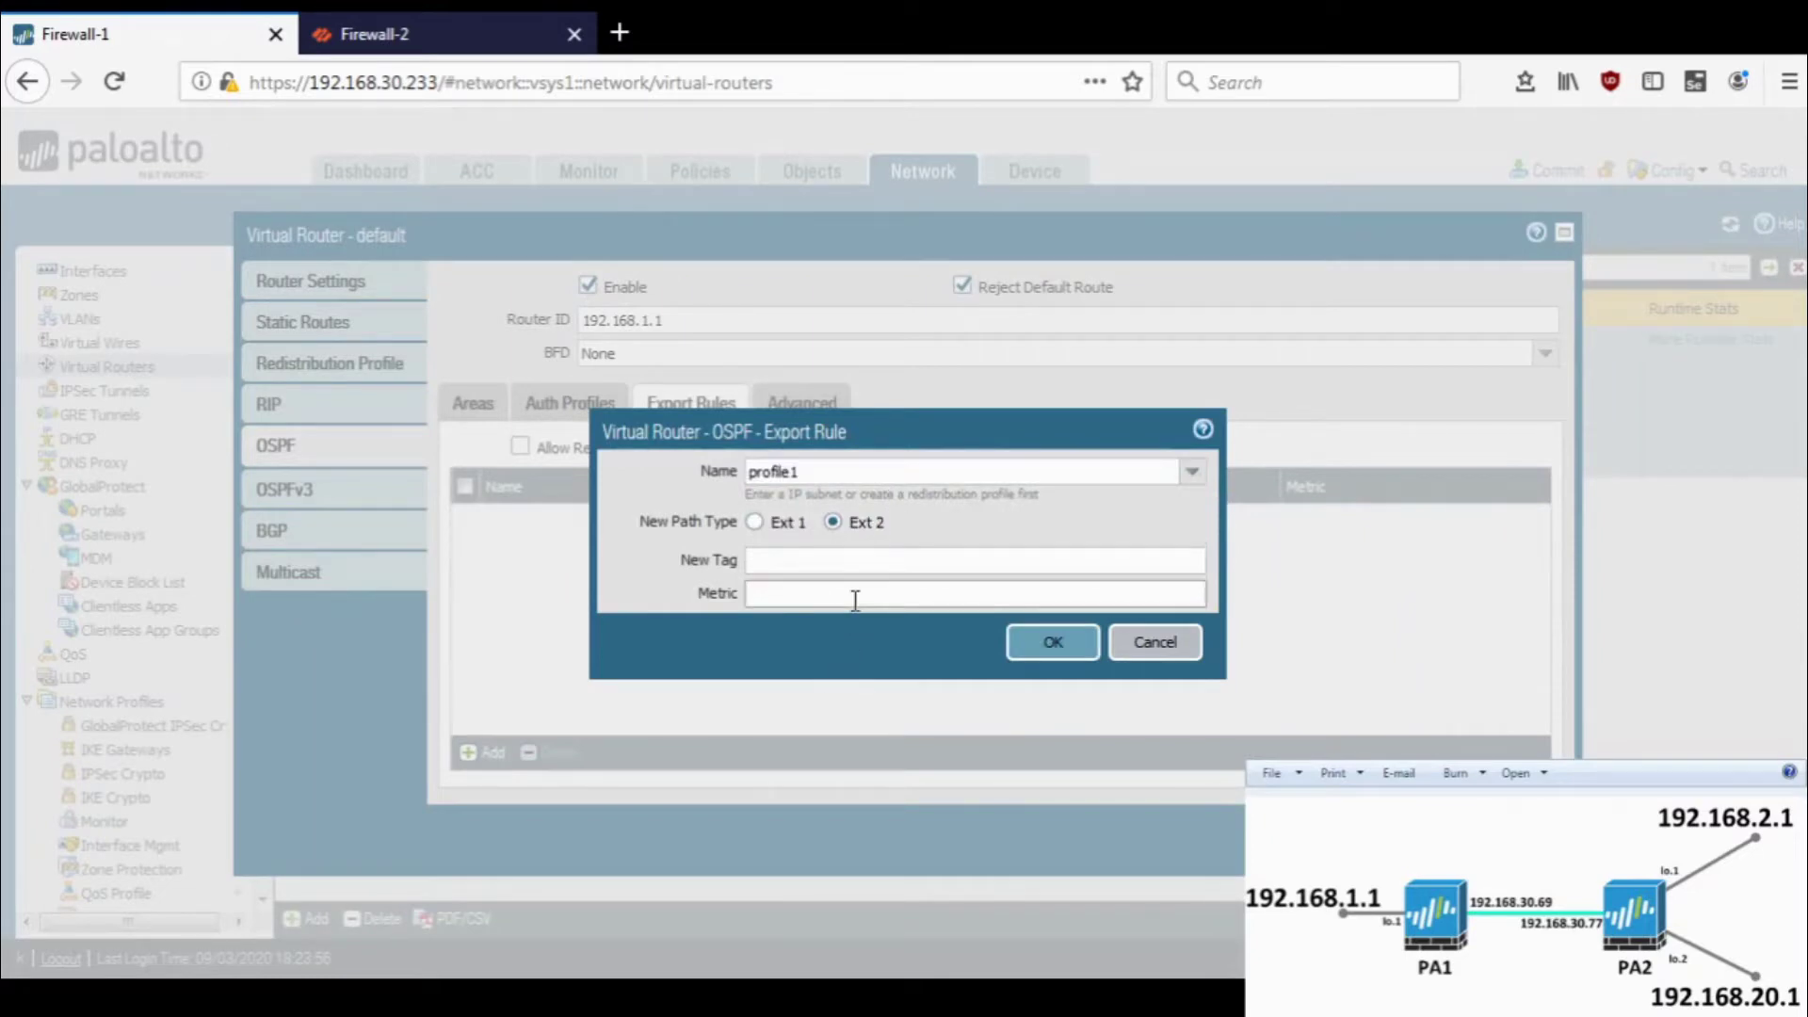
pyautogui.click(986, 500)
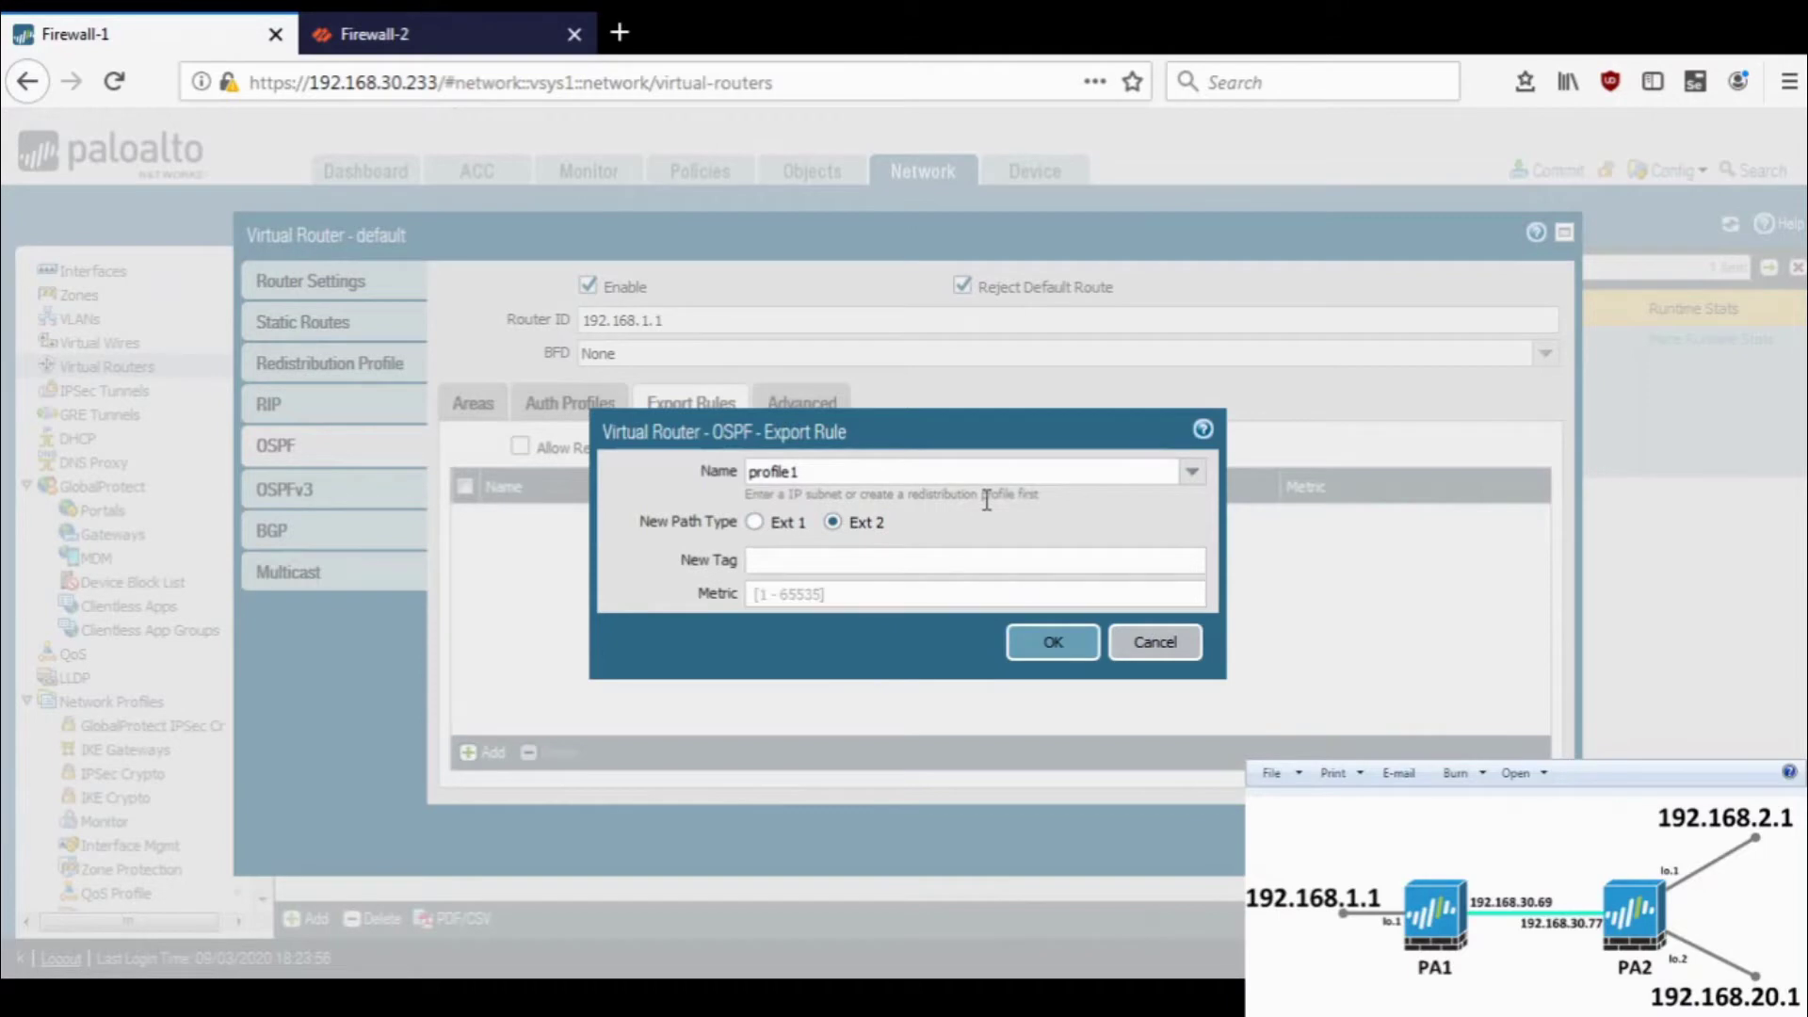
pyautogui.click(1043, 652)
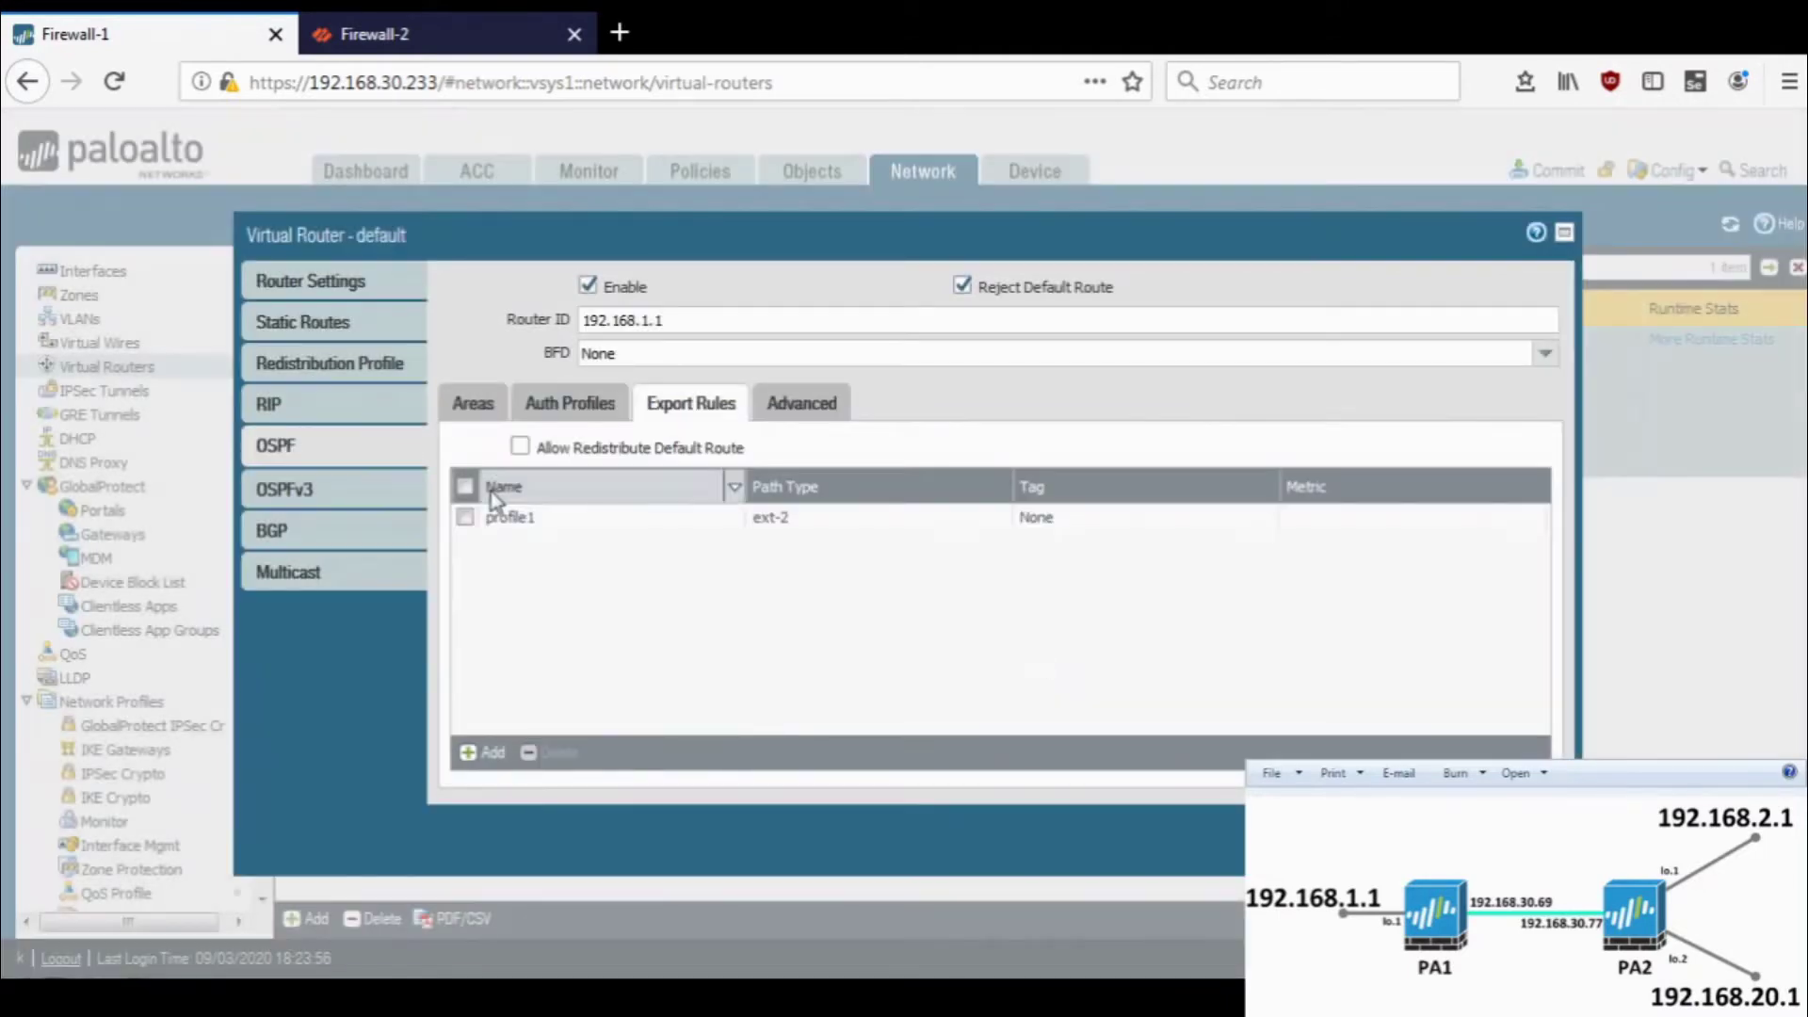
pyautogui.click(472, 405)
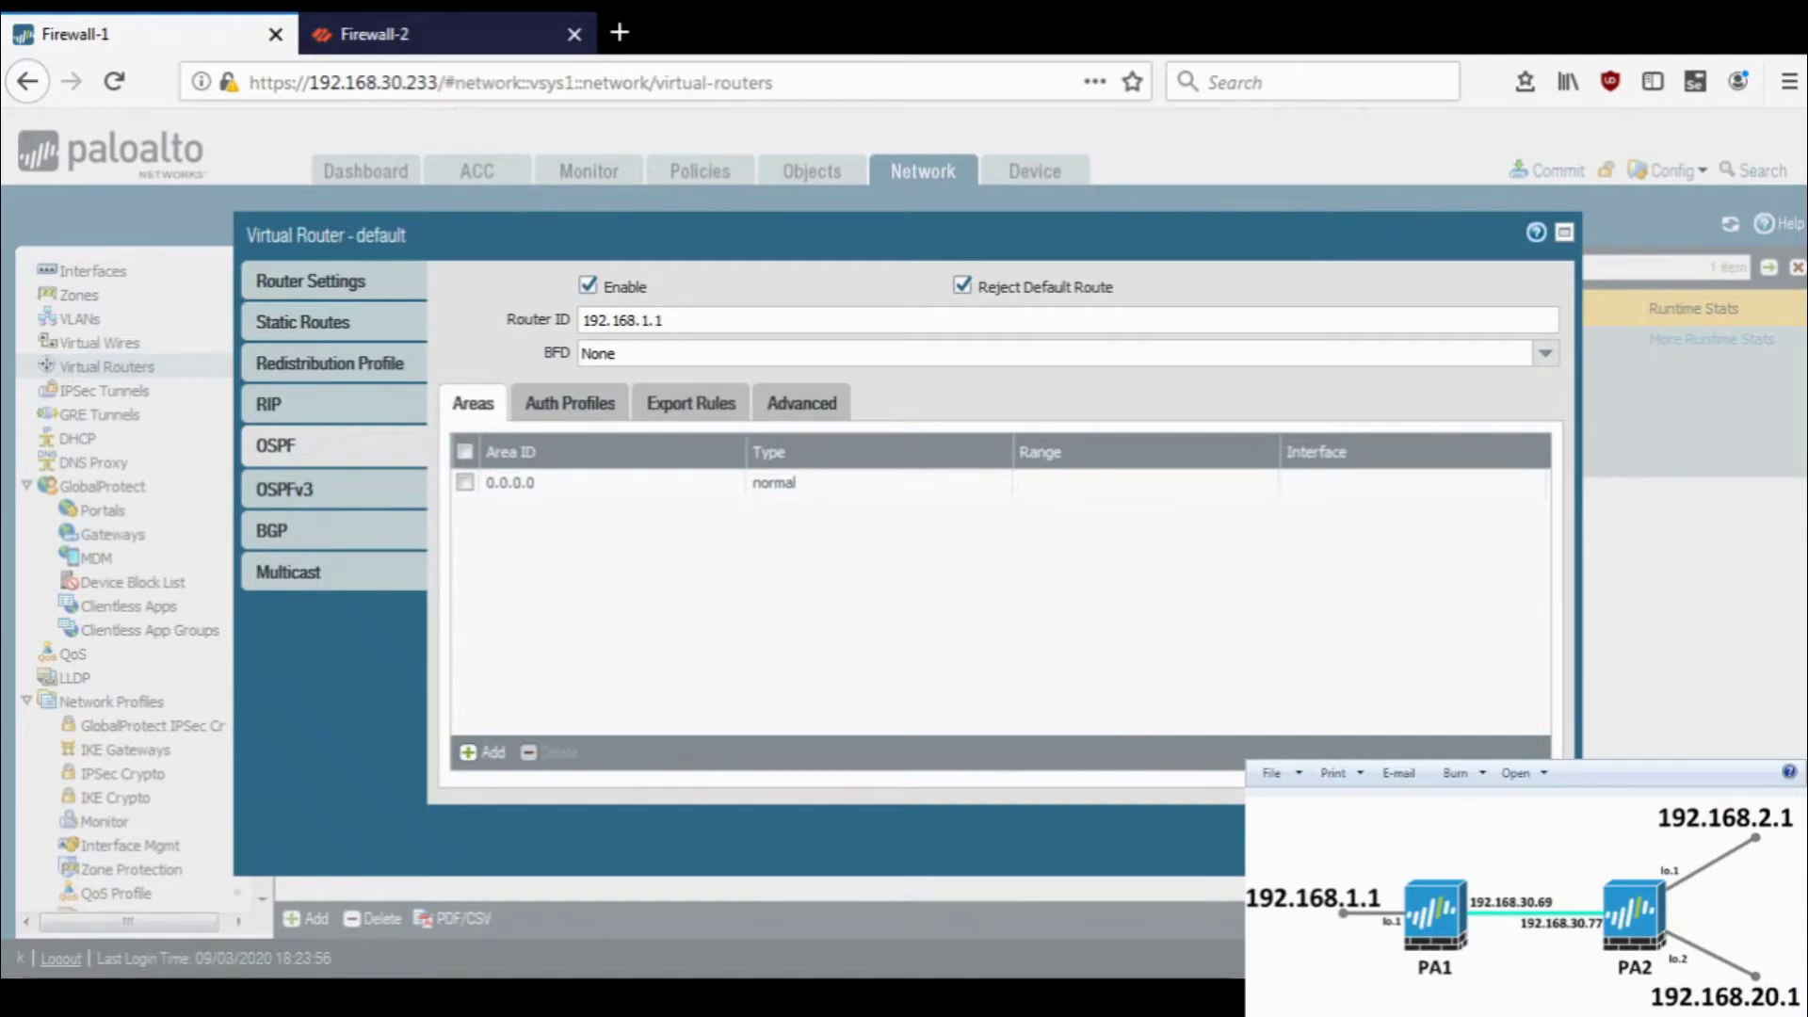
# - Save the virtual router settings and commit Firewall-1's configuration
pyautogui.click(1424, 838)
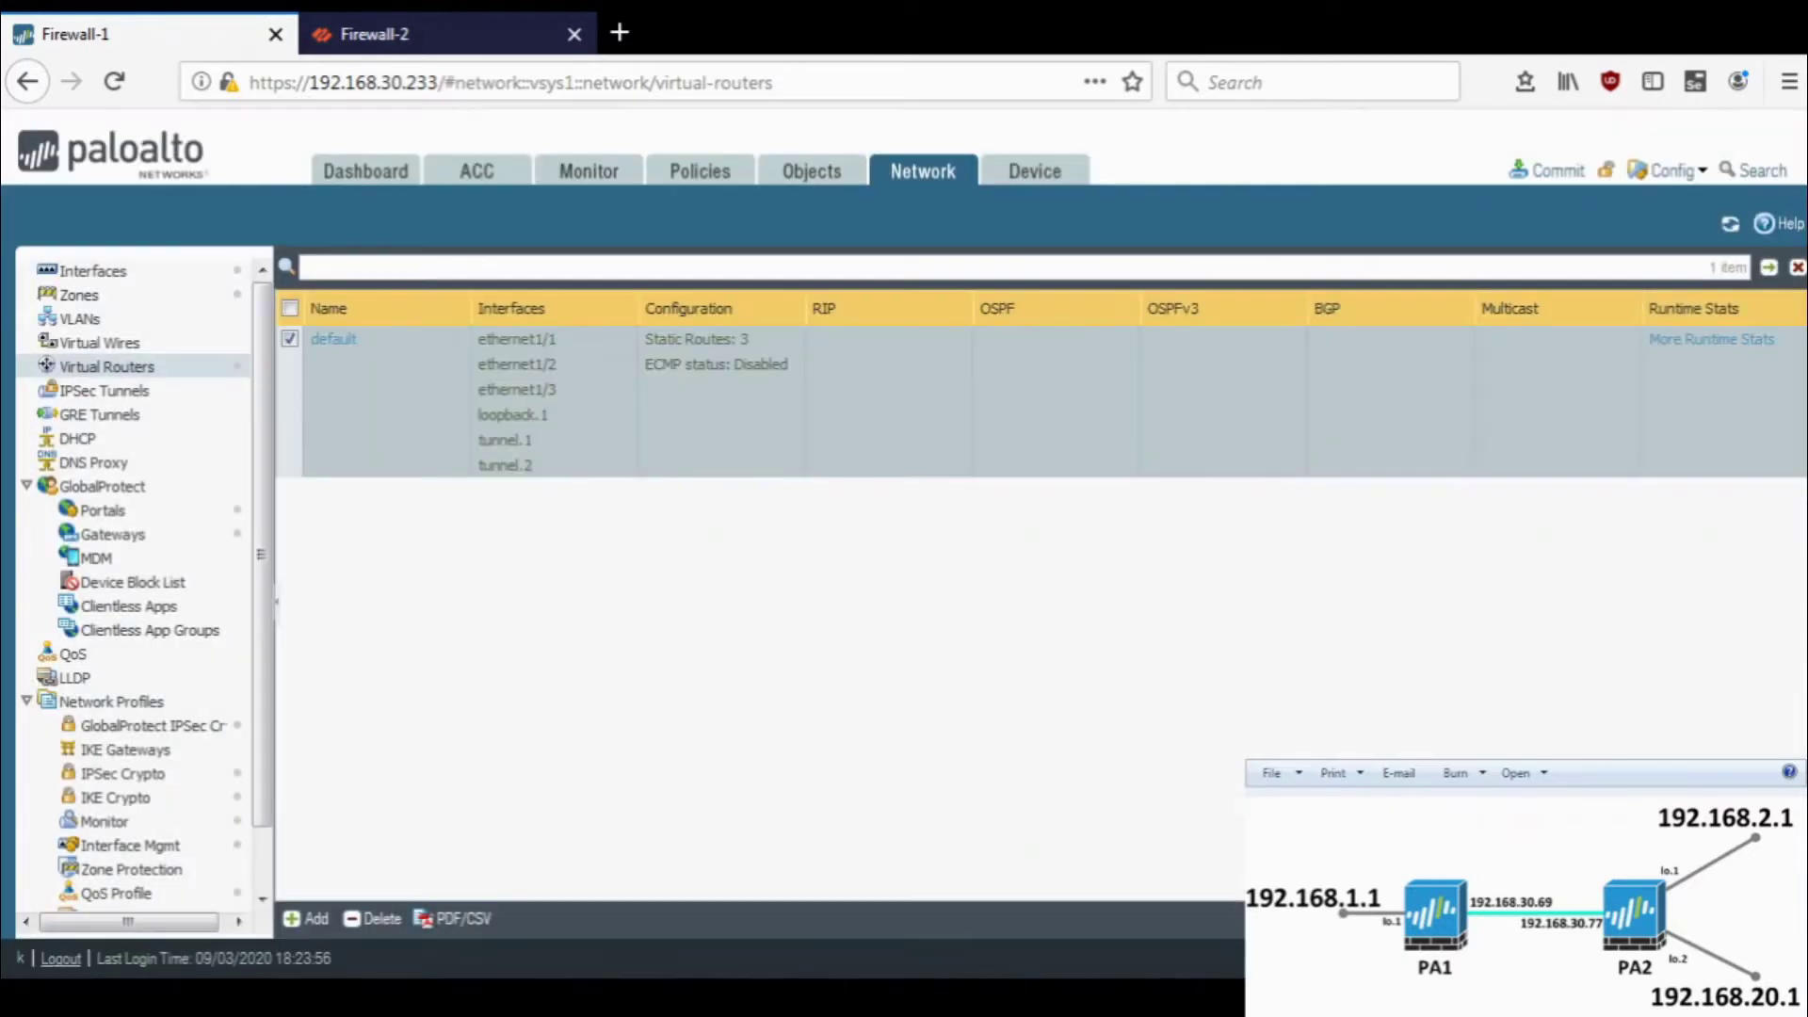
pyautogui.click(1555, 173)
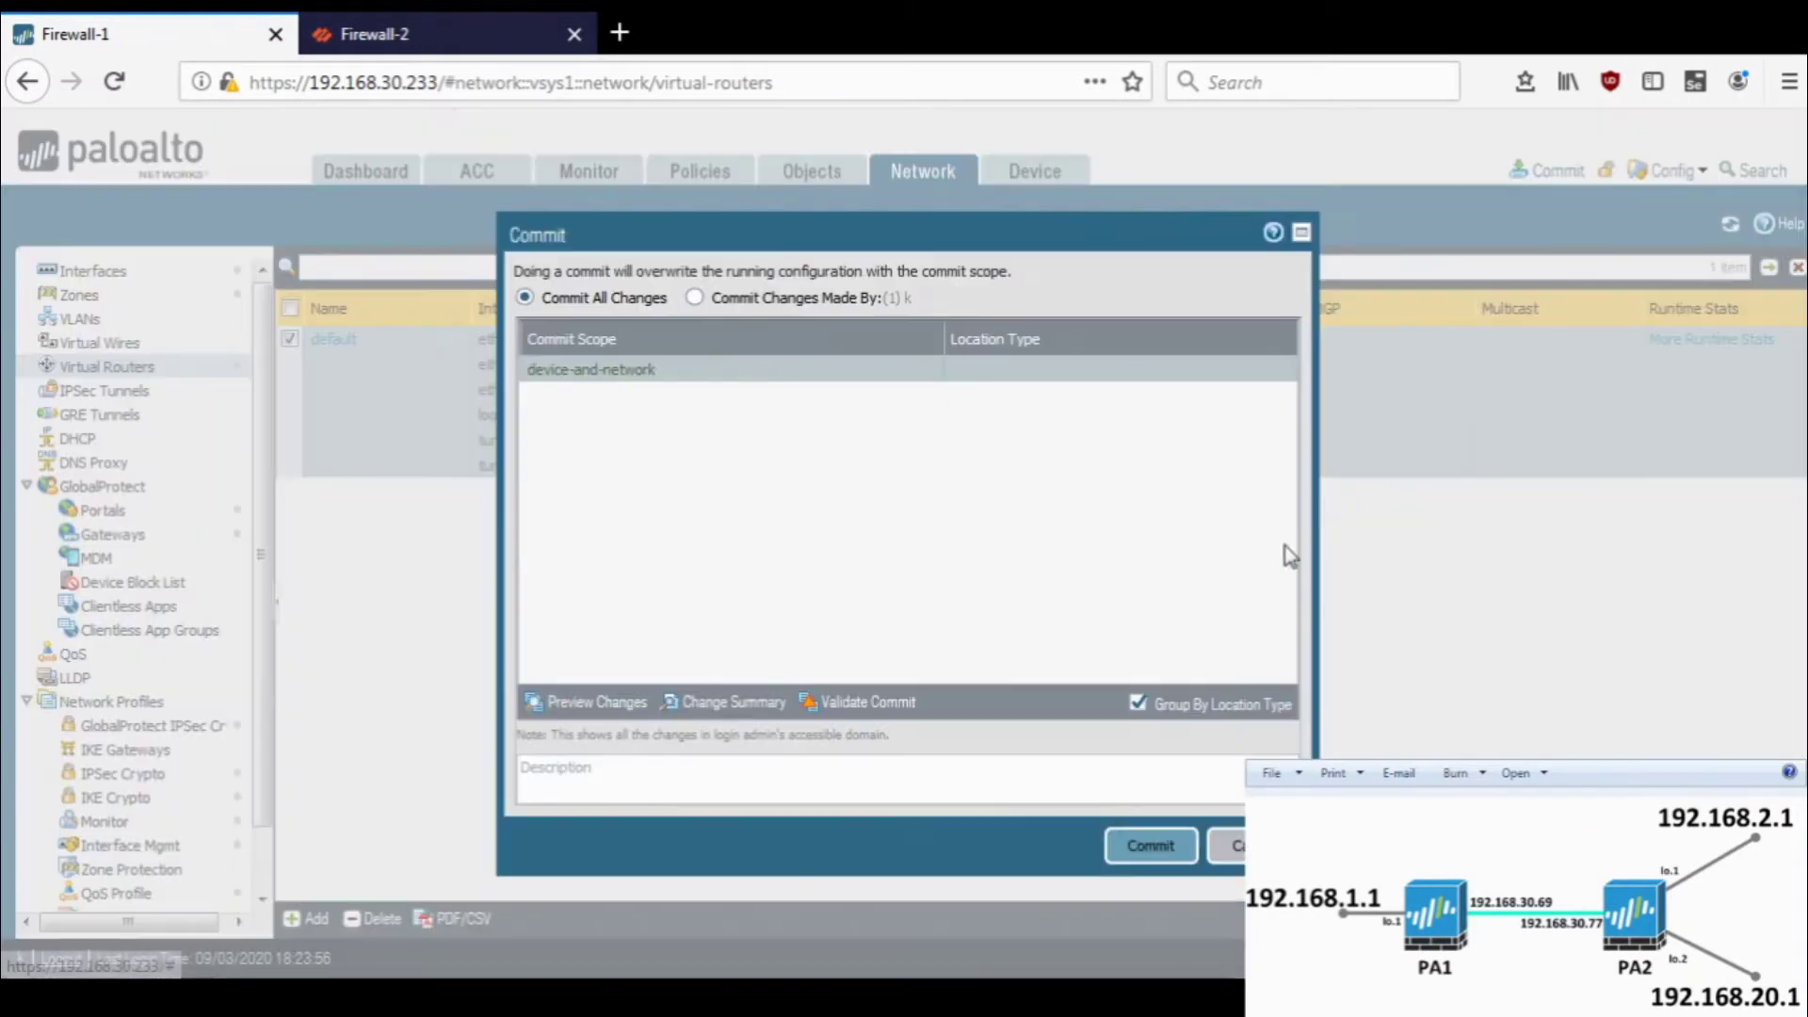
pyautogui.click(1137, 847)
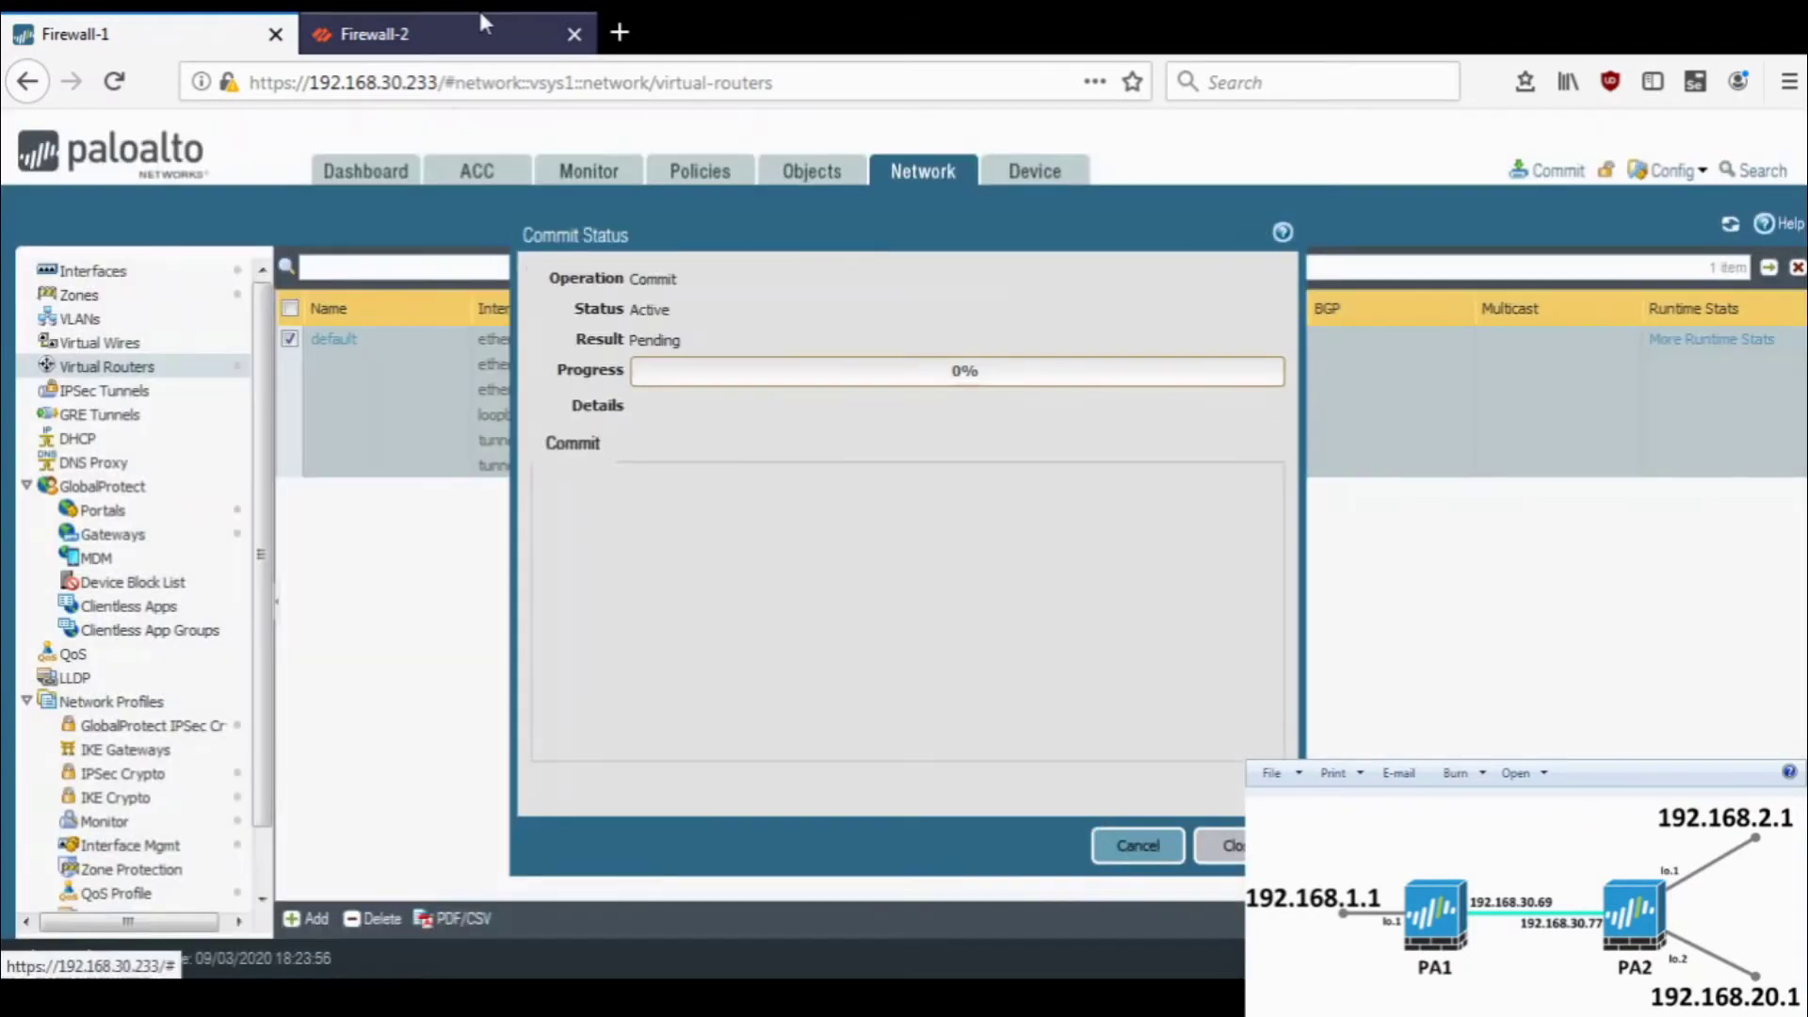
# - On Firewall-2, inspect ethernet1/1 and ethernet1/2, then view the loopback interfaces
pyautogui.click(480, 28)
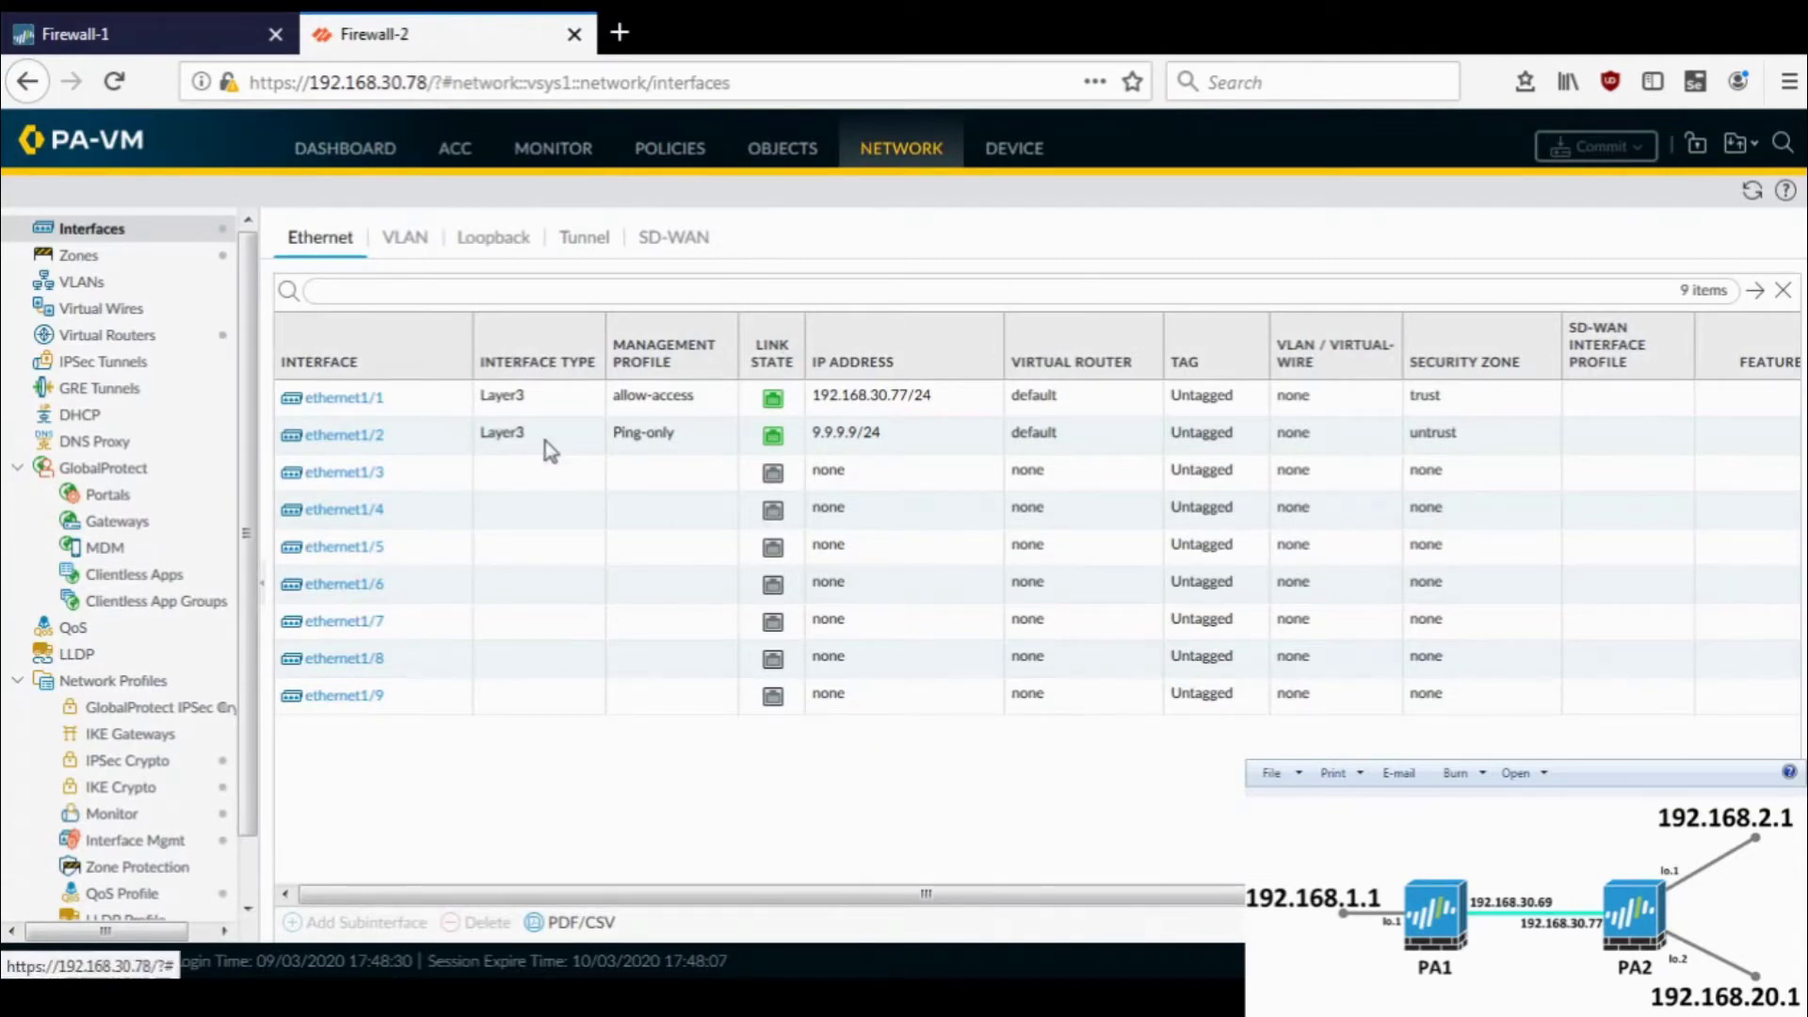
pyautogui.click(411, 411)
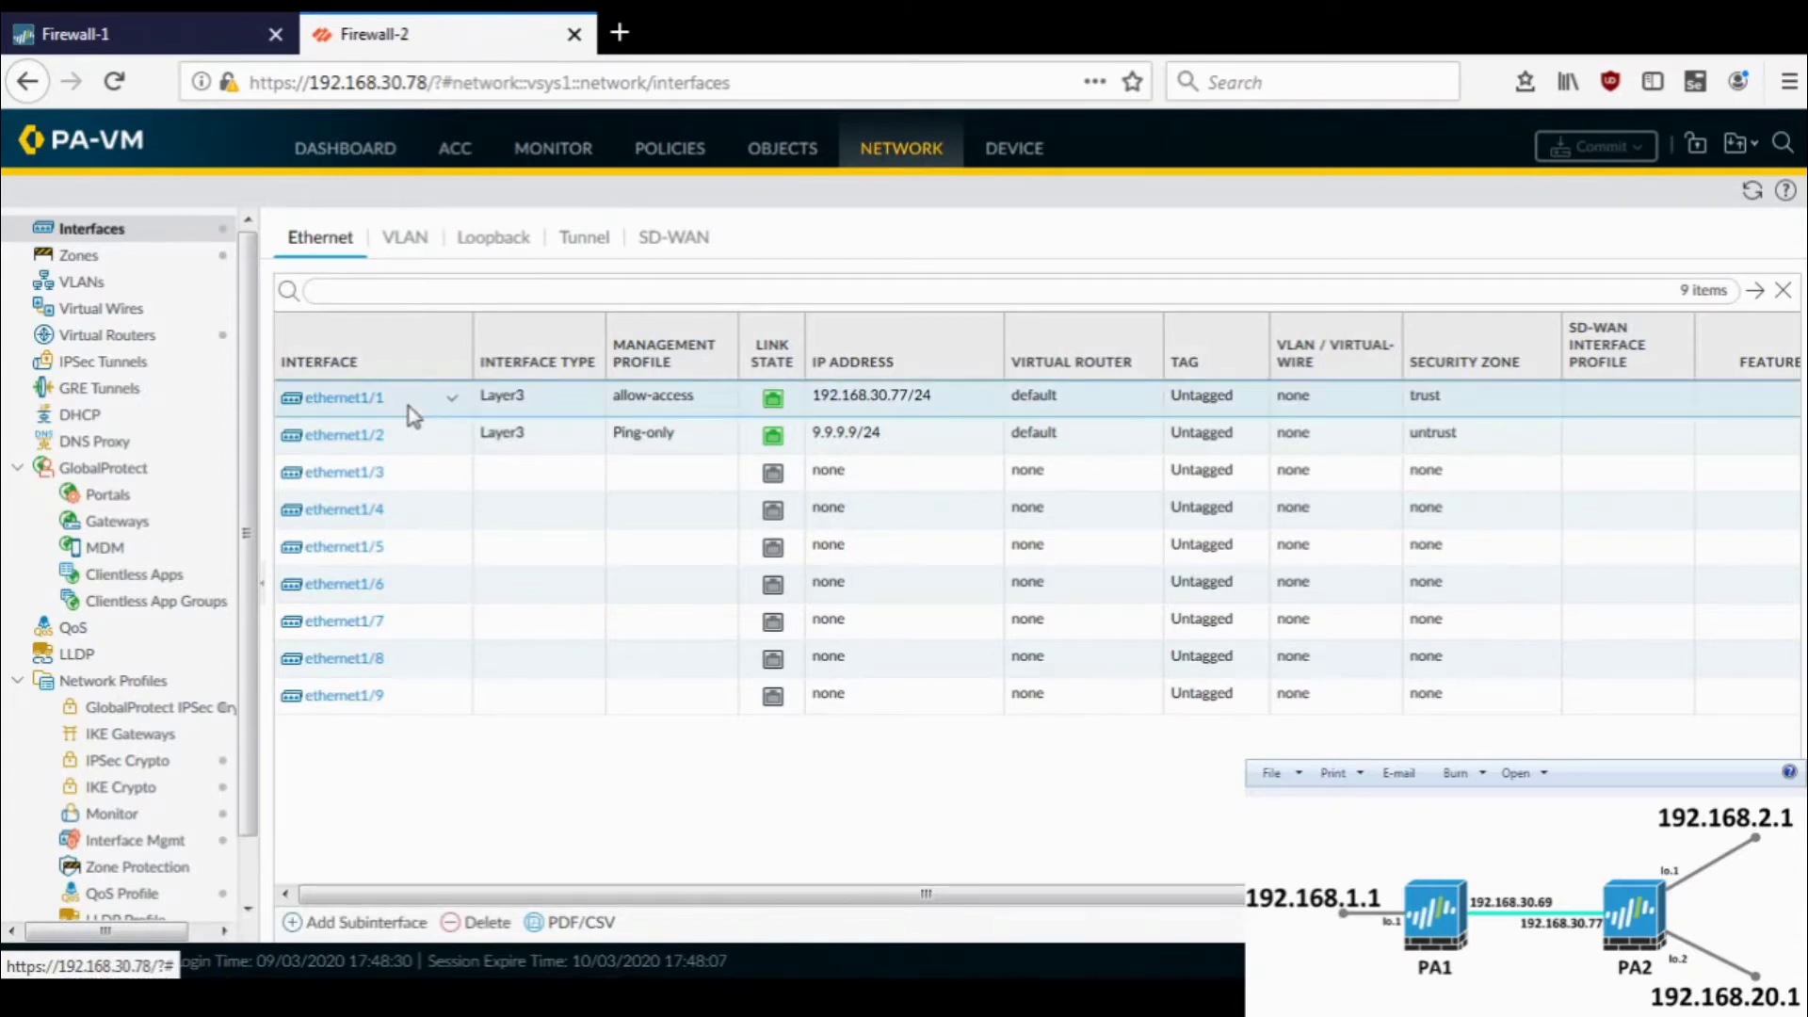
pyautogui.click(423, 440)
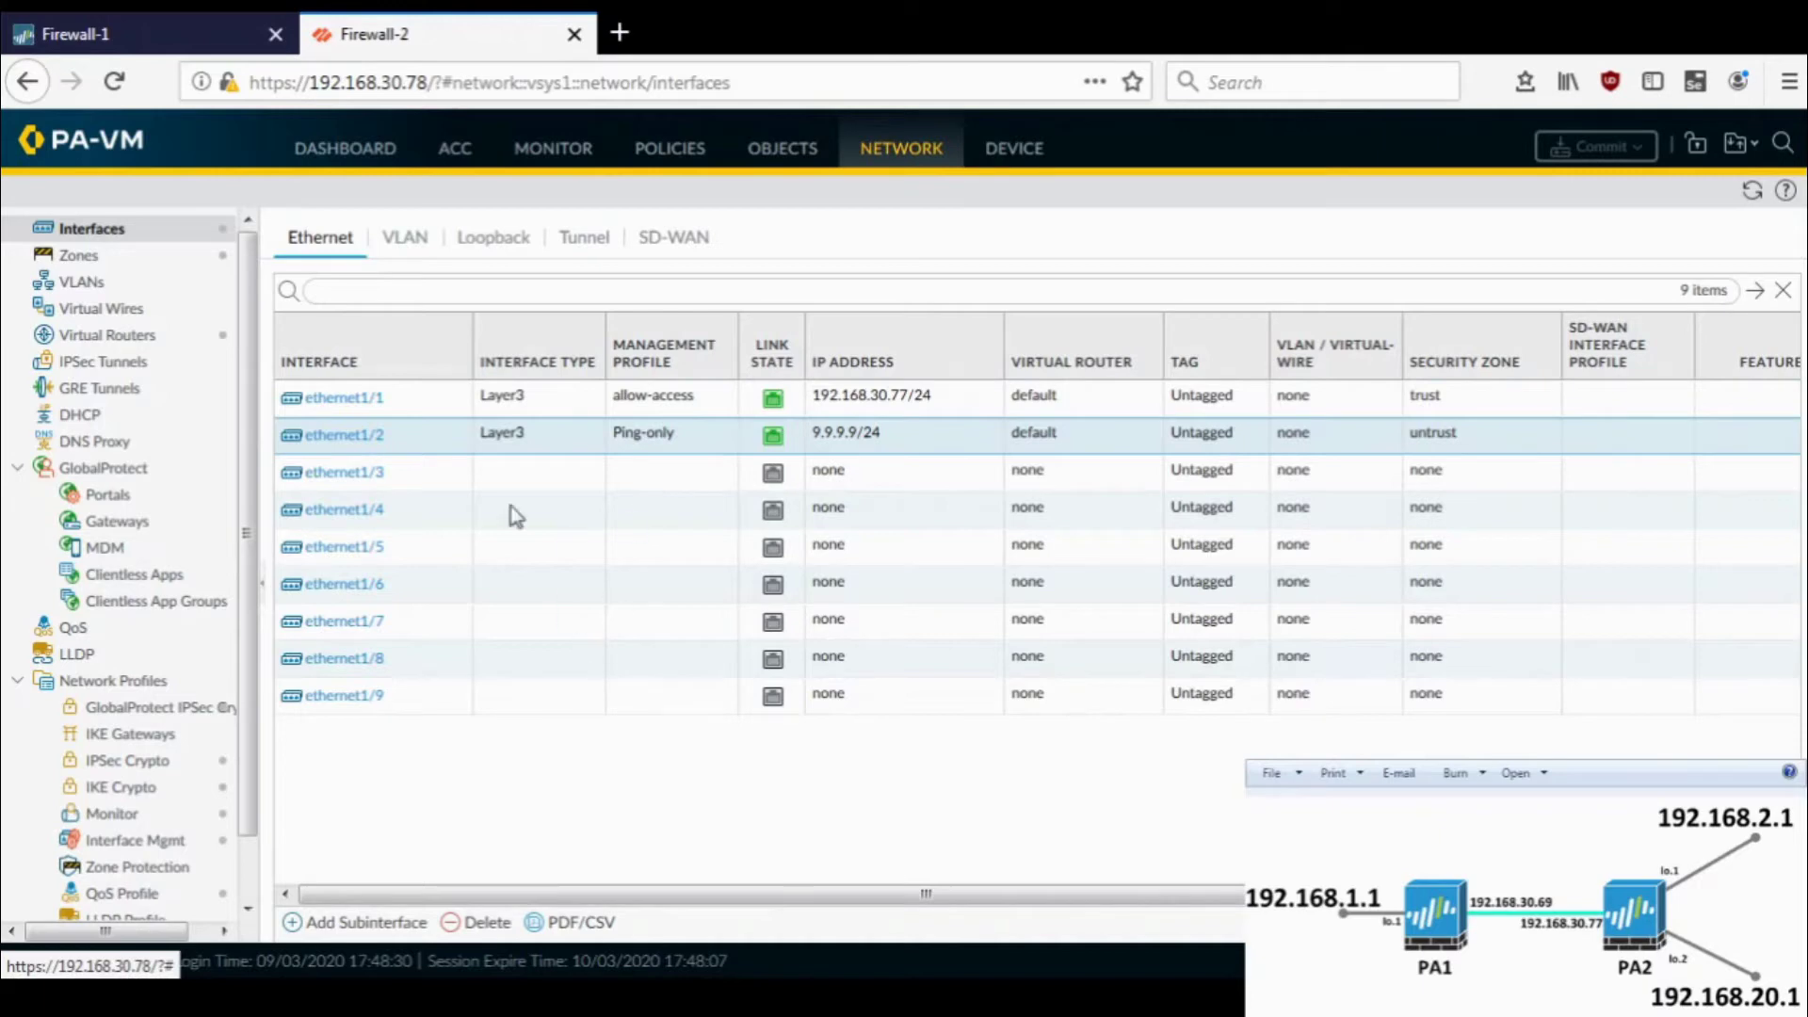
pyautogui.click(498, 248)
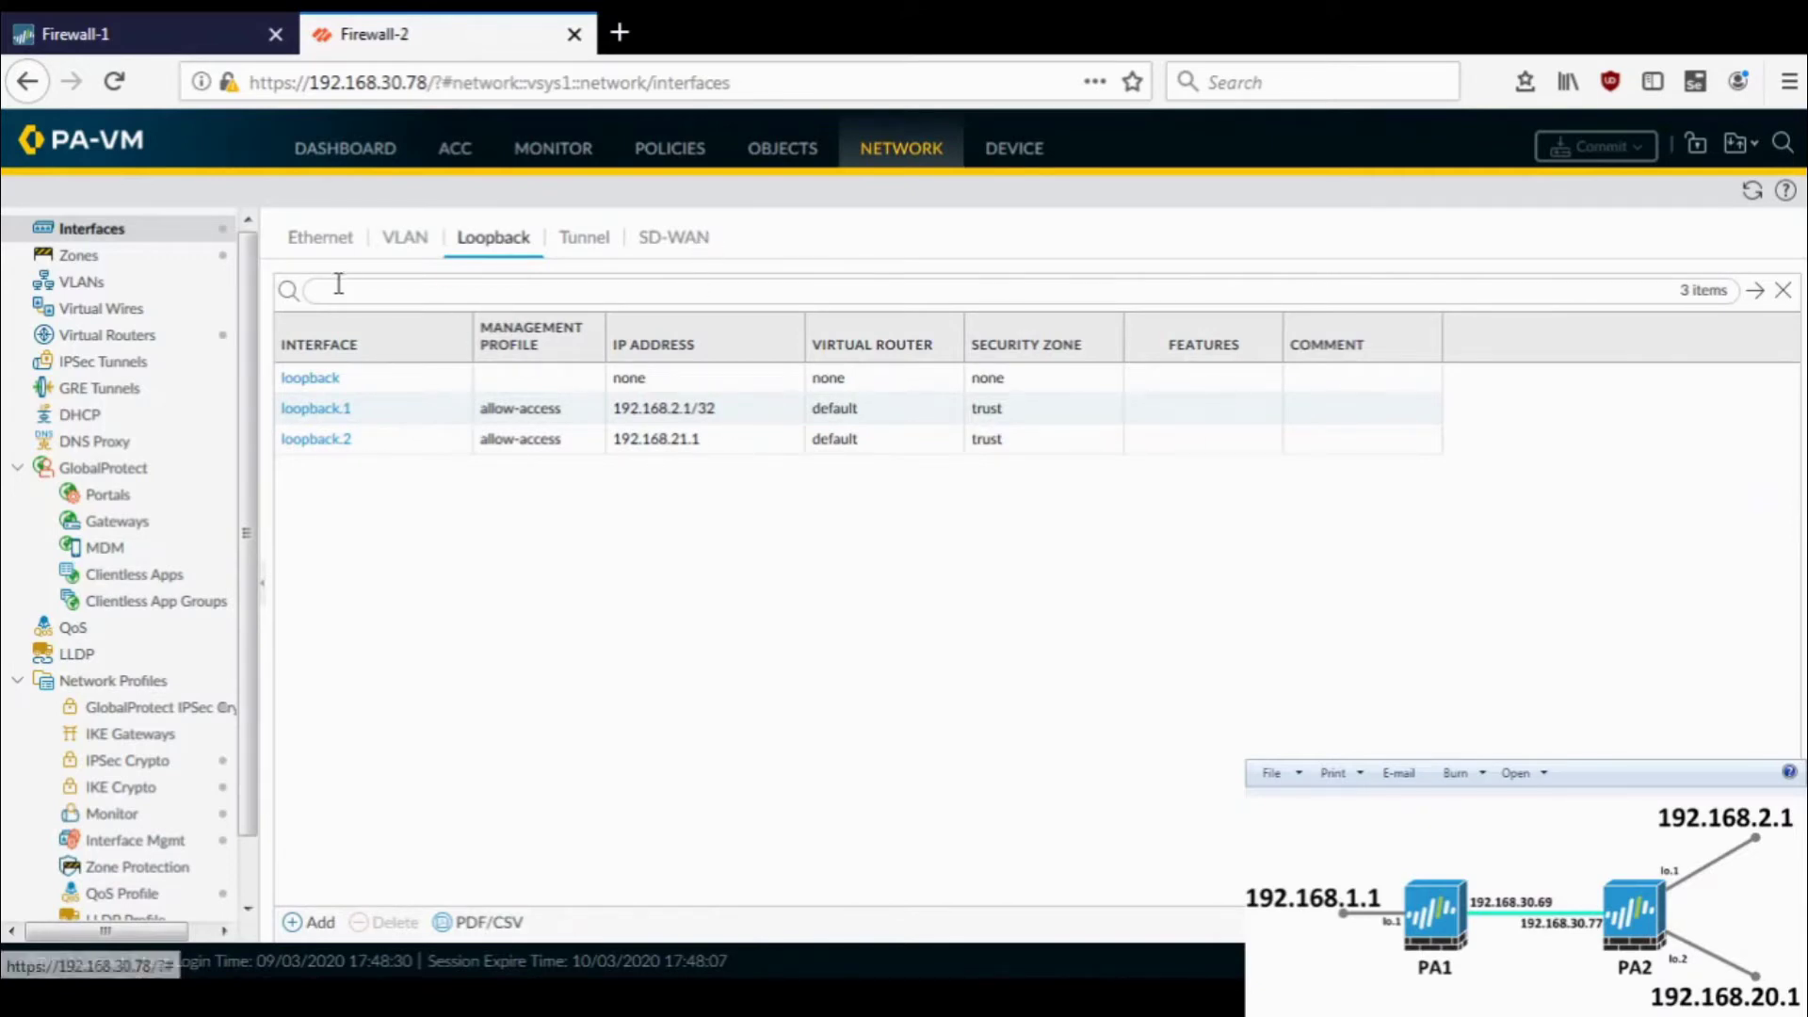
# - In Firewall-2's default router static routes, delete 10.0.0.0_8 and 192.168.0.0_16
pyautogui.click(139, 341)
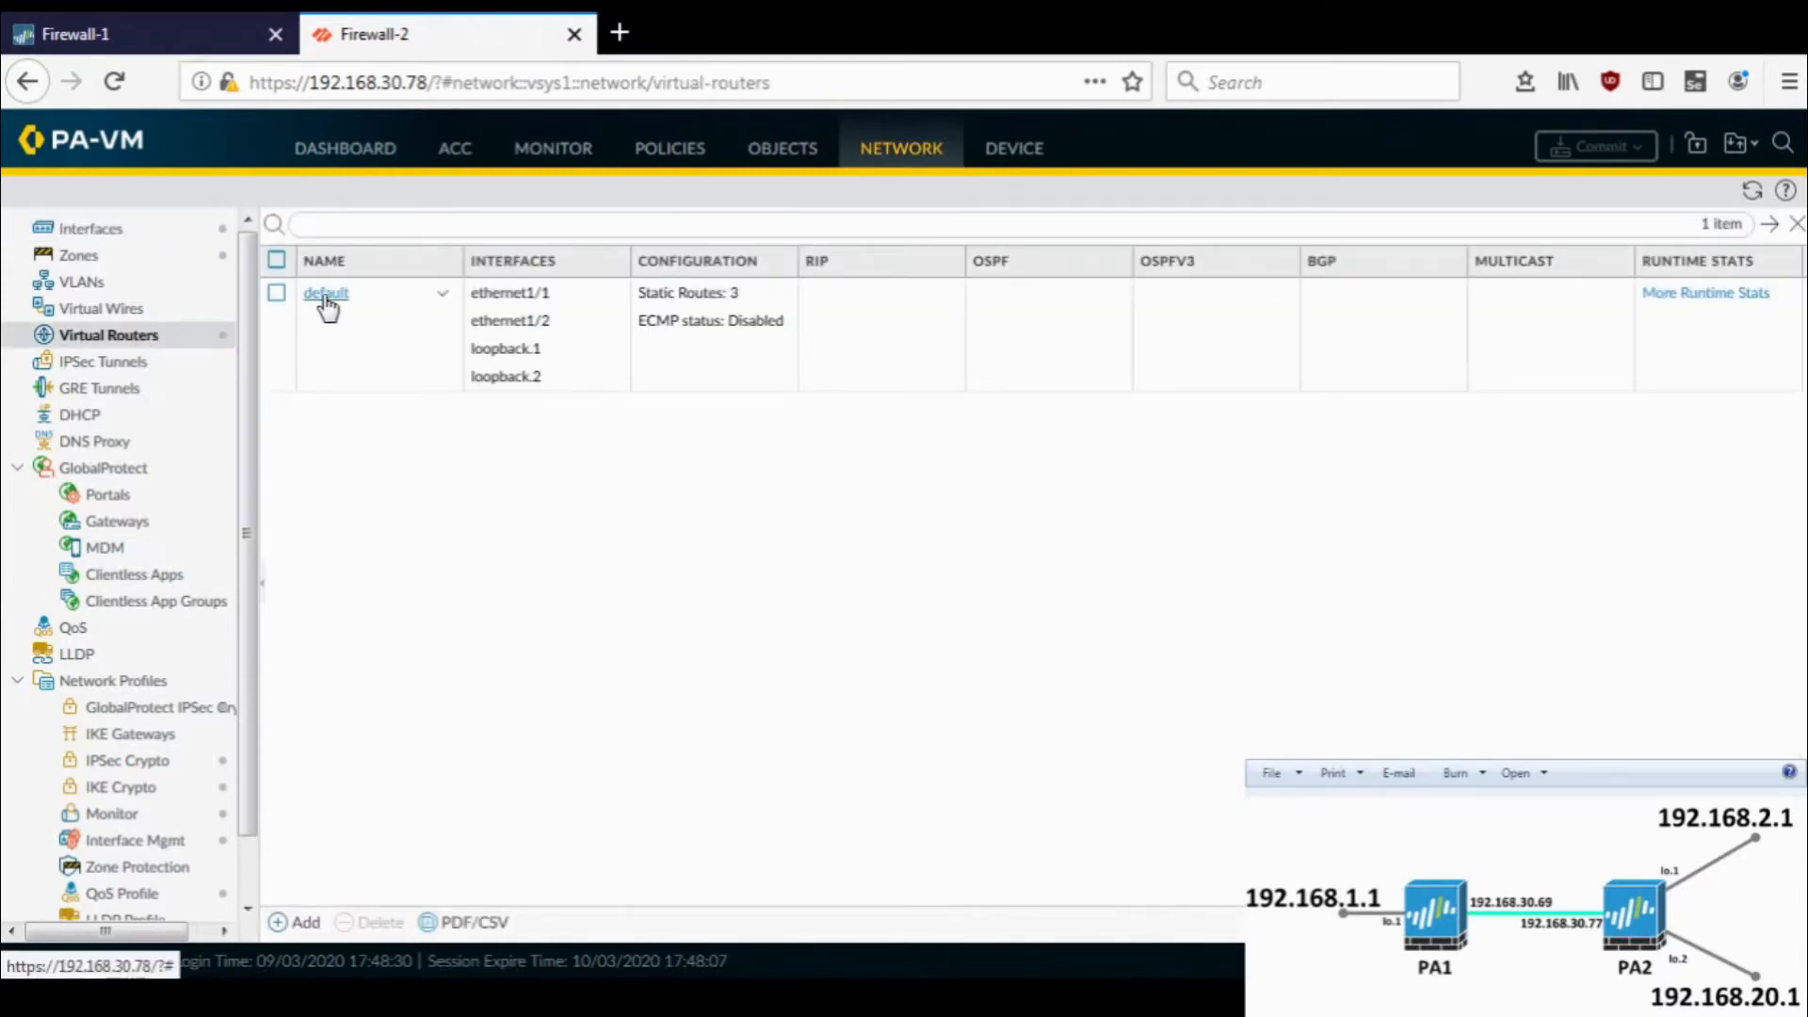
pyautogui.click(324, 295)
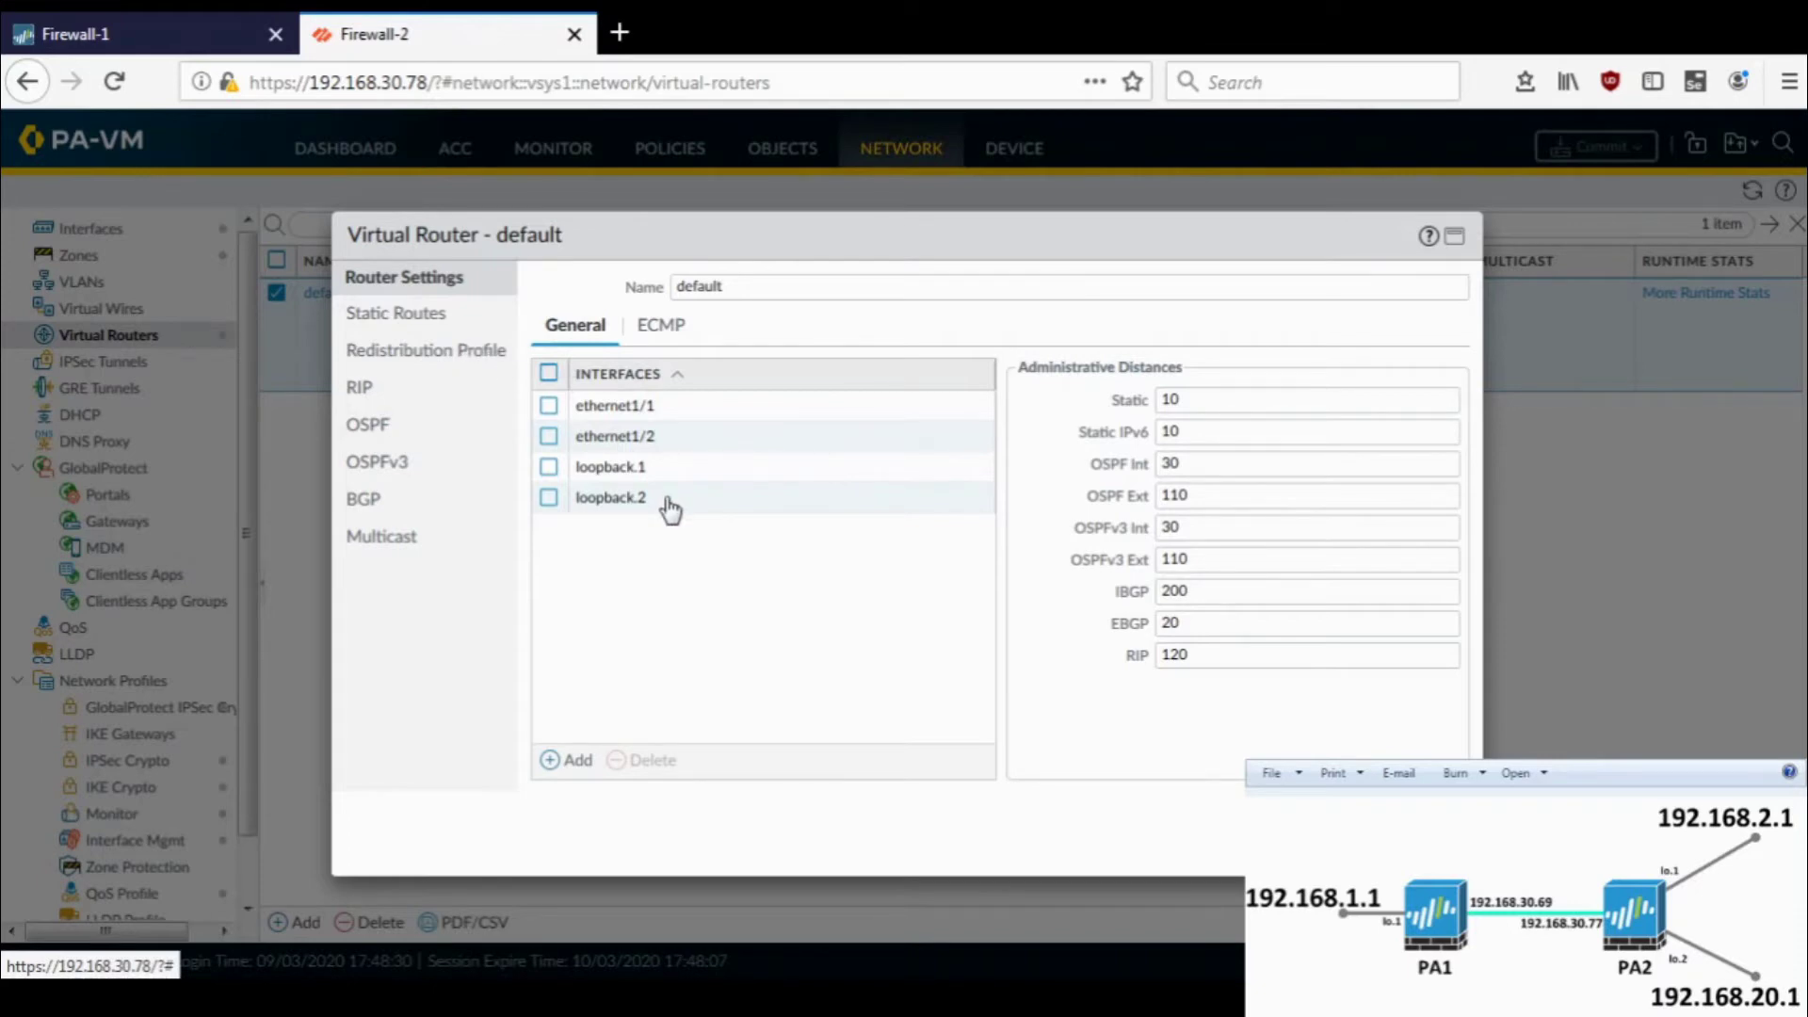
pyautogui.click(437, 311)
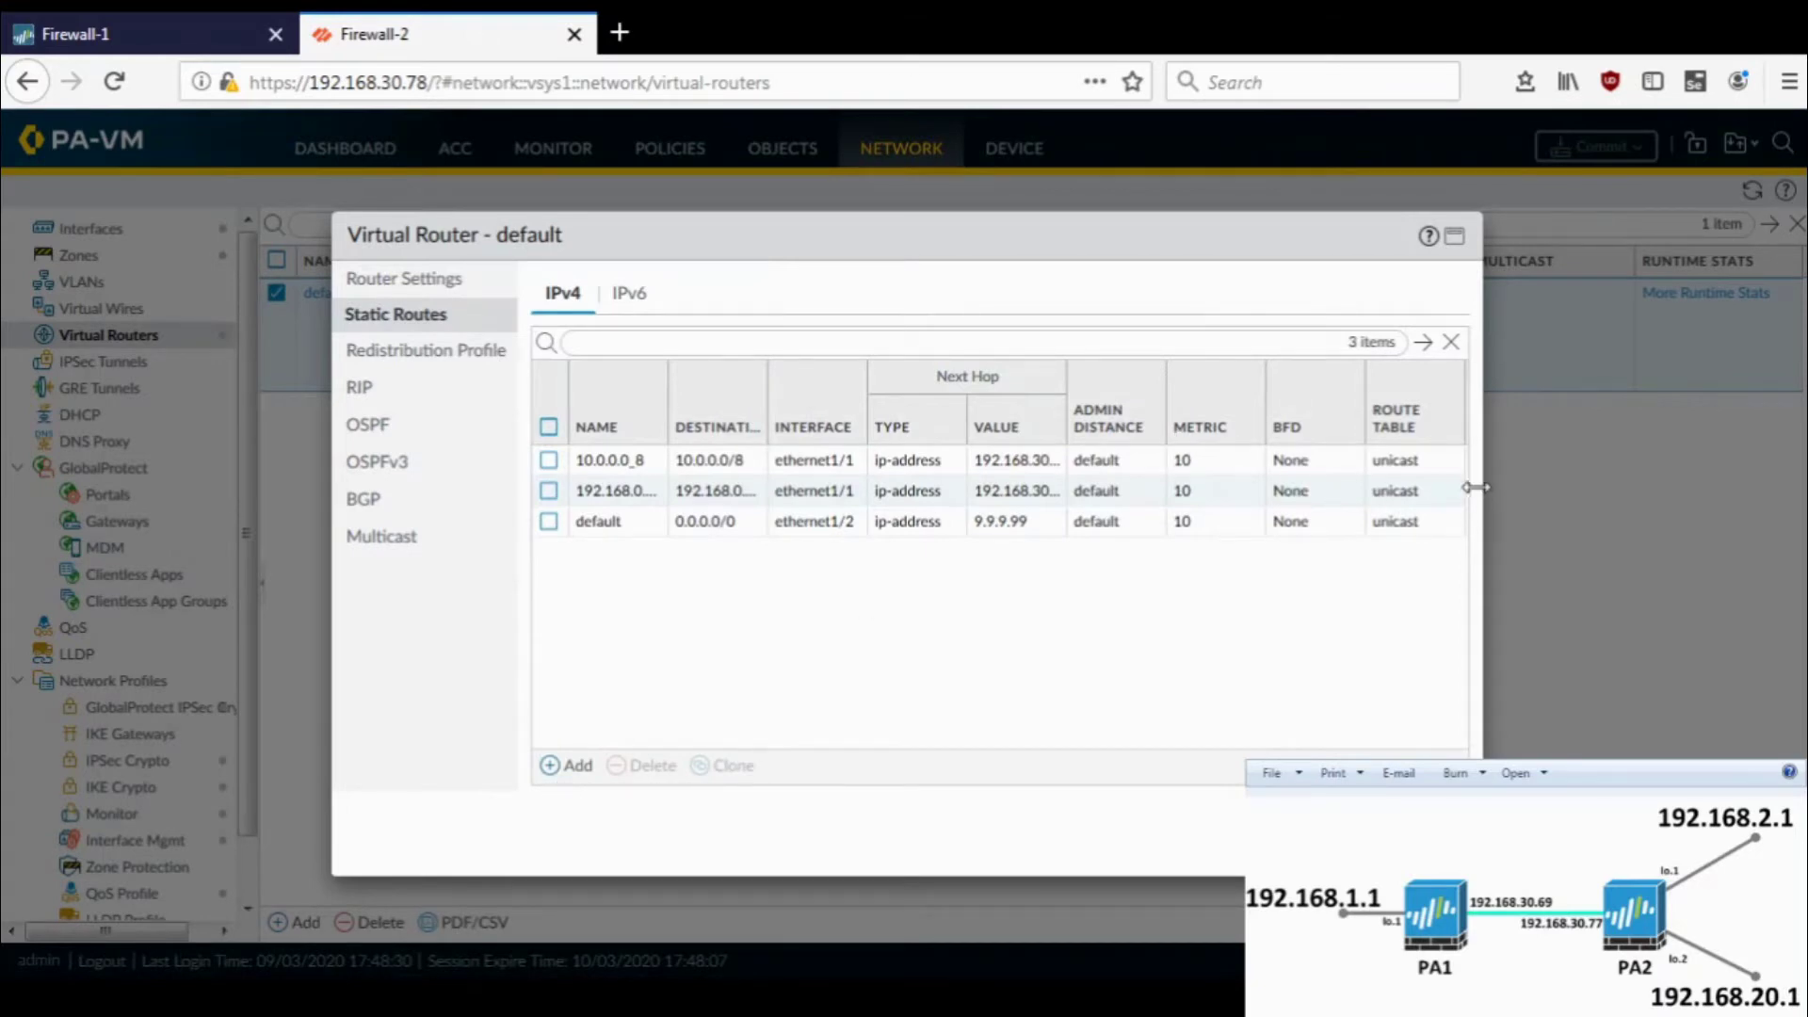
pyautogui.moveTo(1475, 486); pyautogui.dragTo(1682, 499)
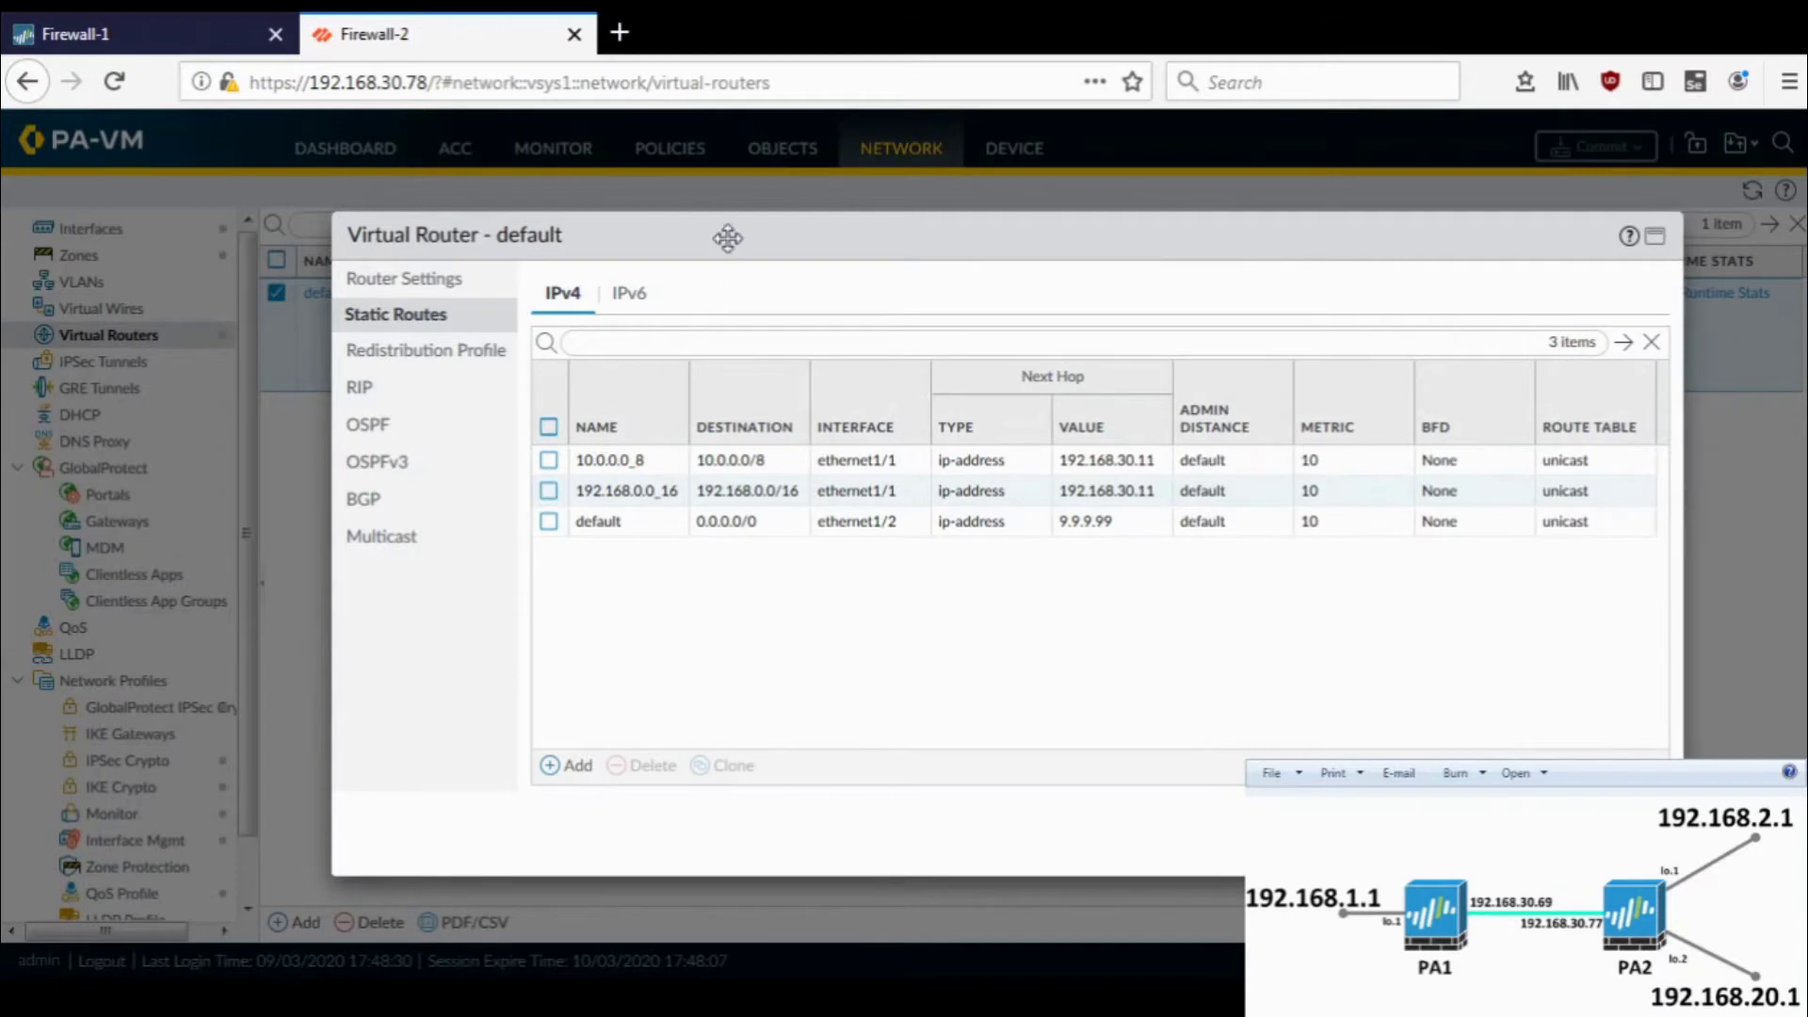
pyautogui.moveTo(726, 231); pyautogui.dragTo(481, 164)
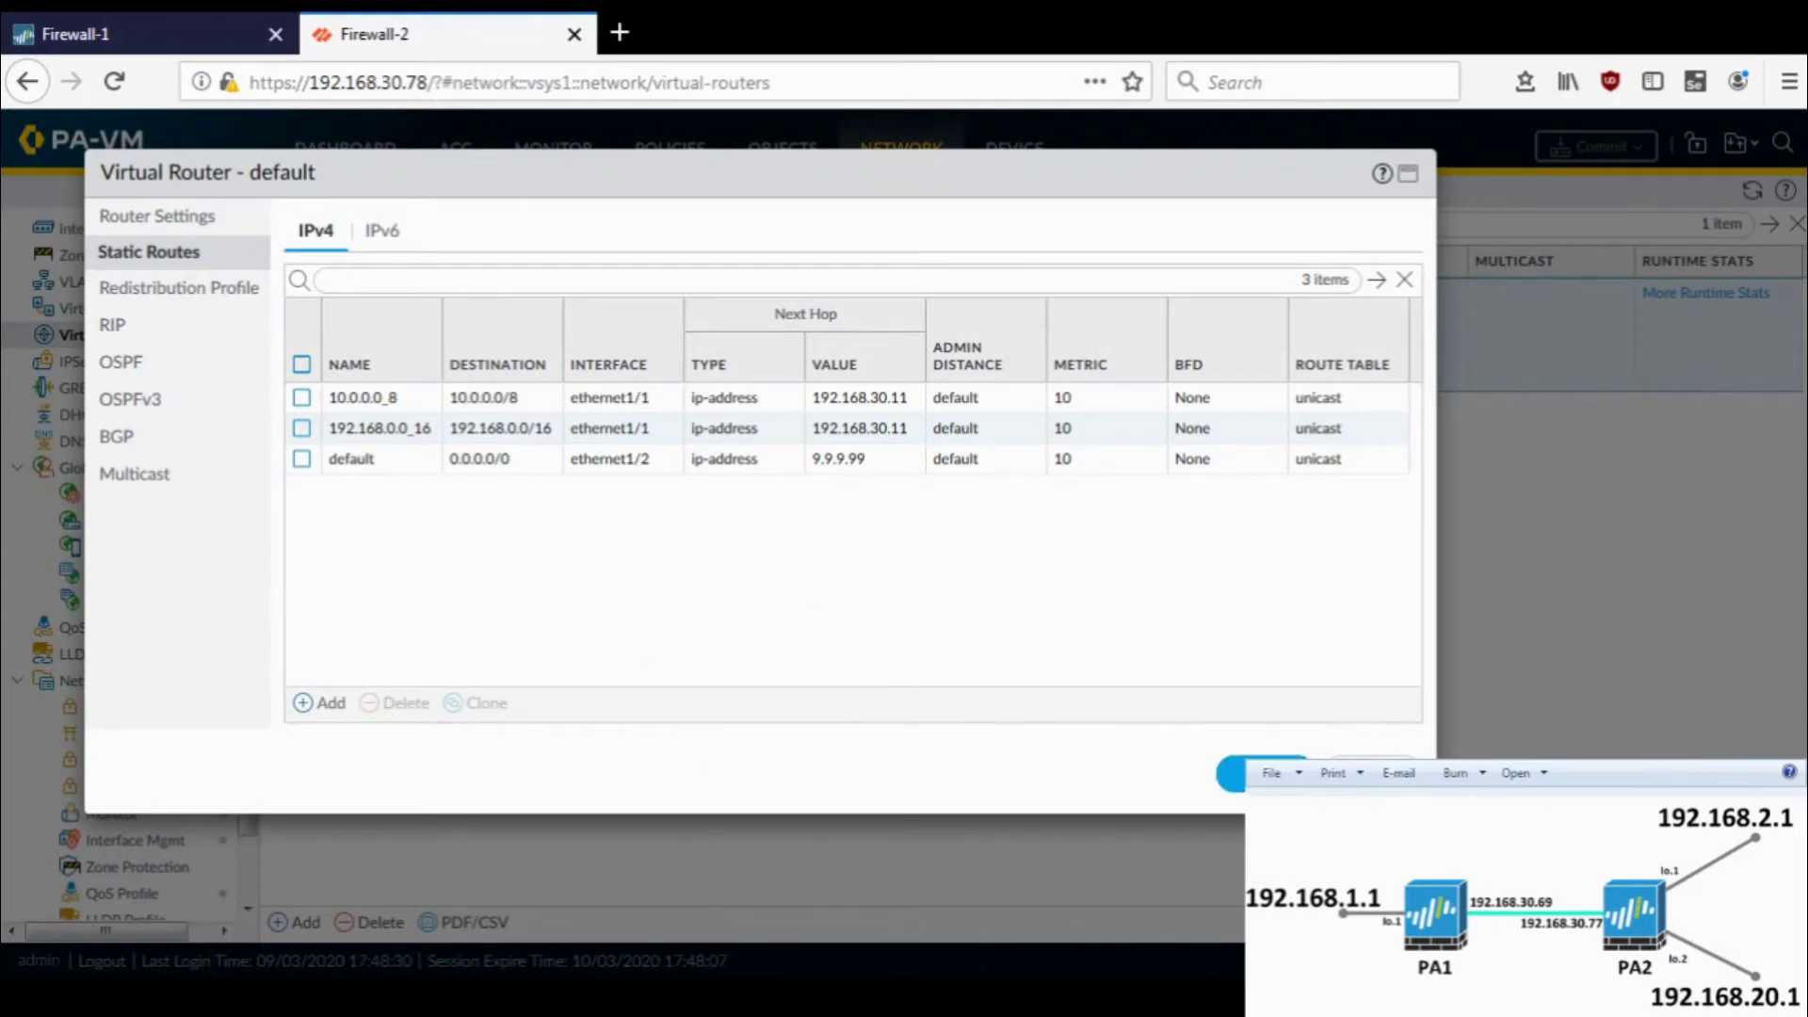
pyautogui.click(301, 398)
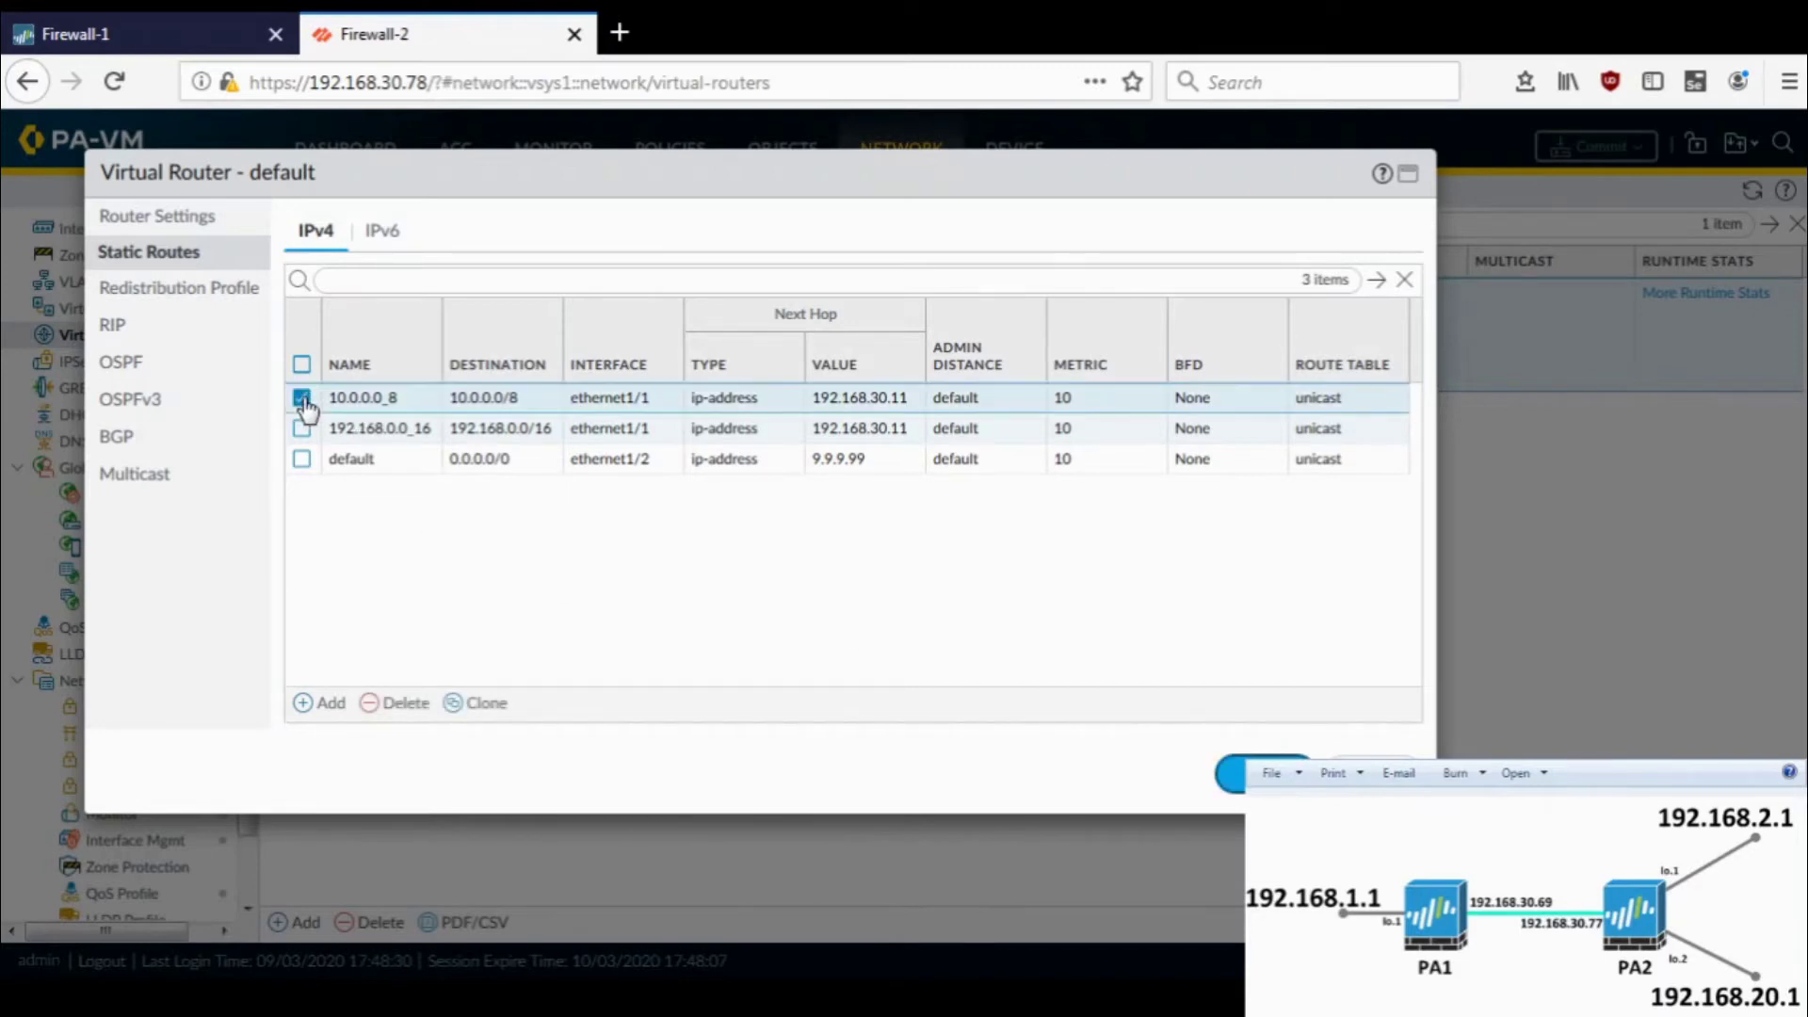
pyautogui.click(302, 428)
pyautogui.click(395, 706)
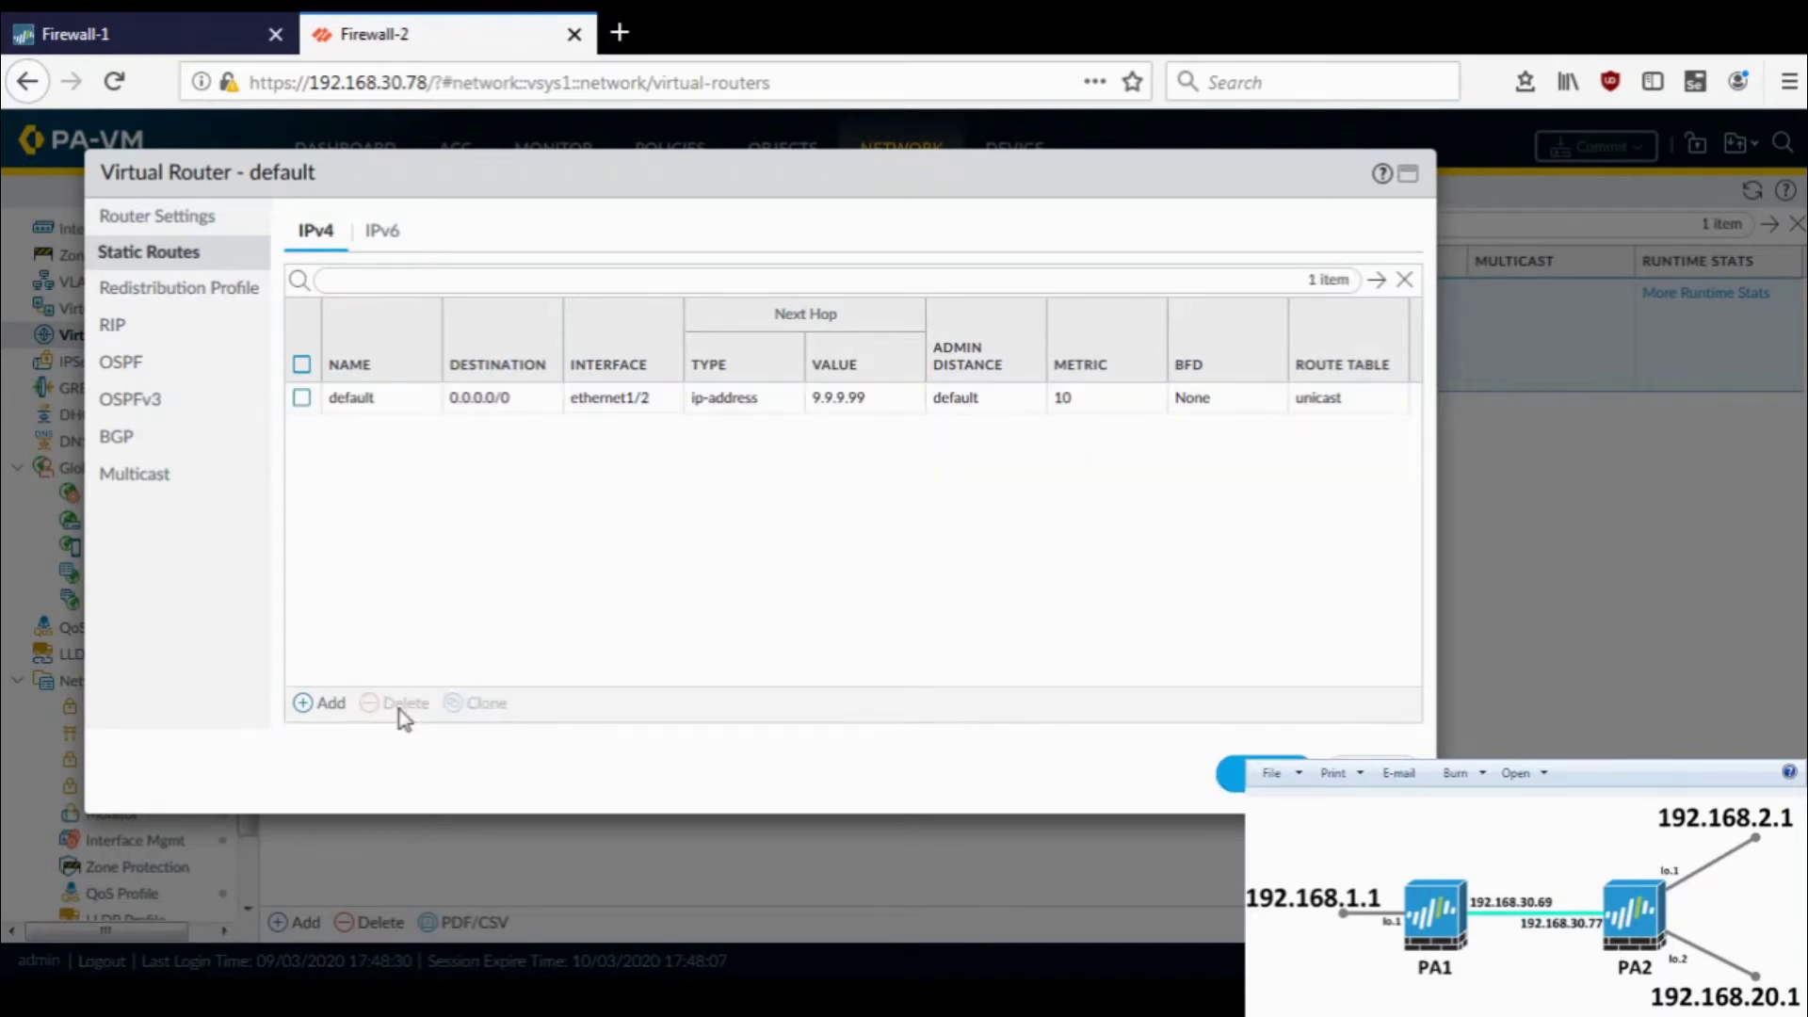
# - Start a new static route named route1 with destination 2.2.2.0/24
pyautogui.click(320, 706)
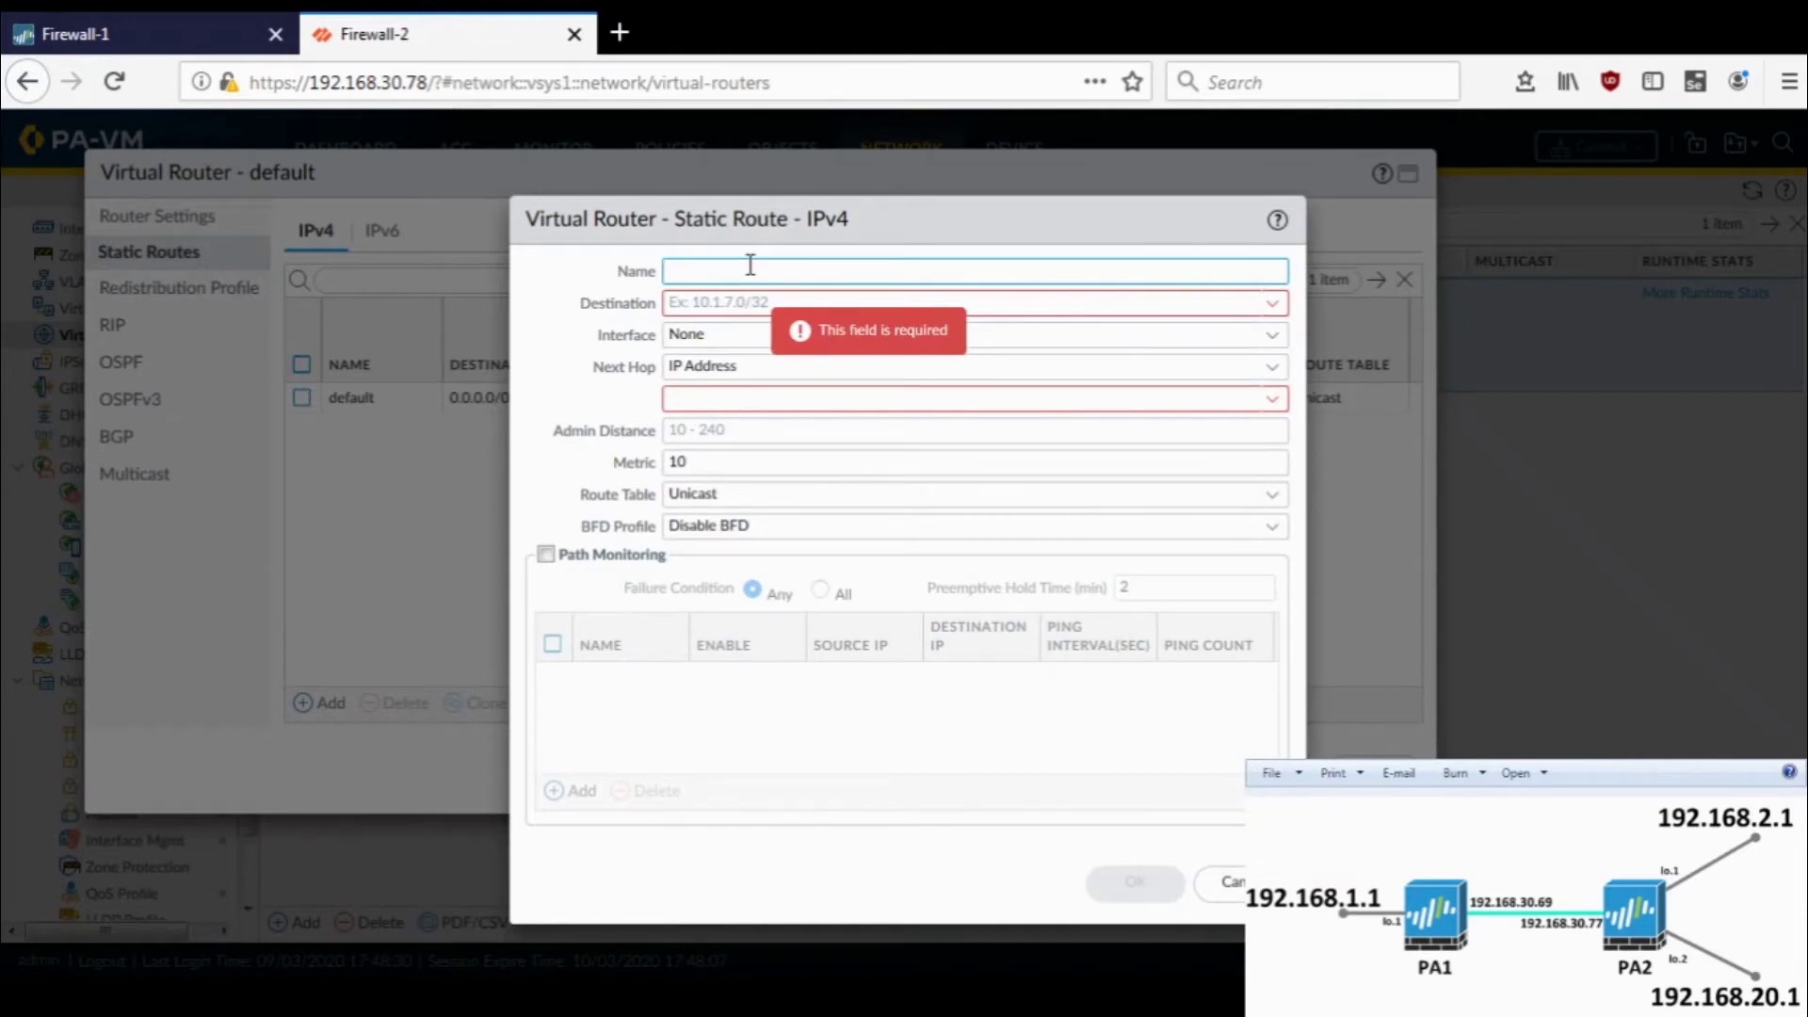
pyautogui.write('2.2.2.2')
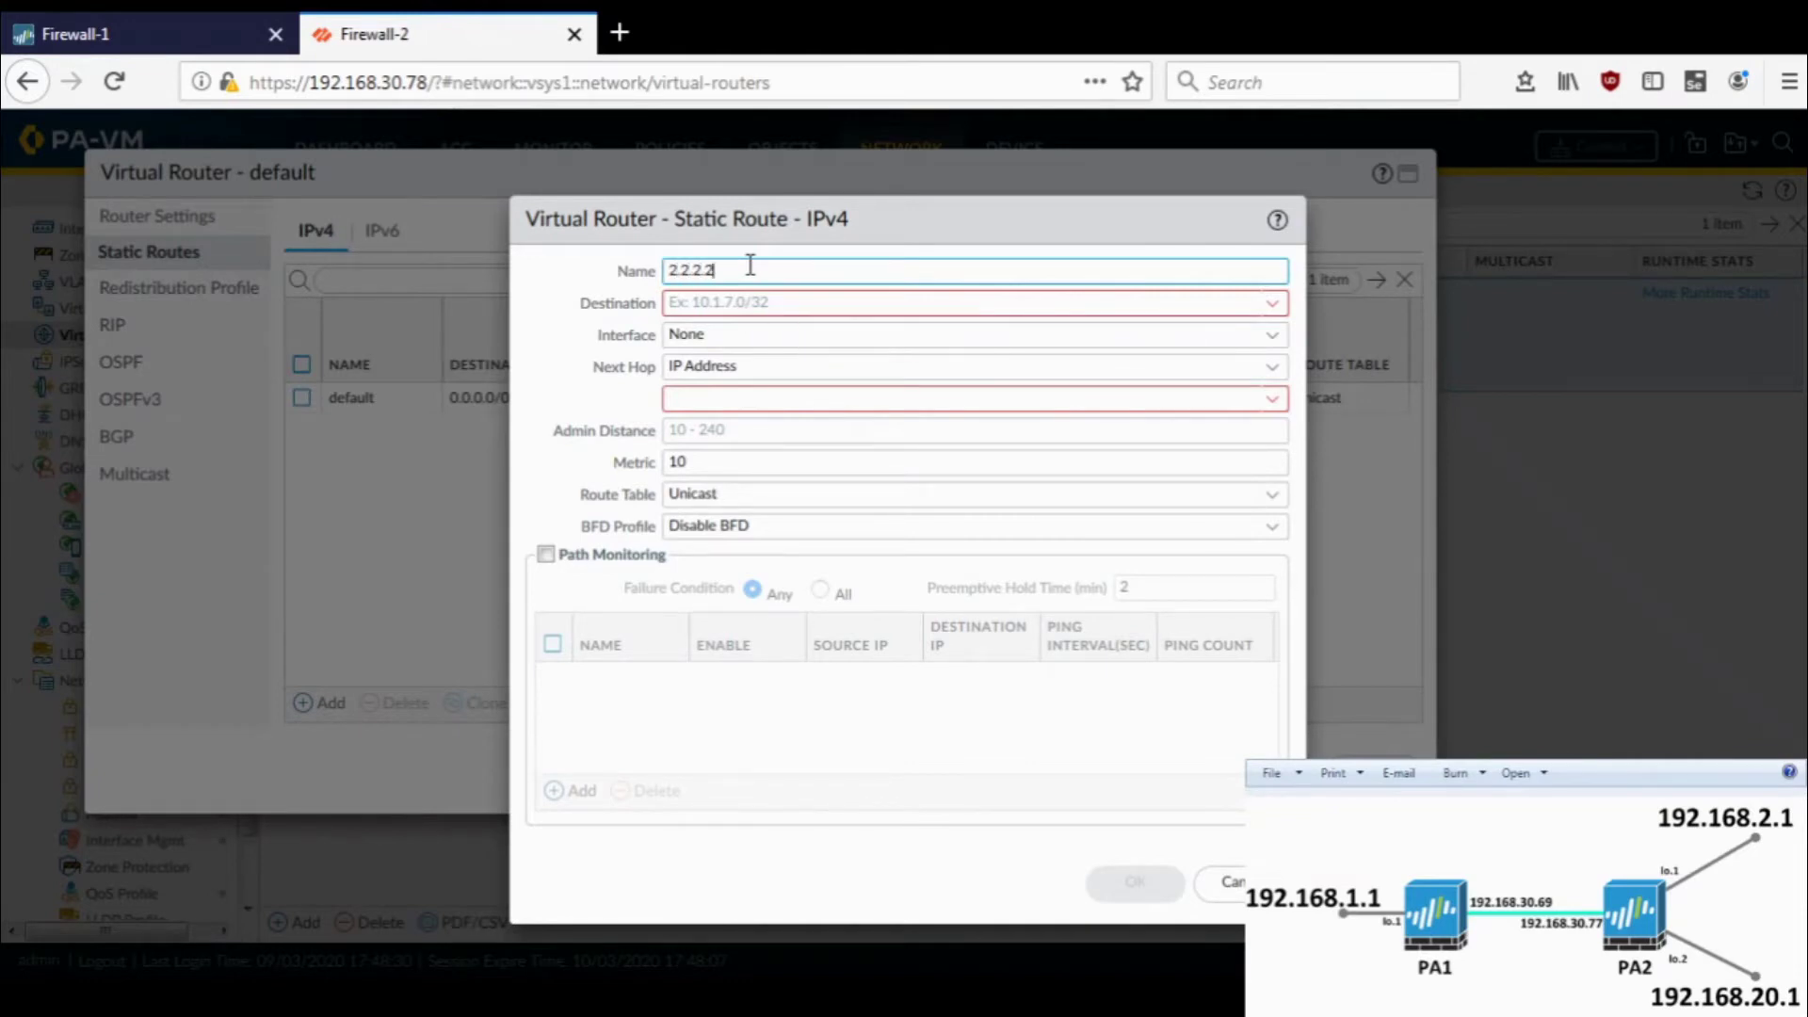
pyautogui.press('Tab')
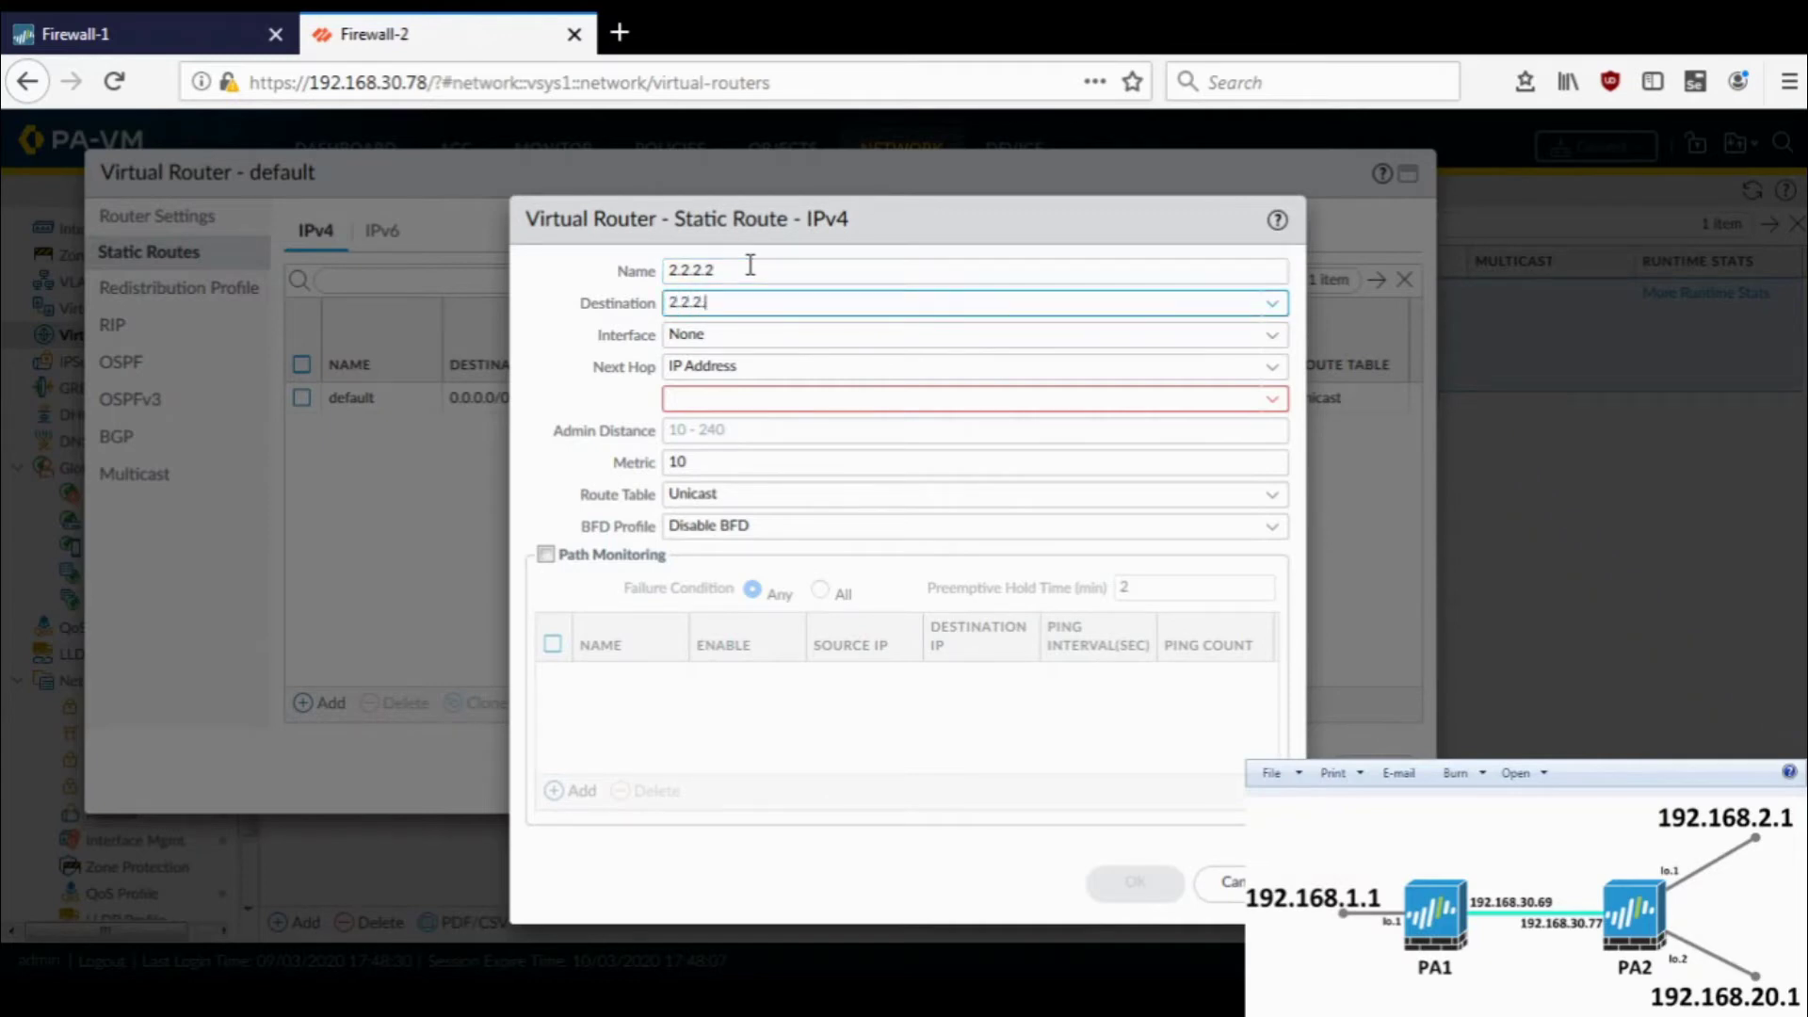
pyautogui.write('2.2.2.0/24')
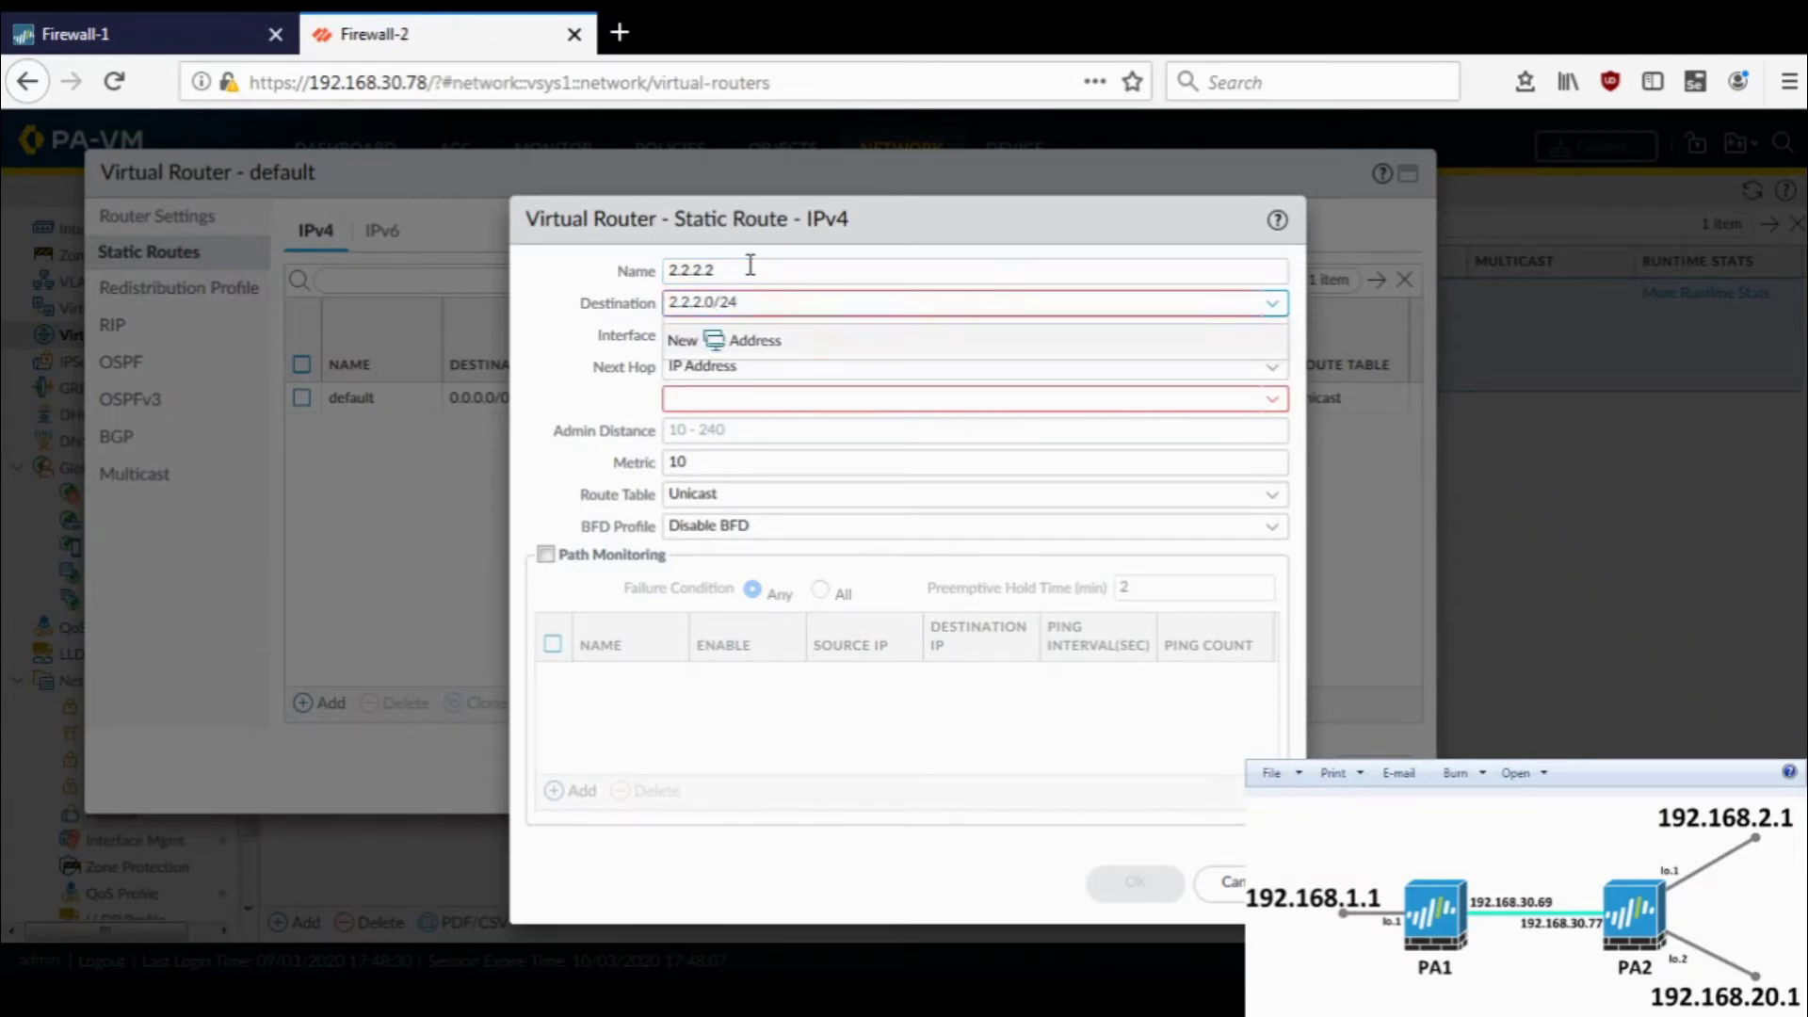
pyautogui.hotkey('shift', 'Tab')
pyautogui.write('route')
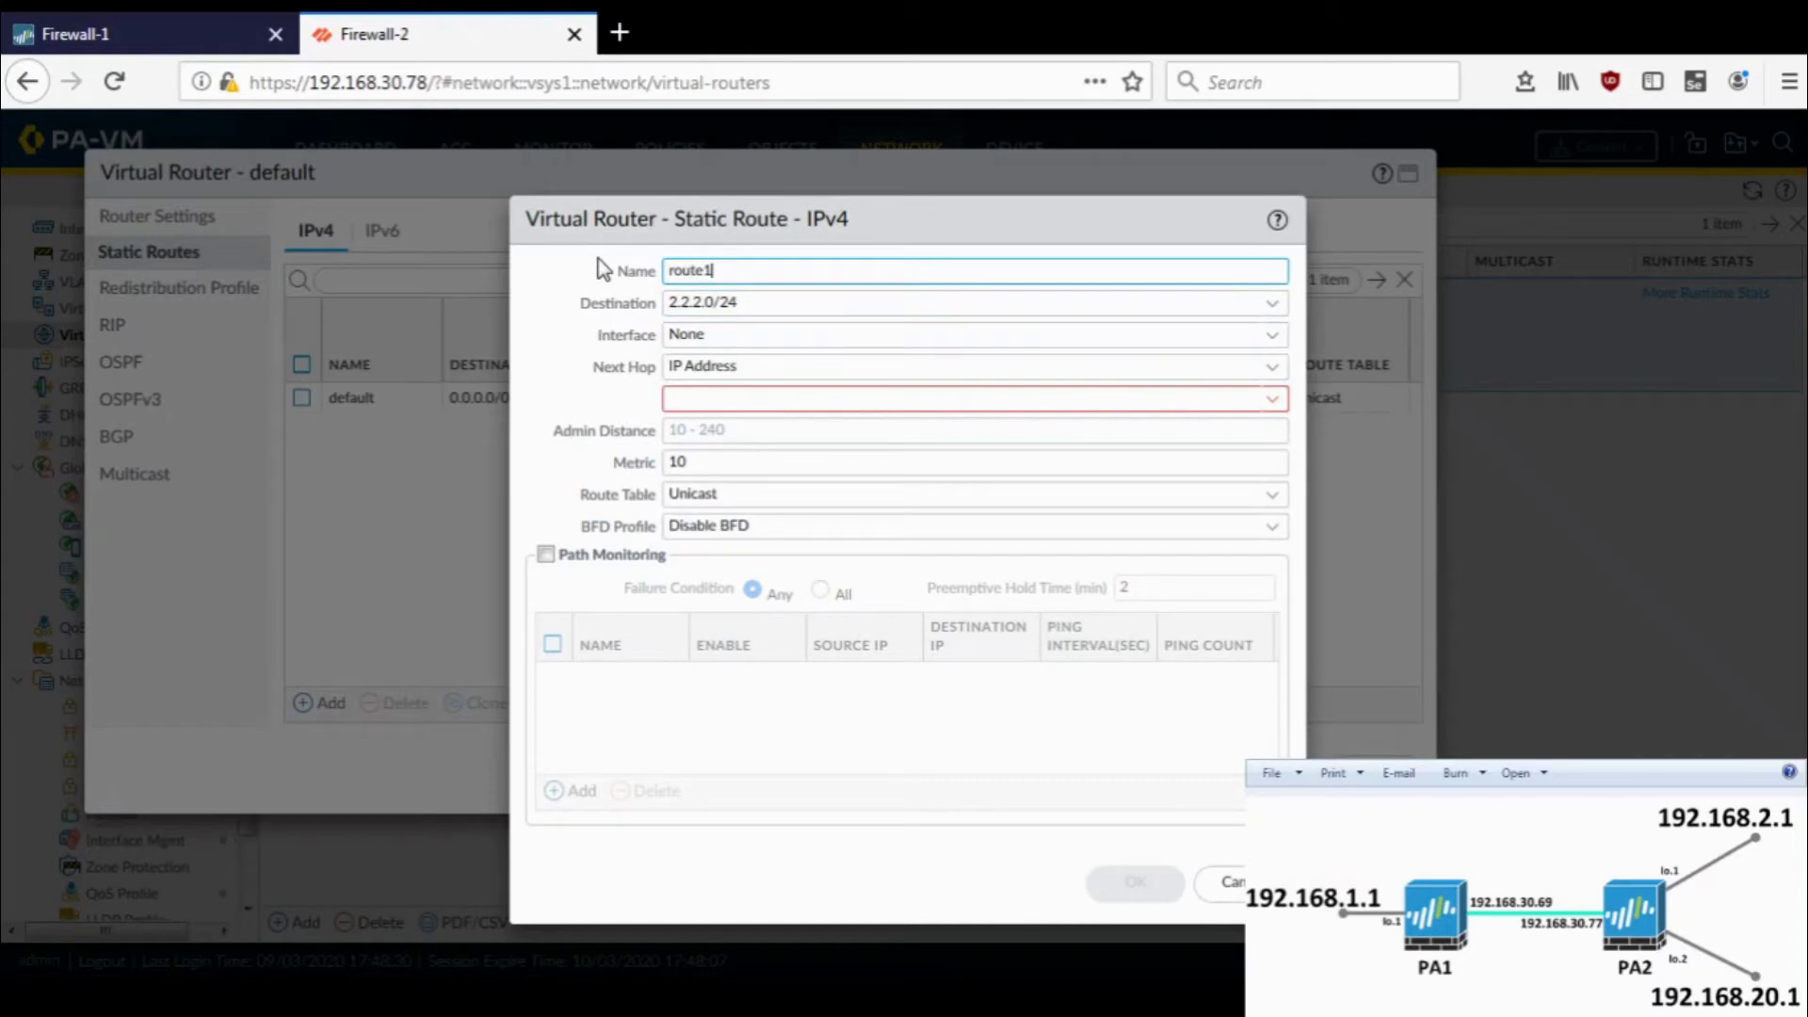
# - Send route1 out ethernet1/2 with next hop 9.9.9.99 and save it
pyautogui.click(1278, 340)
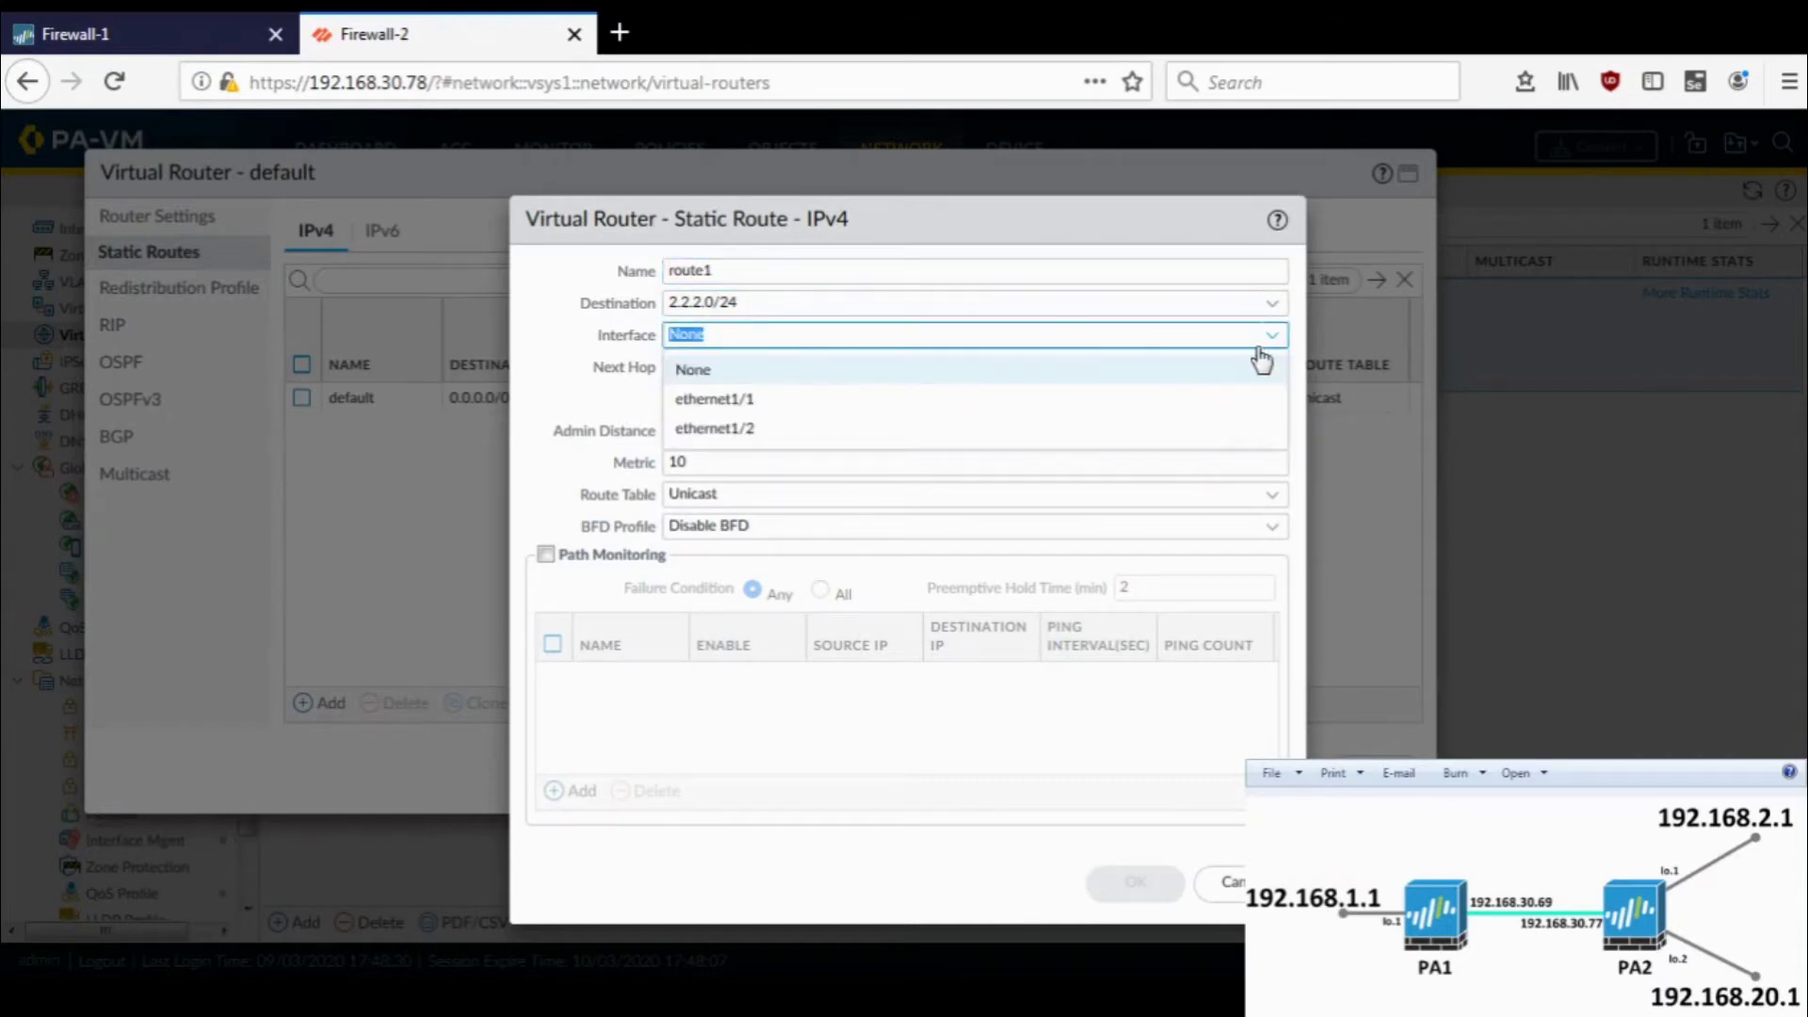
pyautogui.click(1139, 430)
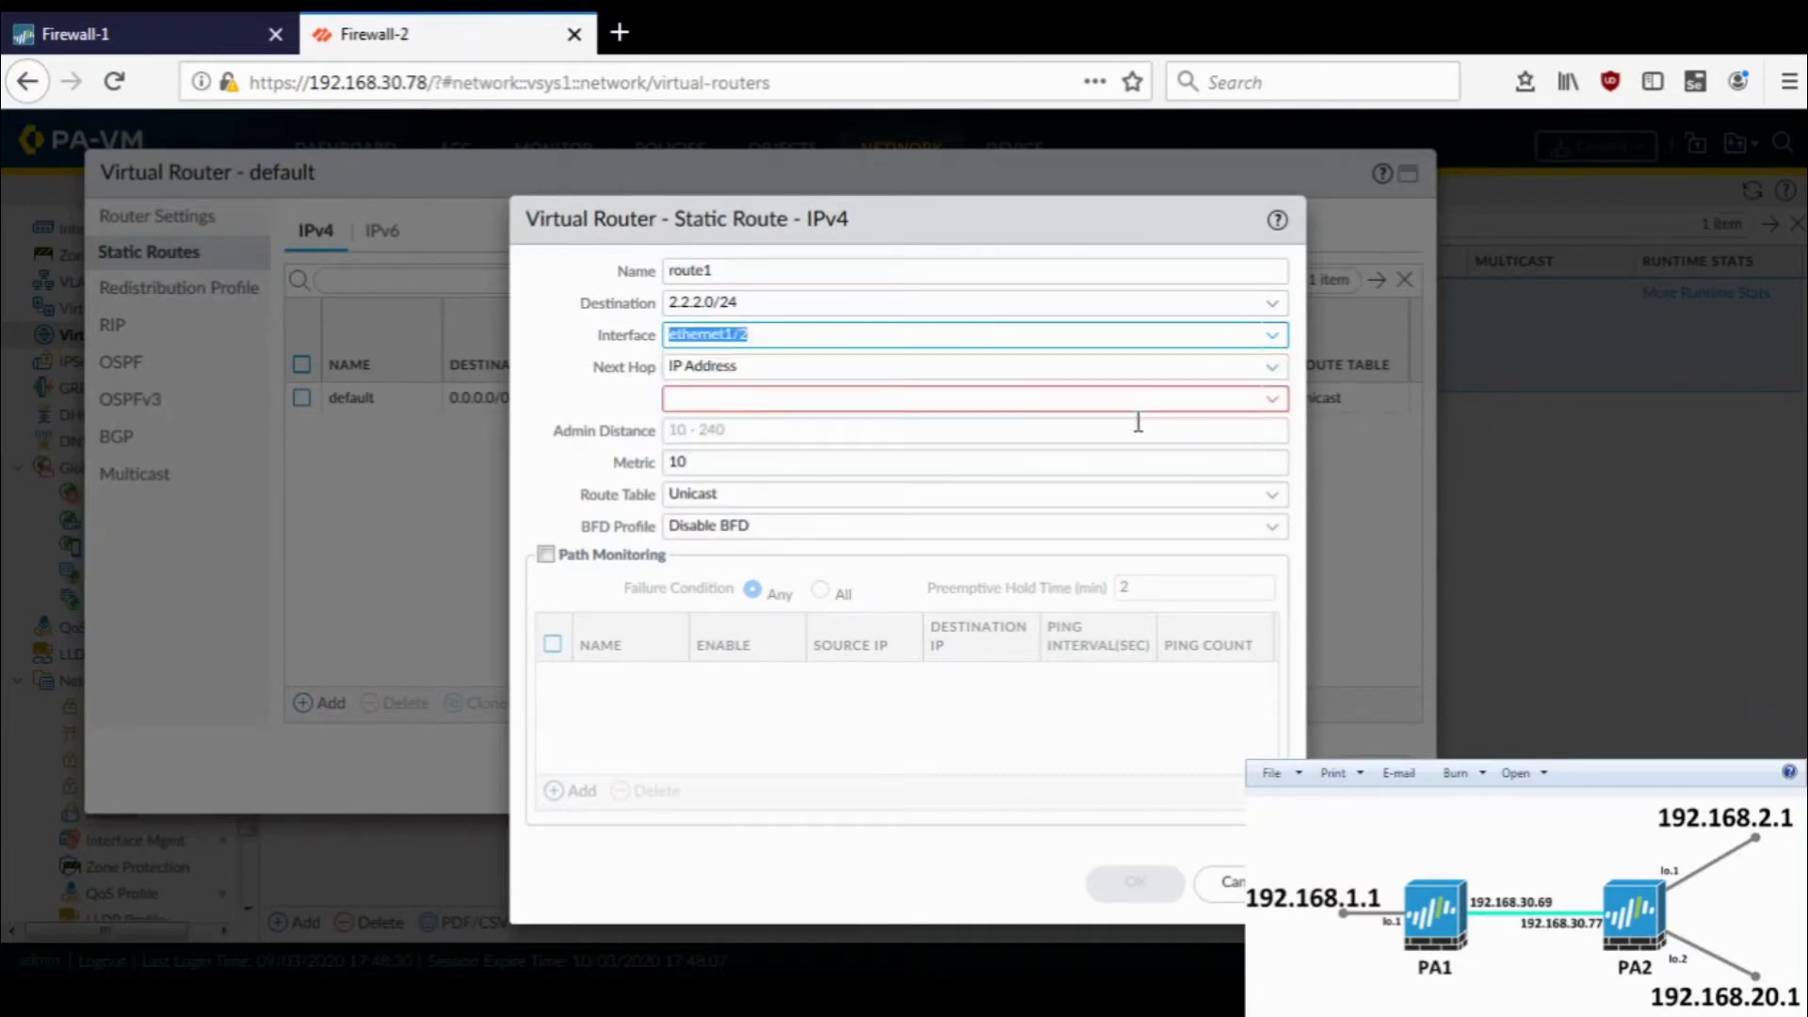
pyautogui.click(1273, 397)
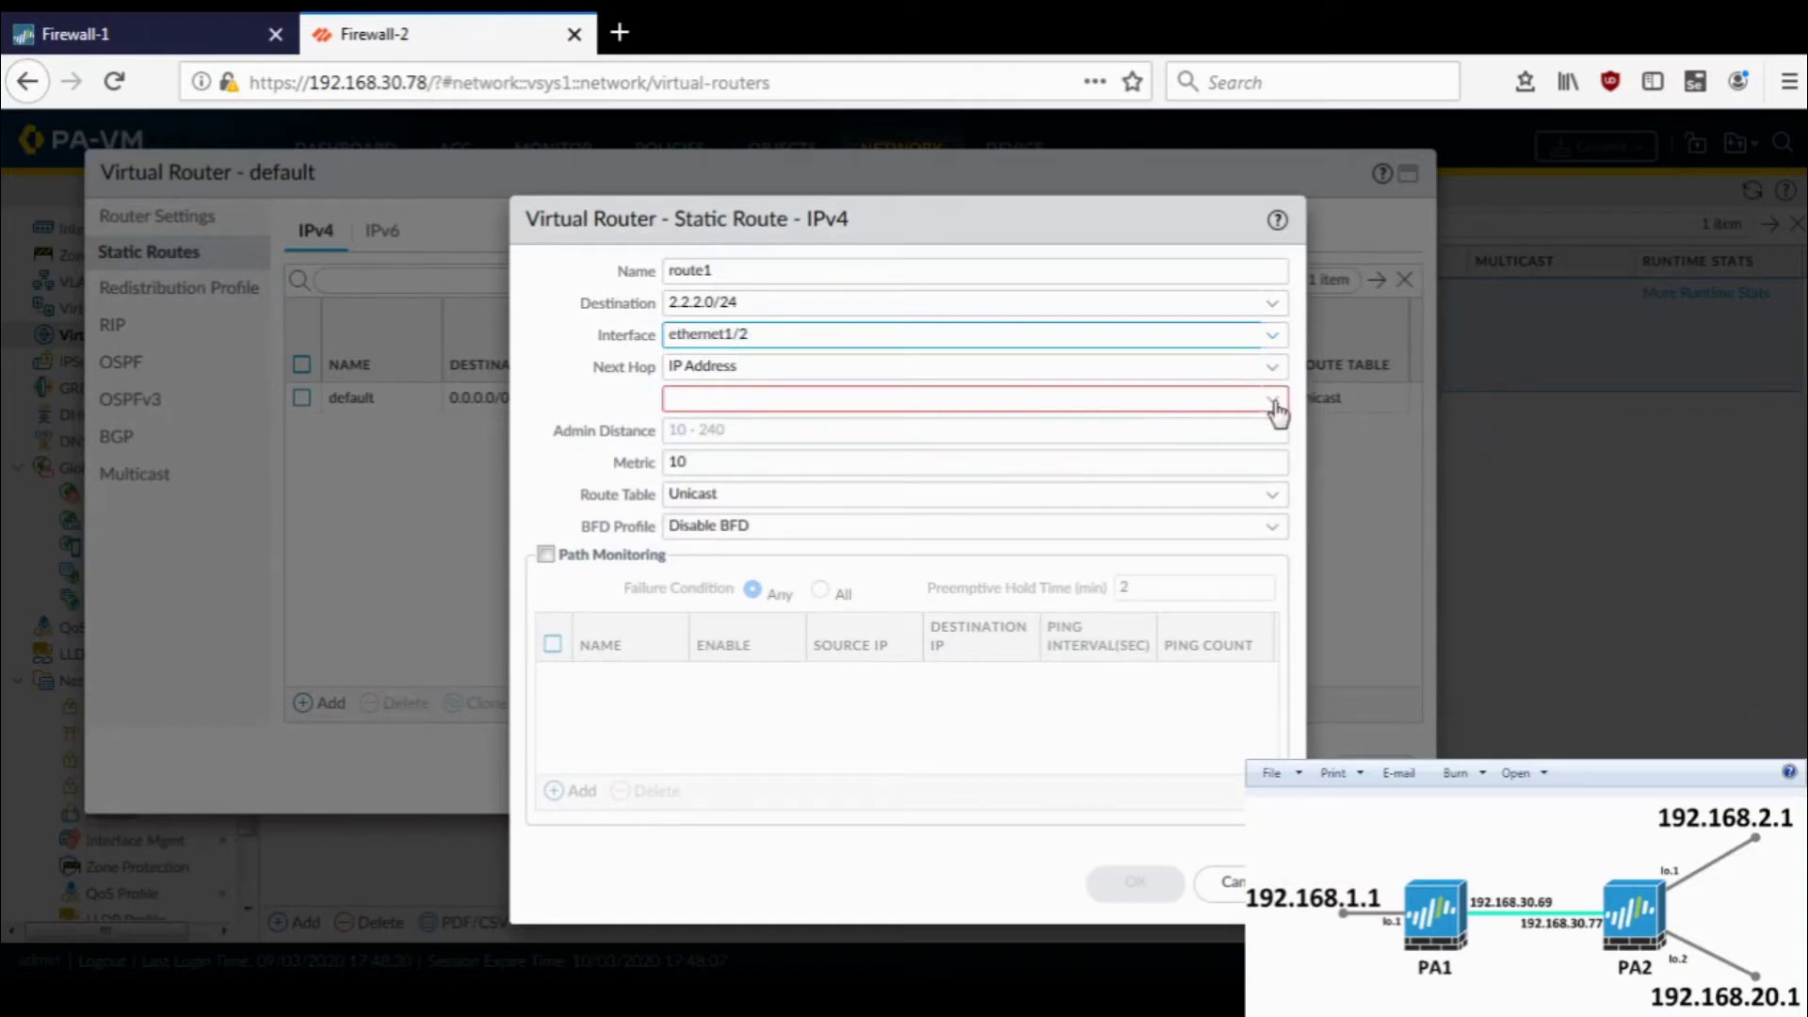
pyautogui.click(580, 386)
pyautogui.click(700, 393)
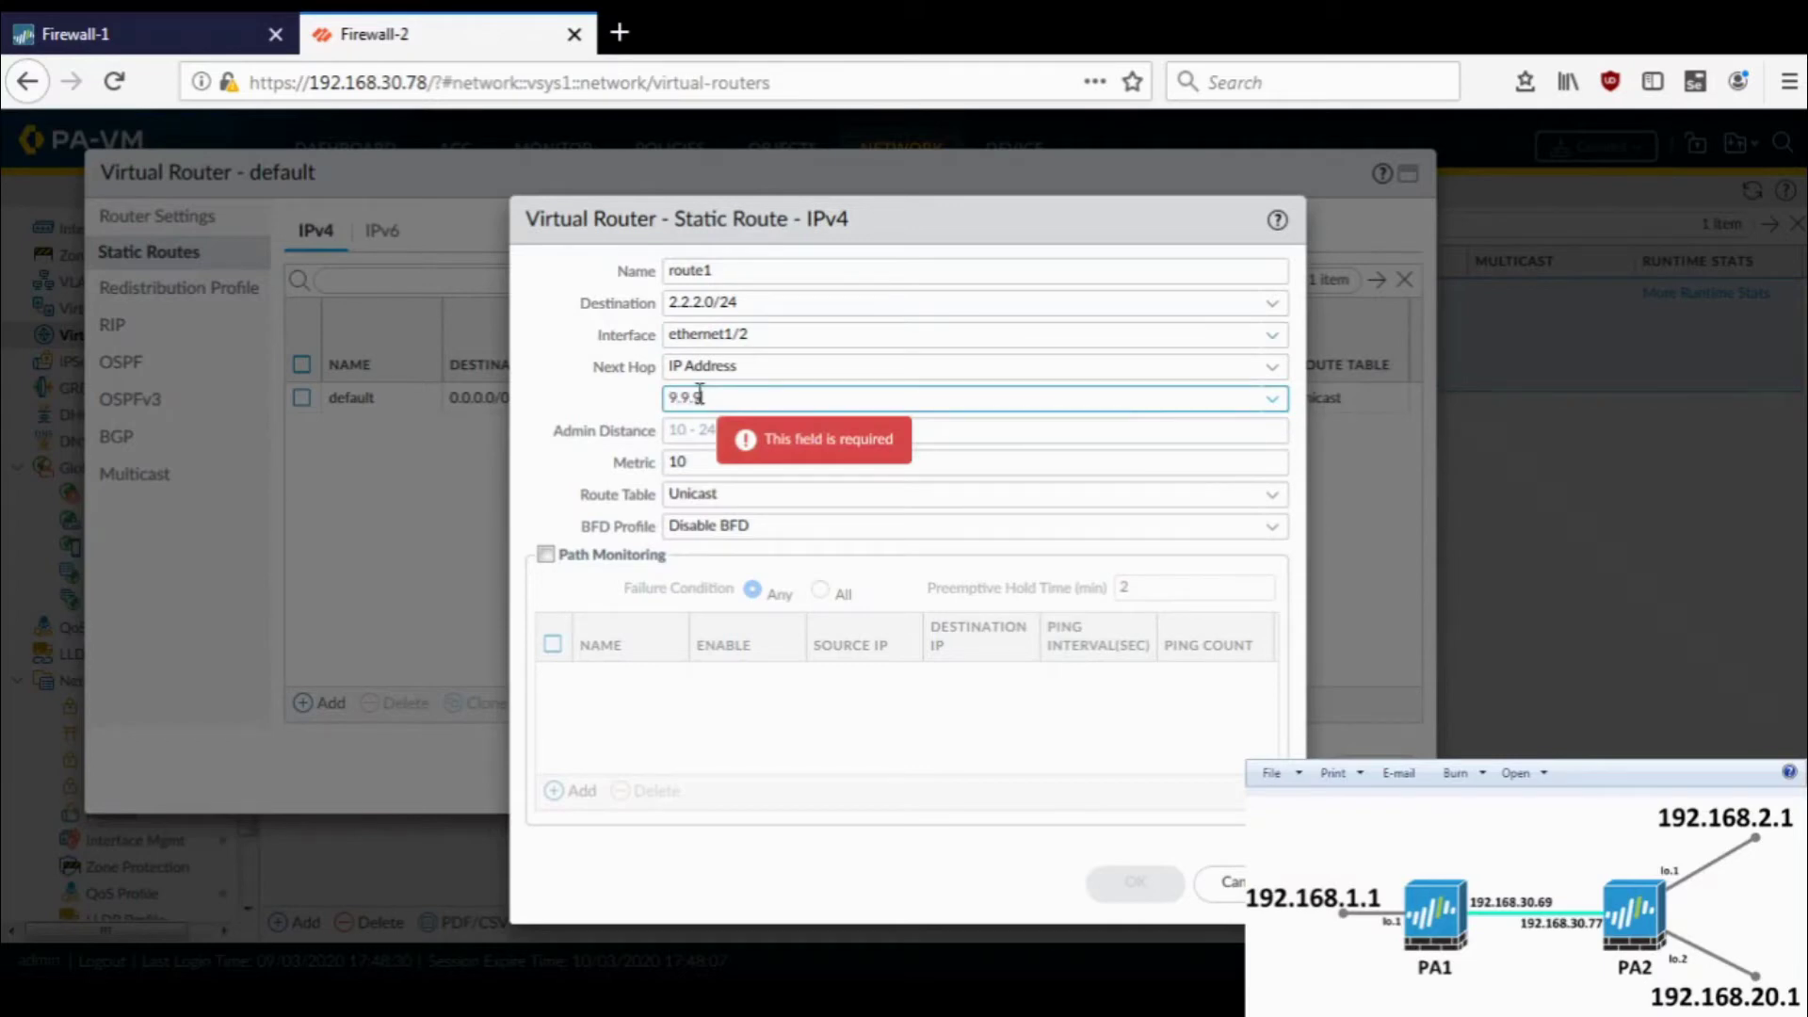
pyautogui.write('9.9.9.99')
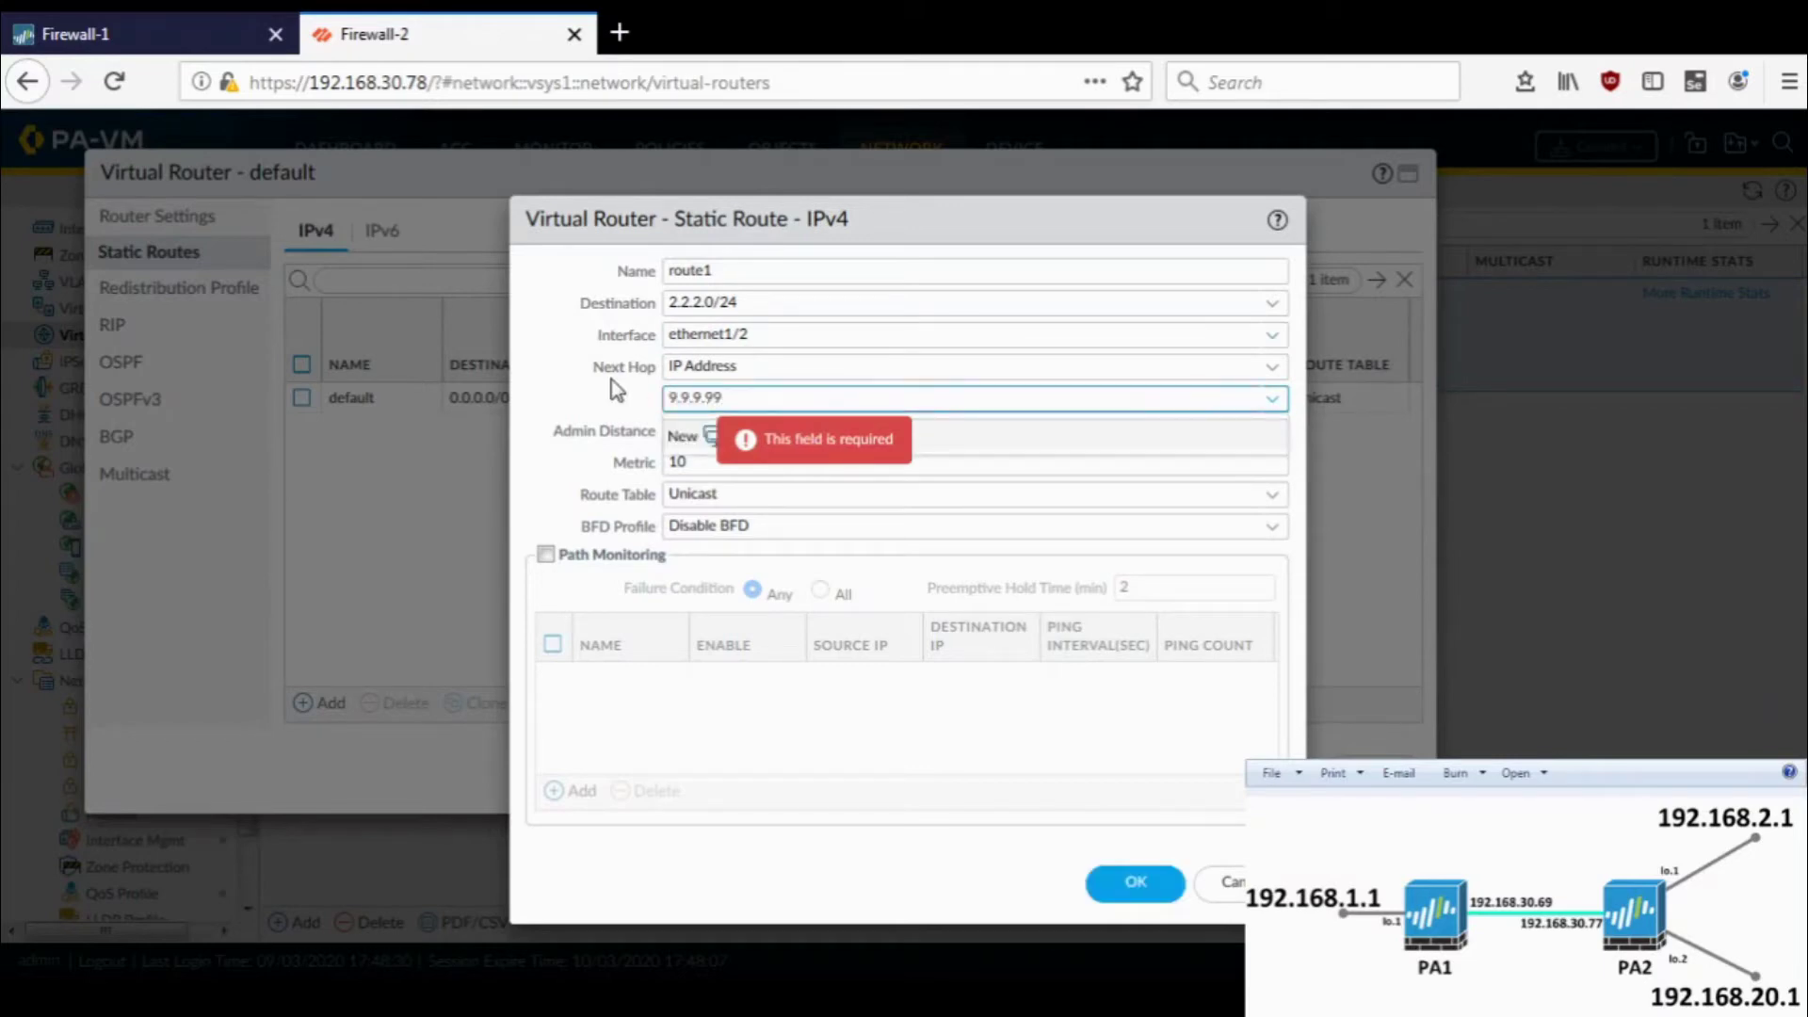
pyautogui.click(617, 388)
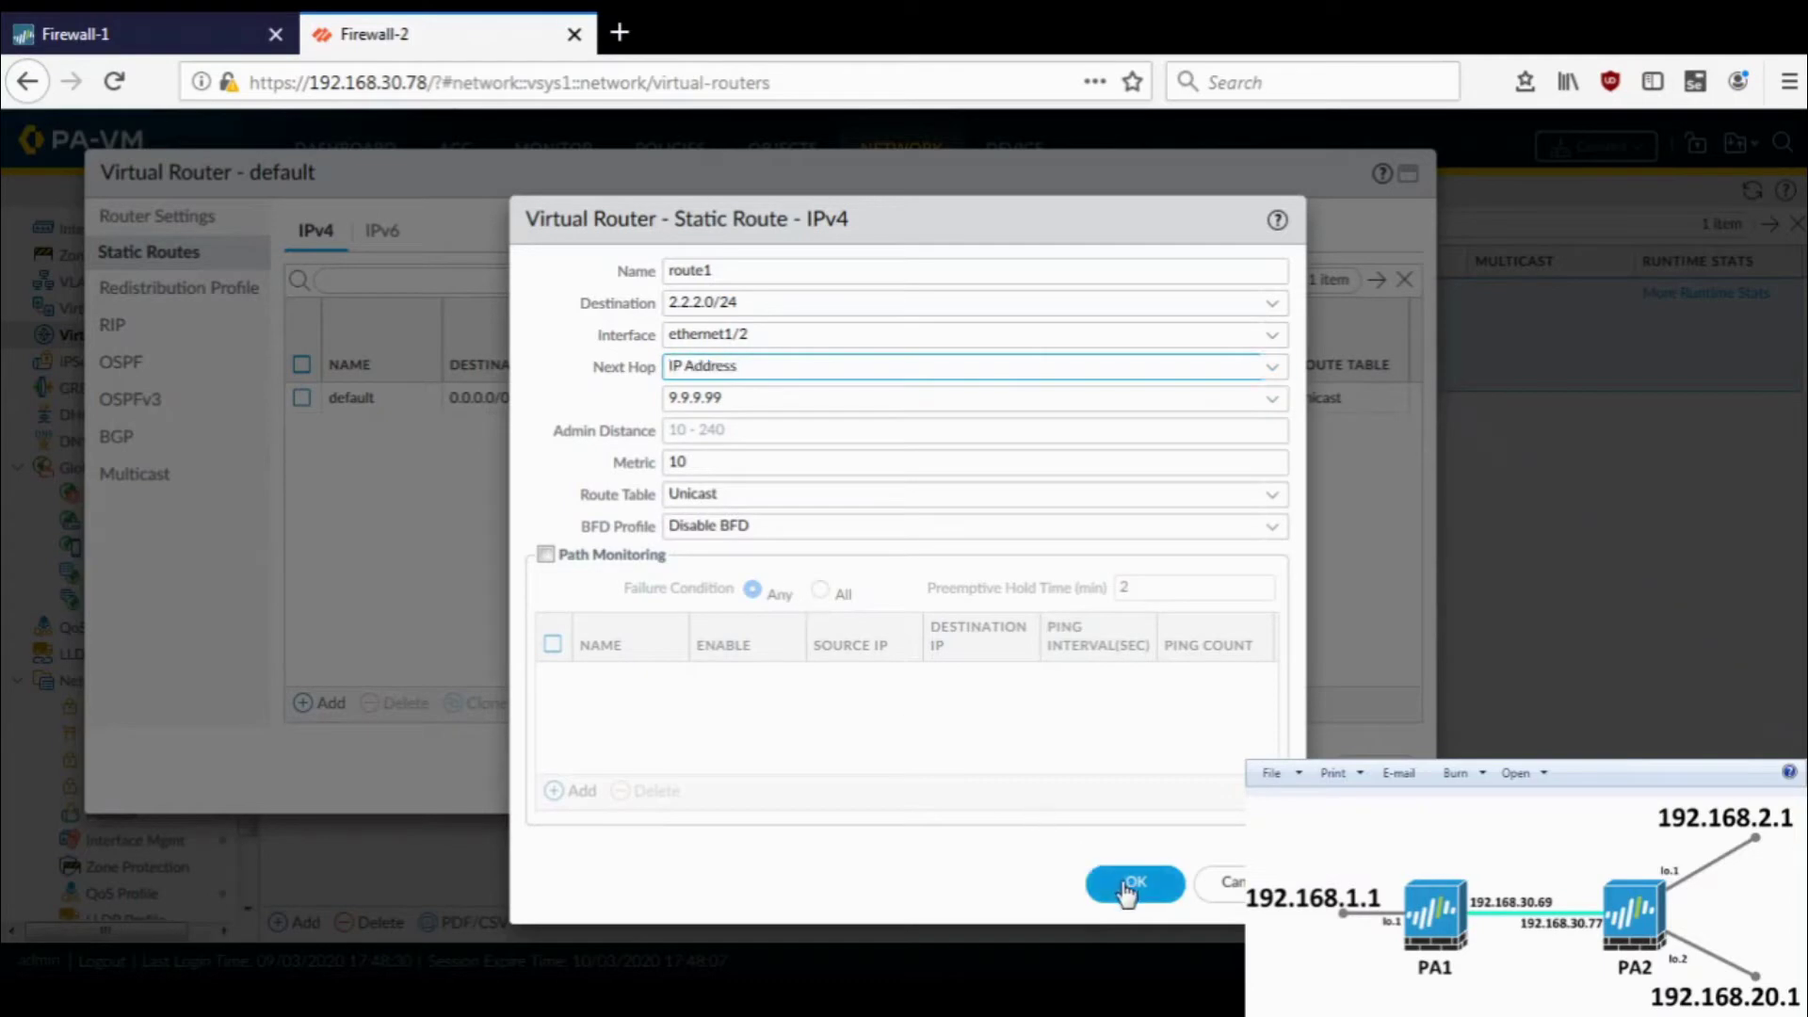
pyautogui.click(1121, 880)
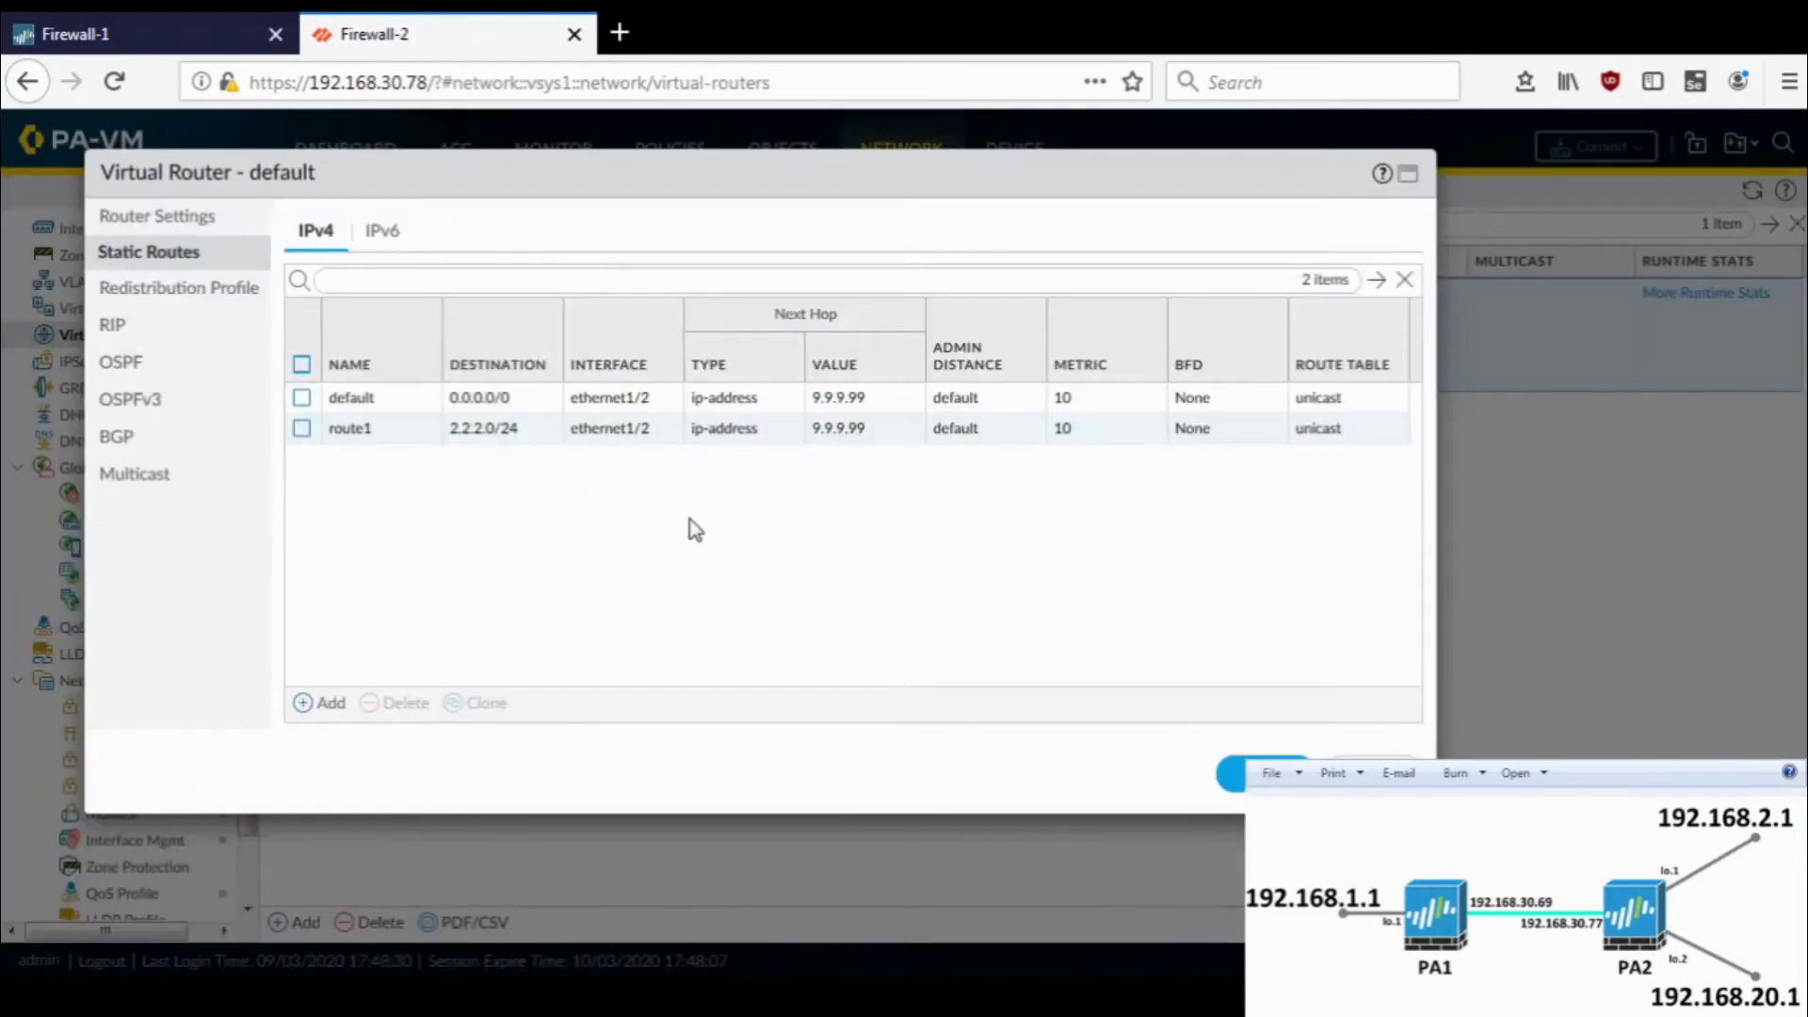
# - Add static route route2 to 2.2.20.0/24 via ethernet1/2, next hop 9.9.9.99
pyautogui.click(307, 708)
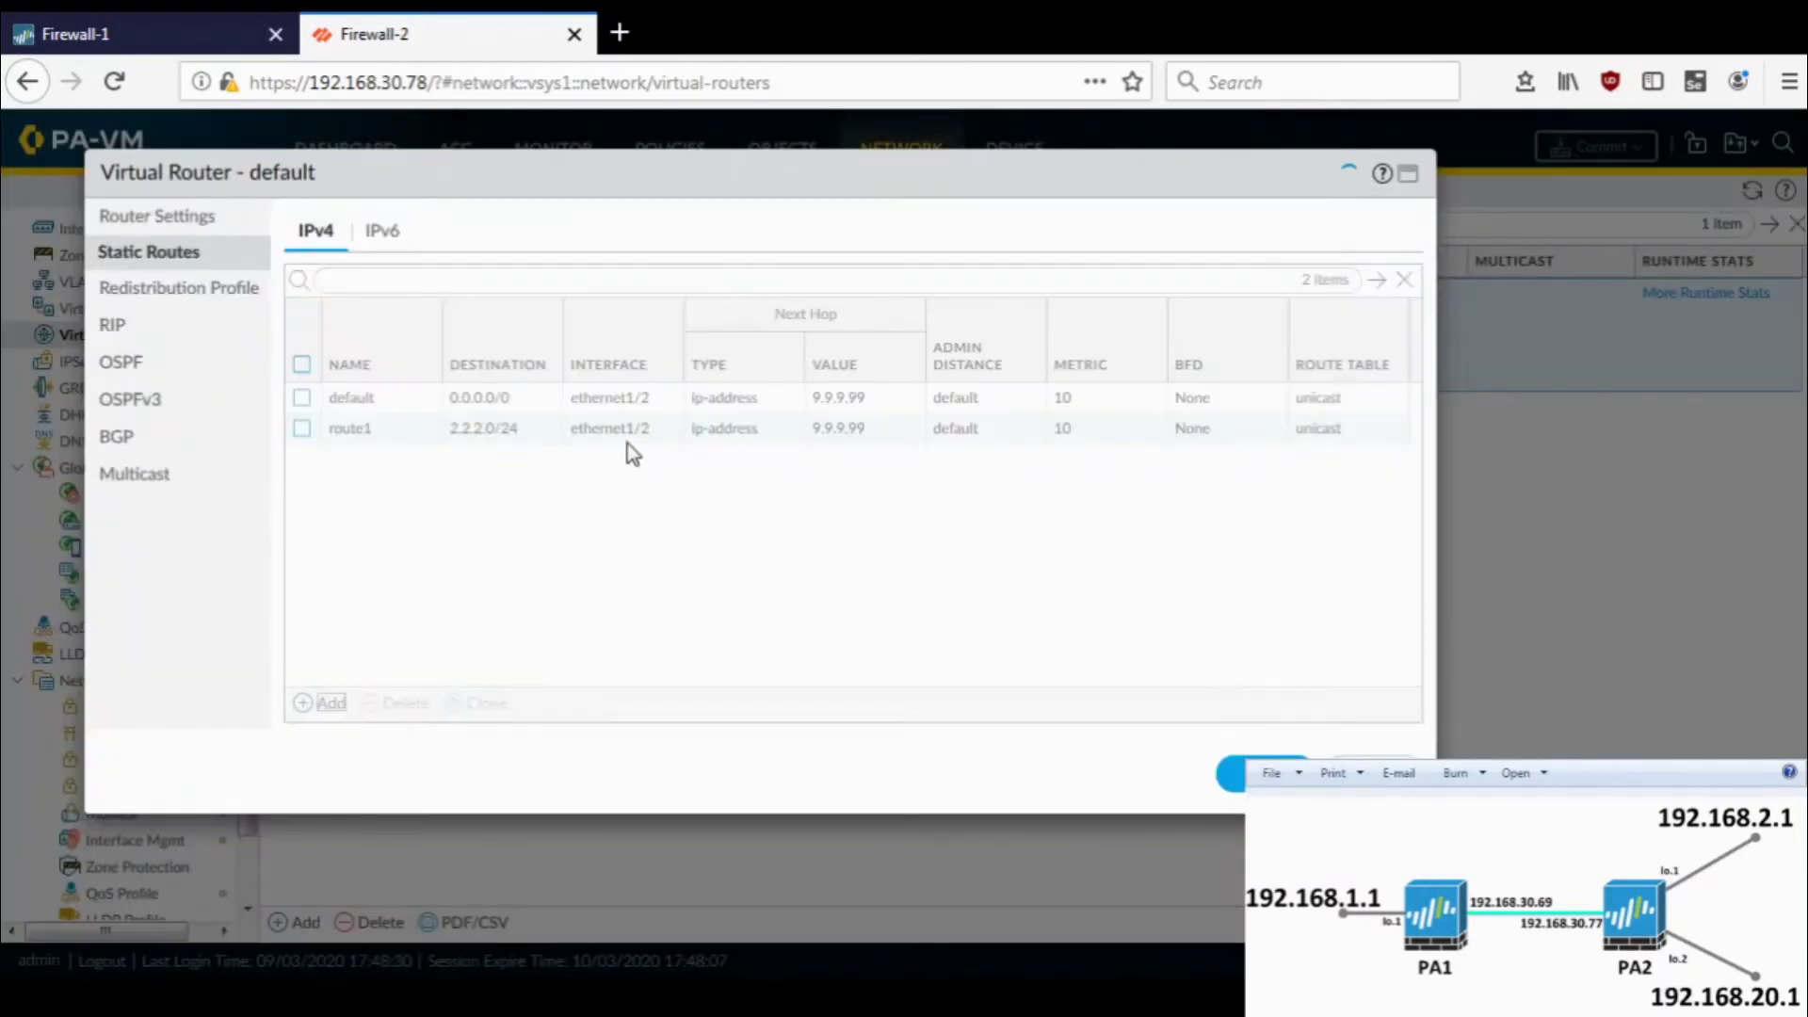
pyautogui.write('route2')
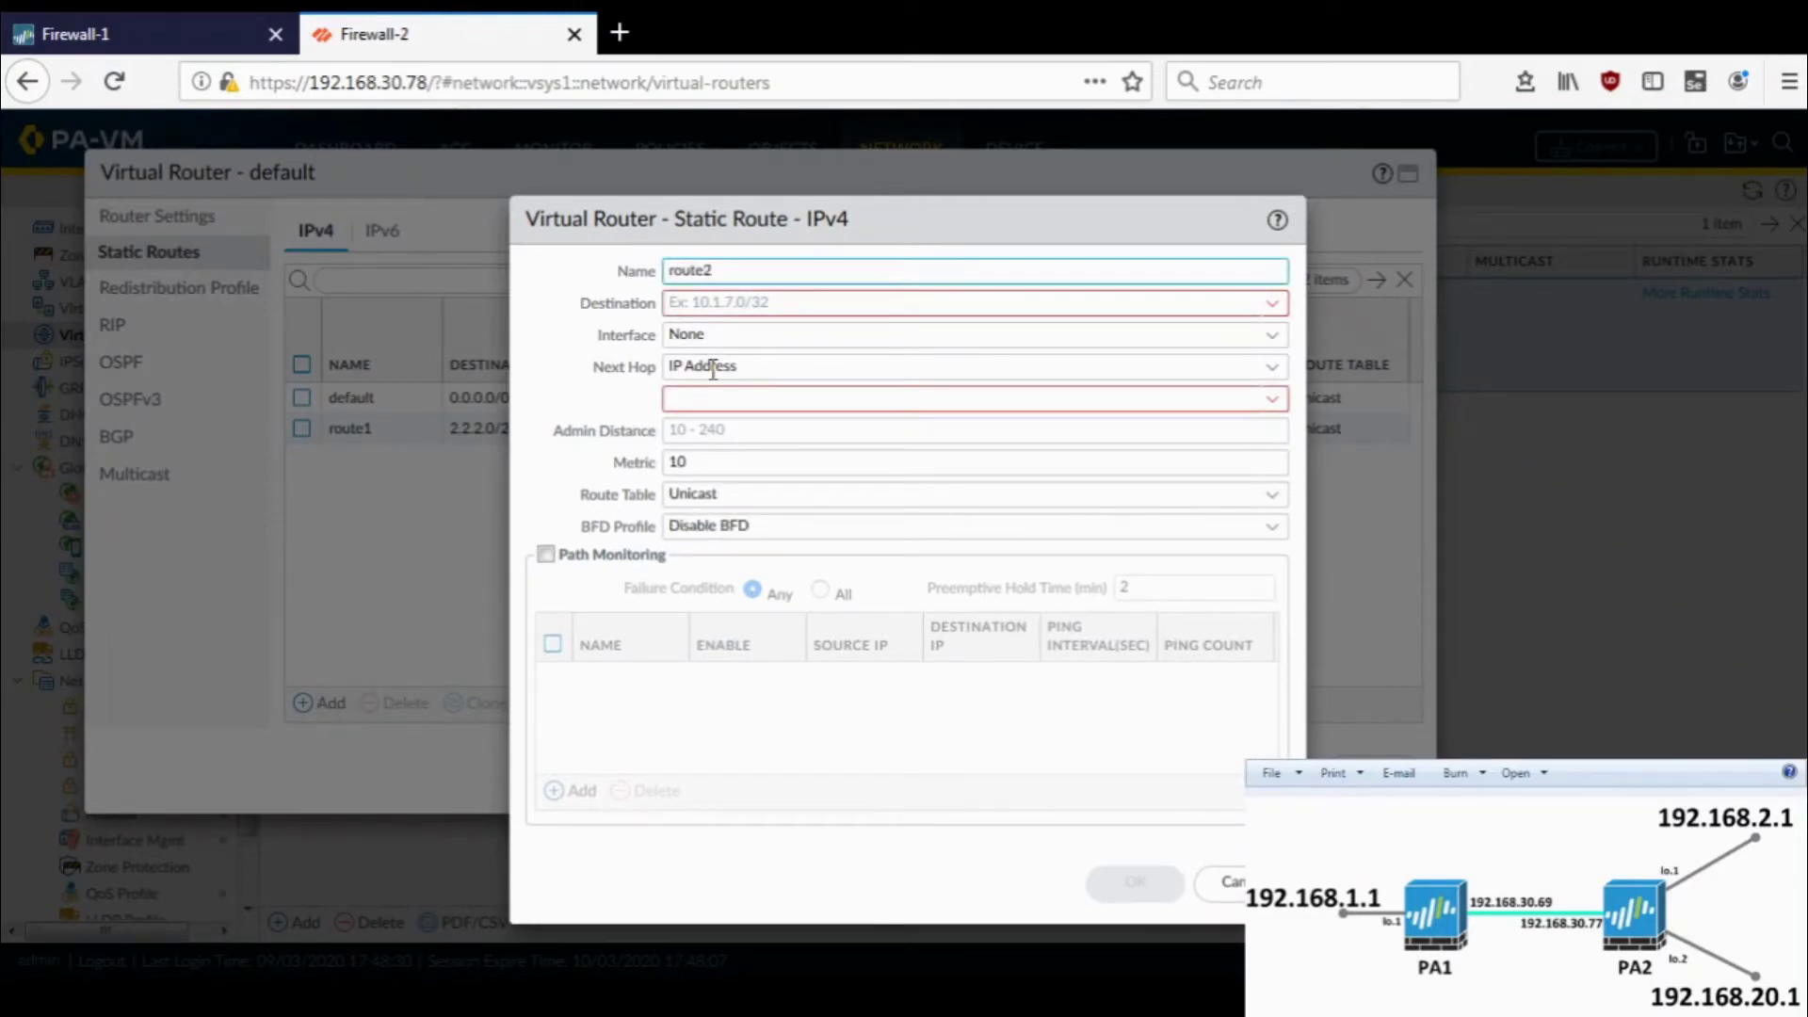
pyautogui.press('Tab')
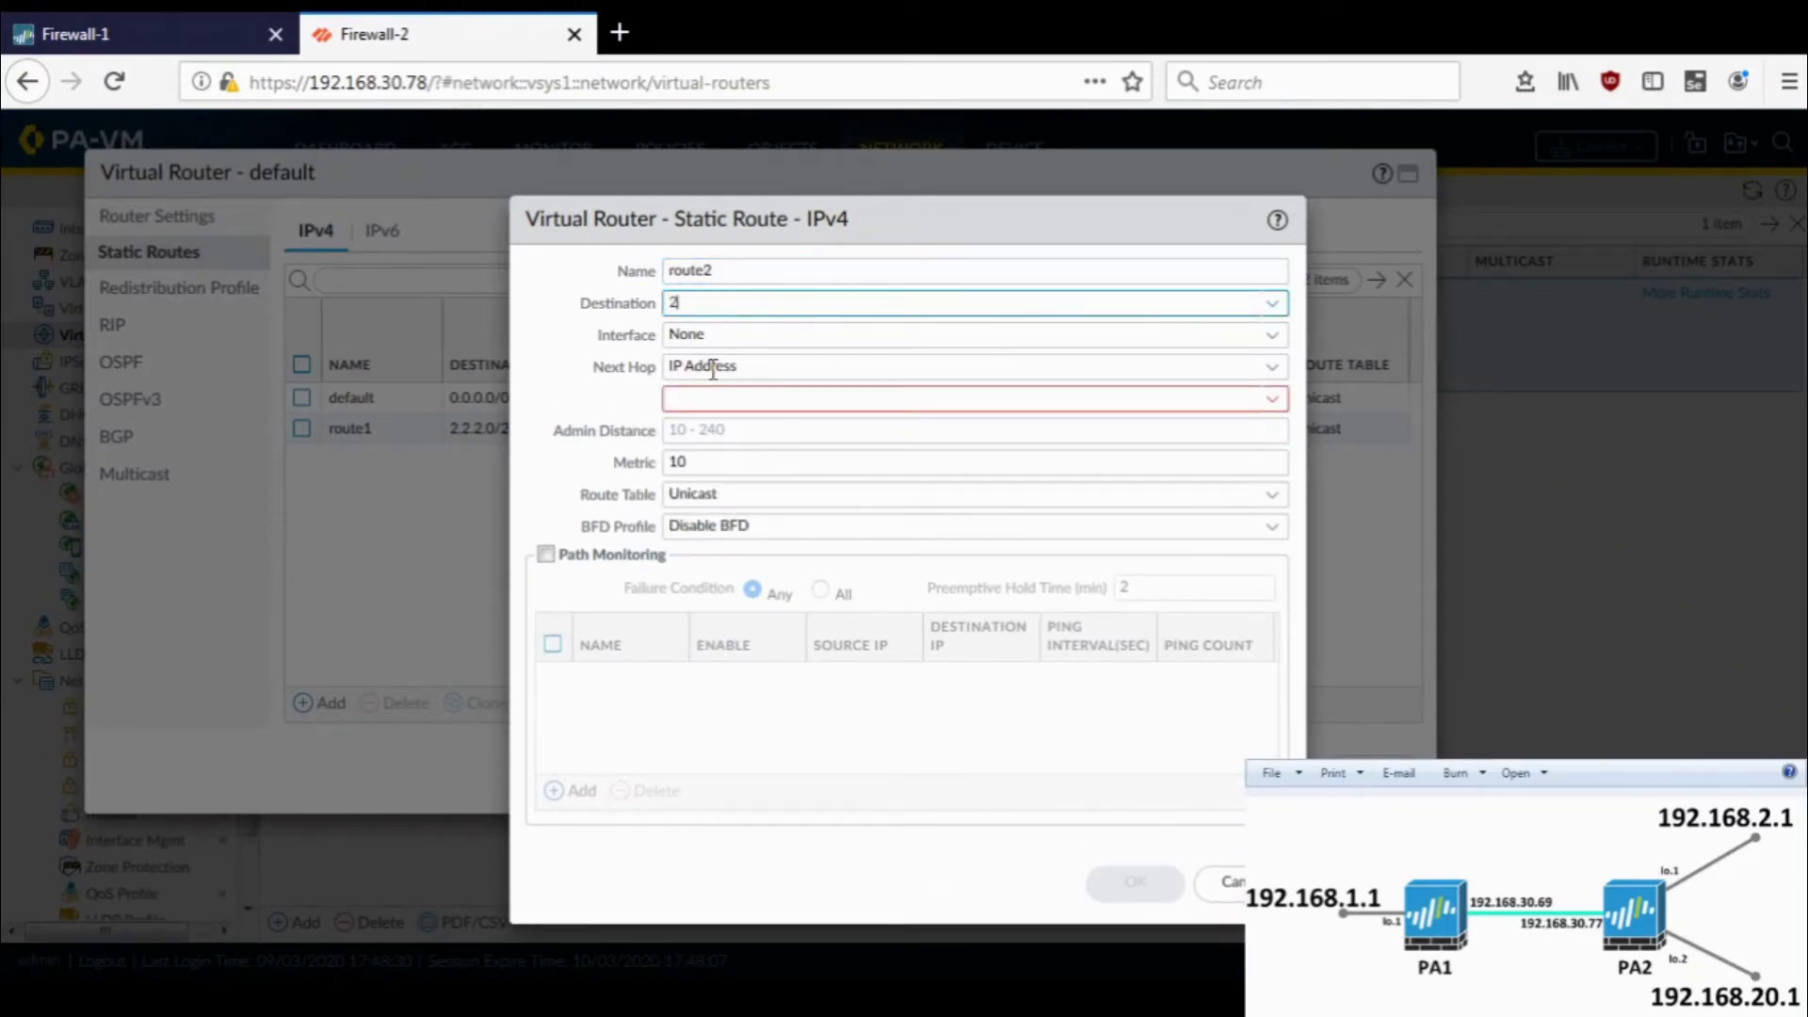
pyautogui.write('2.2.20.0/24')
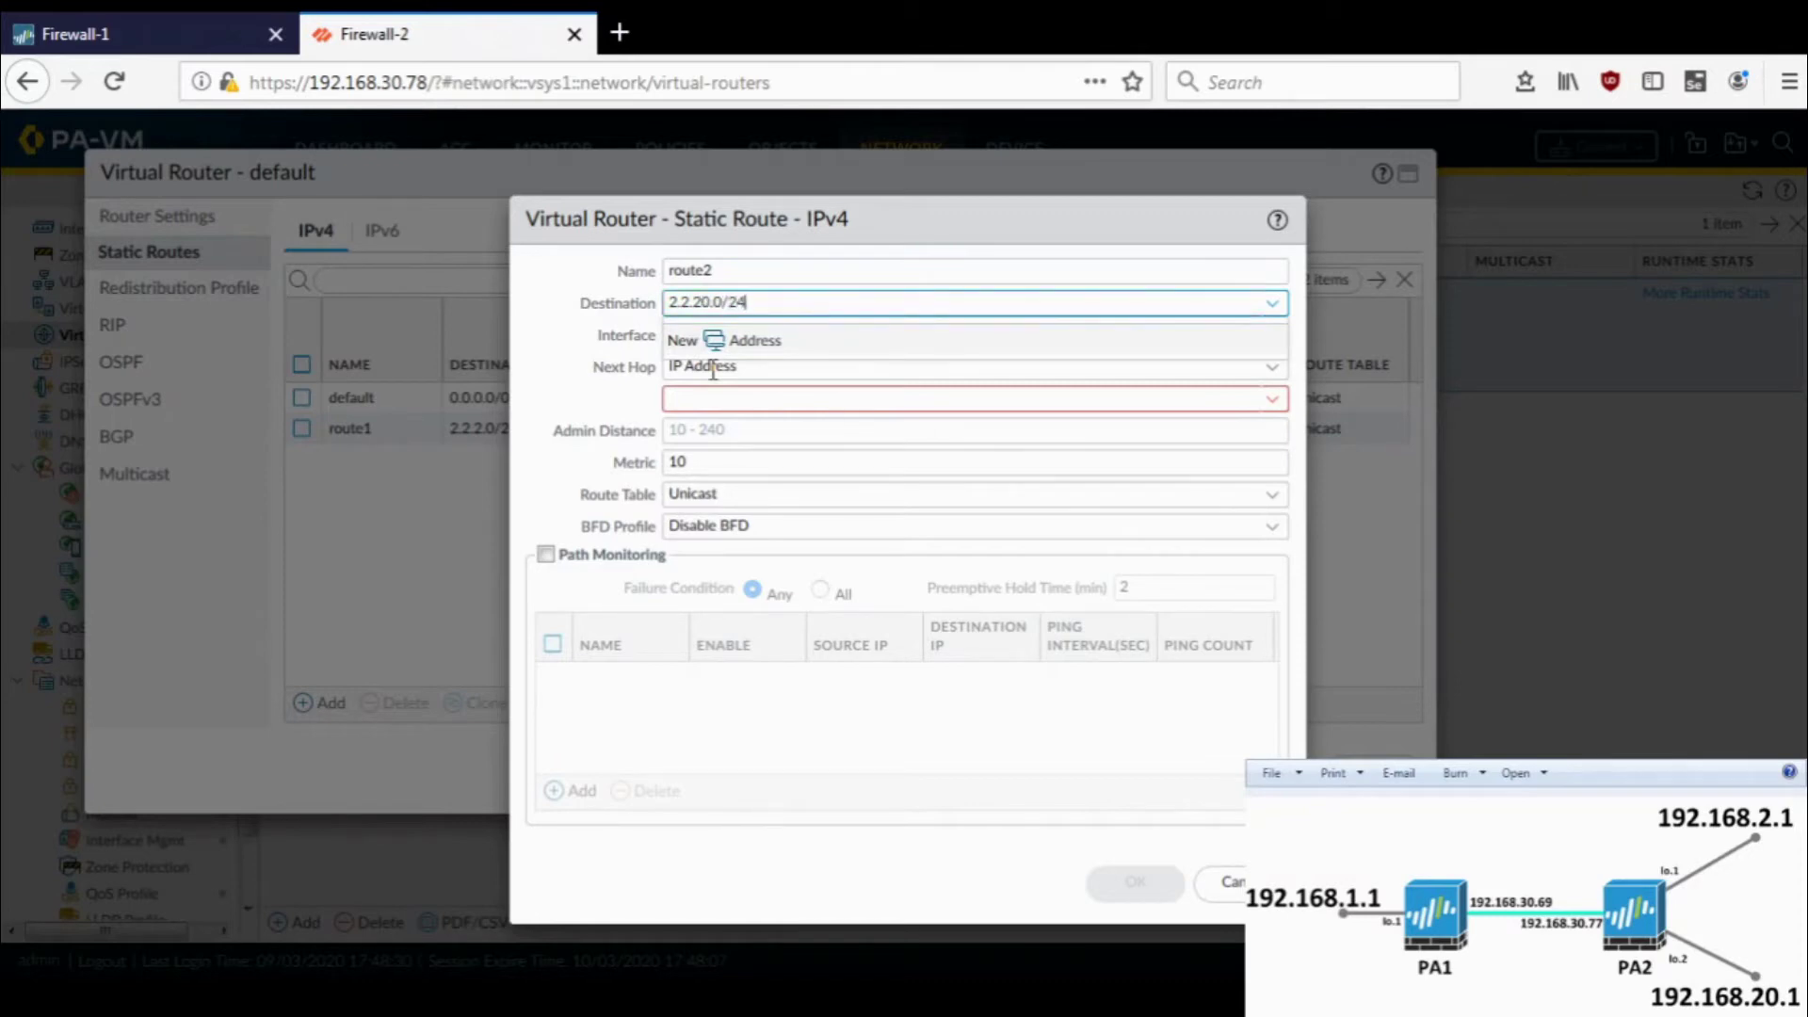
pyautogui.click(1272, 335)
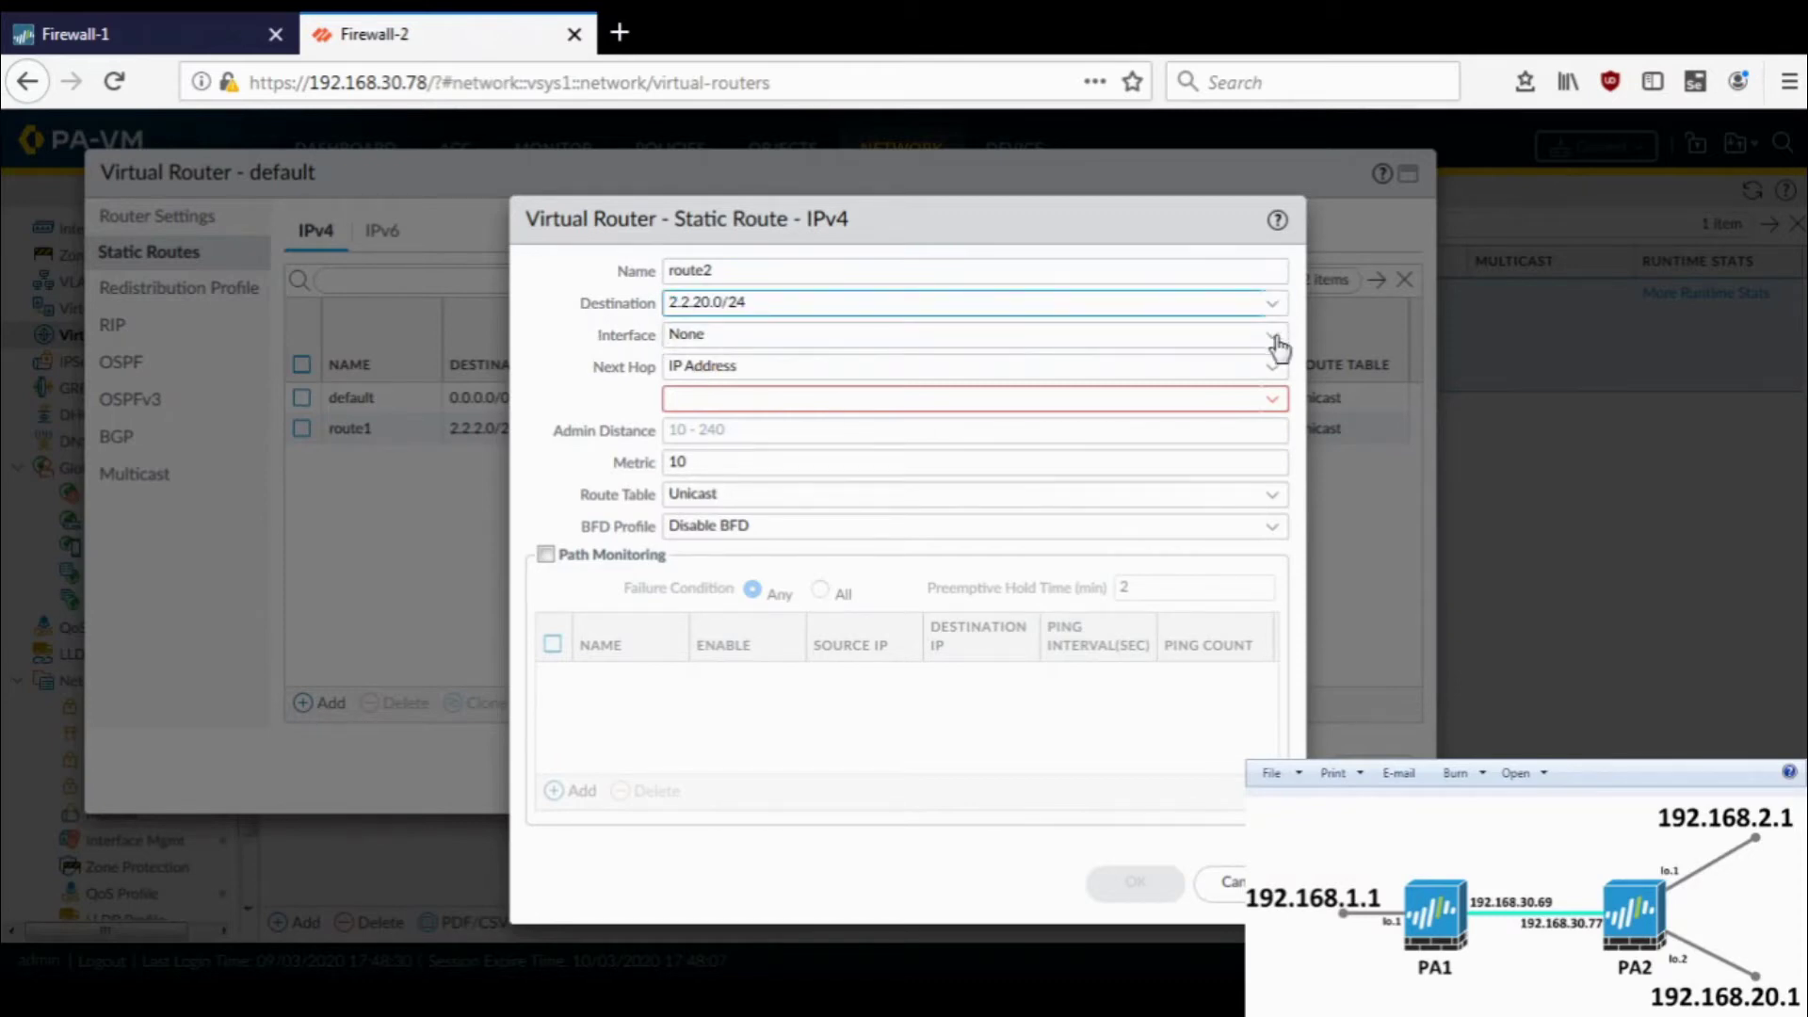
pyautogui.click(744, 427)
pyautogui.click(786, 395)
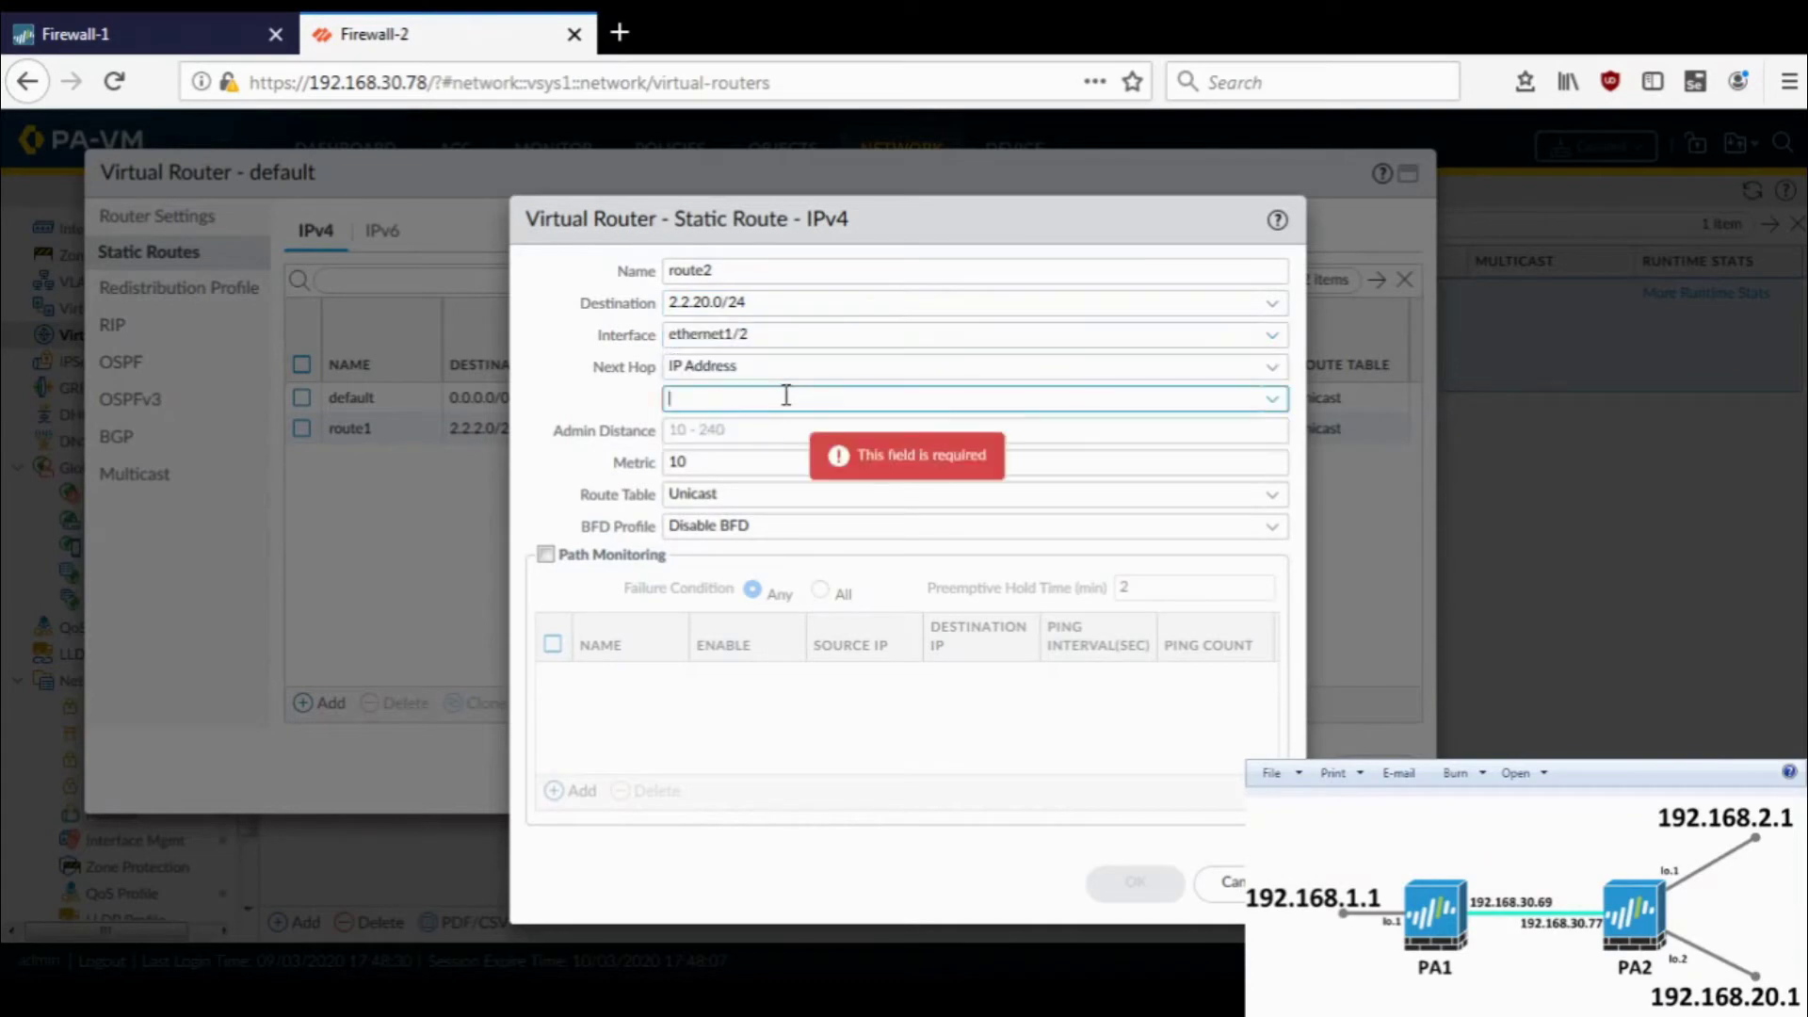
pyautogui.write('9.9.9.99')
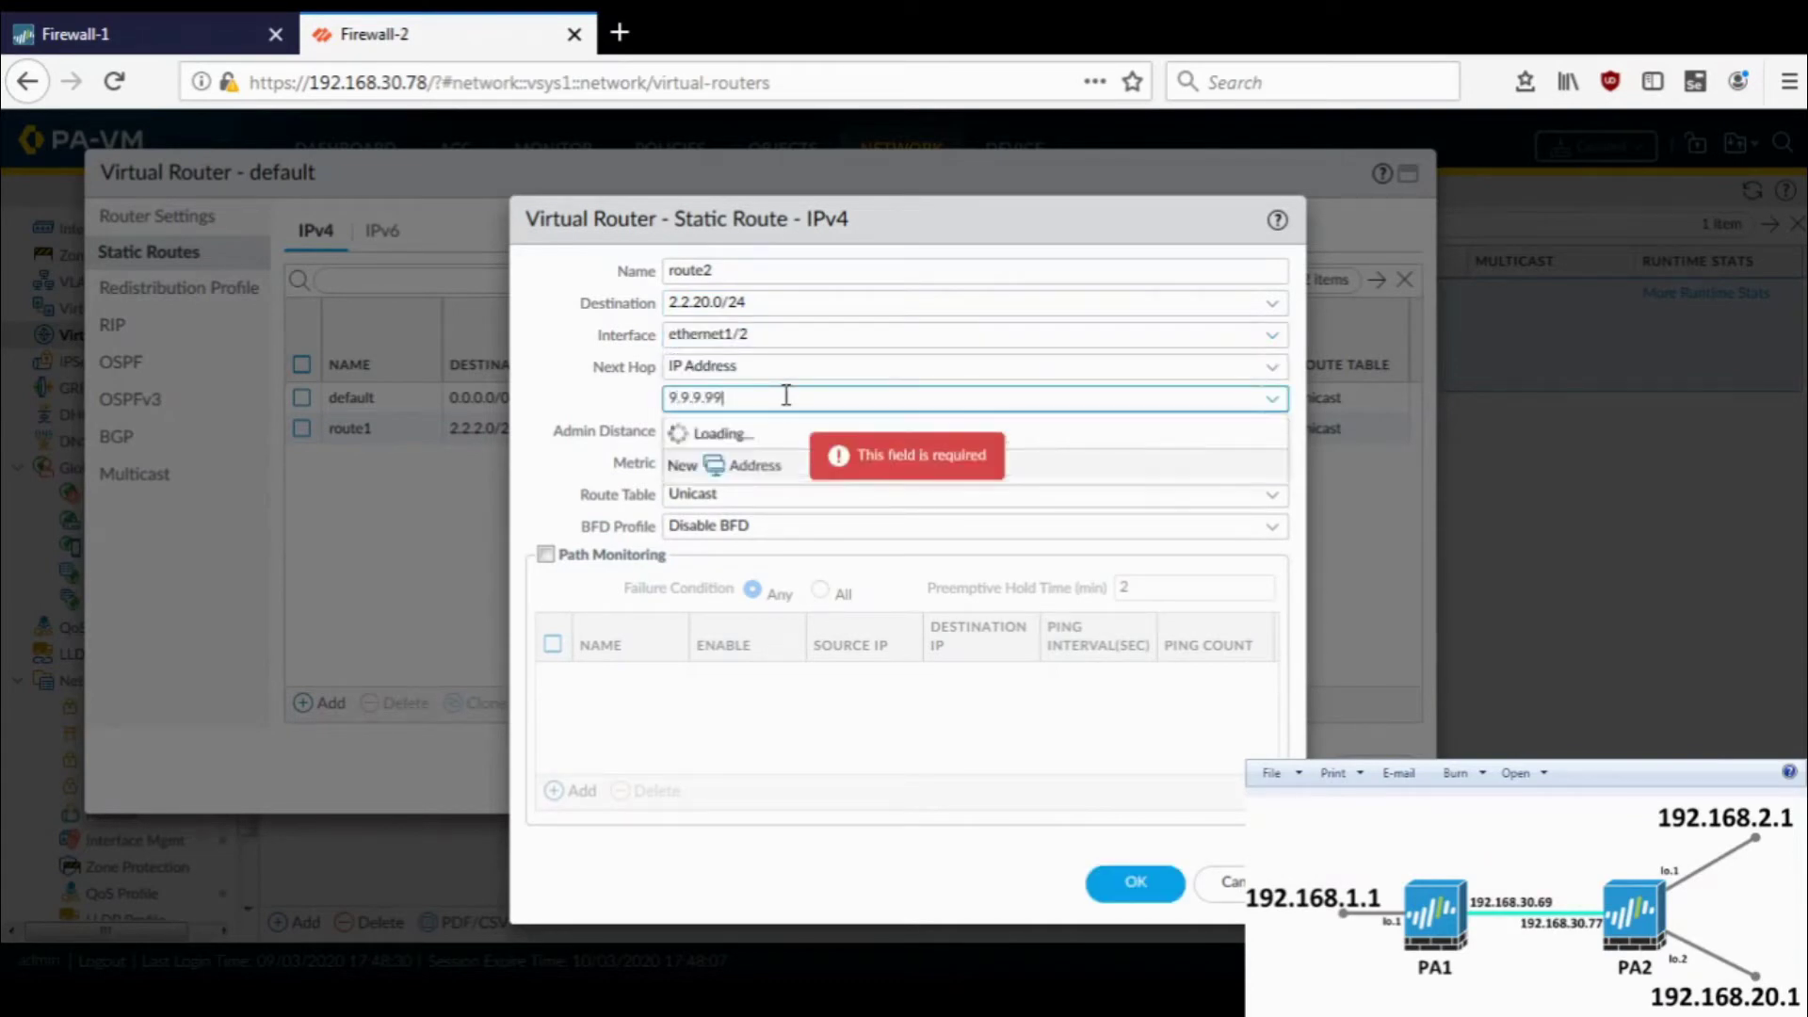
pyautogui.click(1137, 885)
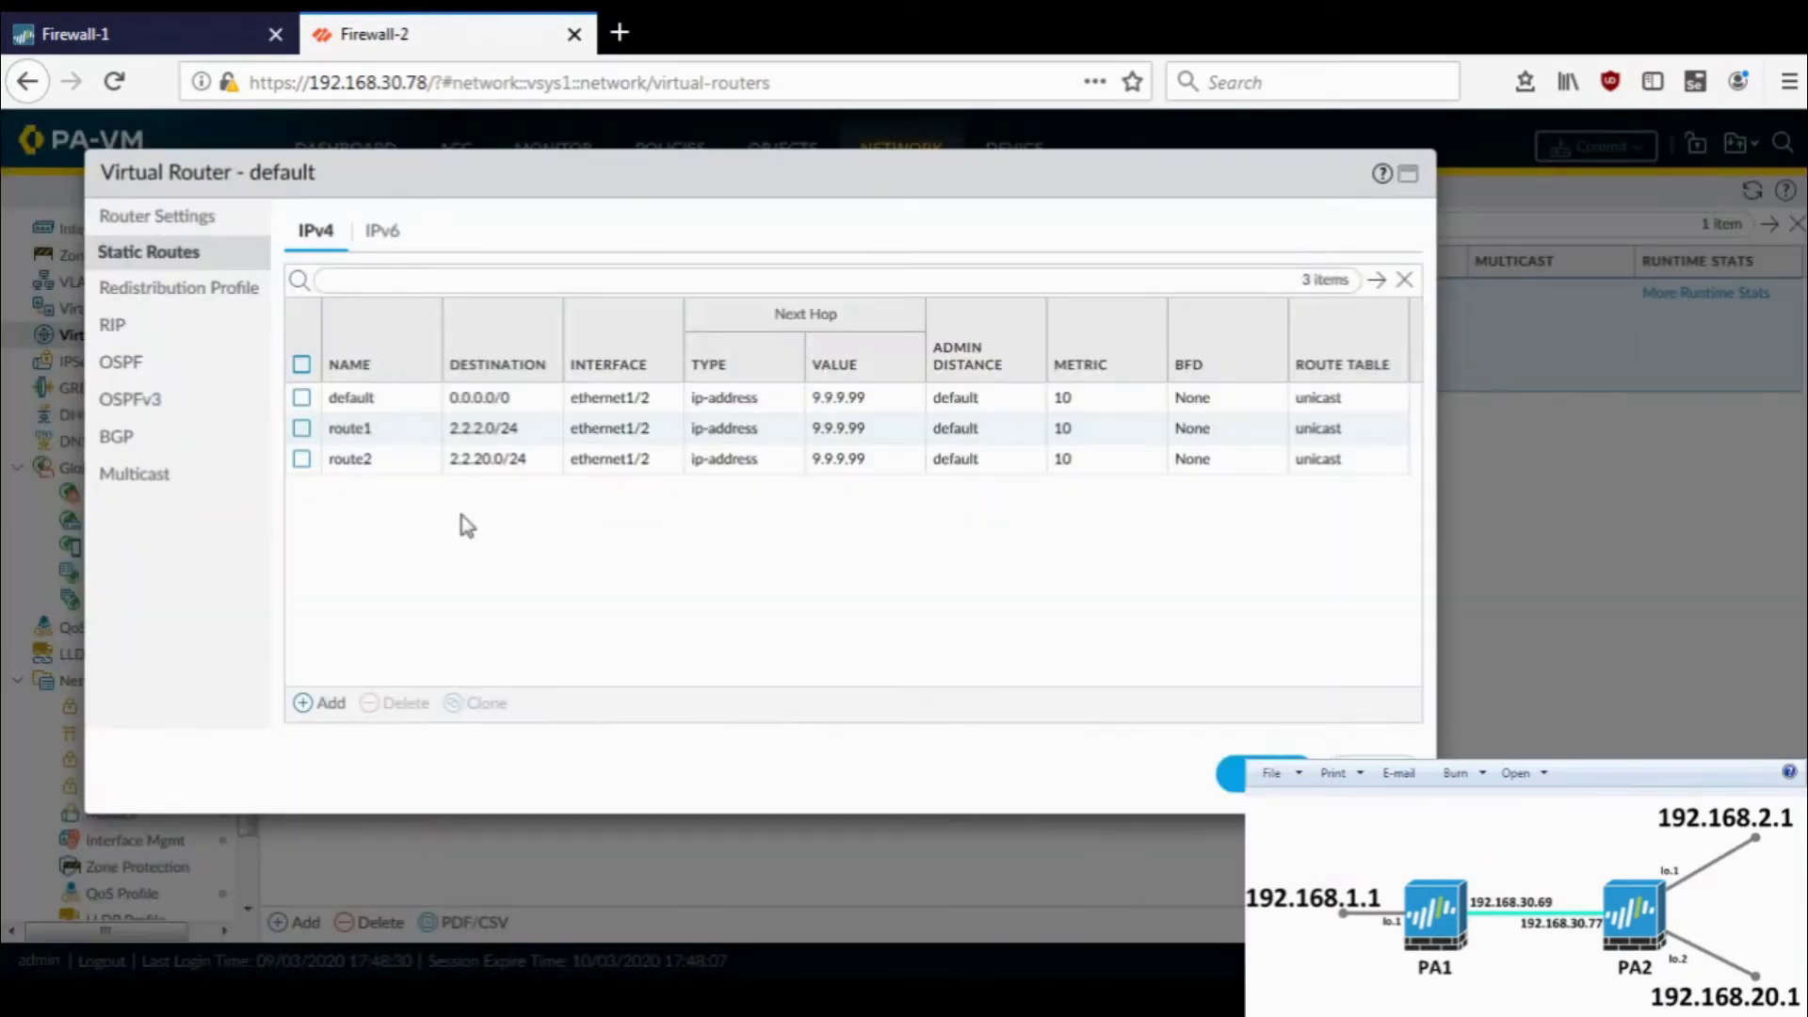
# - Create redistribution profile profile1, priority 1, source type static, action Redist
pyautogui.click(191, 299)
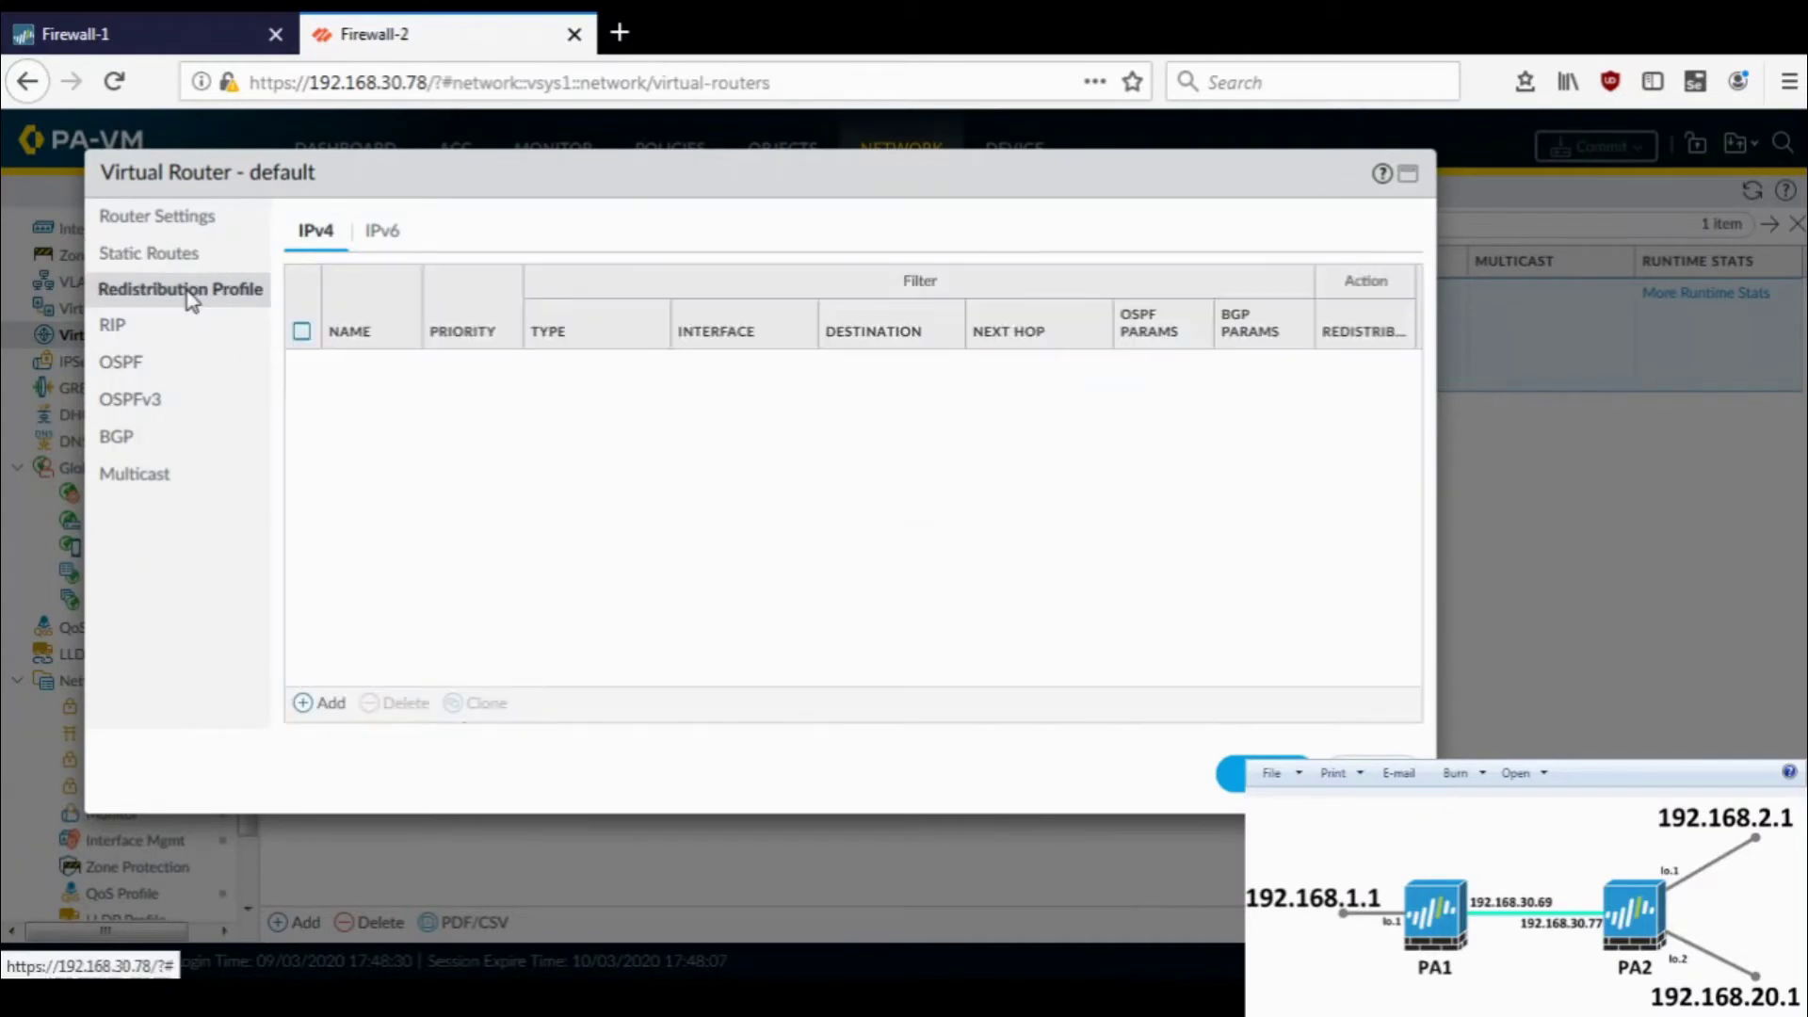
pyautogui.click(318, 707)
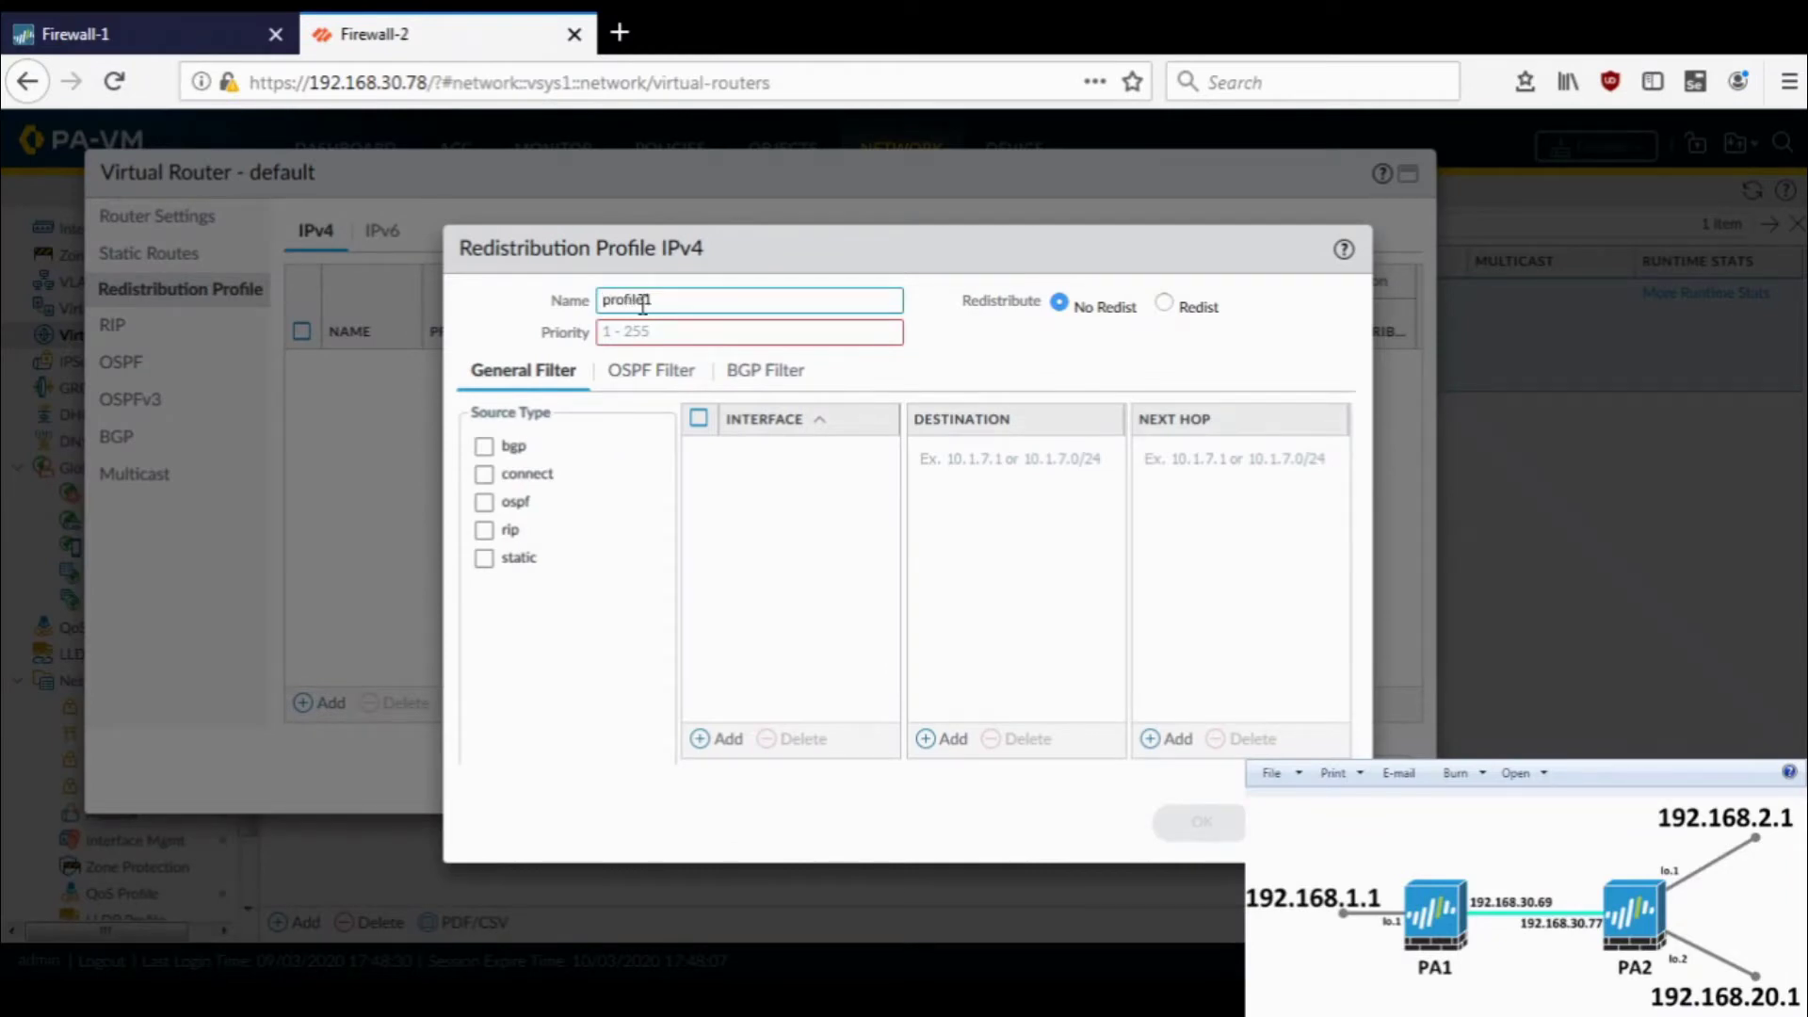
pyautogui.click(641, 331)
pyautogui.write('1')
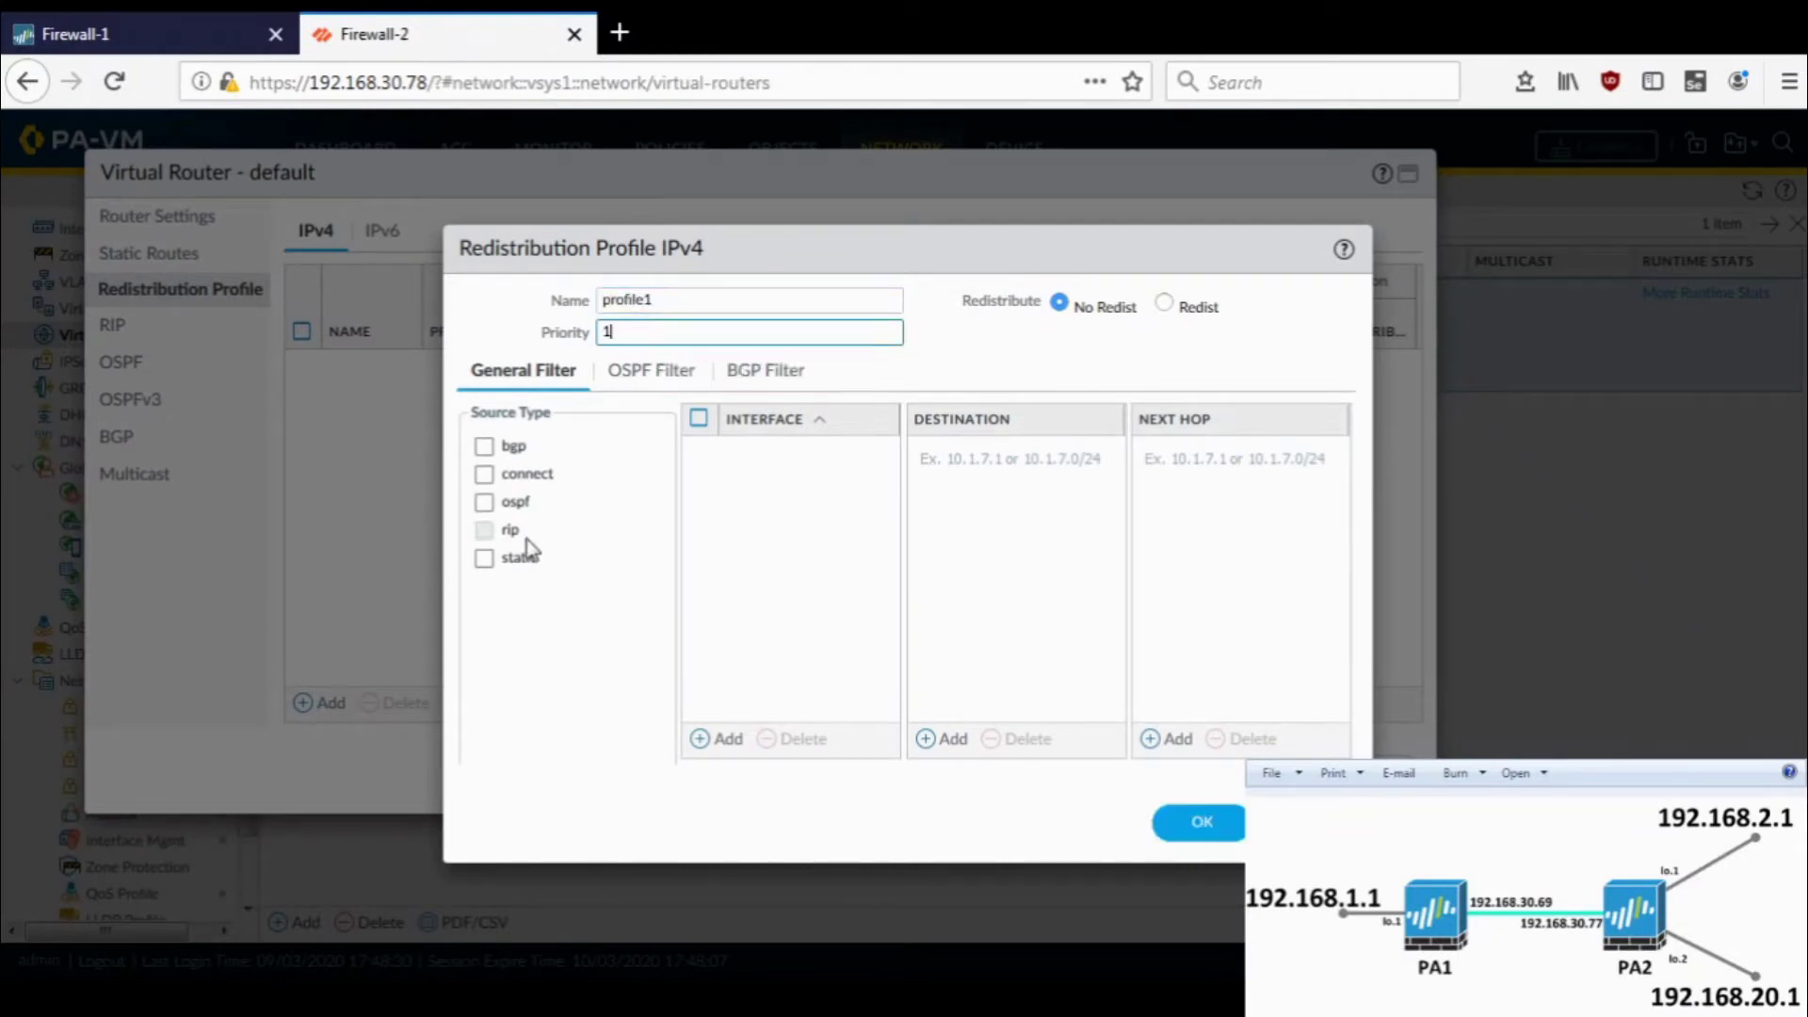
pyautogui.click(514, 560)
pyautogui.click(1175, 307)
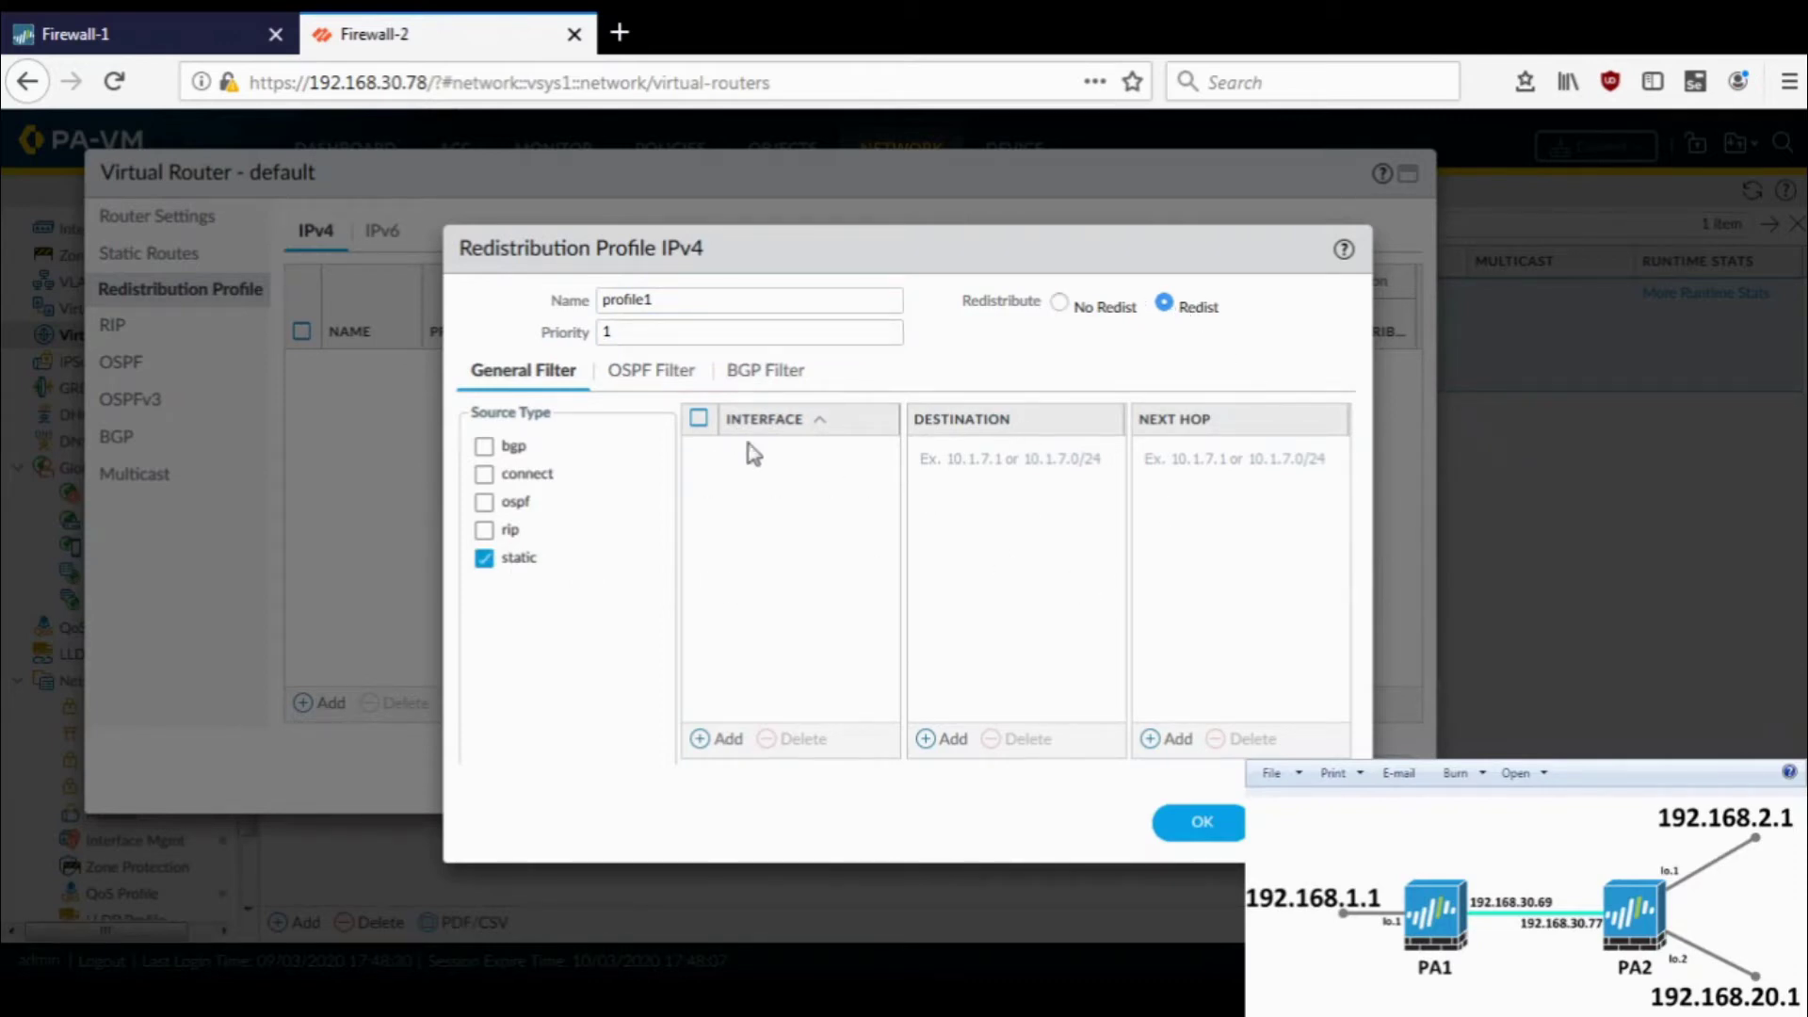
pyautogui.click(1199, 828)
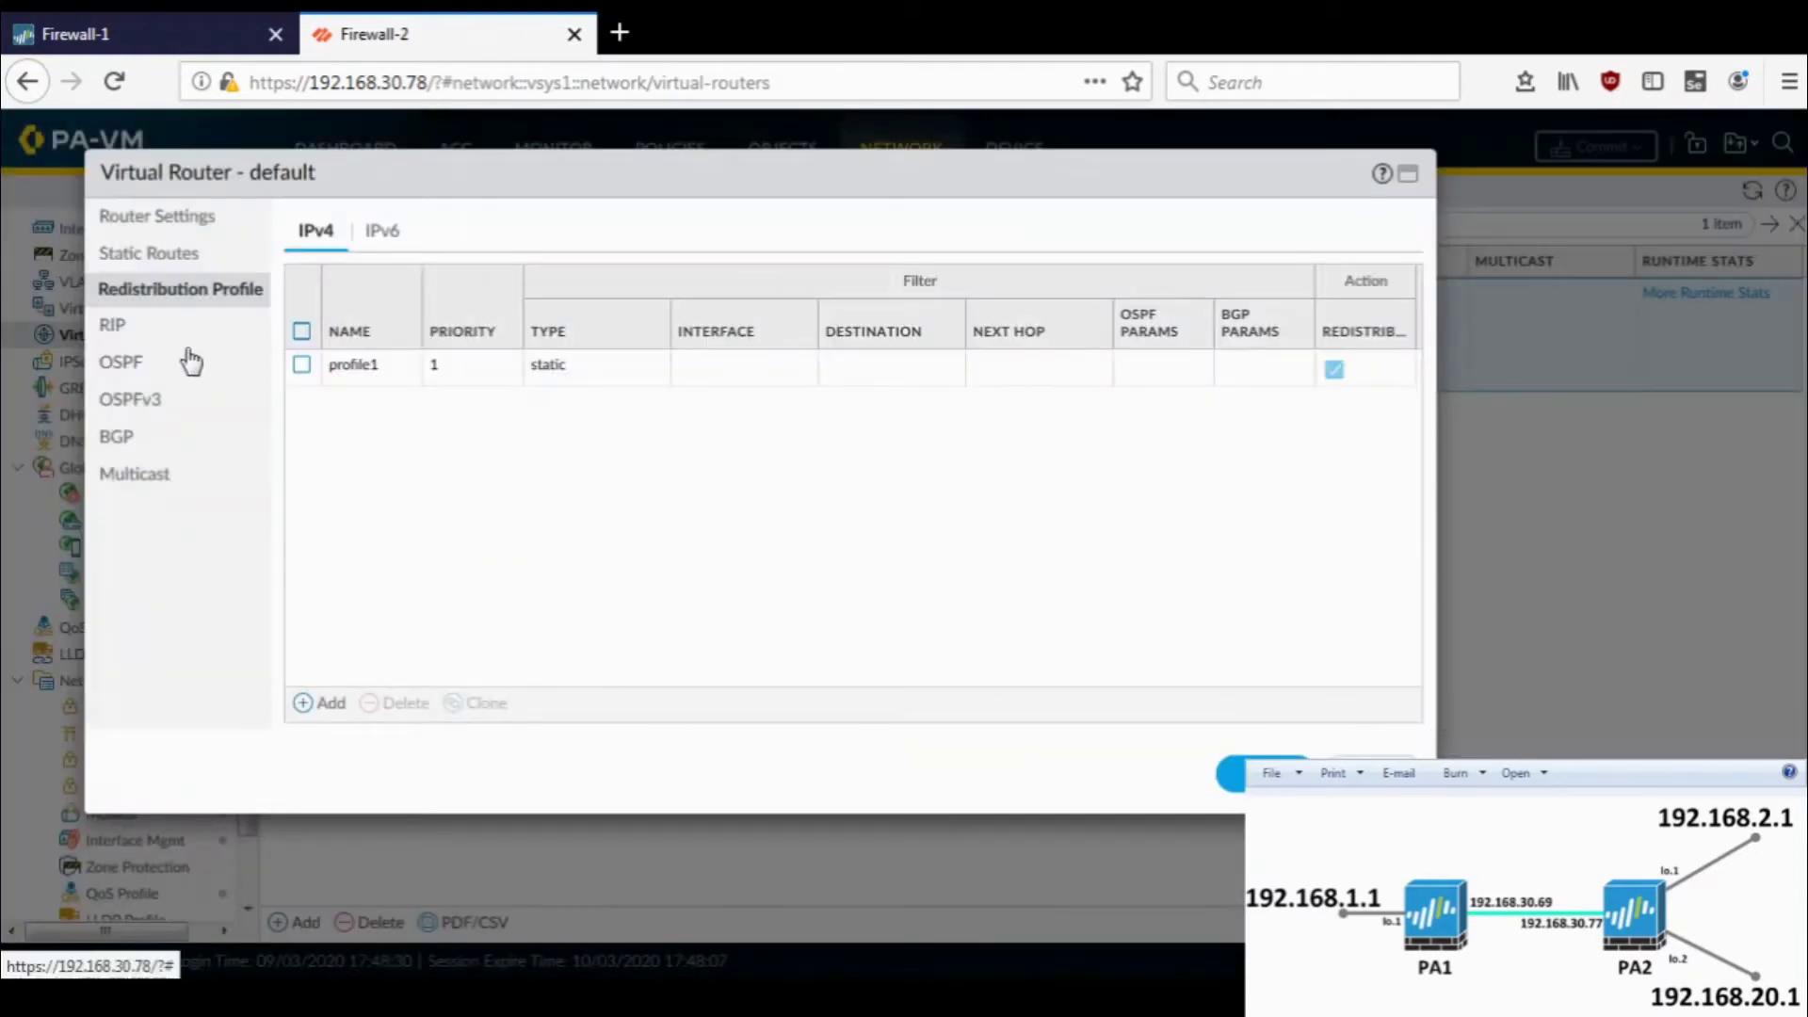
# - Enable OSPF on the default router with router ID 192.168.2.1
pyautogui.click(189, 363)
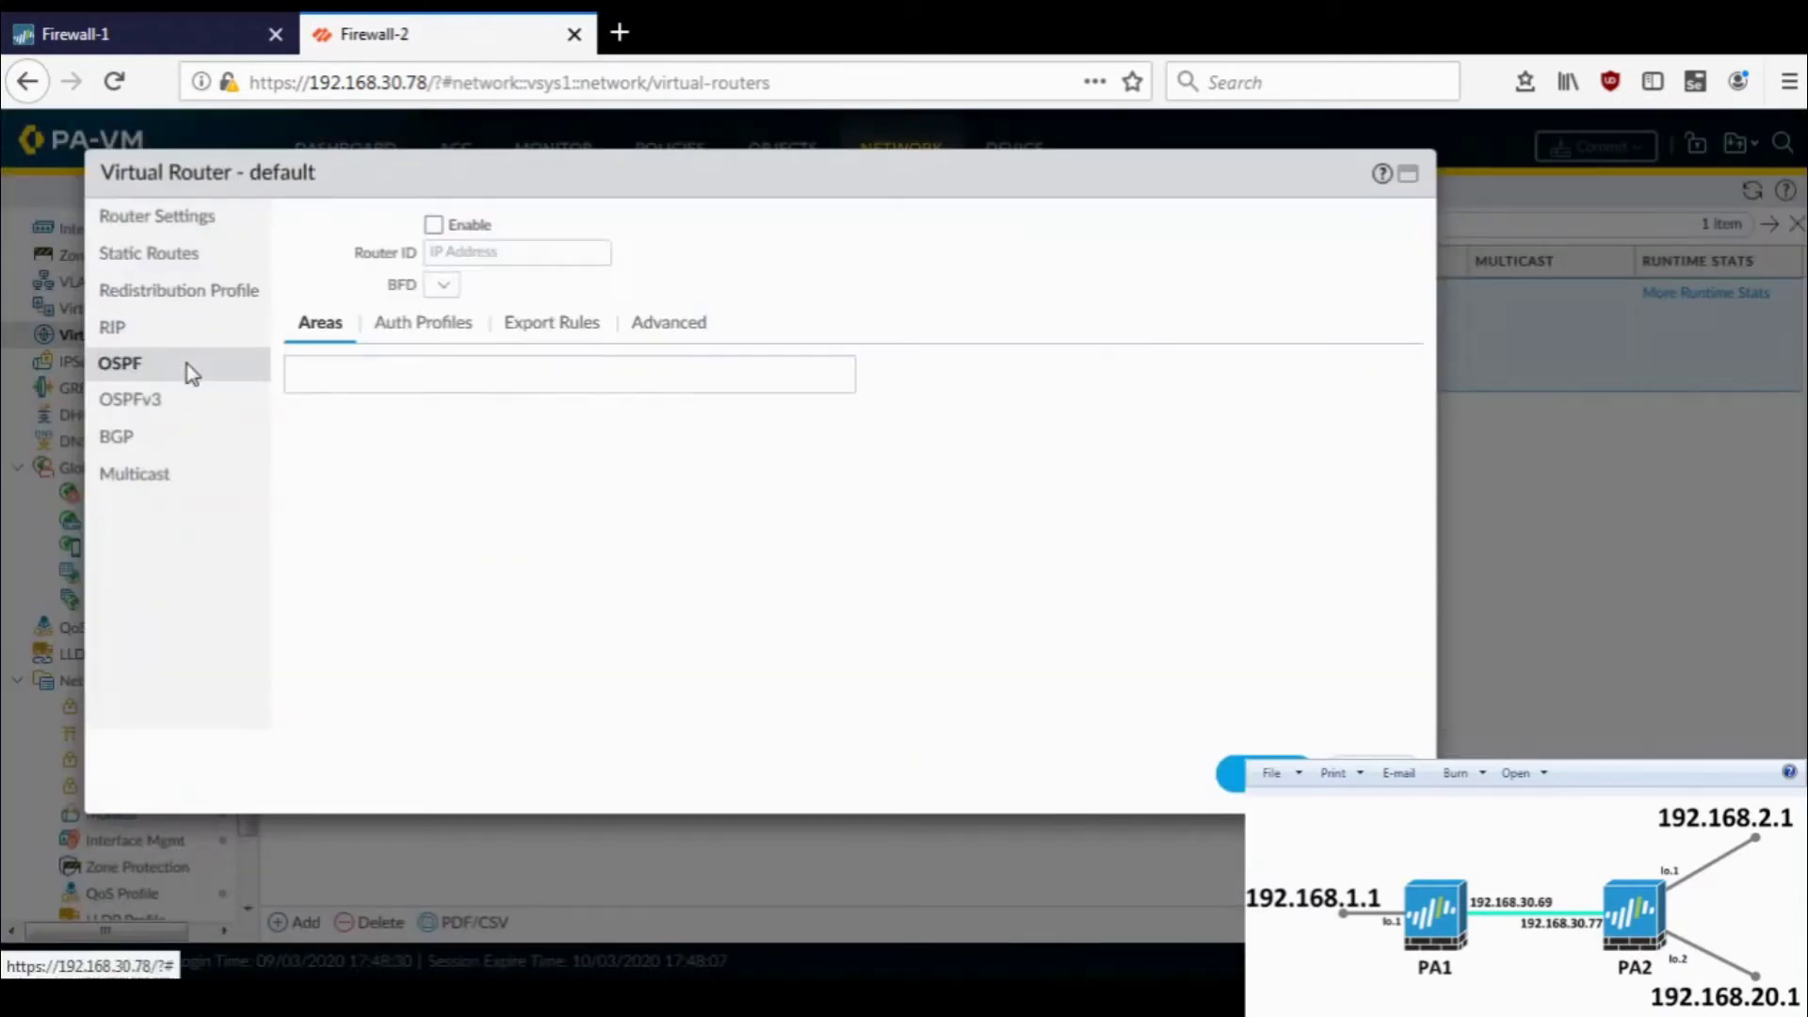
pyautogui.click(434, 226)
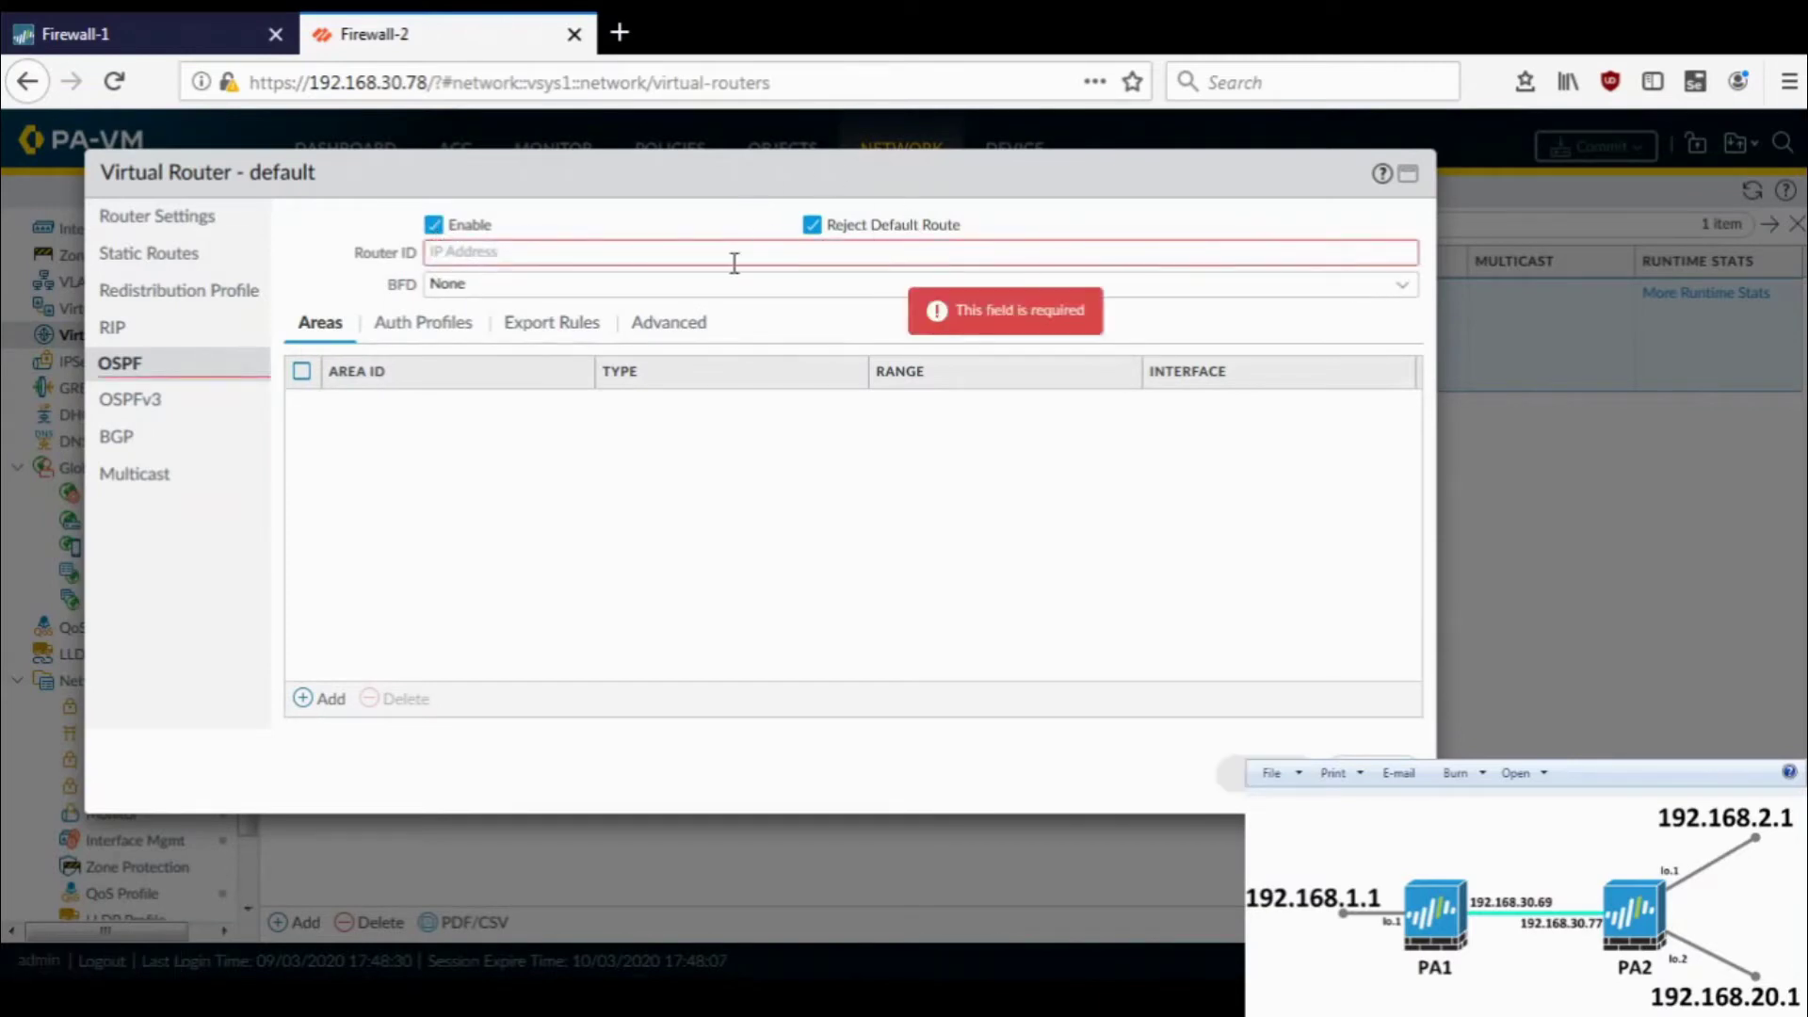
pyautogui.click(634, 254)
pyautogui.write('192.168.2.1')
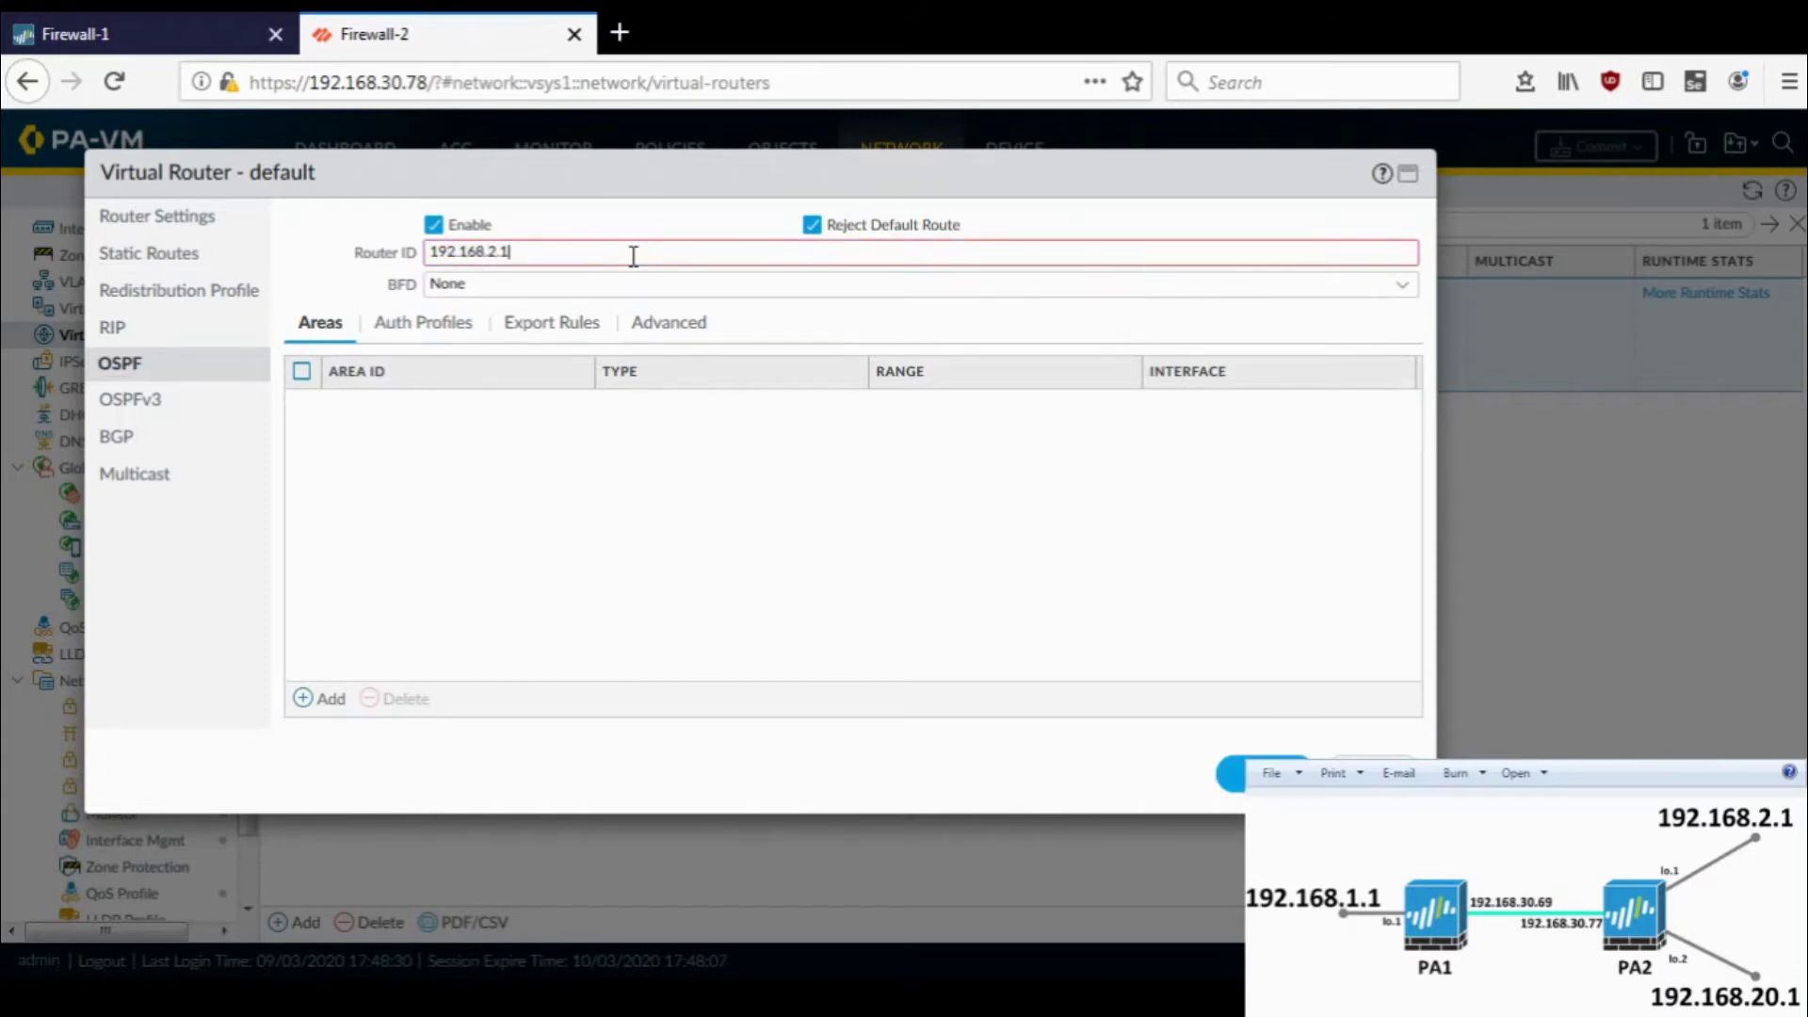
# - Add normal OSPF area 0.0.0.0
pyautogui.click(325, 699)
pyautogui.click(320, 699)
pyautogui.click(641, 292)
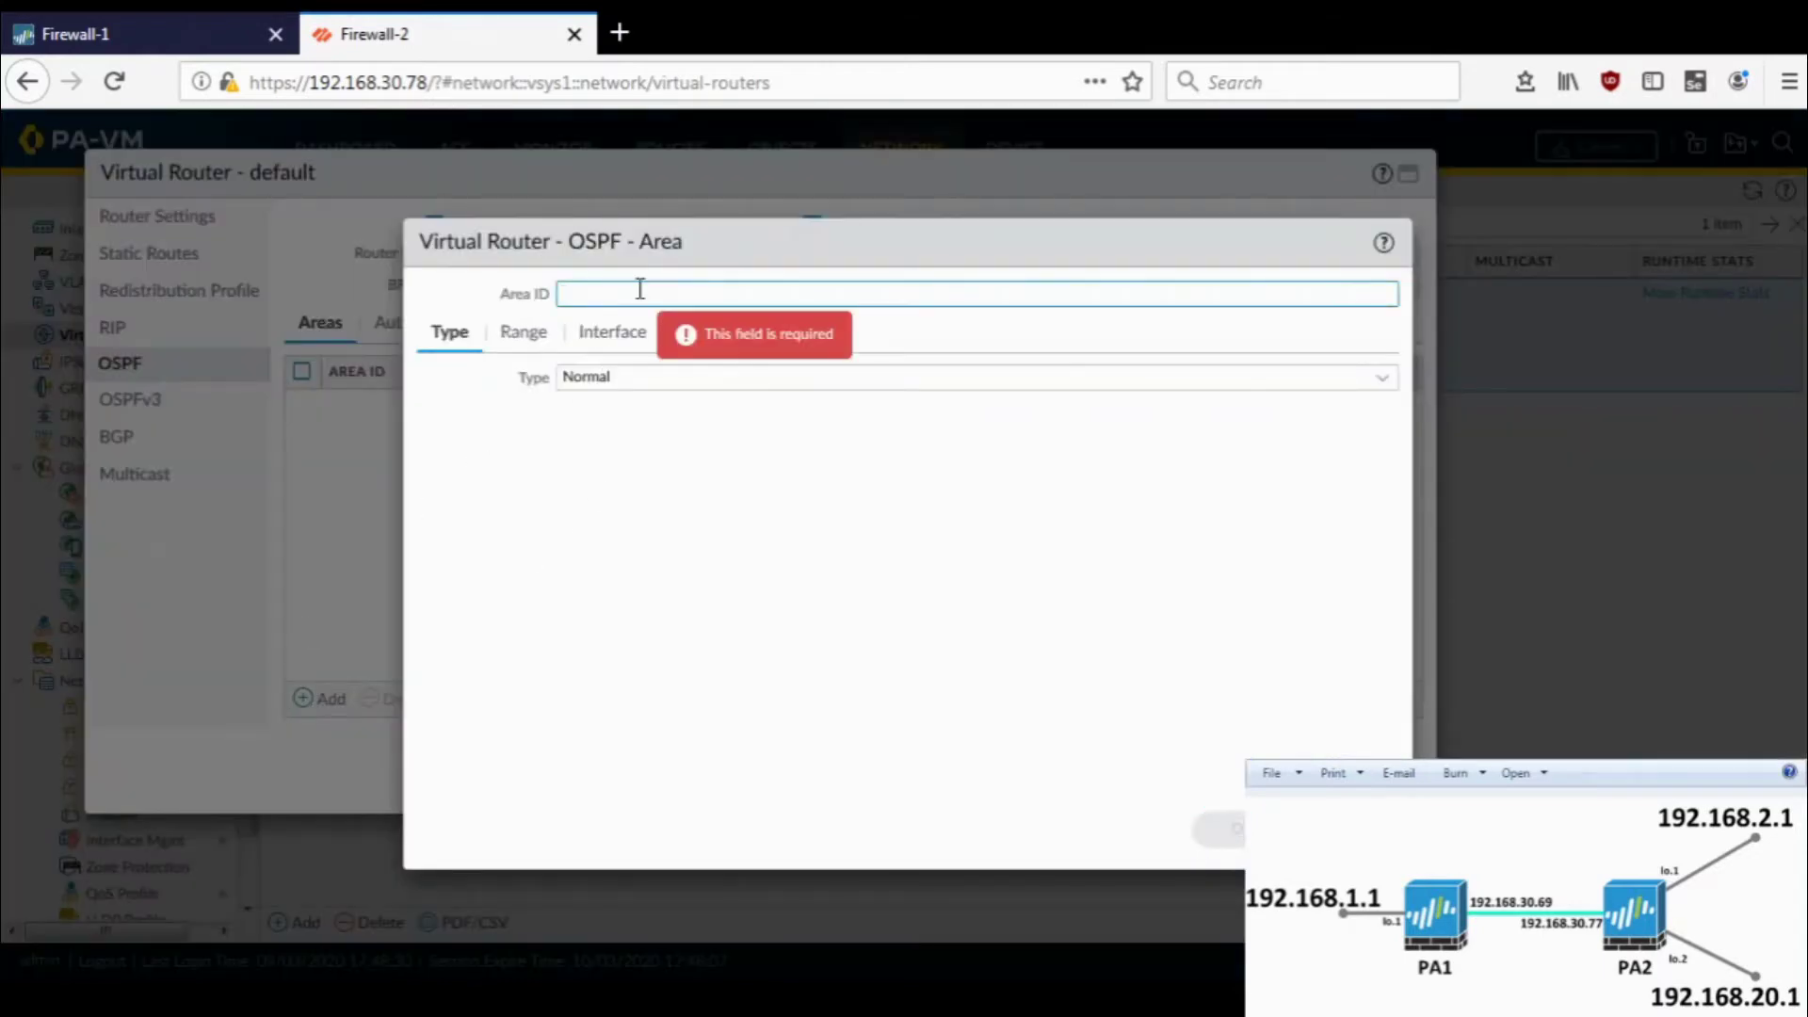
pyautogui.write('0.0.0.0')
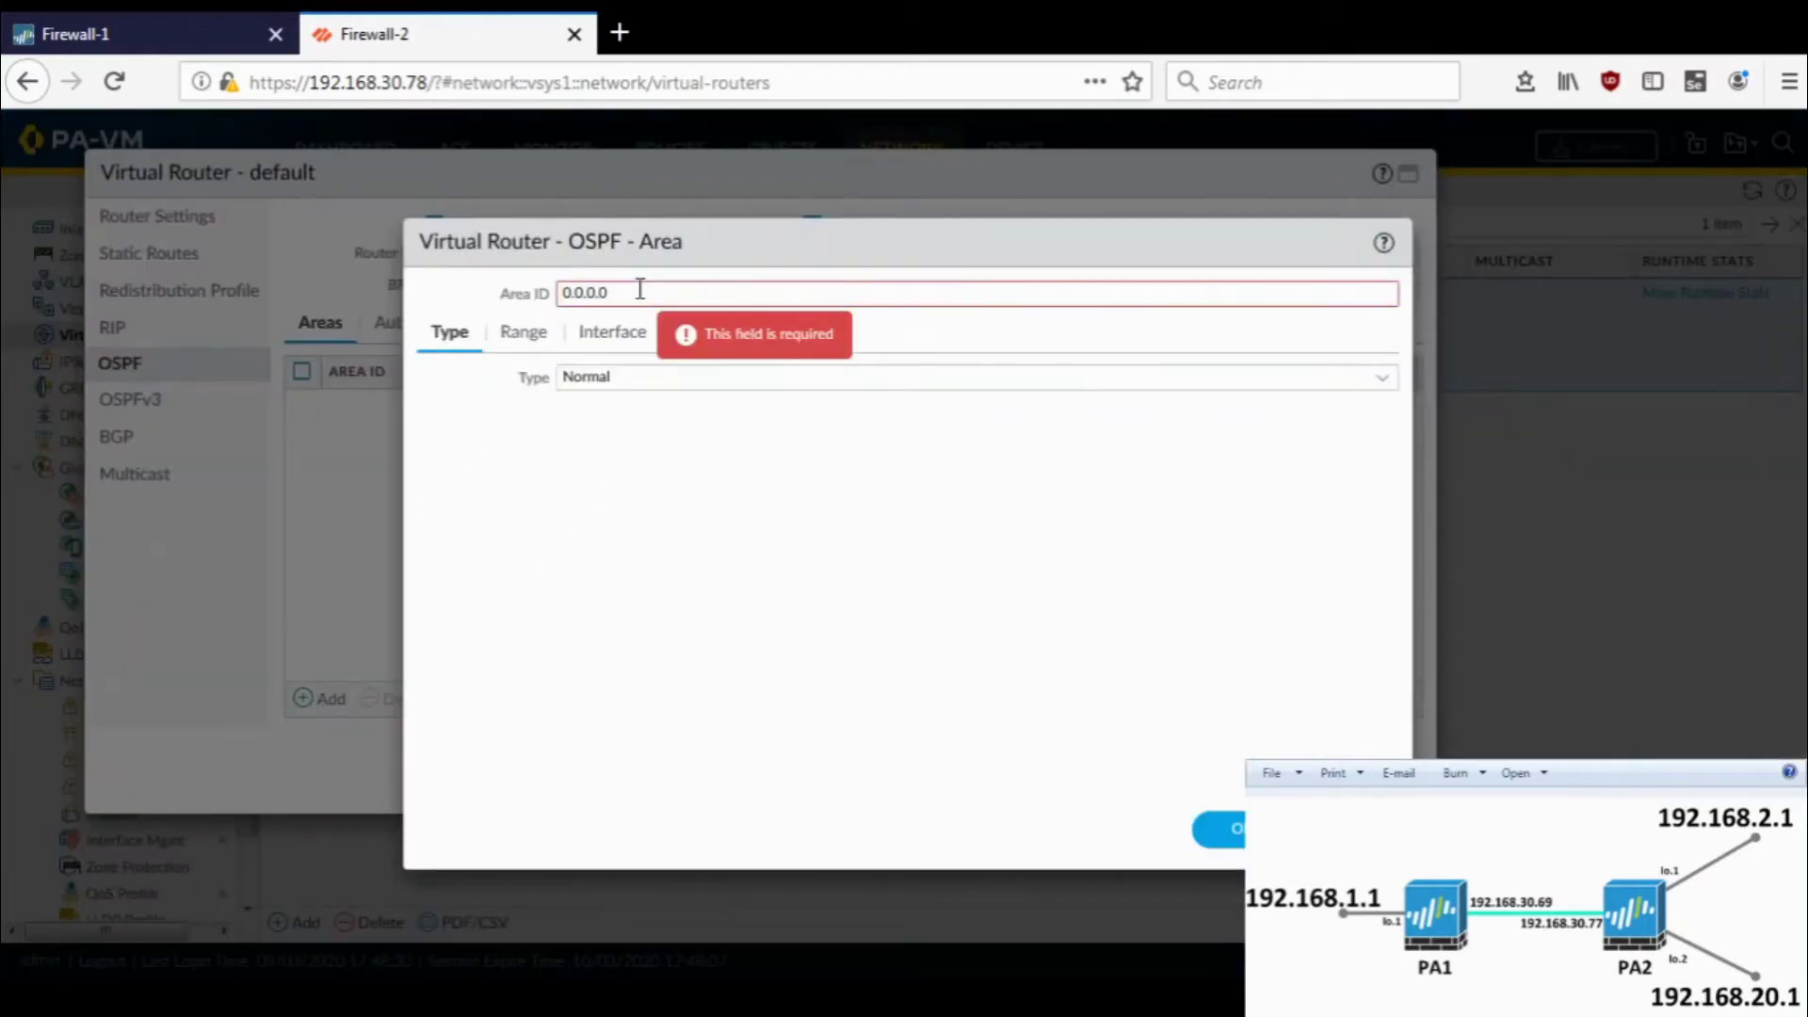
pyautogui.click(528, 346)
pyautogui.click(600, 341)
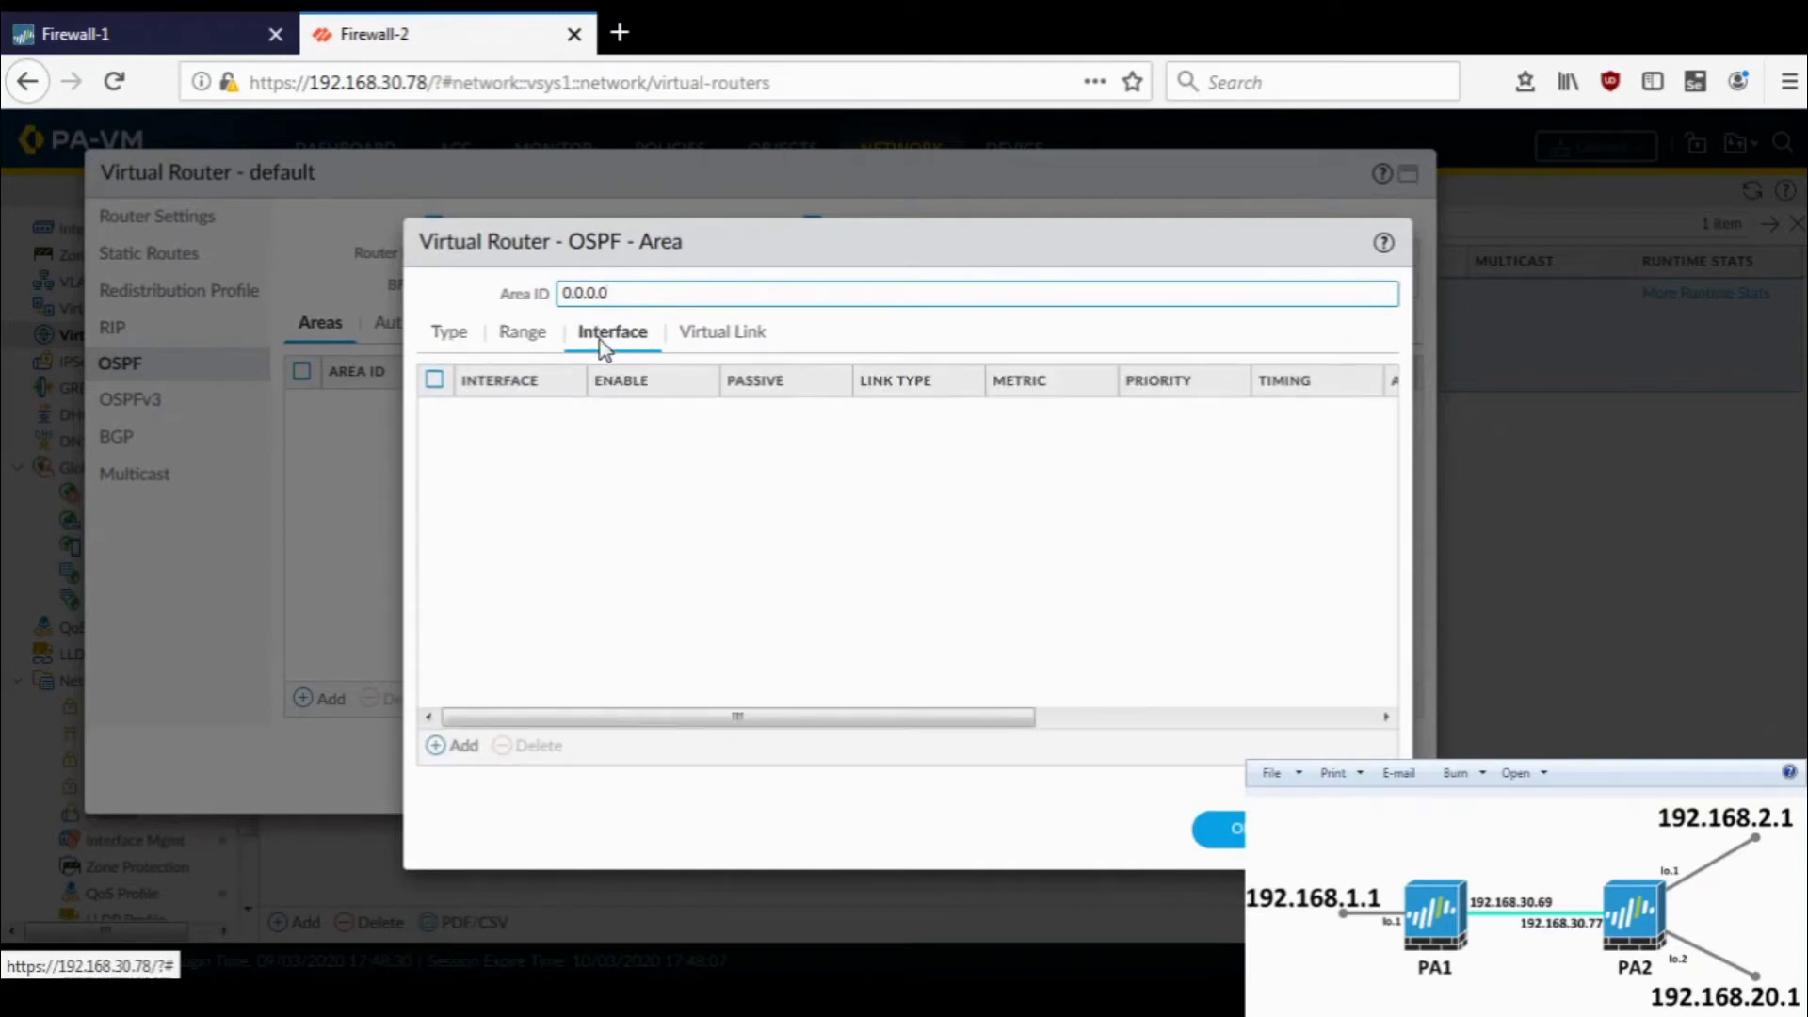
pyautogui.click(709, 343)
pyautogui.click(470, 347)
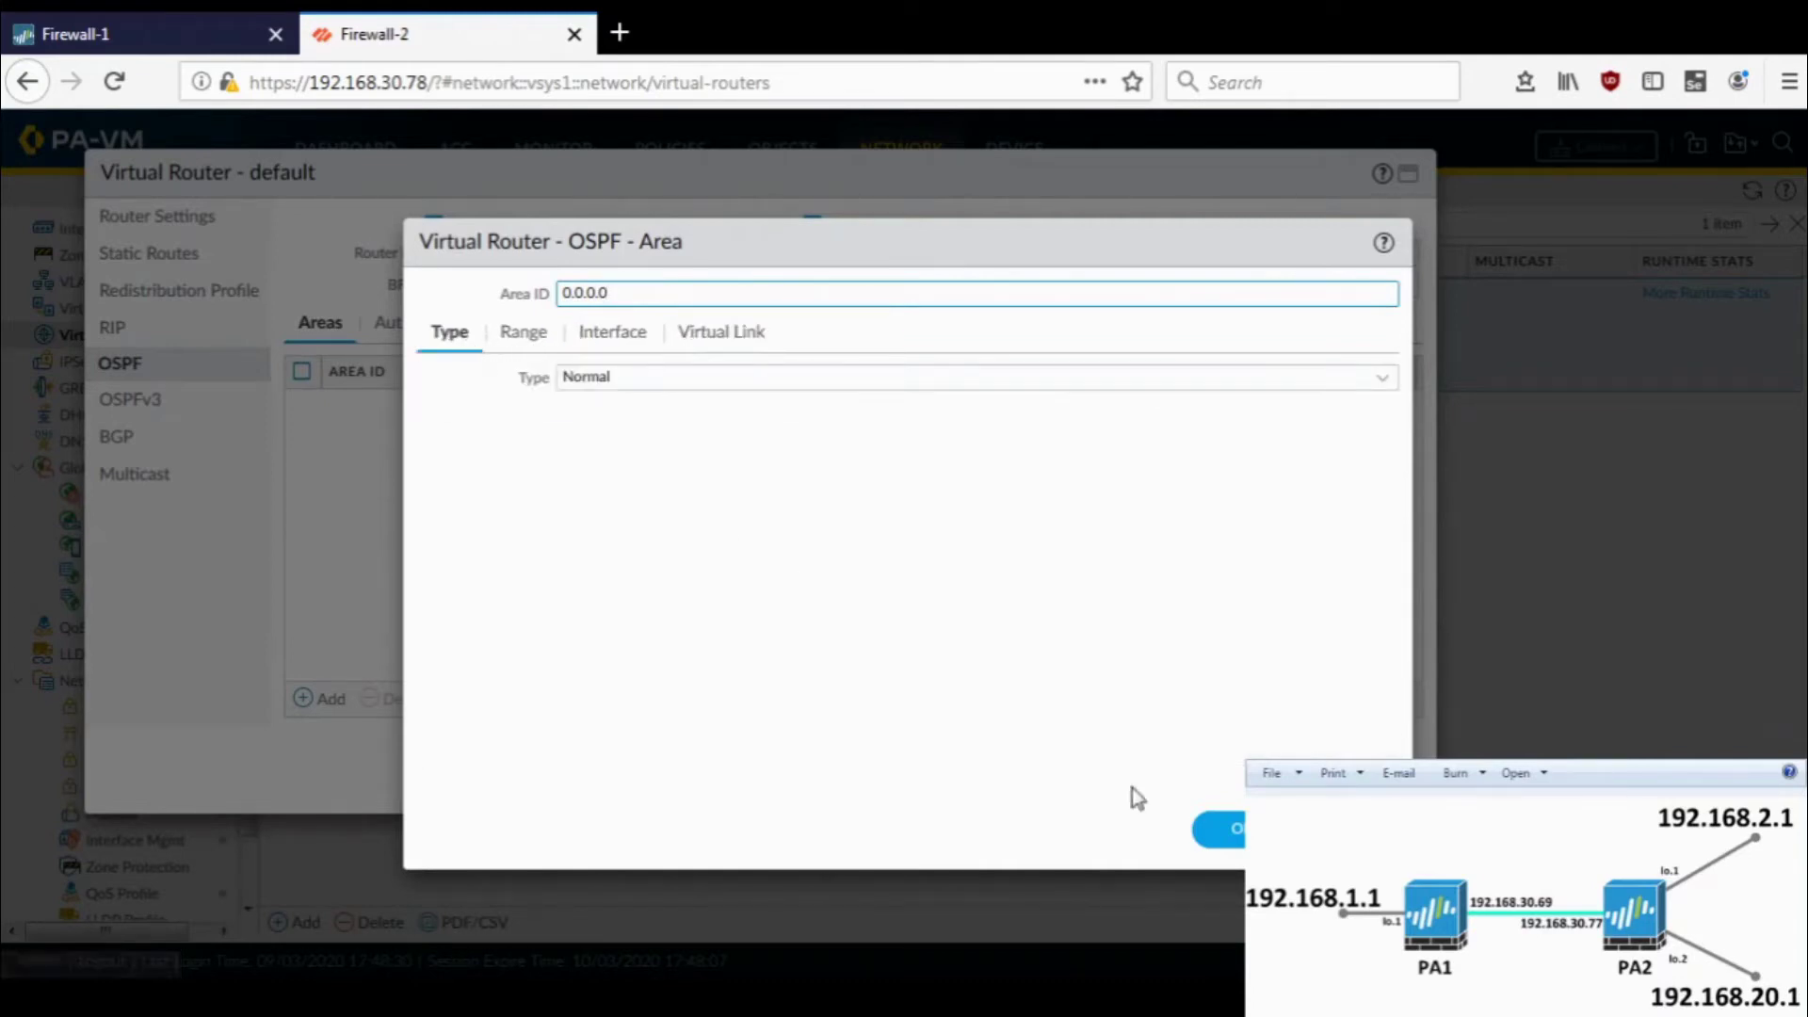
pyautogui.click(1220, 829)
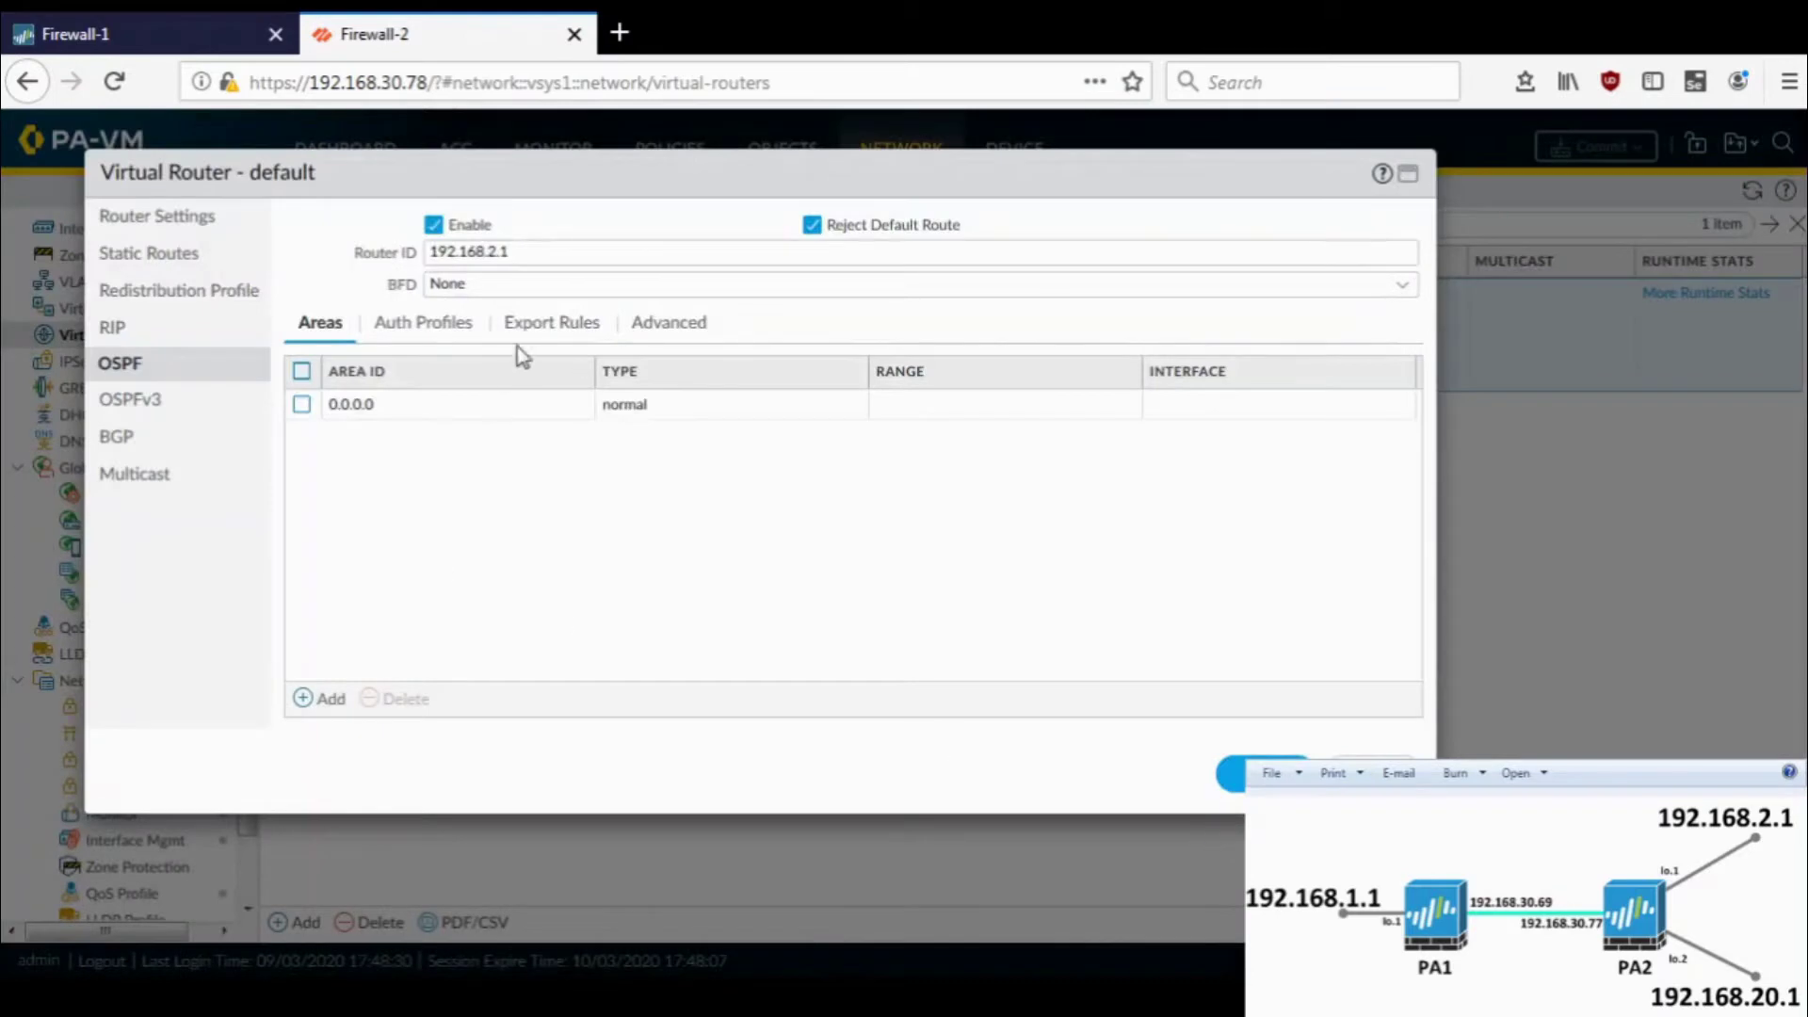
# - Add an OSPF export rule for profile1 as ext-2
pyautogui.click(551, 326)
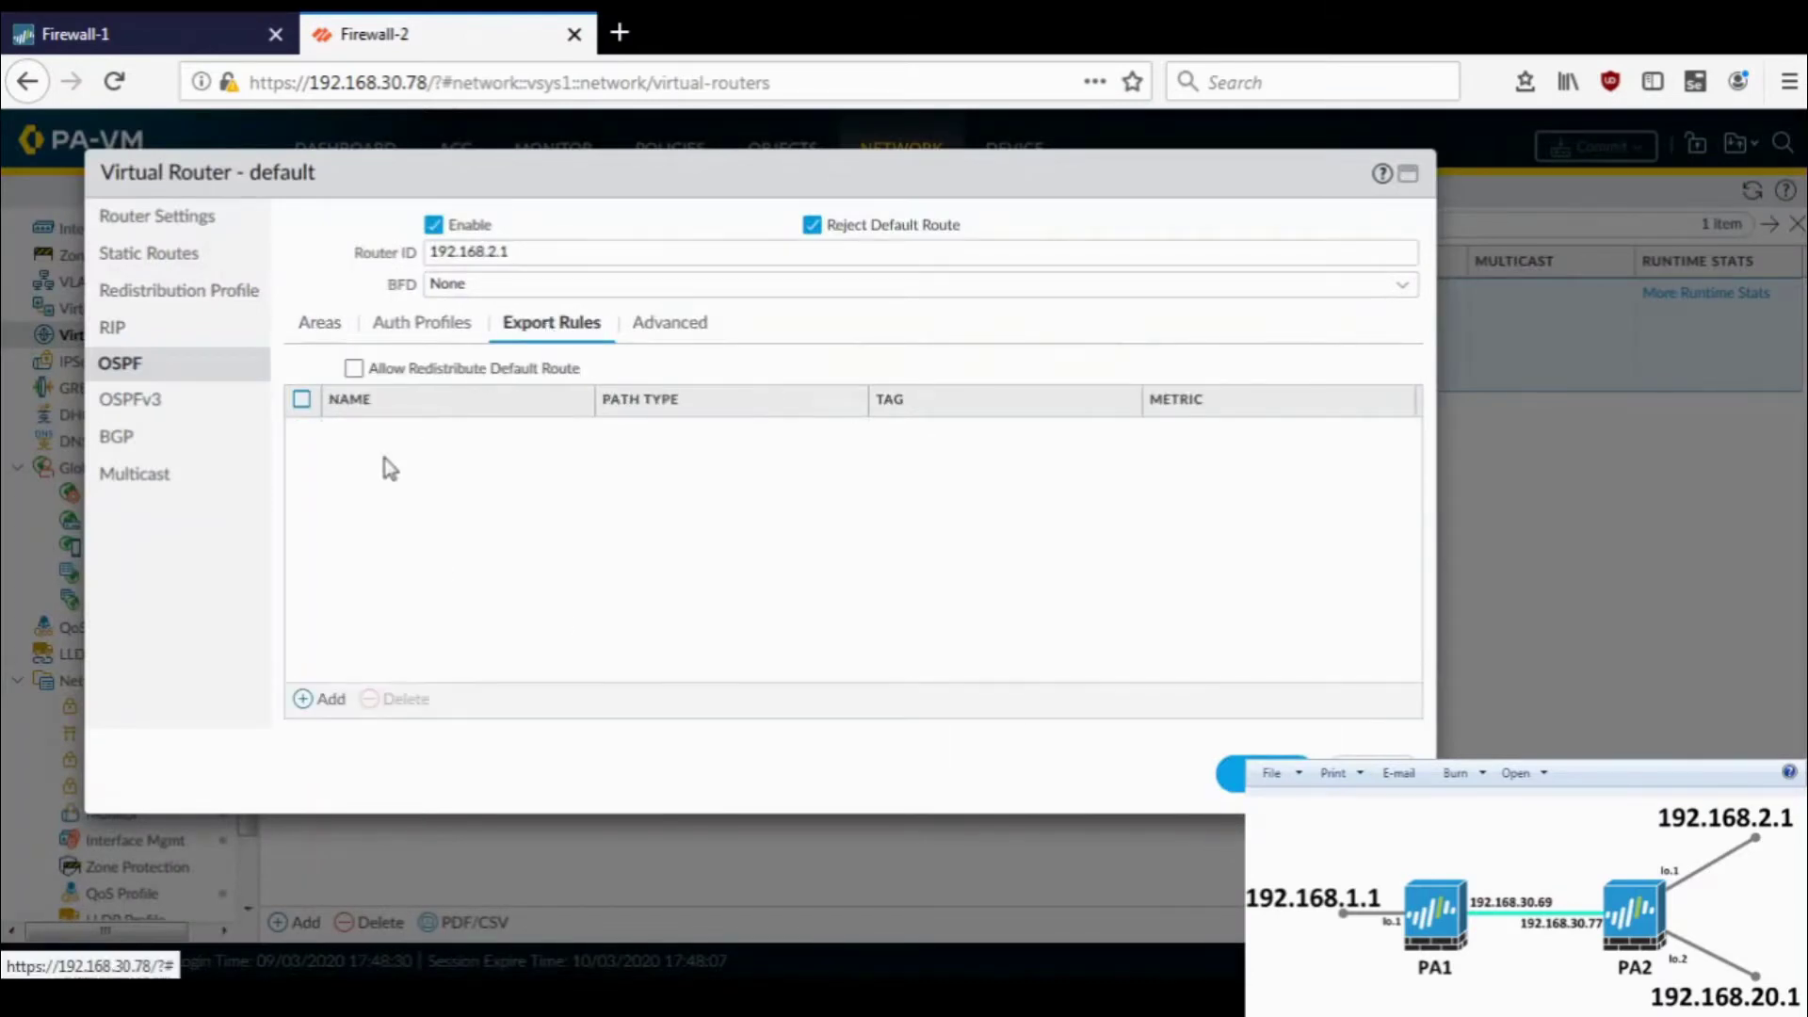
pyautogui.click(303, 702)
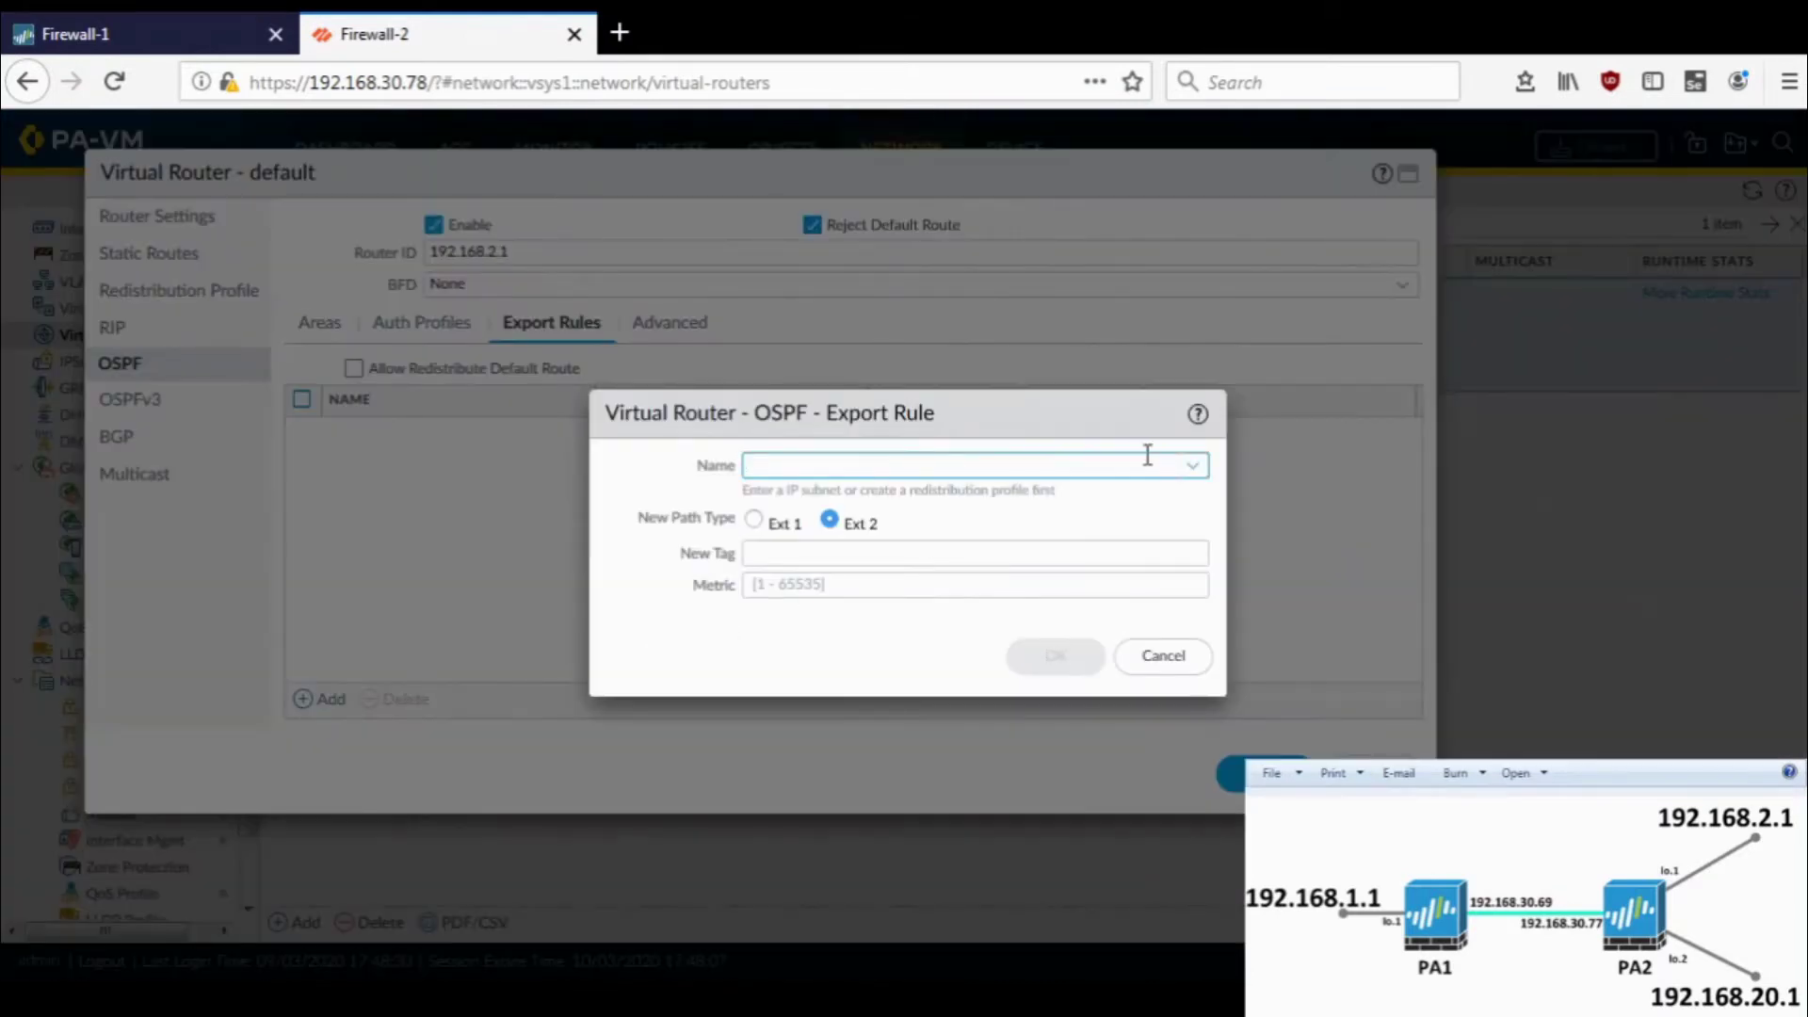
pyautogui.click(1192, 466)
pyautogui.click(998, 499)
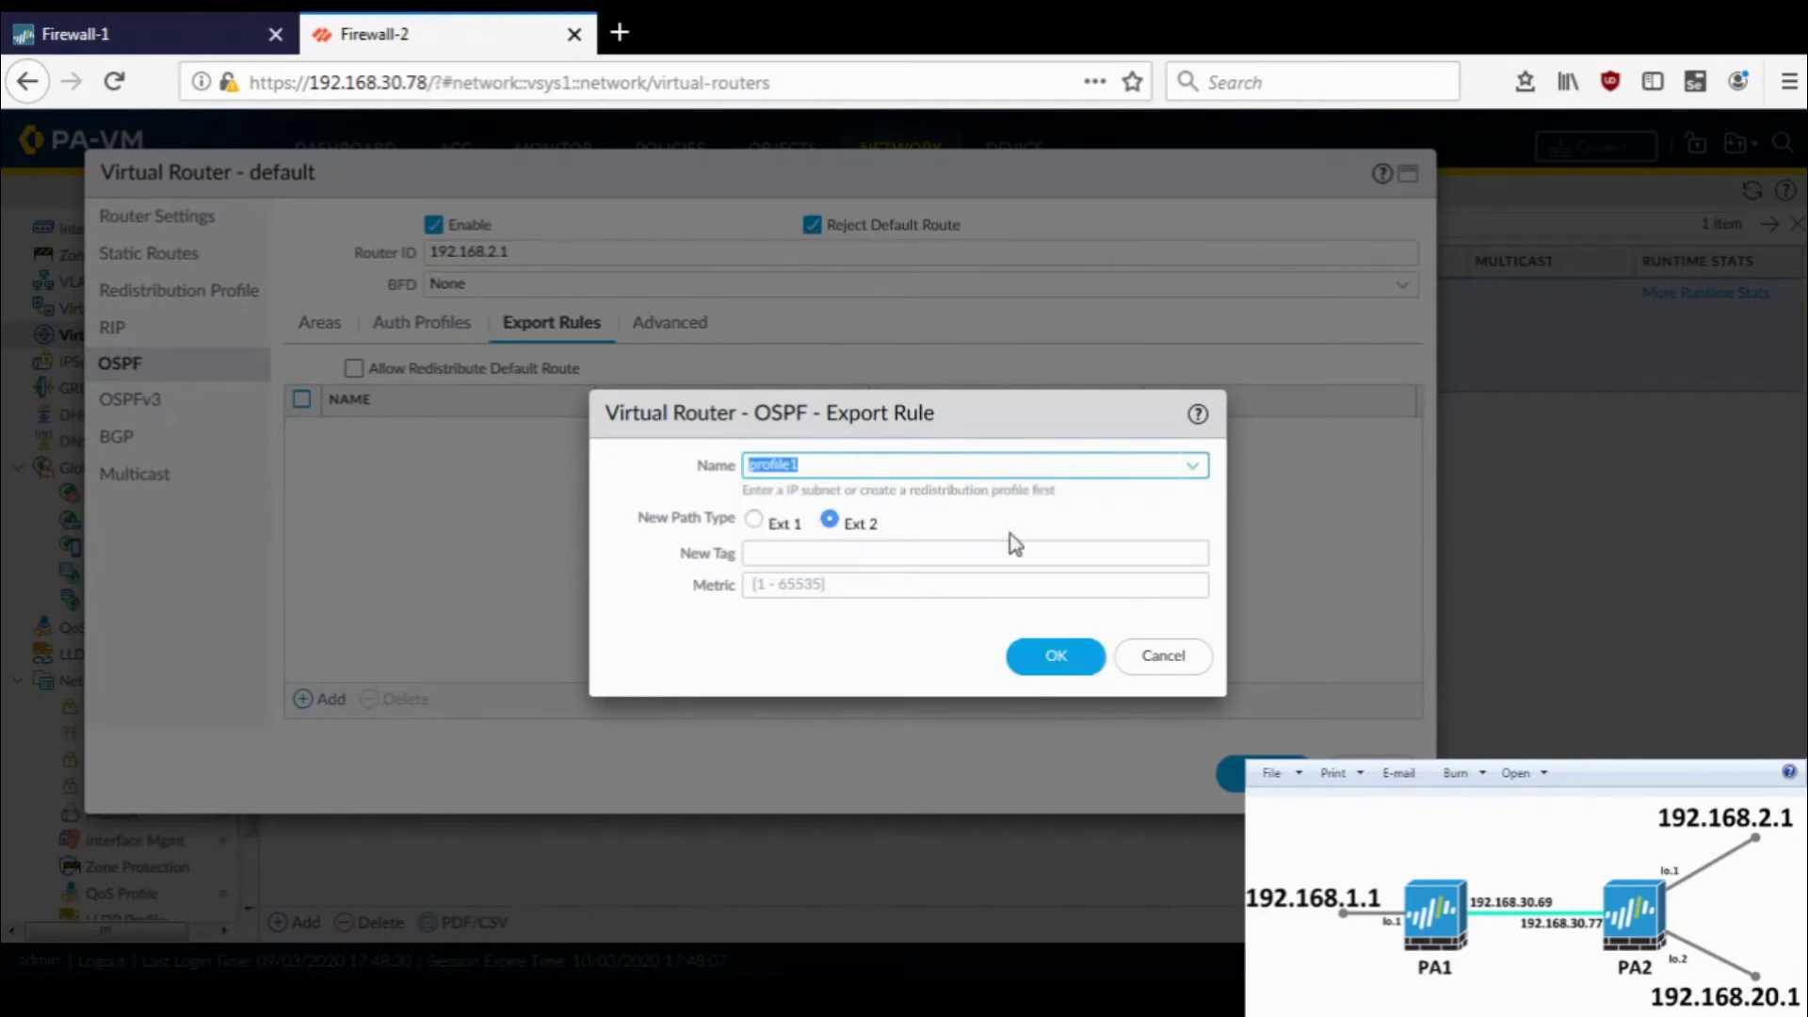
pyautogui.click(1064, 667)
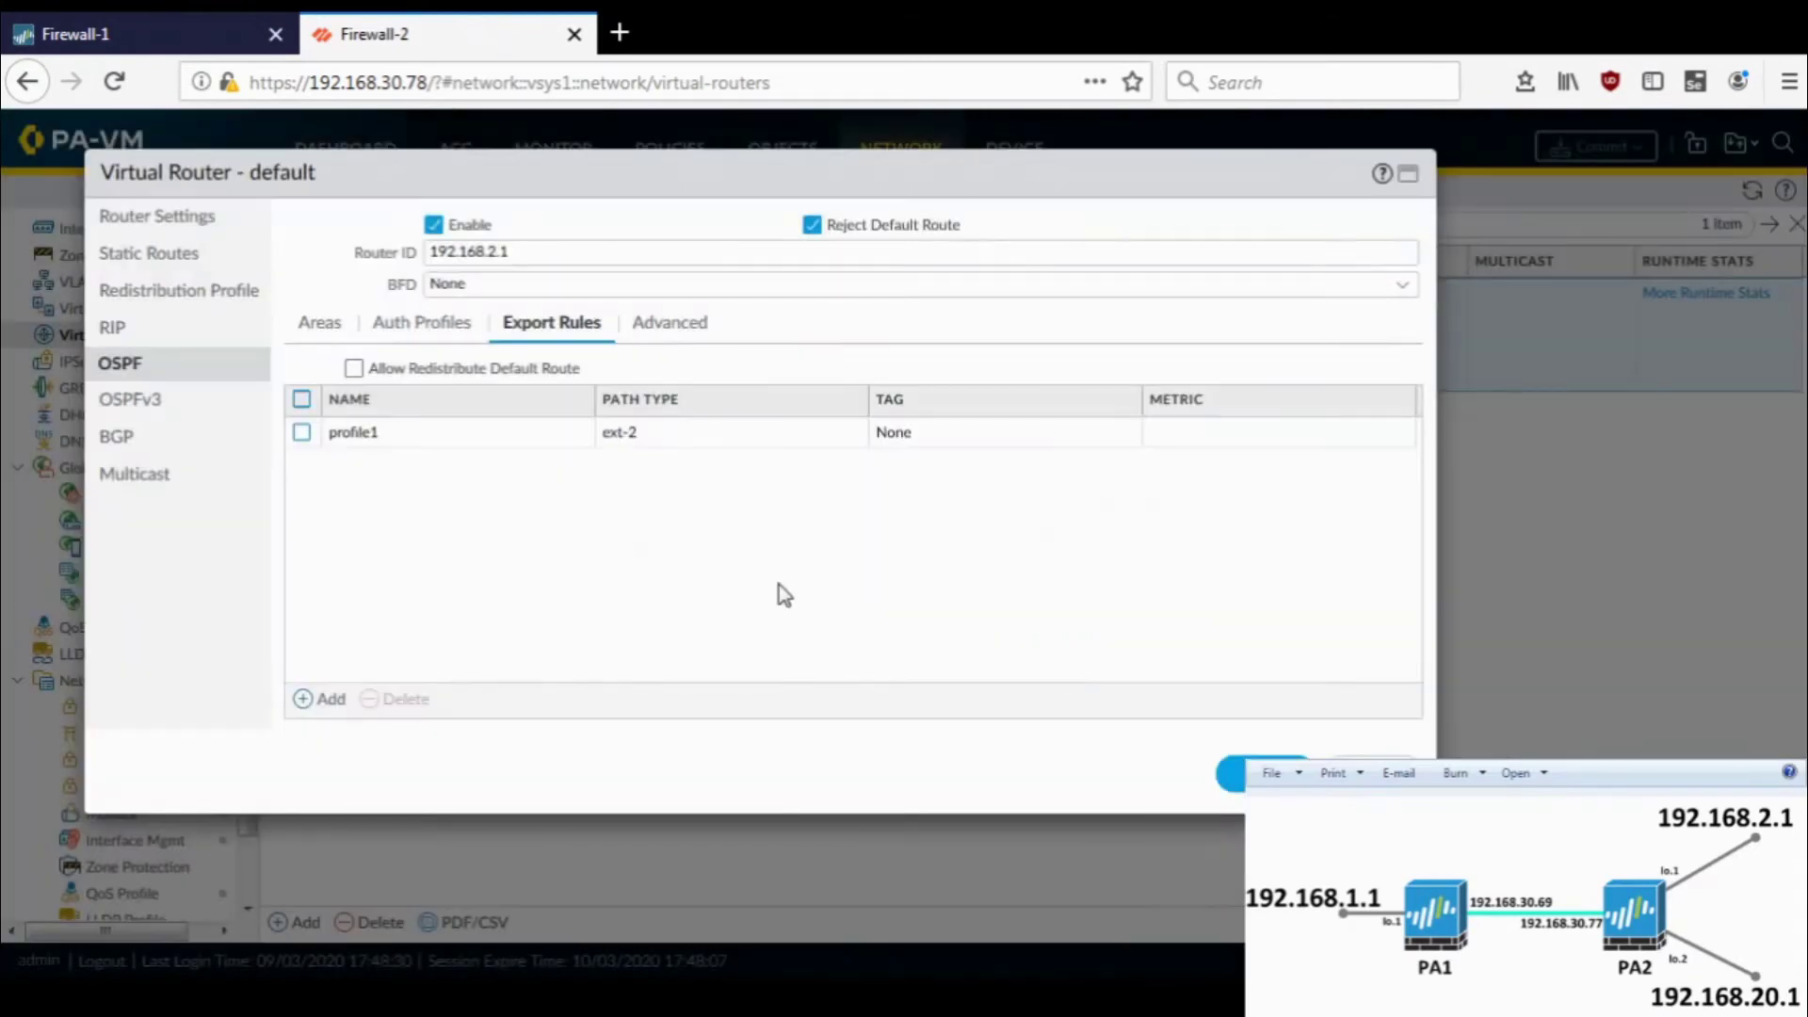
# - Save the default virtual router settings
pyautogui.click(701, 339)
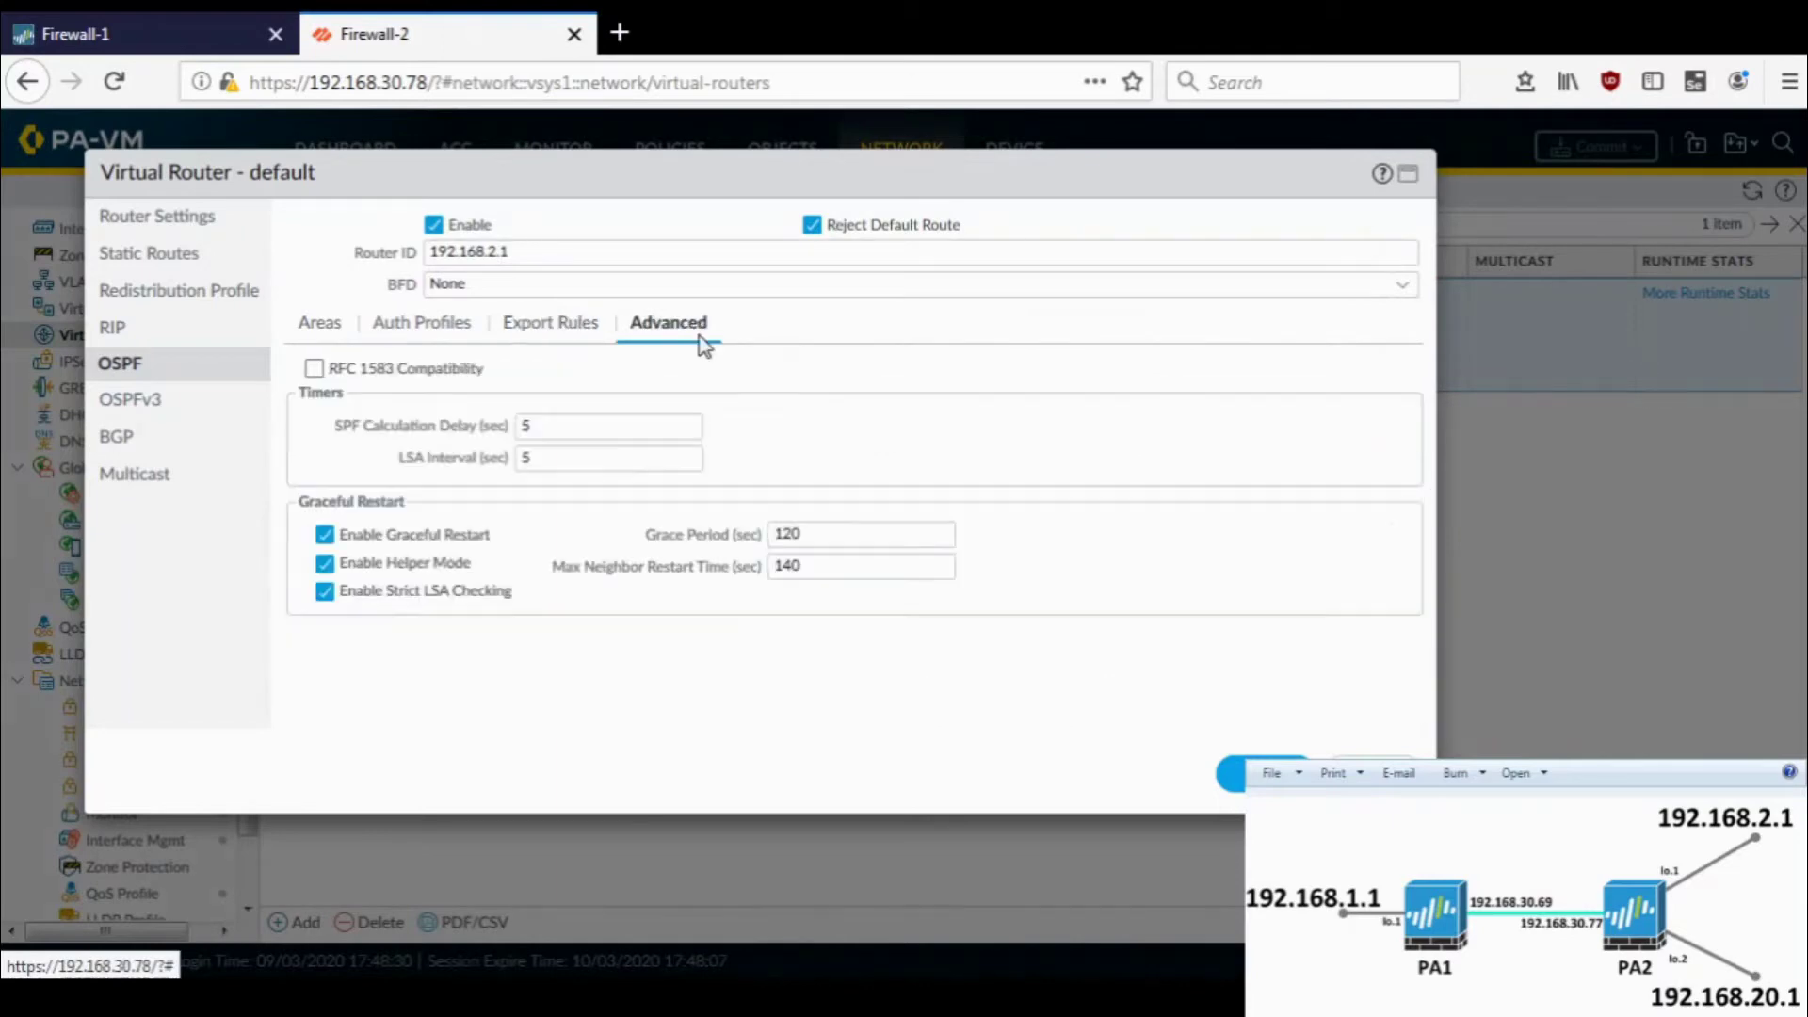
pyautogui.click(591, 330)
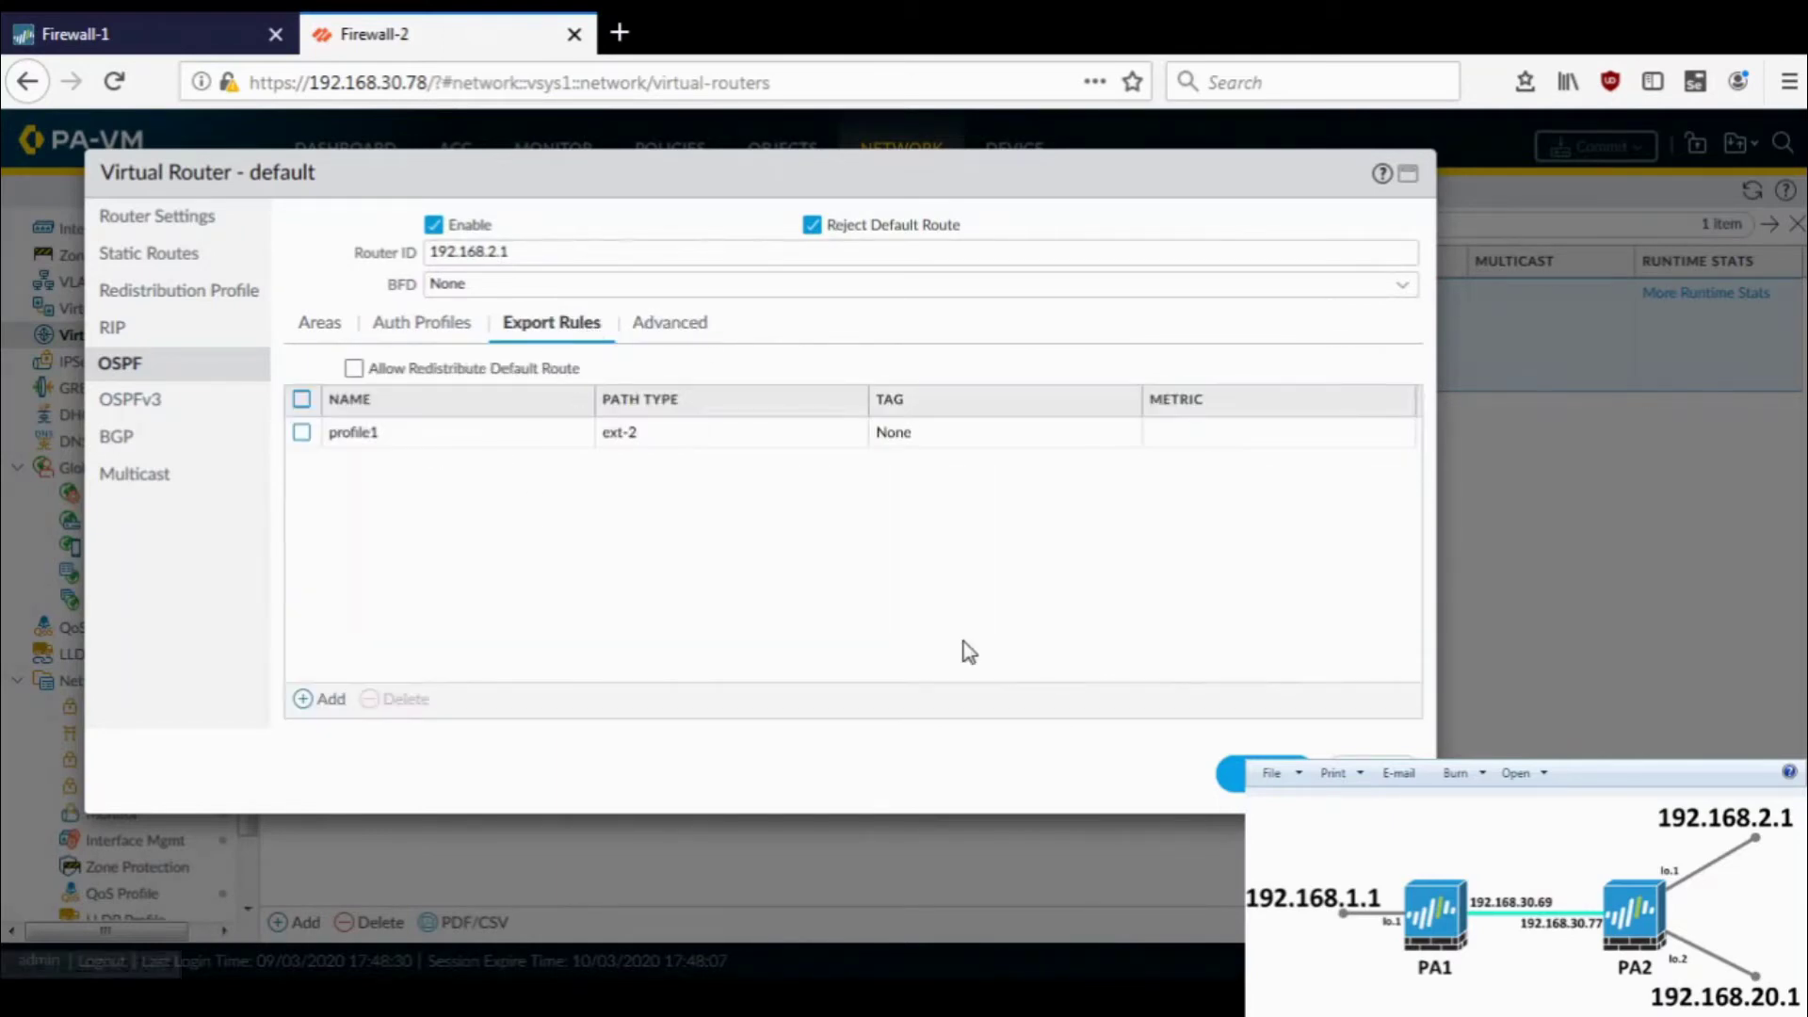
pyautogui.click(1227, 776)
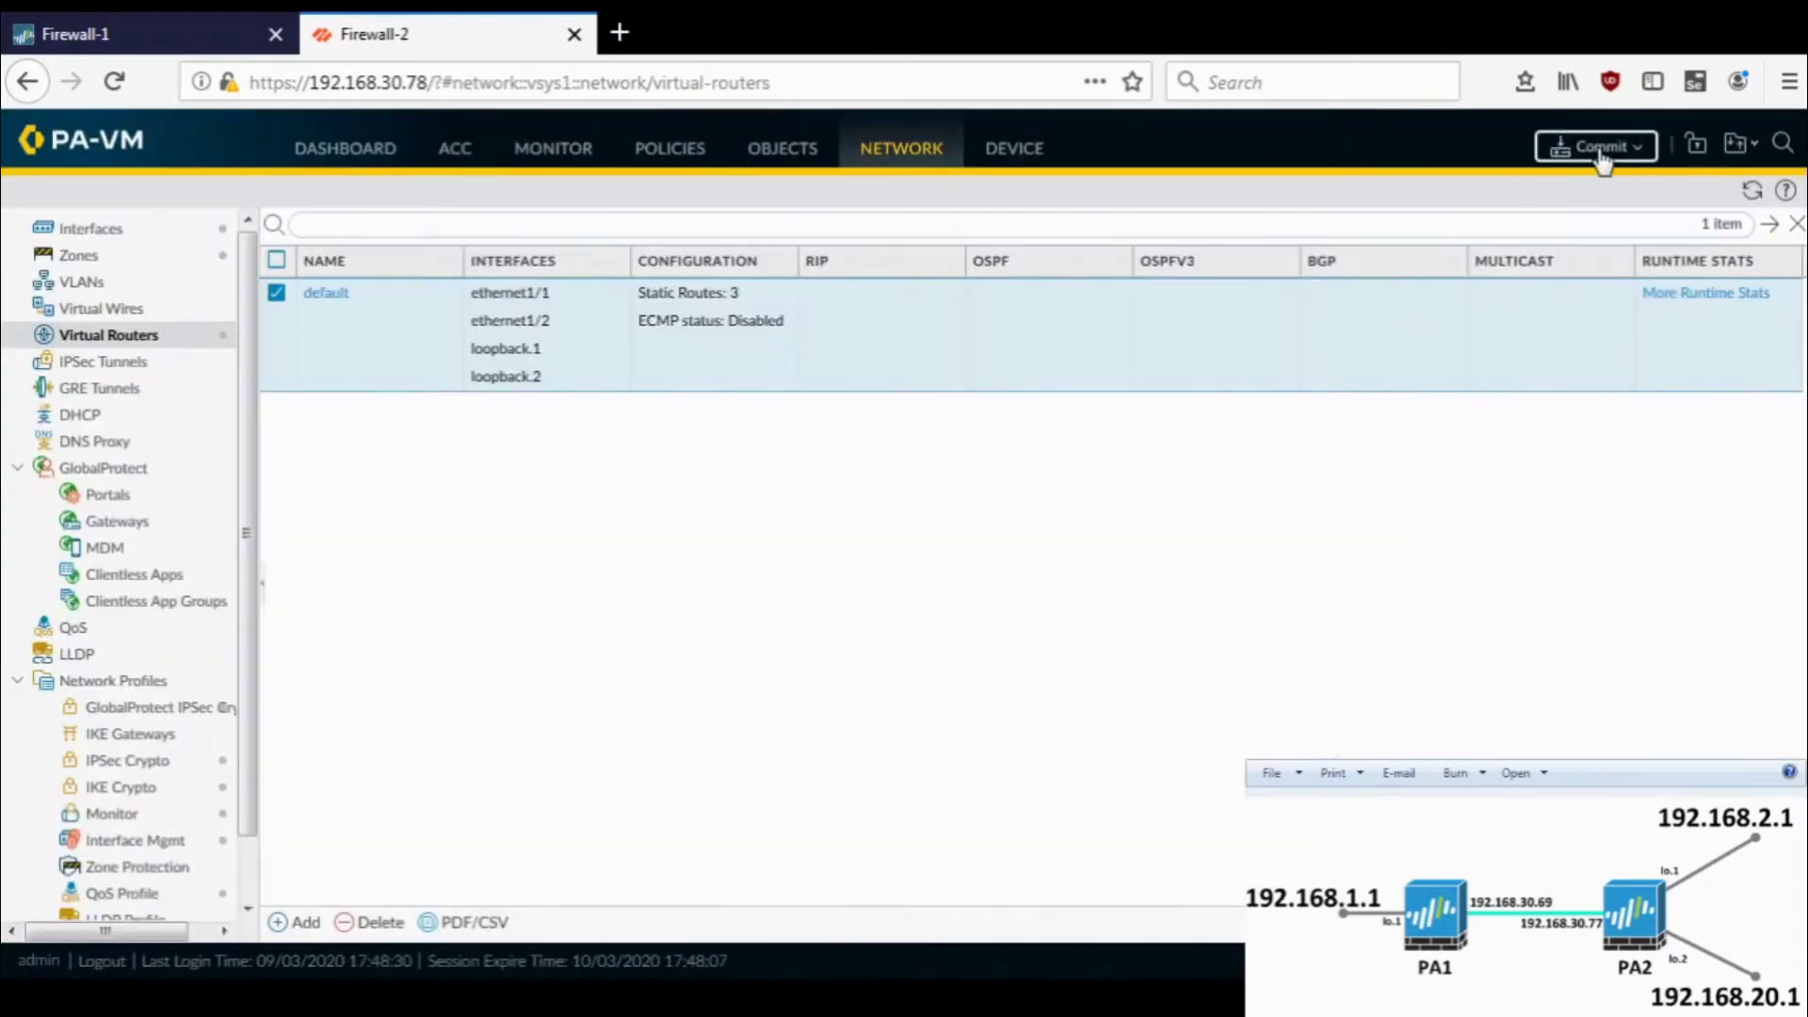
# - Commit Firewall-2's configuration and close the successful commit status
pyautogui.click(1601, 149)
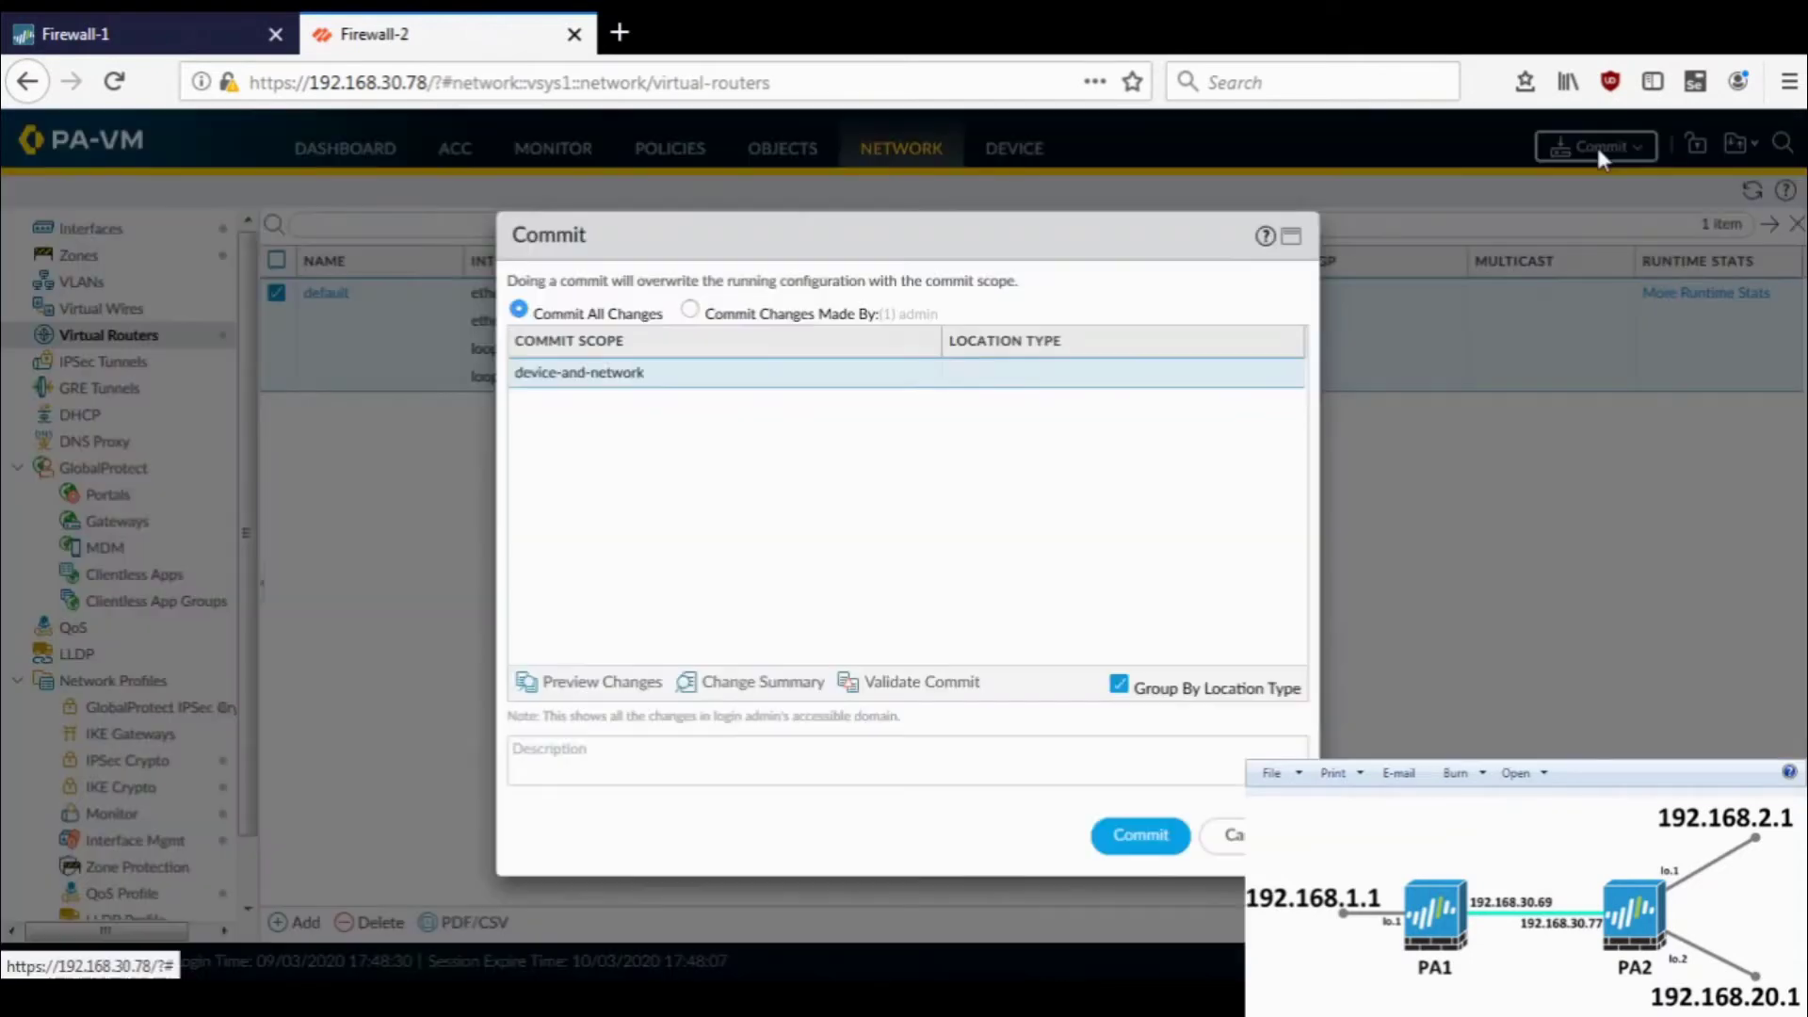
pyautogui.click(1140, 835)
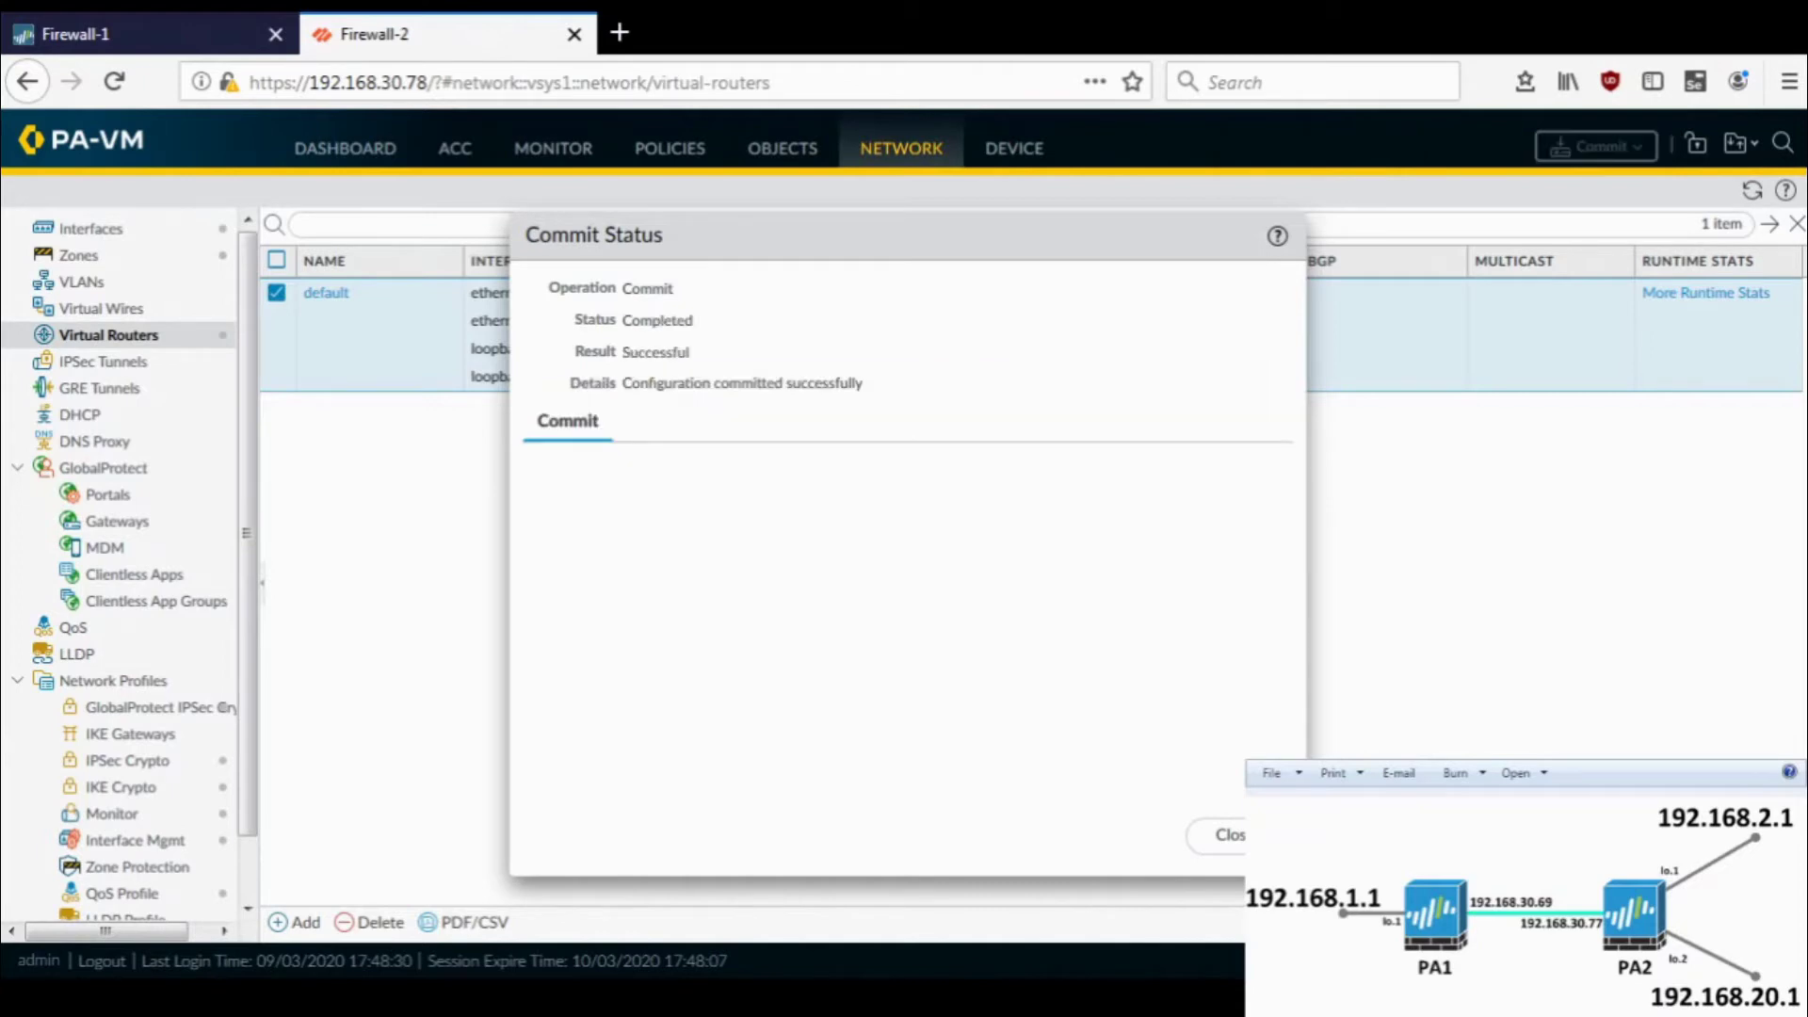
pyautogui.click(1220, 835)
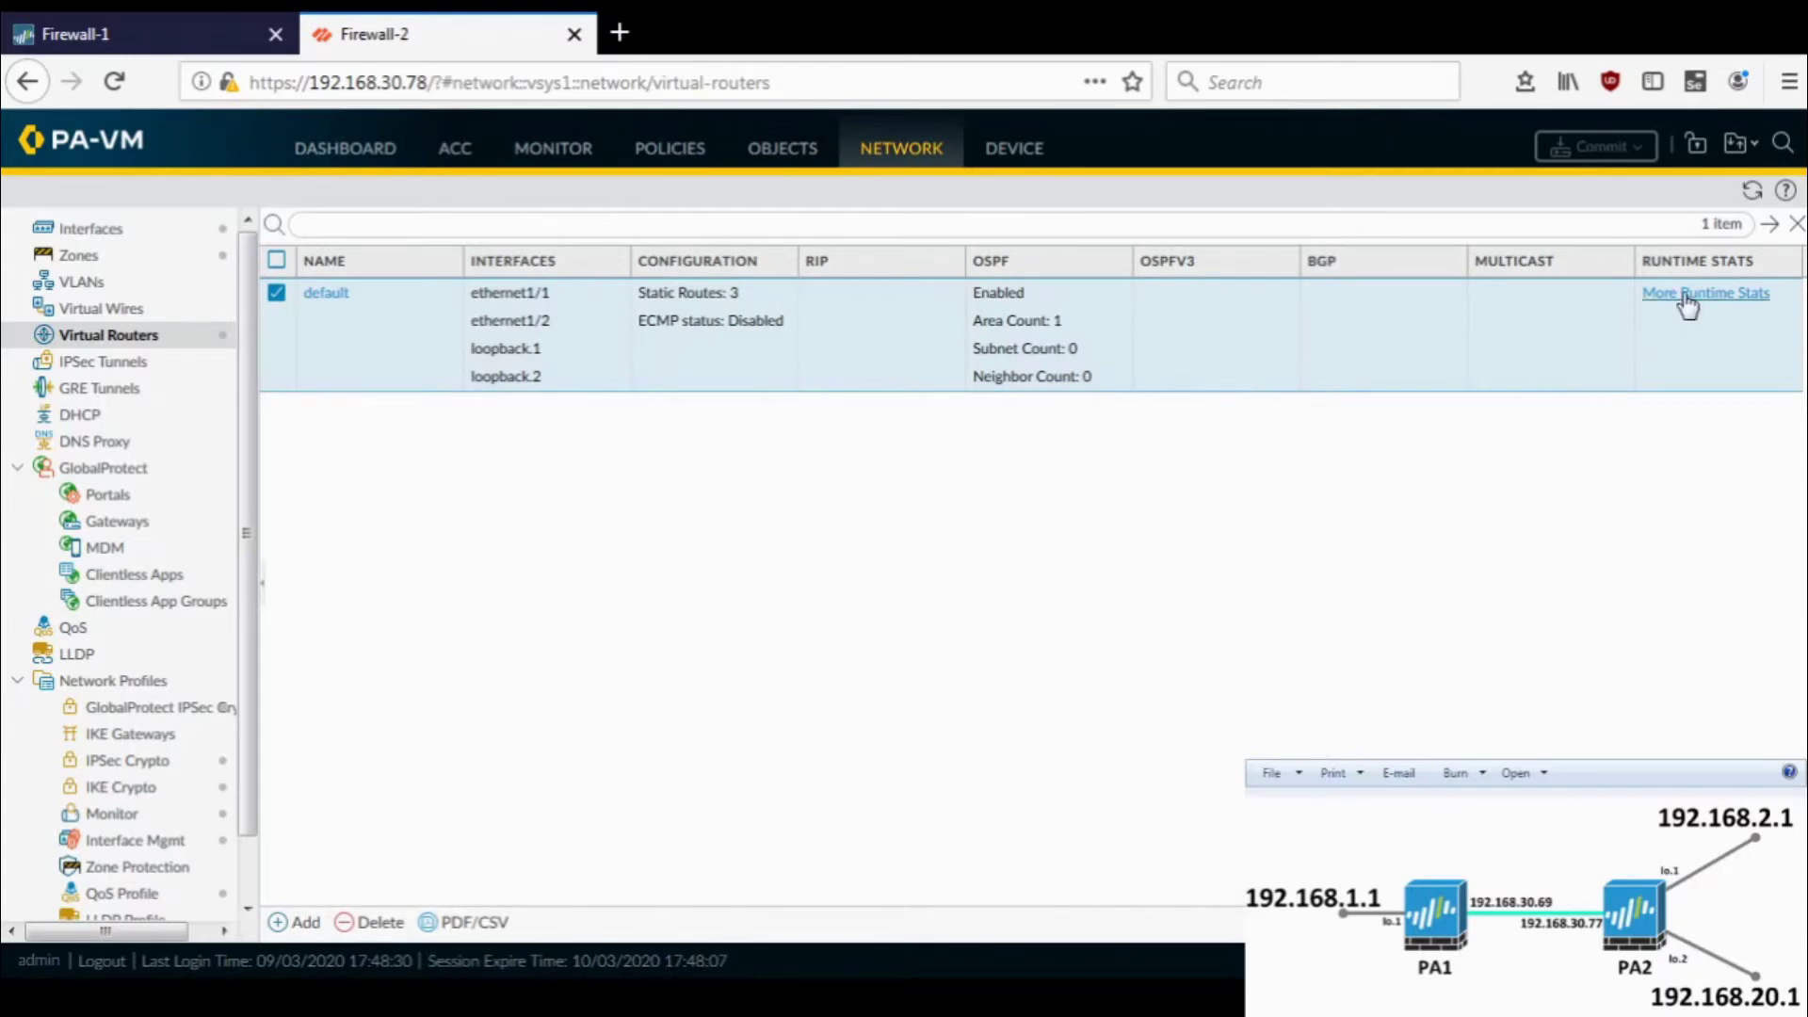
# - Check Firewall-2's runtime stats: 9 routes, no OSPF neighbors, then close them
pyautogui.click(1686, 295)
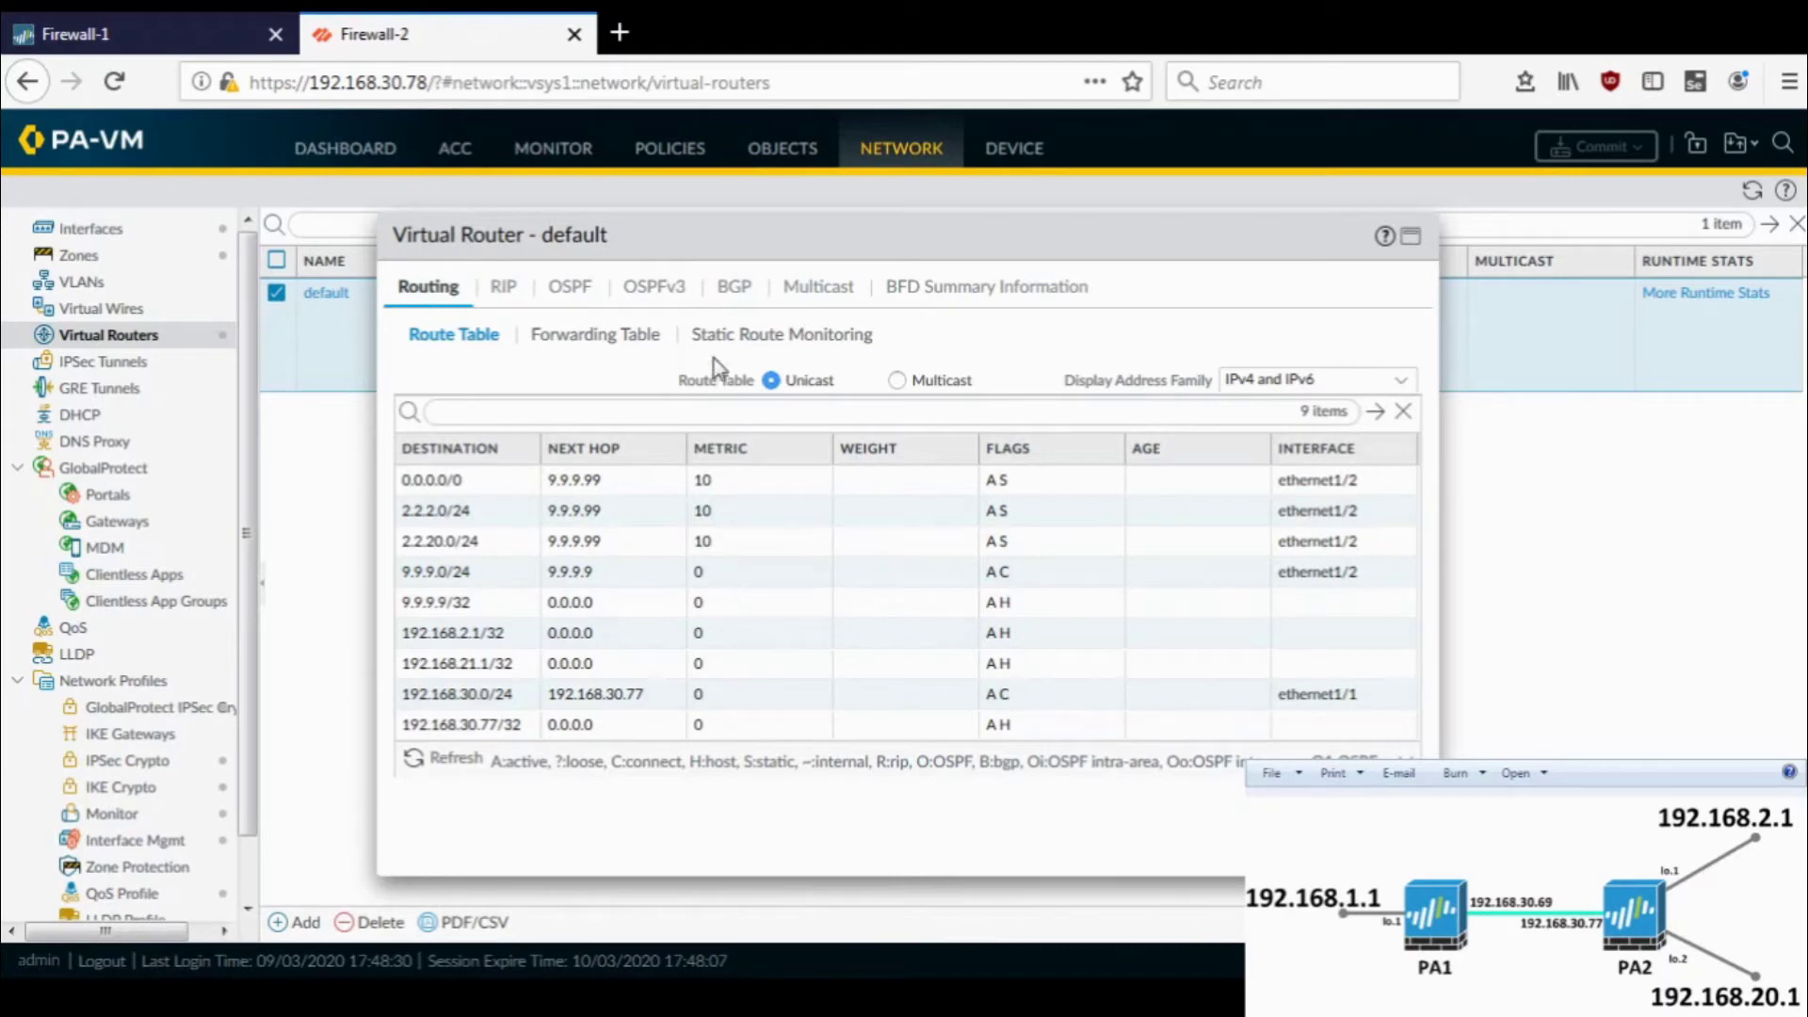
pyautogui.click(568, 298)
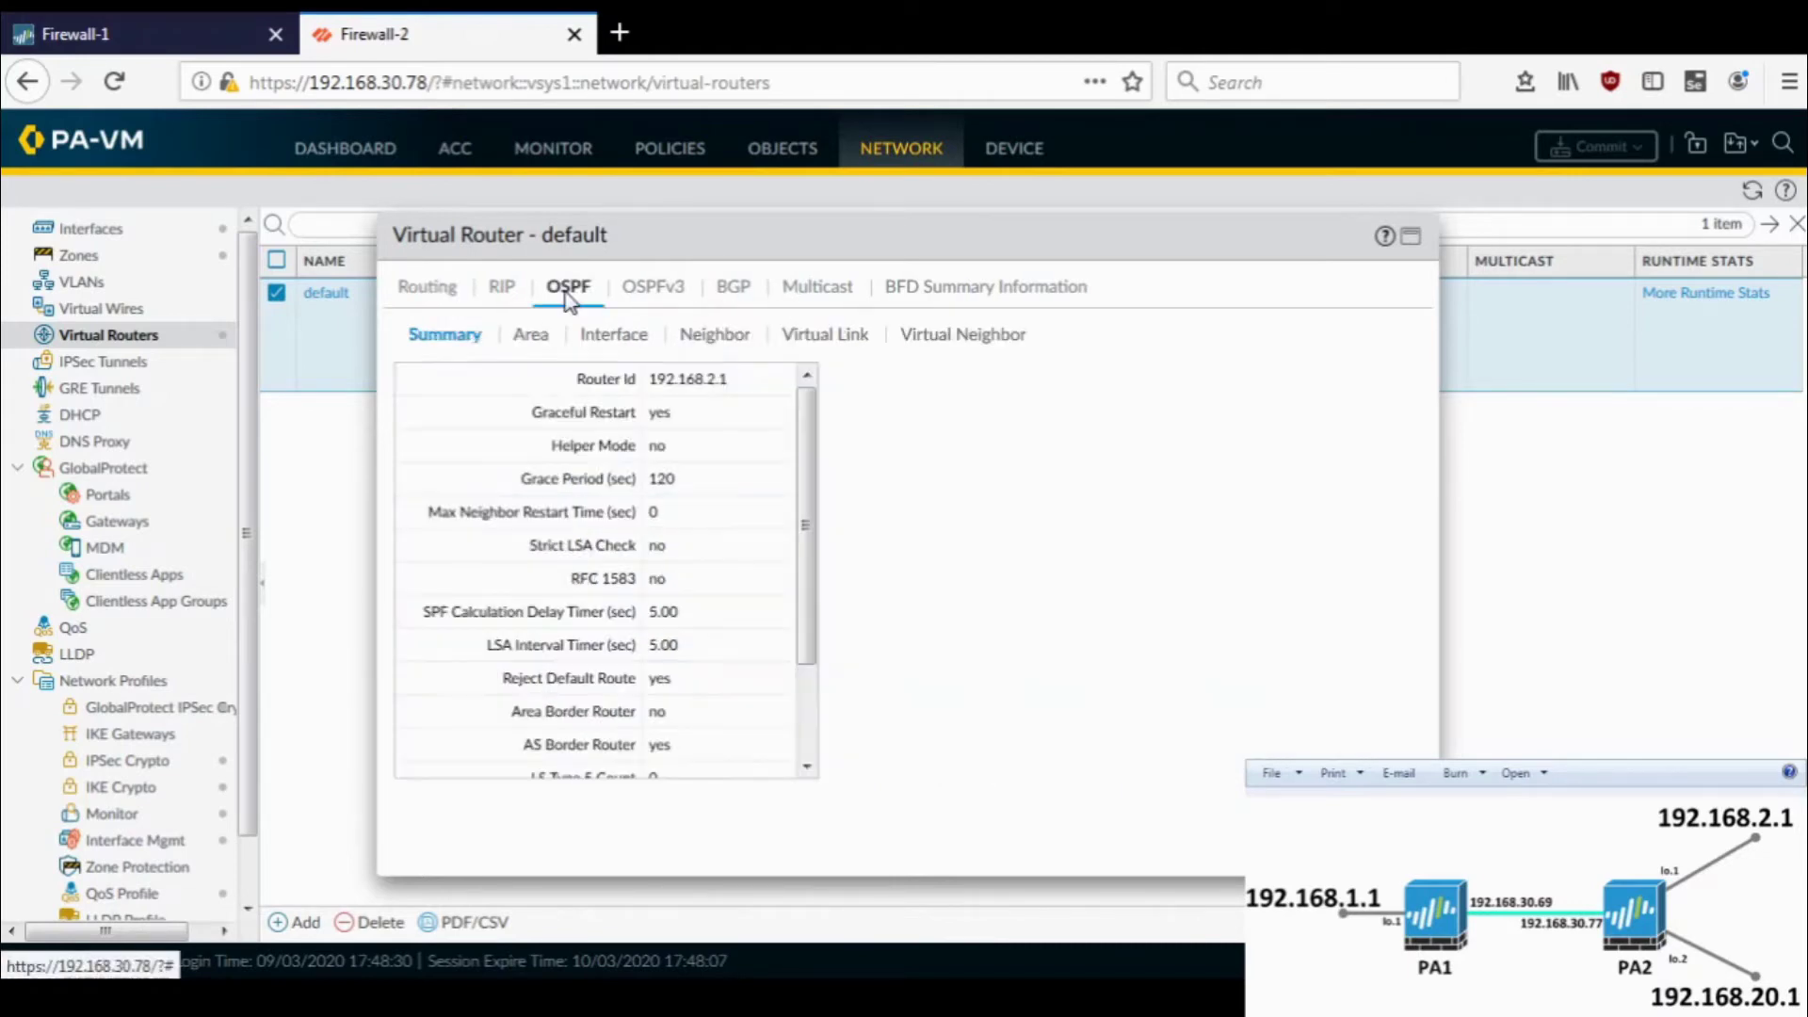
pyautogui.click(697, 342)
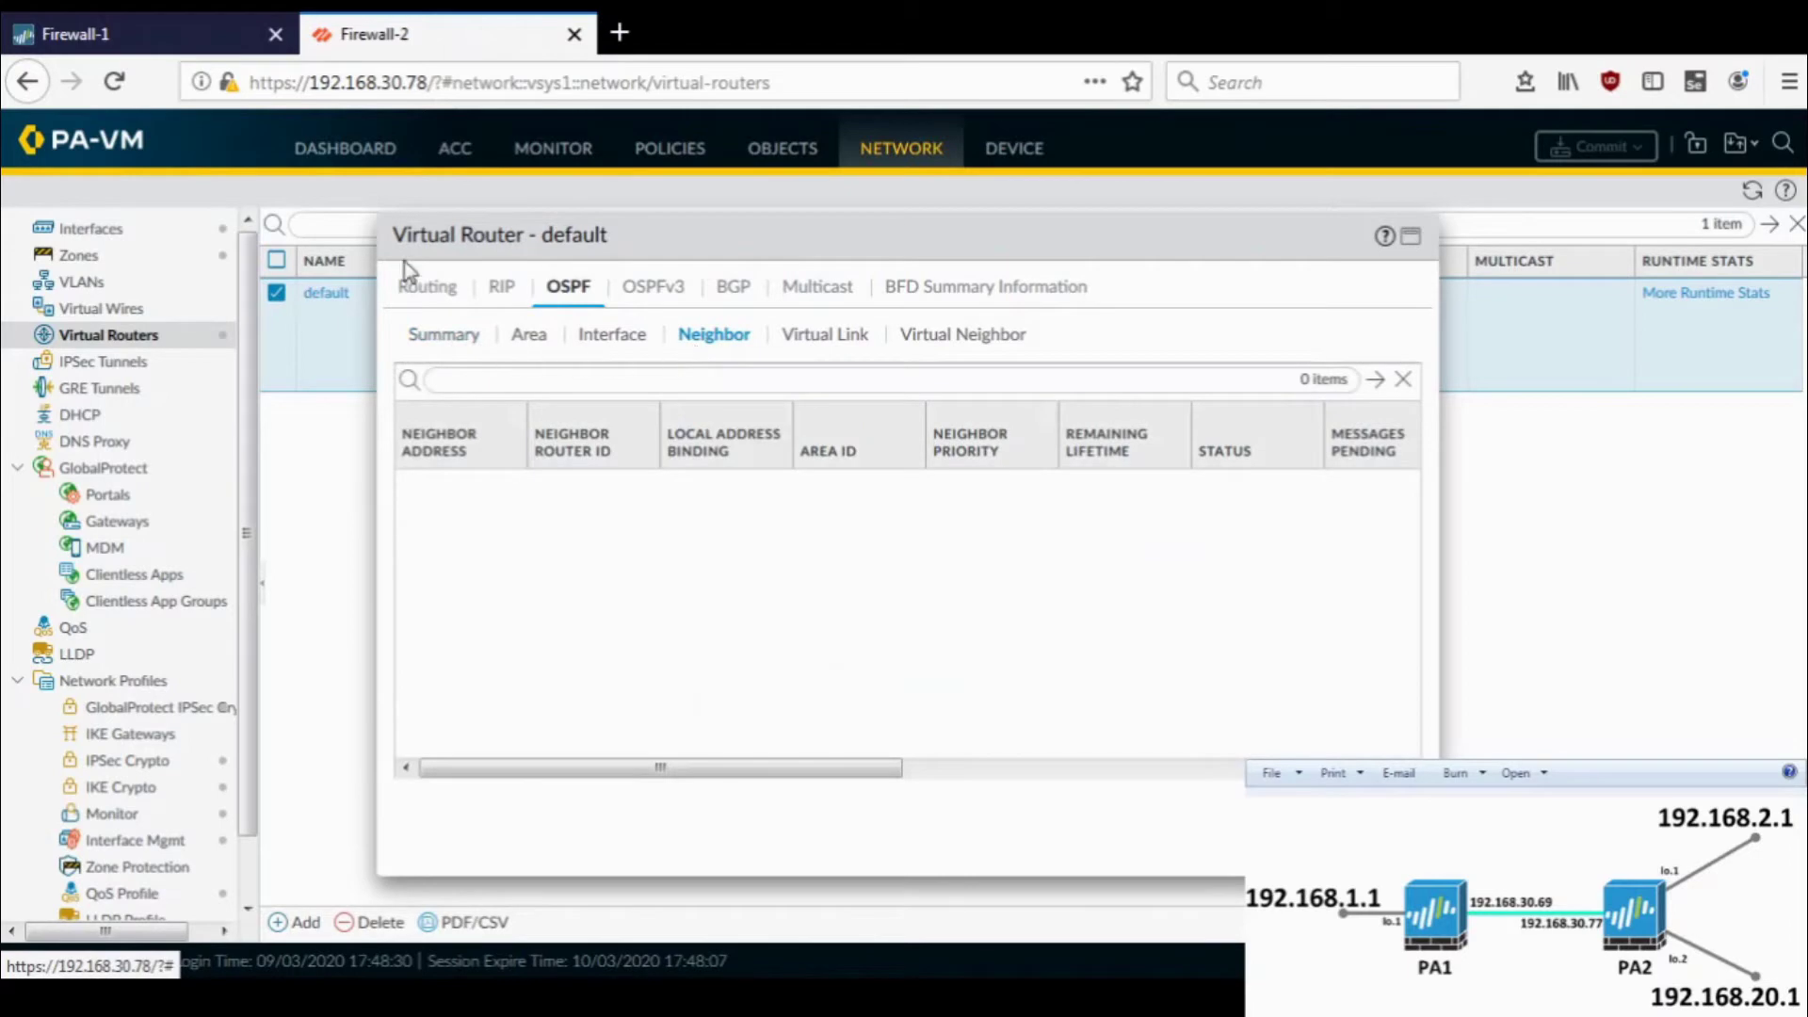
pyautogui.click(425, 287)
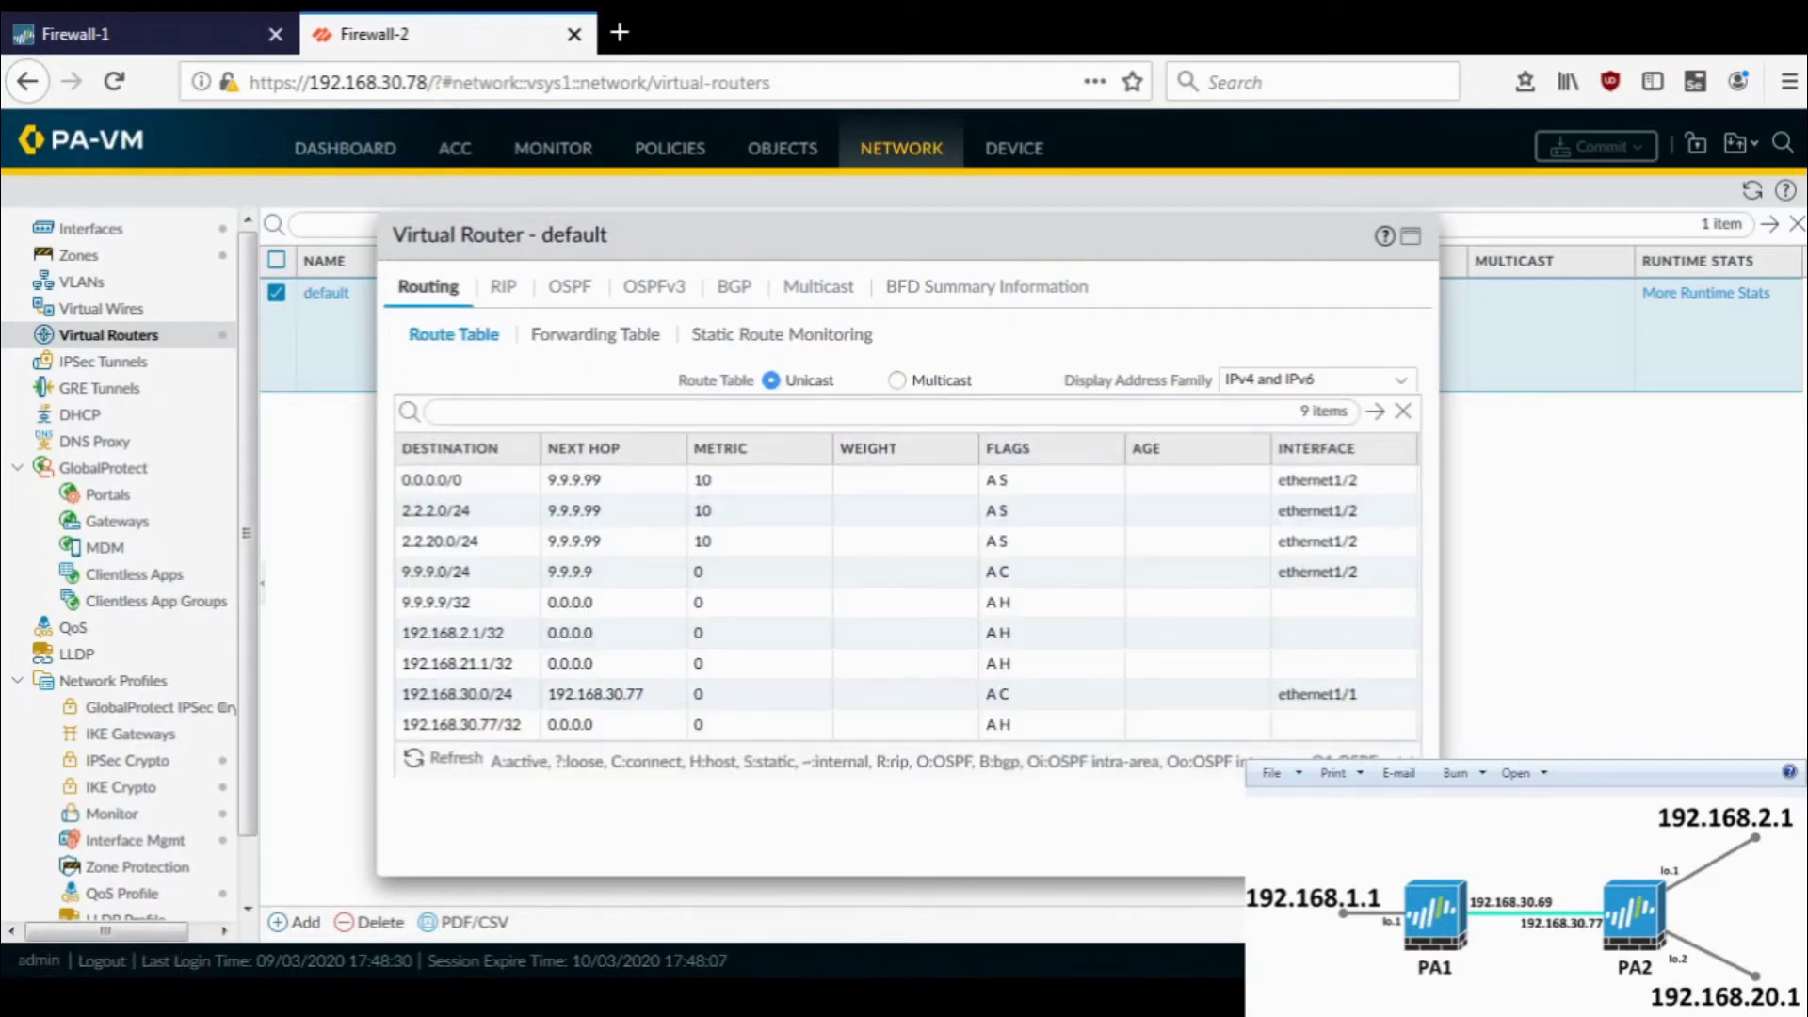
pyautogui.press('Escape')
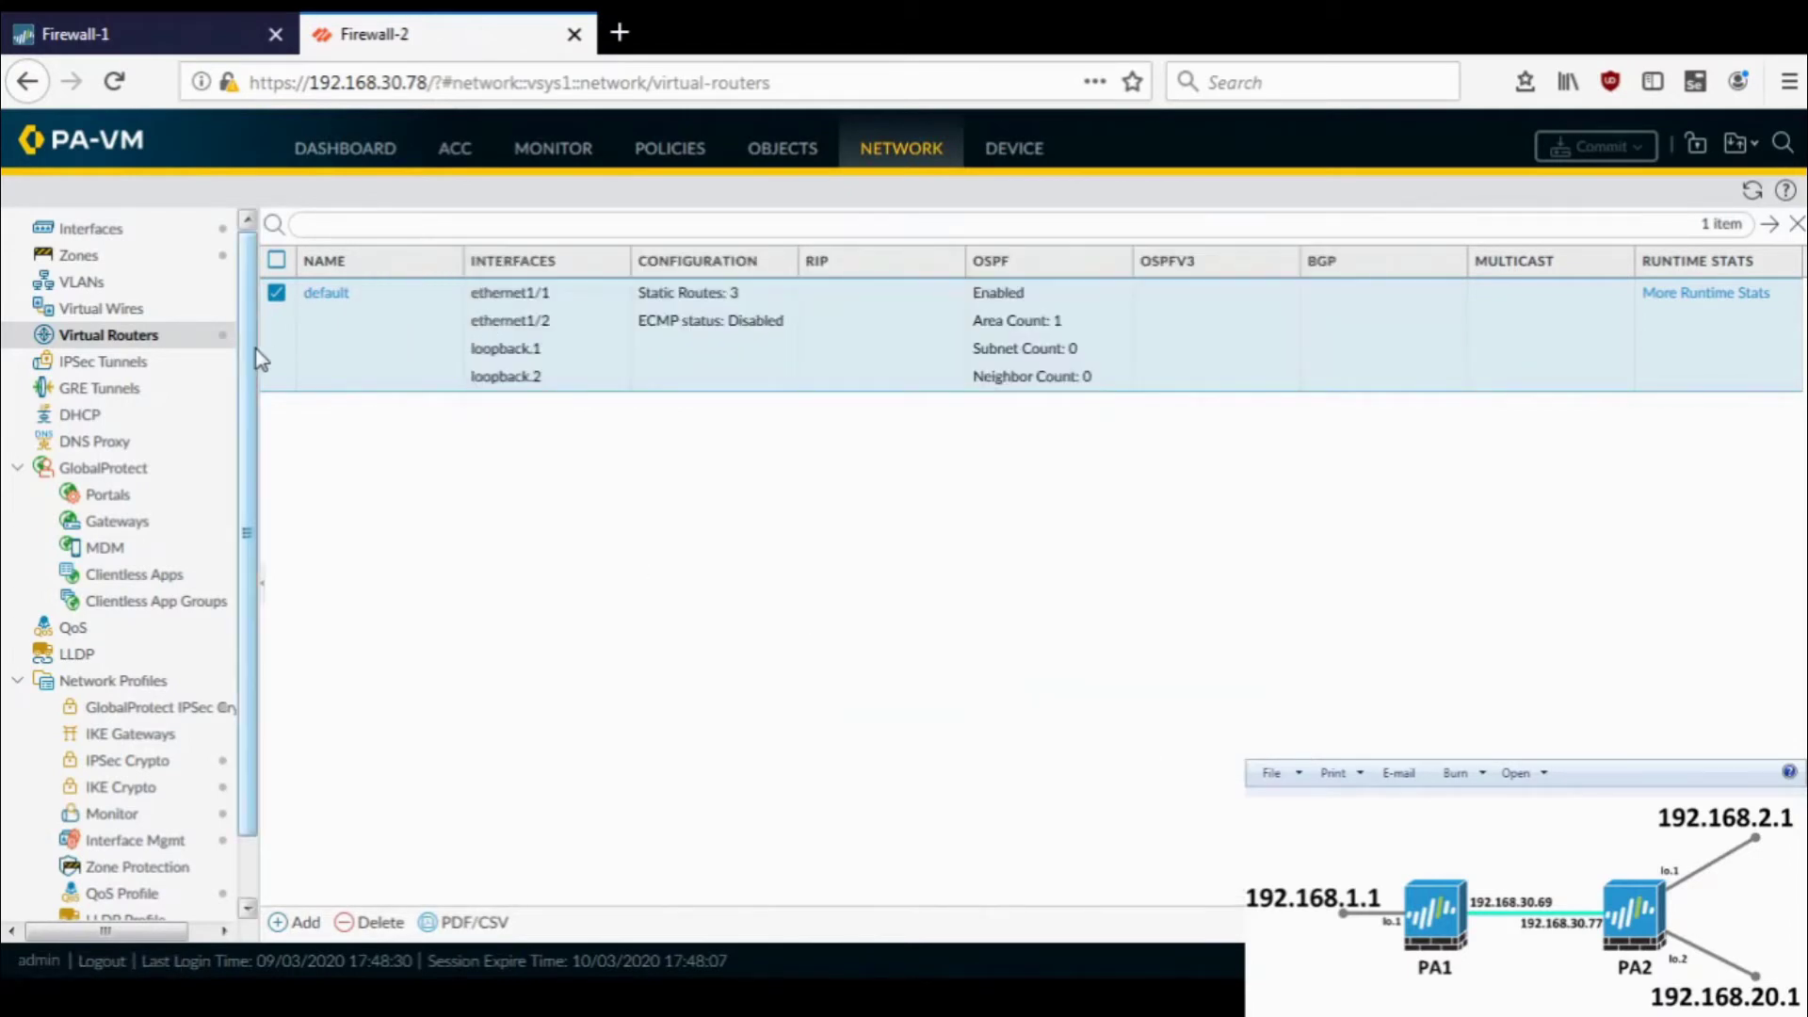
# - Open Firewall-2's default router OSPF settings and clear Firewall-1's successful commit status
pyautogui.click(330, 294)
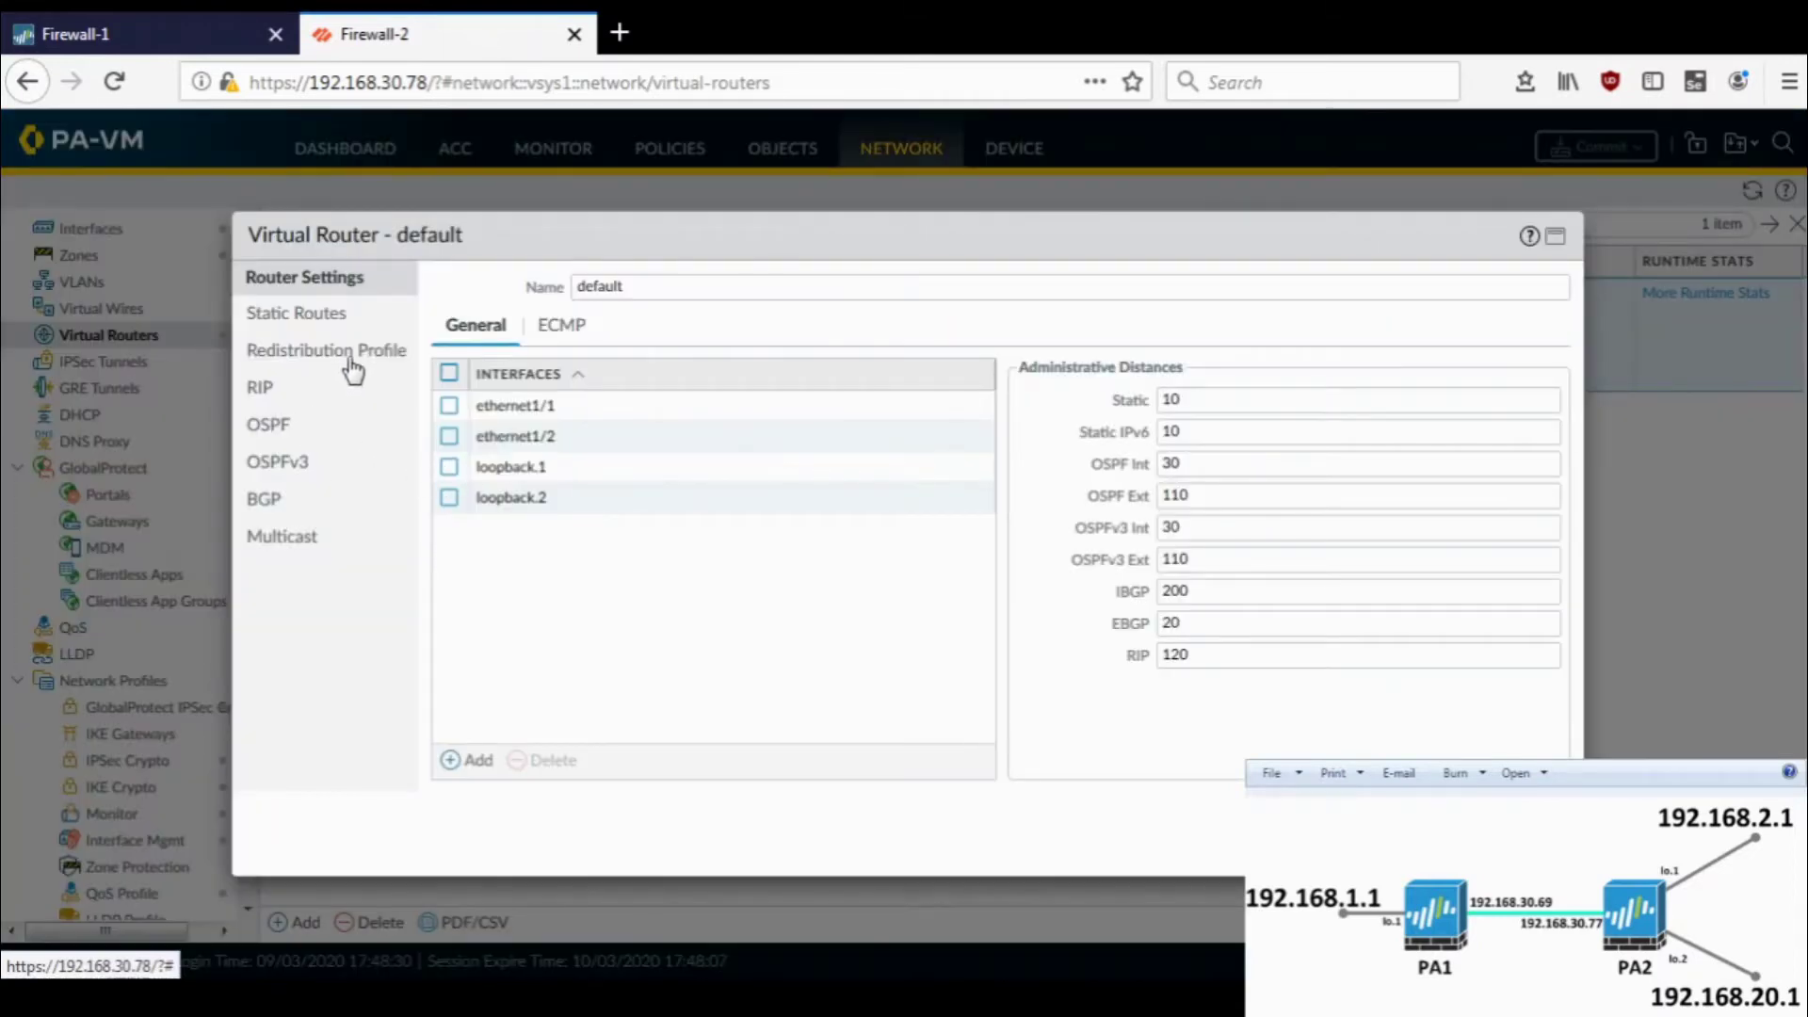
pyautogui.click(313, 435)
pyautogui.click(156, 12)
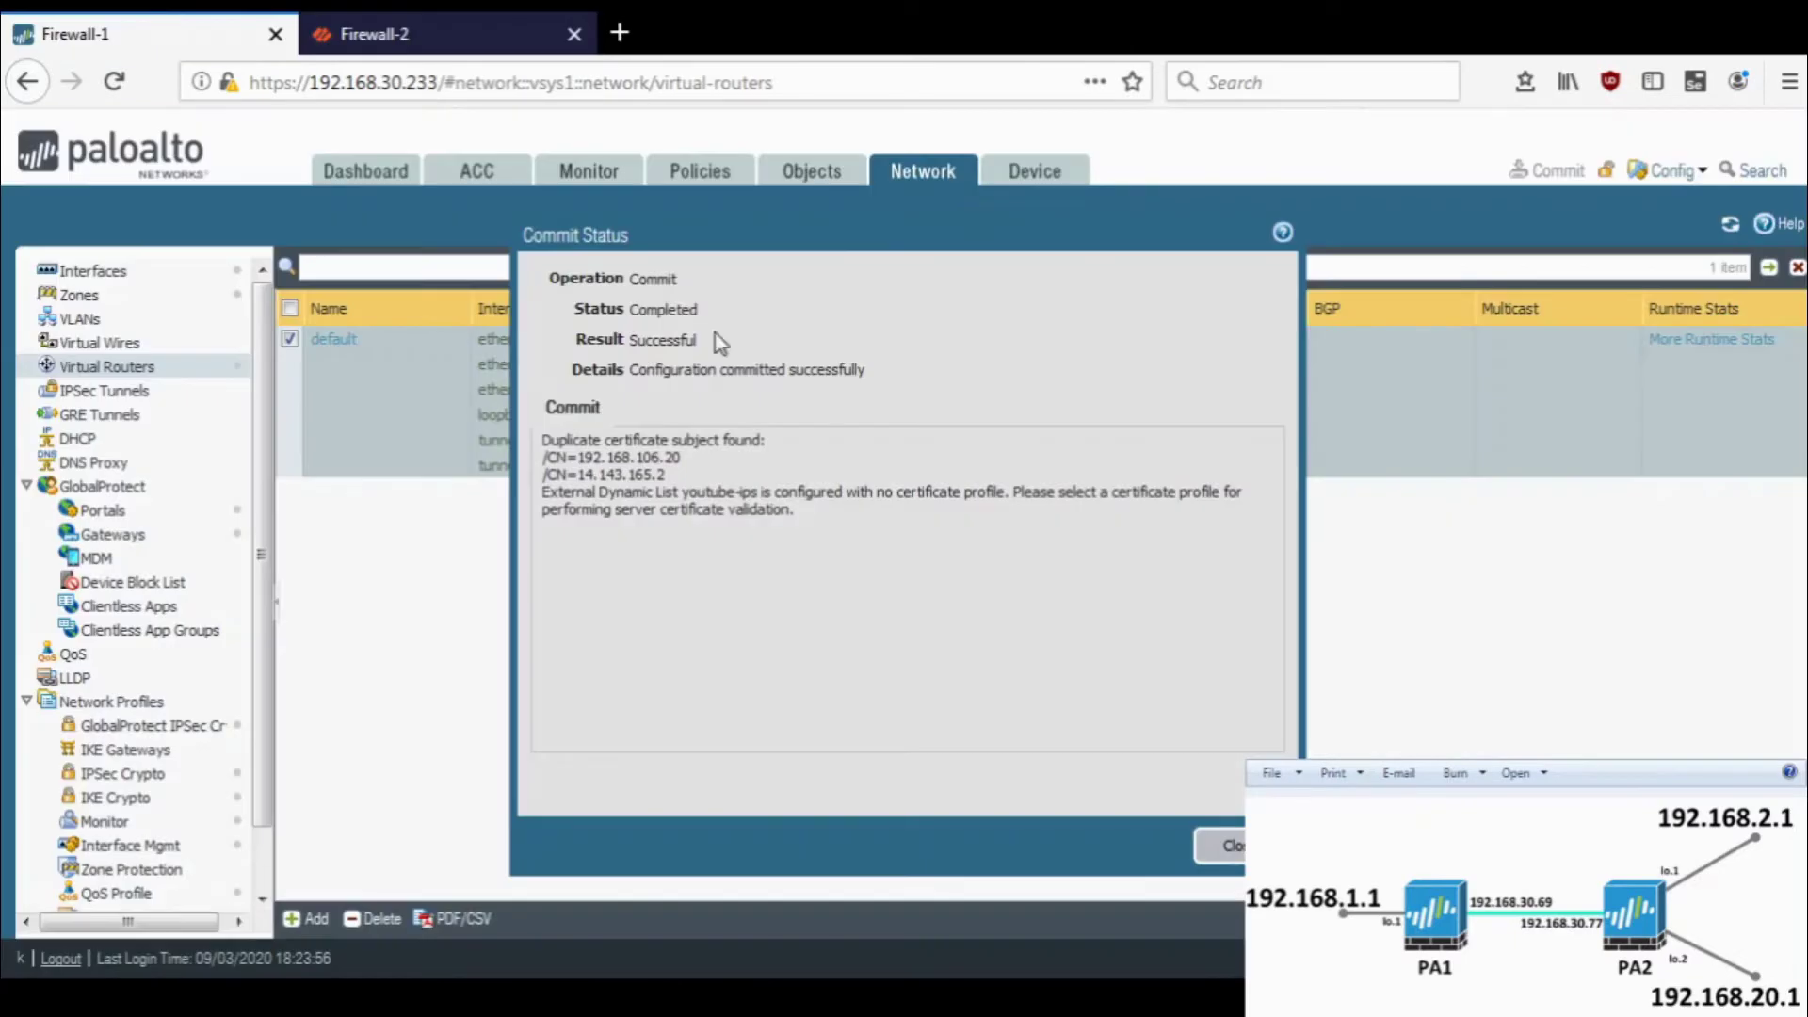
pyautogui.click(1219, 844)
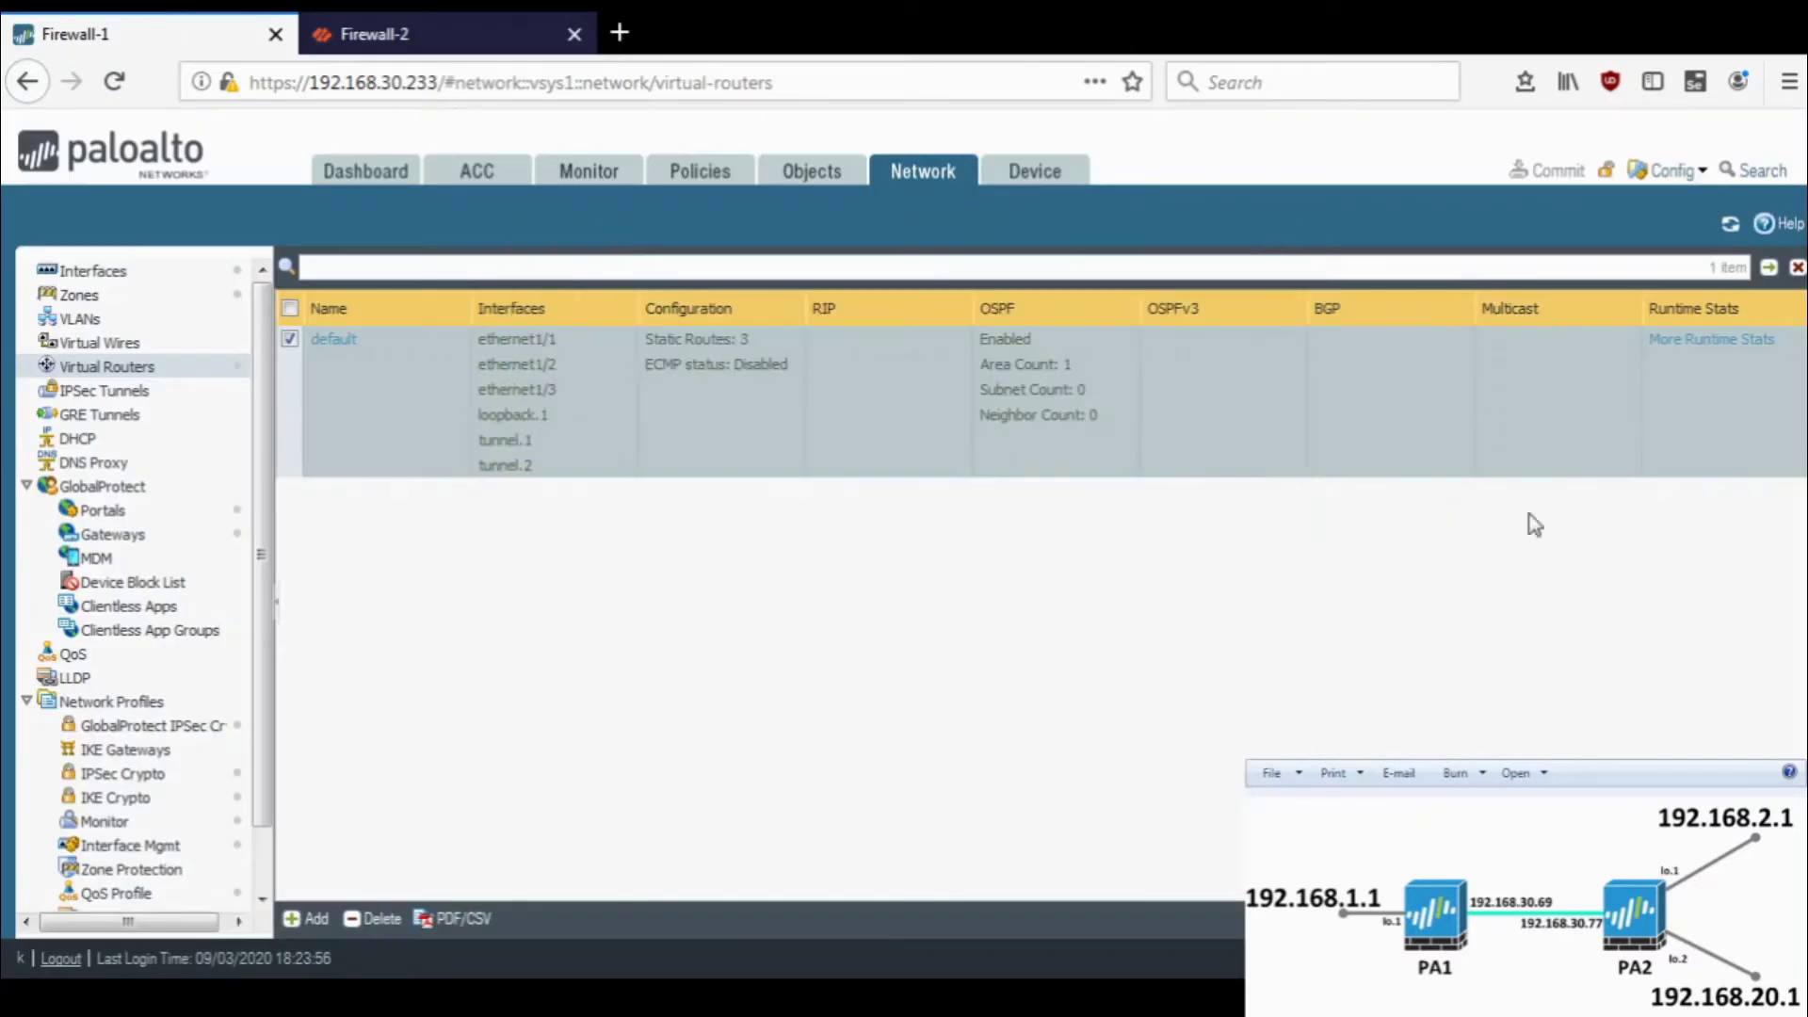
# - Confirm Firewall-1 has no OSPF neighbors, then return to Firewall-2's OSPF settings
pyautogui.click(1679, 353)
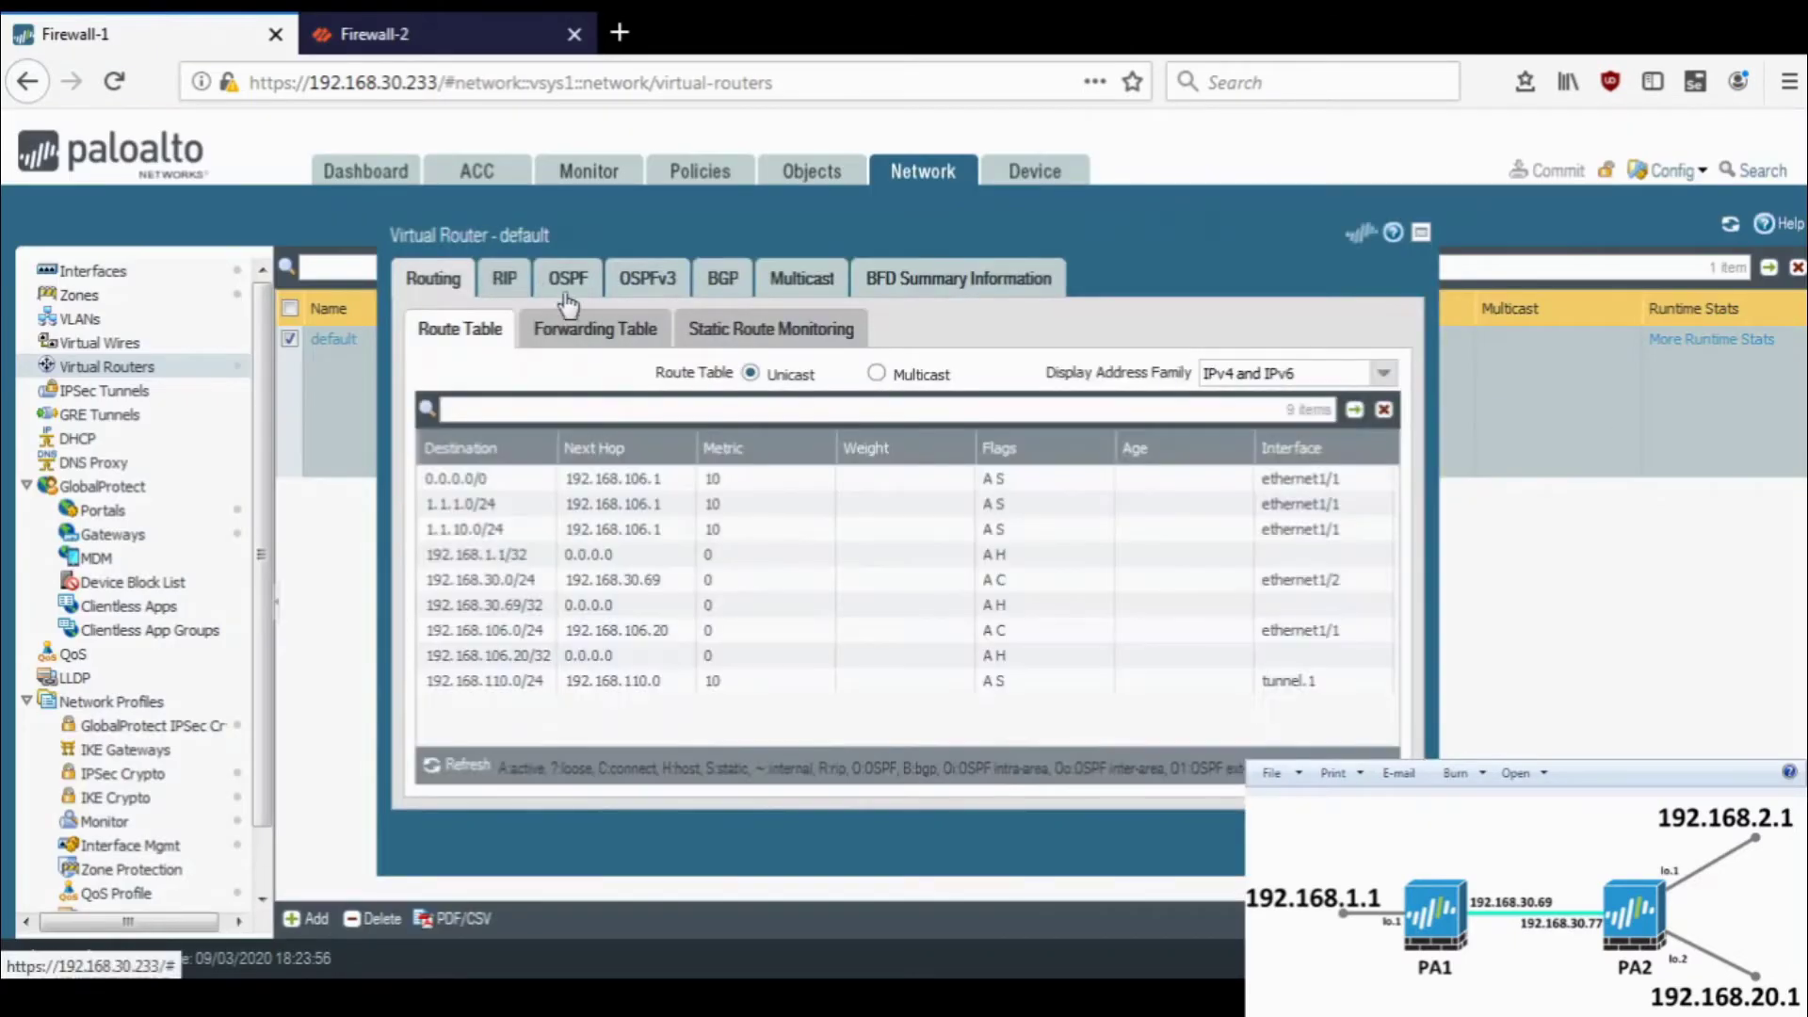
pyautogui.click(582, 293)
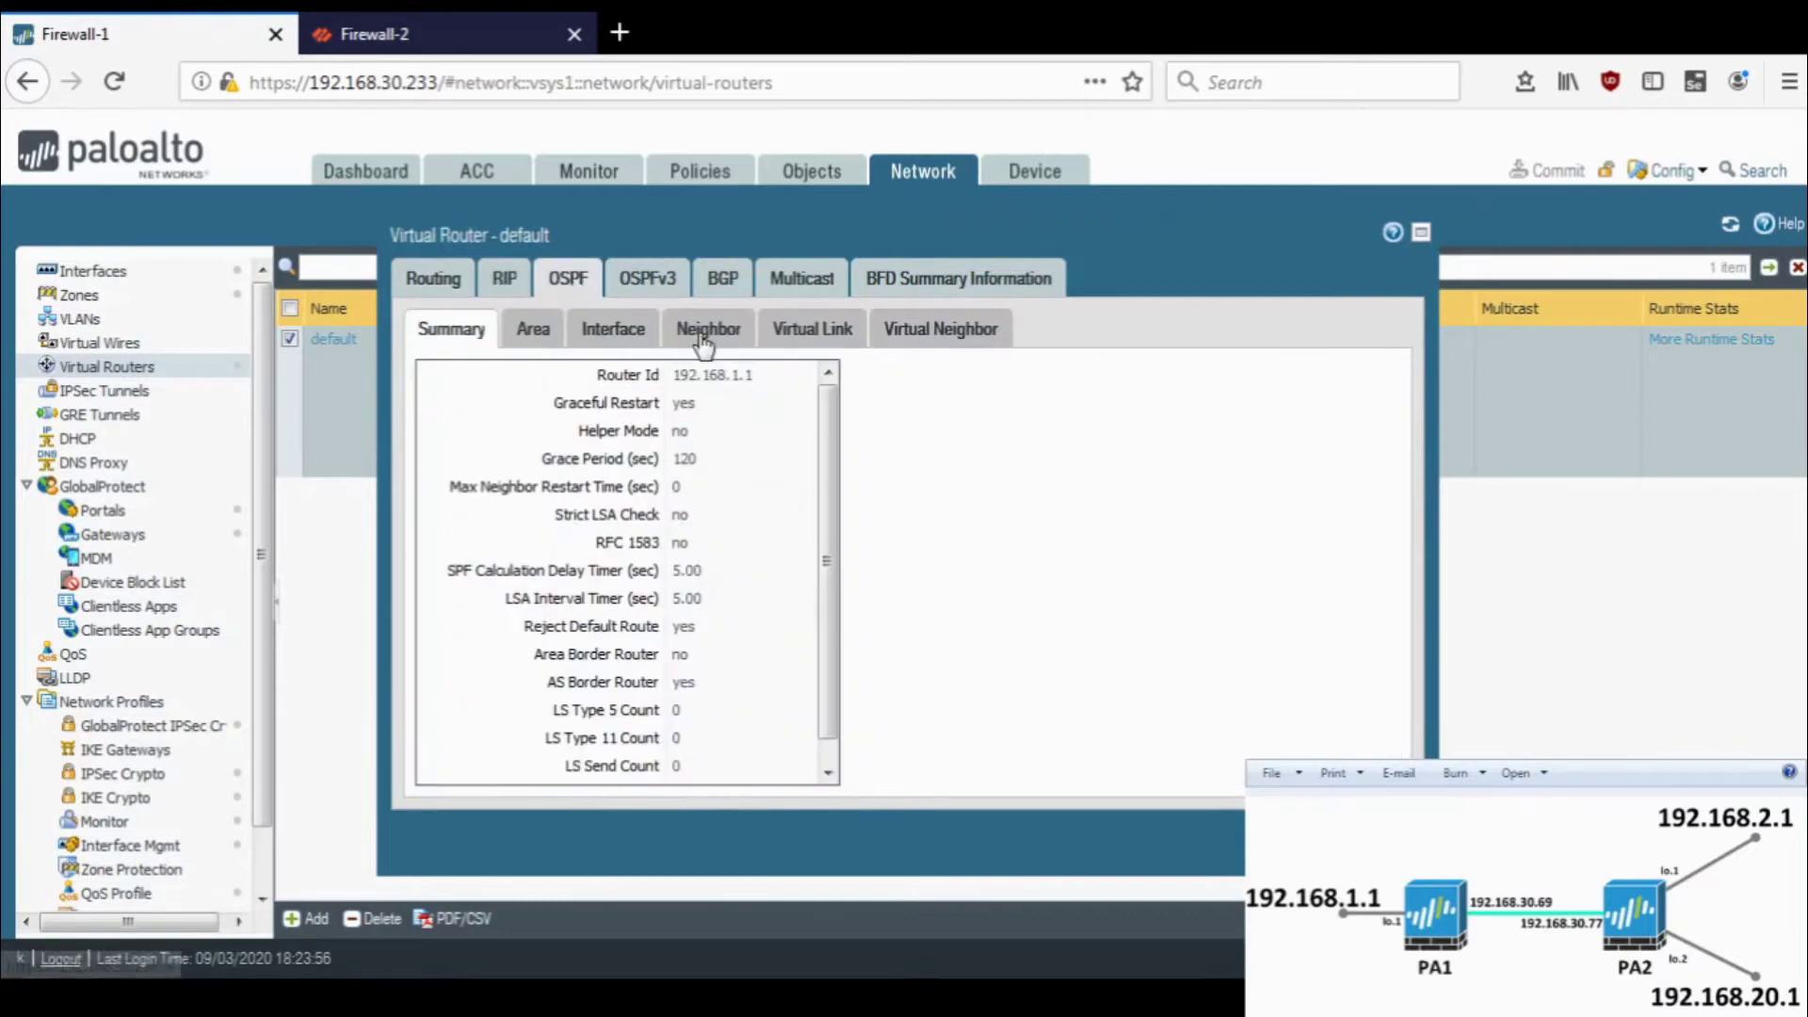
pyautogui.click(701, 341)
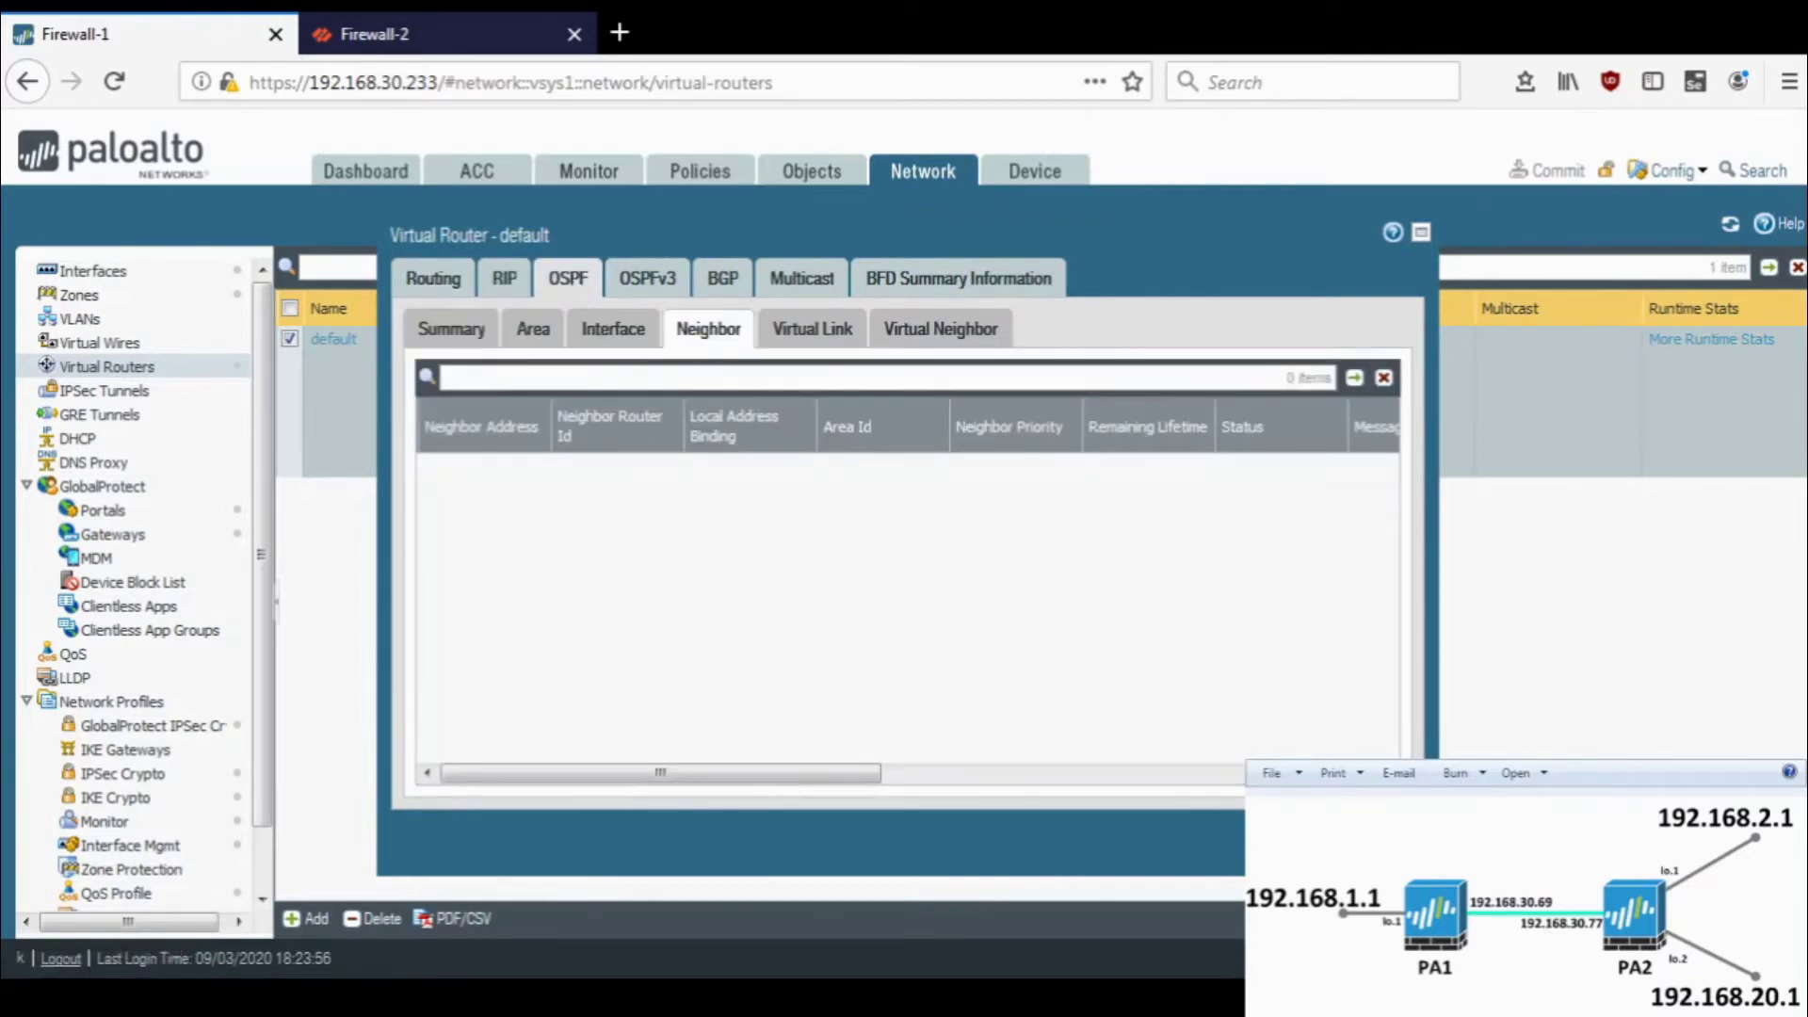
pyautogui.press('Escape')
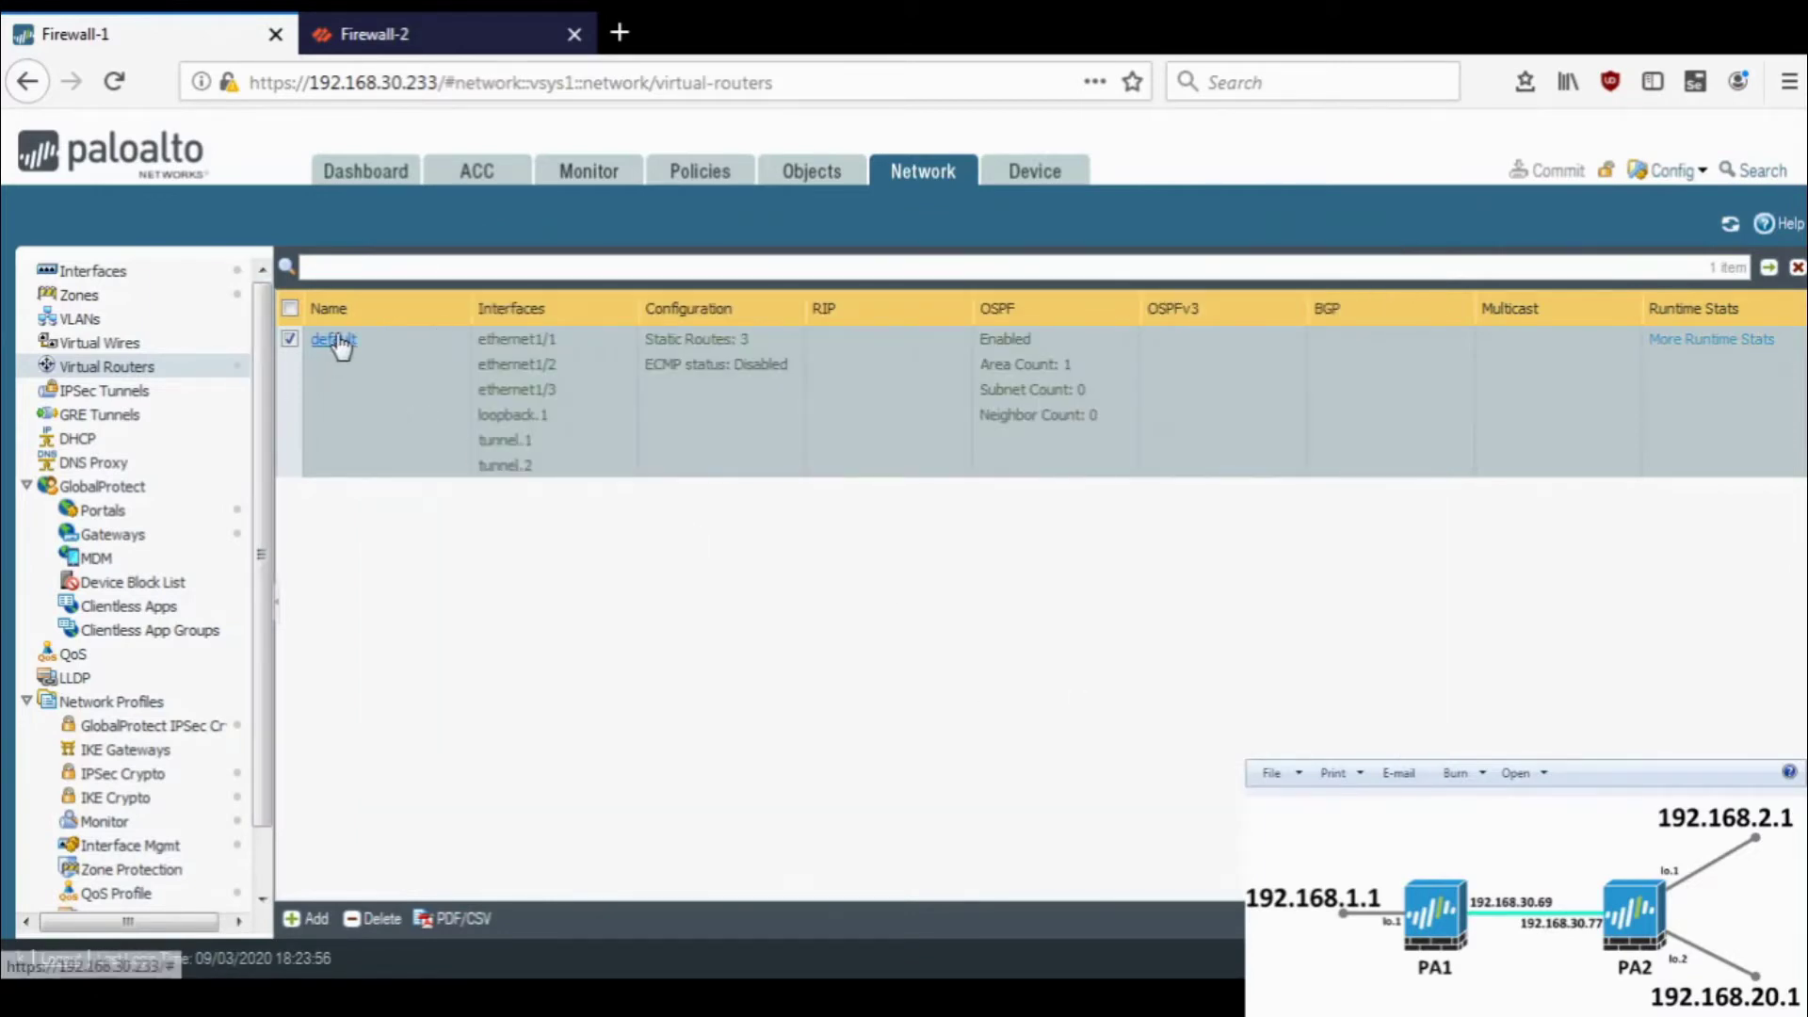
pyautogui.click(409, 24)
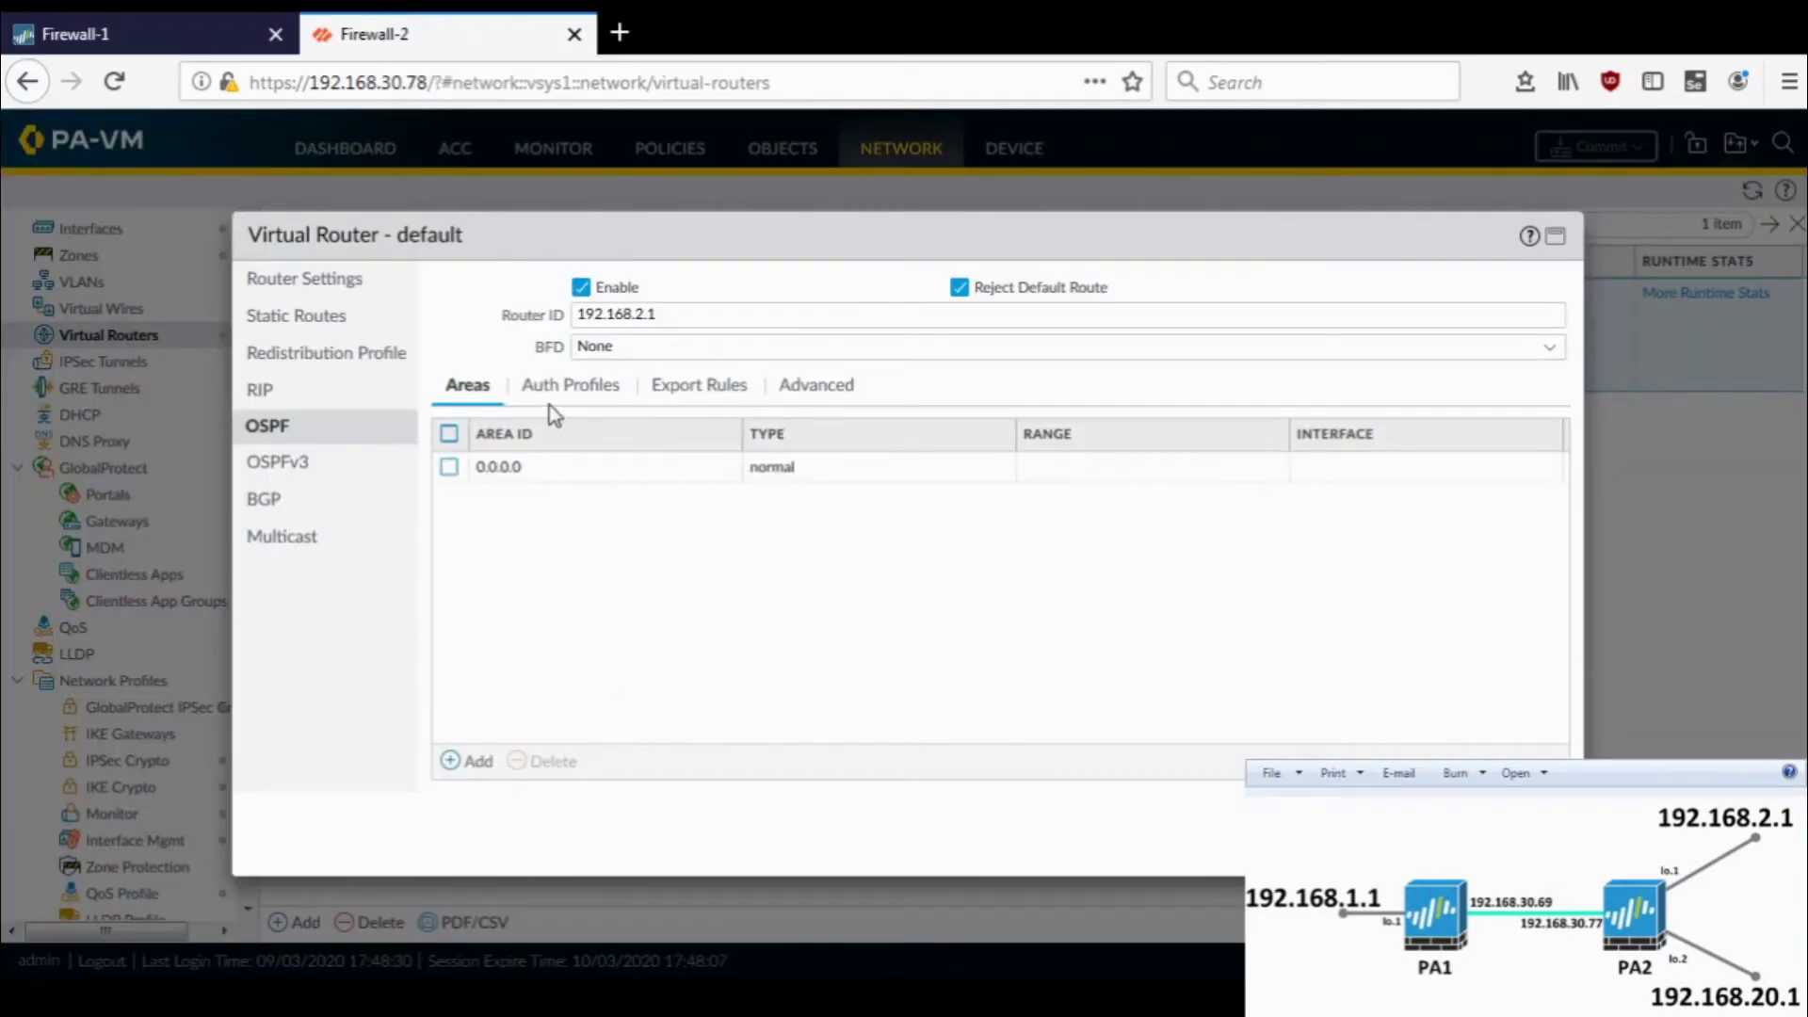
# - Add ethernet1/1 to Firewall-2's OSPF area 0.0.0.0
pyautogui.click(501, 471)
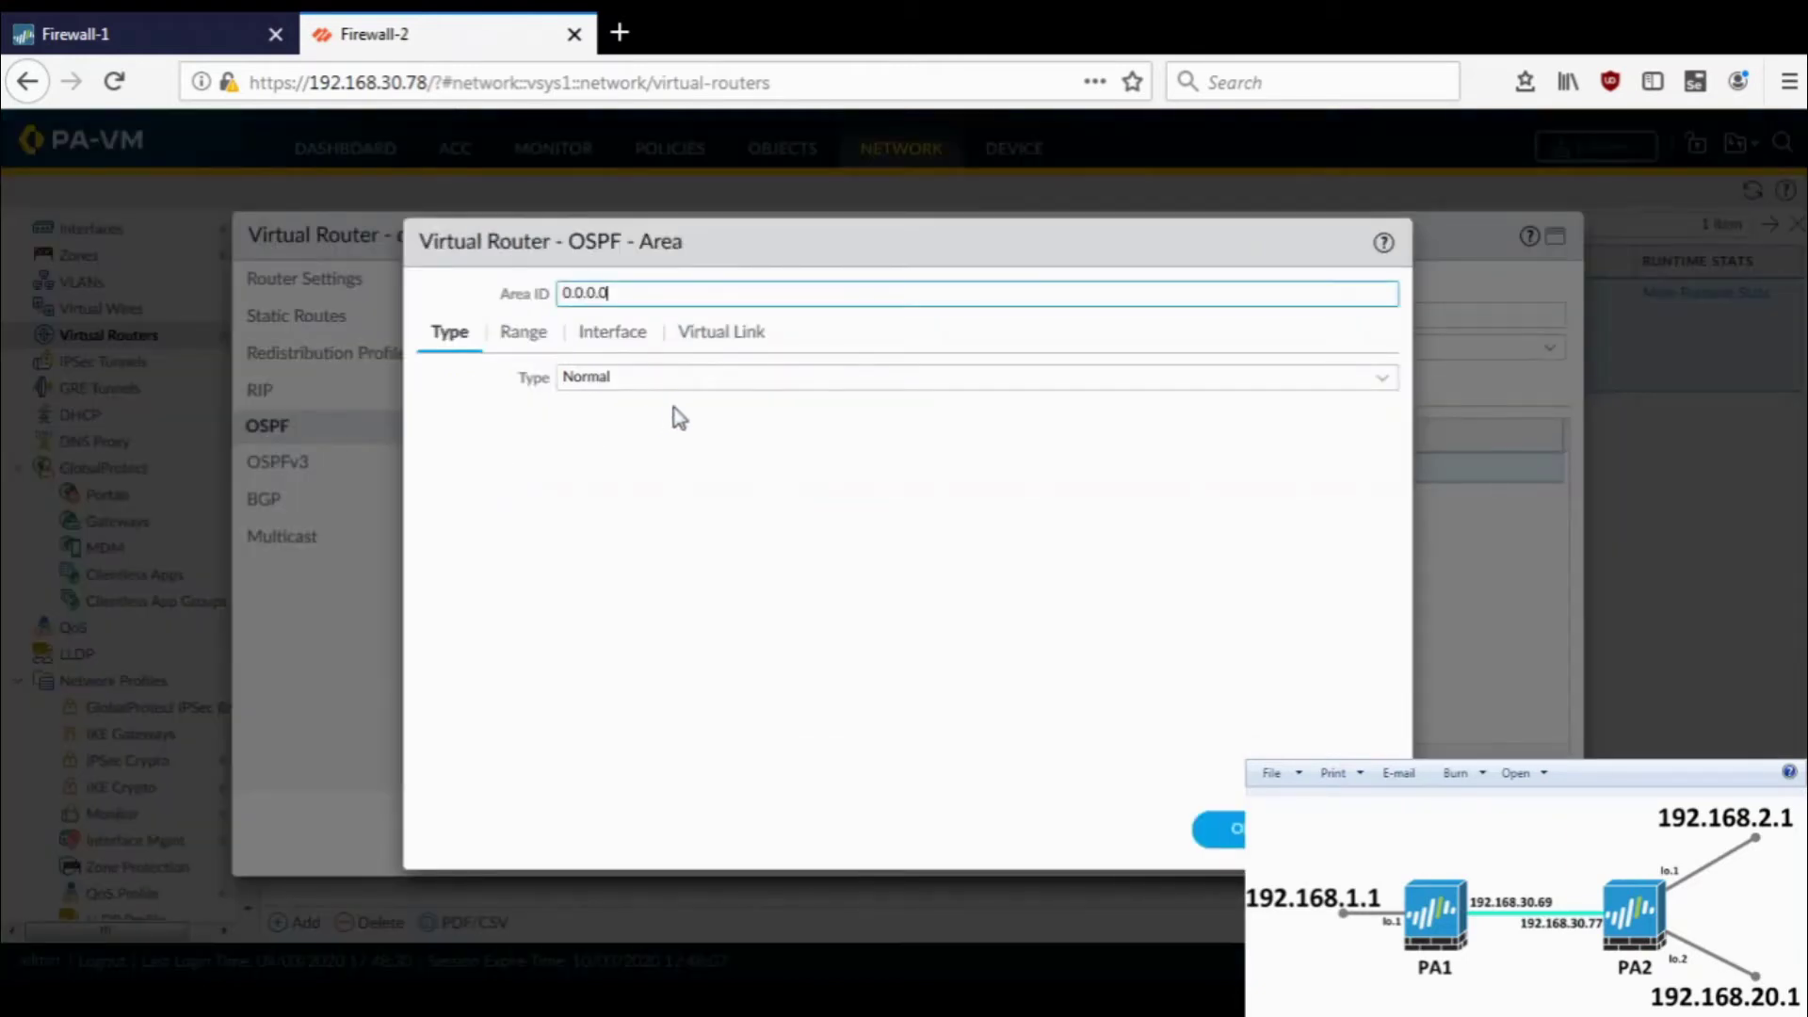
pyautogui.click(608, 334)
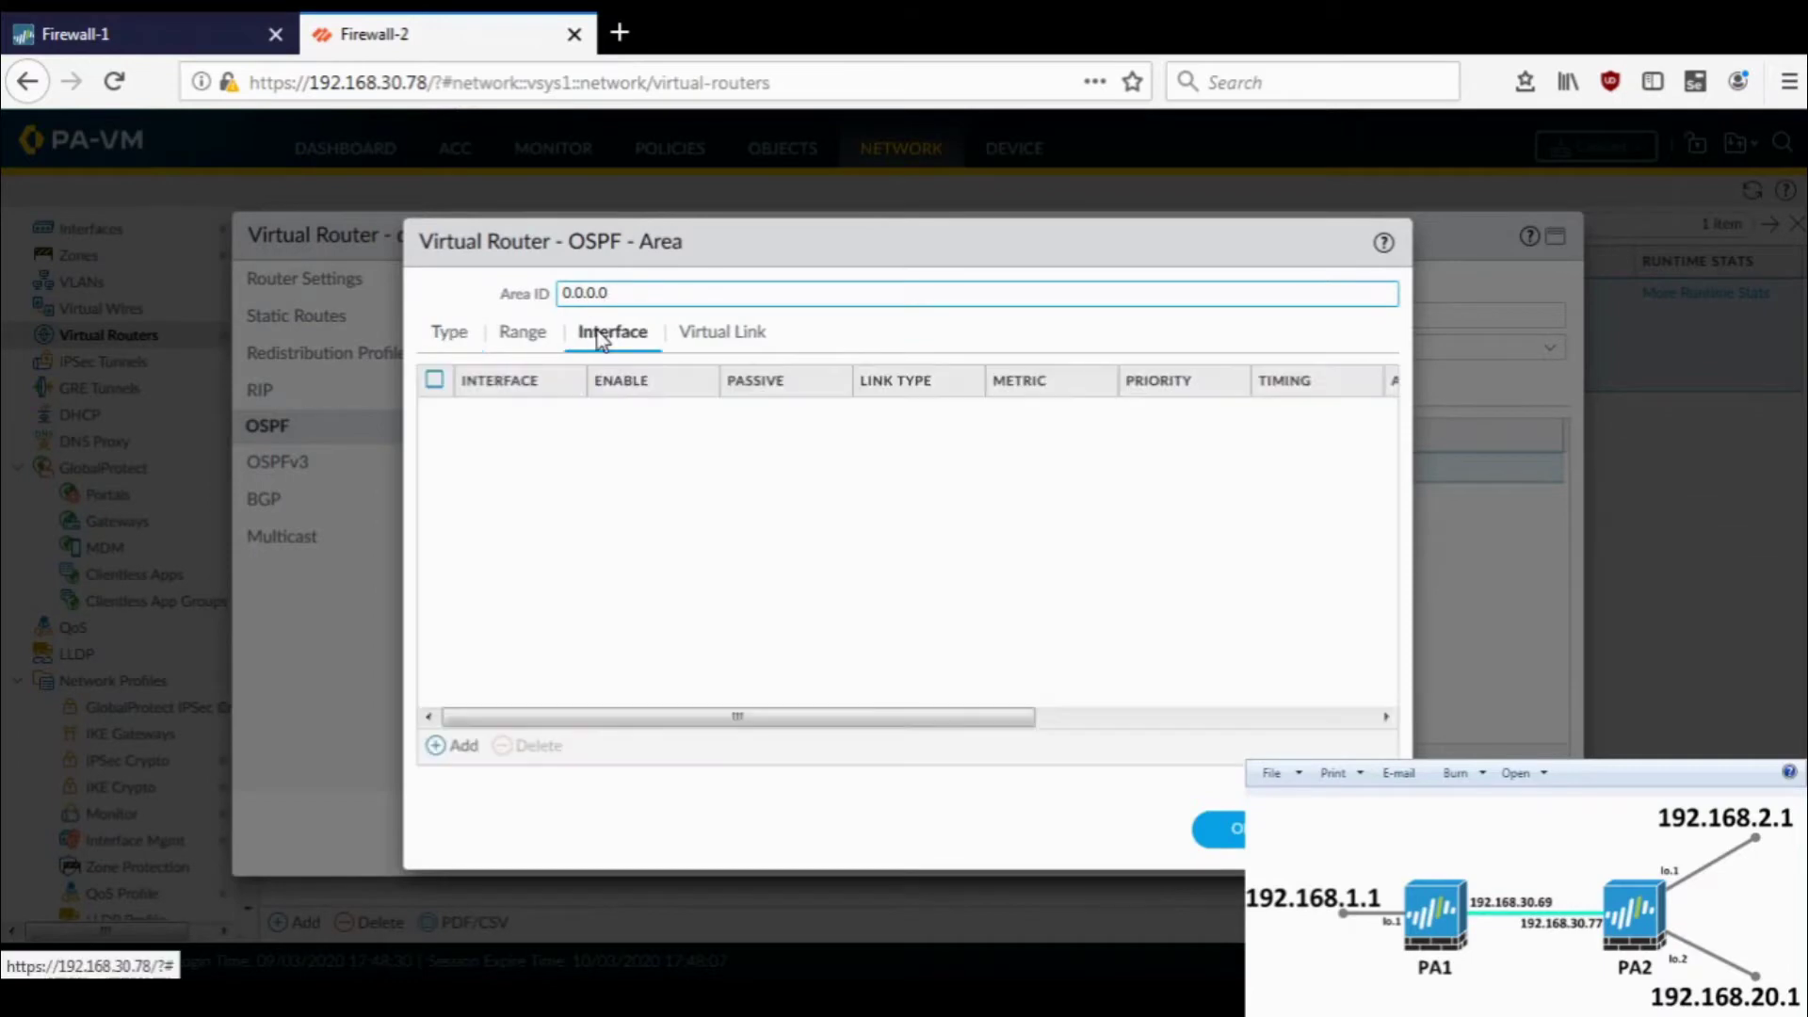
pyautogui.click(457, 748)
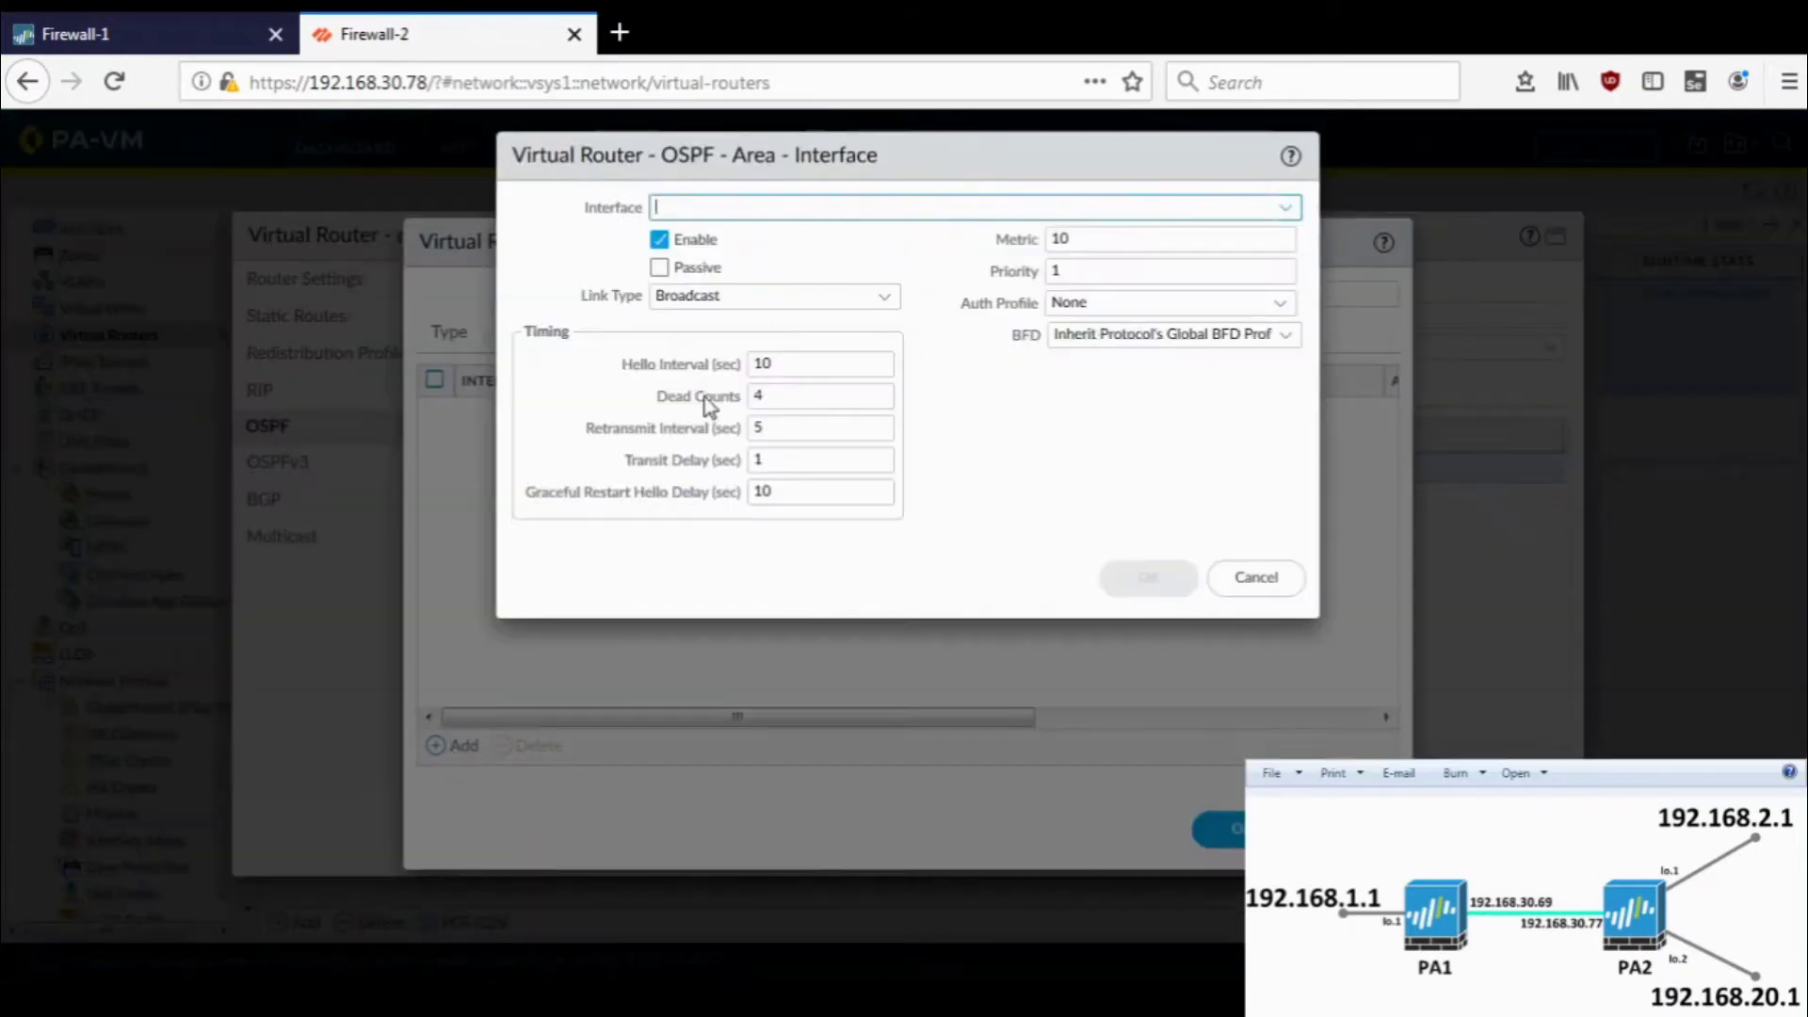
pyautogui.click(1286, 209)
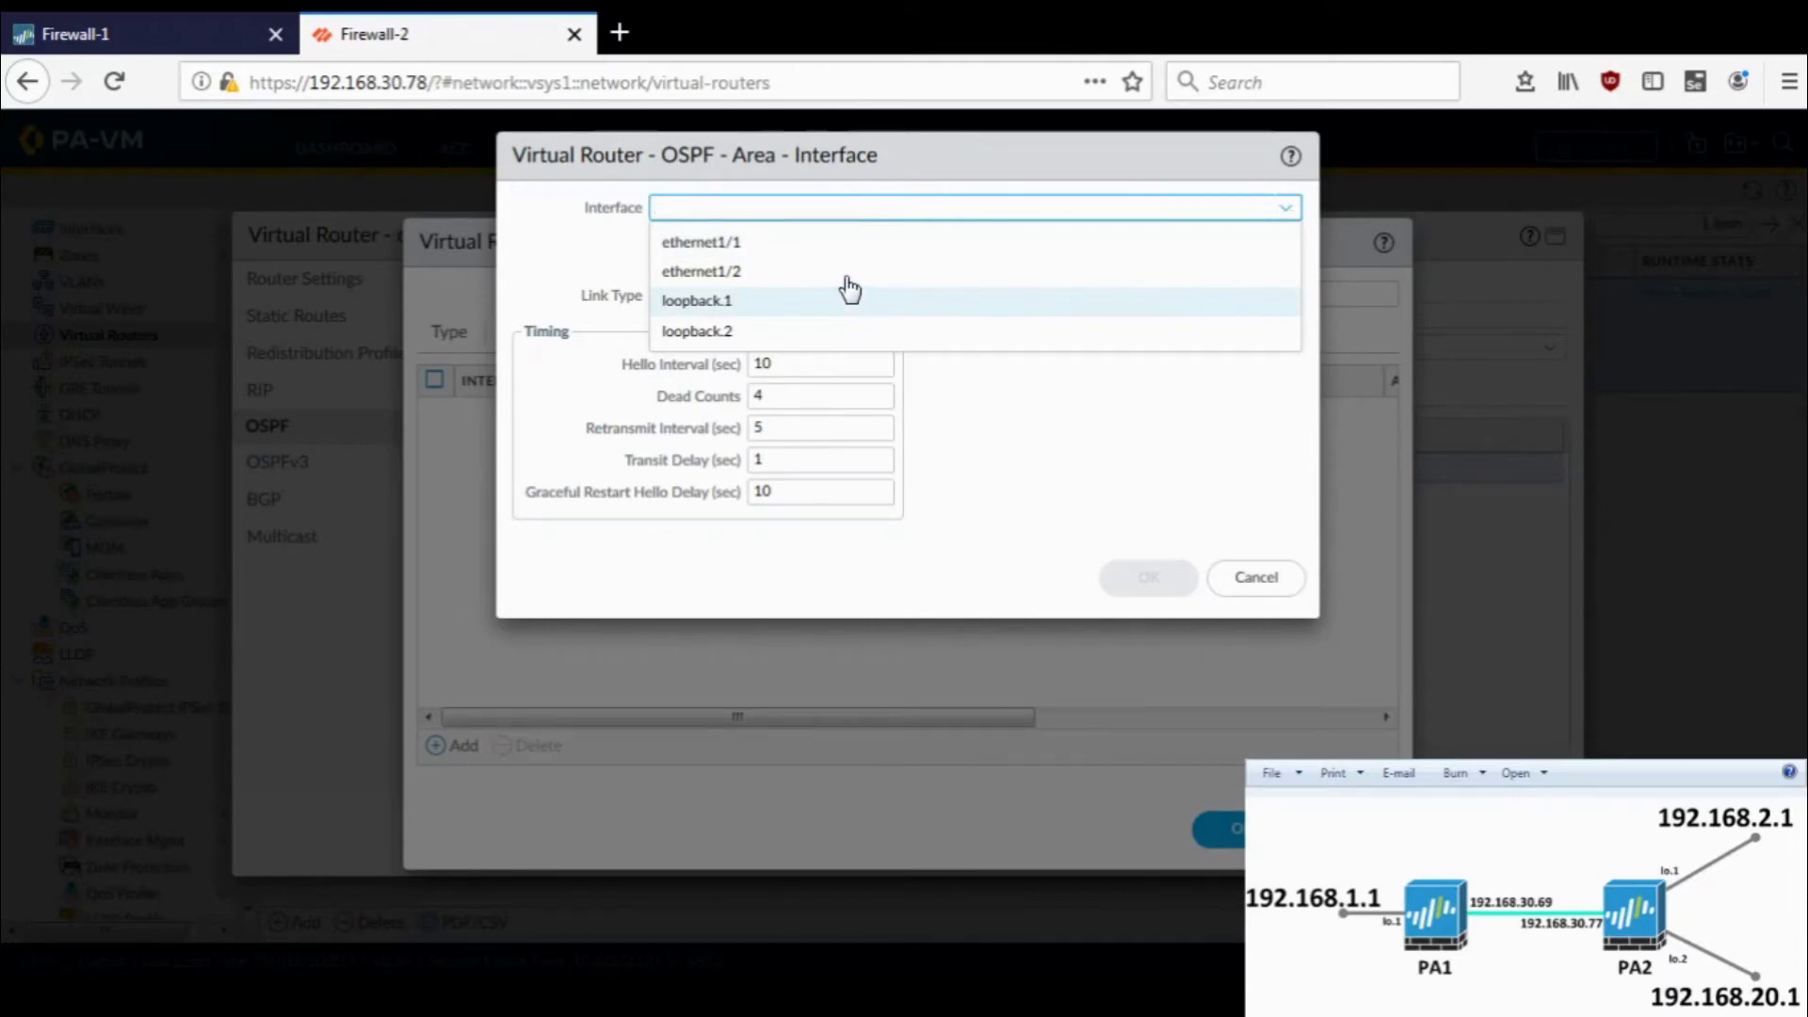
pyautogui.click(738, 245)
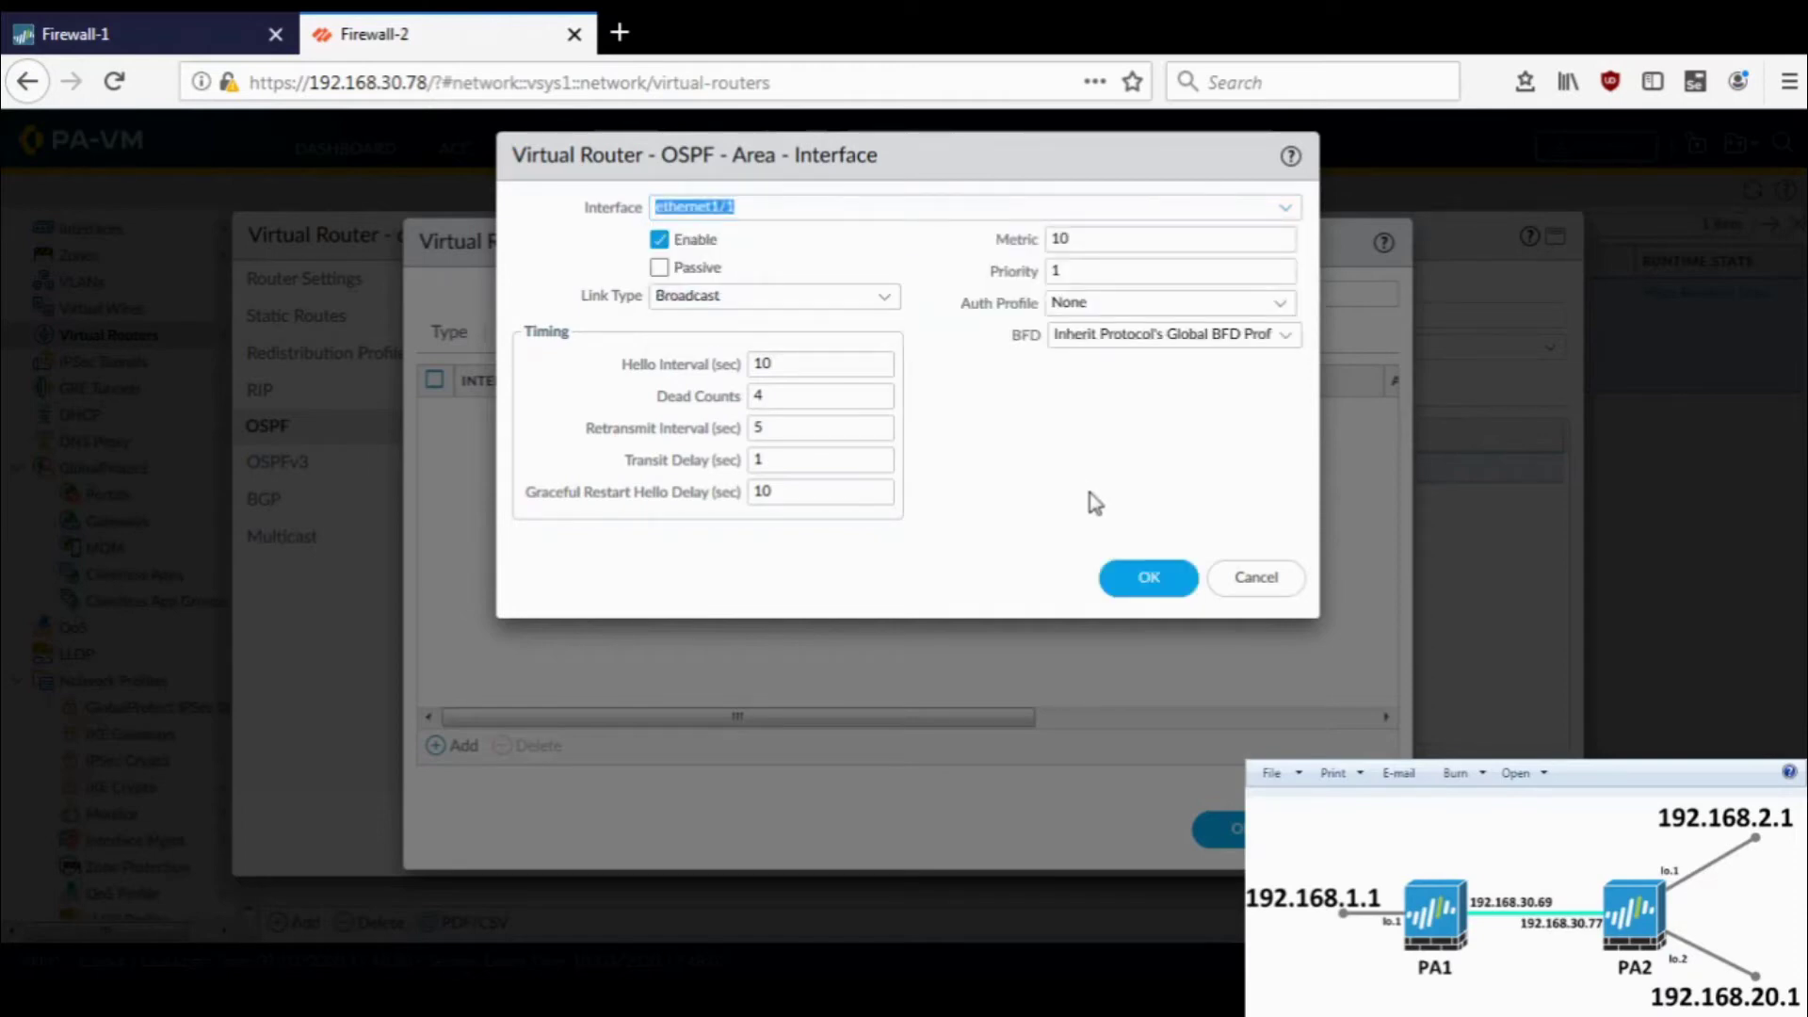
pyautogui.click(1142, 582)
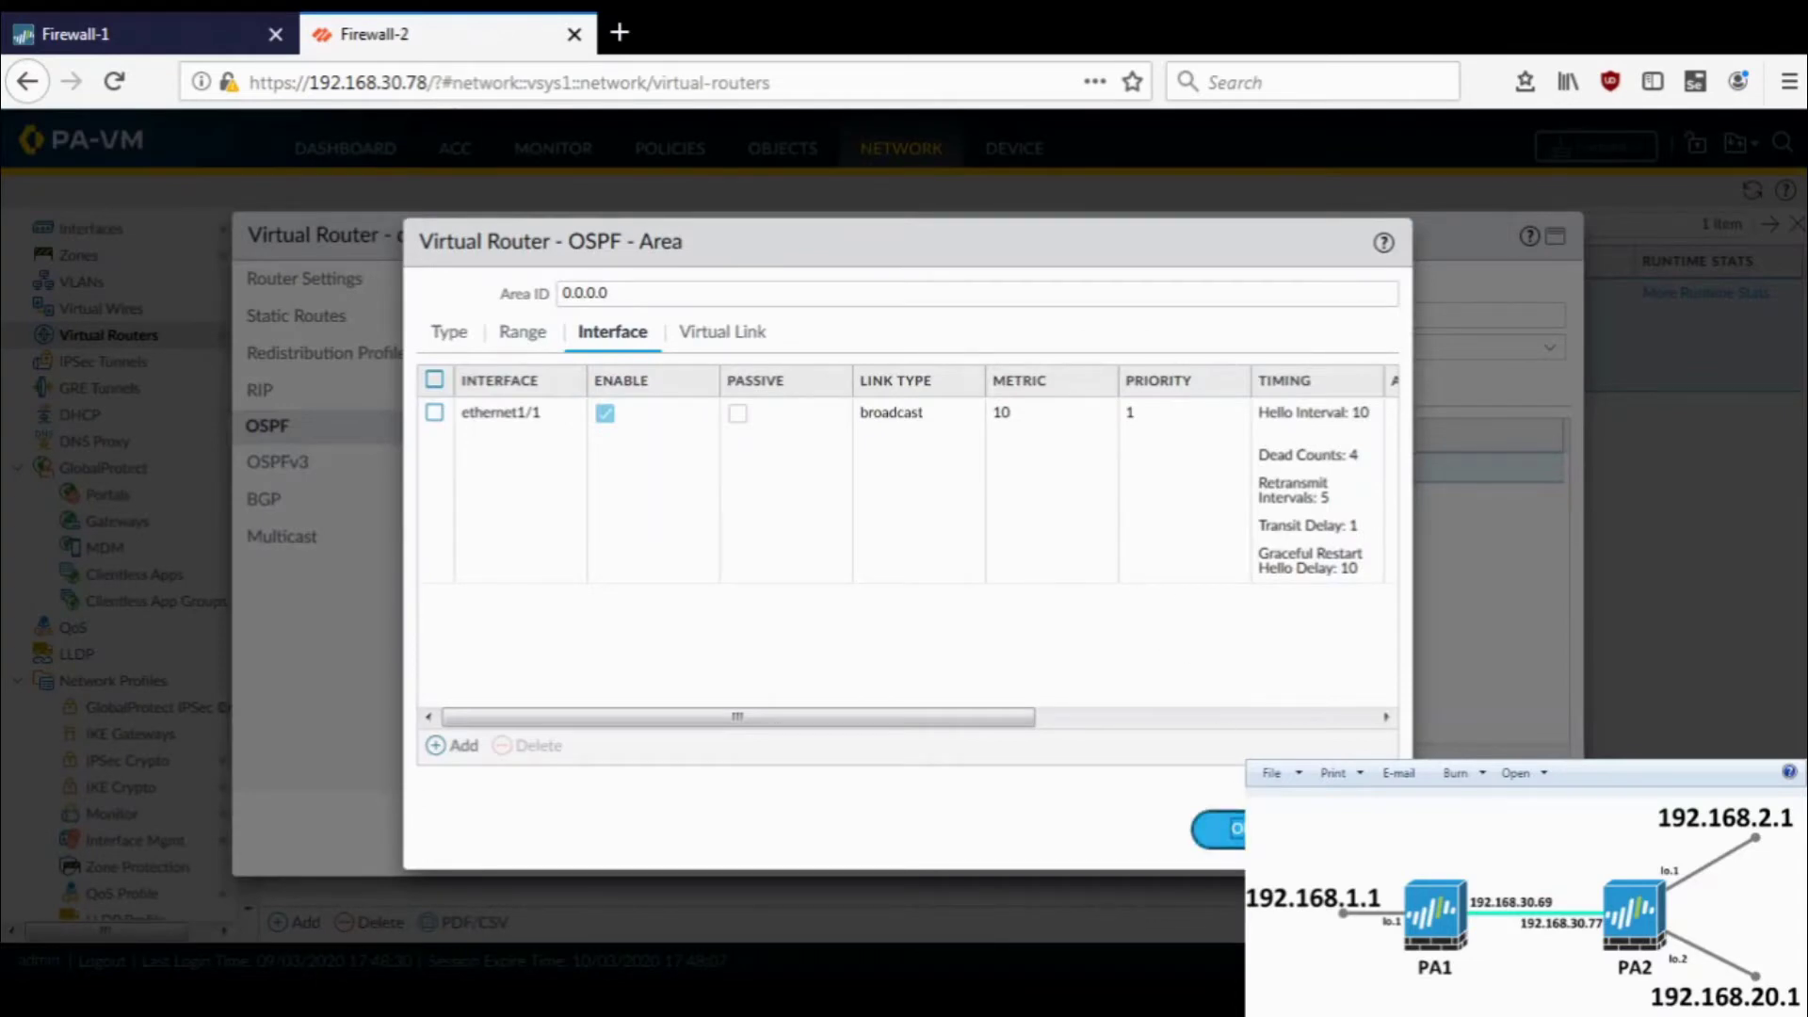
pyautogui.click(1210, 826)
# - Save the virtual router and commit Firewall-2's configuration, then go to Firewall-1
pyautogui.press('Return')
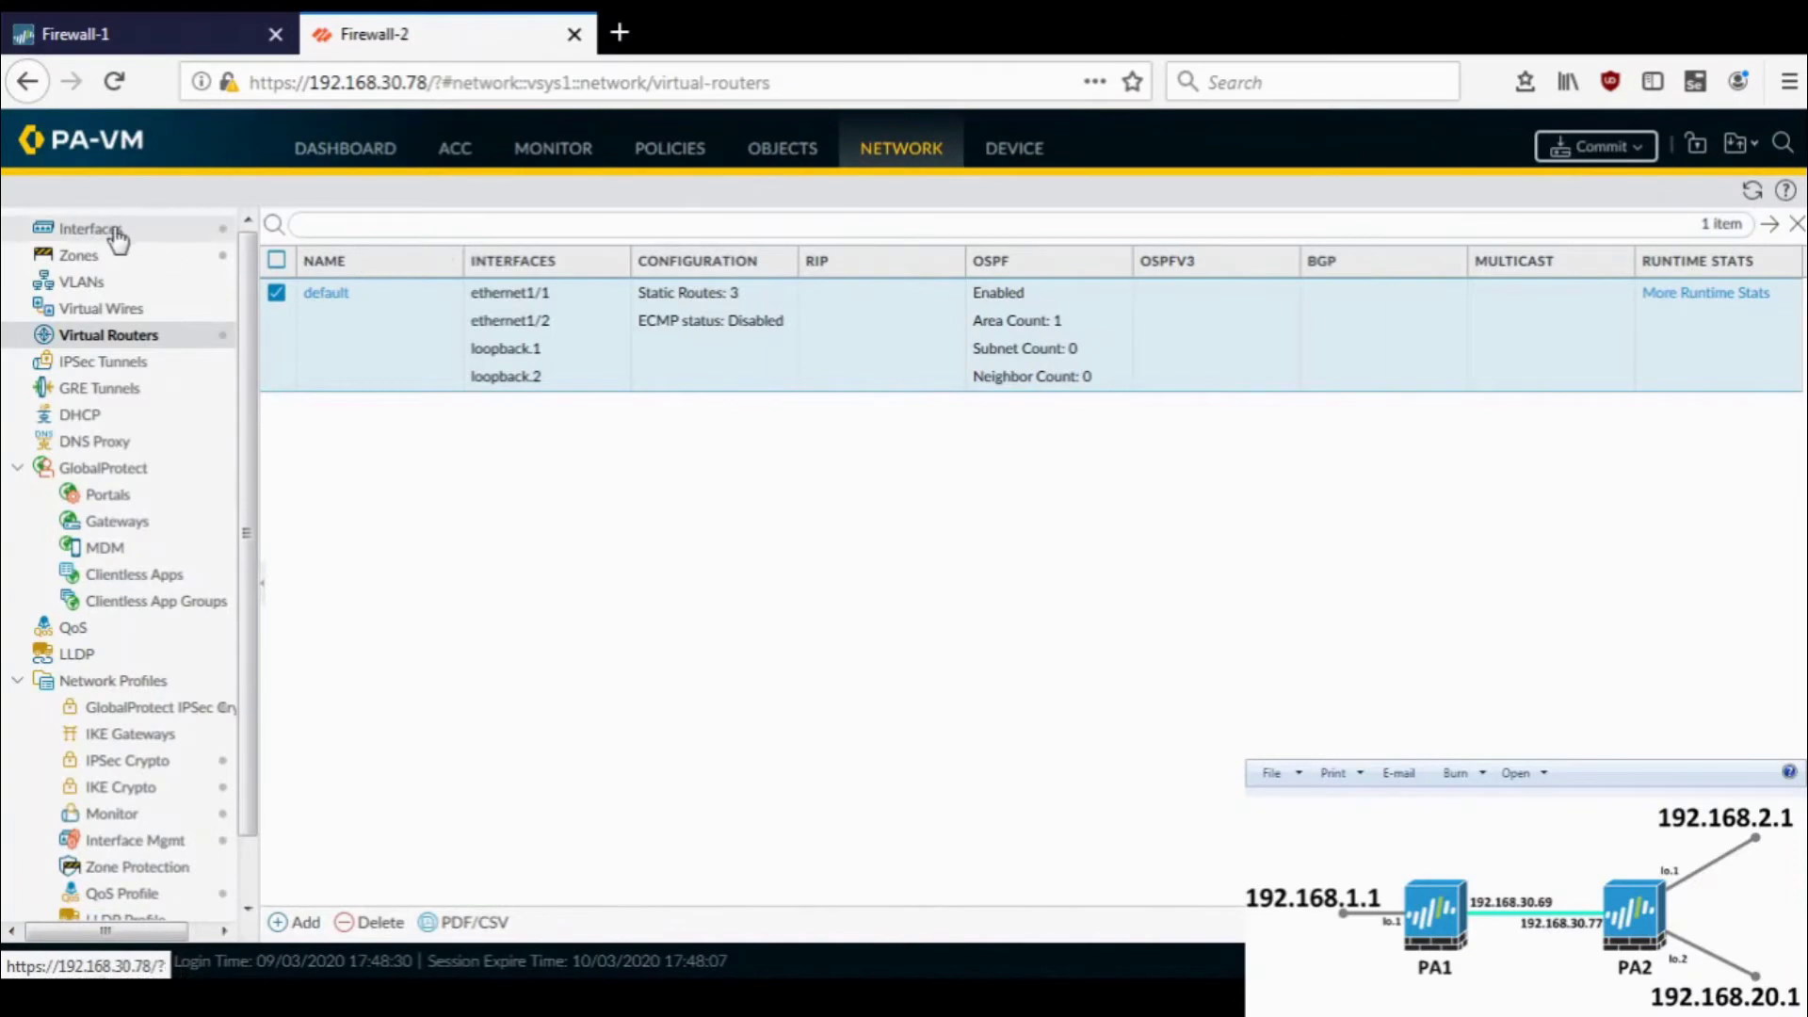
pyautogui.click(115, 235)
pyautogui.click(321, 237)
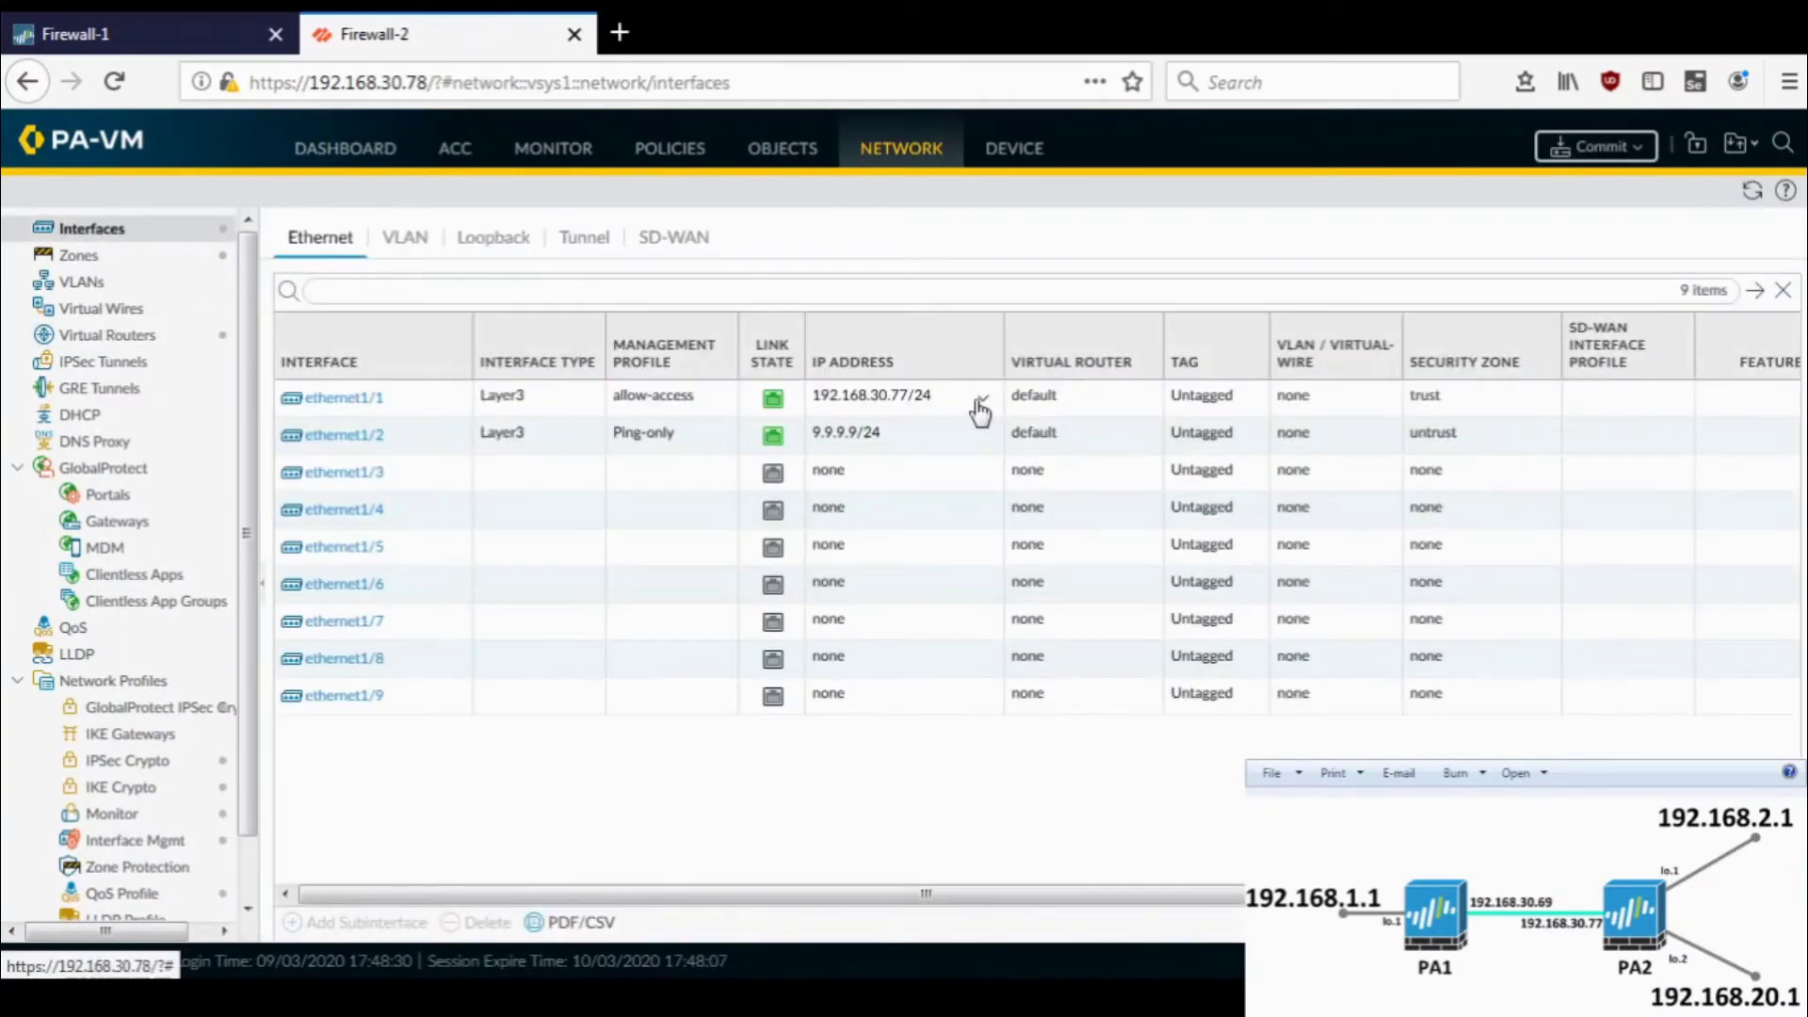
pyautogui.click(1634, 148)
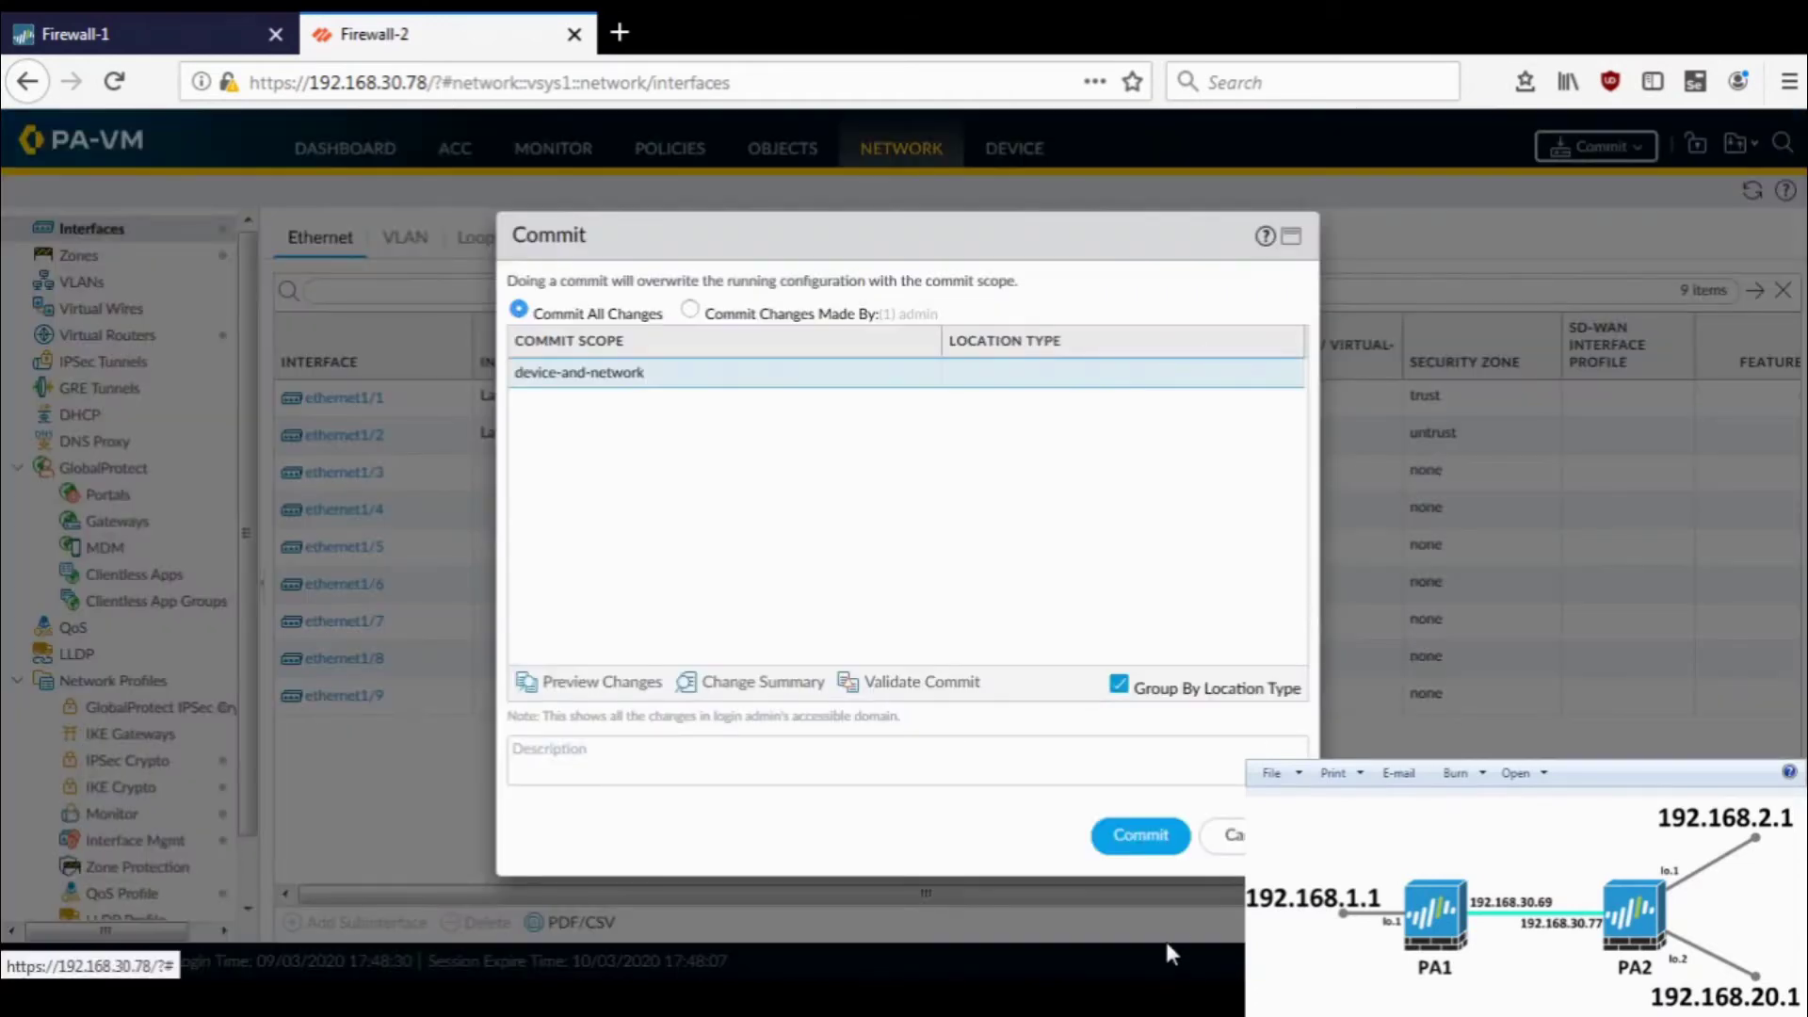
pyautogui.click(1140, 836)
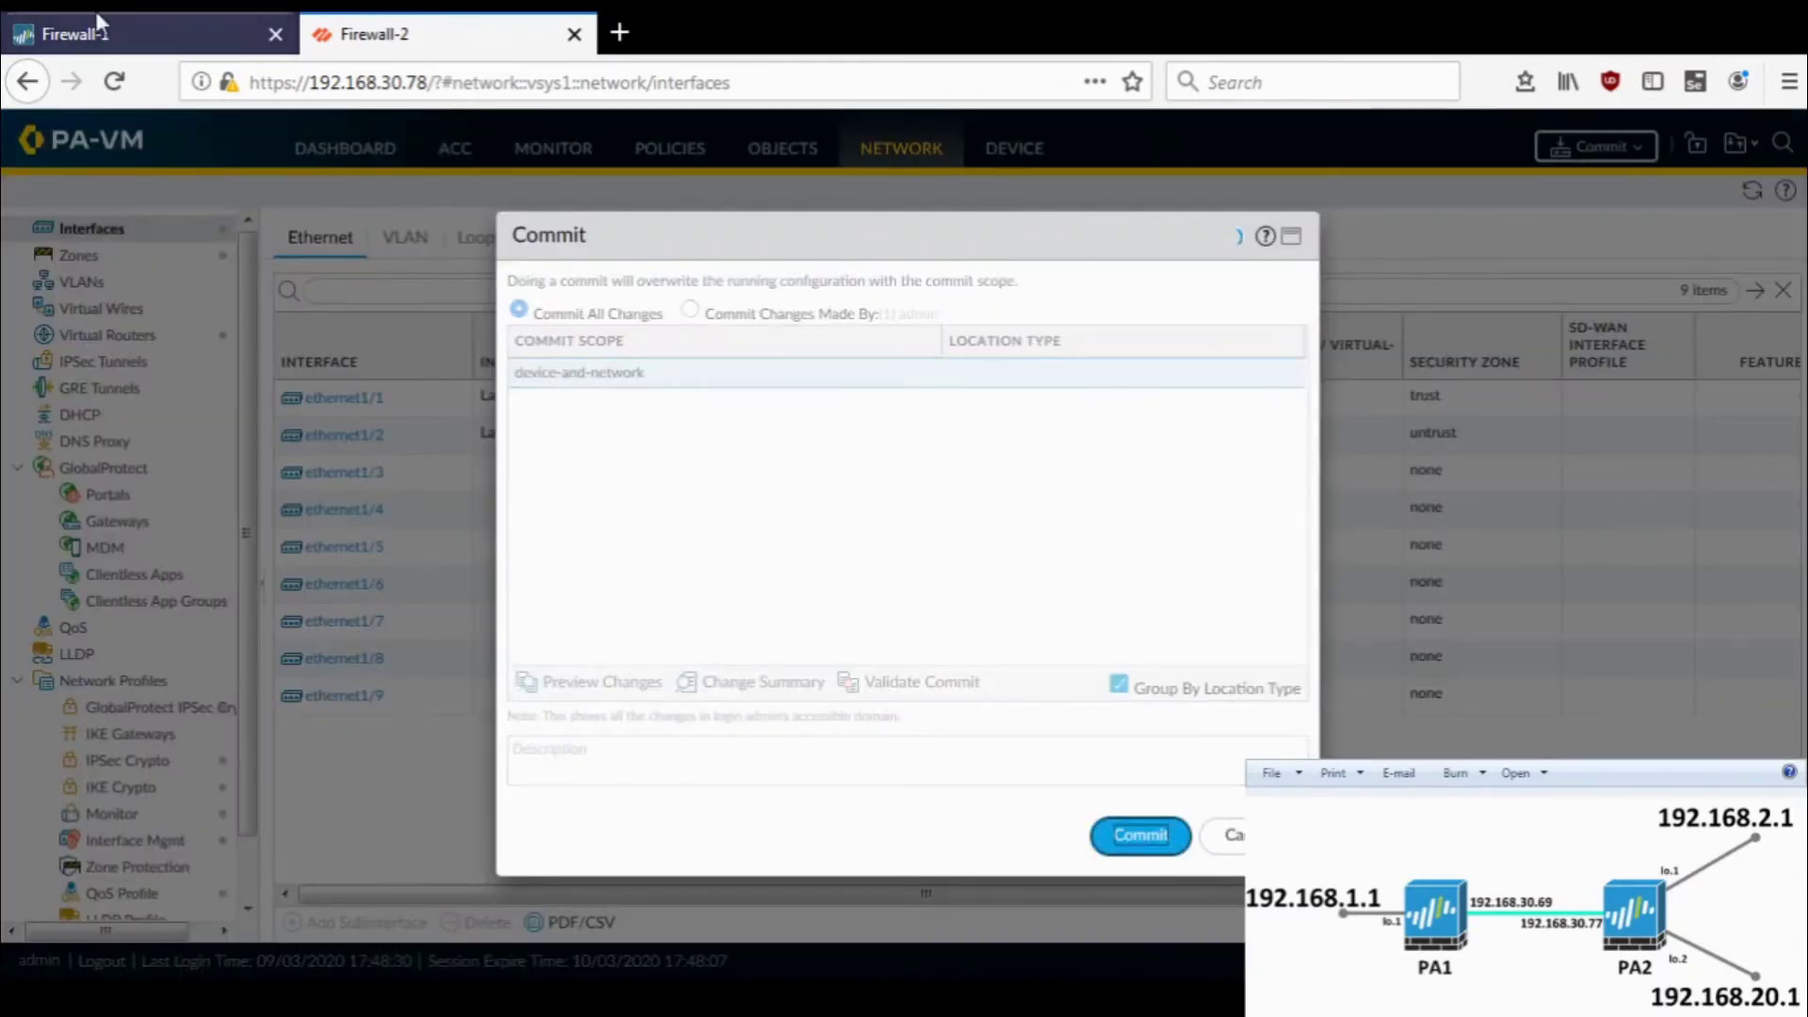
pyautogui.click(106, 34)
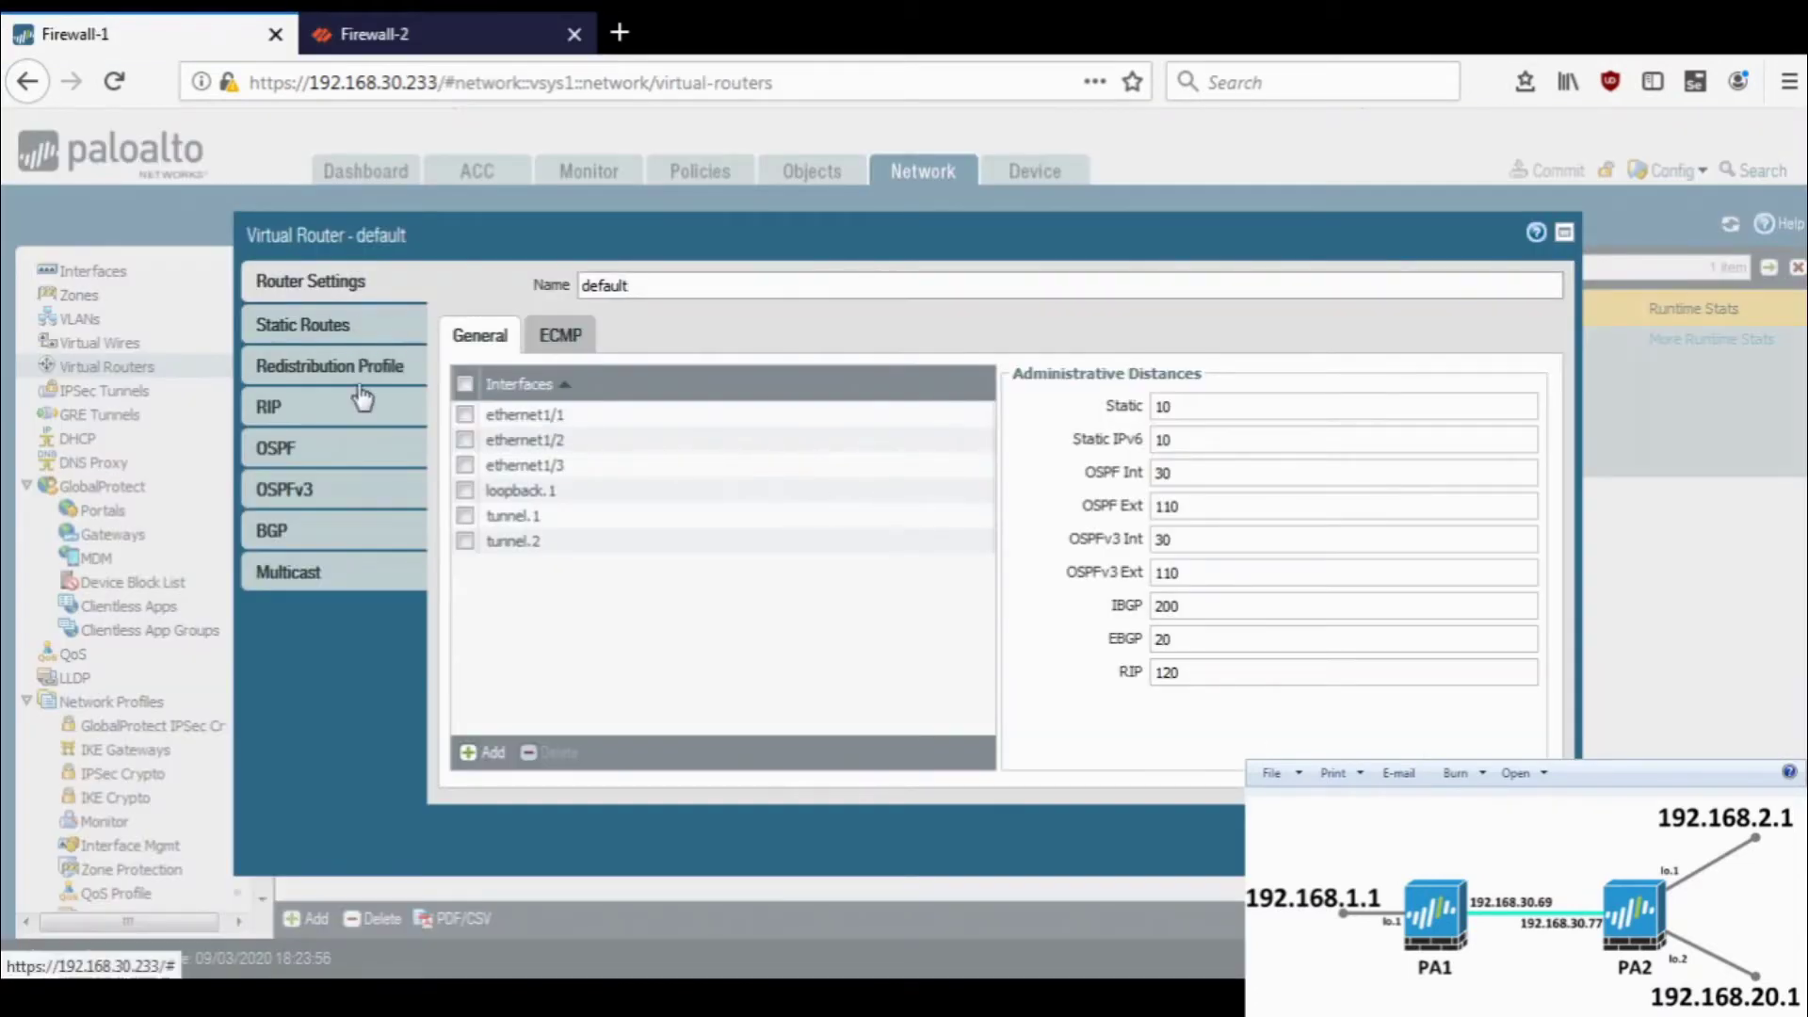
# - Add ethernet1/2 to Firewall-1's OSPF area 0.0.0.0
pyautogui.click(363, 459)
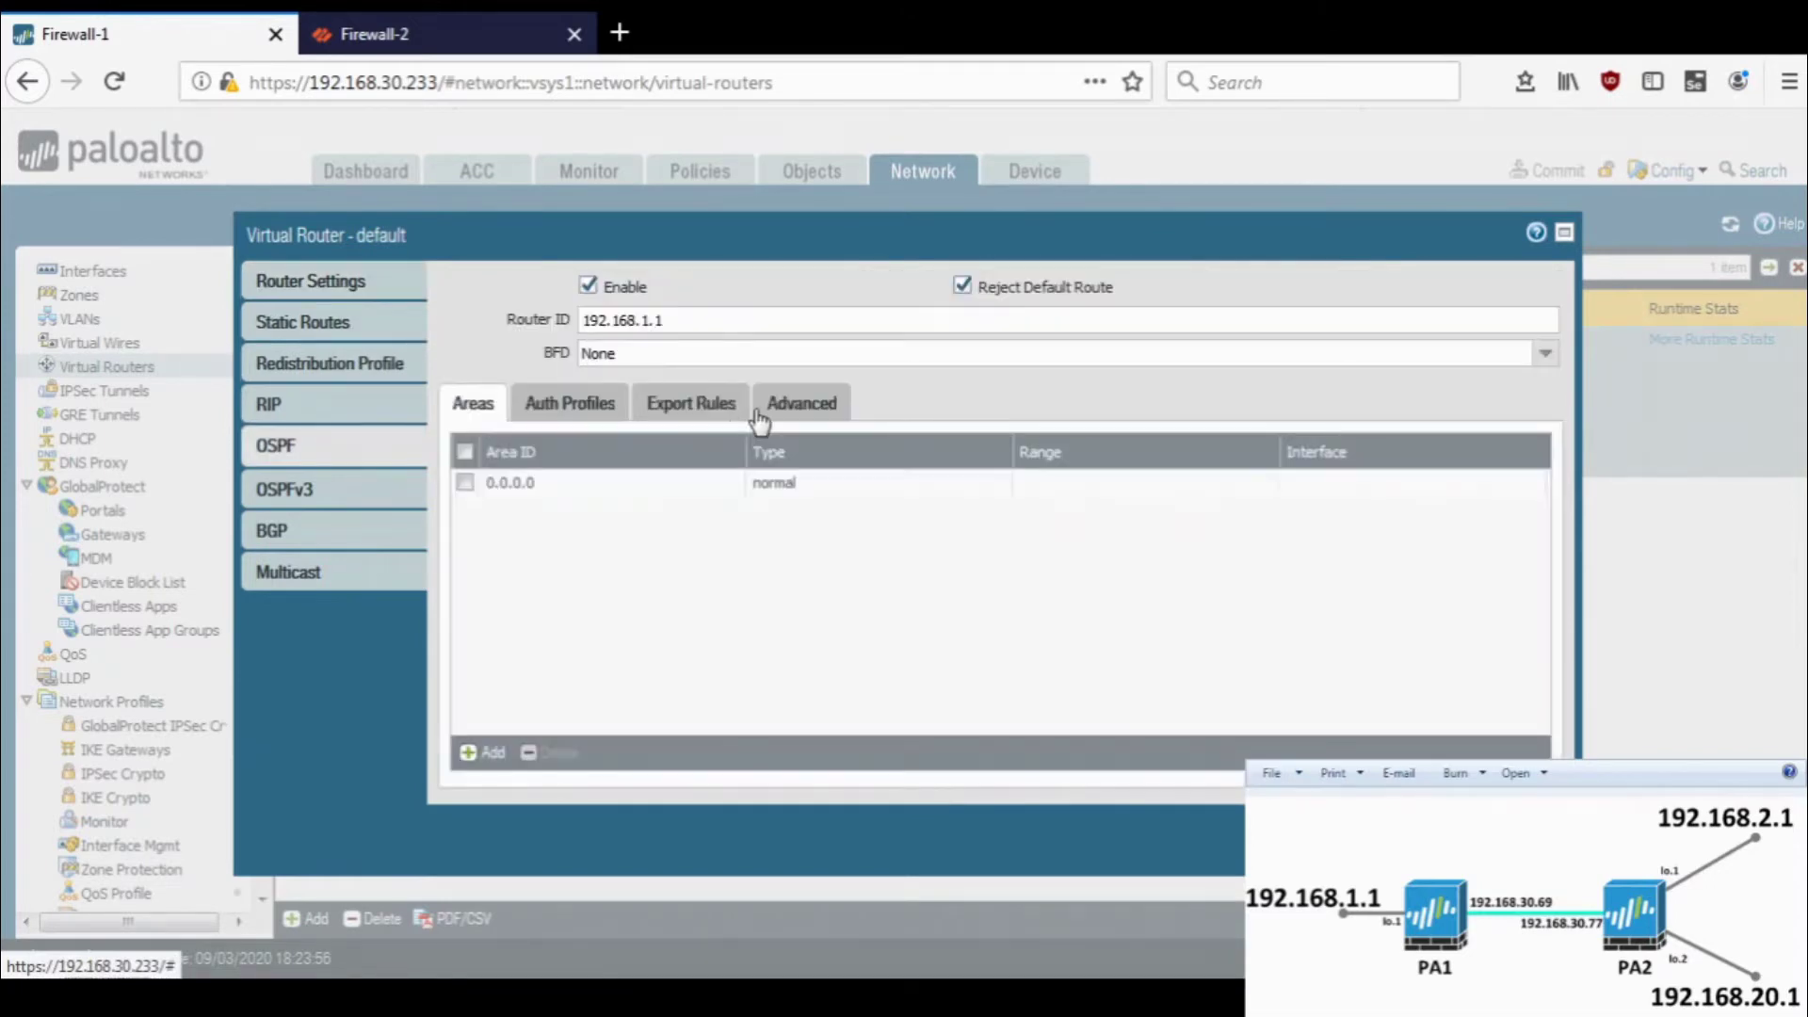
pyautogui.click(508, 483)
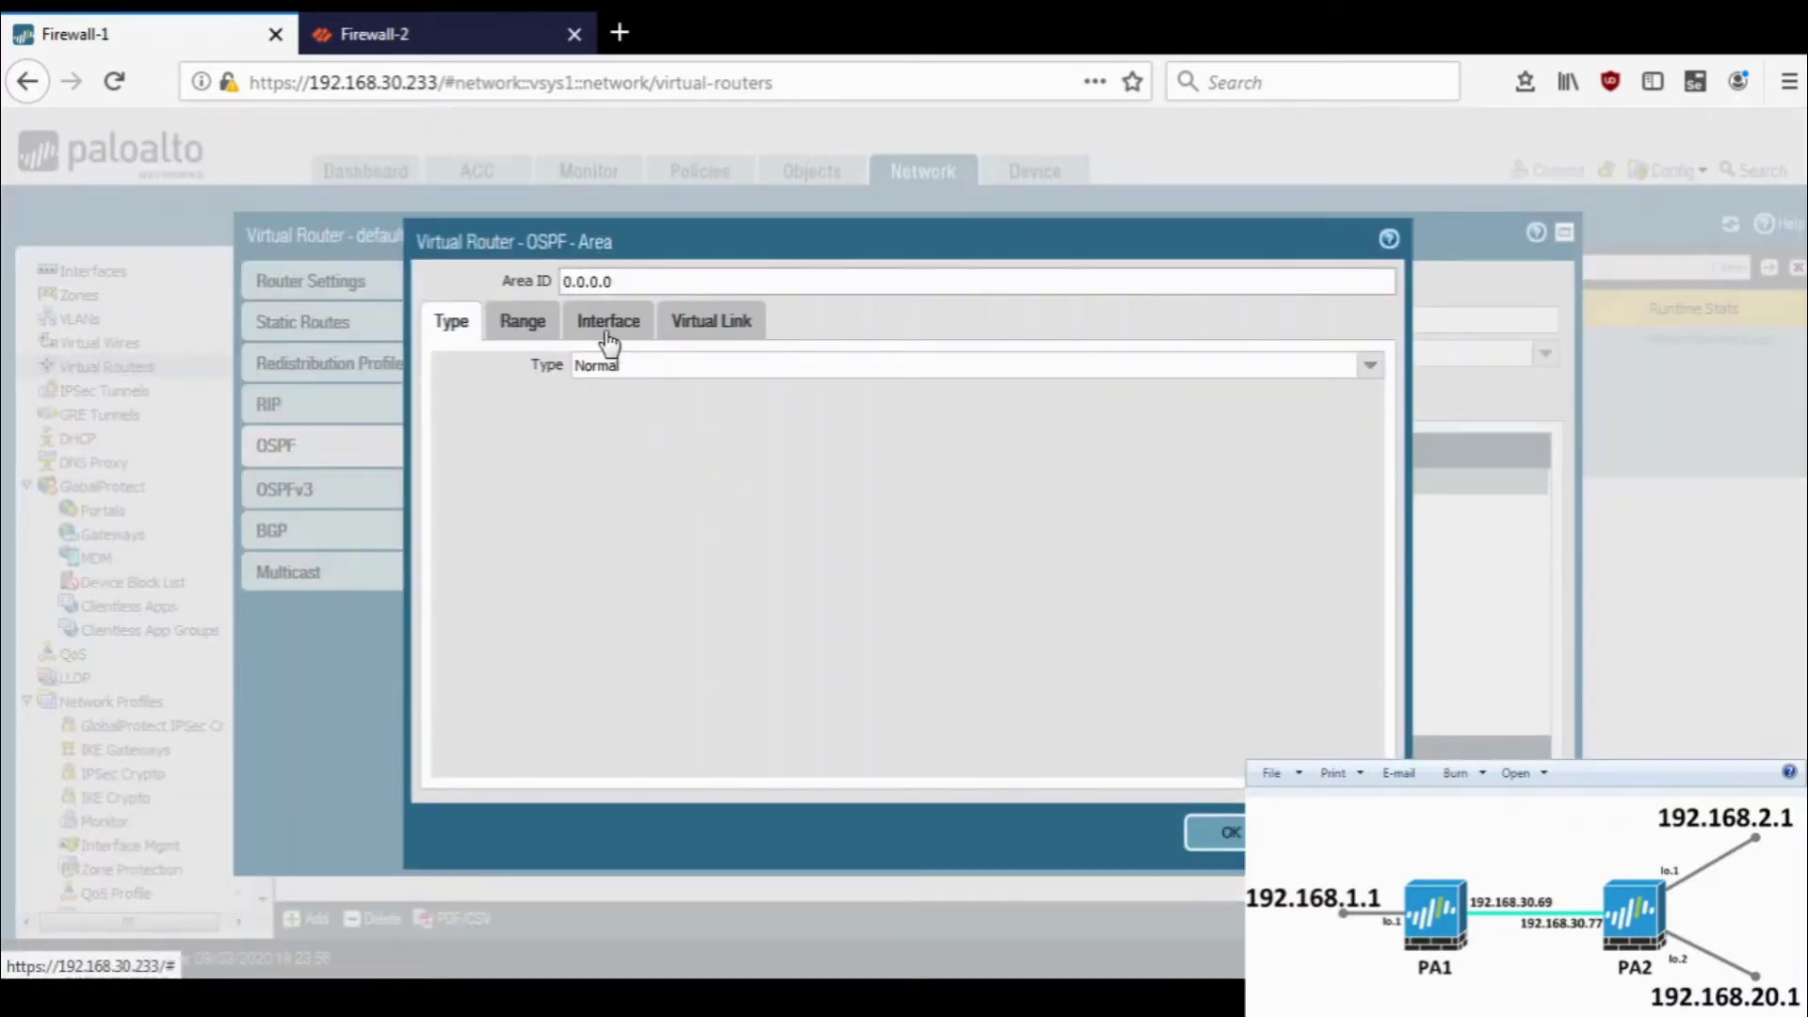
pyautogui.click(608, 321)
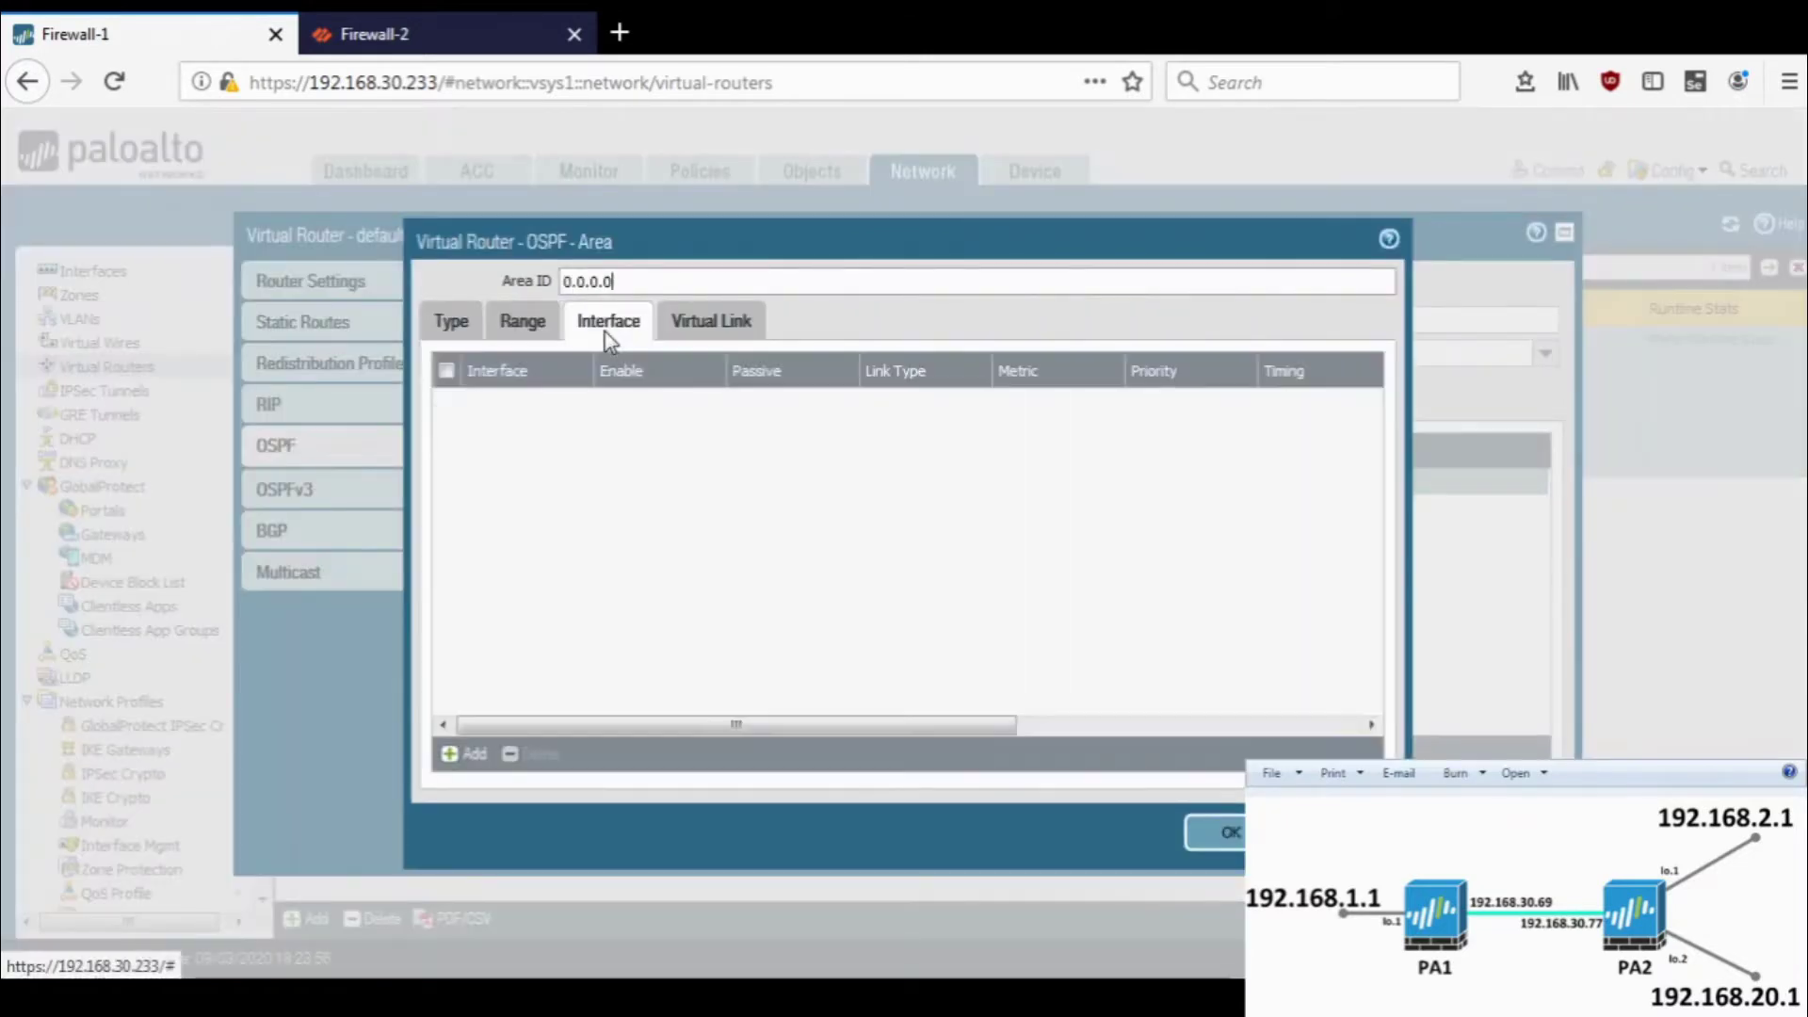
pyautogui.click(461, 755)
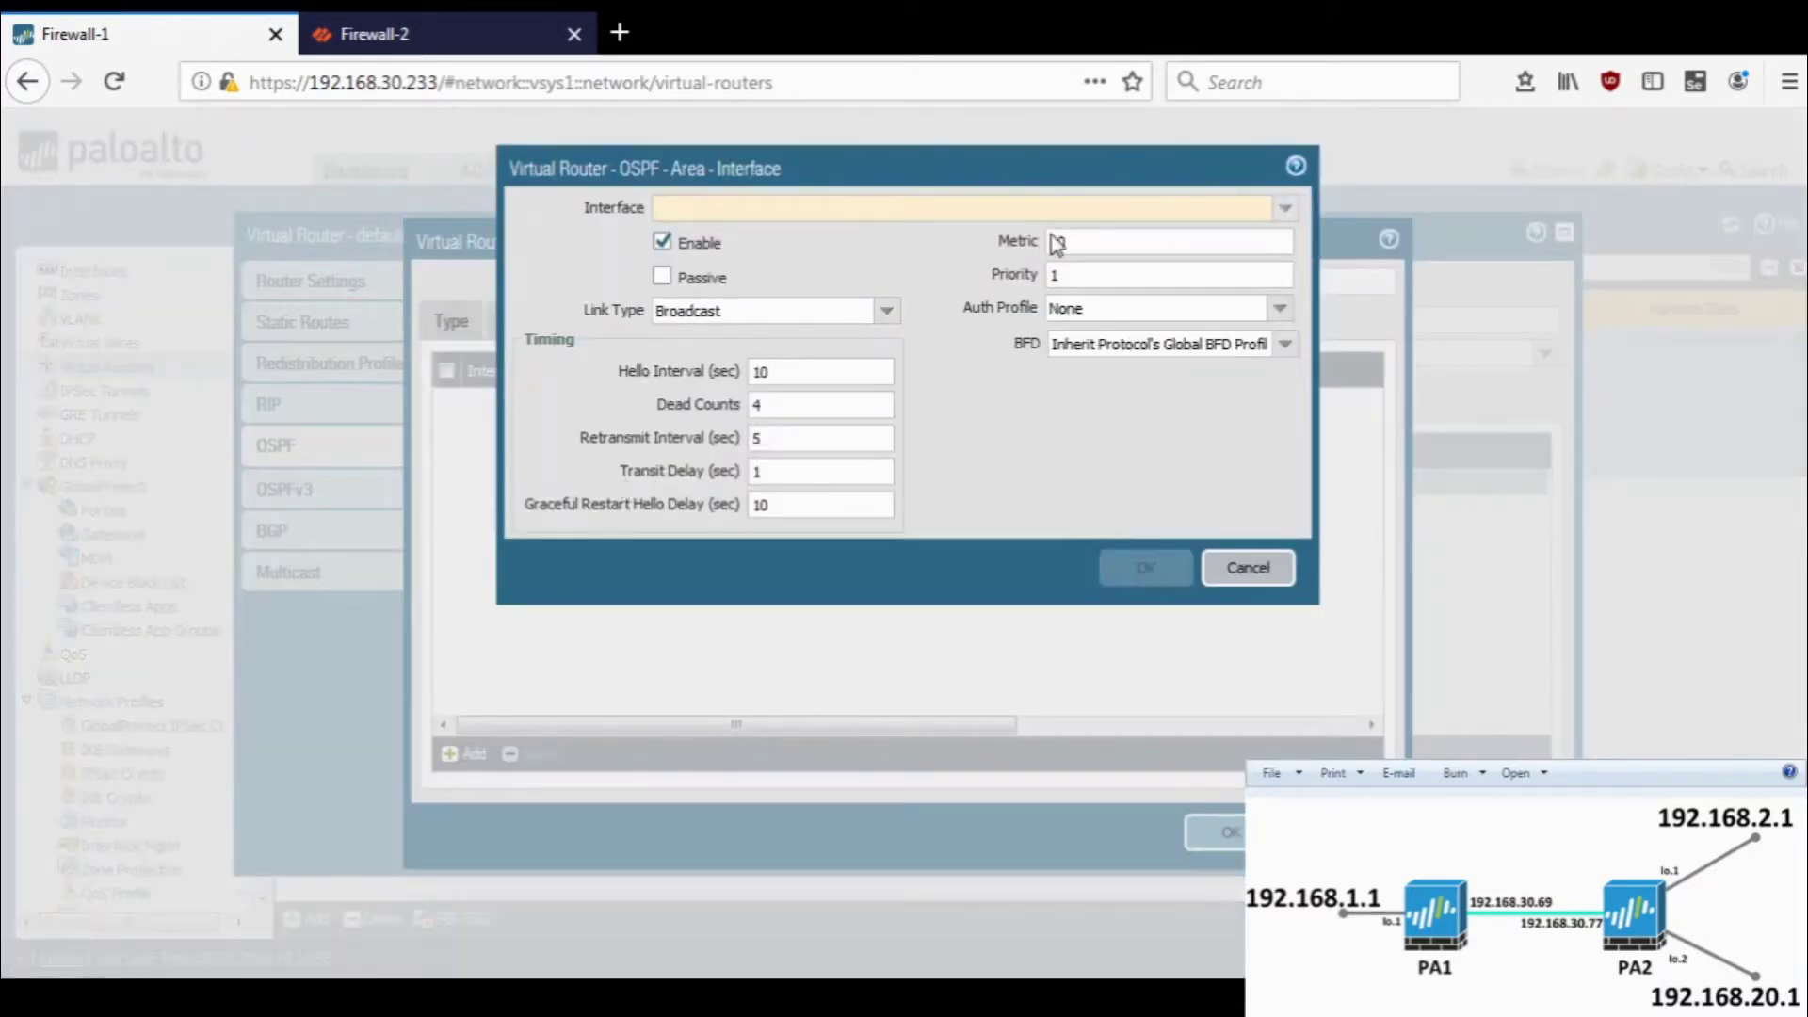
pyautogui.click(1284, 208)
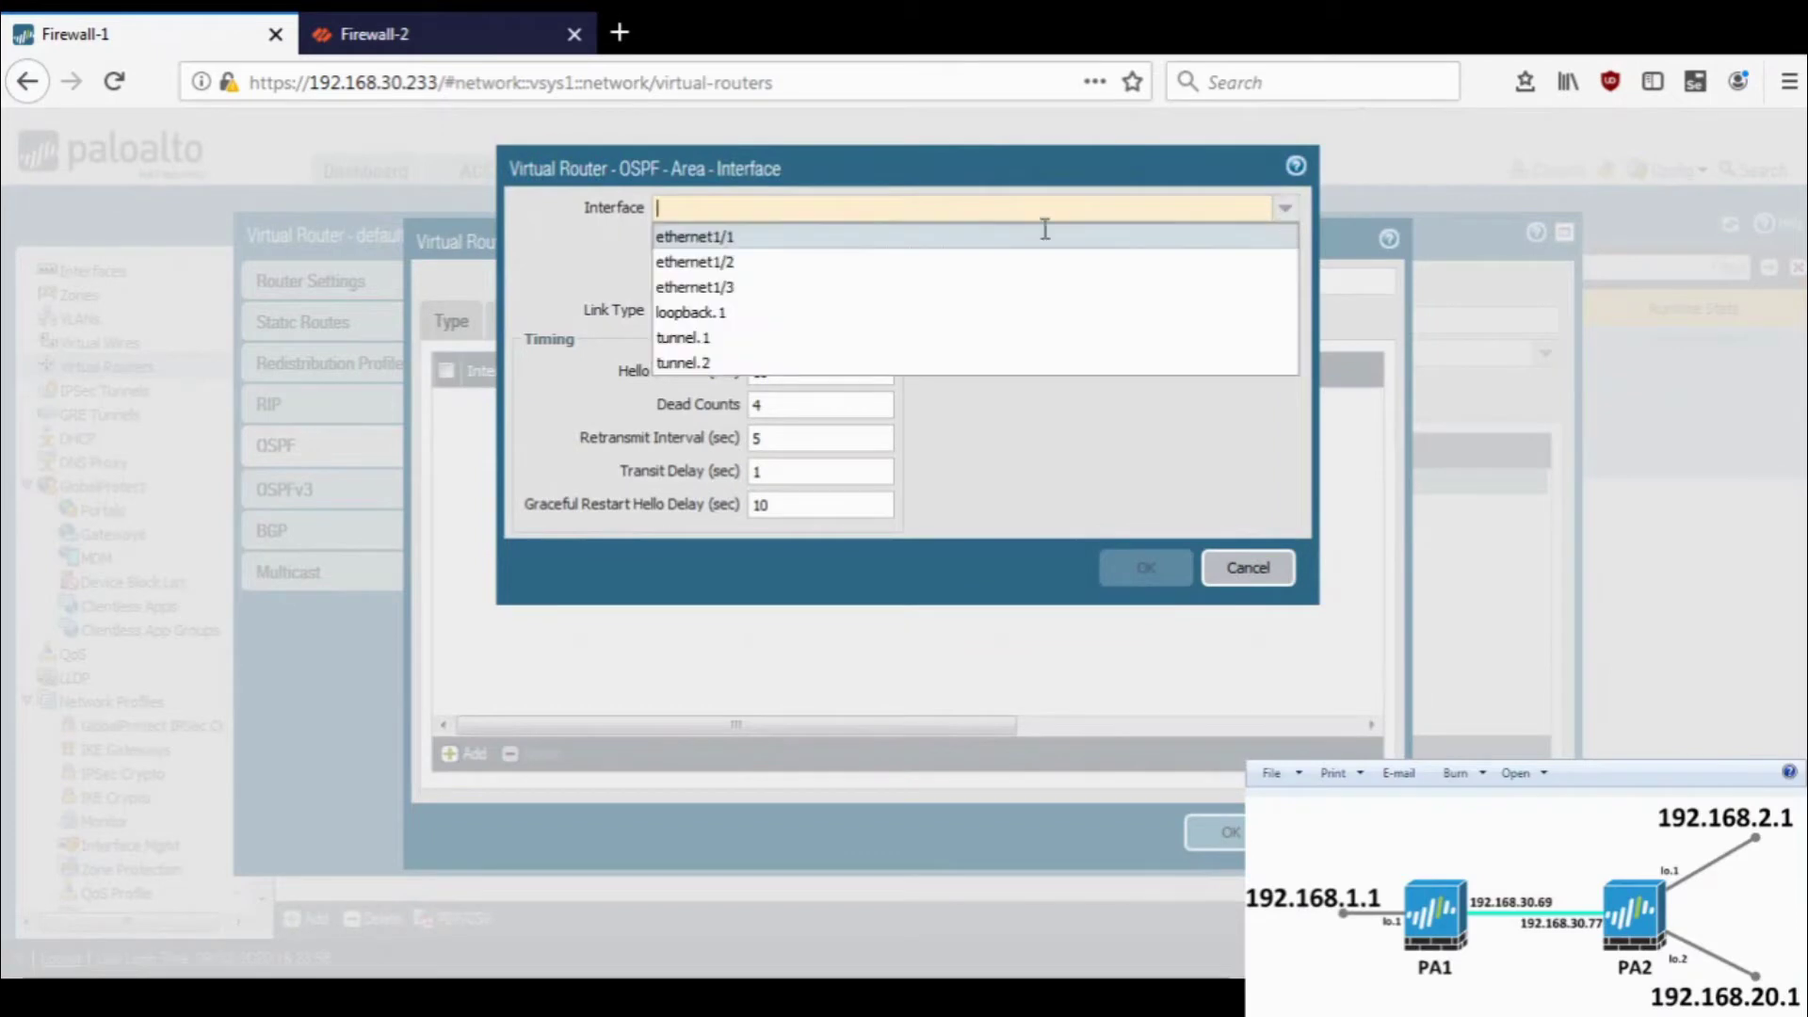
pyautogui.click(960, 264)
pyautogui.click(1142, 573)
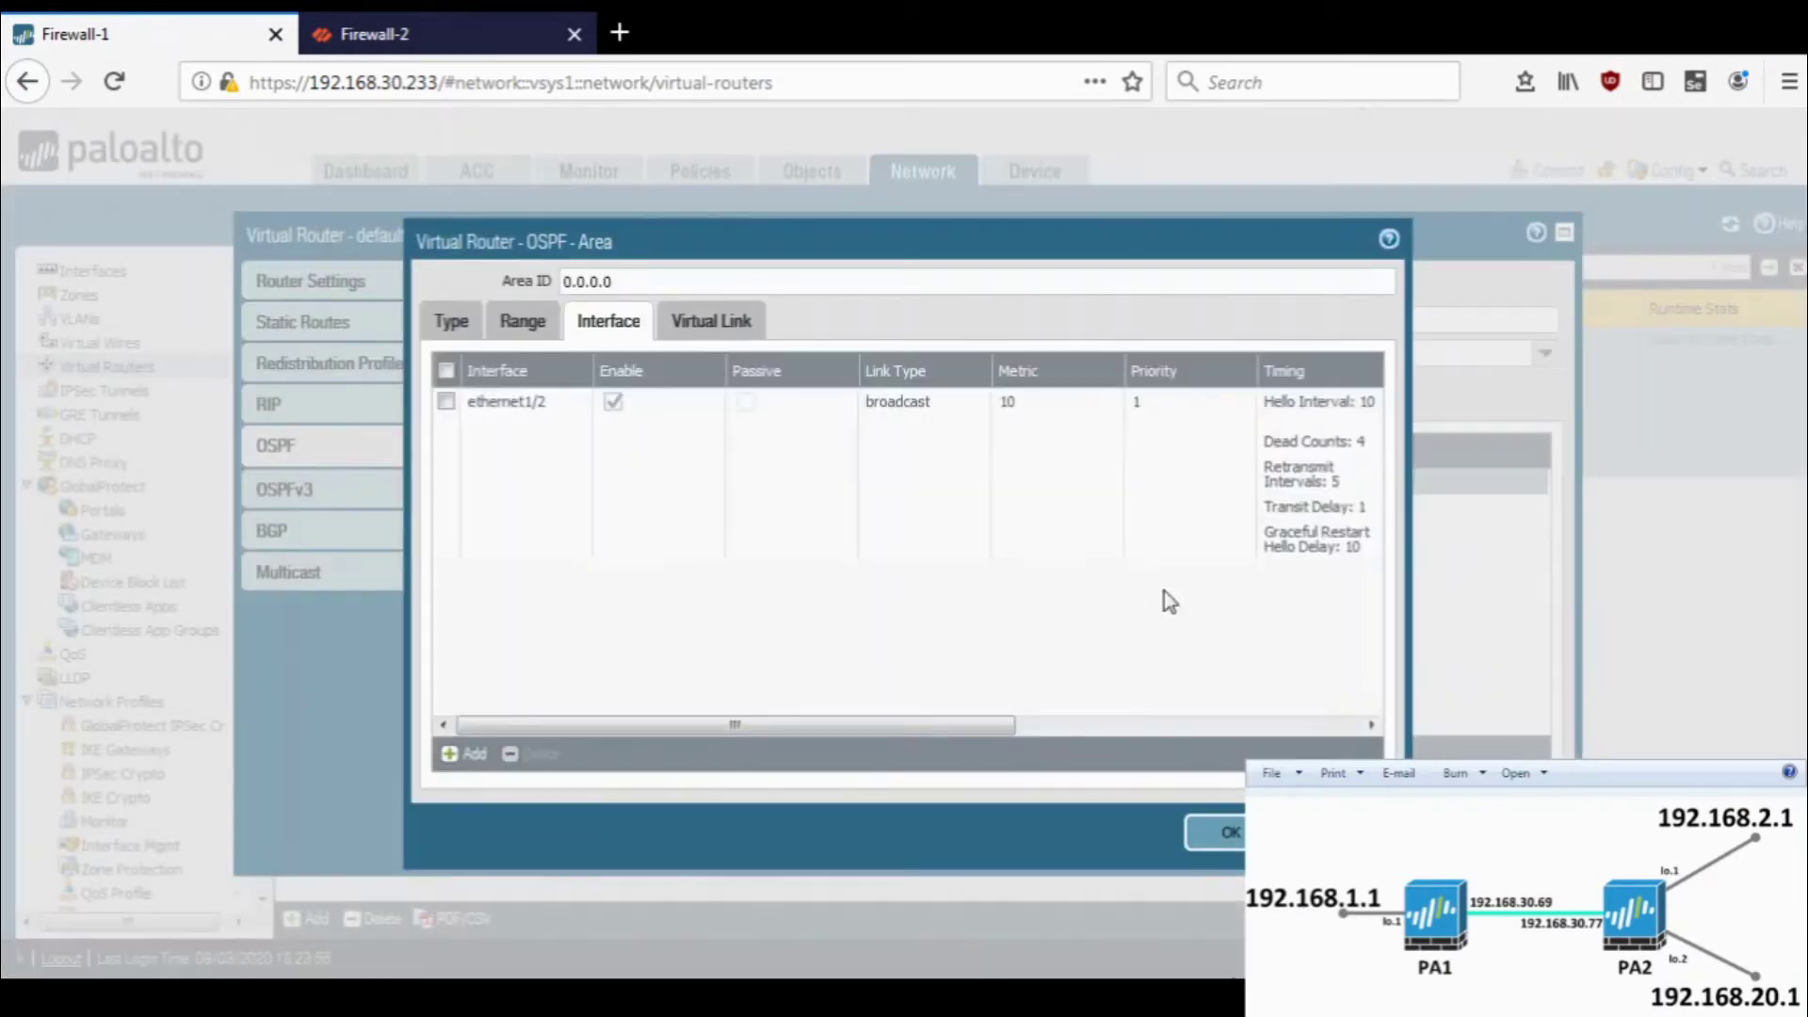
pyautogui.click(1233, 833)
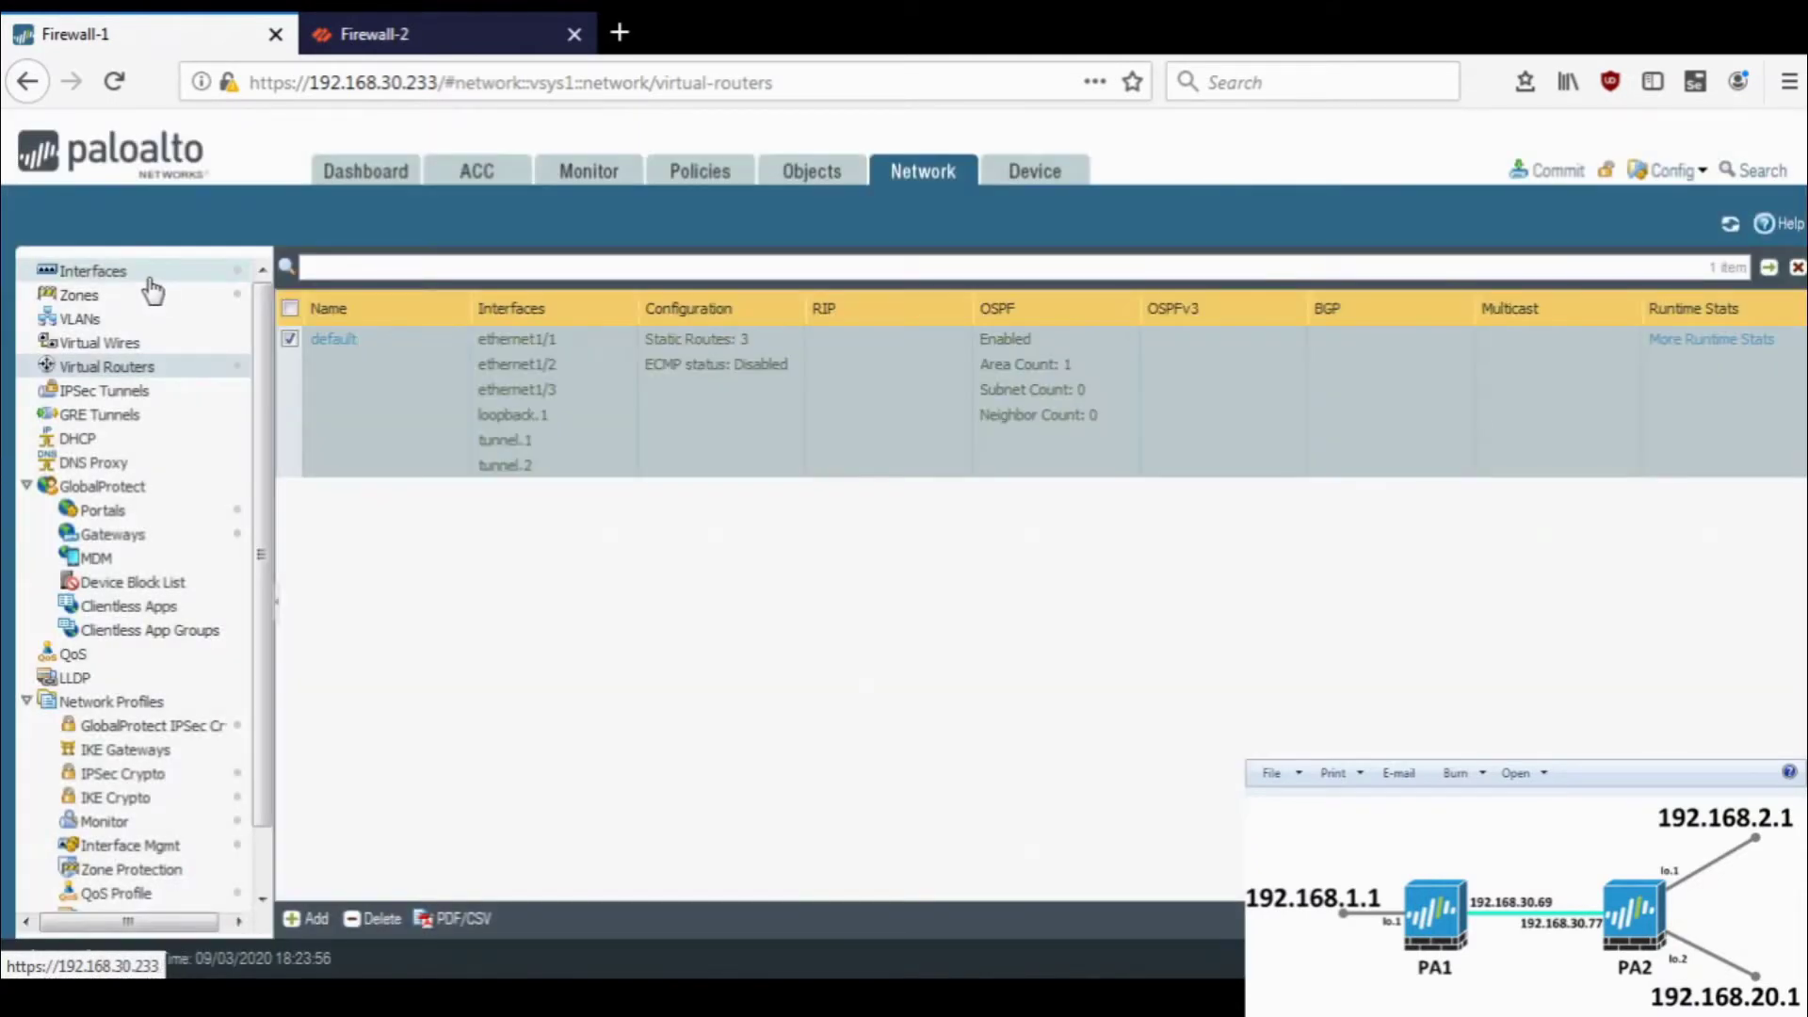
# - Commit Firewall-1's configuration and check Firewall-2's commit completed successfully
pyautogui.click(94, 271)
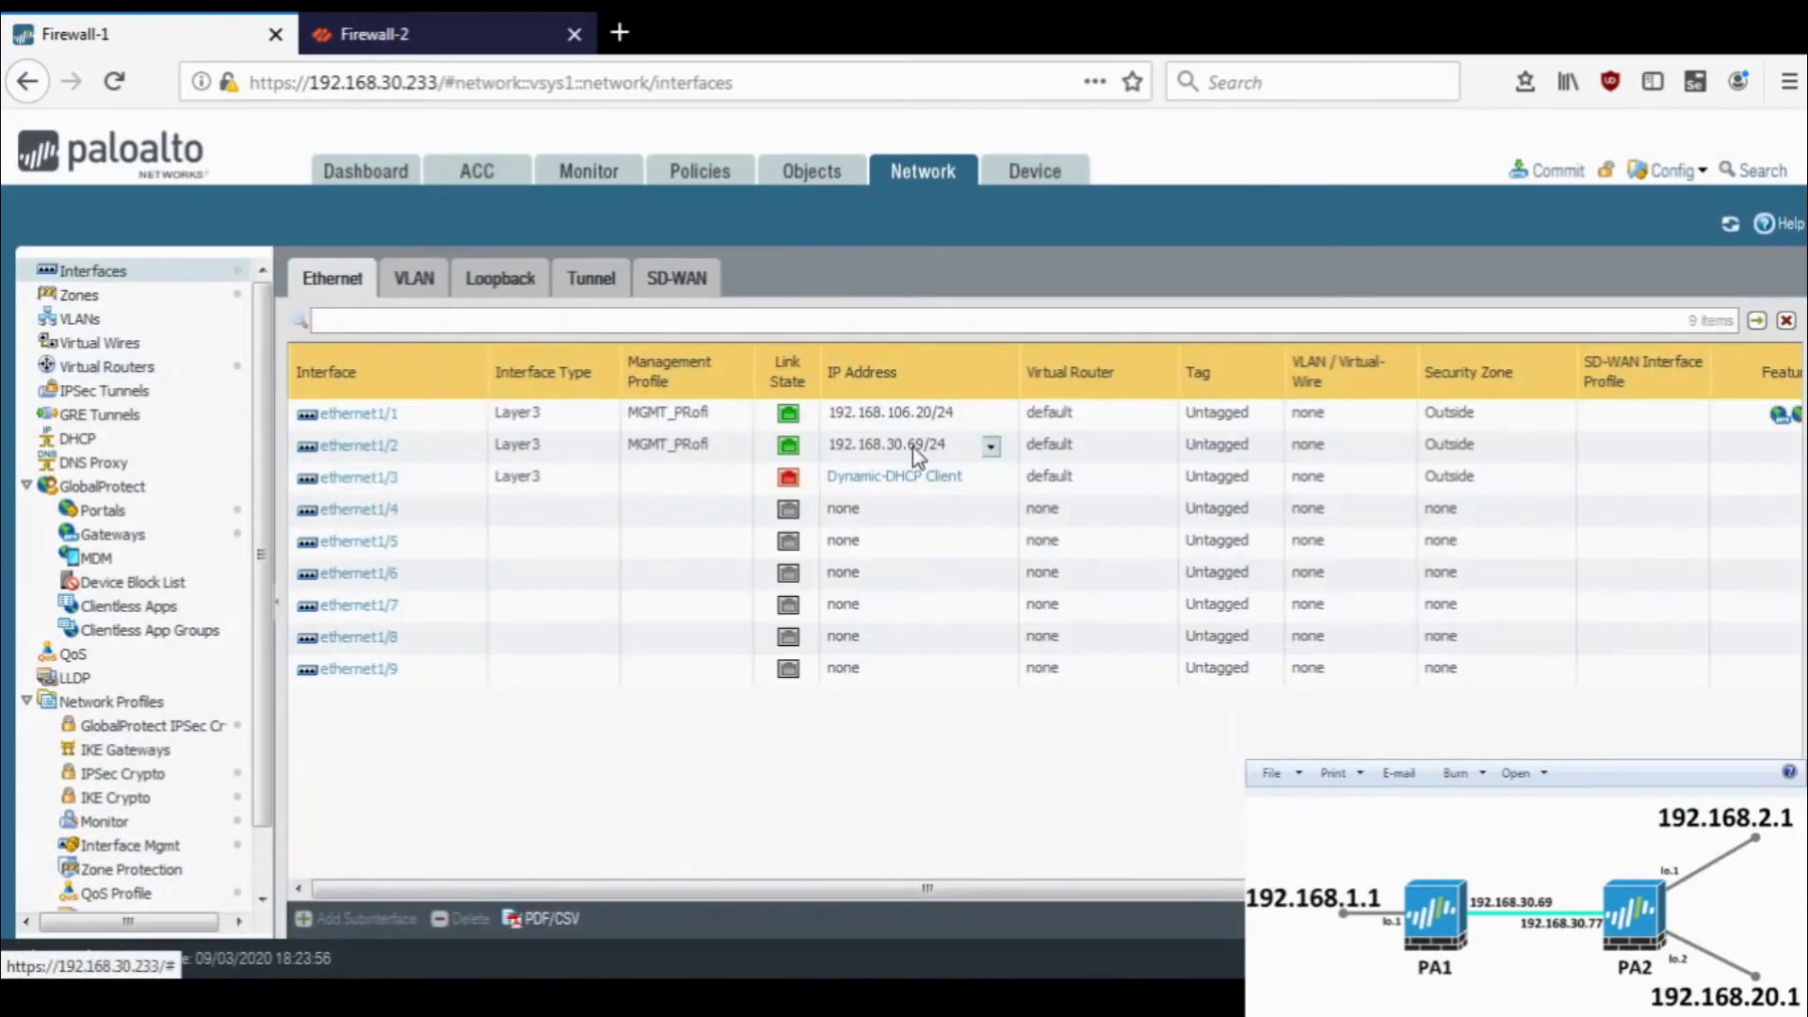
pyautogui.click(1554, 171)
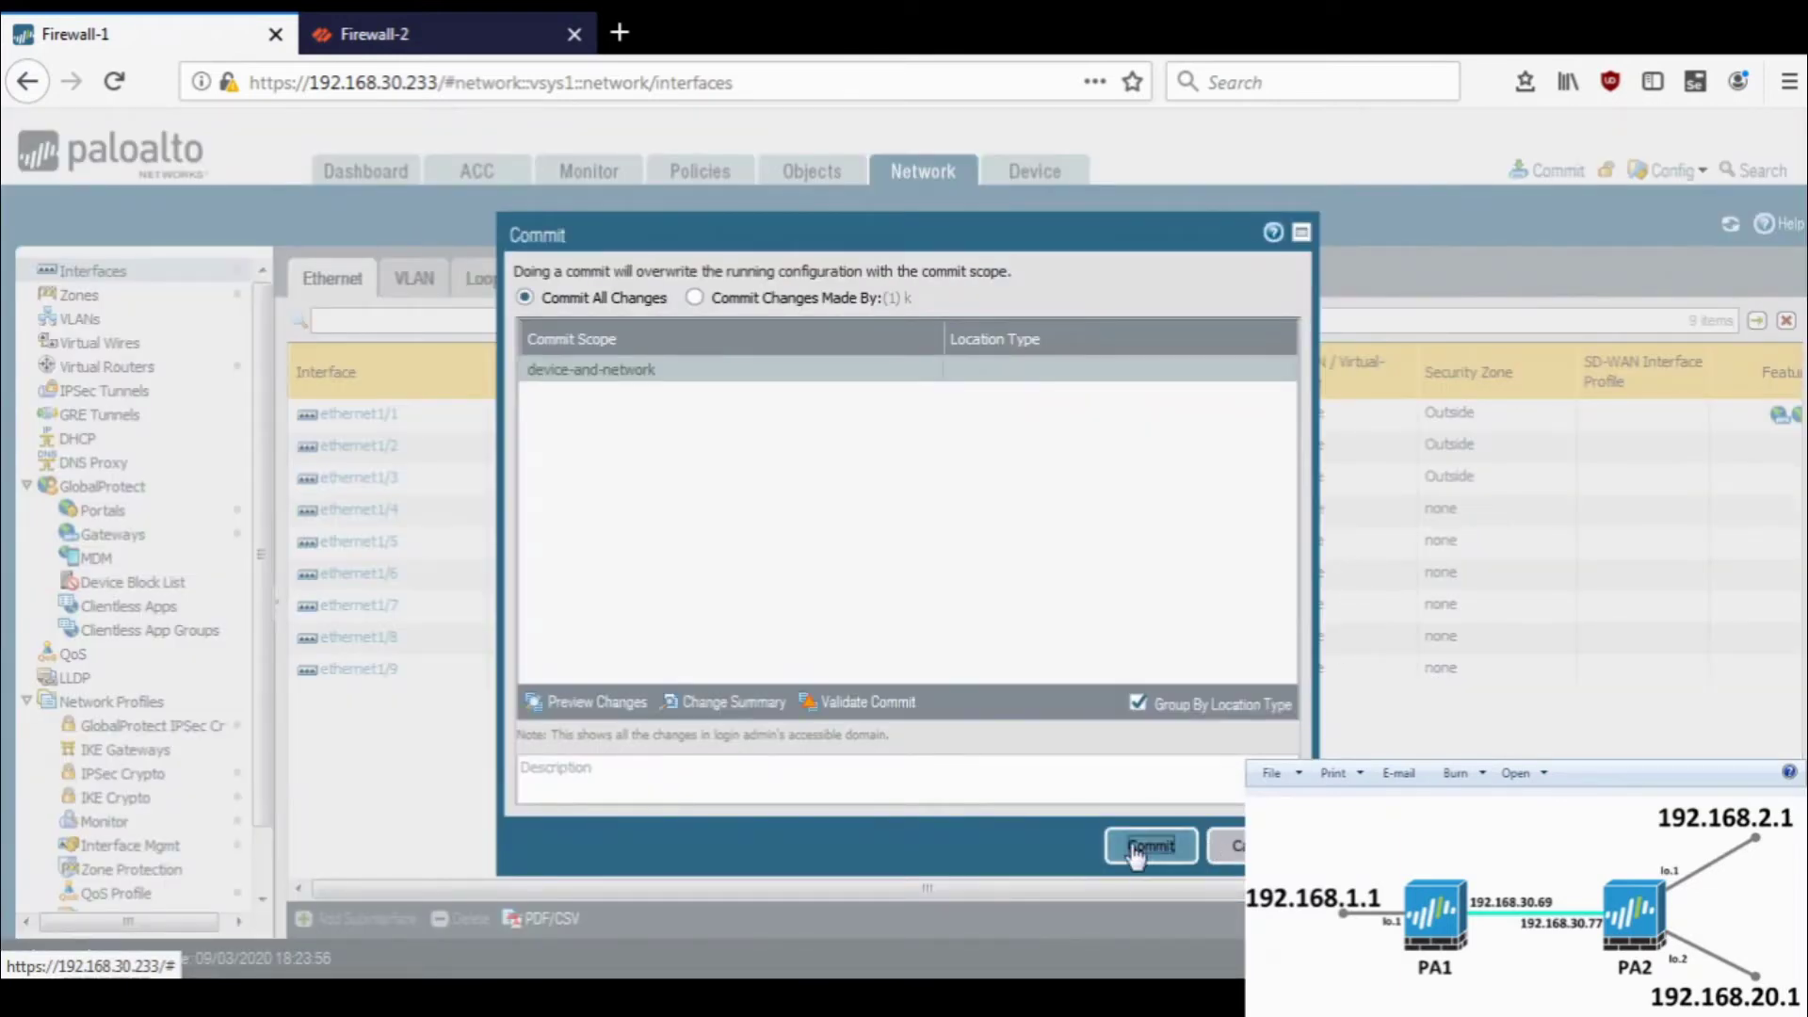
pyautogui.click(1136, 845)
pyautogui.click(405, 34)
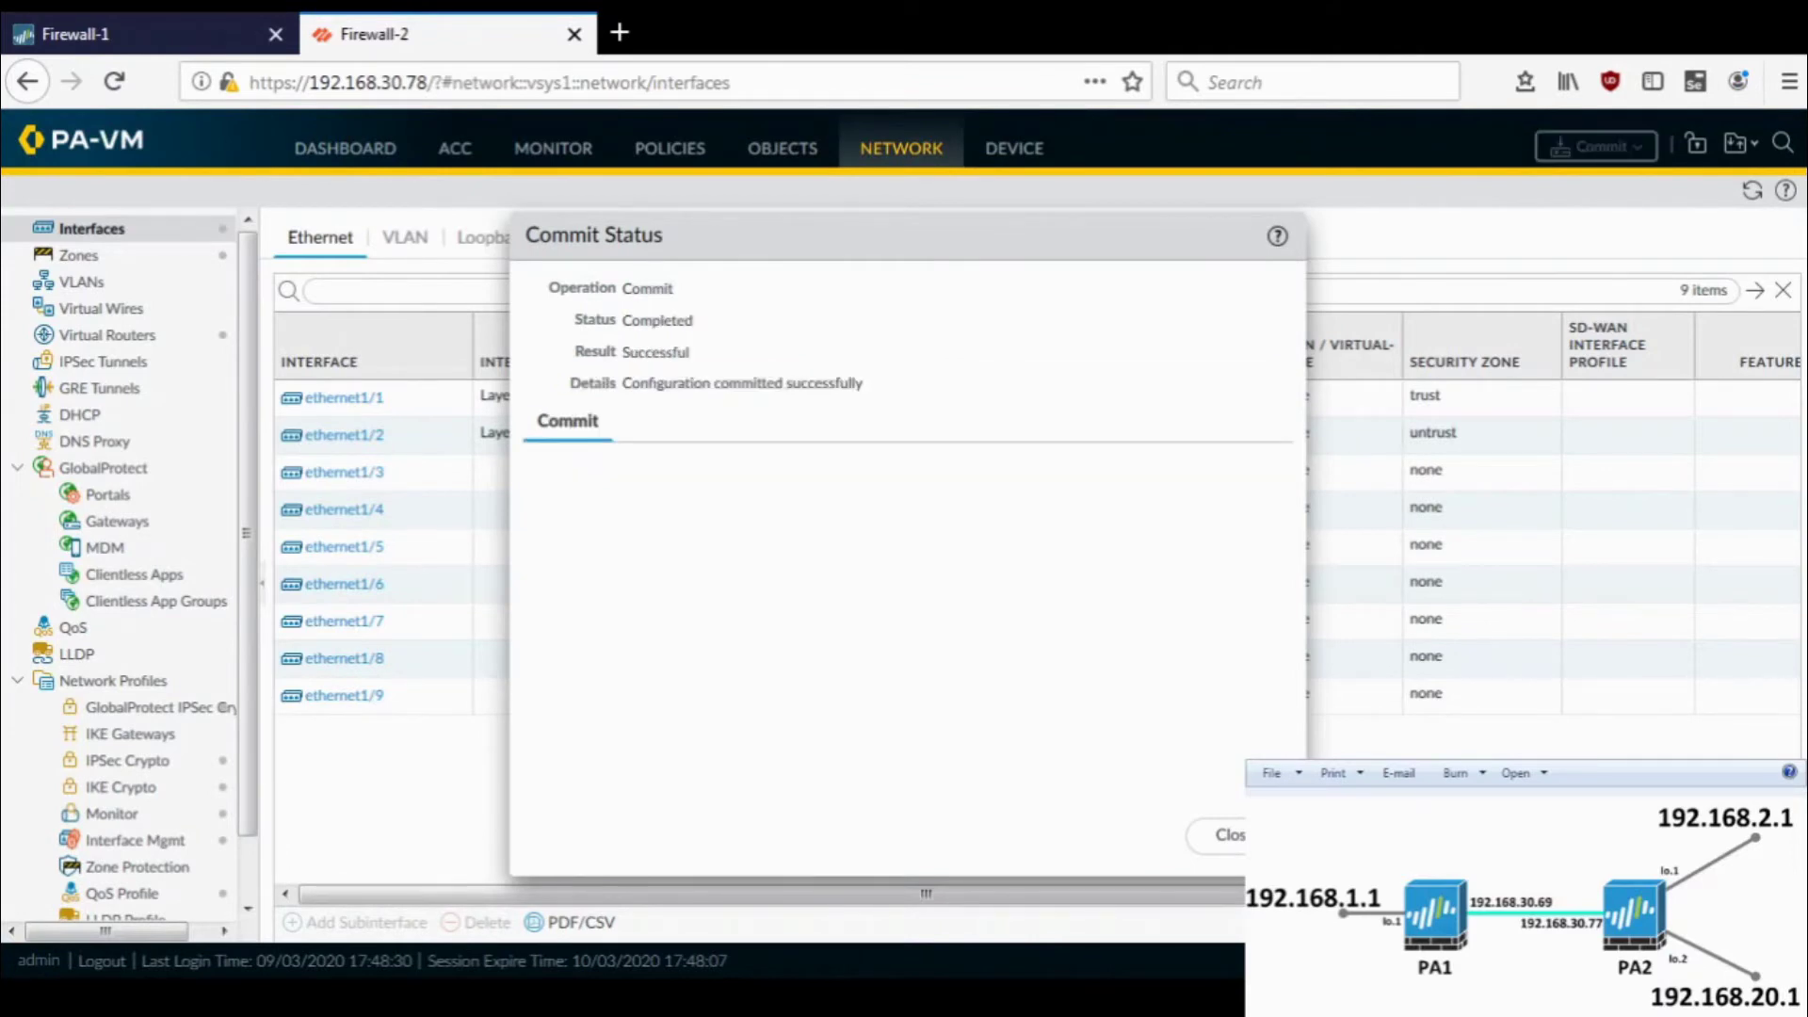
# - Open Firewall-2's default router runtime stats and confirm OSPF-learned routes 1.1.1.0/24 and 1.1.10.0/24
pyautogui.click(1224, 834)
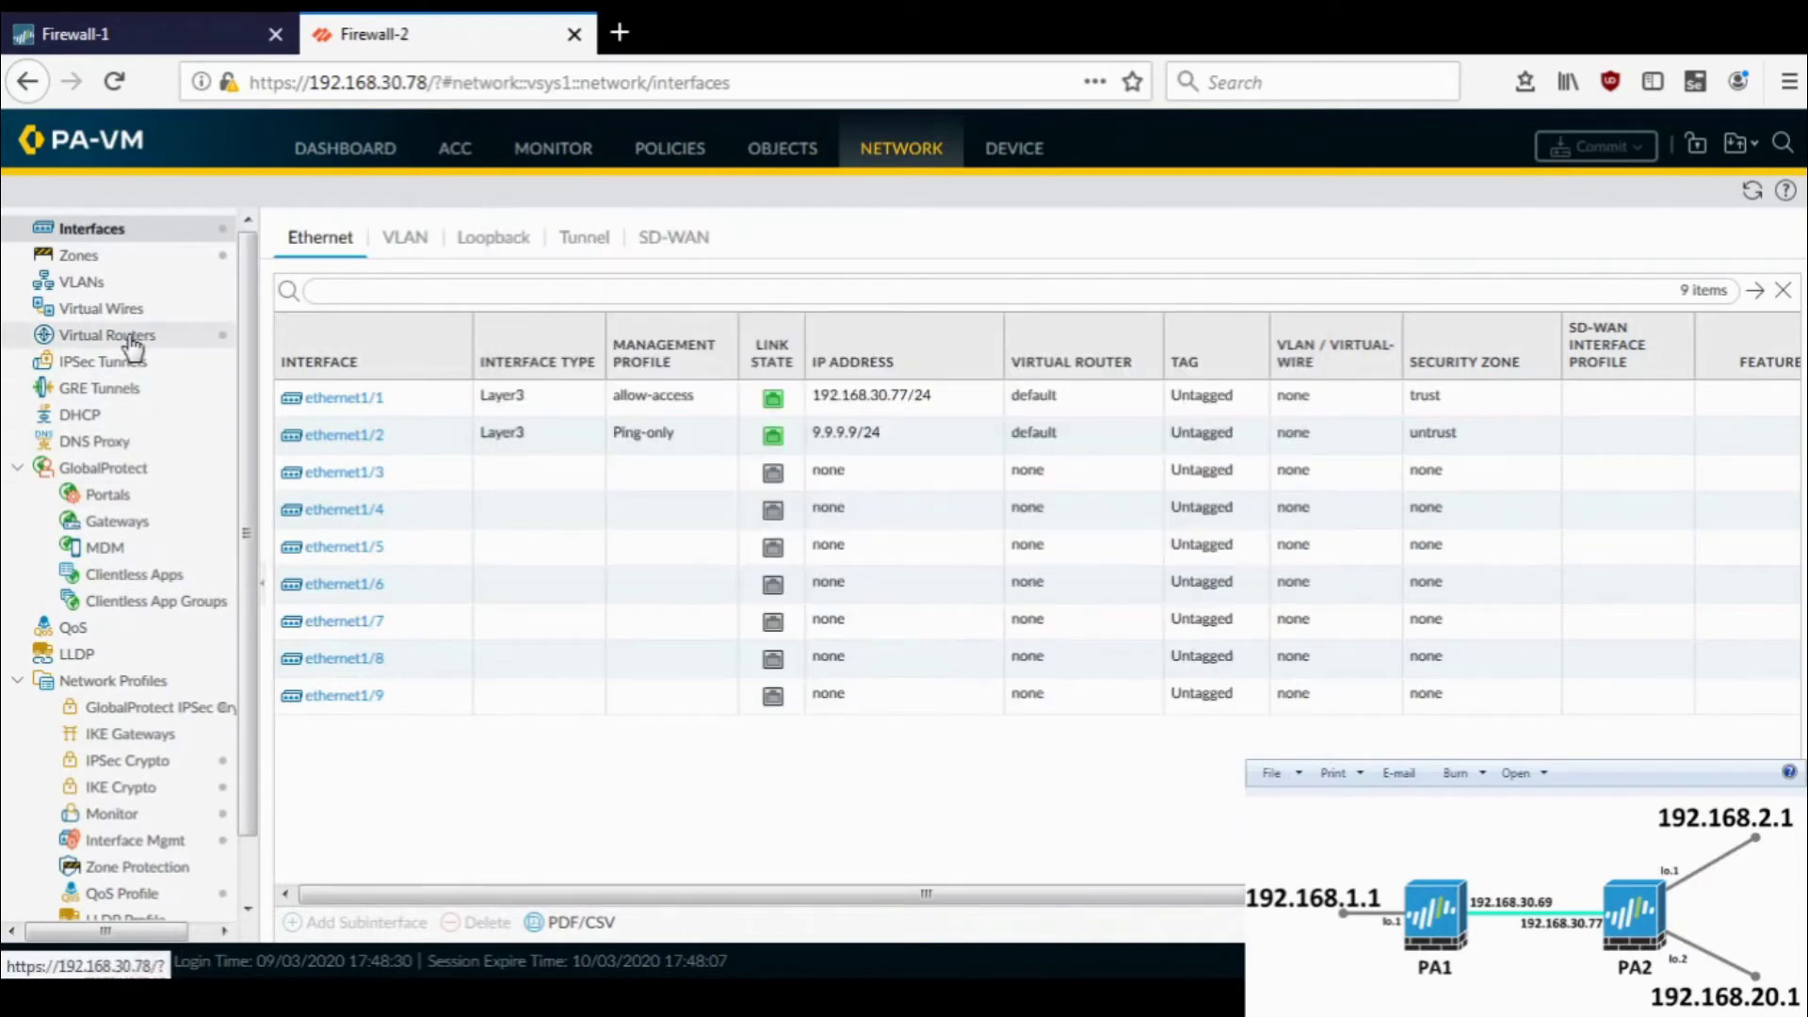
pyautogui.click(132, 344)
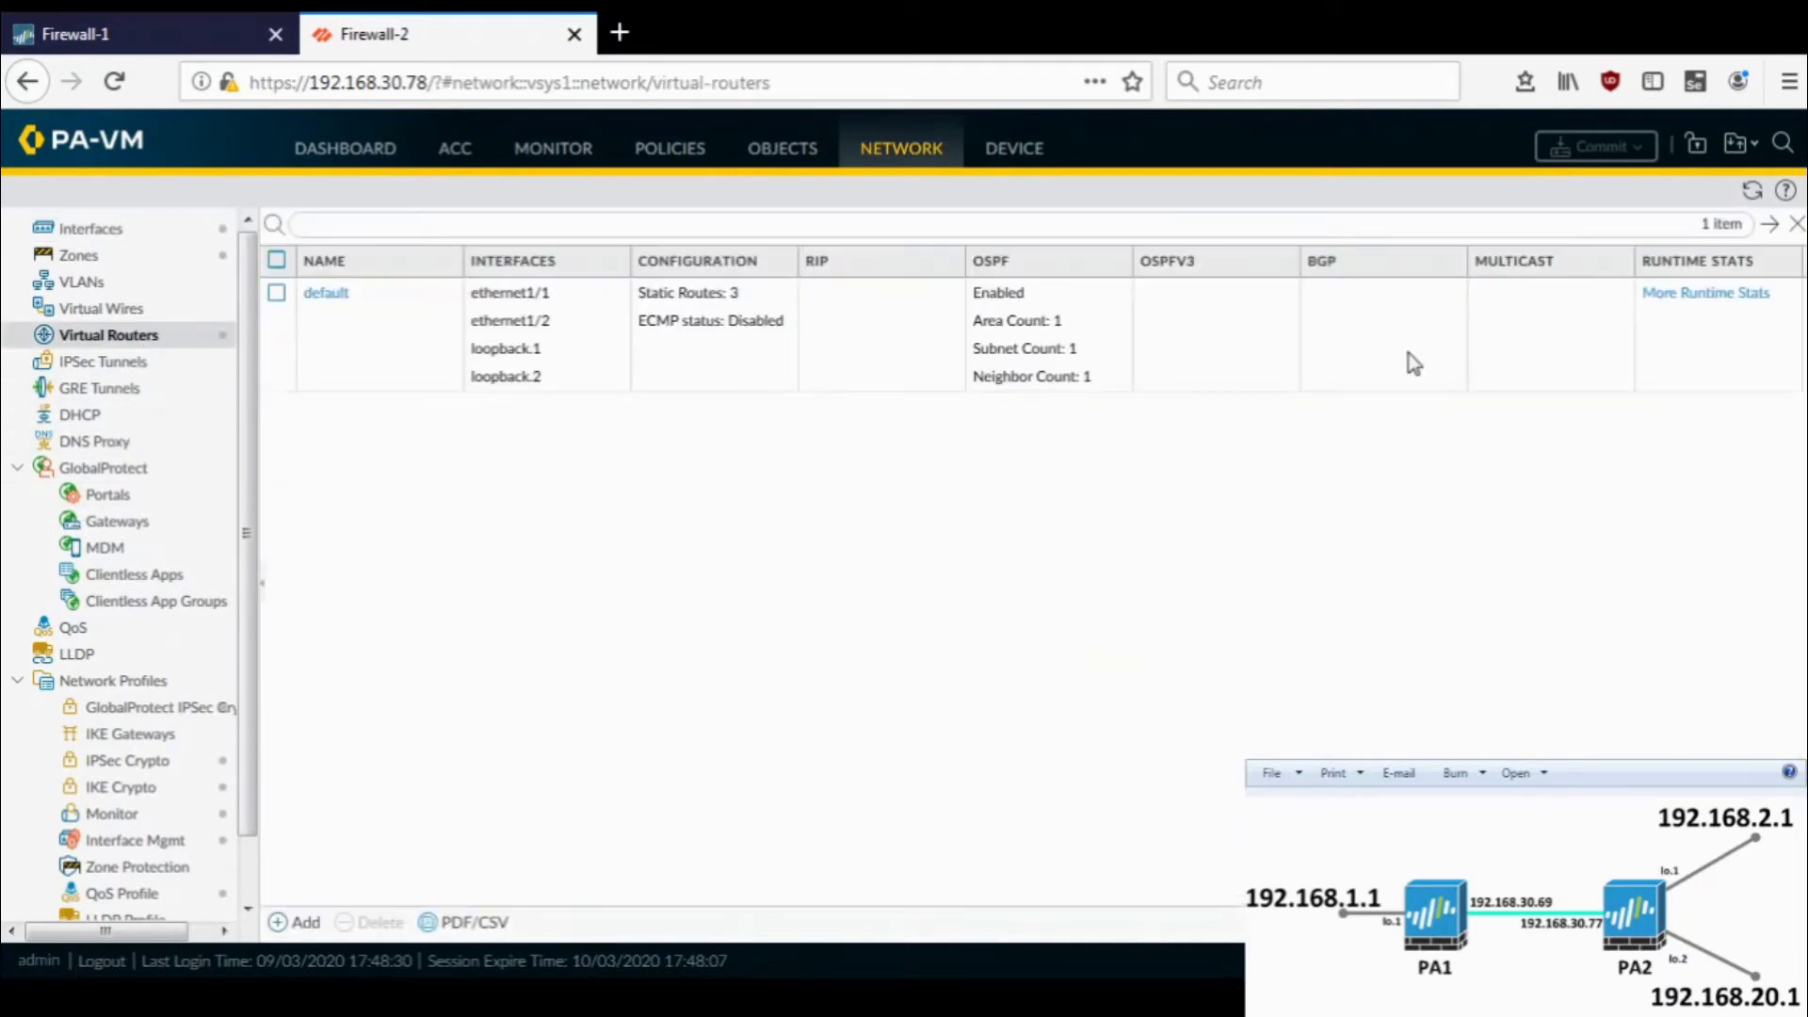
pyautogui.click(1657, 300)
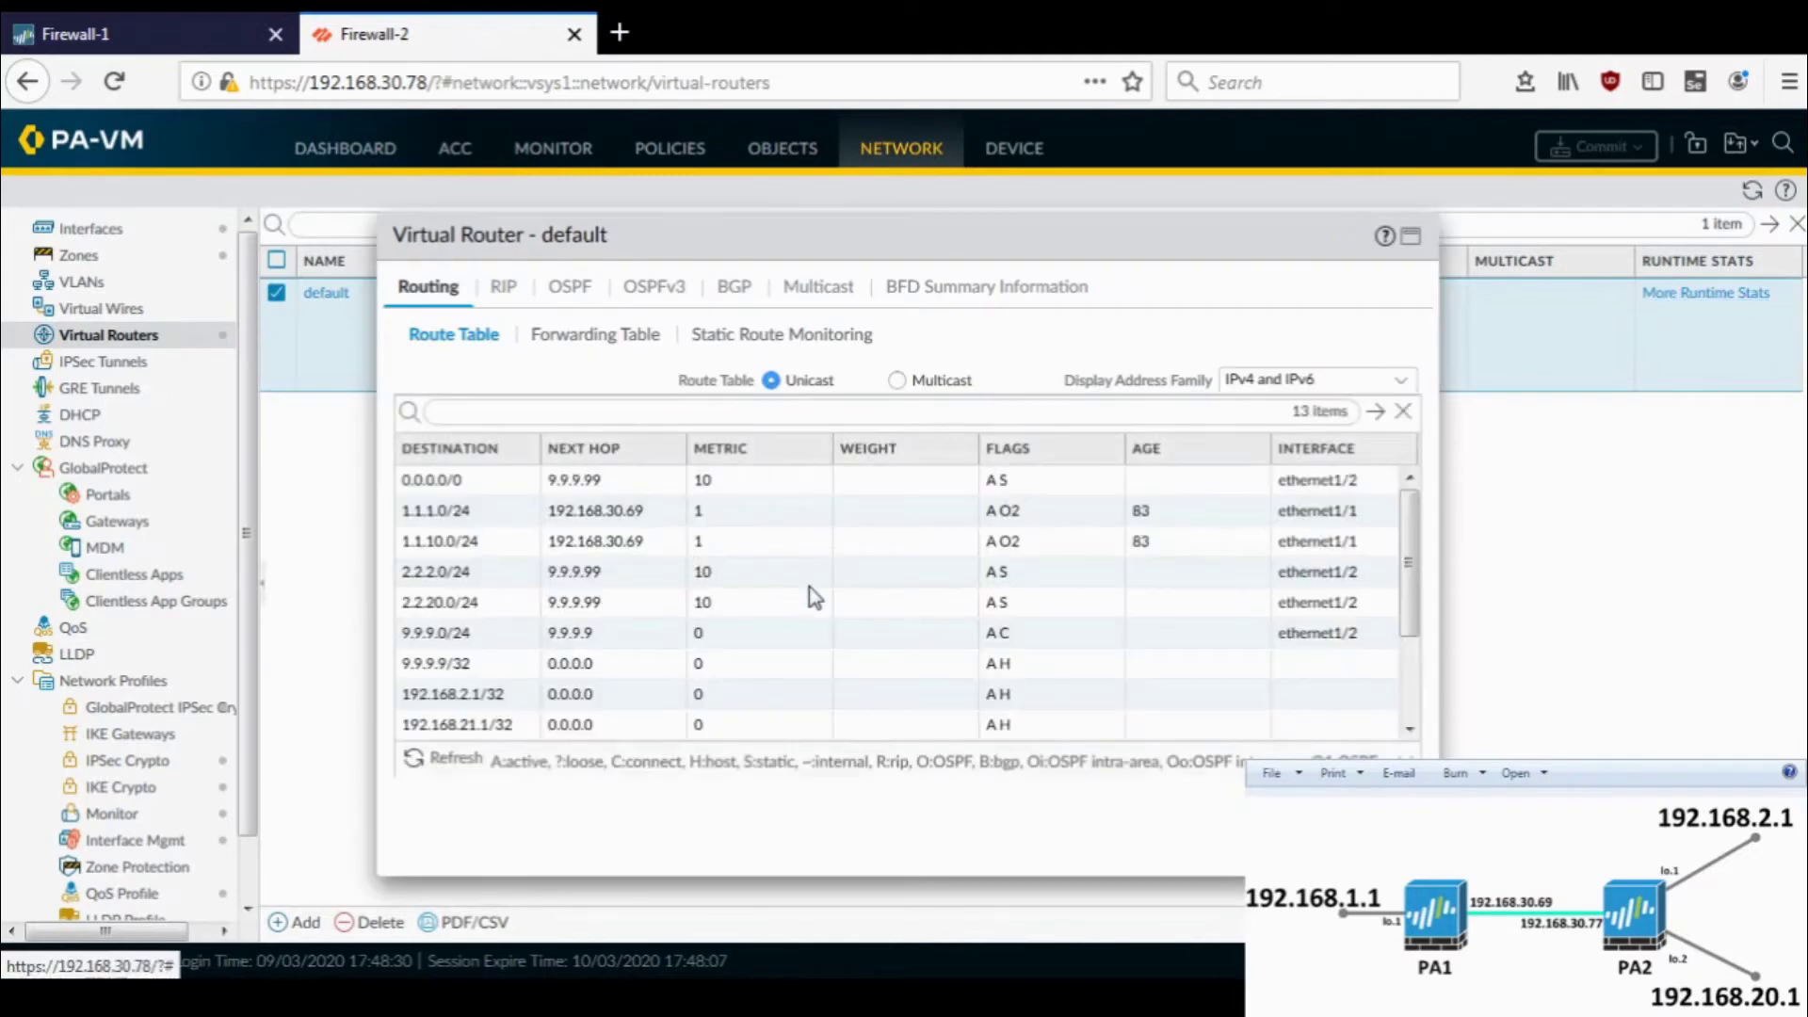
pyautogui.click(488, 512)
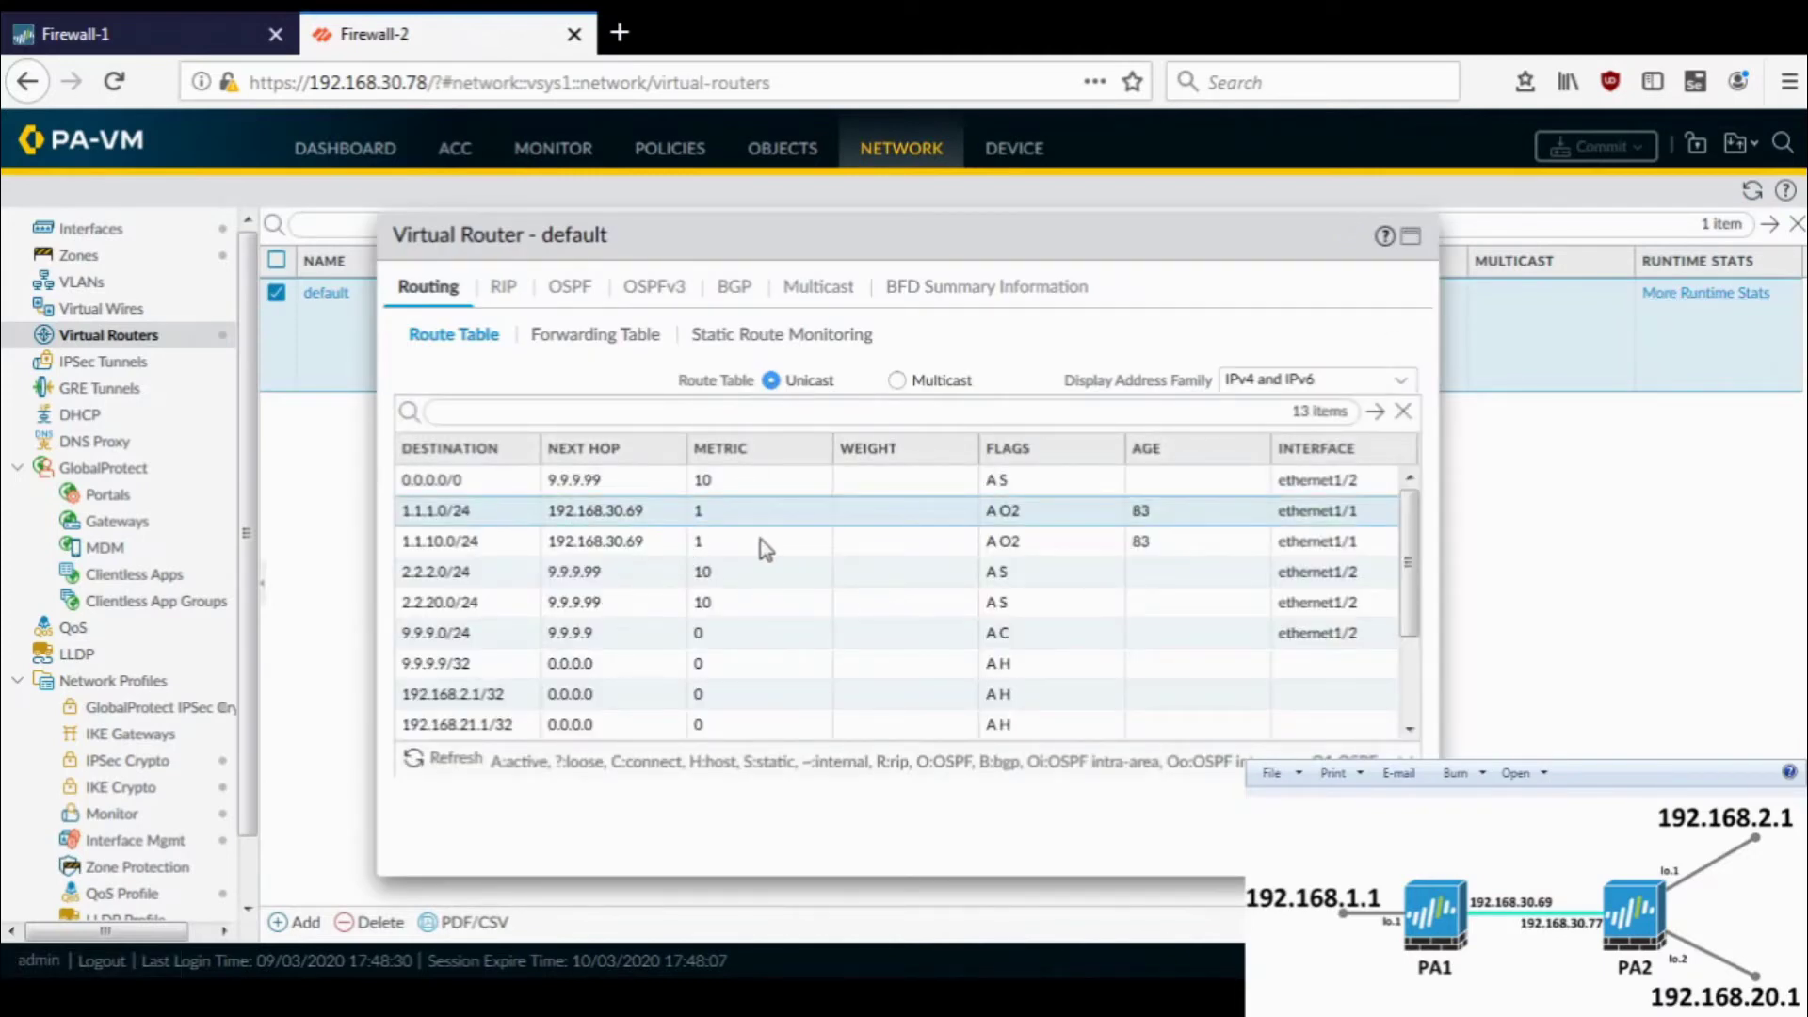
pyautogui.click(516, 543)
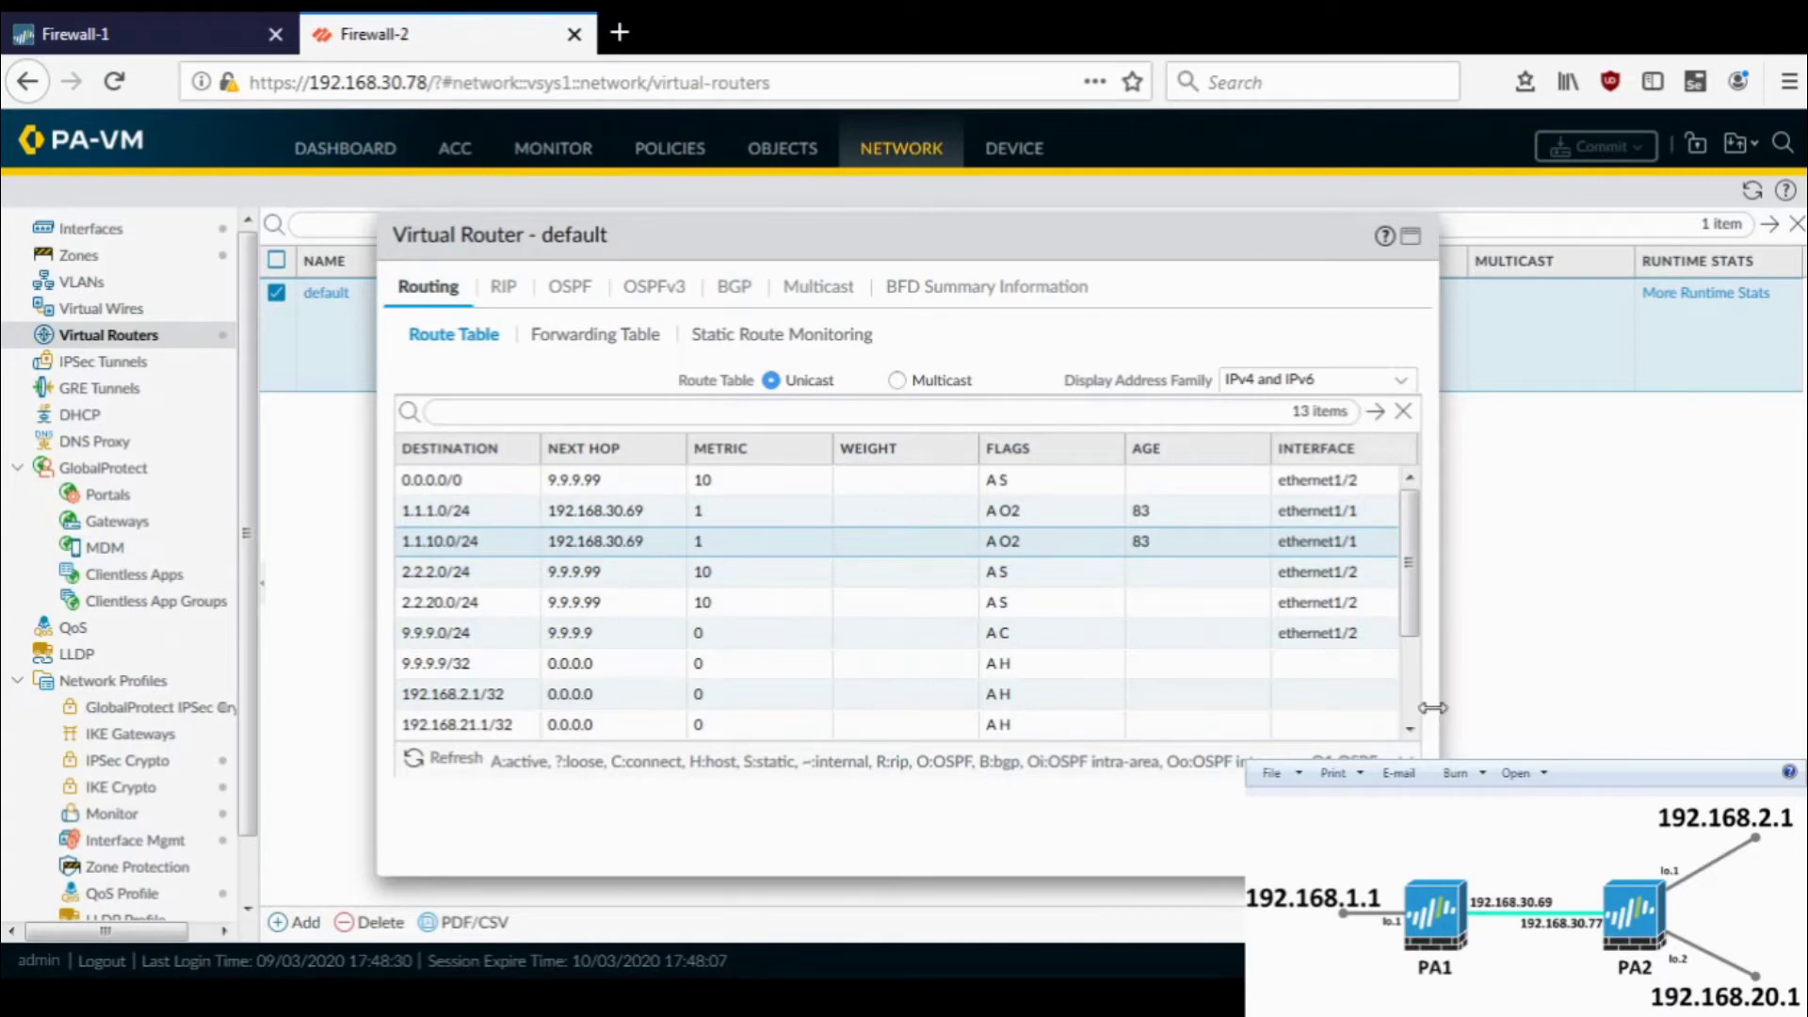
pyautogui.moveTo(1438, 708); pyautogui.dragTo(1616, 706)
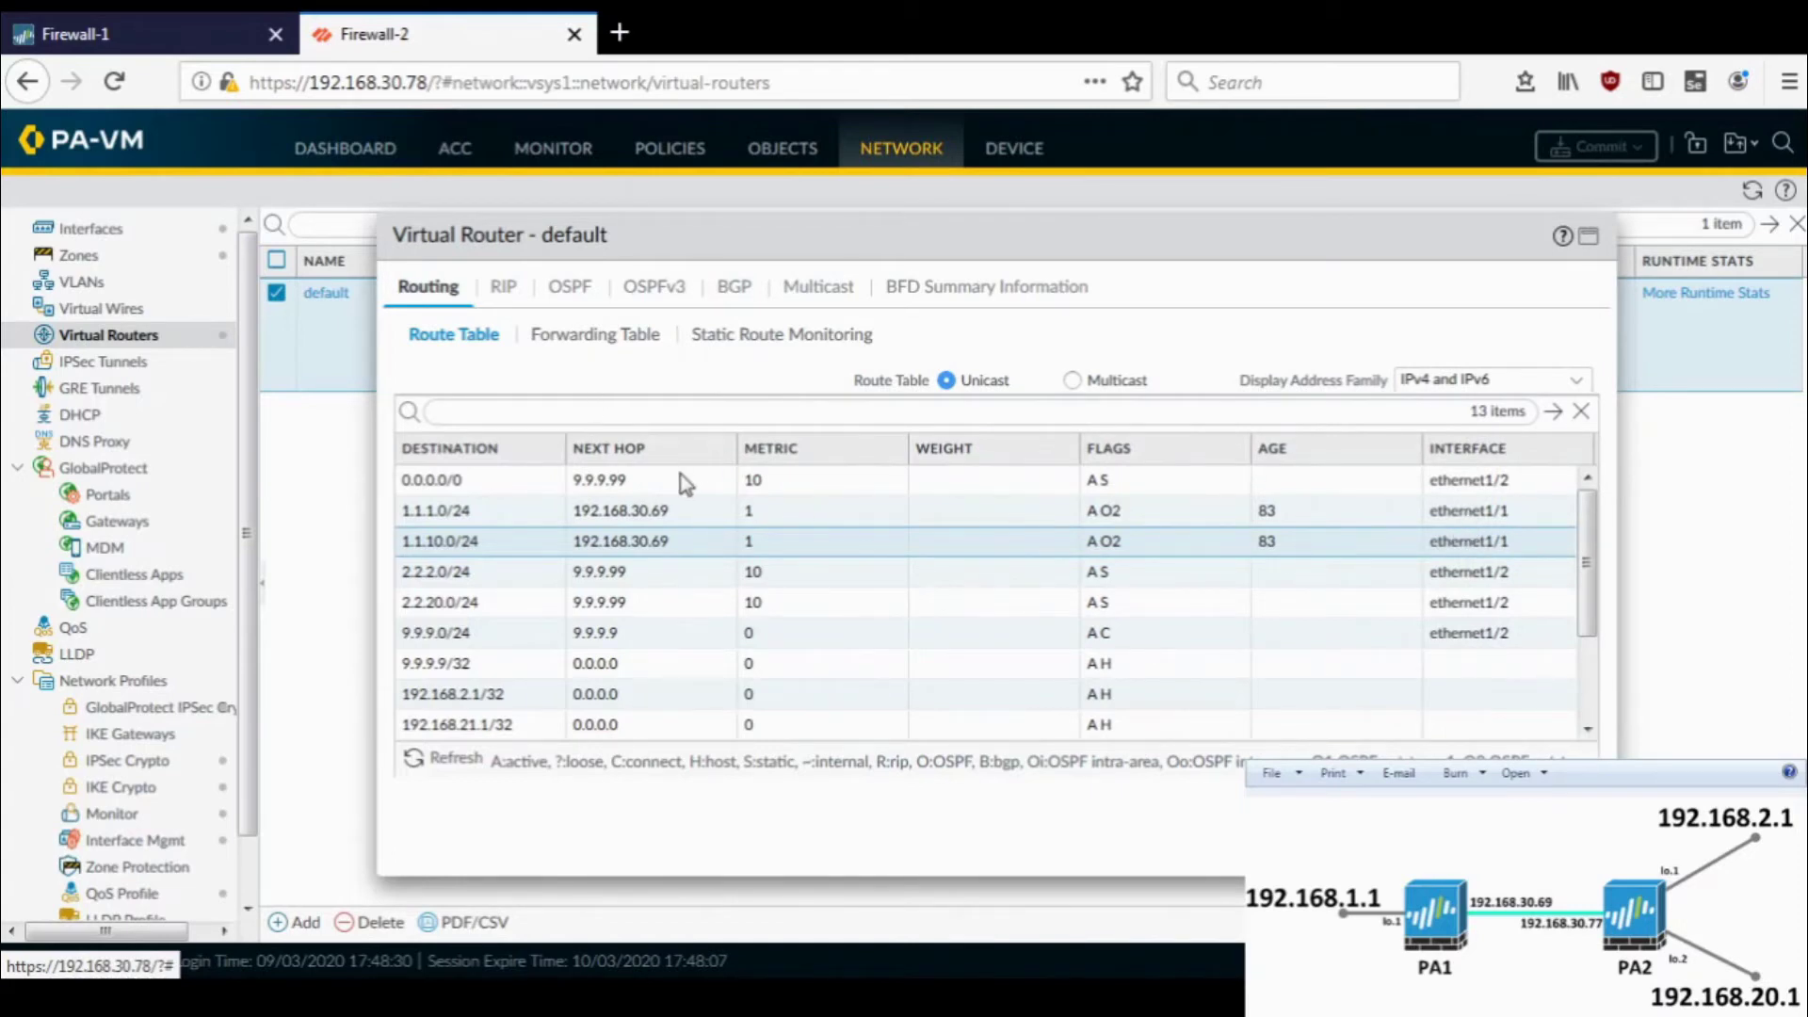
# - Check Firewall-2's OSPF summary, area, interface and neighbor tabs showing a full neighbor
pyautogui.click(586, 298)
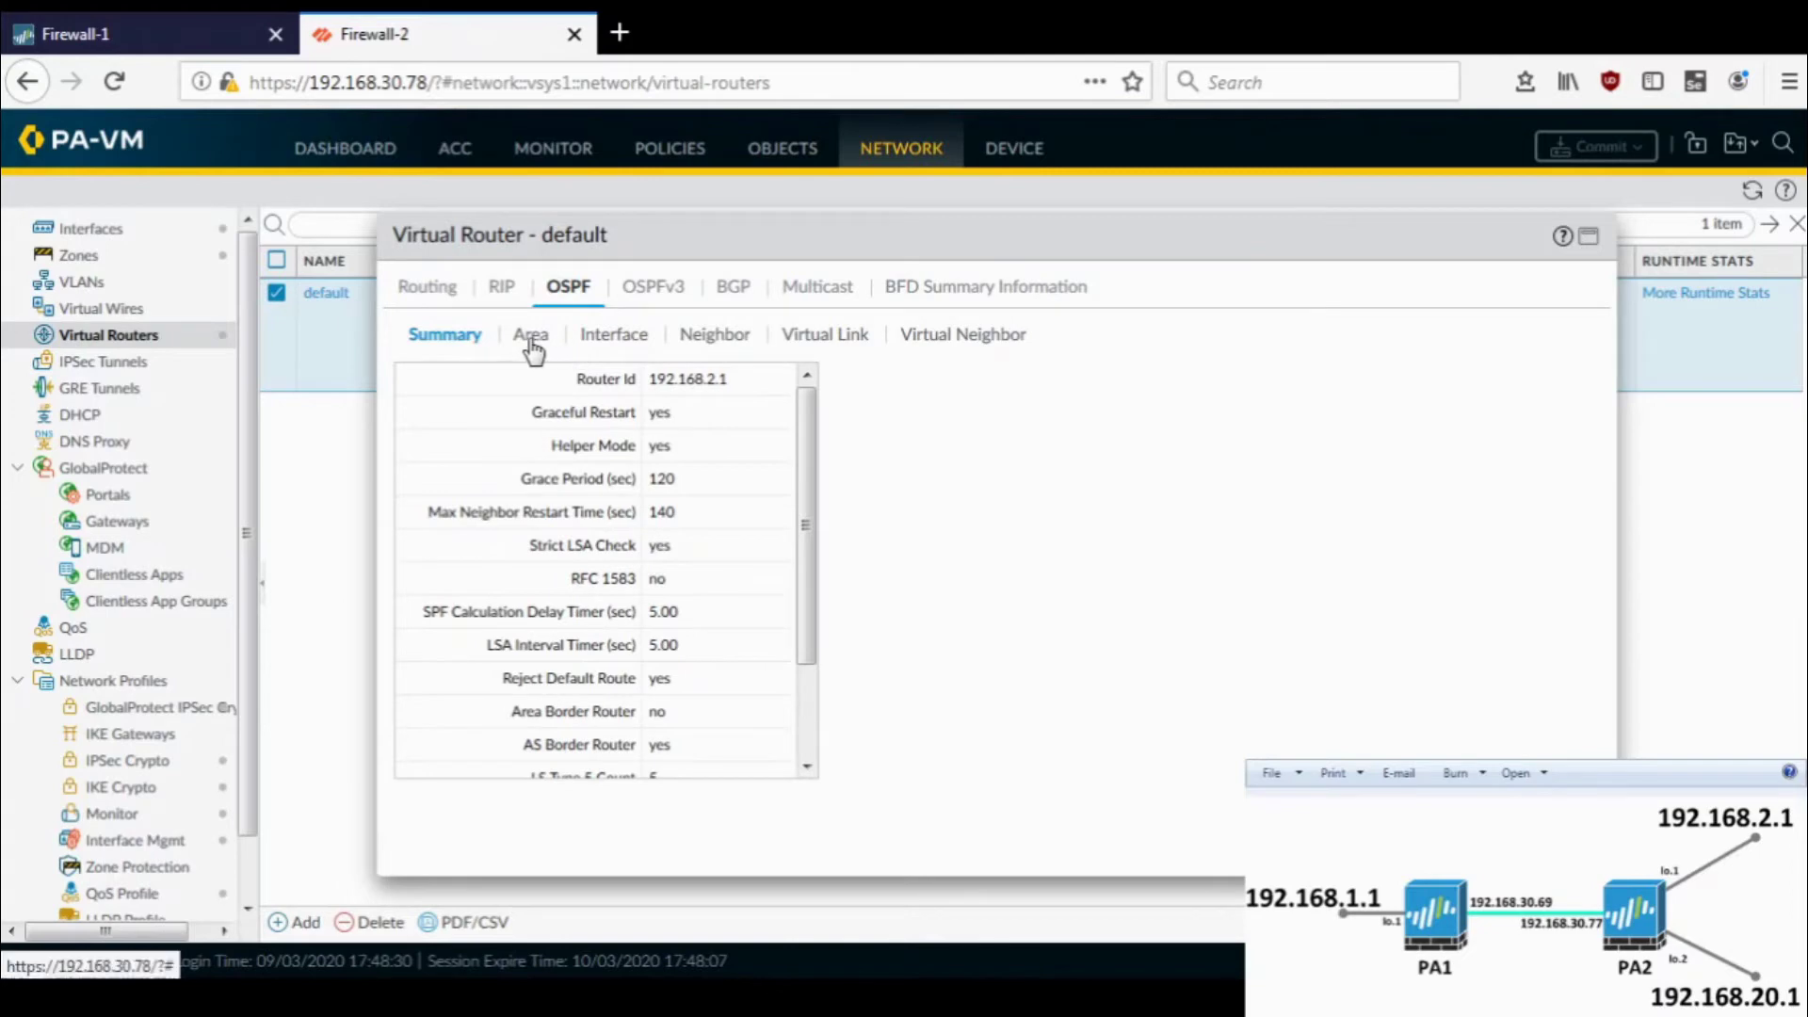
pyautogui.click(530, 340)
pyautogui.click(610, 336)
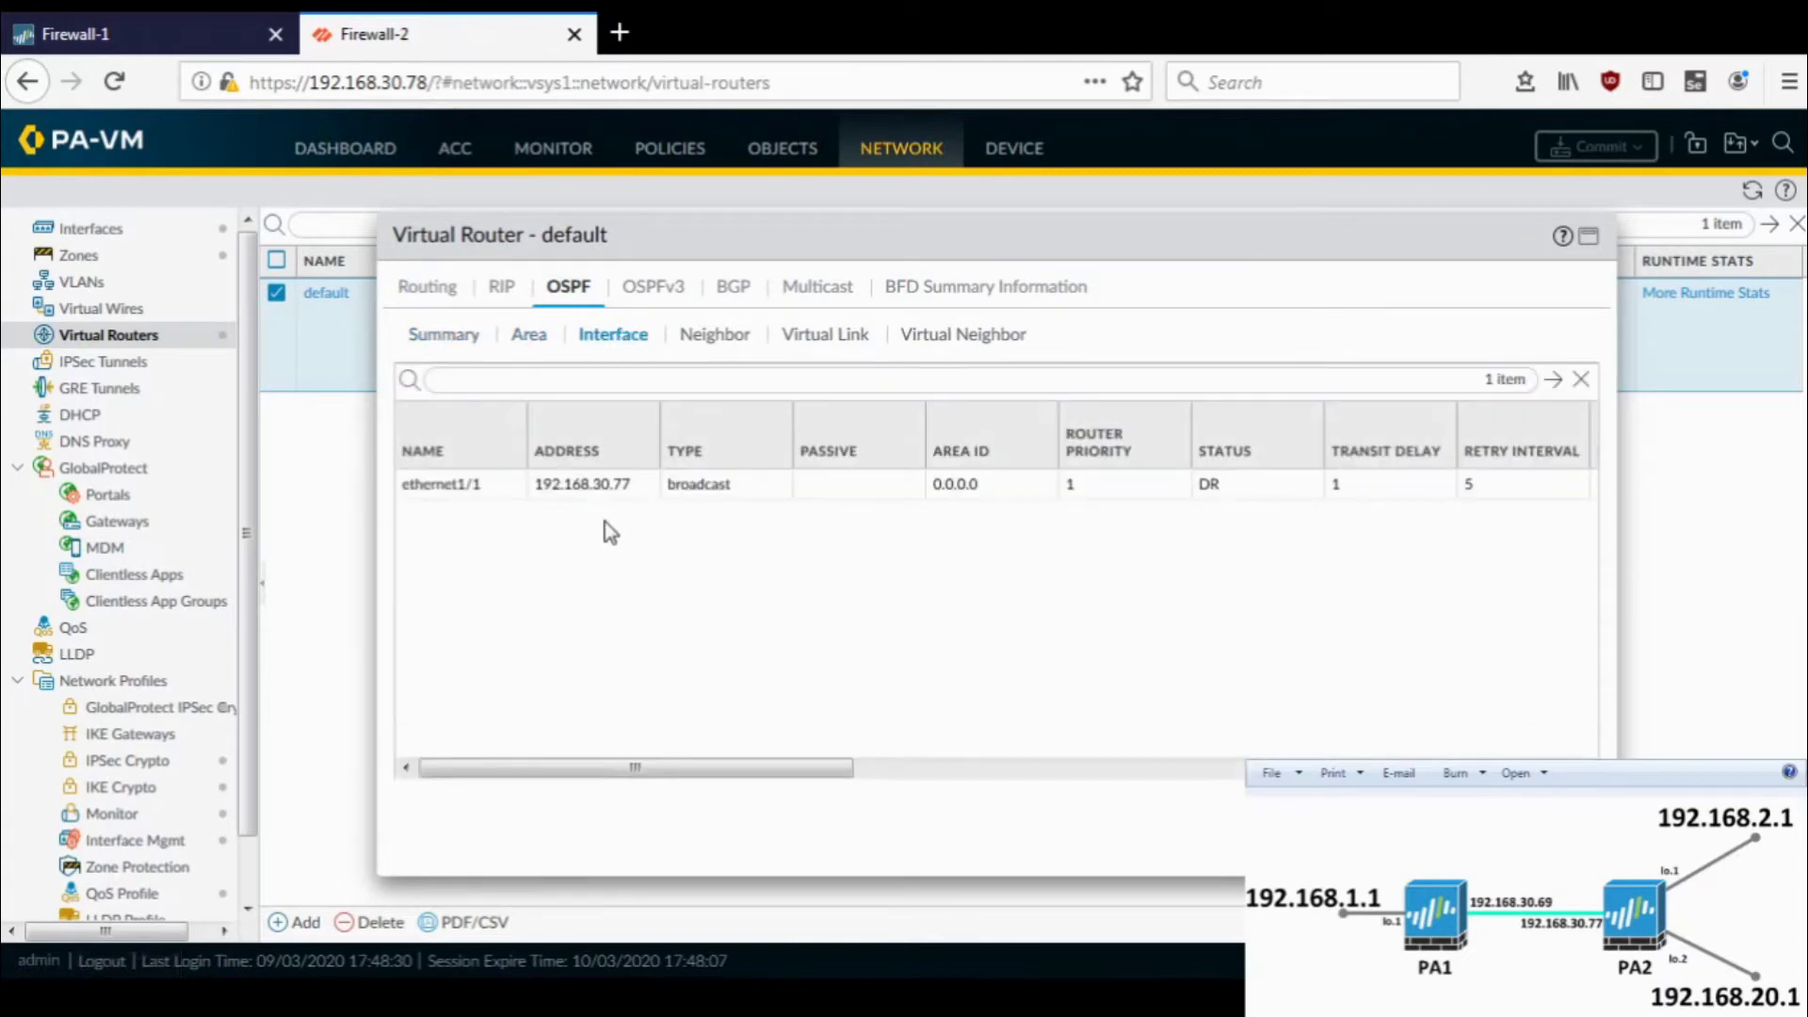
pyautogui.click(723, 339)
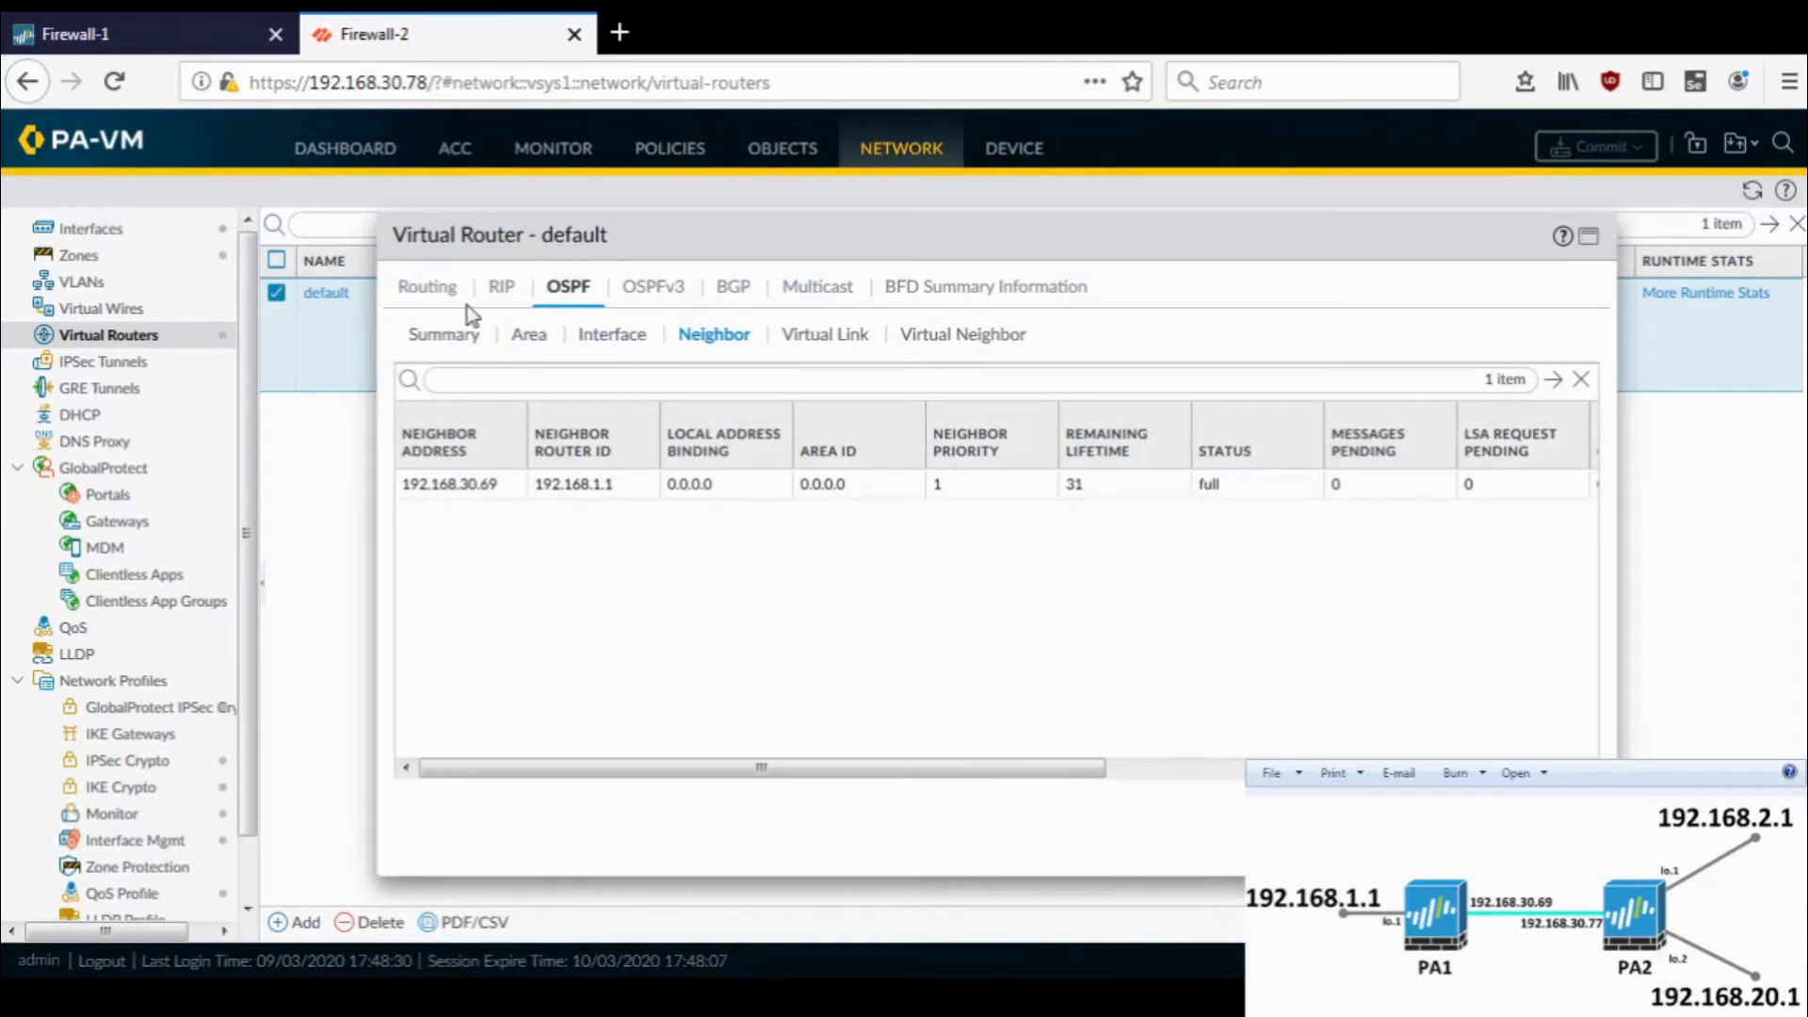
pyautogui.click(432, 292)
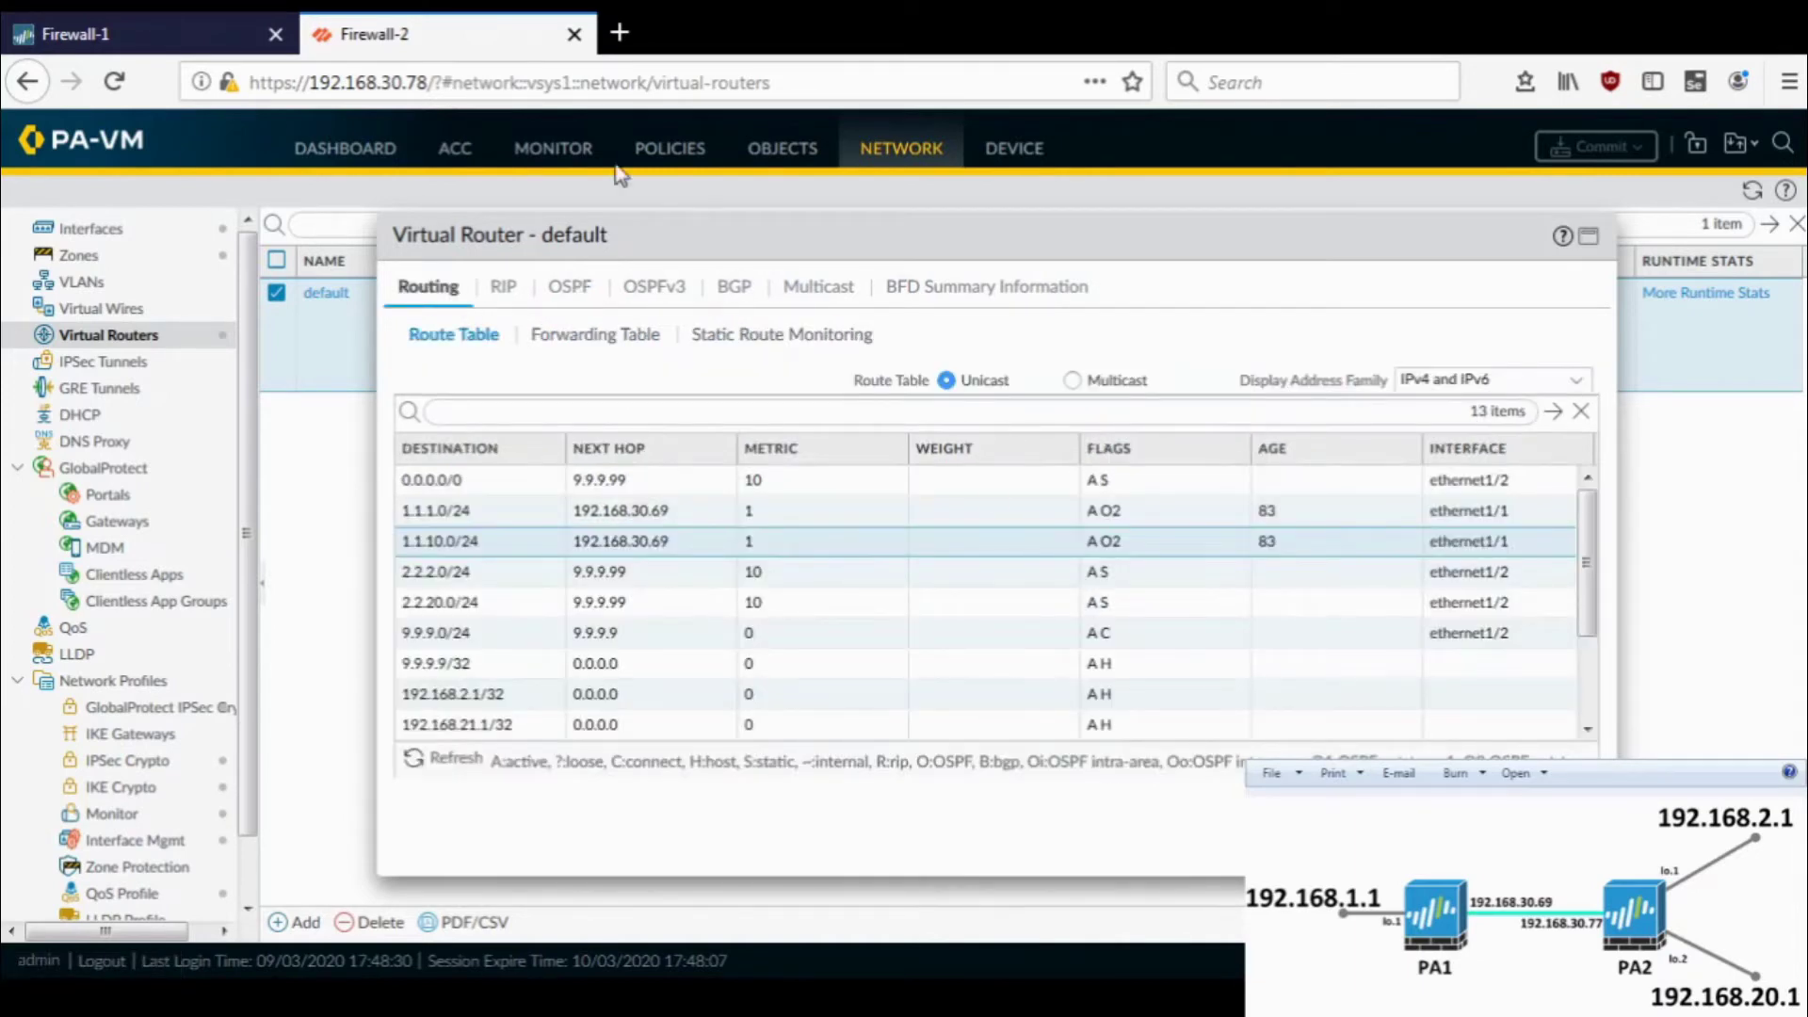
pyautogui.click(115, 10)
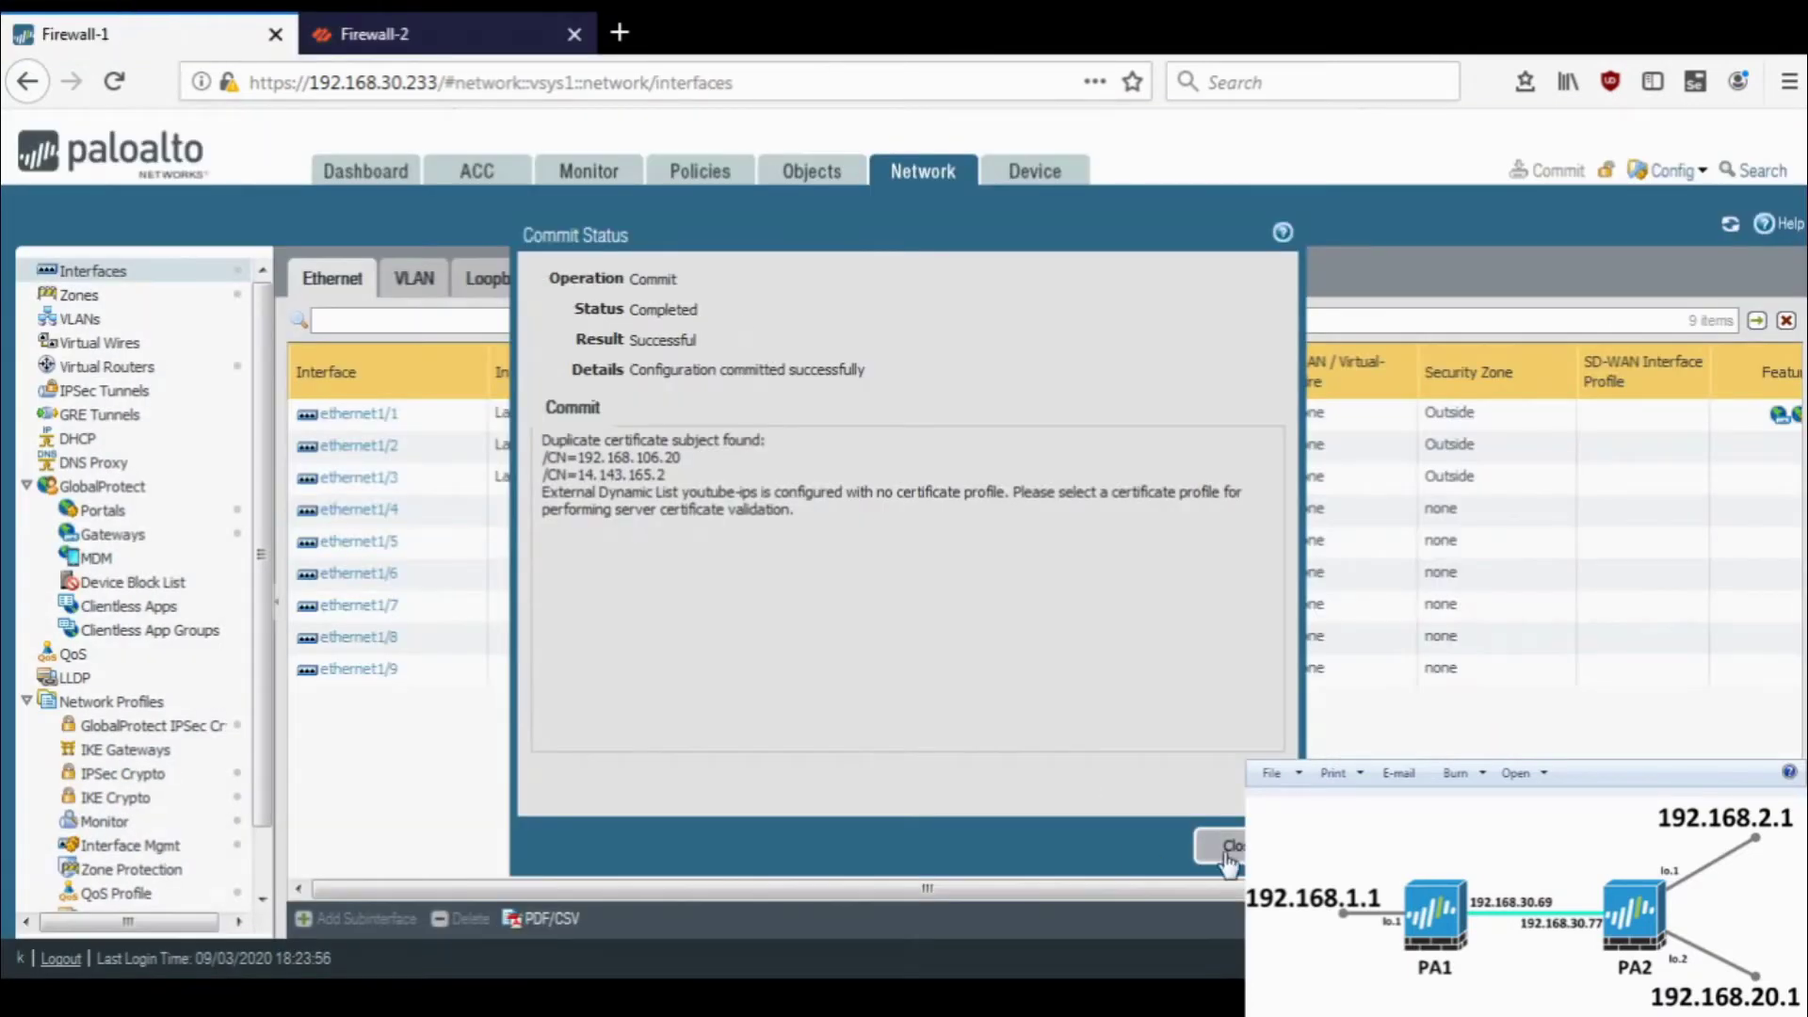
# - Open runtime stats for Firewall-1's default virtual router
pyautogui.click(1215, 845)
pyautogui.click(187, 374)
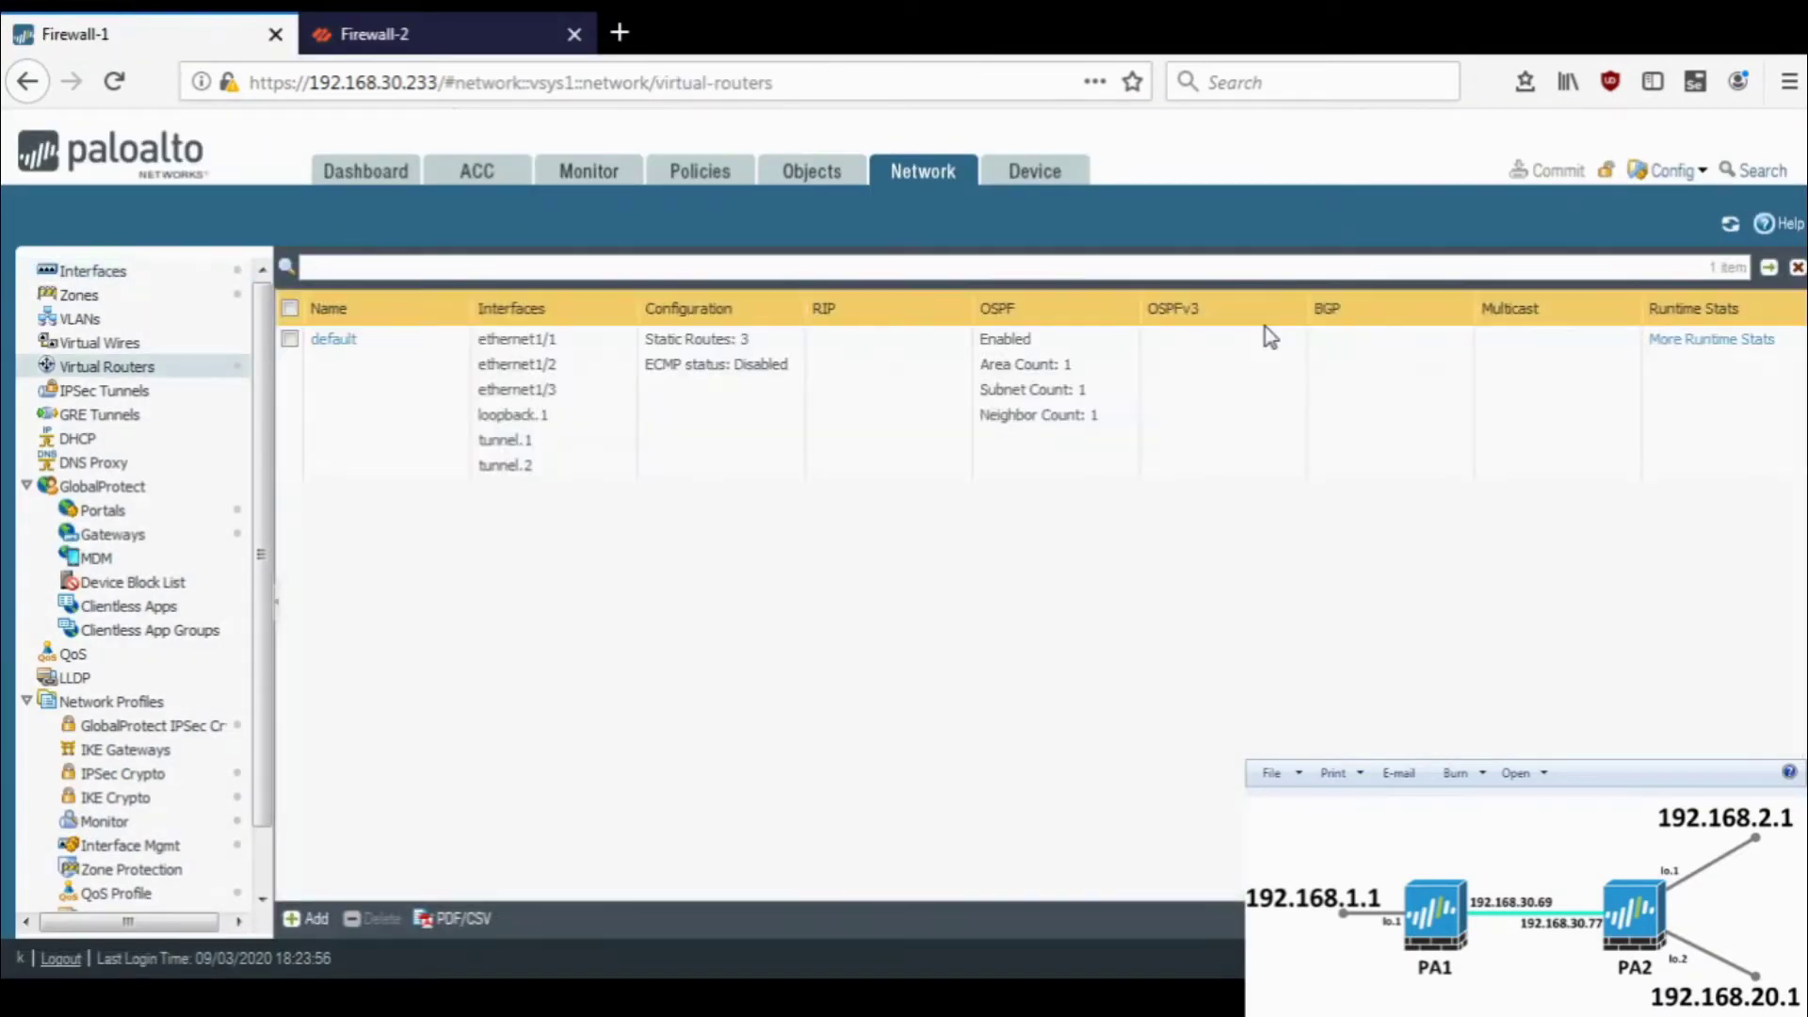
pyautogui.click(1706, 350)
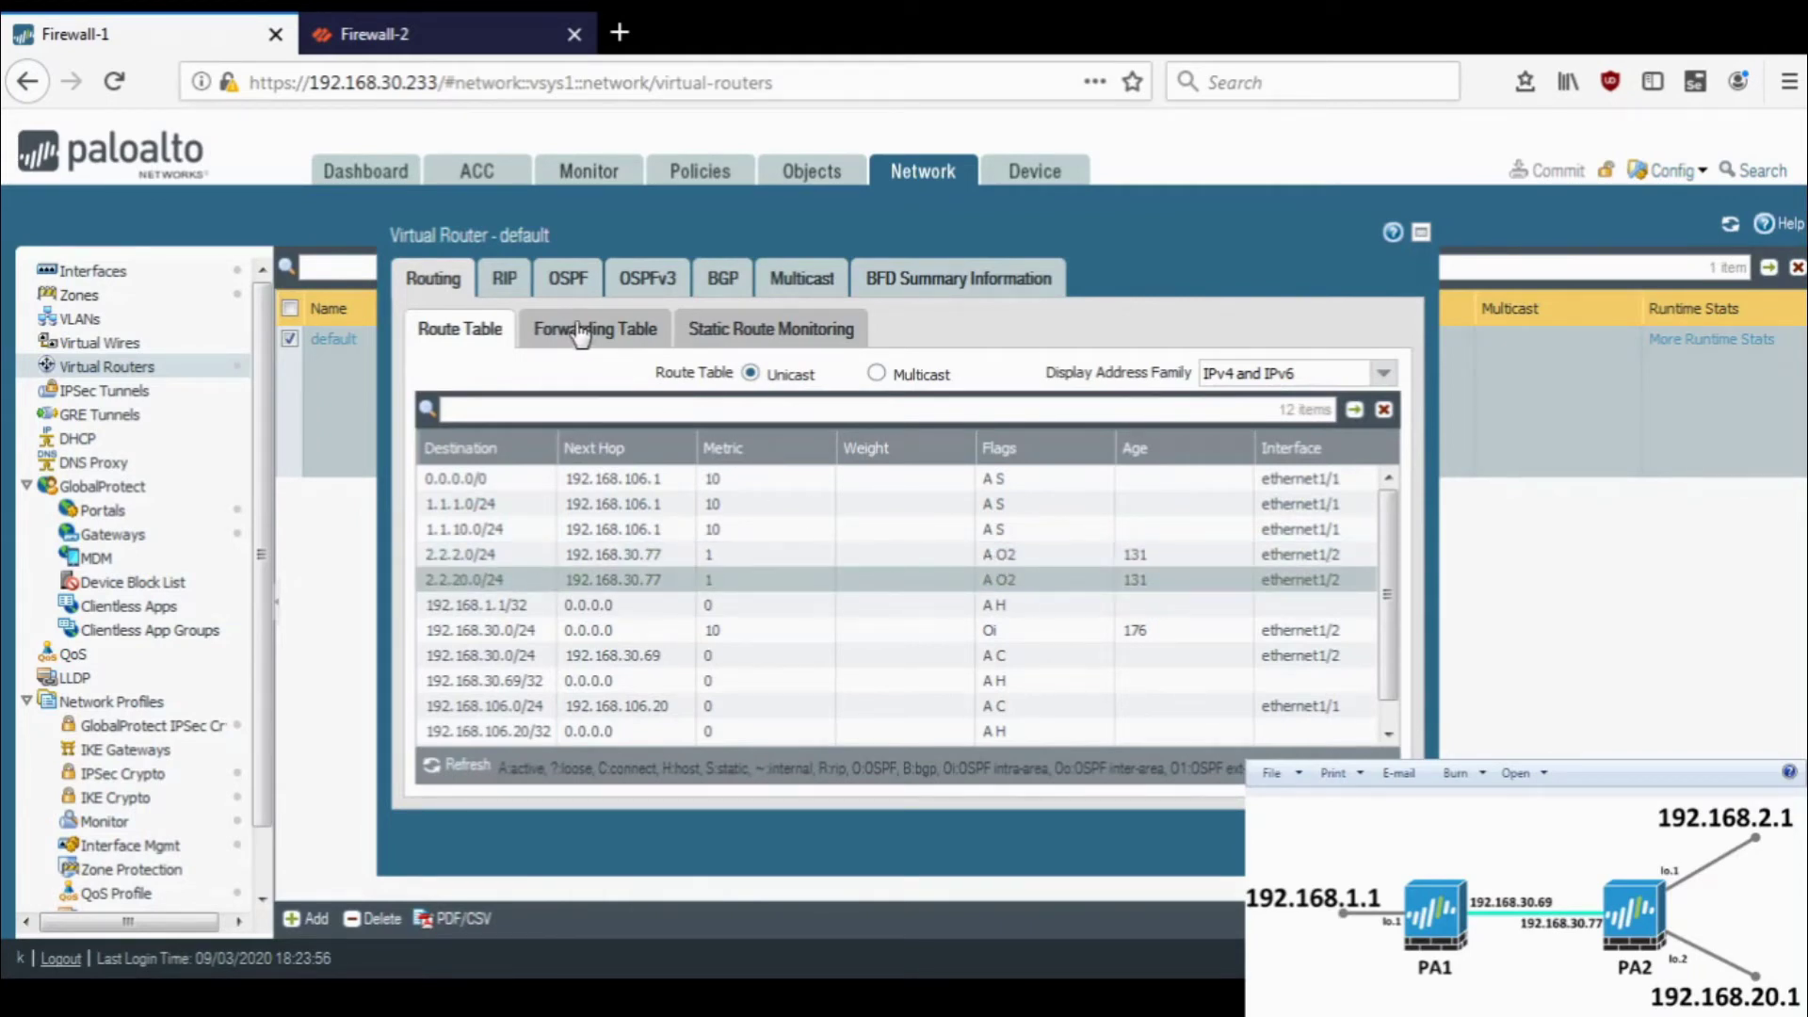
# - Verify Firewall-1's full OSPF neighbor and OSPF-learned 2.2.2.0/24 and 2.2.20.0/24 routes
pyautogui.click(570, 287)
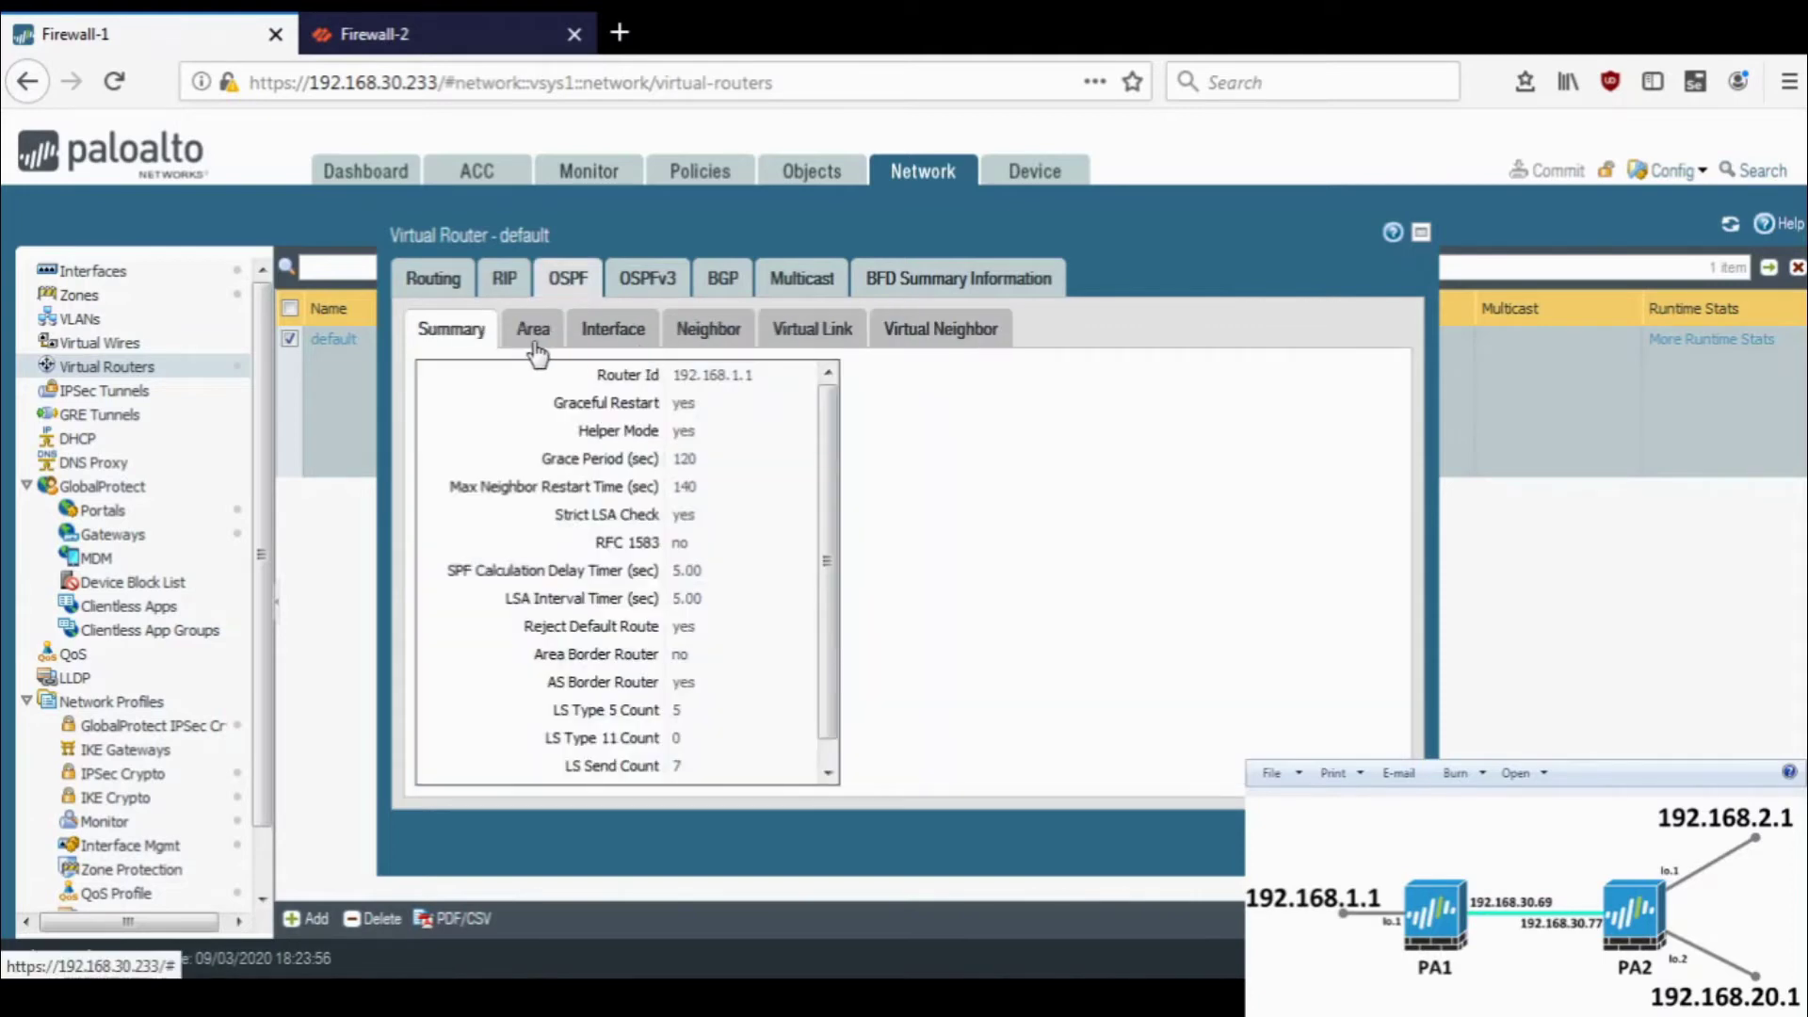
pyautogui.click(533, 341)
pyautogui.click(629, 339)
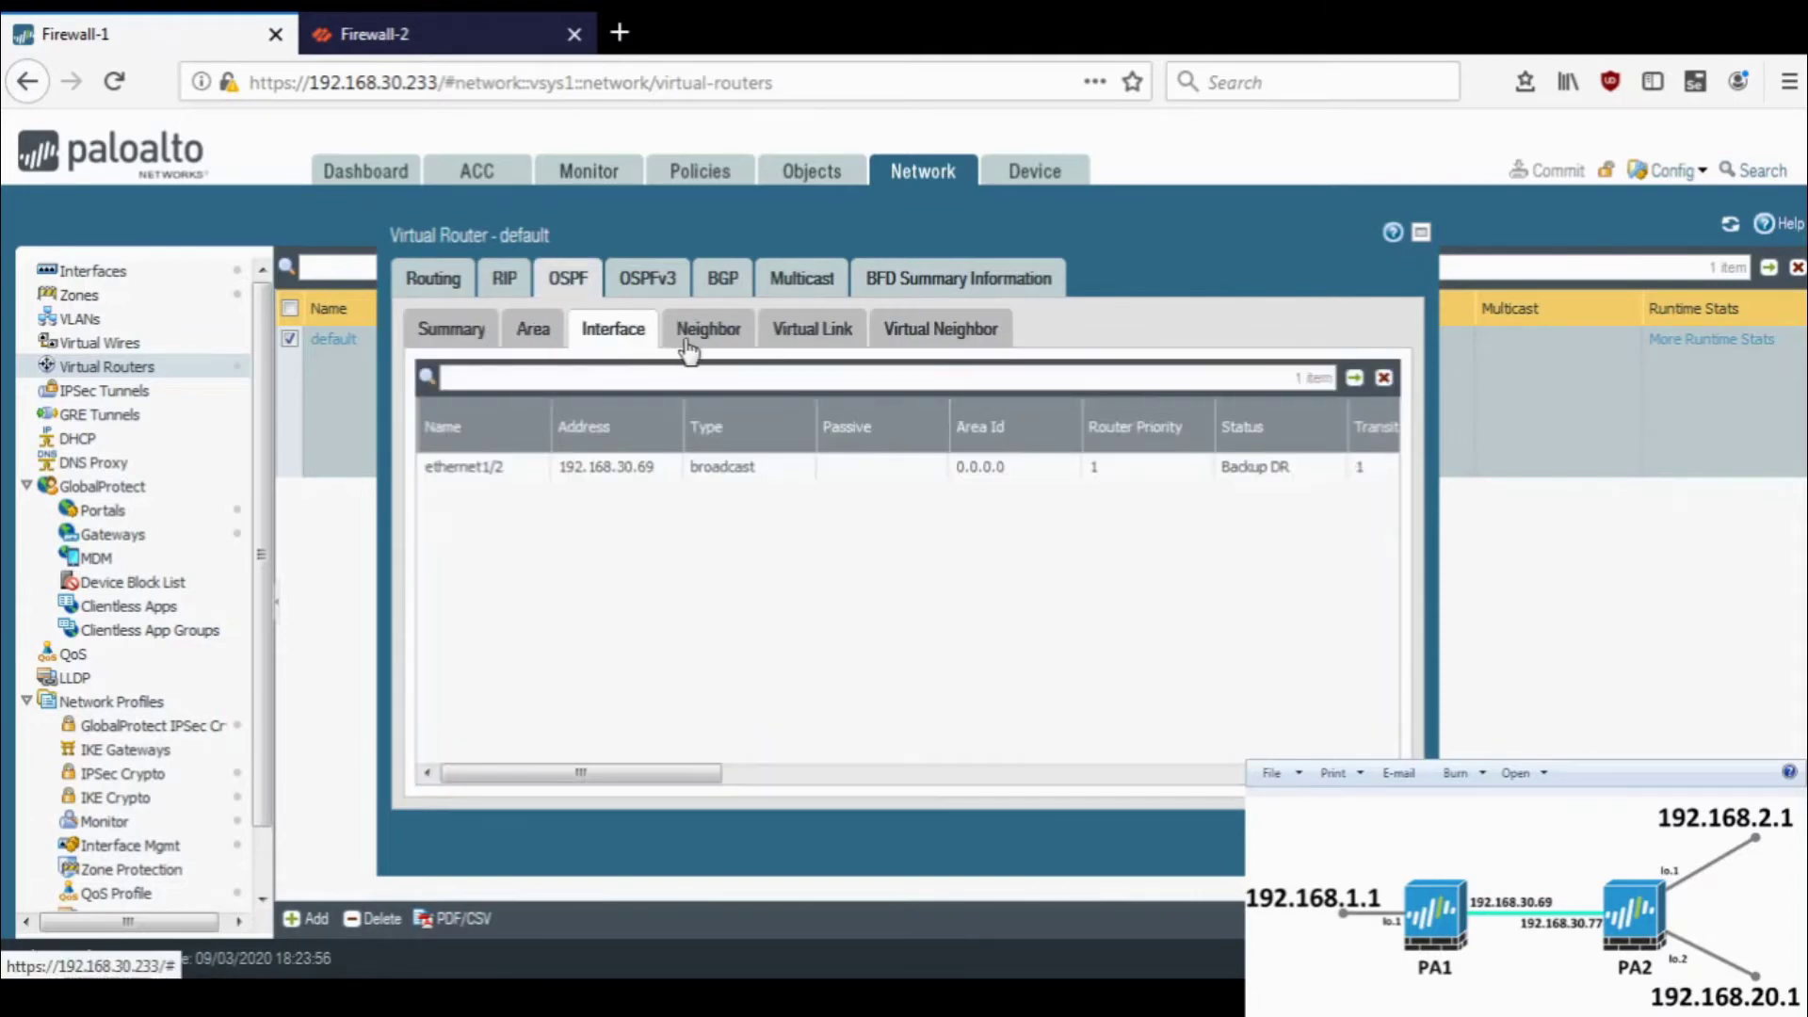
pyautogui.click(686, 344)
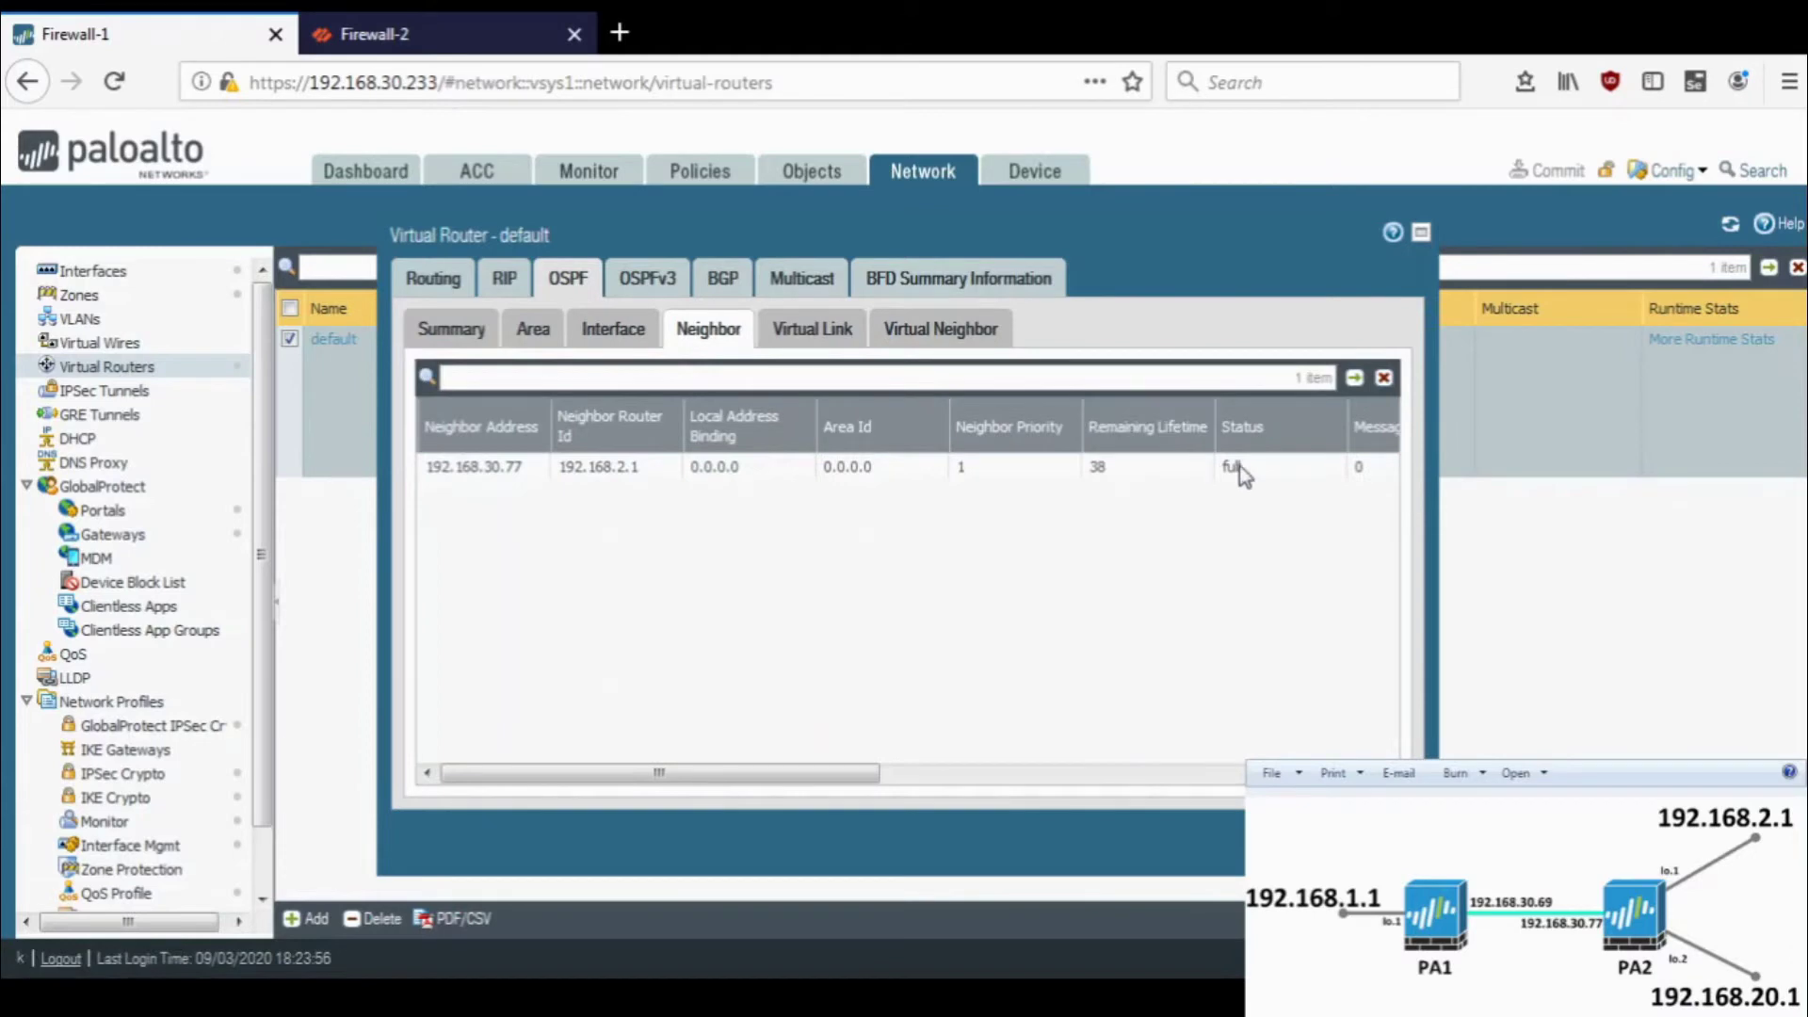
pyautogui.click(461, 330)
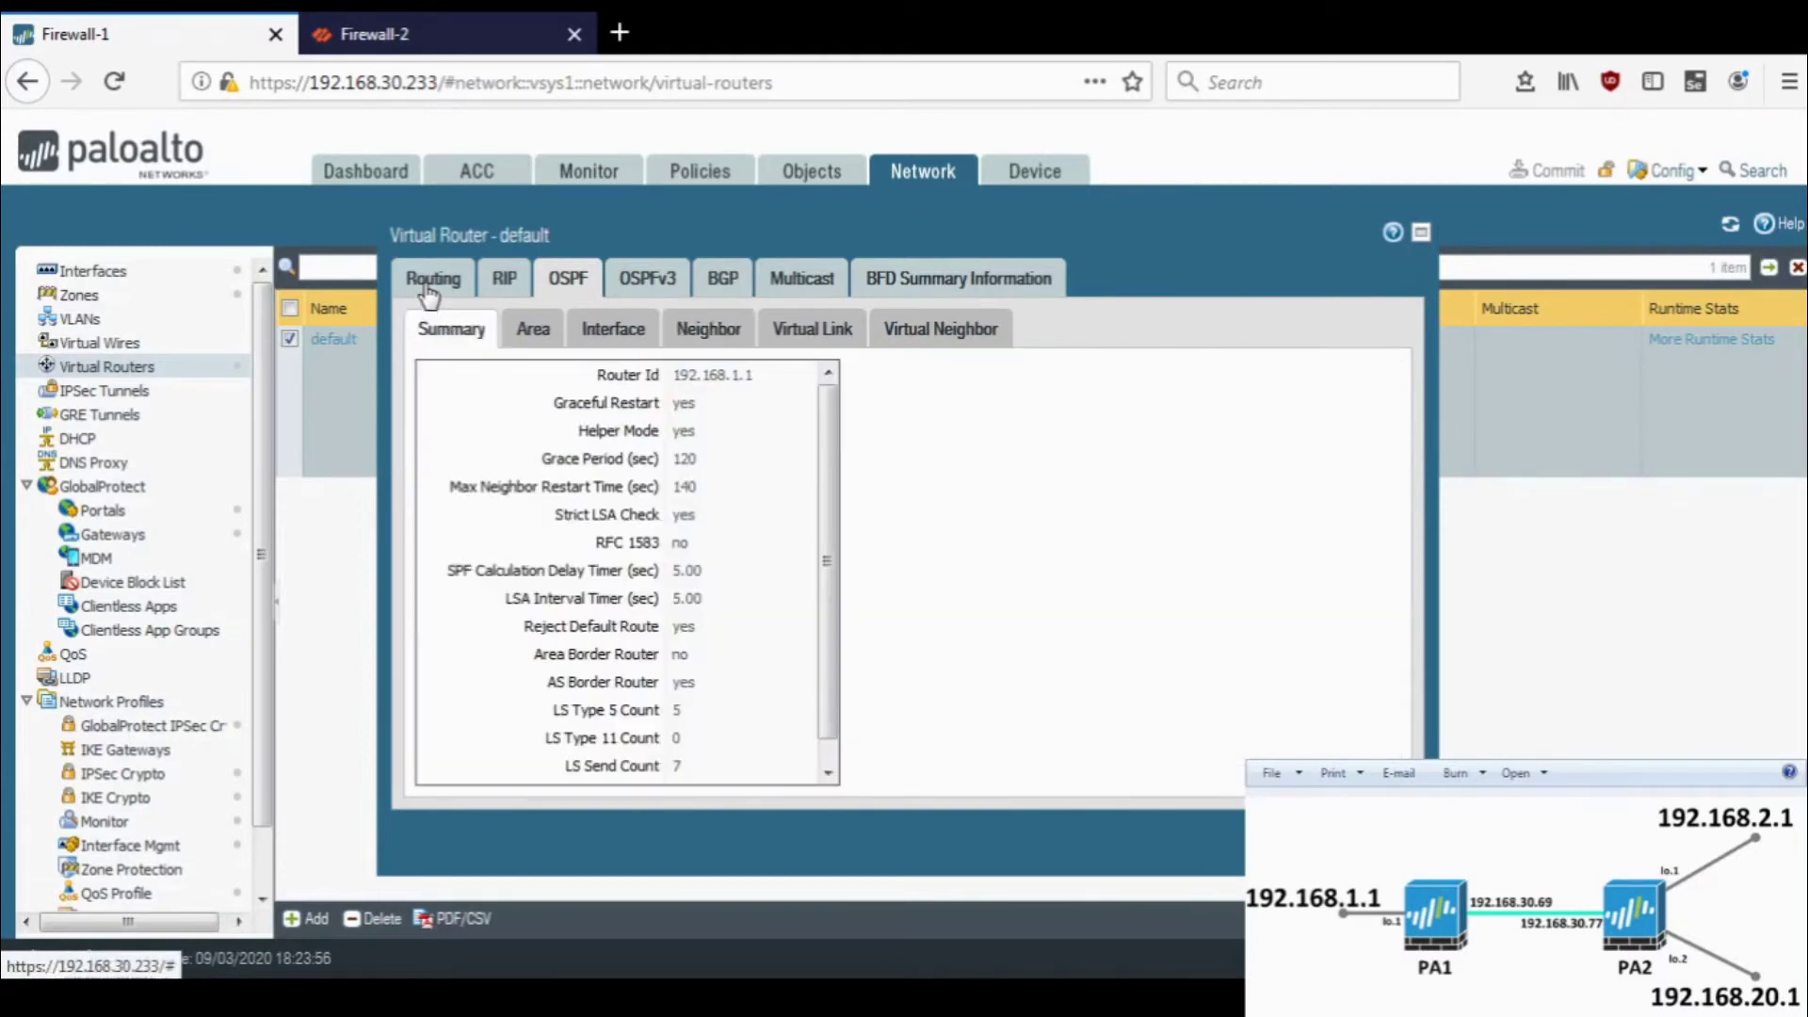
pyautogui.click(430, 292)
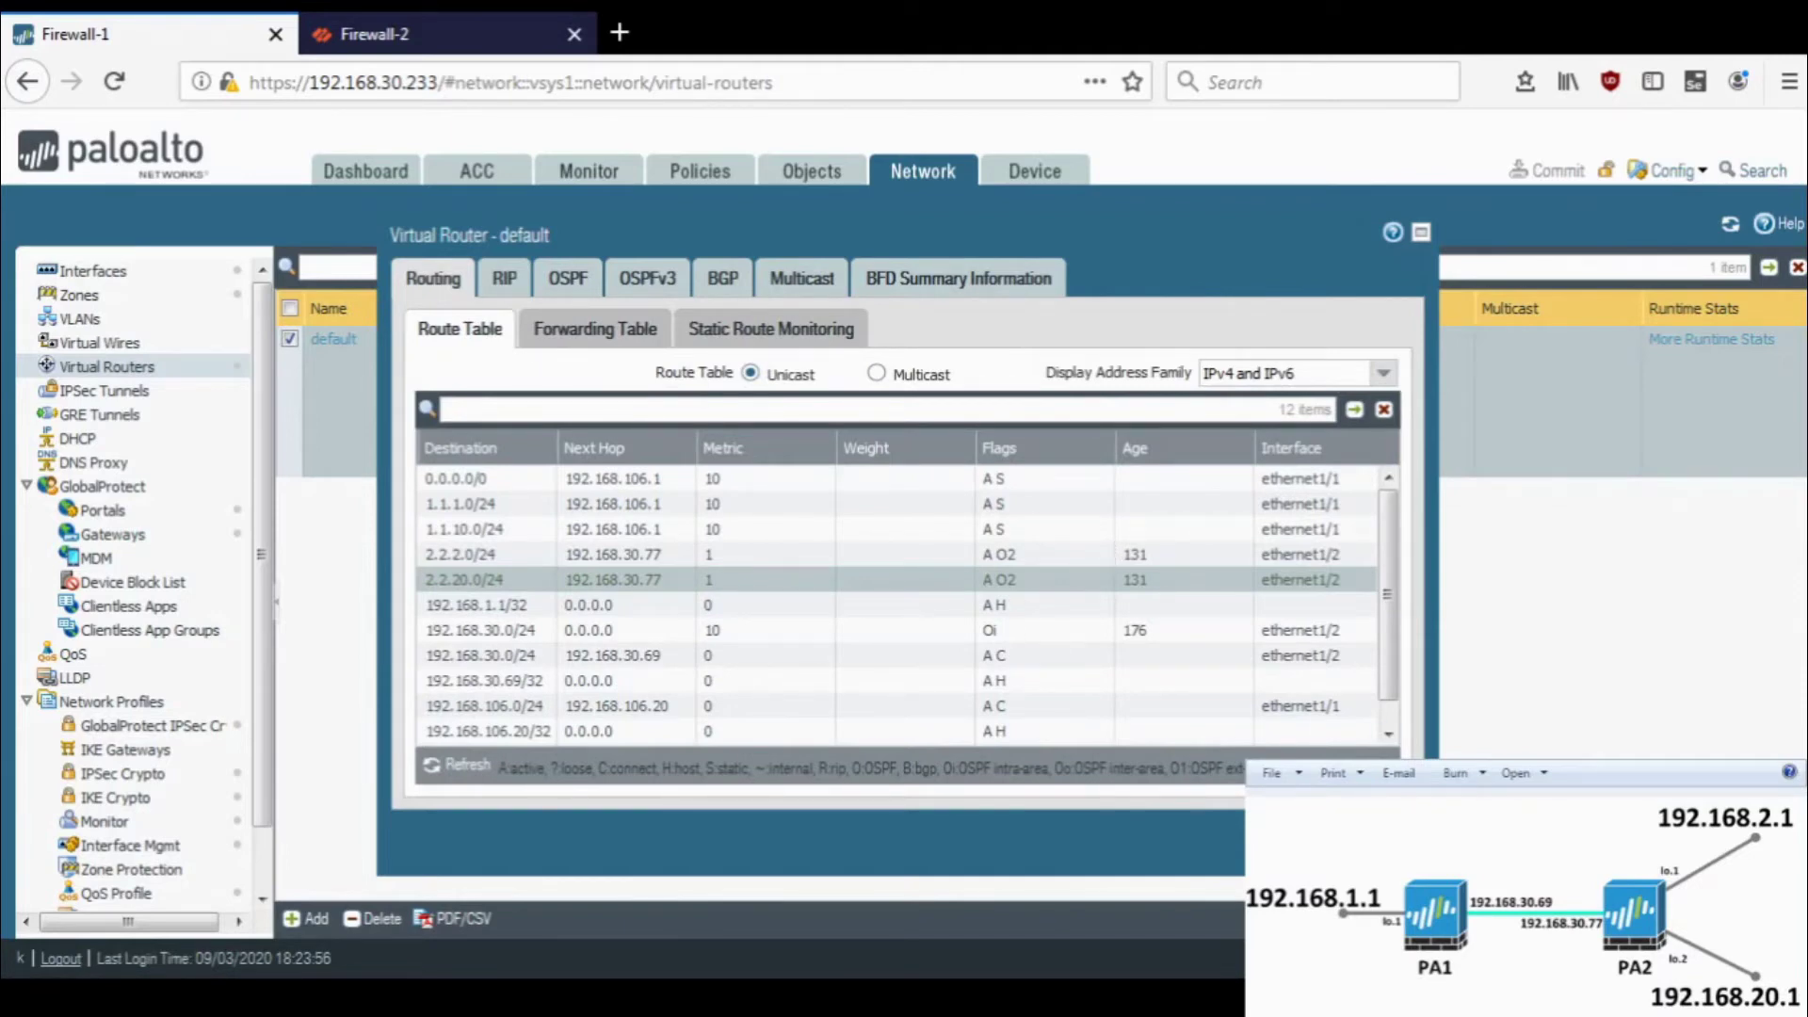
pyautogui.press('Escape')
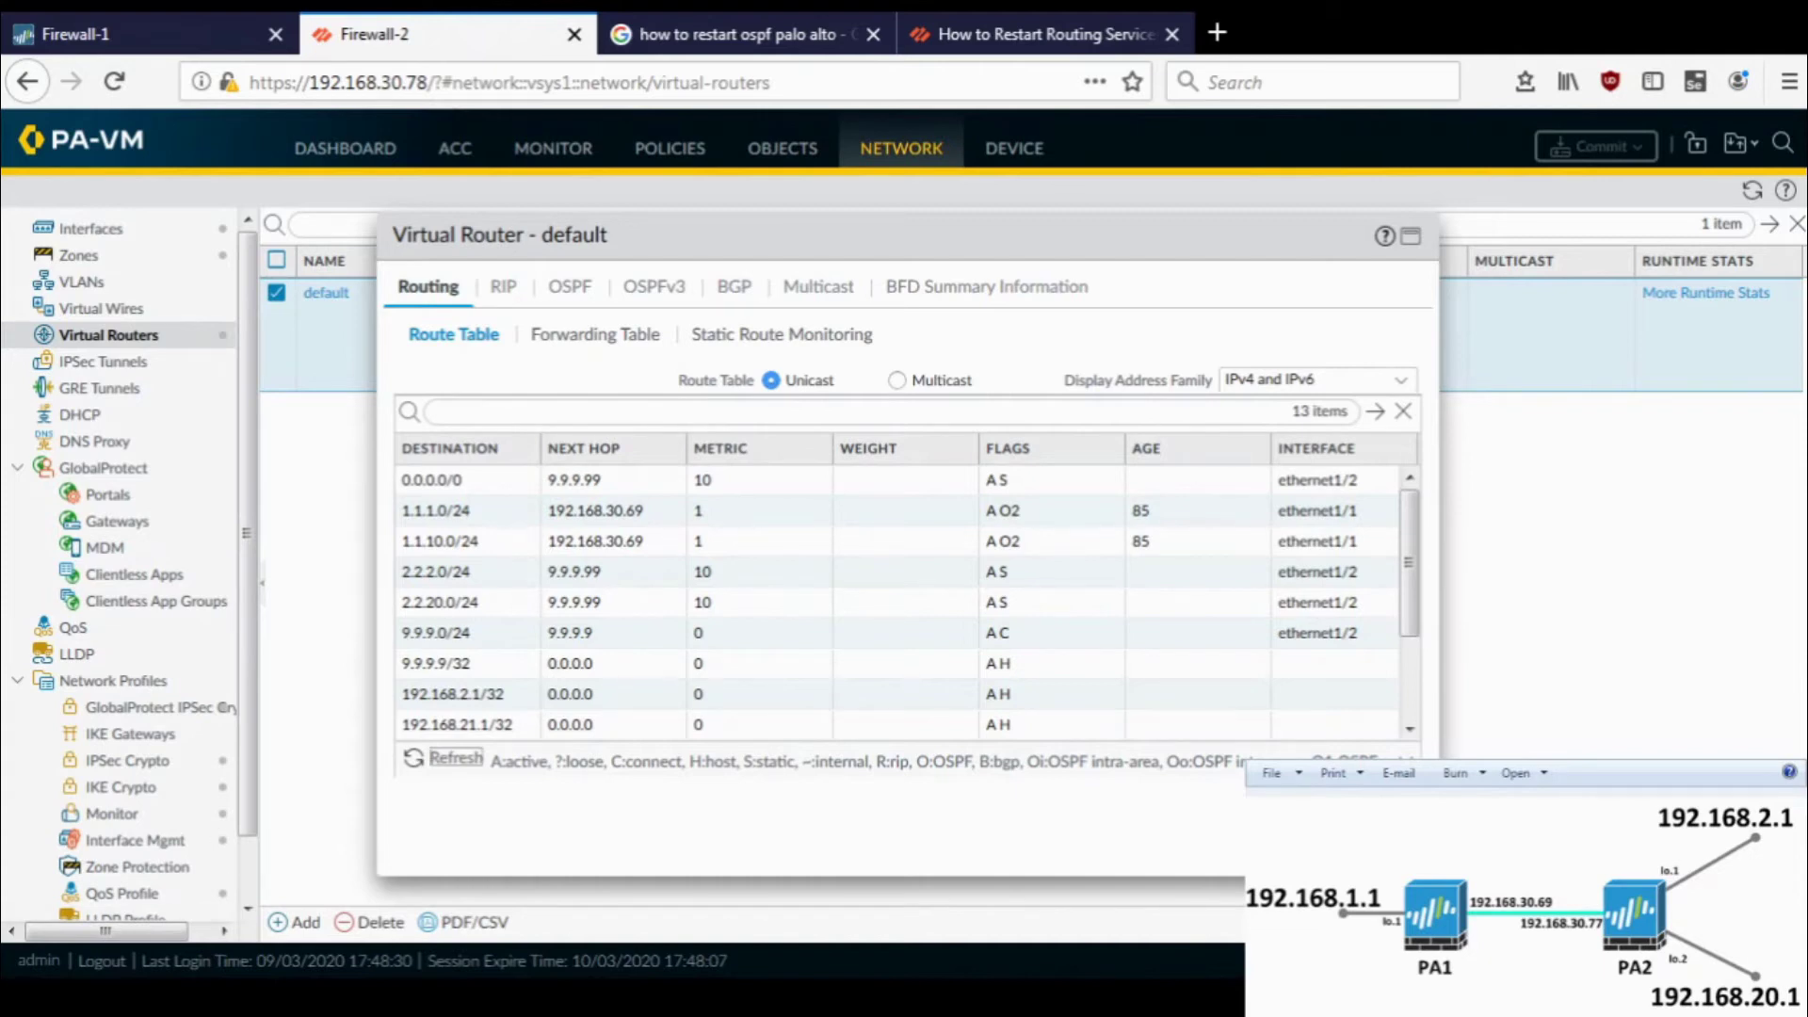
# - On Firewall-1, review the tunnel interfaces and open the default virtual router's settings
pyautogui.click(1382, 844)
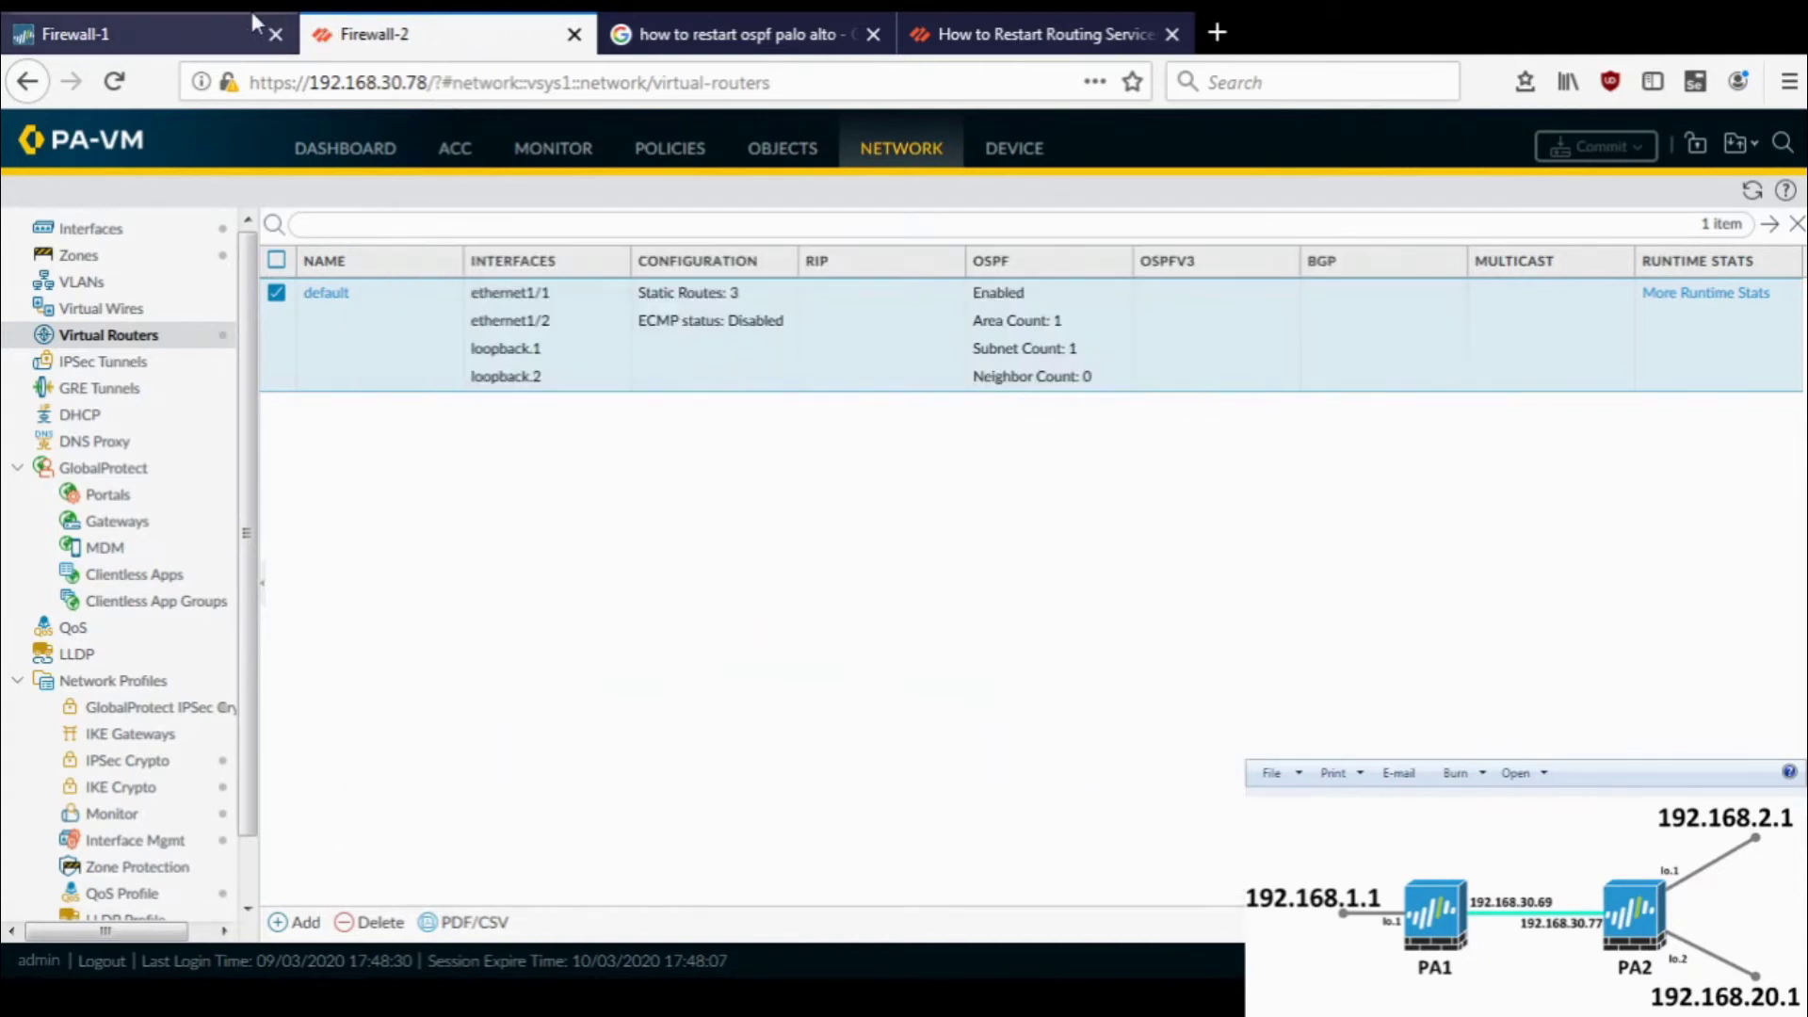
pyautogui.click(251, 12)
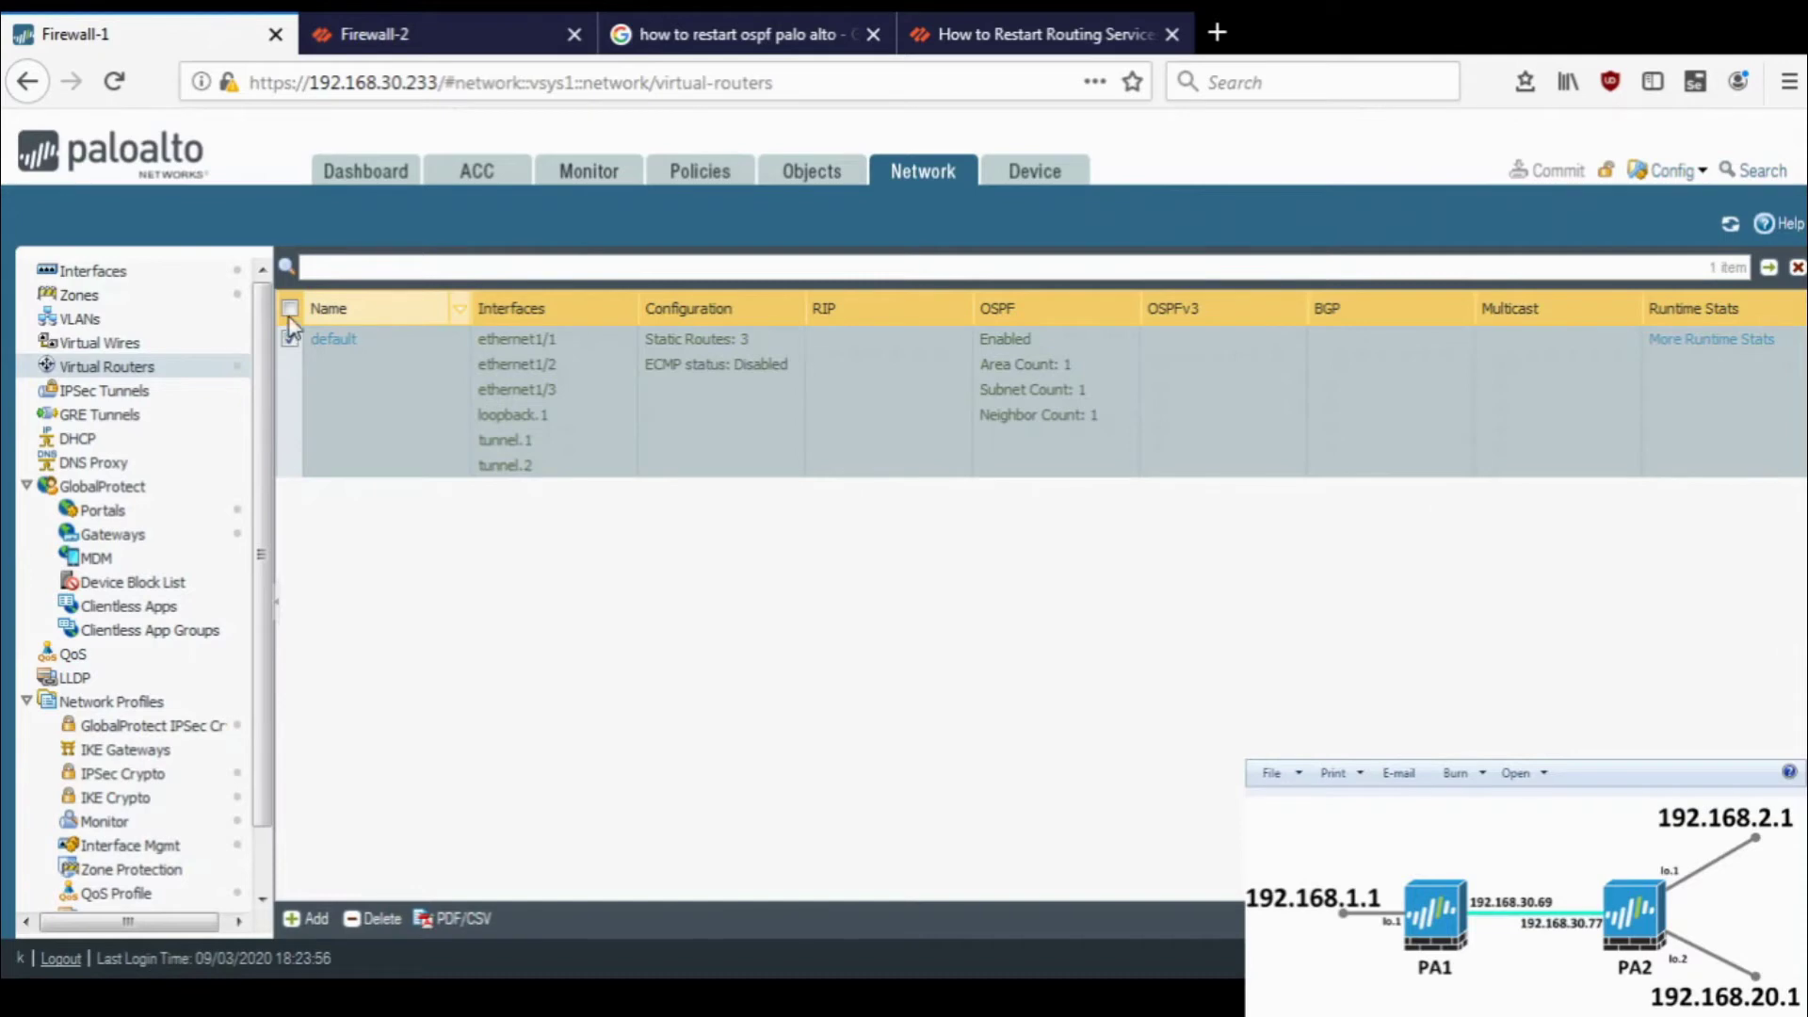
pyautogui.click(151, 273)
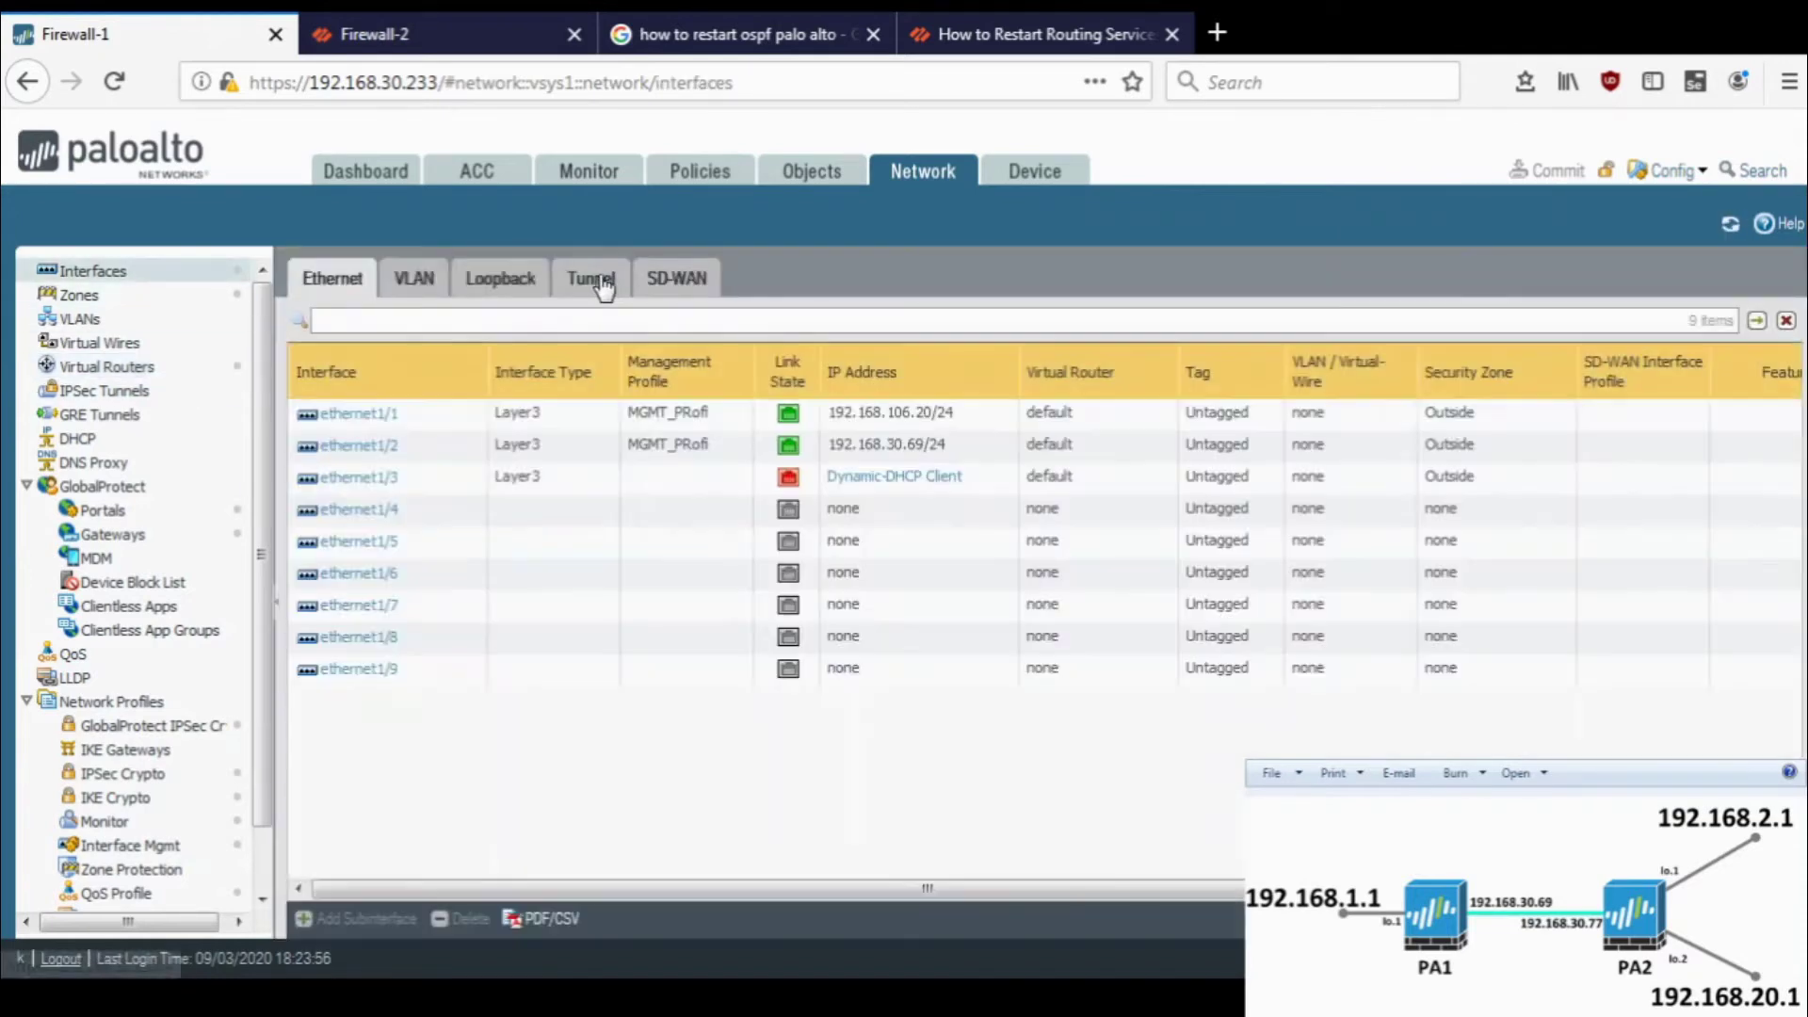
pyautogui.click(601, 283)
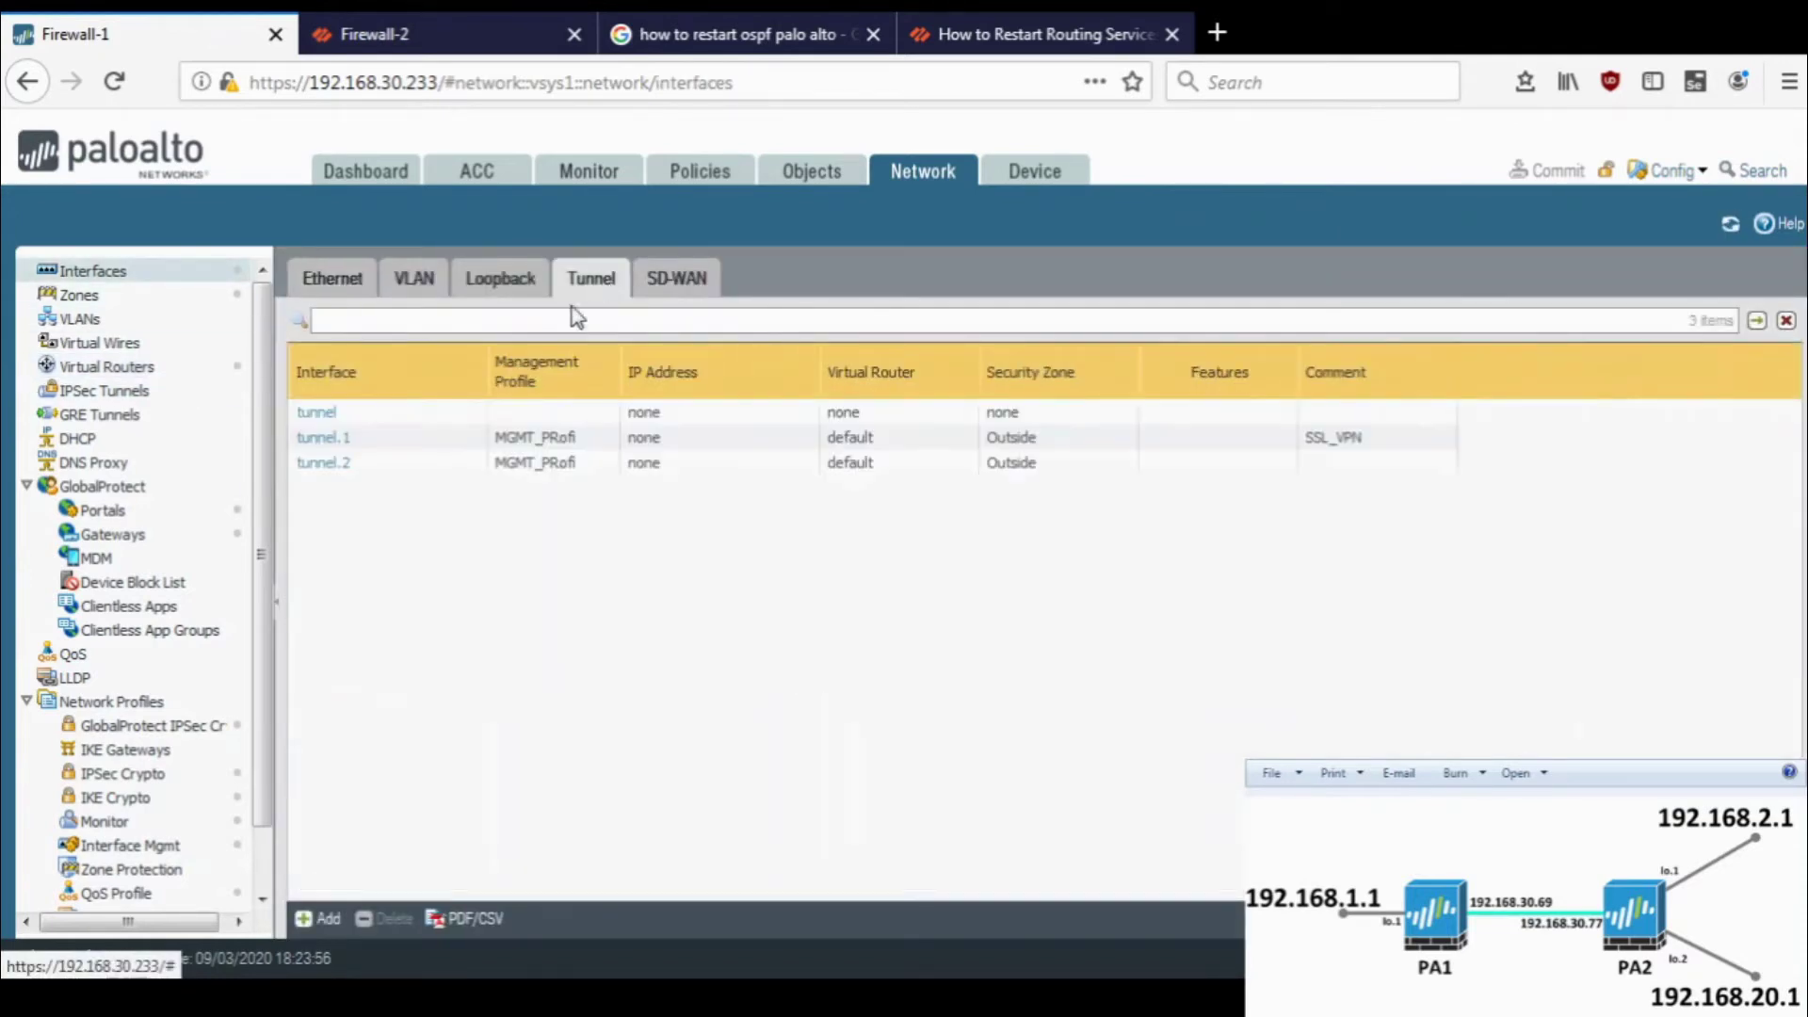
pyautogui.click(146, 371)
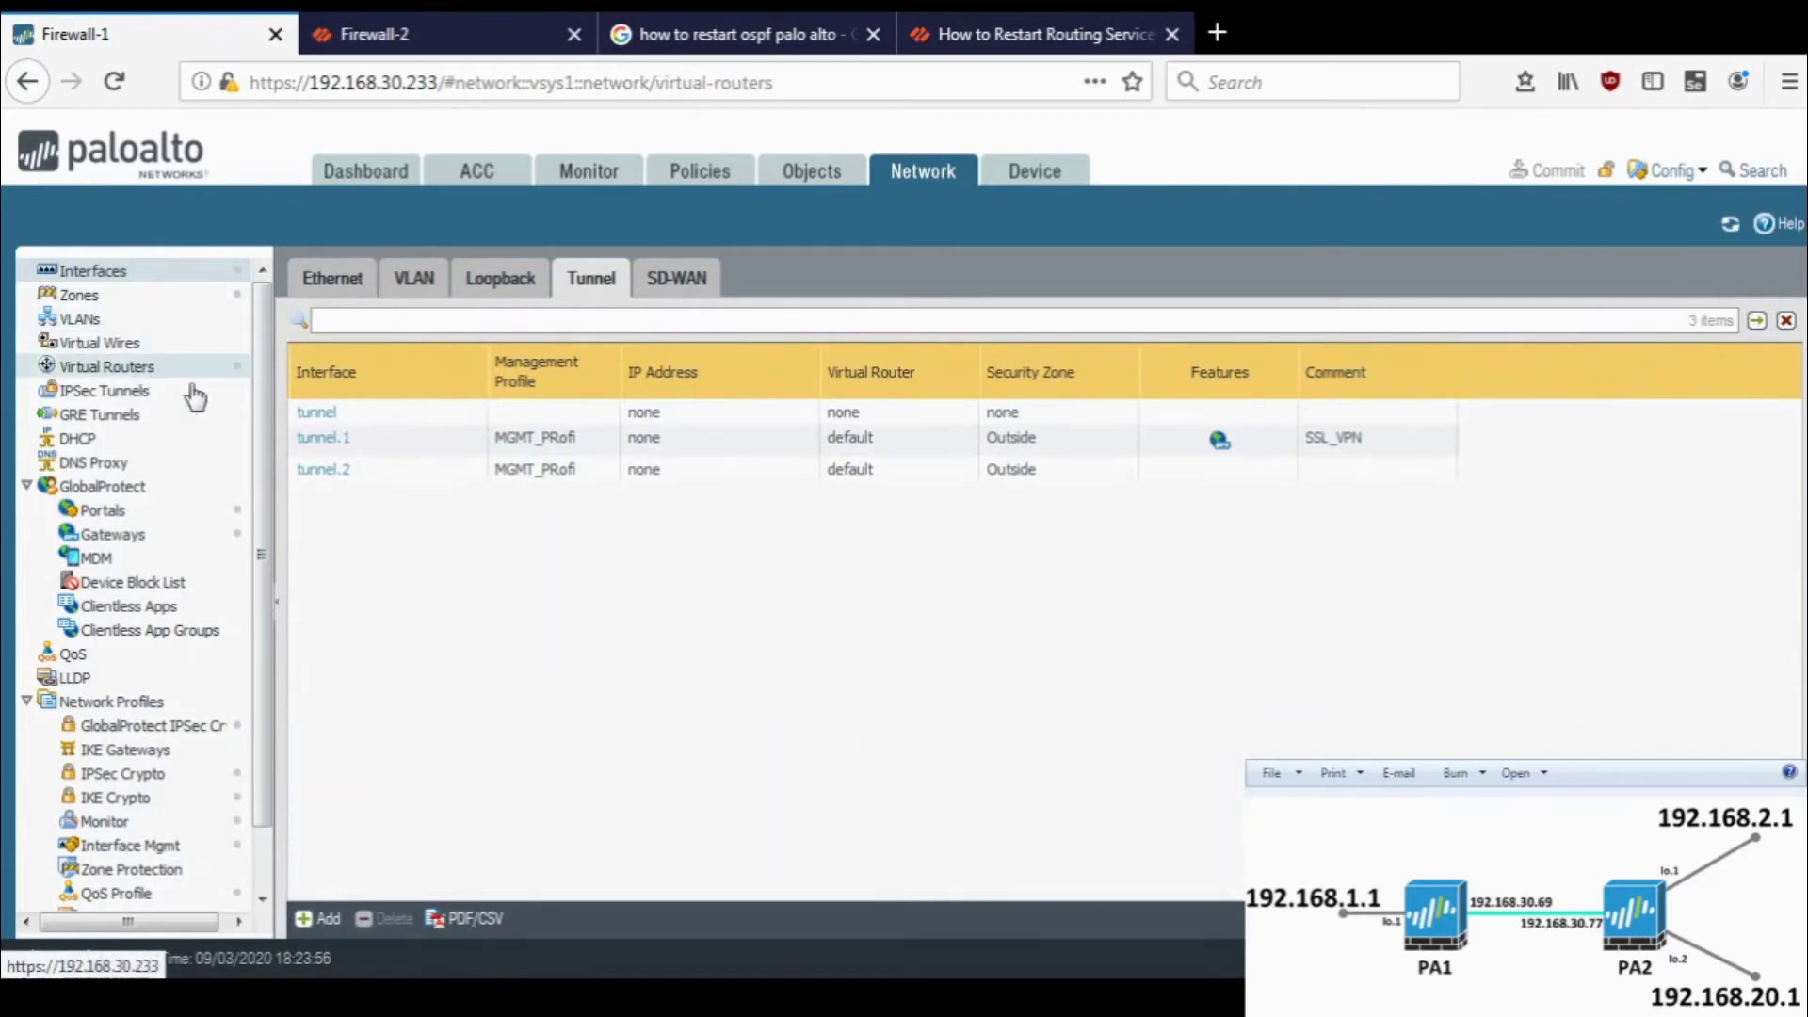
pyautogui.click(336, 347)
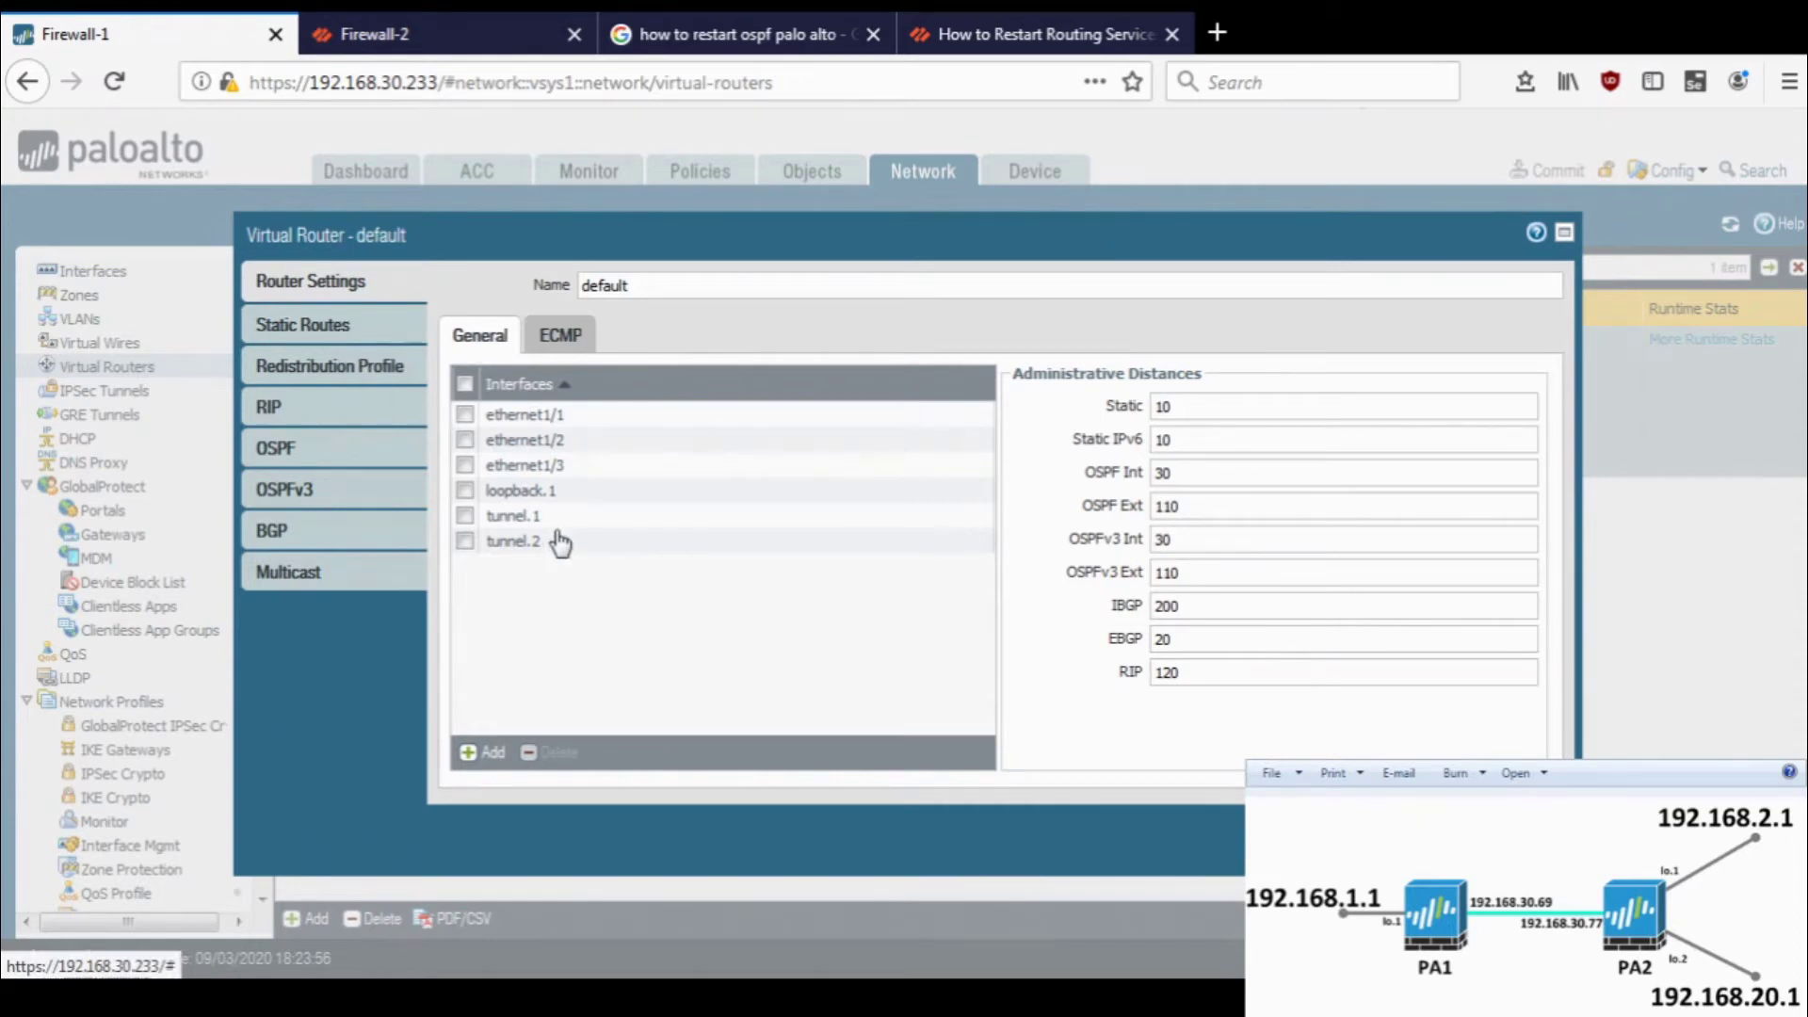
# - Add static route test-route for 17.1.1.0/24 via tunnel.1 with no next hop
pyautogui.click(349, 329)
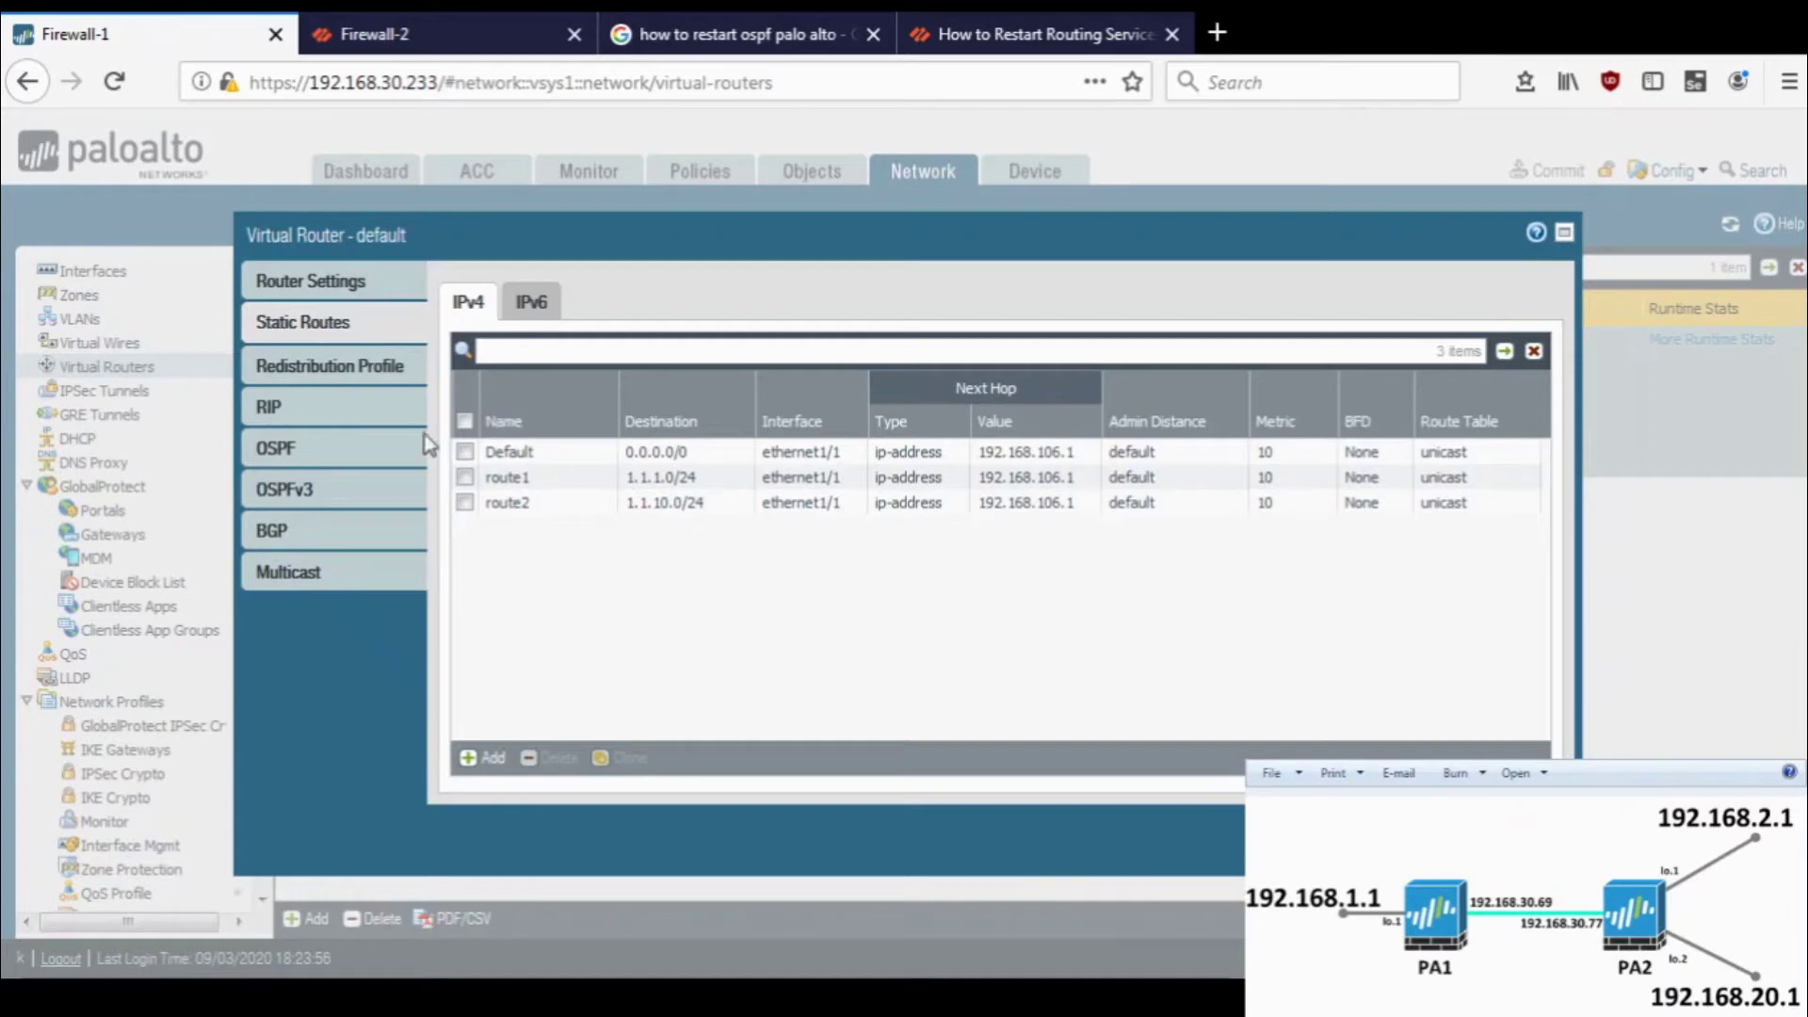
pyautogui.click(480, 756)
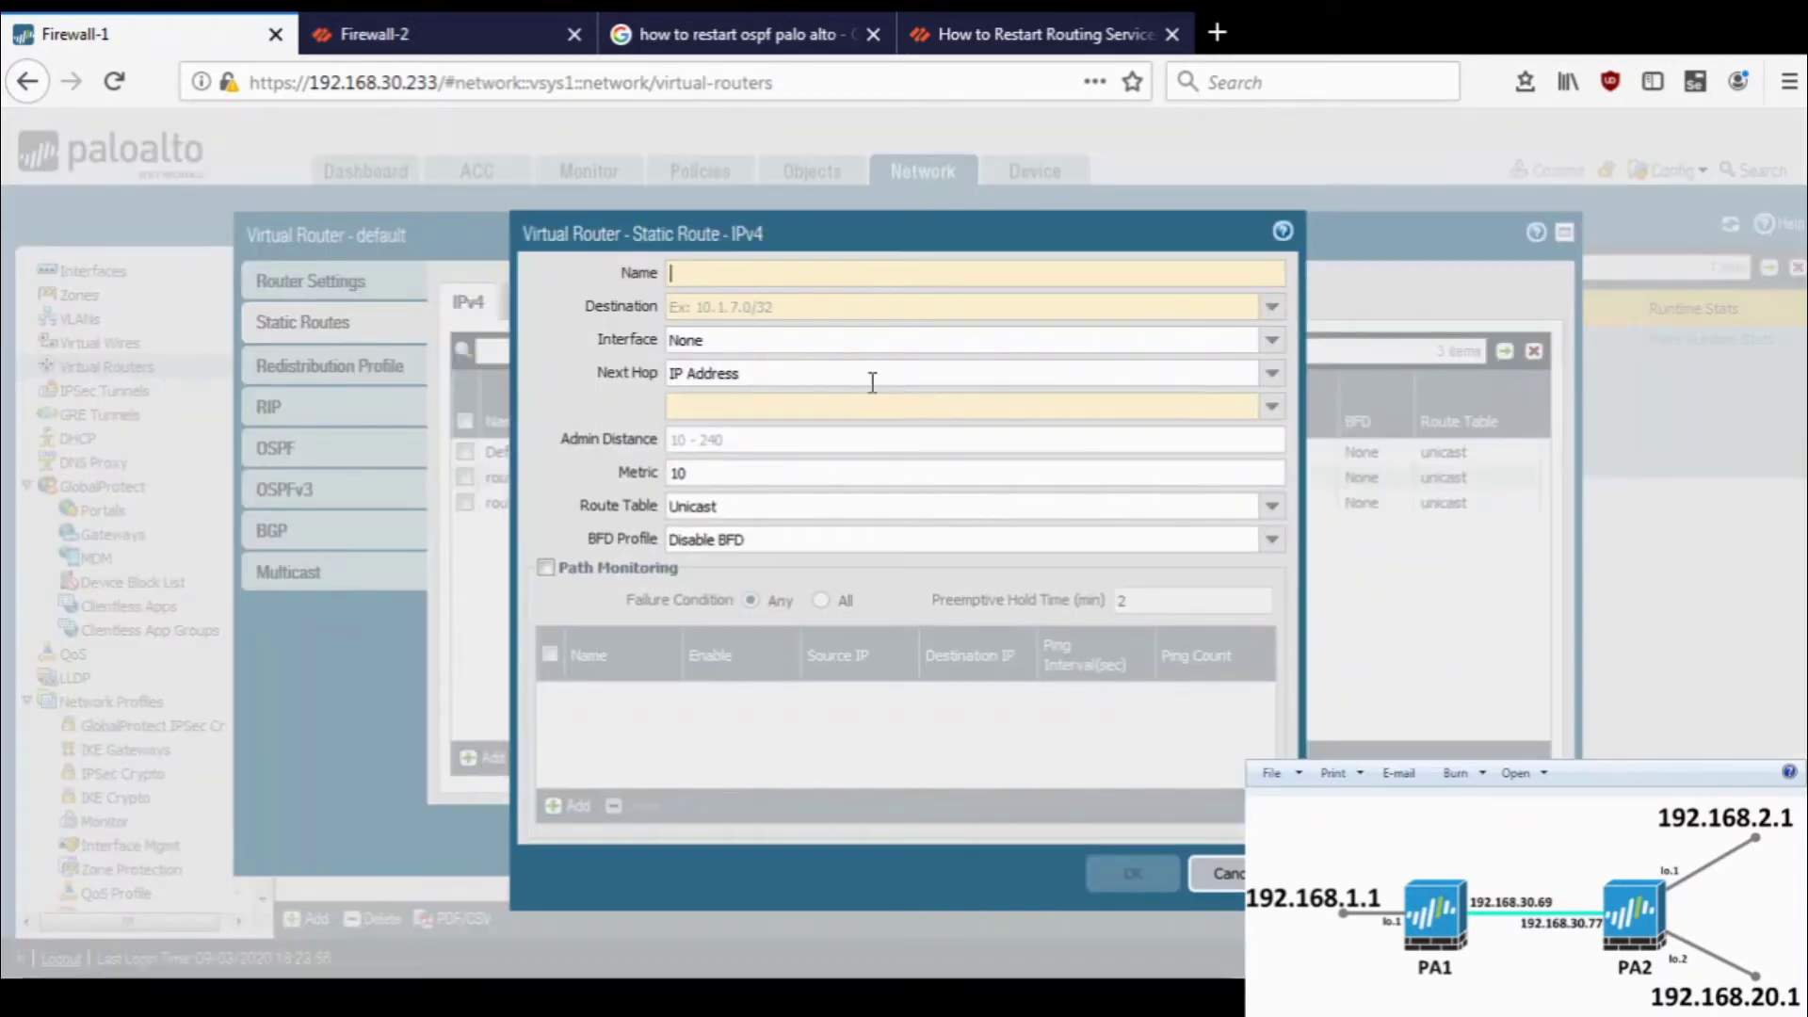
pyautogui.write('test-route')
pyautogui.press('Tab')
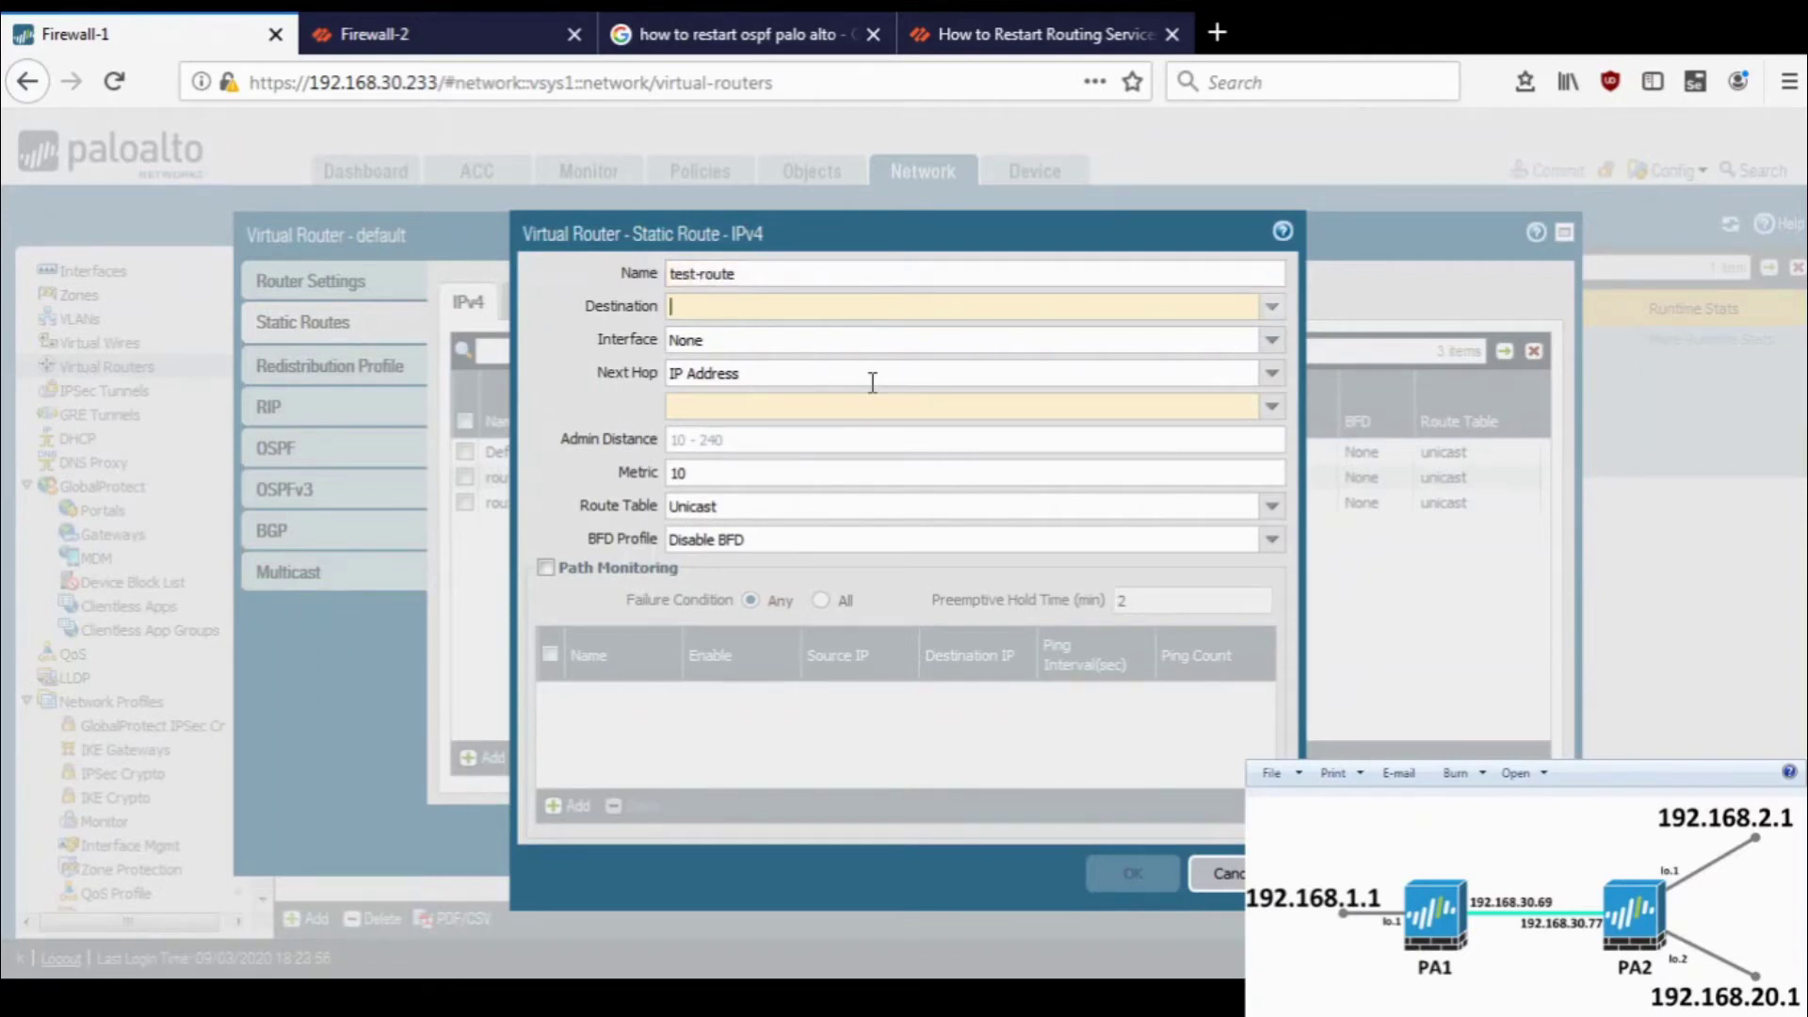
pyautogui.write('17.1.1.0/24')
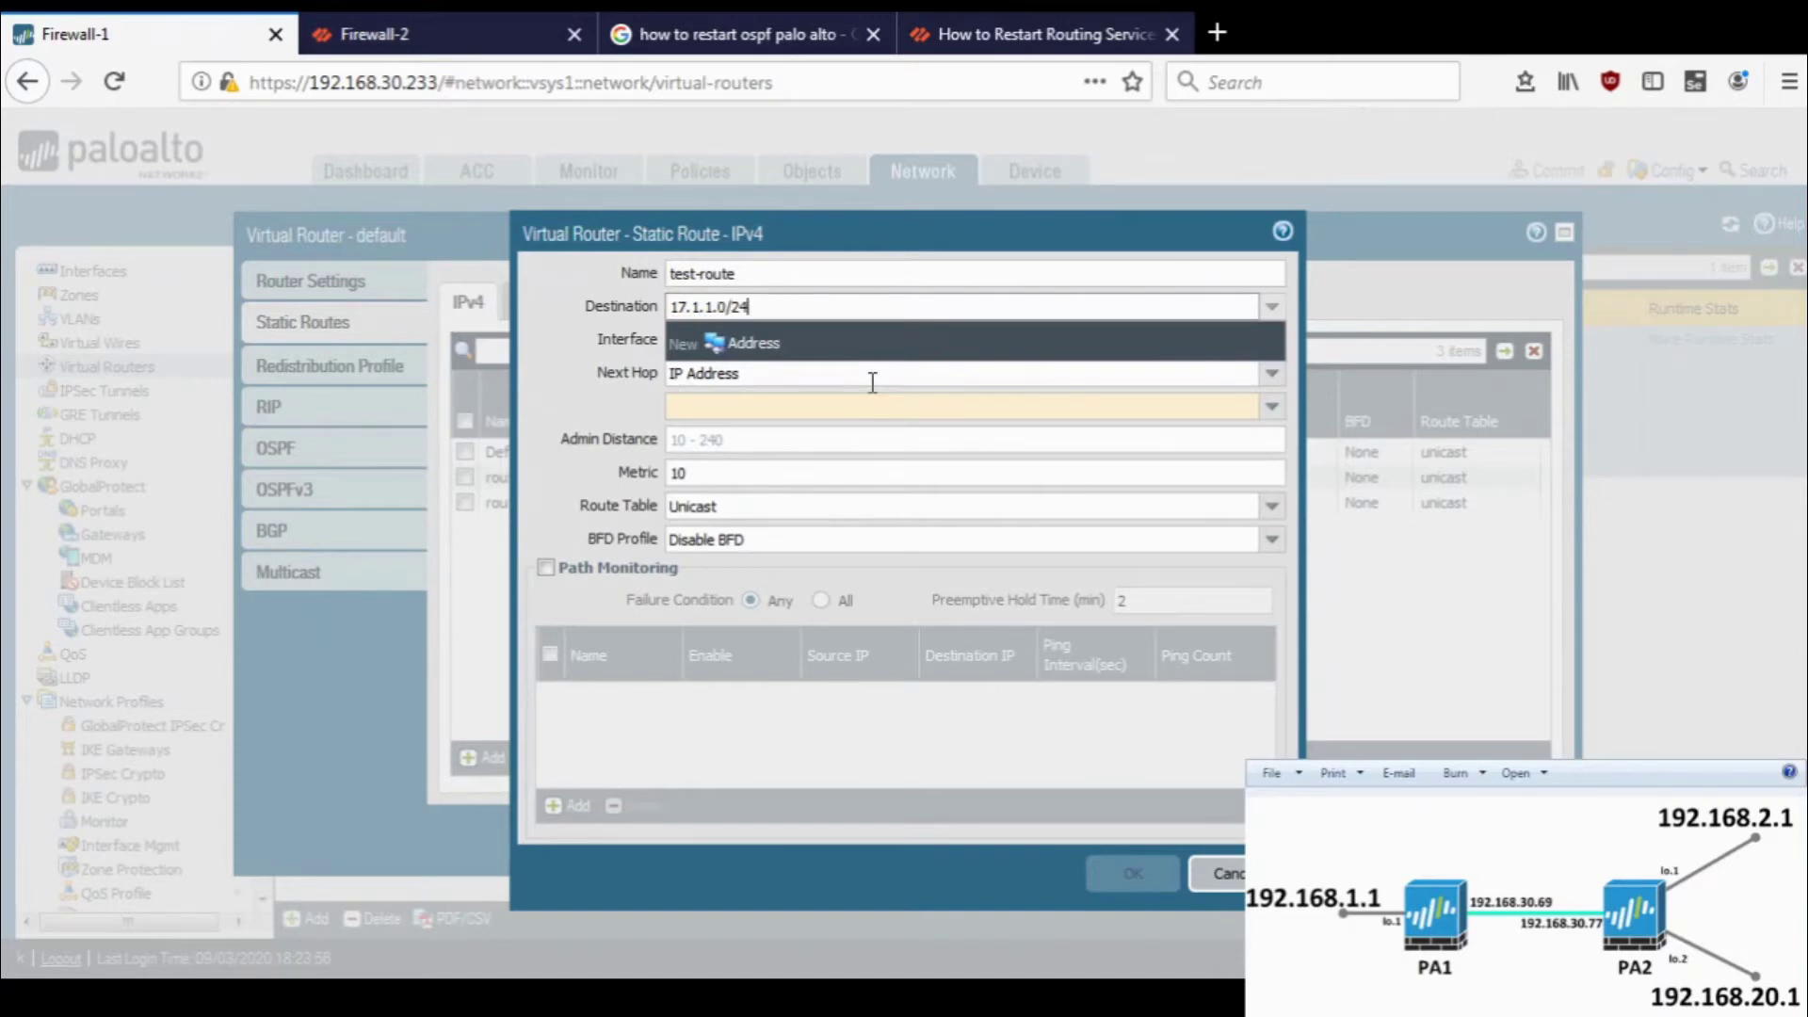
pyautogui.click(569, 325)
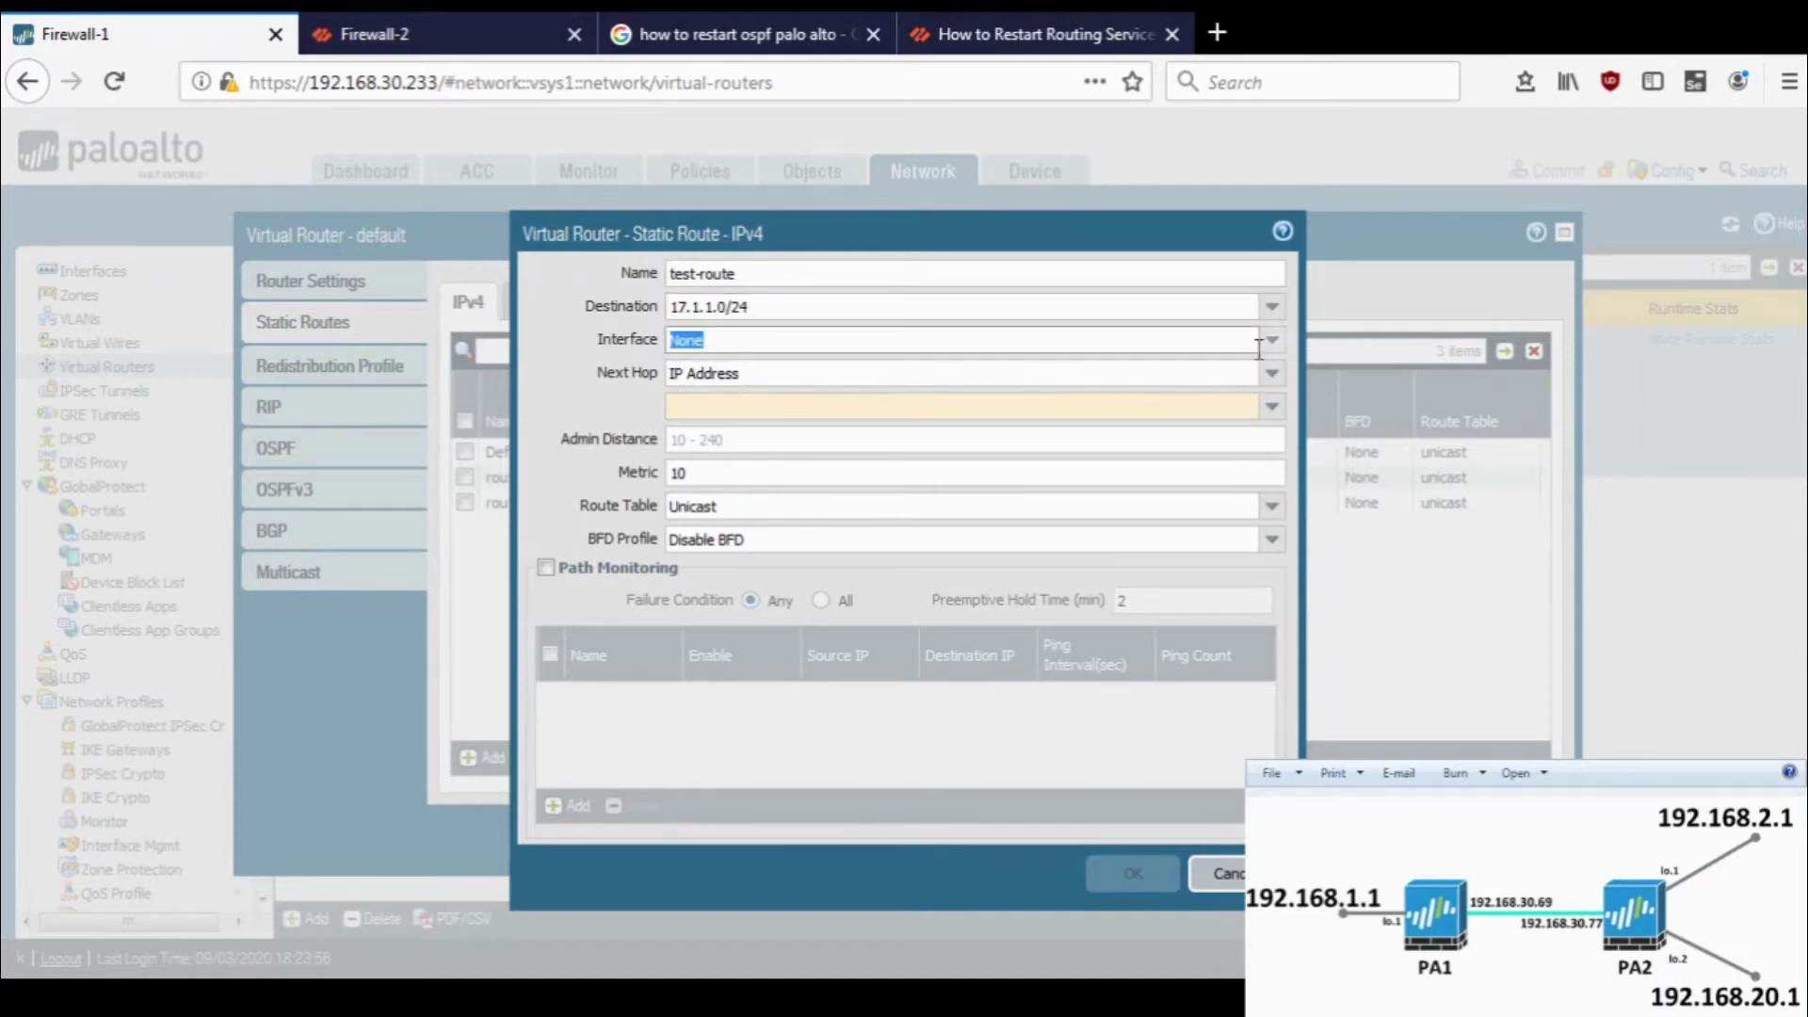
pyautogui.click(1273, 350)
pyautogui.click(860, 468)
pyautogui.click(1271, 375)
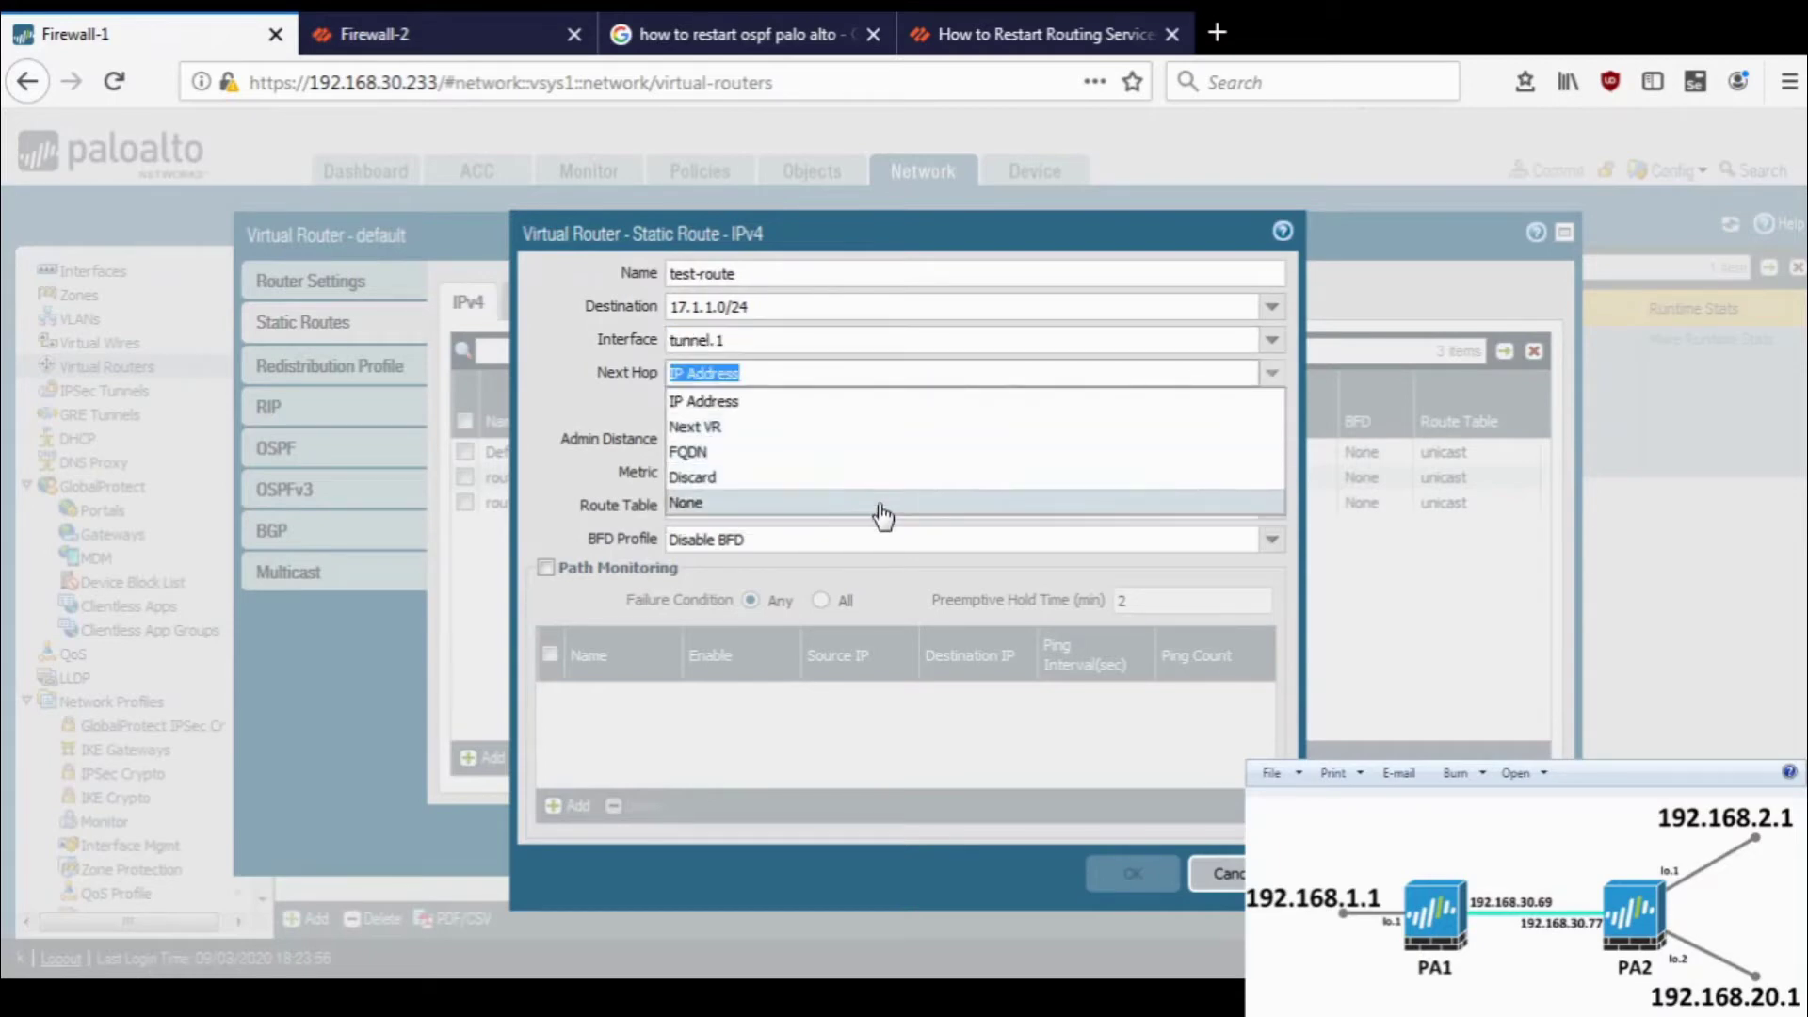
pyautogui.click(880, 507)
pyautogui.click(1134, 841)
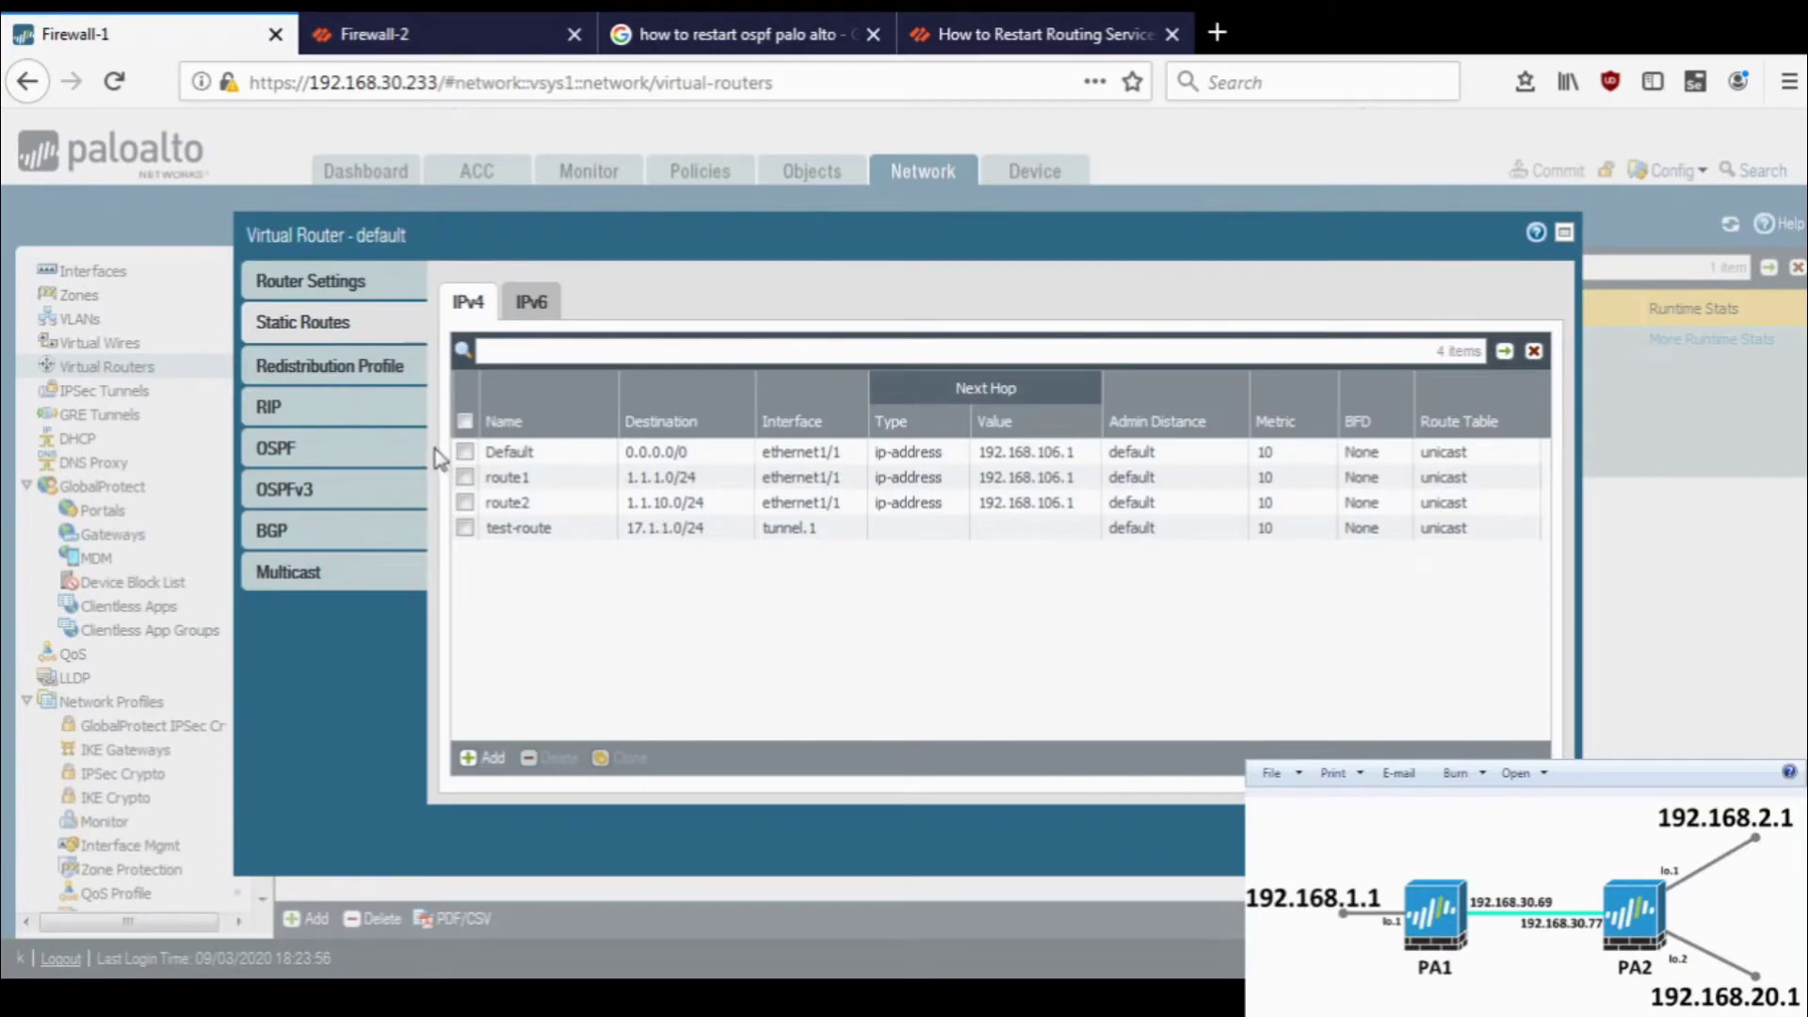
pyautogui.click(365, 376)
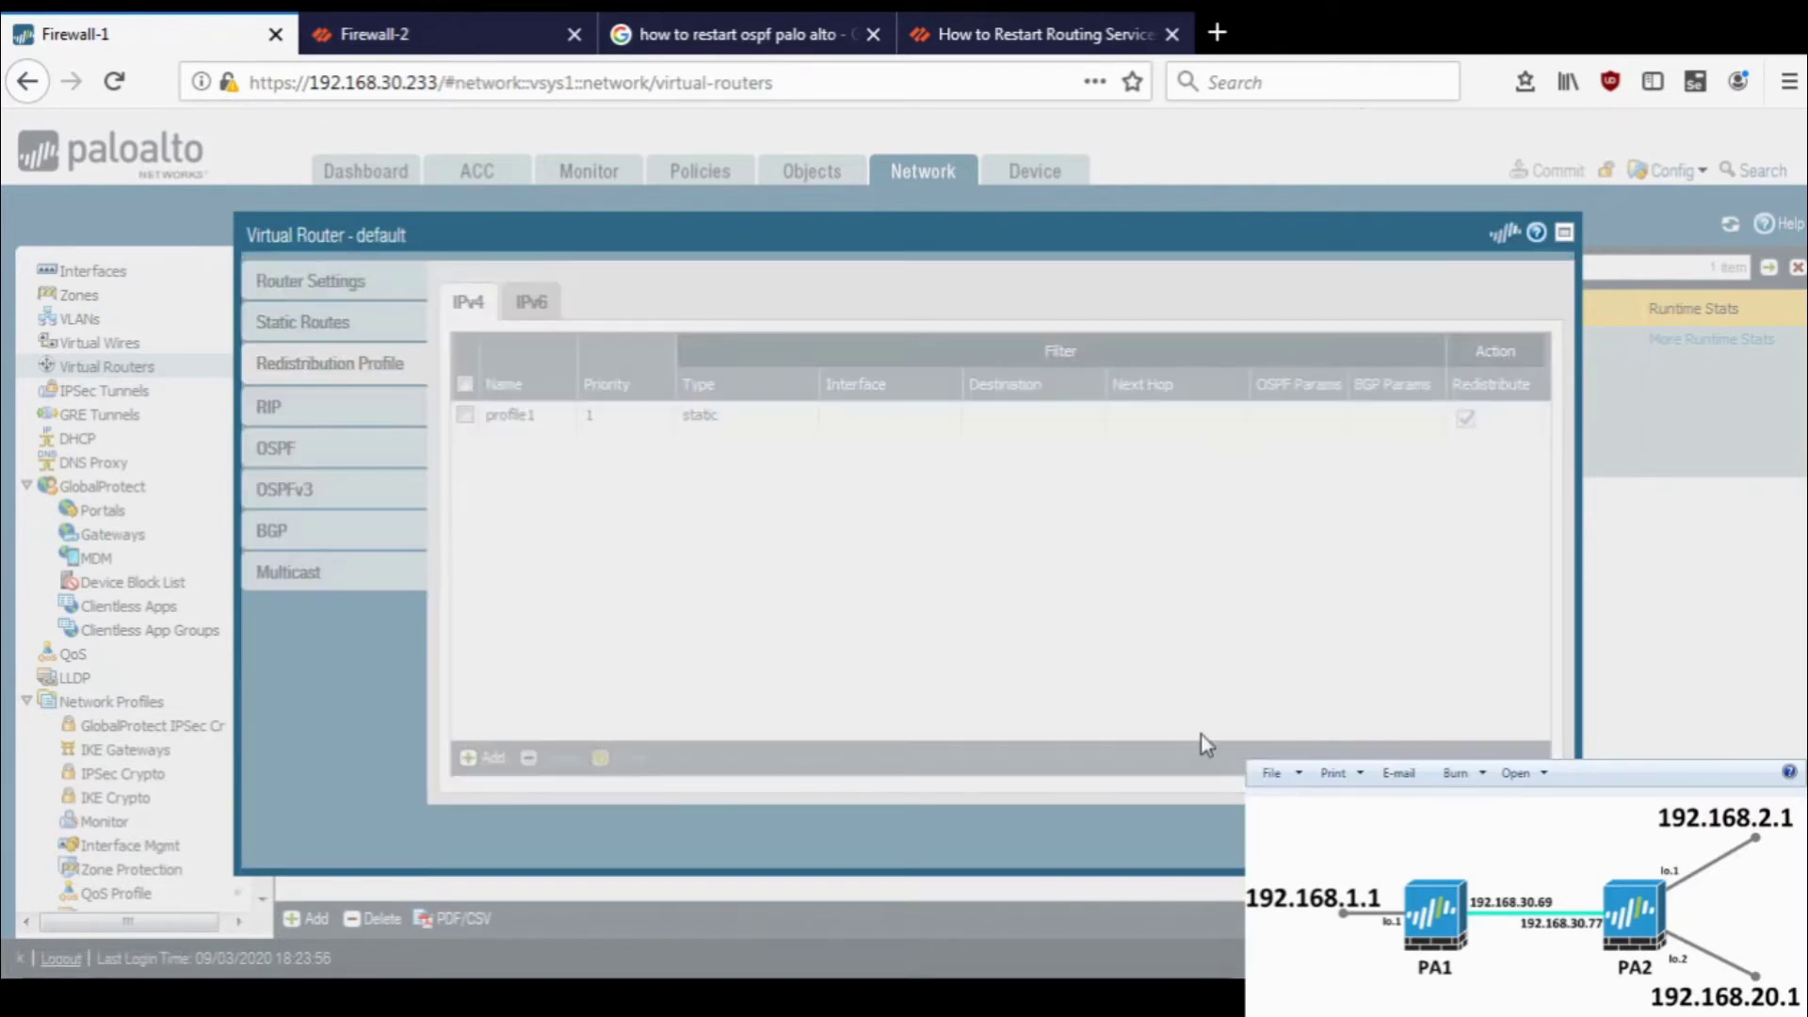
pyautogui.click(1201, 735)
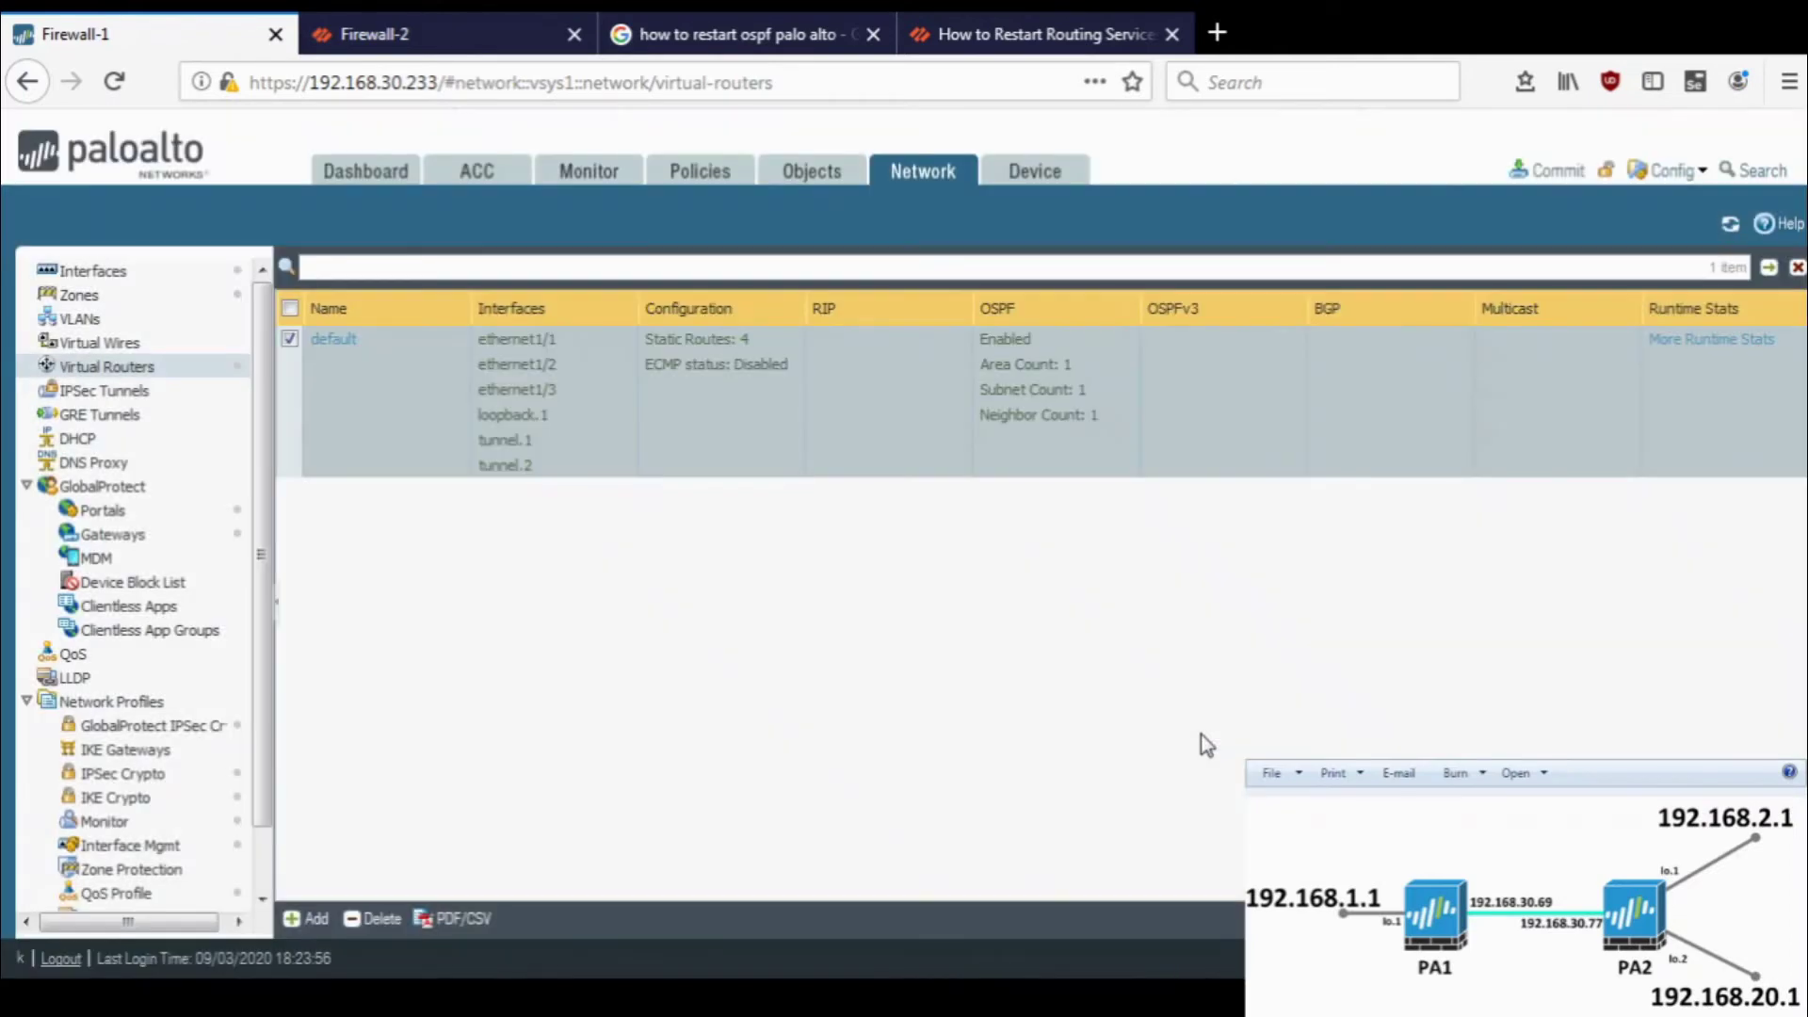
# - Commit Firewall-1 and verify 17.1.1.0/24 appears as an OSPF route in Firewall-2's route table
pyautogui.click(1547, 169)
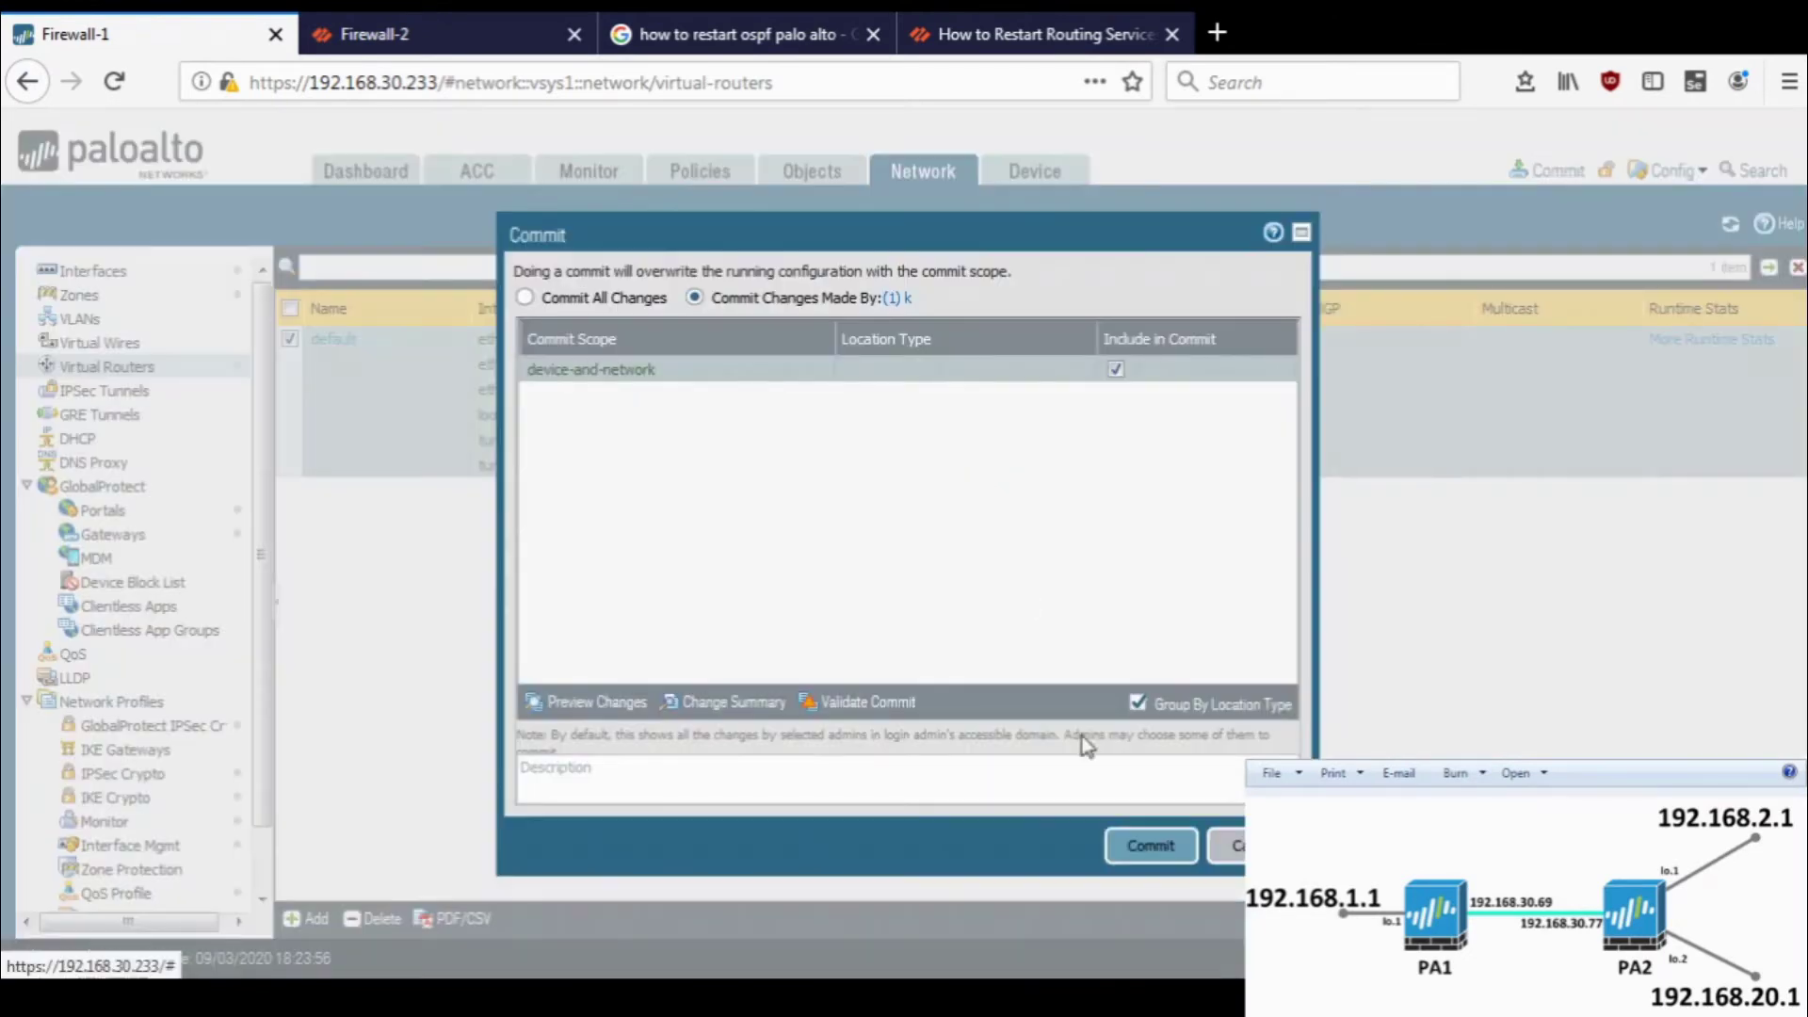
pyautogui.click(1139, 846)
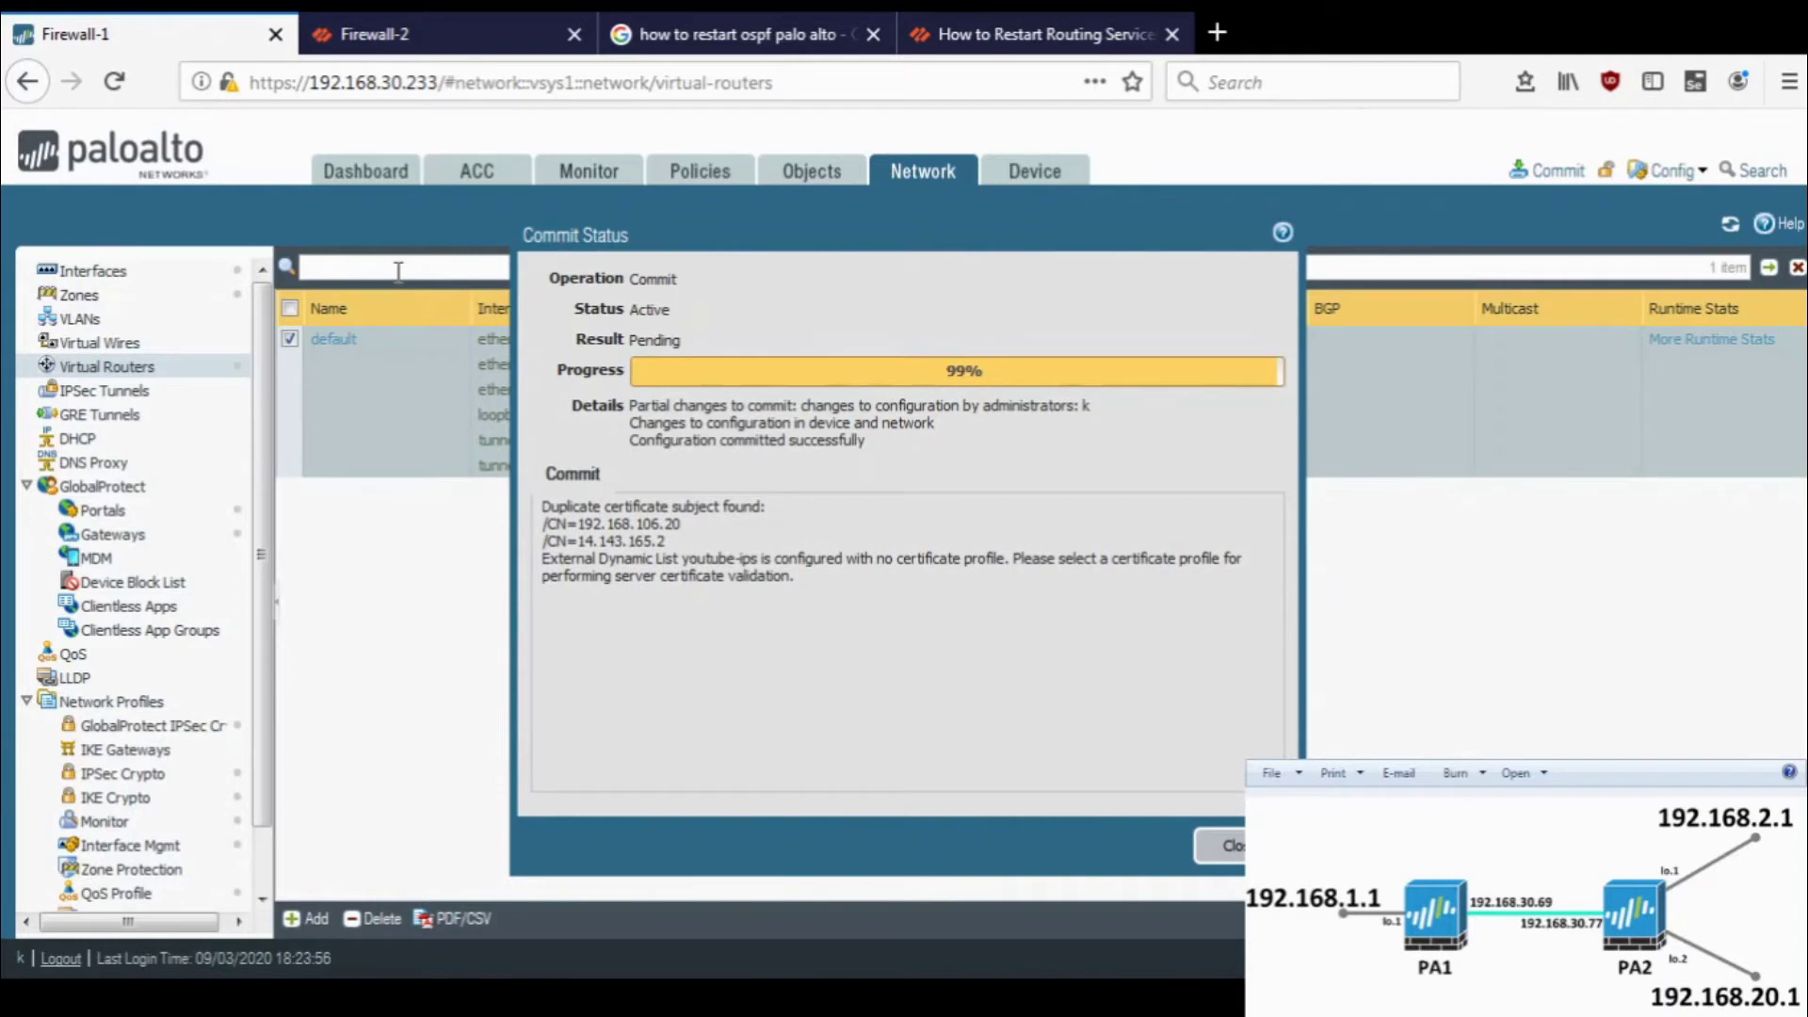
pyautogui.click(466, 21)
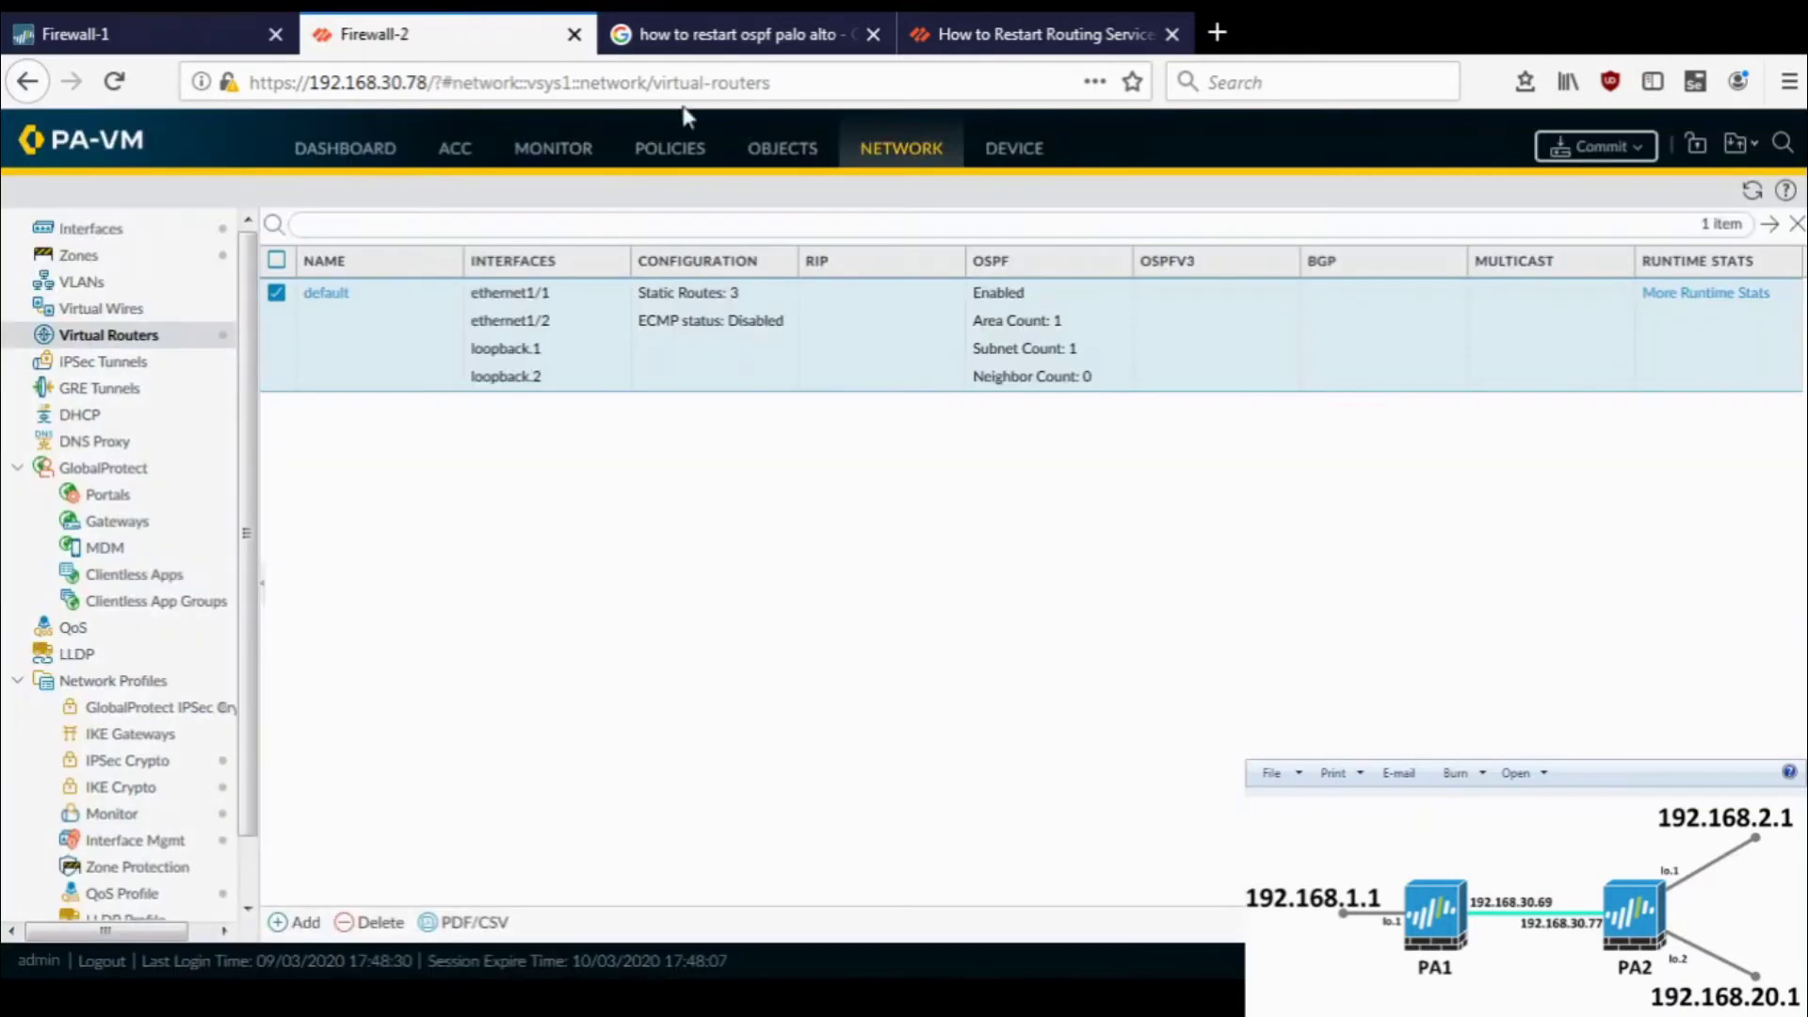
pyautogui.click(1677, 296)
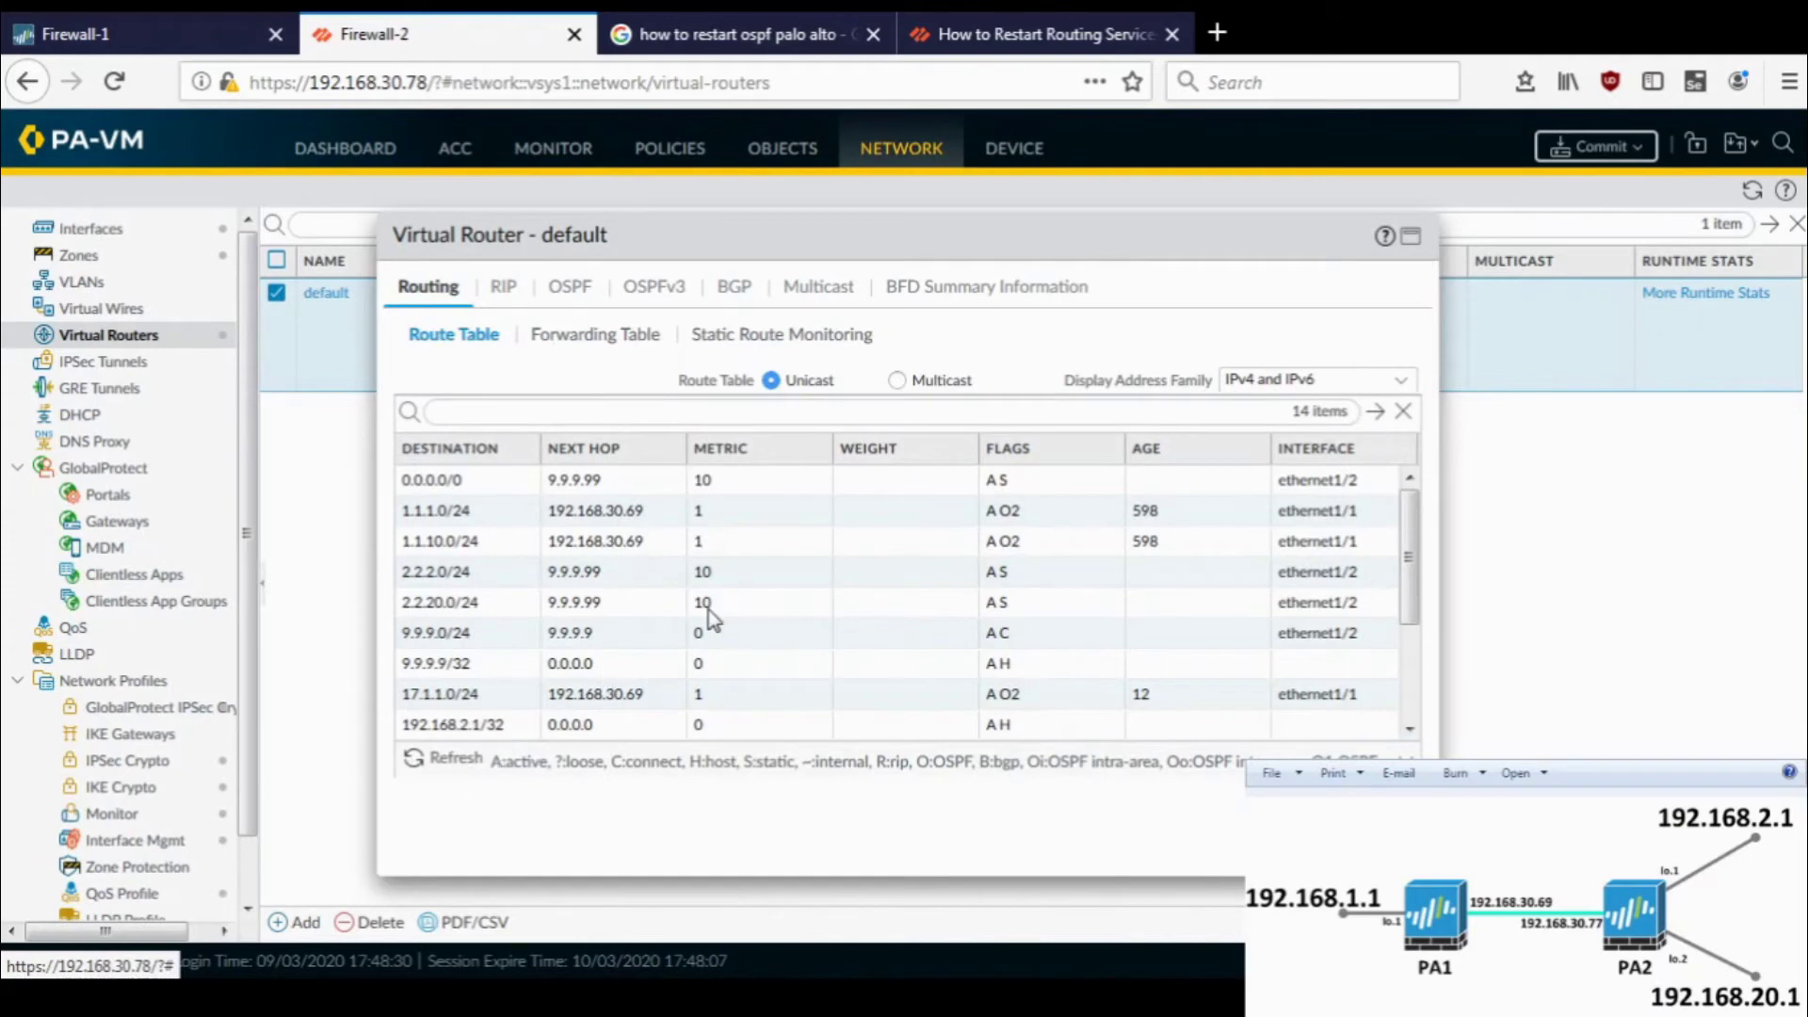
pyautogui.click(493, 695)
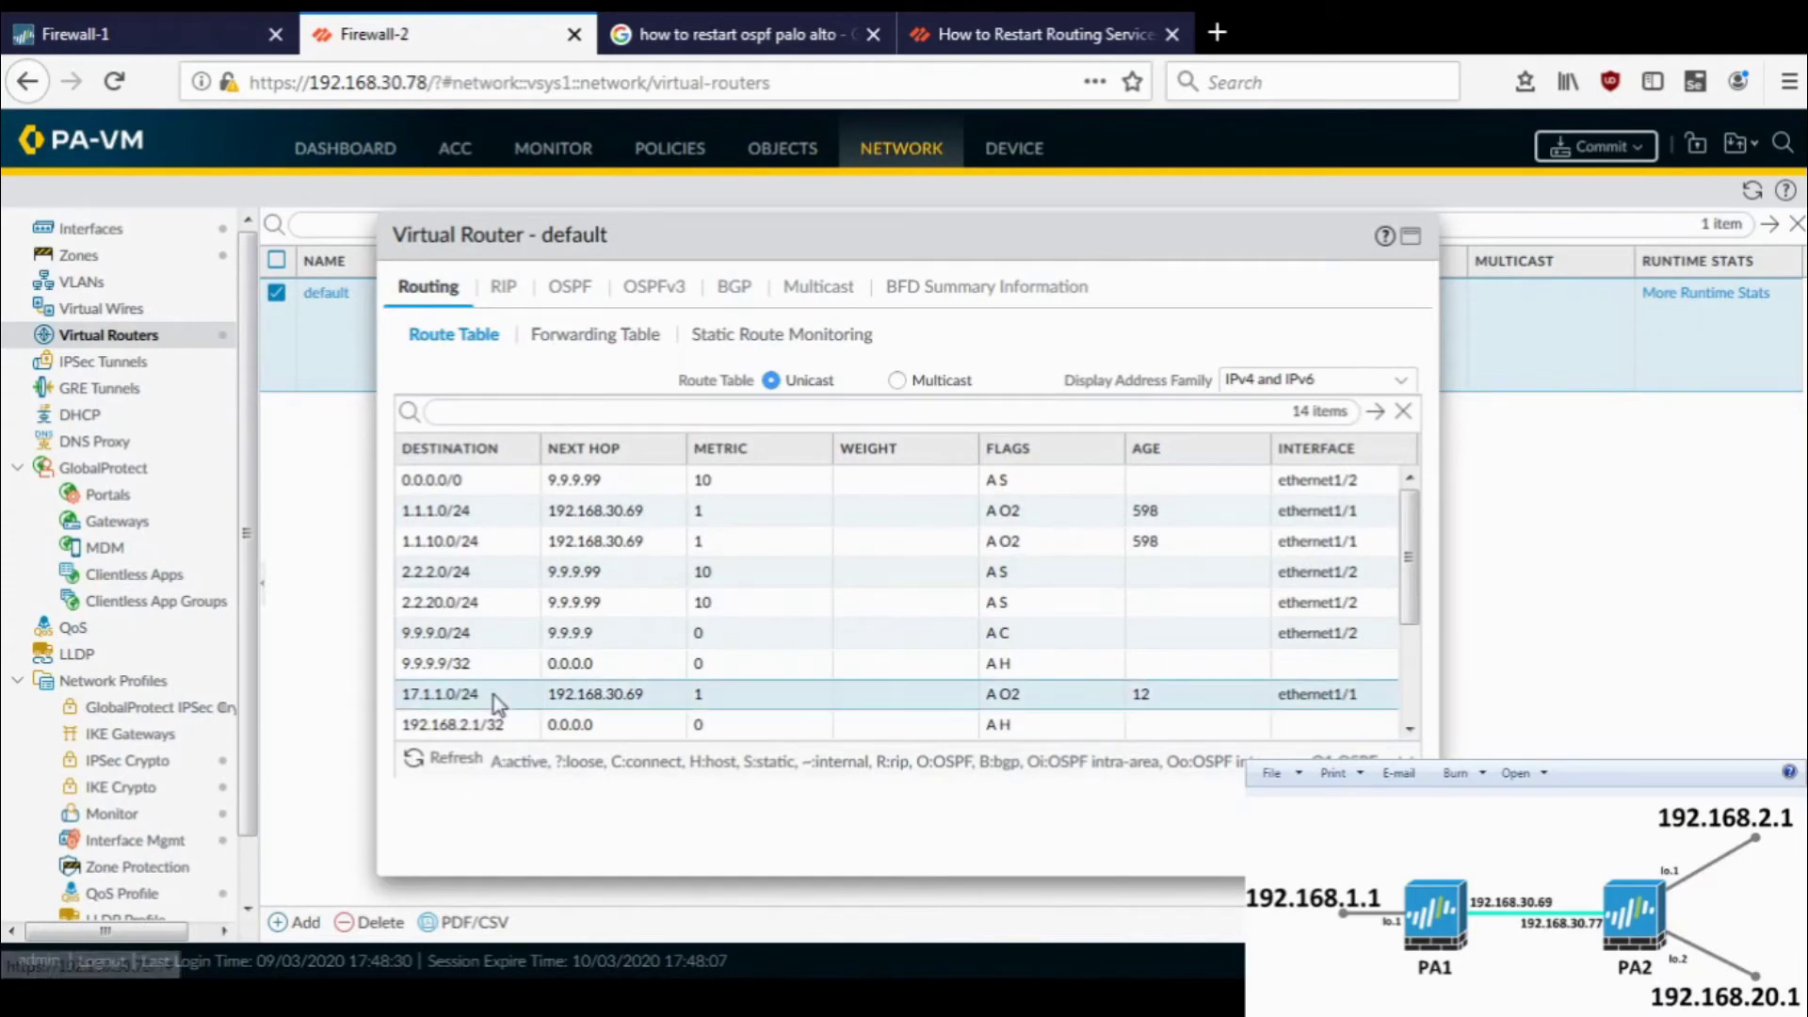
pyautogui.click(85, 9)
pyautogui.click(1222, 845)
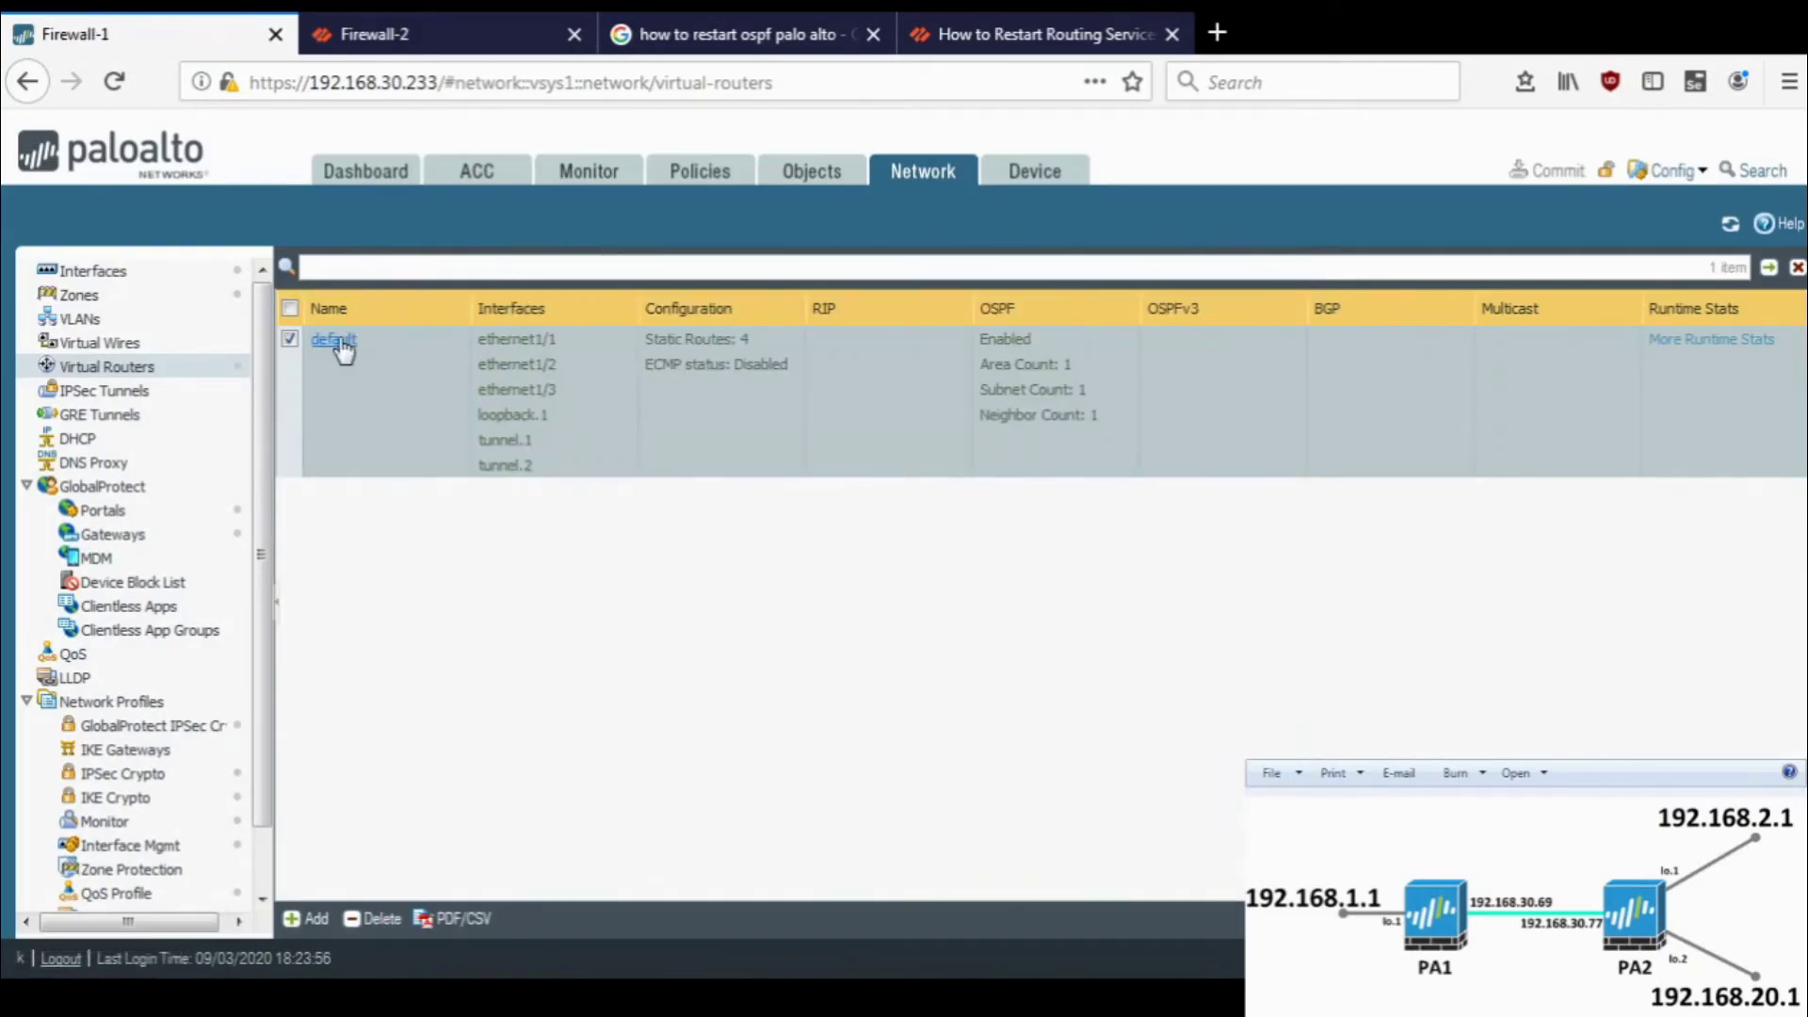
# - Open redistribution profile profile1 and add an ethernet1/1 interface filter
pyautogui.click(334, 340)
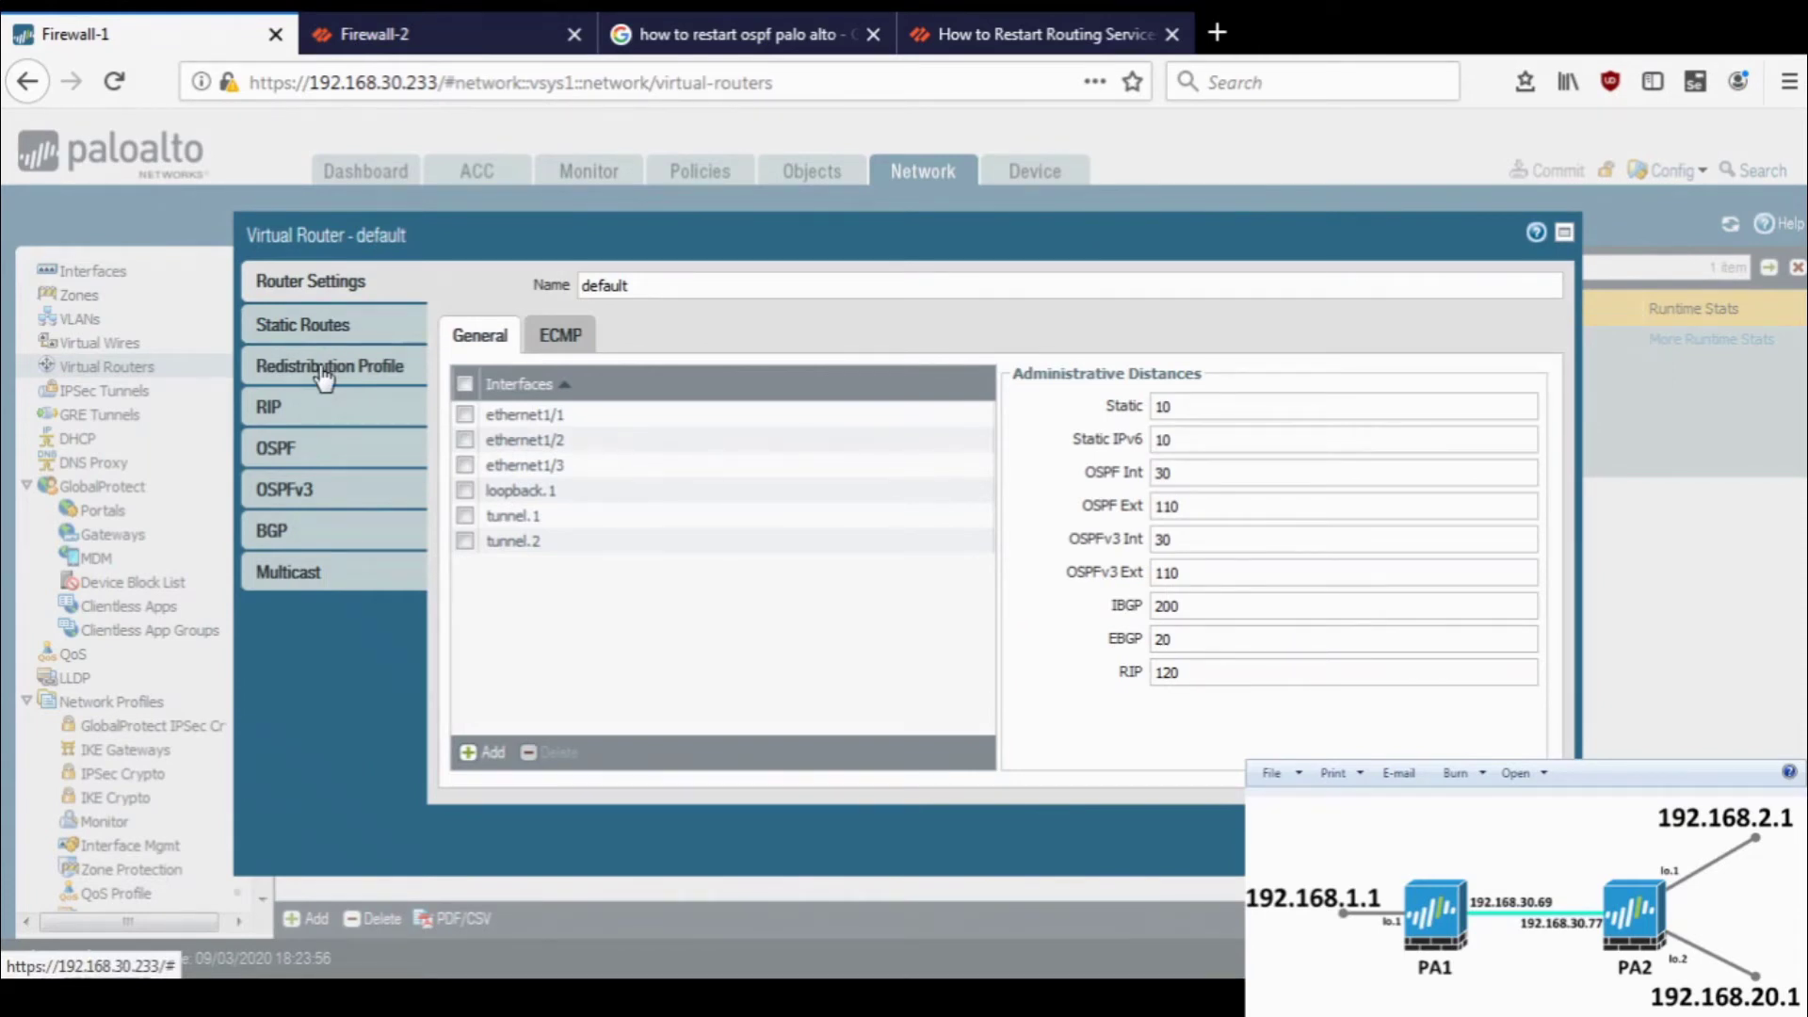
pyautogui.click(324, 375)
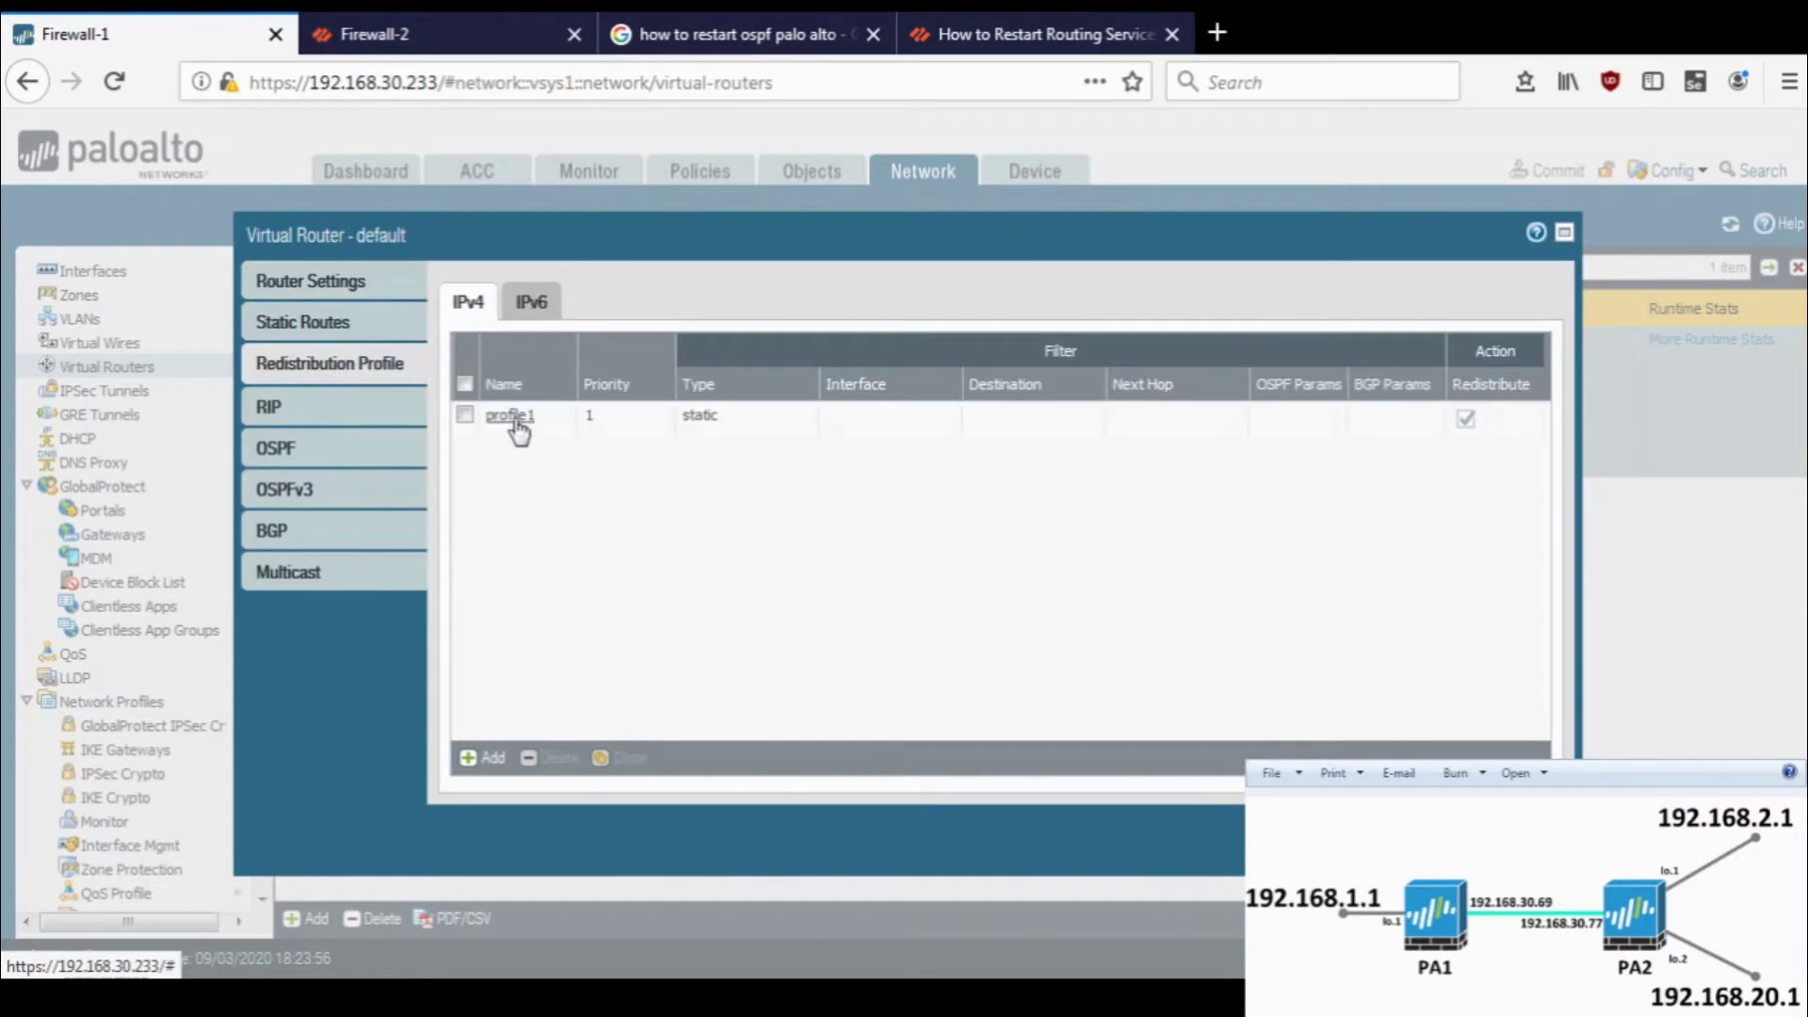
pyautogui.click(513, 417)
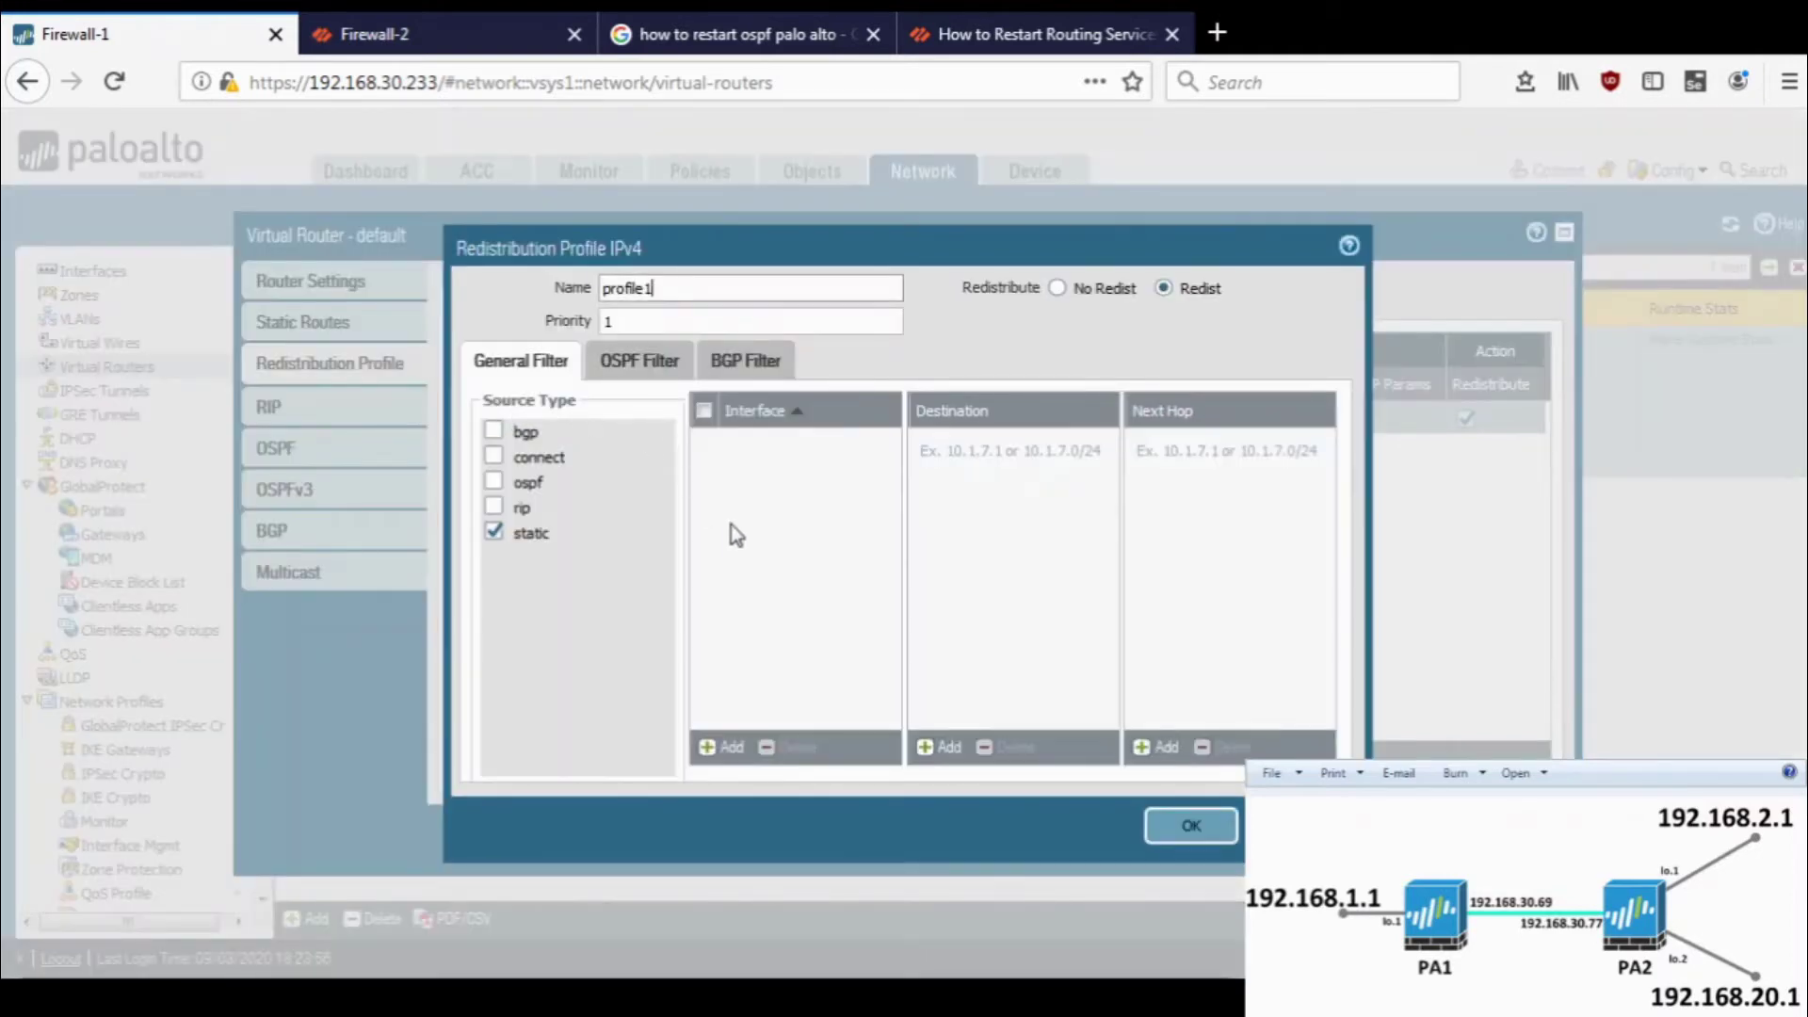
pyautogui.click(715, 749)
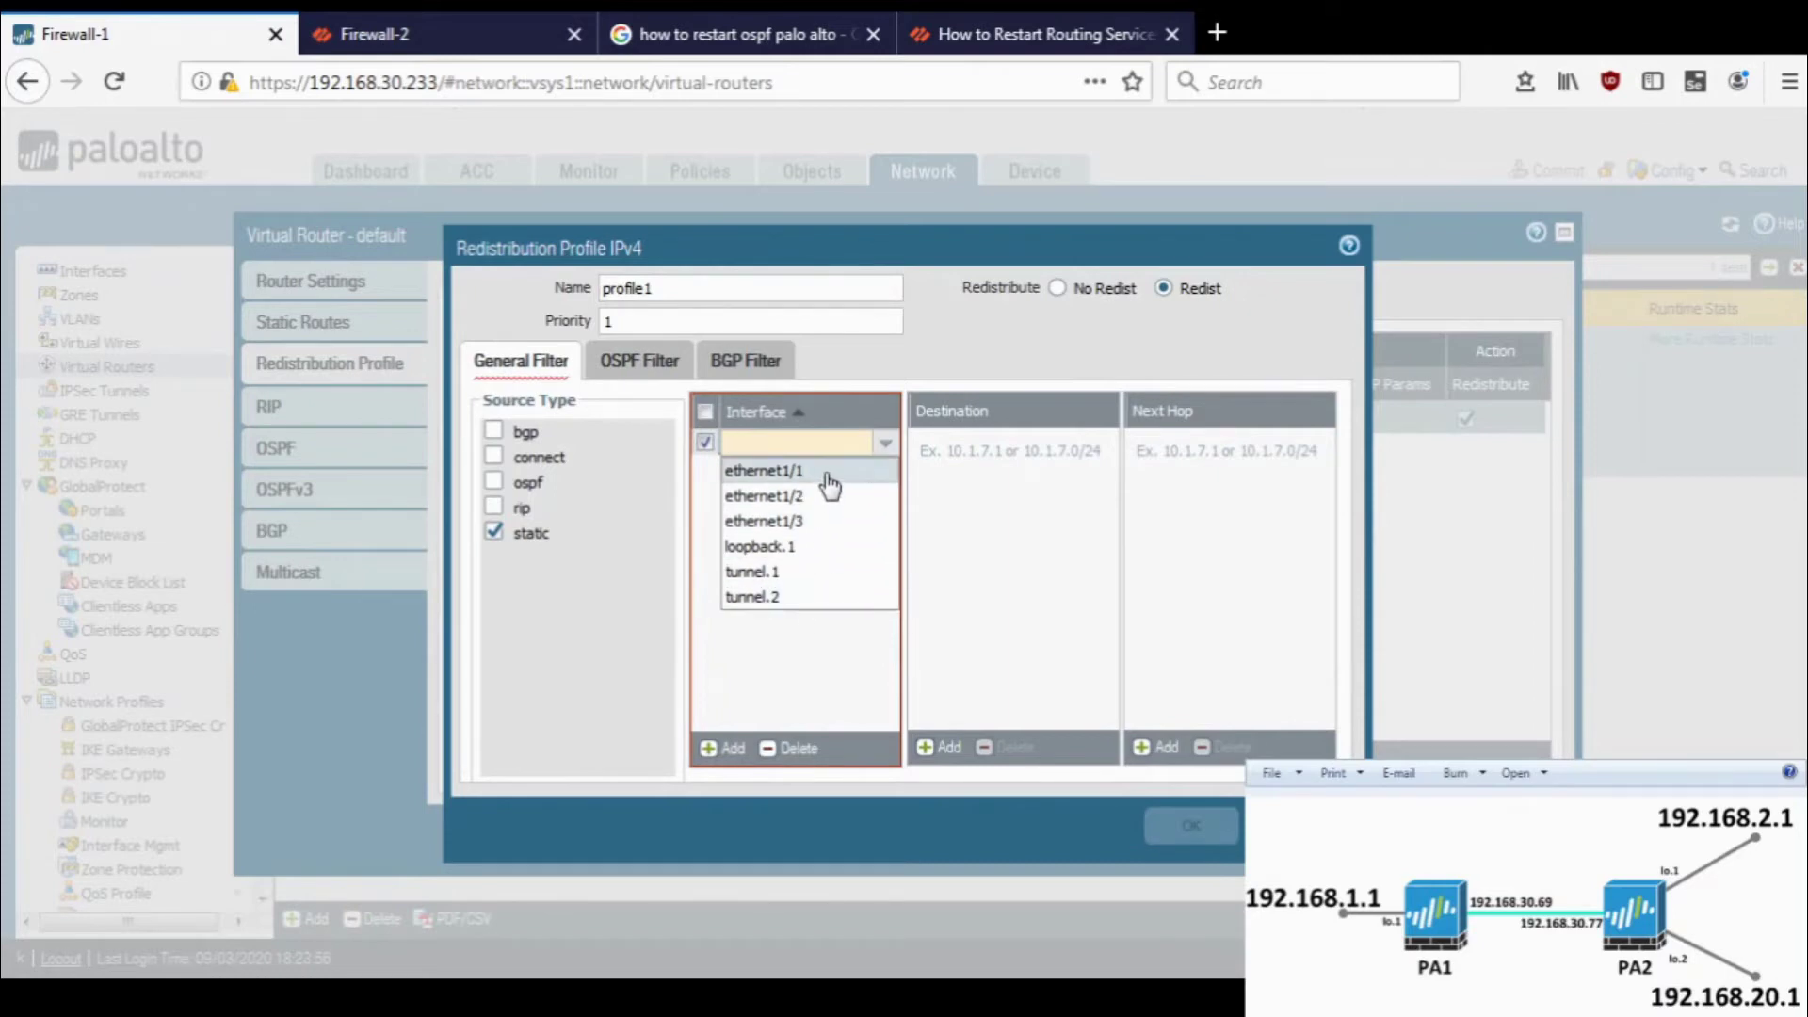
pyautogui.click(829, 482)
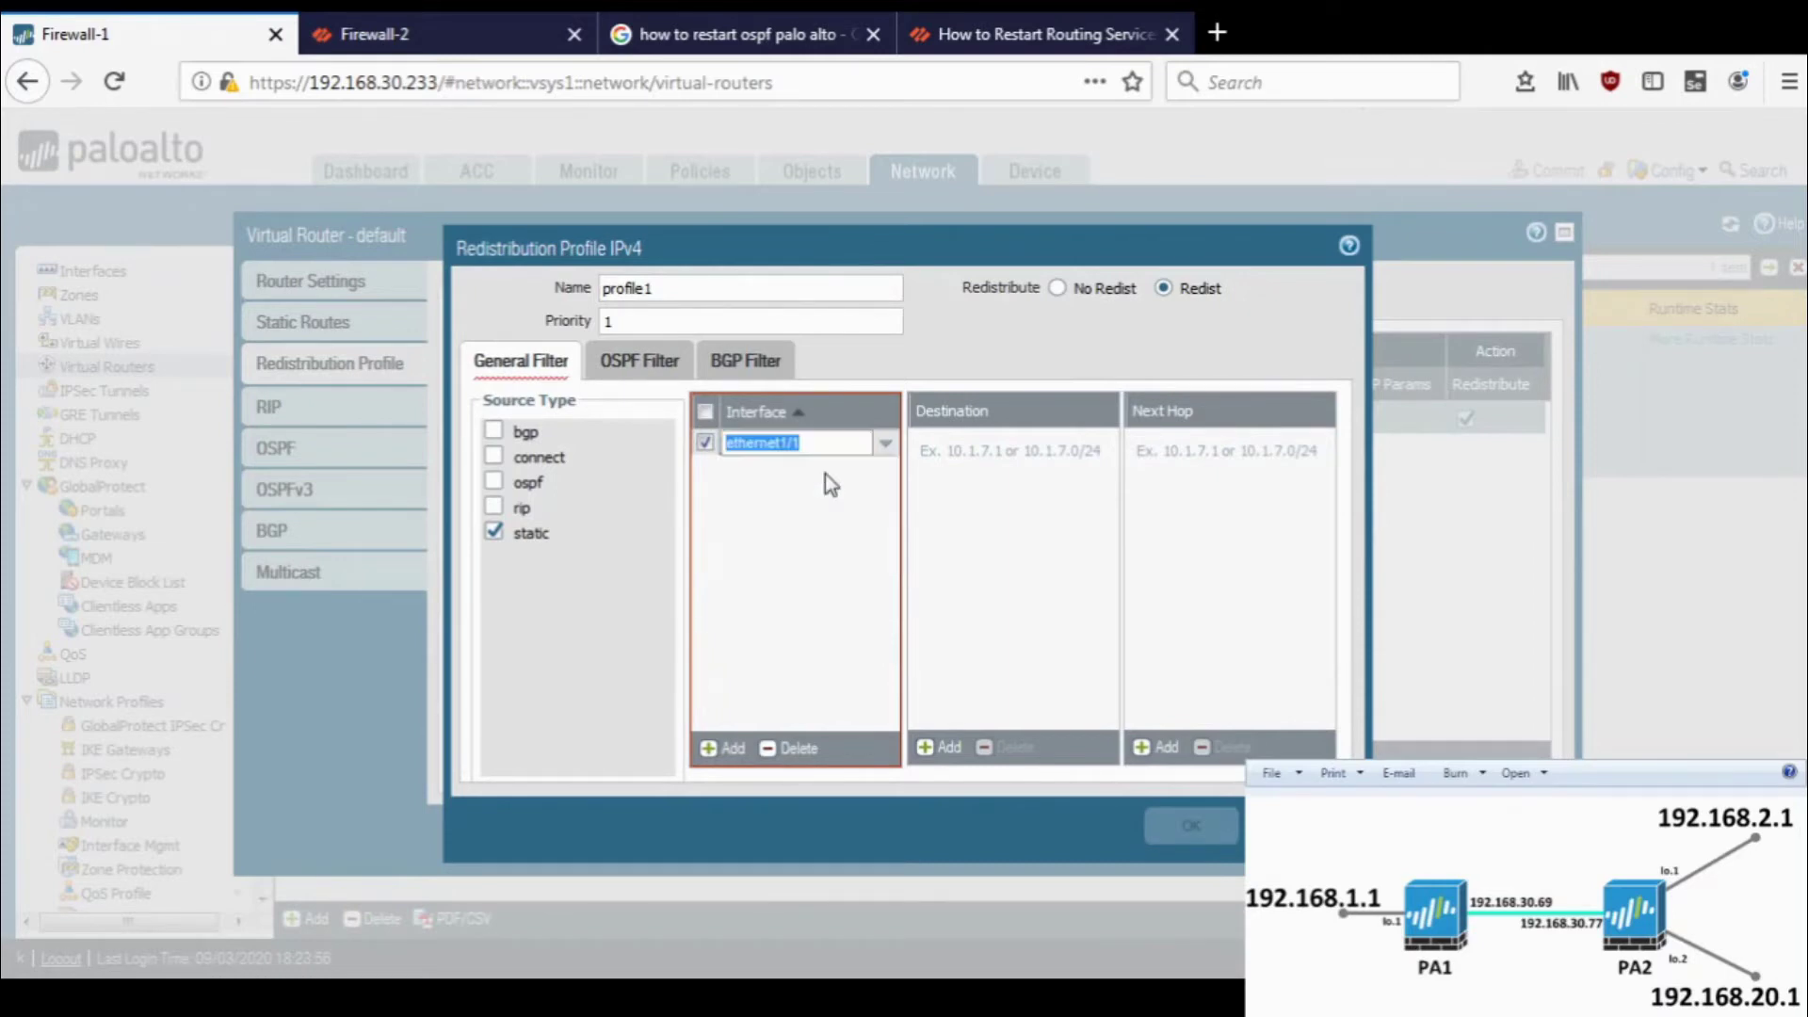
pyautogui.click(824, 541)
pyautogui.click(727, 747)
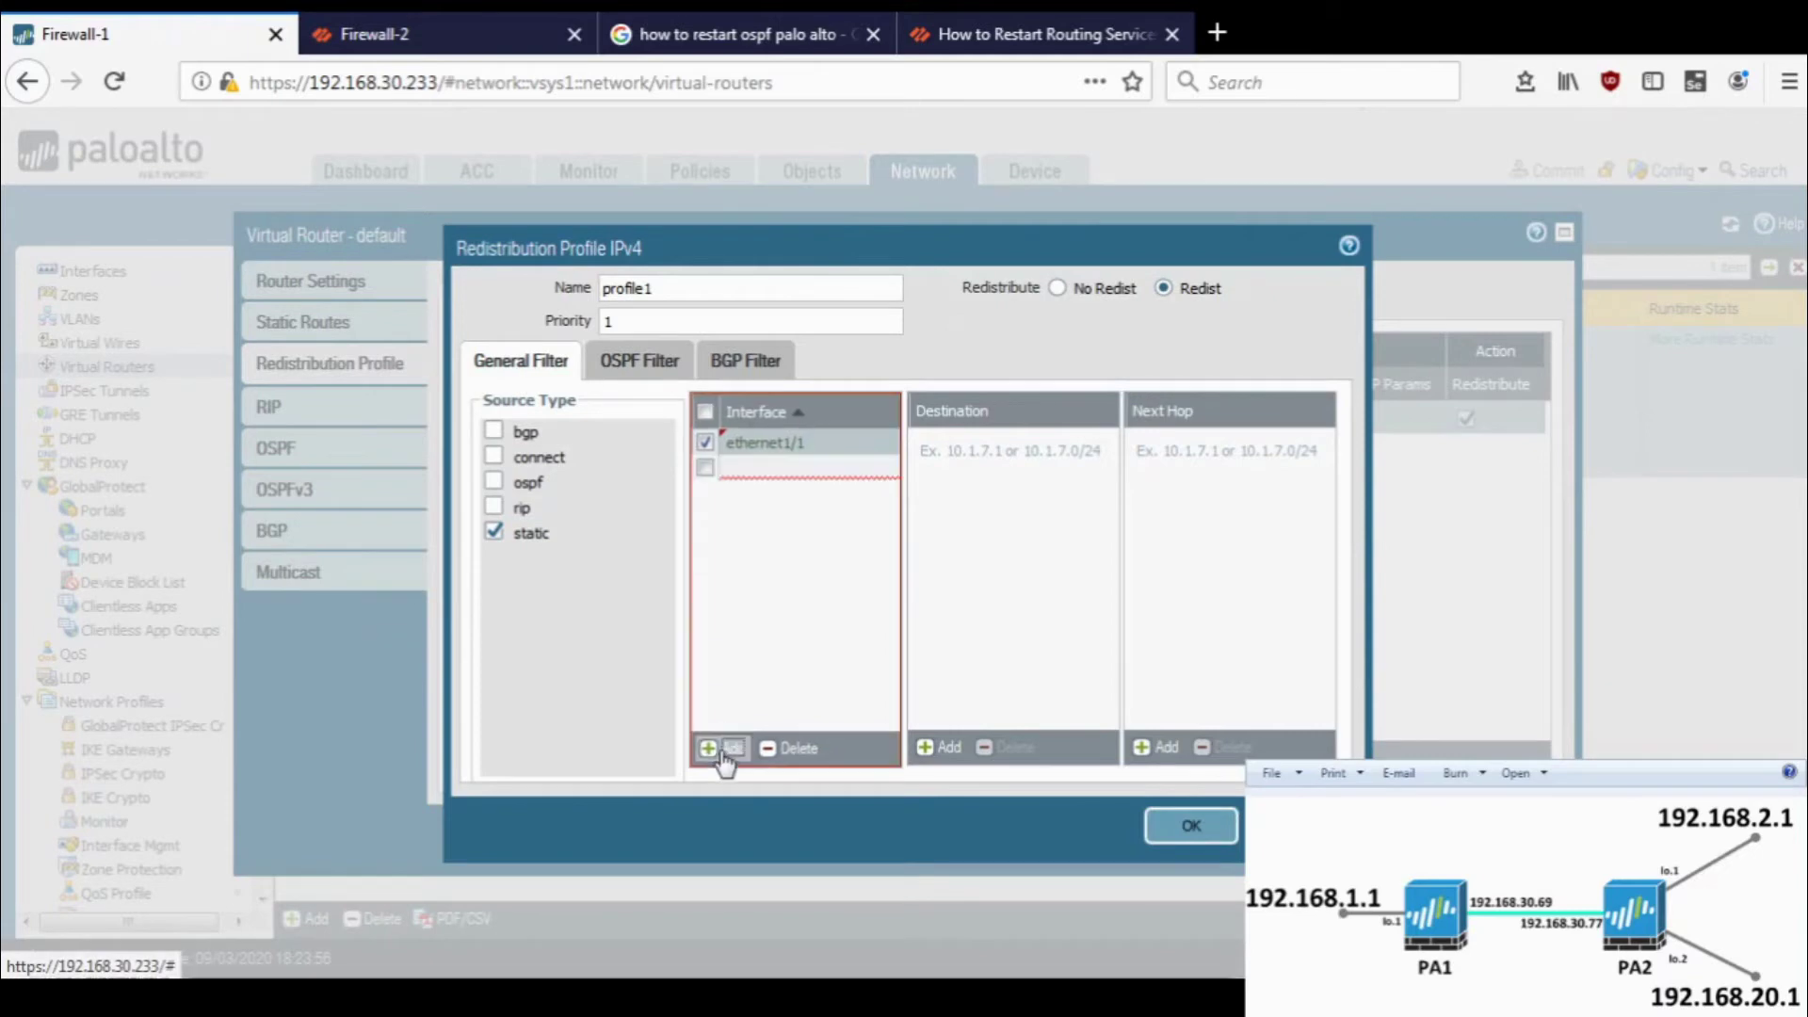
pyautogui.click(812, 689)
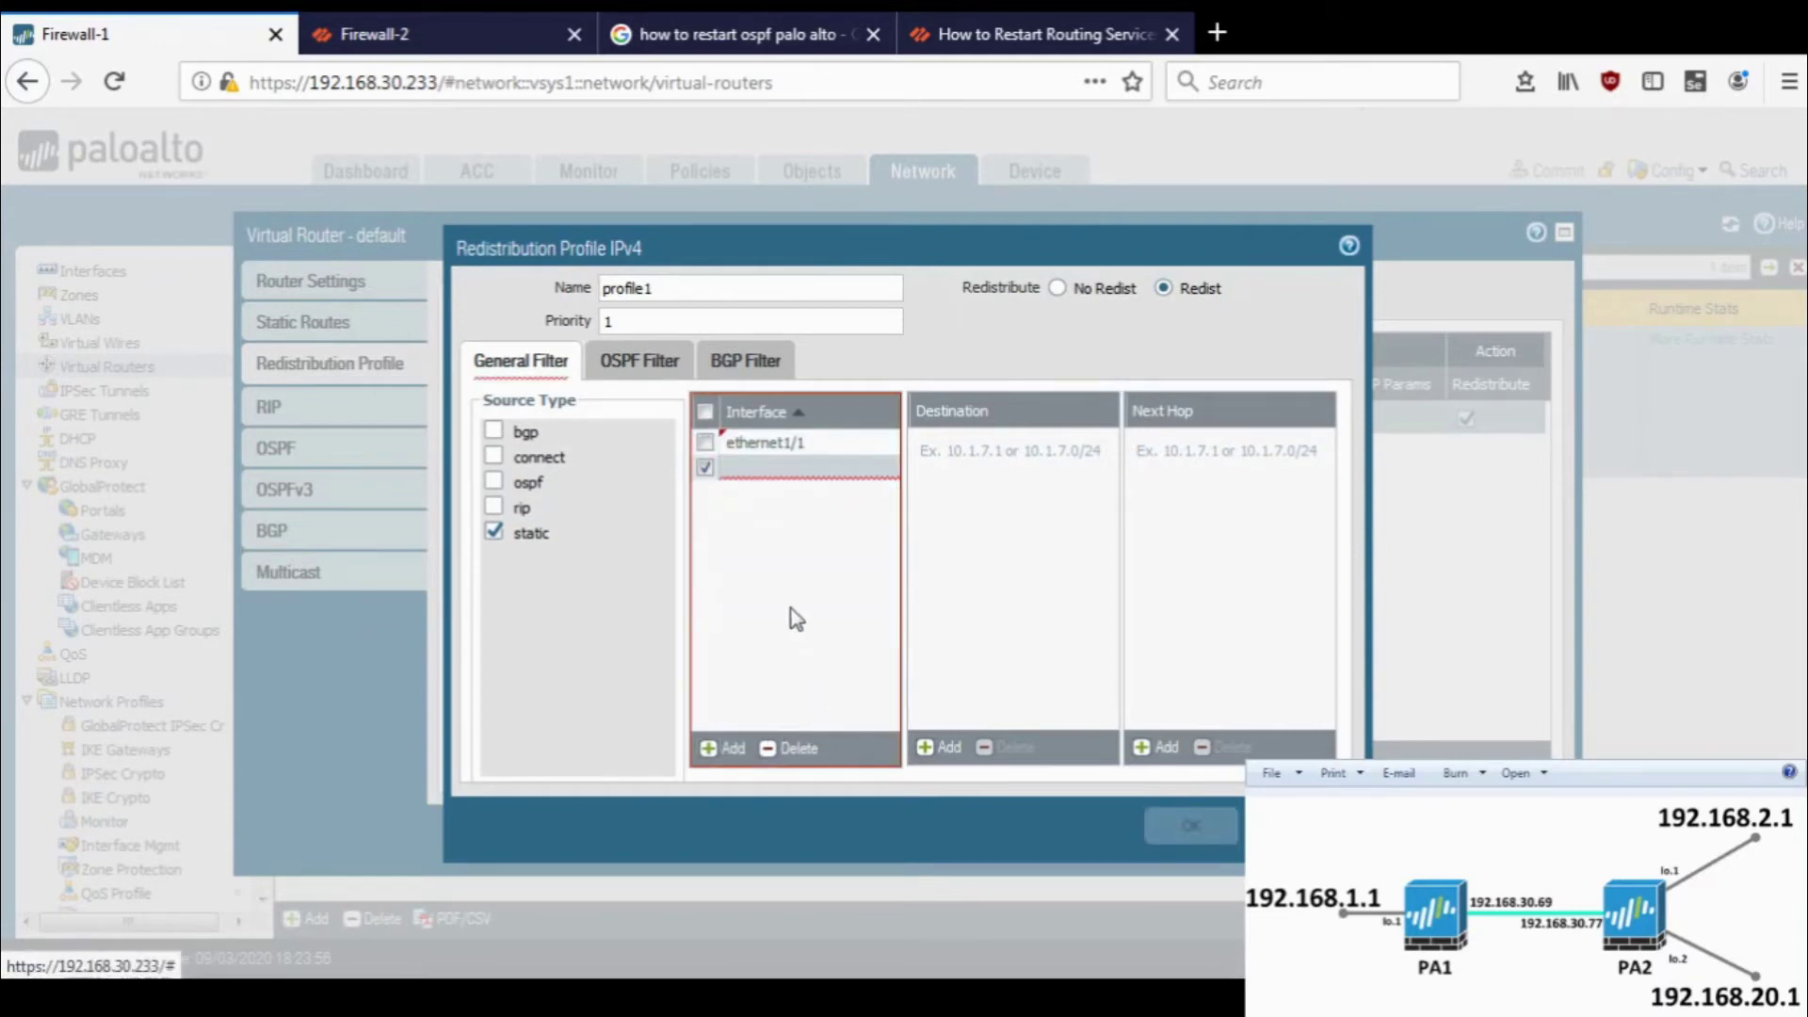
pyautogui.click(785, 751)
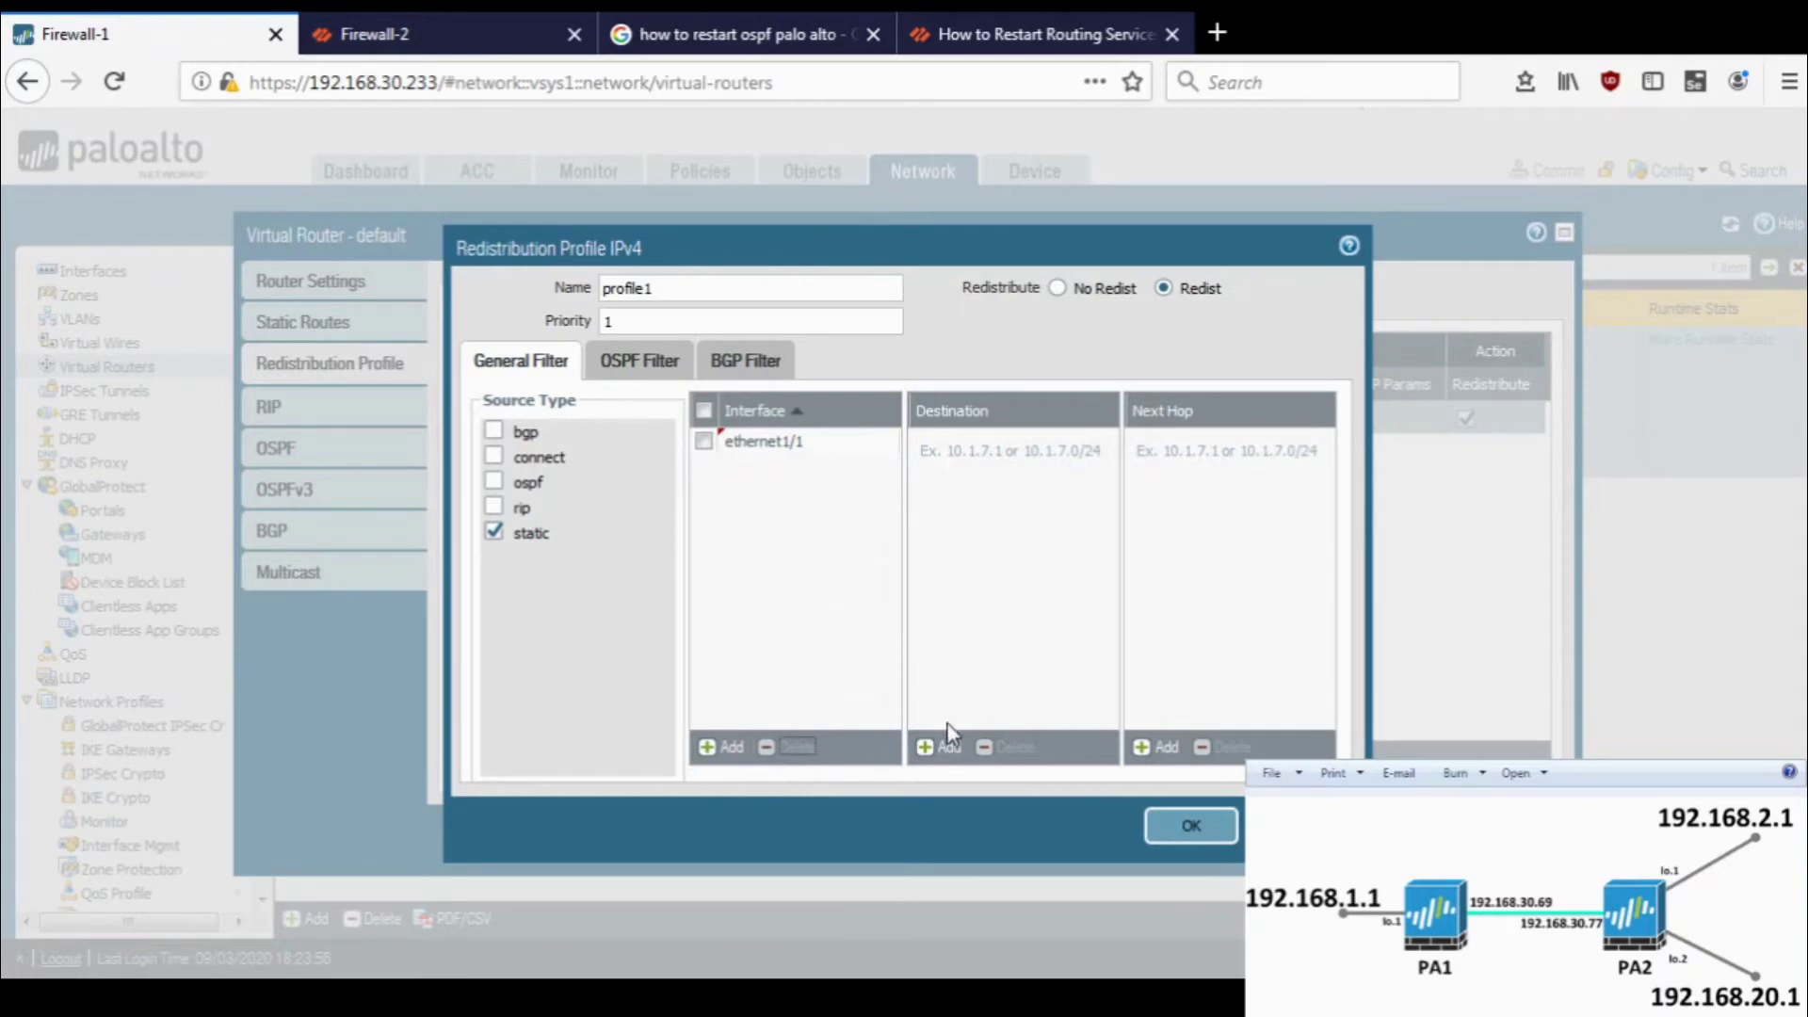
# - Add destination 1.1.1.0/24 to profile1, save it, and commit Firewall-1
pyautogui.click(942, 751)
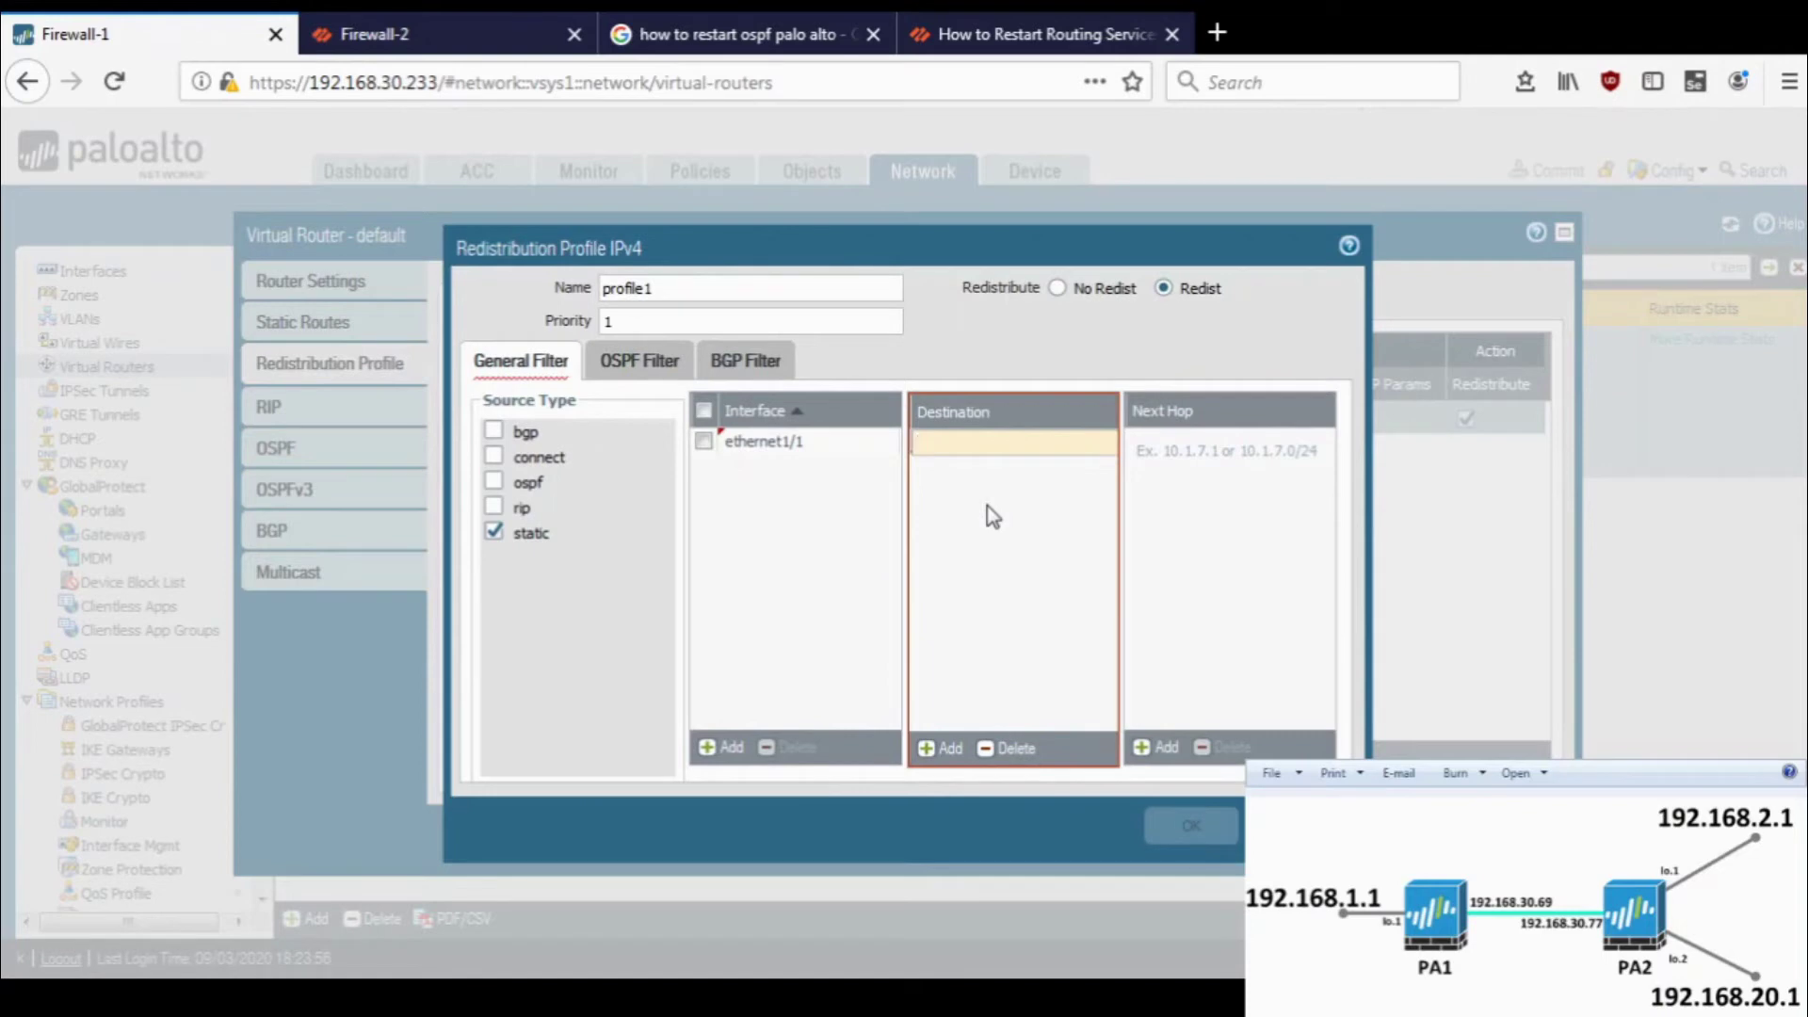
pyautogui.write('1.1.1.0')
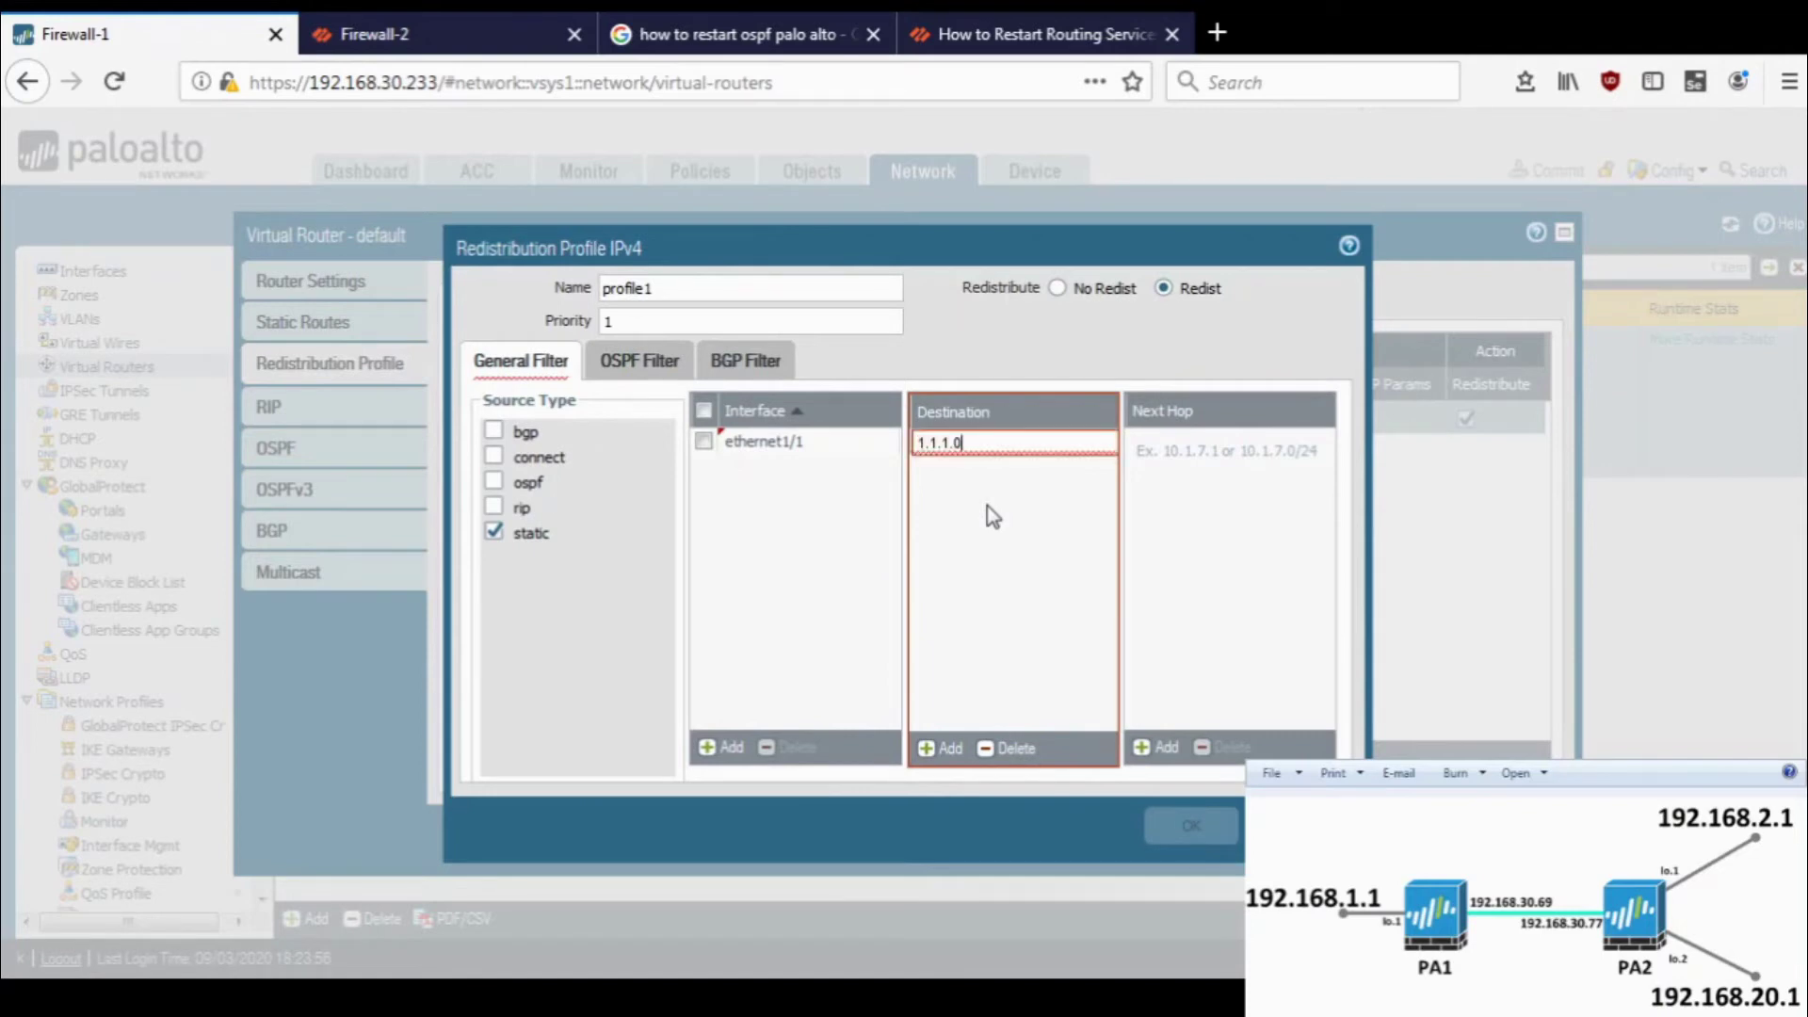
pyautogui.write('/24')
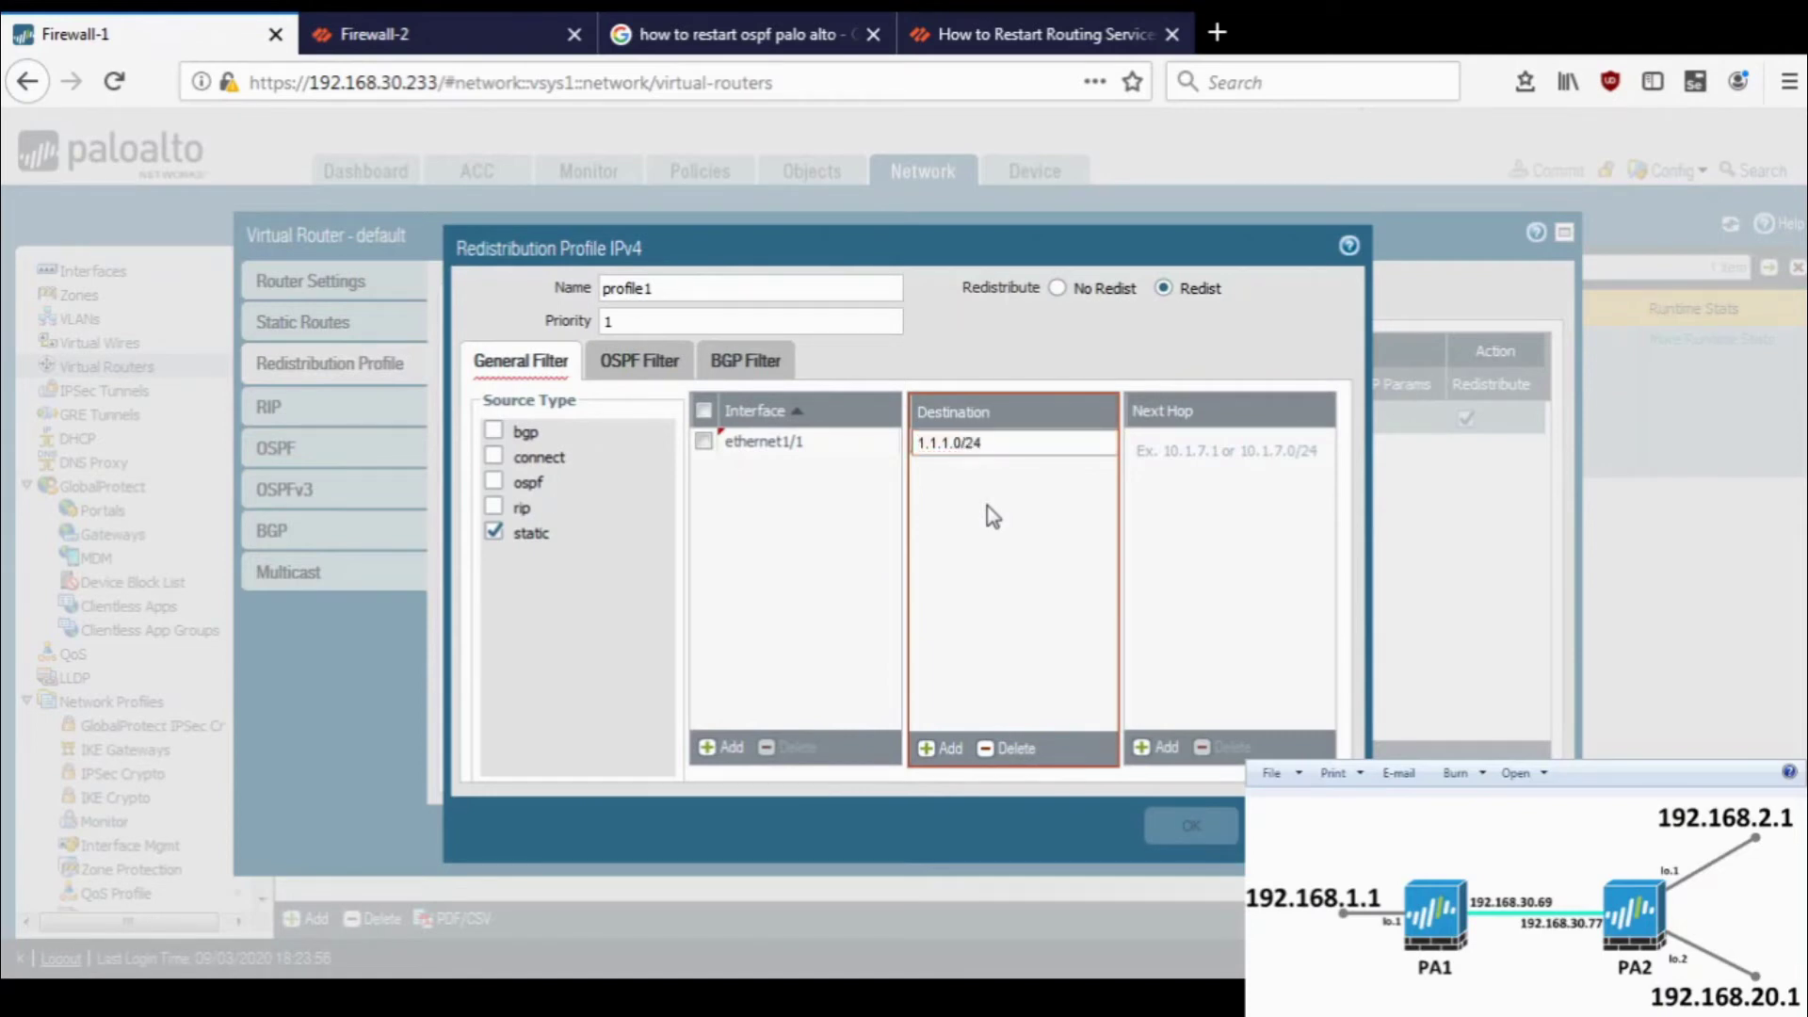
pyautogui.click(377, 34)
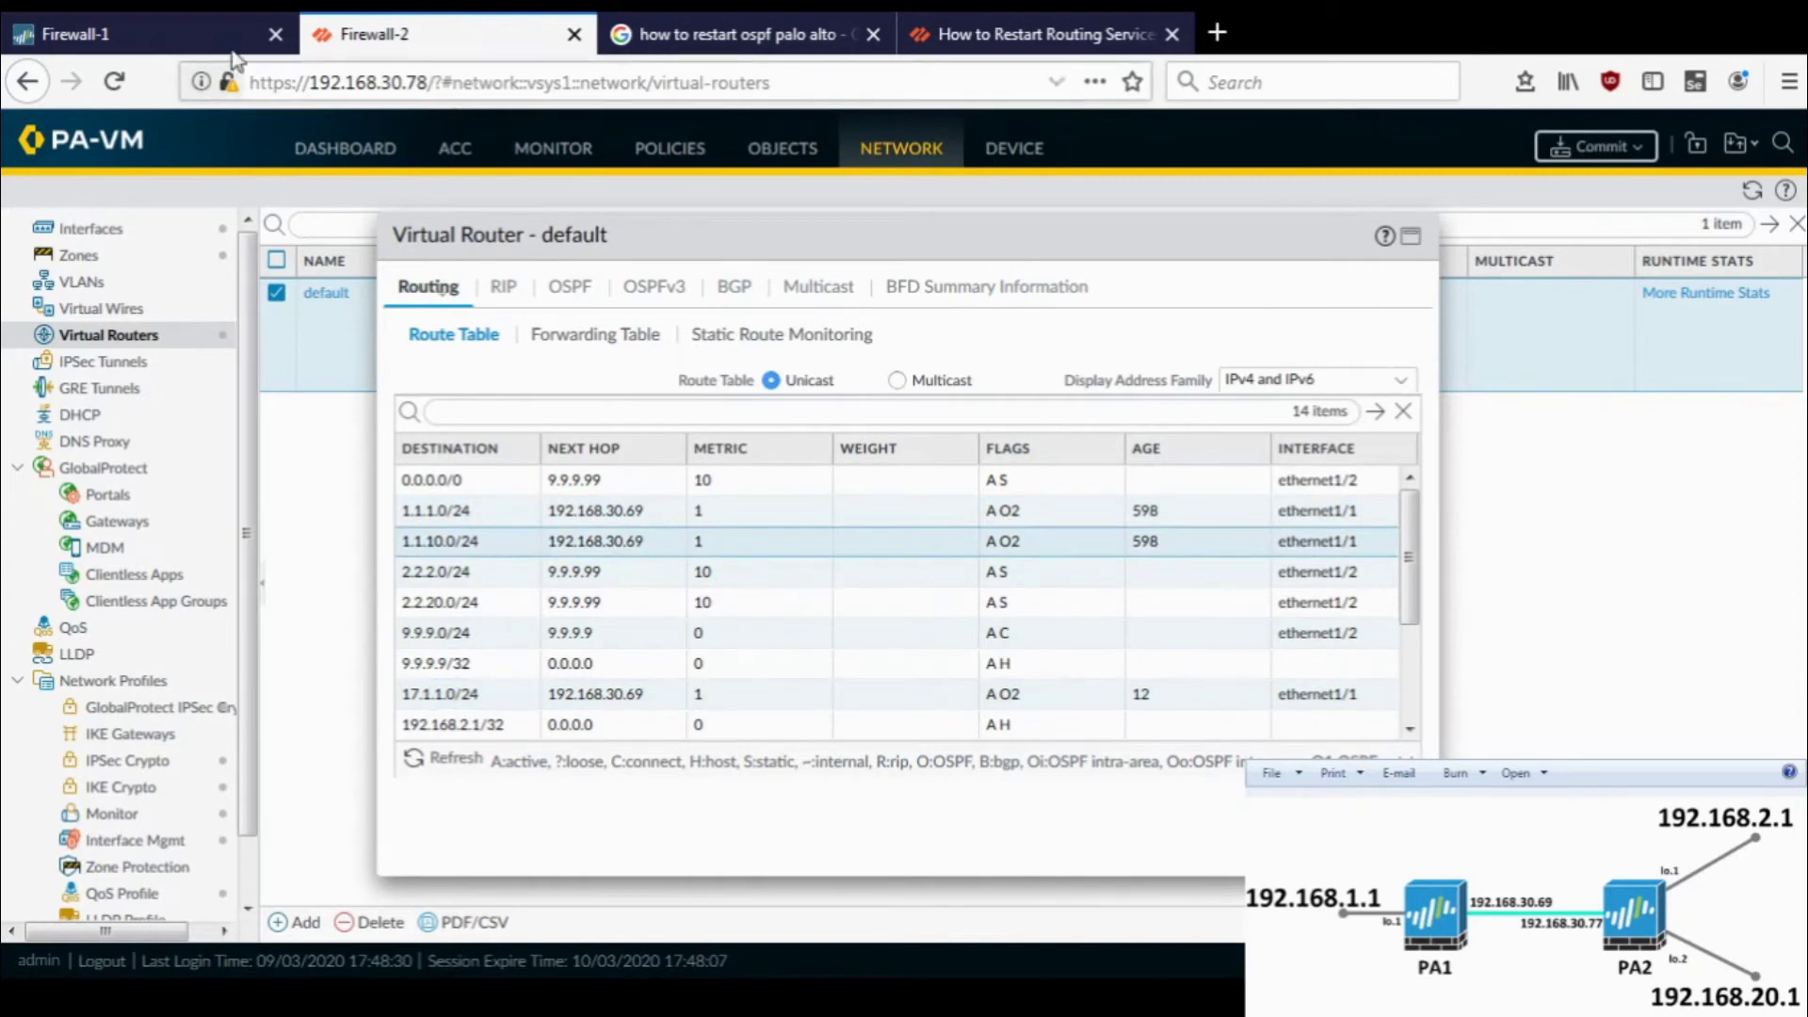
pyautogui.click(212, 34)
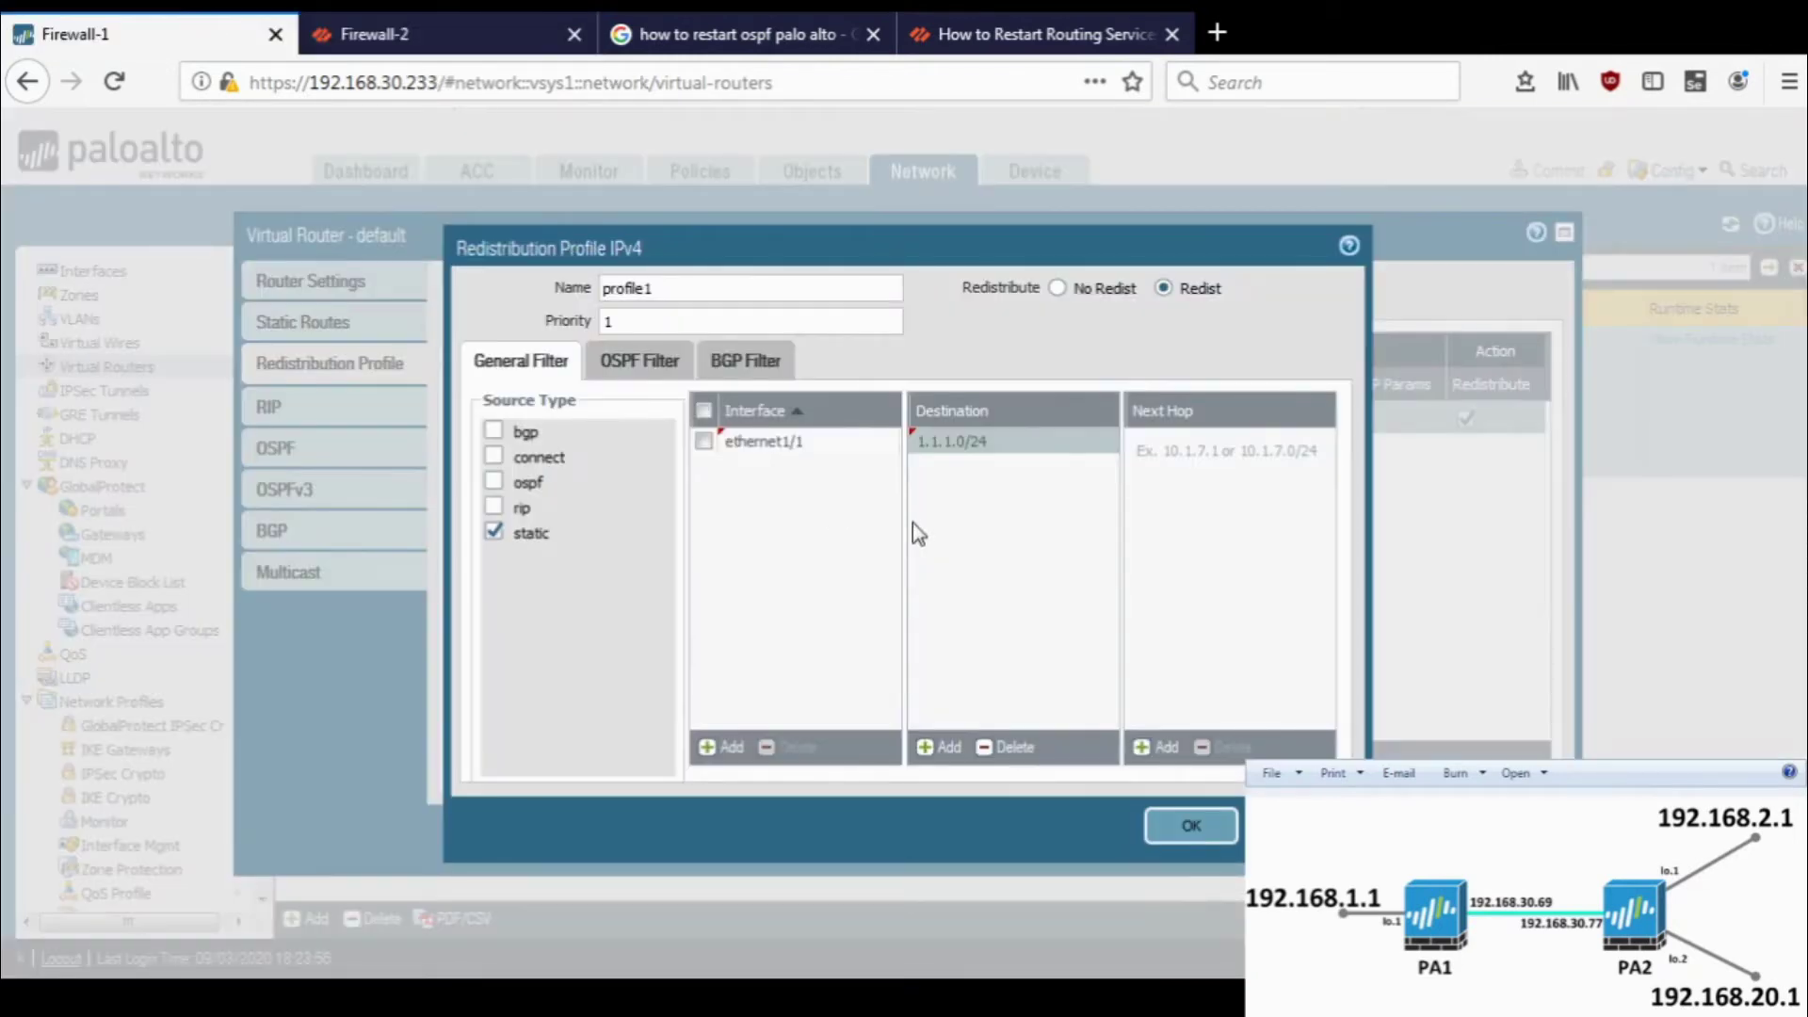
pyautogui.click(707, 446)
pyautogui.click(704, 443)
pyautogui.click(1191, 826)
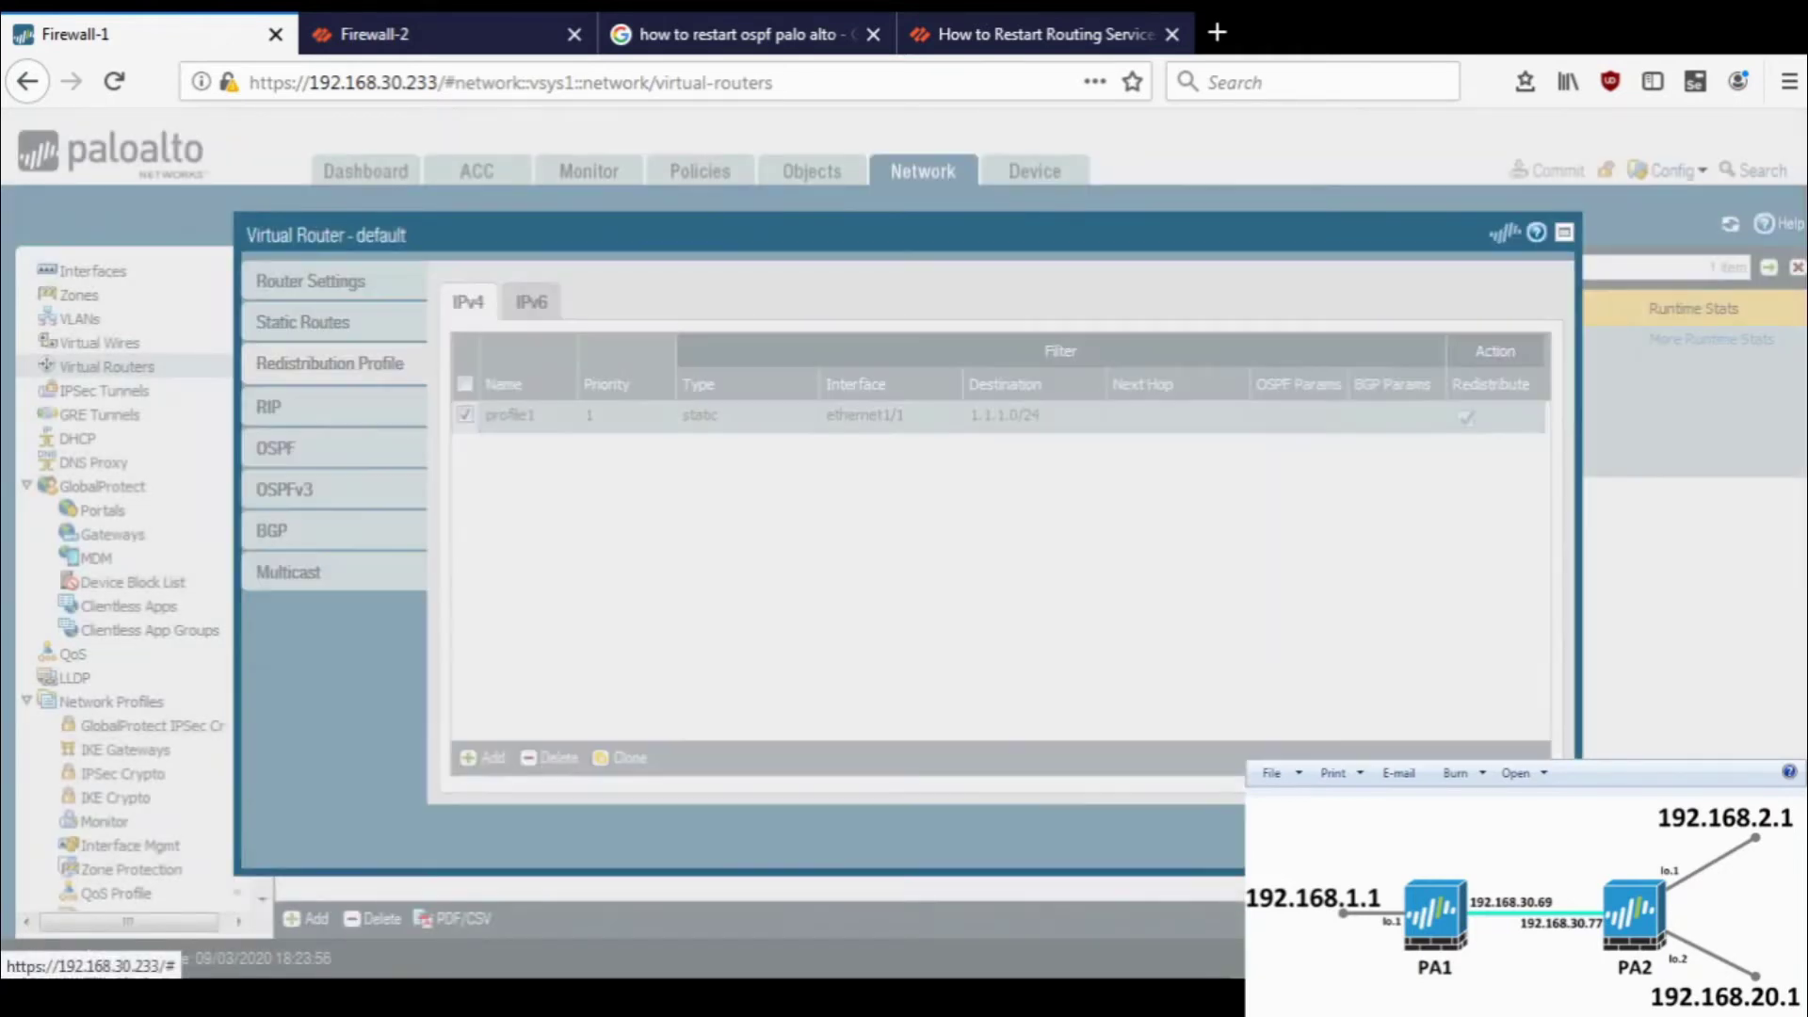
pyautogui.click(1469, 847)
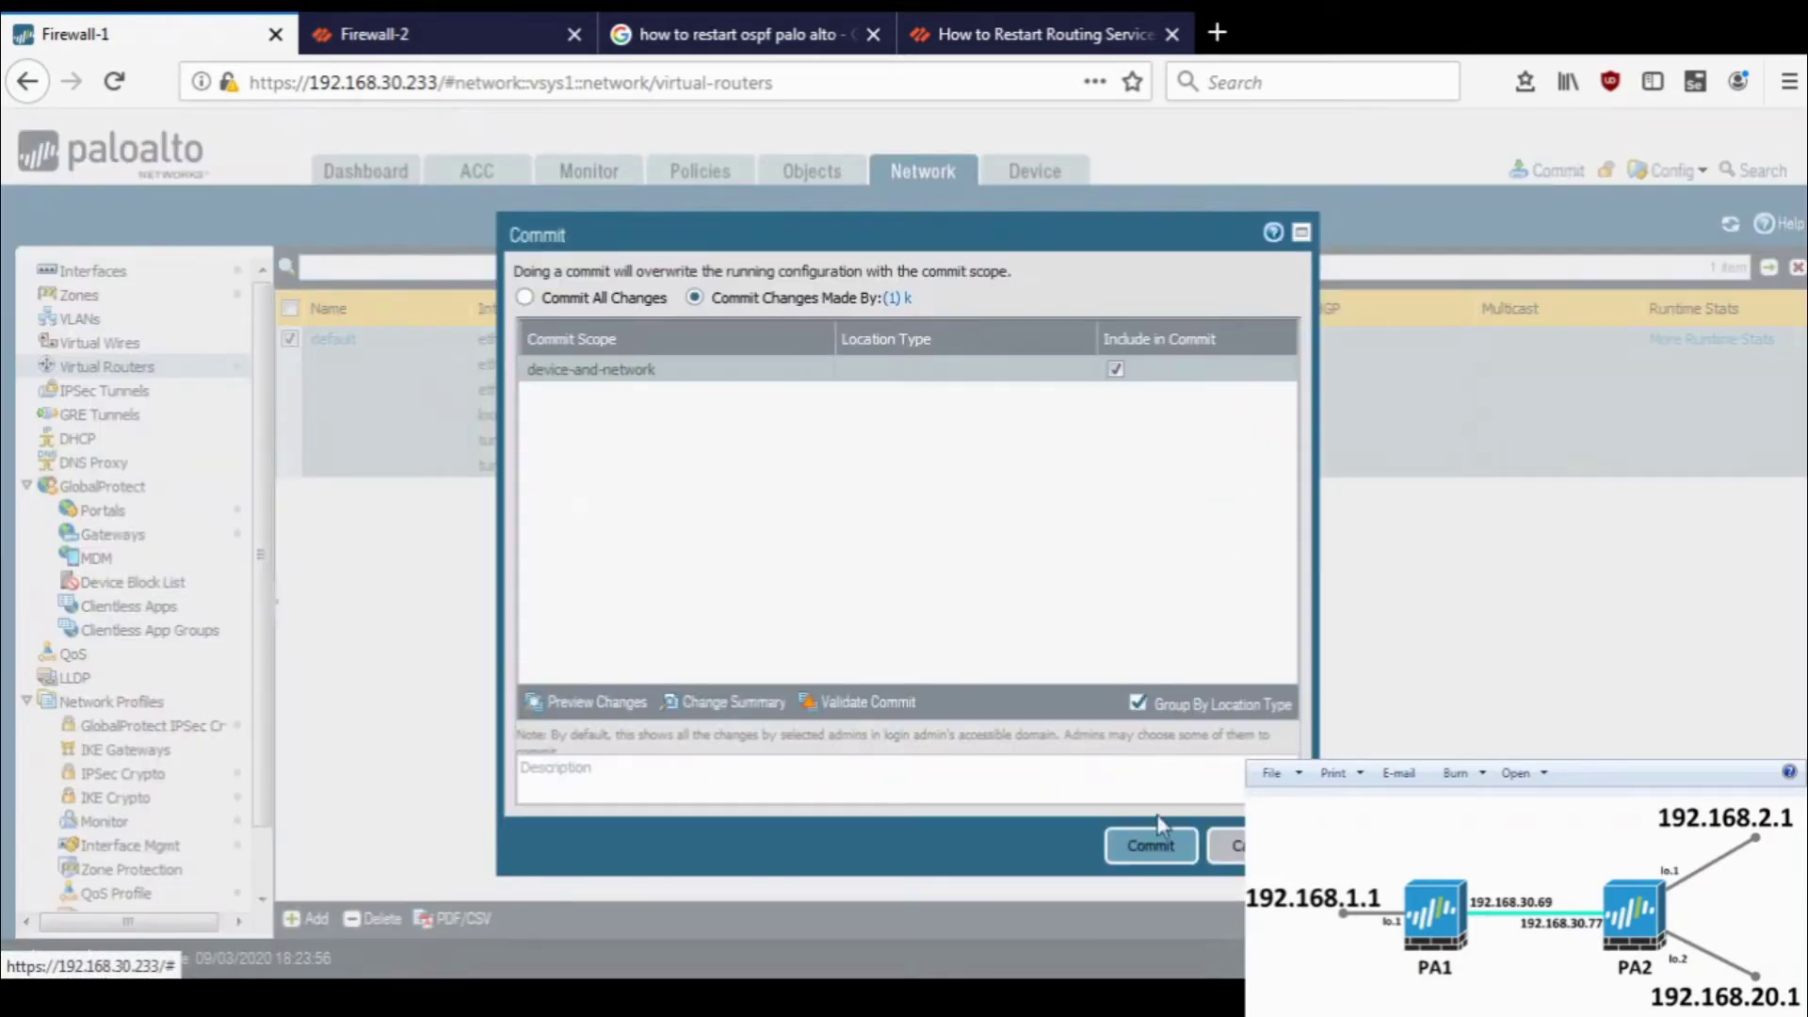
pyautogui.click(1153, 844)
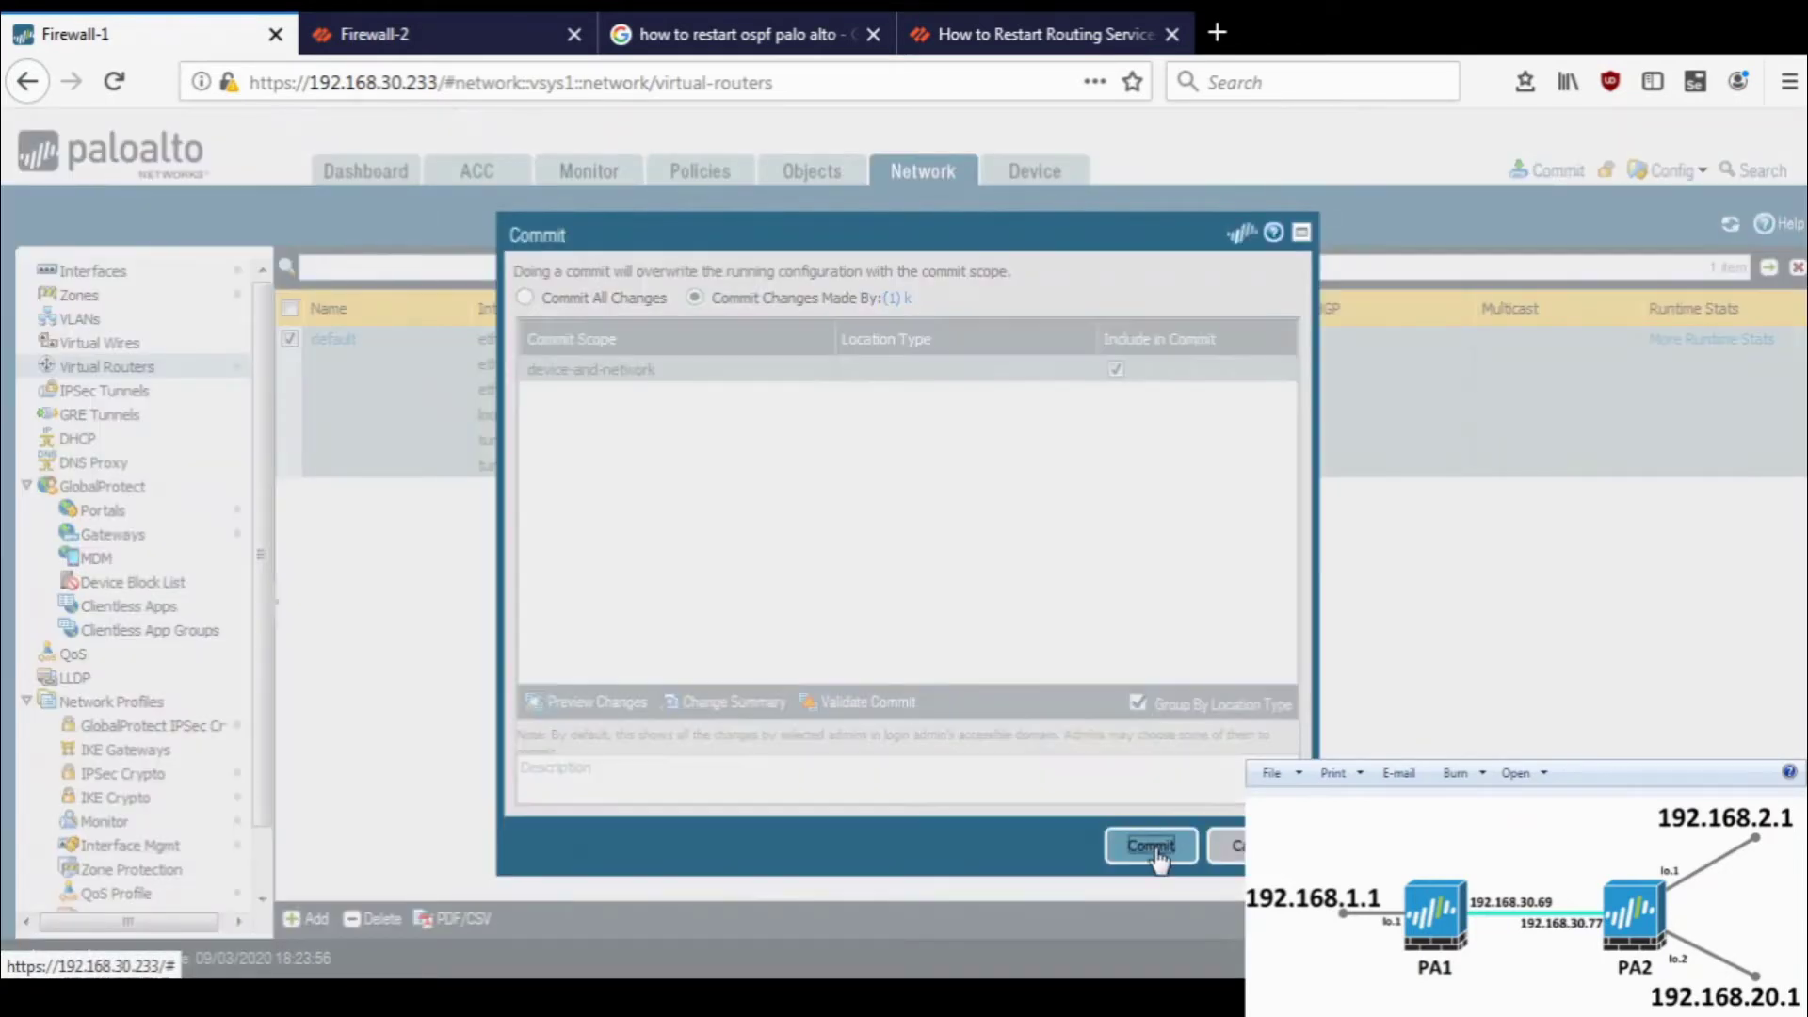
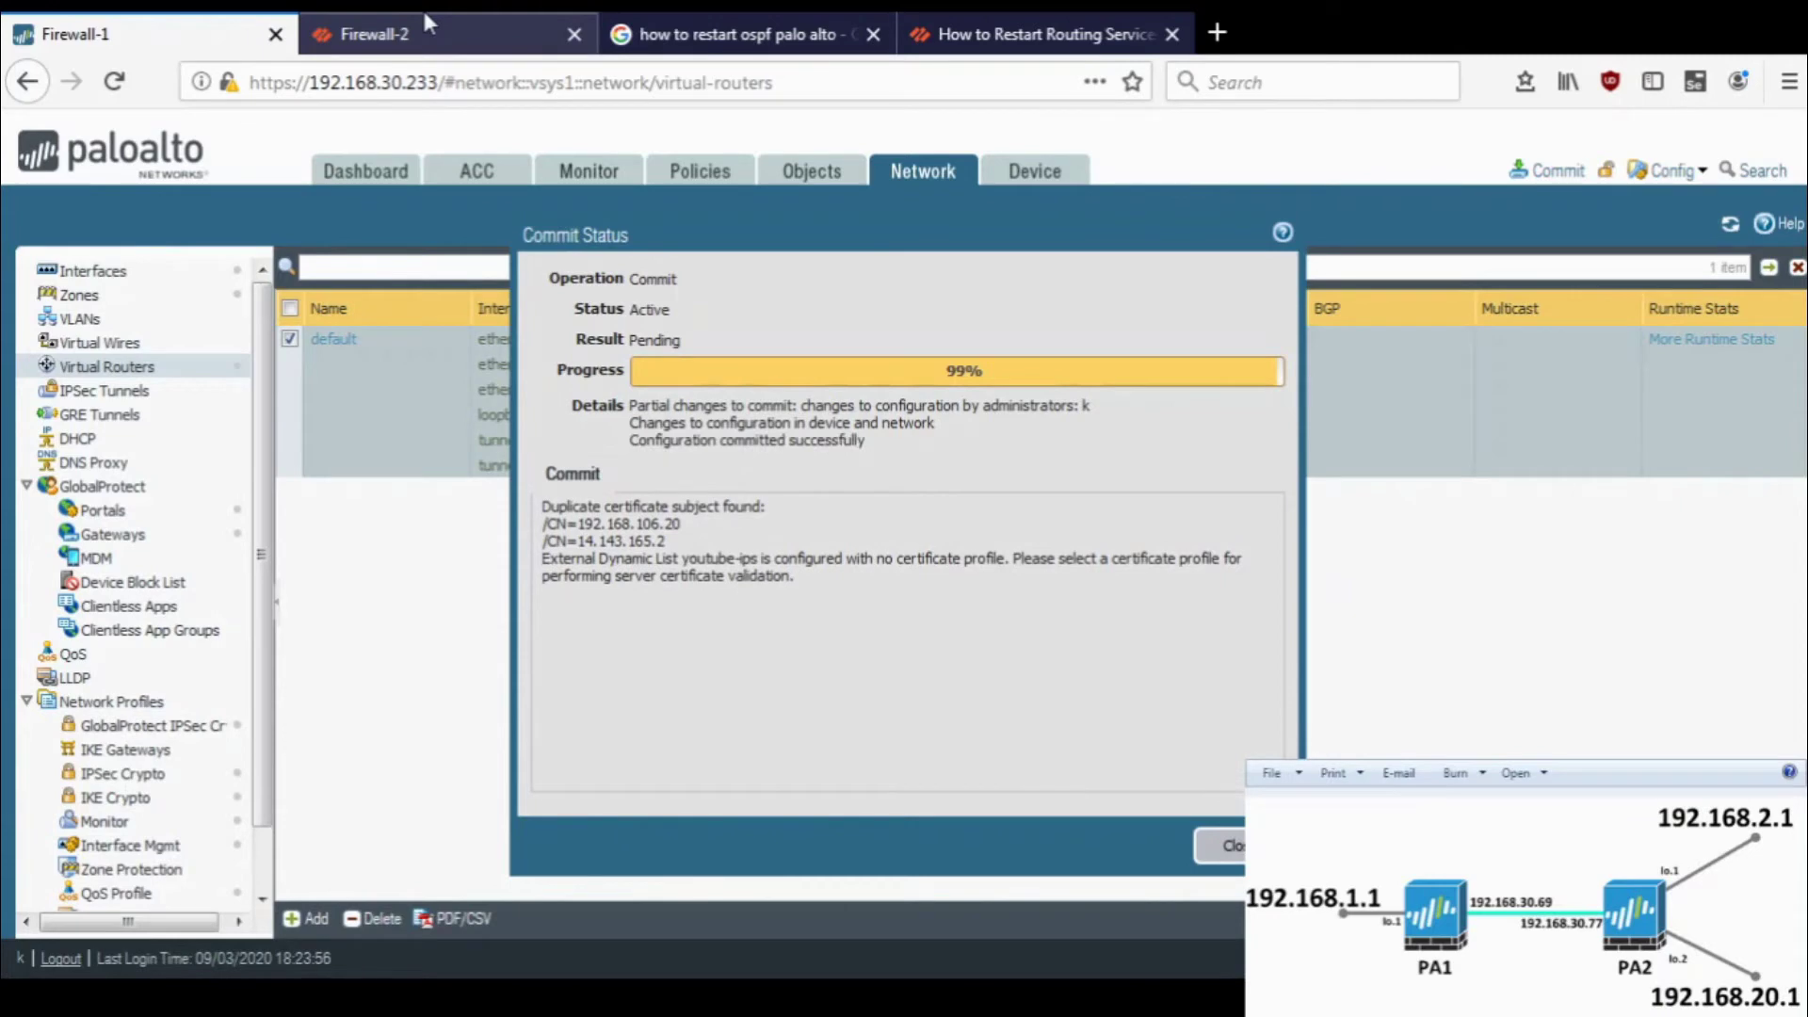
# - Refresh Firewall-2's route table, now 11 routes, including the OSPF-learned 1.1.1.0/24 route
pyautogui.click(423, 19)
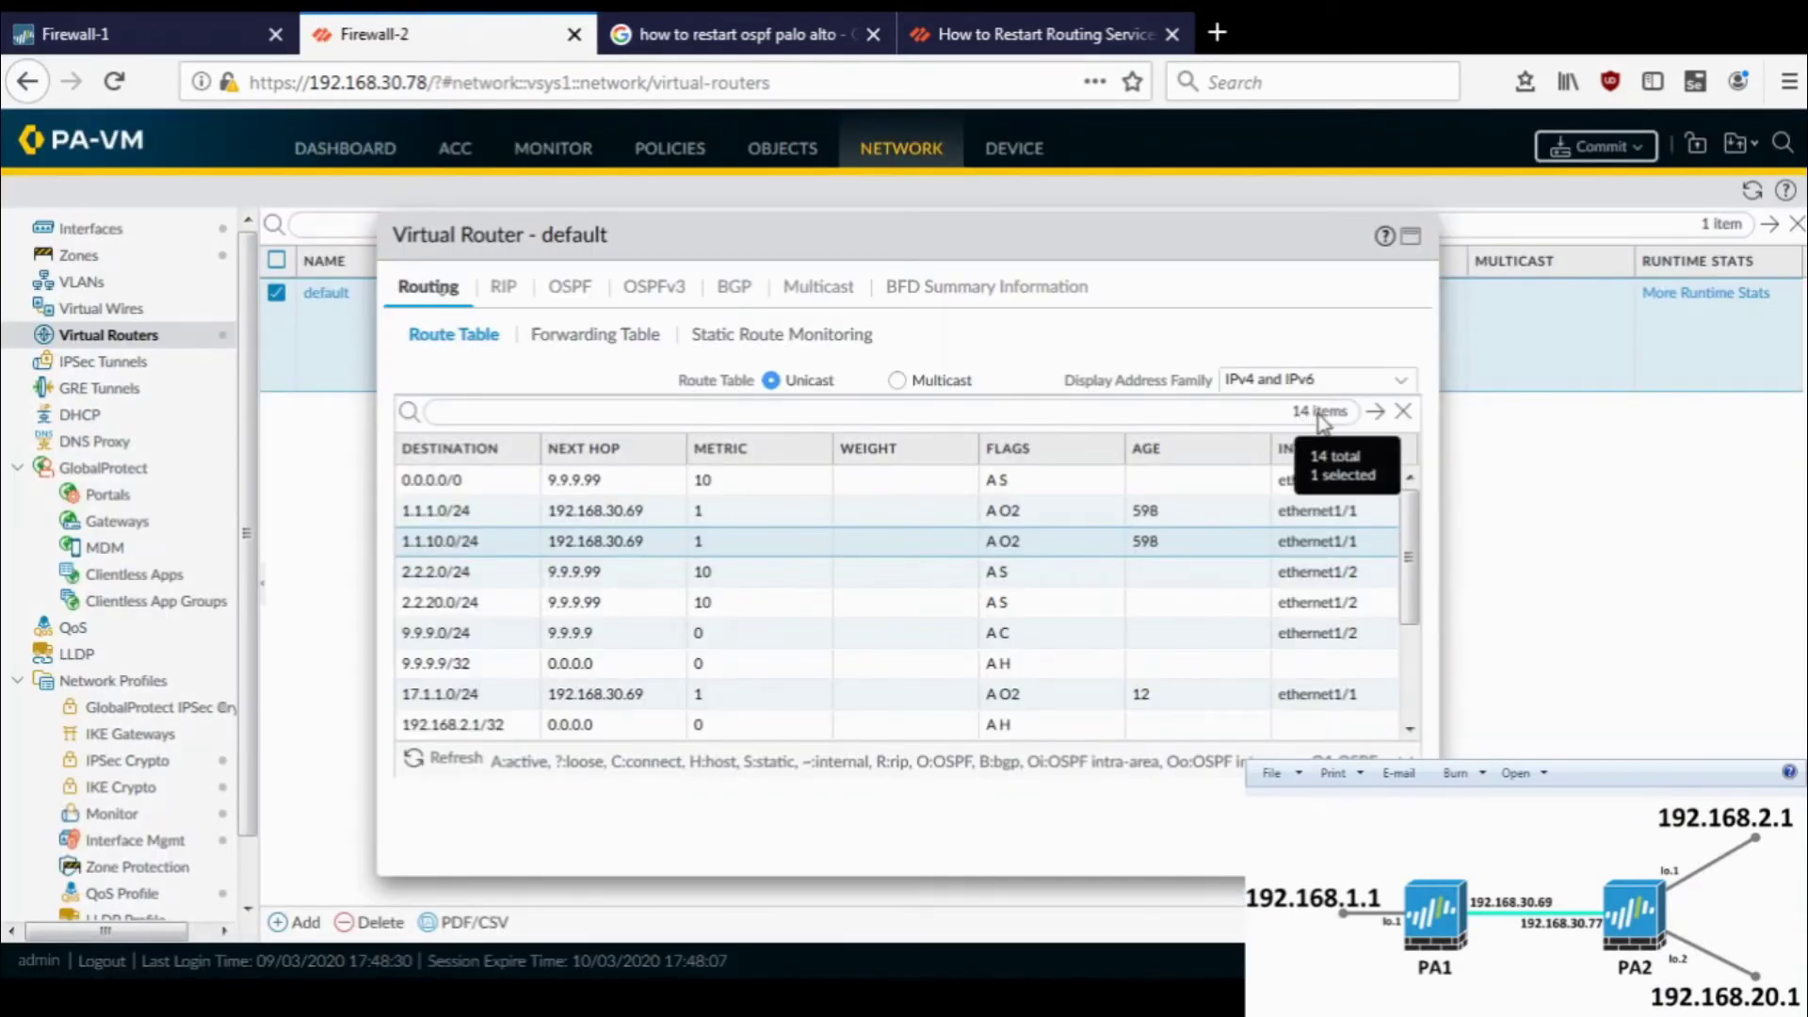
pyautogui.click(440, 765)
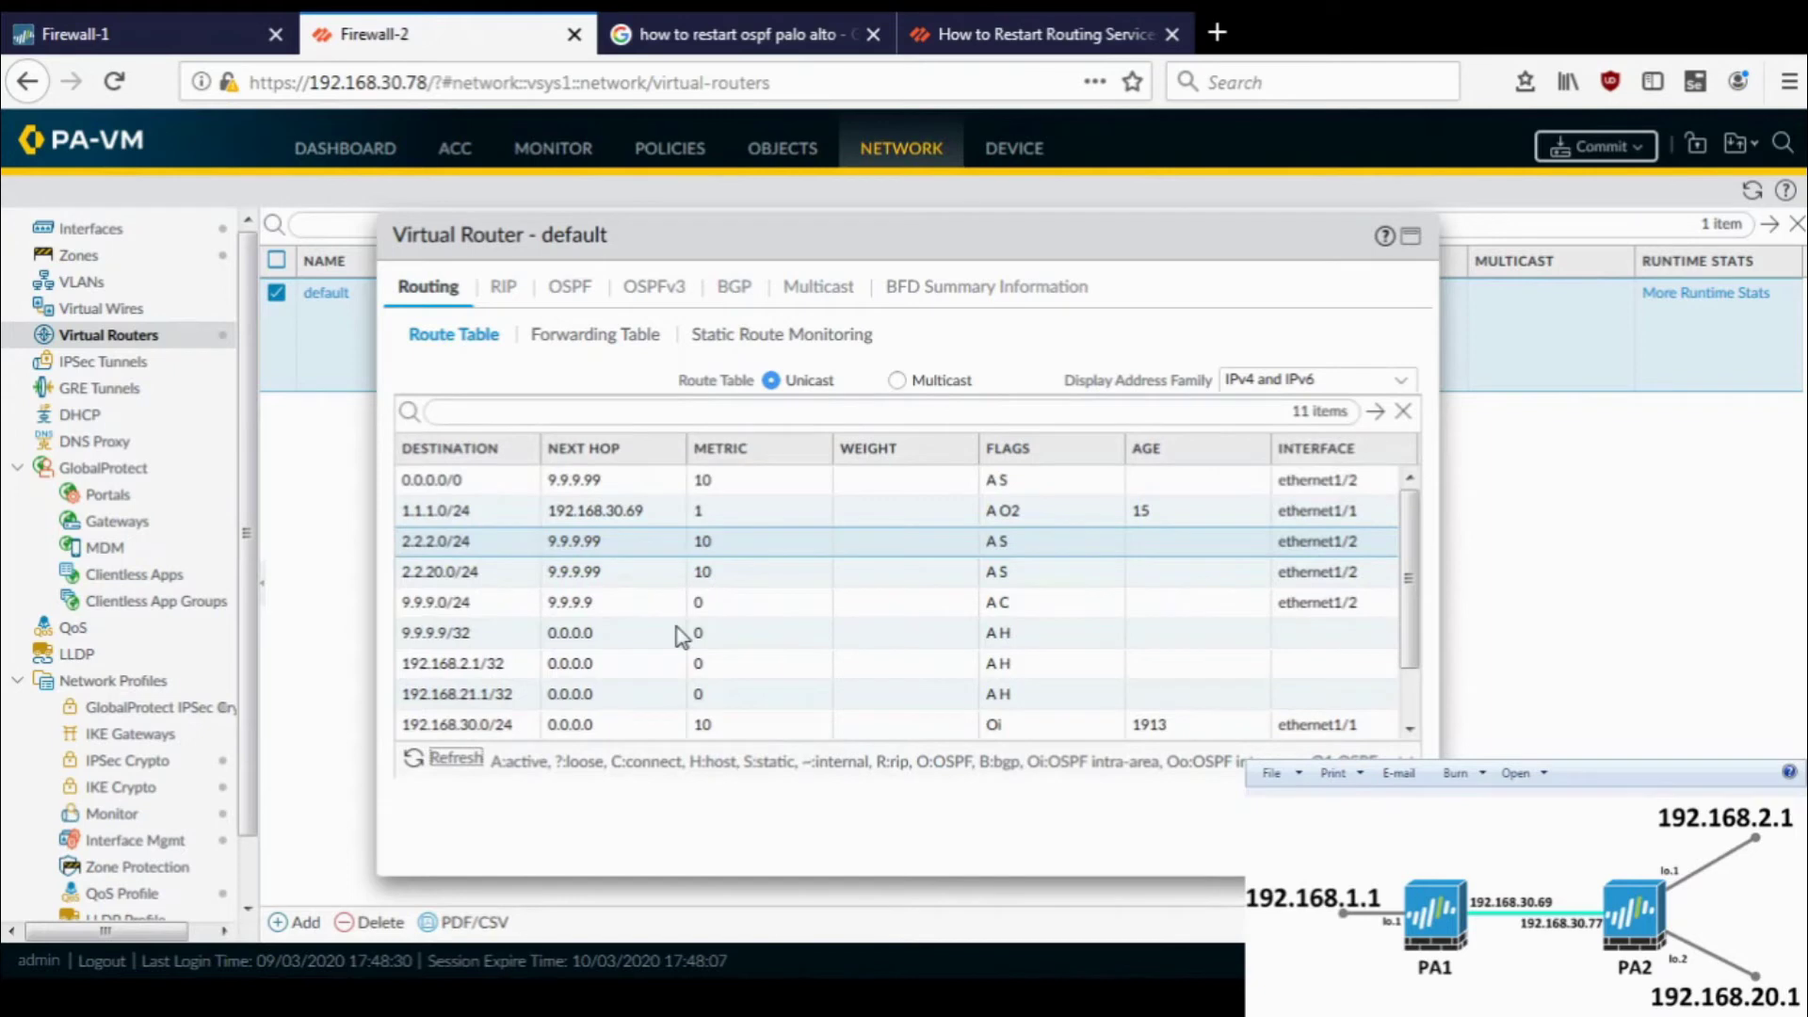
pyautogui.scroll(-2, 679, 633)
pyautogui.scroll(2, 679, 633)
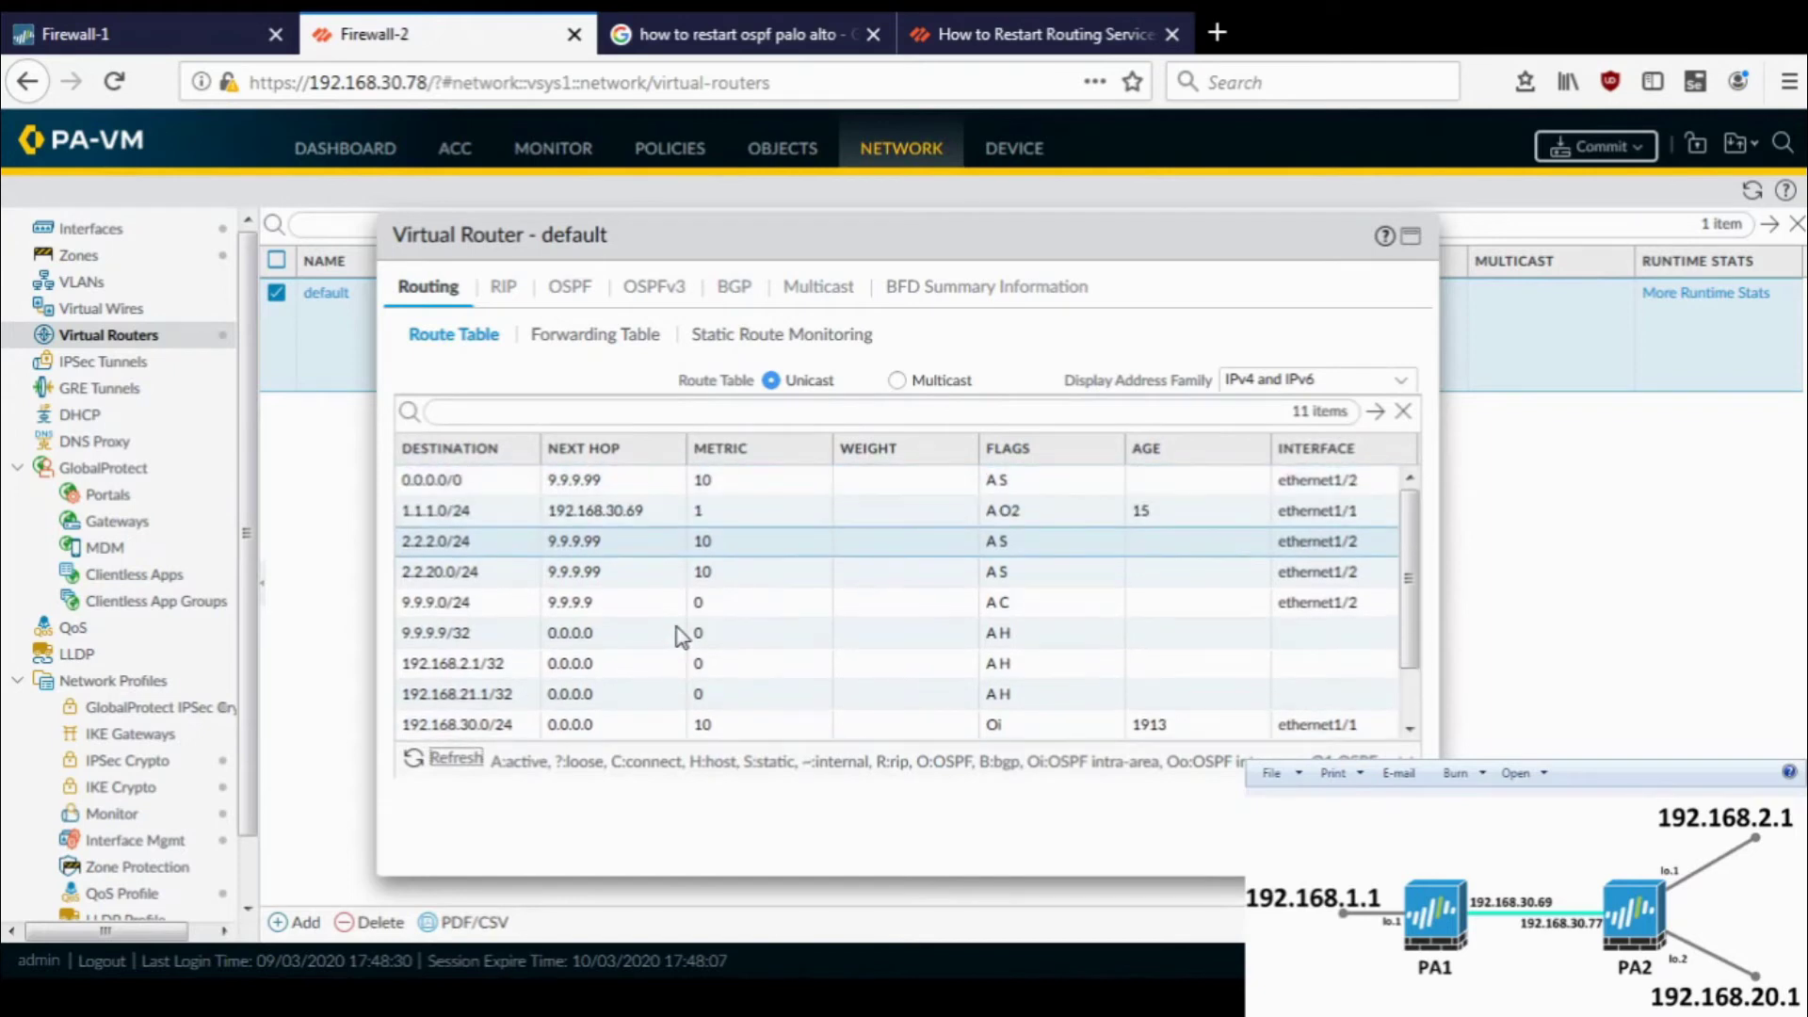
pyautogui.click(727, 513)
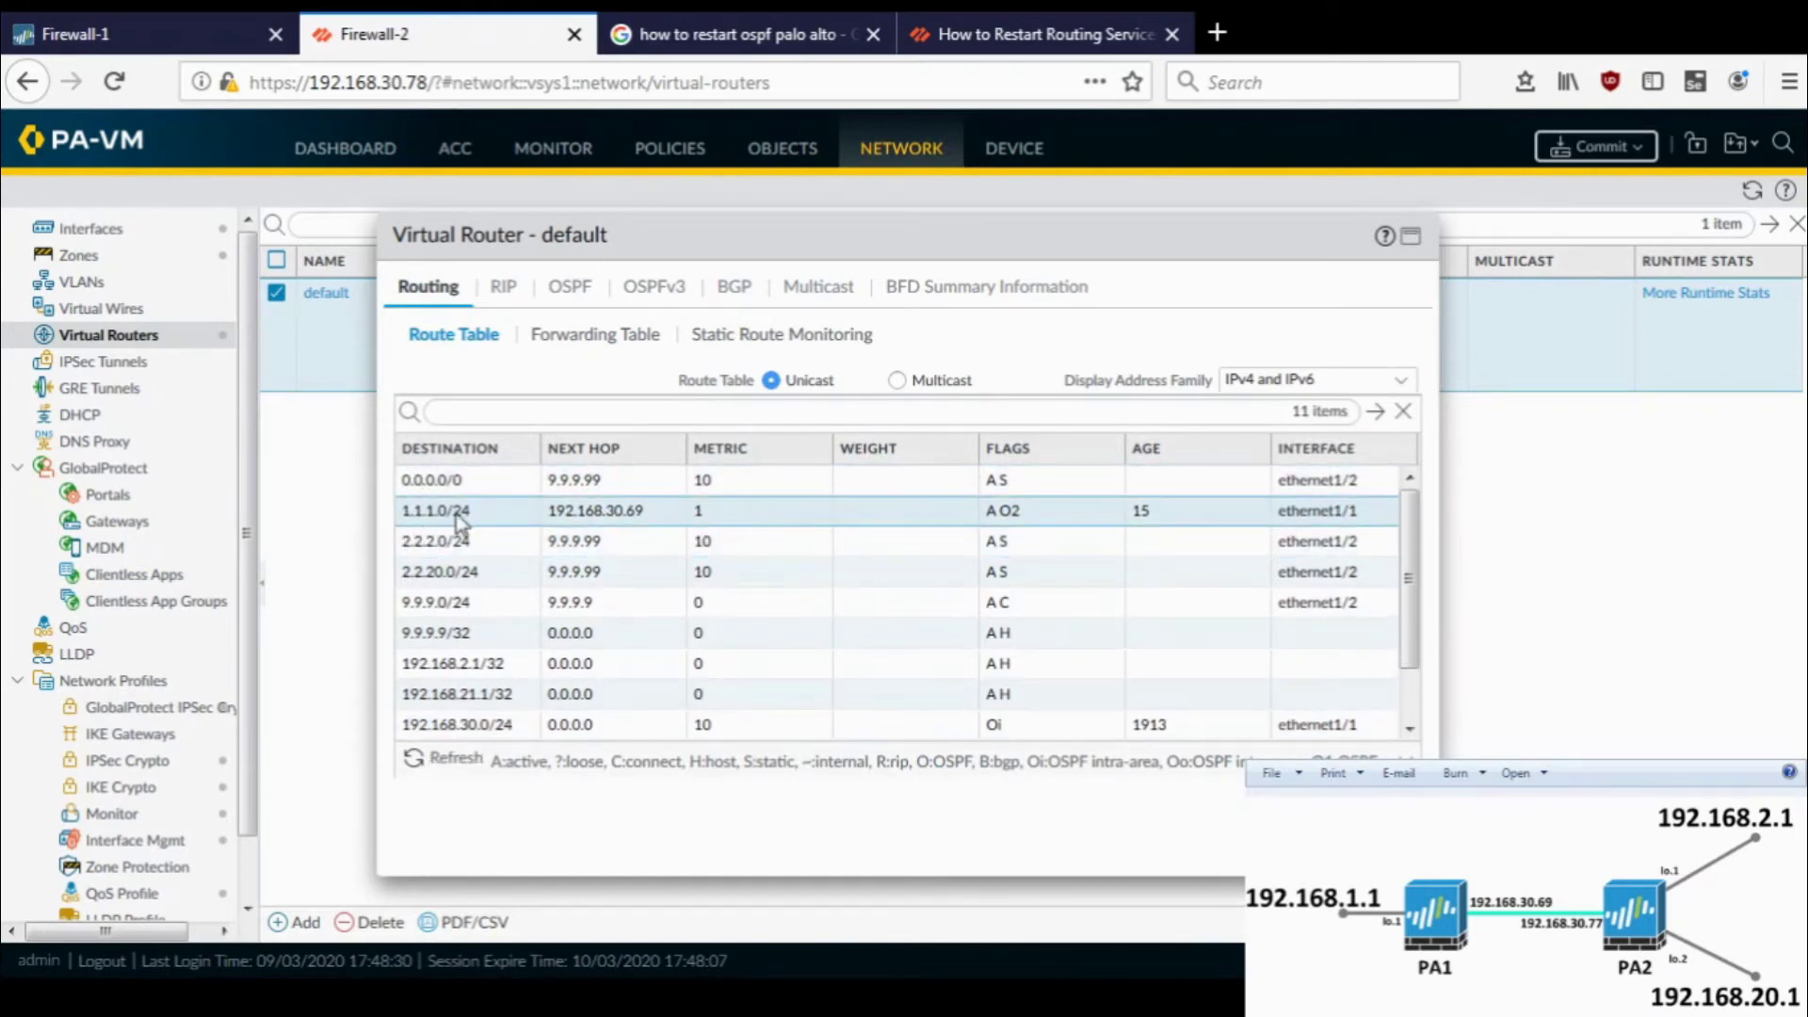
# - Dismiss Firewall-1's completed commit status and glance back at Firewall-2's routes
pyautogui.click(80, 13)
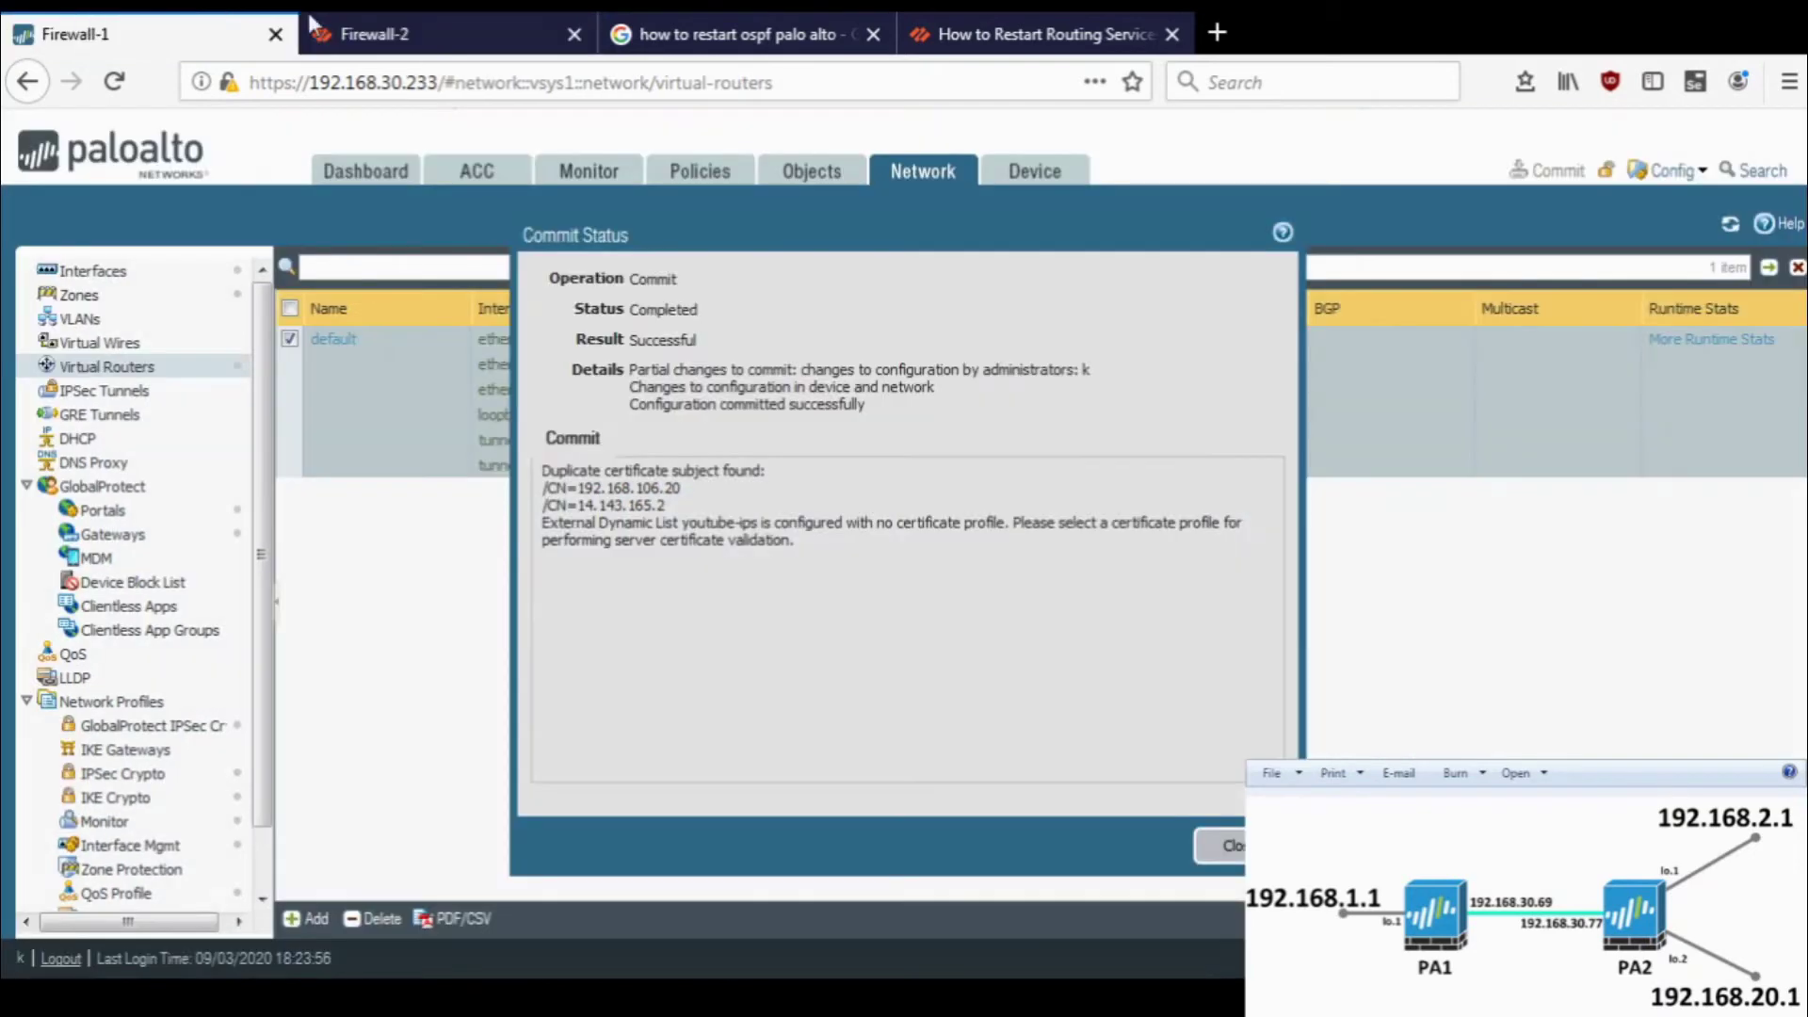
pyautogui.click(1219, 845)
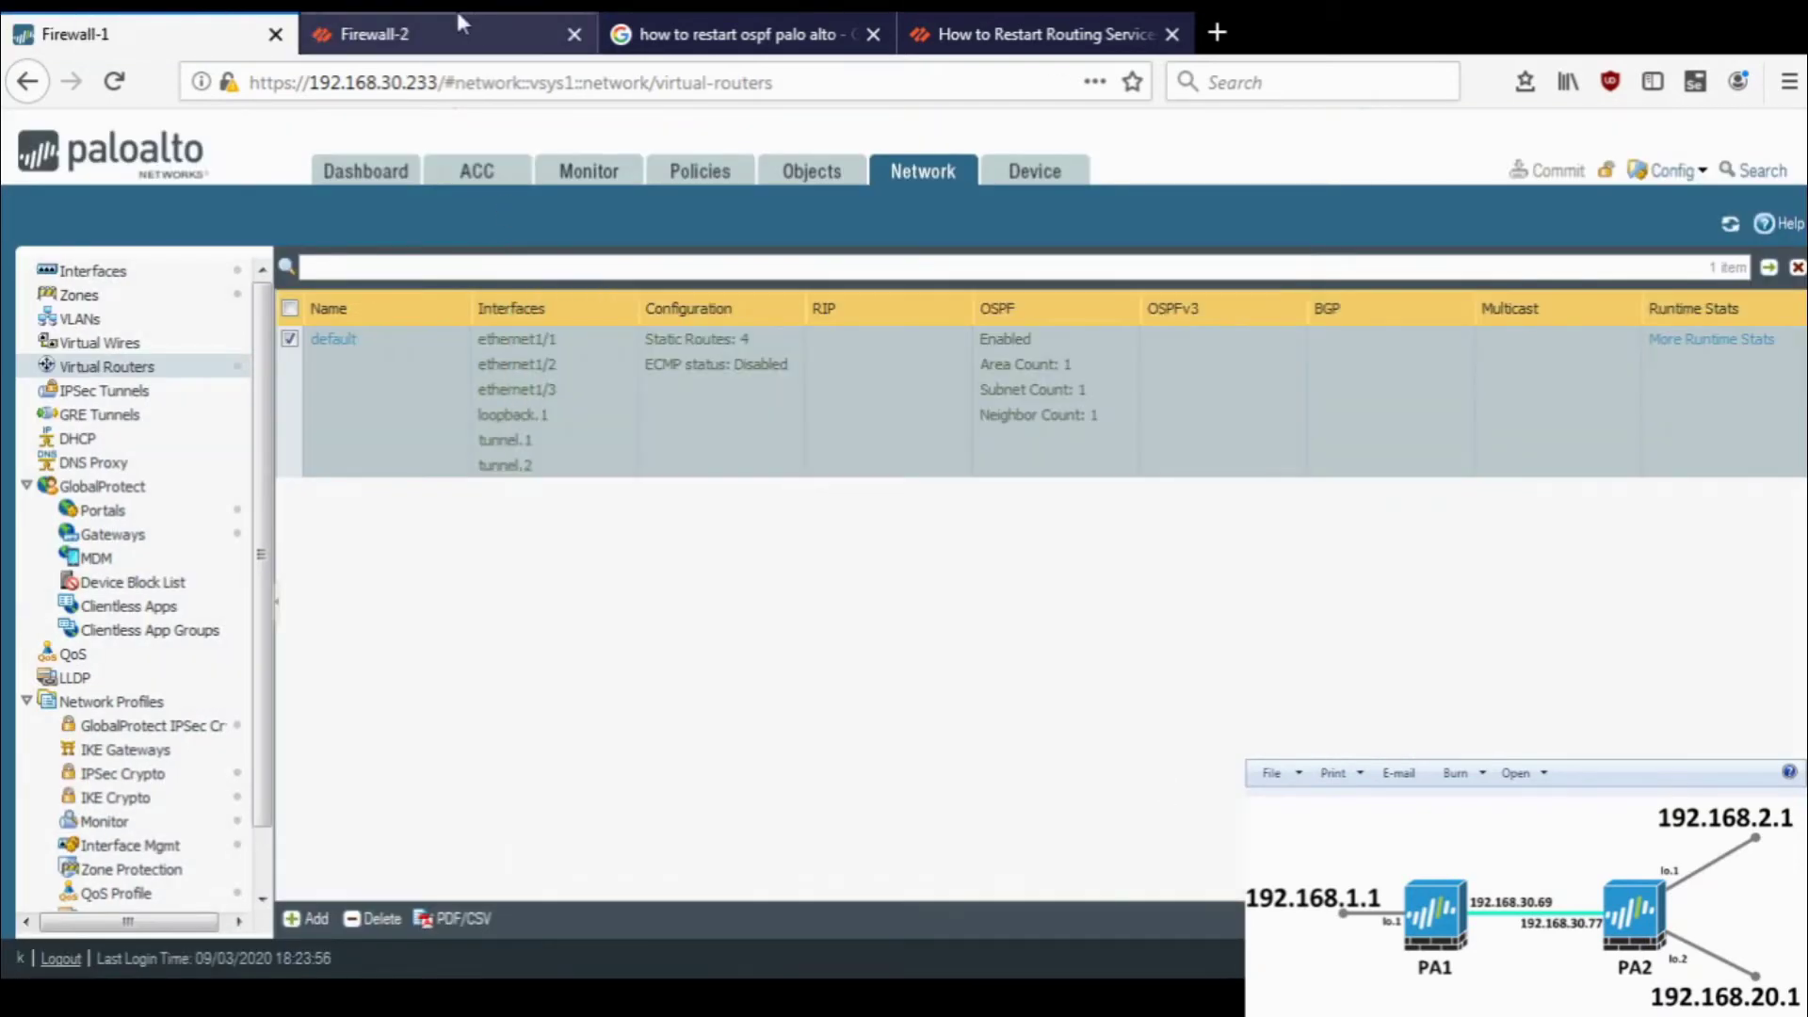
pyautogui.click(455, 7)
# - Show the redistribution profiles of Firewall-1's default virtual router
pyautogui.click(79, 34)
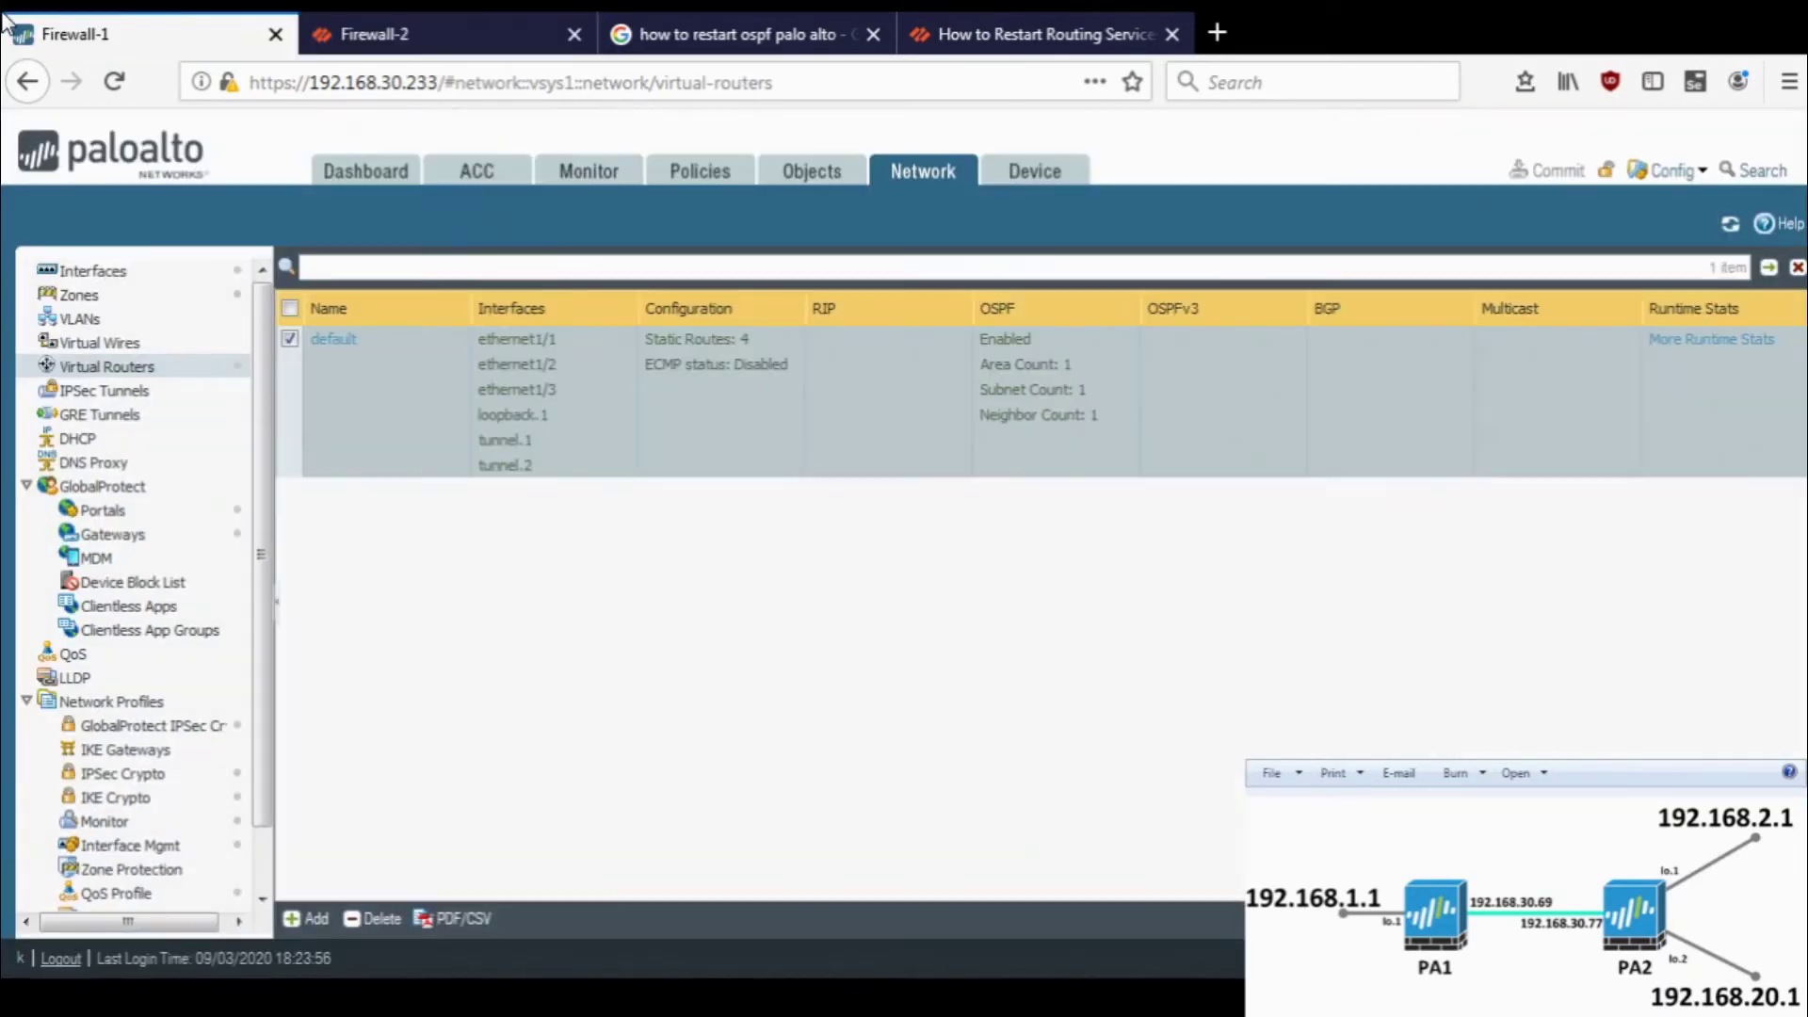
pyautogui.click(332, 340)
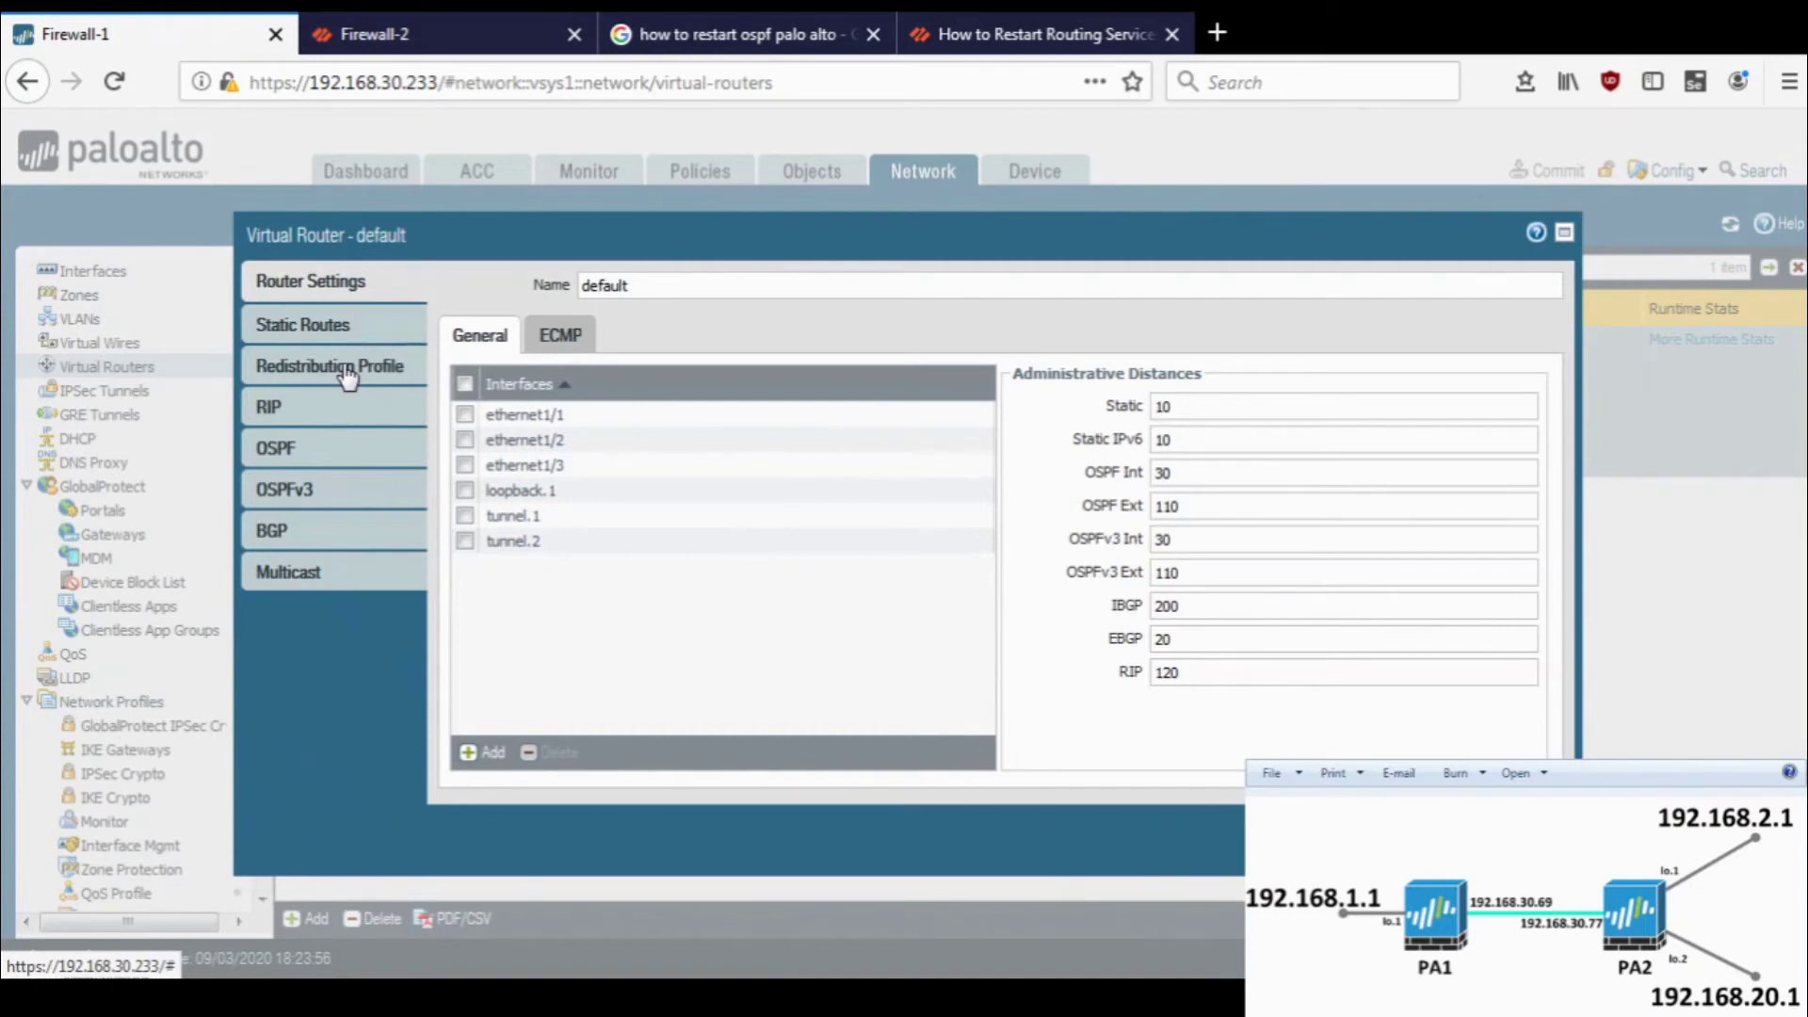
pyautogui.click(332, 366)
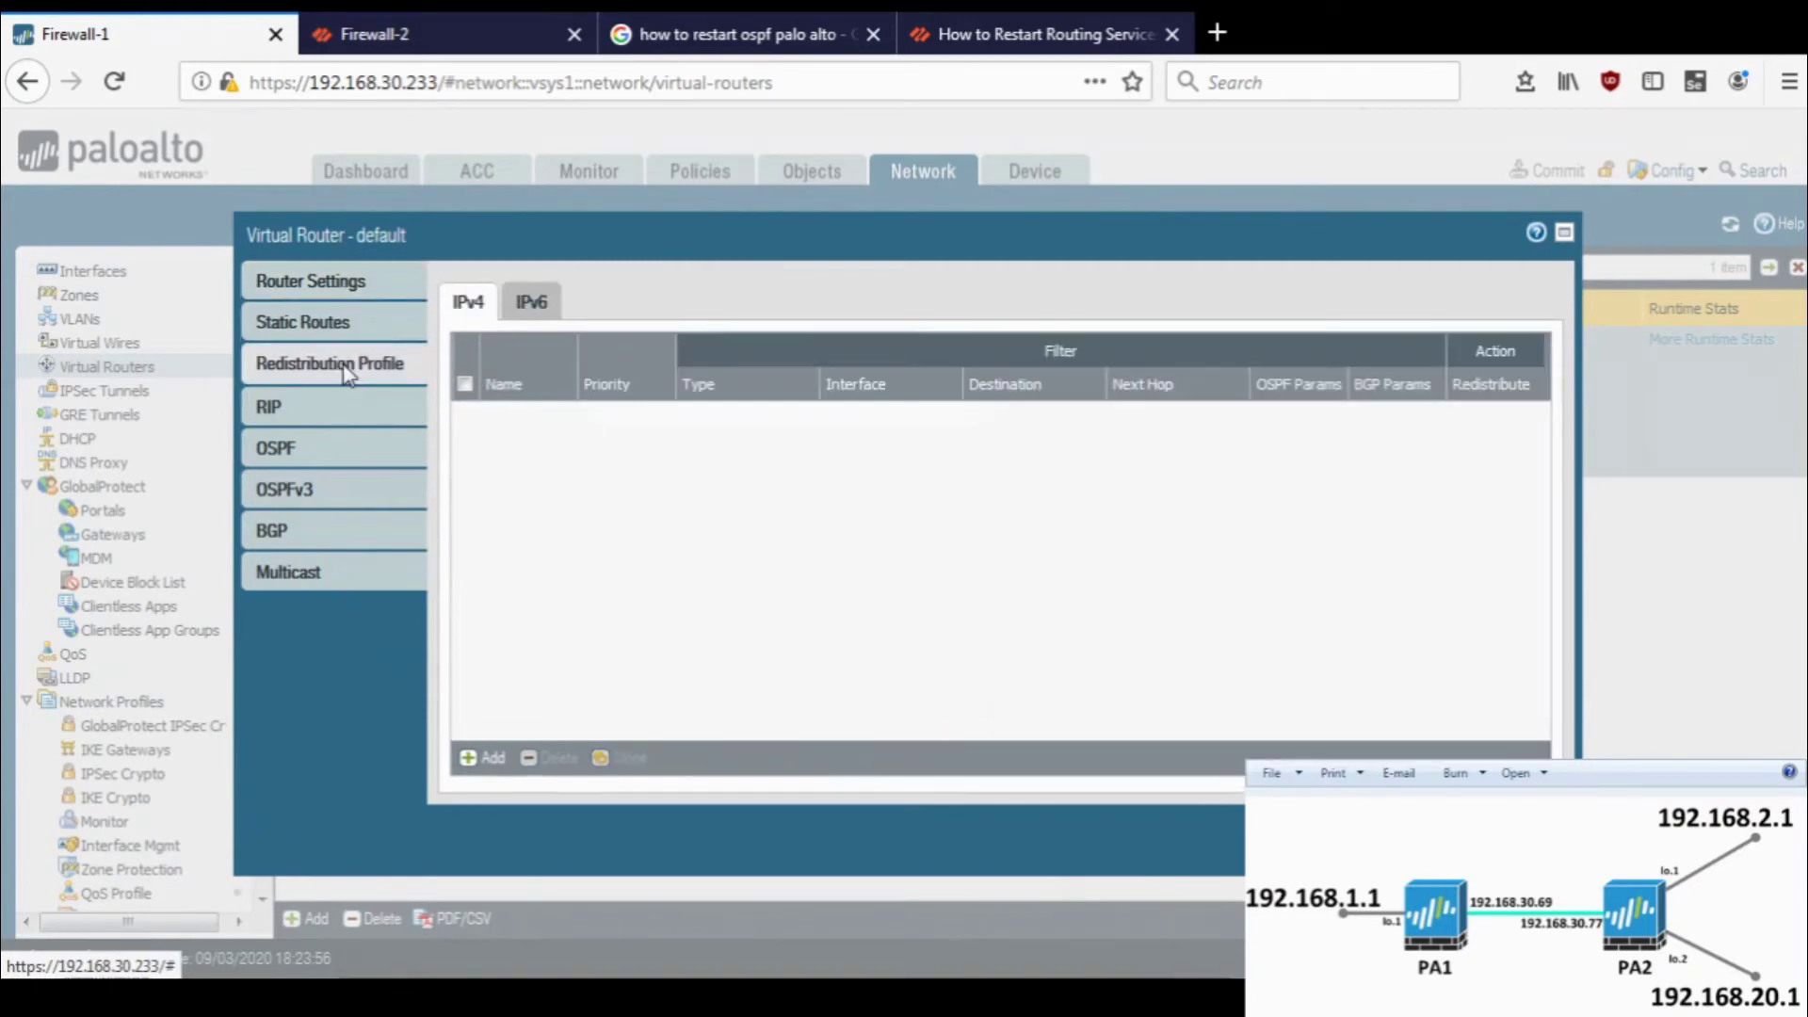
pyautogui.click(377, 33)
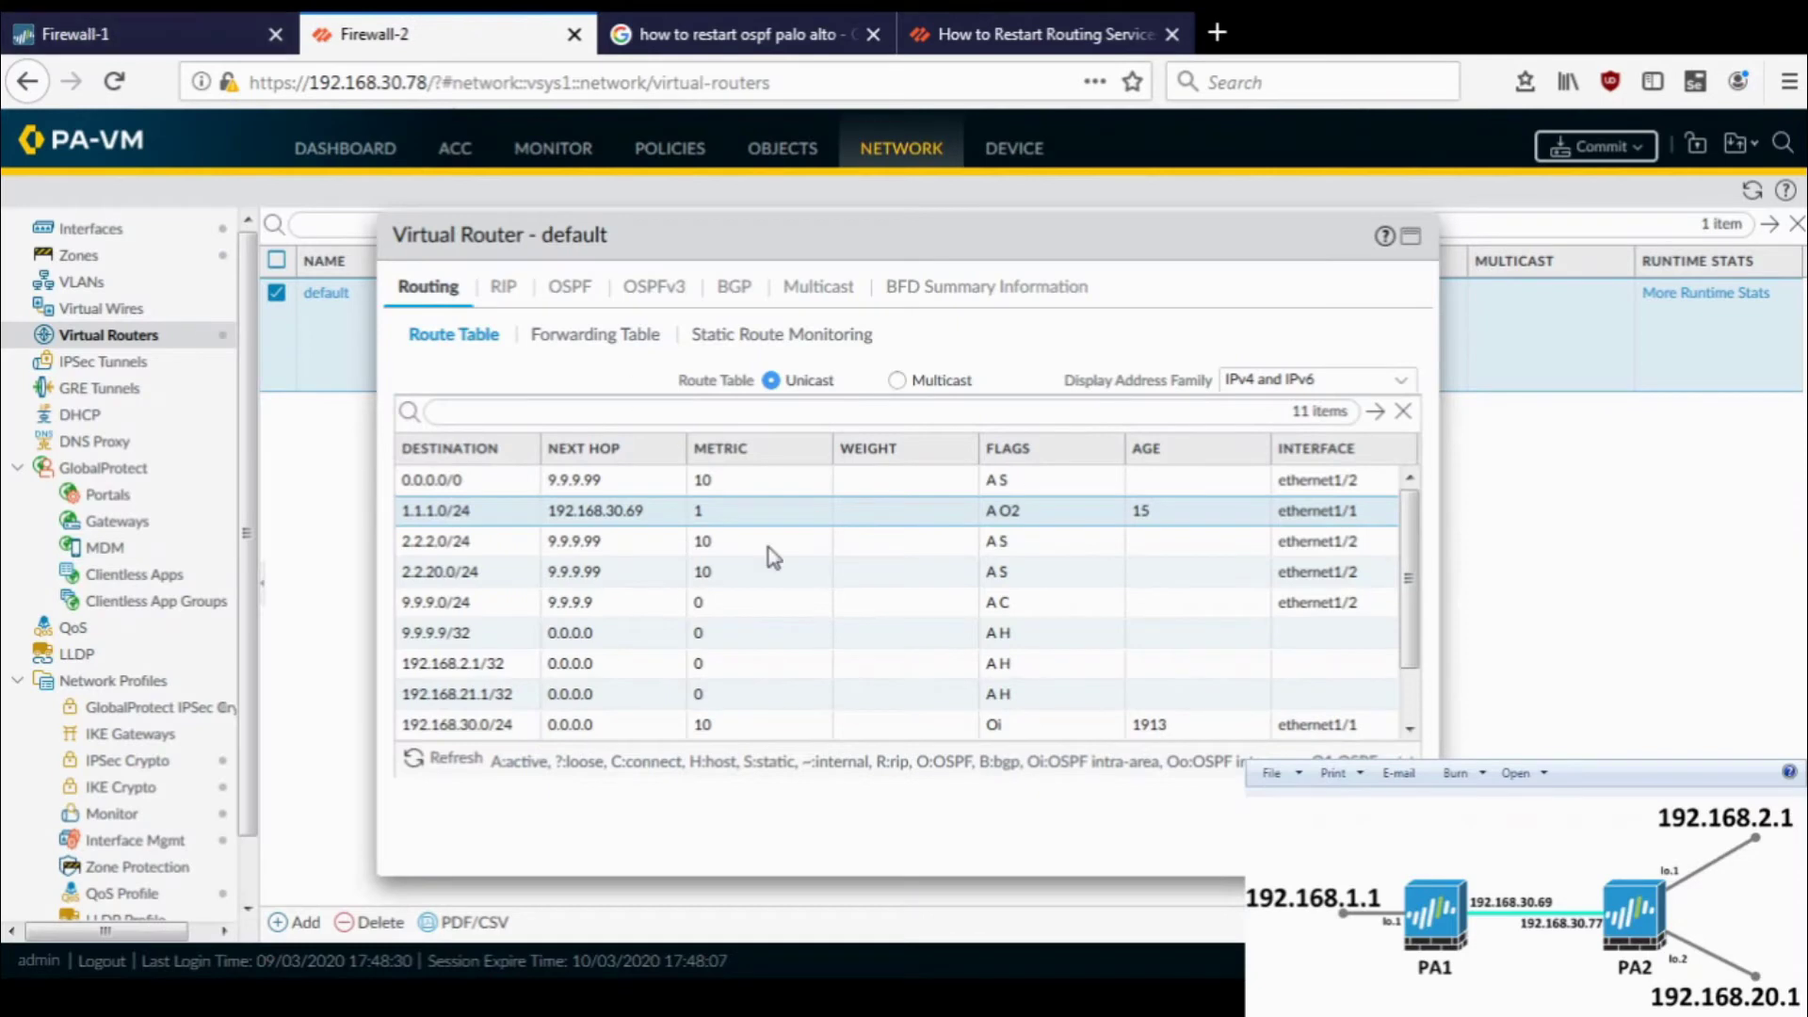
pyautogui.click(207, 18)
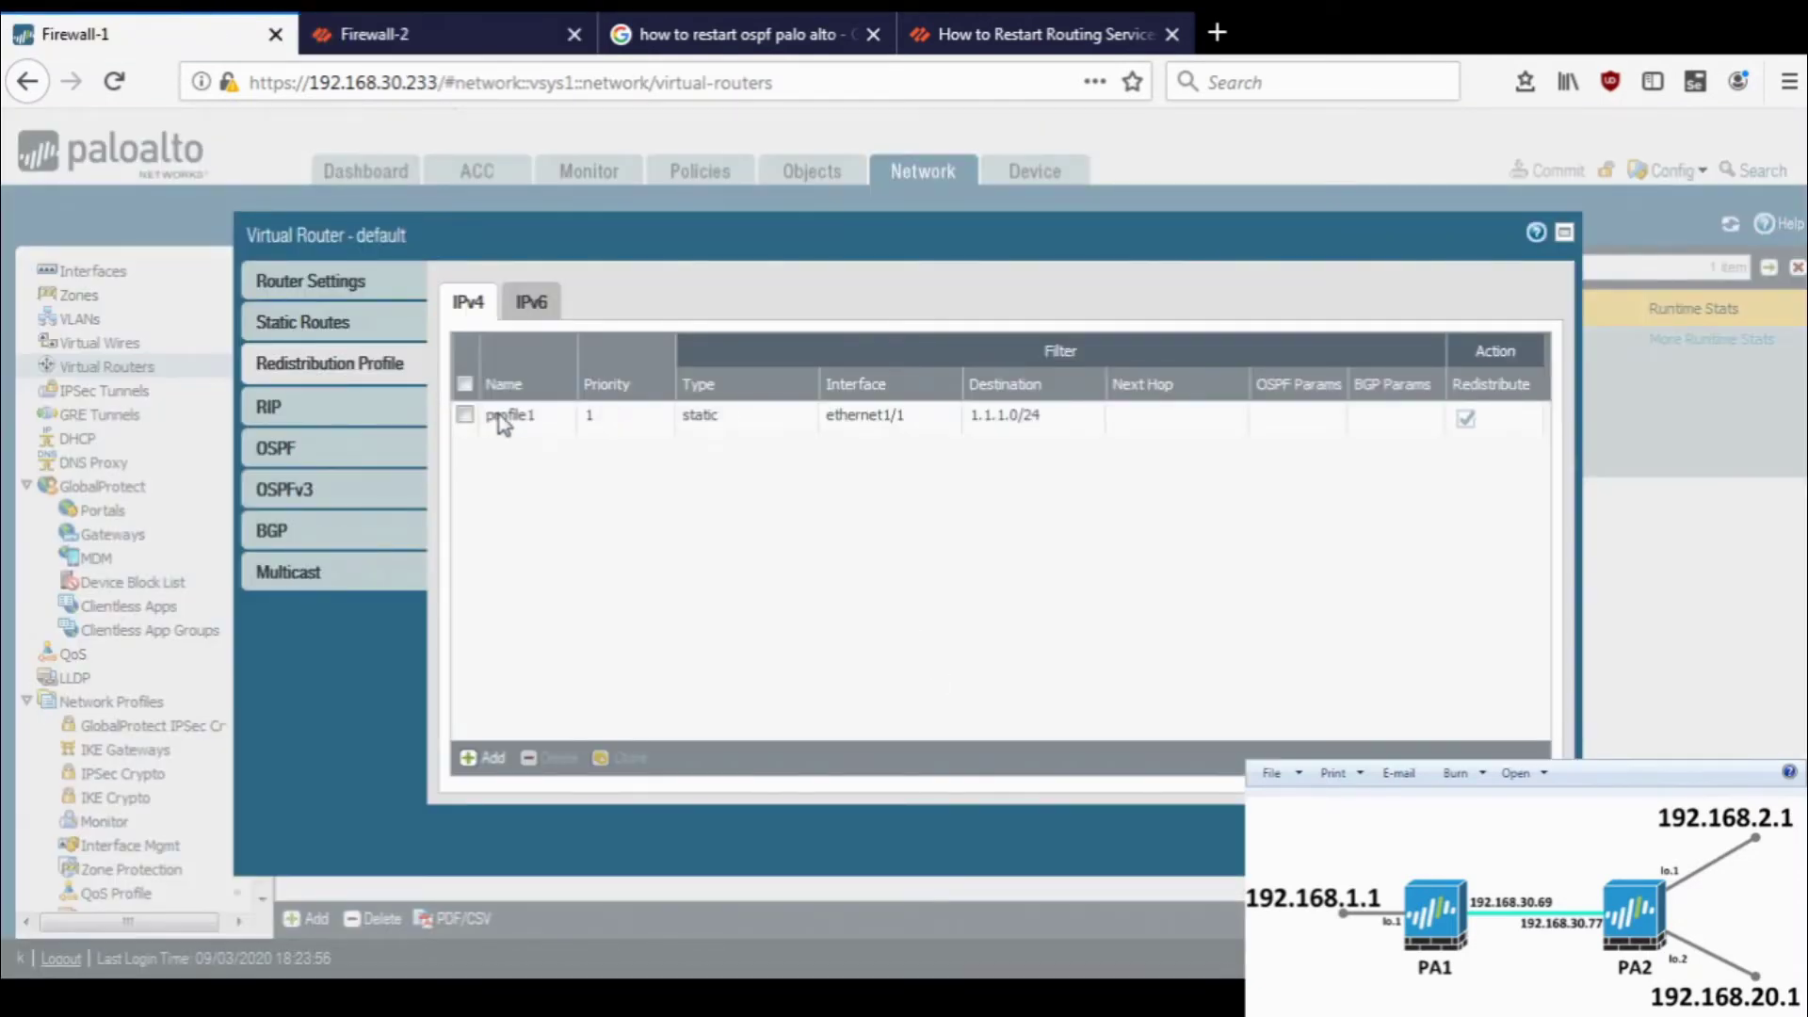
# - Delete profile1's ethernet1/1 interface and 1.1.1.0/24 destination filters and save it
pyautogui.click(506, 424)
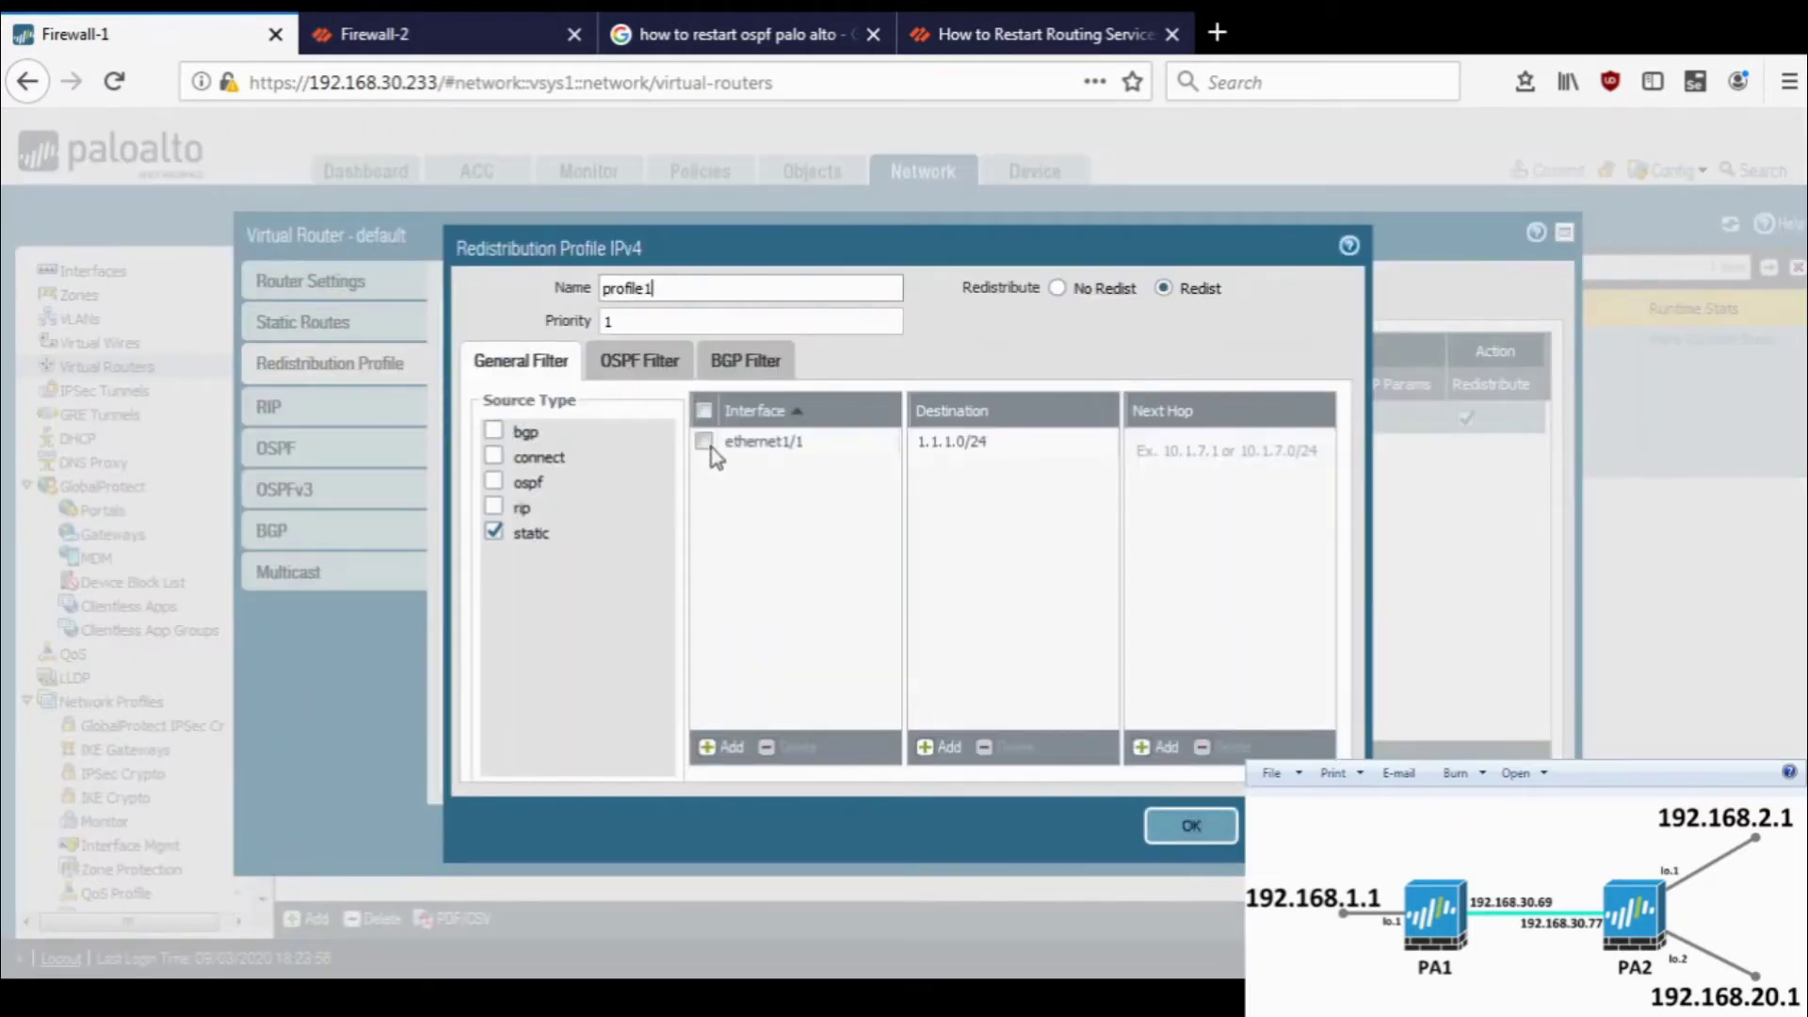
pyautogui.click(706, 442)
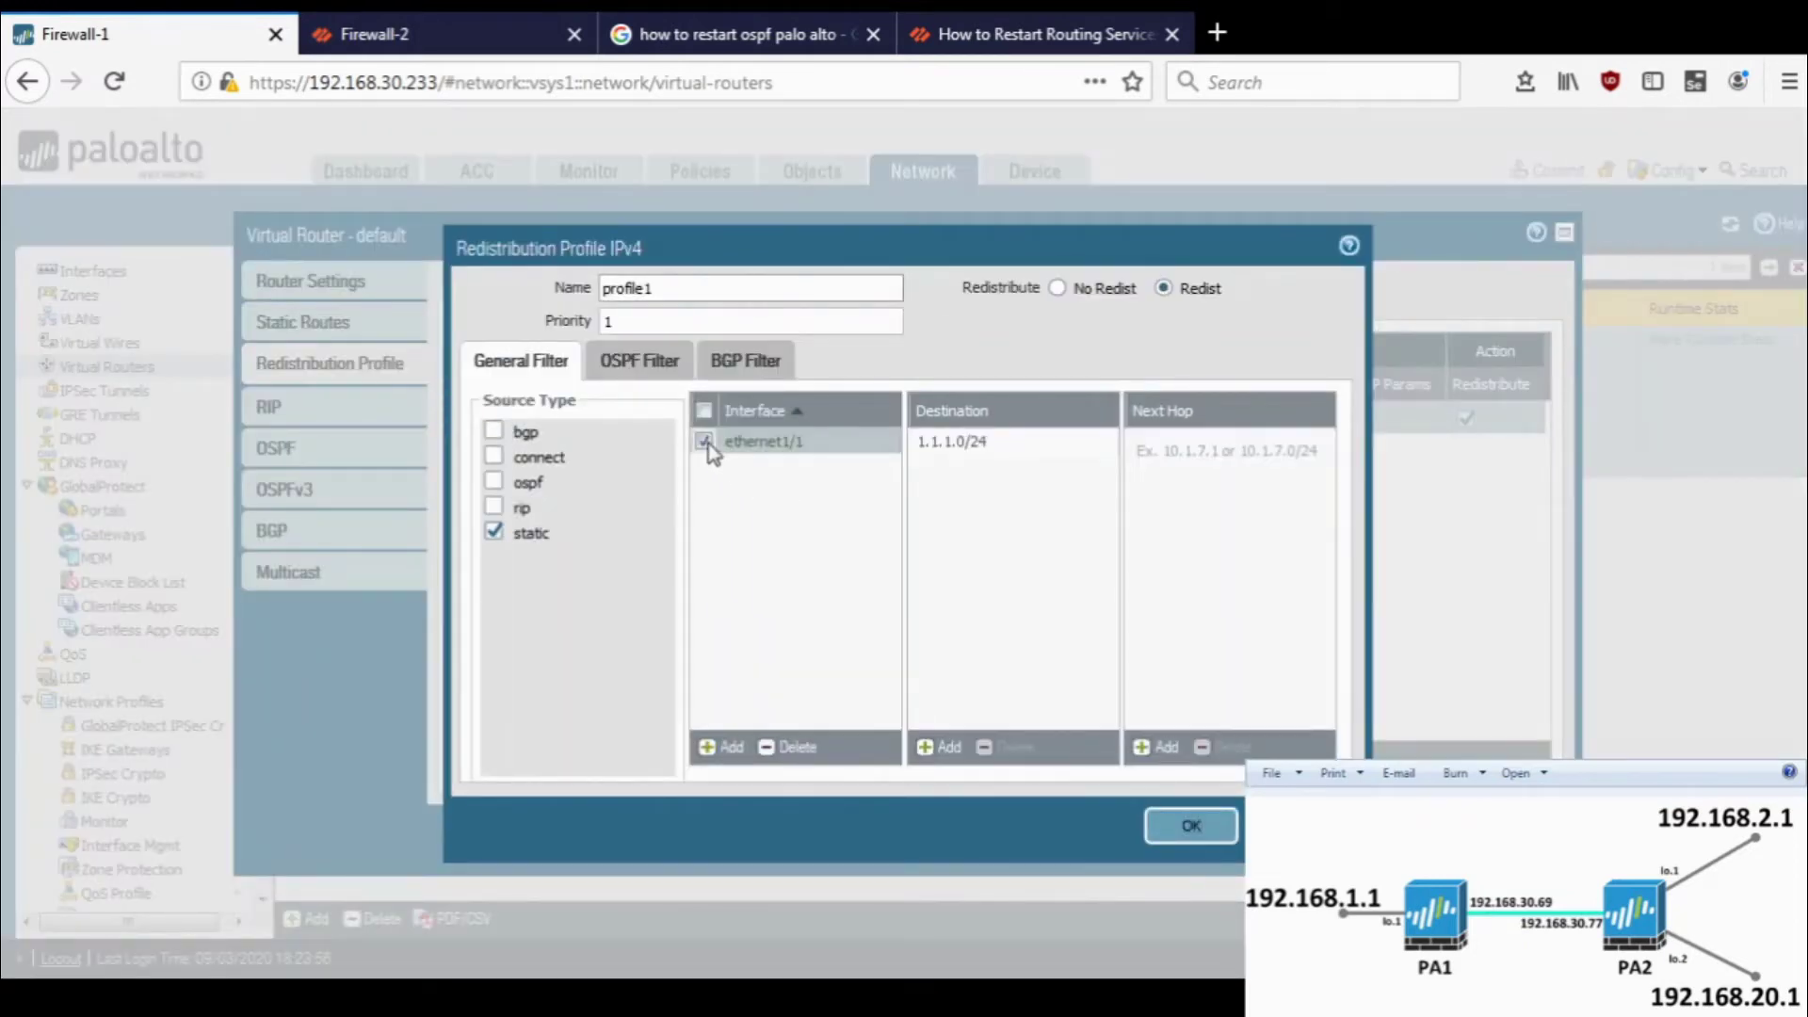
pyautogui.click(786, 748)
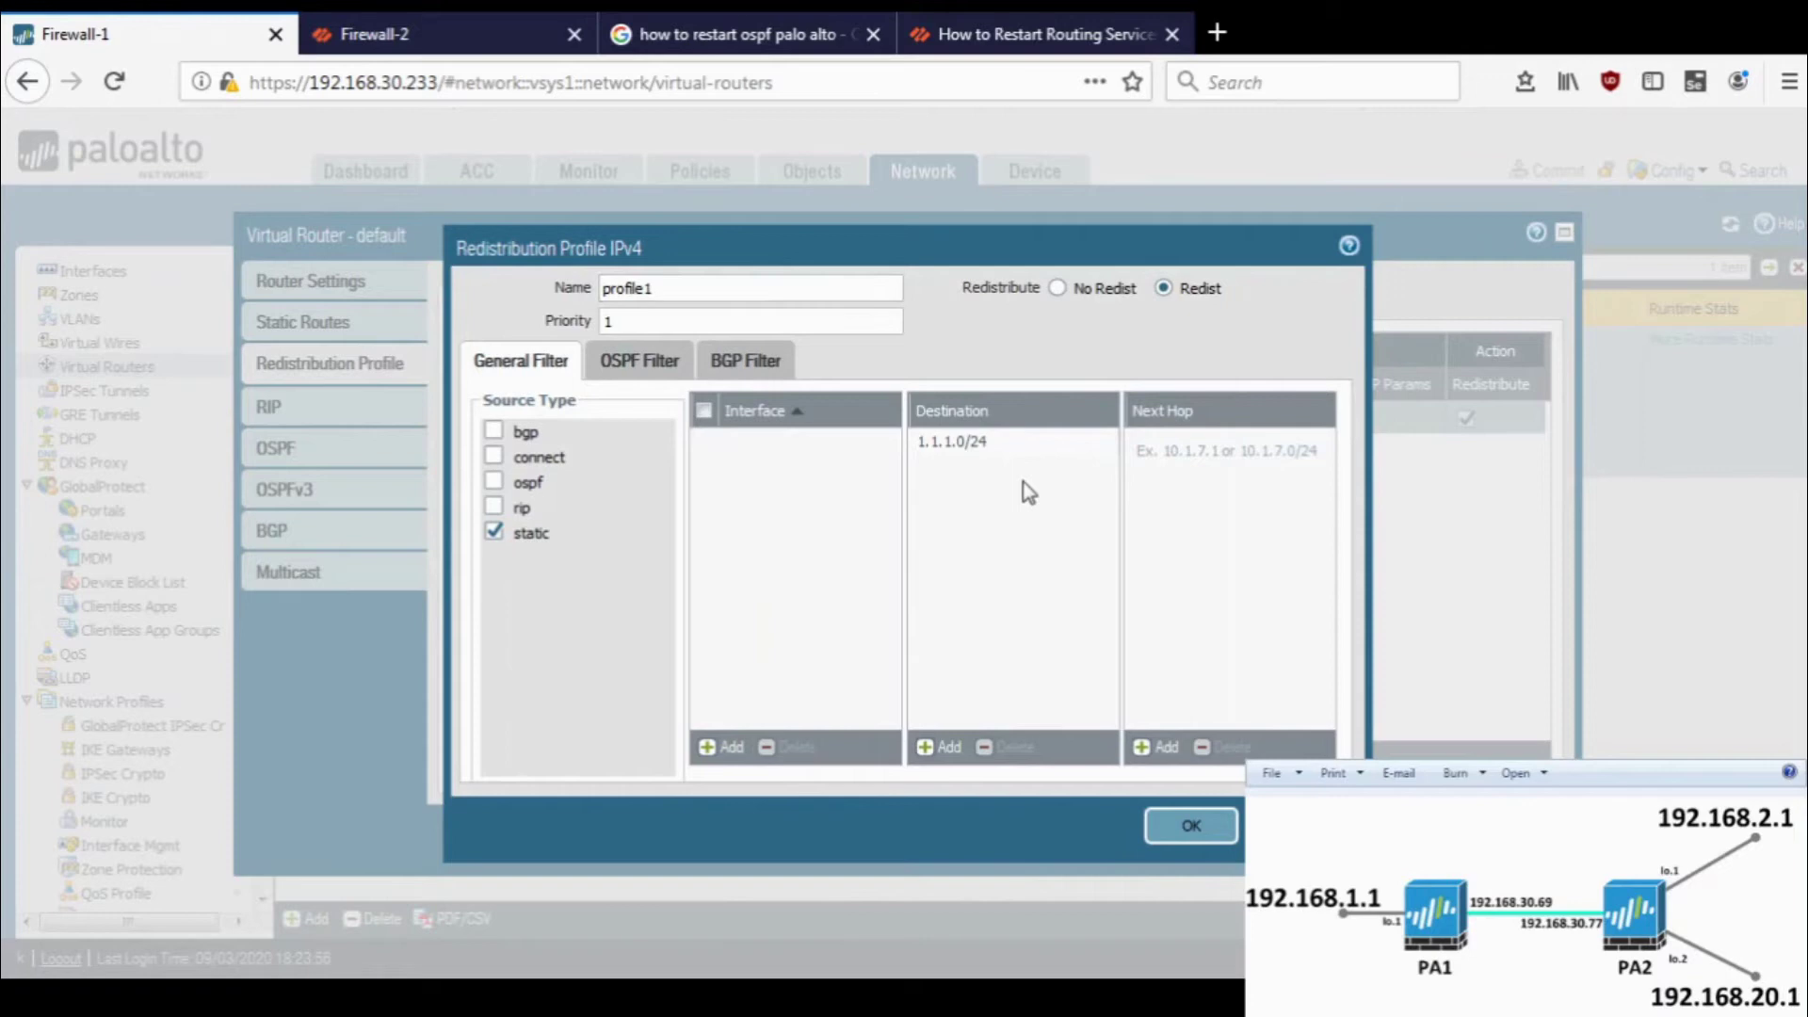
pyautogui.click(972, 448)
pyautogui.click(1010, 749)
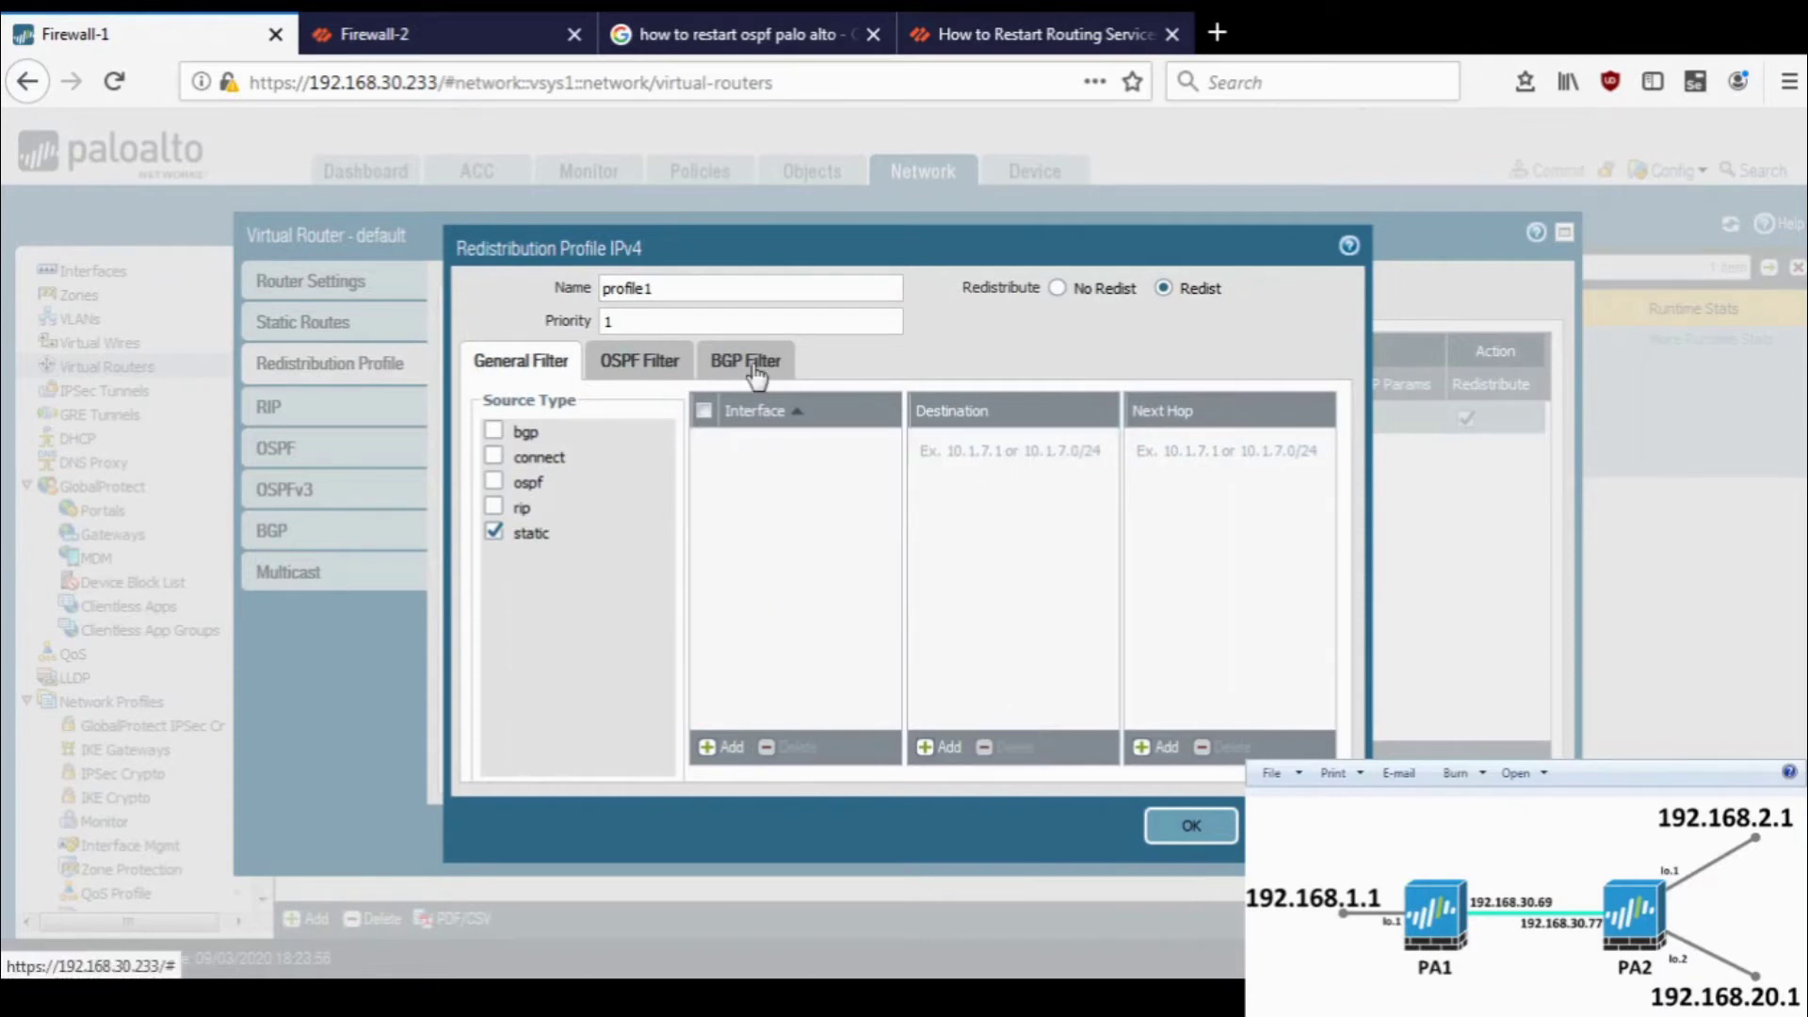
pyautogui.click(1191, 826)
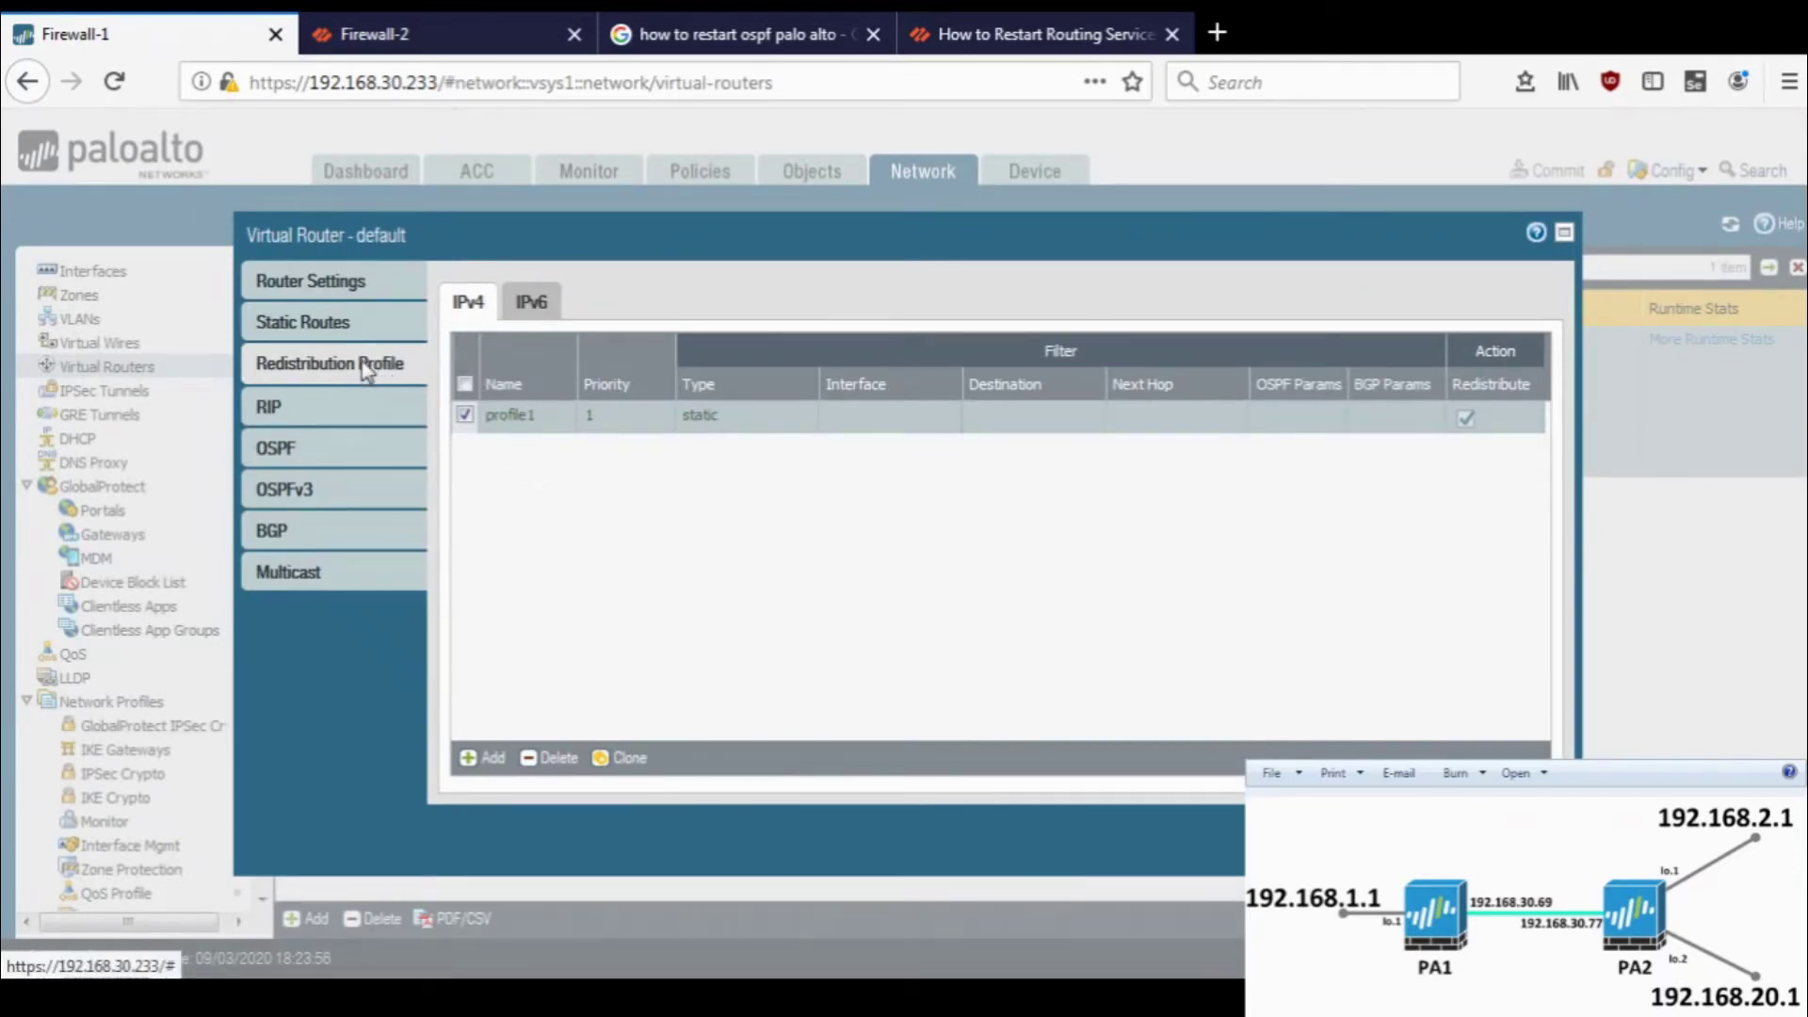
# - Create OSPF auth profile 'auth-profile' using Simple Password with a confirmed password
pyautogui.click(344, 440)
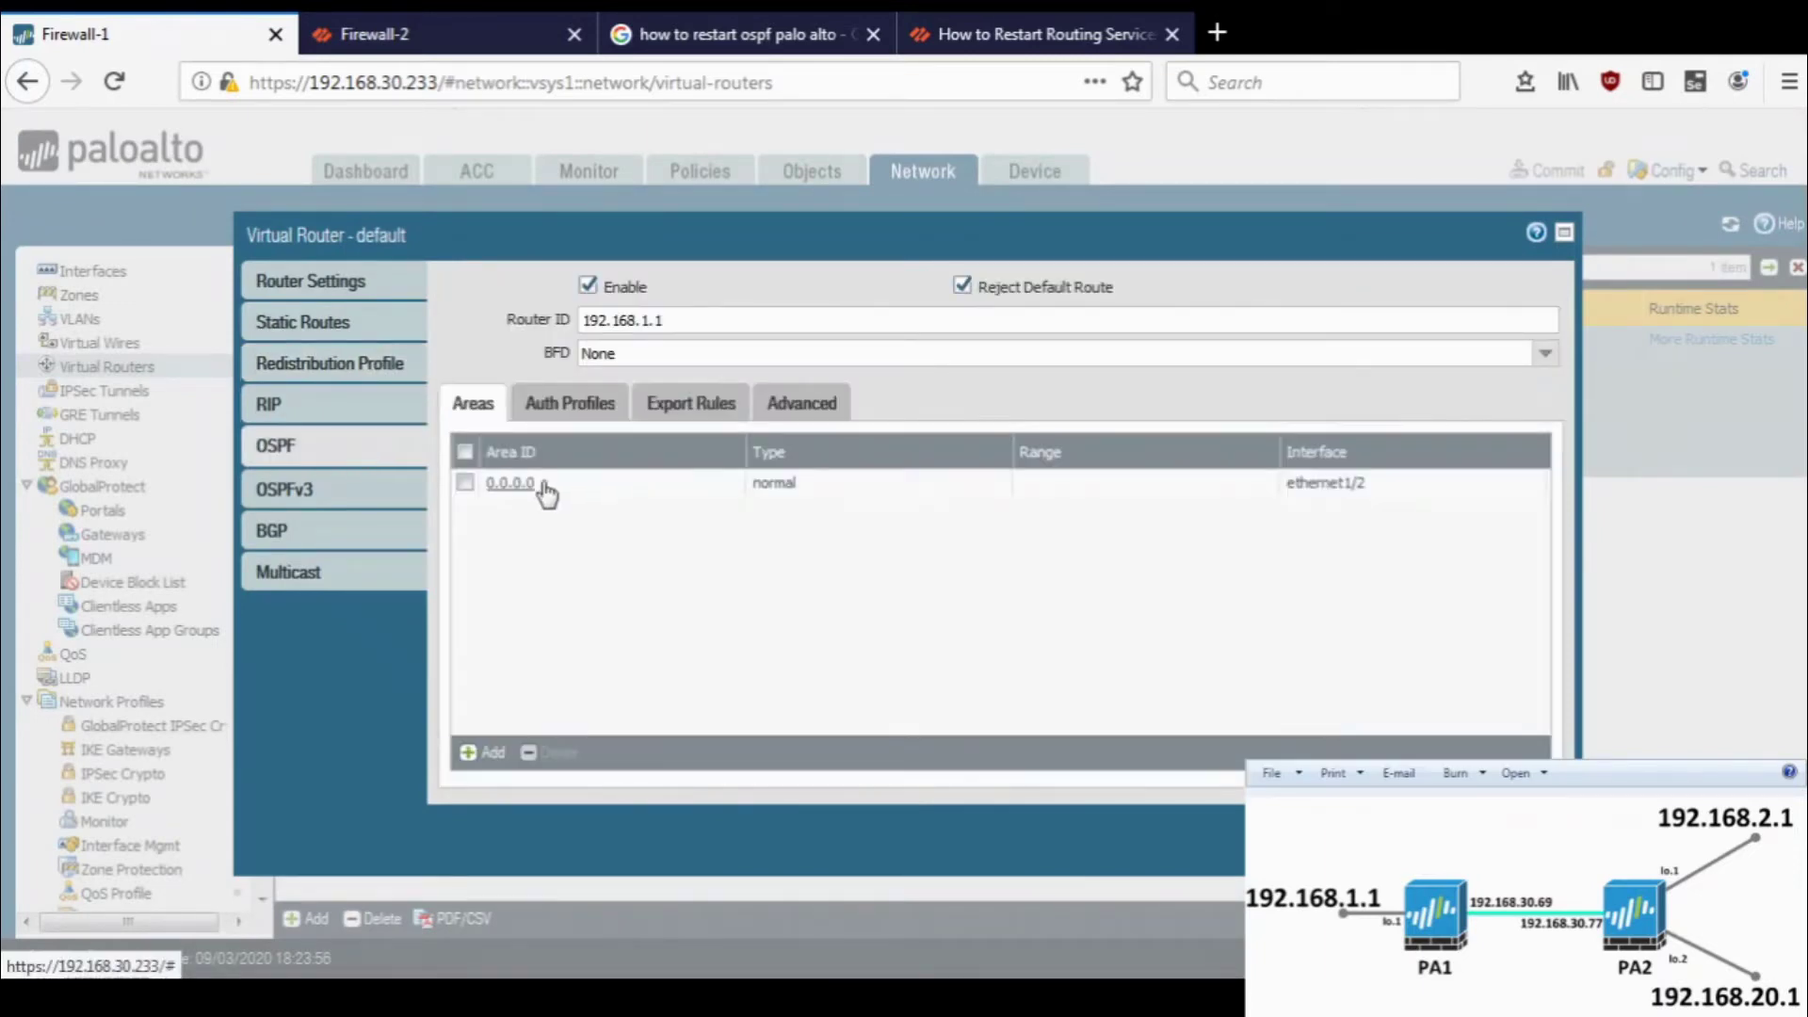
pyautogui.click(573, 409)
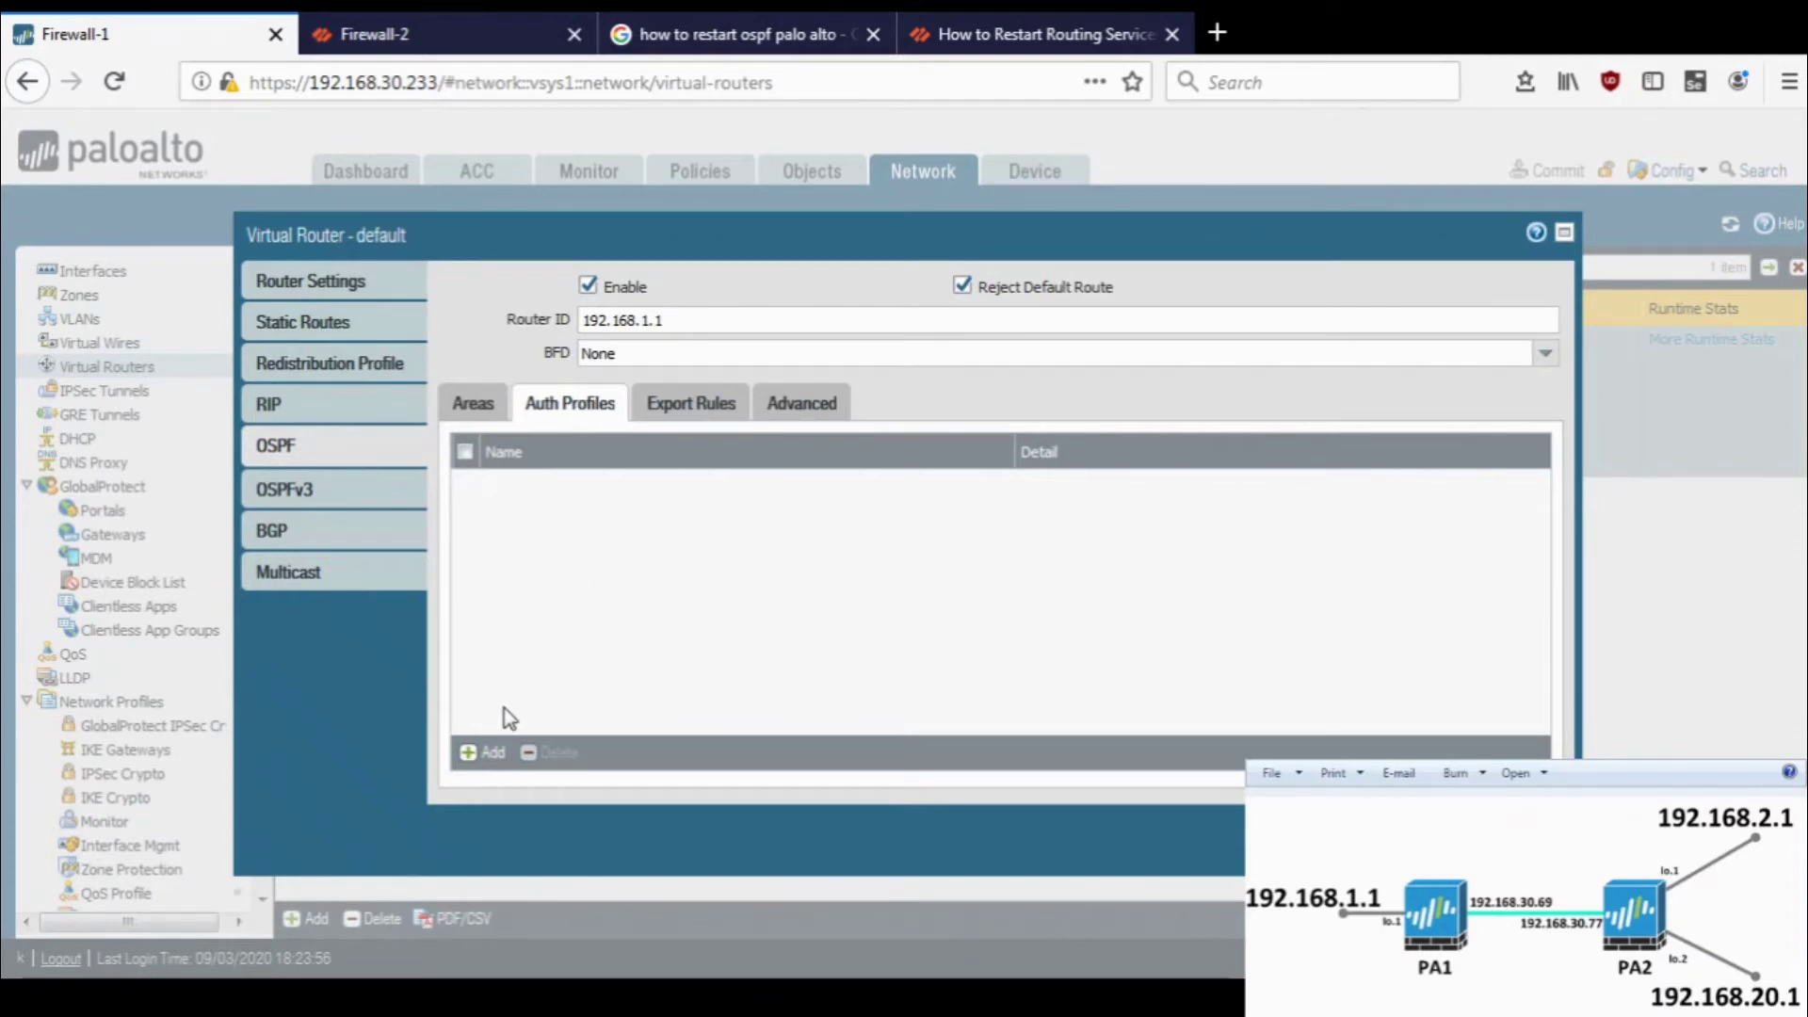
pyautogui.click(470, 752)
pyautogui.write('auth-profile')
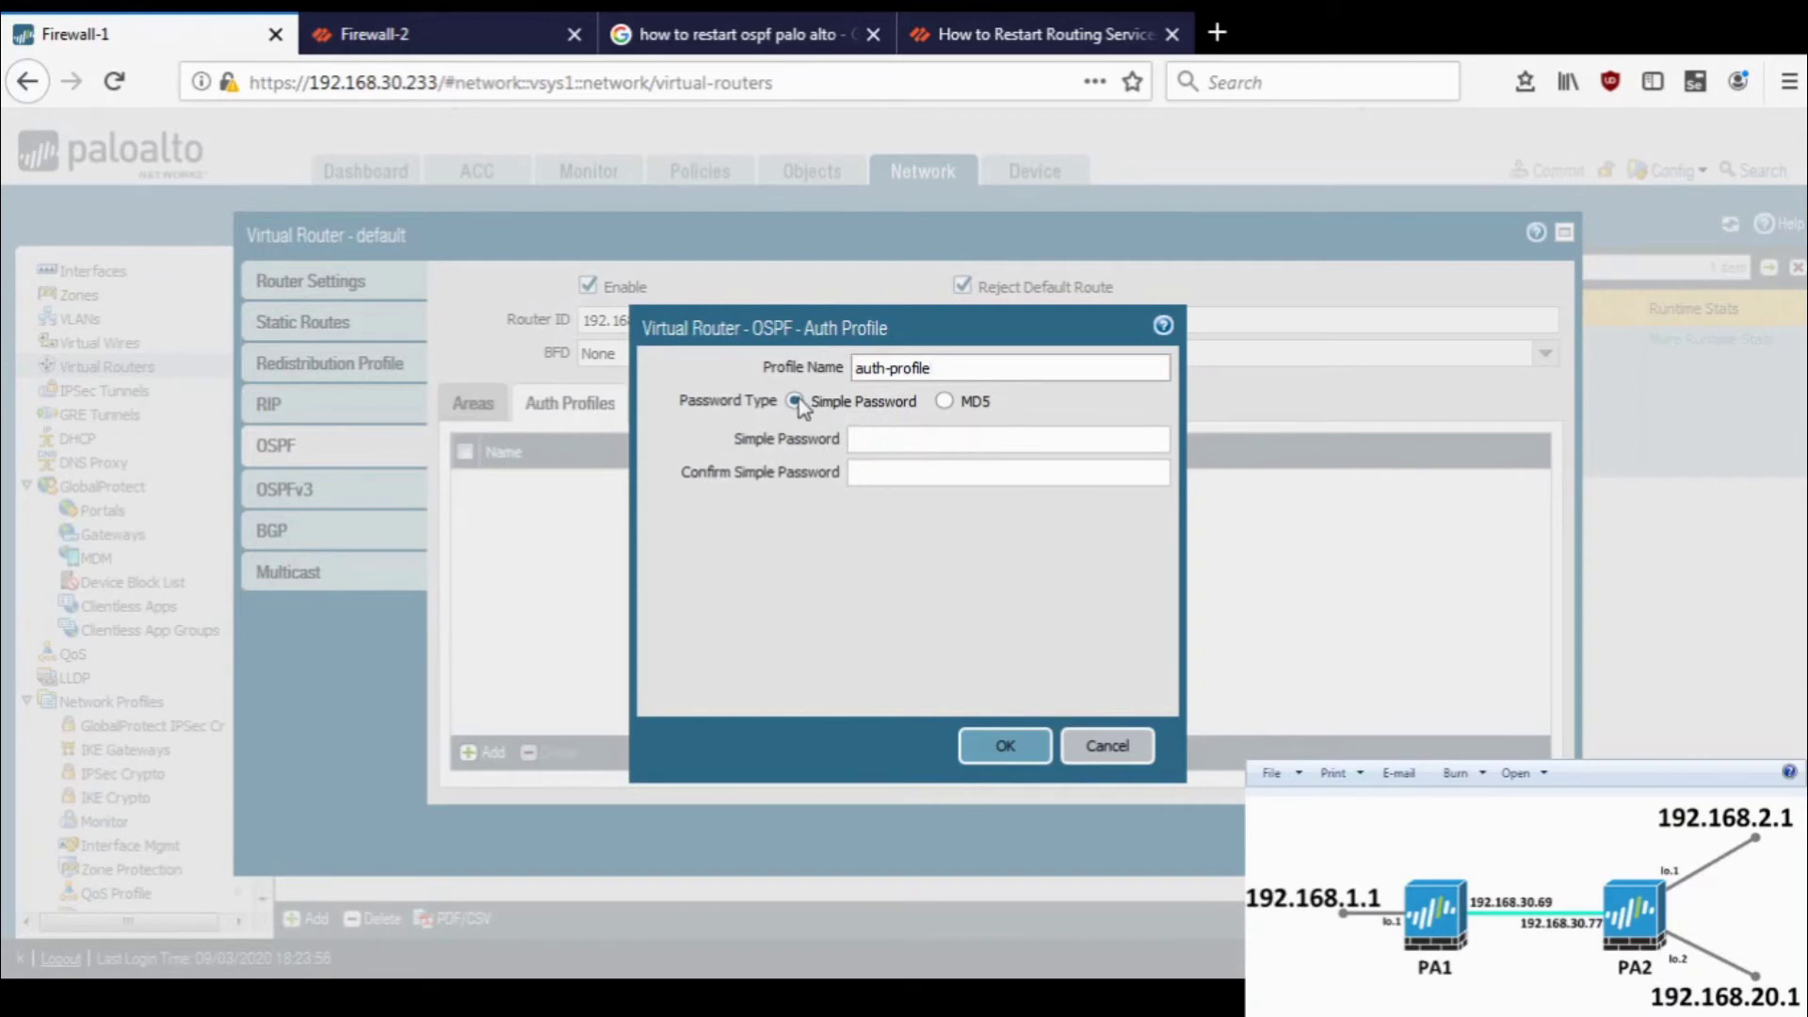
pyautogui.click(888, 435)
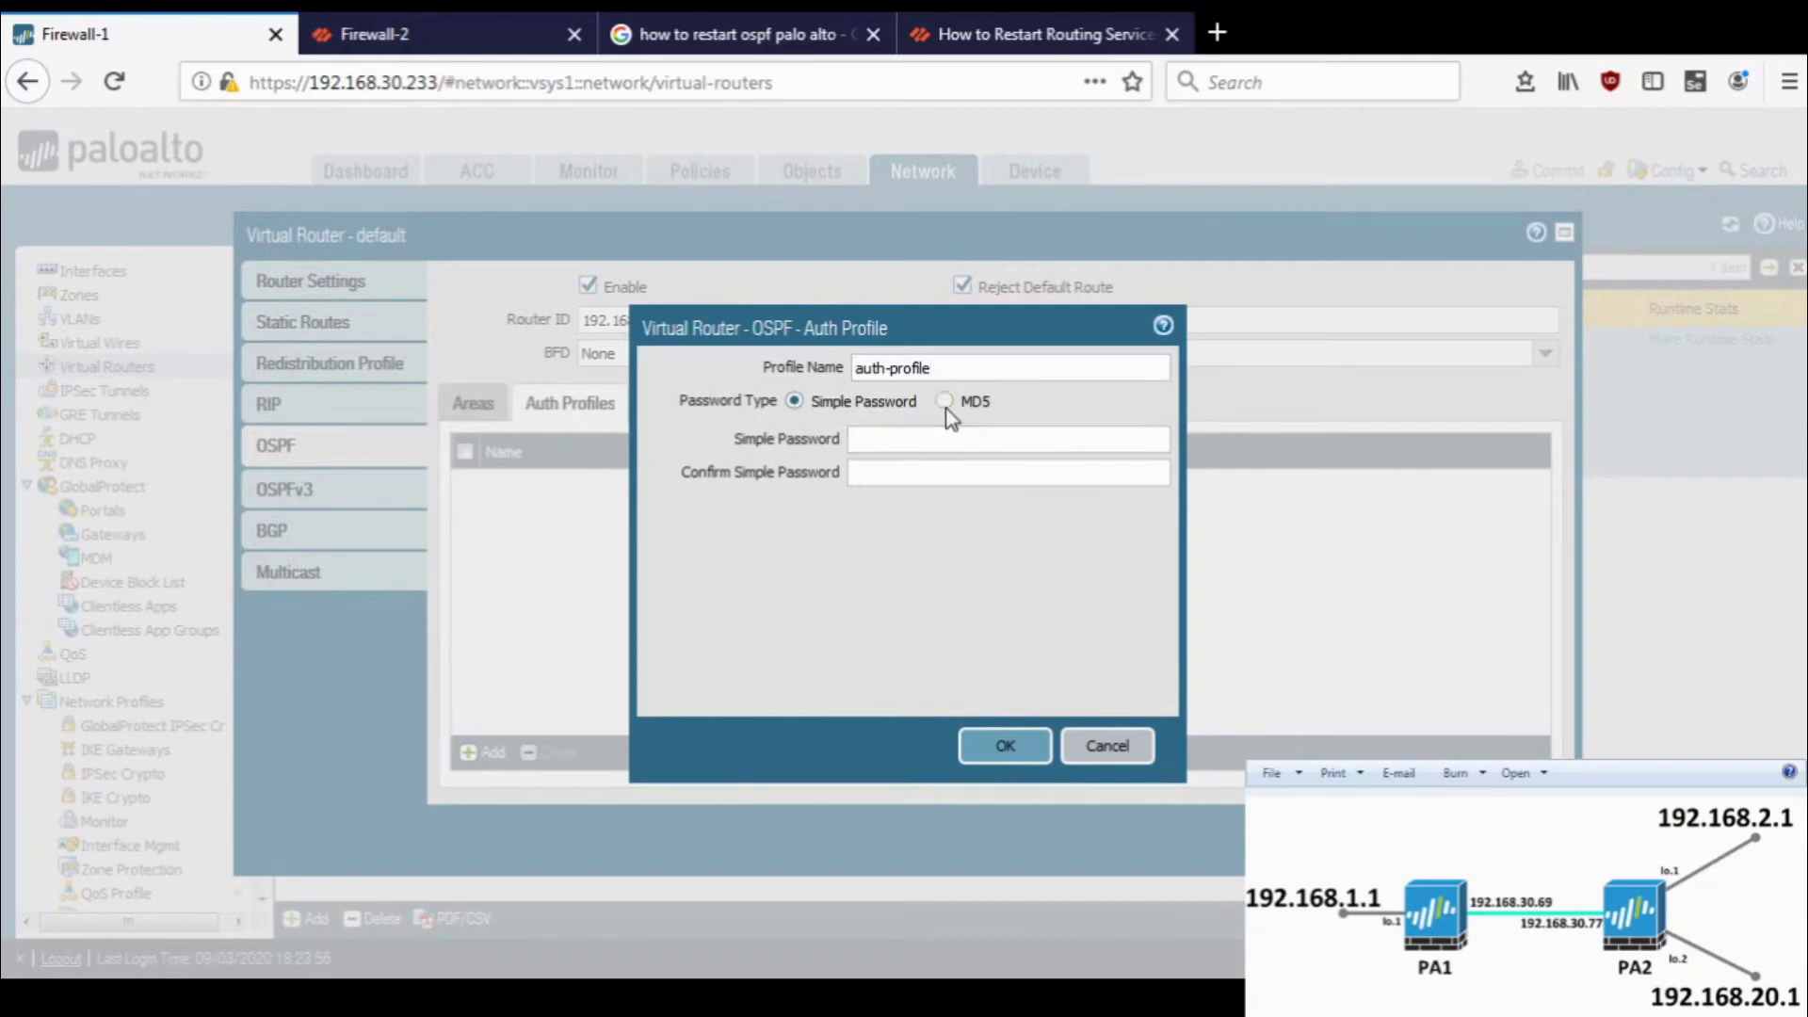
pyautogui.click(944, 401)
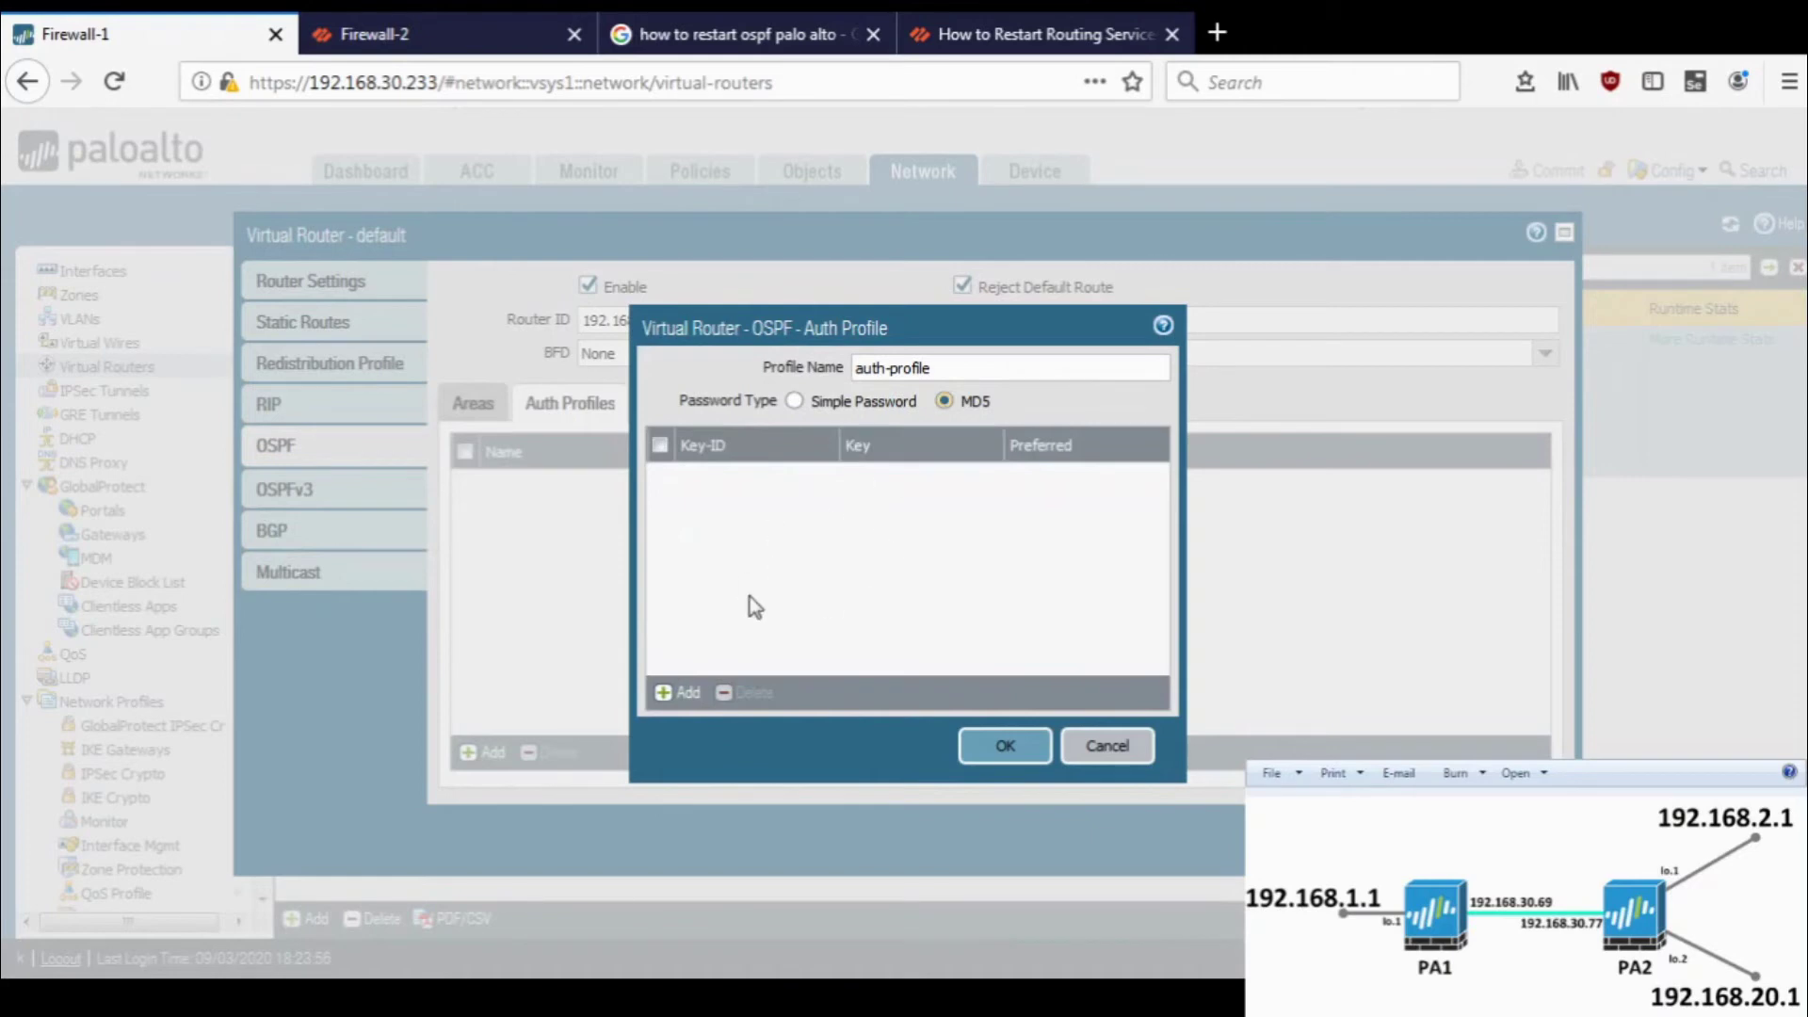
pyautogui.click(794, 401)
pyautogui.click(873, 449)
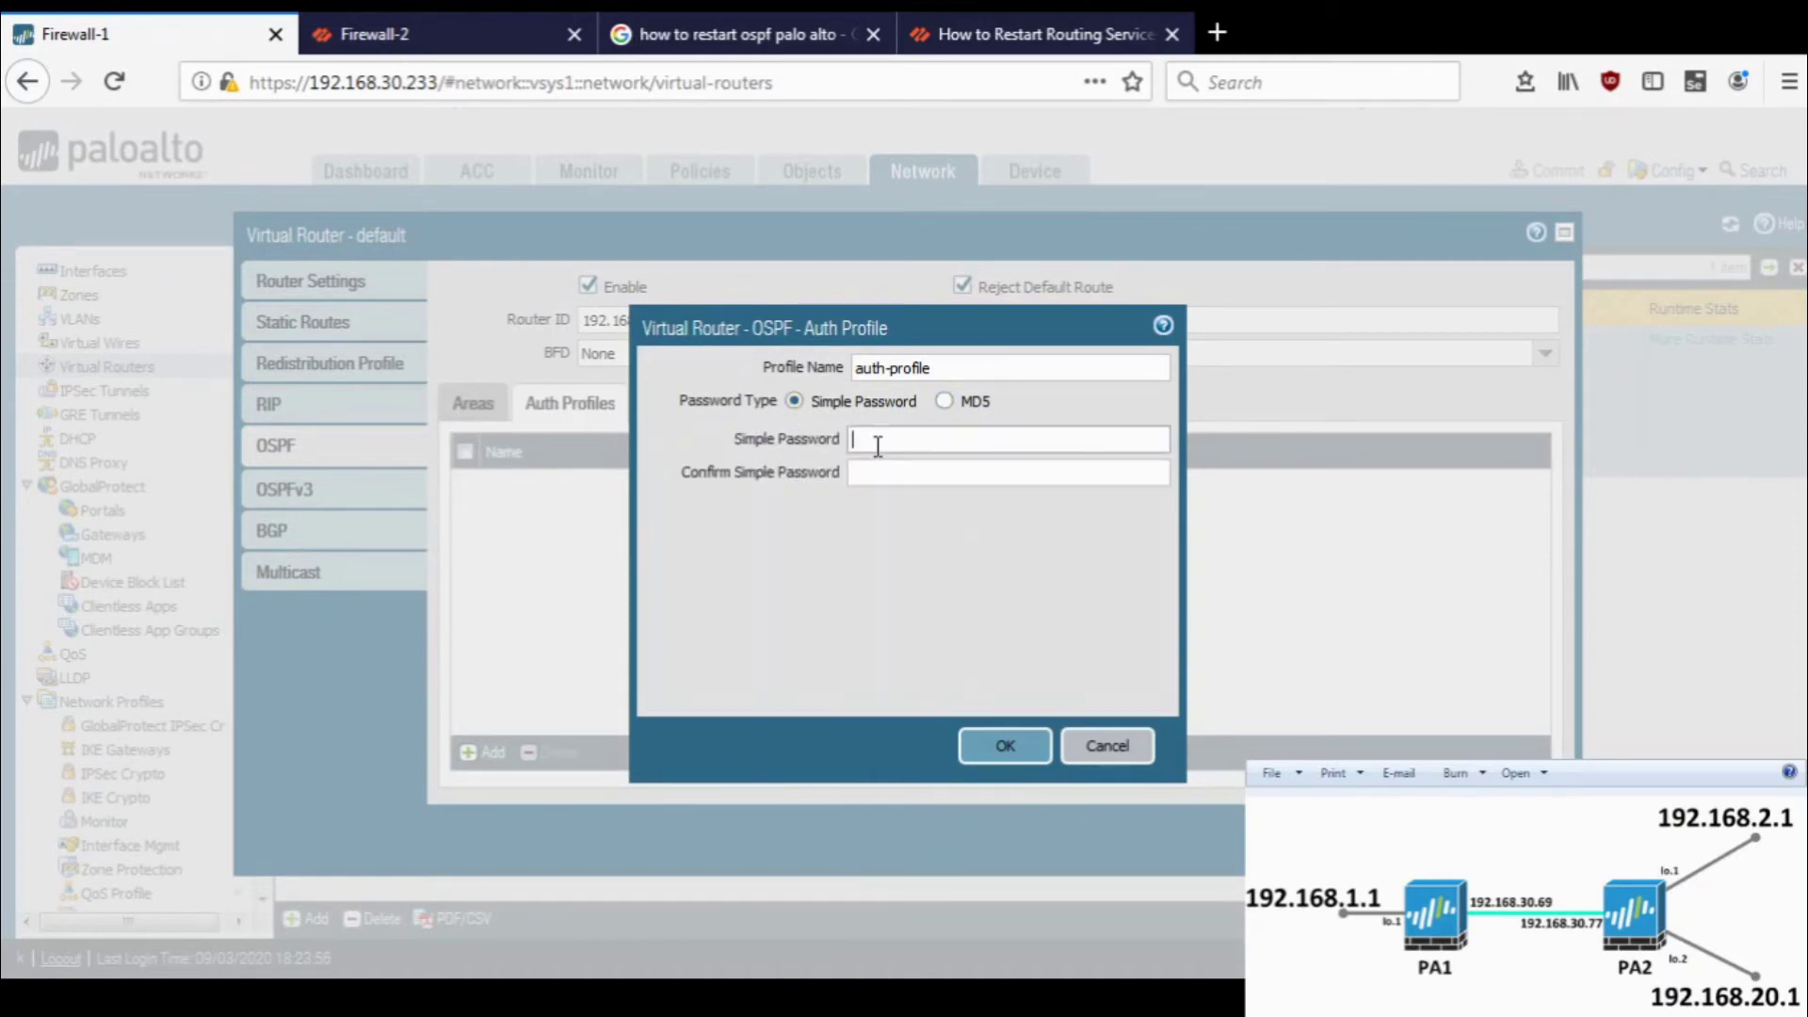
pyautogui.write('••••')
pyautogui.press('Tab')
pyautogui.write('••••')
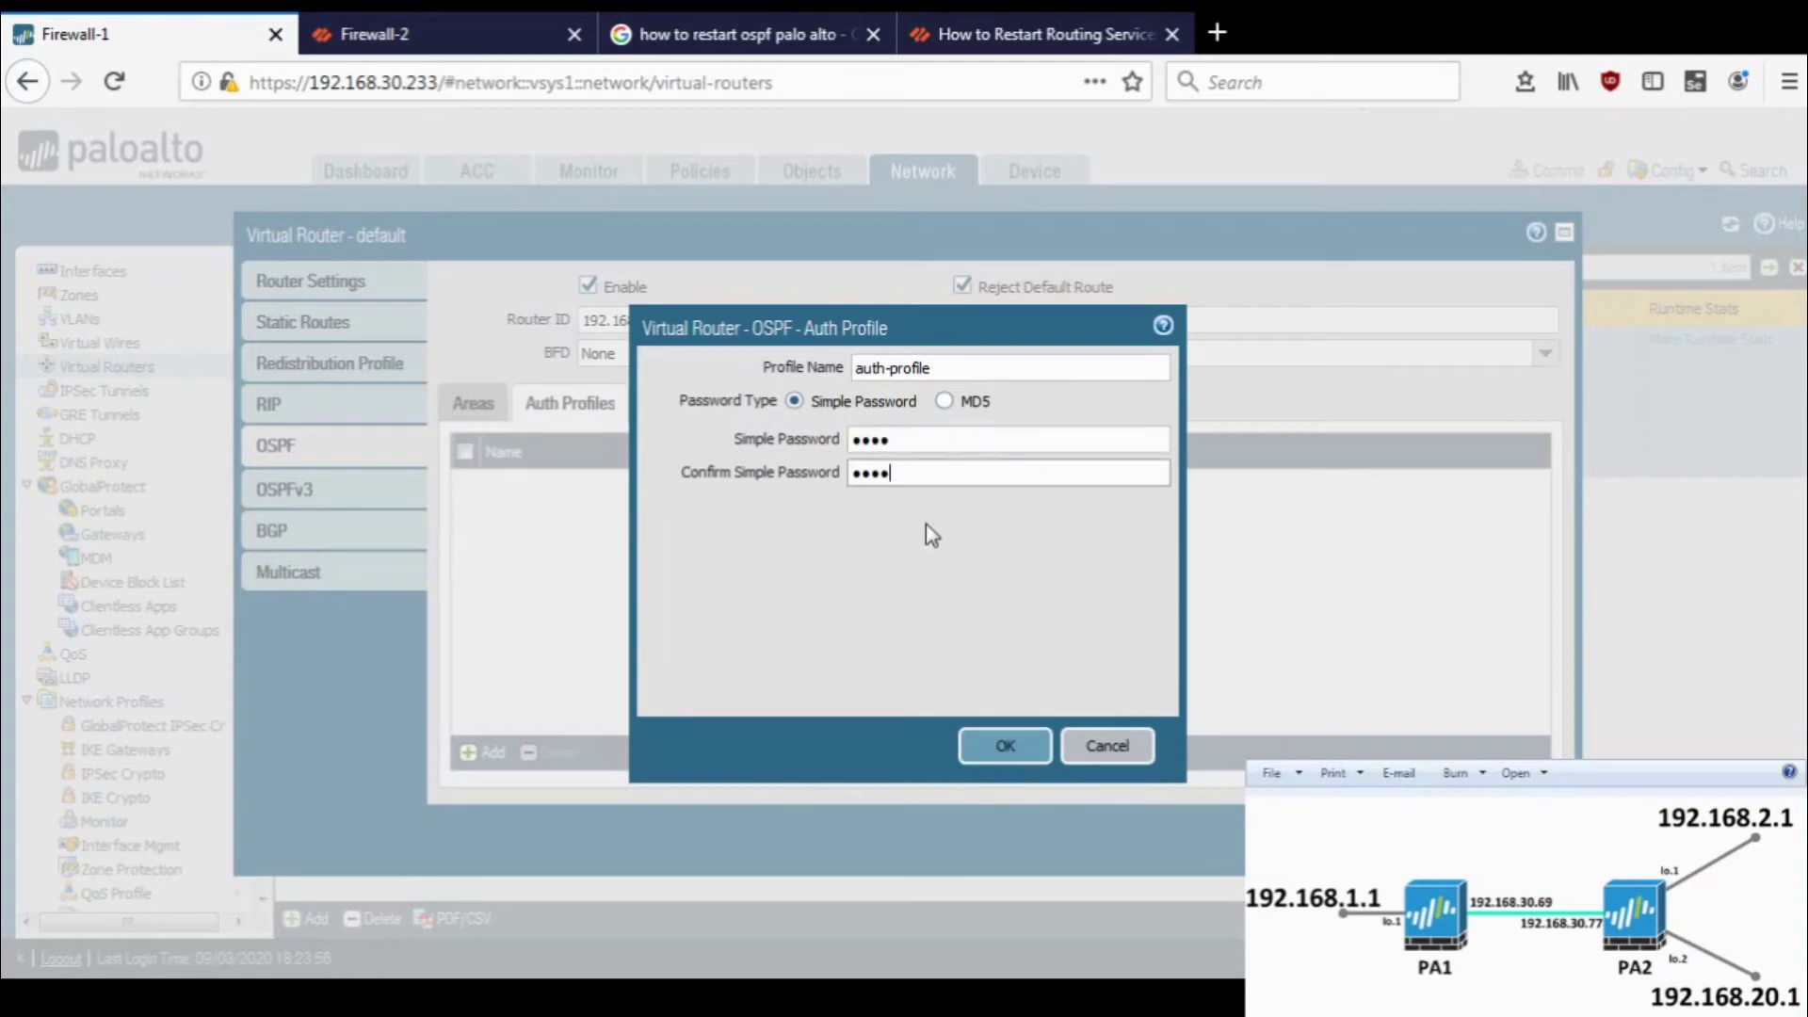
pyautogui.click(1006, 746)
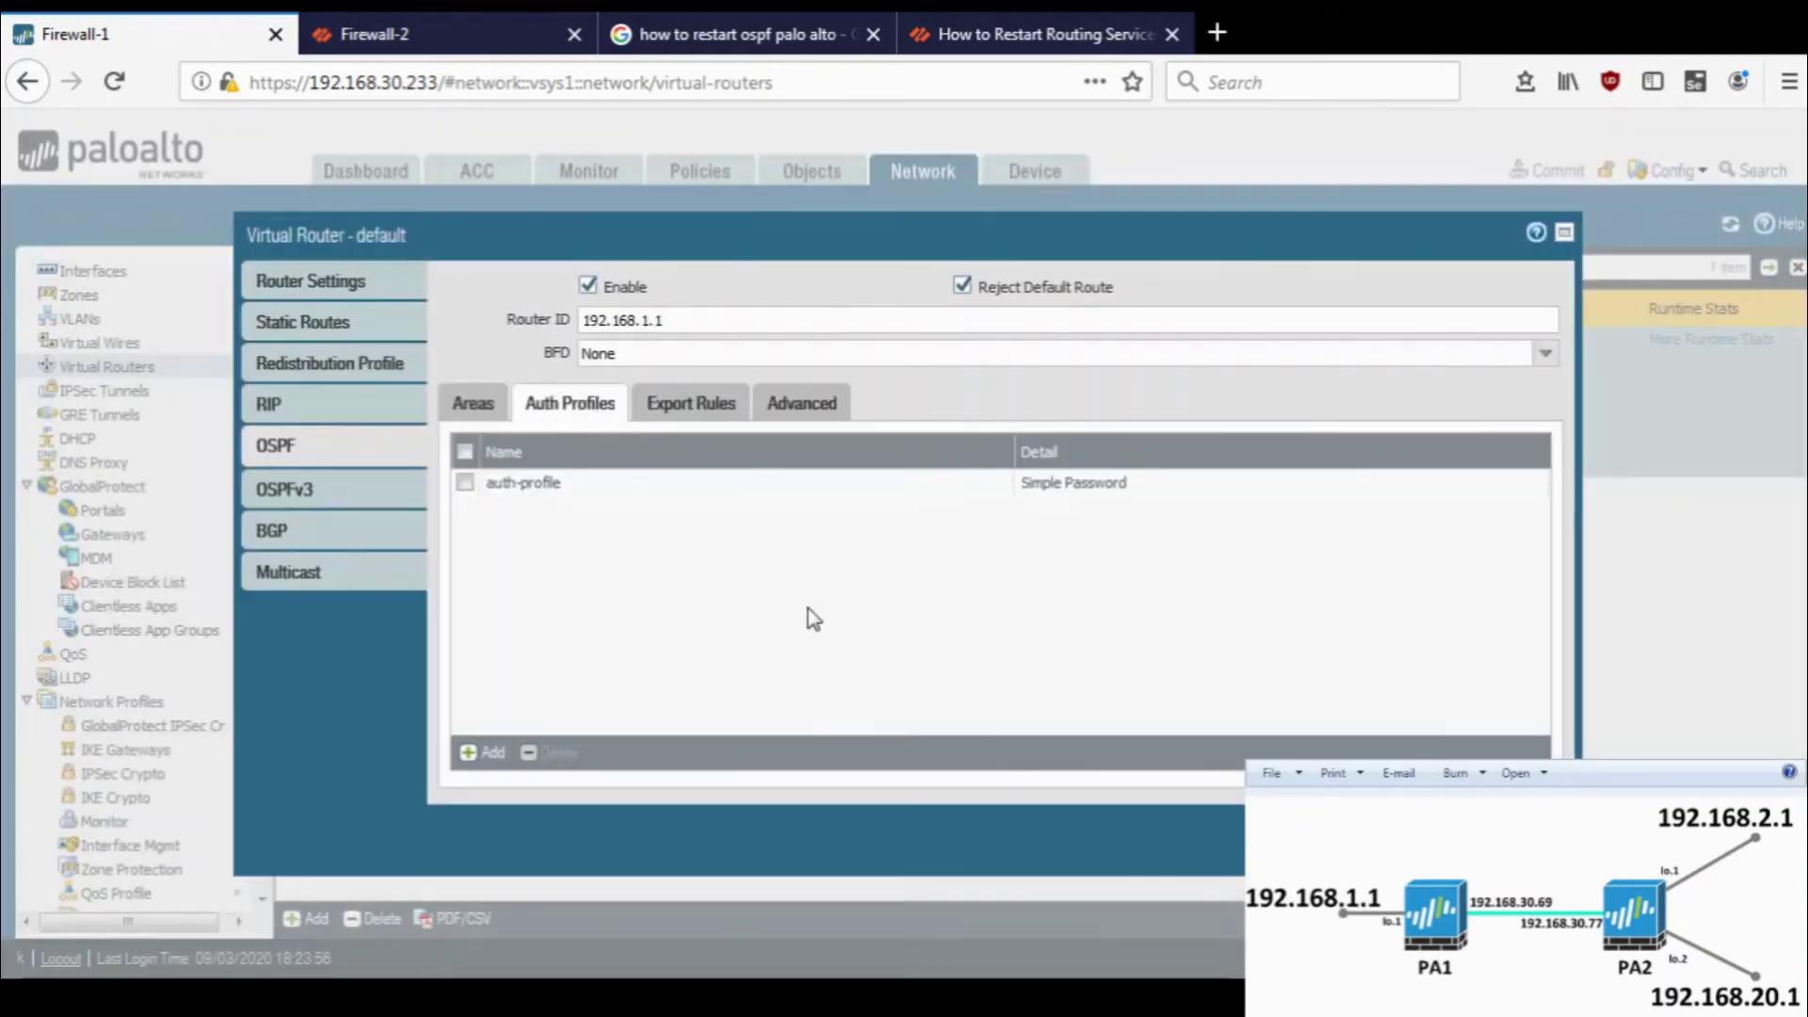
# - Open ethernet1/2's OSPF interface settings in area 0.0.0.0
pyautogui.click(474, 405)
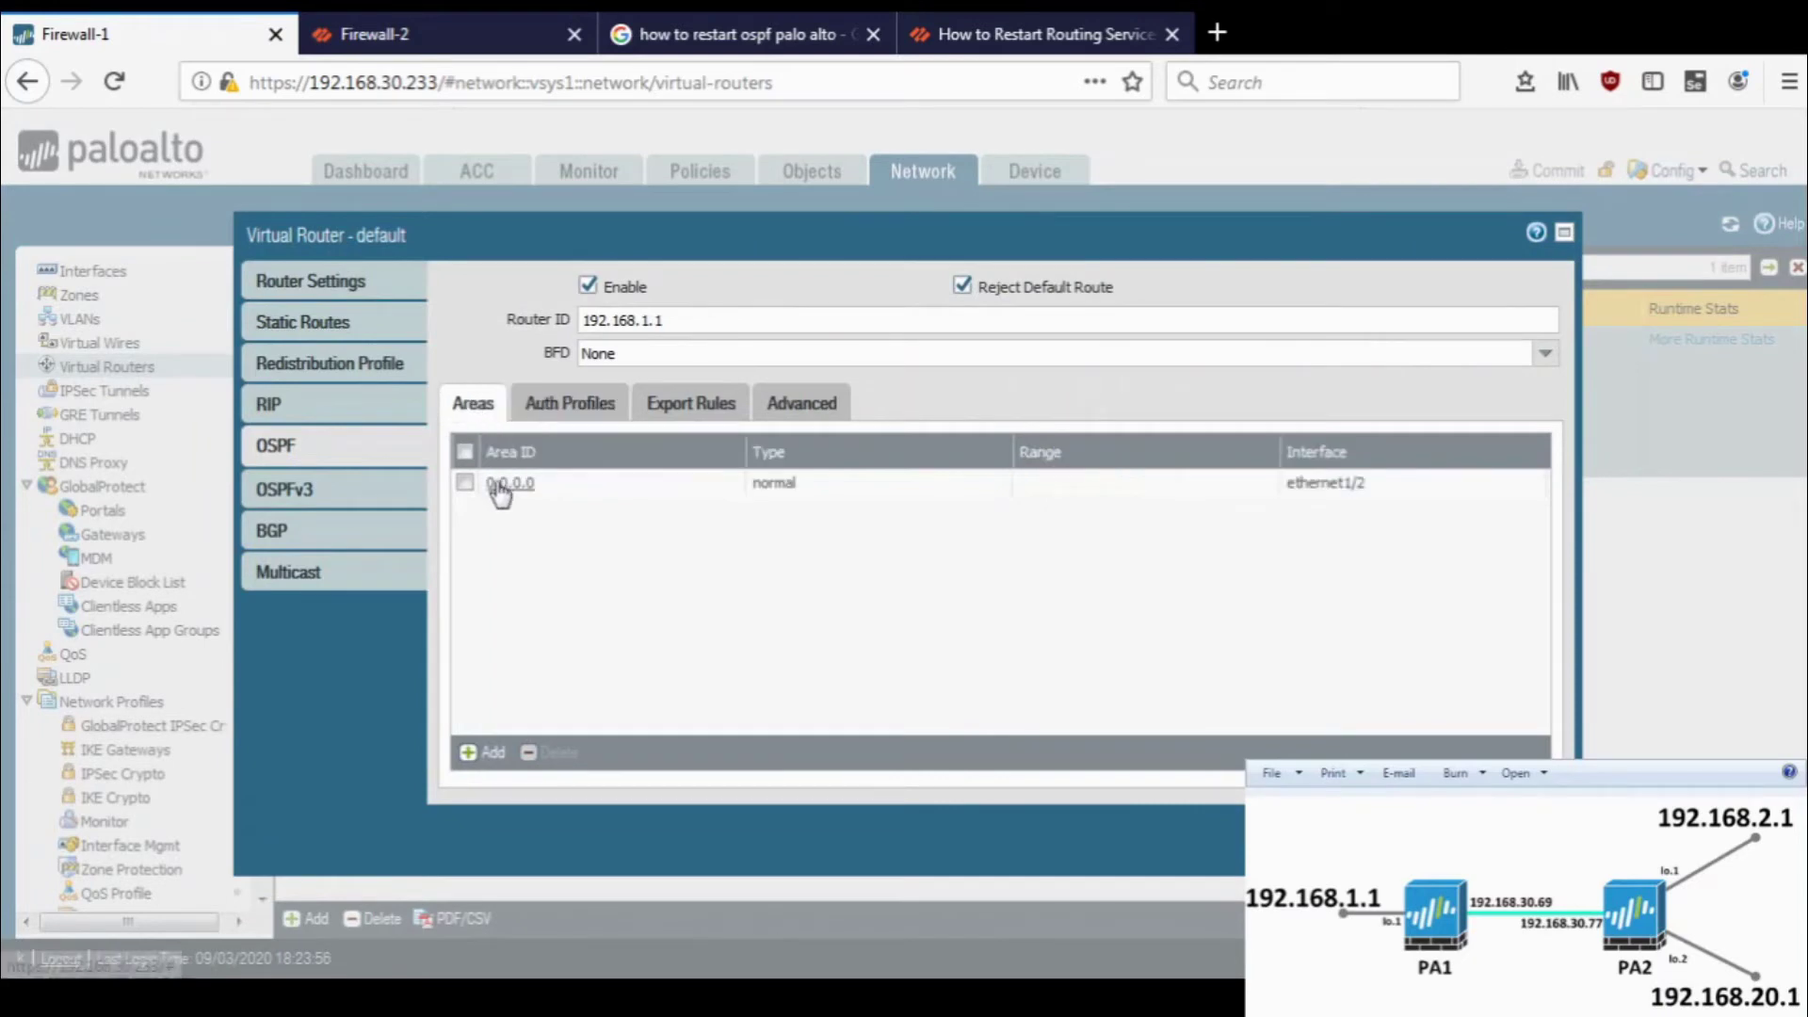
pyautogui.click(504, 490)
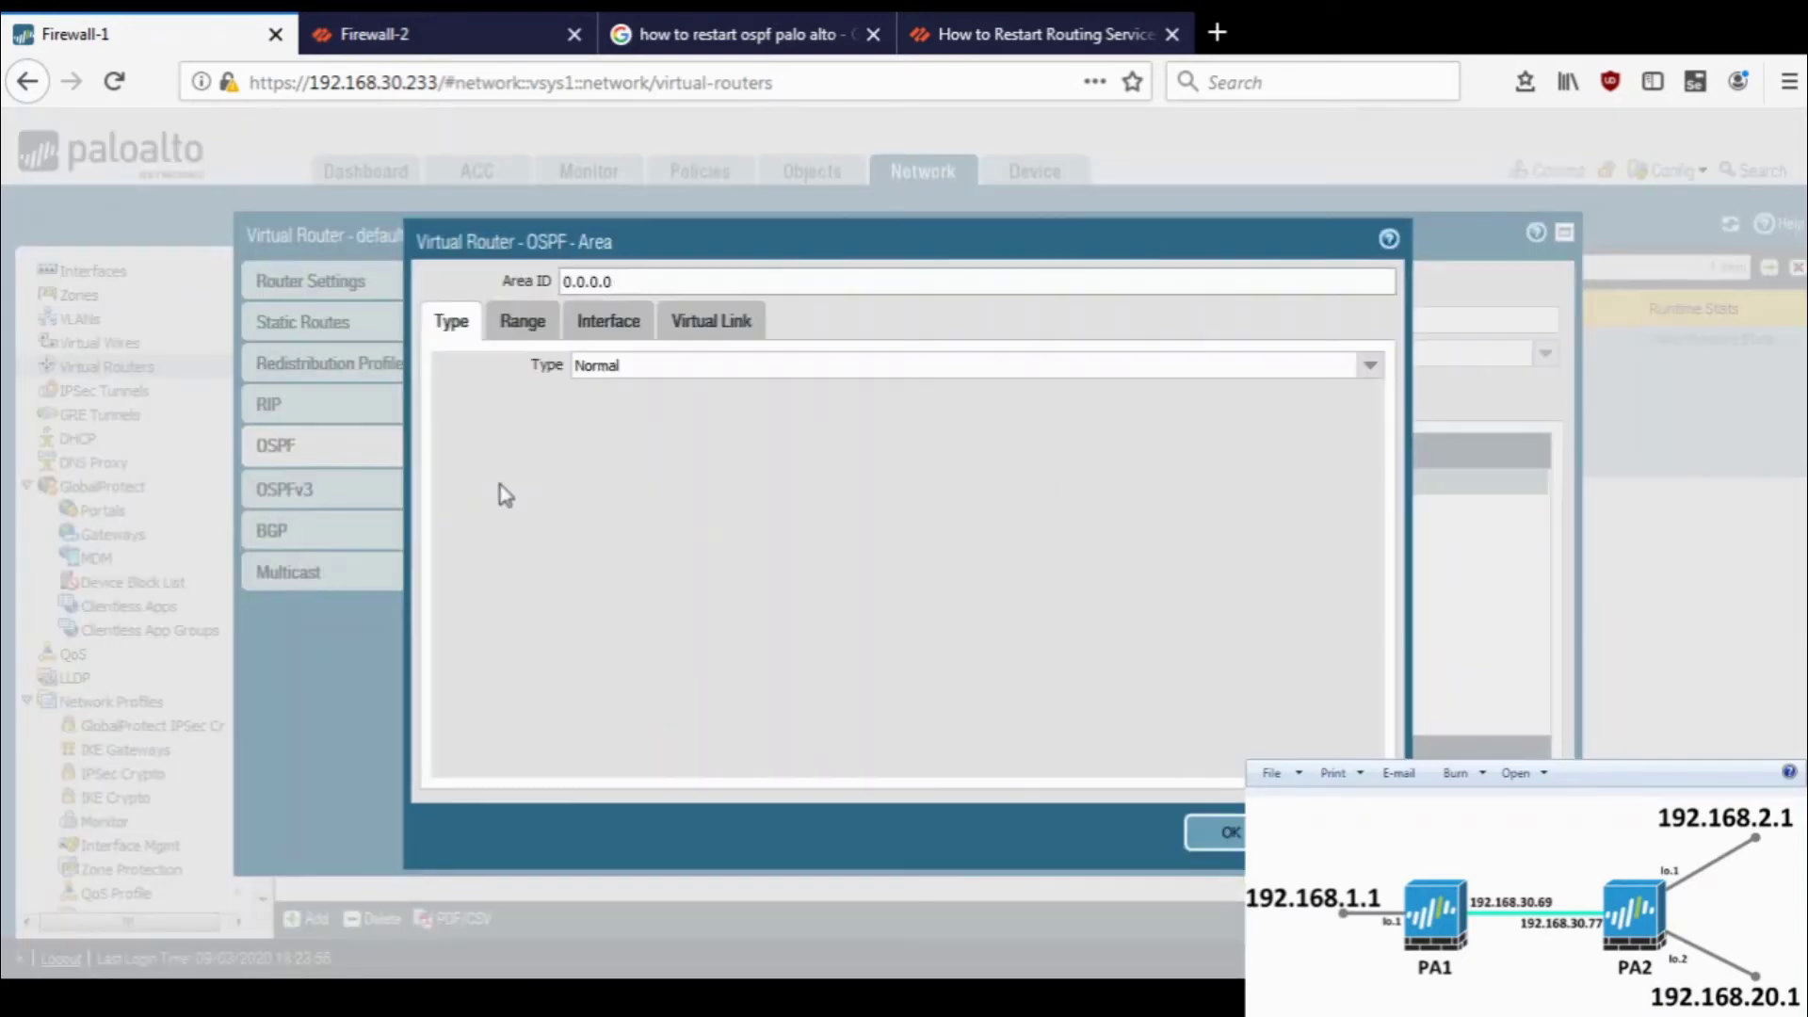
pyautogui.click(607, 325)
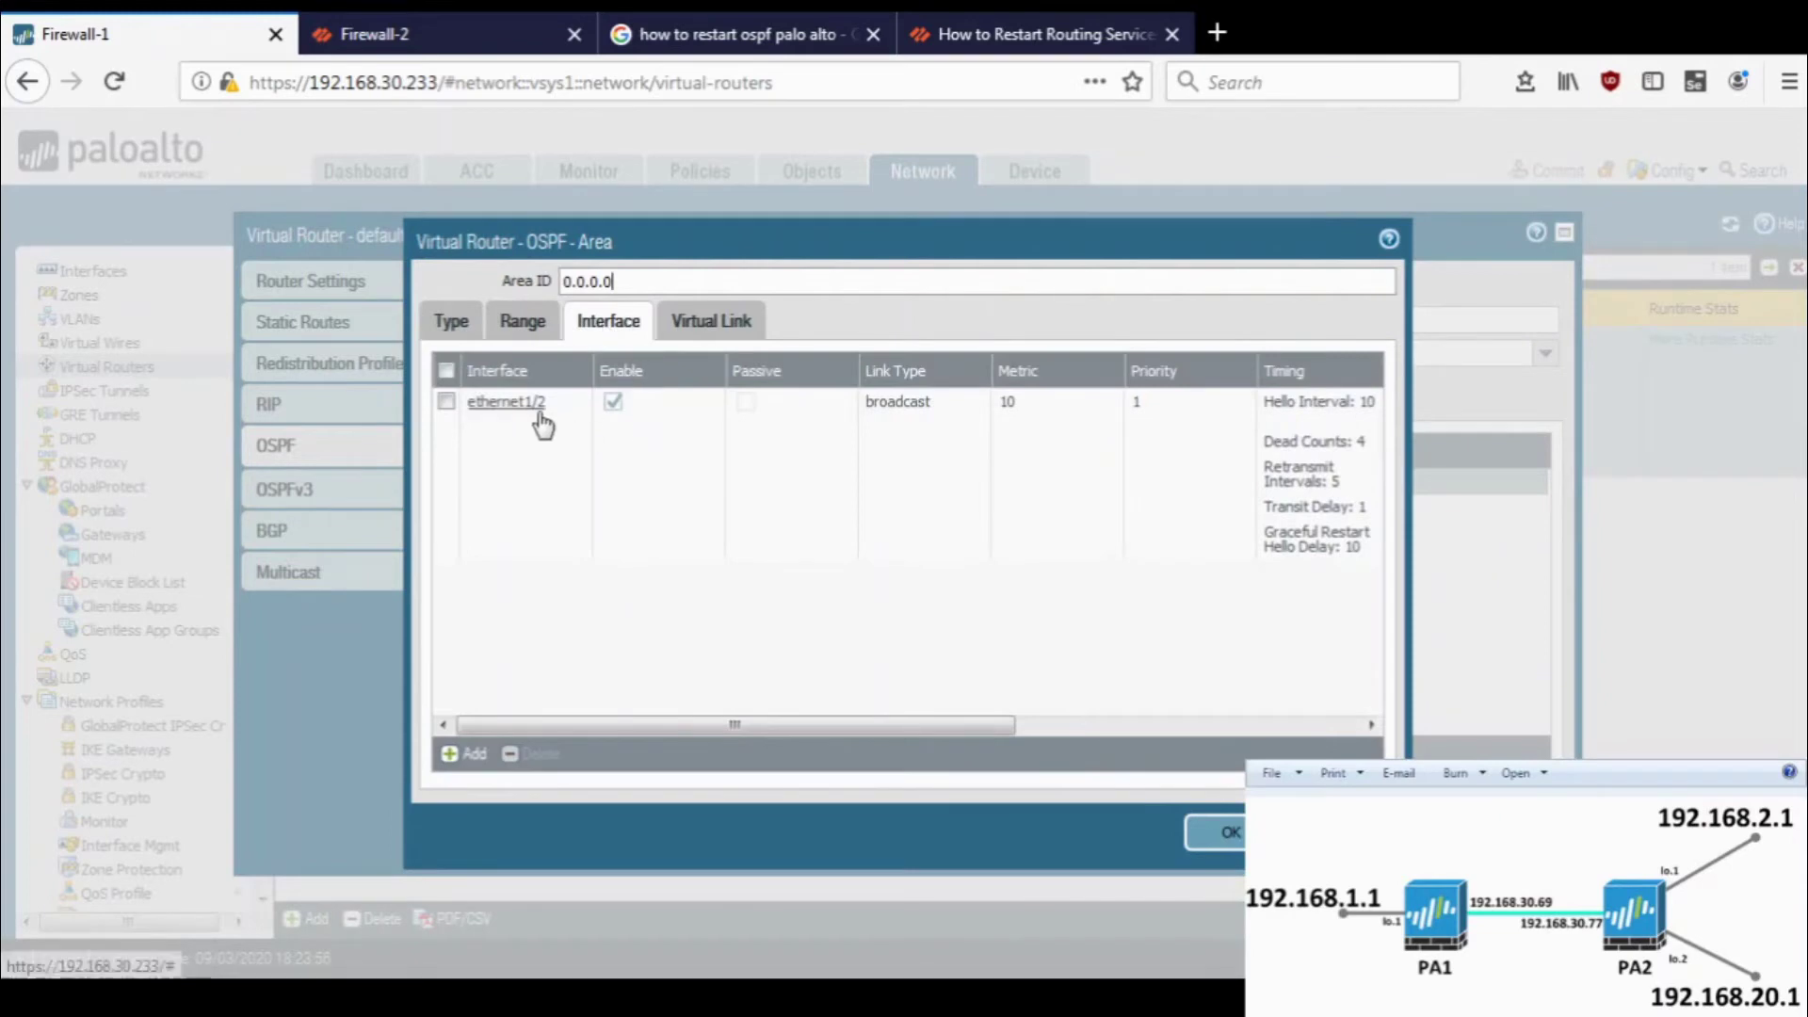
pyautogui.click(539, 414)
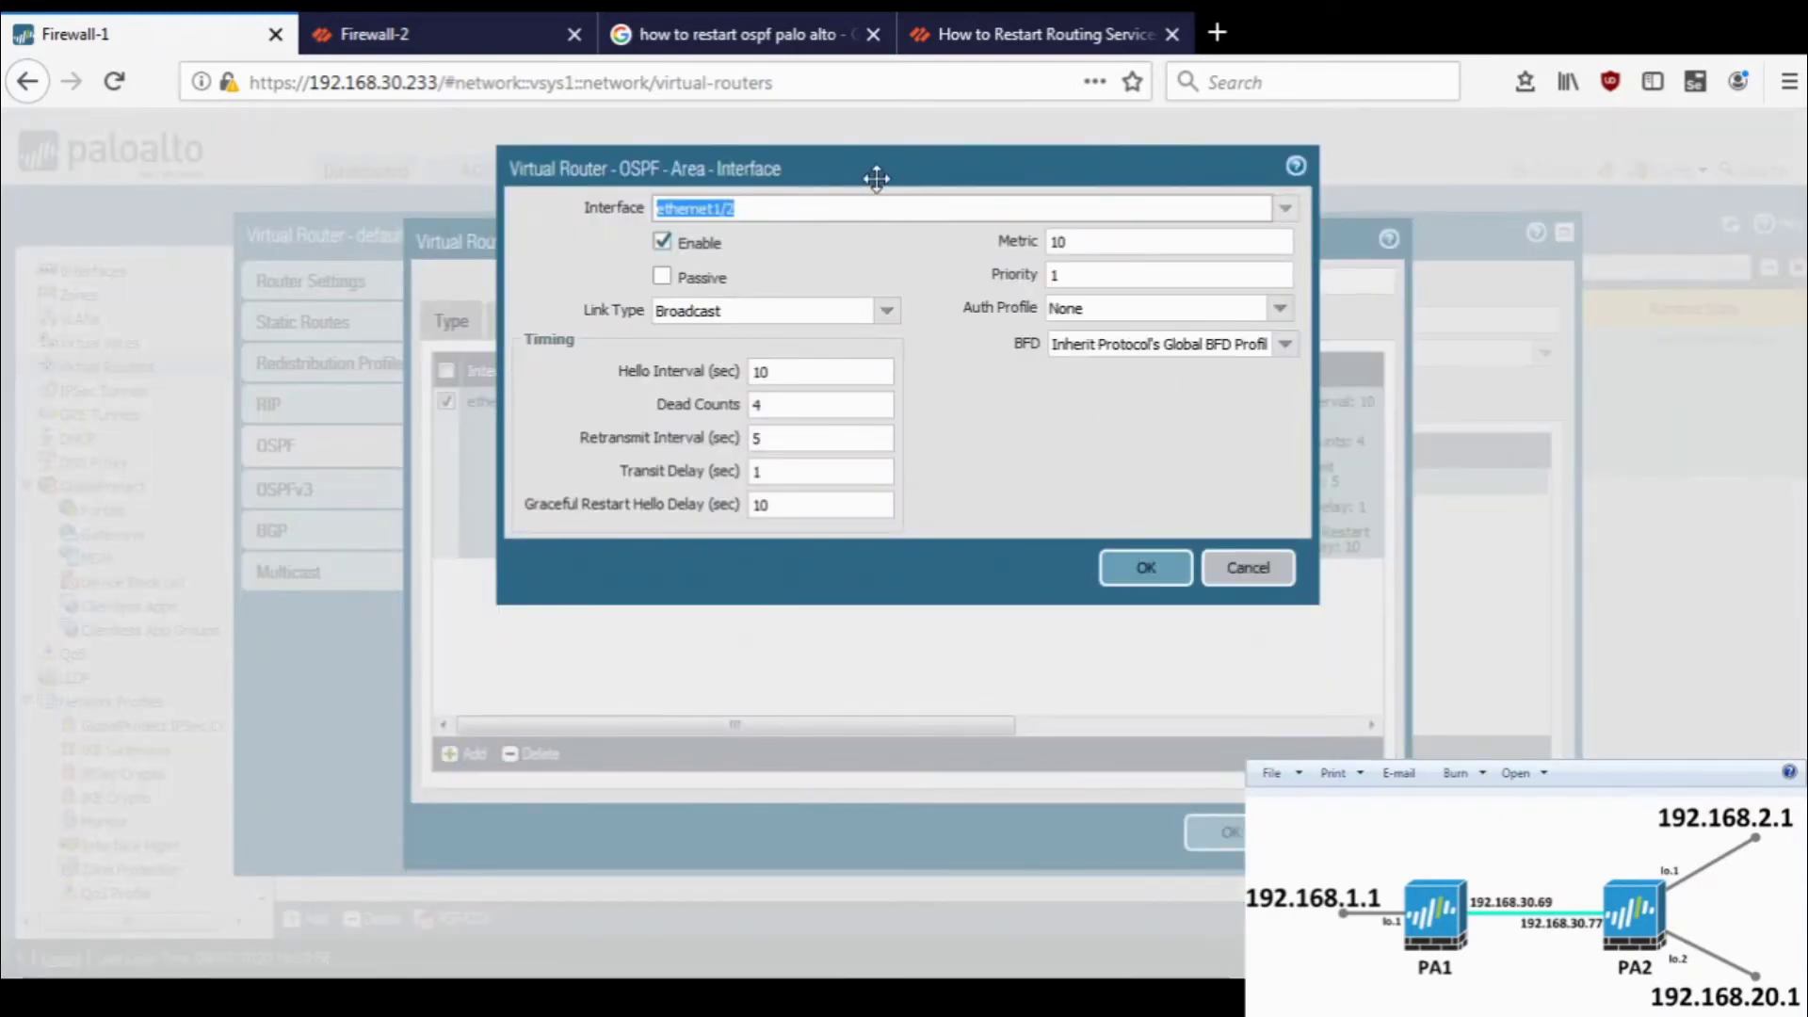
pyautogui.moveTo(876, 173); pyautogui.dragTo(969, 296)
pyautogui.click(1328, 691)
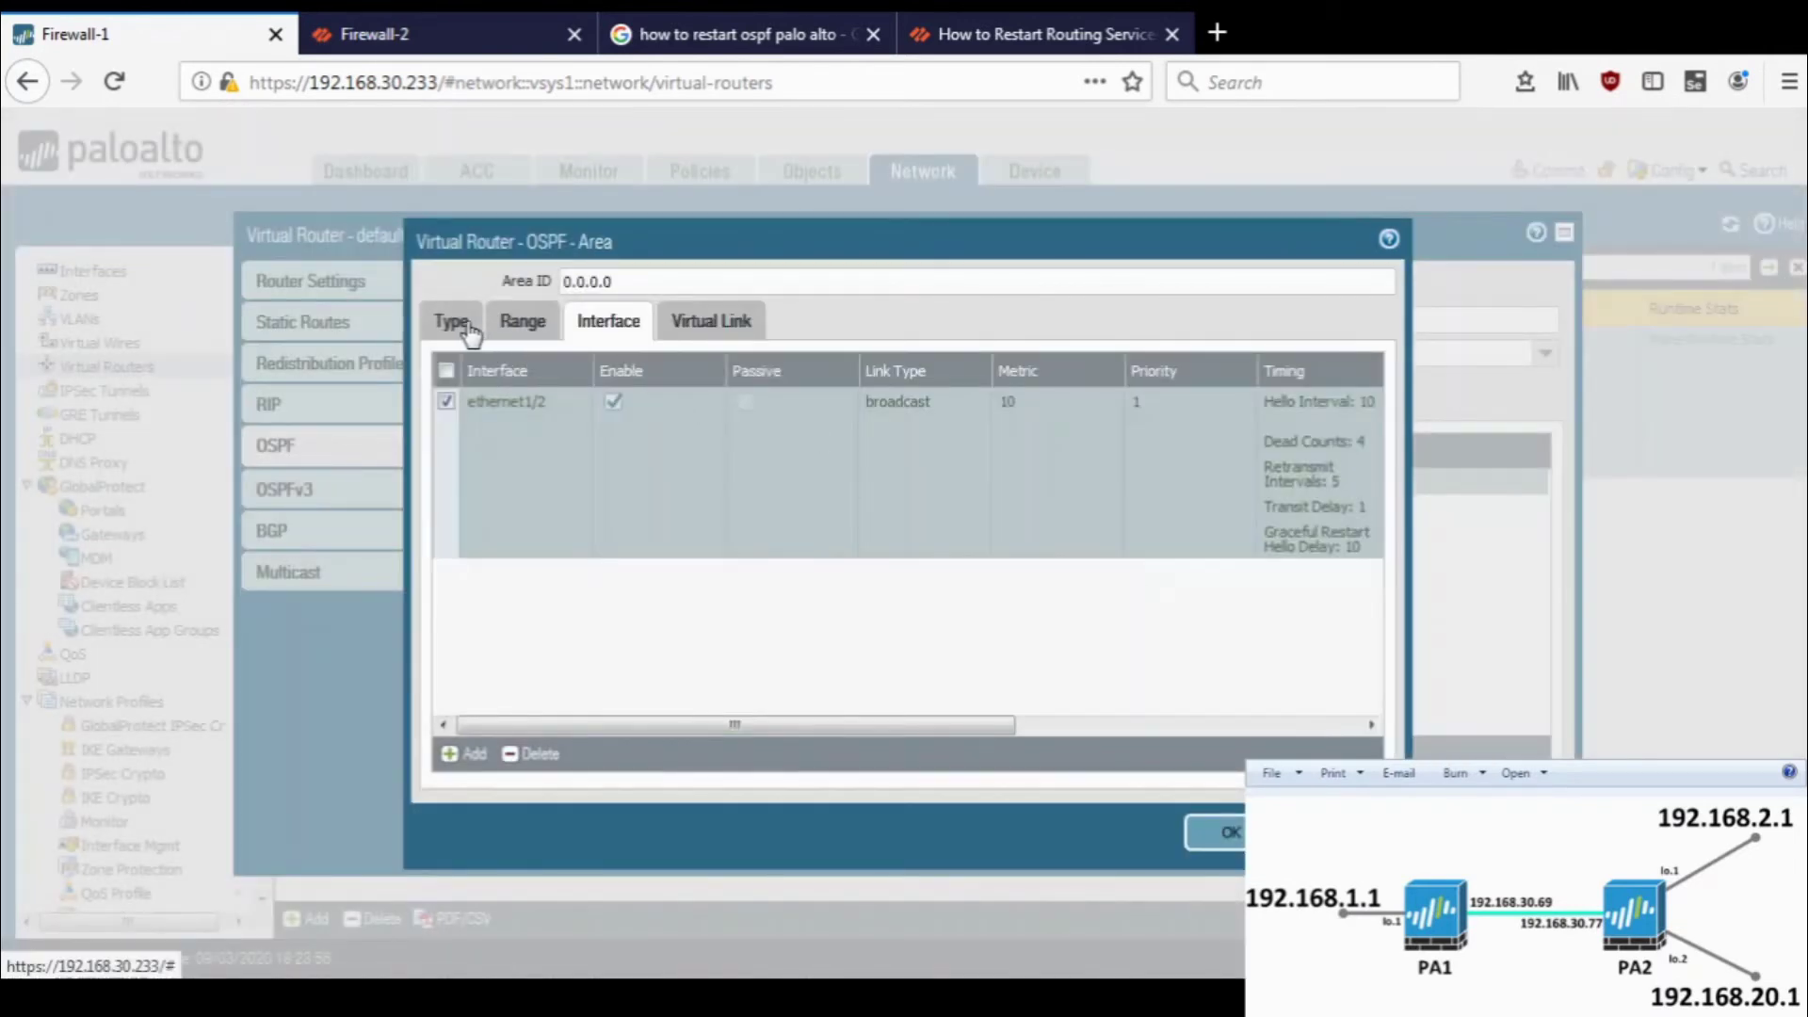
# - Set ethernet1/2's OSPF auth profile to auth-profile and save the area and virtual router
pyautogui.click(508, 403)
pyautogui.click(1281, 311)
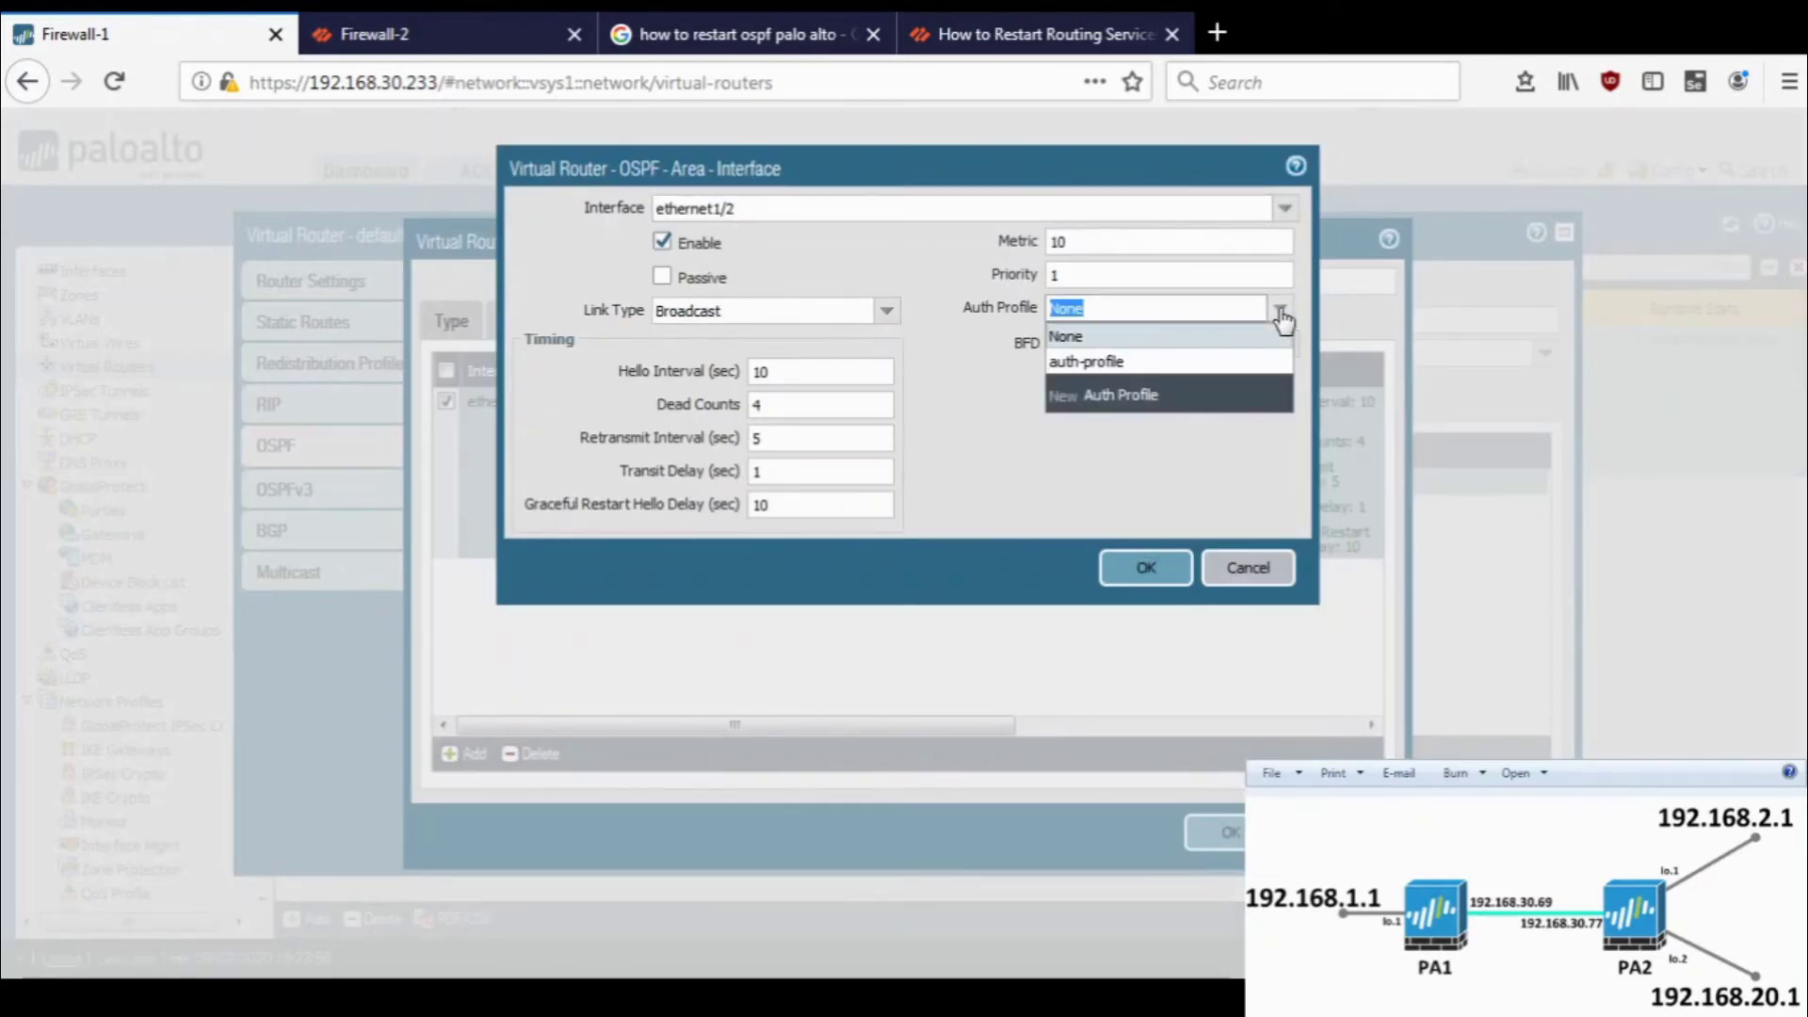
pyautogui.click(1130, 362)
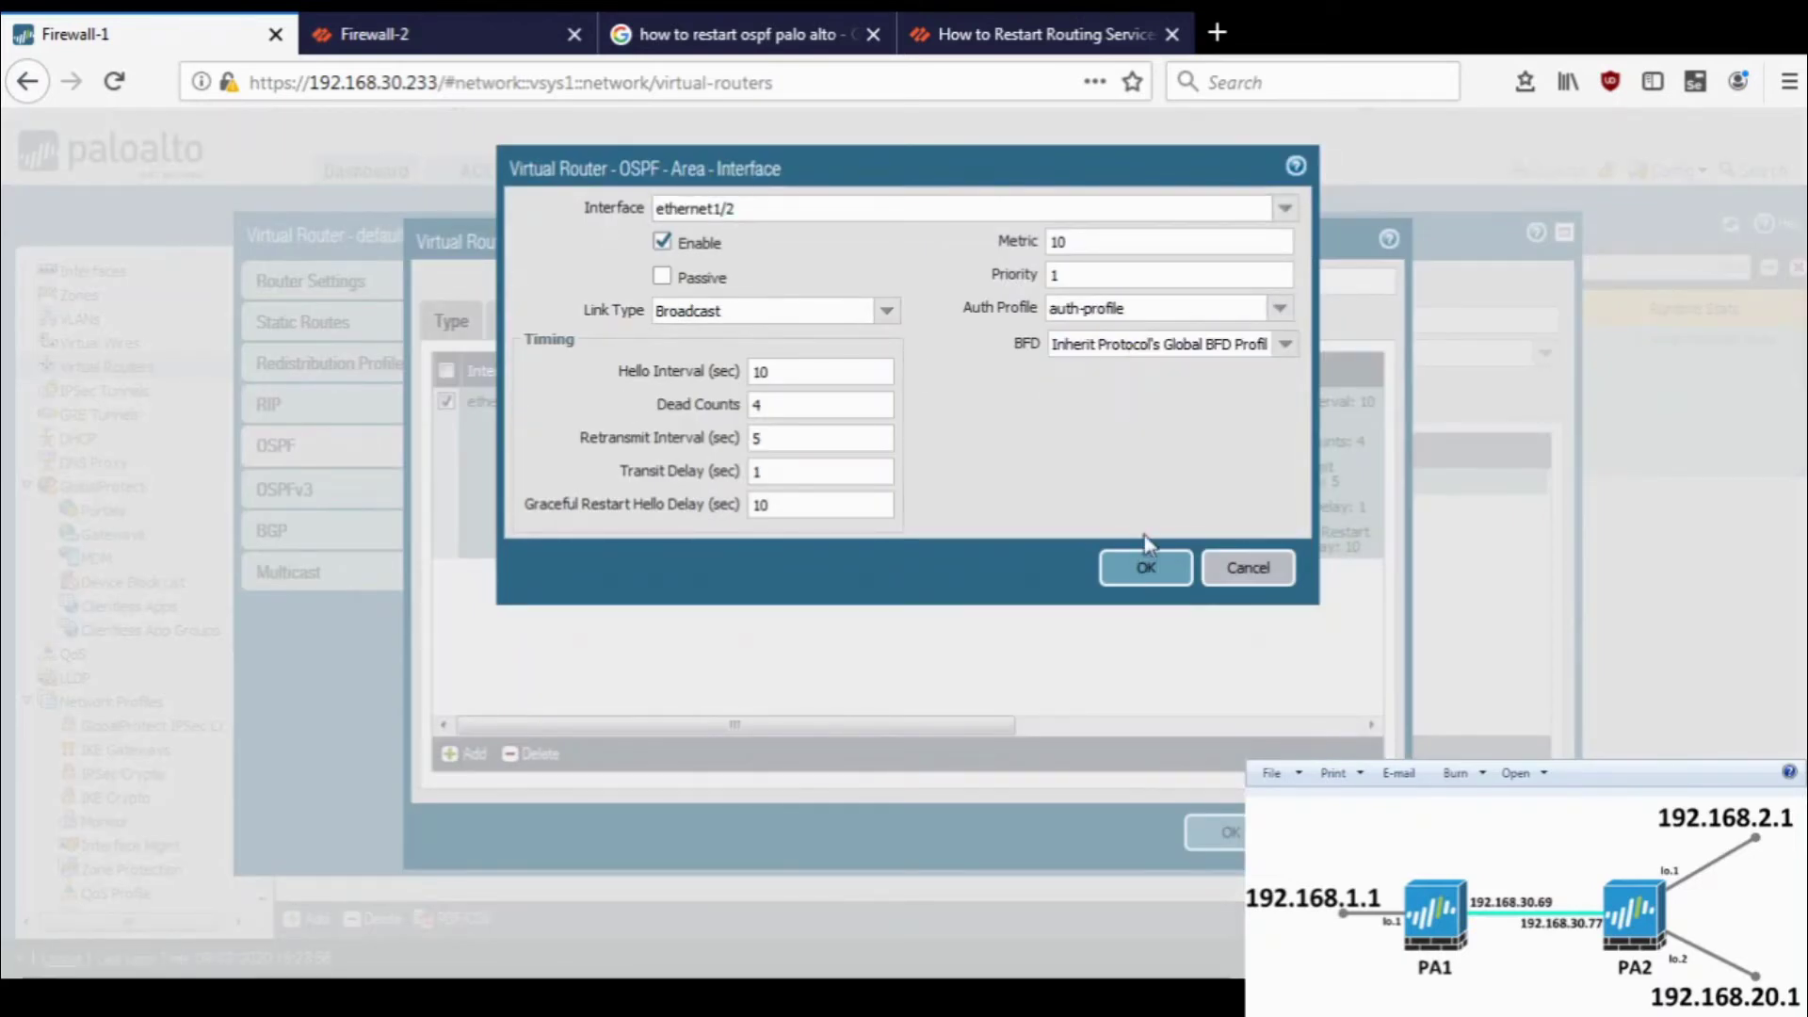
pyautogui.click(1145, 563)
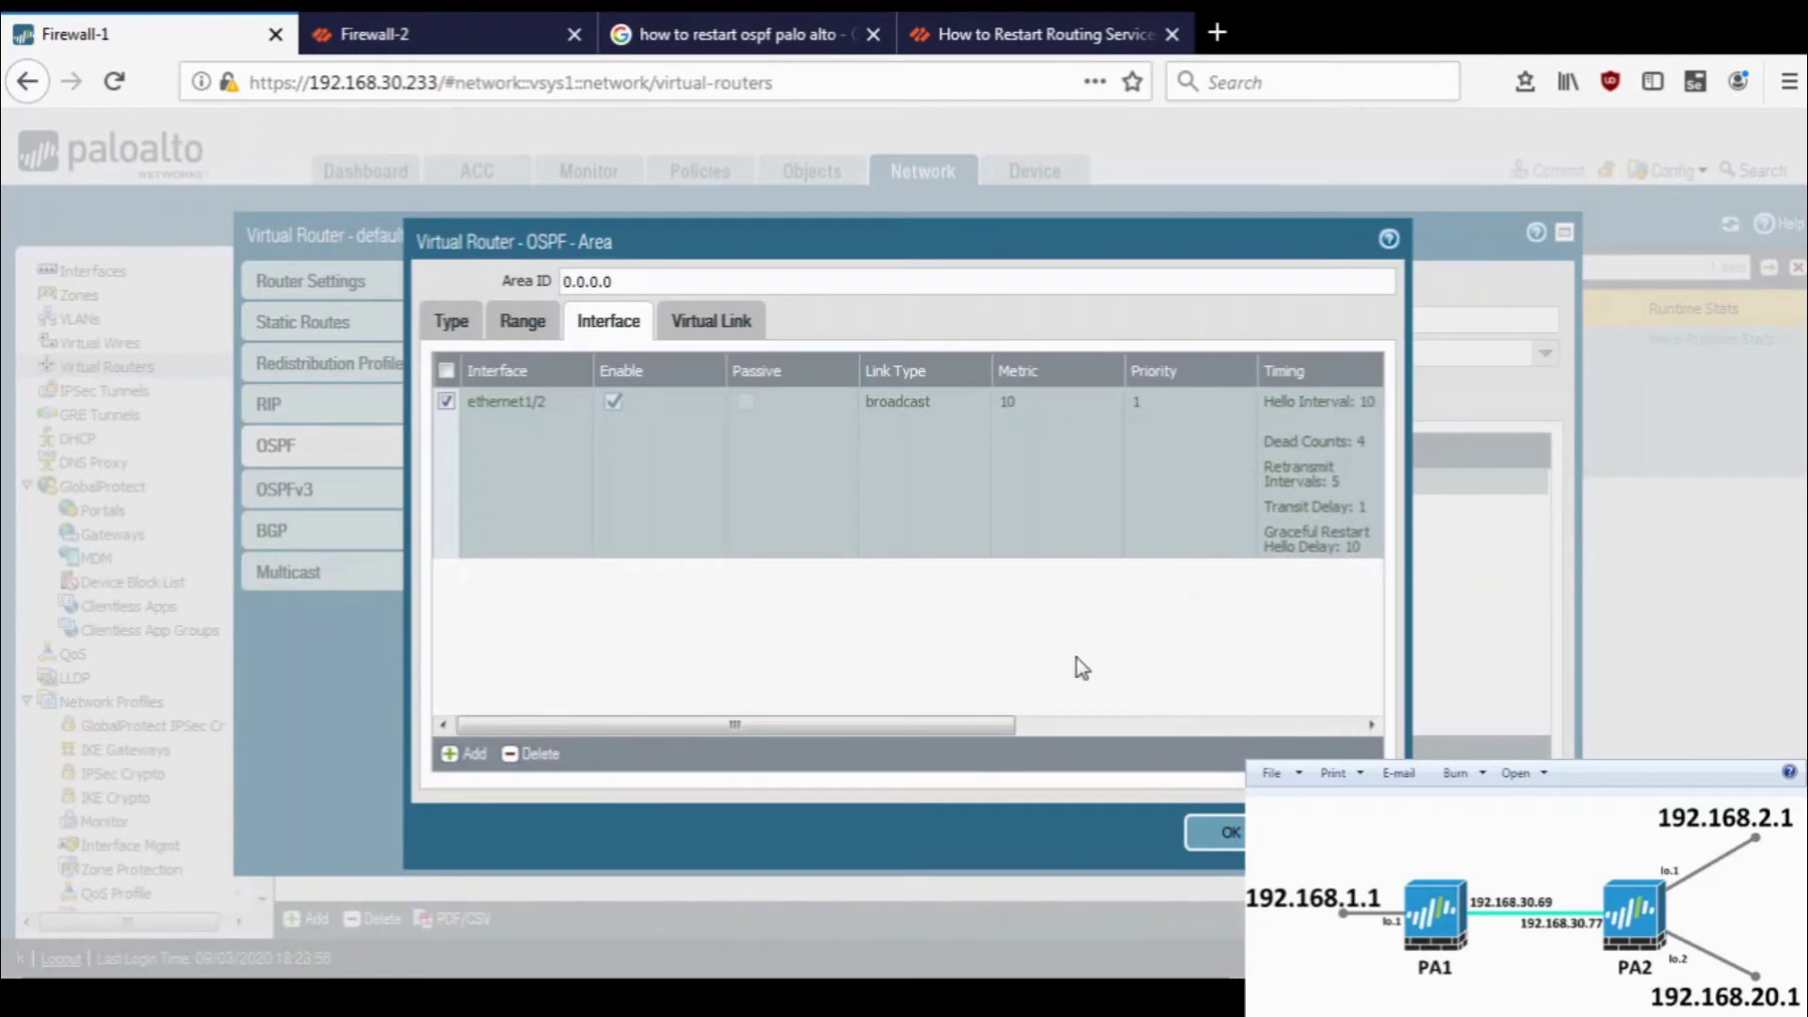
pyautogui.click(1229, 832)
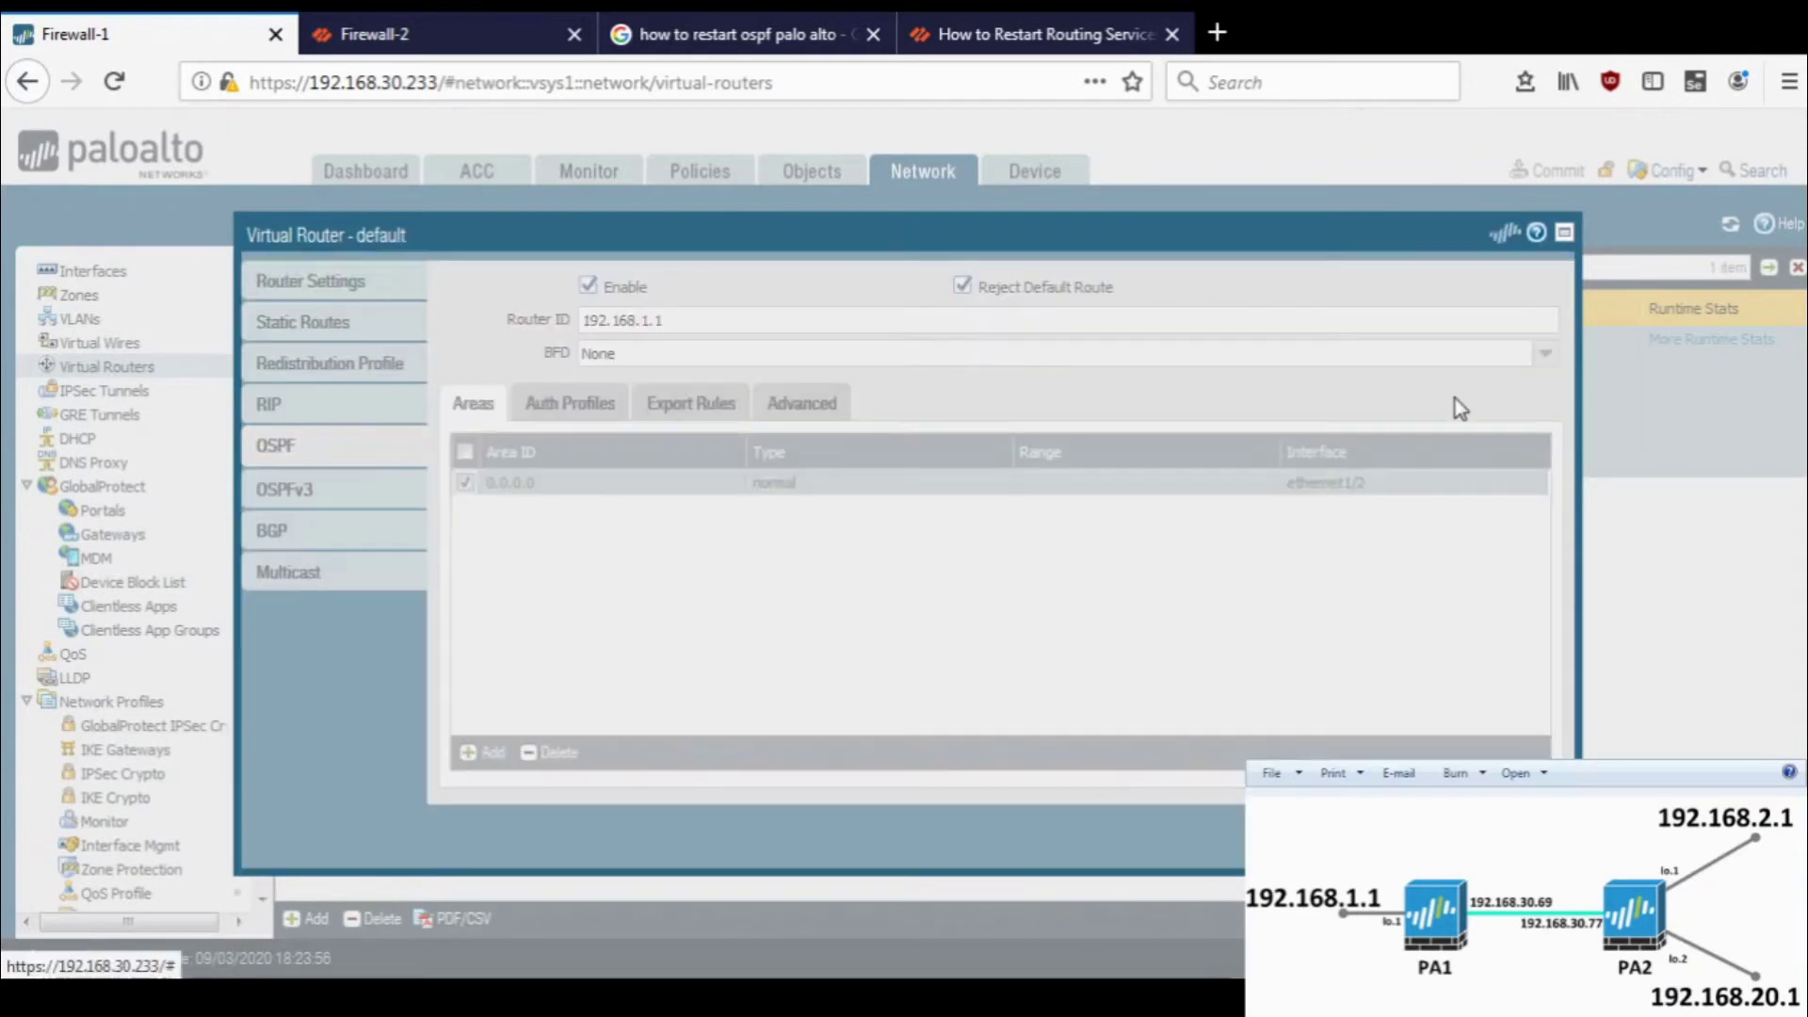
pyautogui.press('Return')
# - Commit Firewall-1's OSPF authentication changes and dismiss the result
pyautogui.click(1557, 171)
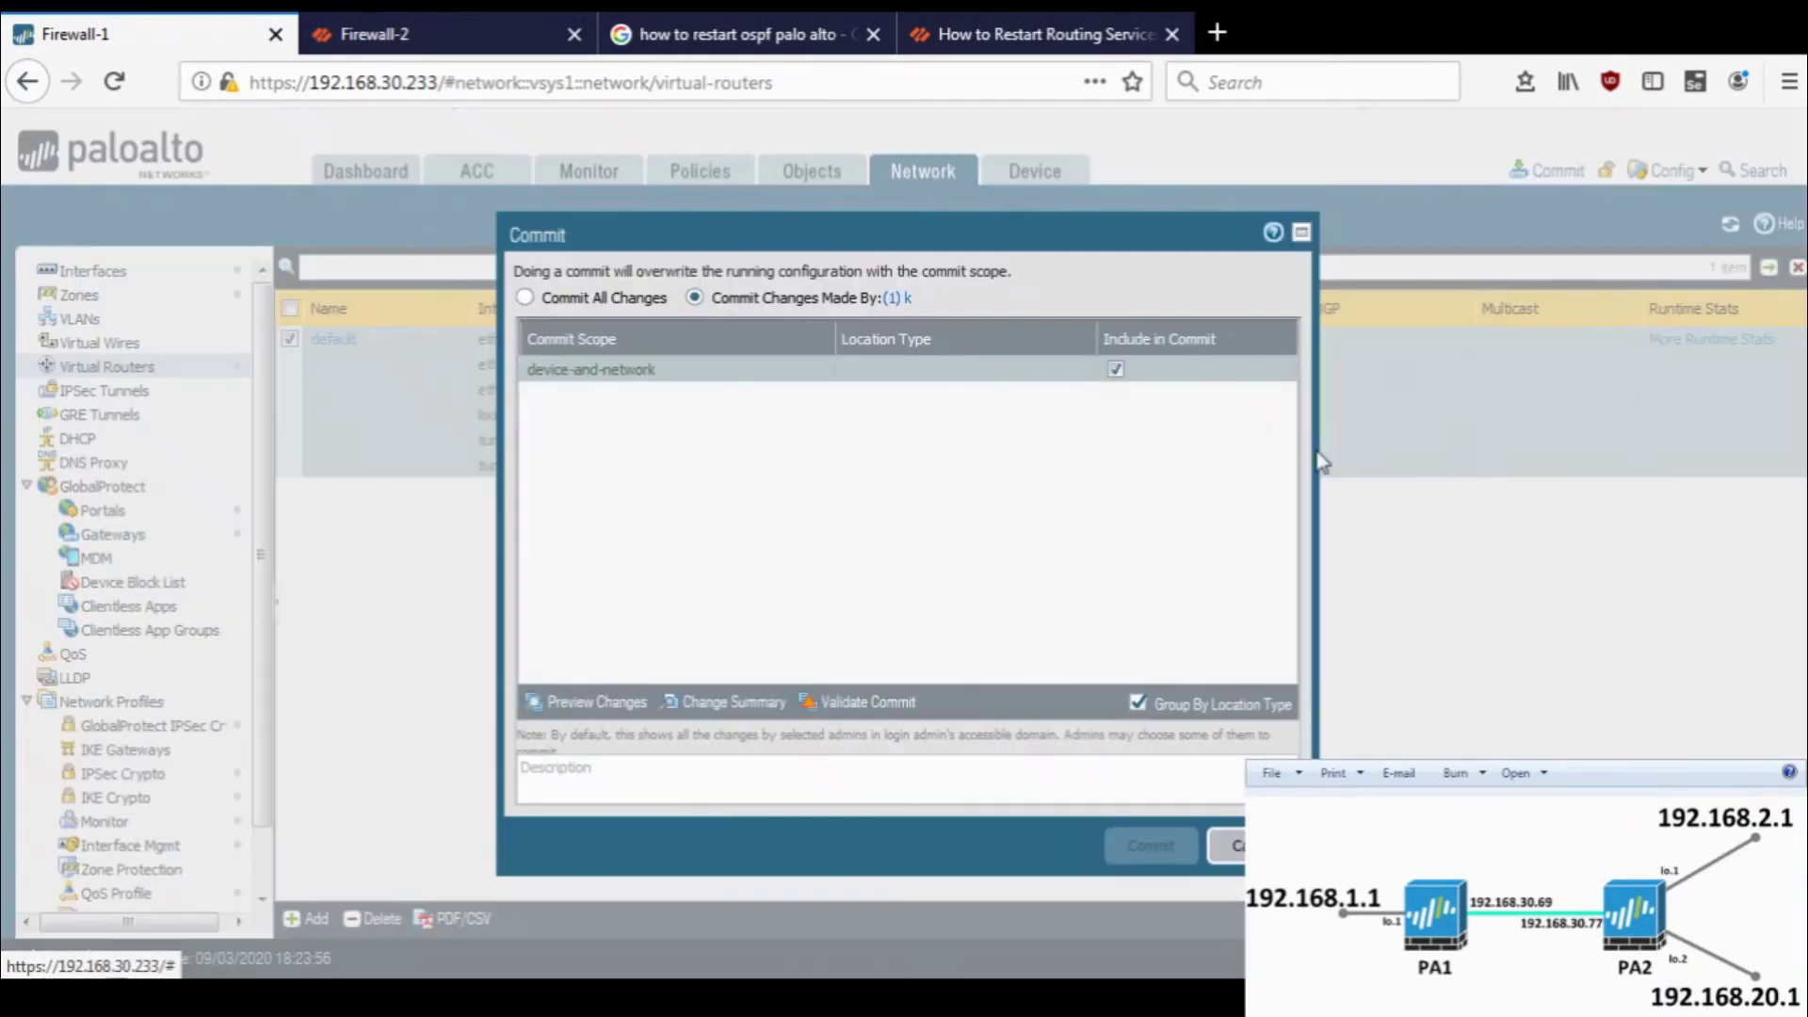
pyautogui.click(1150, 845)
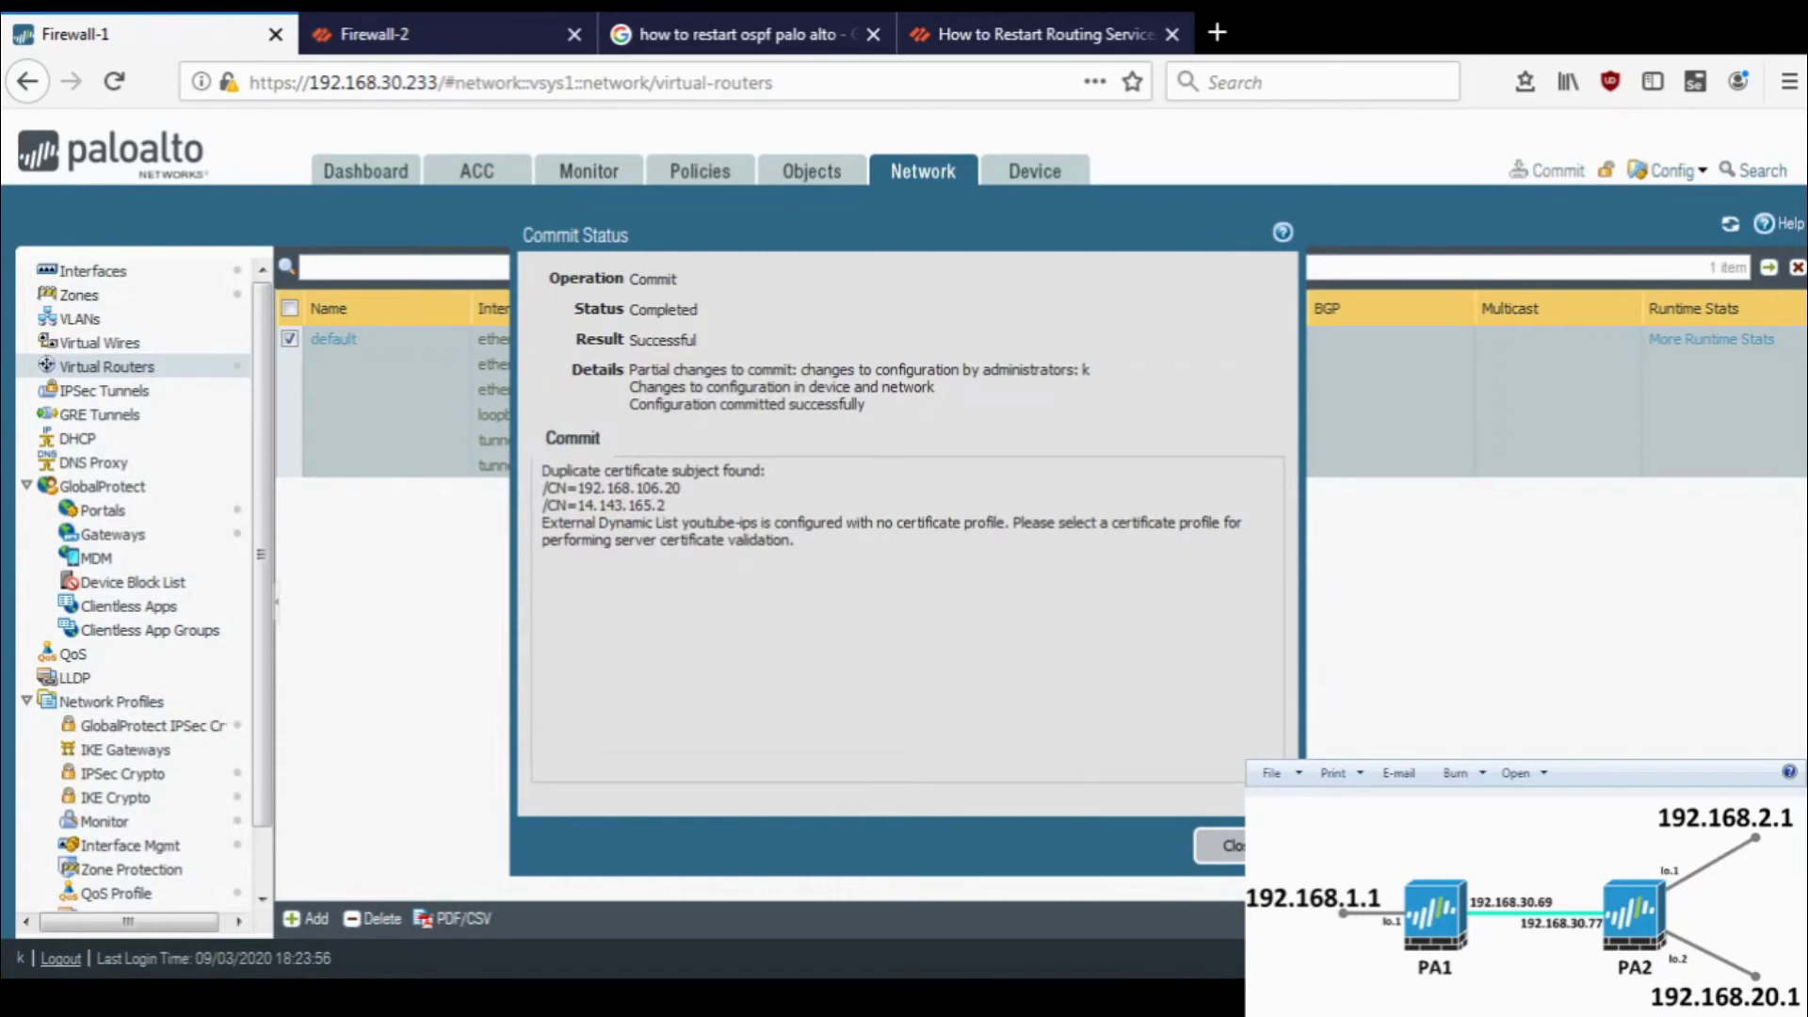
pyautogui.click(1221, 844)
pyautogui.click(400, 82)
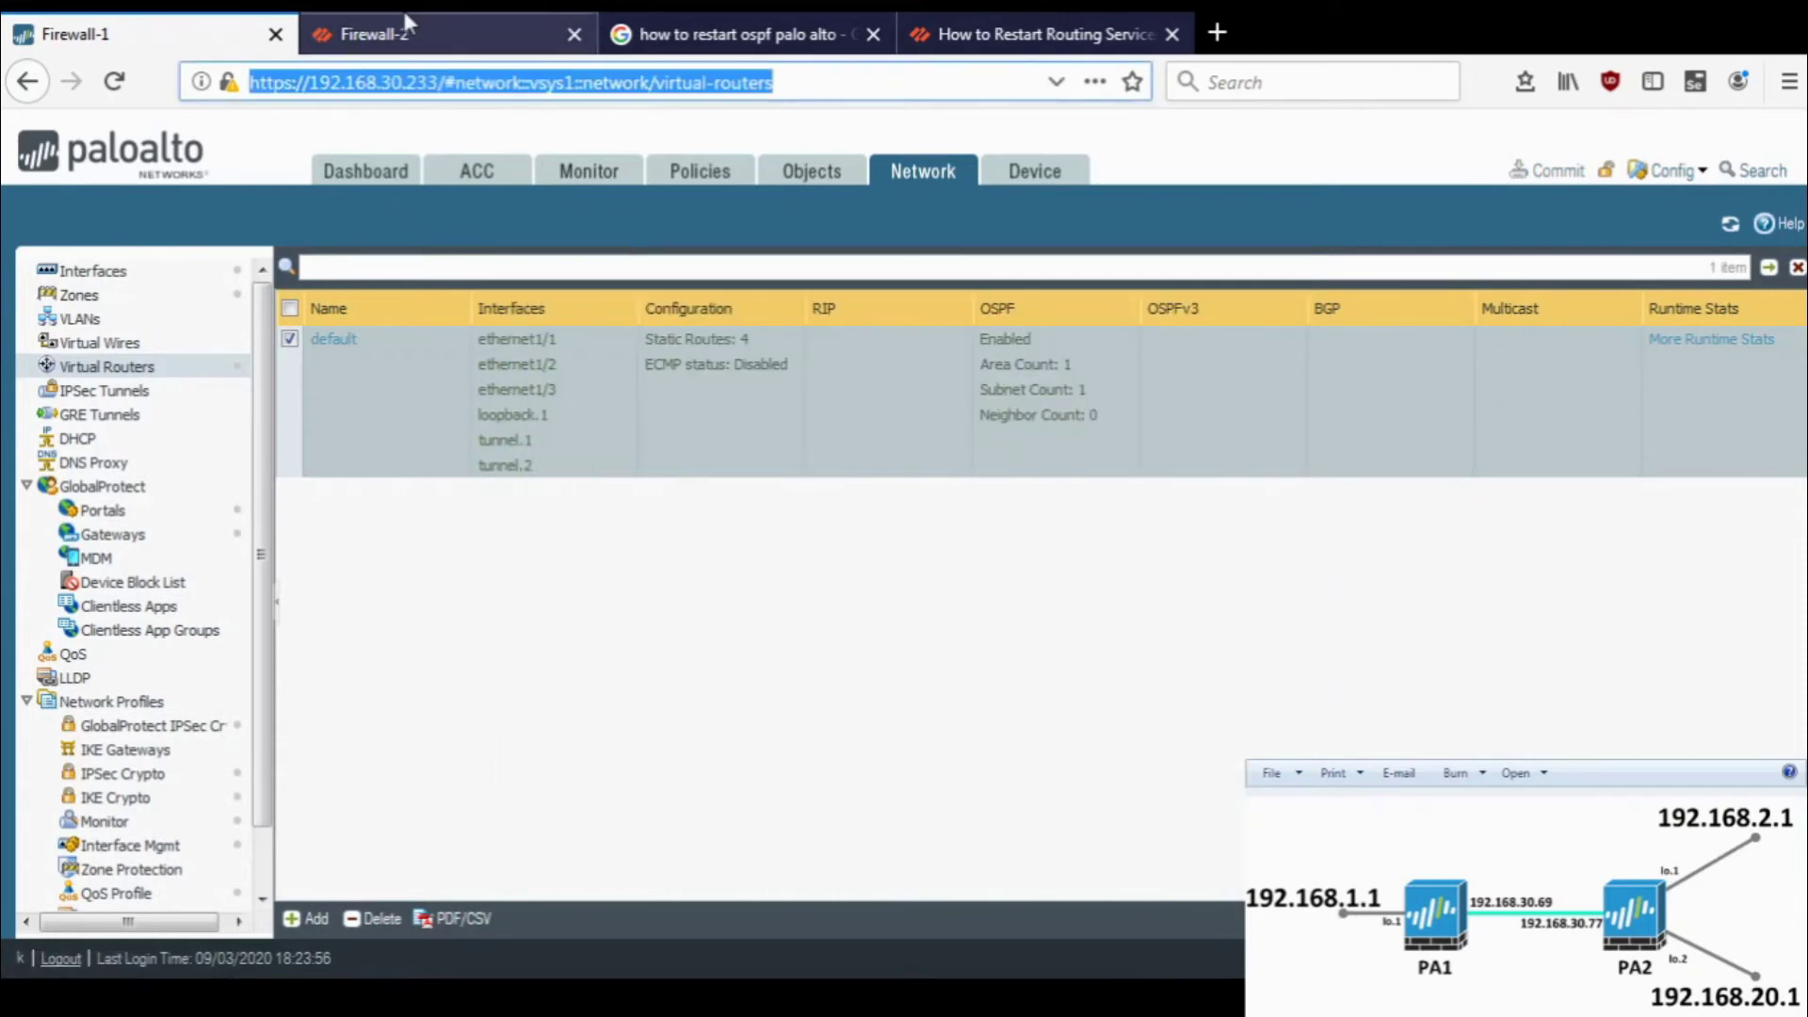
# - Refresh Firewall-2's route table, now 10 routes, and check its OSPF neighbor list
pyautogui.click(404, 17)
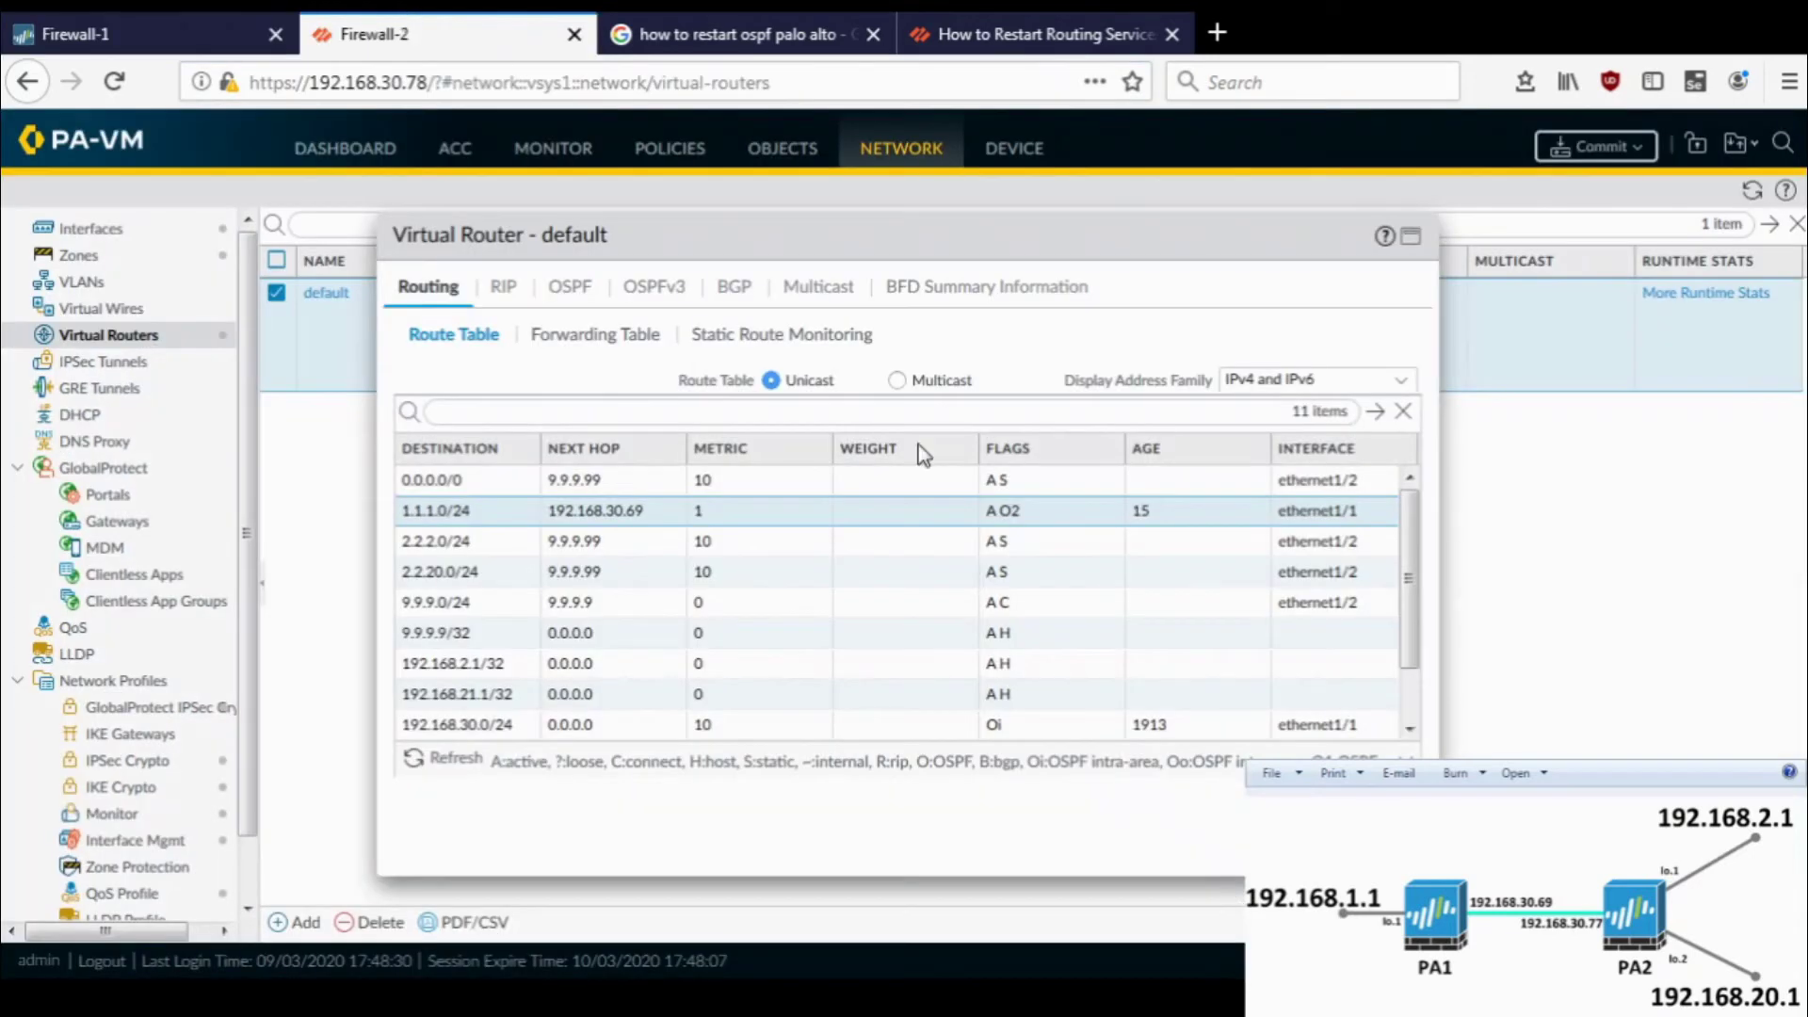
pyautogui.click(457, 764)
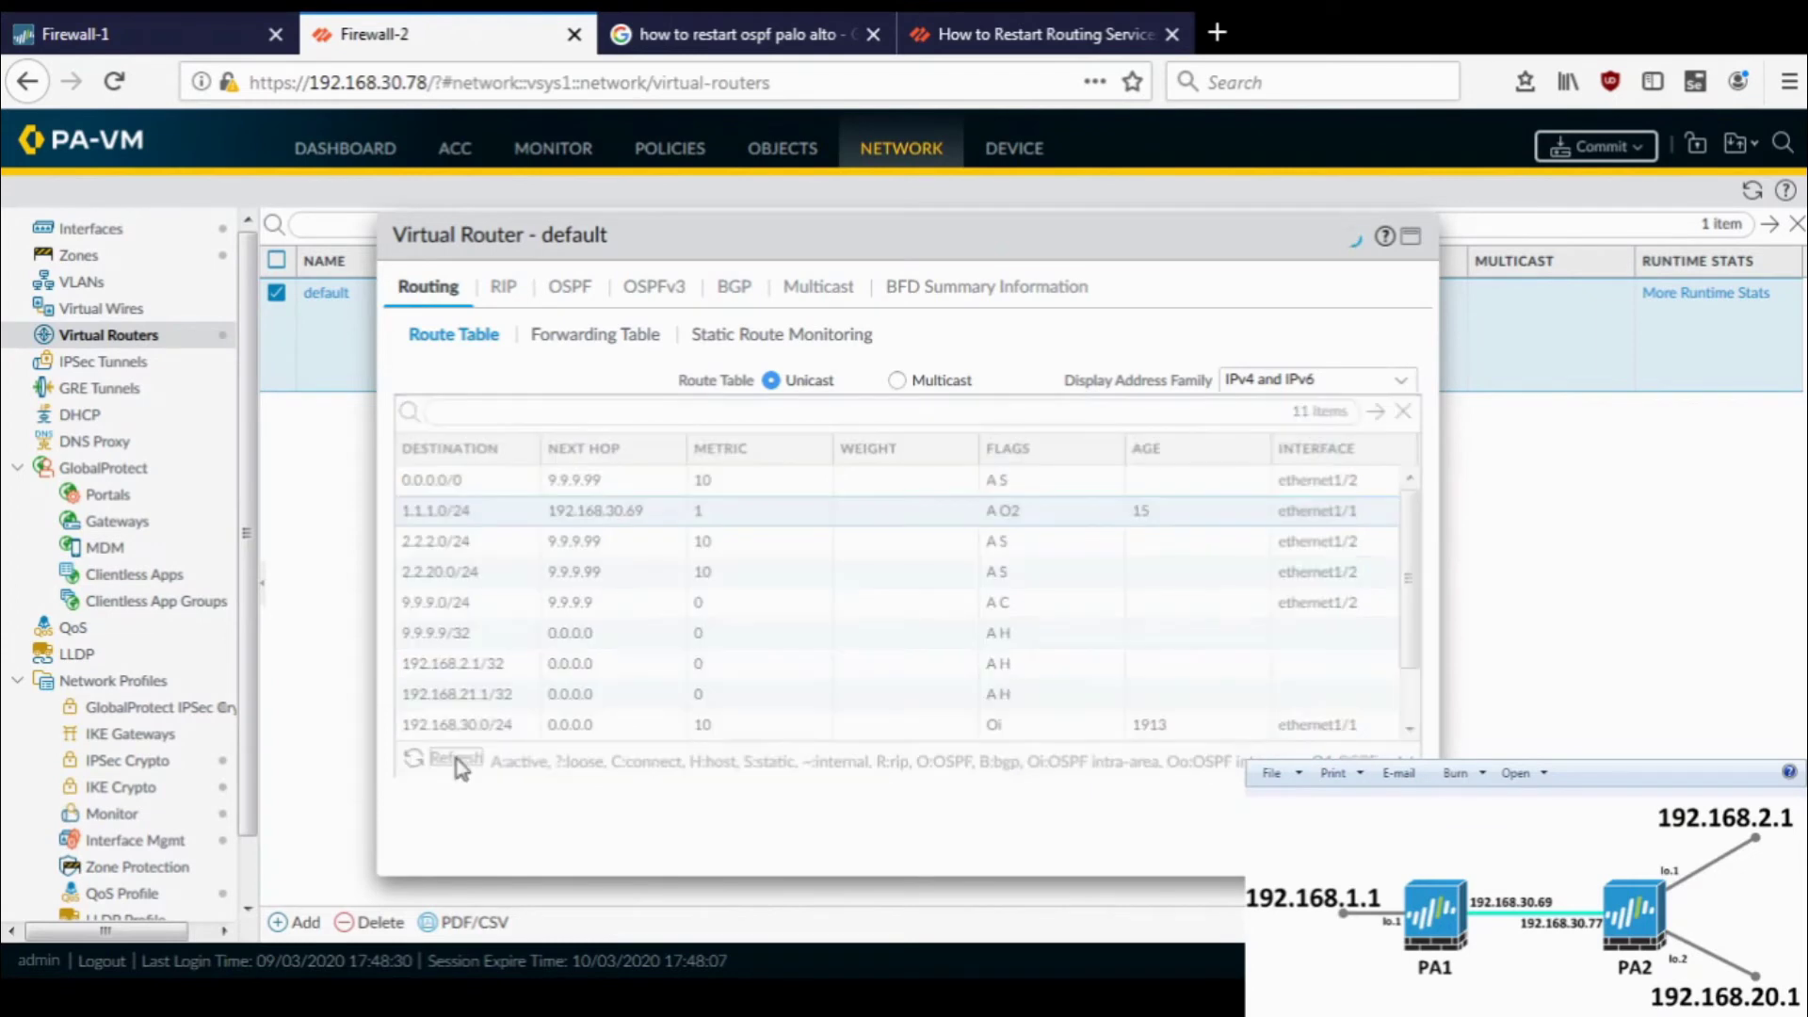
pyautogui.click(459, 765)
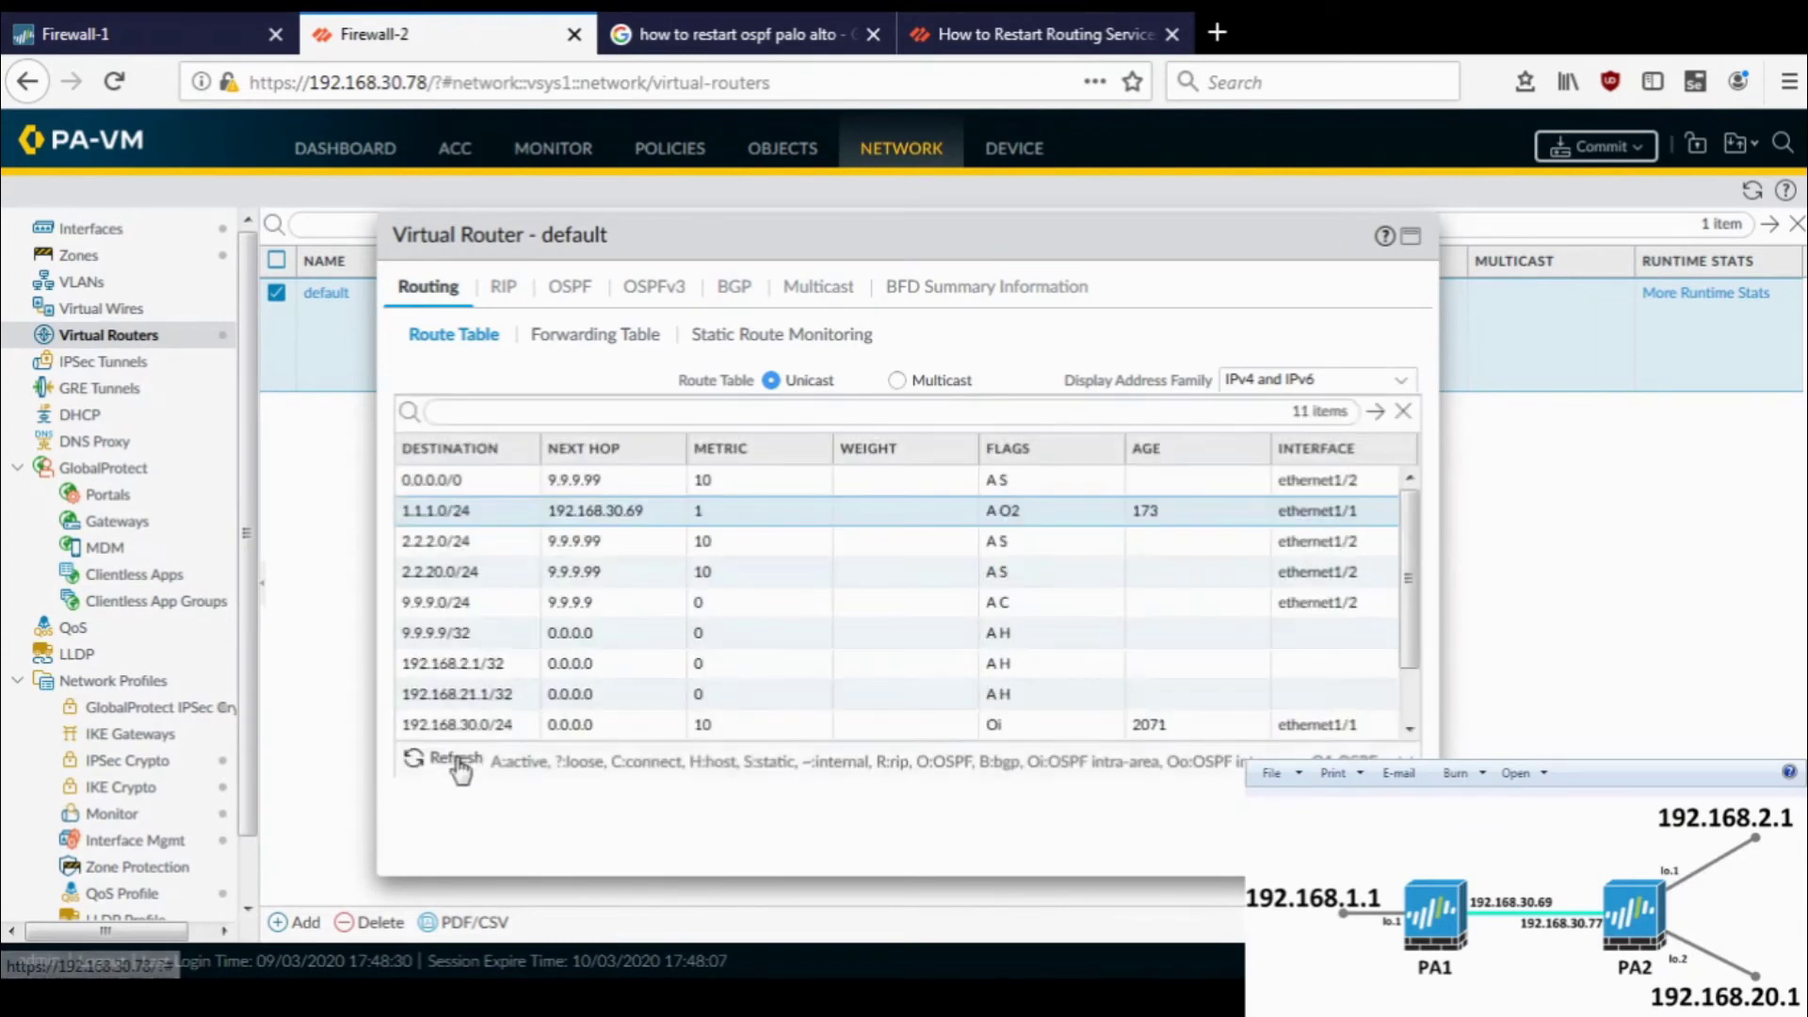
pyautogui.click(460, 765)
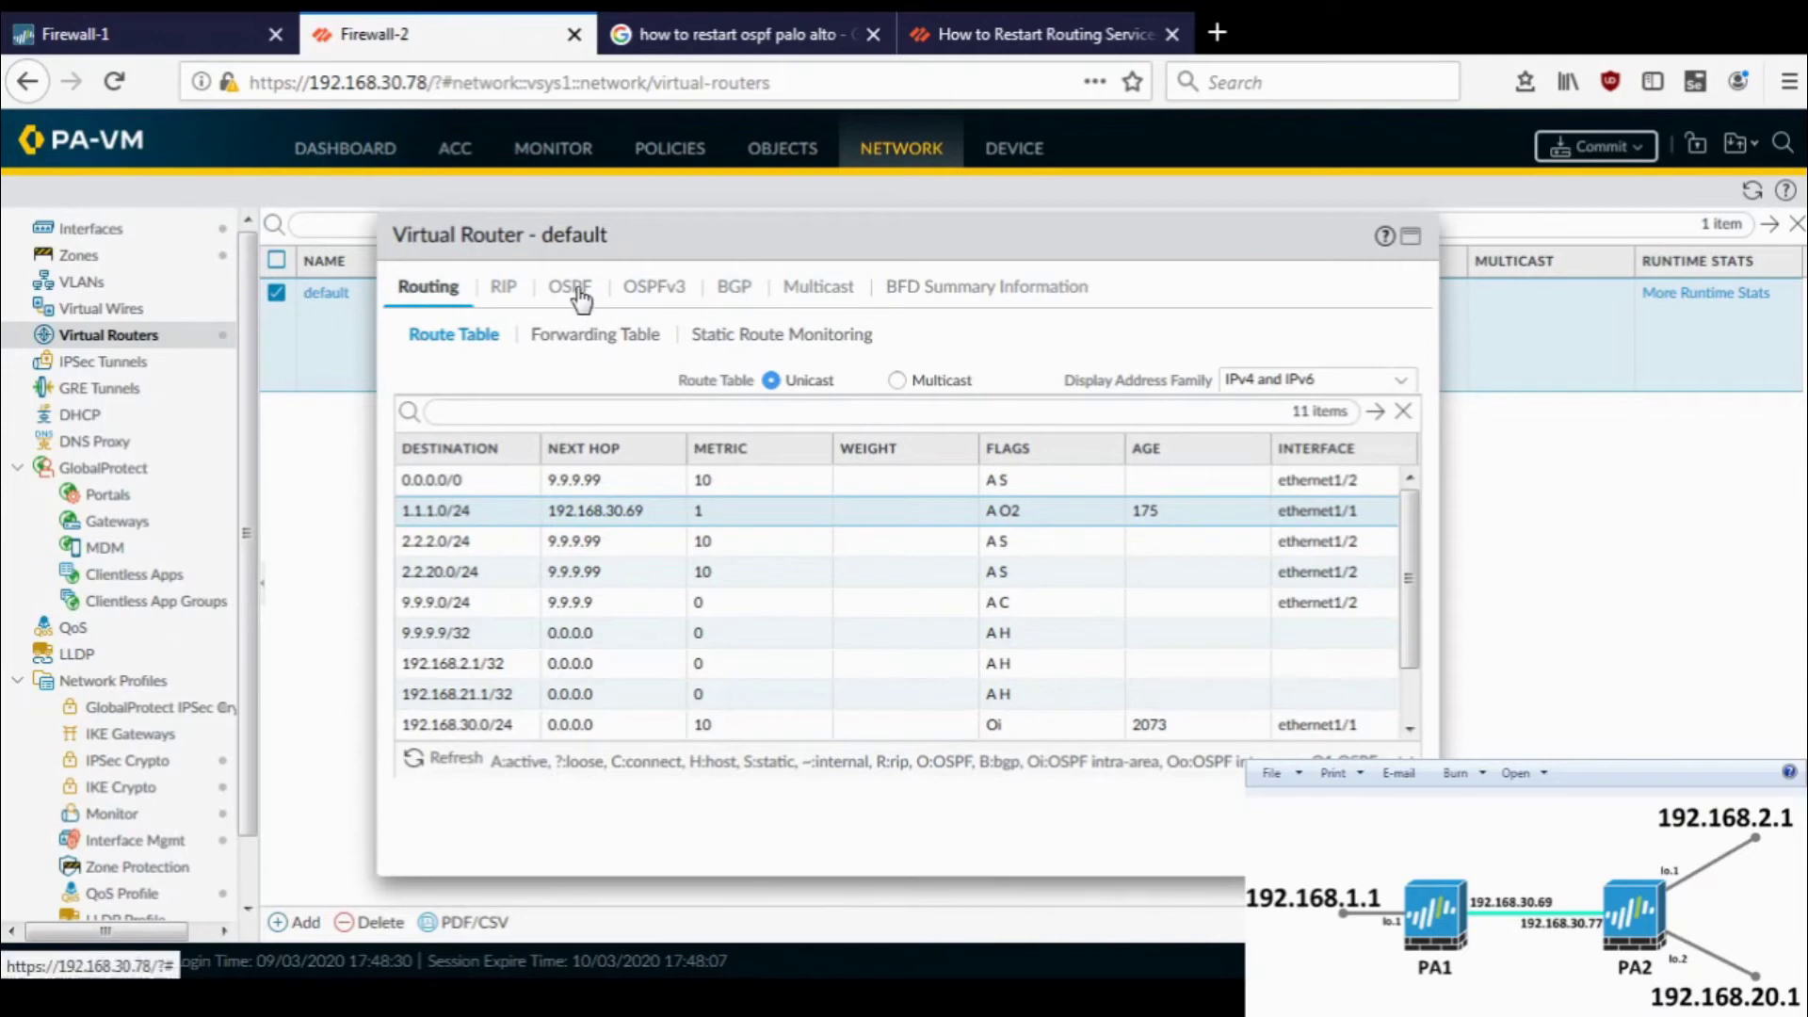
pyautogui.click(579, 295)
pyautogui.click(715, 335)
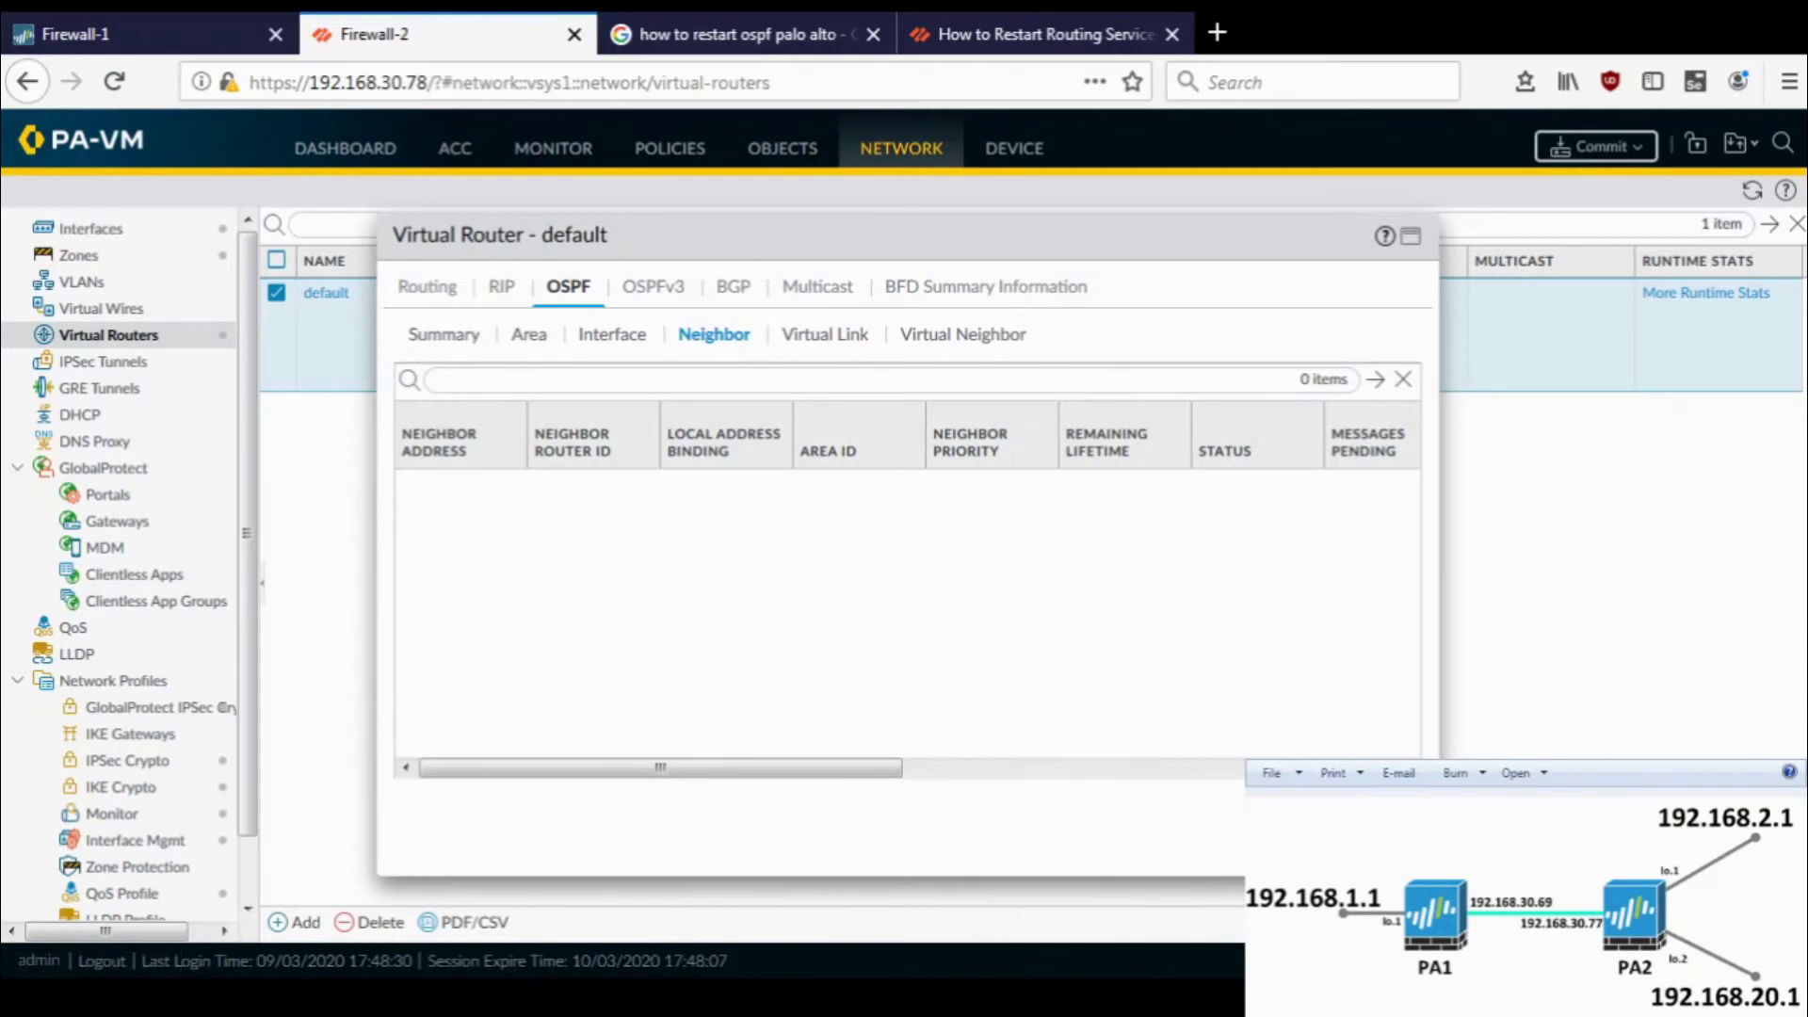
pyautogui.click(1392, 852)
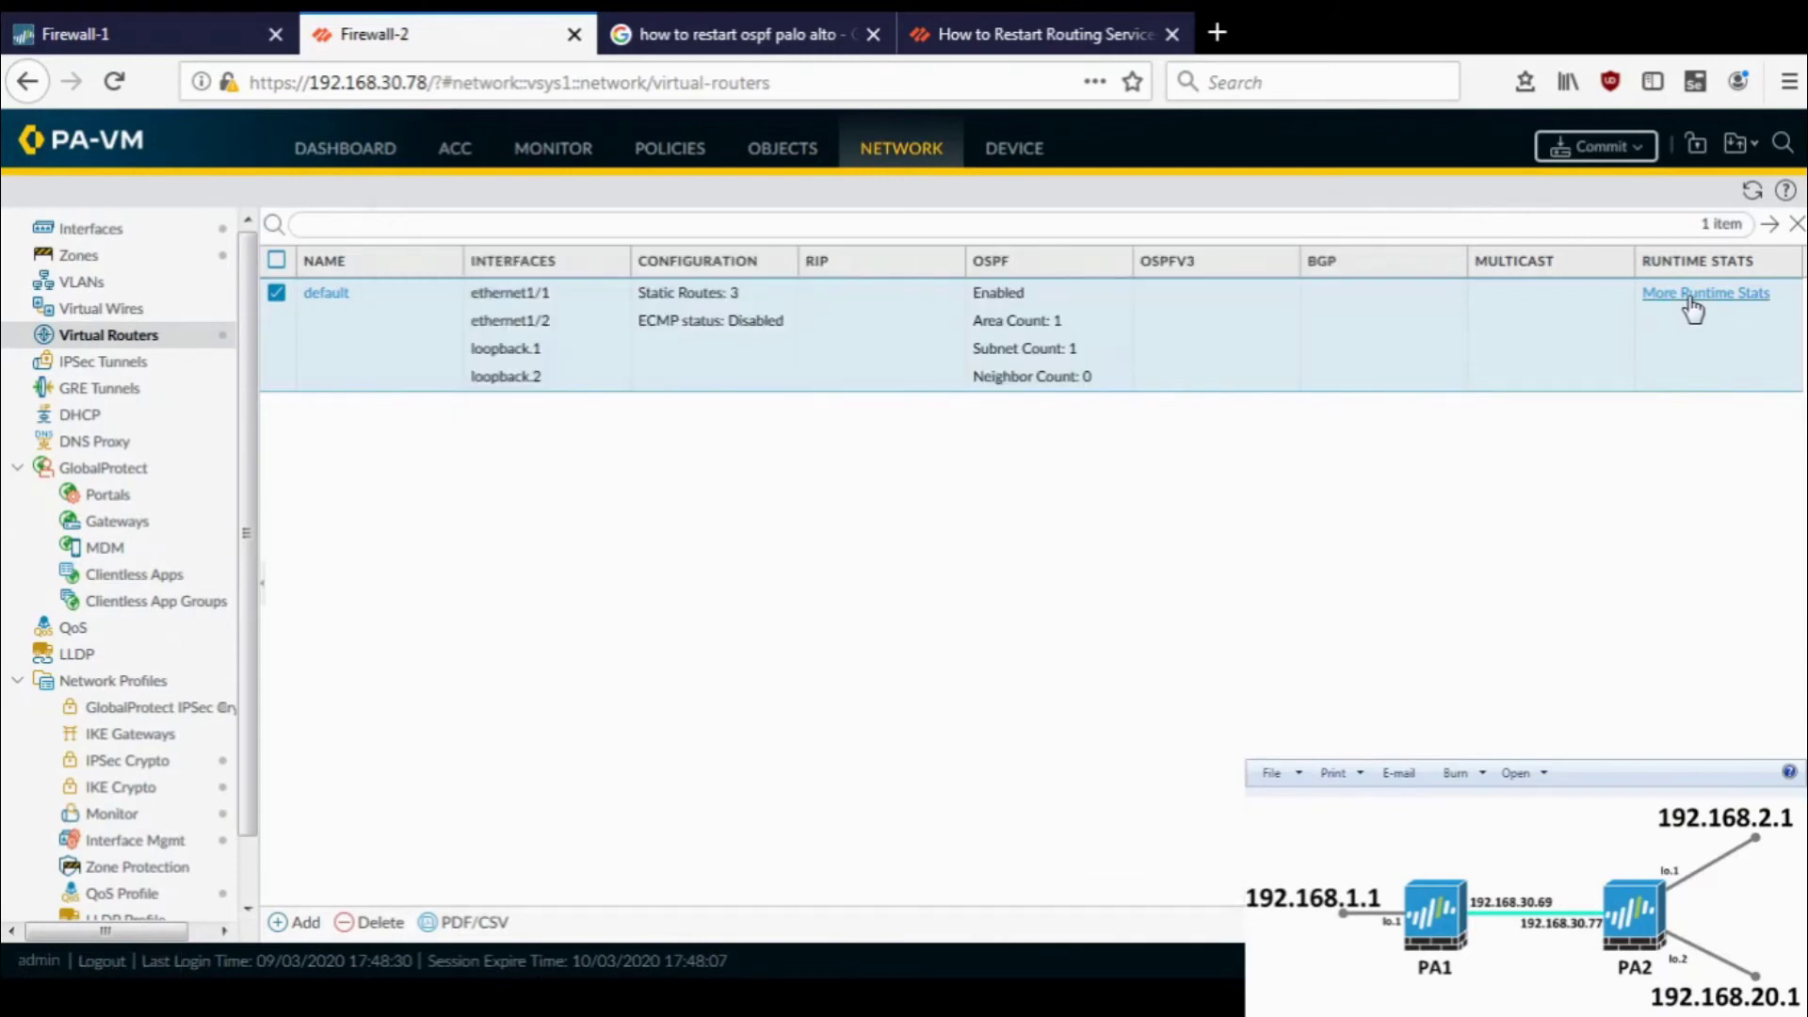
# - Review Firewall-2's OSPF summary, area, interface and neighbor runtime details, still showing no neighbors
pyautogui.click(1692, 296)
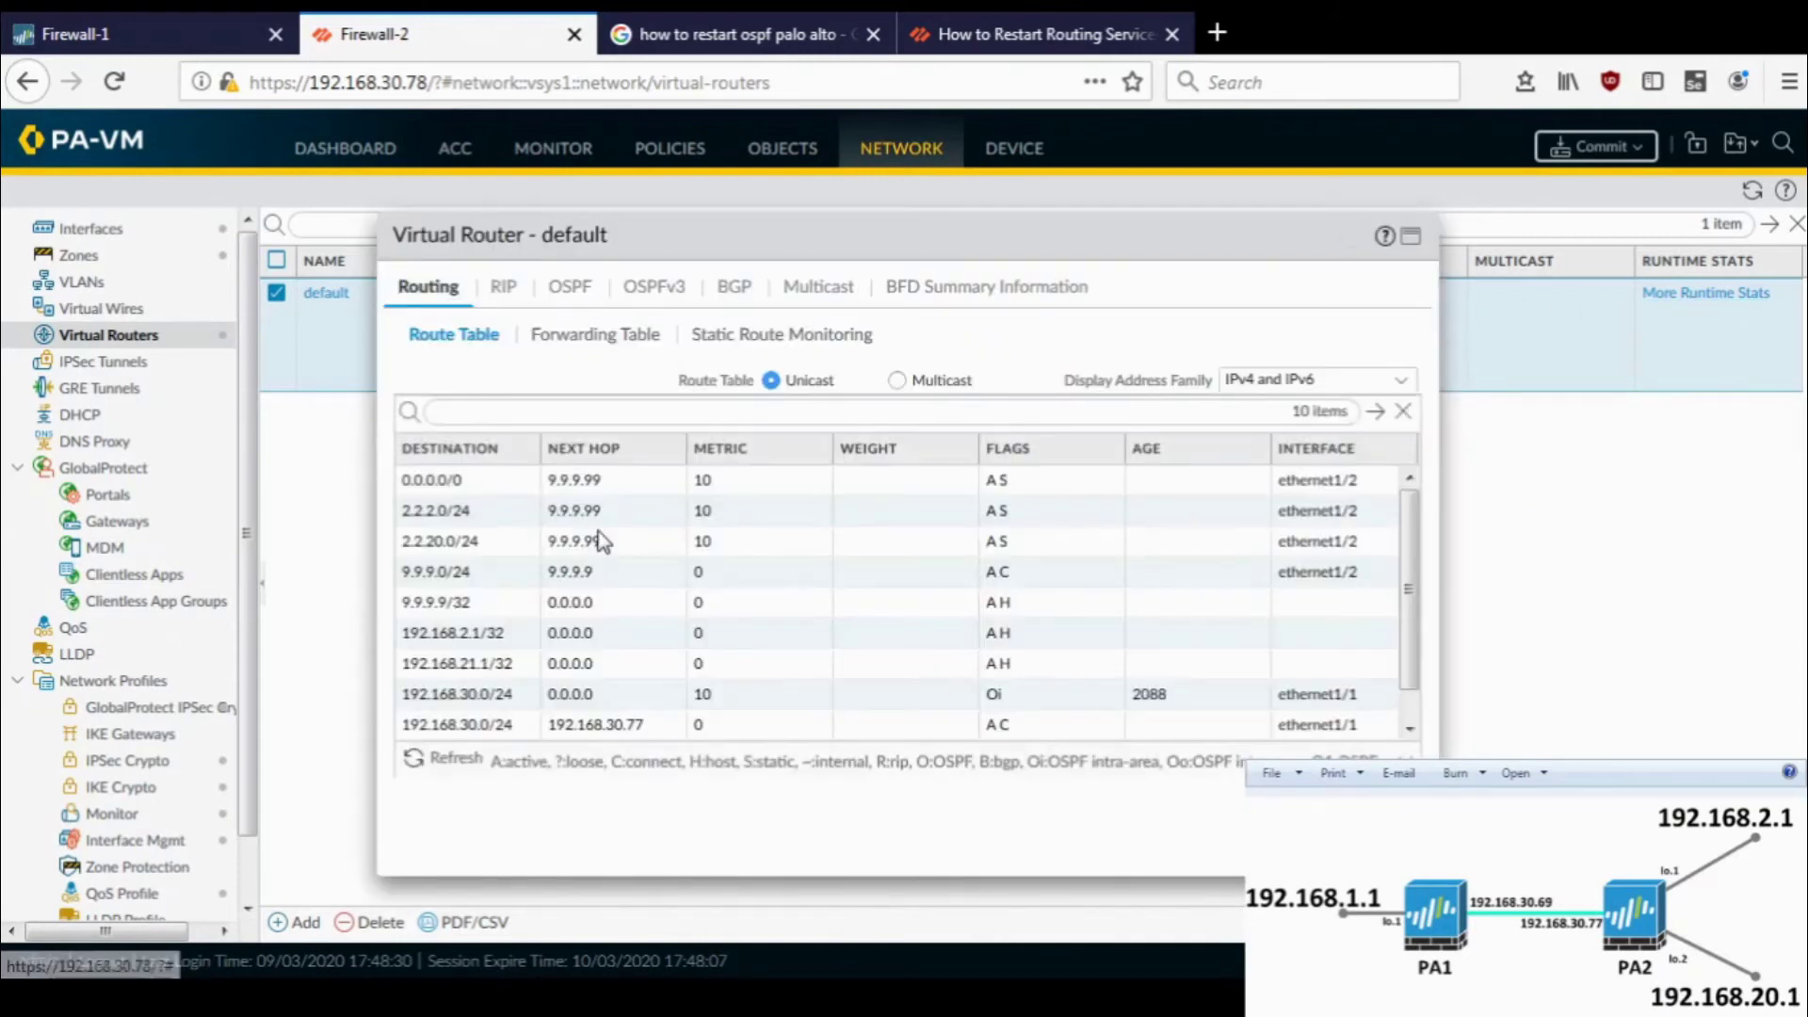
pyautogui.scroll(-1, 603, 541)
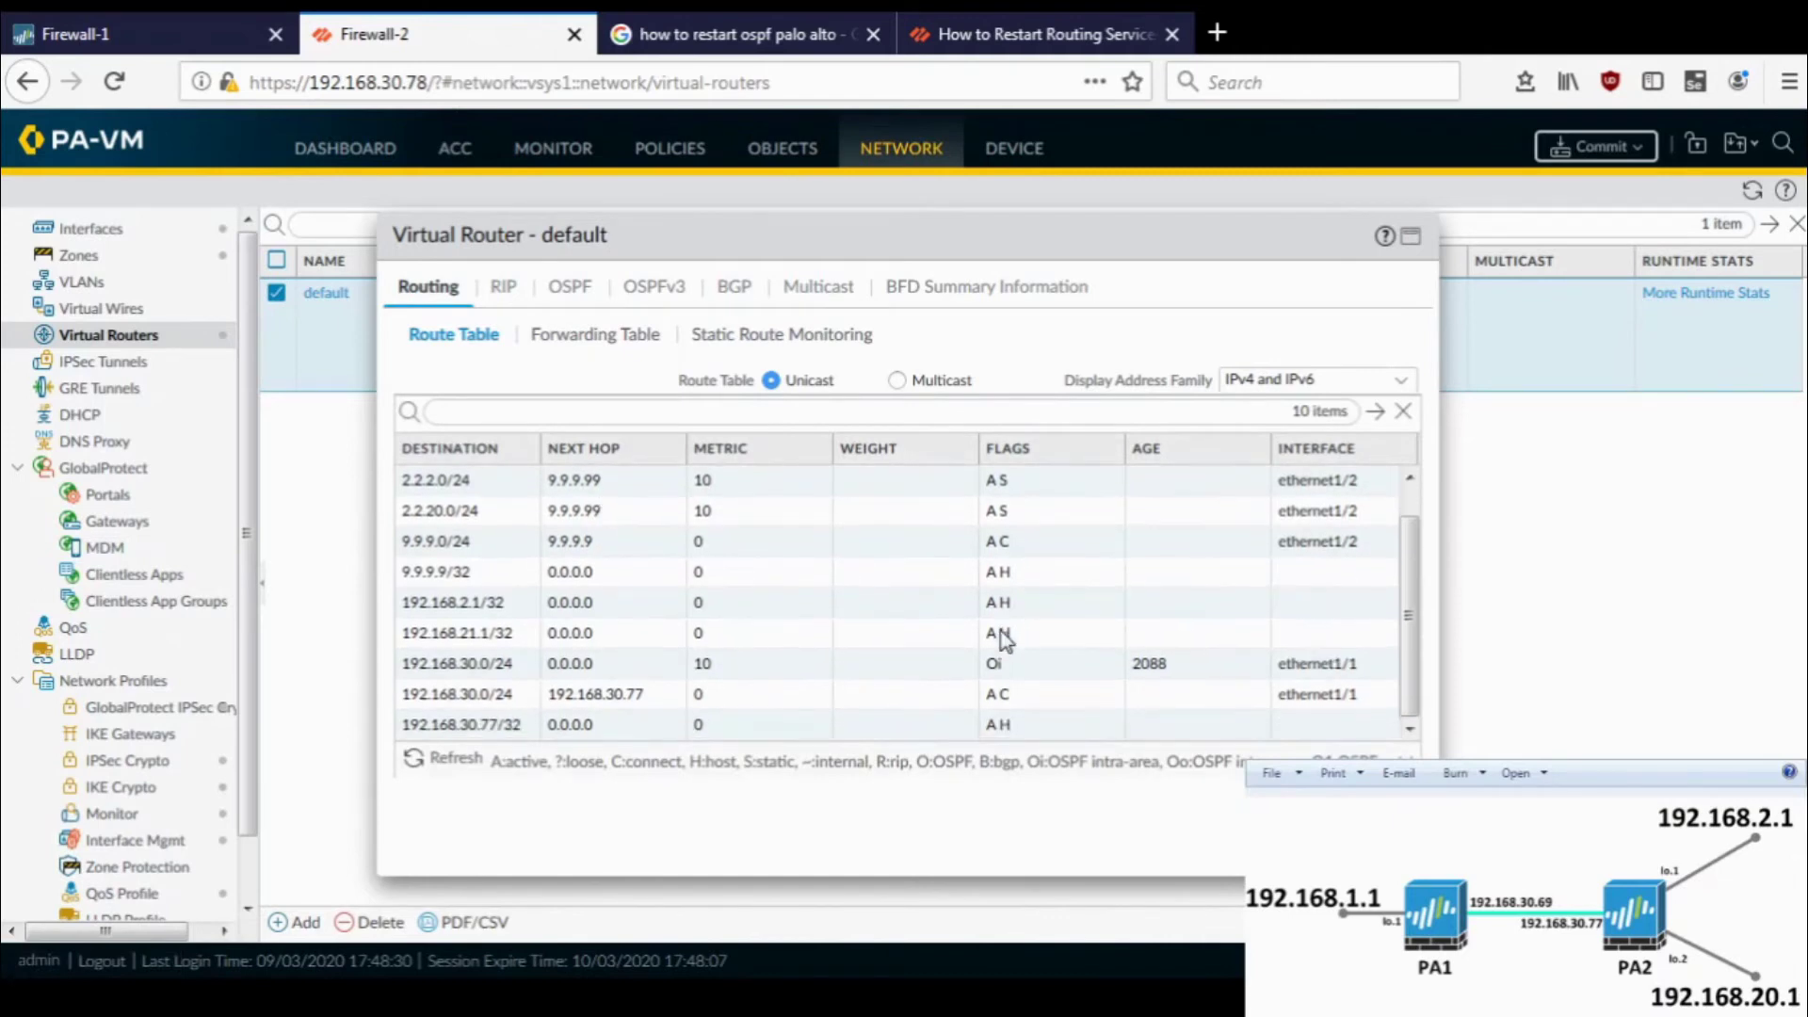
pyautogui.scroll(1, 1005, 640)
pyautogui.scroll(-1, 1005, 640)
pyautogui.click(577, 297)
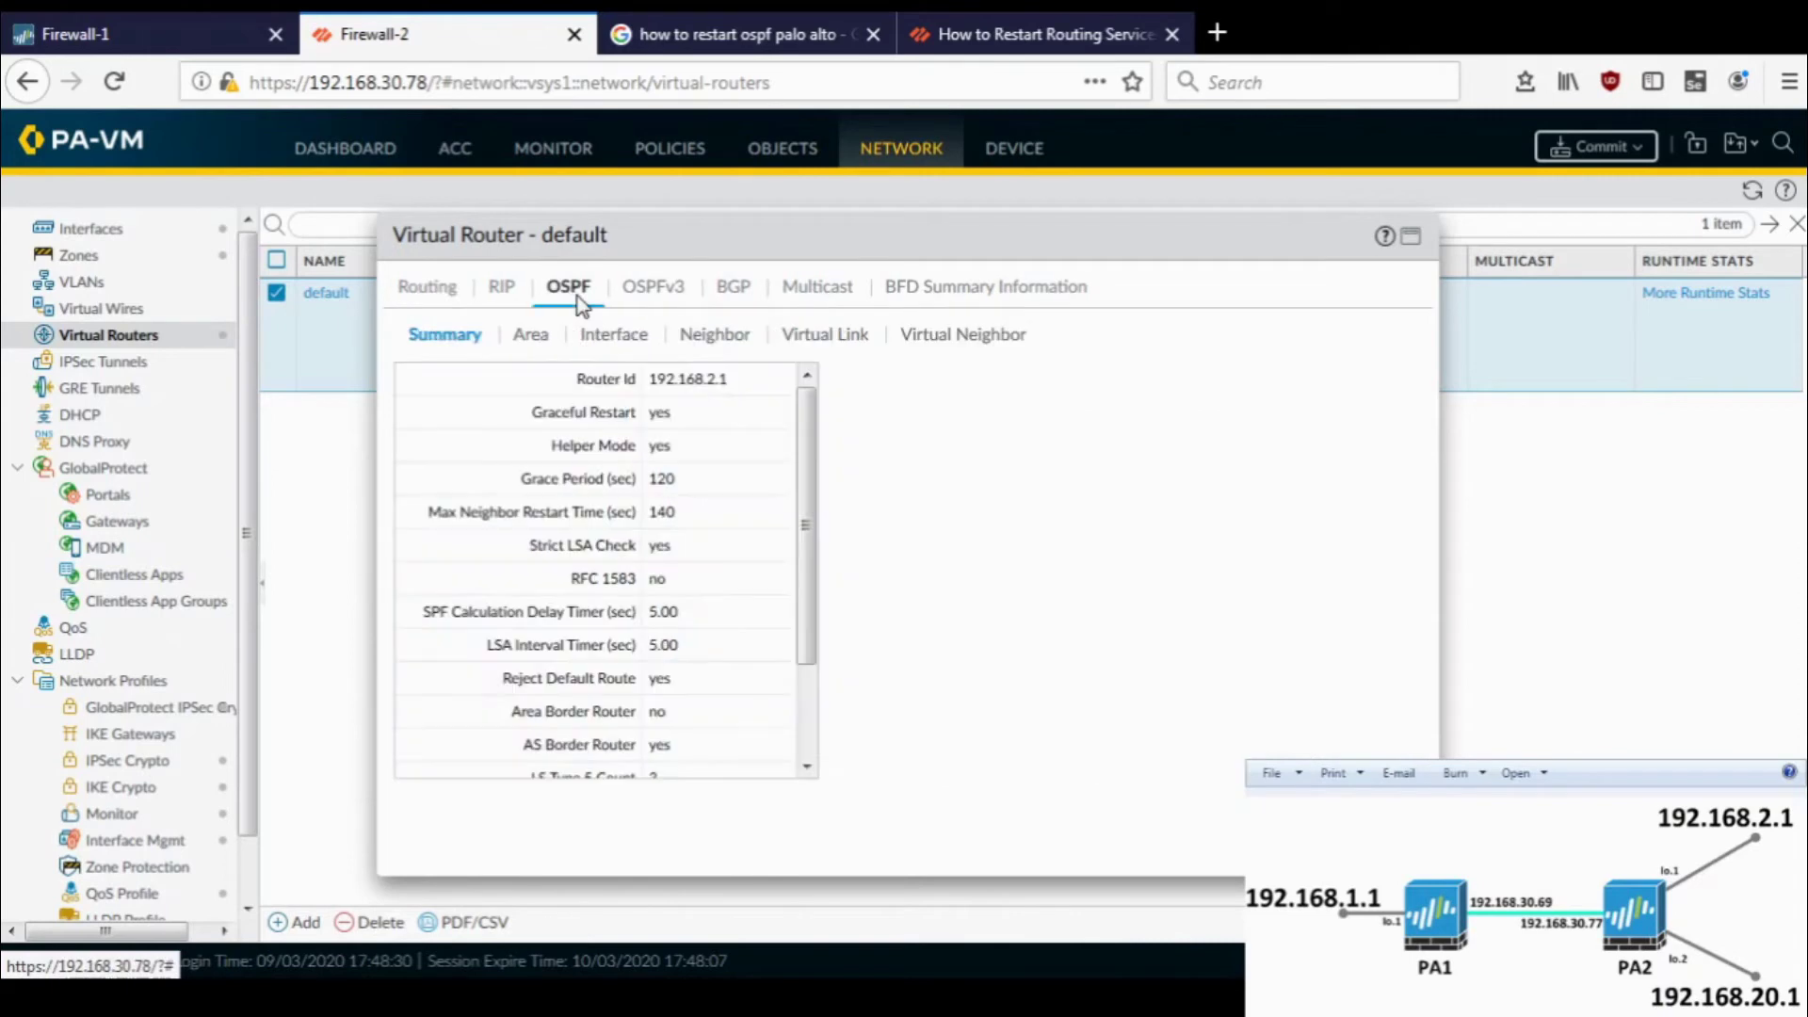
pyautogui.click(527, 346)
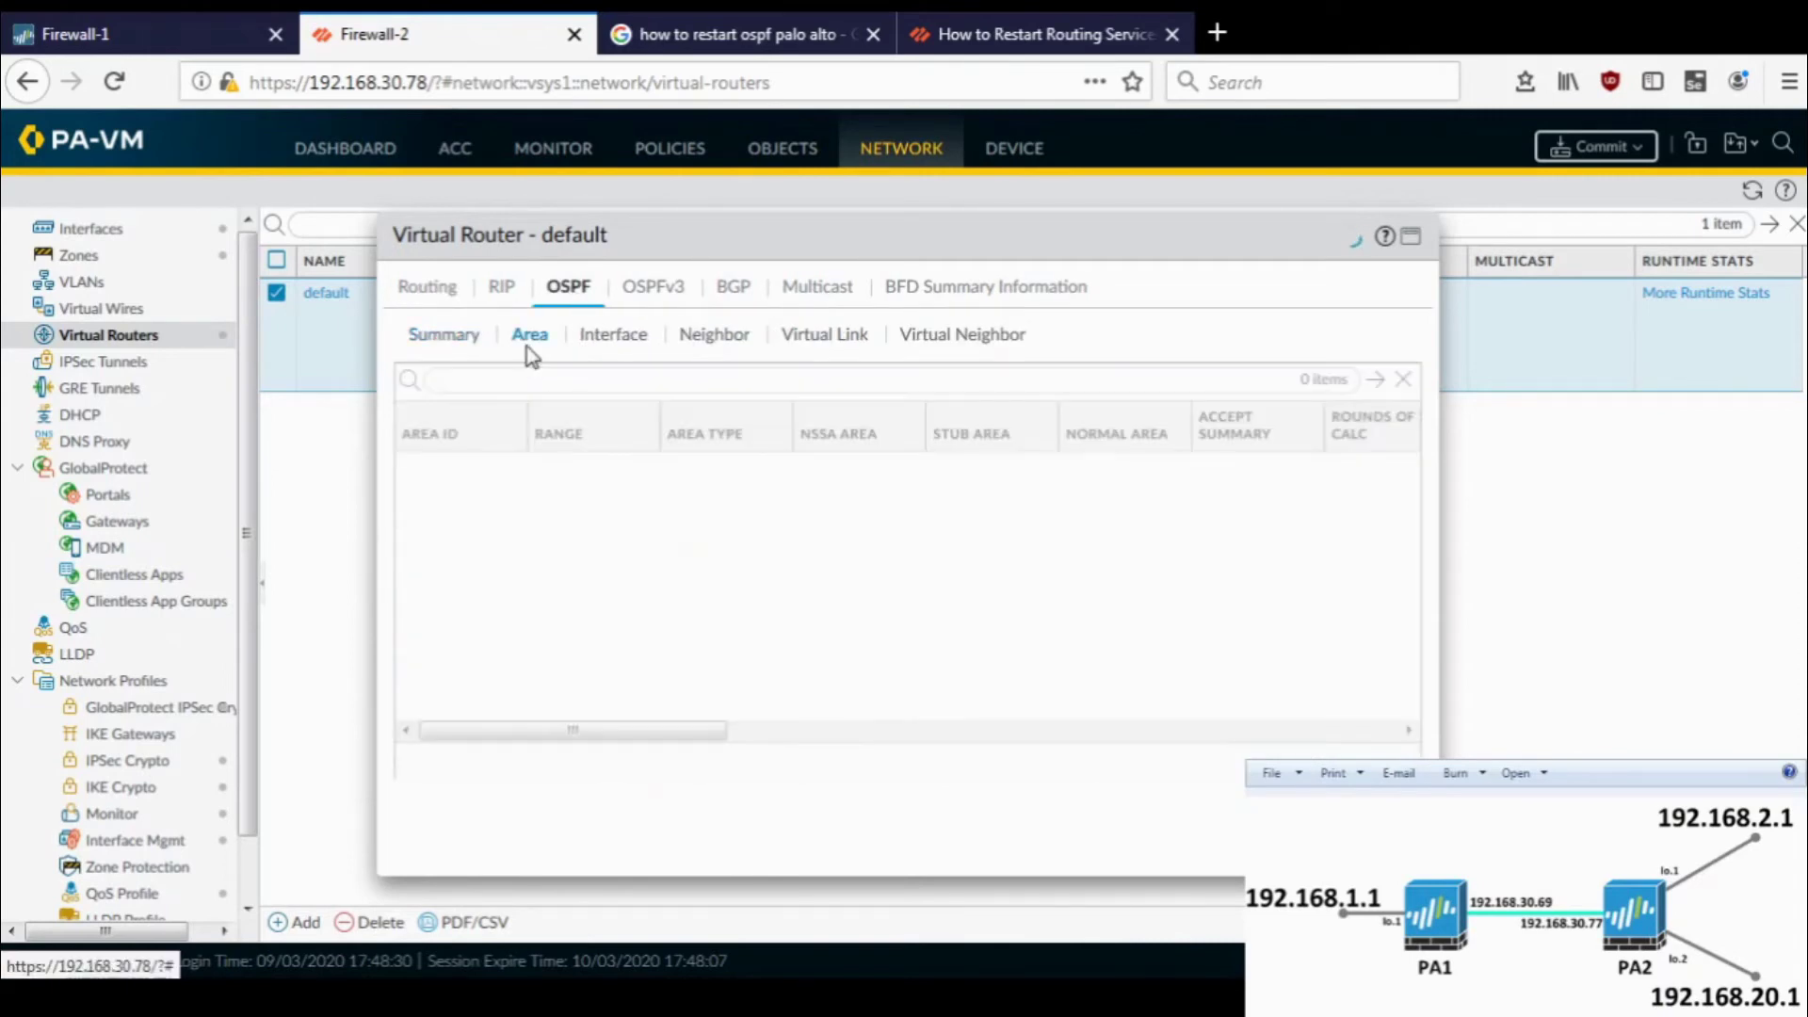
pyautogui.click(601, 345)
pyautogui.click(749, 341)
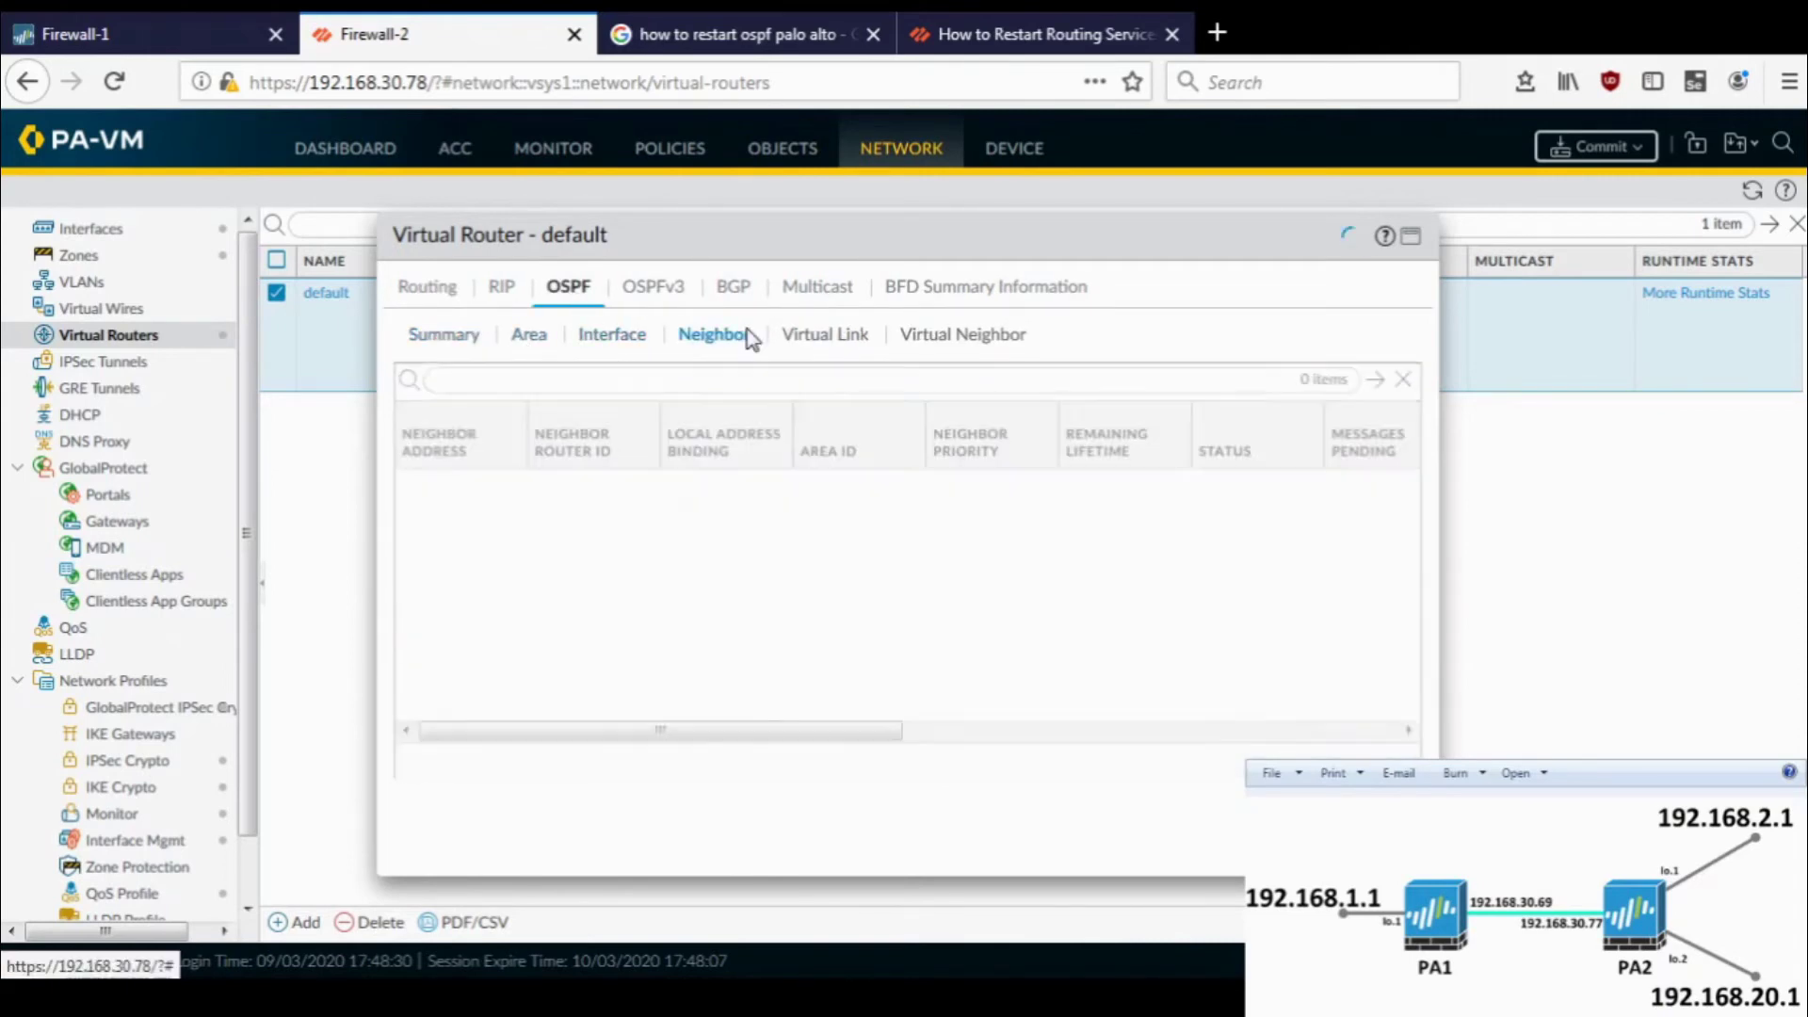
pyautogui.click(431, 335)
pyautogui.click(425, 286)
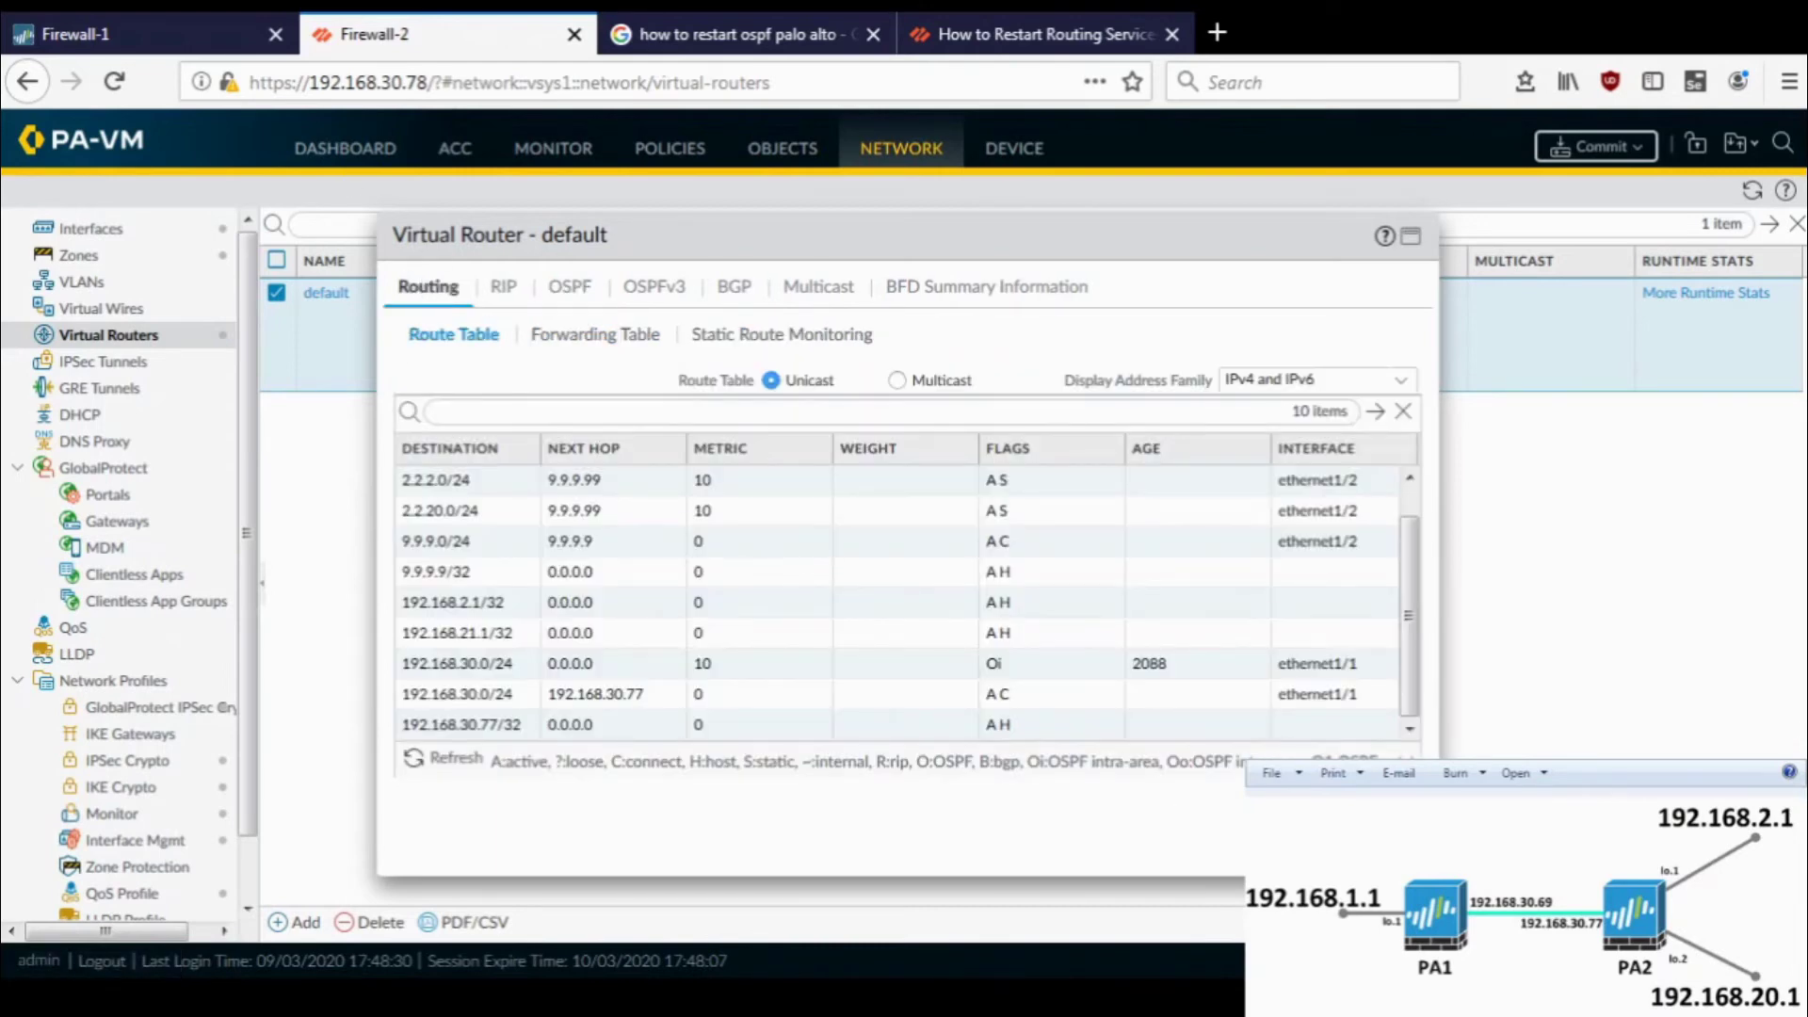
pyautogui.press('Escape')
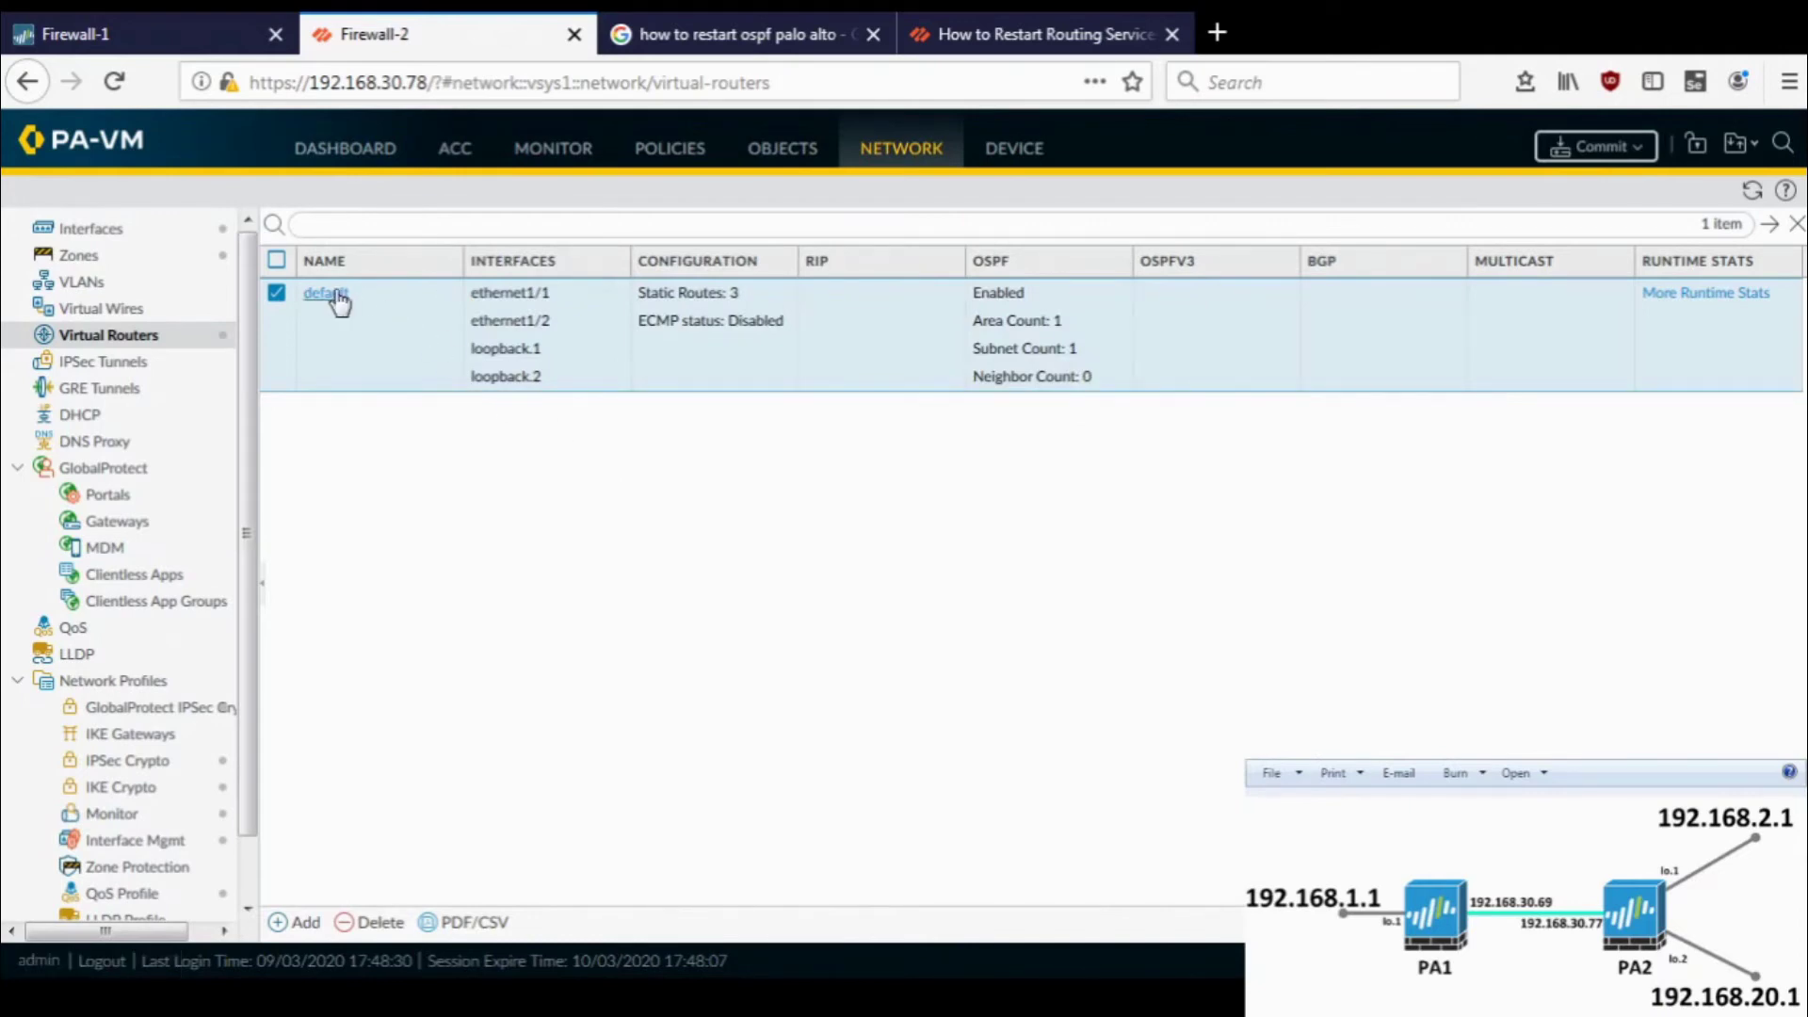
# - Create a simple-password OSPF auth profile 'auth-profile' on Firewall-2's default virtual router
pyautogui.click(335, 294)
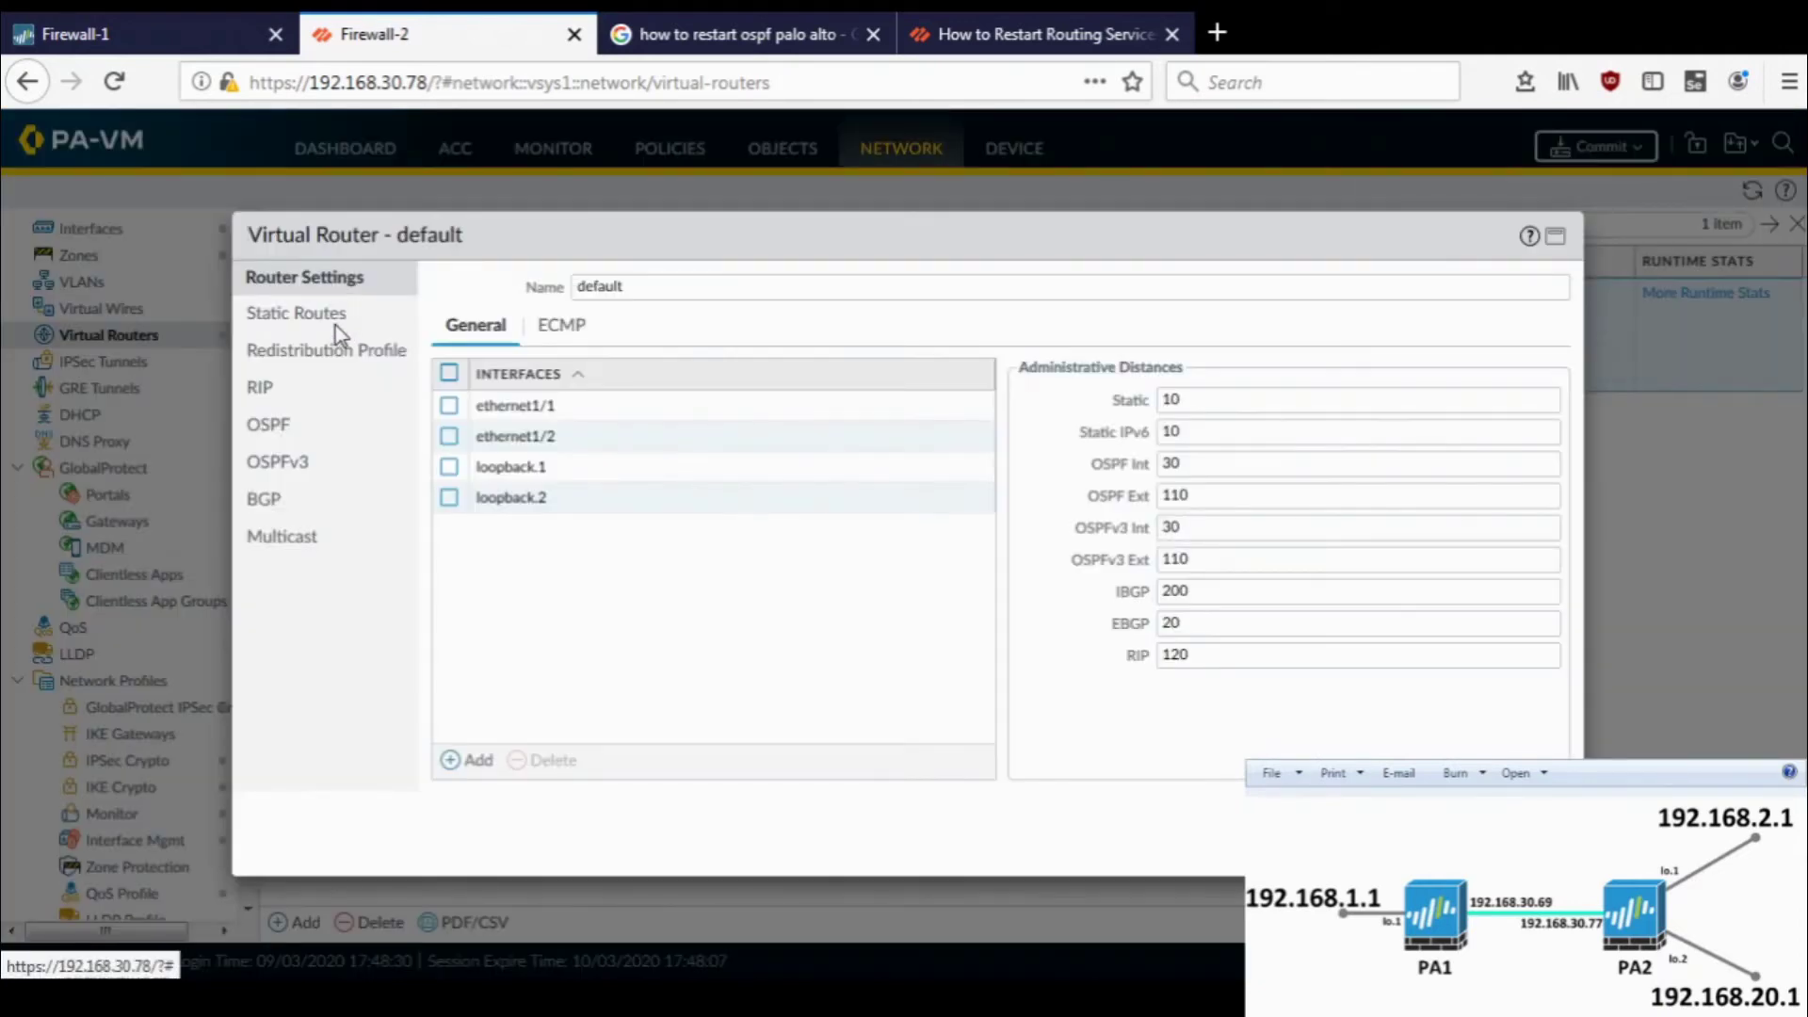
pyautogui.click(294, 424)
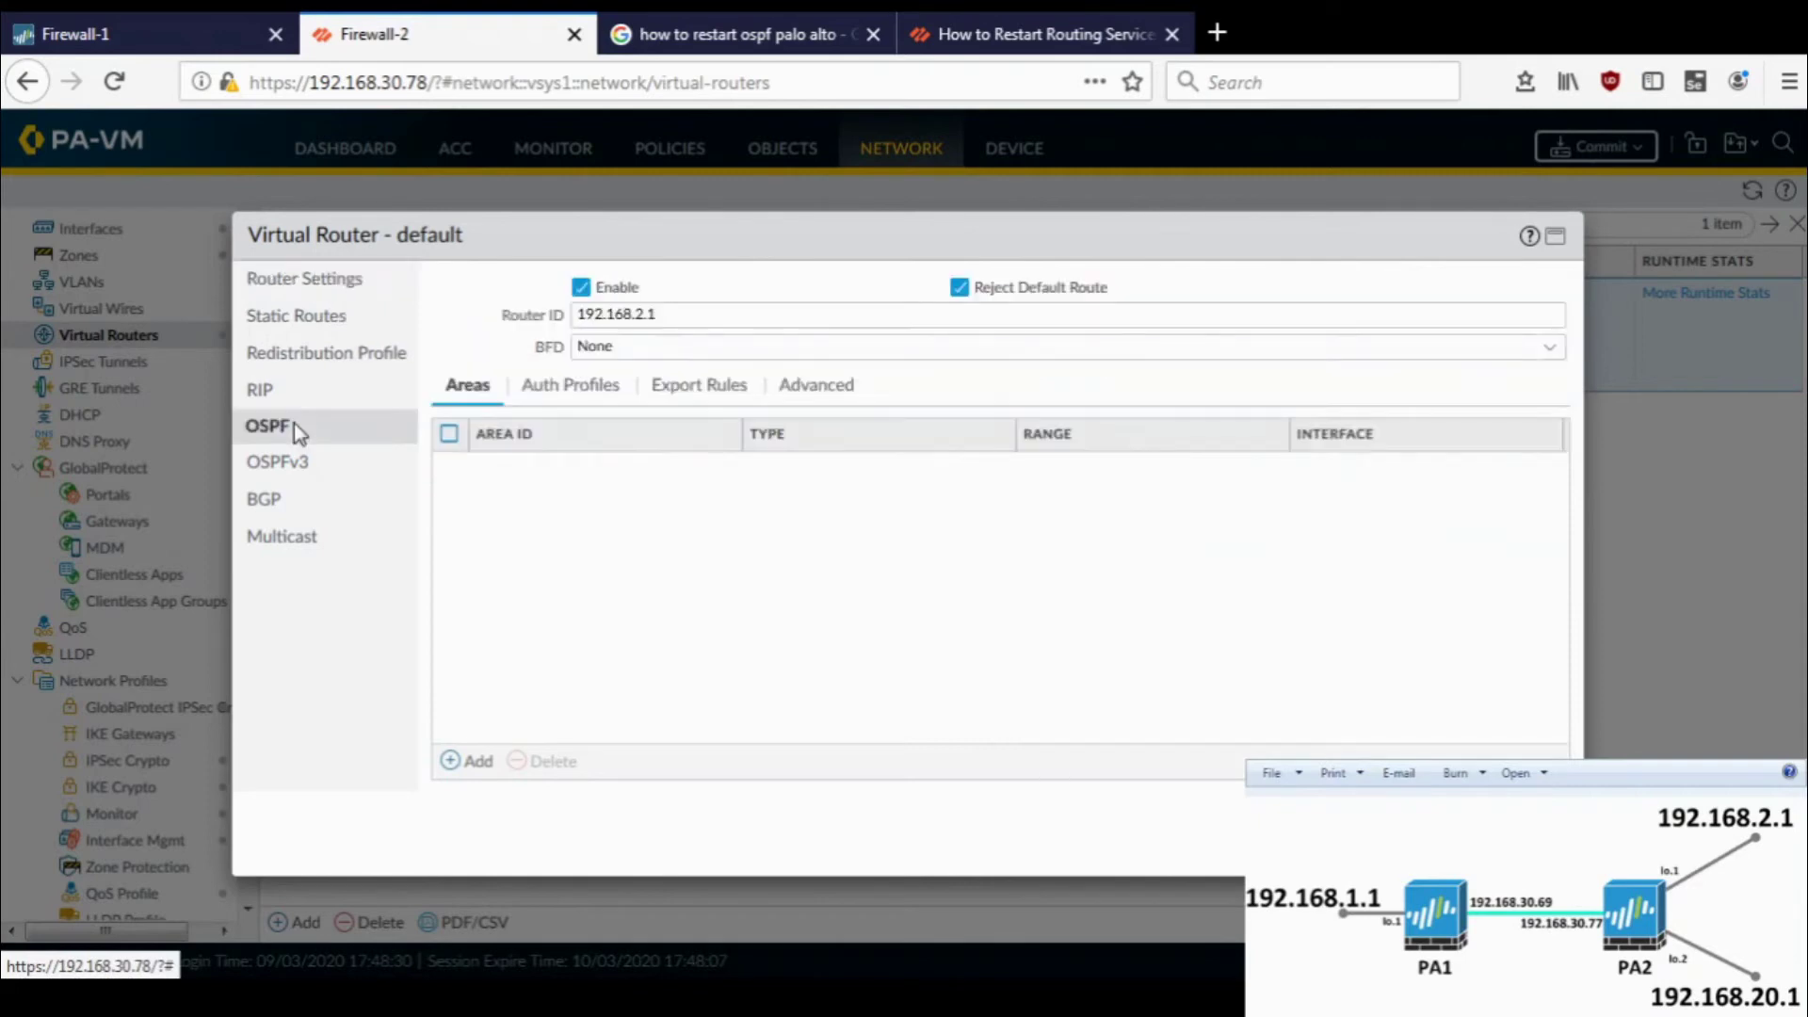
pyautogui.click(586, 399)
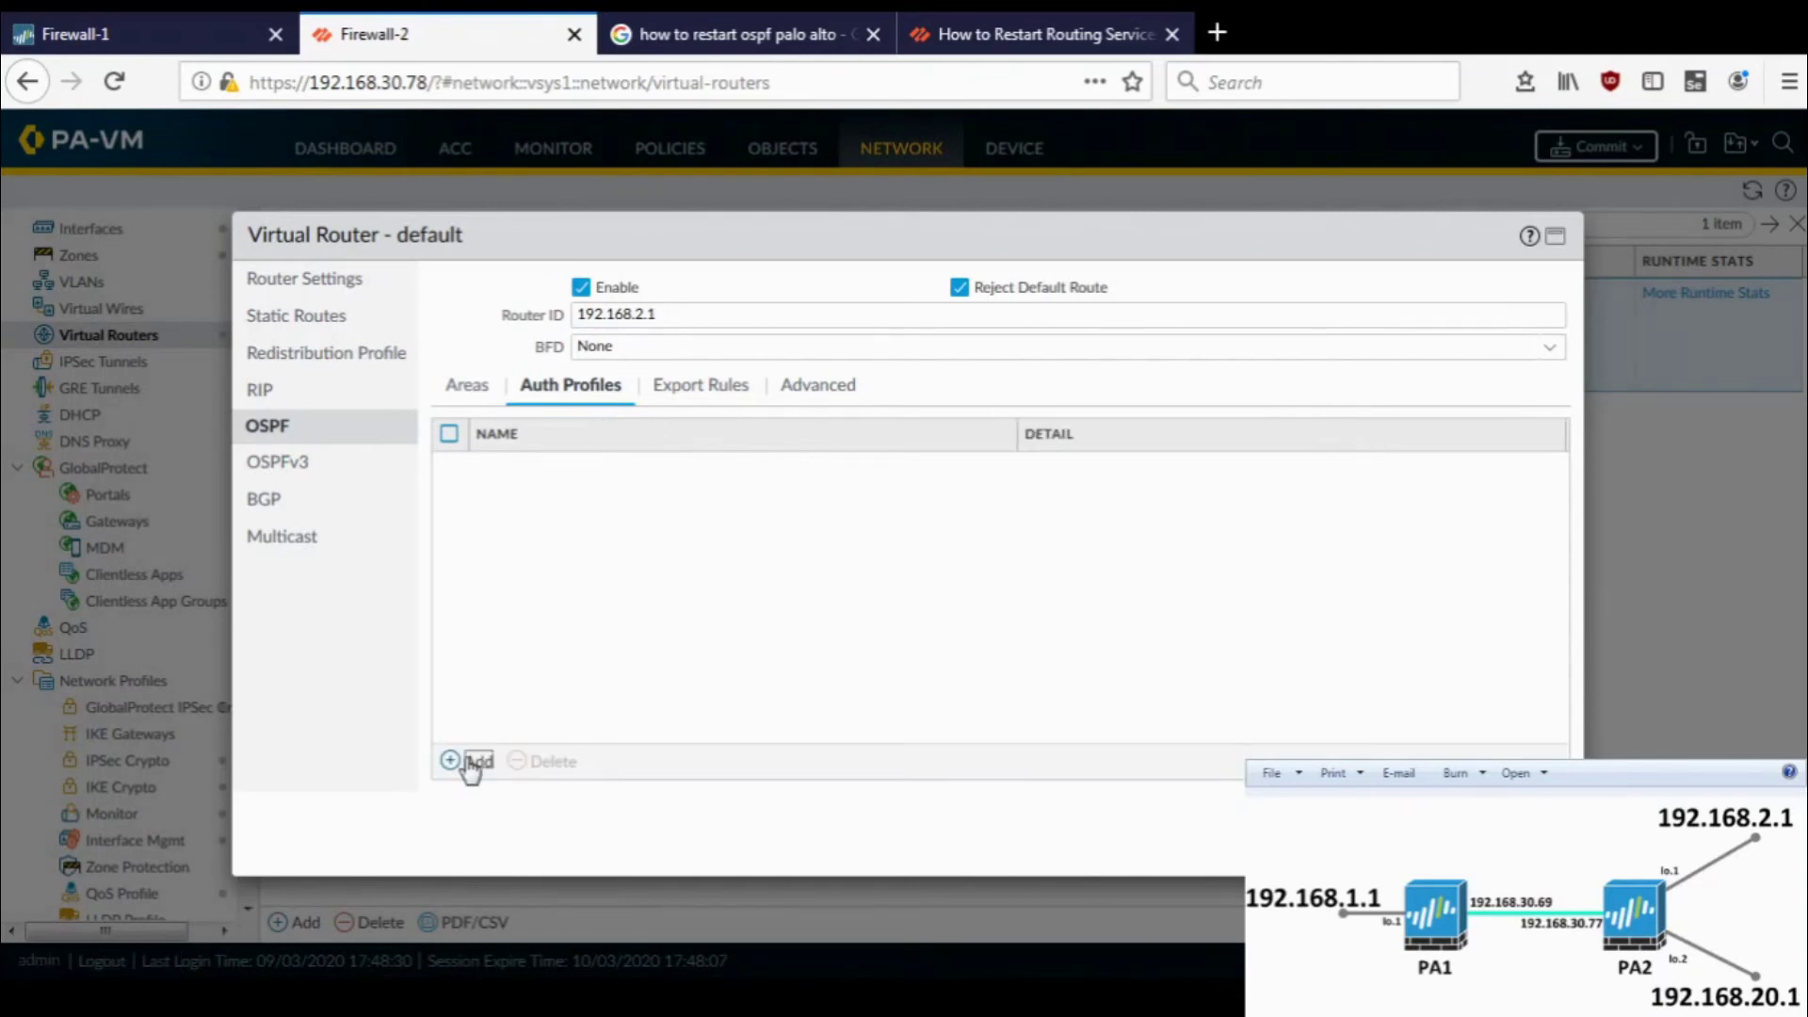
pyautogui.click(469, 762)
pyautogui.write('auth-')
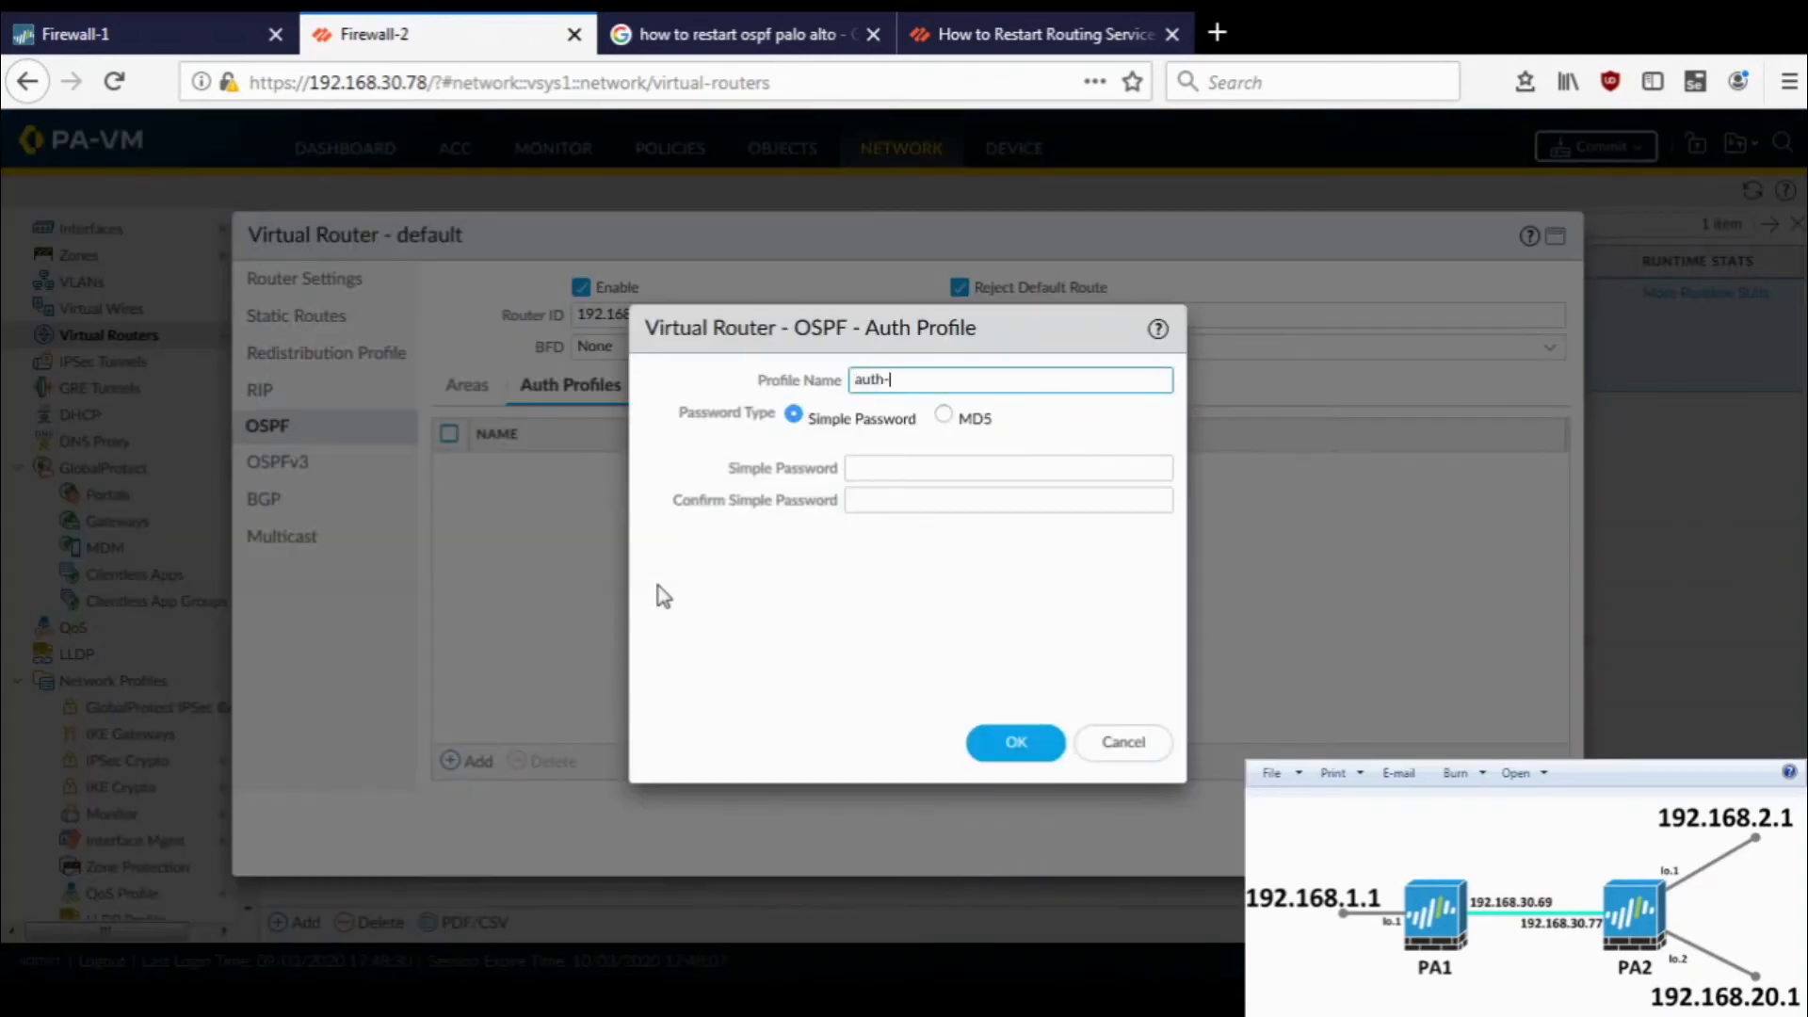
pyautogui.press('Tab')
pyautogui.press('Tab')
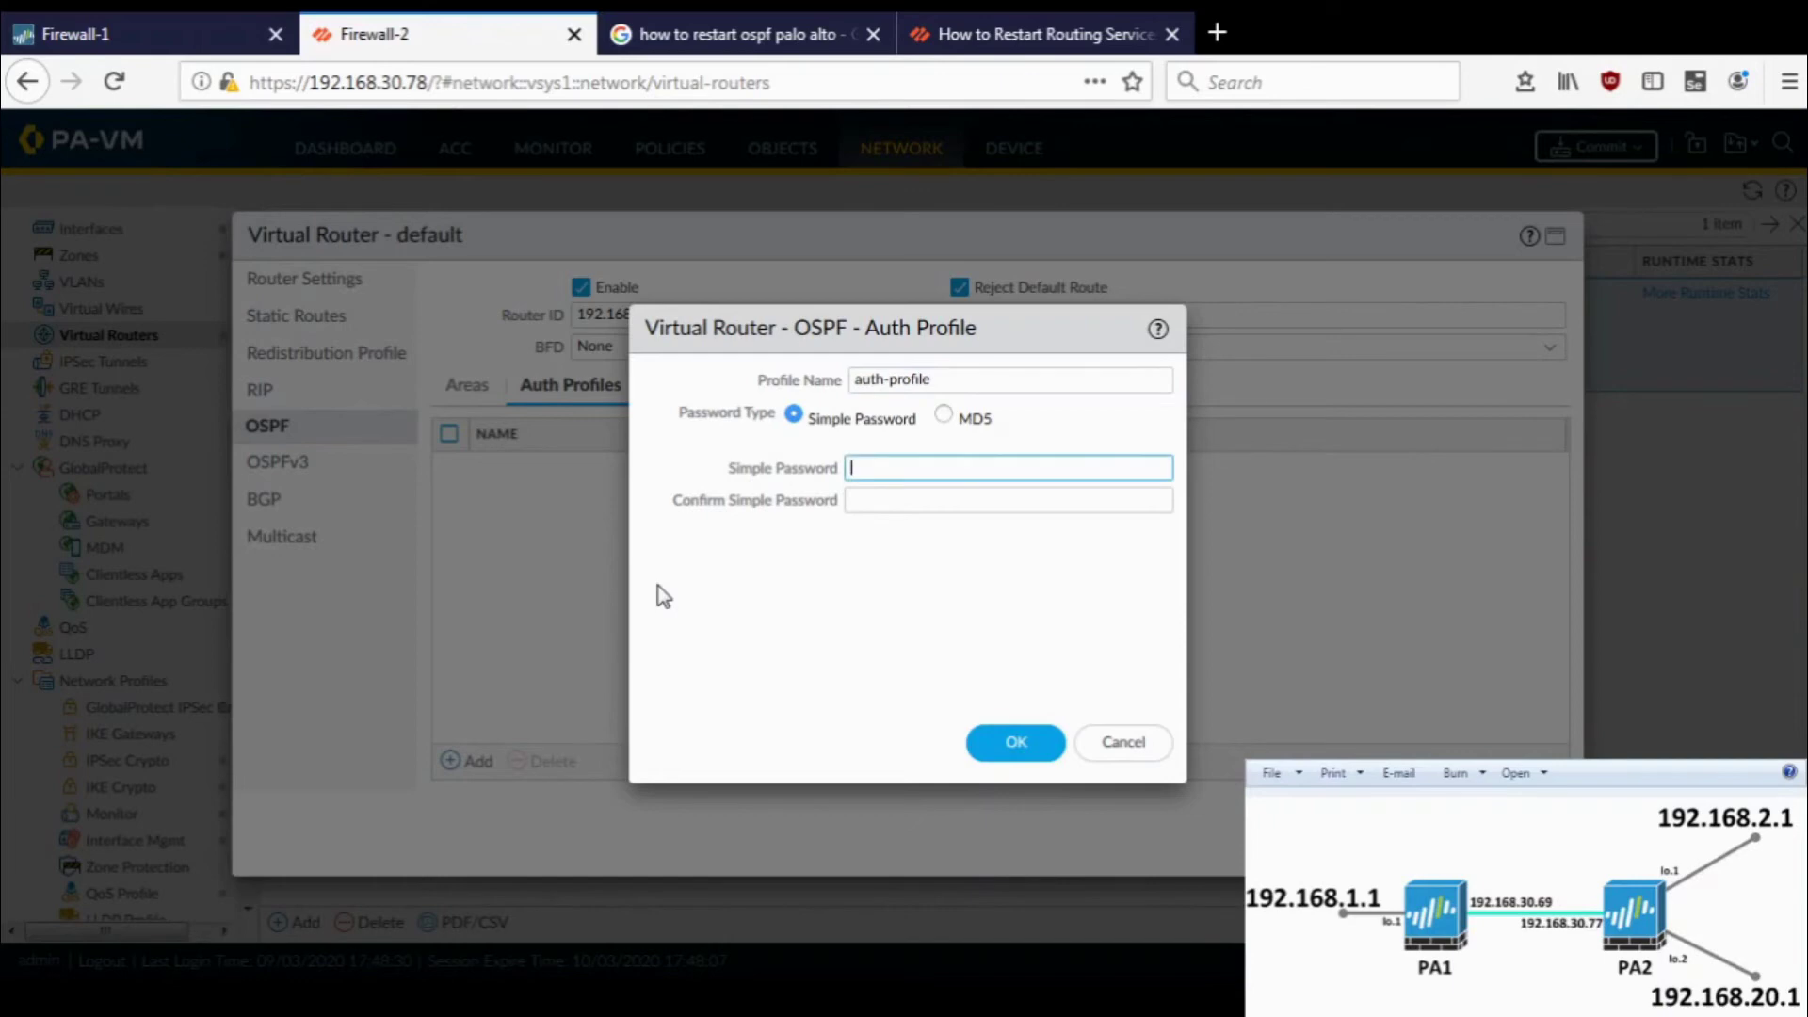
pyautogui.write('p')
pyautogui.press('Tab')
pyautogui.write('pas')
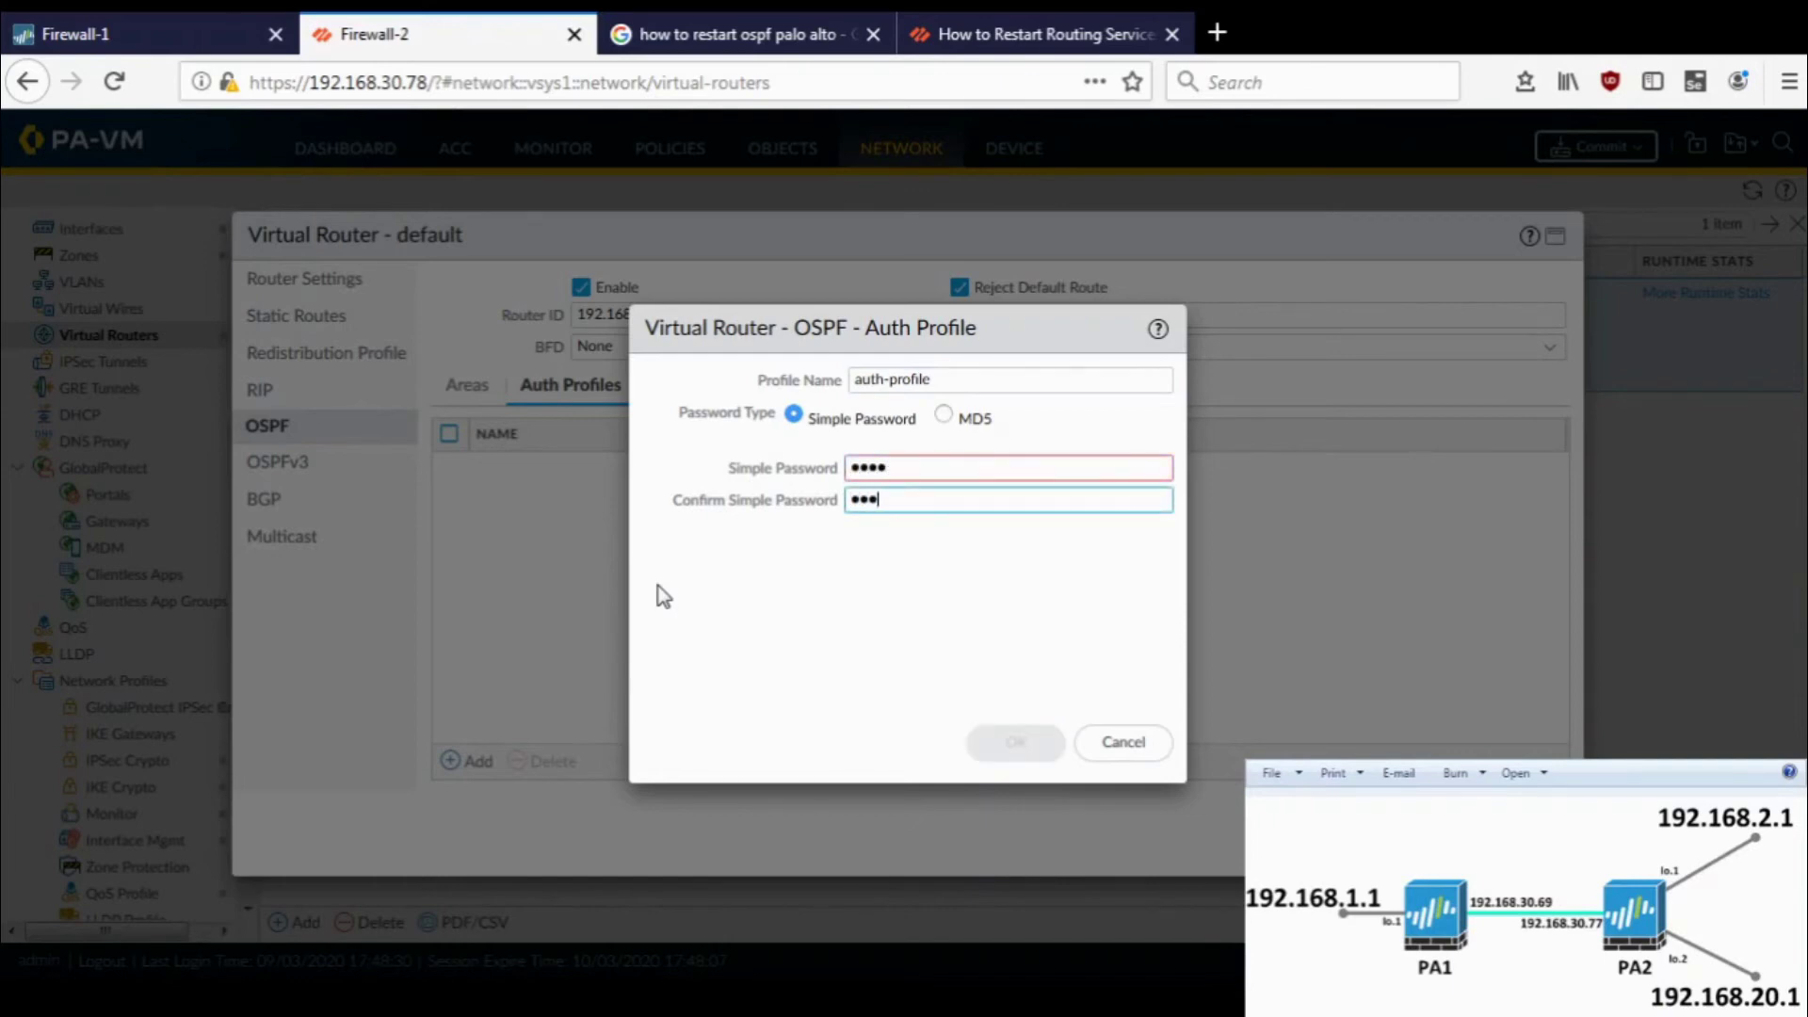
pyautogui.write('s')
pyautogui.click(1014, 744)
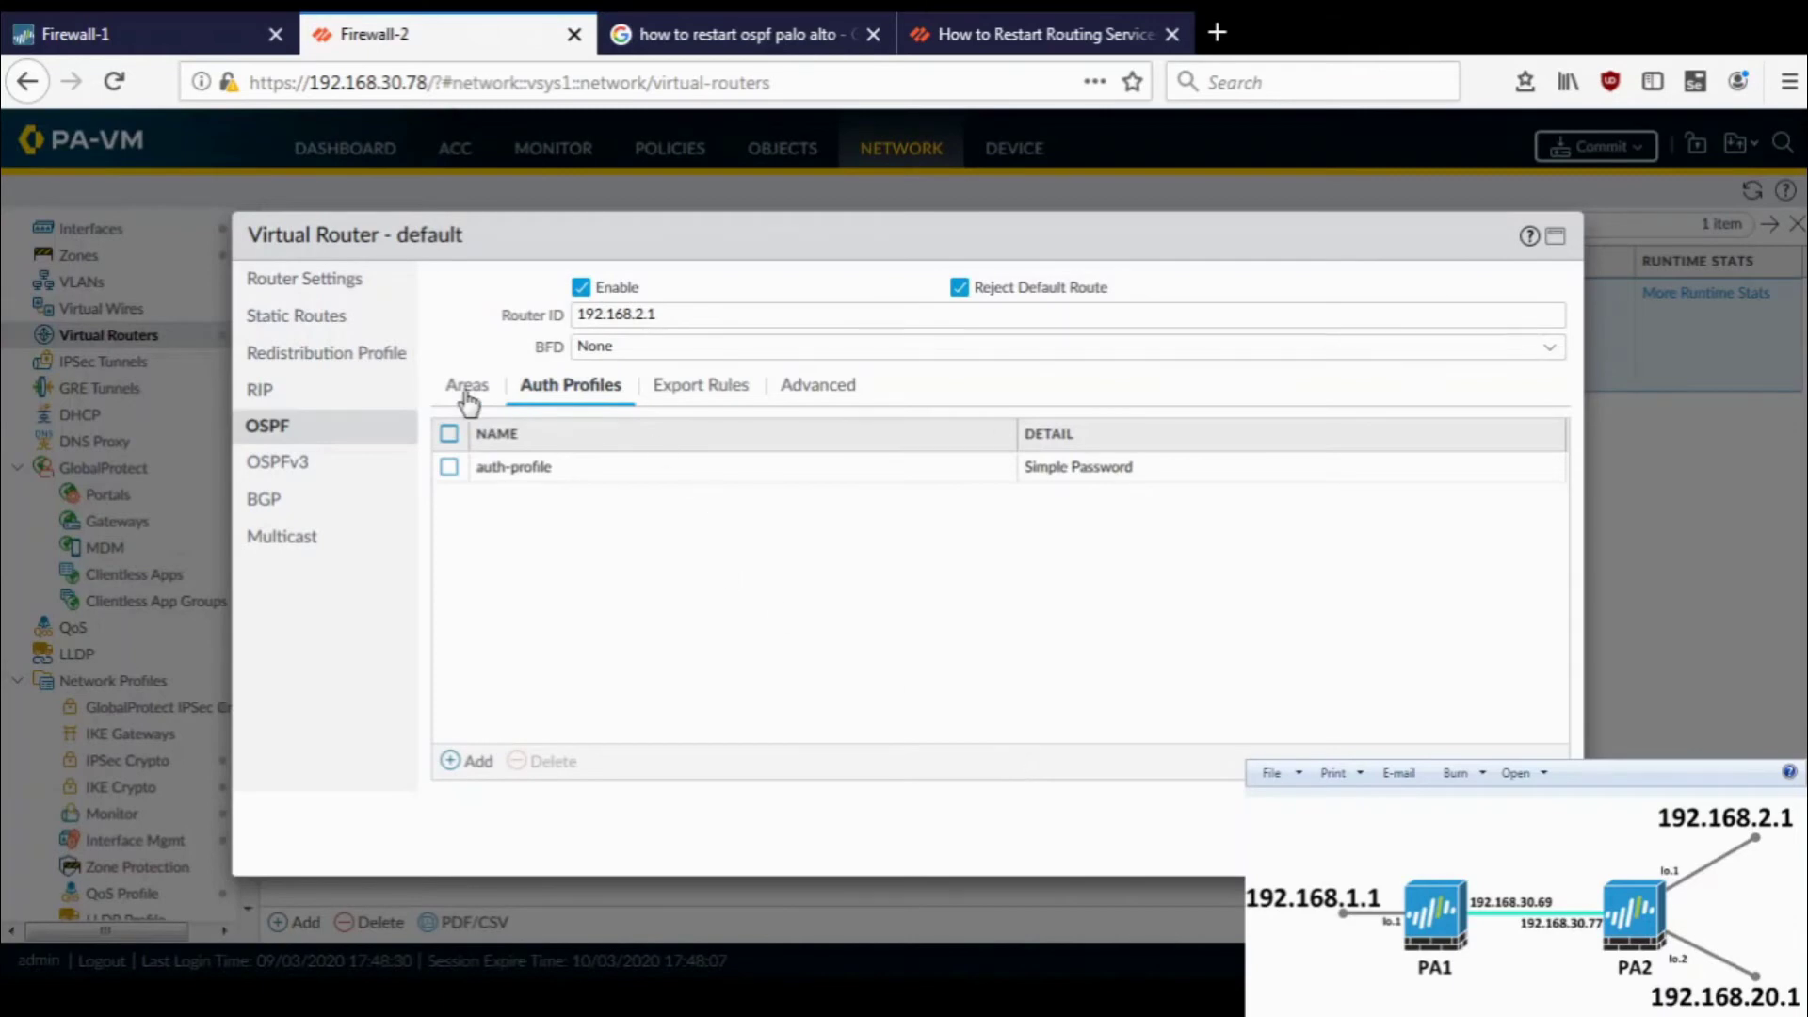
# - Apply auth-profile to ethernet1/1 in area 0.0.0.0, save the router, and commit Firewall-2
pyautogui.click(467, 394)
pyautogui.click(504, 471)
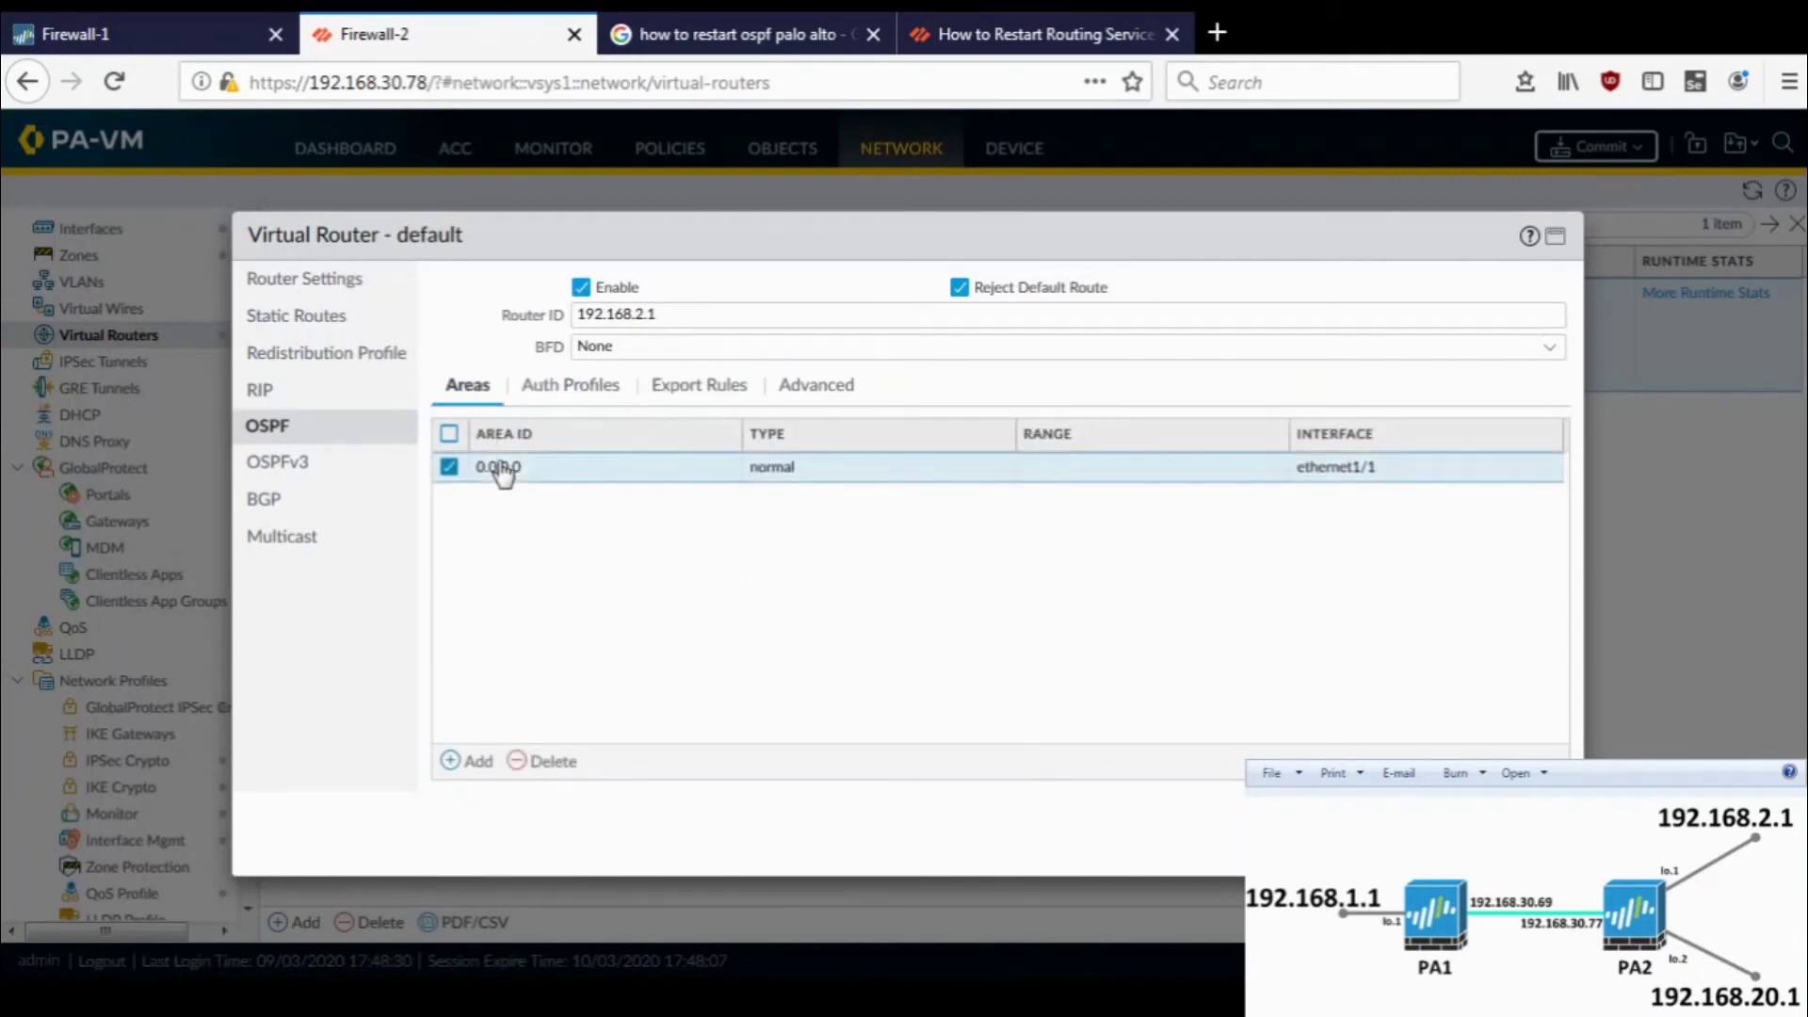
pyautogui.click(502, 468)
pyautogui.click(610, 341)
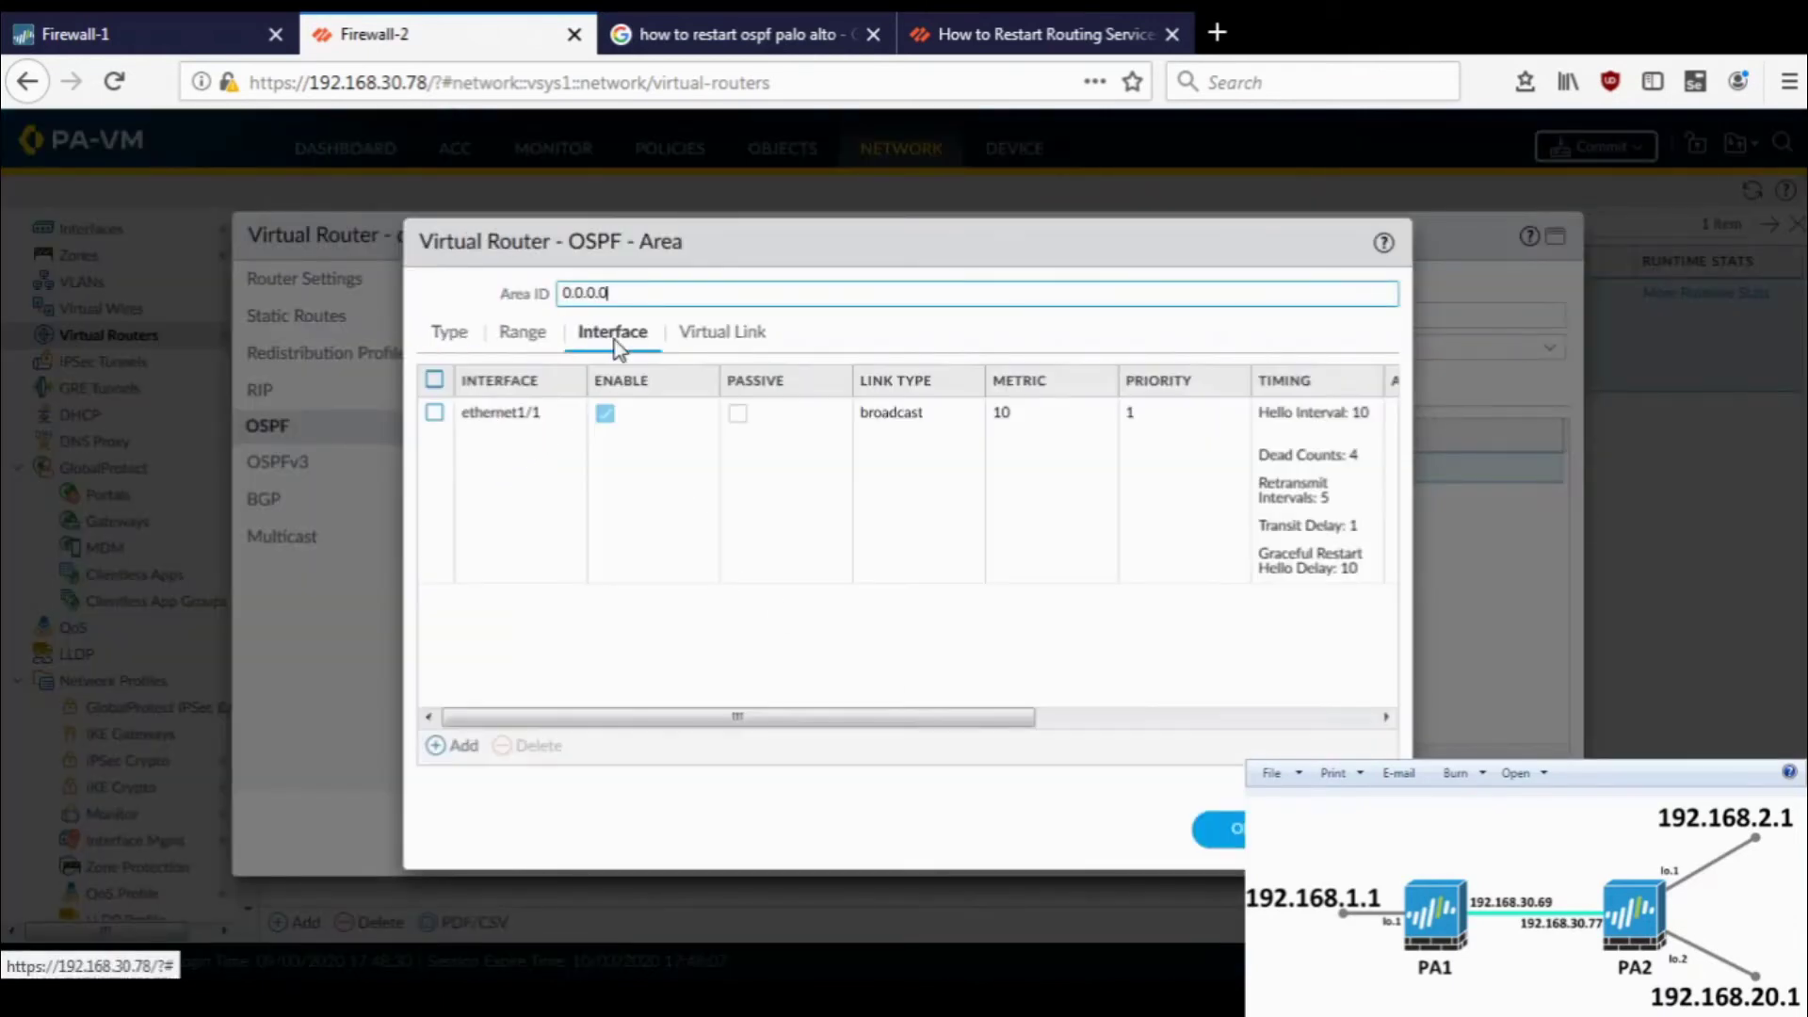
pyautogui.click(477, 414)
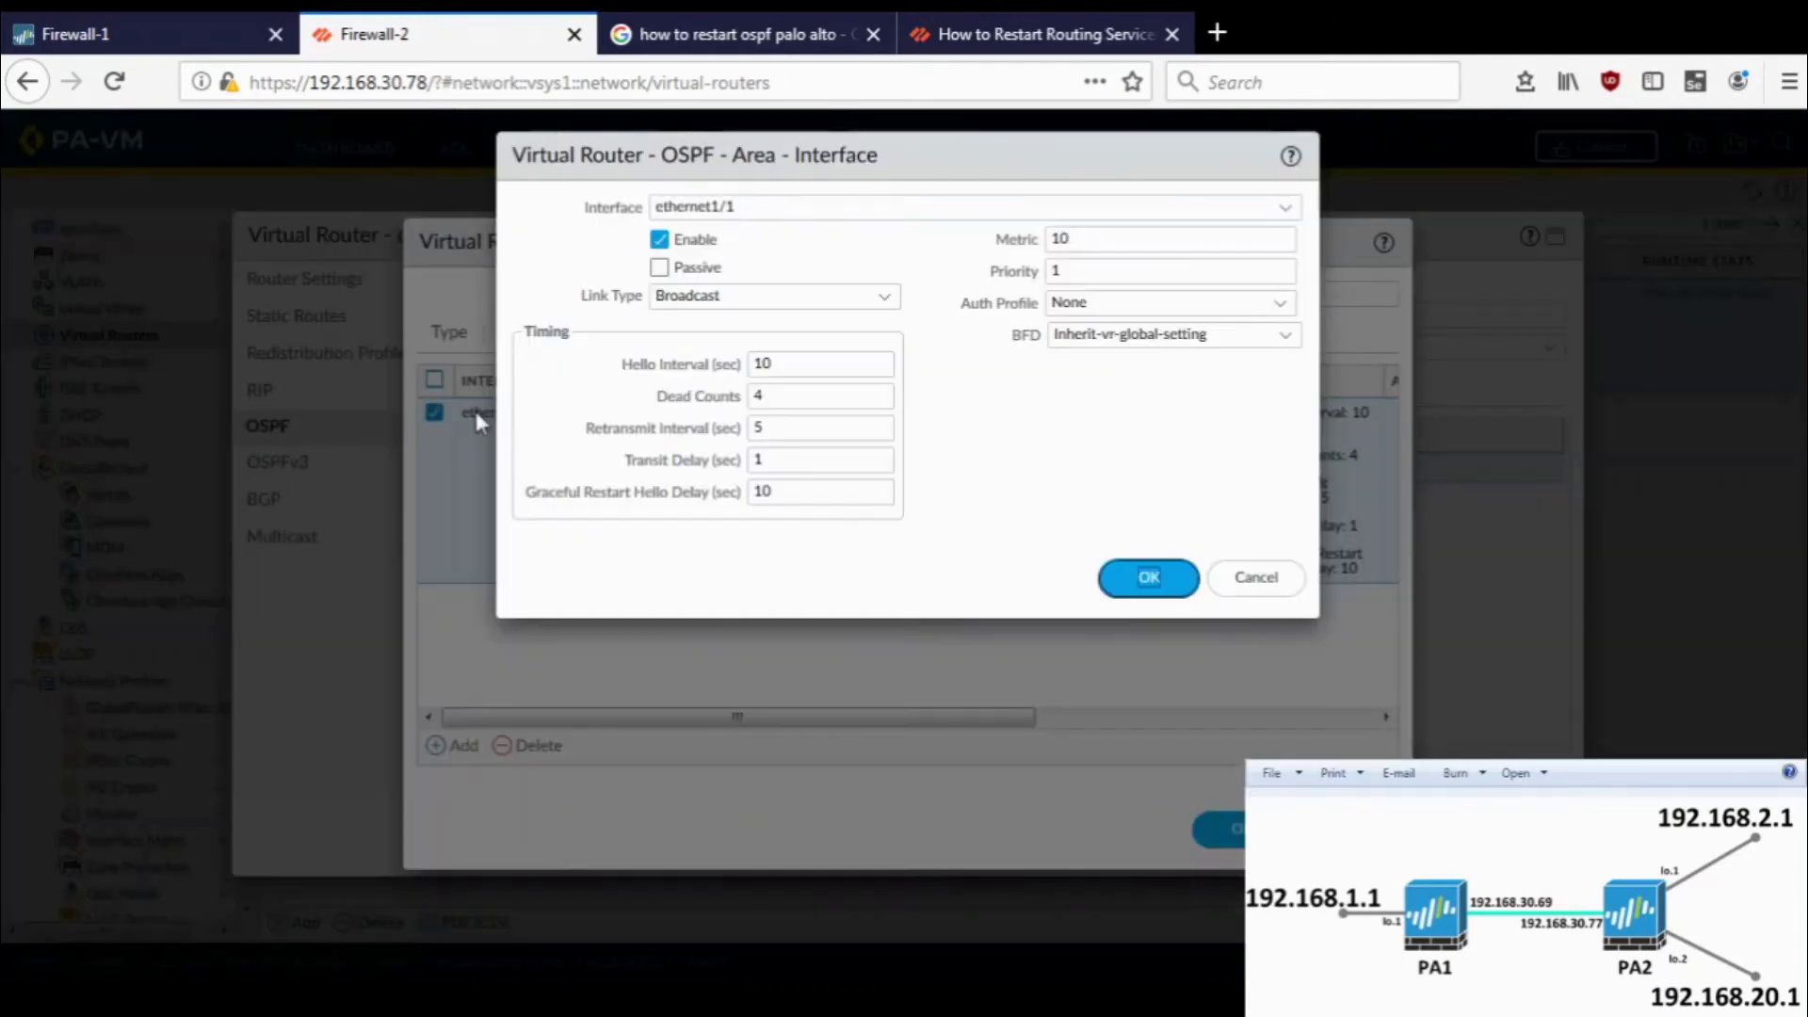
pyautogui.click(1279, 303)
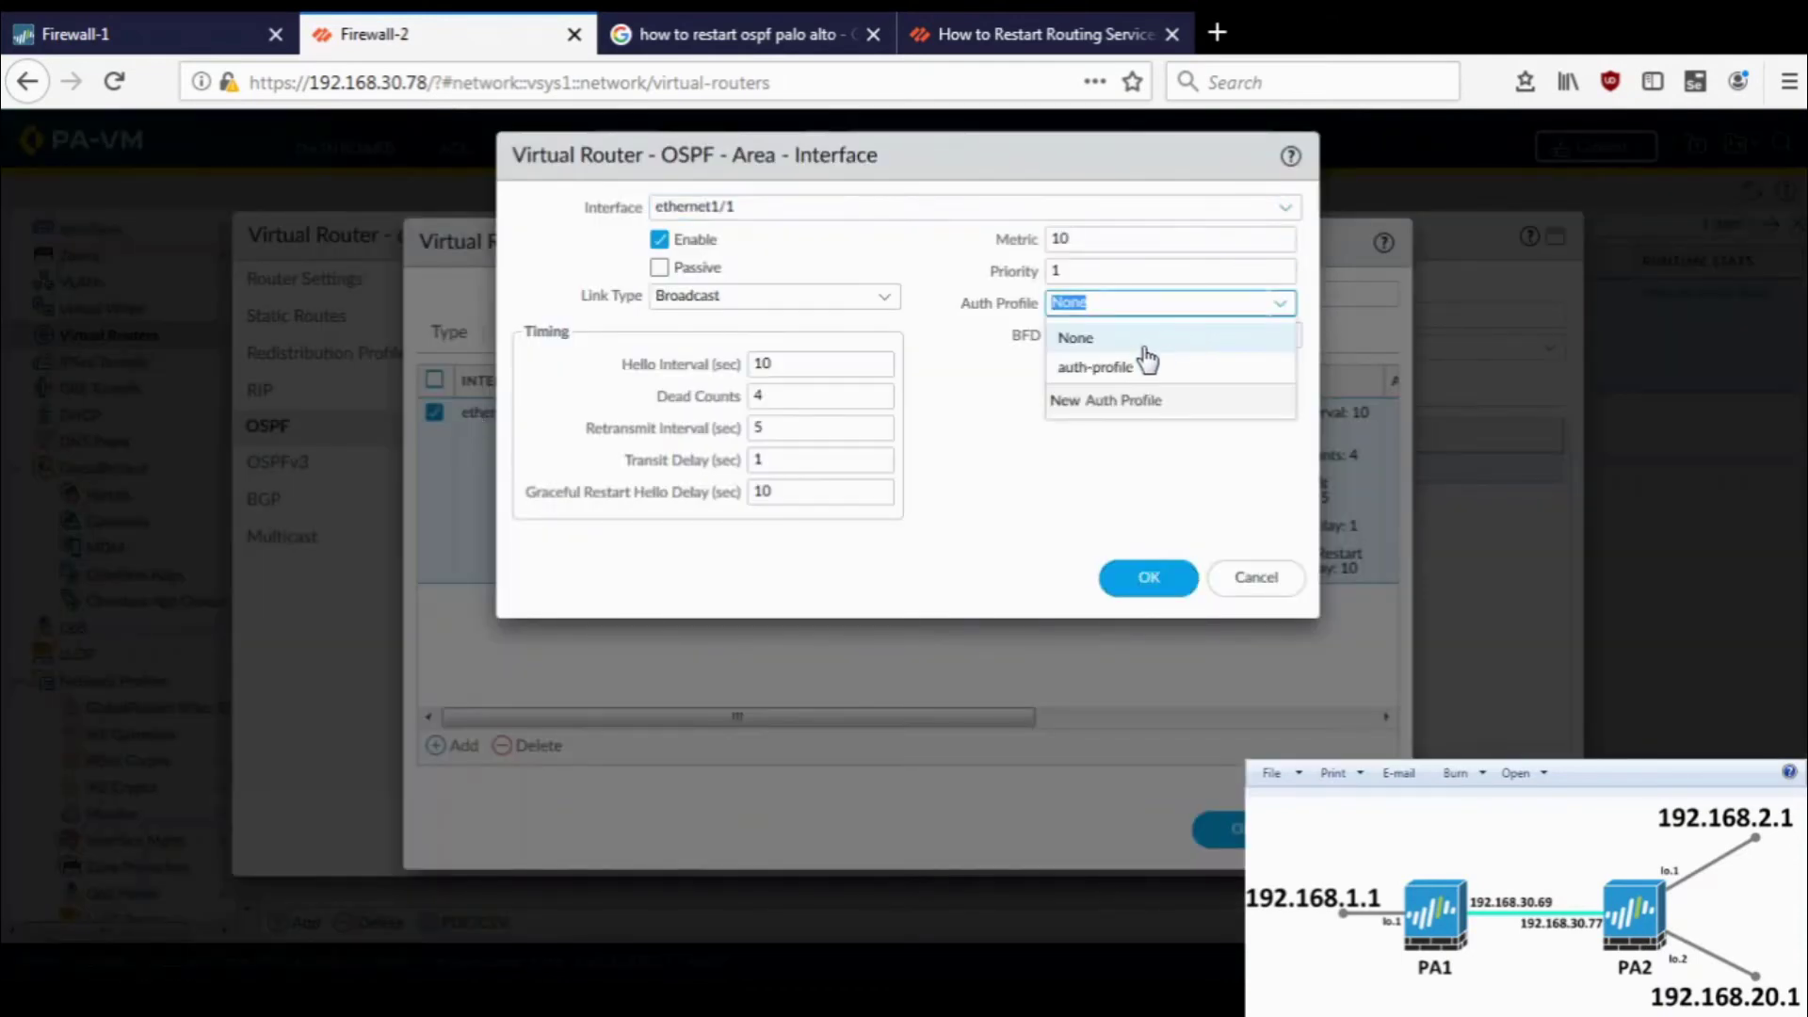
pyautogui.click(1139, 369)
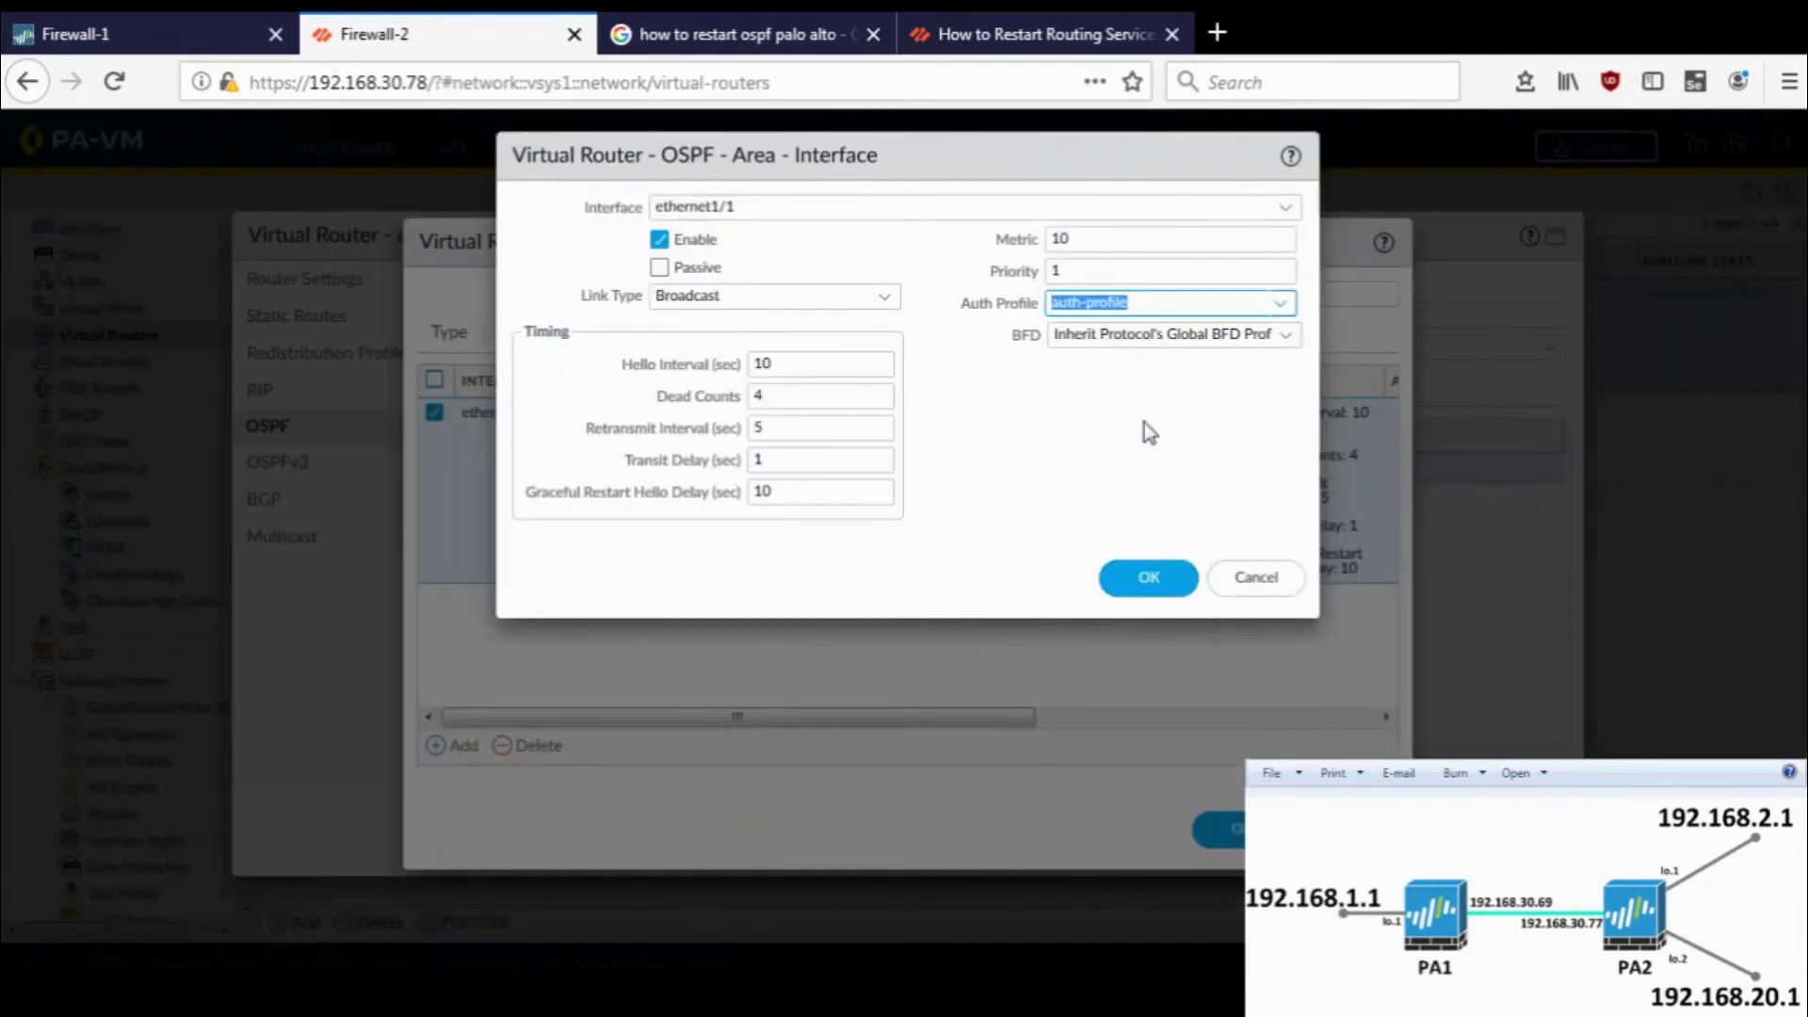
pyautogui.click(1151, 580)
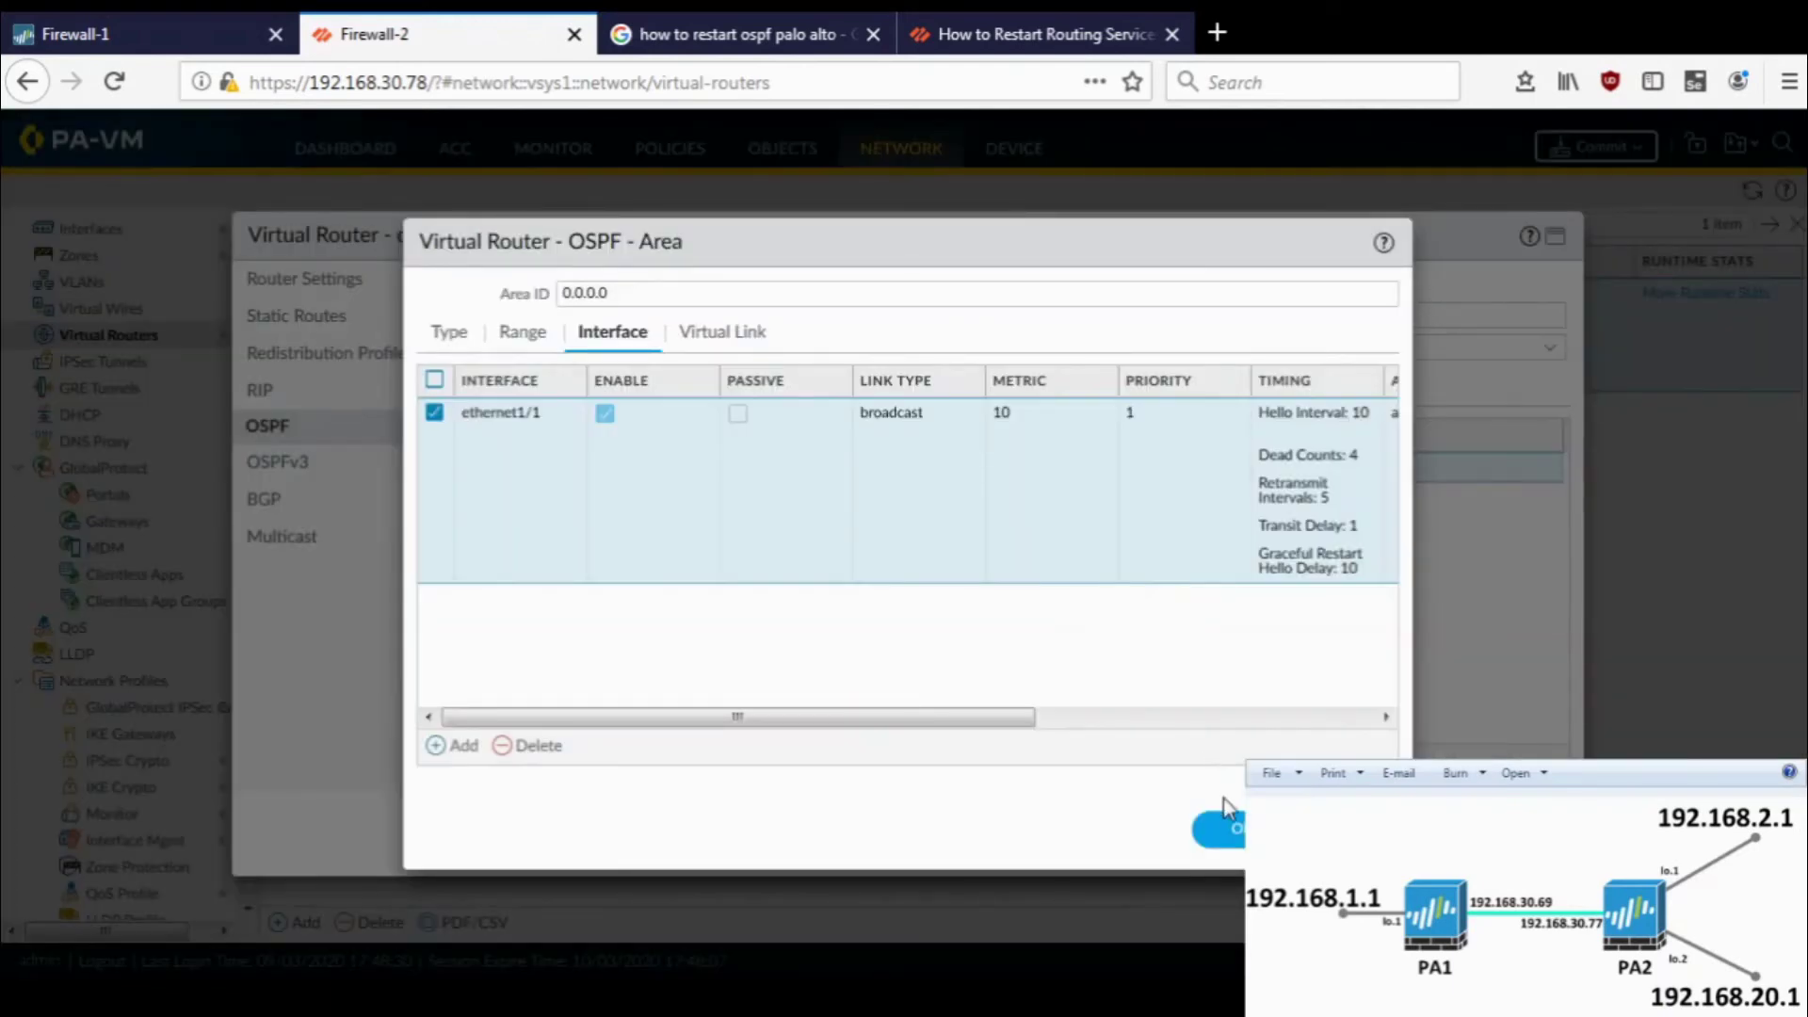
pyautogui.click(1229, 830)
pyautogui.click(1409, 834)
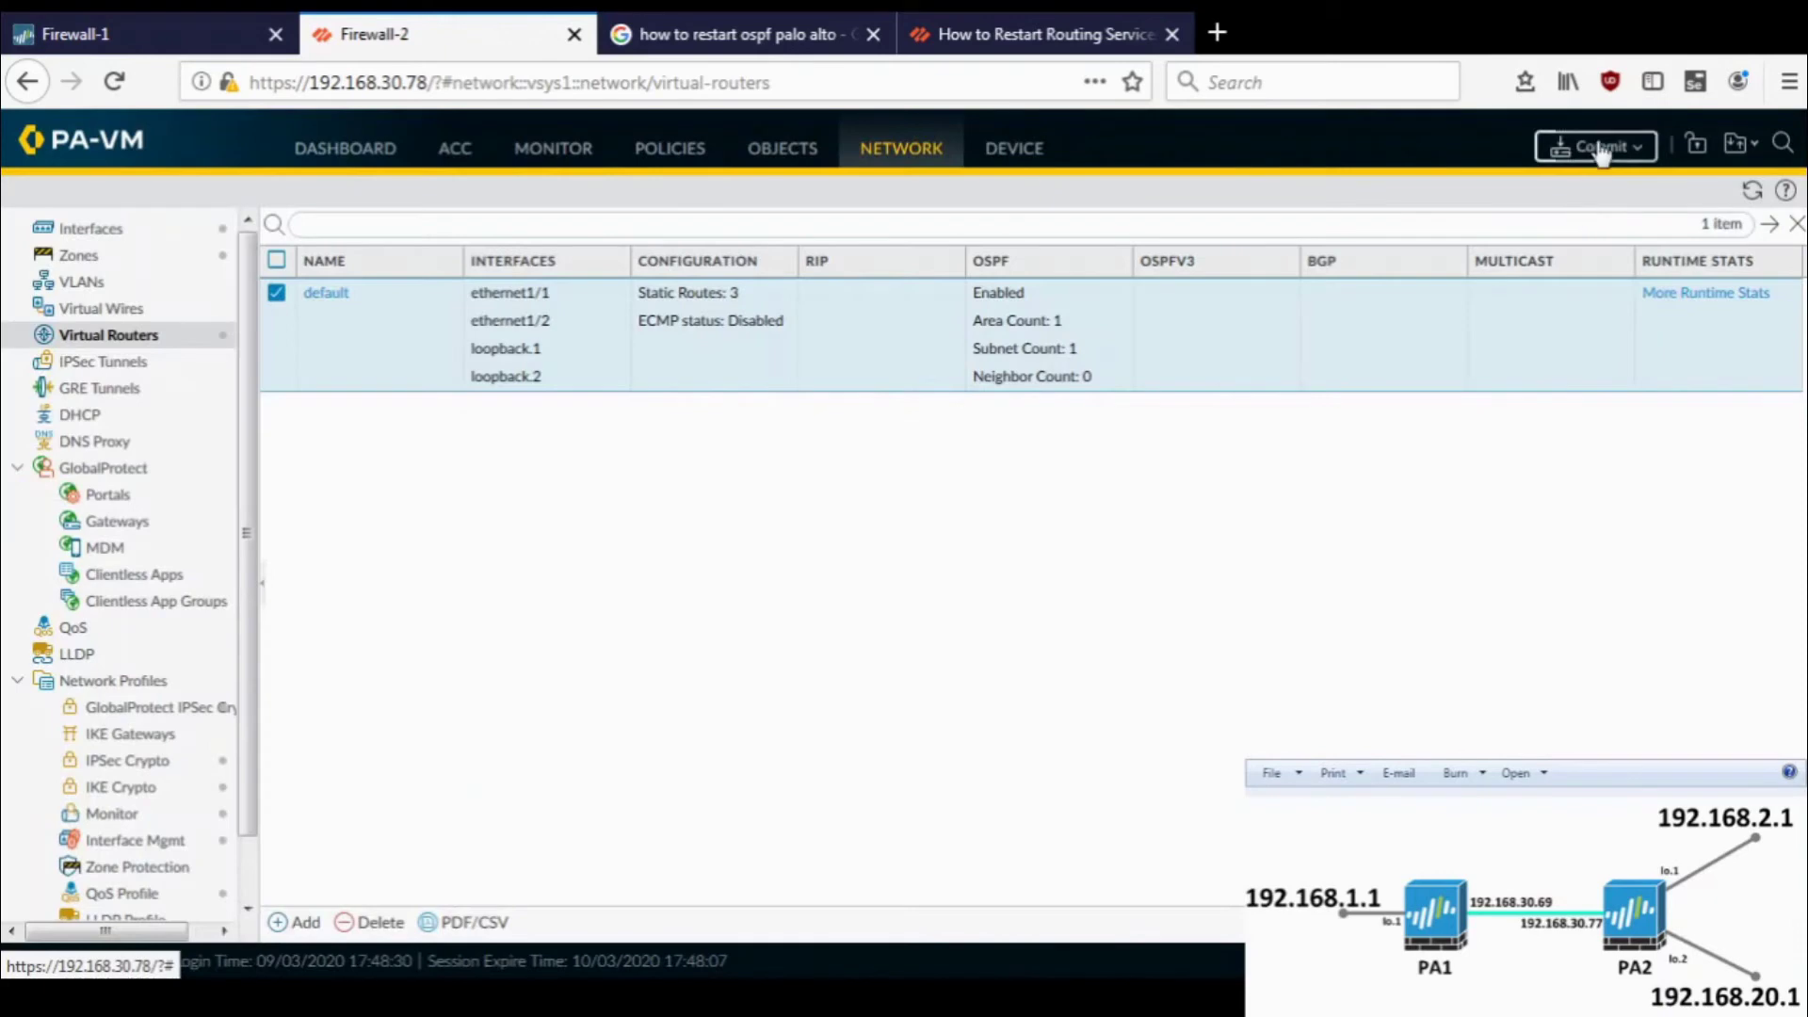
pyautogui.click(1601, 148)
pyautogui.click(1159, 830)
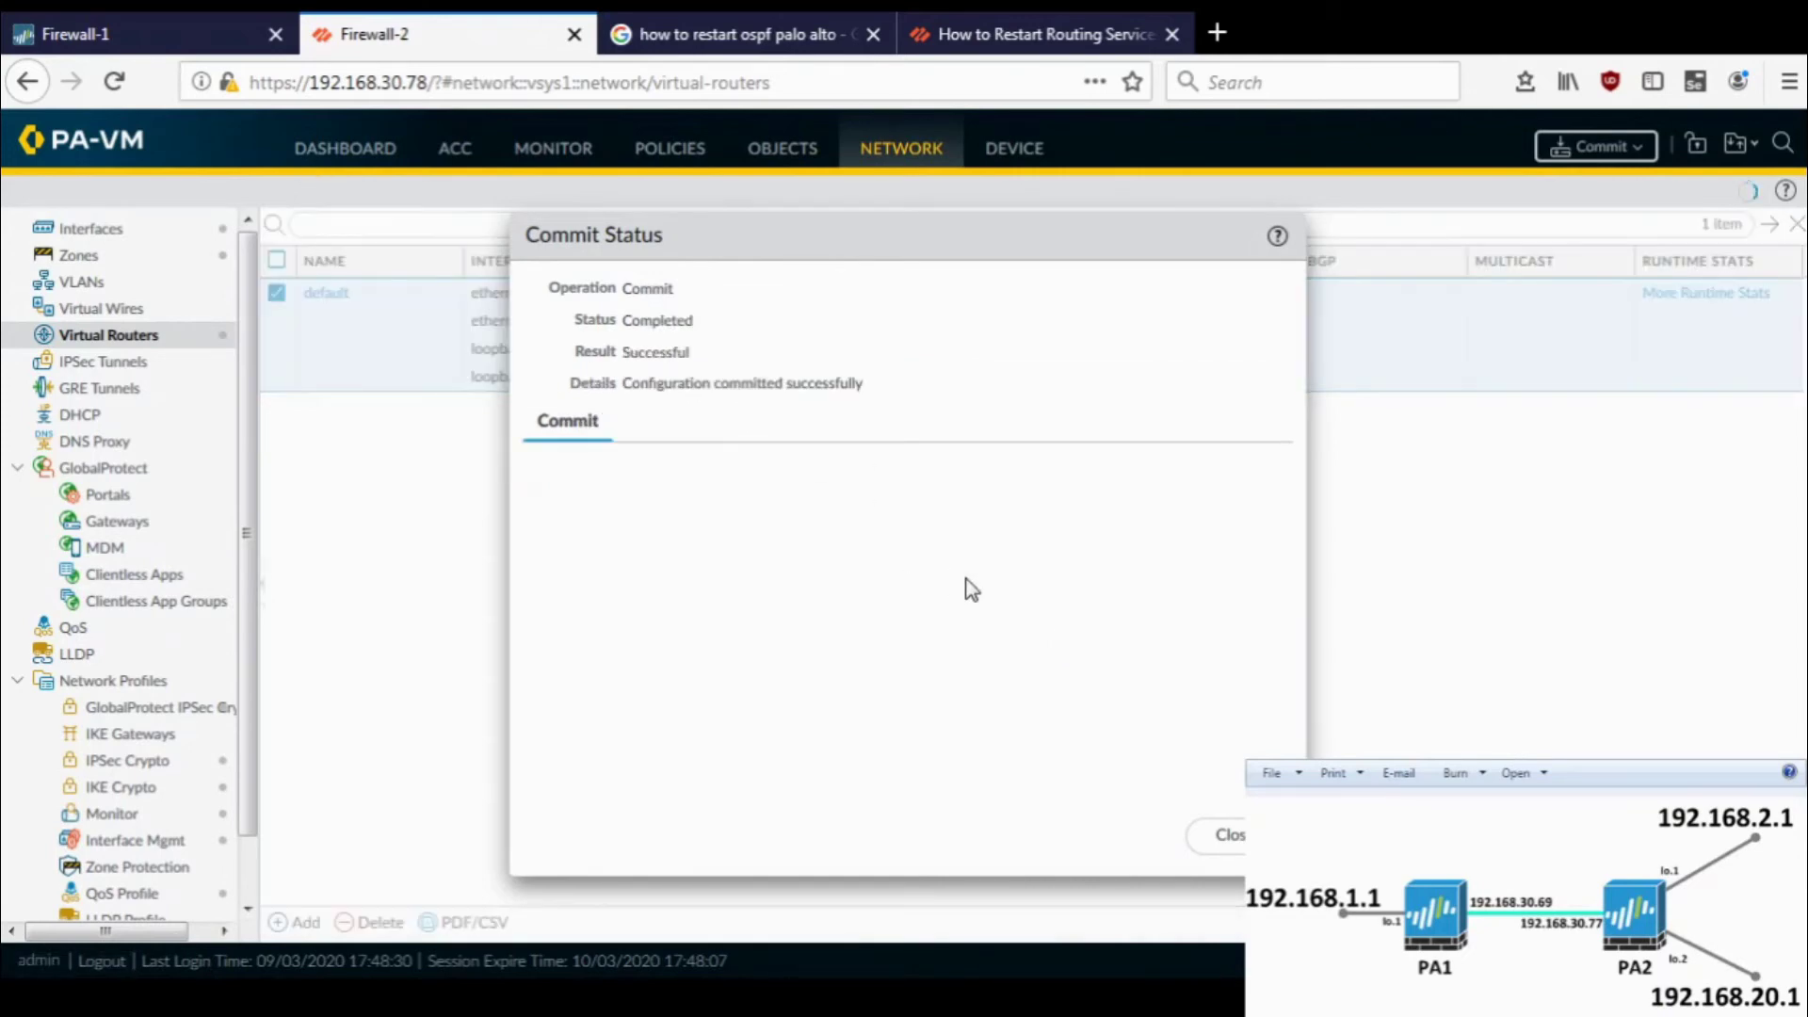
# - Check the OSPF neighbor table in Firewall-1's default router runtime stats
pyautogui.click(117, 16)
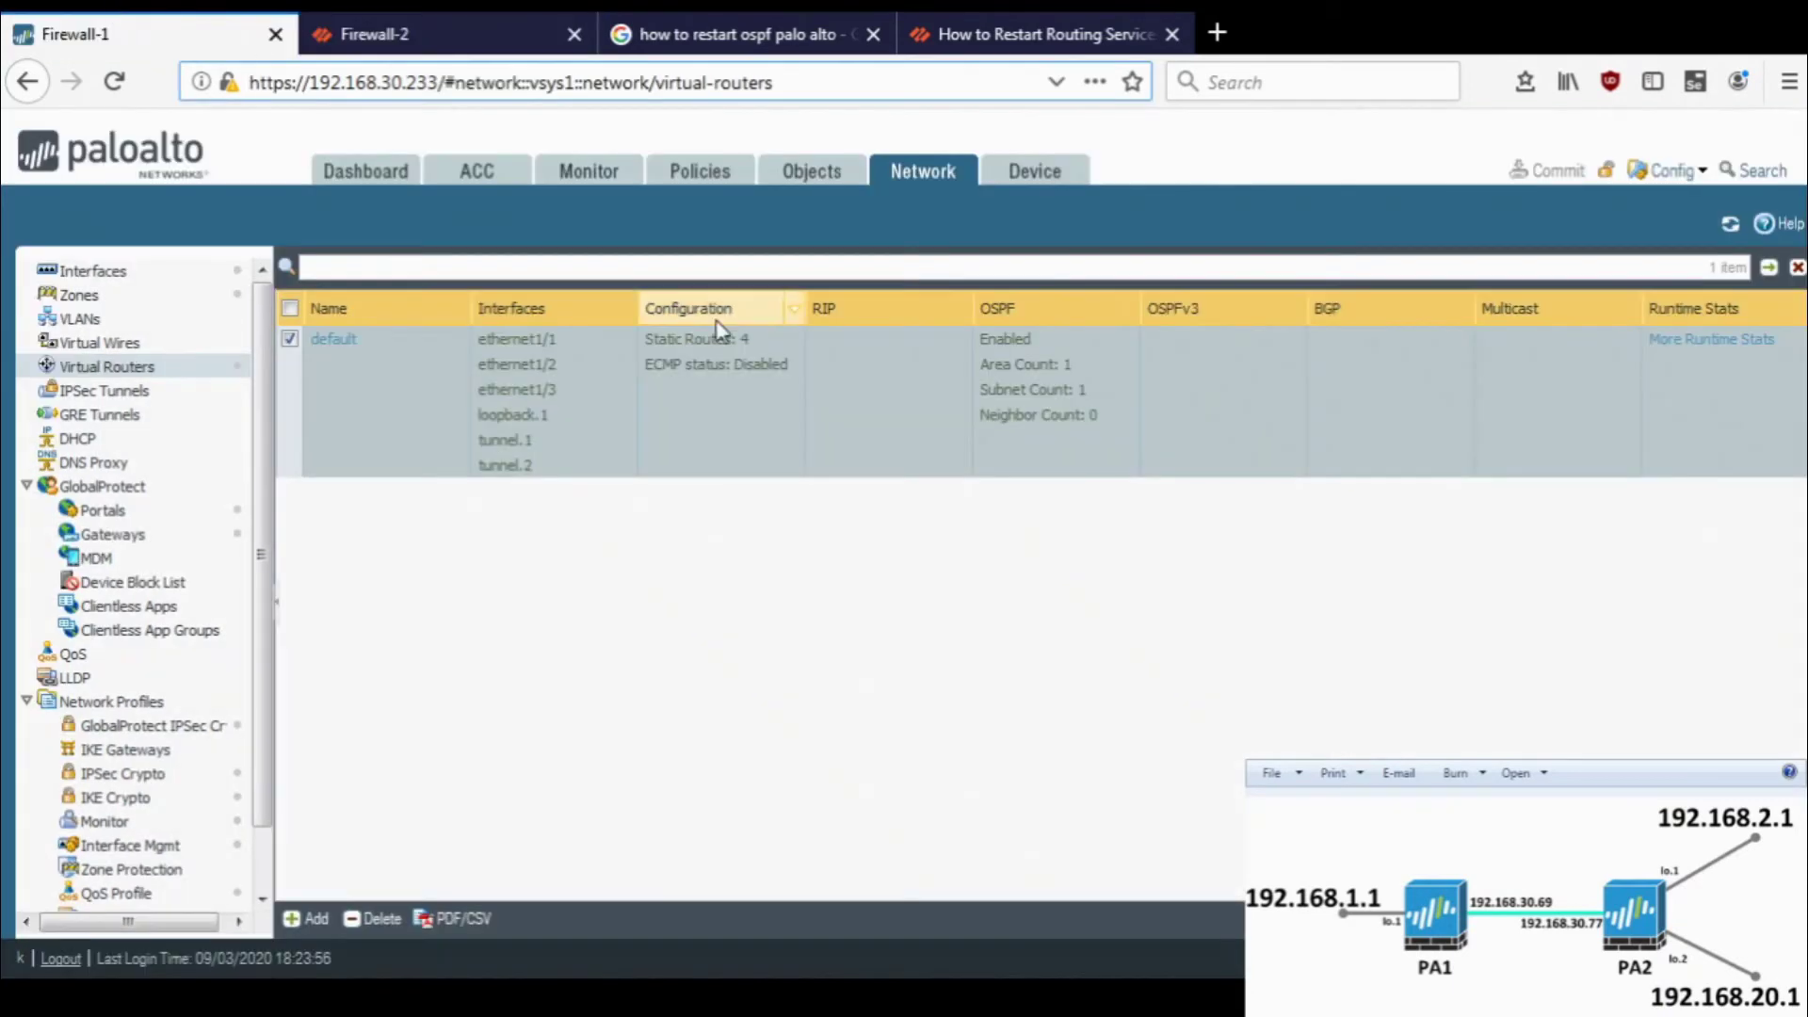
pyautogui.click(1729, 224)
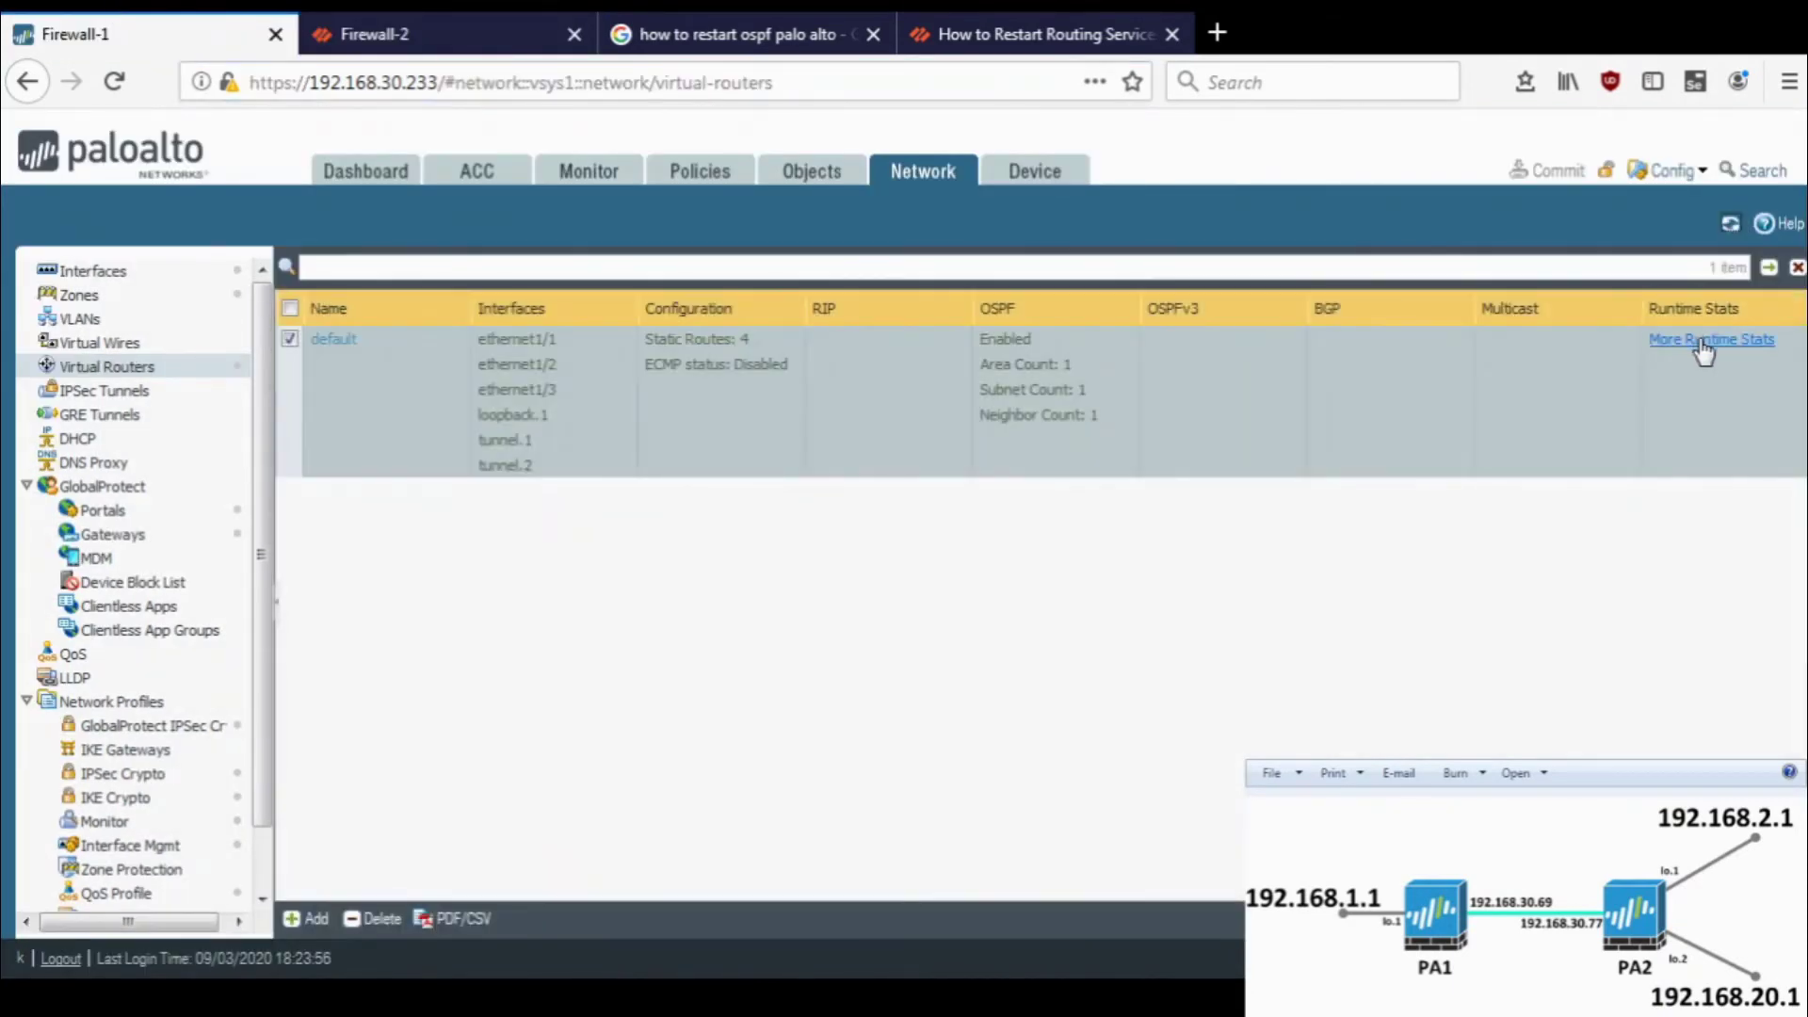
pyautogui.click(1703, 341)
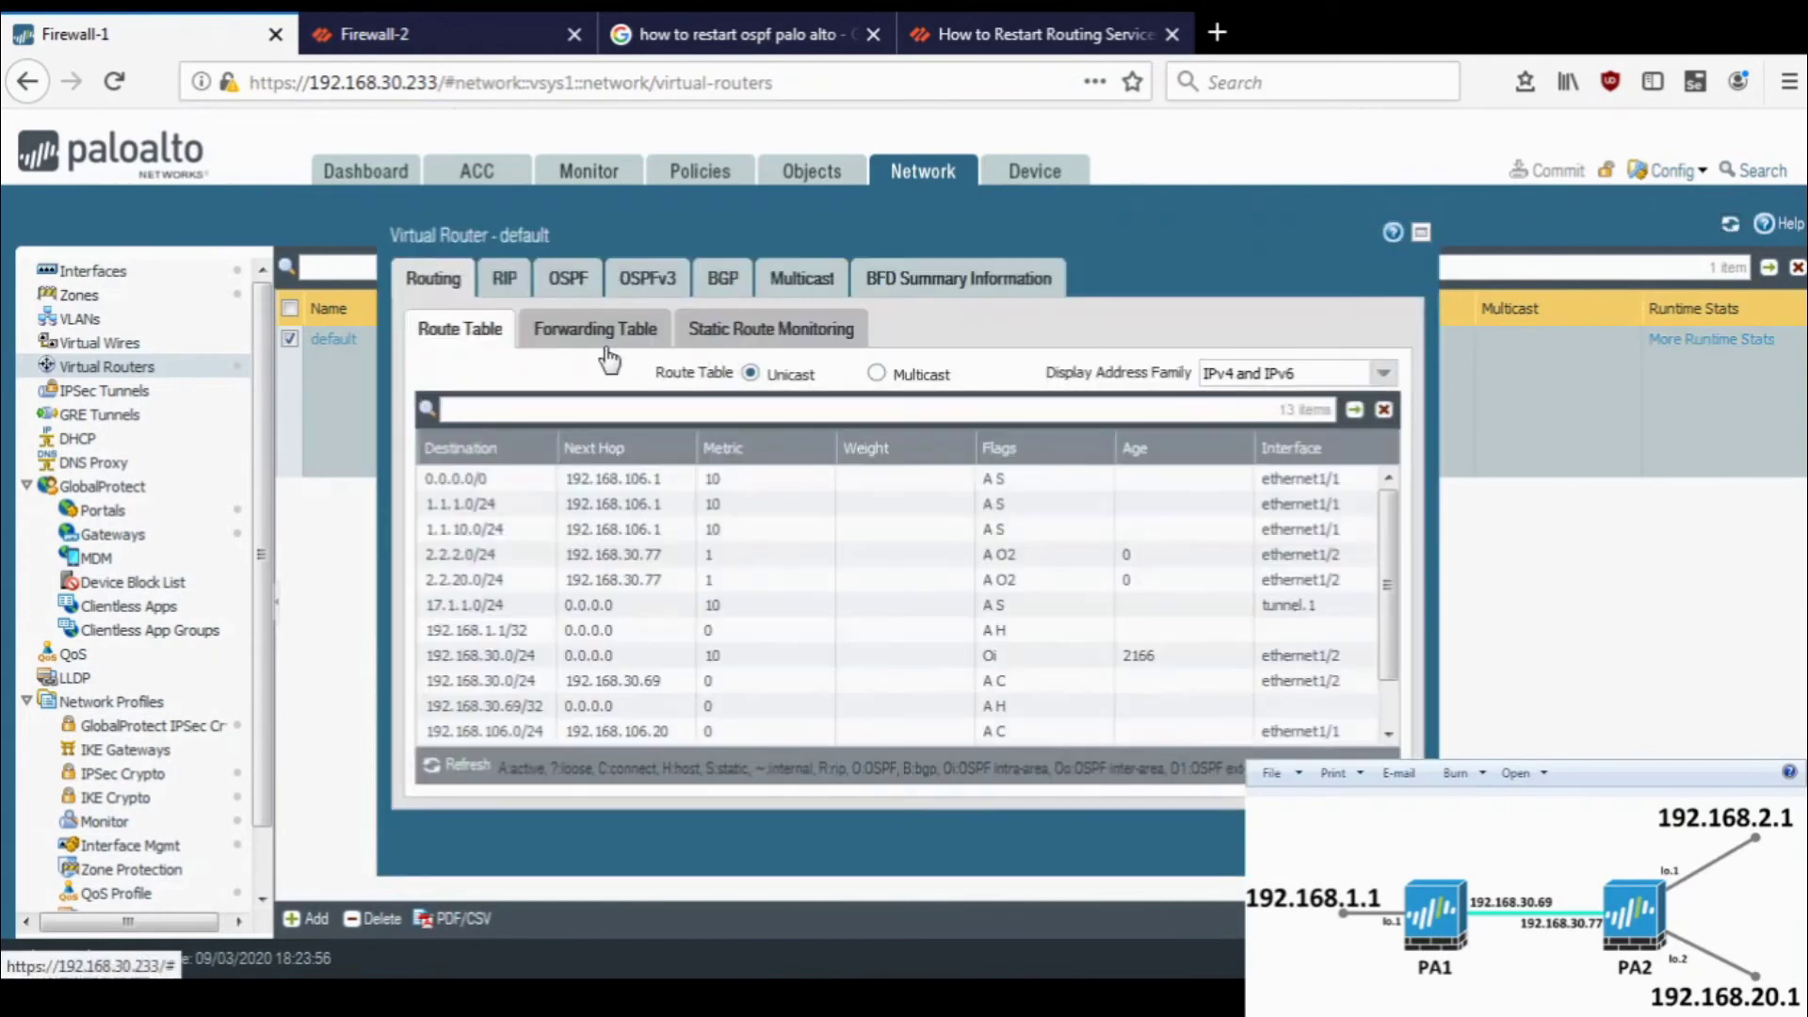
pyautogui.click(569, 281)
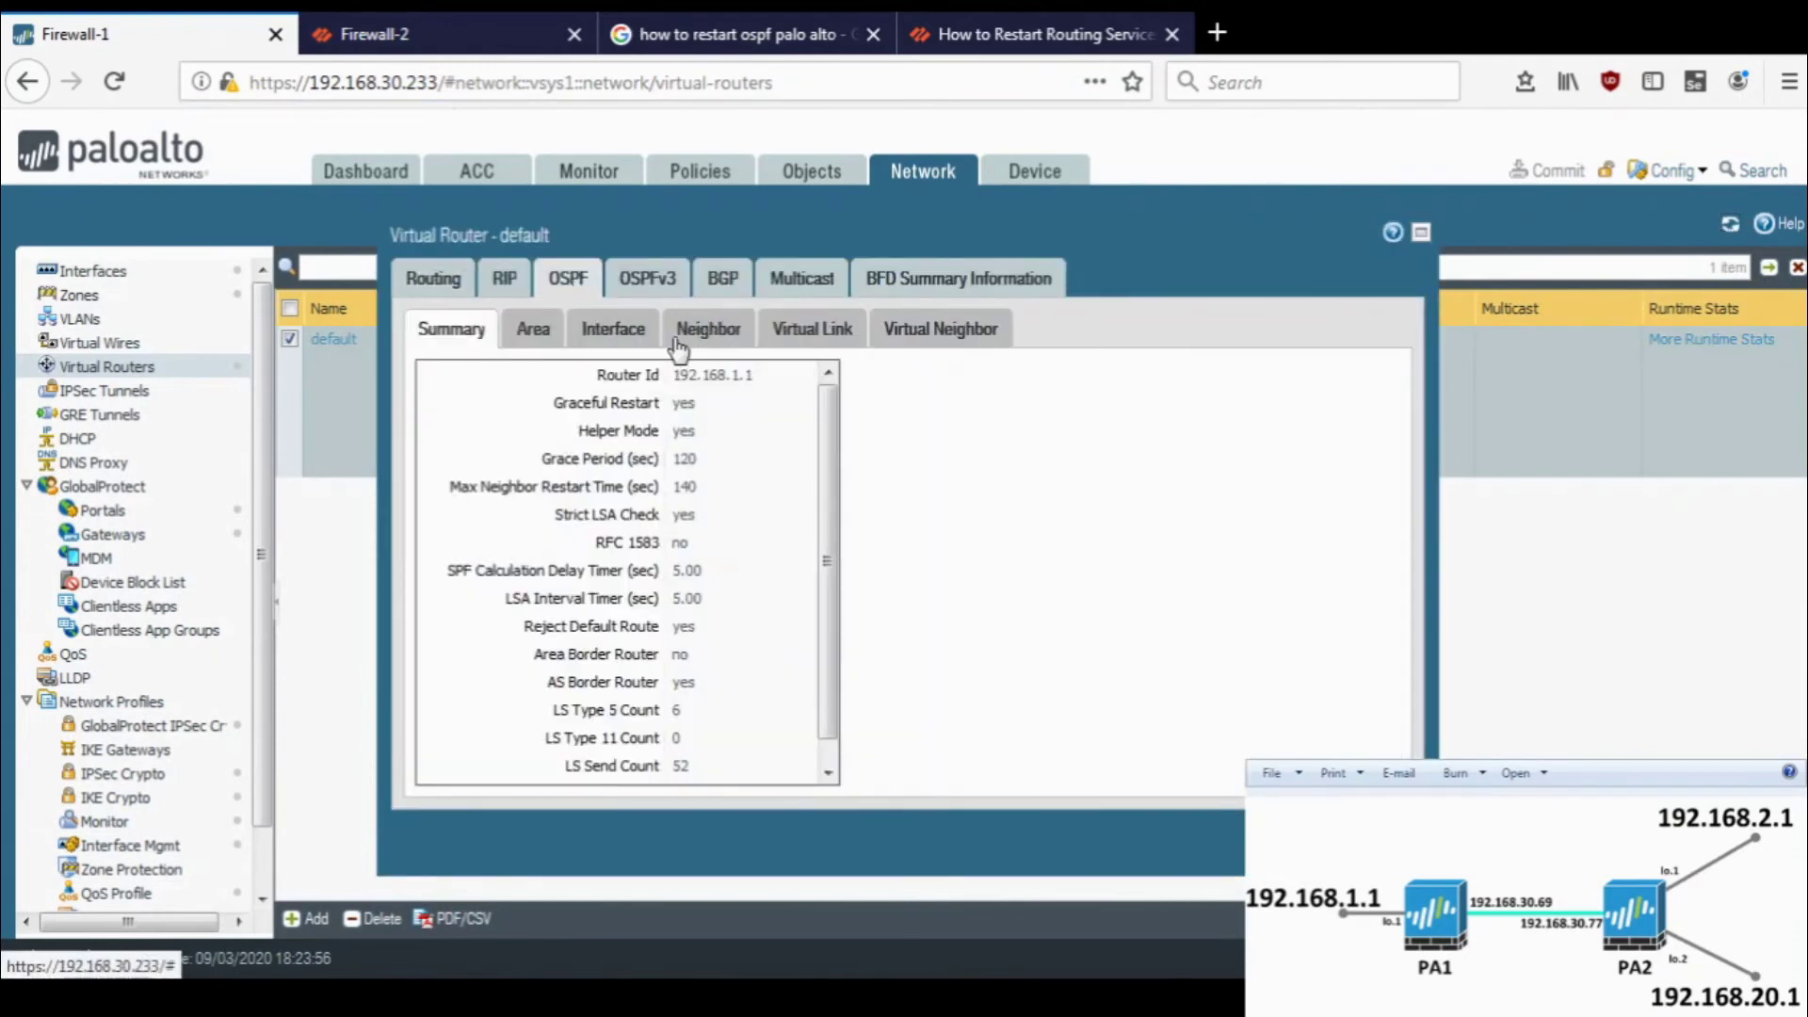
pyautogui.click(674, 343)
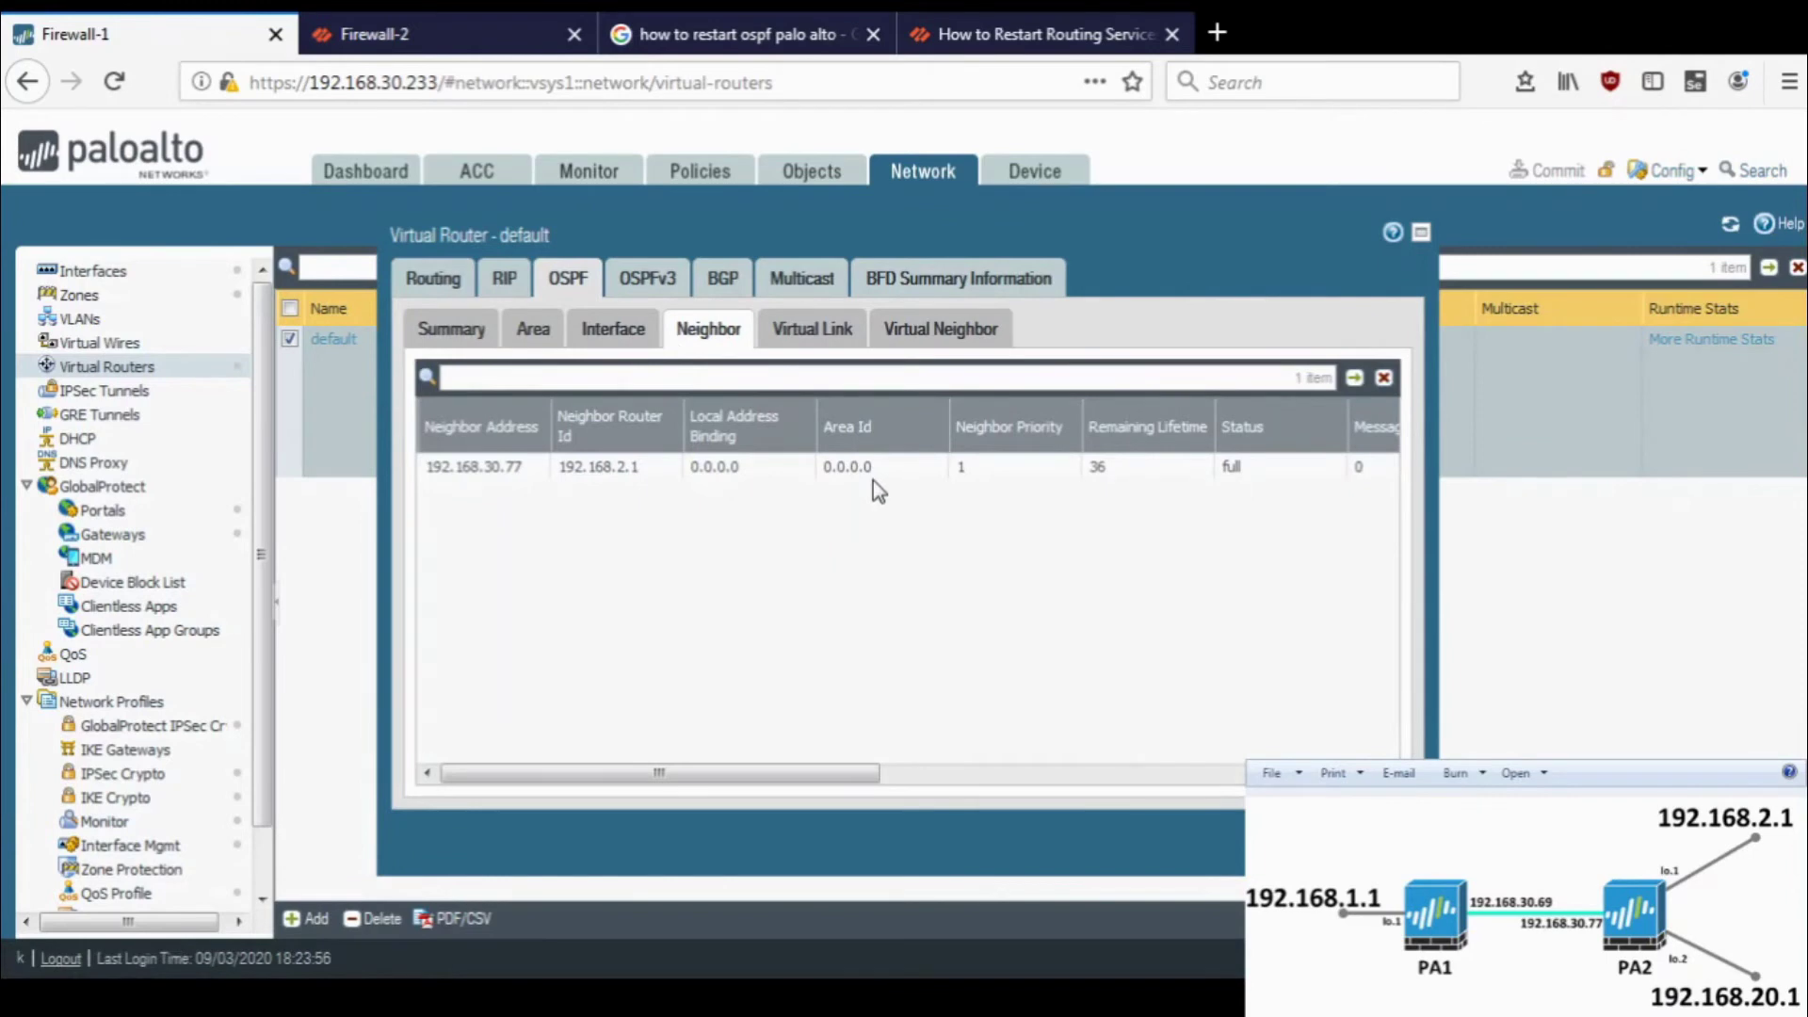
# - Confirm Firewall-2 has OSPF routes 1.1.1.0/24 and 17.1.1.0/24 and a full neighbor adjacency
pyautogui.hotkey('ctrl', 'Tab')
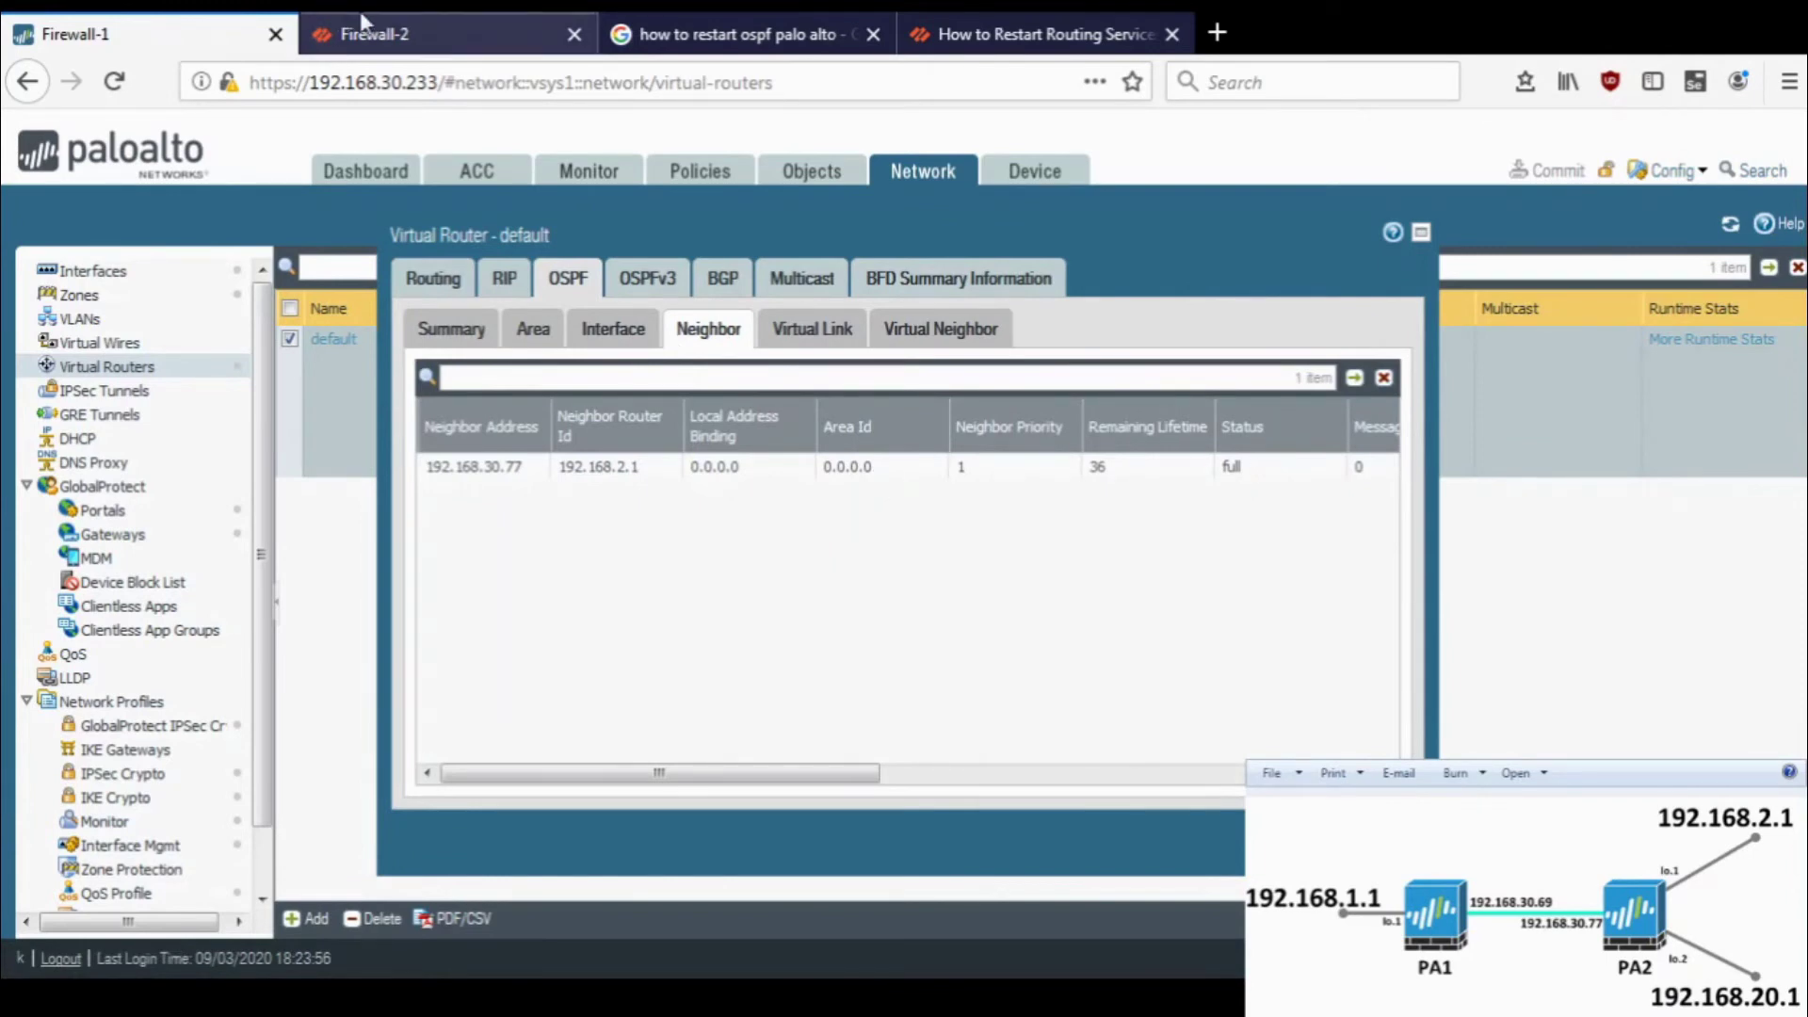
pyautogui.click(1229, 835)
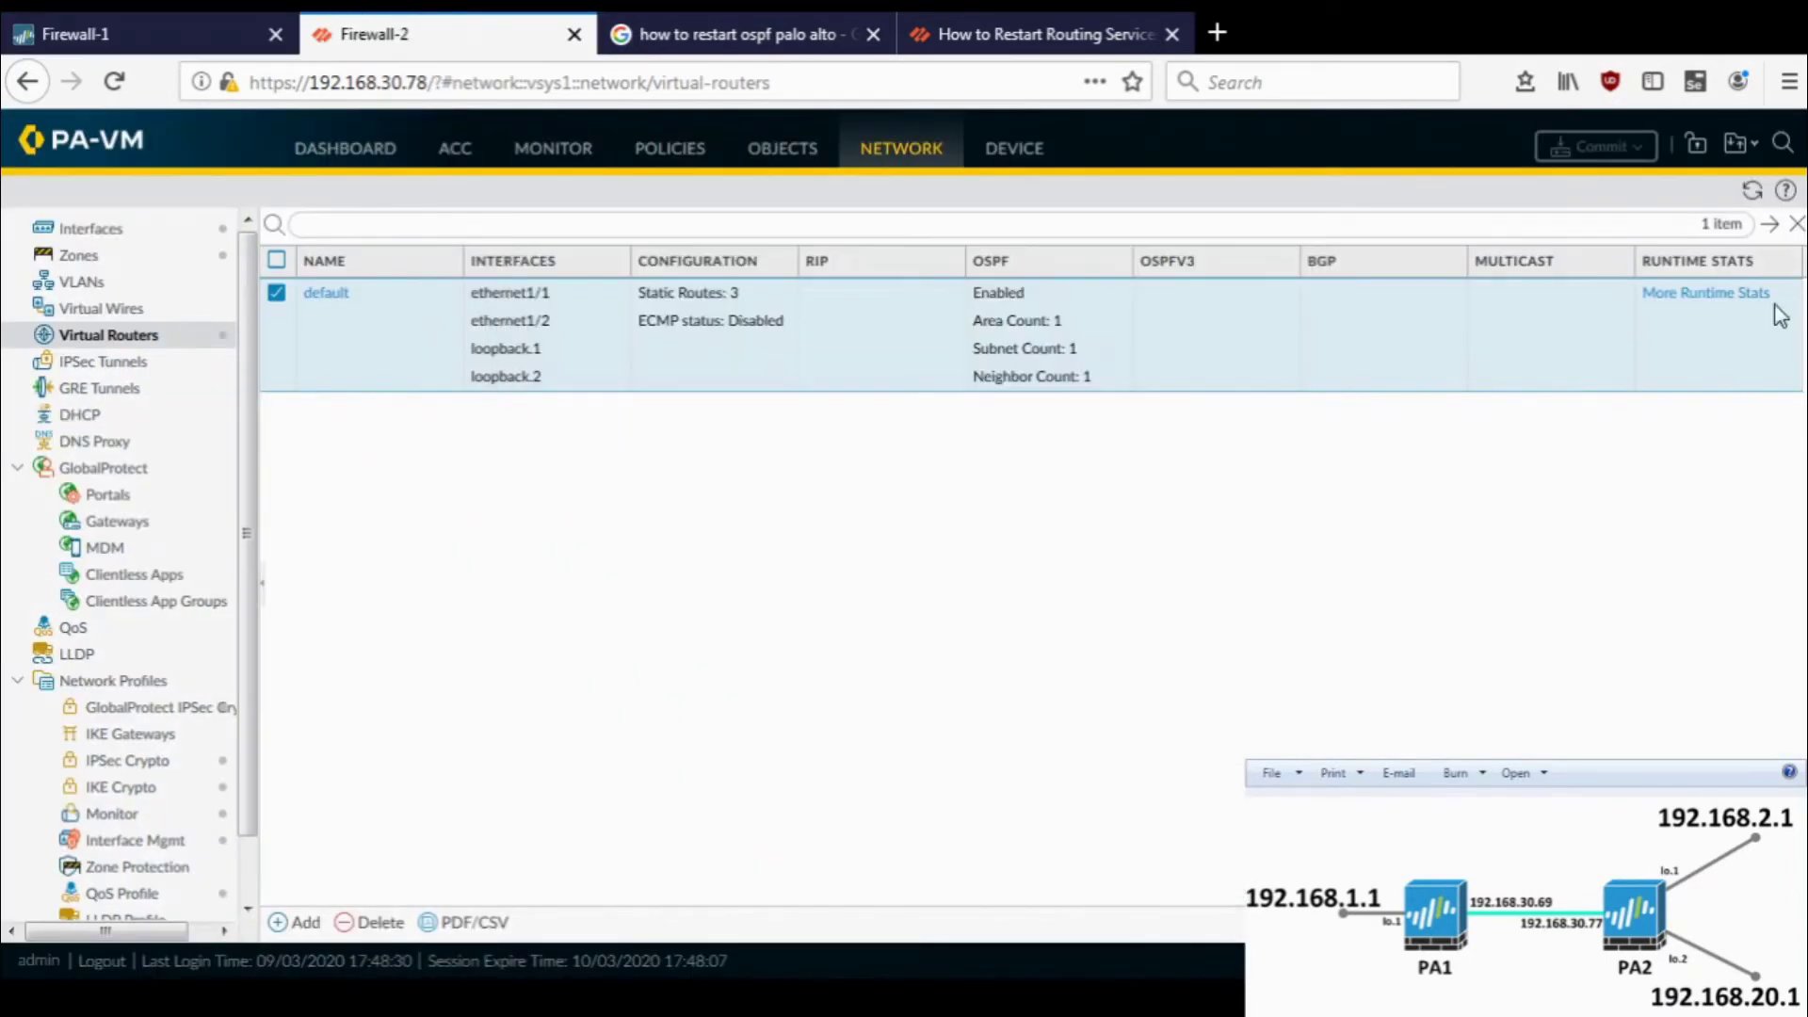
pyautogui.click(1731, 298)
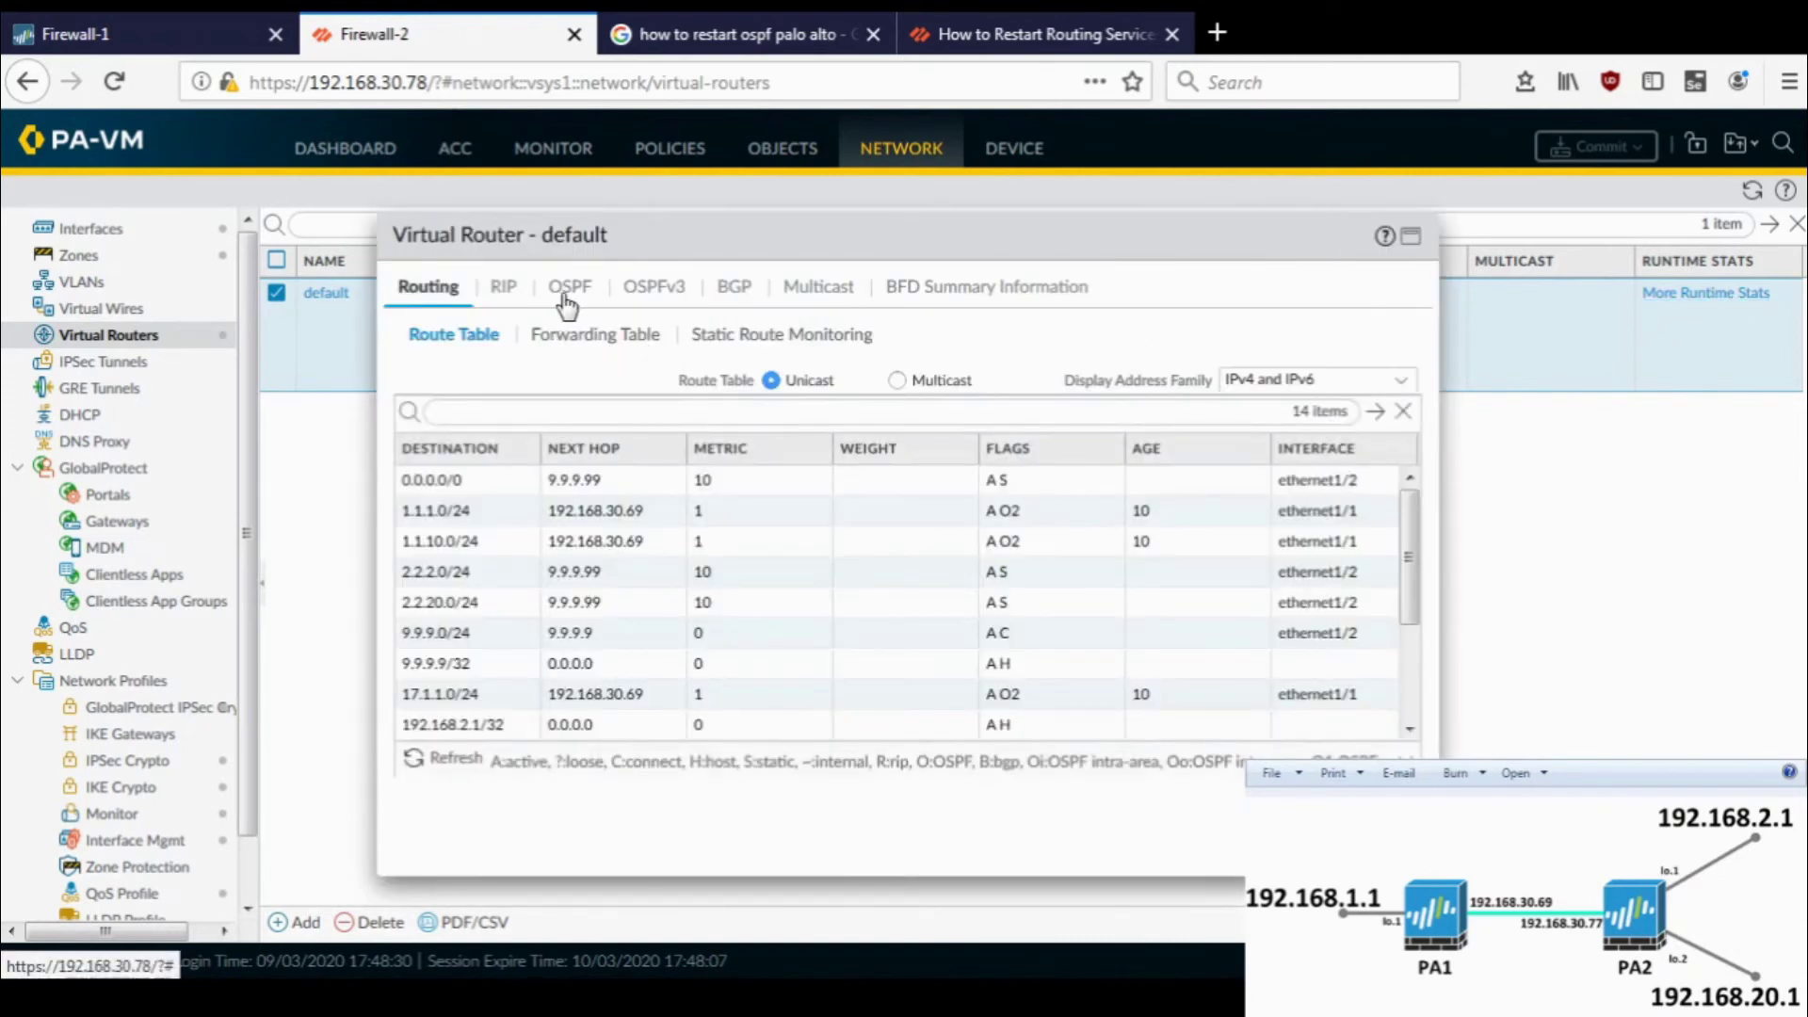
pyautogui.click(768, 516)
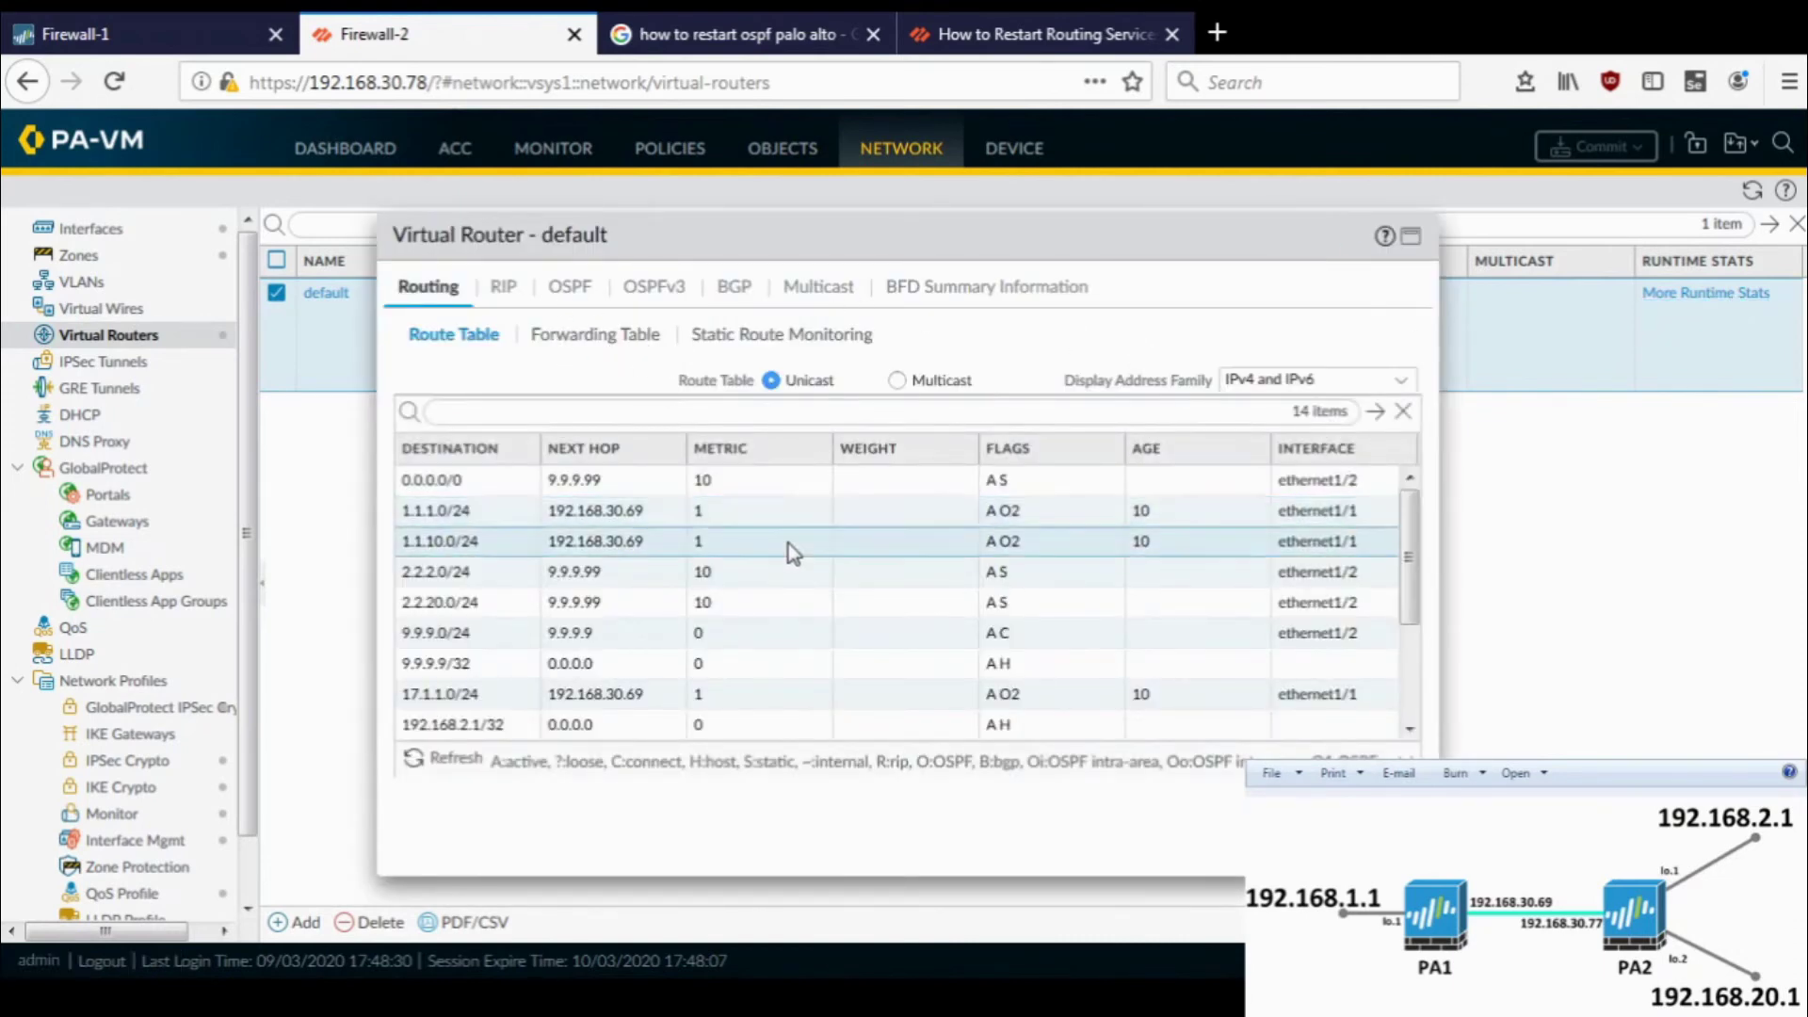
pyautogui.scroll(-3, 788, 545)
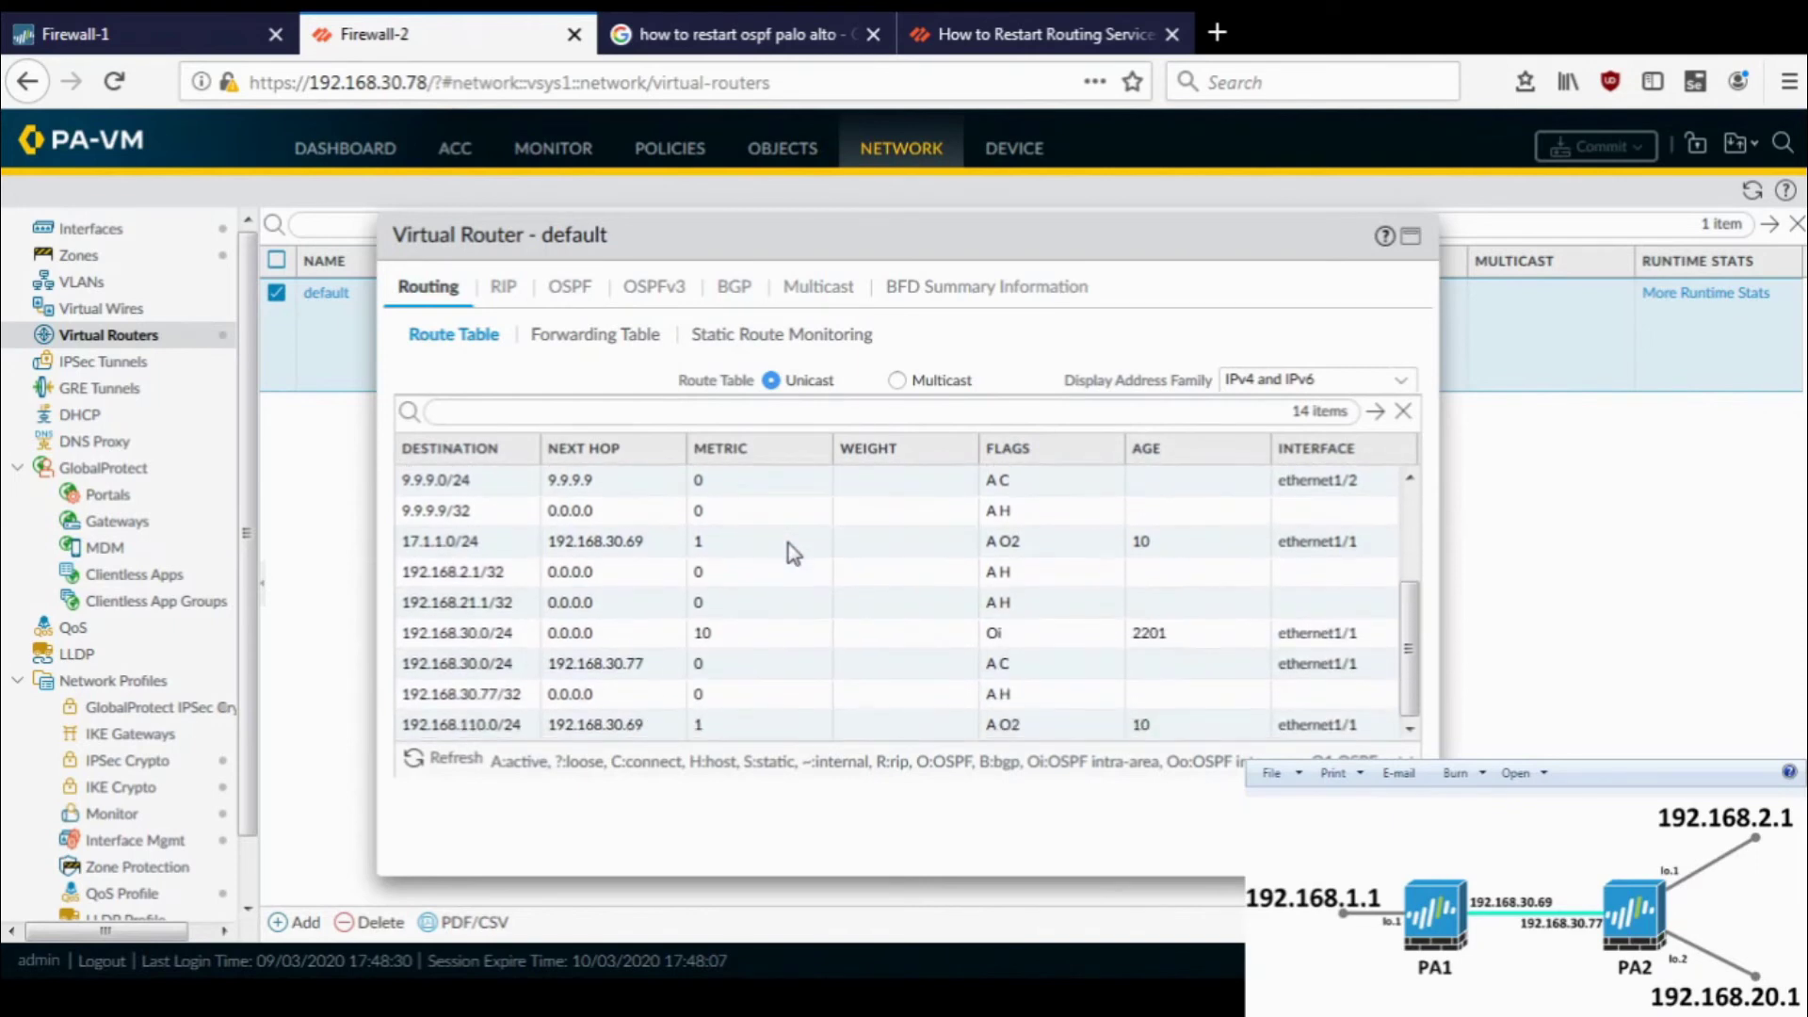
pyautogui.click(788, 544)
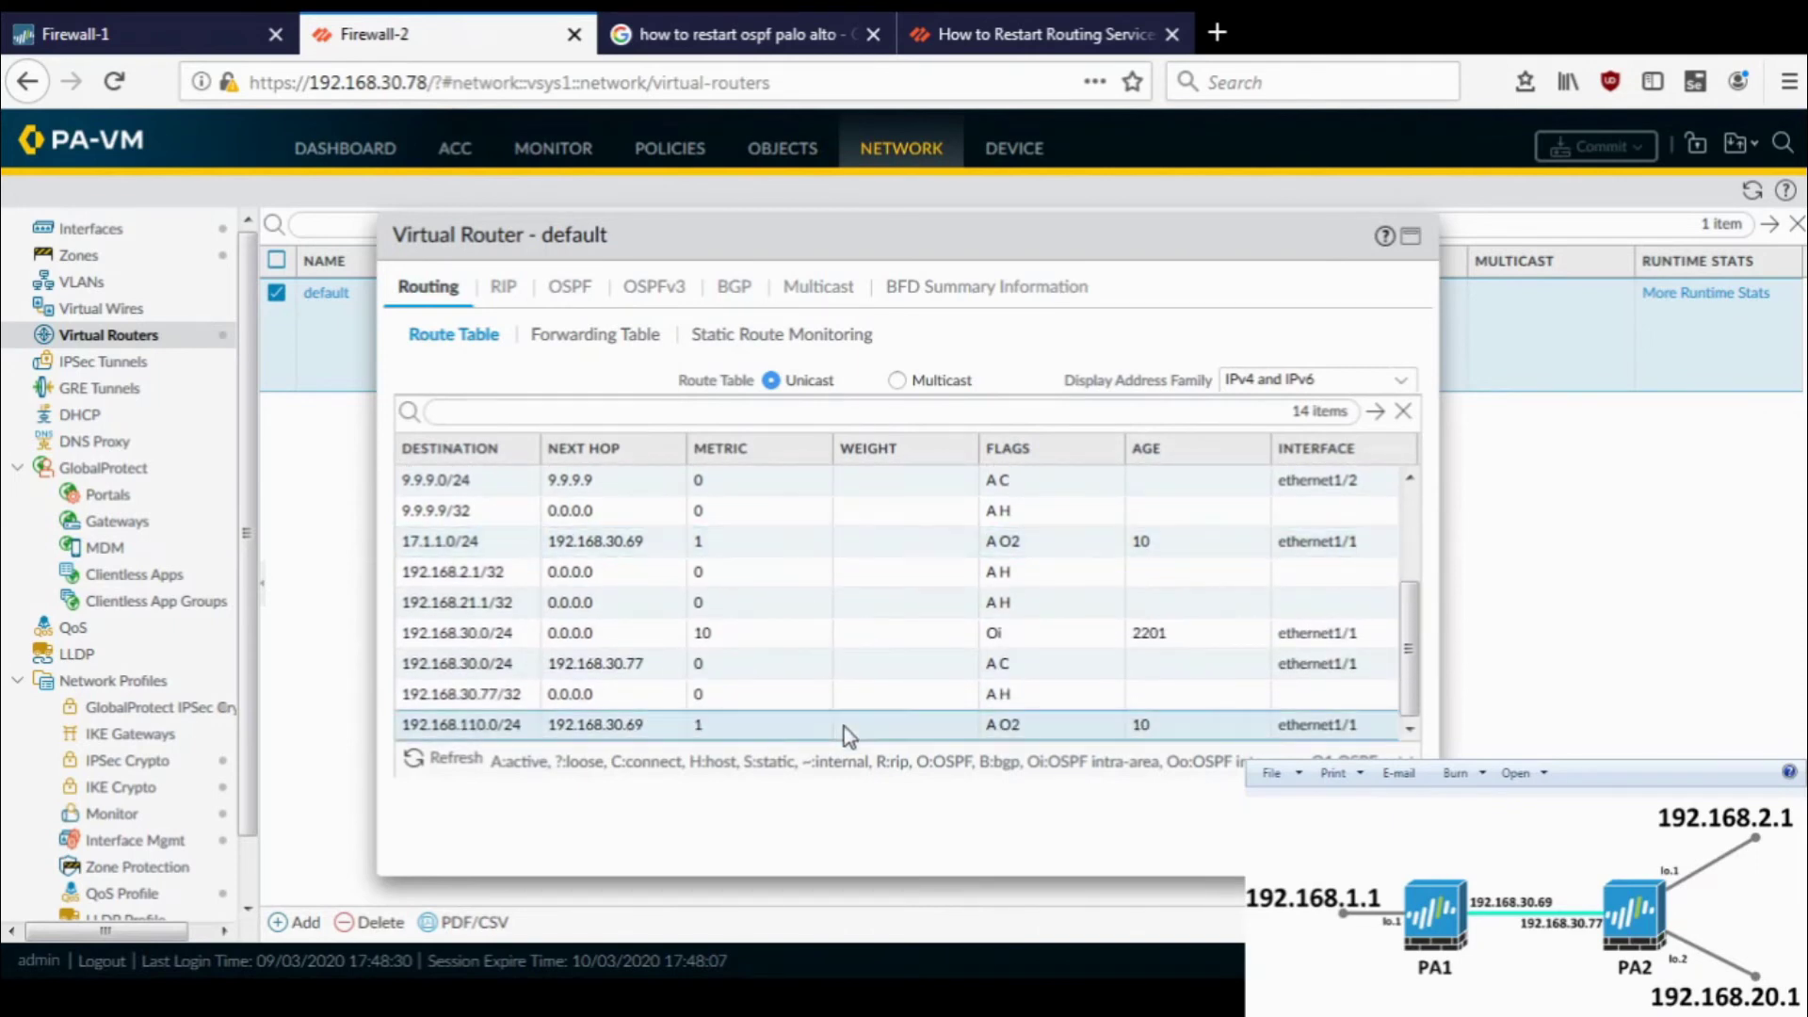
pyautogui.scroll(3, 843, 726)
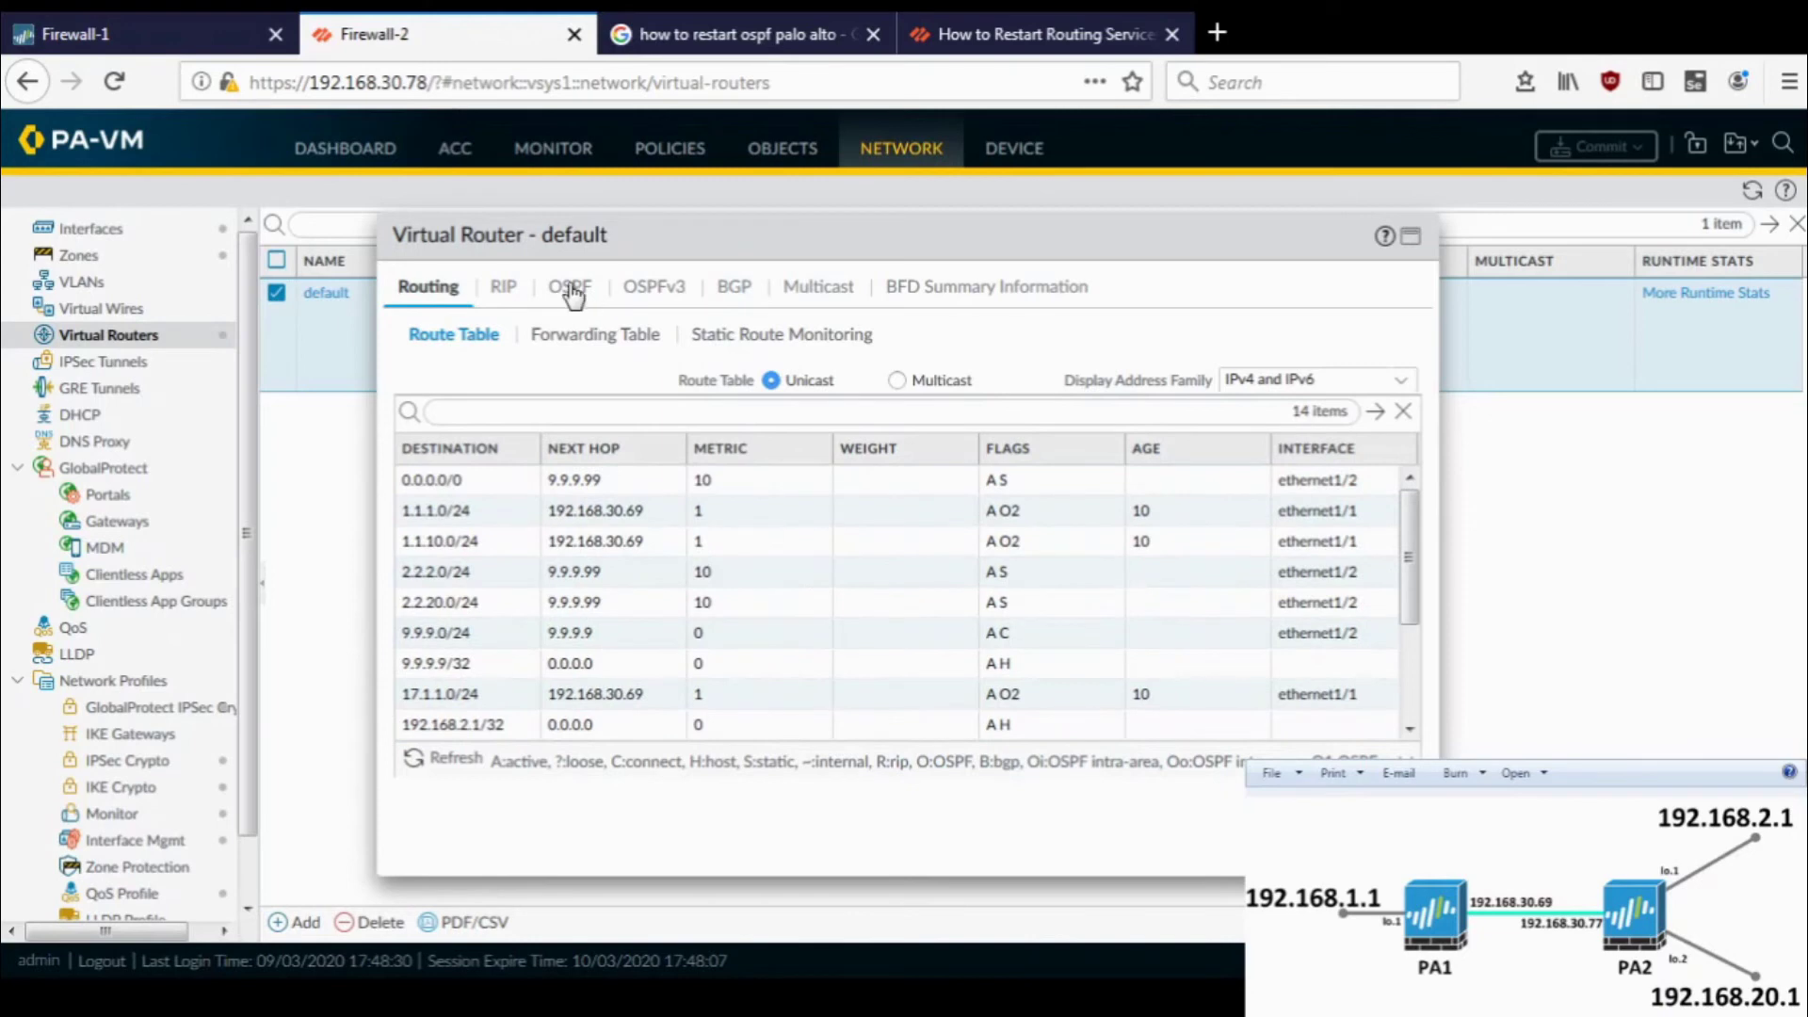
pyautogui.click(569, 289)
pyautogui.click(714, 339)
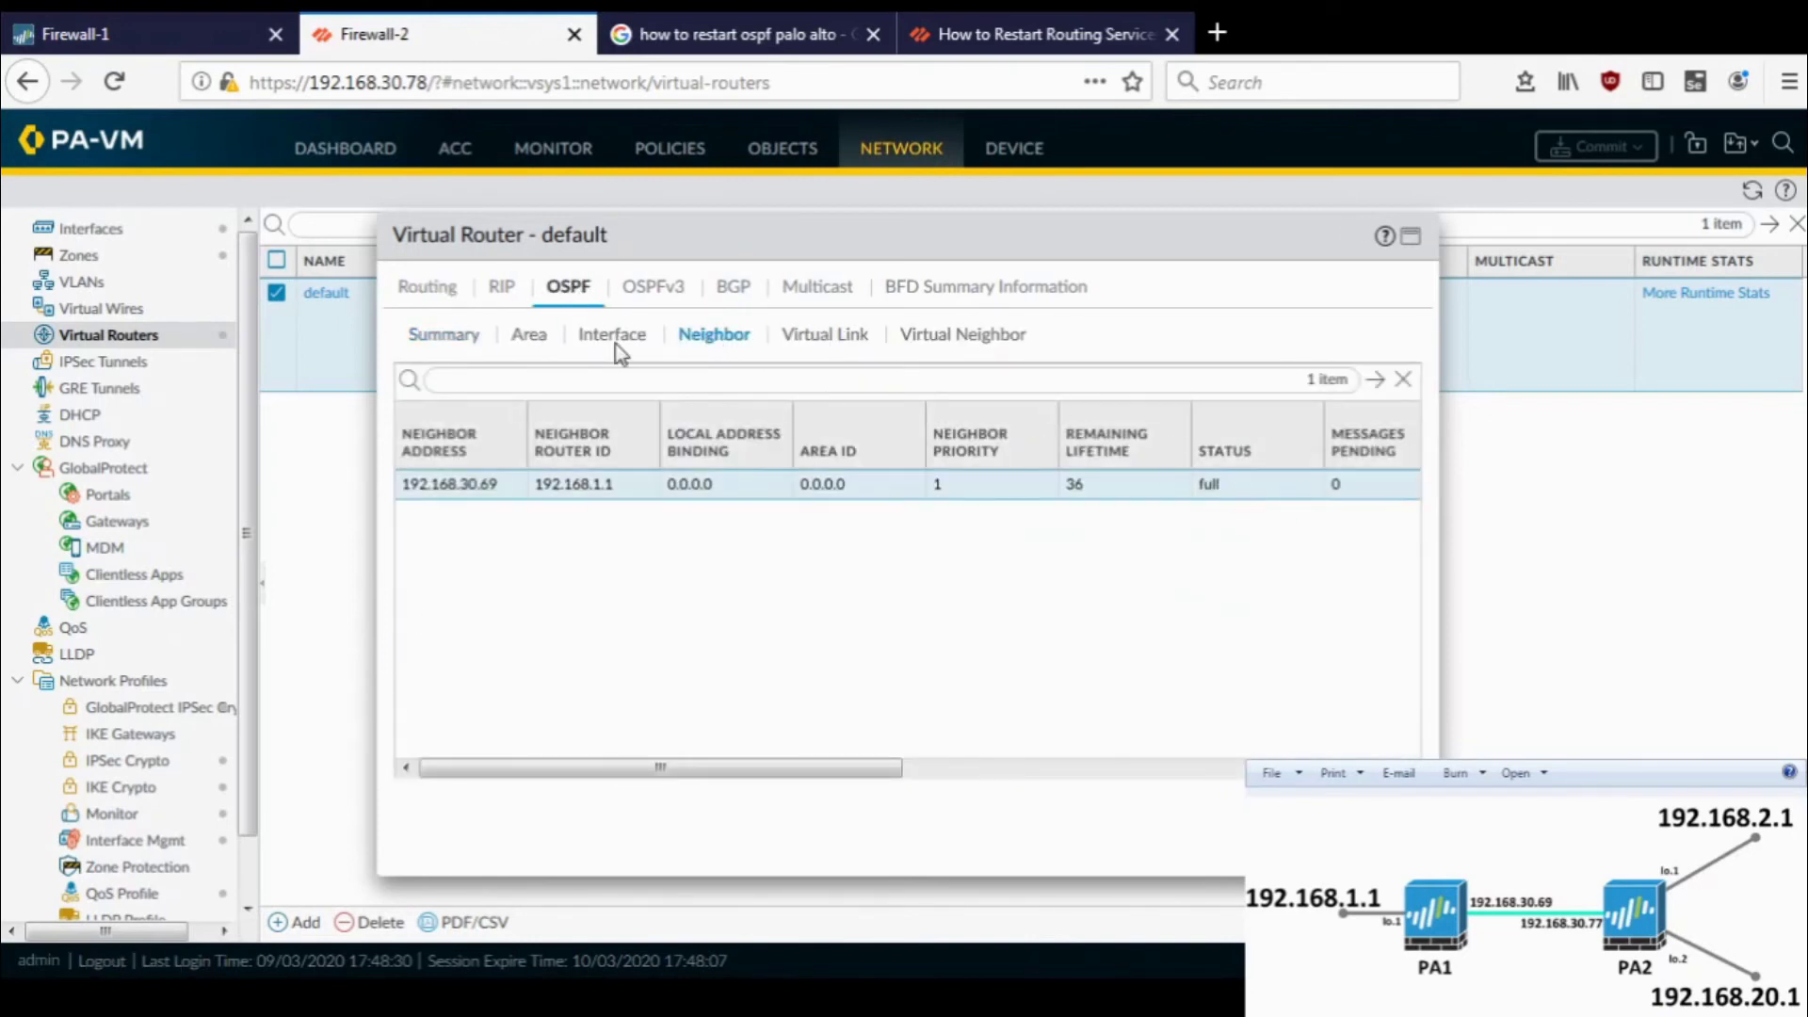
pyautogui.click(429, 296)
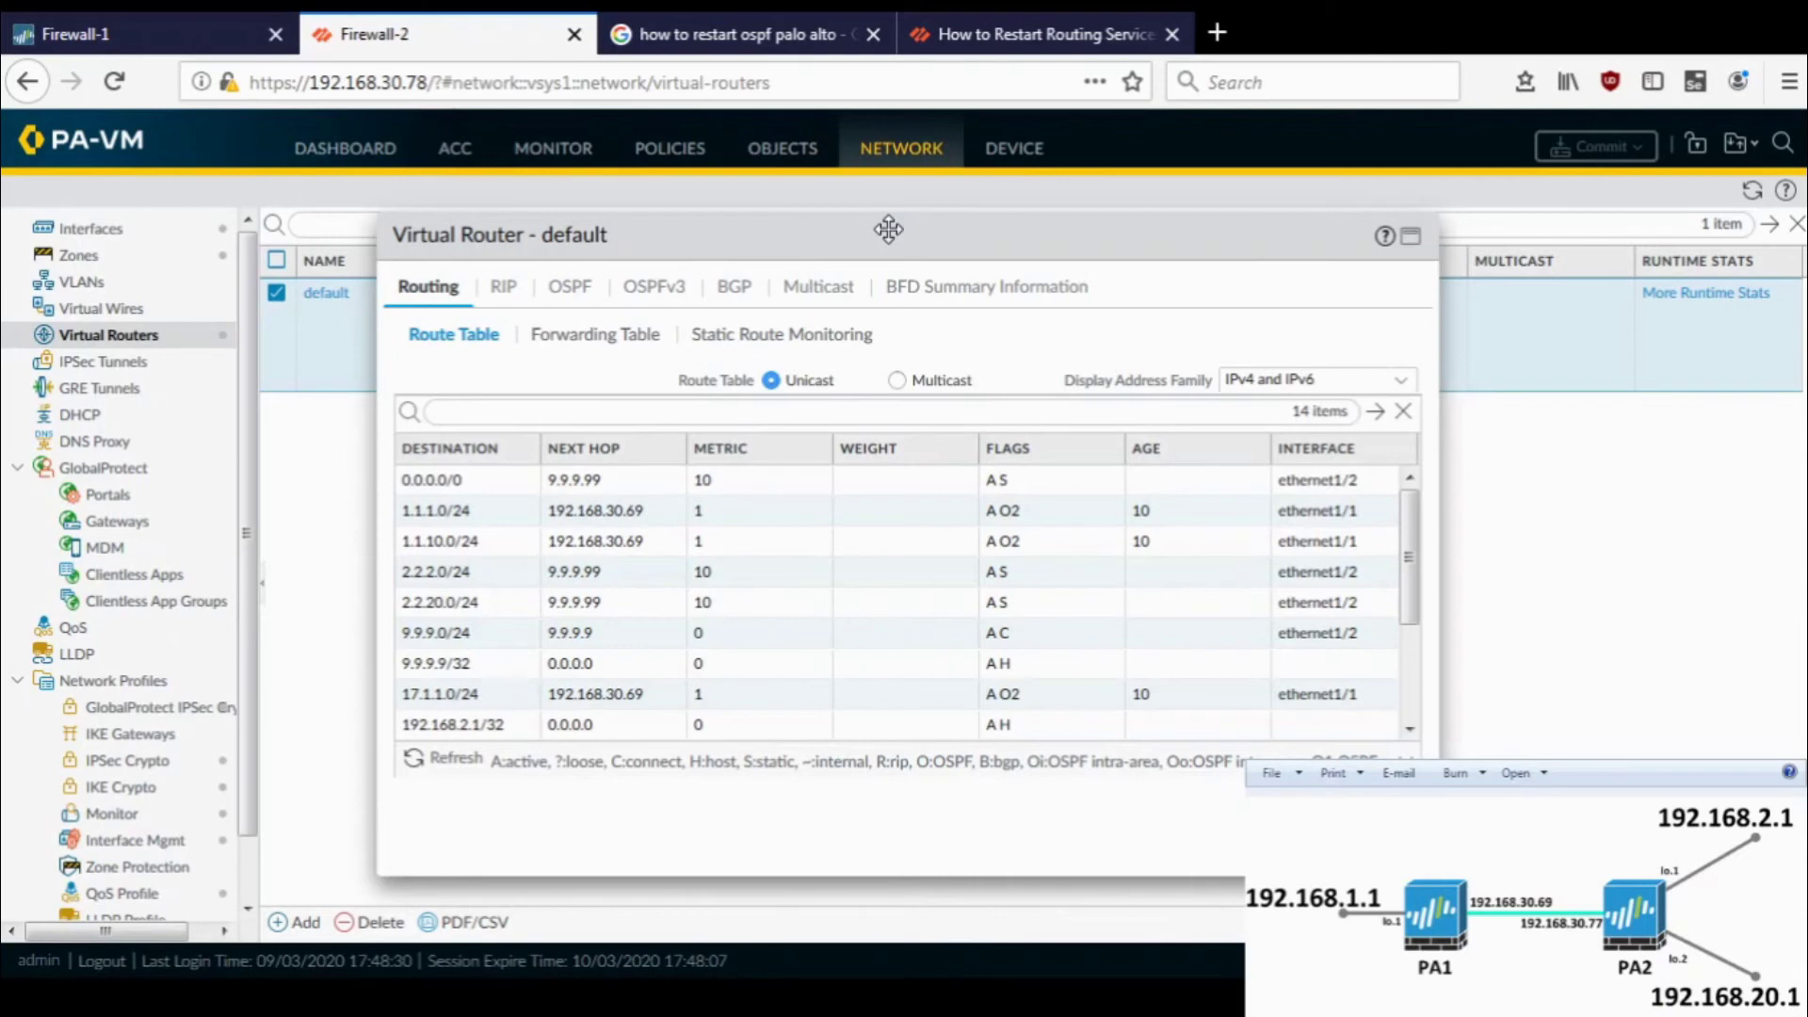
# - Review Firewall-1's route table, then list its loopback interfaces (loopback.1 at 192.168.1.1/32)
pyautogui.click(217, 16)
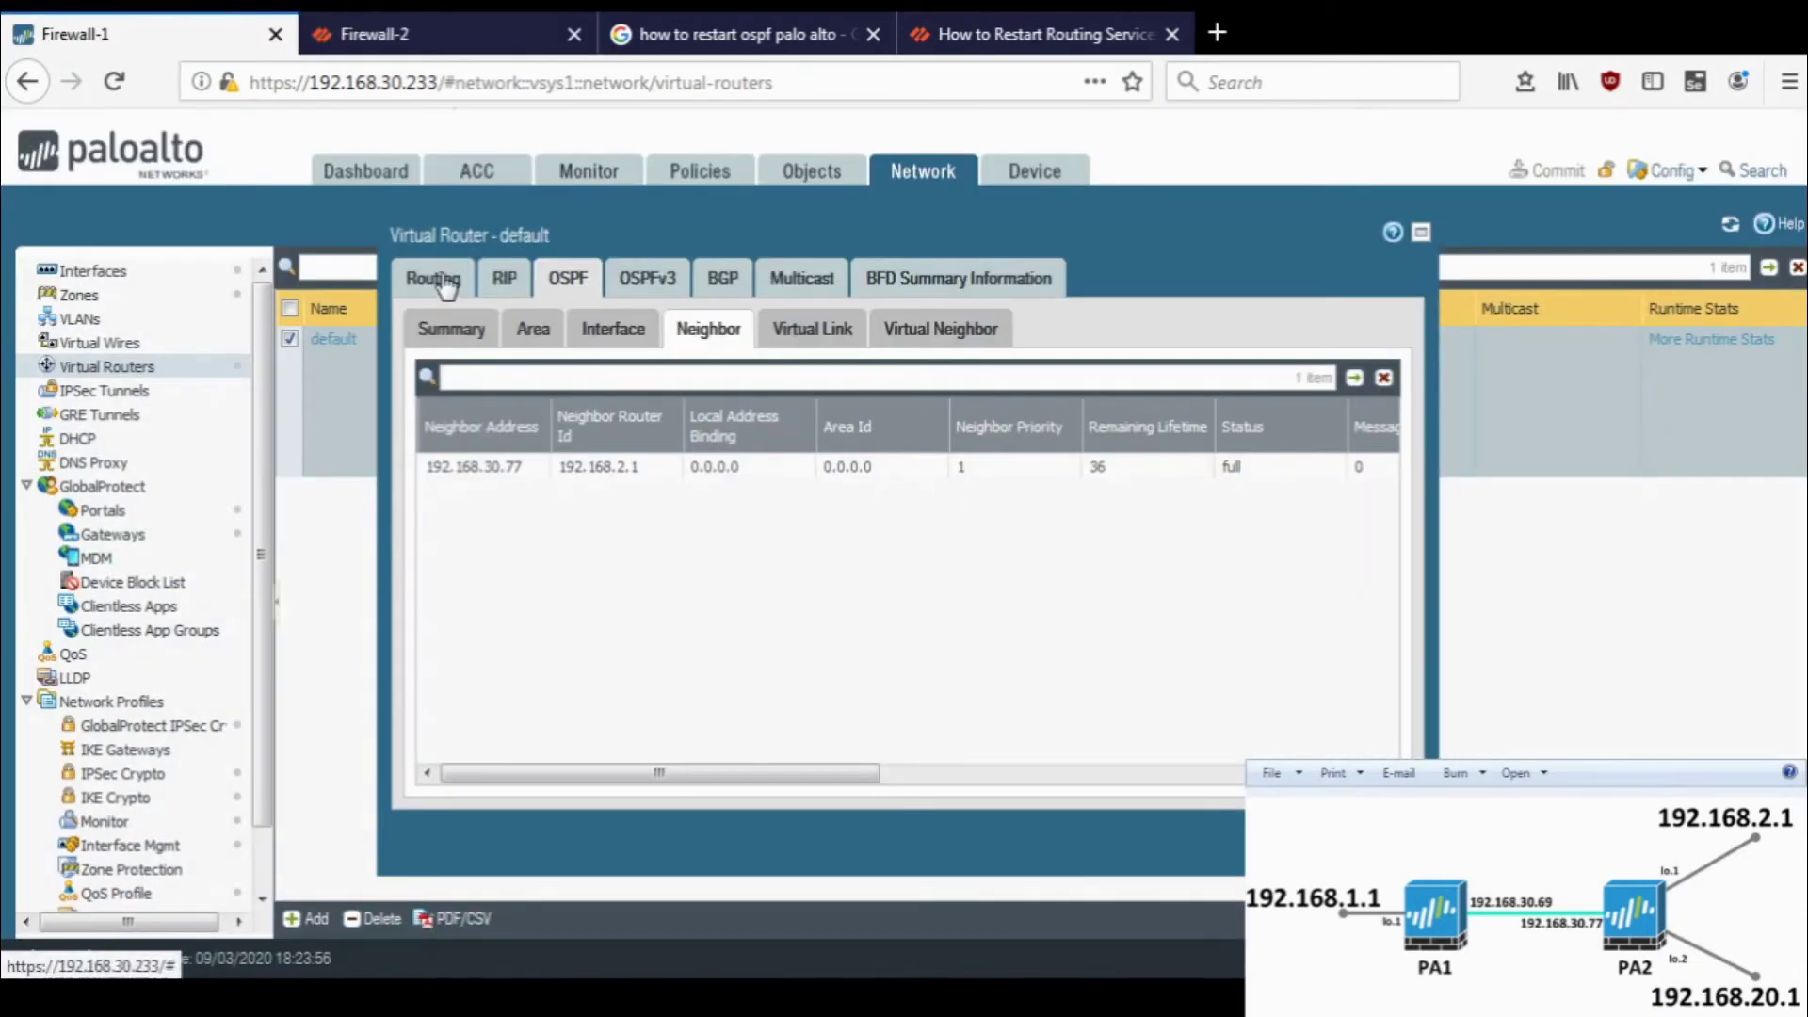
pyautogui.click(446, 287)
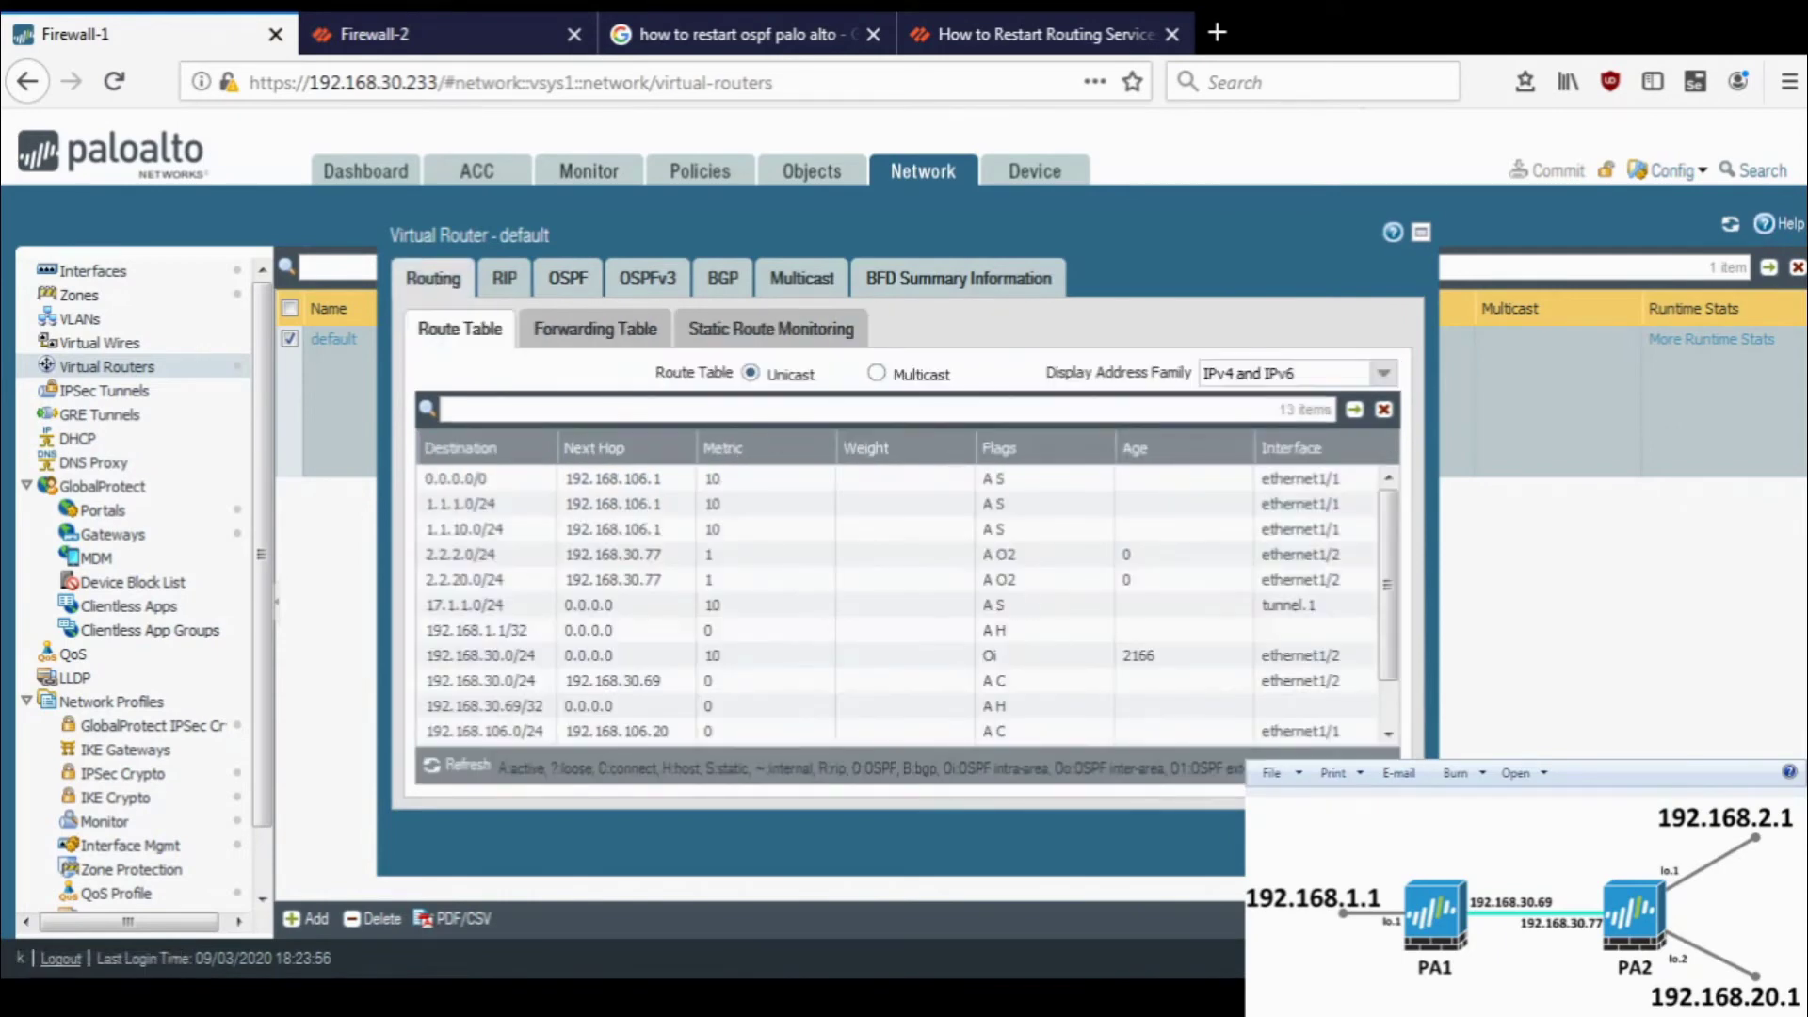
pyautogui.press('Escape')
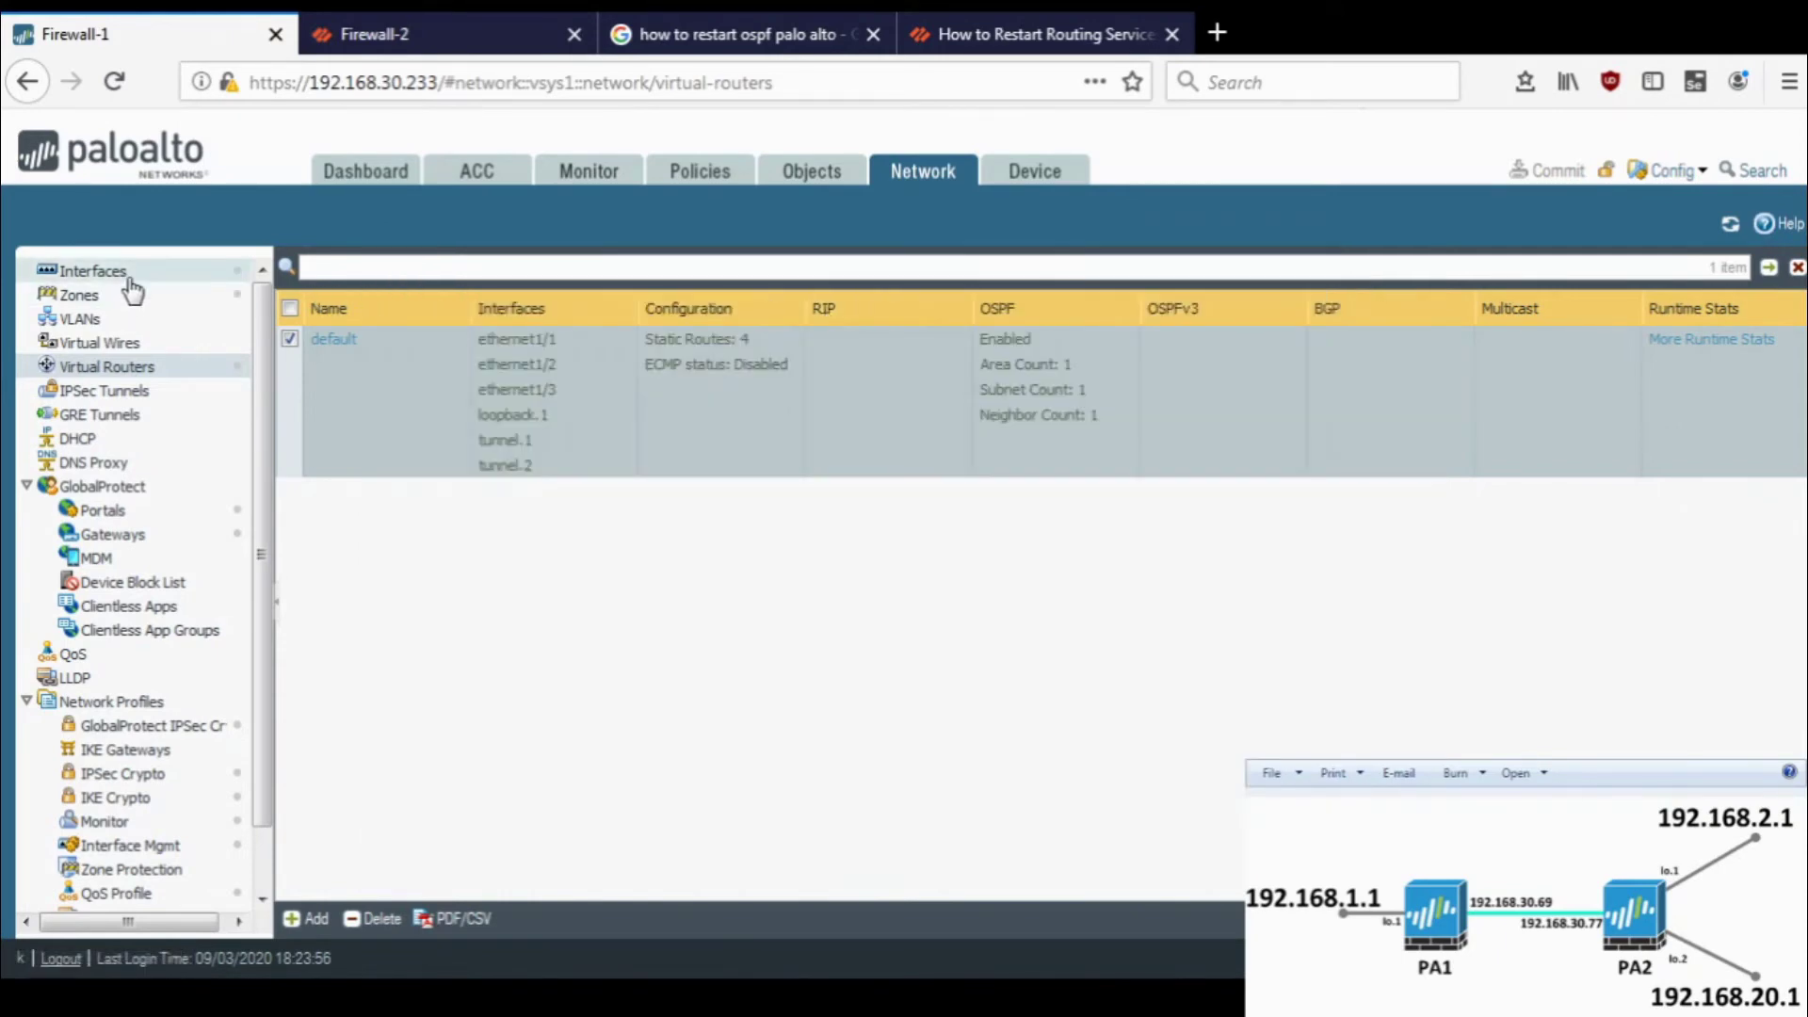
pyautogui.click(131, 276)
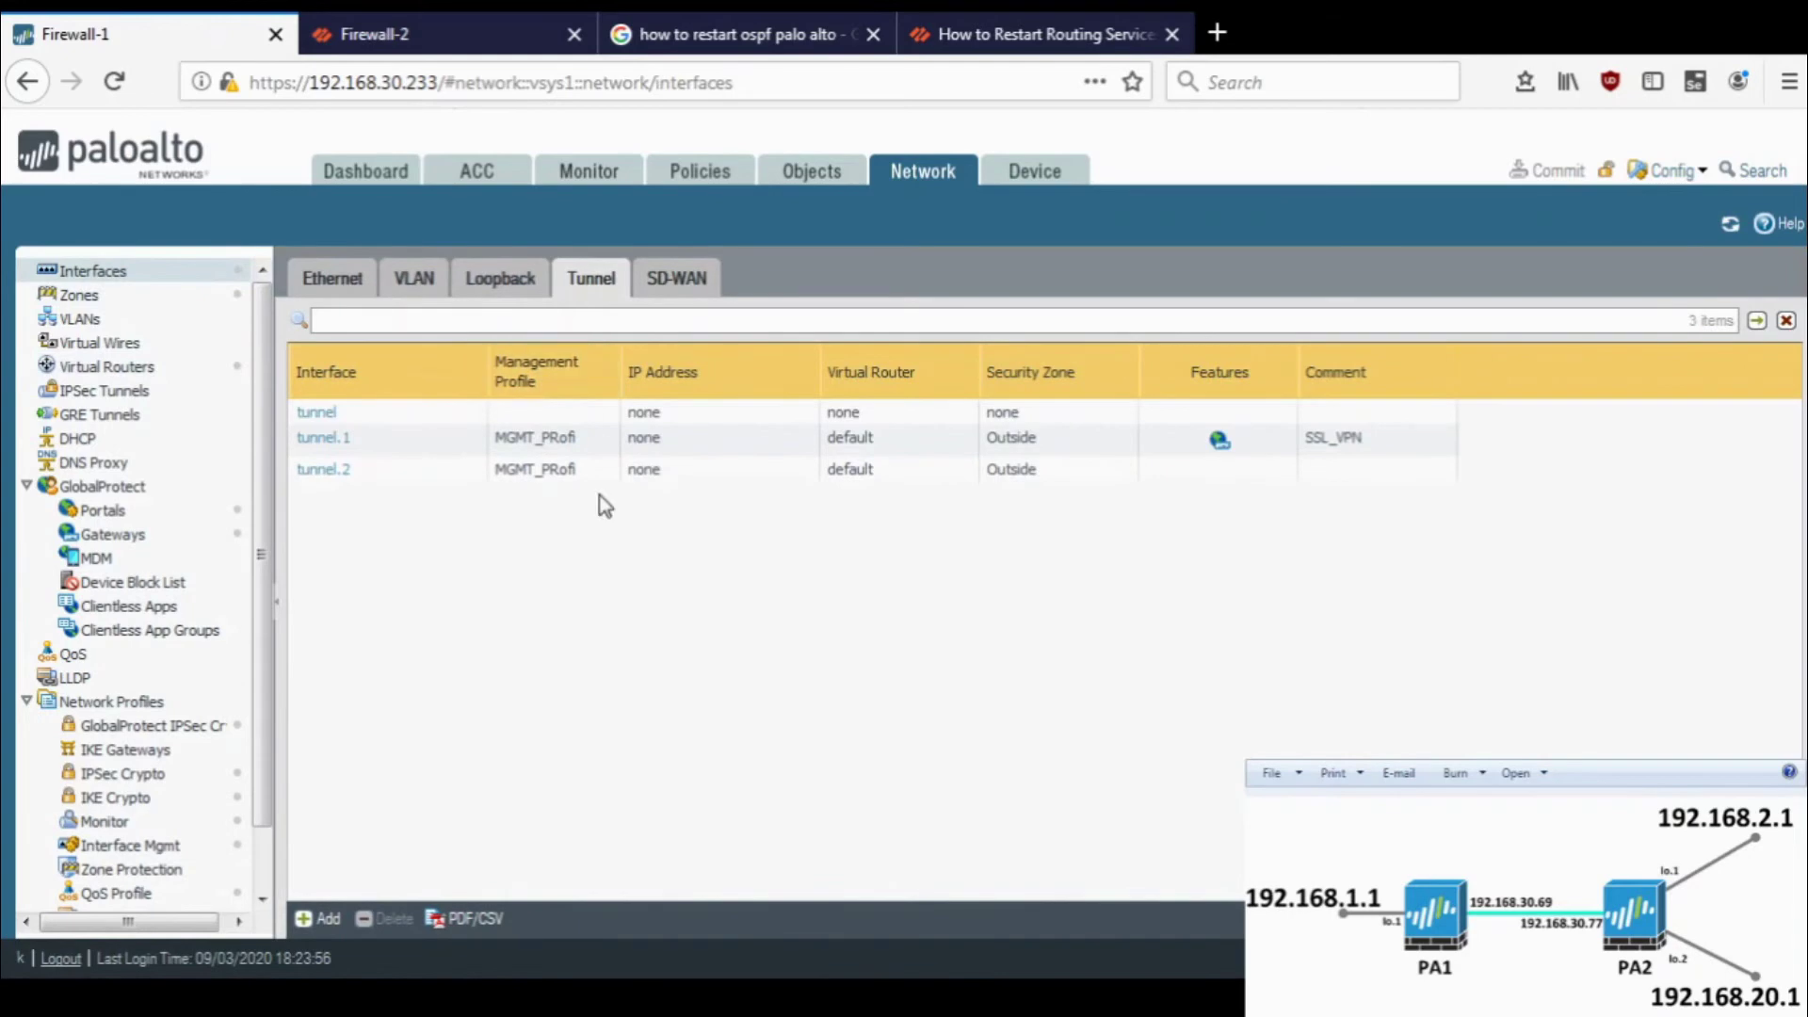
pyautogui.click(499, 278)
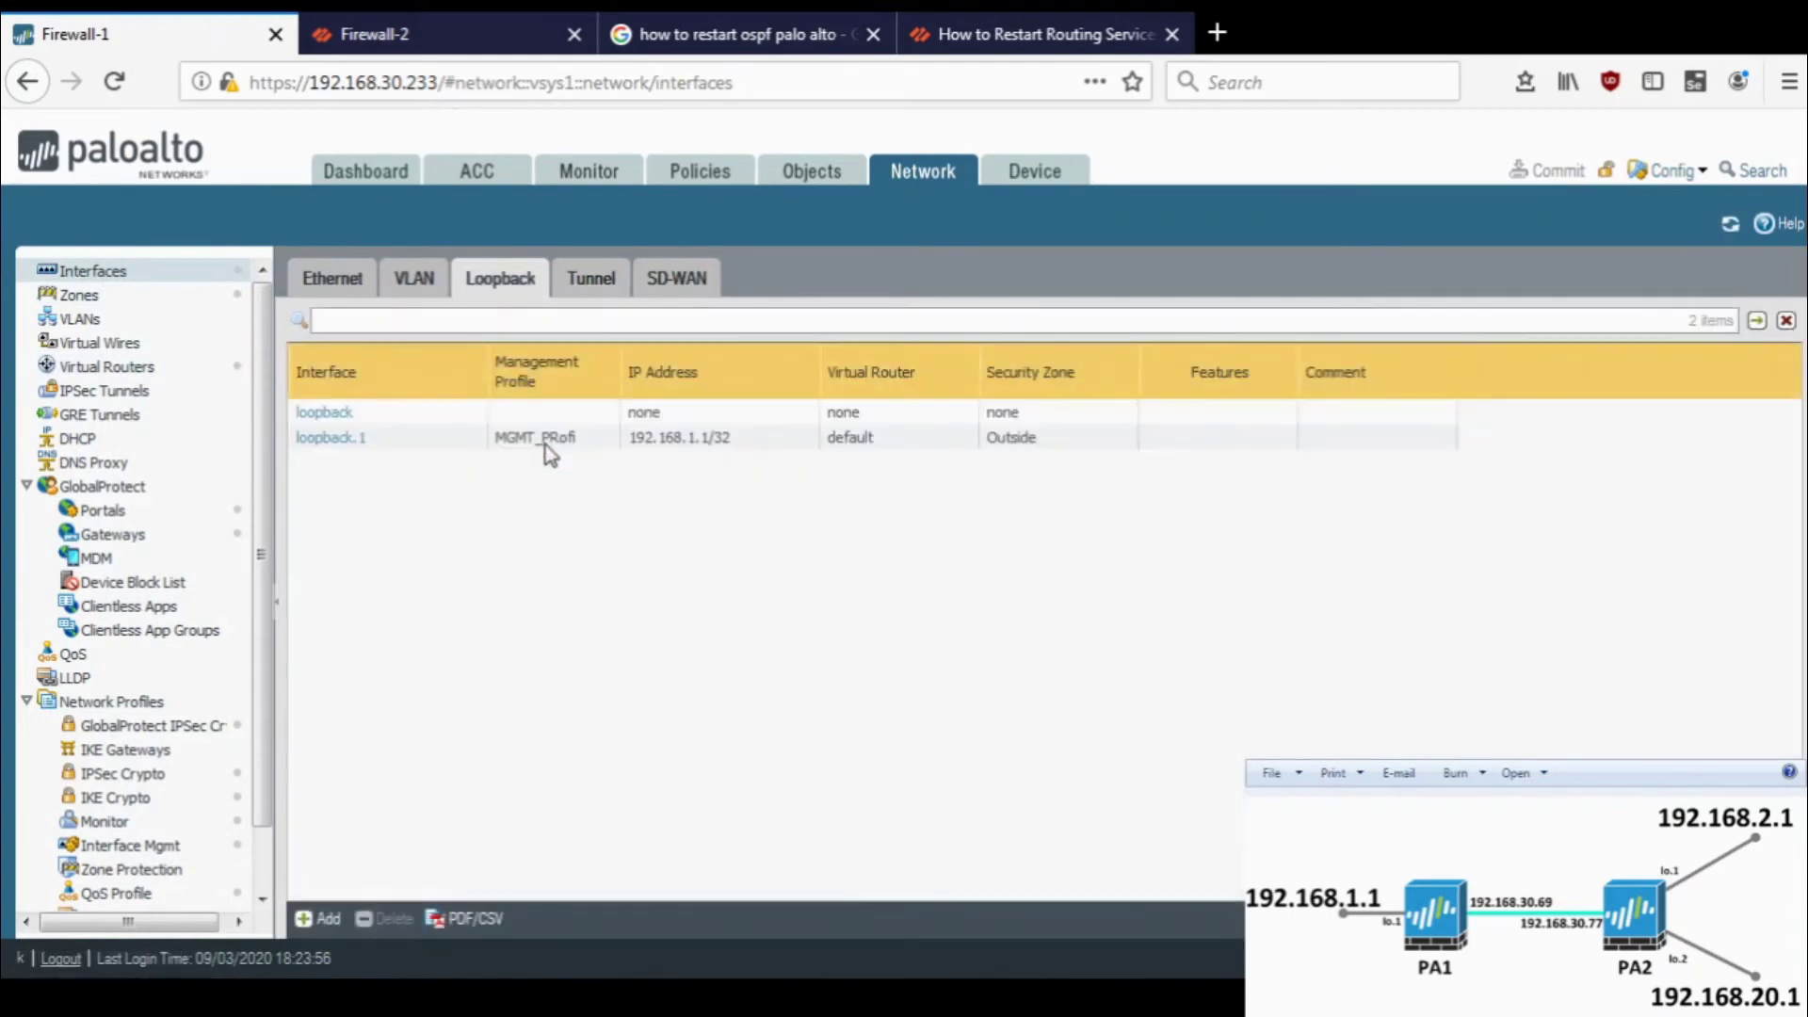
# - List Firewall-2's loopbacks, spotting loopback.2 at 192.168.21.1, then show Firewall-1's virtual routers
pyautogui.click(350, 28)
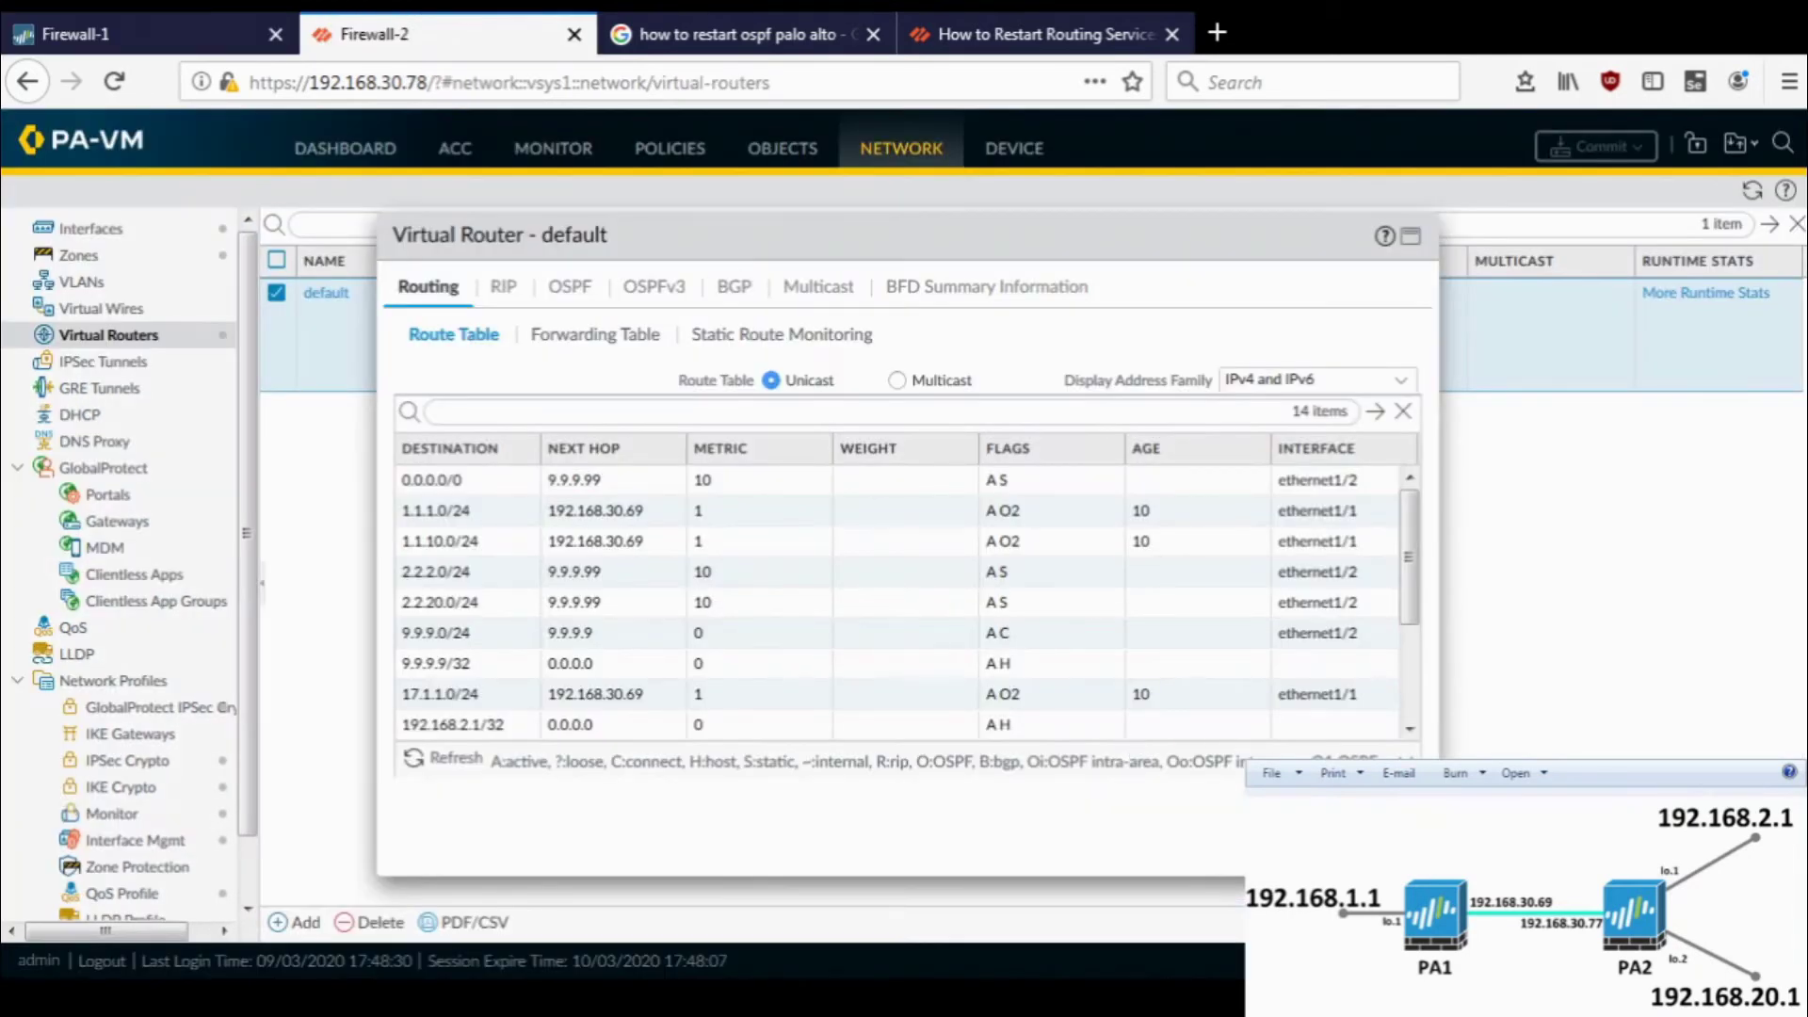
pyautogui.press('Escape')
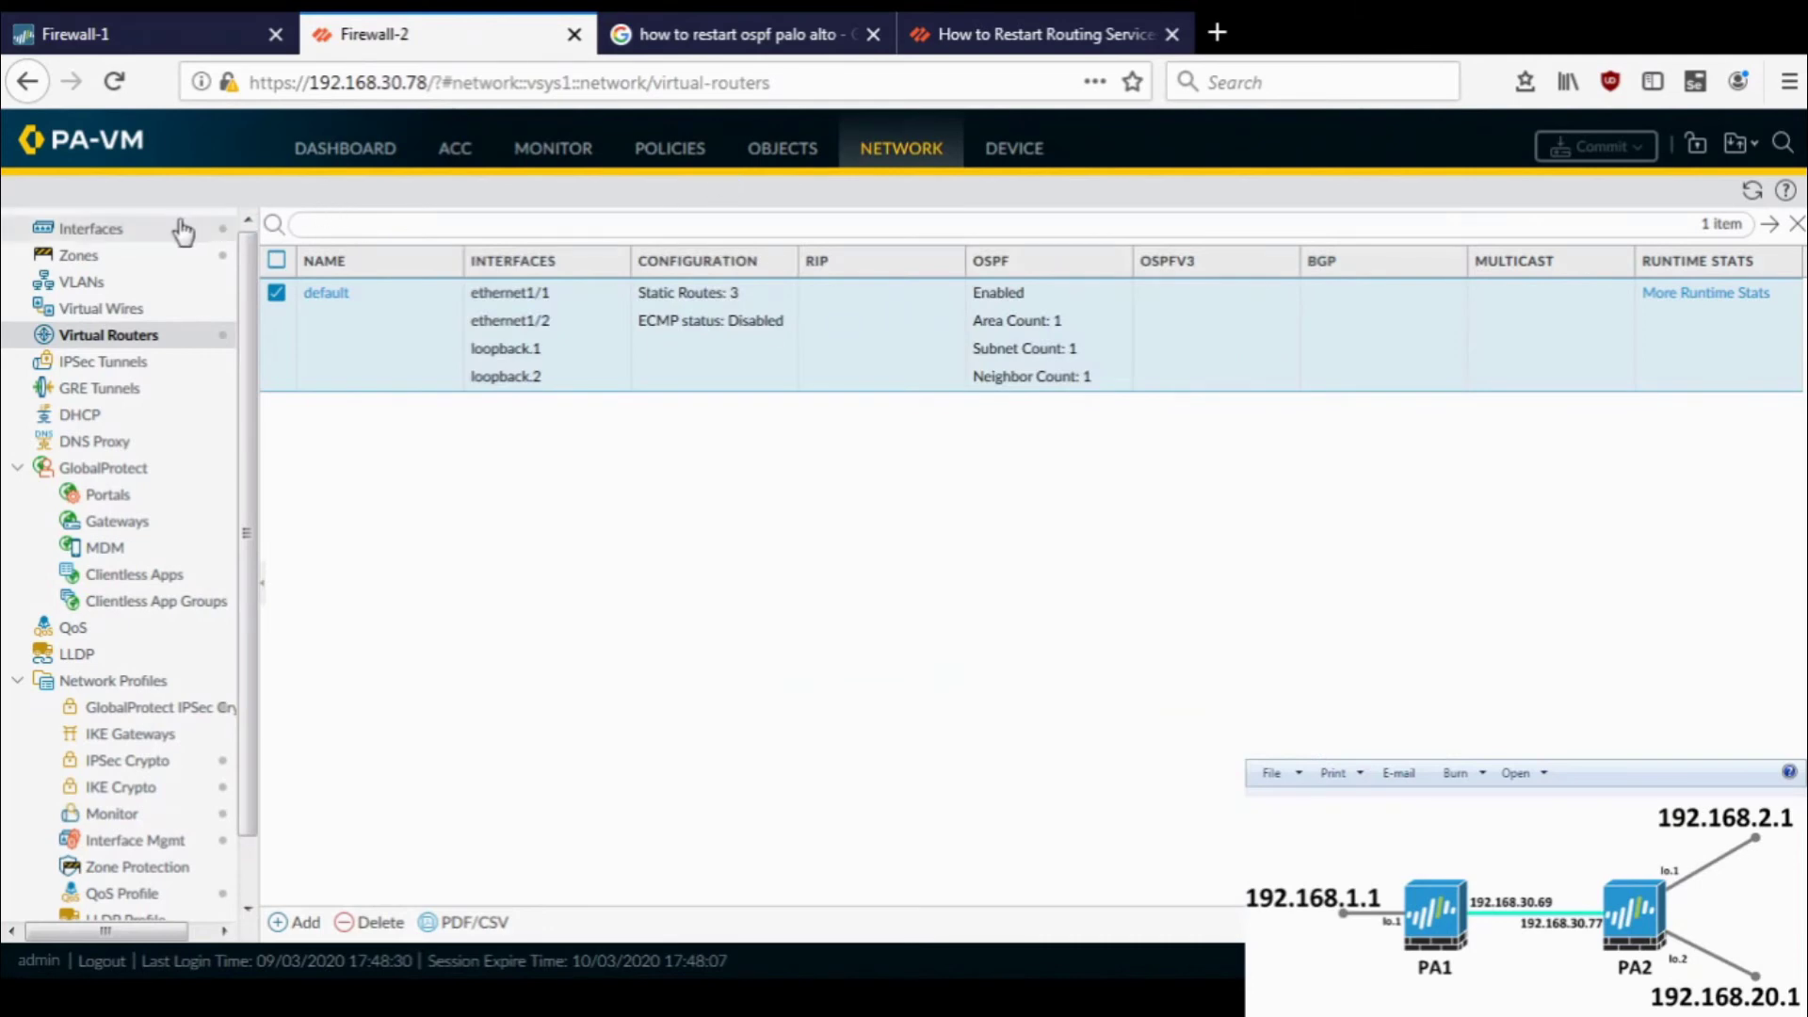
pyautogui.click(183, 229)
pyautogui.click(499, 241)
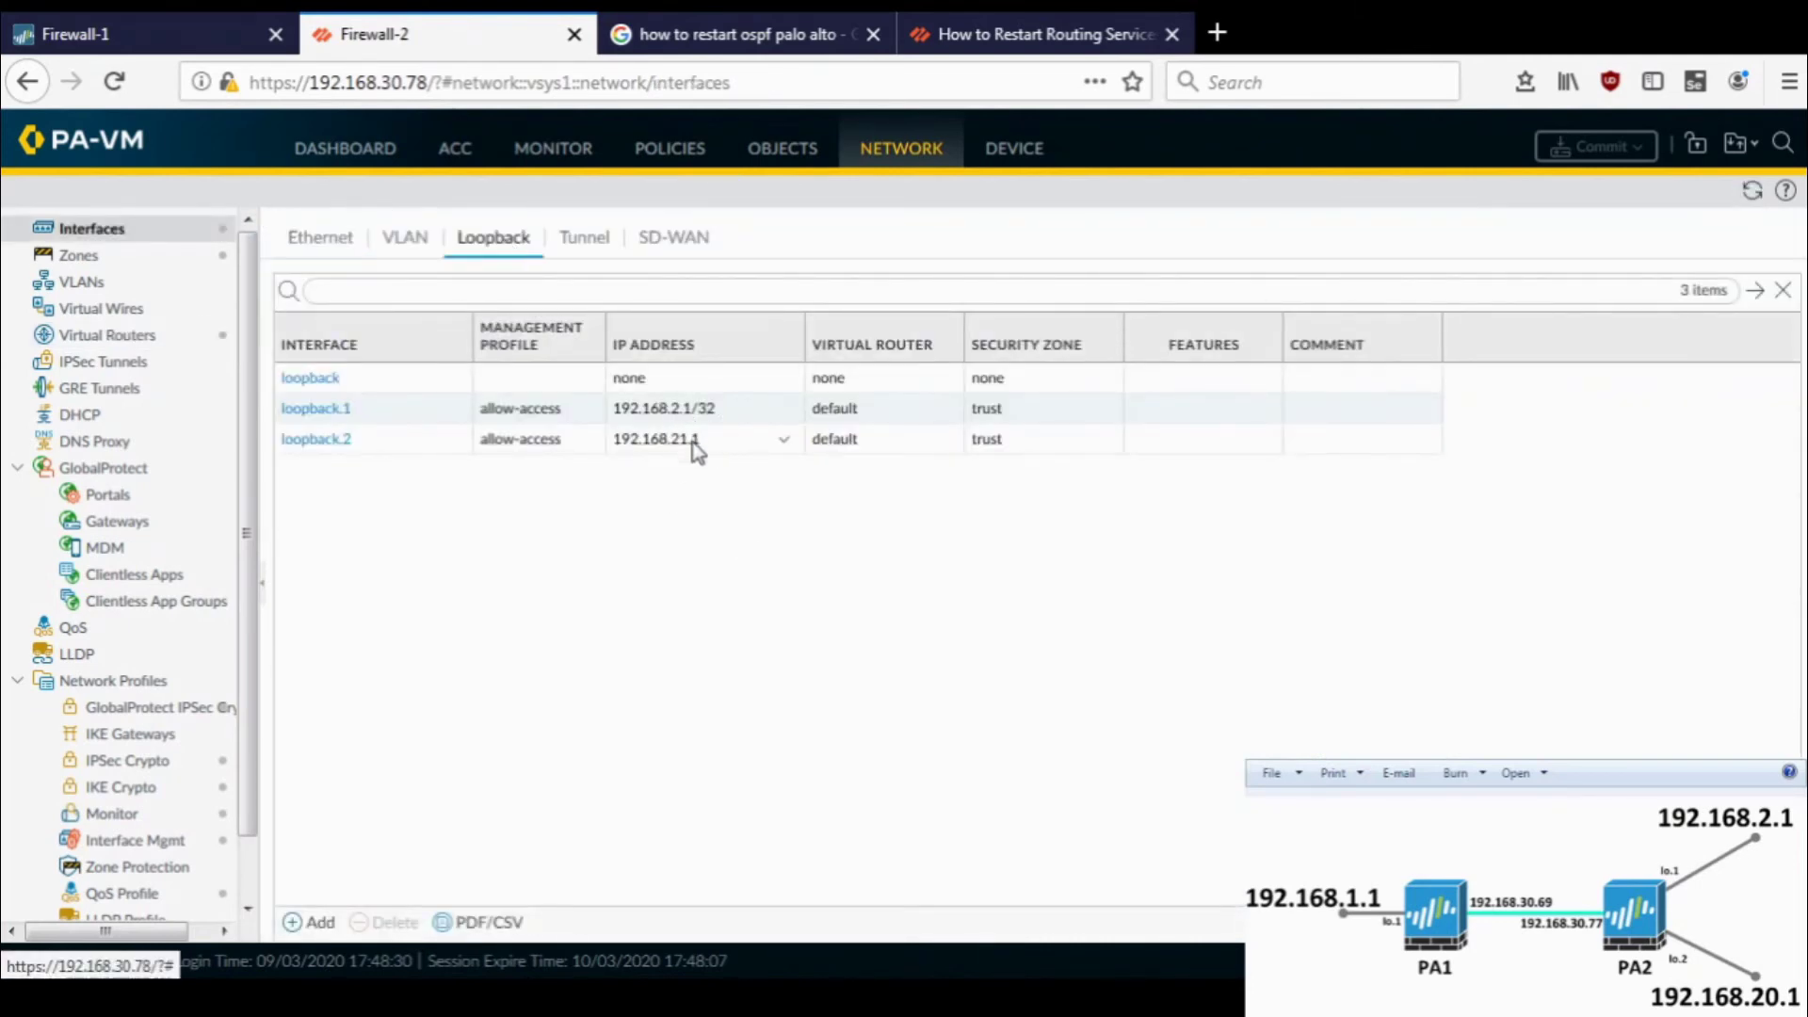
pyautogui.click(196, 23)
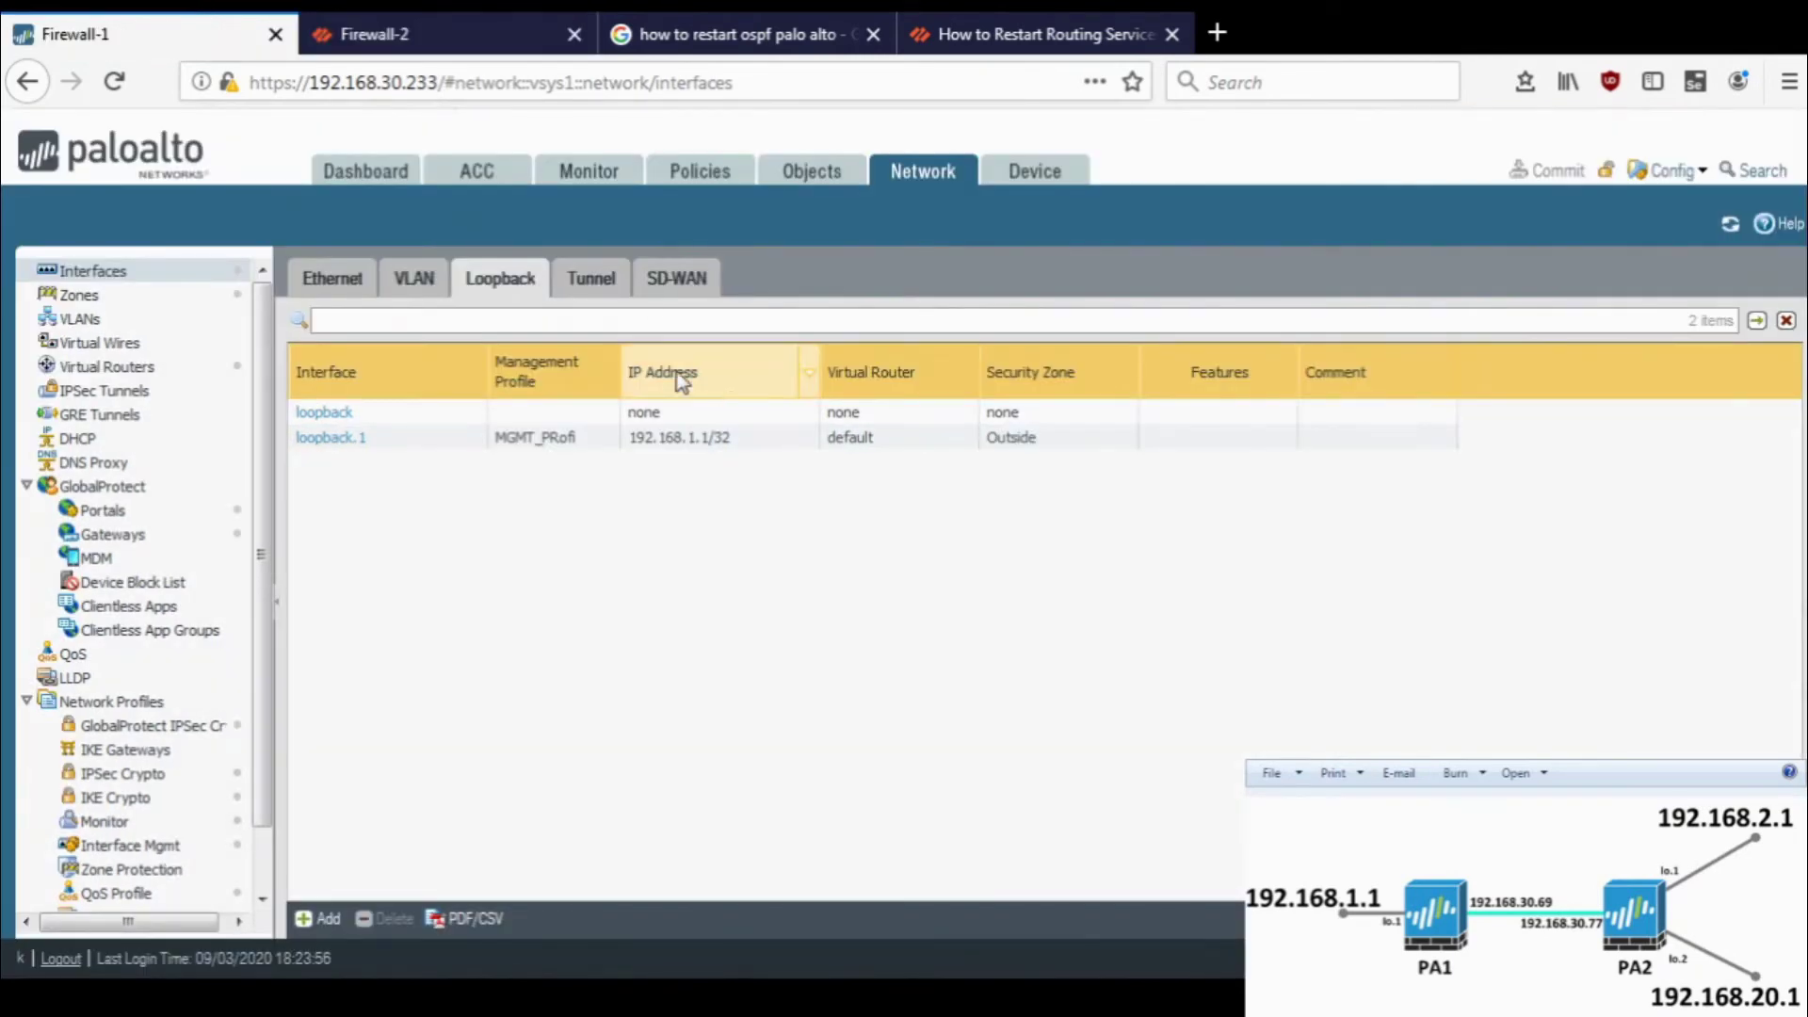
pyautogui.click(184, 377)
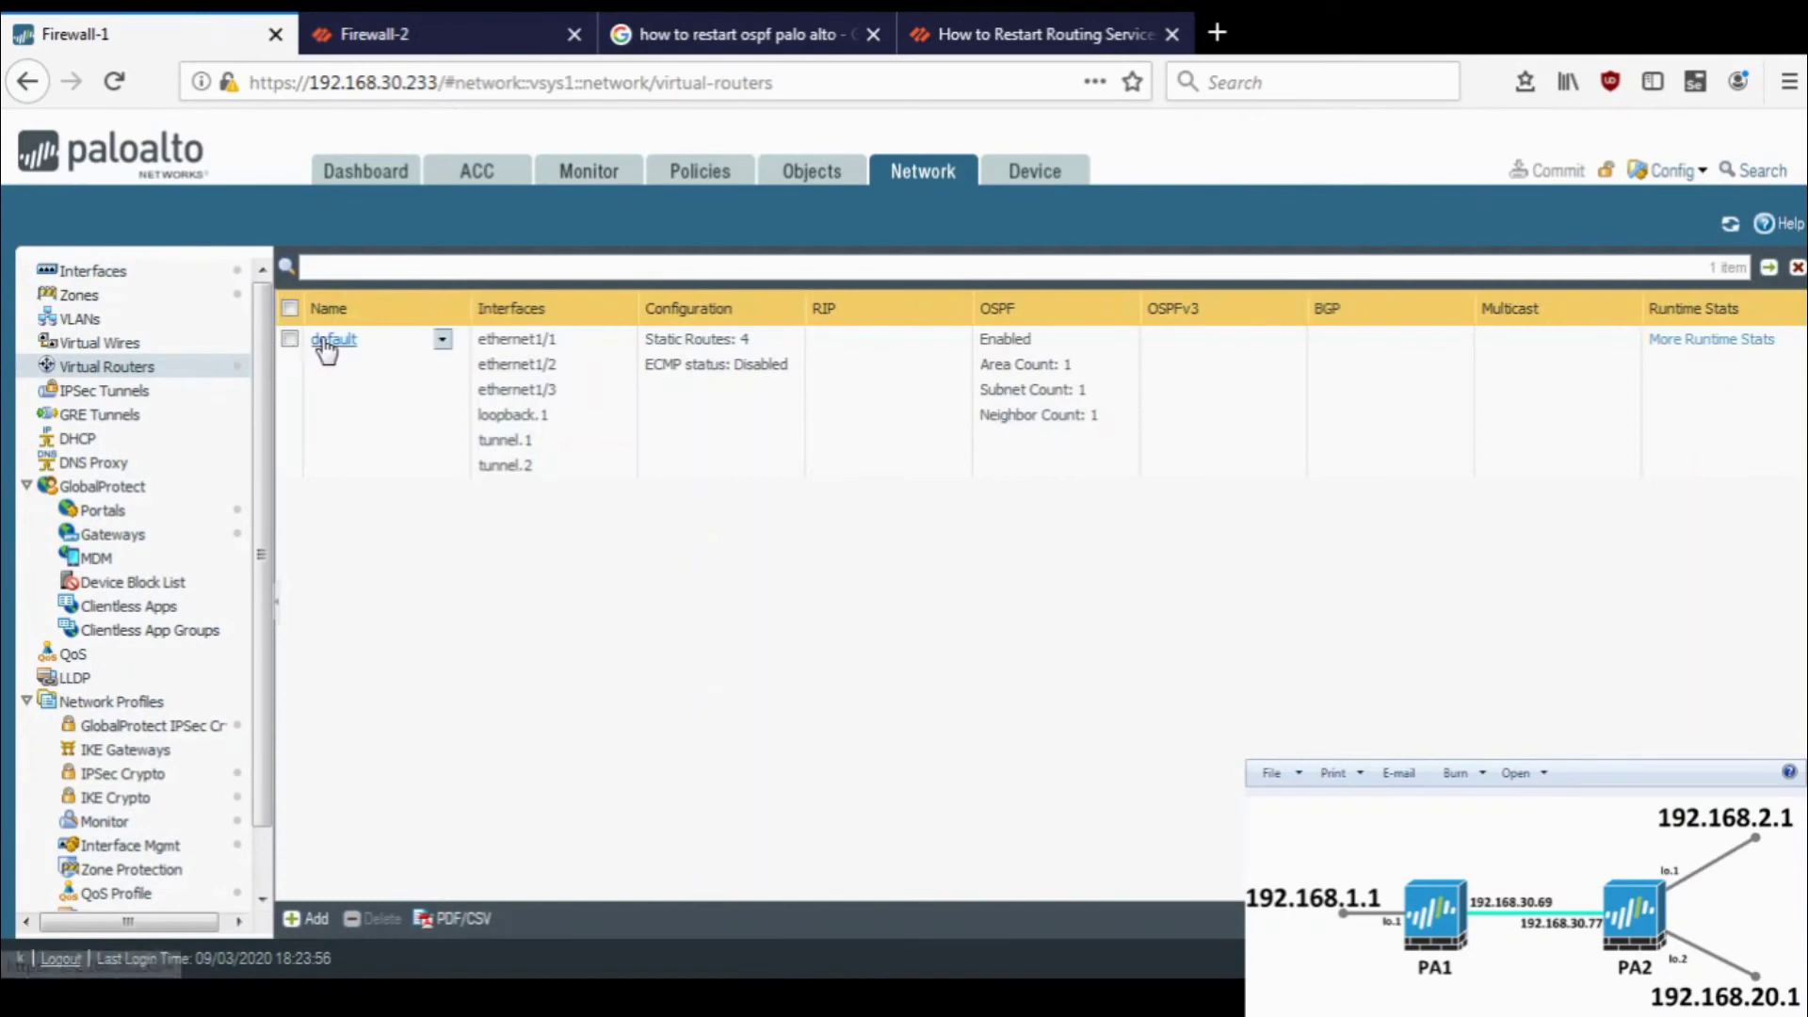
# - Try then drop 'connect' in profile1's sources, keeping static only, and switch to the Firewall-1 CLI
pyautogui.click(329, 341)
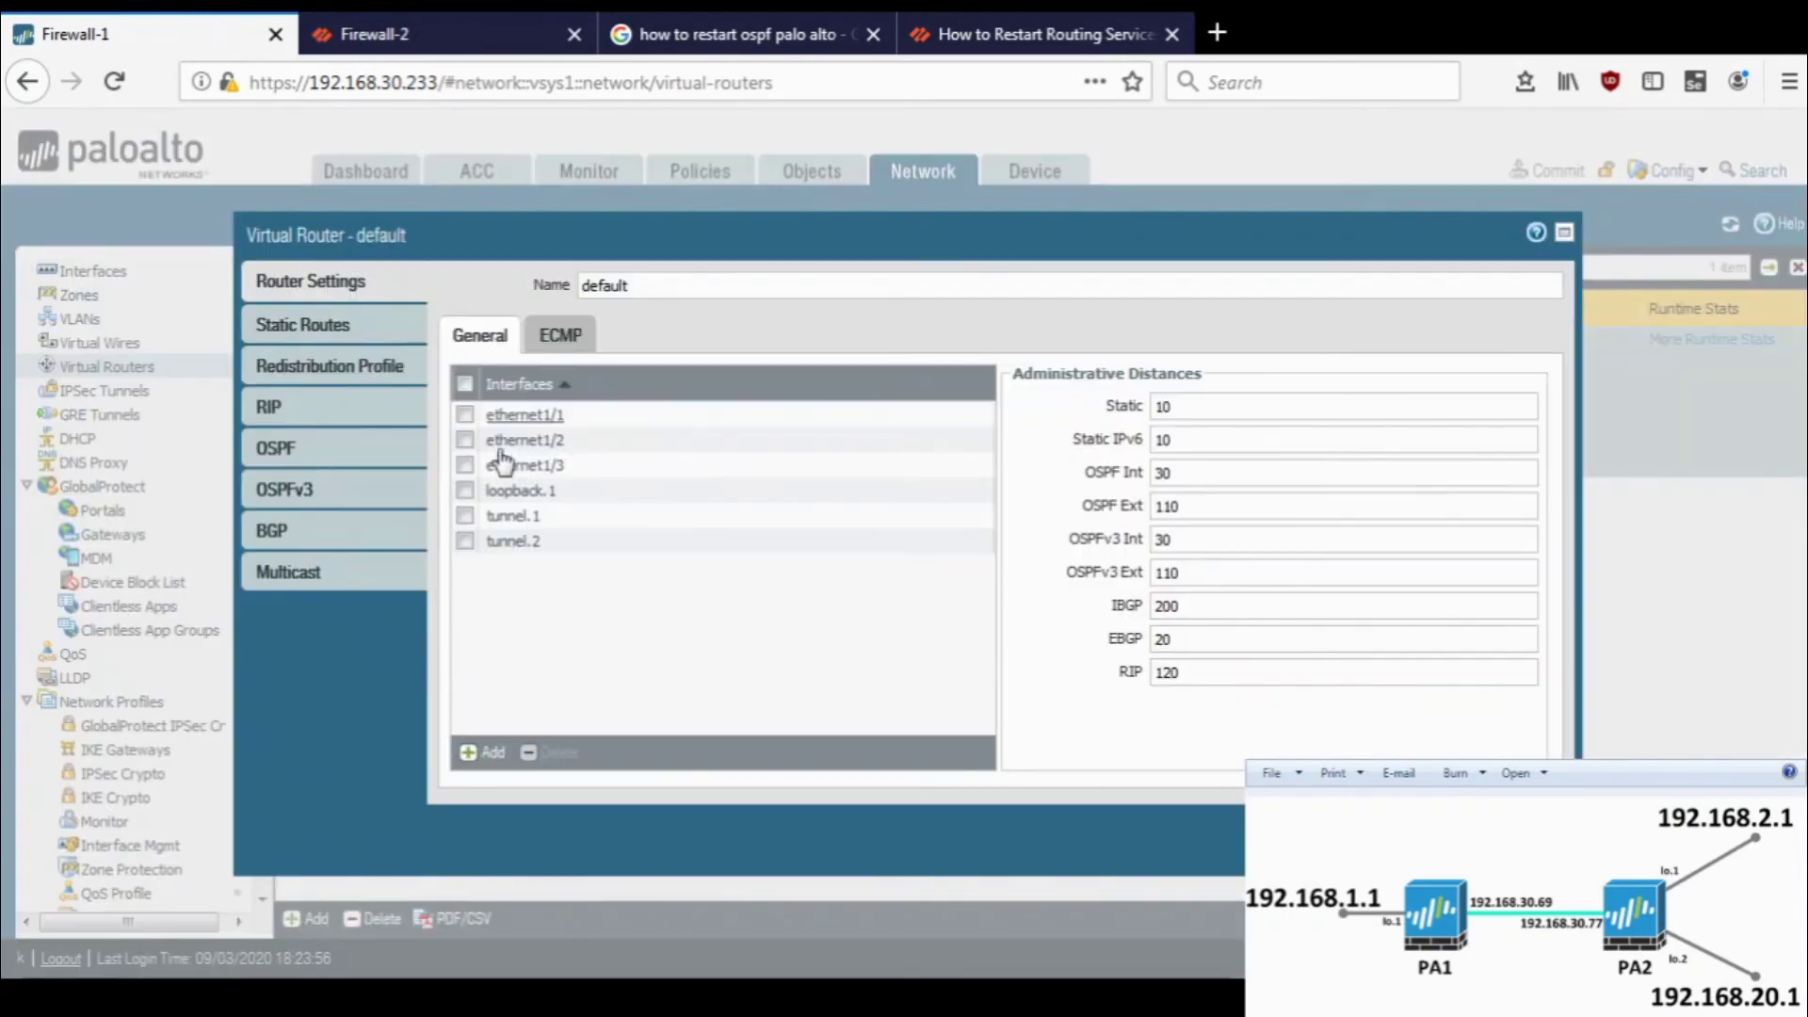
pyautogui.click(382, 377)
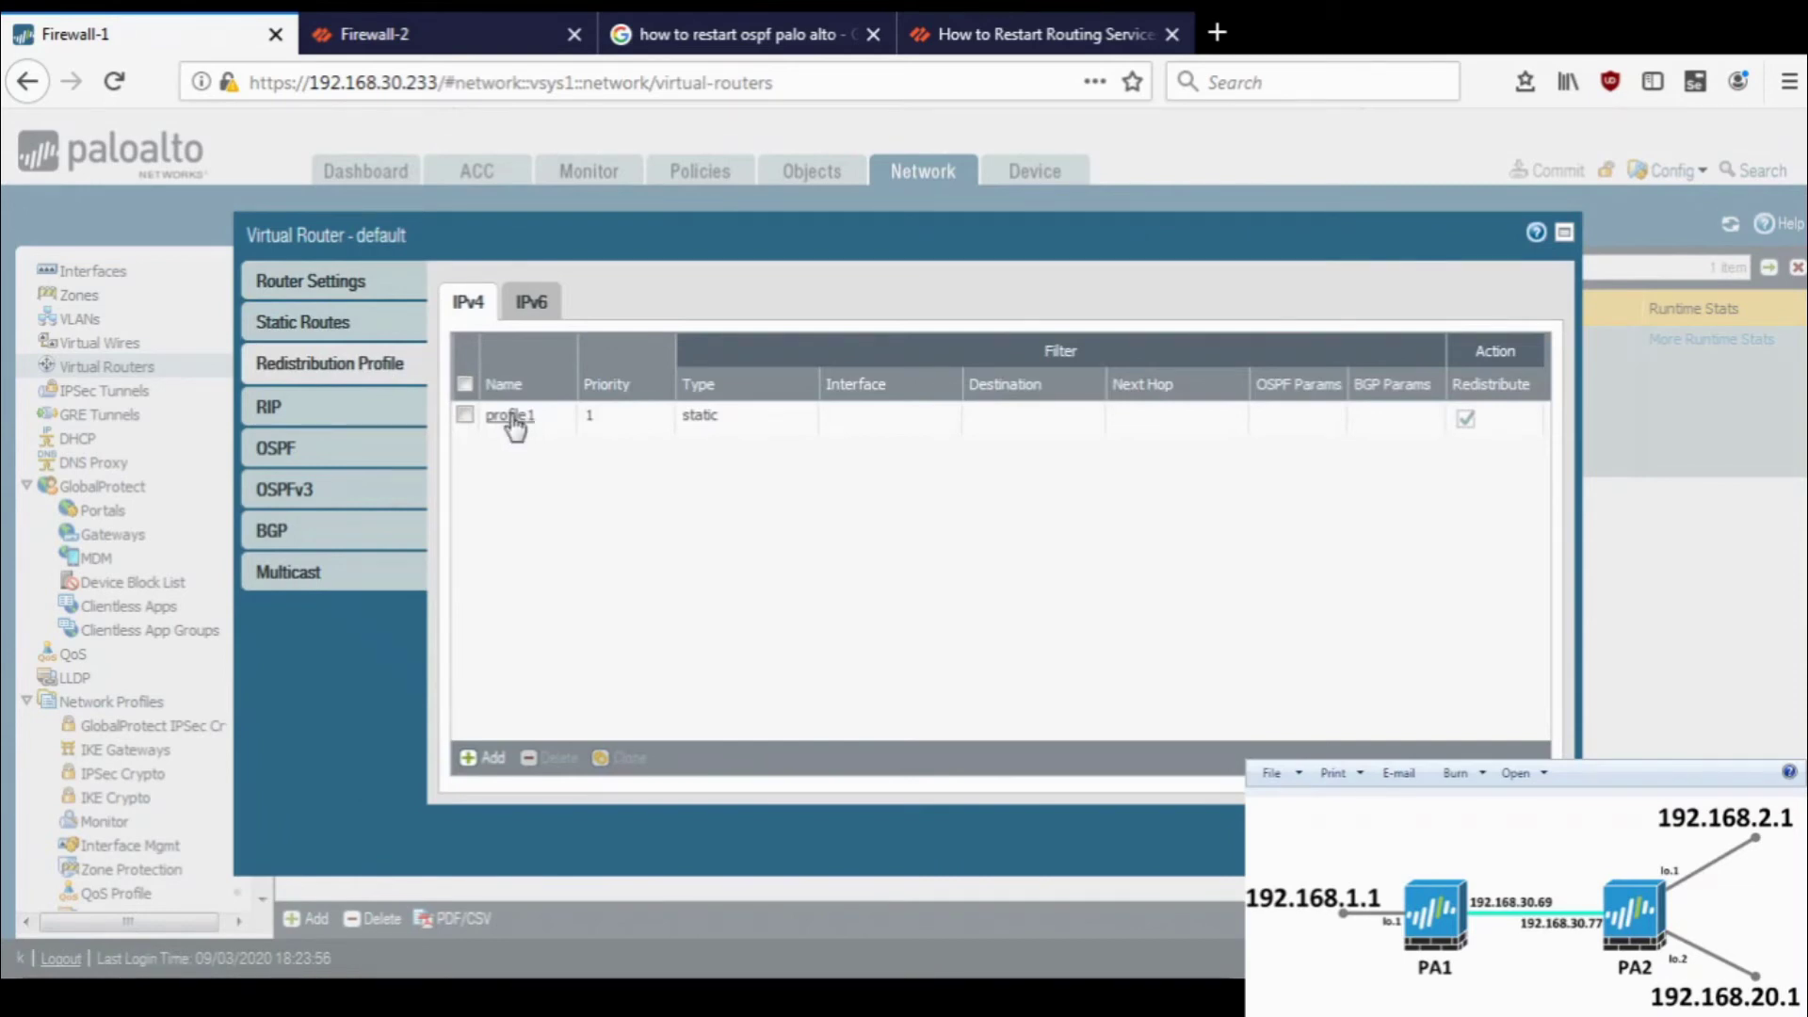
pyautogui.click(513, 419)
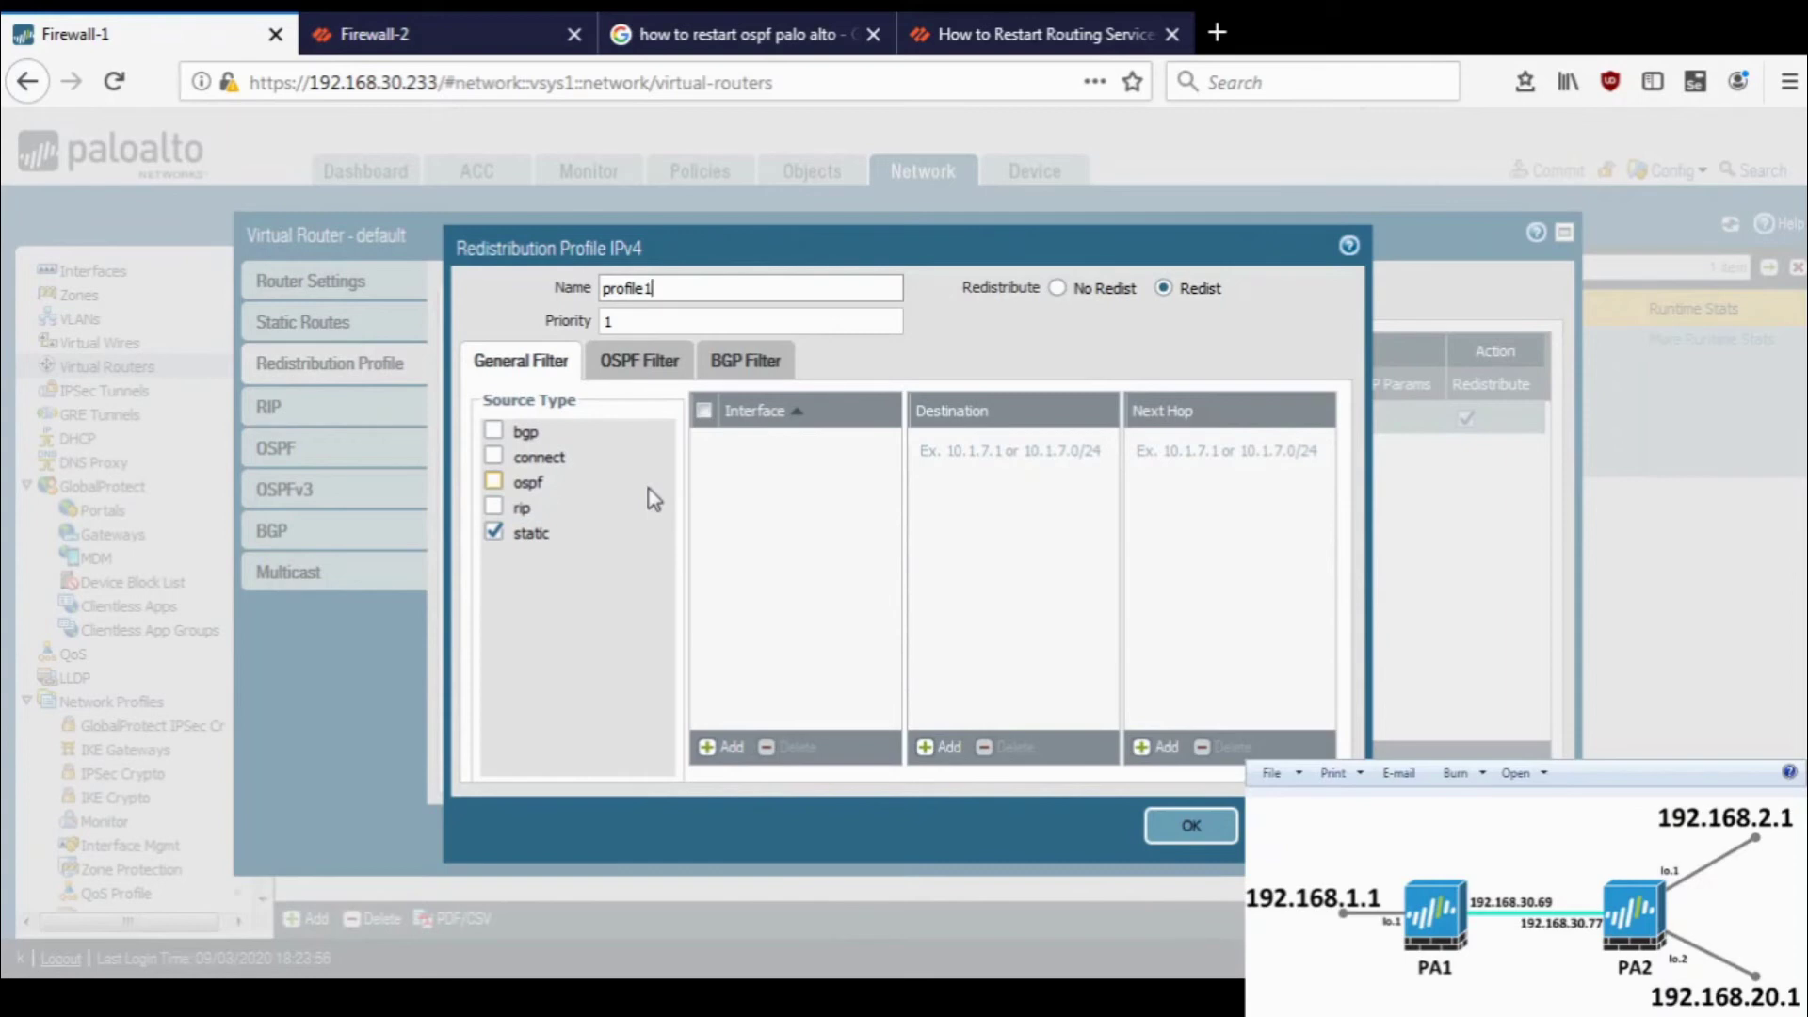
pyautogui.click(553, 456)
pyautogui.click(554, 458)
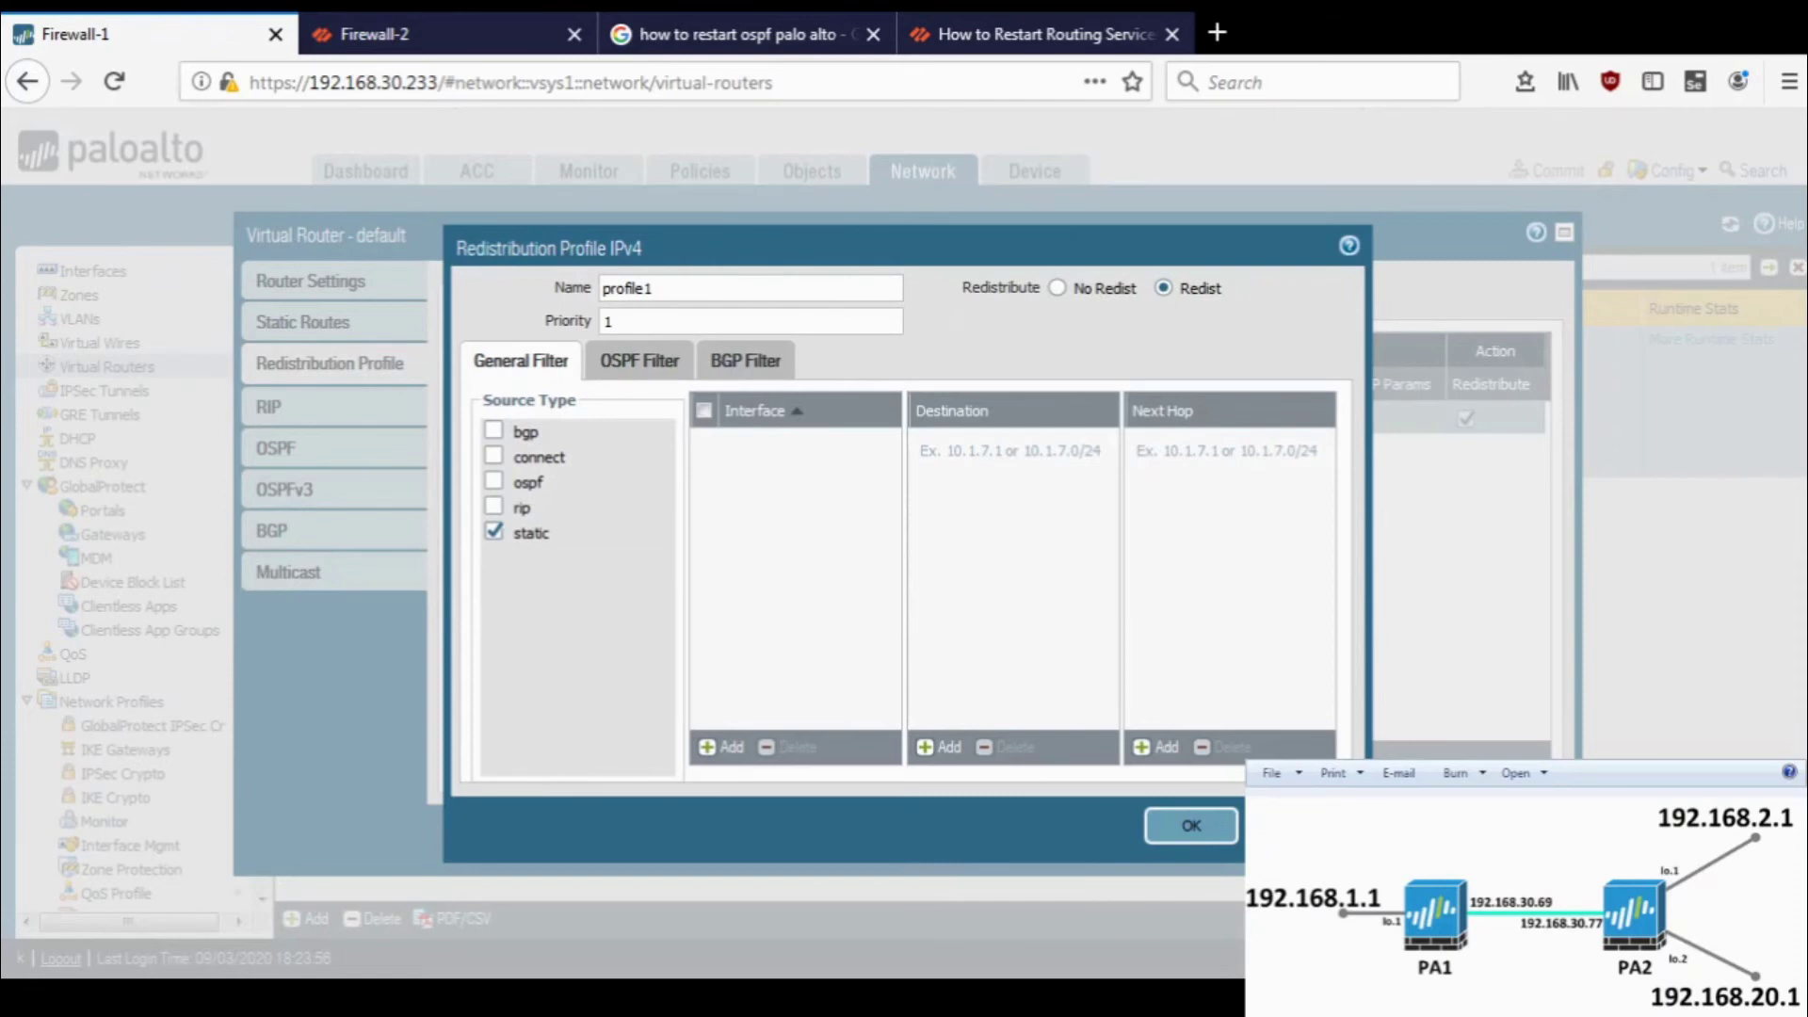
pyautogui.hotkey('alt', 'Tab')
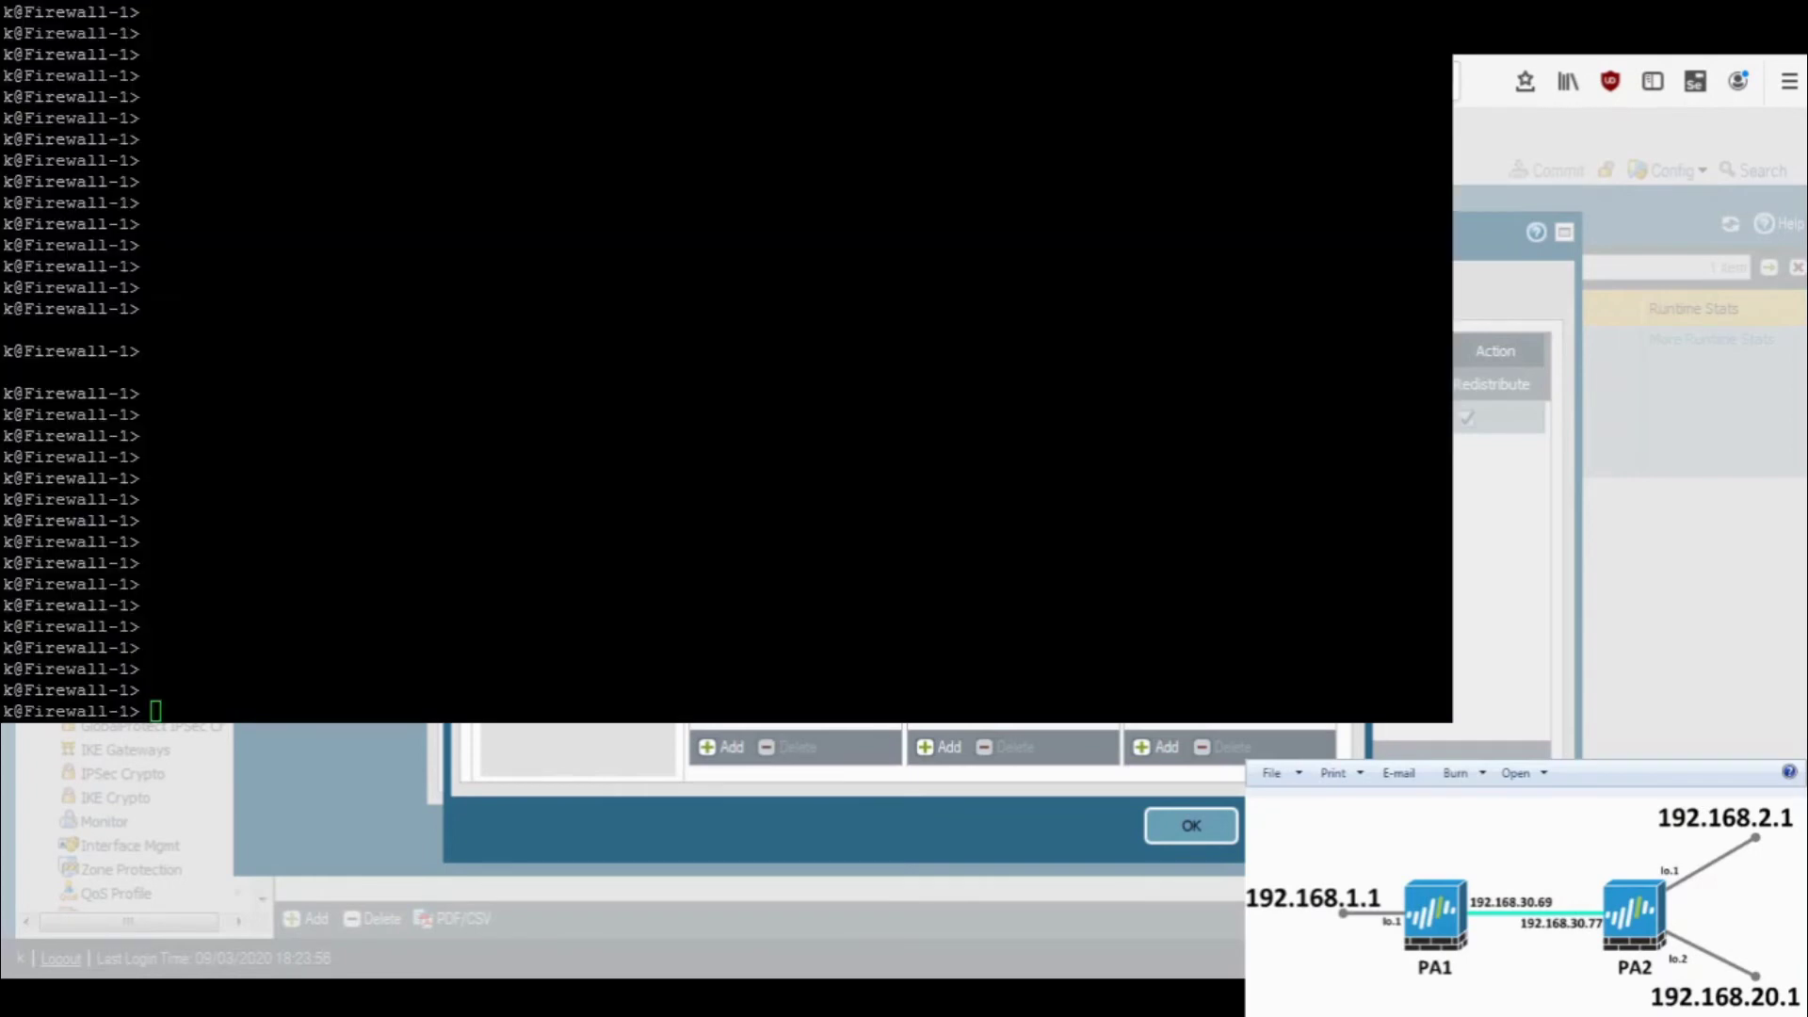
# - Run 'show routing route' on Firewall-1 and page to the end of the table
pyautogui.click(599, 444)
pyautogui.press('Return')
pyautogui.write('show ')
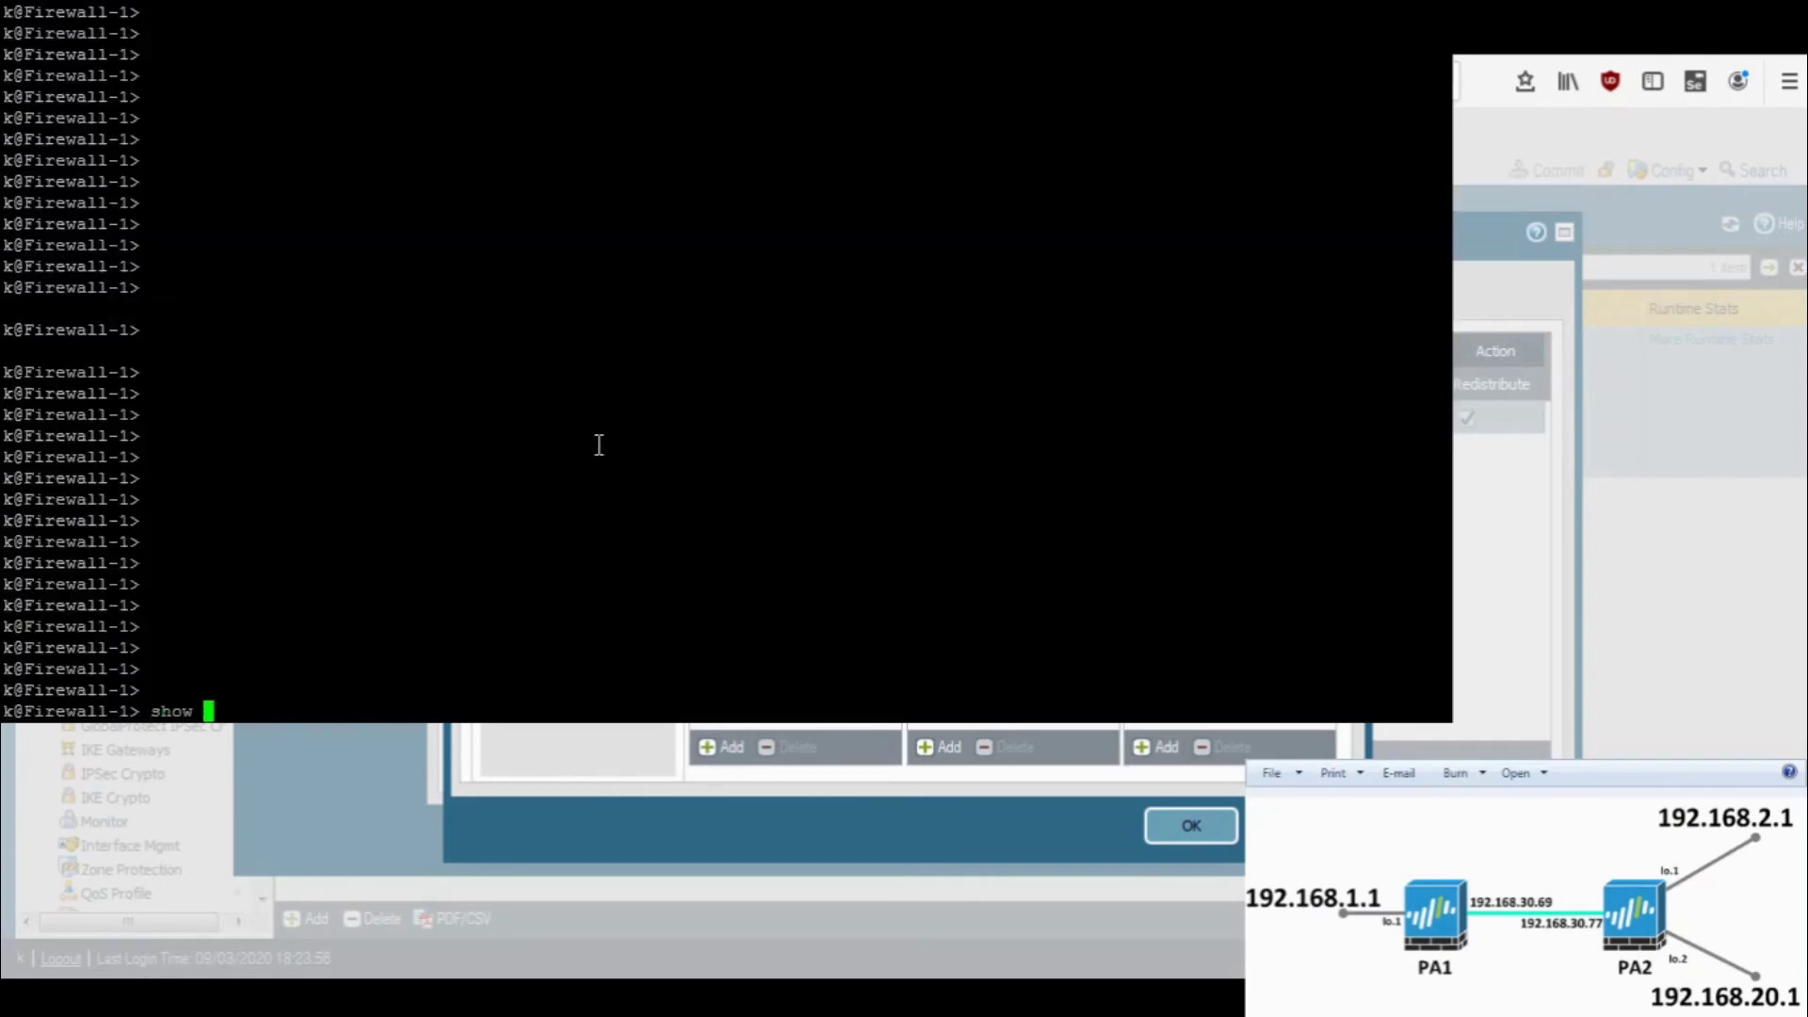
pyautogui.write('routing route')
pyautogui.press('Return')
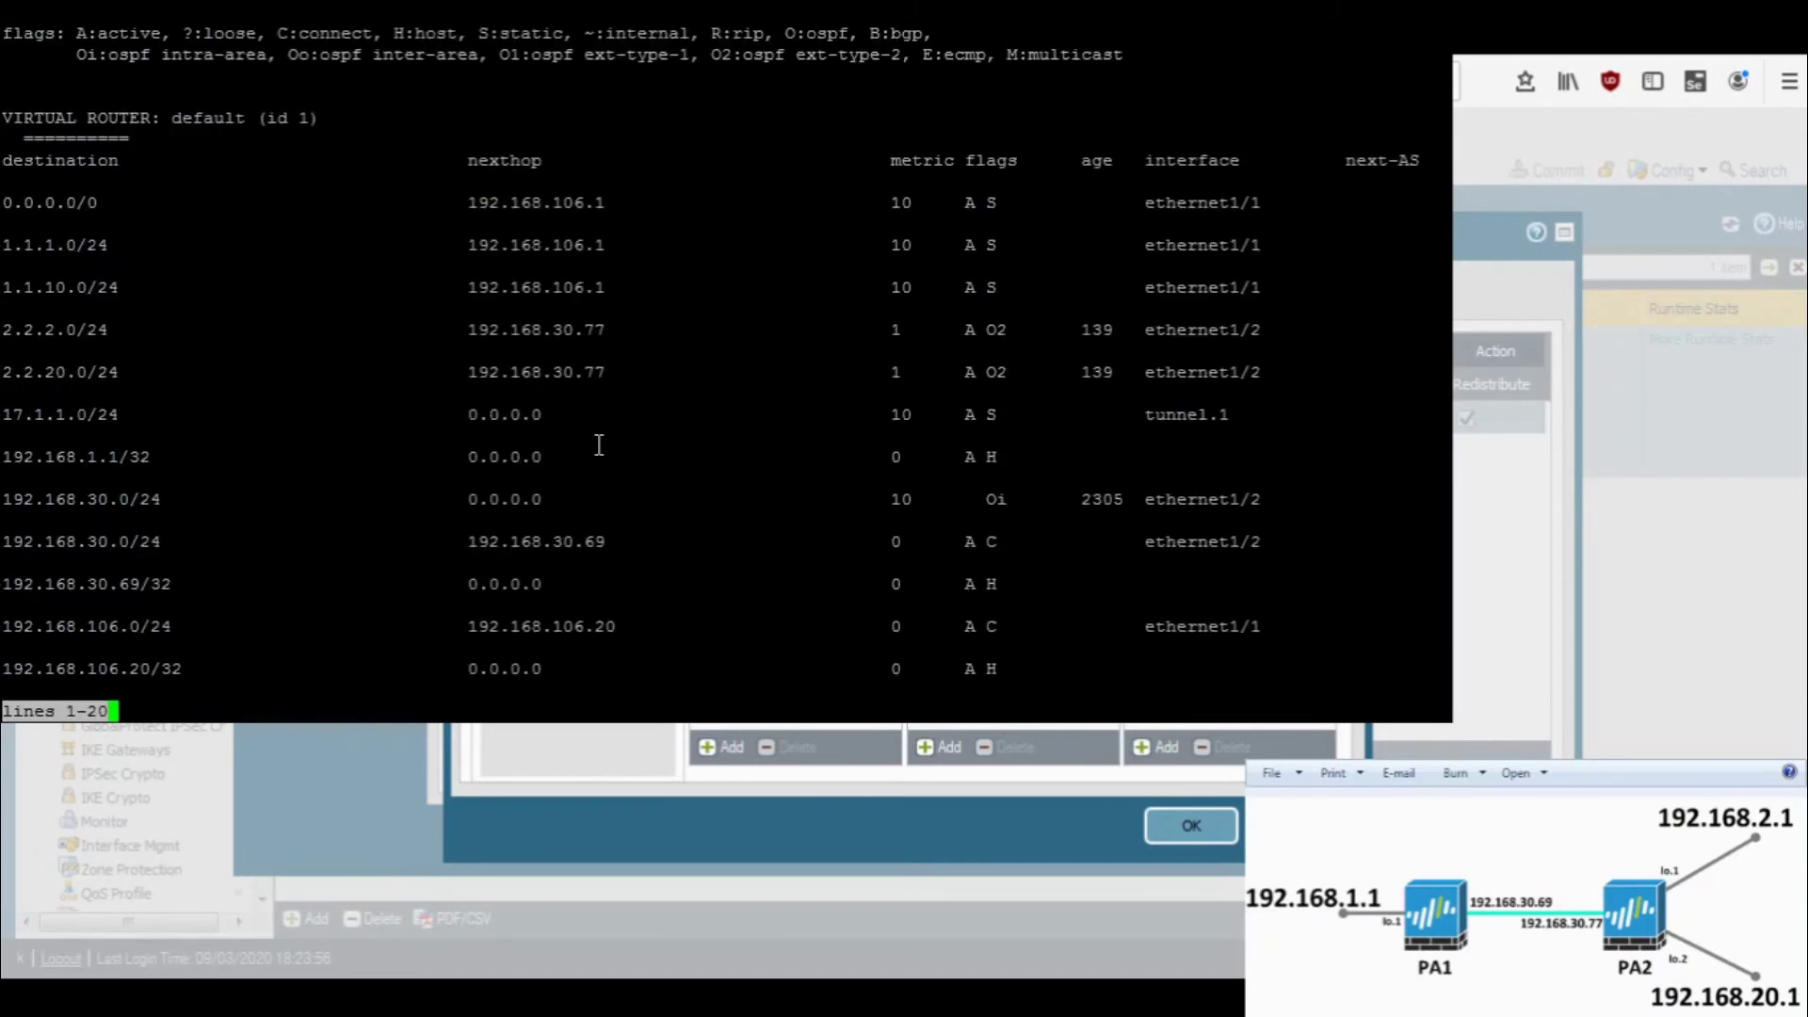
pyautogui.press('space')
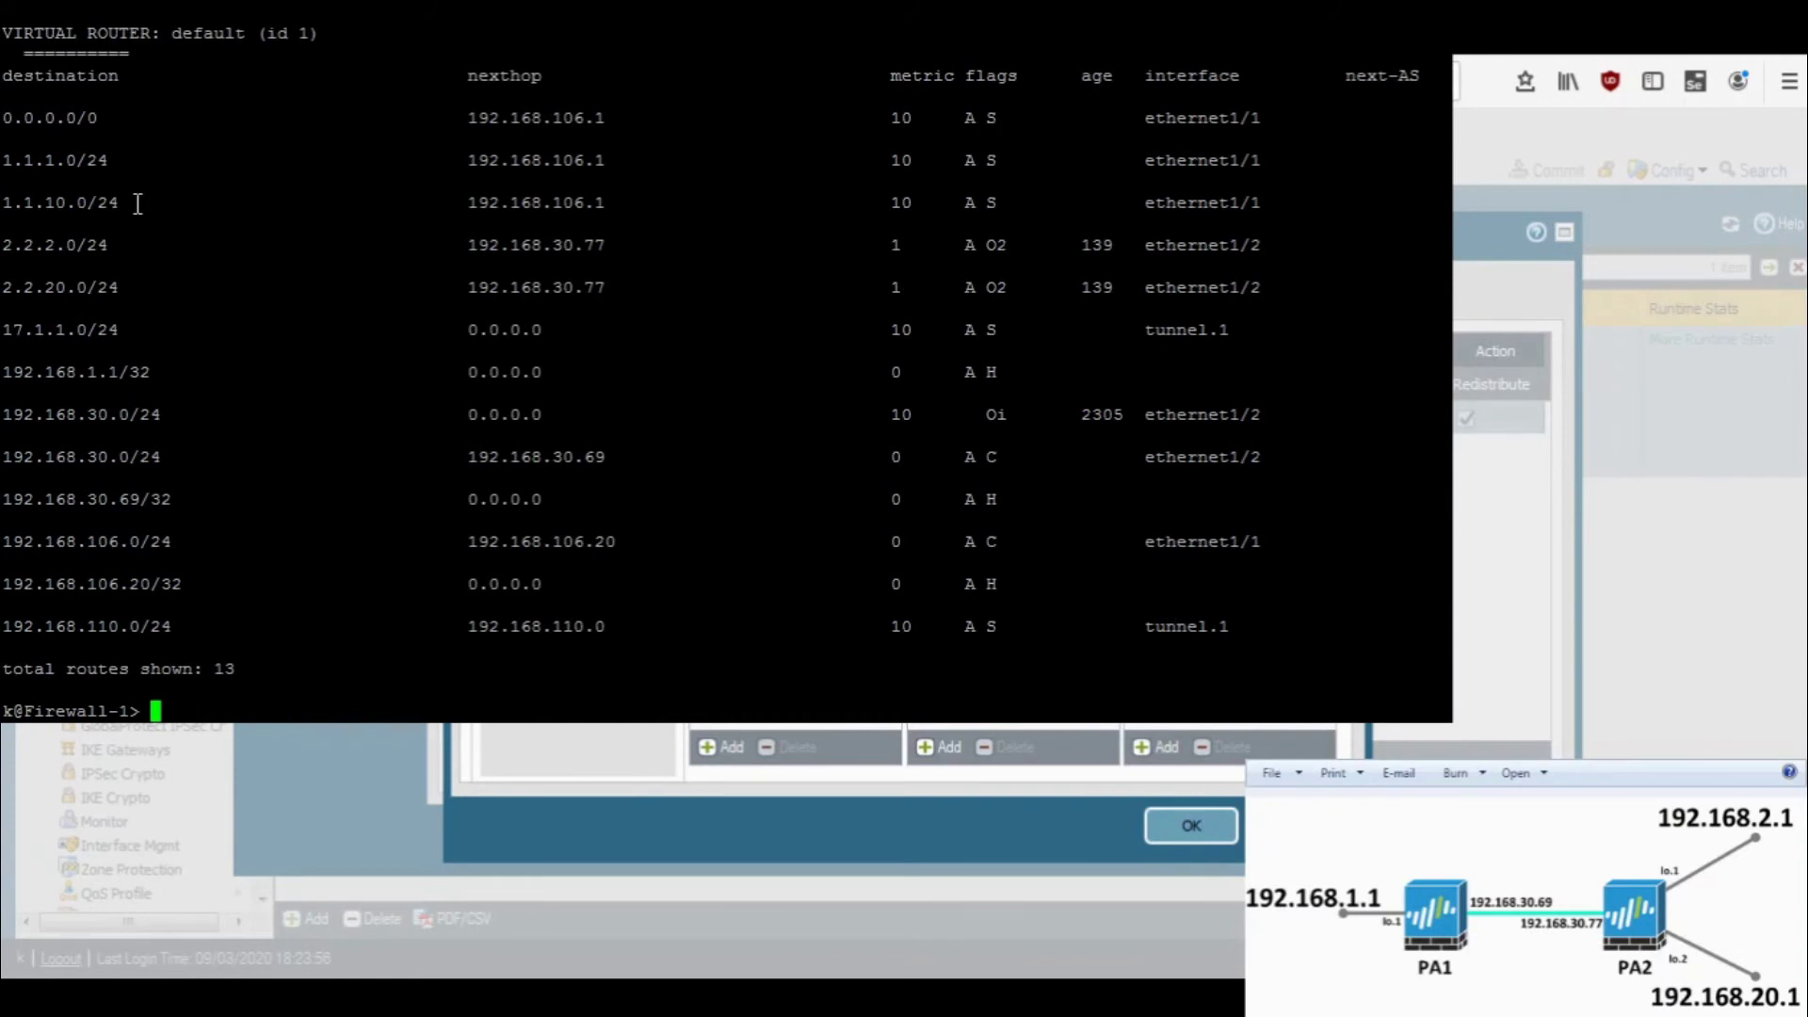
# - Highlight the 192.168.1.1/32 host route, the 192.168.30.0/24 connected route, and the H/S/C flag legend
pyautogui.tripleClick(136, 372)
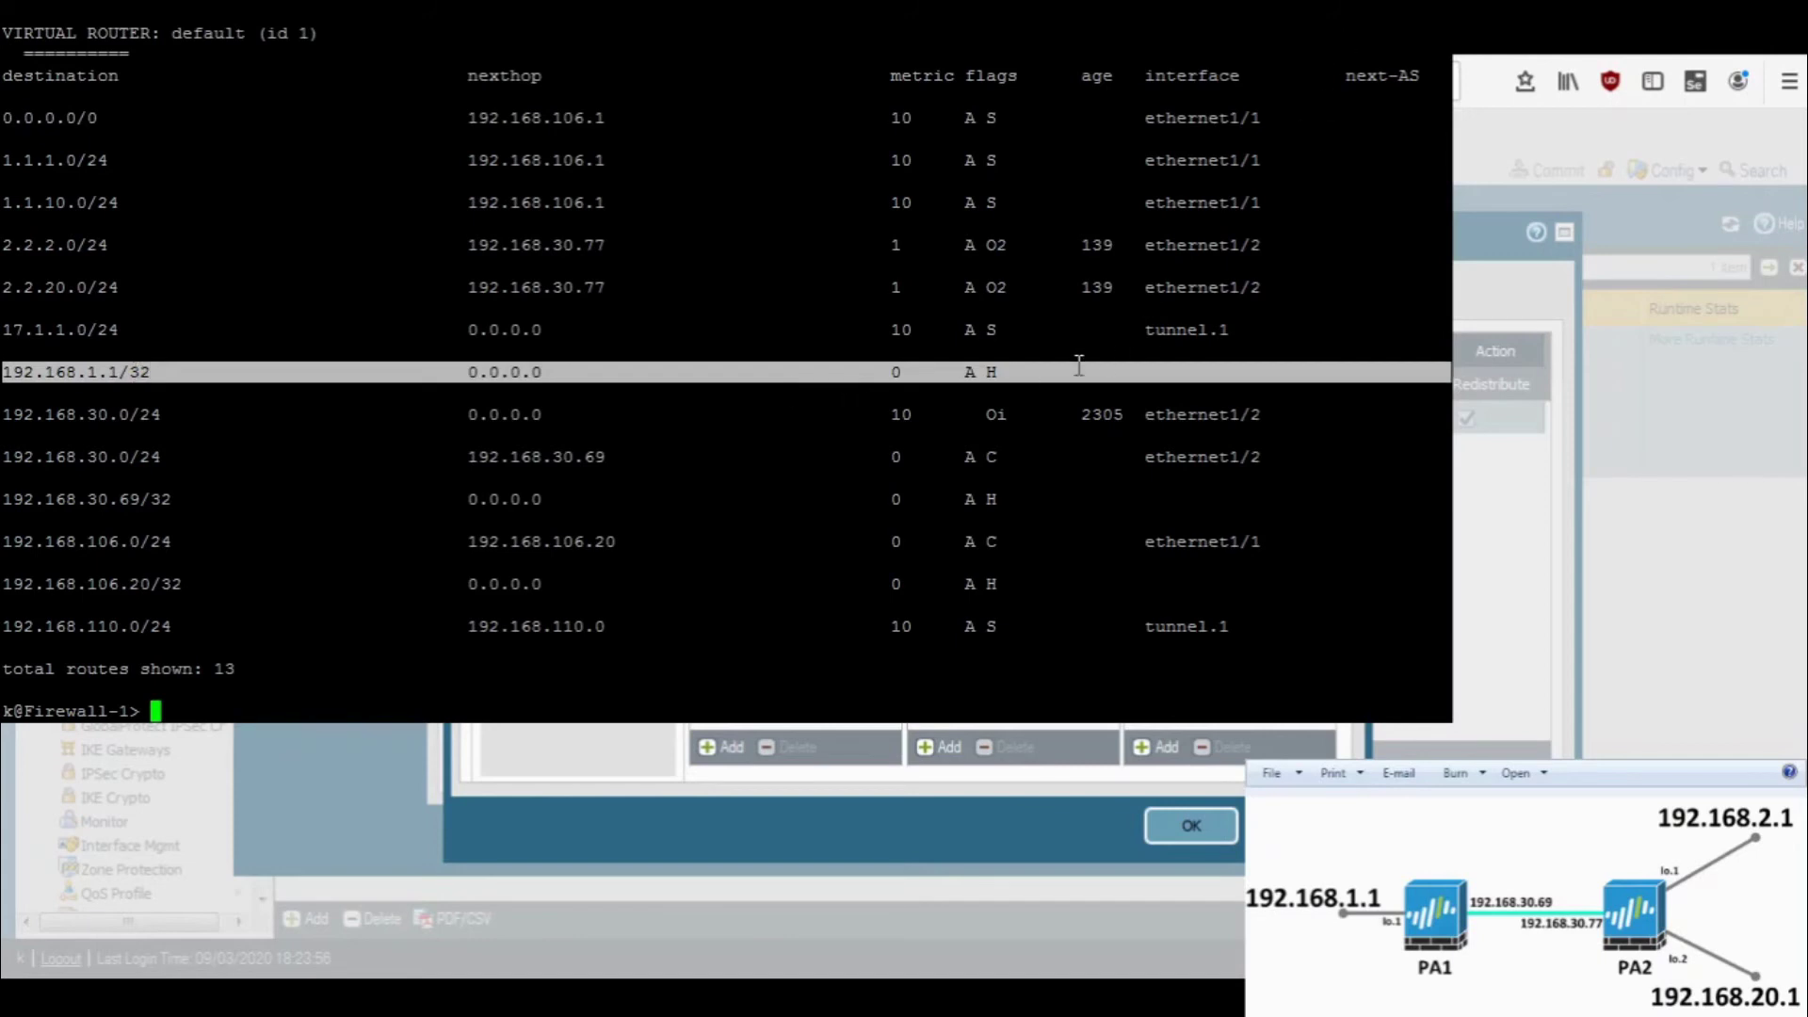
pyautogui.click(1008, 370)
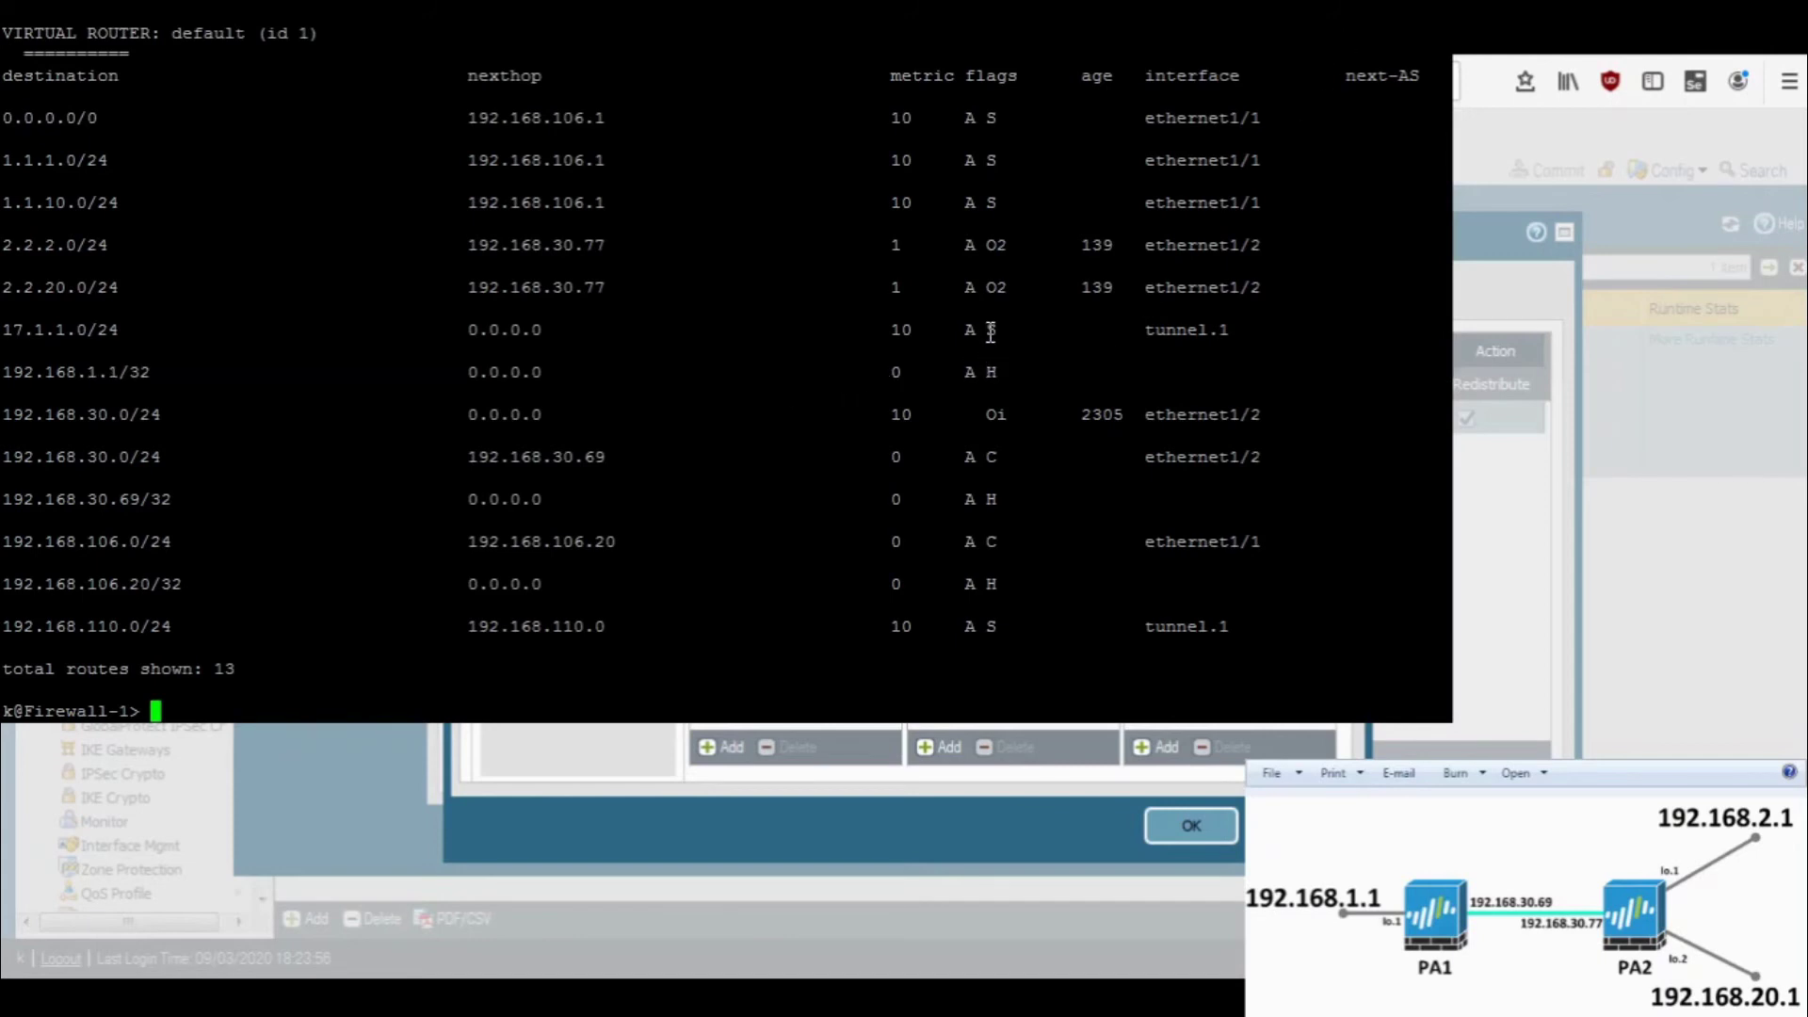
pyautogui.scroll(1, 499, 155)
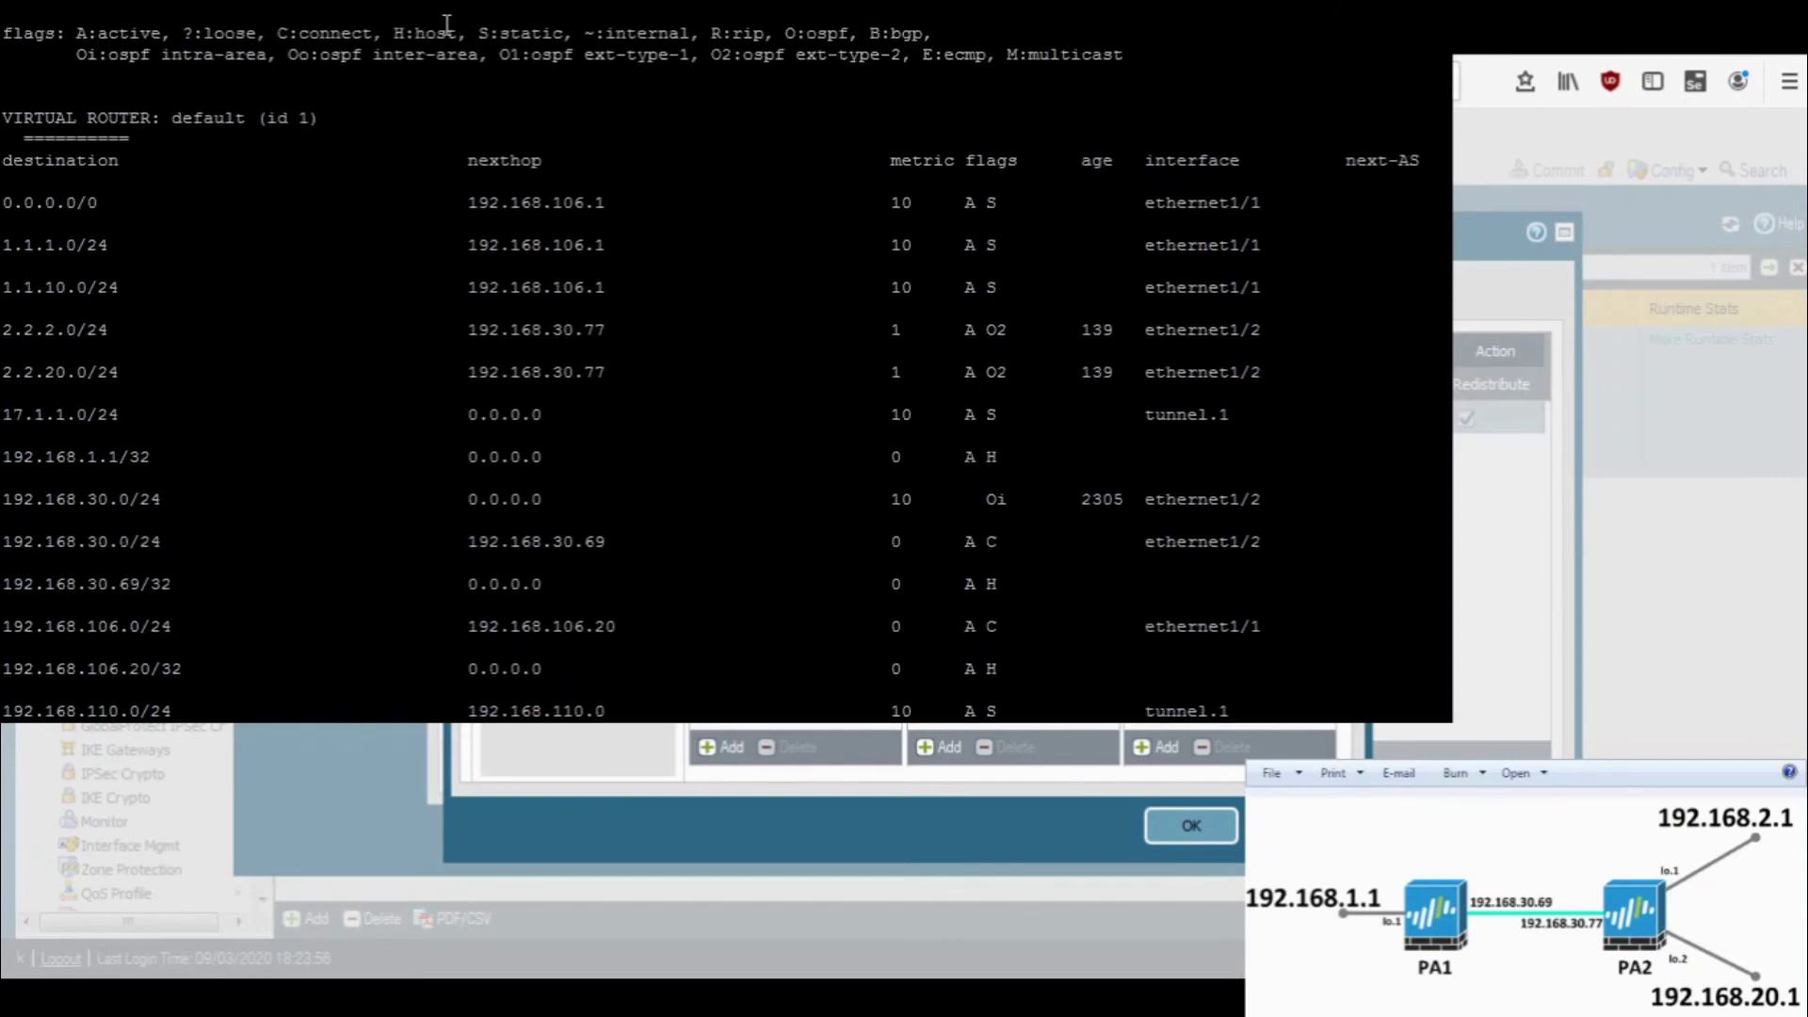
pyautogui.doubleClick(521, 31)
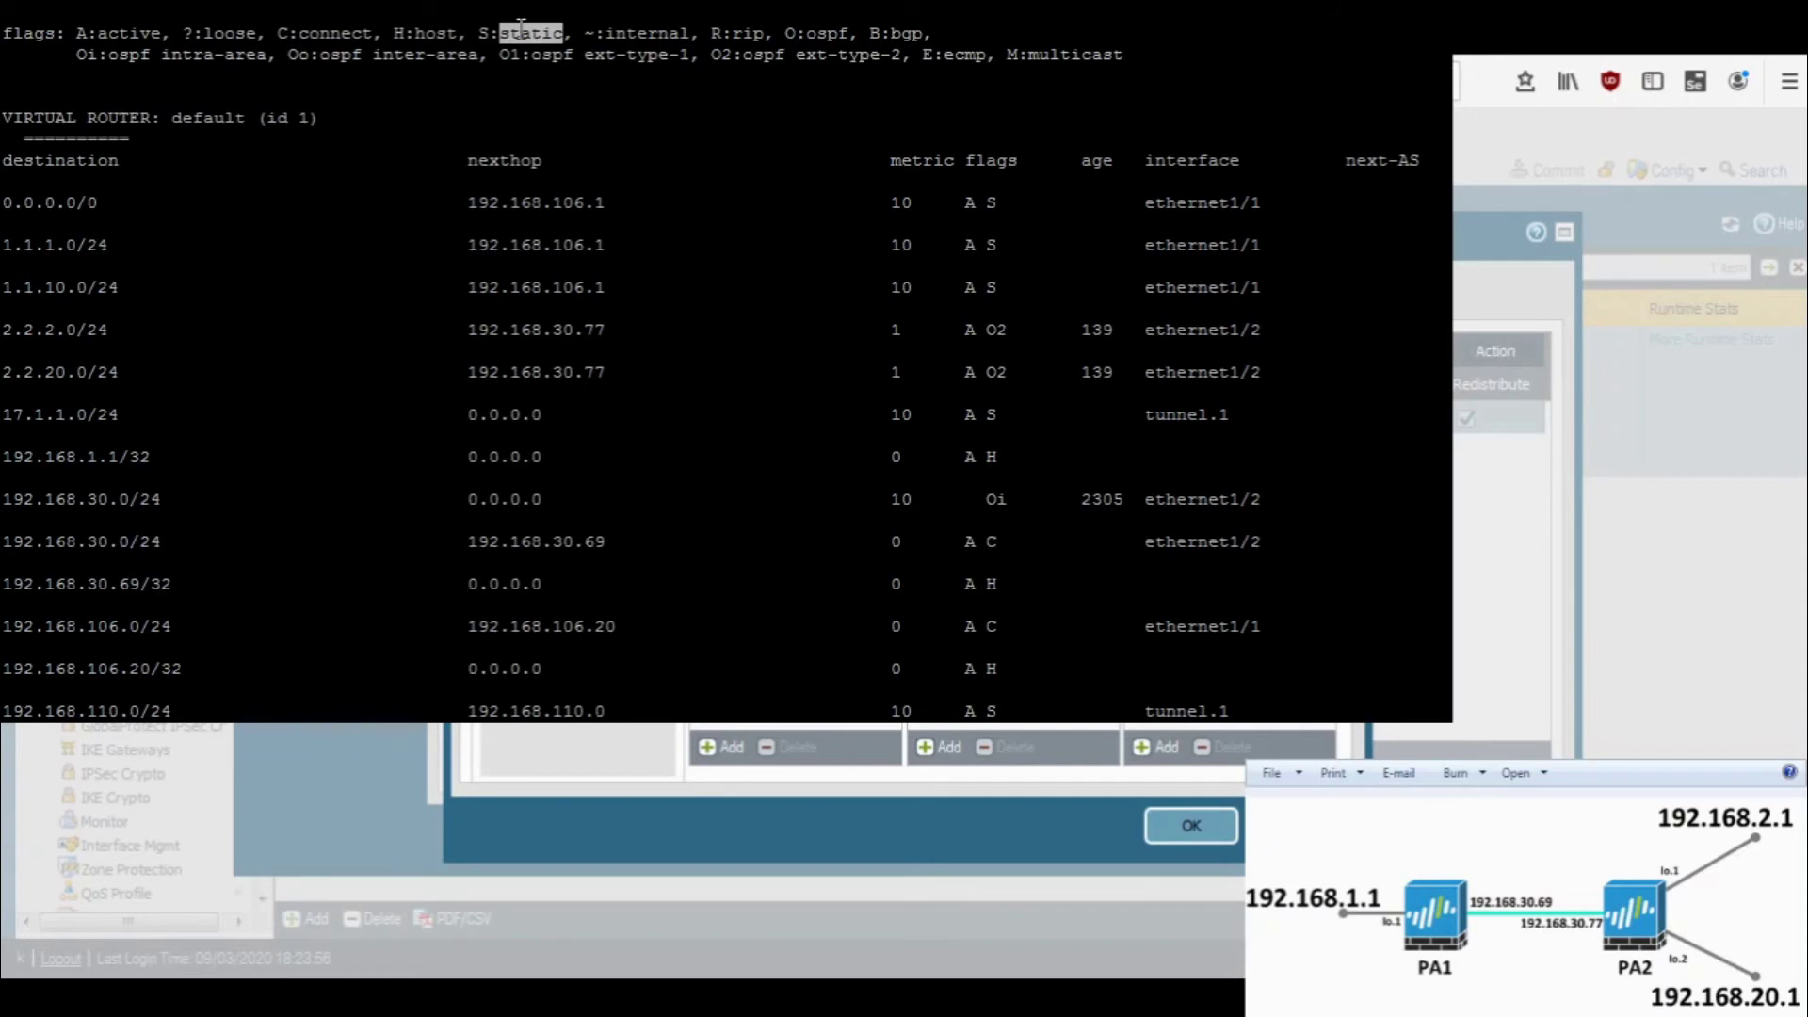
pyautogui.doubleClick(308, 32)
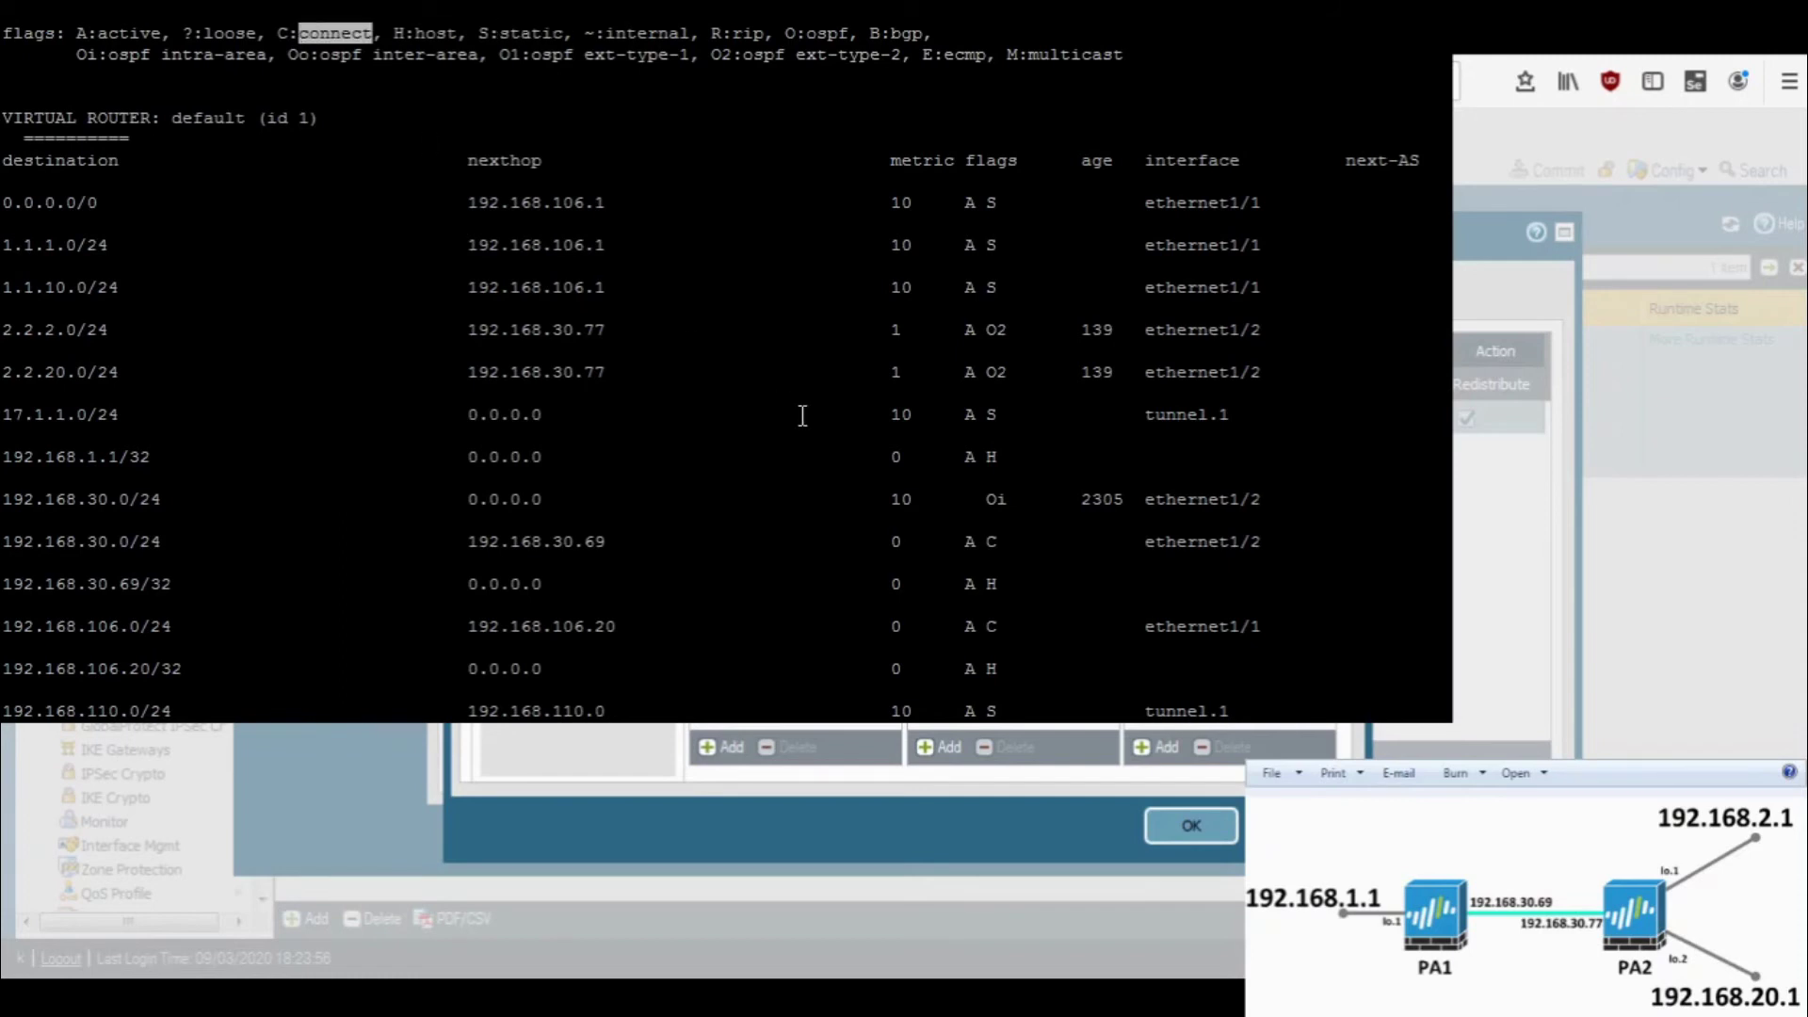
pyautogui.click(7, 539)
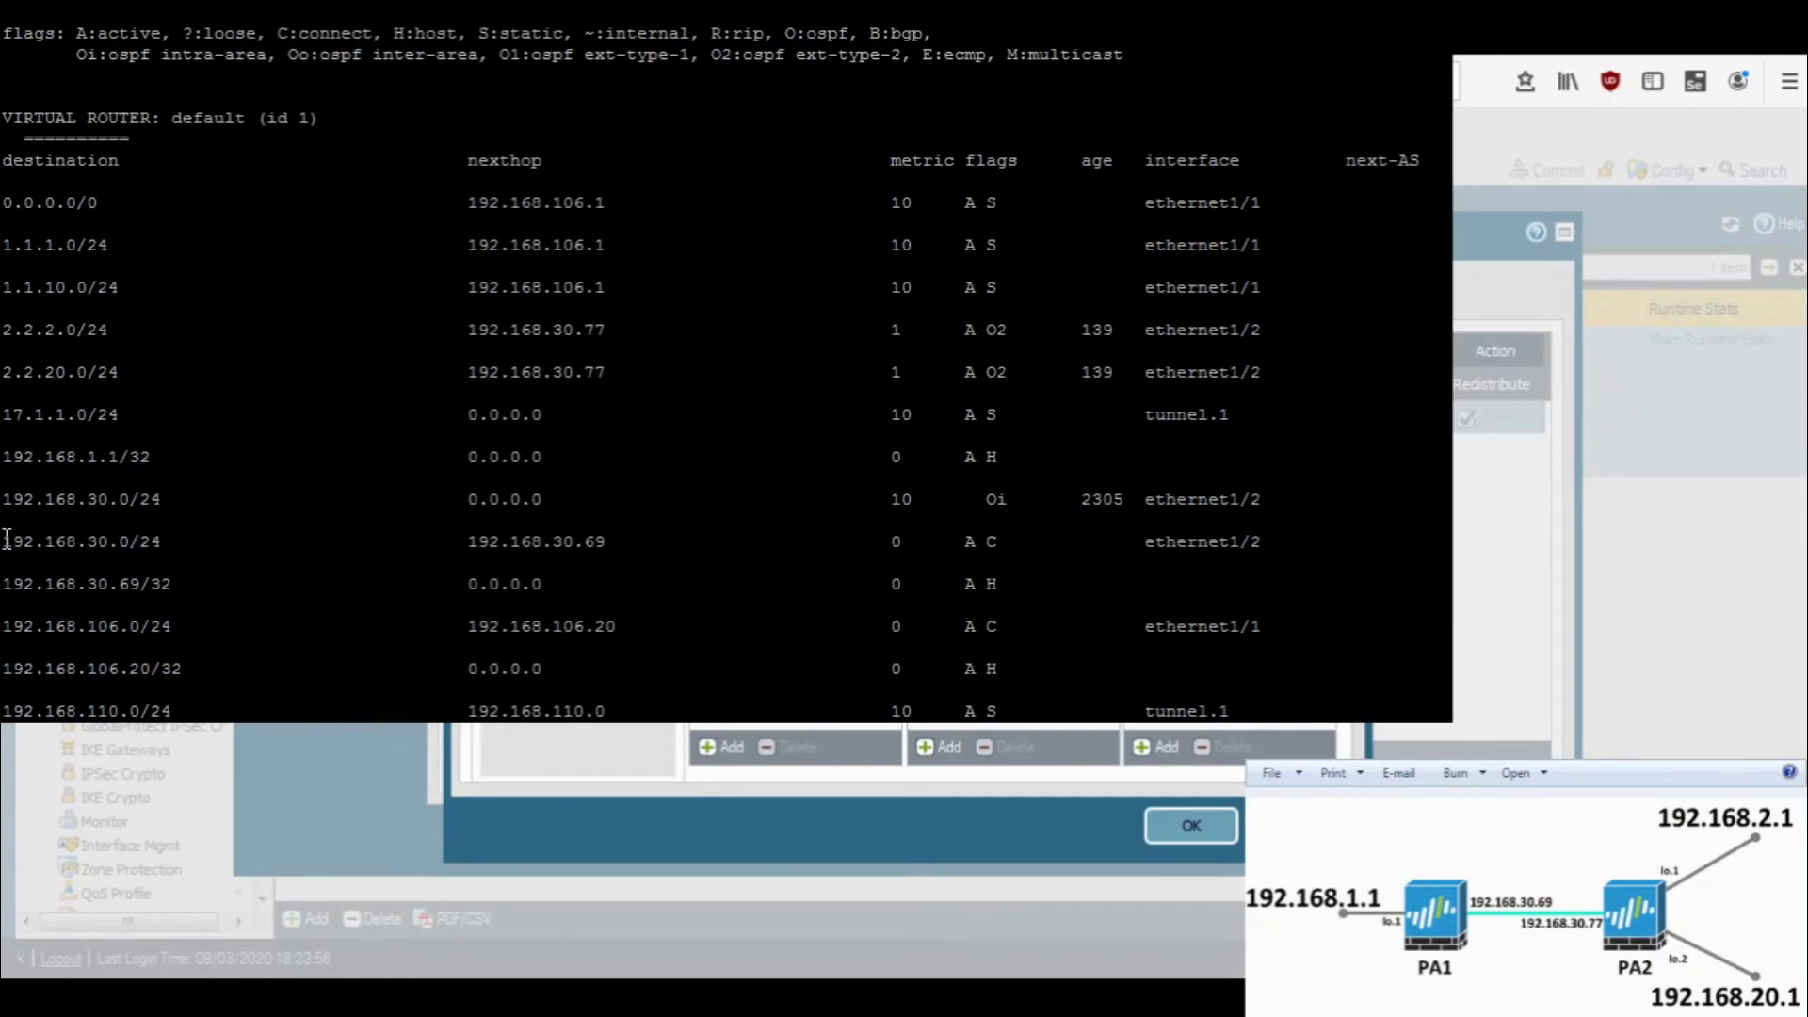
pyautogui.moveTo(6, 540); pyautogui.dragTo(1175, 537)
pyautogui.click(1175, 537)
pyautogui.moveTo(4, 453); pyautogui.dragTo(1052, 456)
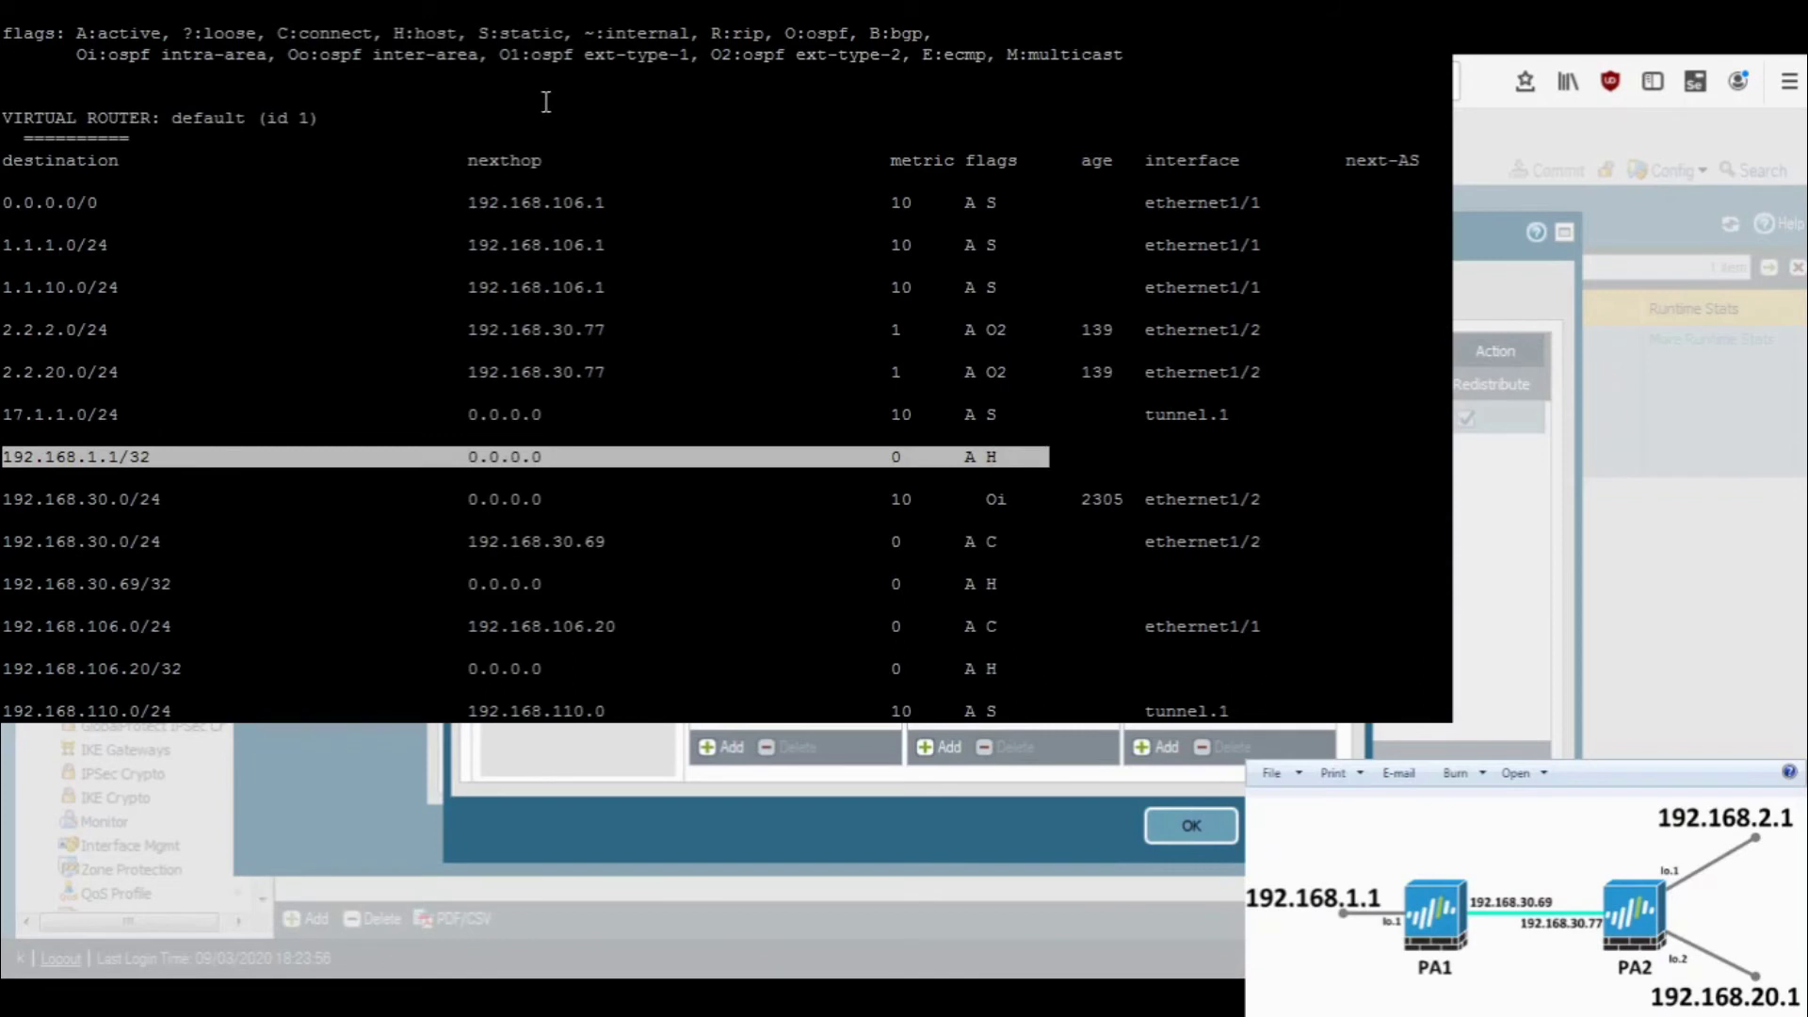
pyautogui.click(442, 23)
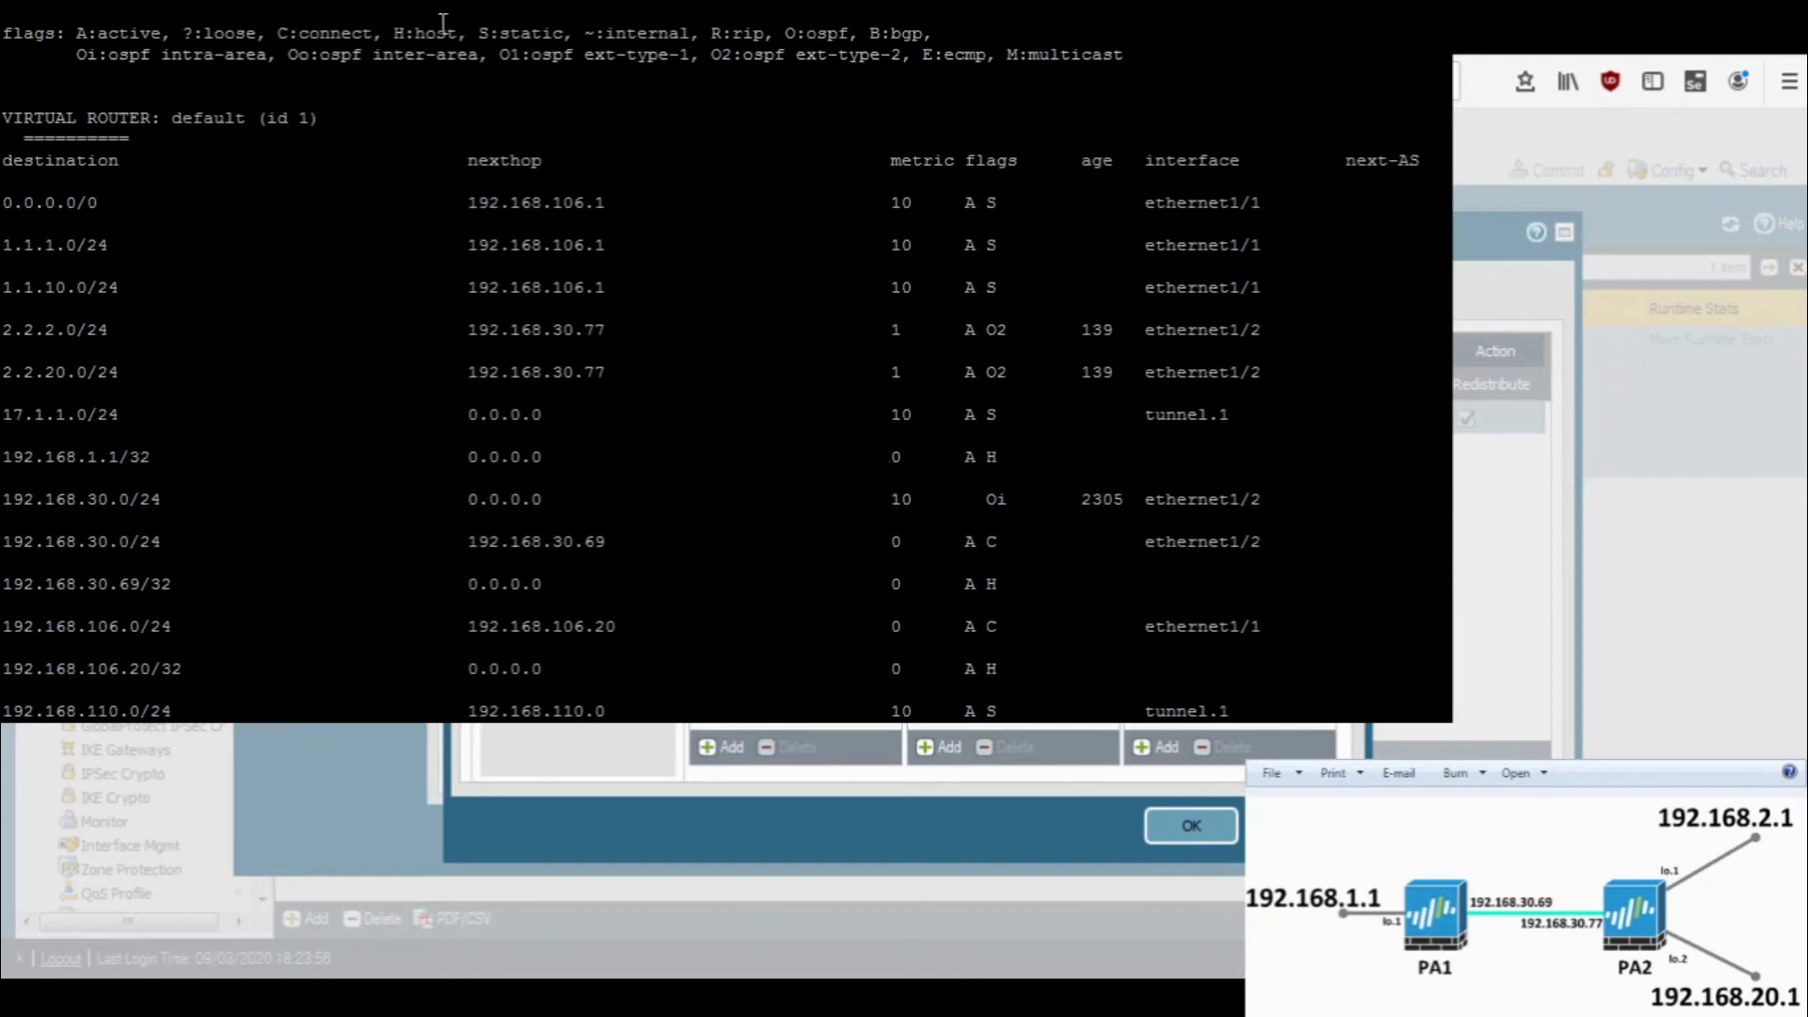
pyautogui.doubleClick(438, 25)
pyautogui.scroll(-1, 1132, 311)
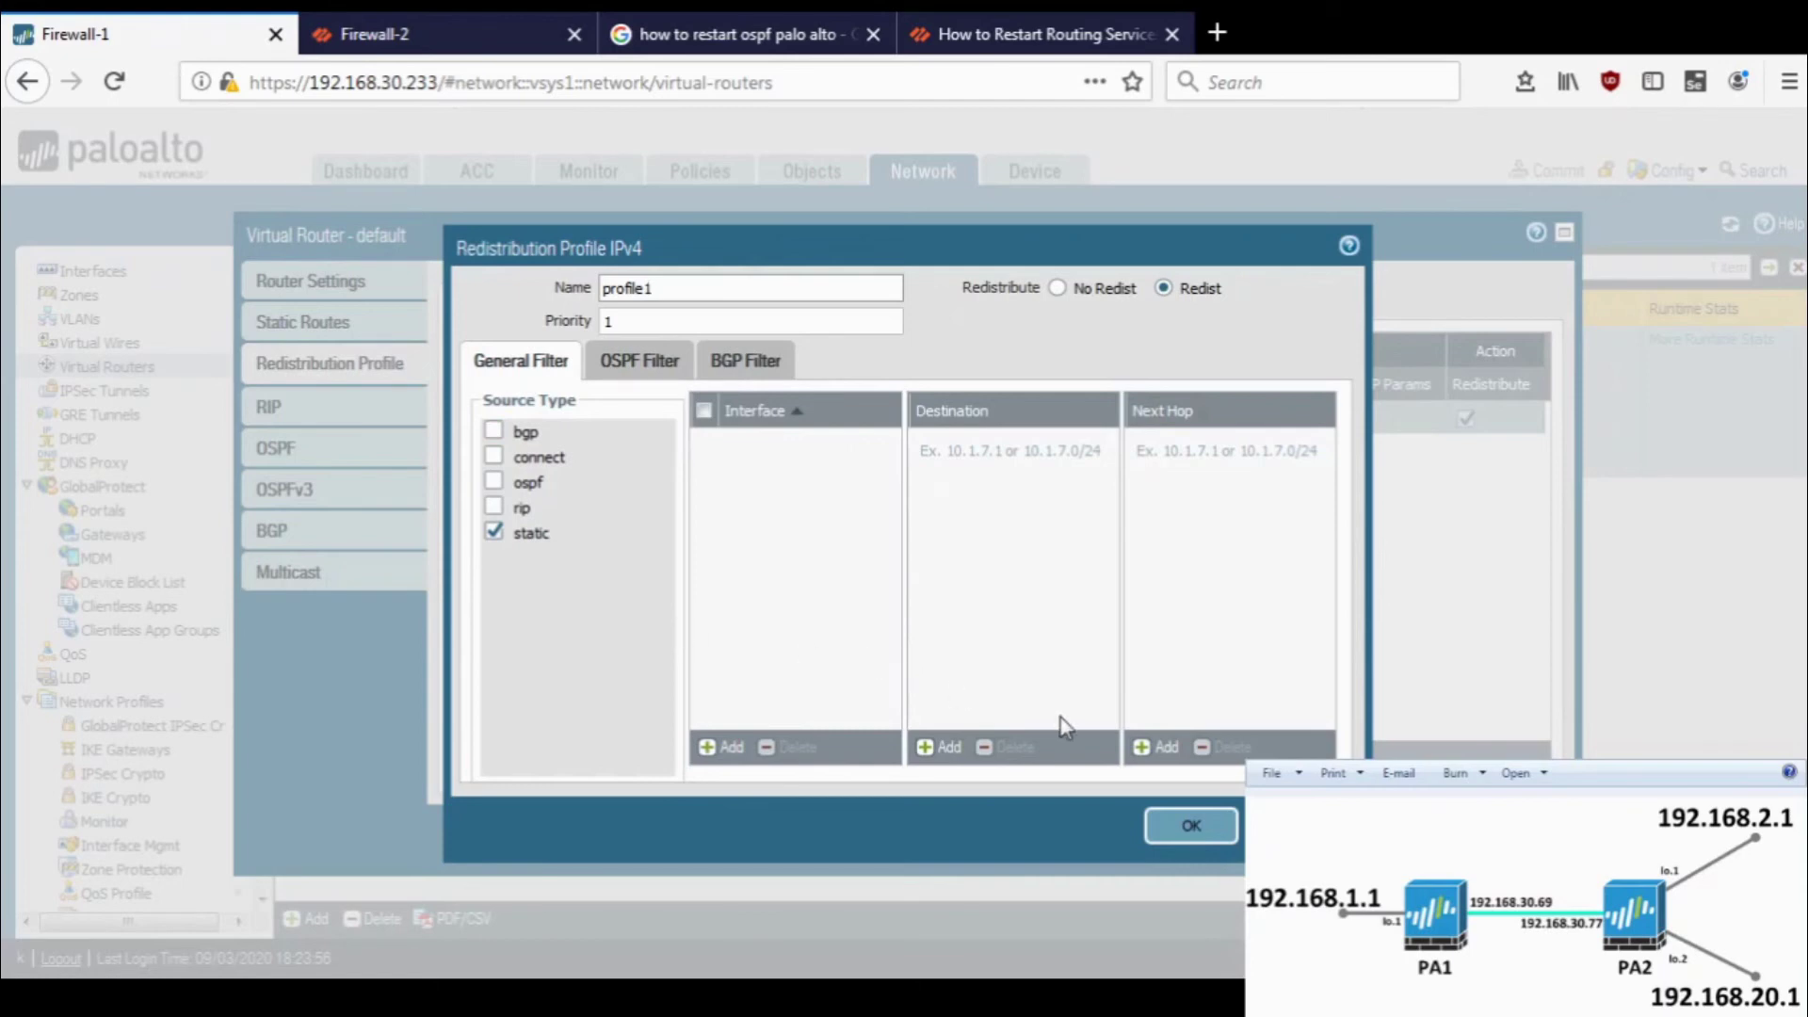
# - Save profile1 and start a new OSPF export rule on Firewall-1's default router
pyautogui.click(1185, 825)
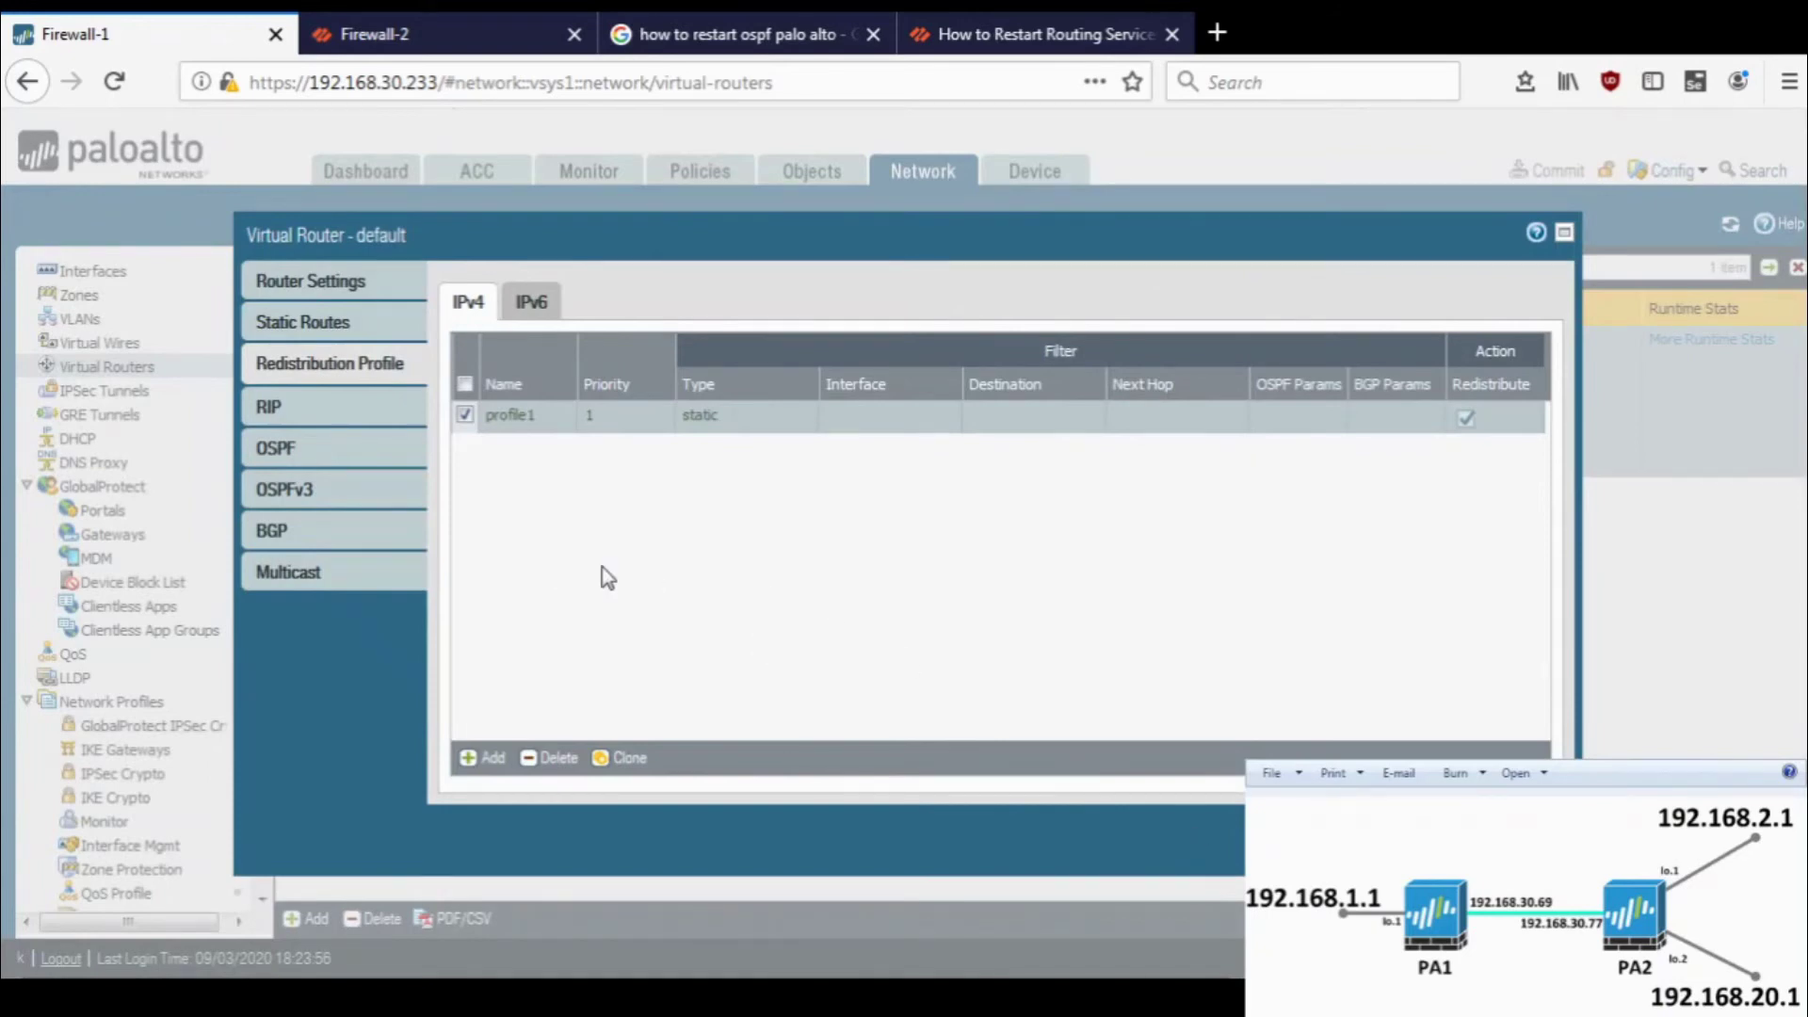
pyautogui.click(362, 458)
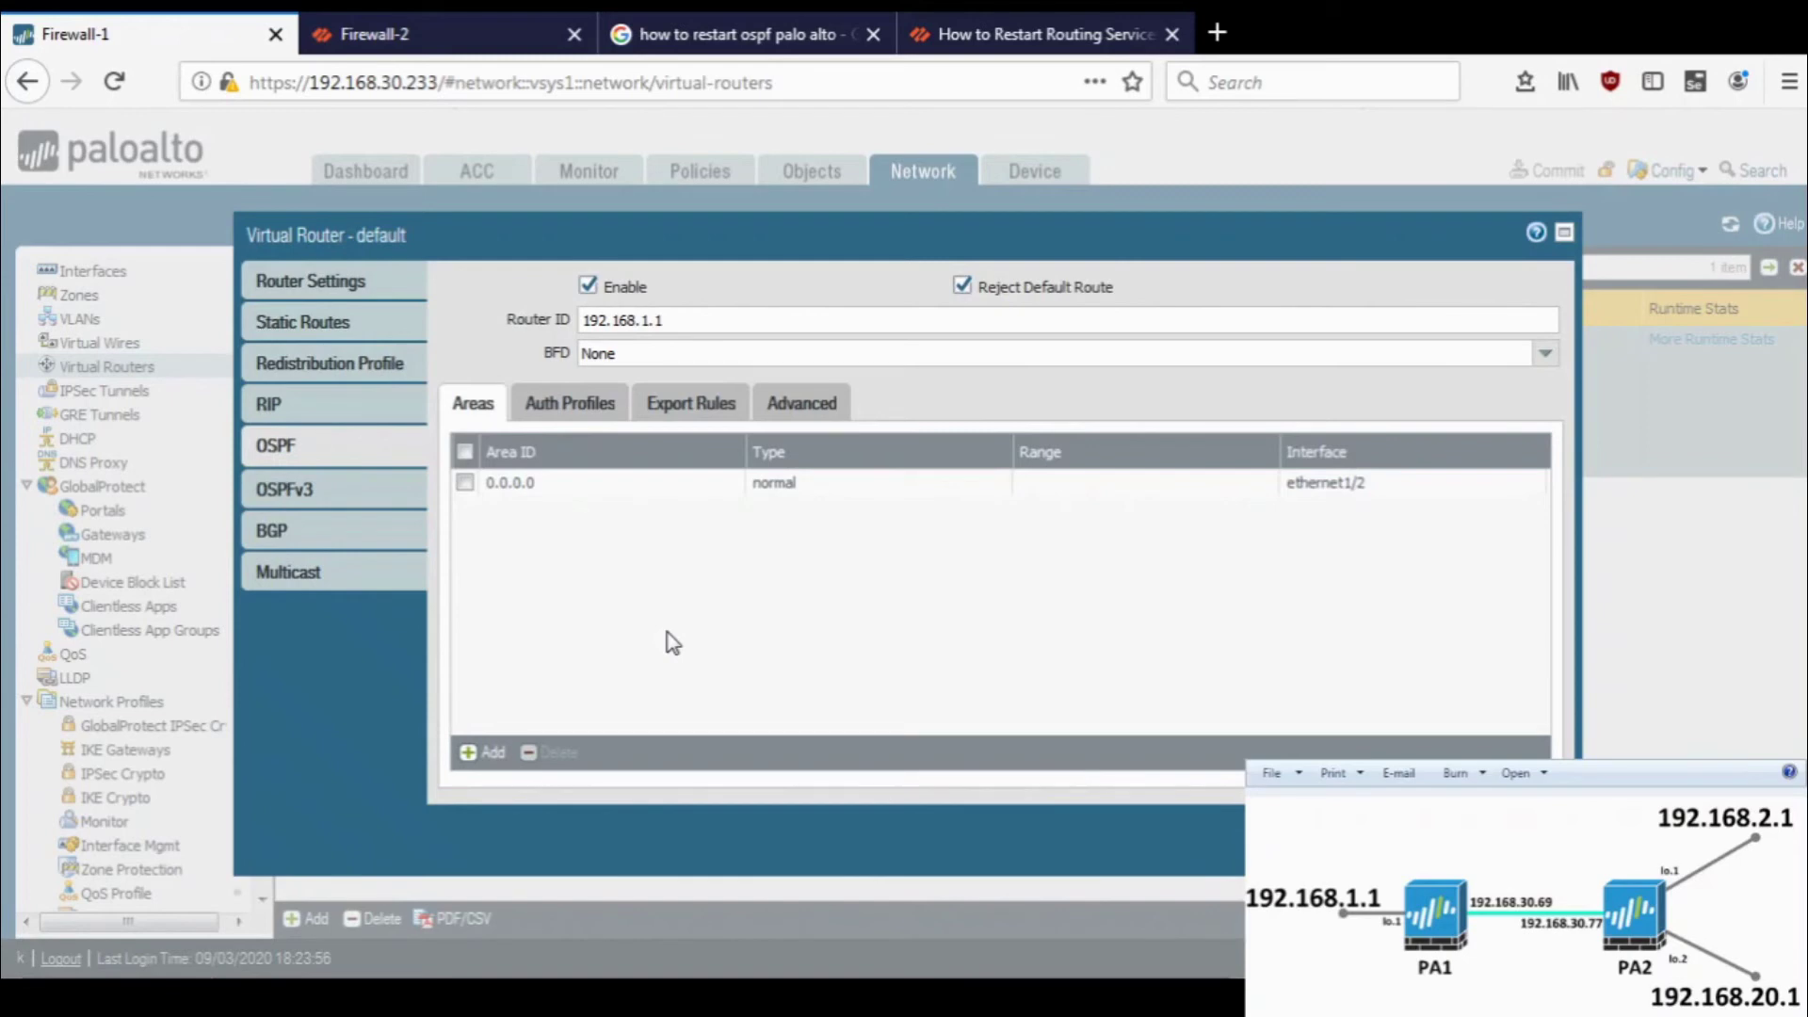
pyautogui.click(689, 415)
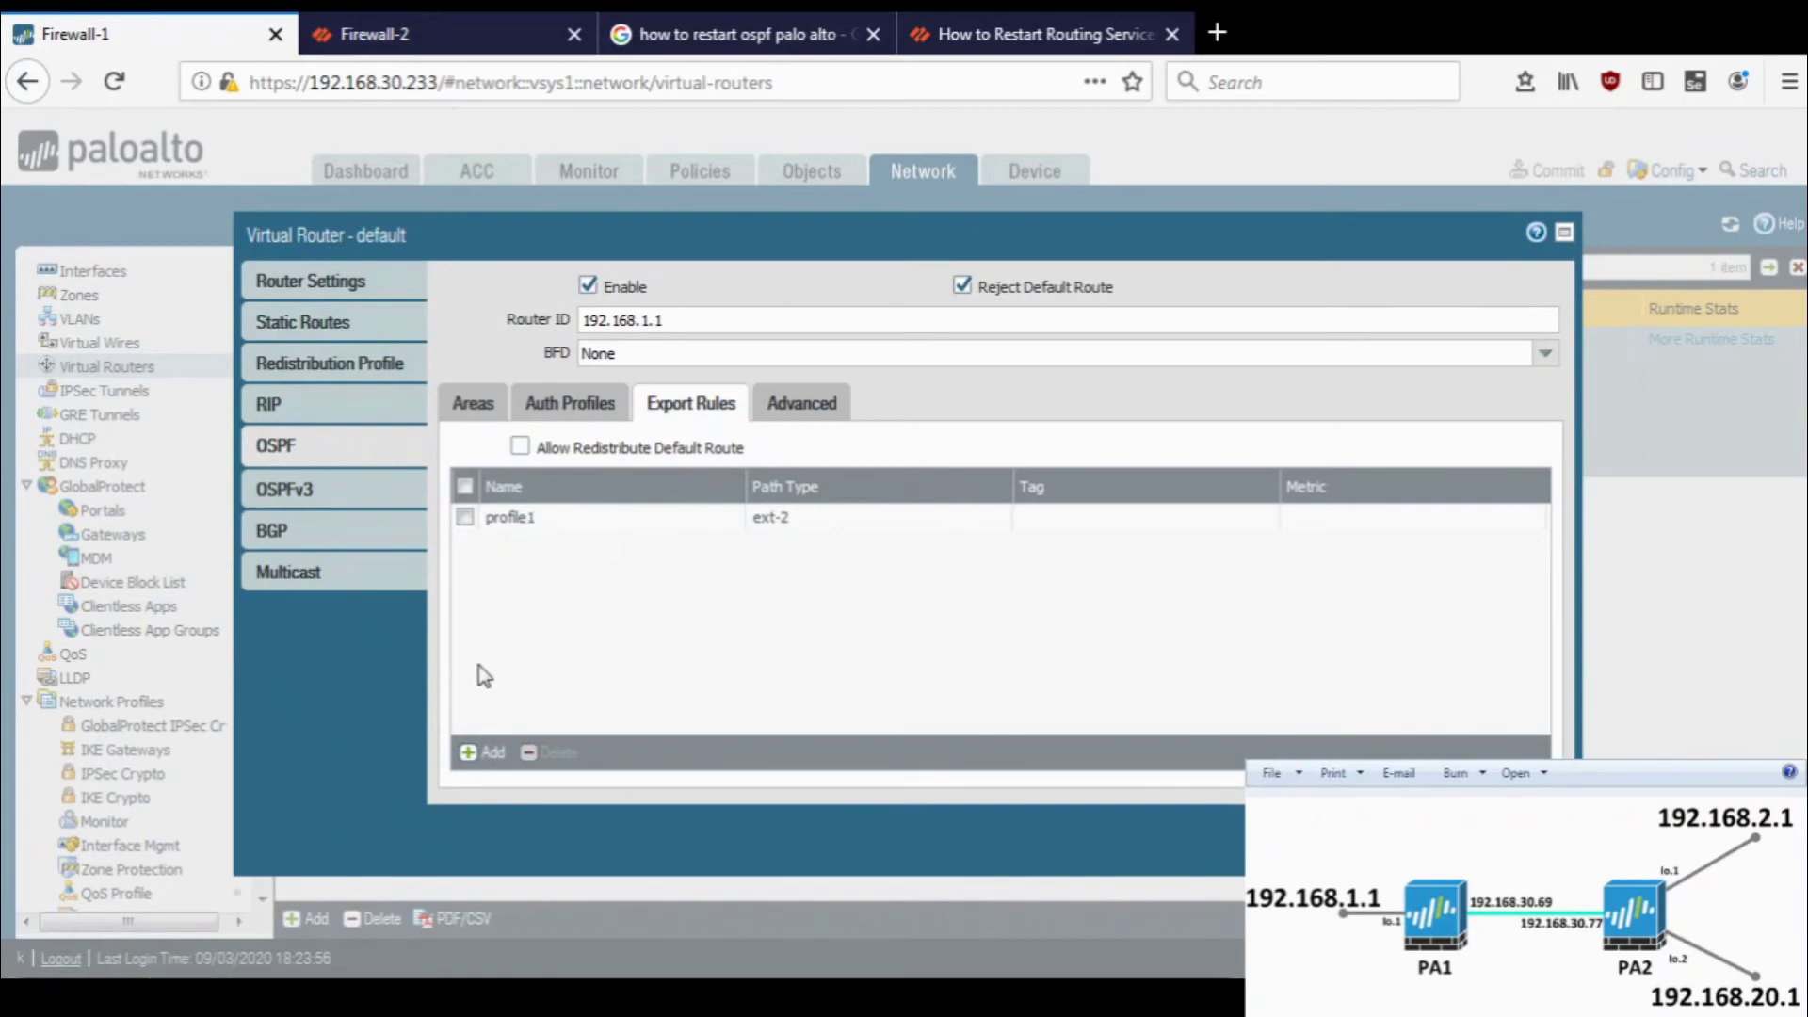
pyautogui.click(484, 754)
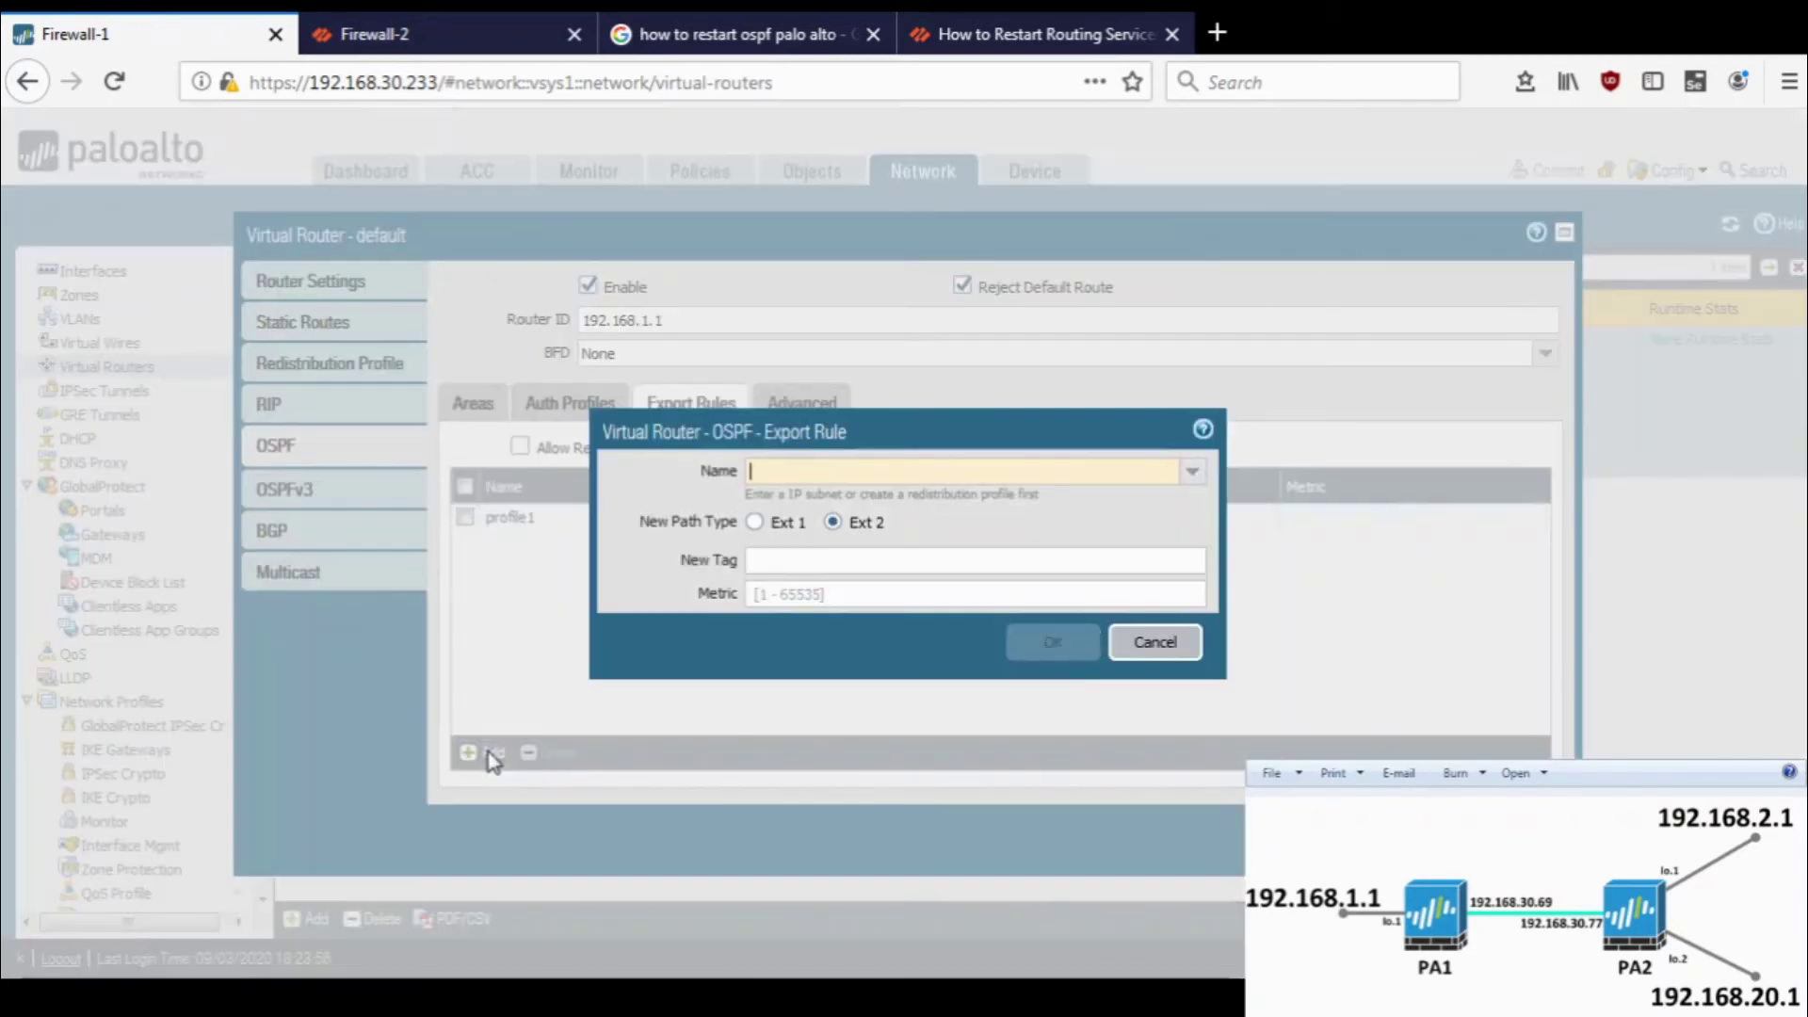
pyautogui.click(1160, 460)
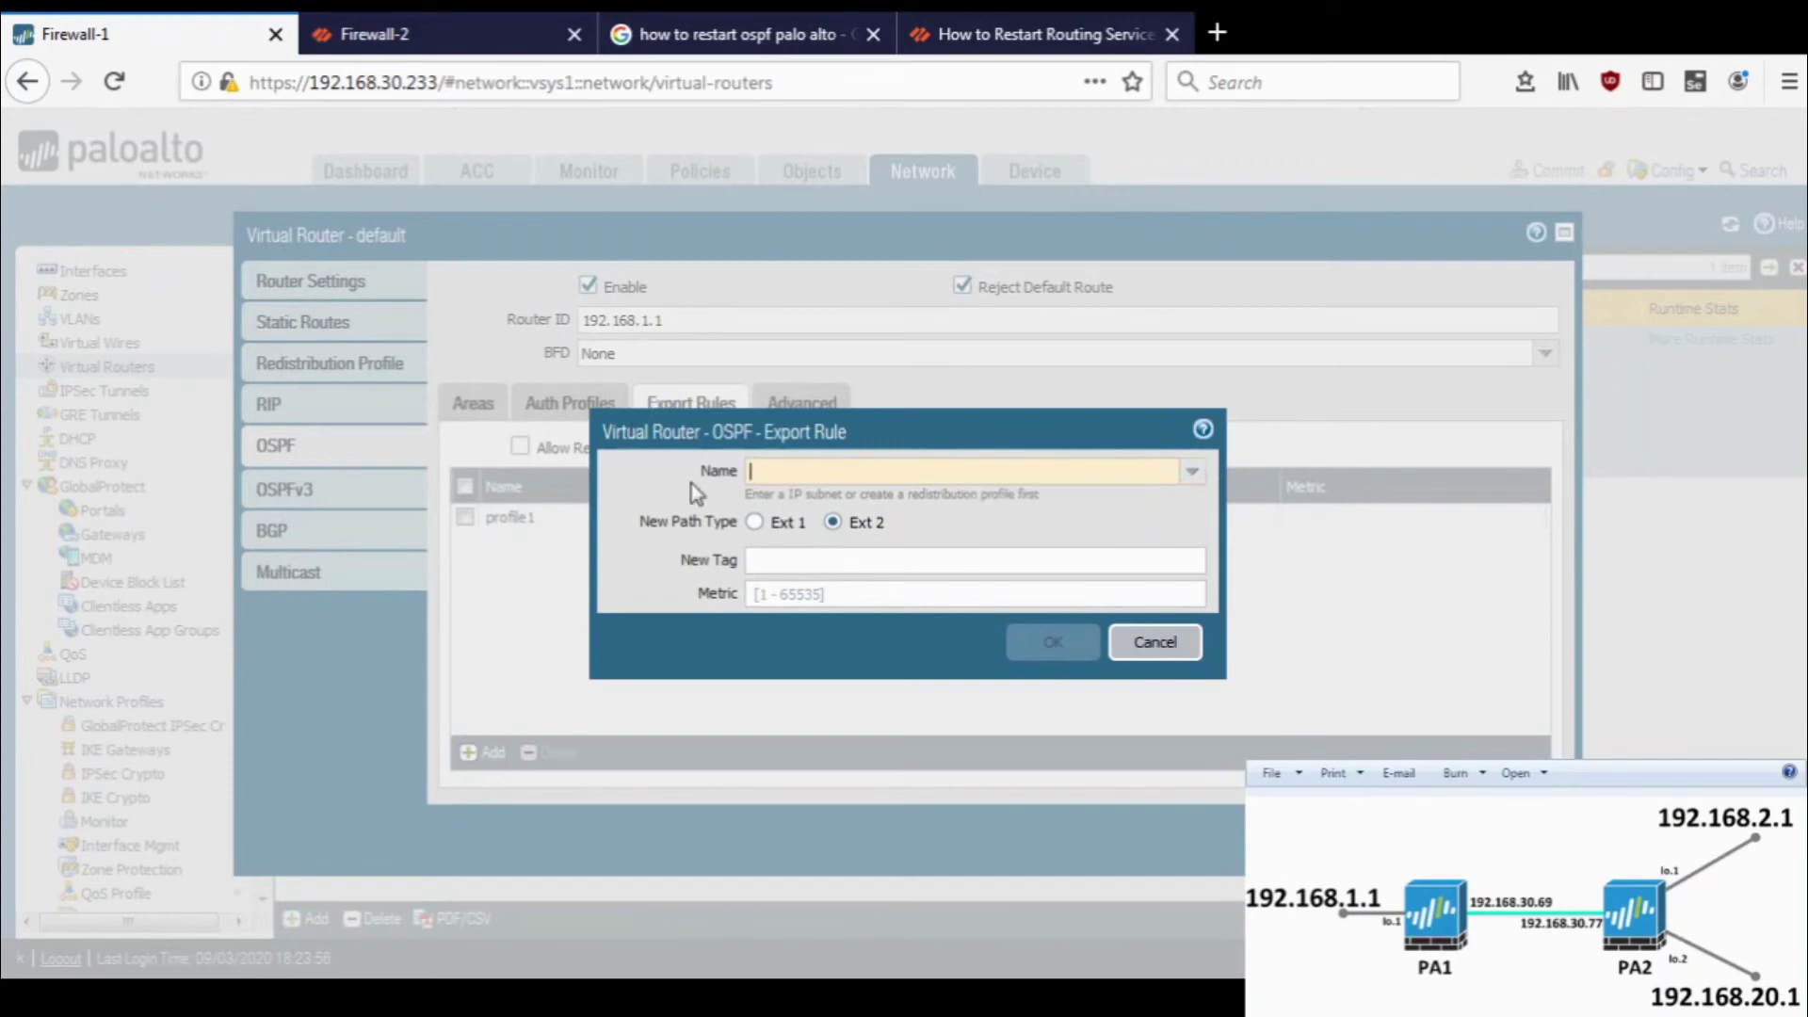
pyautogui.moveTo(746, 495); pyautogui.dragTo(887, 490)
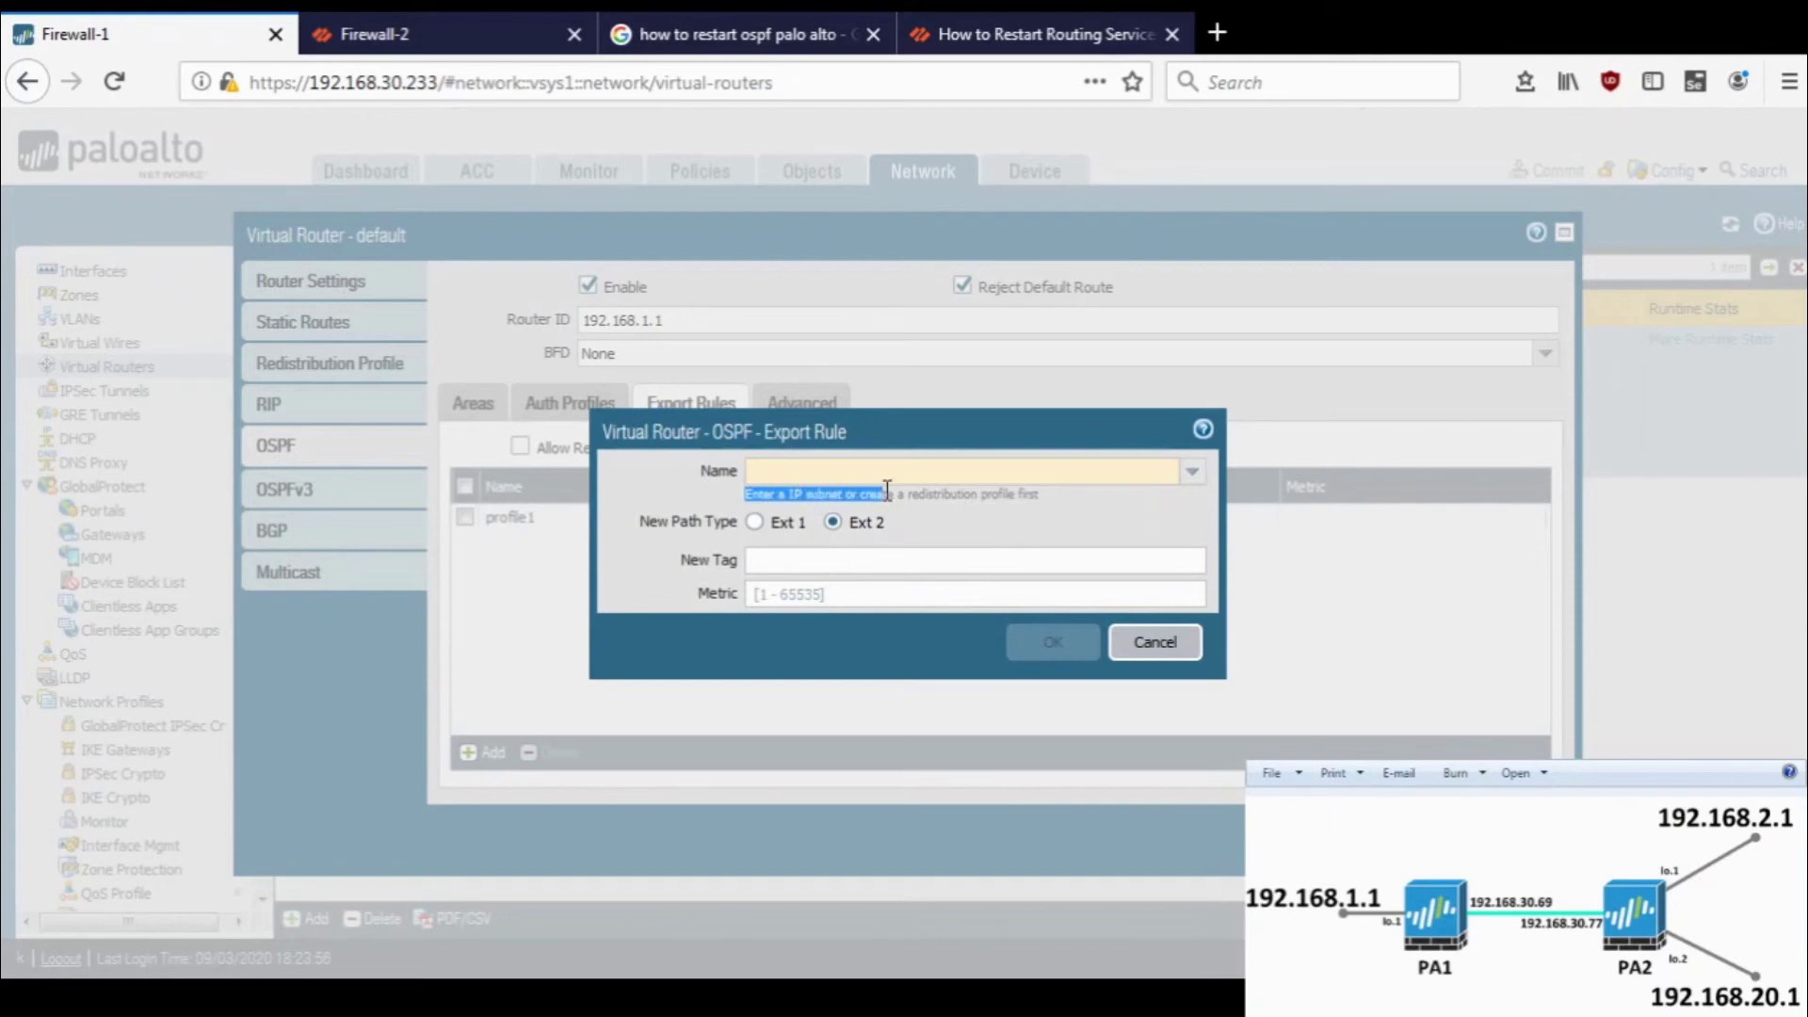
# - Name the export rule 192.168.1.1/32, save it, close the router, and move to Firewall-2
pyautogui.click(853, 474)
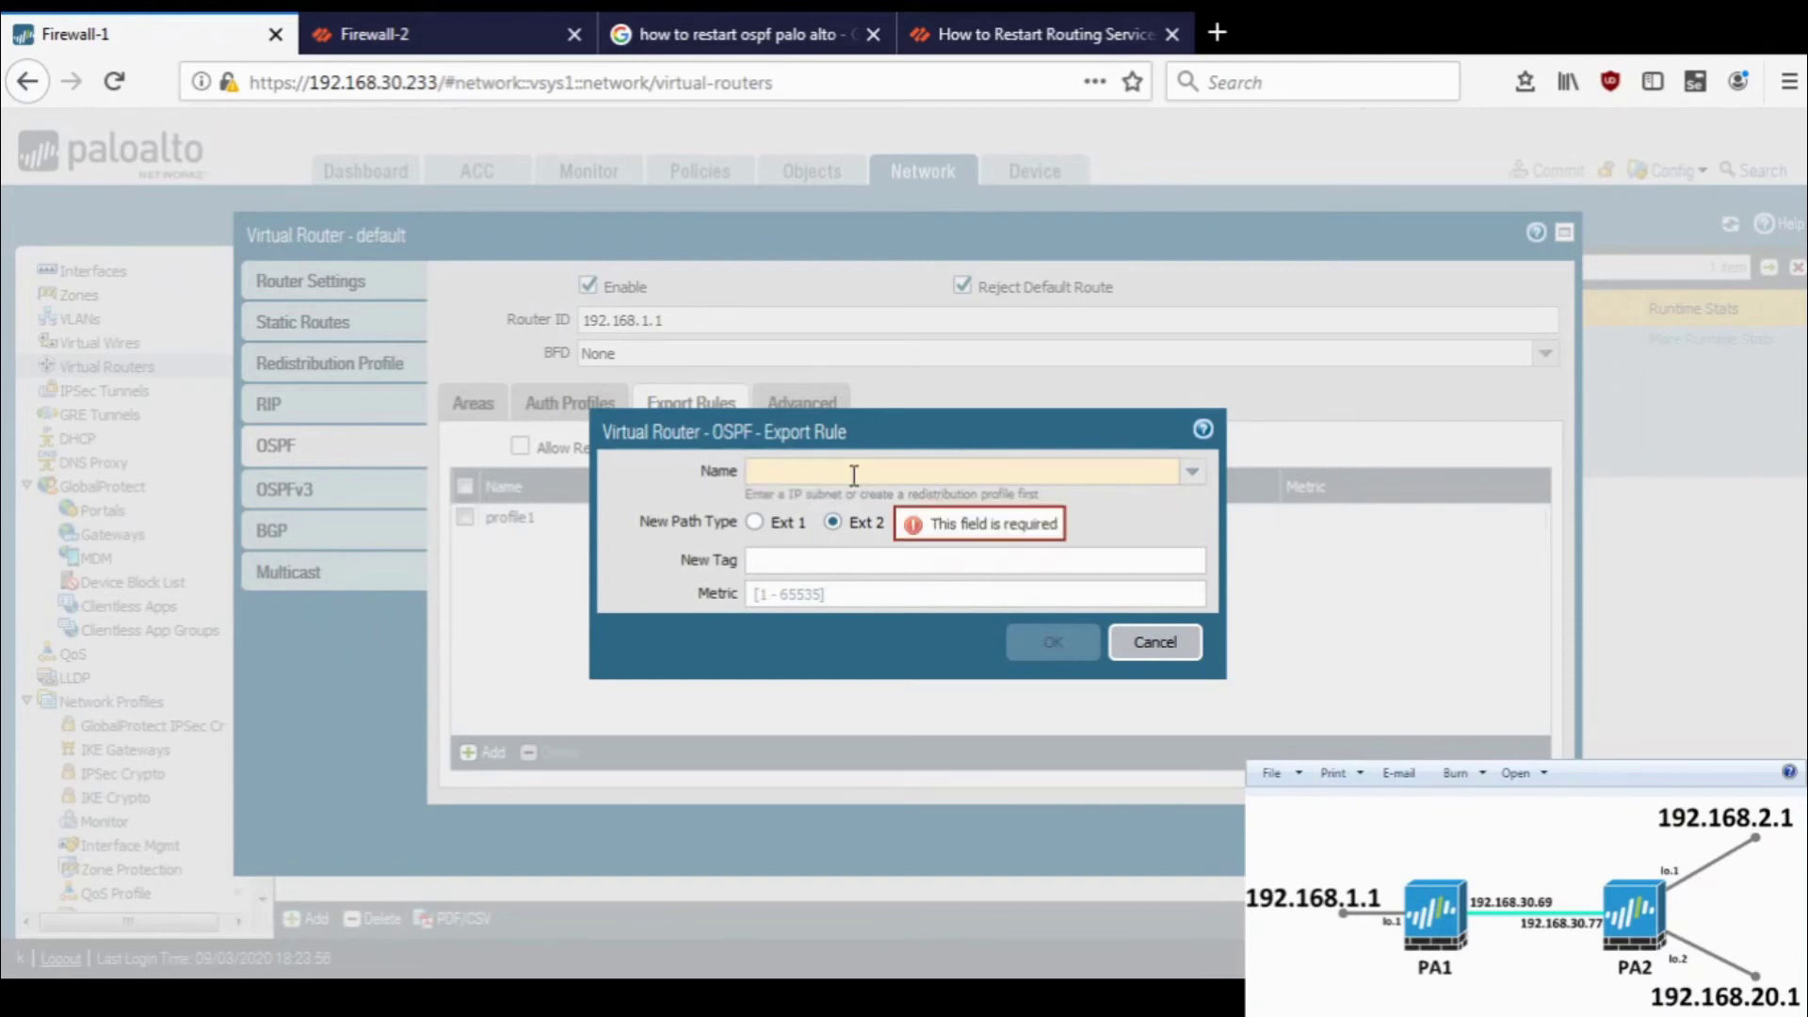
pyautogui.write('192.')
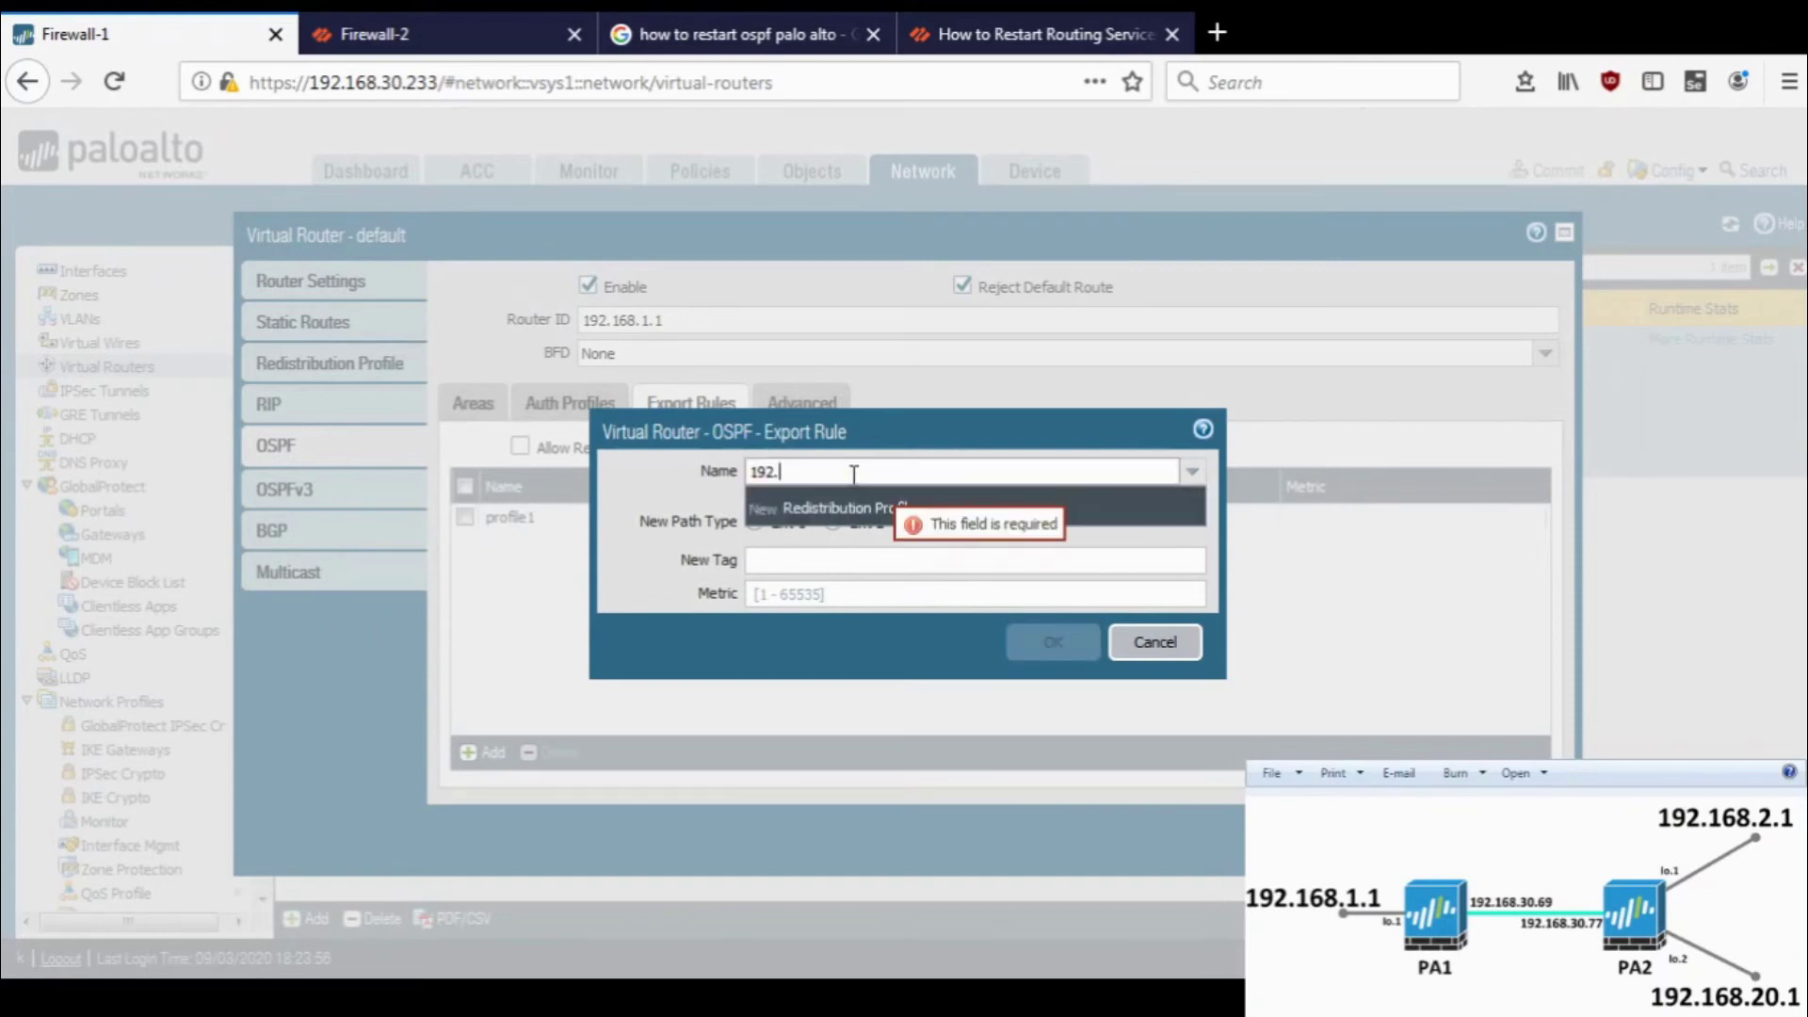
pyautogui.write('168.1.1')
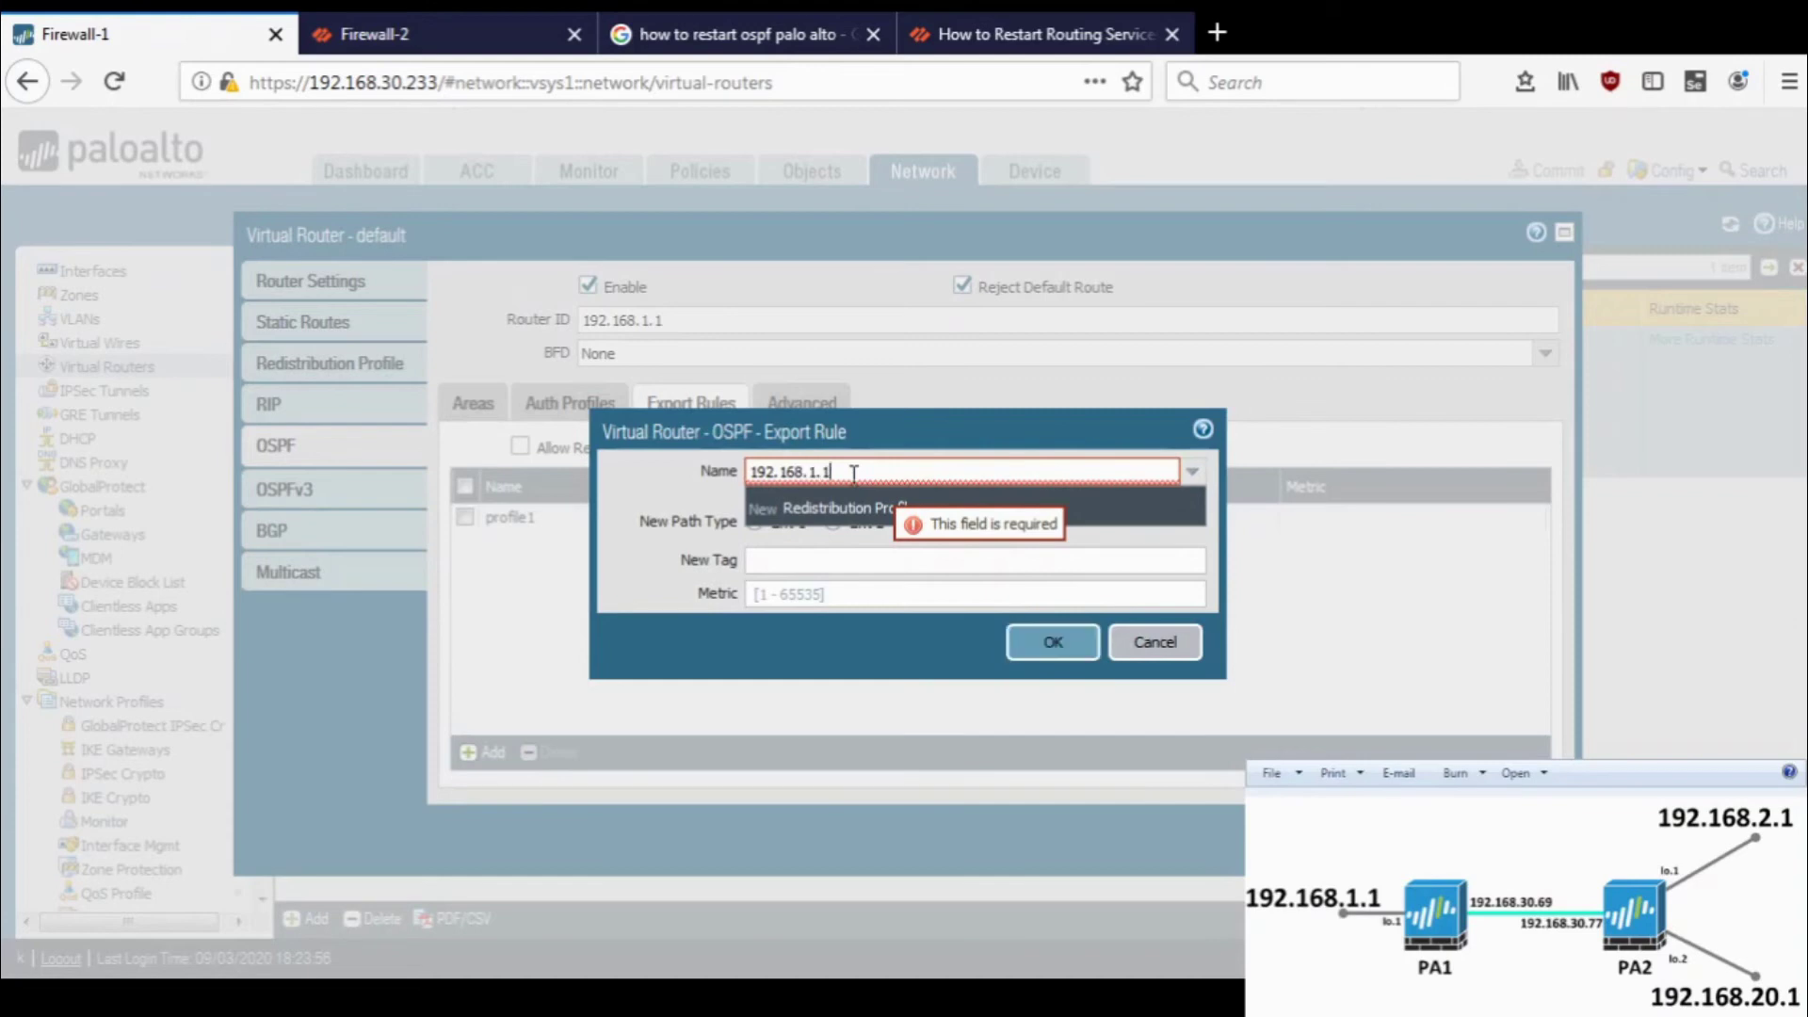
pyautogui.write('/32')
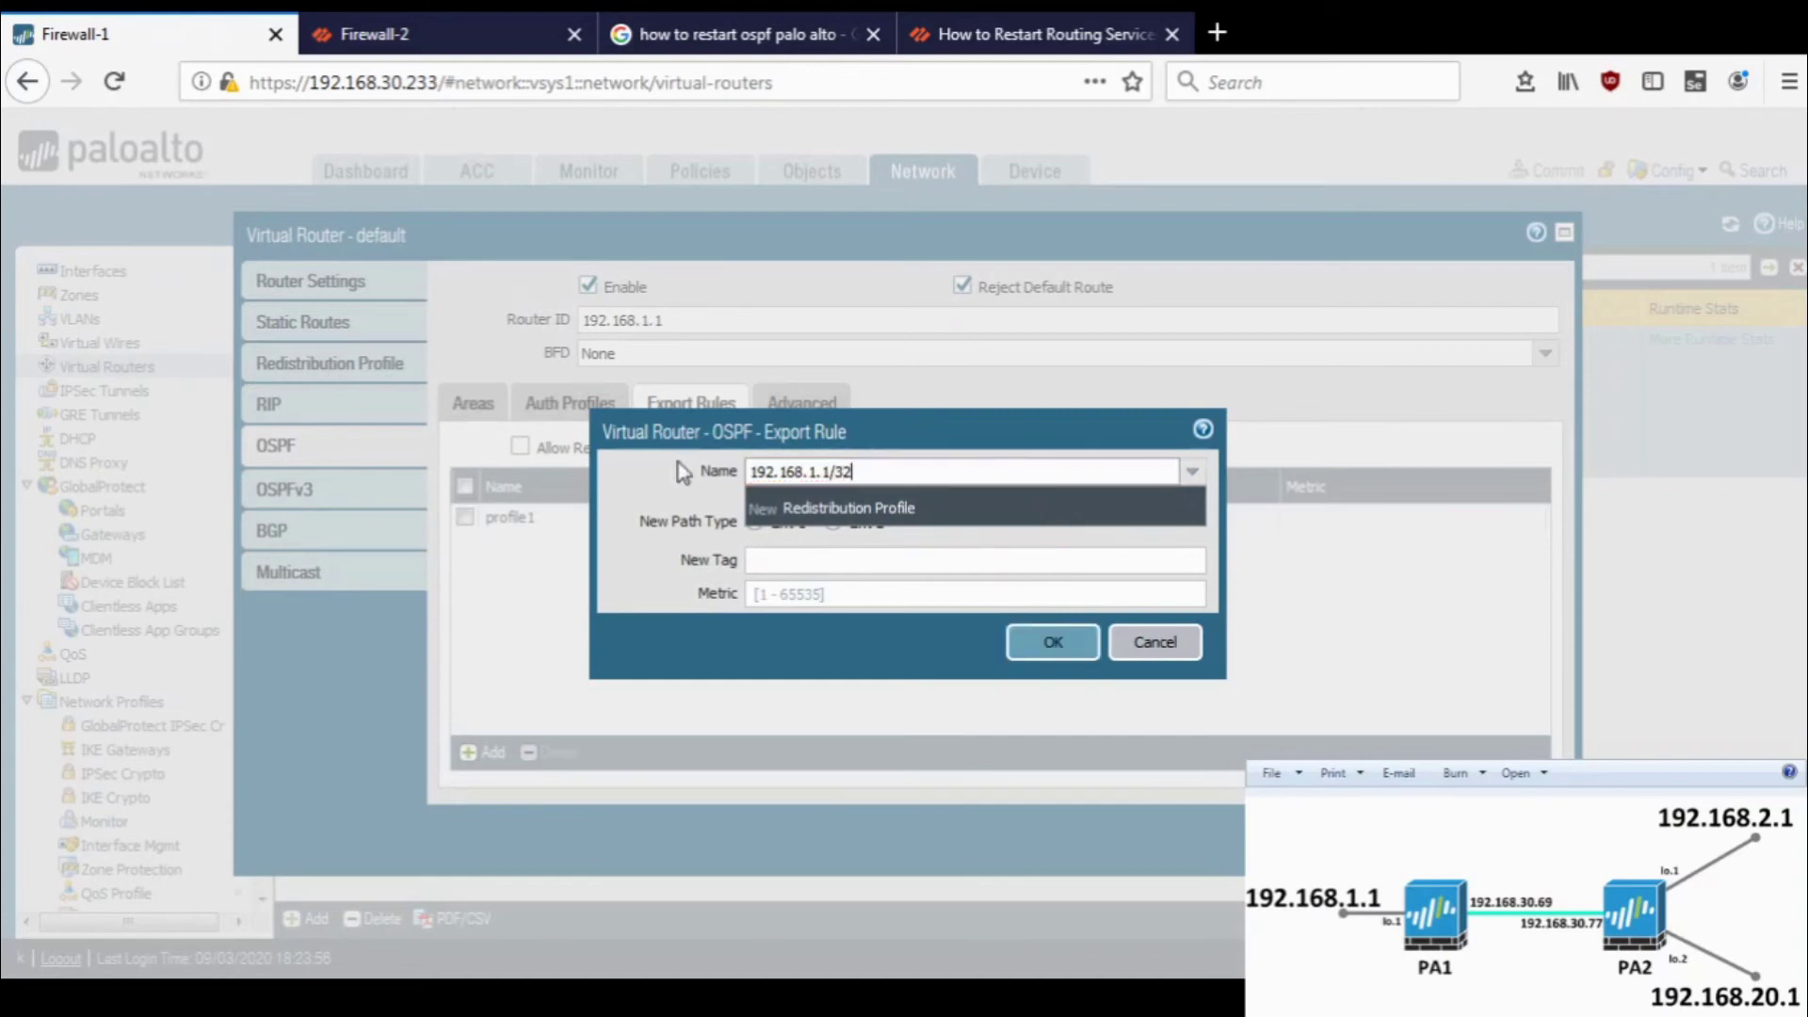
pyautogui.click(684, 471)
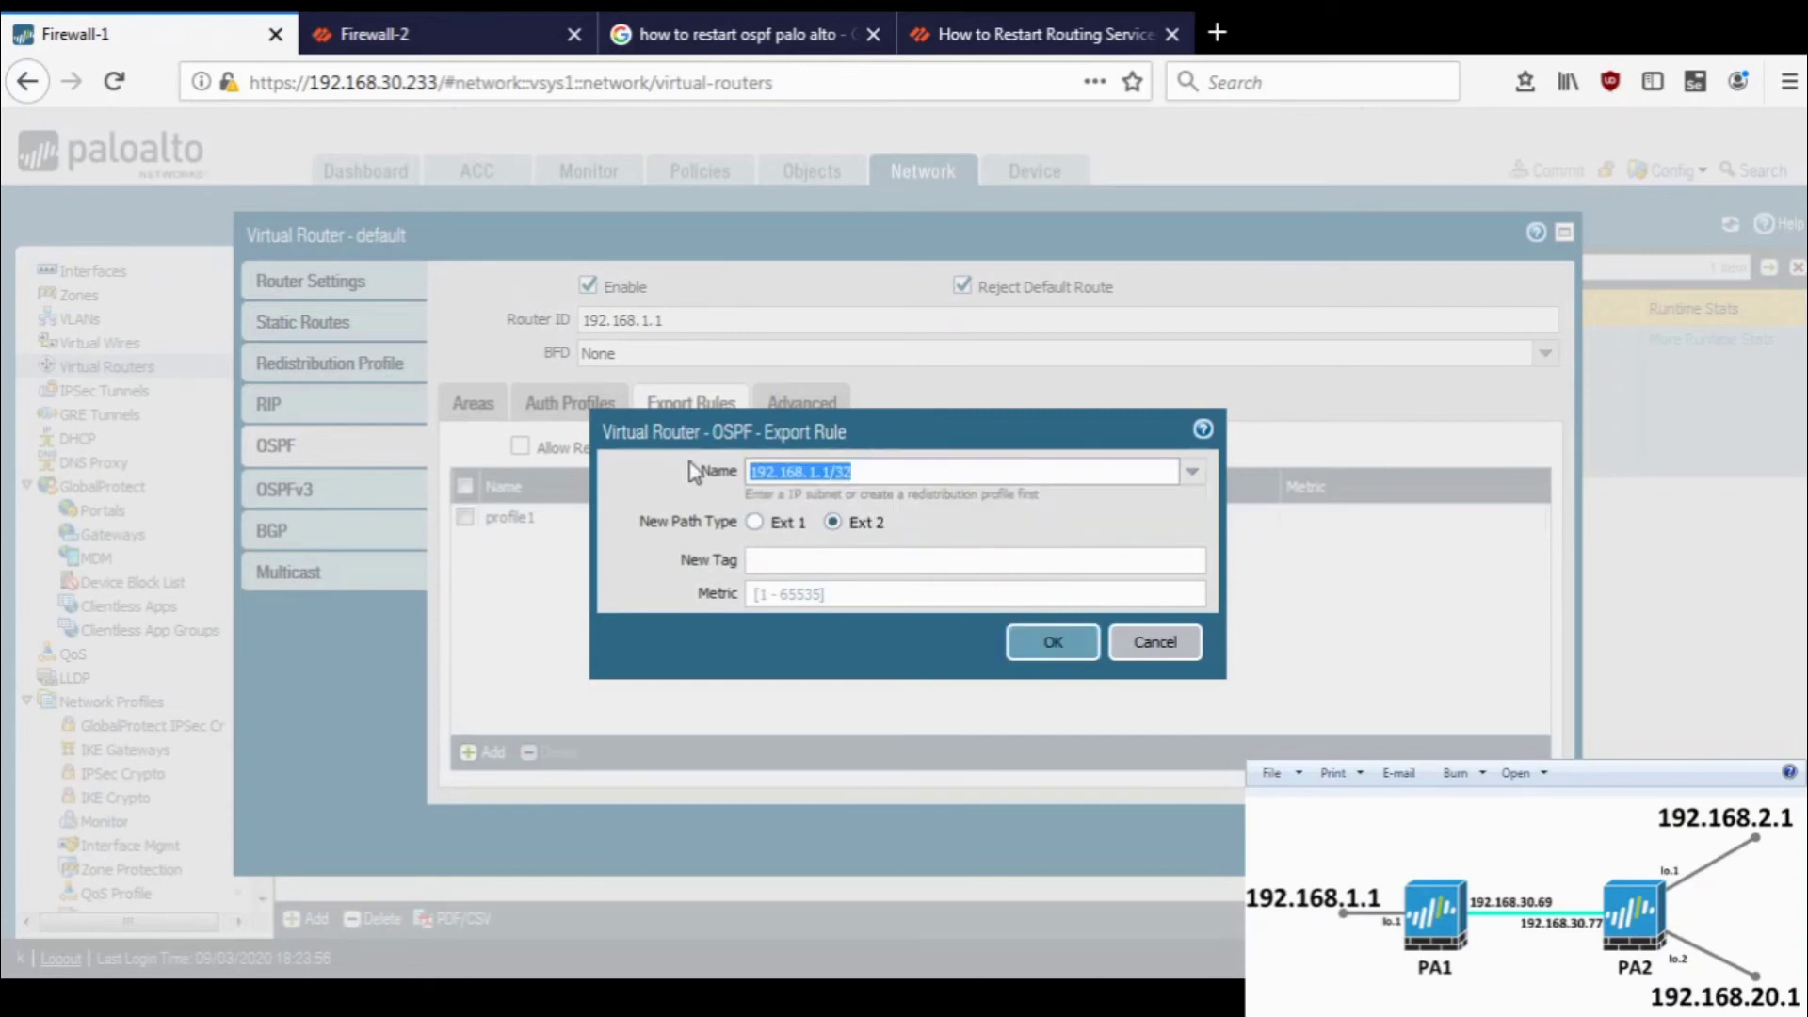
pyautogui.click(891, 480)
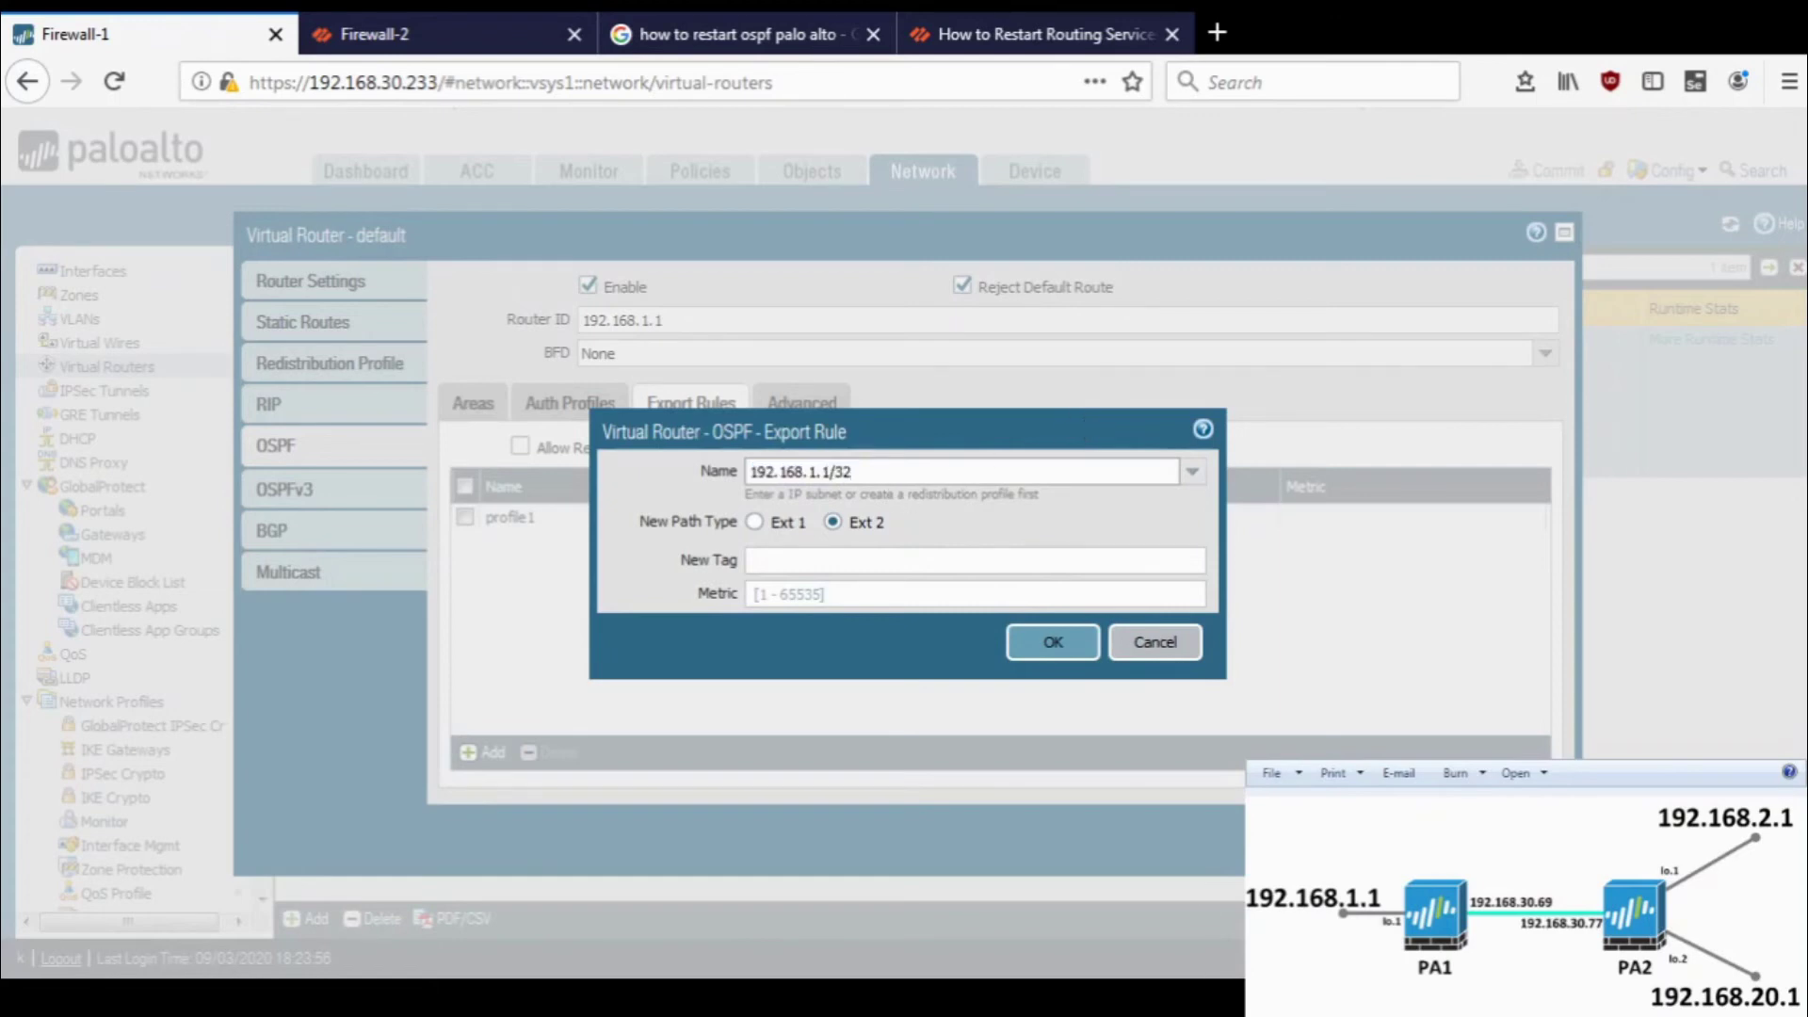
pyautogui.hotkey('ctrl', 'a')
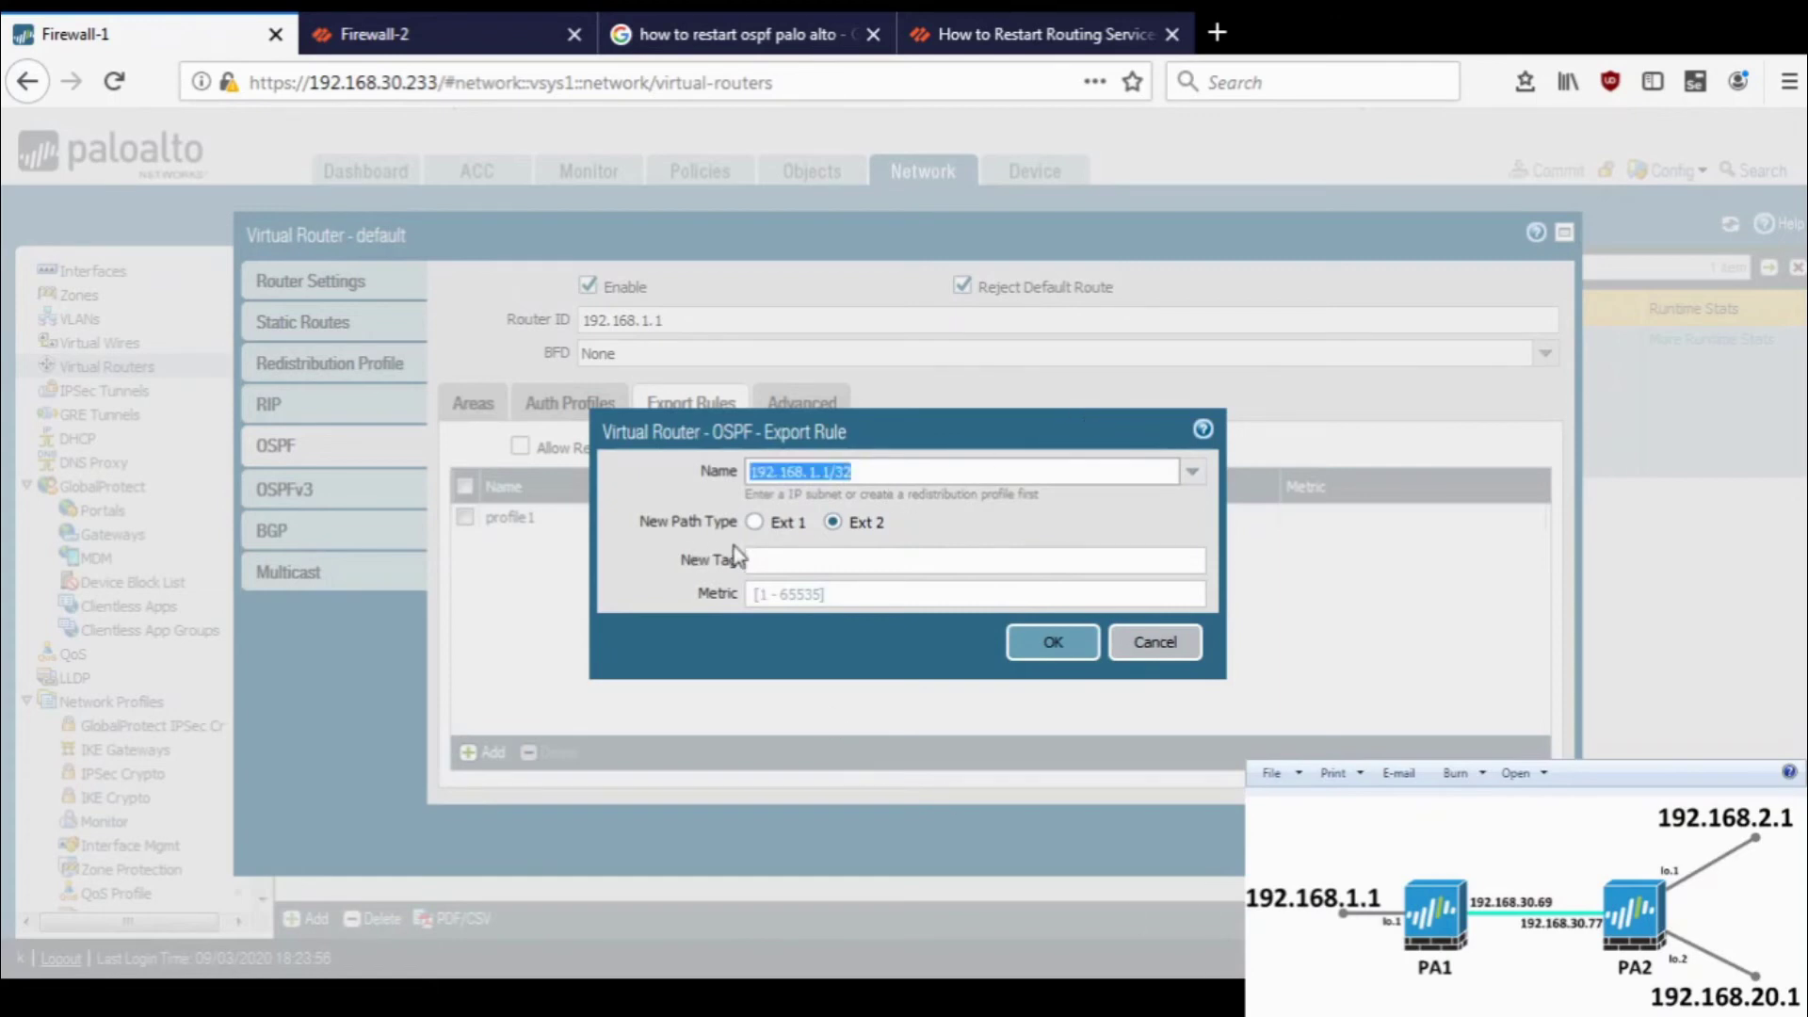
pyautogui.click(1036, 649)
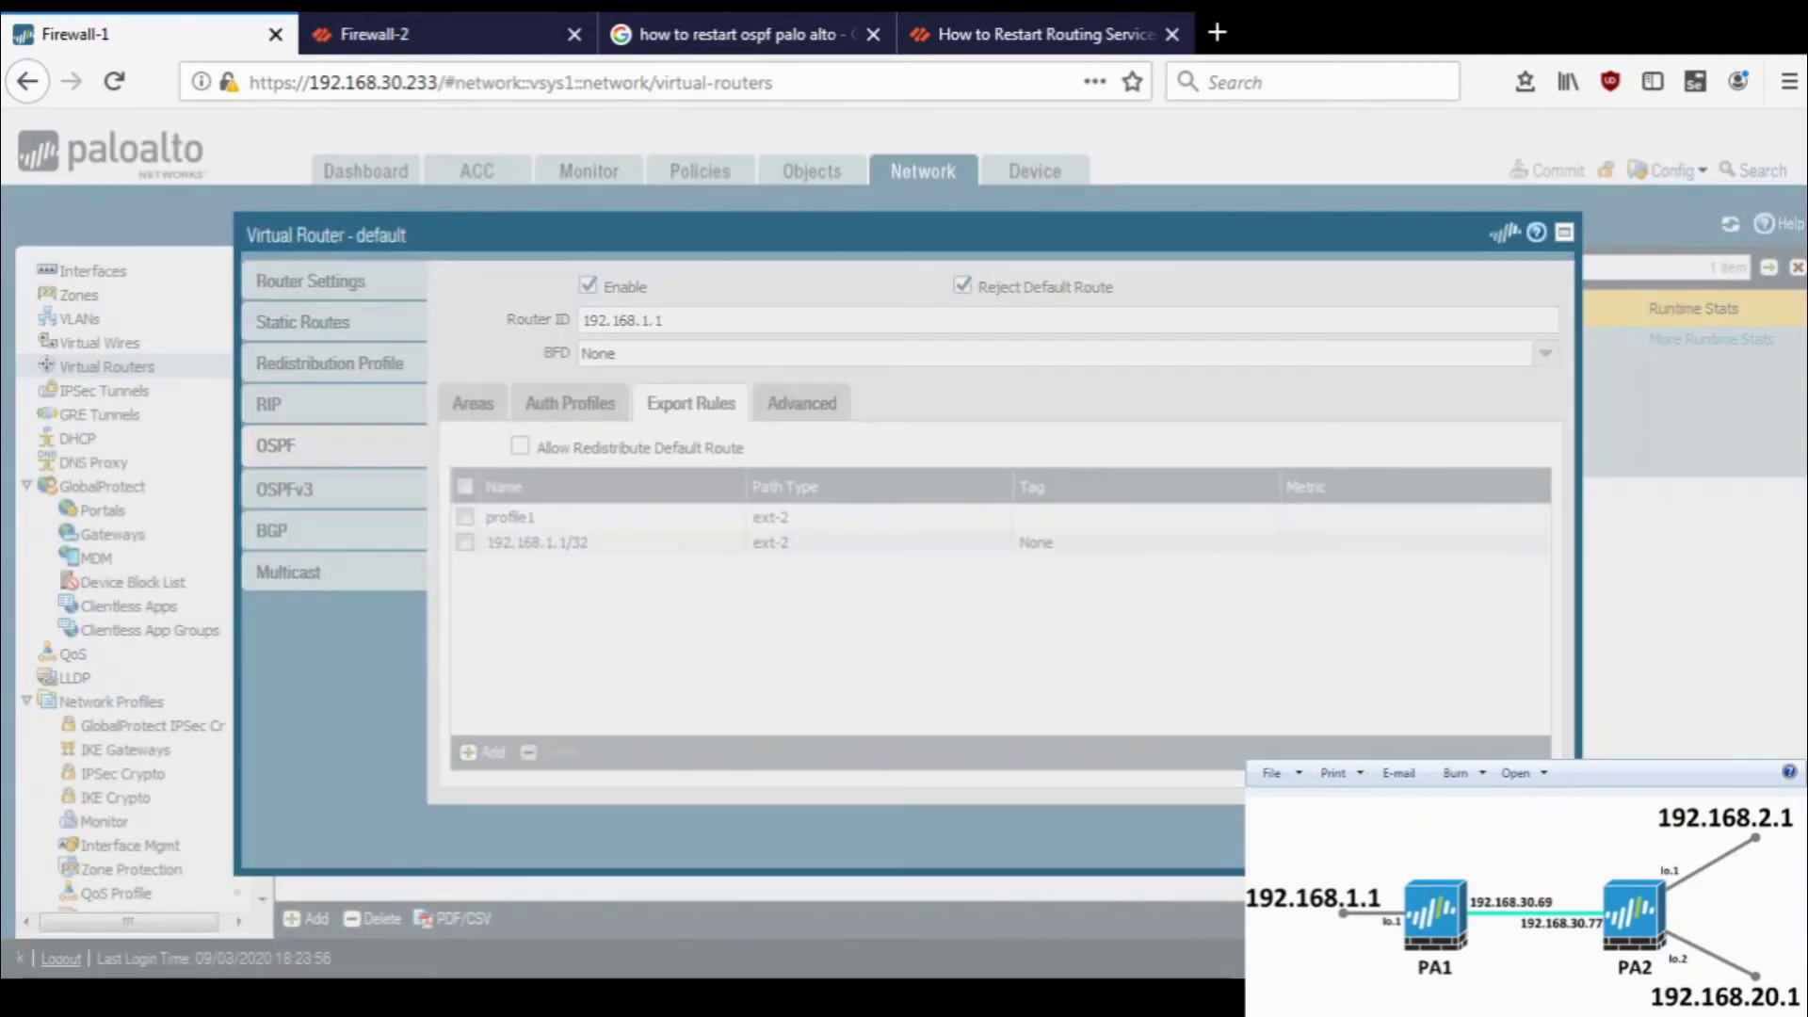
pyautogui.press('Escape')
pyautogui.click(376, 38)
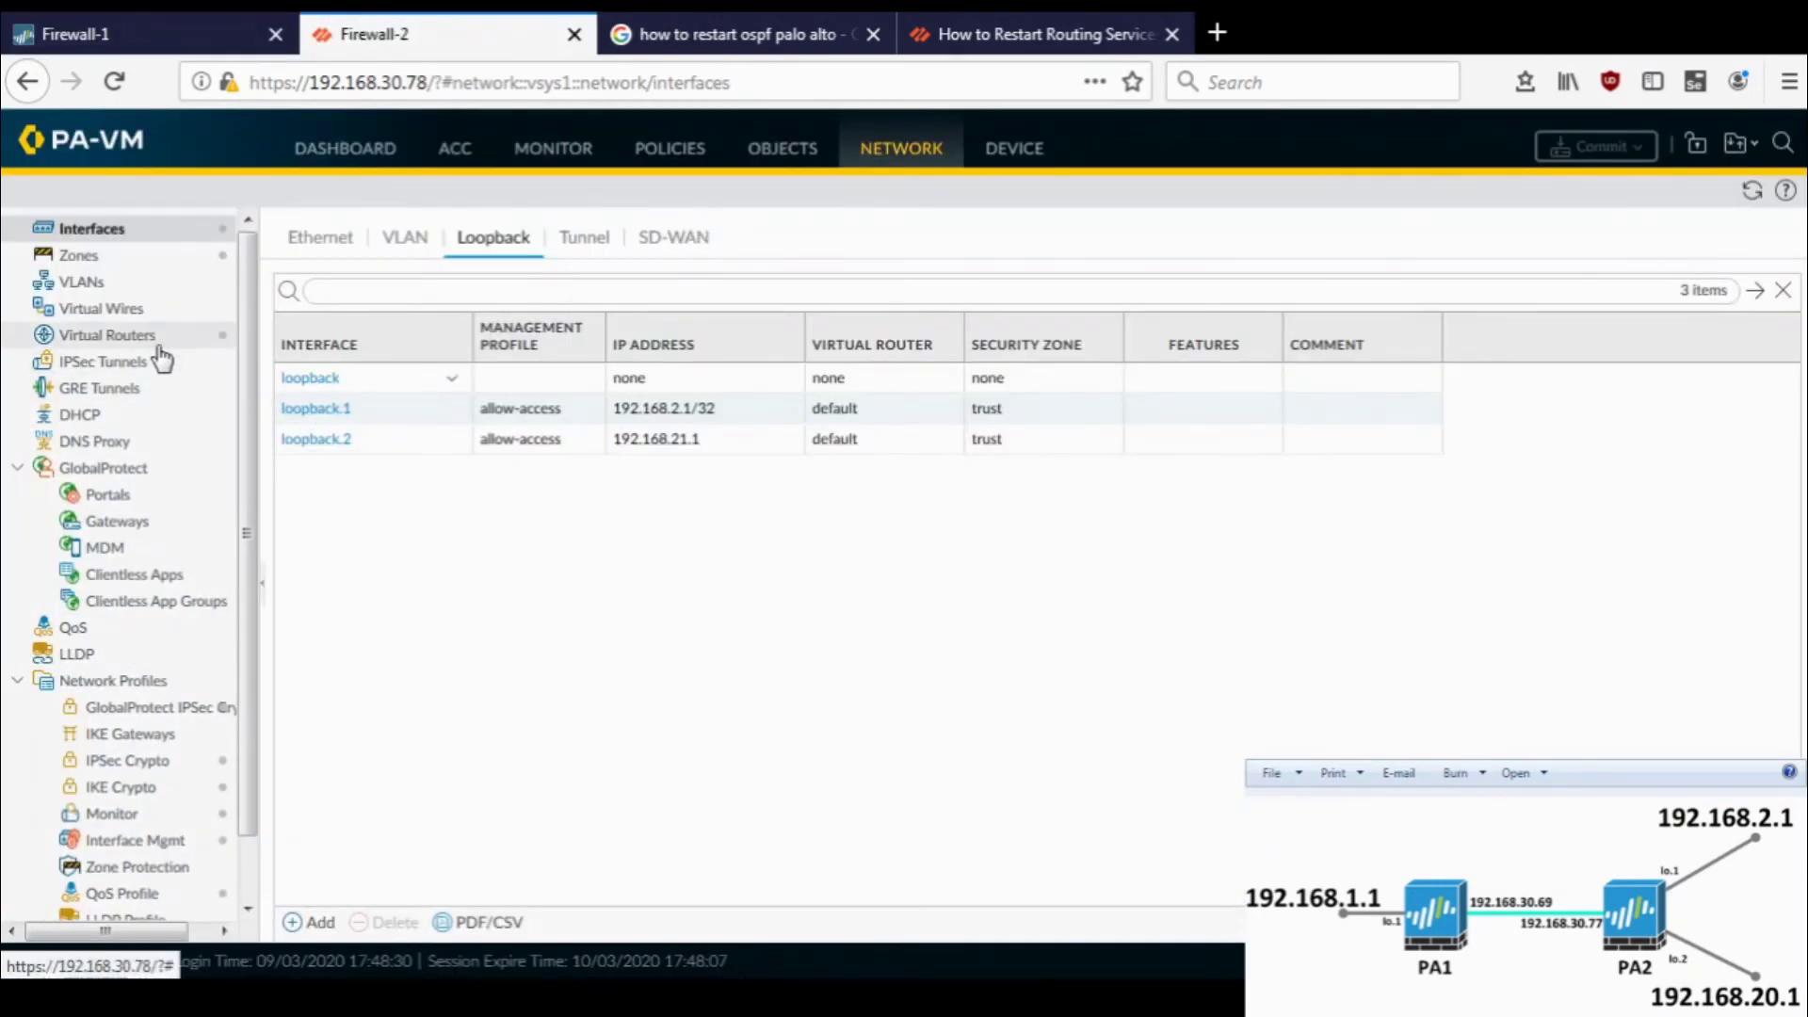
# - Add an OSPF export rule 192.168.2.1/32 to Firewall-2's default virtual router
pyautogui.click(151, 336)
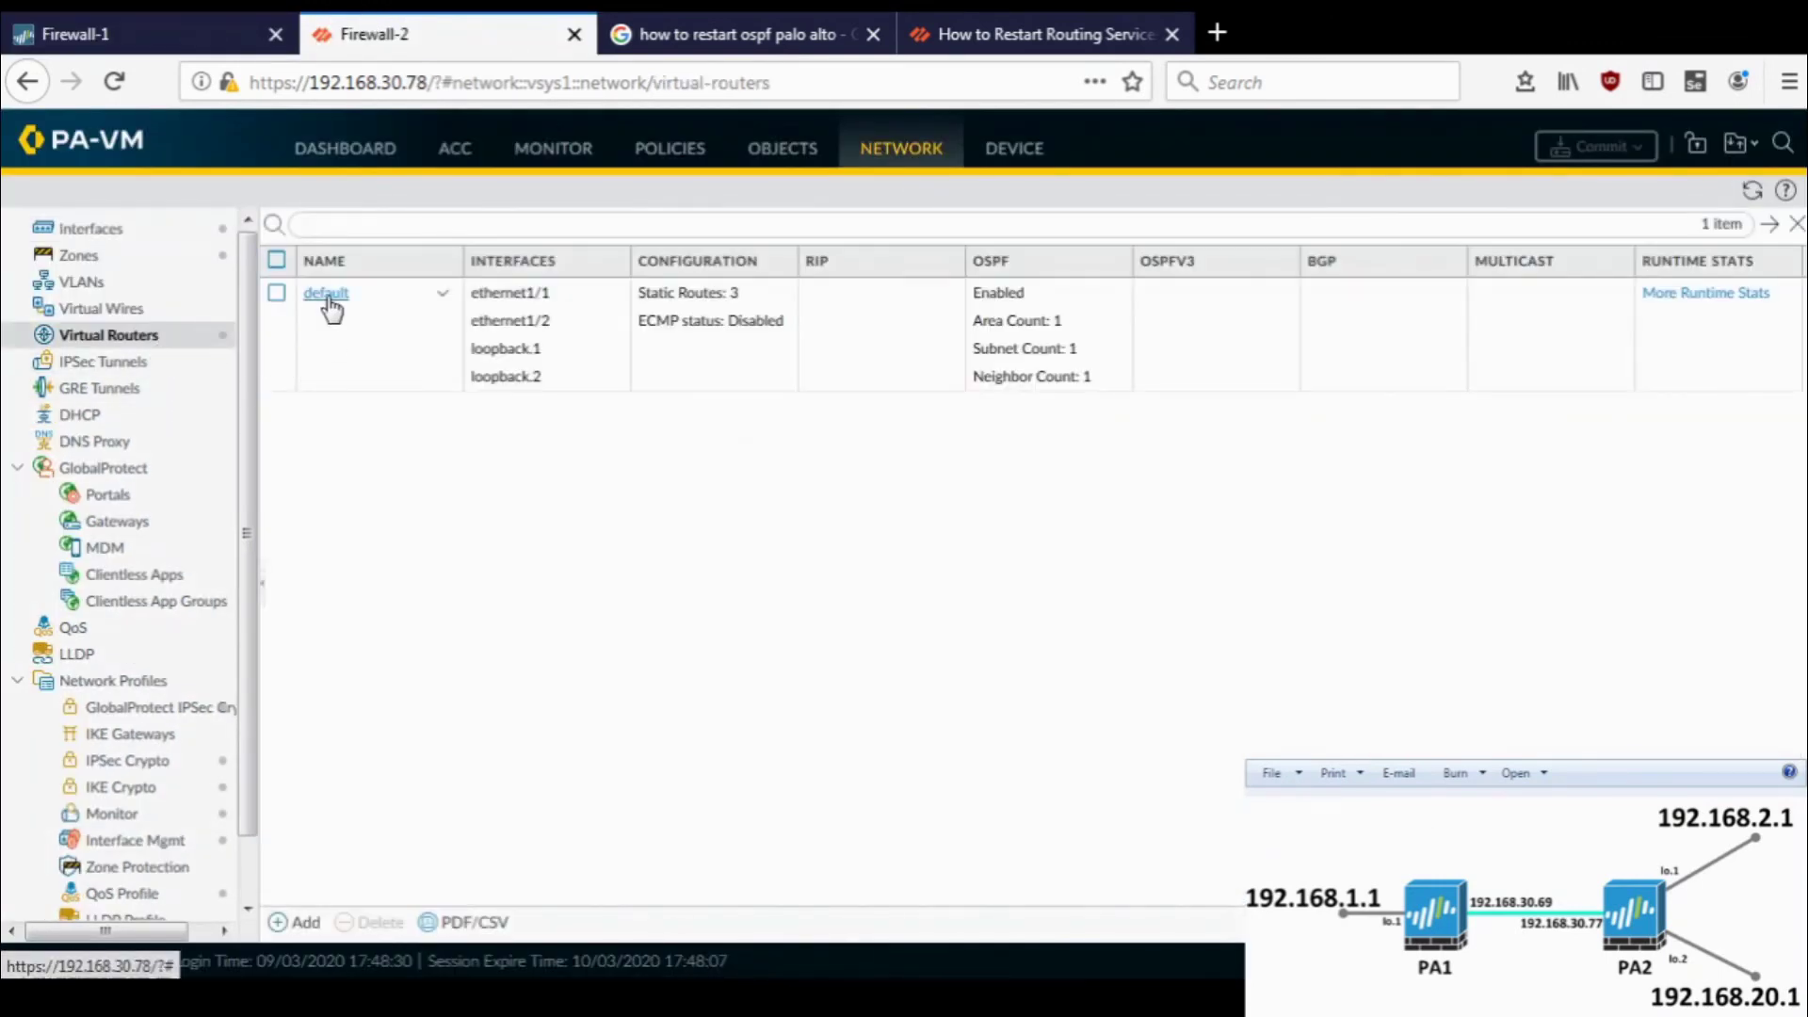
pyautogui.click(330, 298)
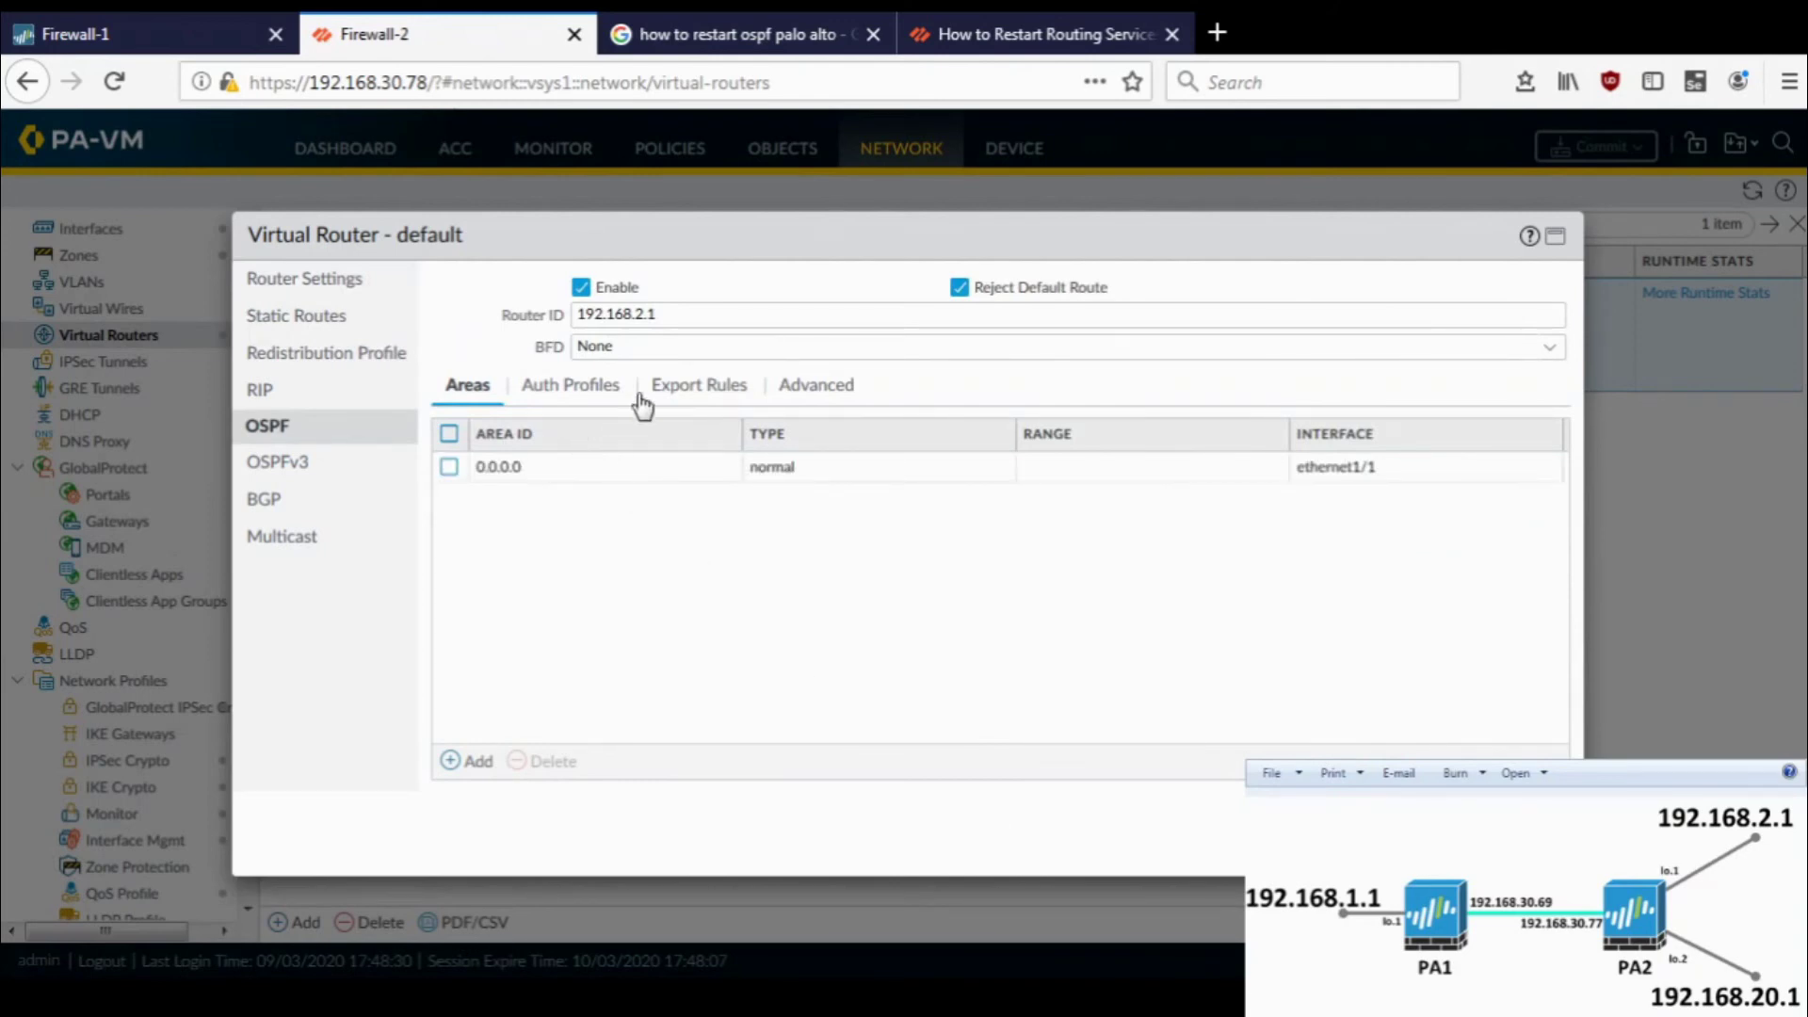
pyautogui.click(673, 400)
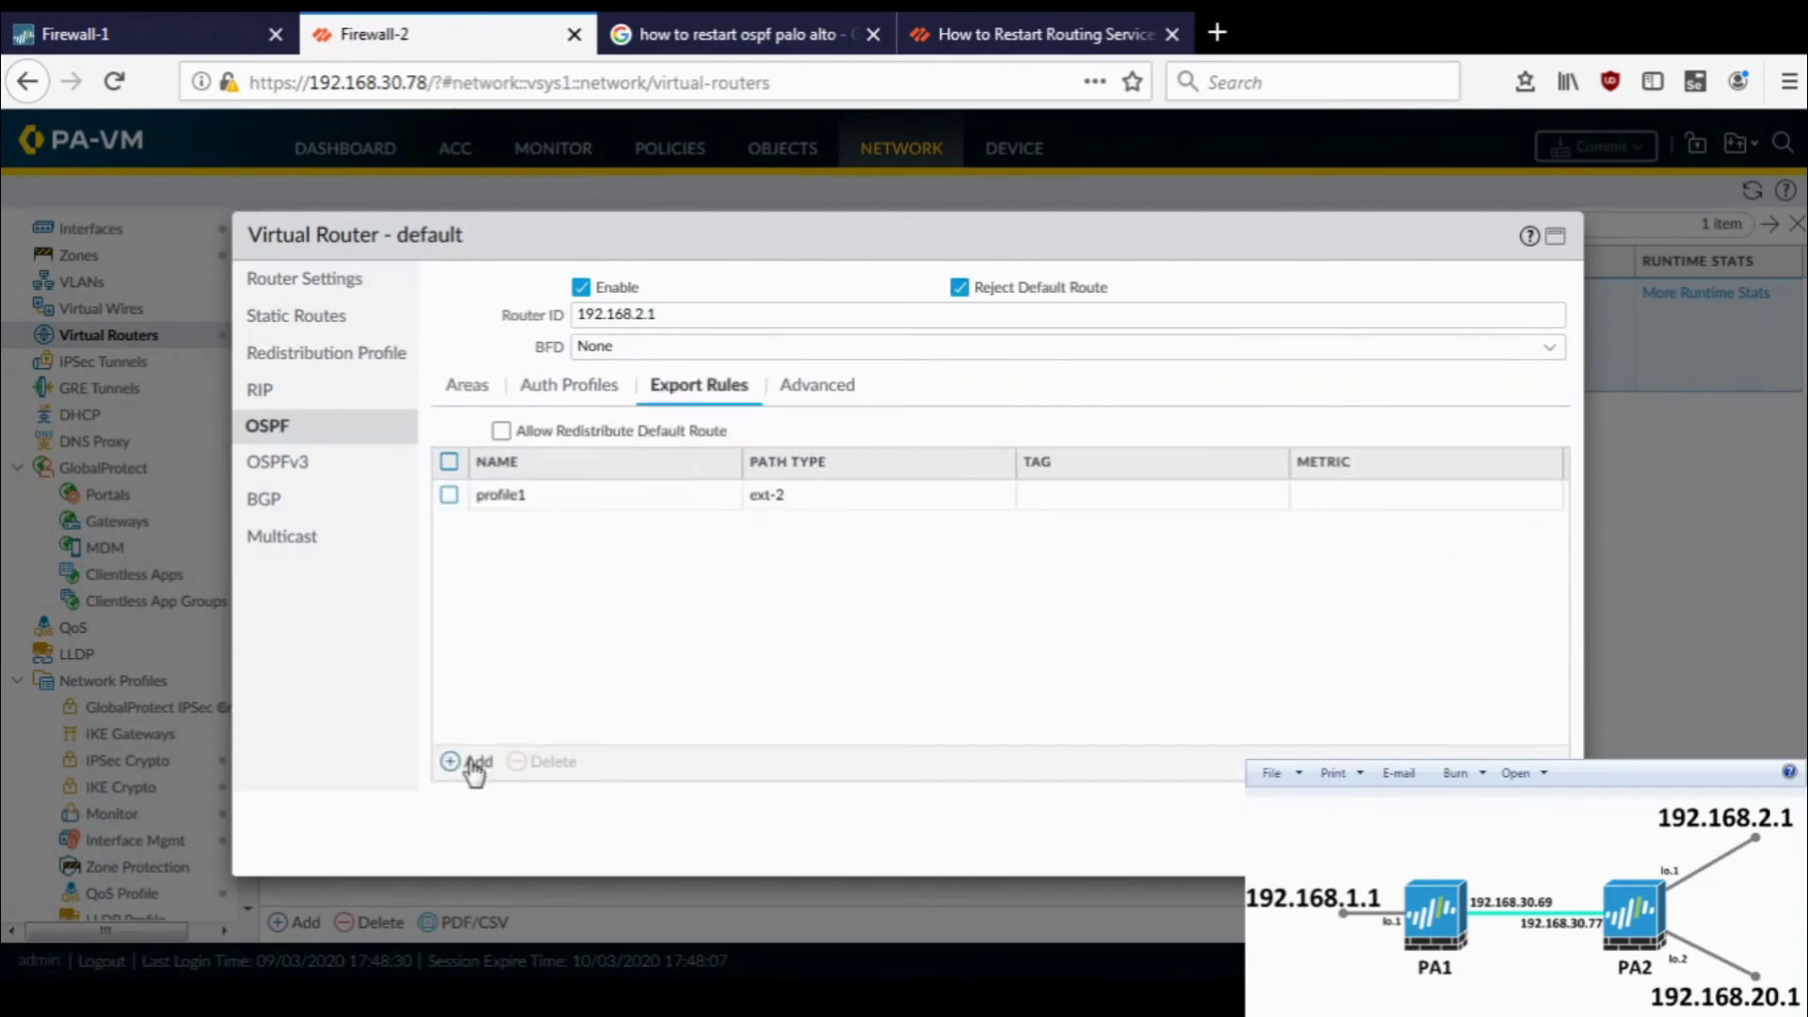
pyautogui.click(469, 762)
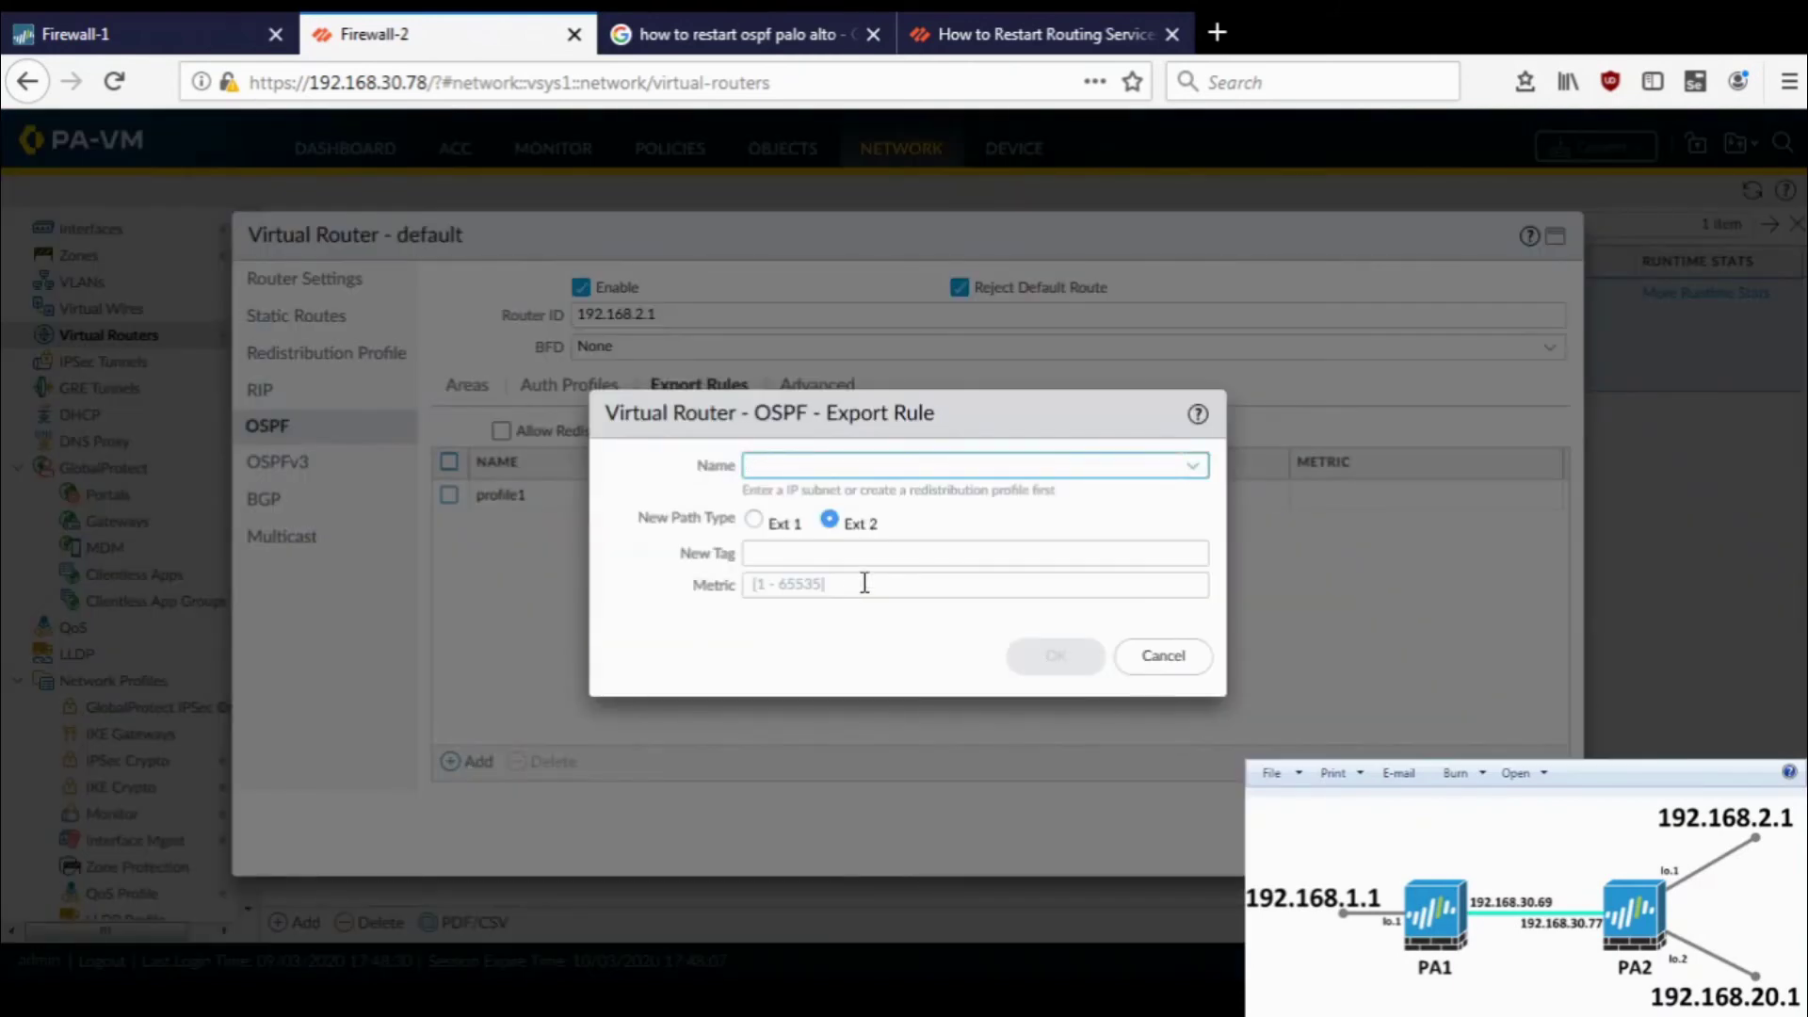
pyautogui.write('192.168.')
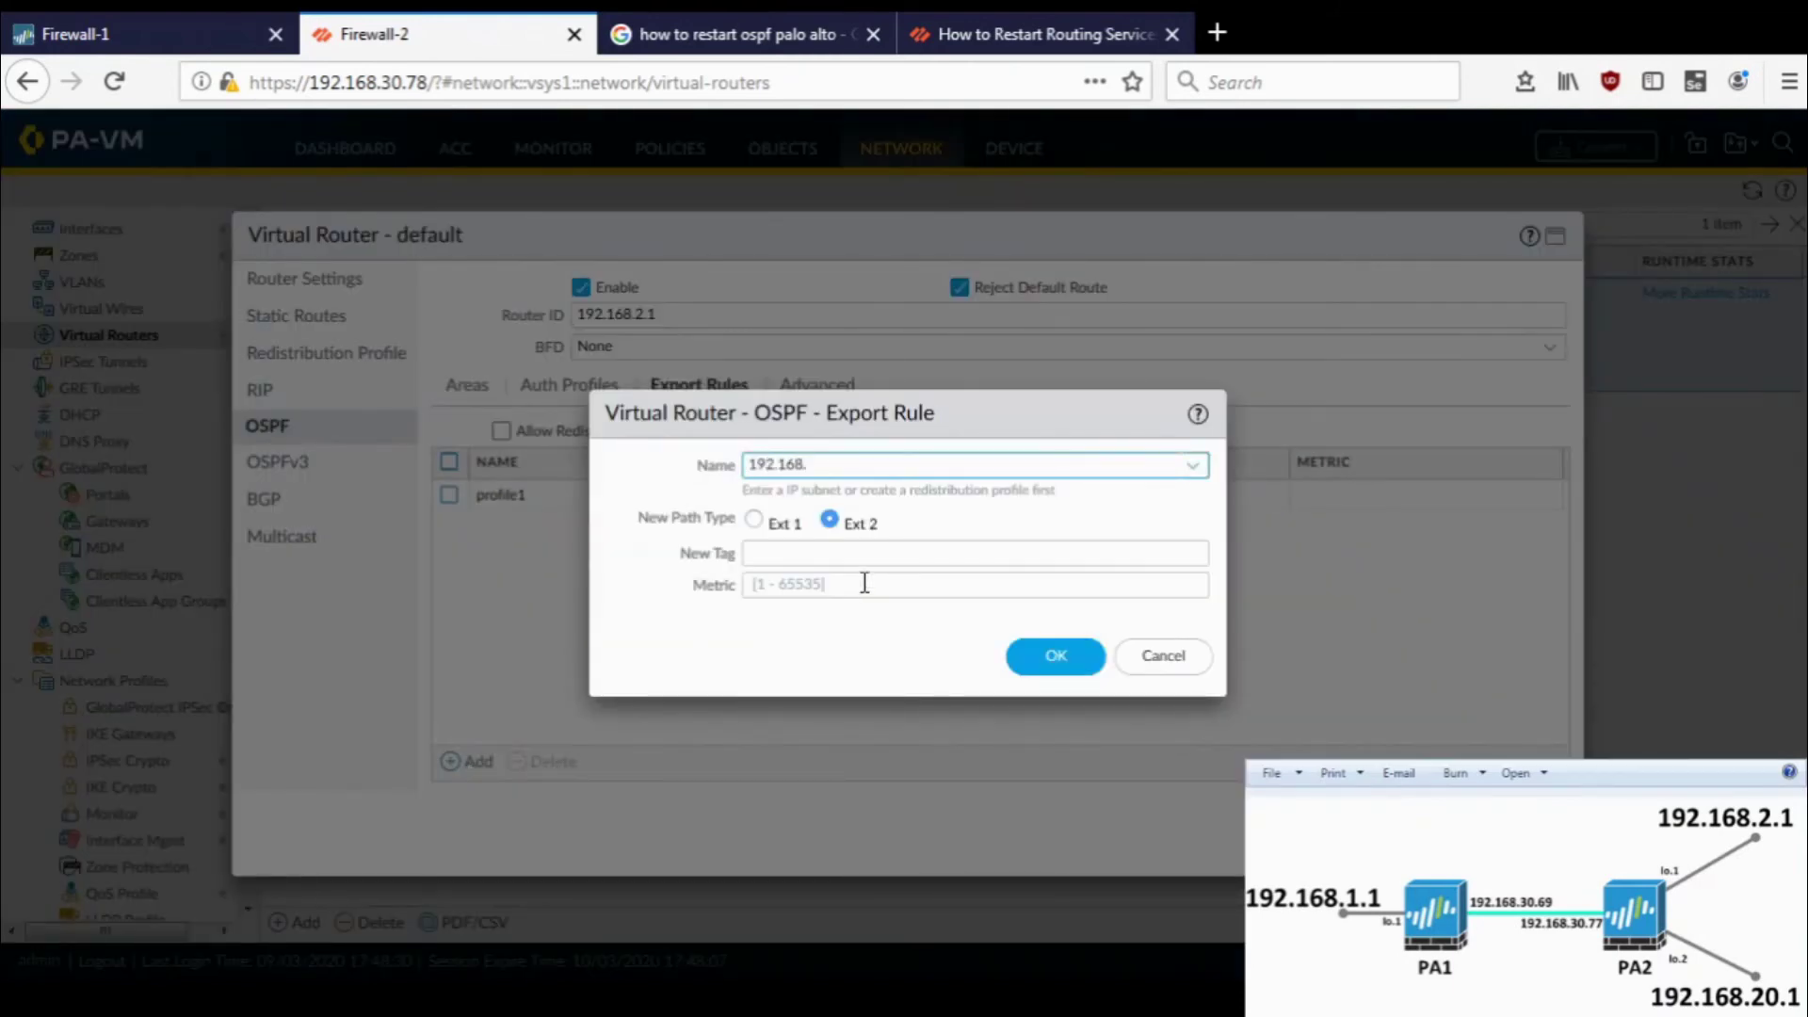
pyautogui.write('2.1')
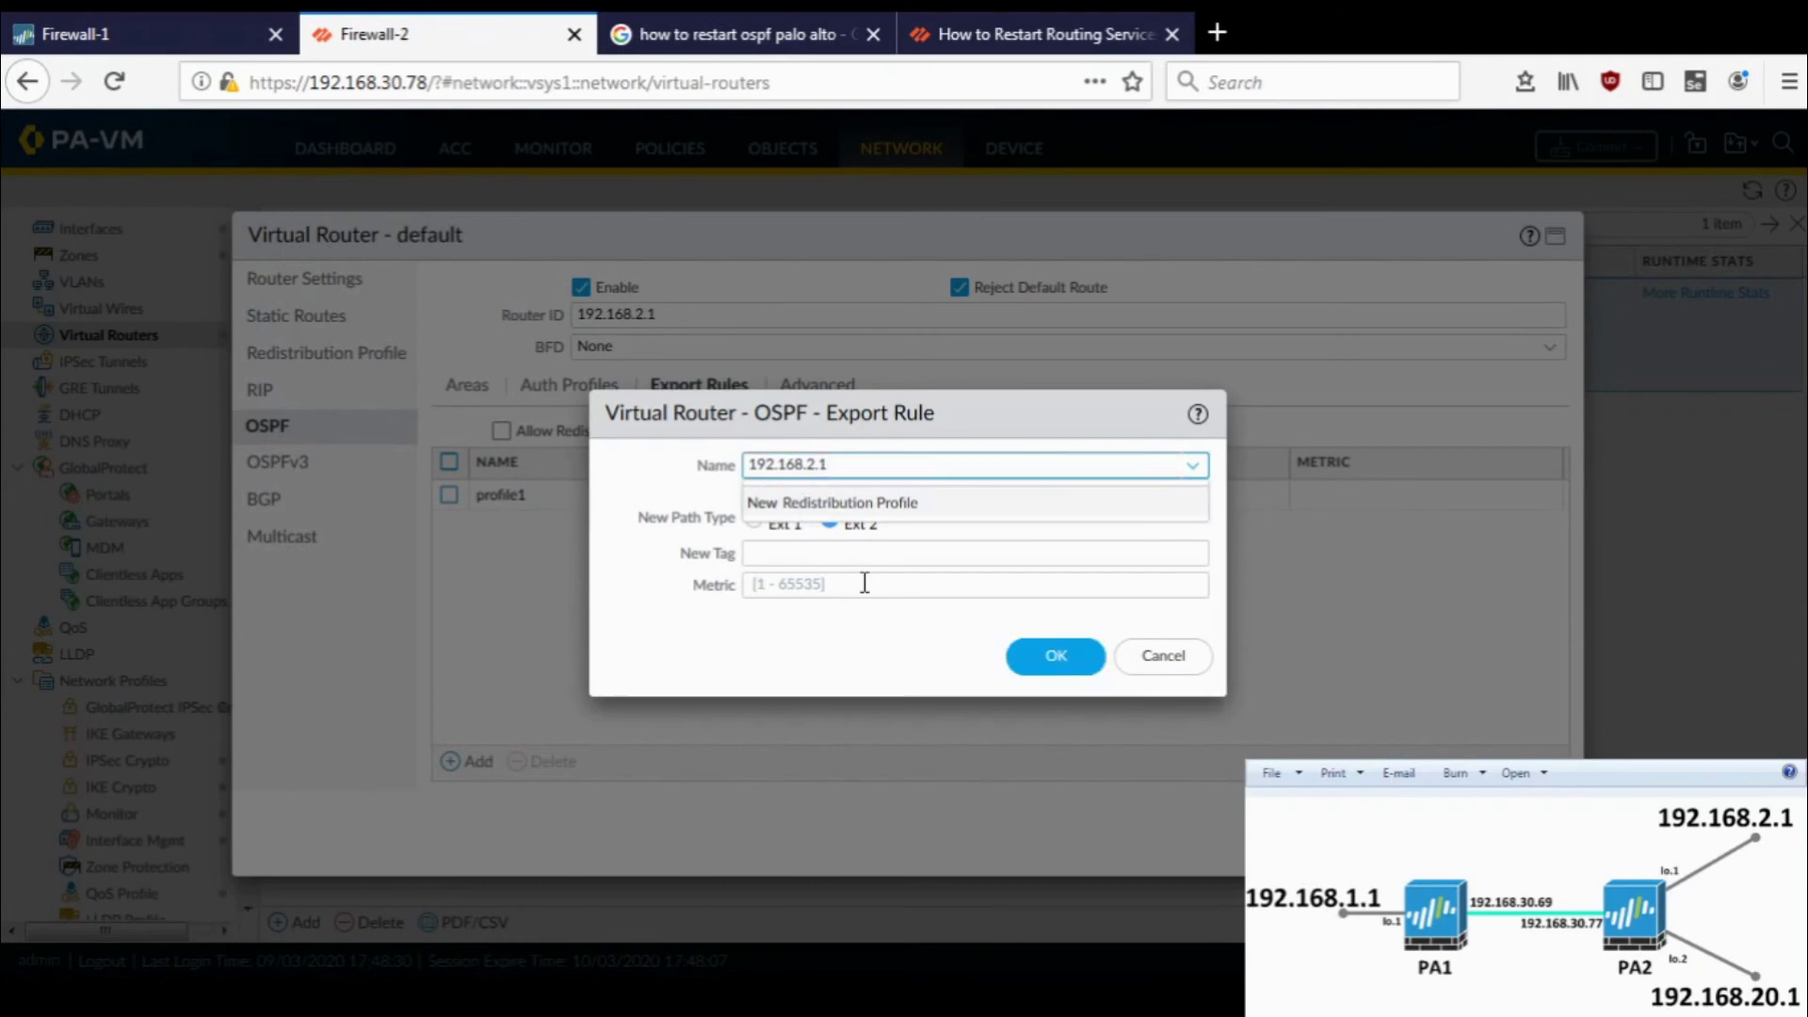
pyautogui.write('/32')
pyautogui.click(627, 499)
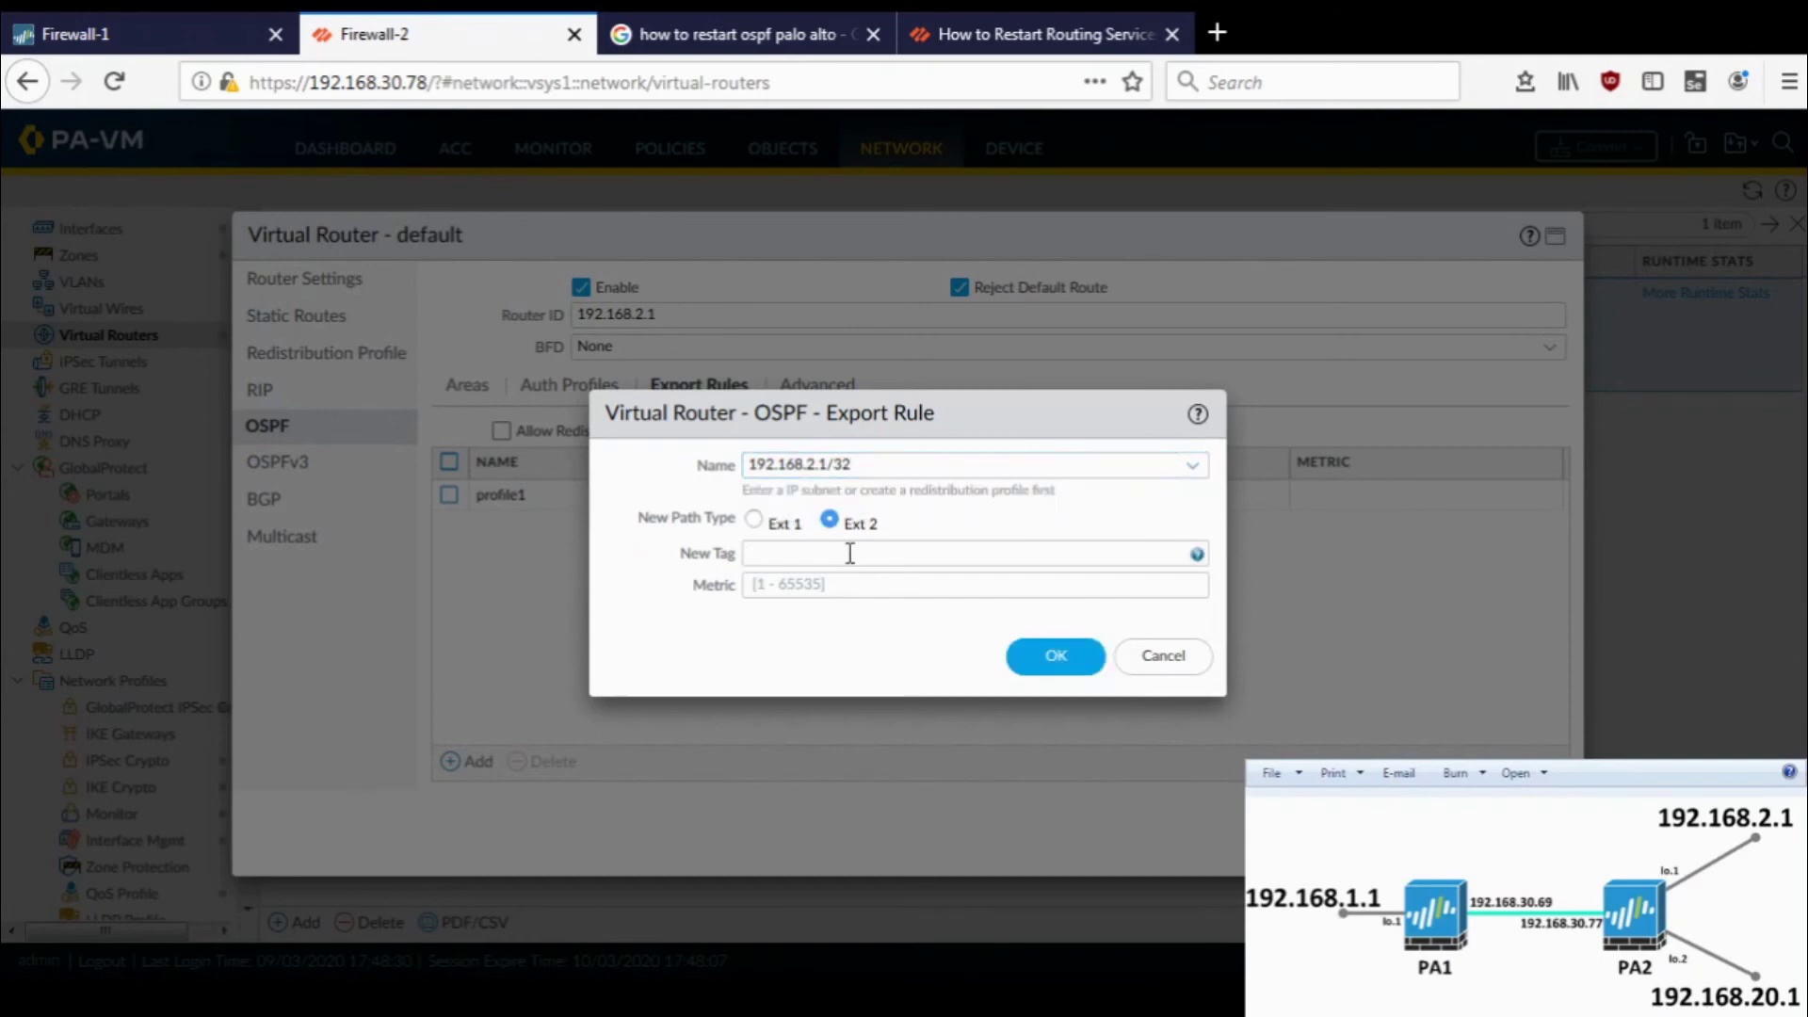
pyautogui.click(789, 461)
pyautogui.hotkey('ctrl', 'c')
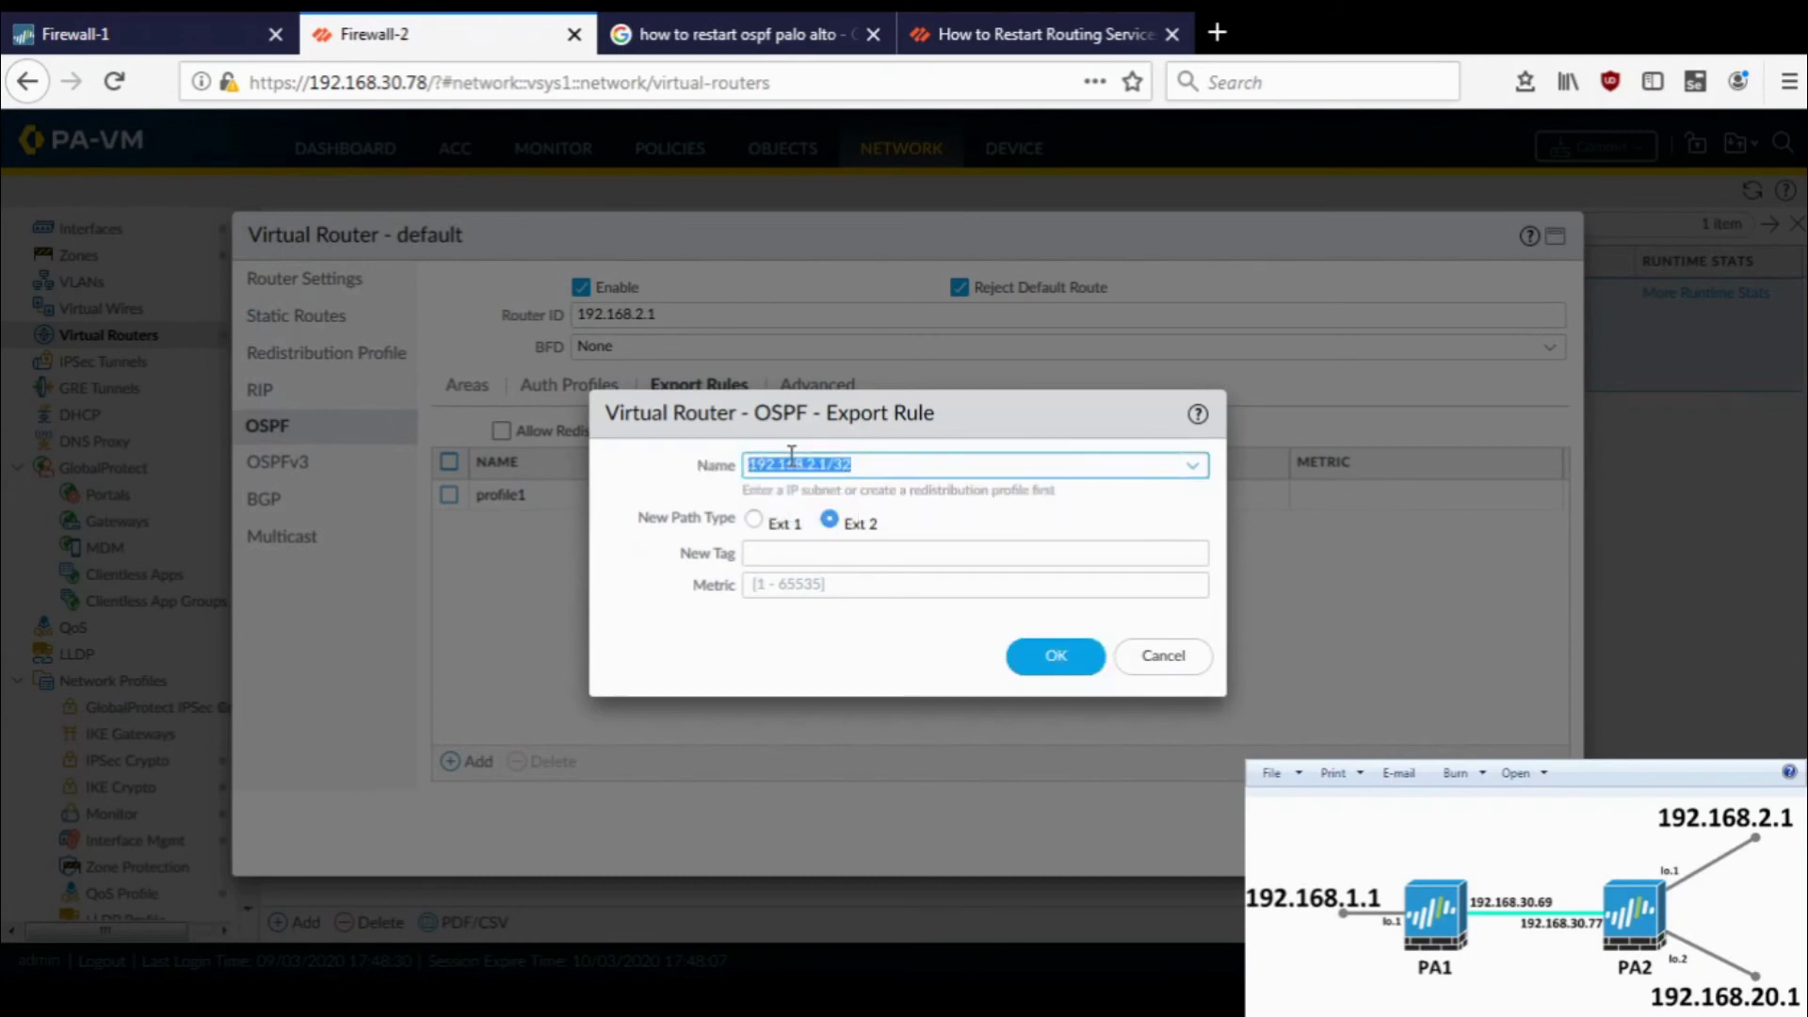
pyautogui.click(1054, 654)
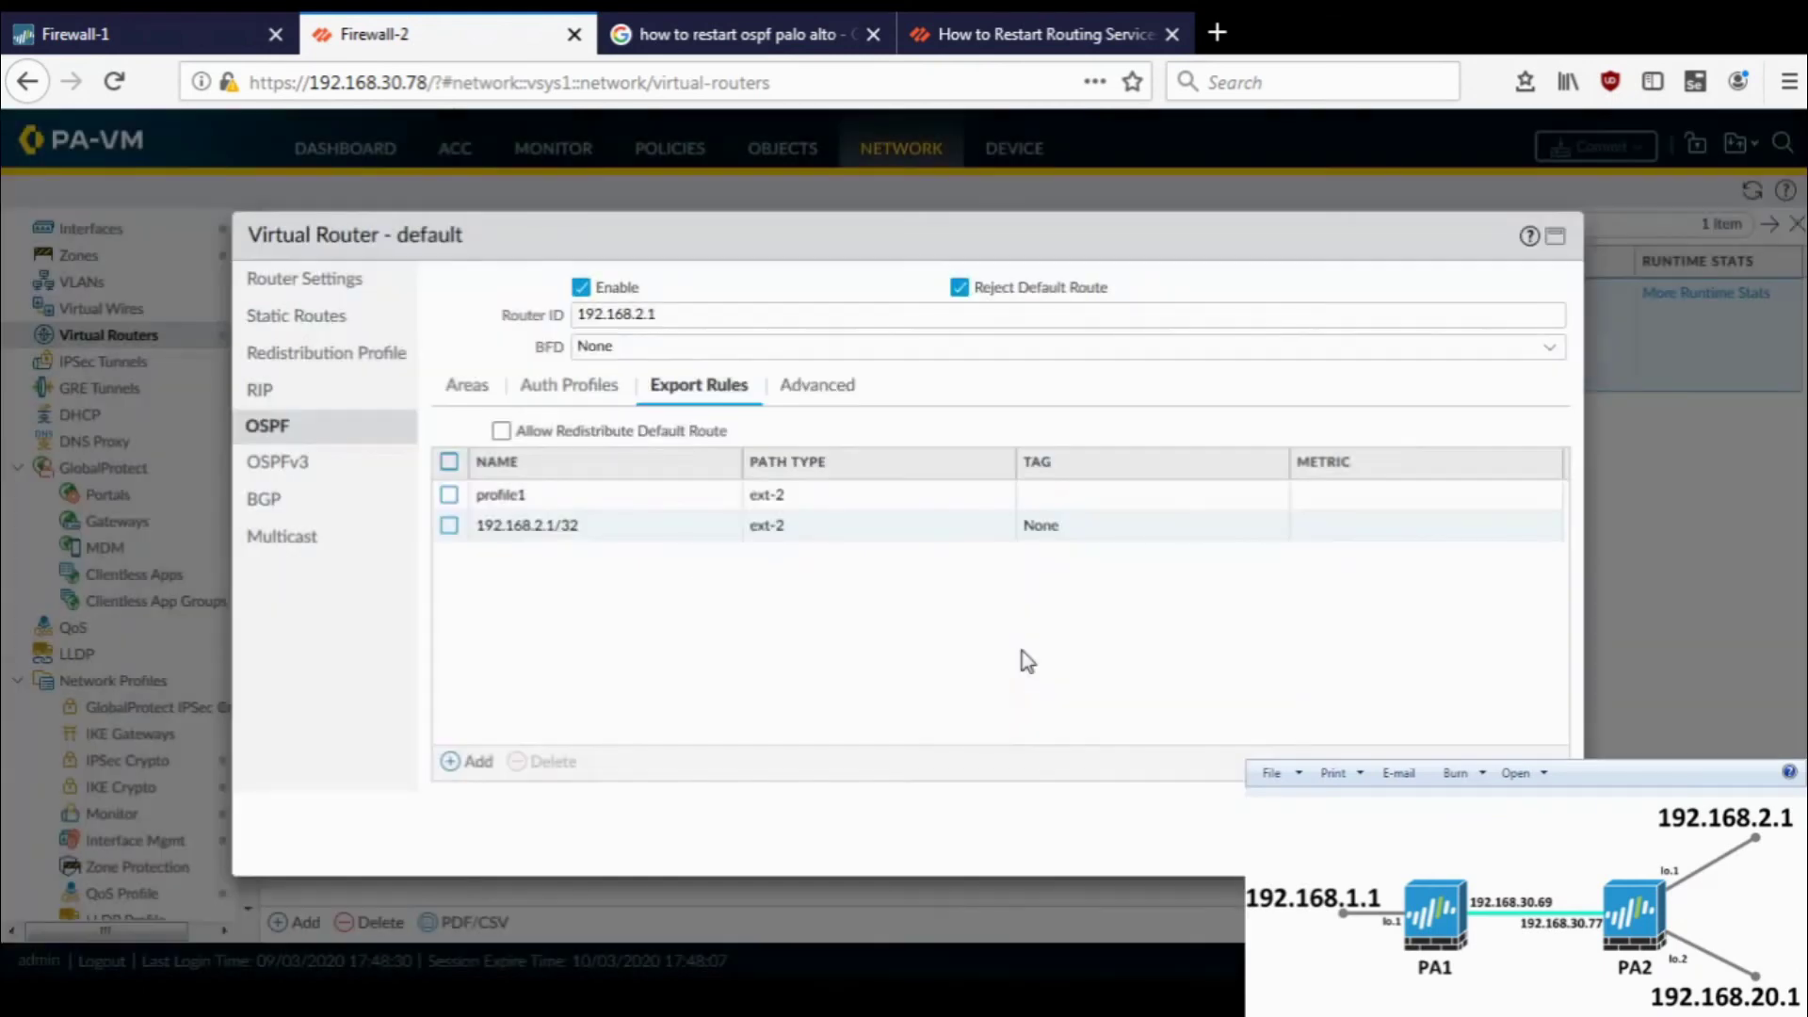
# - Add a second export rule for 192.168.20.1/32 by editing the pasted subnet
pyautogui.hotkey('ctrl', 'v')
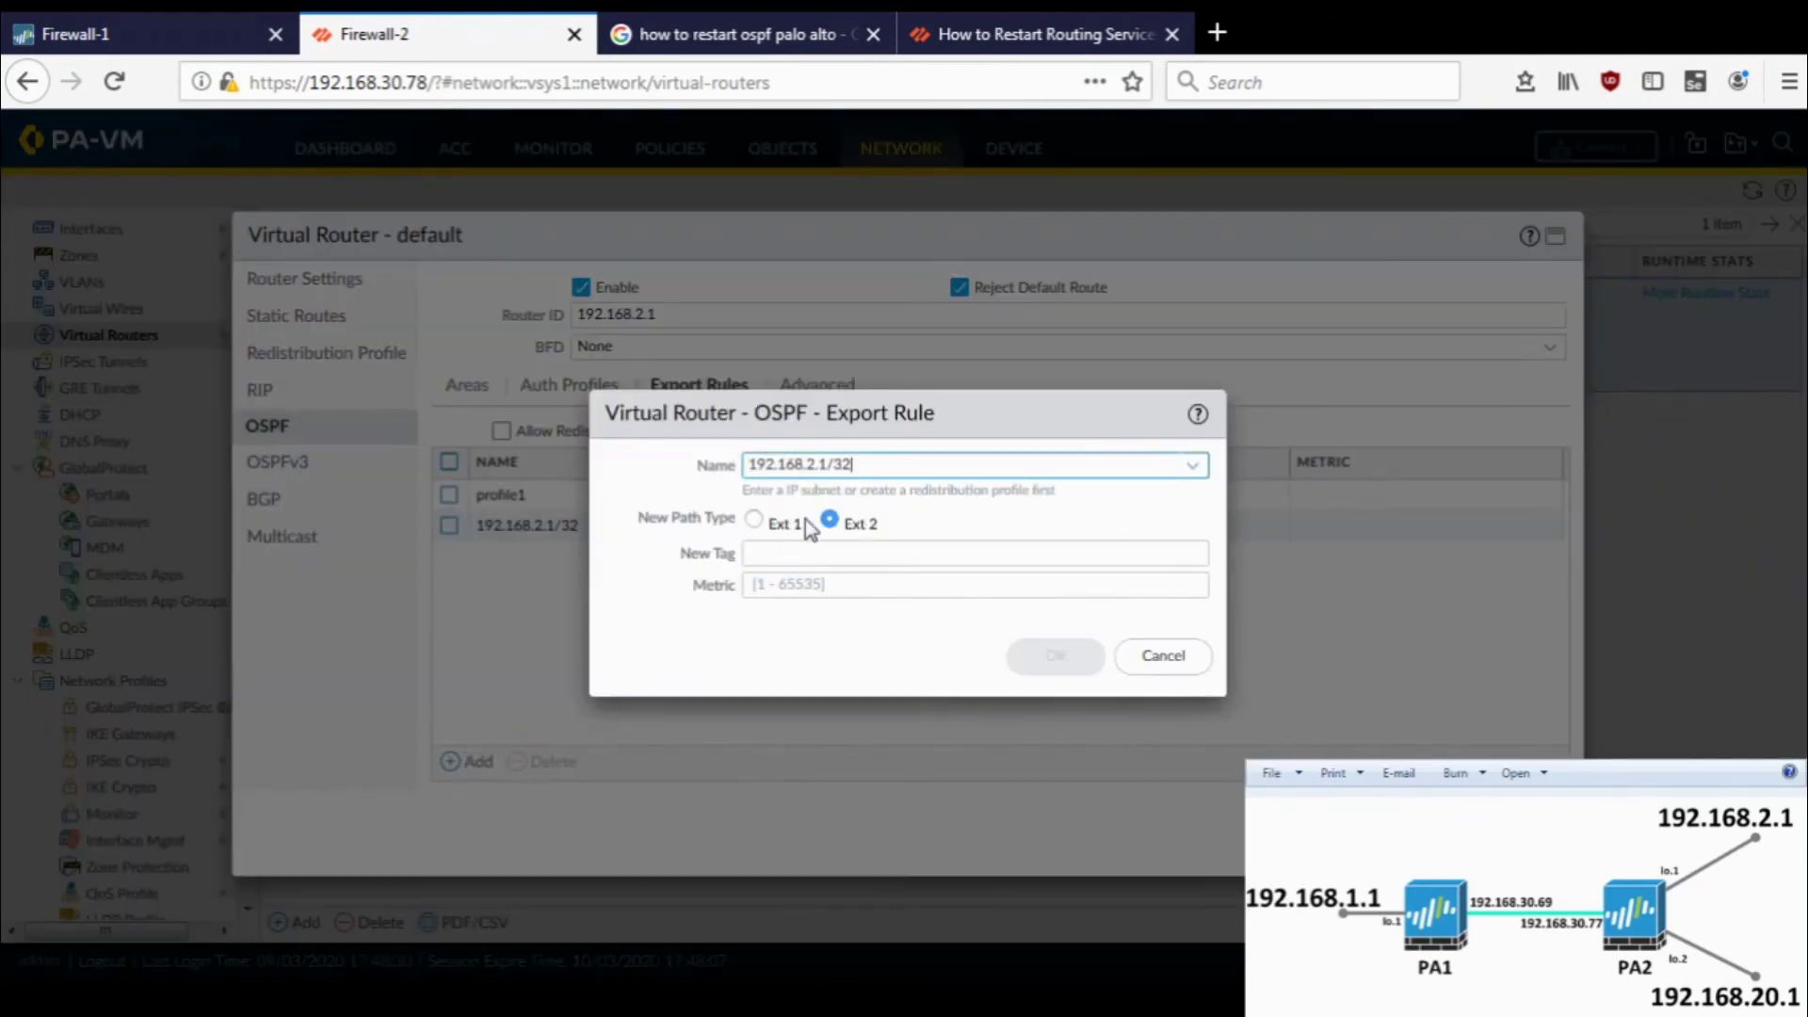
pyautogui.press('Left')
pyautogui.press('Left')
pyautogui.press('Left')
pyautogui.press('Left')
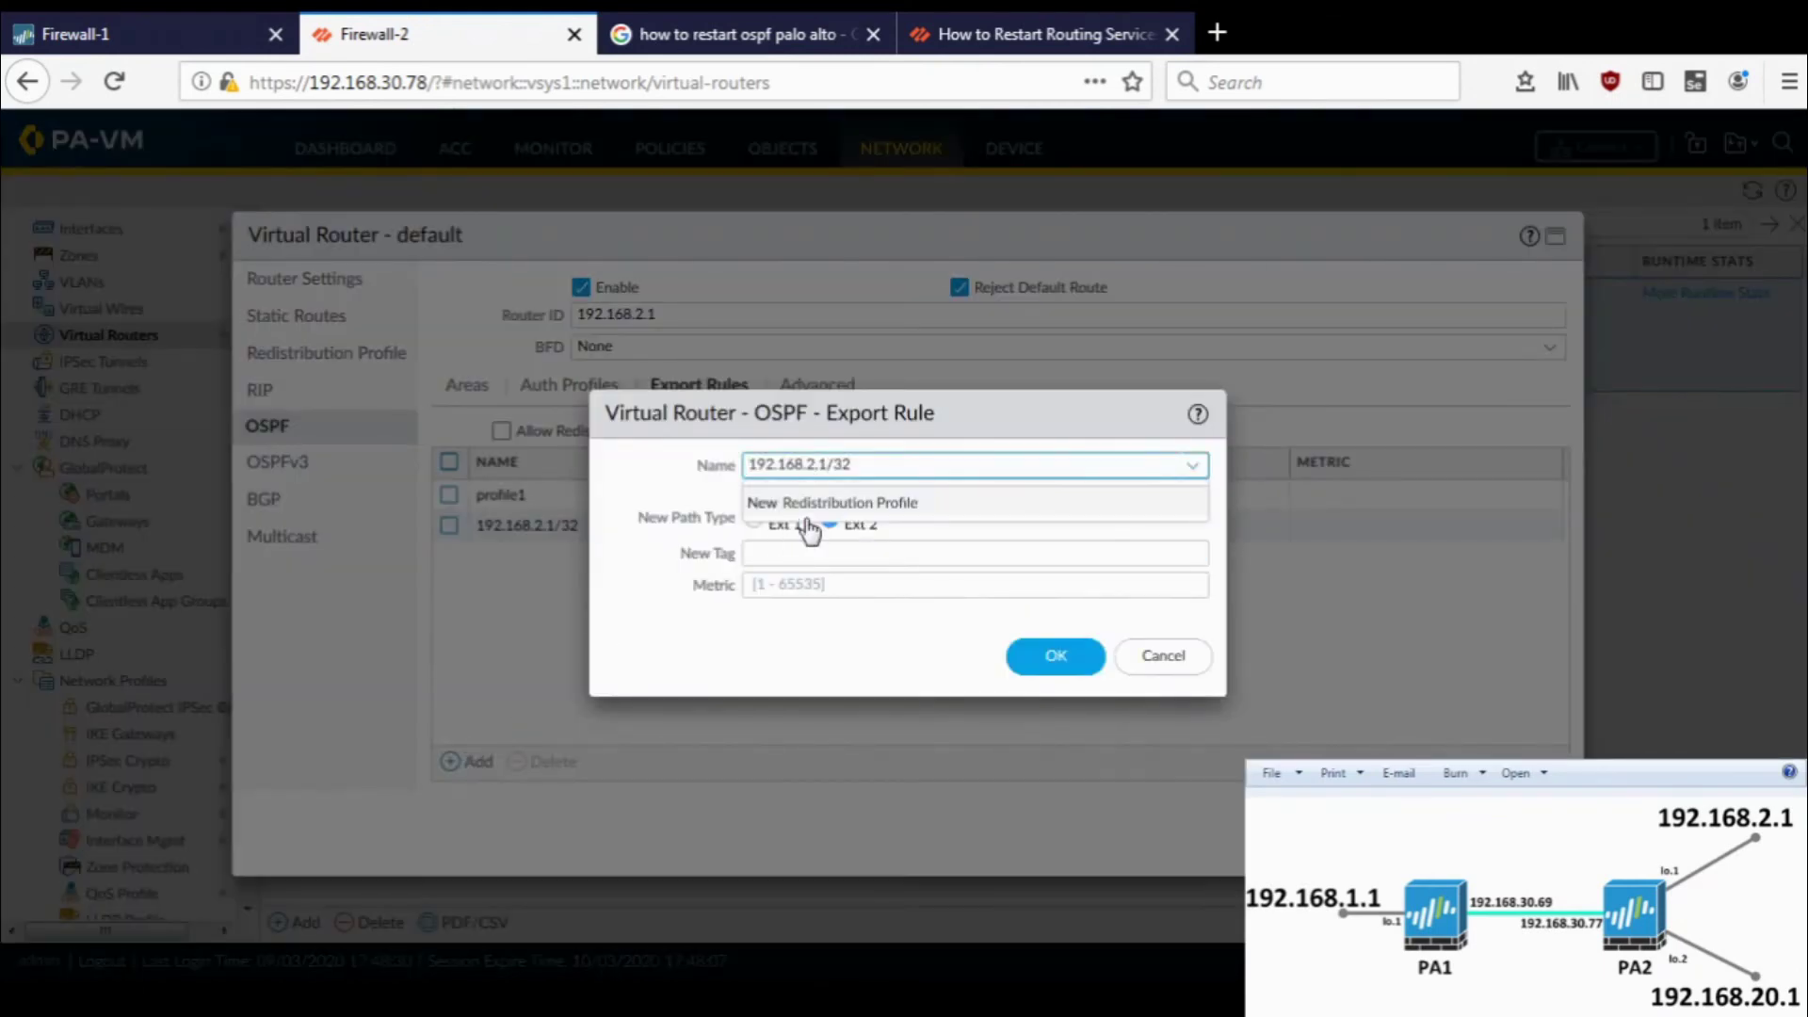
pyautogui.write('0')
pyautogui.click(681, 474)
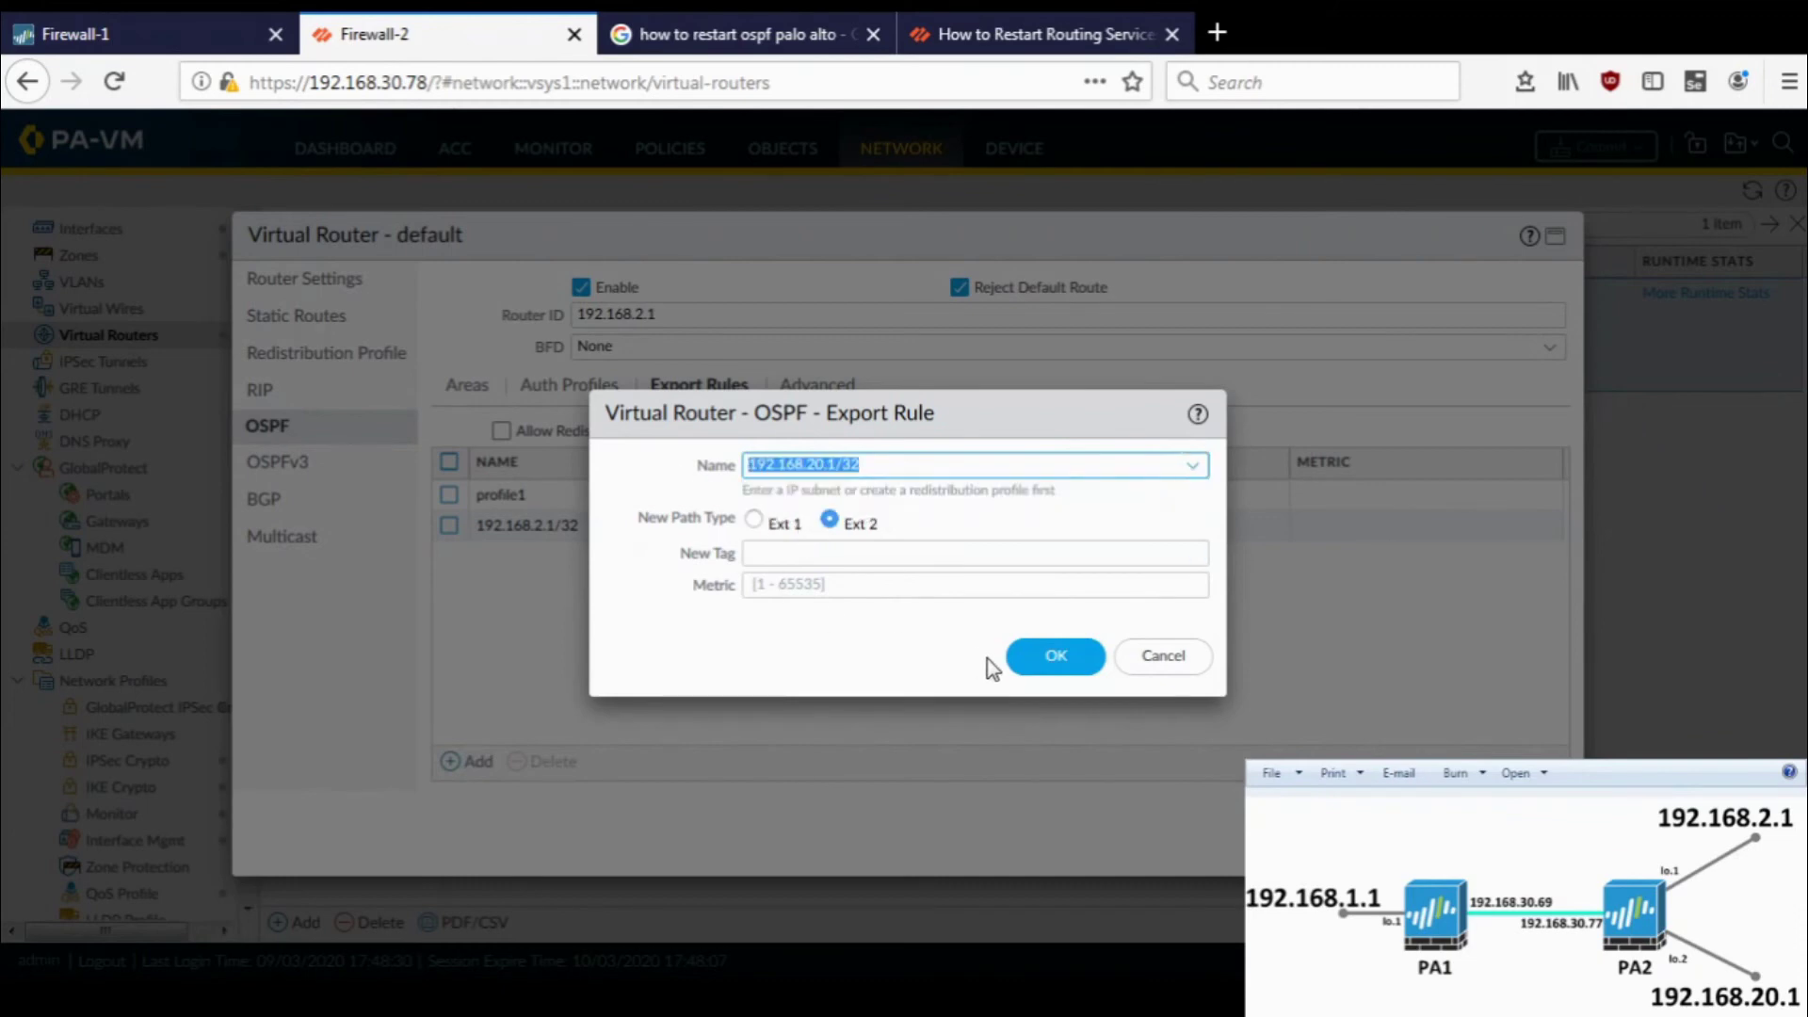
pyautogui.click(1041, 664)
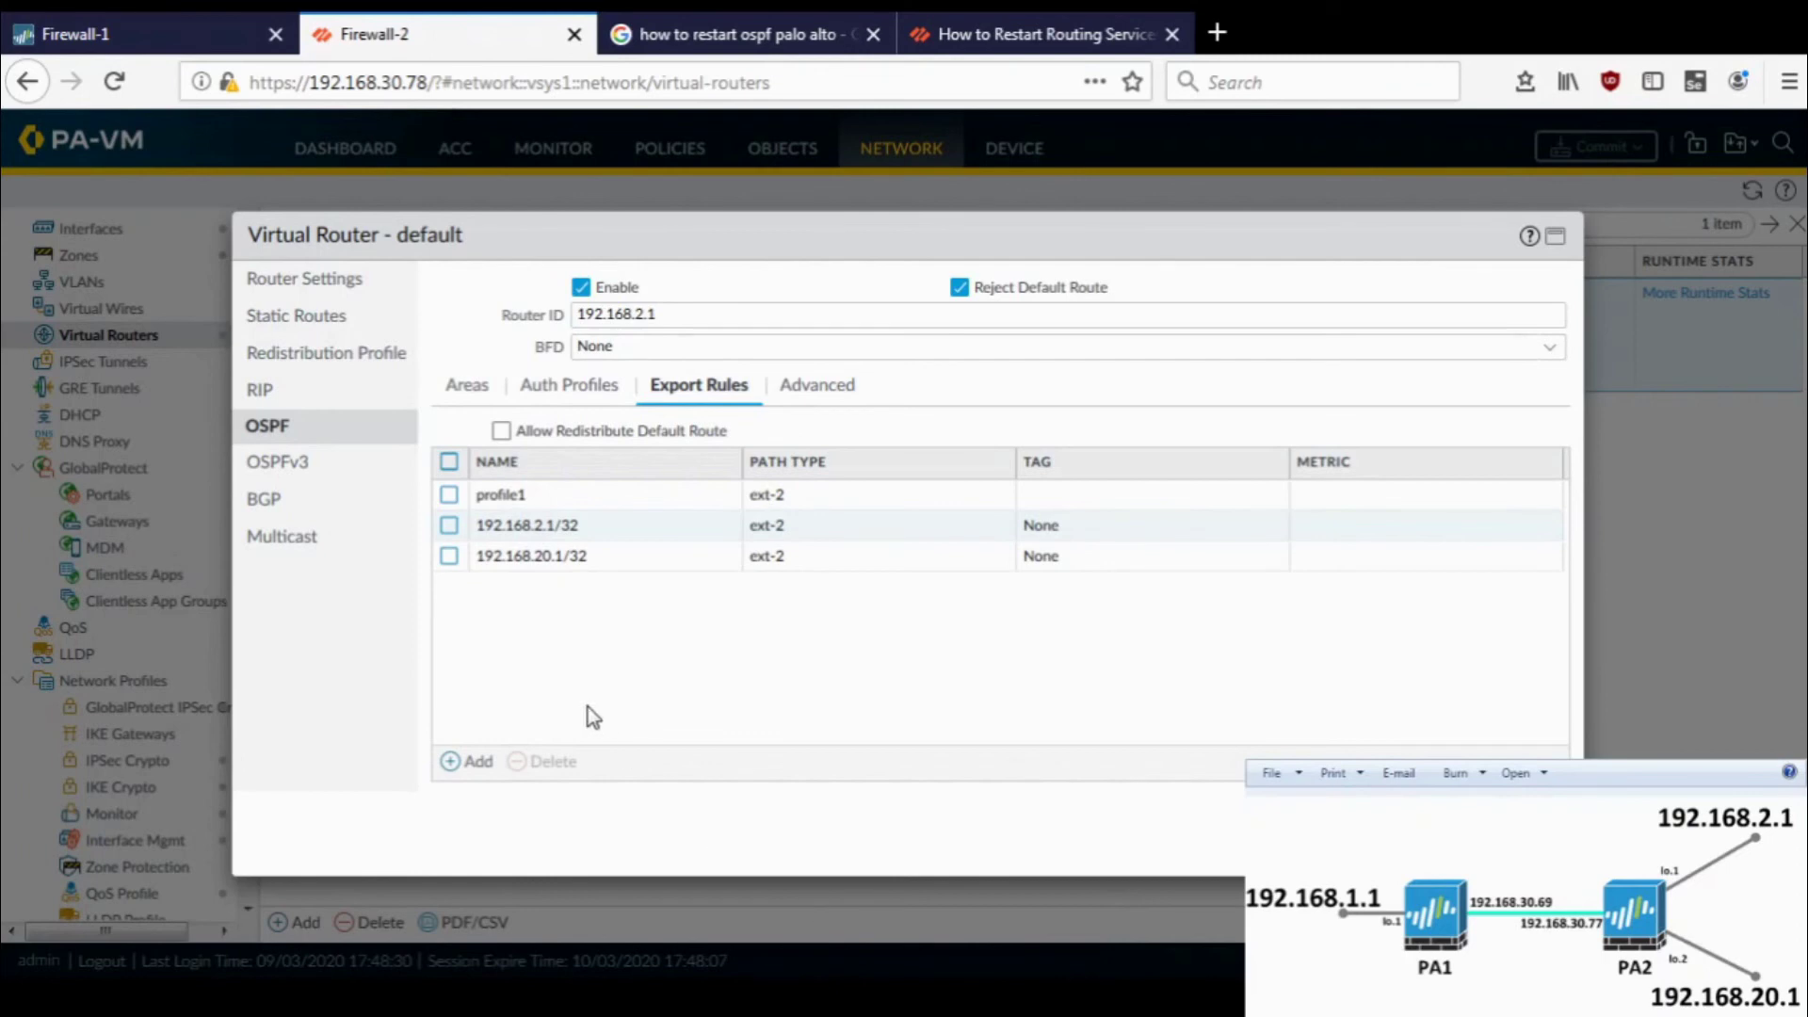
# - Close Firewall-2's virtual router settings and commit its configuration
pyautogui.click(468, 388)
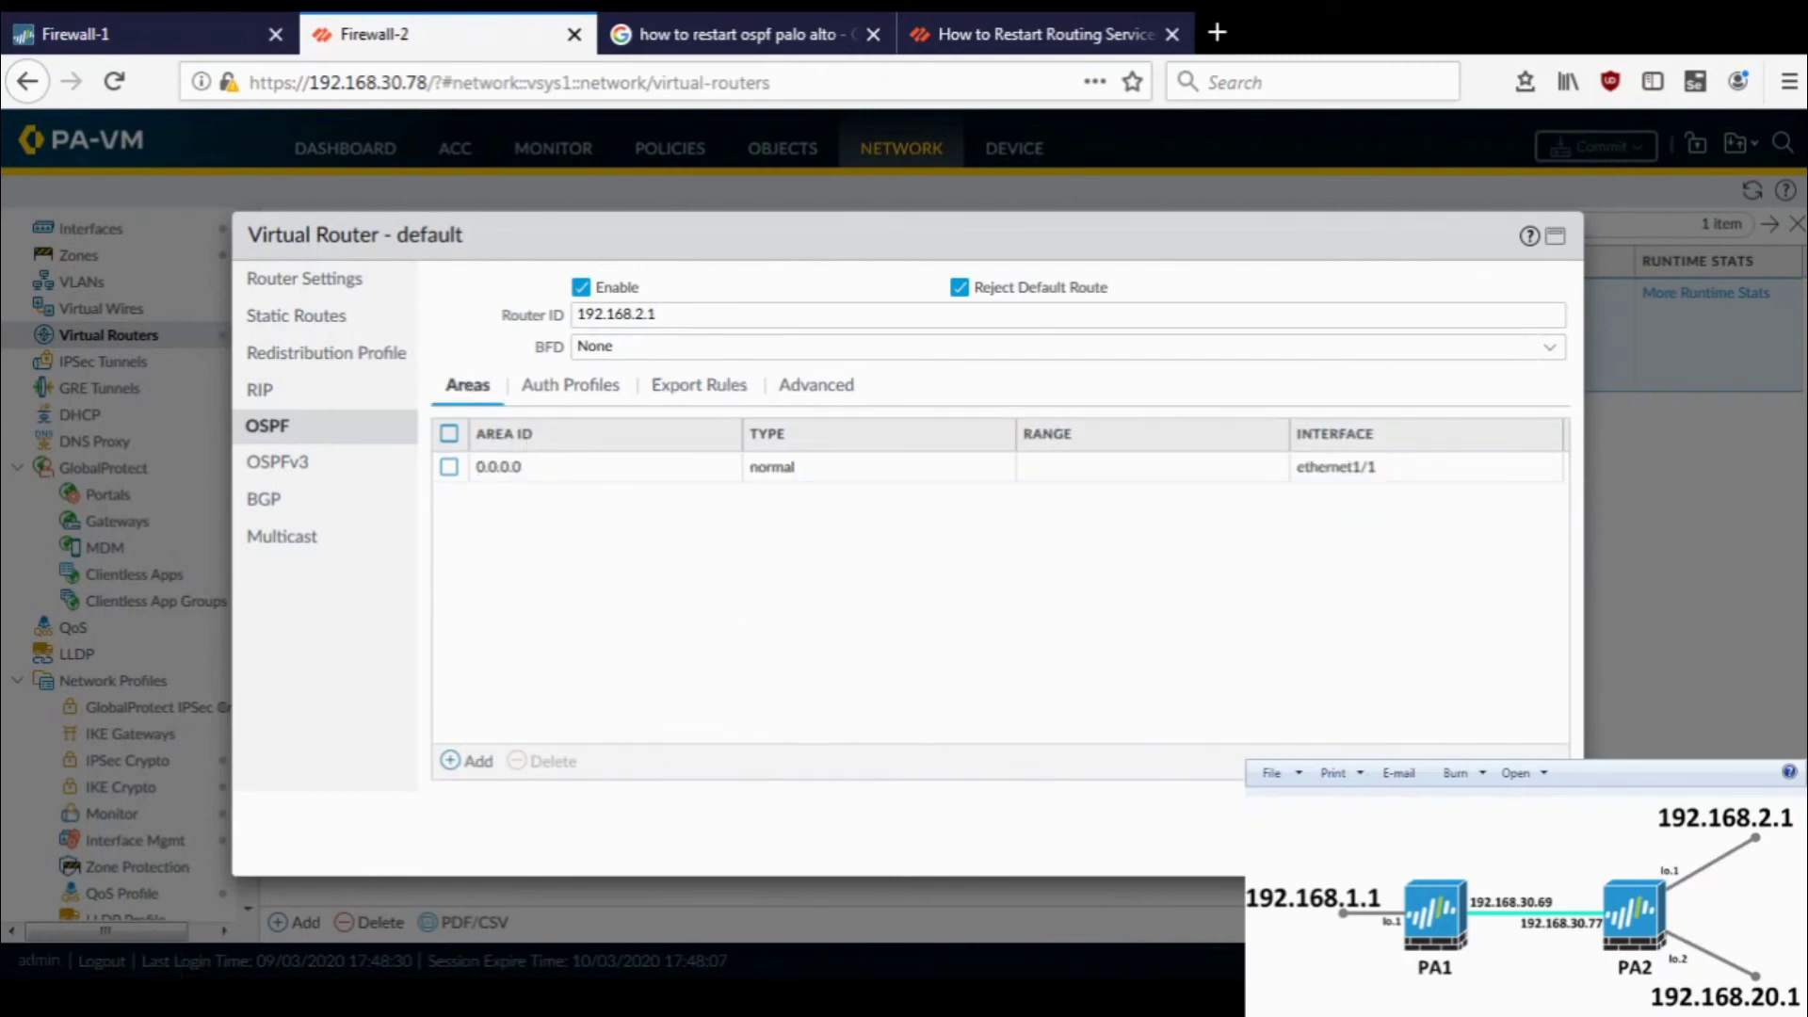
pyautogui.click(1474, 852)
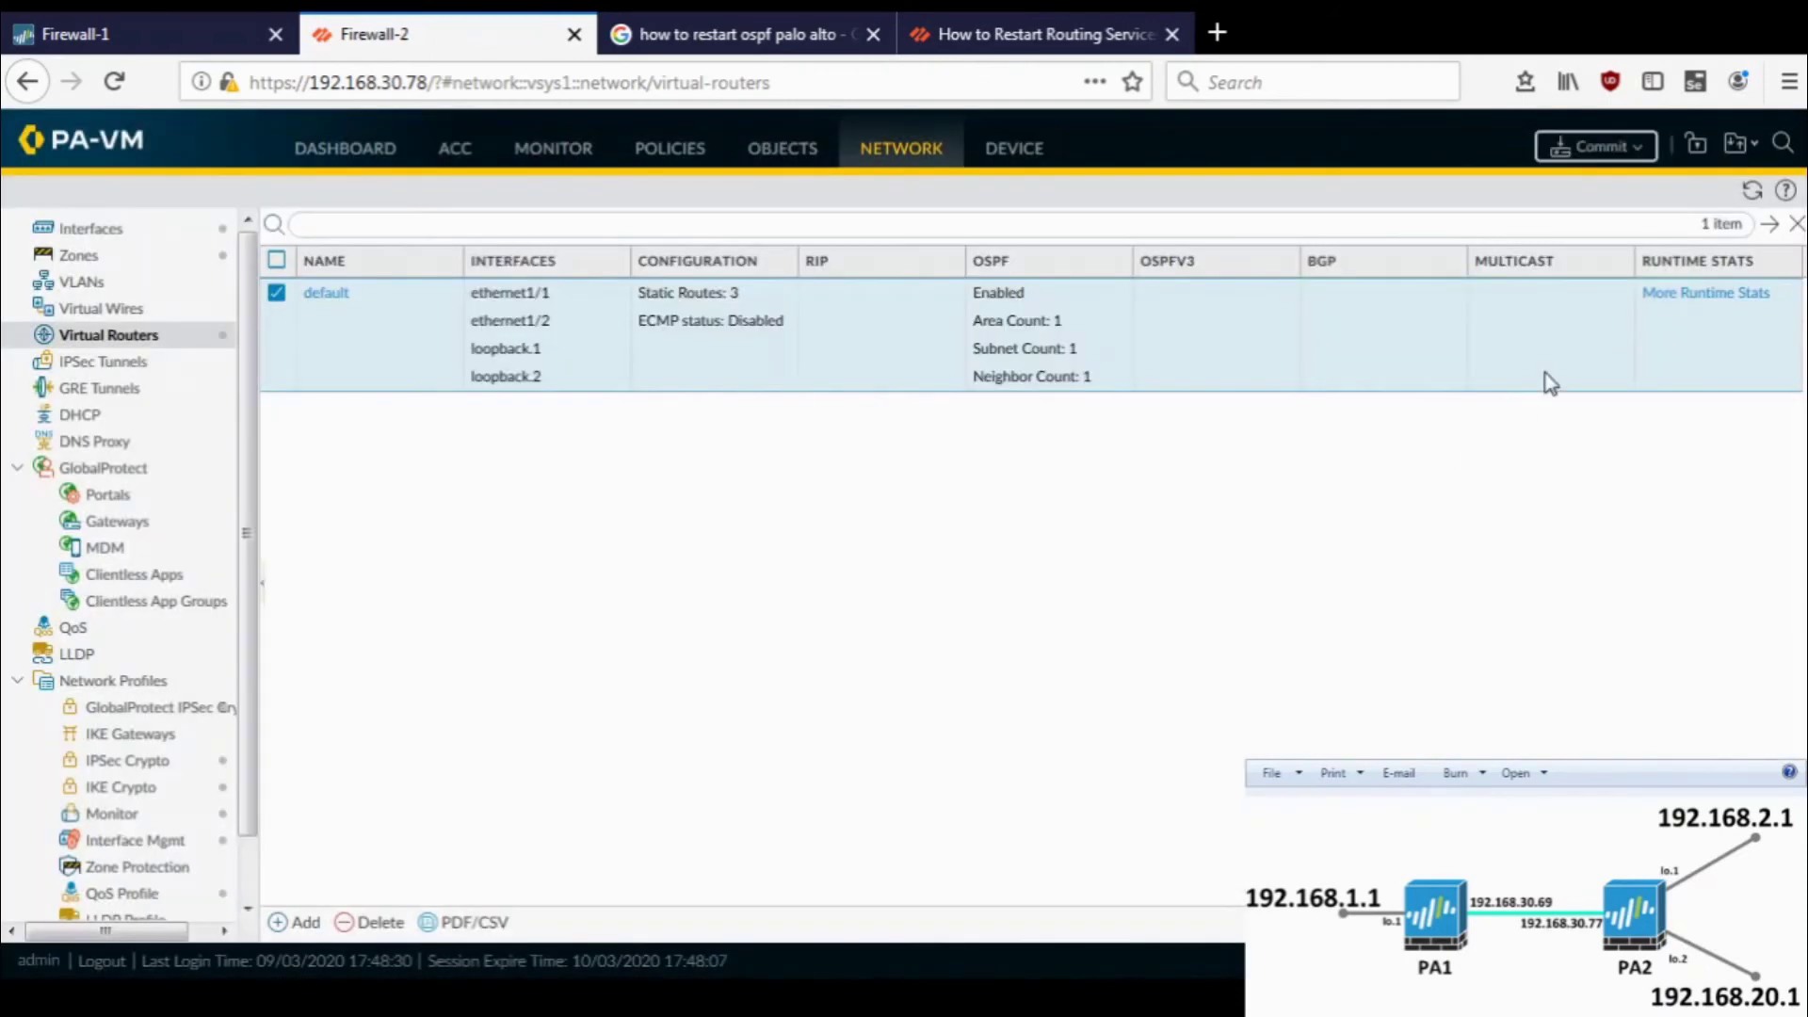
pyautogui.click(1596, 148)
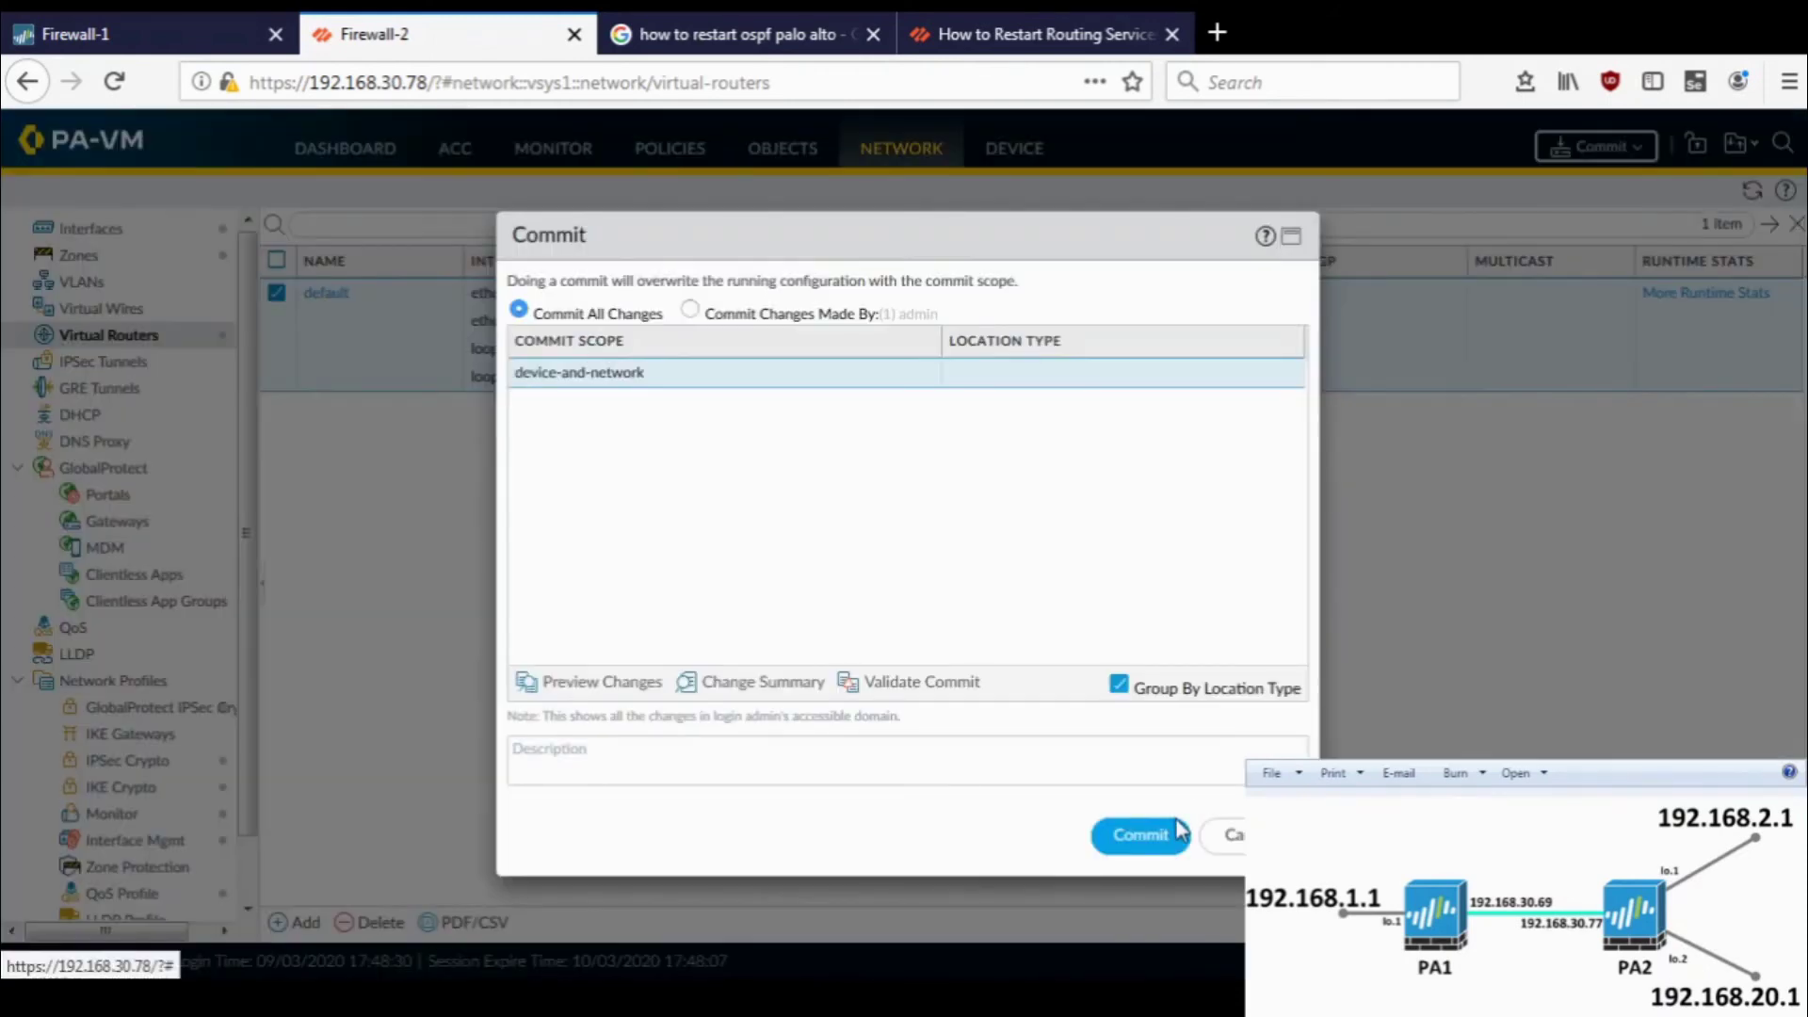
pyautogui.click(1140, 835)
# - Commit Firewall-1's pending changes and close the commit status report
pyautogui.click(142, 34)
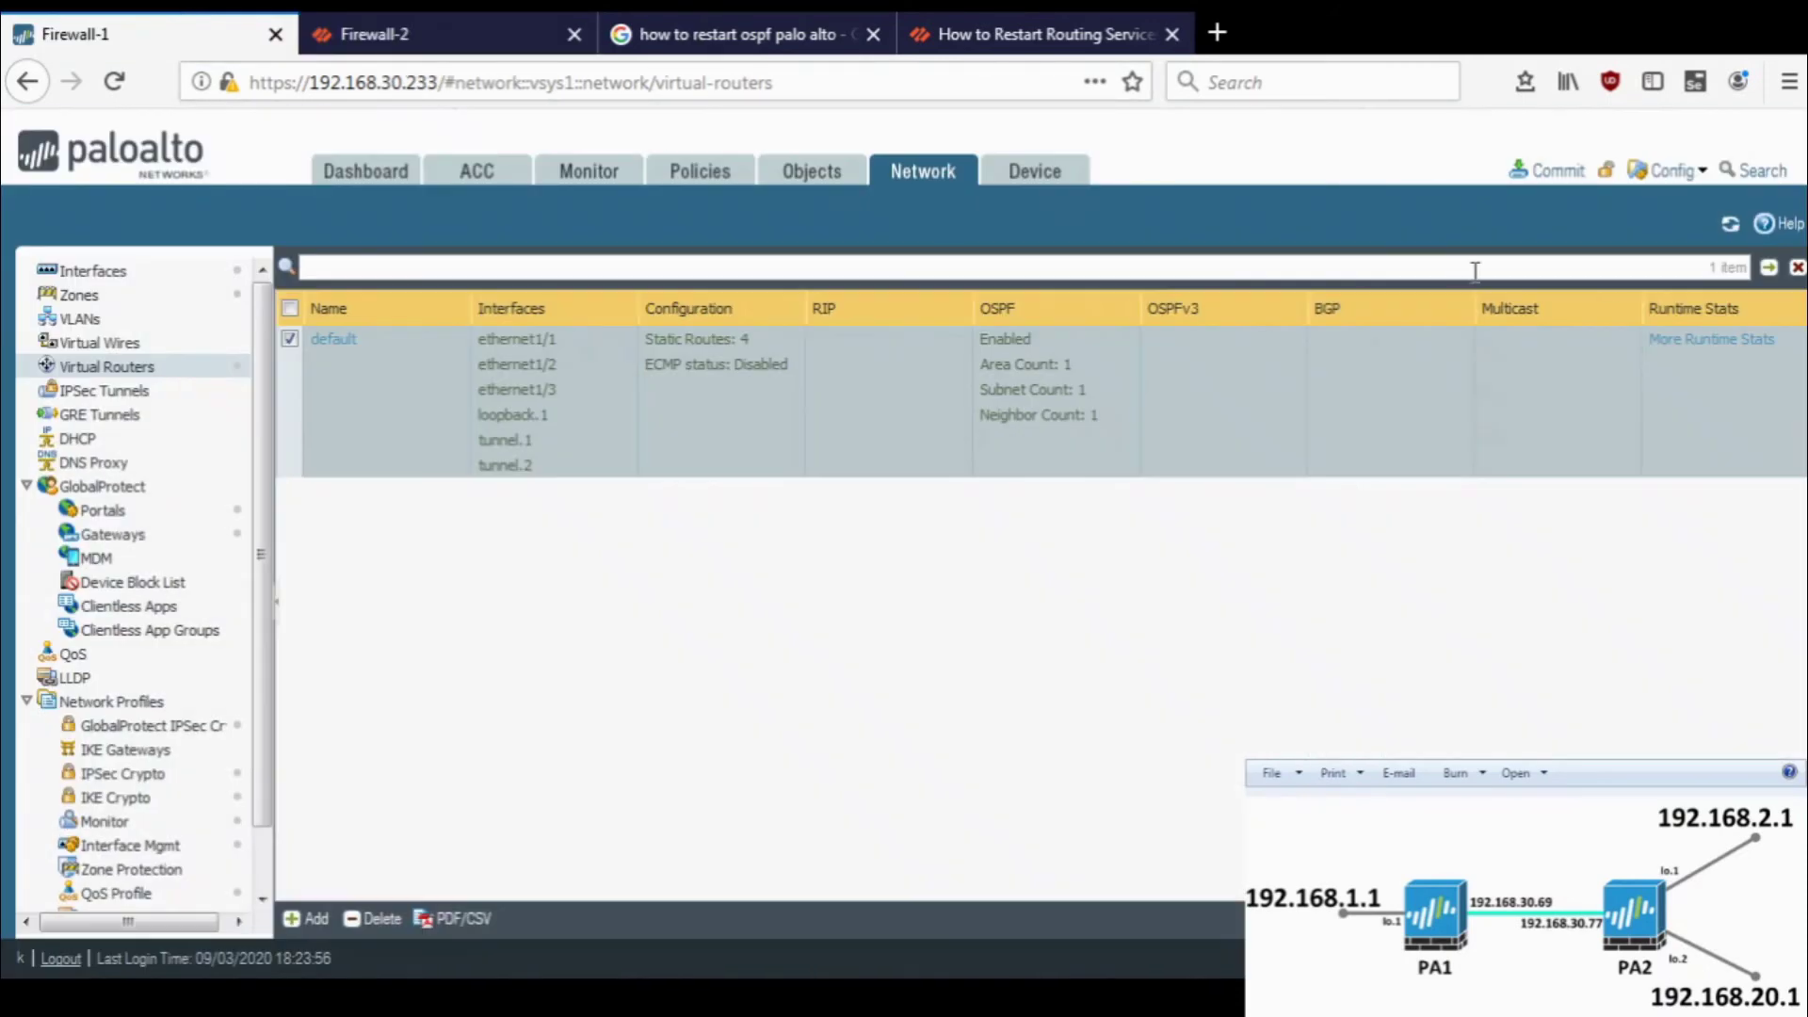
pyautogui.click(1572, 177)
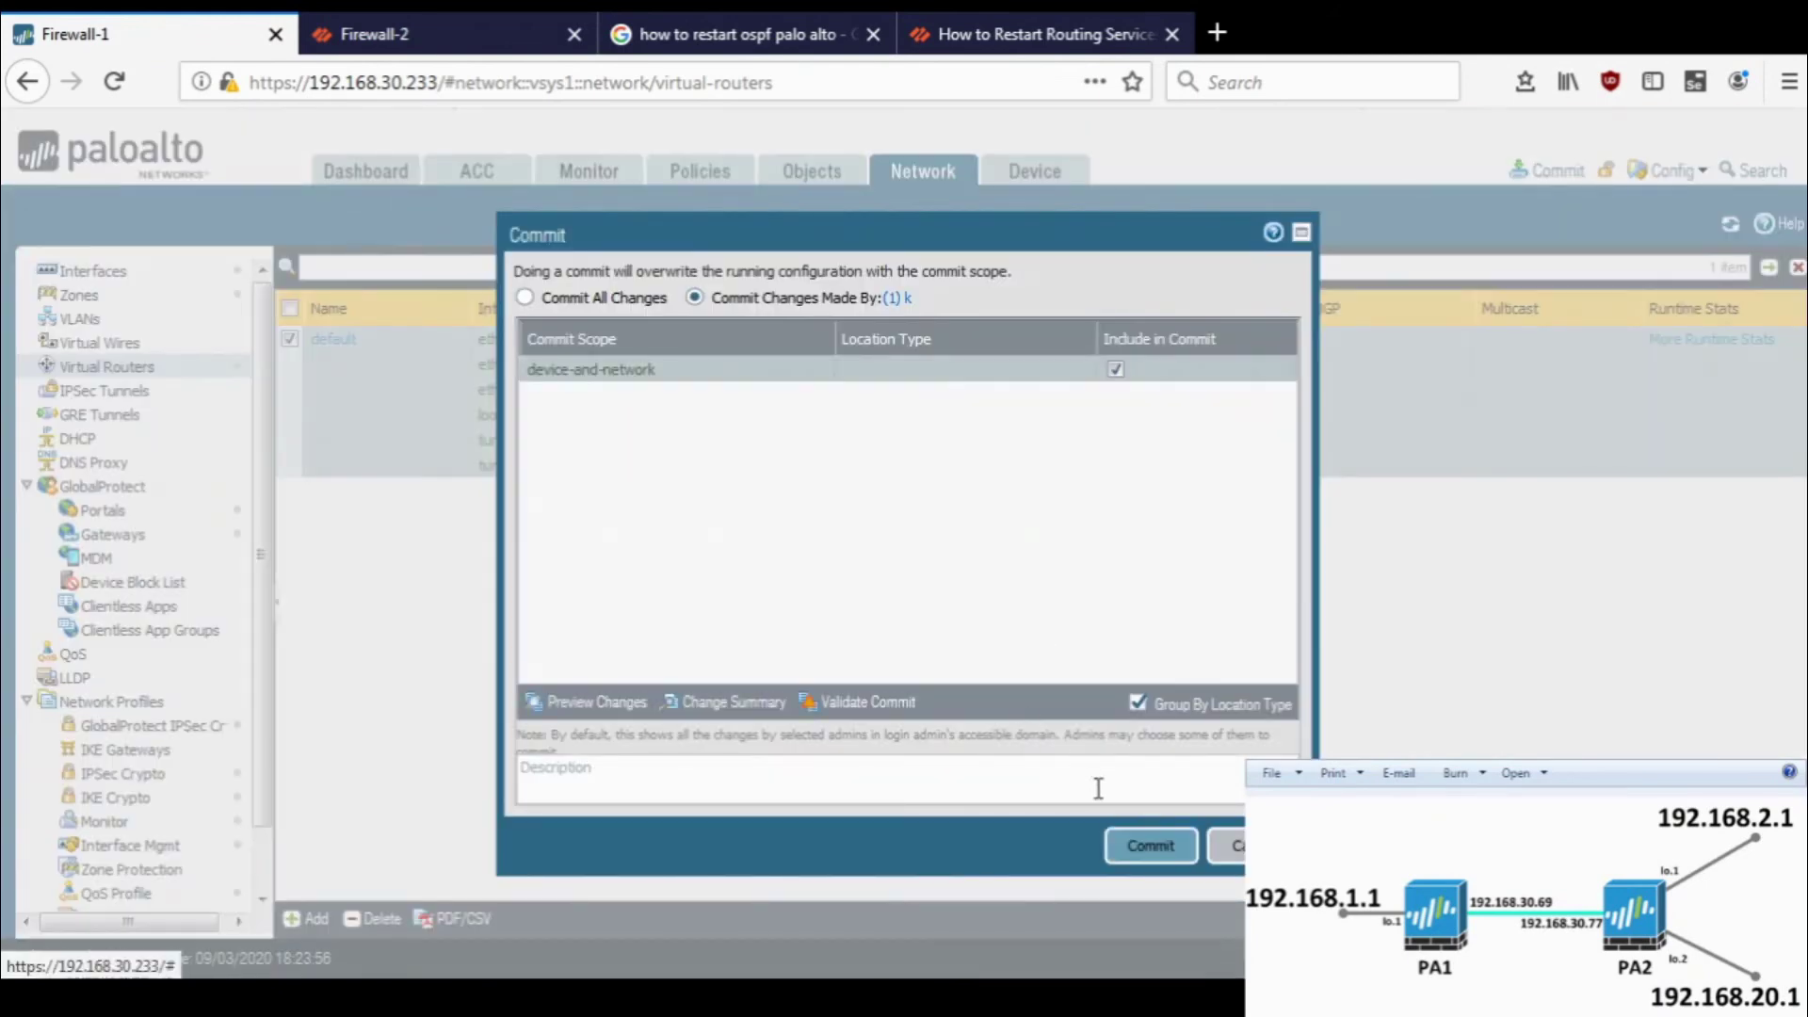
pyautogui.click(1135, 846)
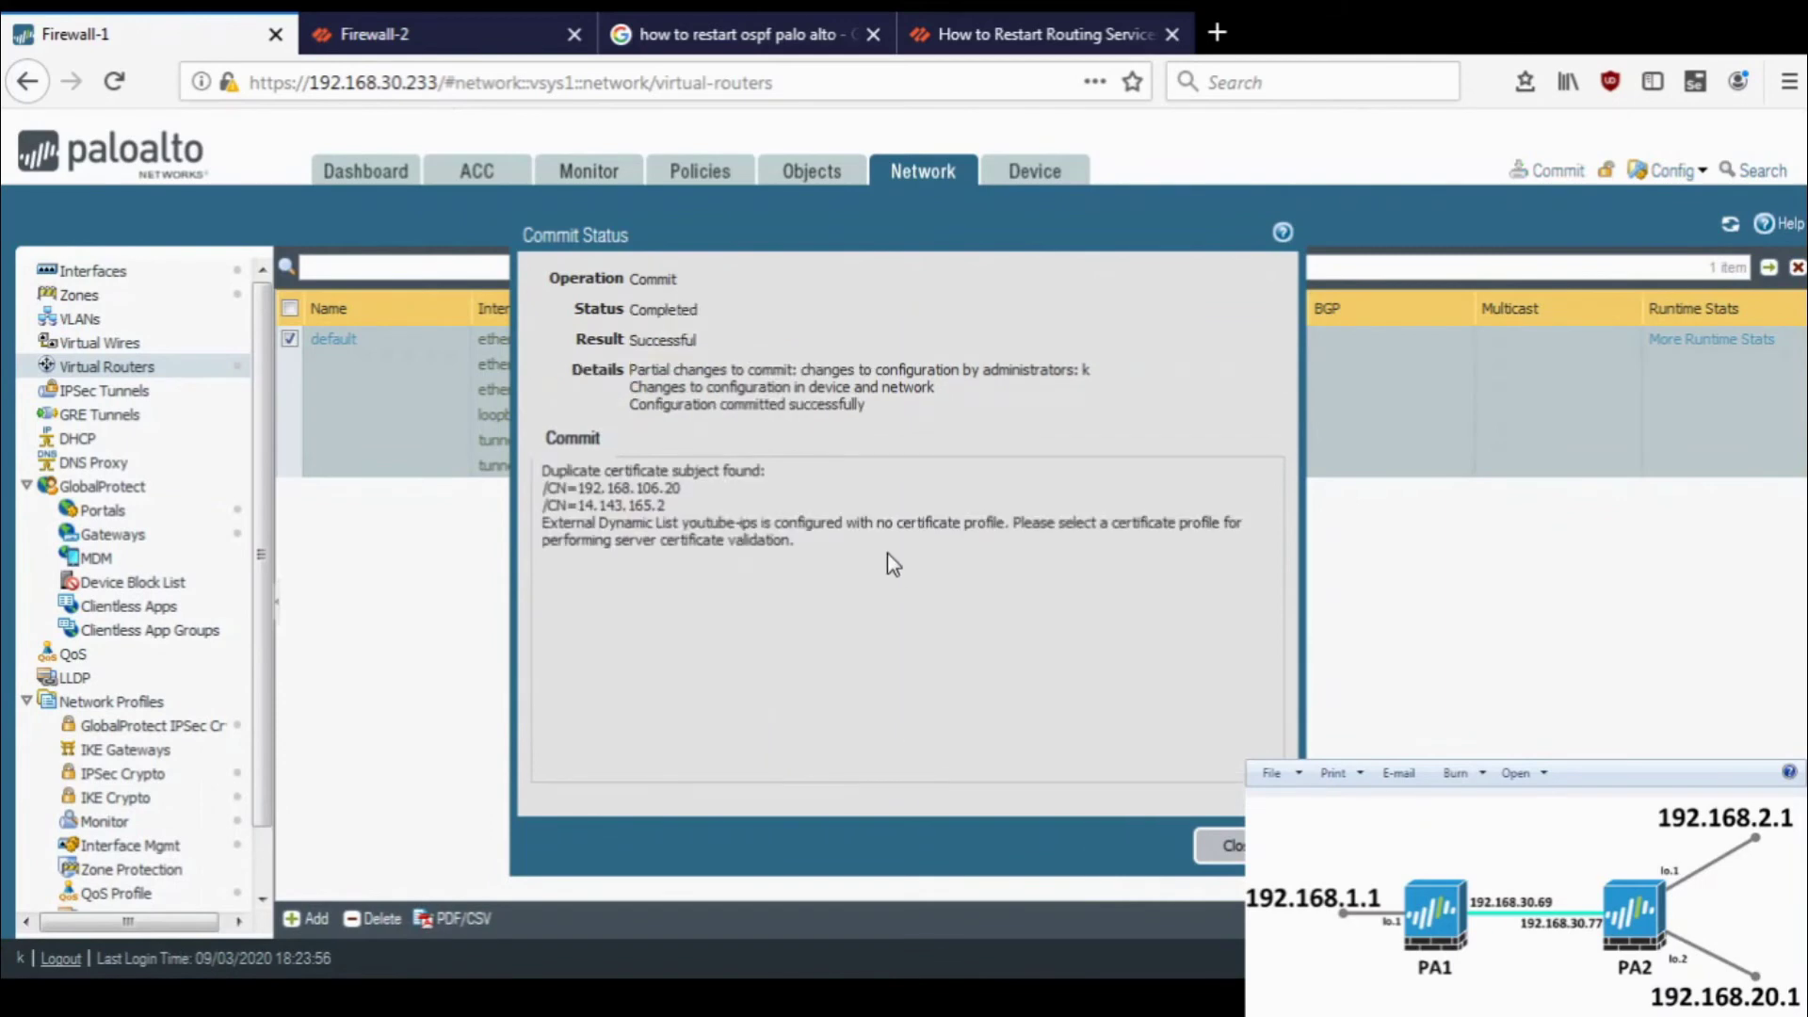
pyautogui.click(1223, 844)
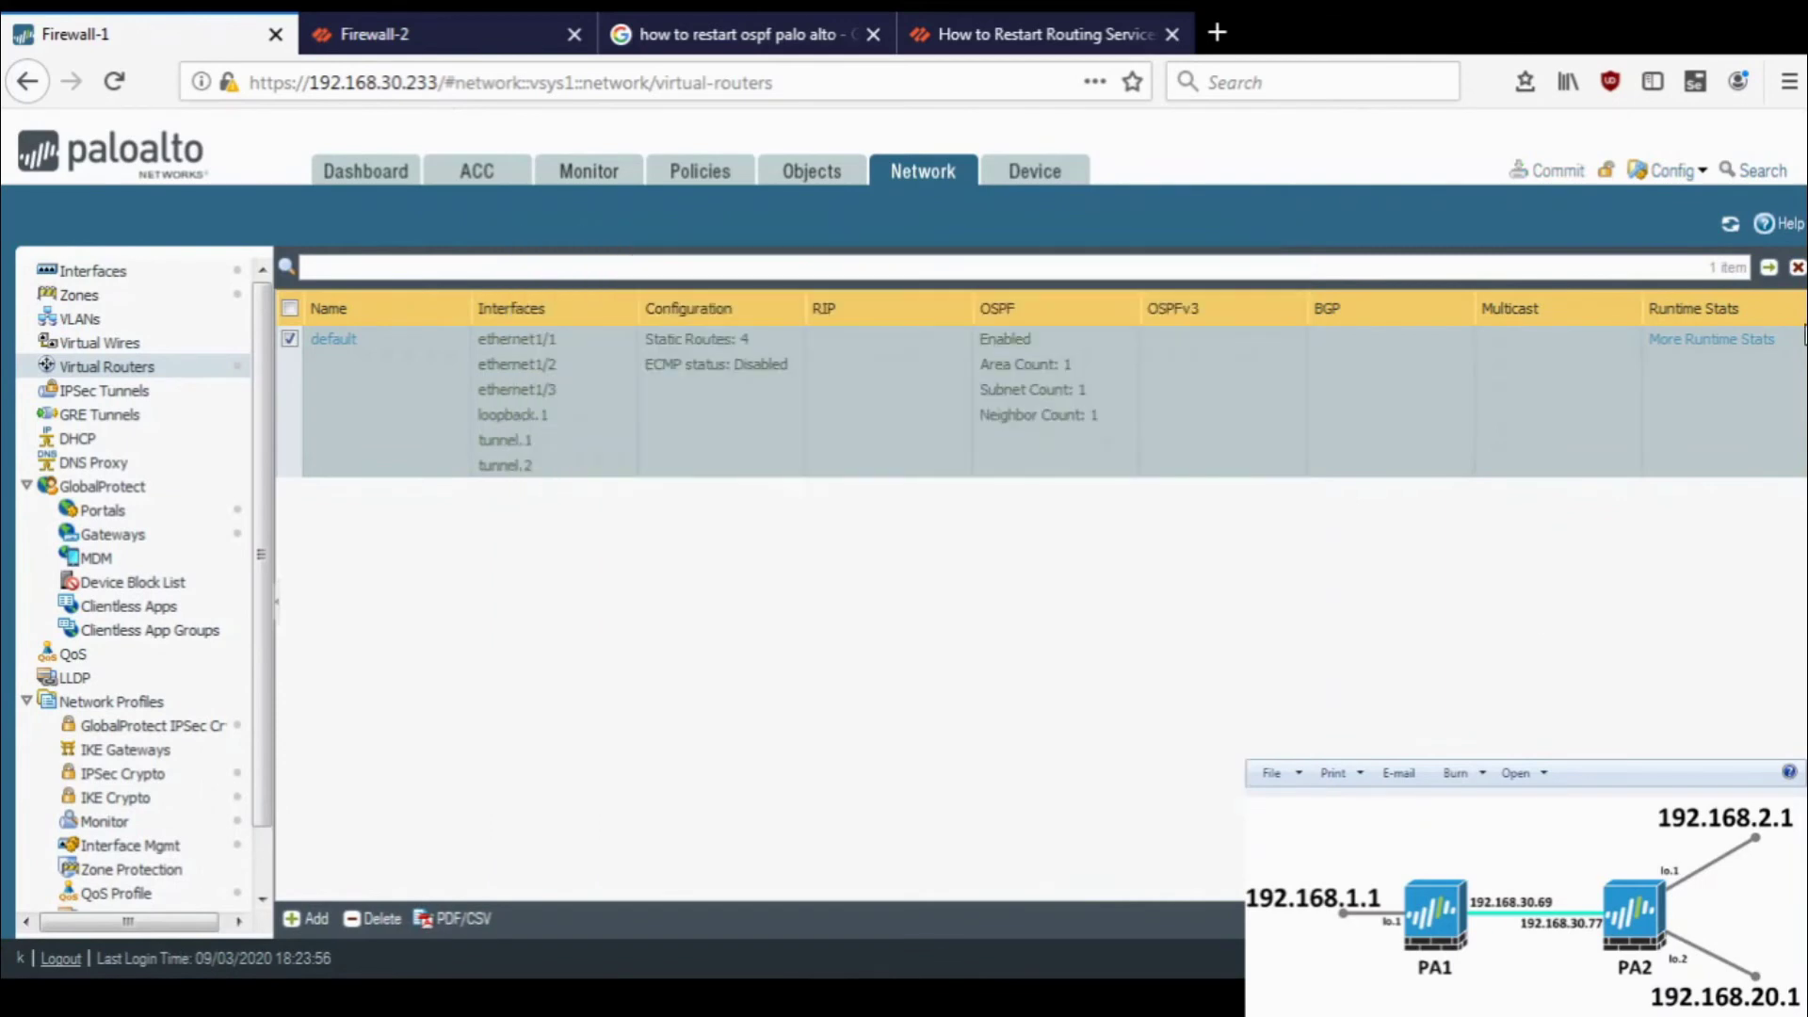
pyautogui.click(1707, 342)
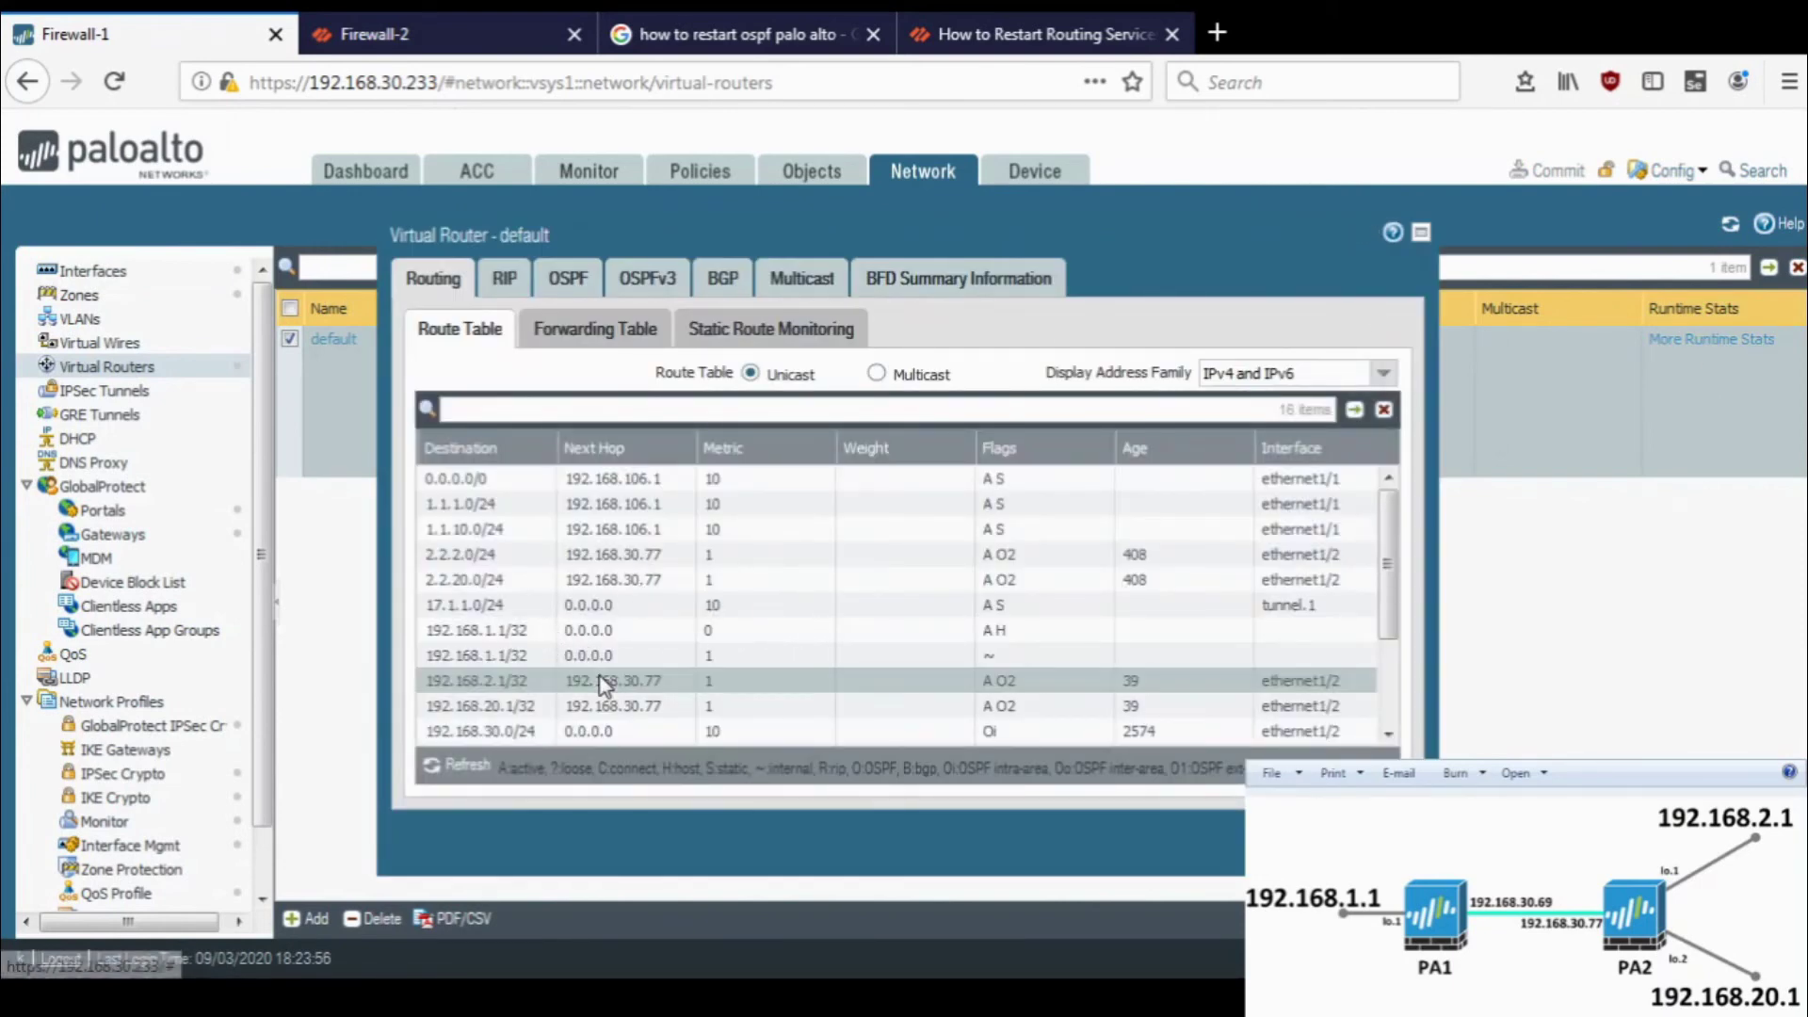
# - Pick out the OSPF-learned 192.168.2.1/32 and 192.168.20.1/32 routes in Firewall-1's route table
pyautogui.click(626, 708)
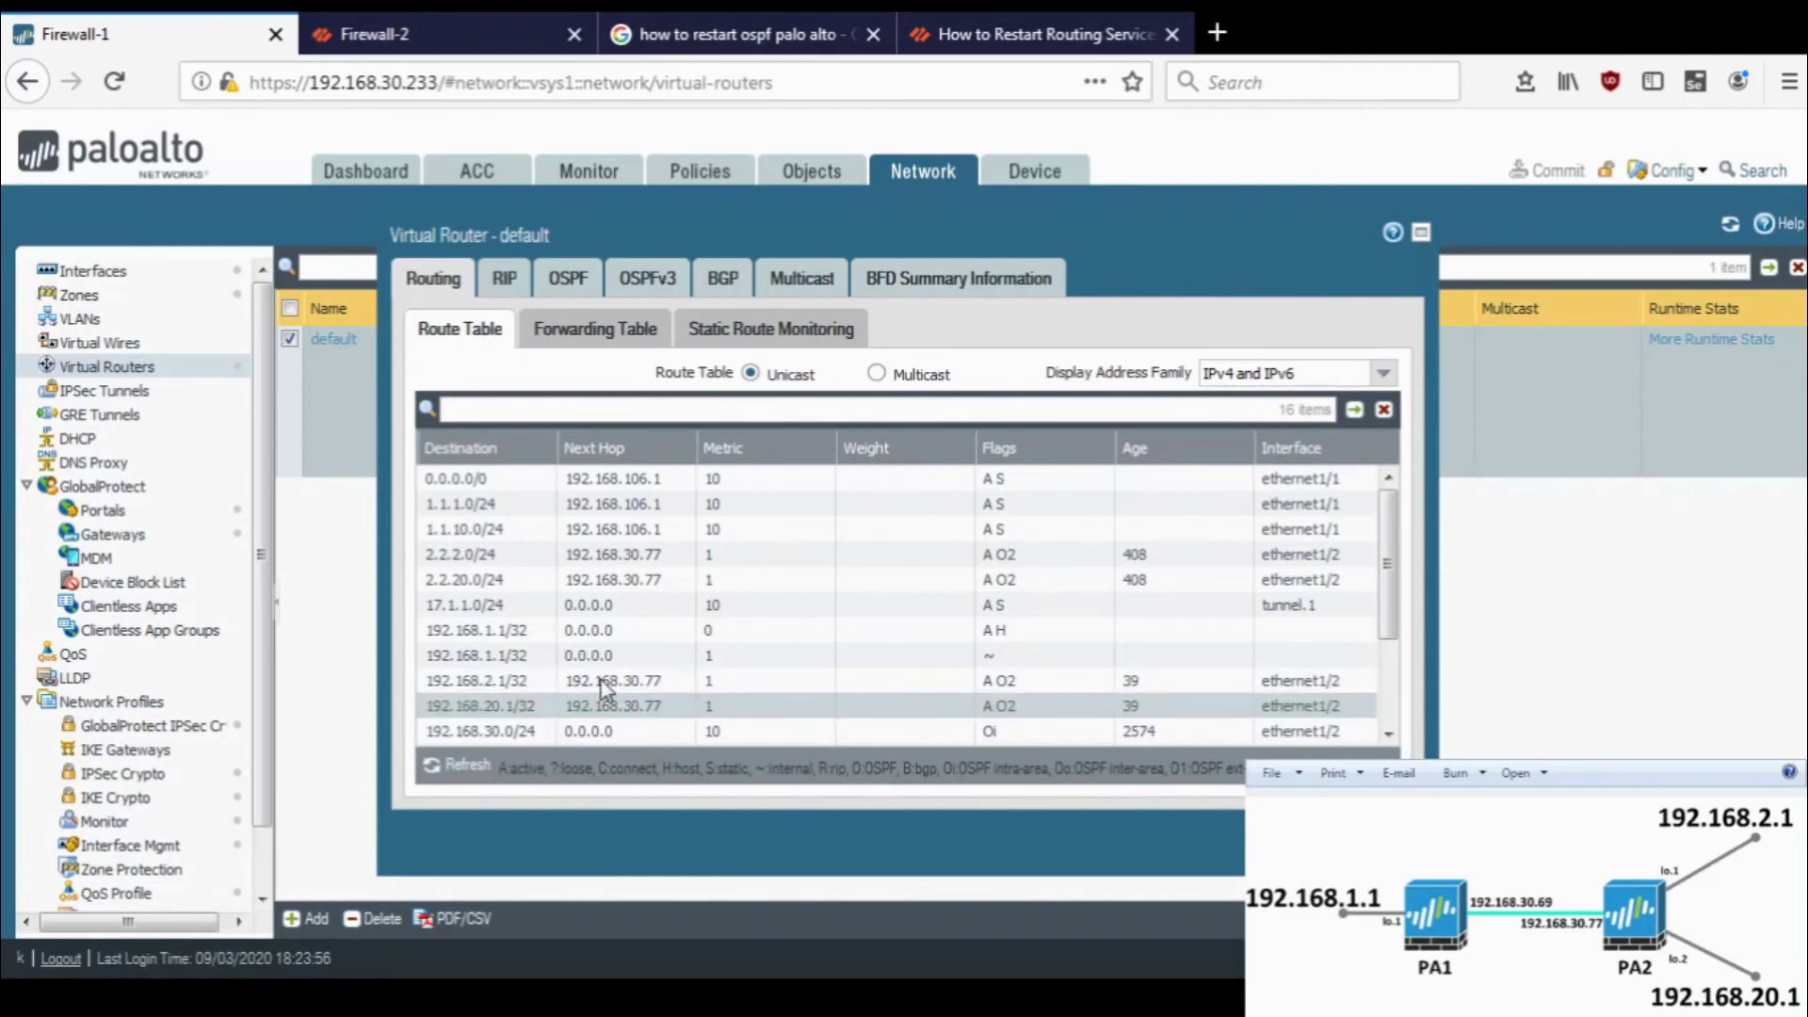
pyautogui.scroll(-1, 622, 688)
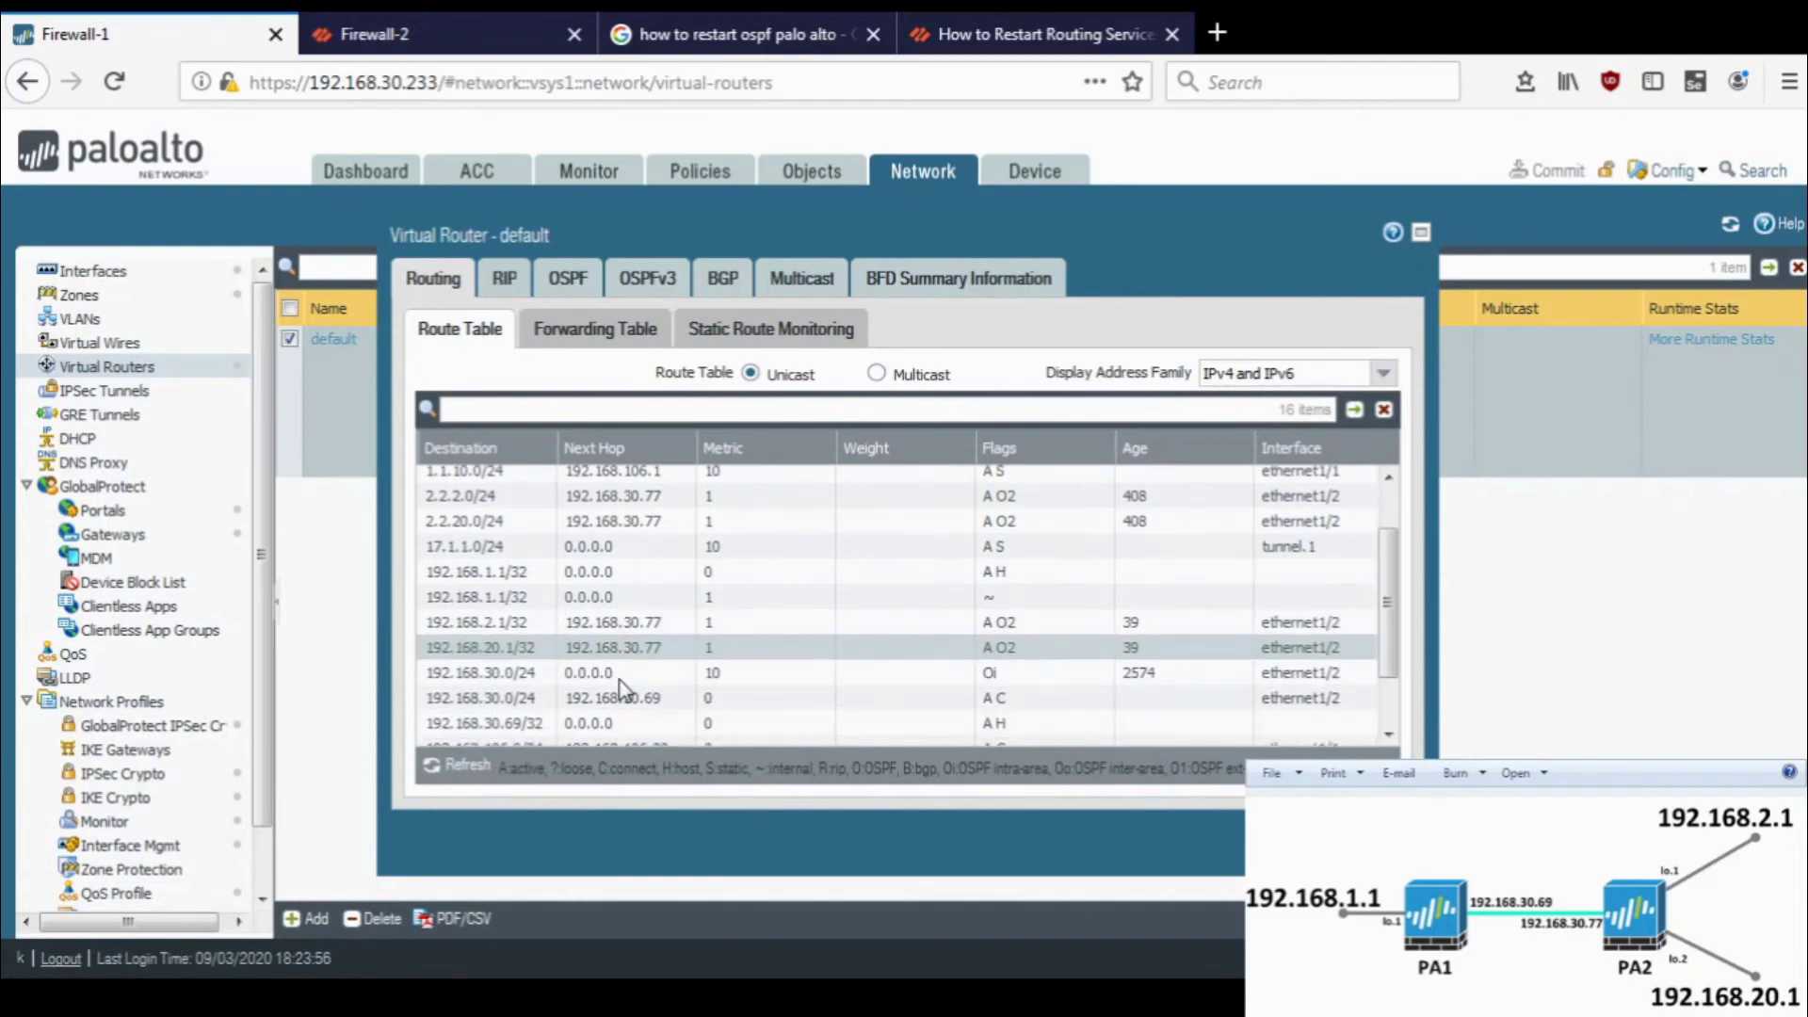
pyautogui.click(585, 623)
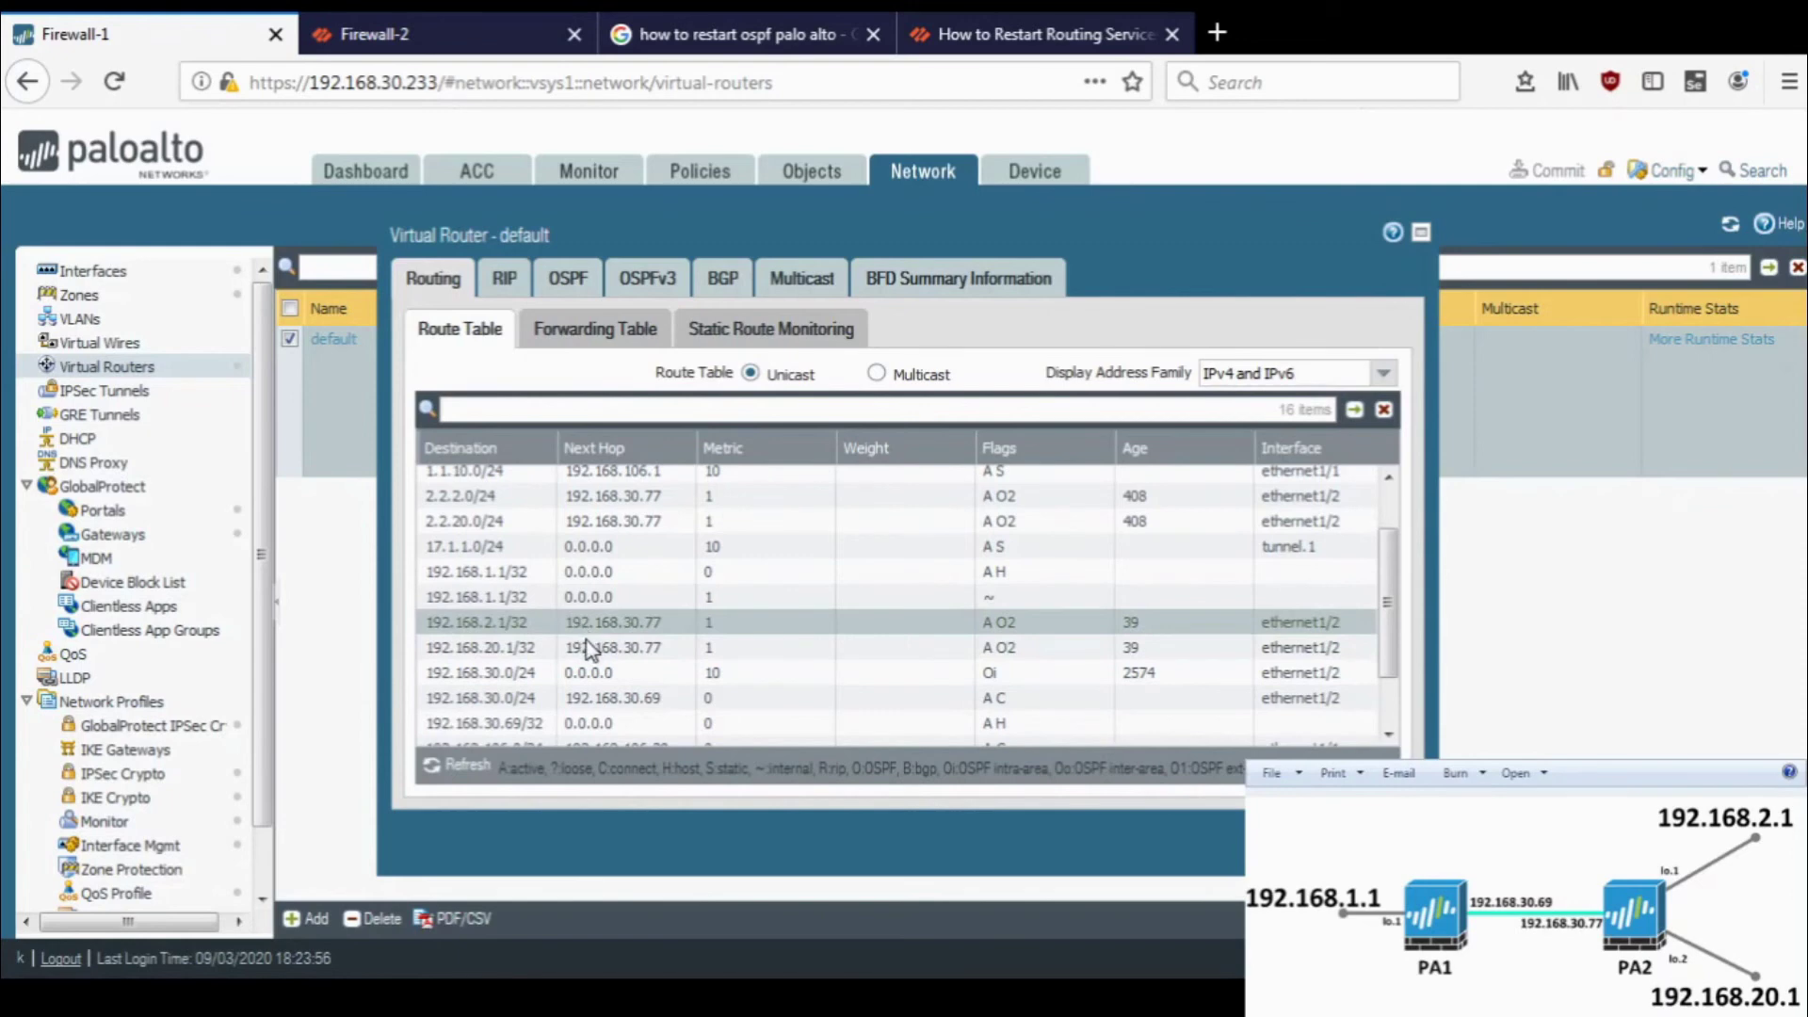
pyautogui.click(586, 645)
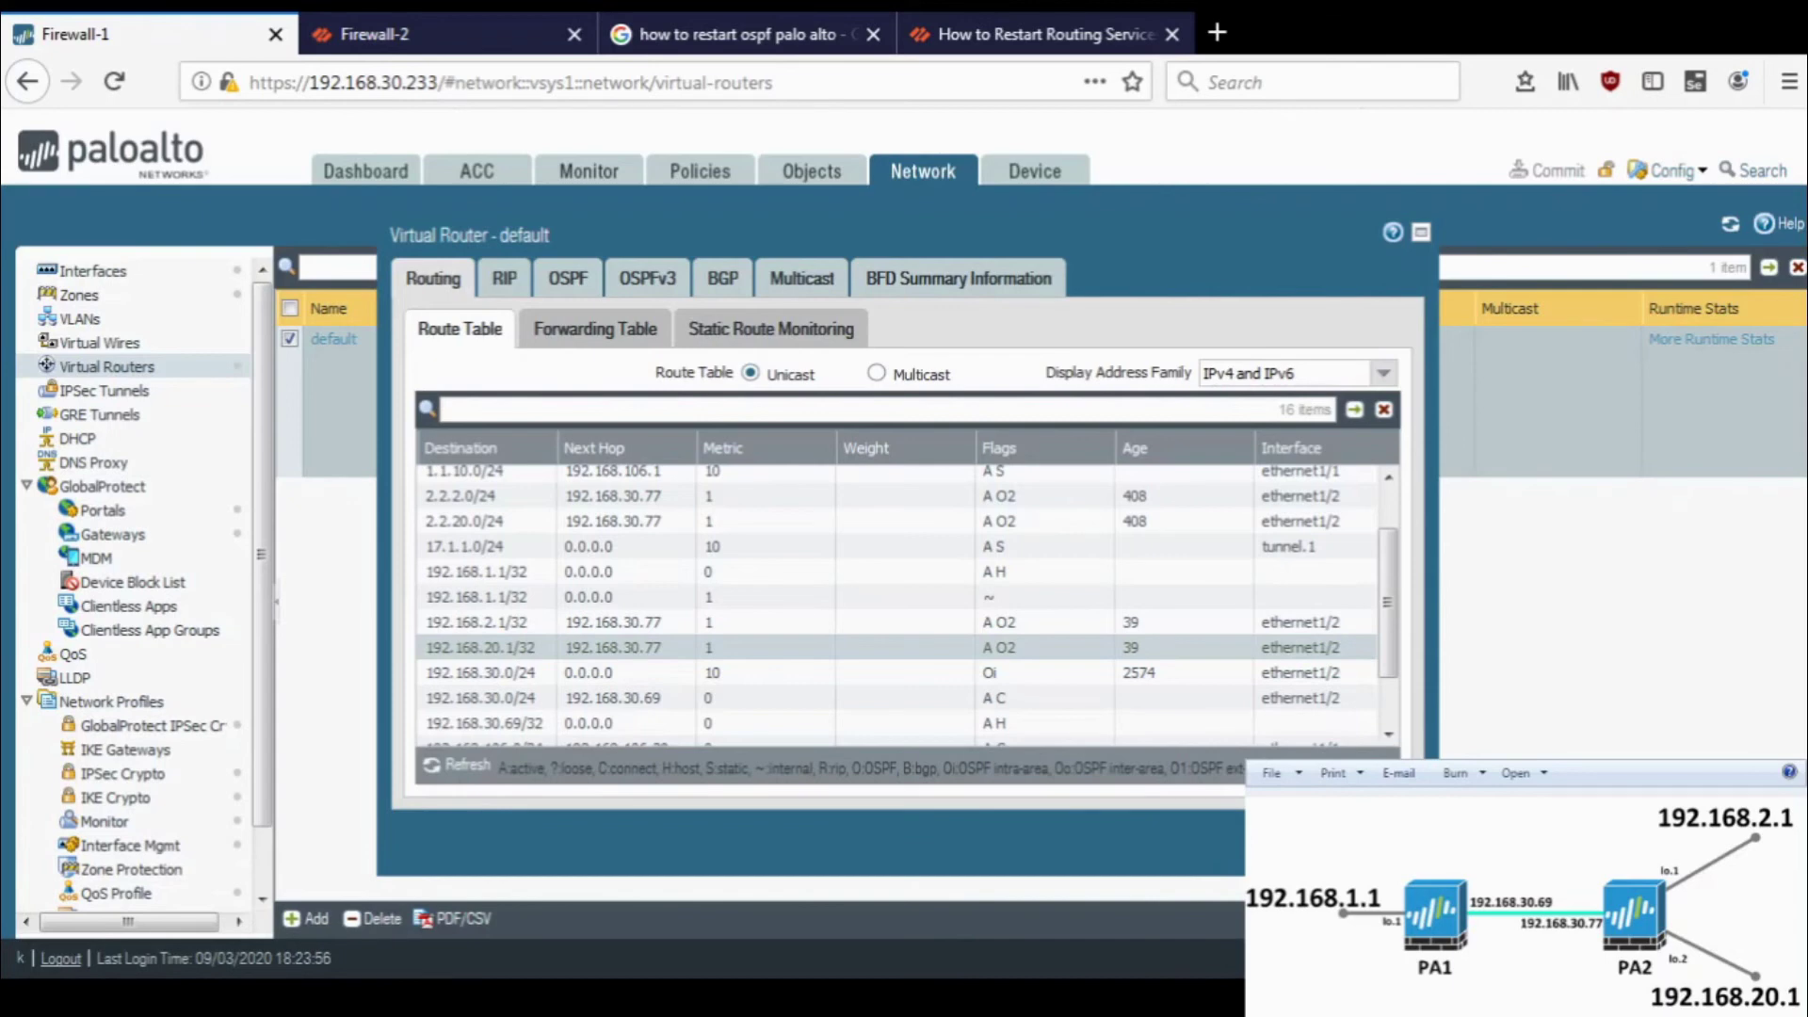
# - Run 'show routing route' on Firewall-1 and find the 192.168.20.1/32 route
pyautogui.hotkey('alt', 'Tab')
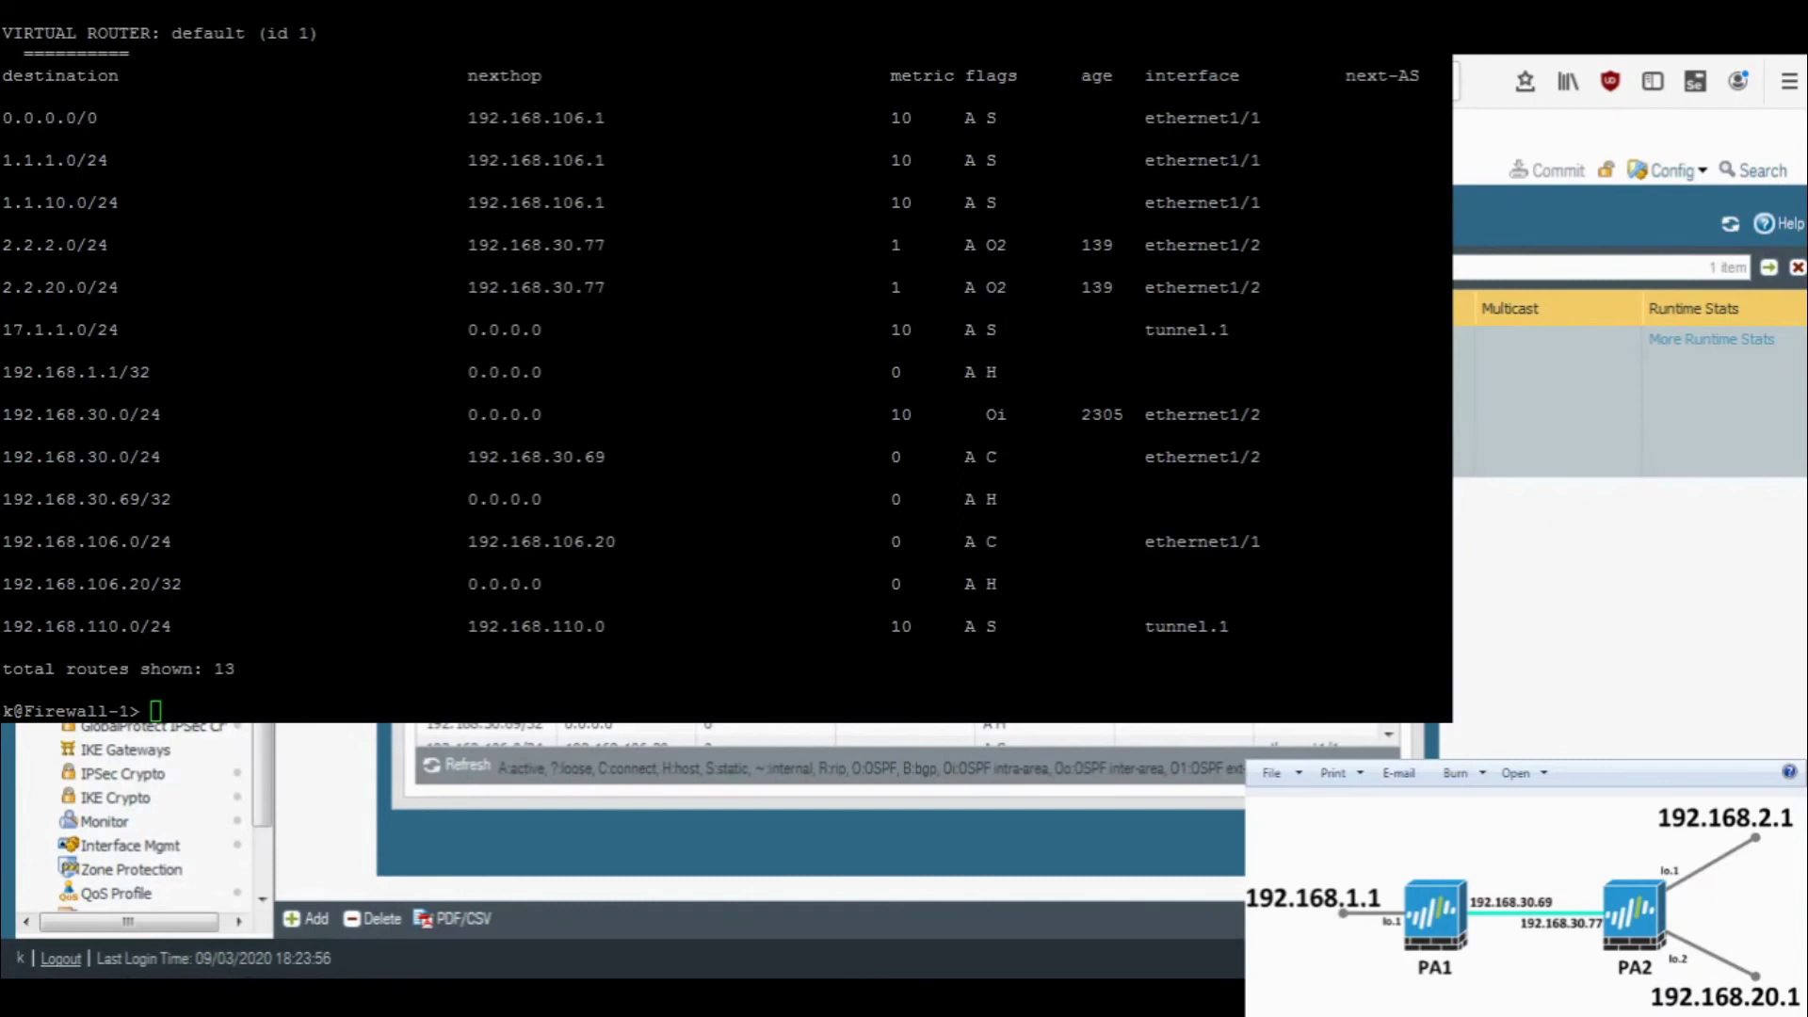
pyautogui.press('Return')
pyautogui.press('Return')
pyautogui.press('Return')
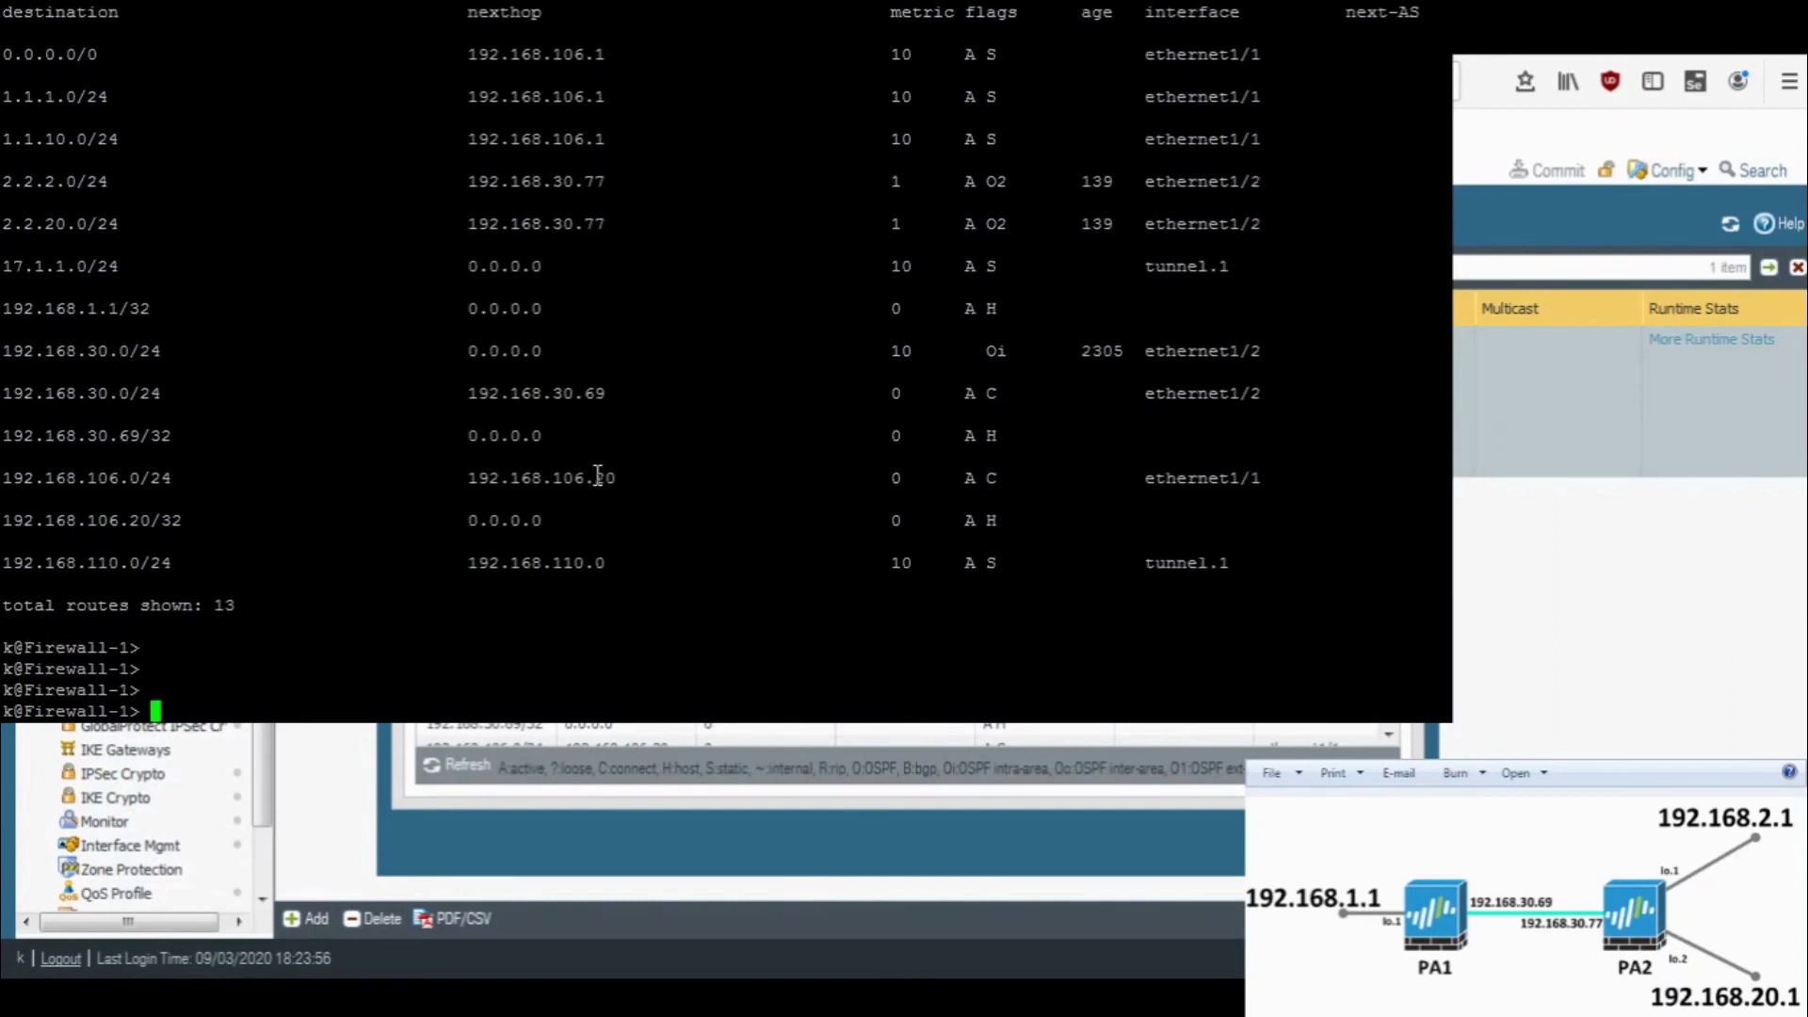
pyautogui.write('show routing route')
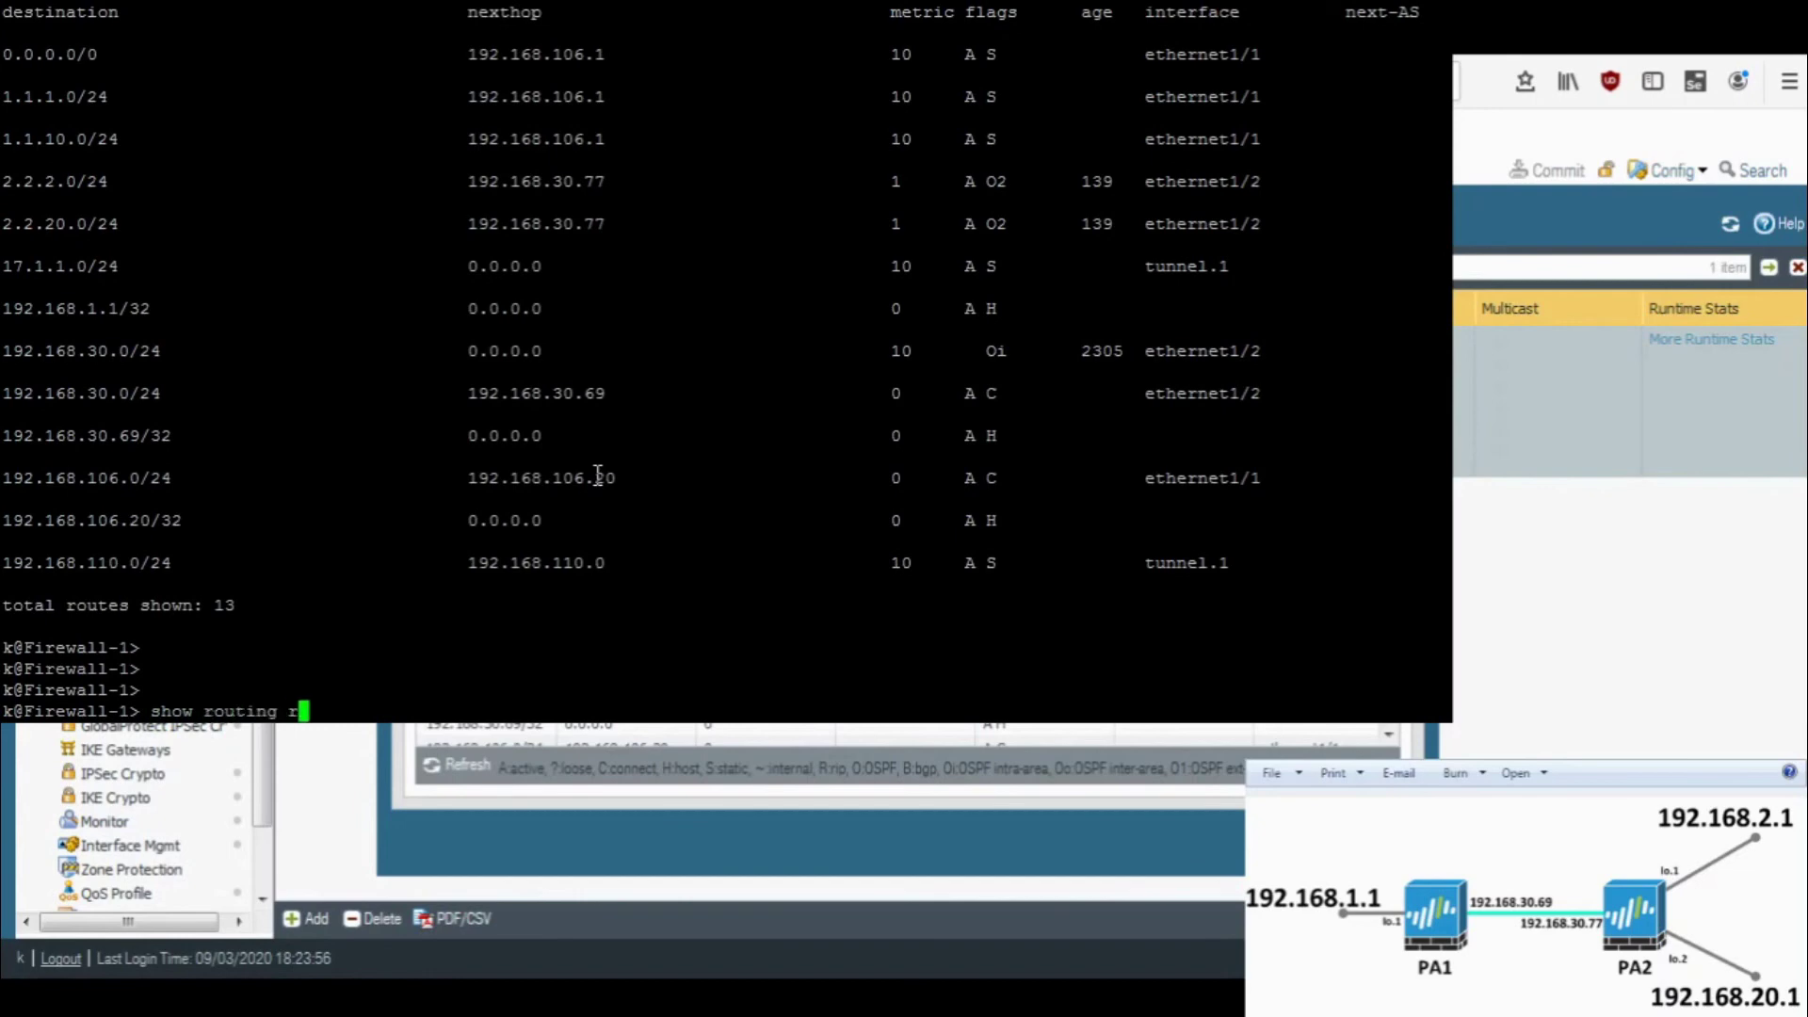
pyautogui.press('Return')
pyautogui.press('space')
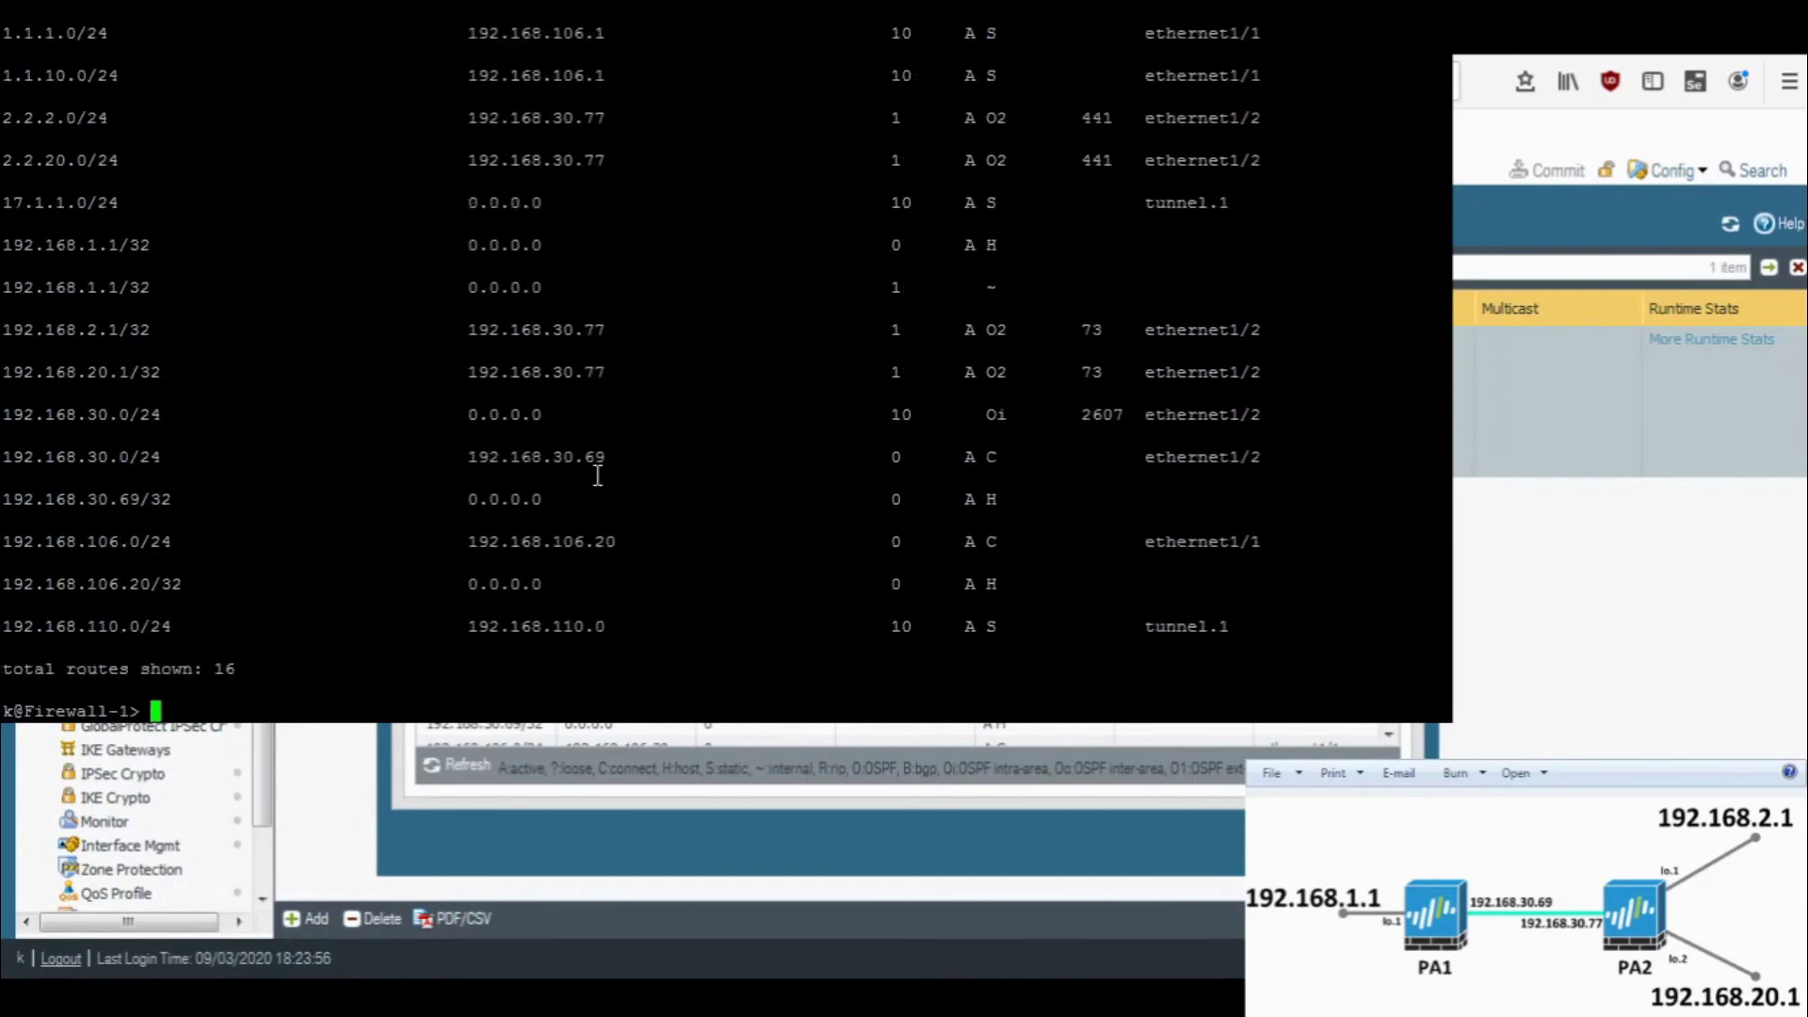
pyautogui.doubleClick(99, 372)
# - Run 'show interface all' to list Firewall-1's interfaces and addresses
pyautogui.press('Return')
pyautogui.press('Return')
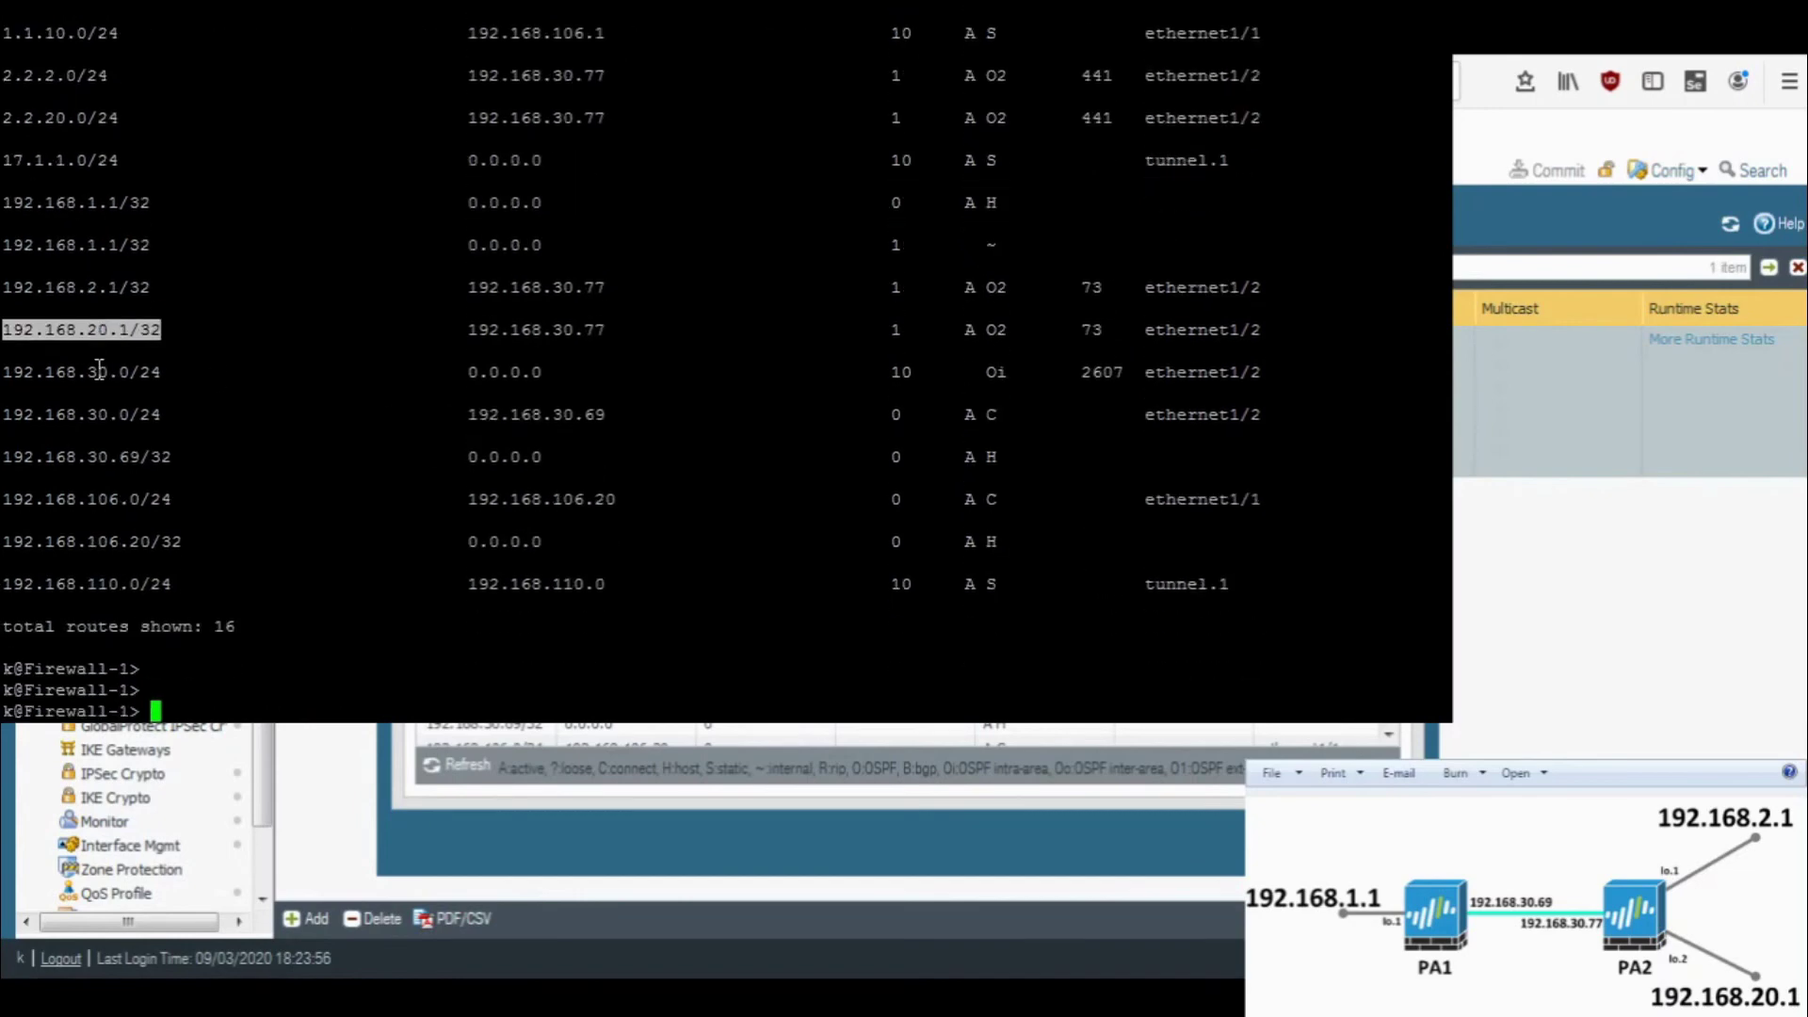
pyautogui.write('show interface all')
pyautogui.press('Return')
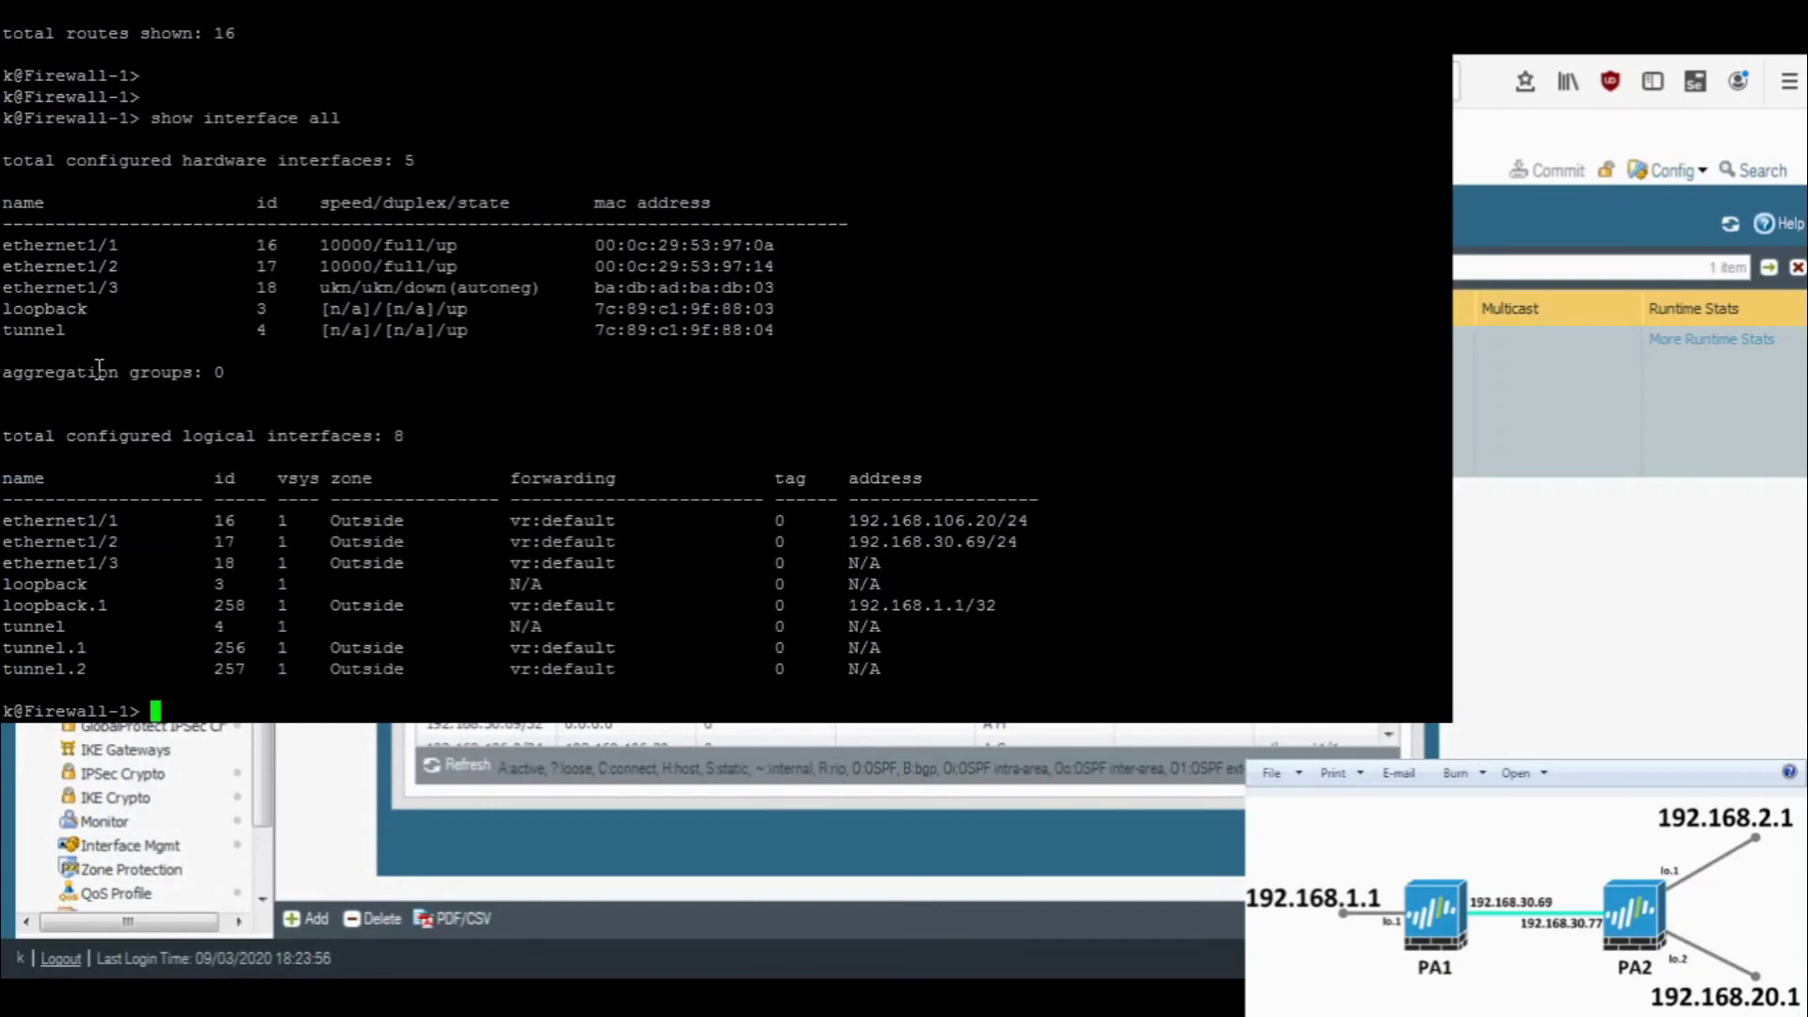
pyautogui.press('Return')
# - Build a ping command with source 192.168.1.1 from the loopback address
pyautogui.write('ping source')
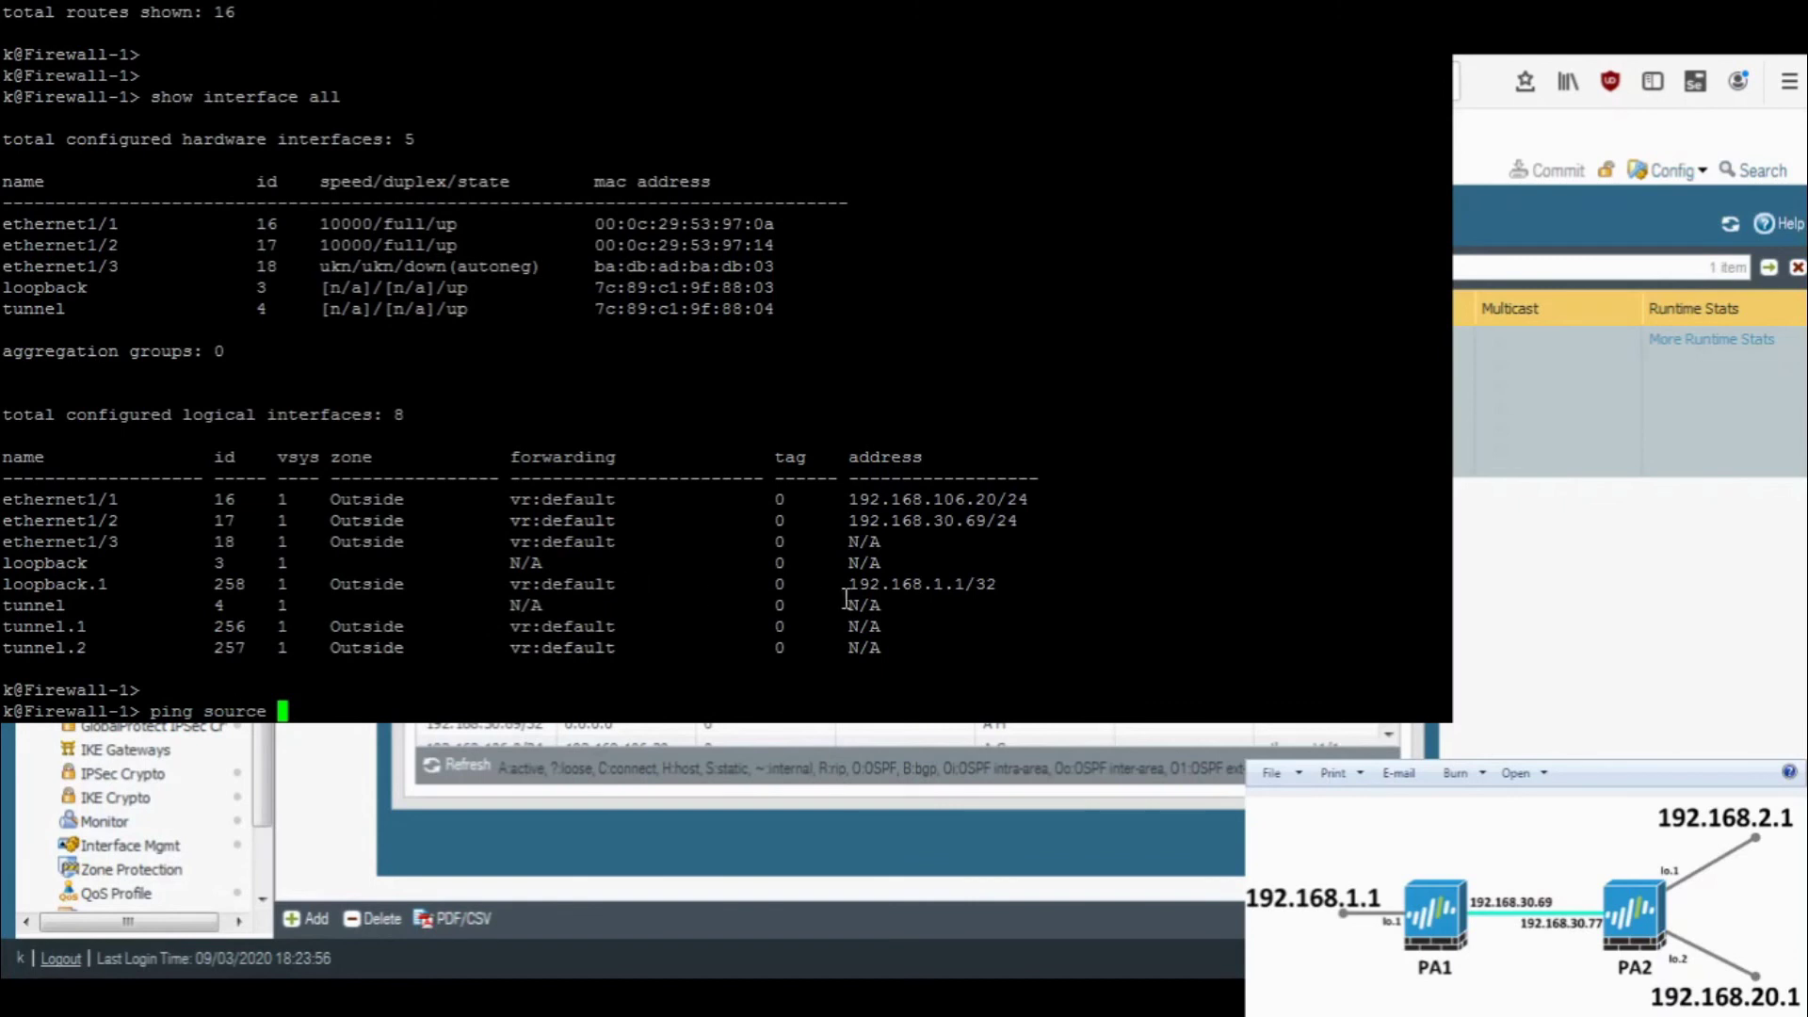
pyautogui.doubleClick(887, 584)
pyautogui.rightClick(886, 584)
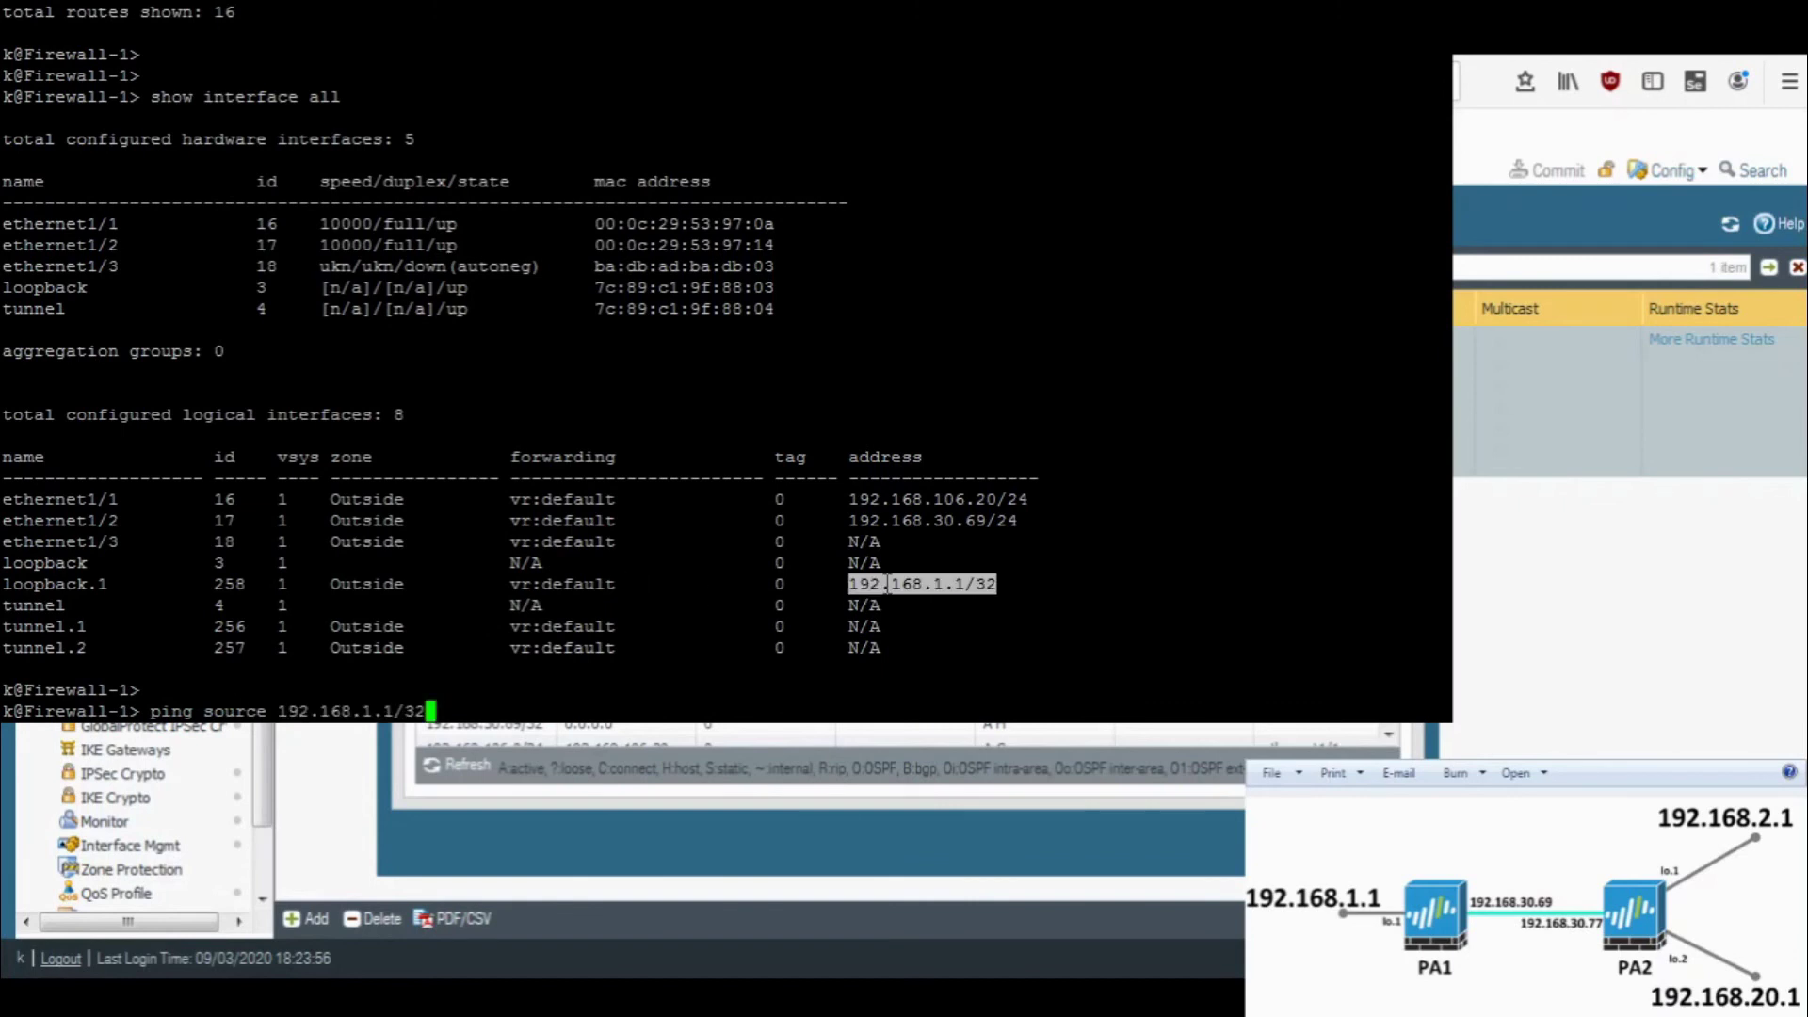
pyautogui.press('BackSpace')
pyautogui.press('BackSpace')
pyautogui.press('BackSpace')
pyautogui.rightClick(887, 583)
pyautogui.press('BackSpace')
pyautogui.press('BackSpace')
pyautogui.press('BackSpace')
pyautogui.press('BackSpace')
pyautogui.press('BackSpace')
pyautogui.press('BackSpace')
pyautogui.press('BackSpace')
pyautogui.press('BackSpace')
pyautogui.press('BackSpace')
pyautogui.press('BackSpace')
pyautogui.press('BackSpace')
pyautogui.press('BackSpace')
pyautogui.press('BackSpace')
pyautogui.press('BackSpace')
pyautogui.press('BackSpace')
# - Ping host 192.168.2.1 from that source, then stop it after replies
pyautogui.write('host')
pyautogui.scroll(15, 992, 484)
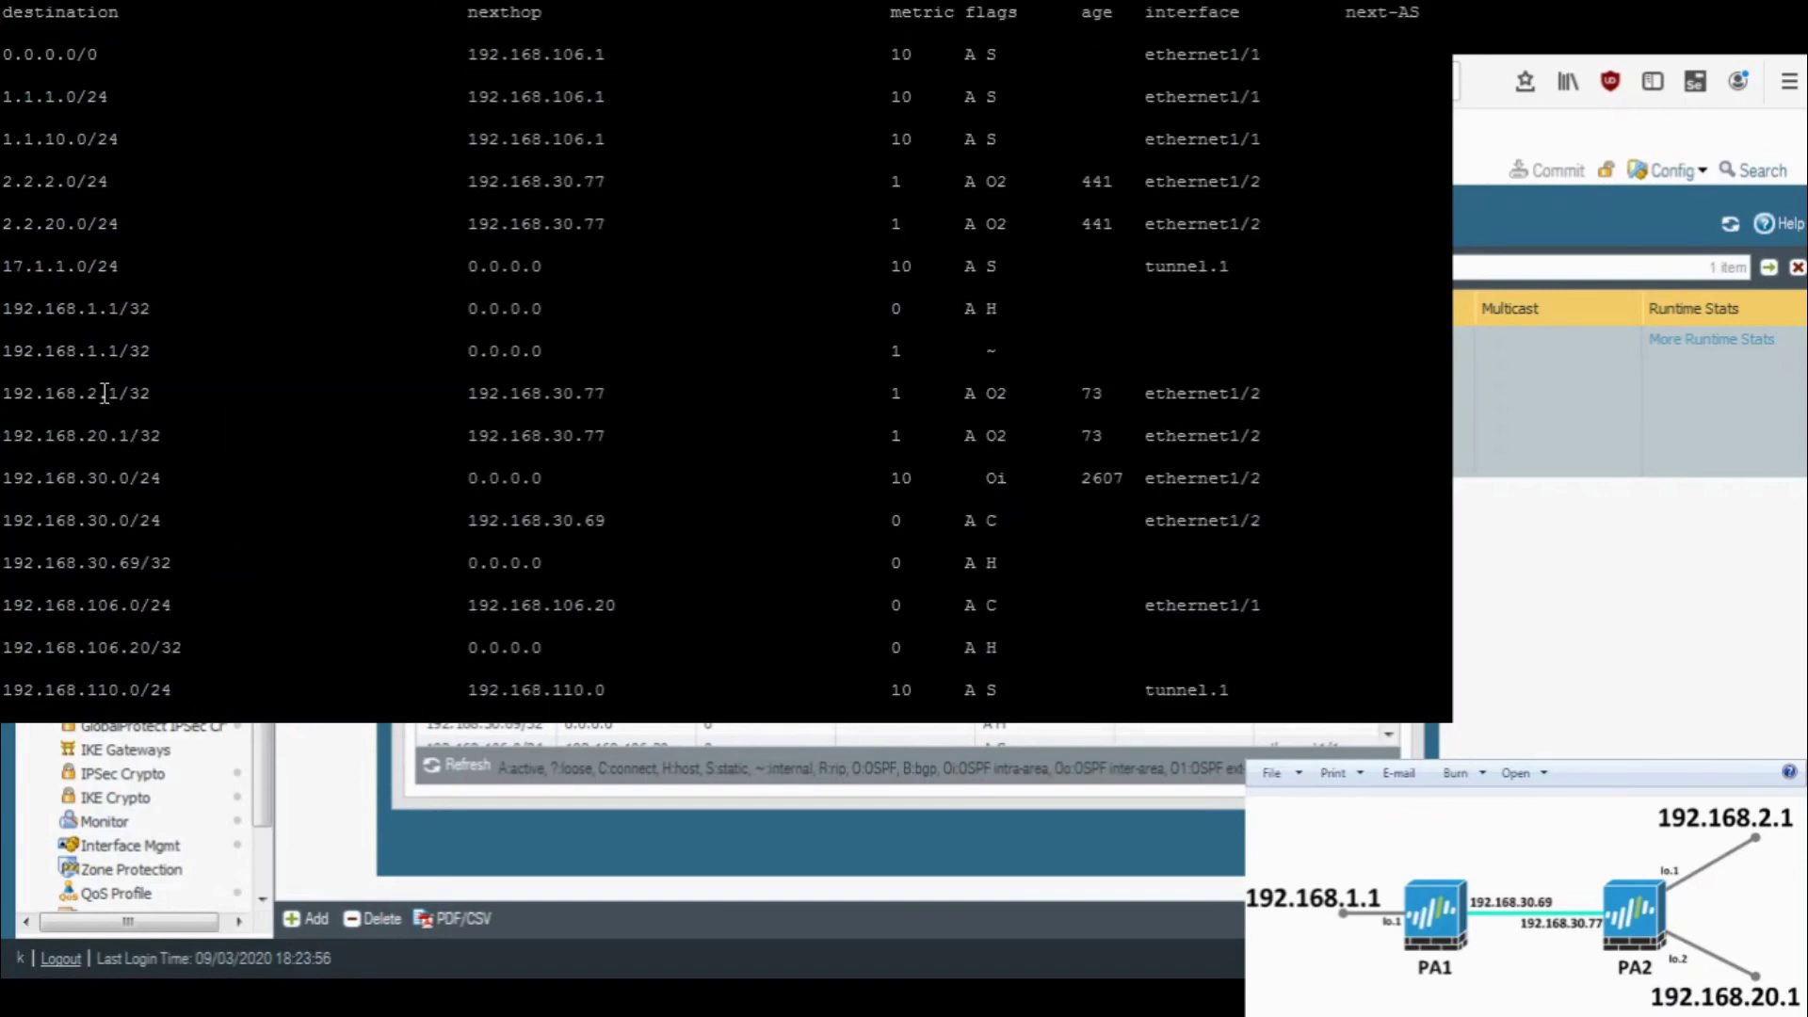
pyautogui.doubleClick(105, 393)
pyautogui.rightClick(513, 369)
pyautogui.press('BackSpace')
pyautogui.press('BackSpace')
pyautogui.press('BackSpace')
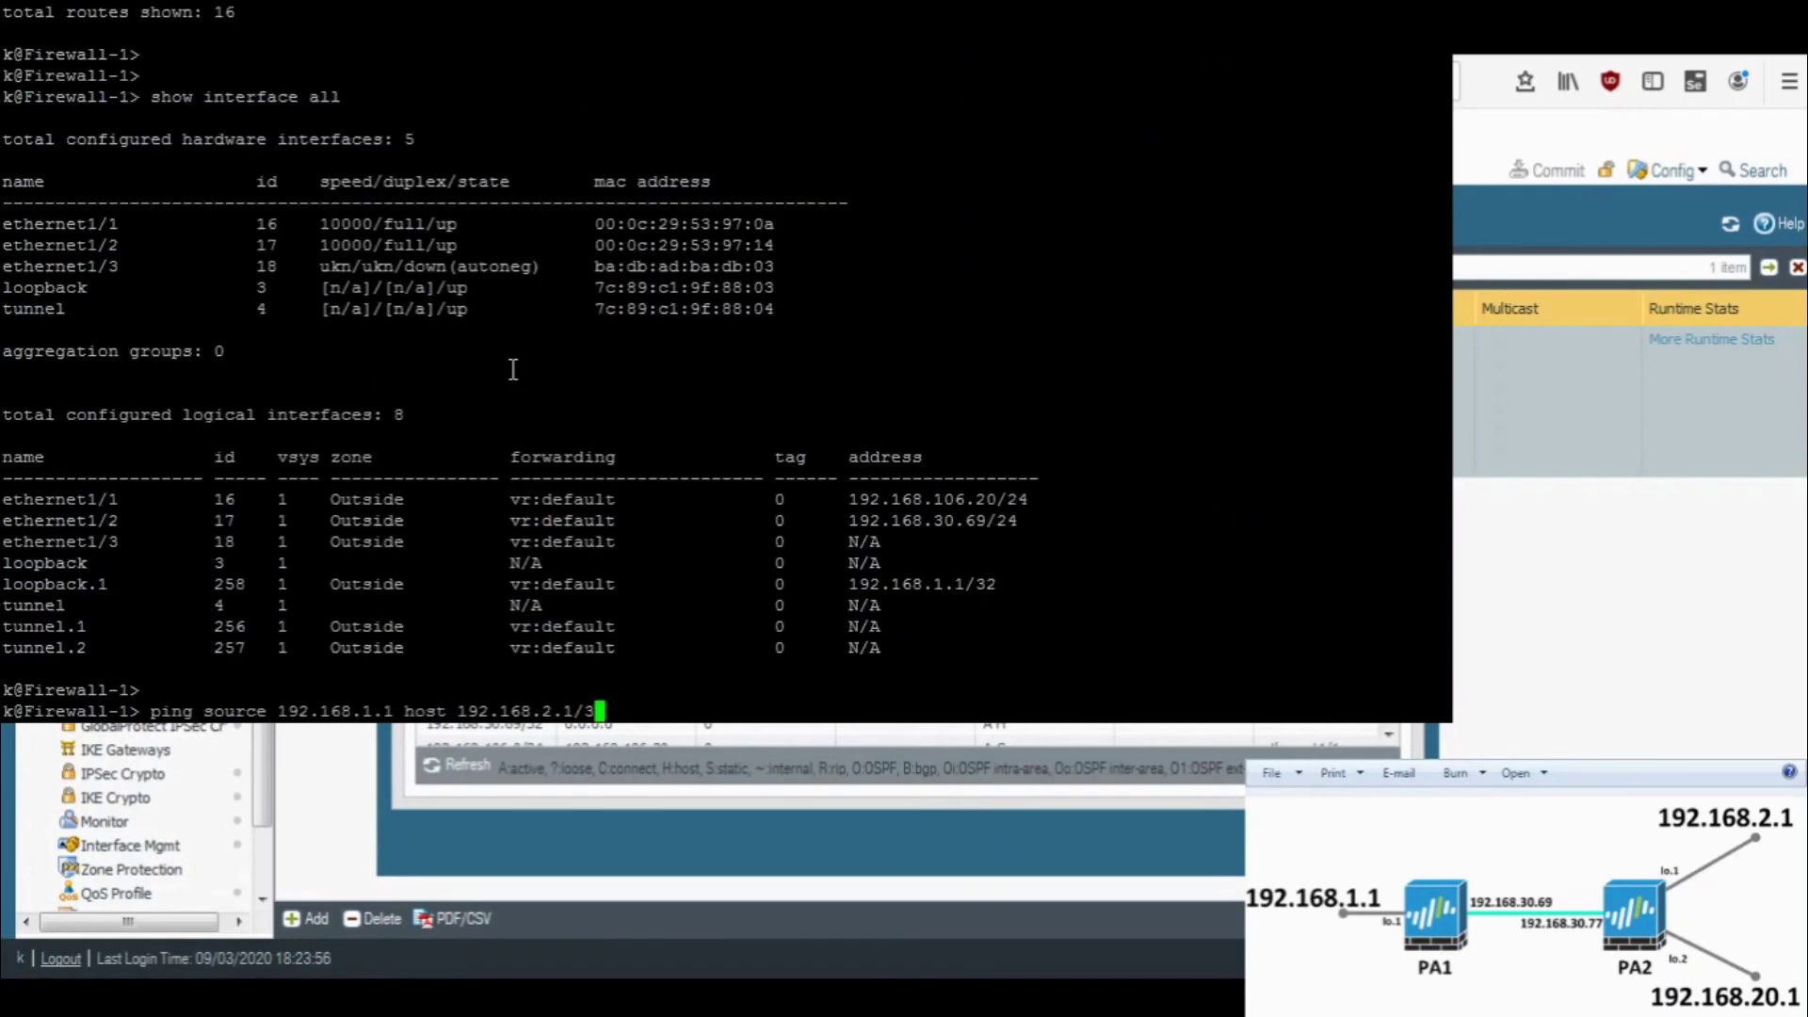
pyautogui.press('Return')
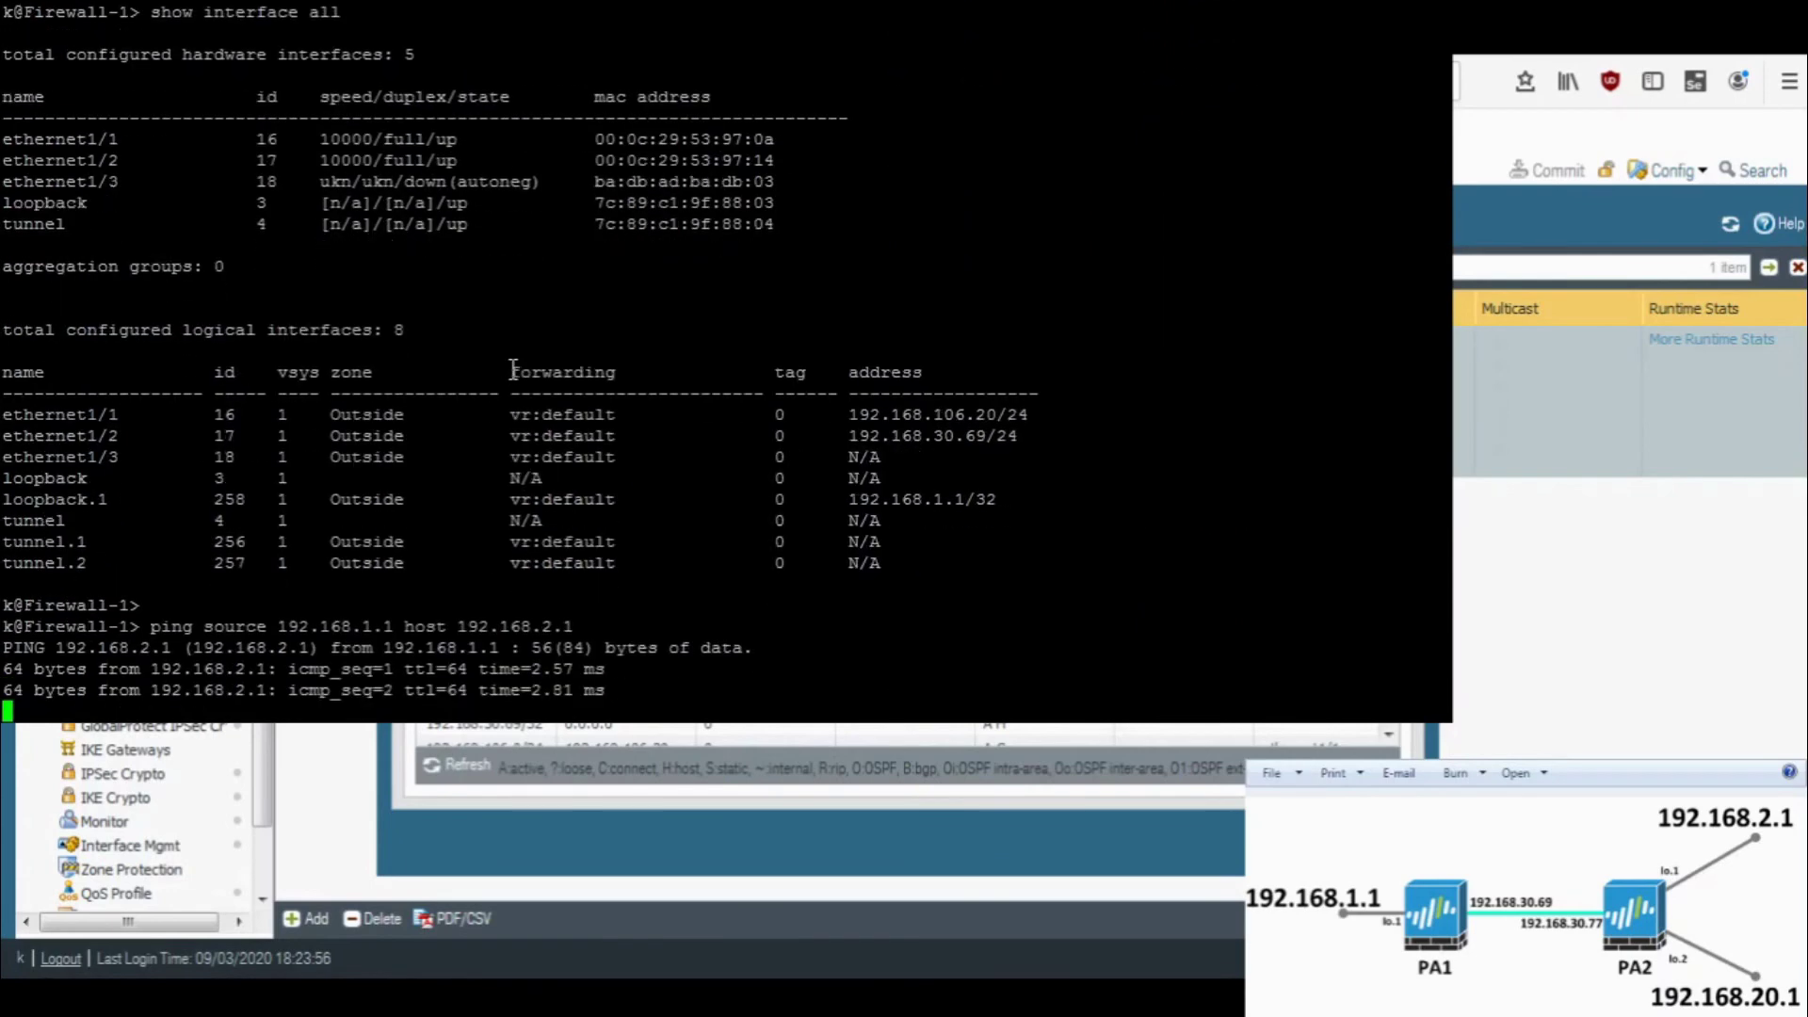
pyautogui.hotkey('ctrl', 'c')
# - Rerun the ping against 192.168.20.1, stop it after it fails, and return to the browser
pyautogui.press('Up')
pyautogui.press('Left')
pyautogui.press('Left')
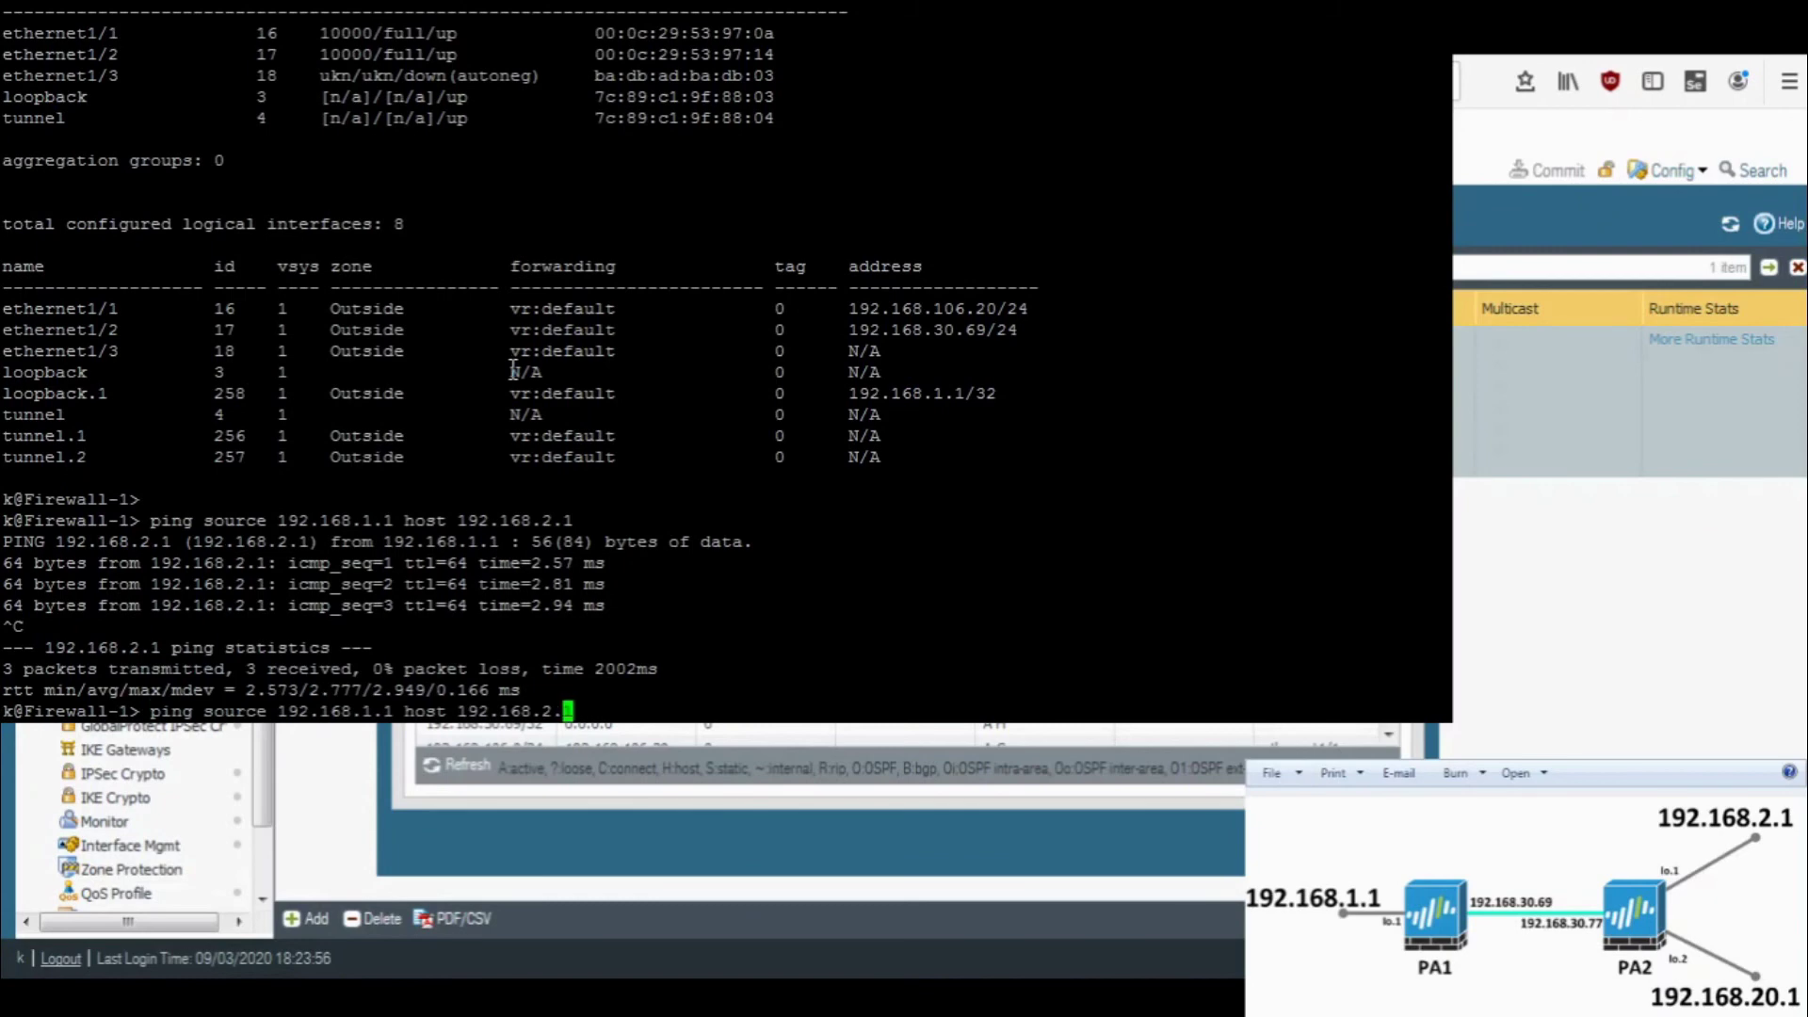
pyautogui.write('0')
pyautogui.press('Return')
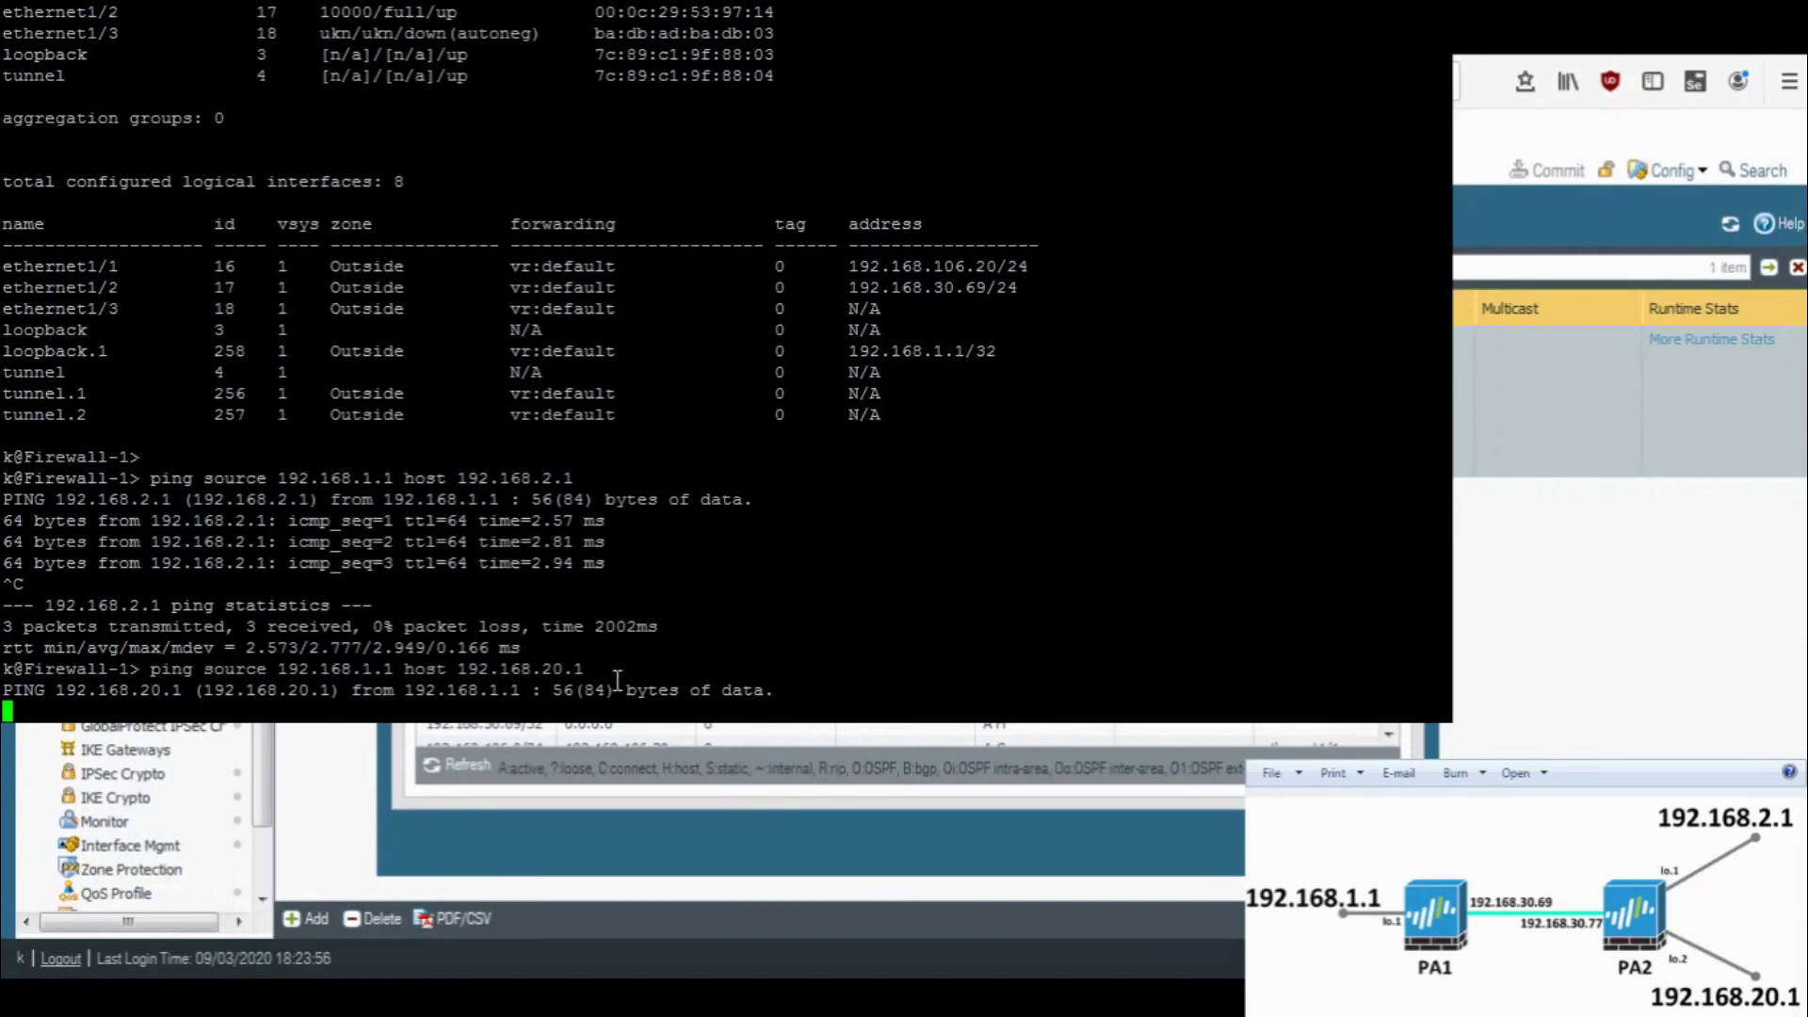
pyautogui.hotkey('ctrl', 'c')
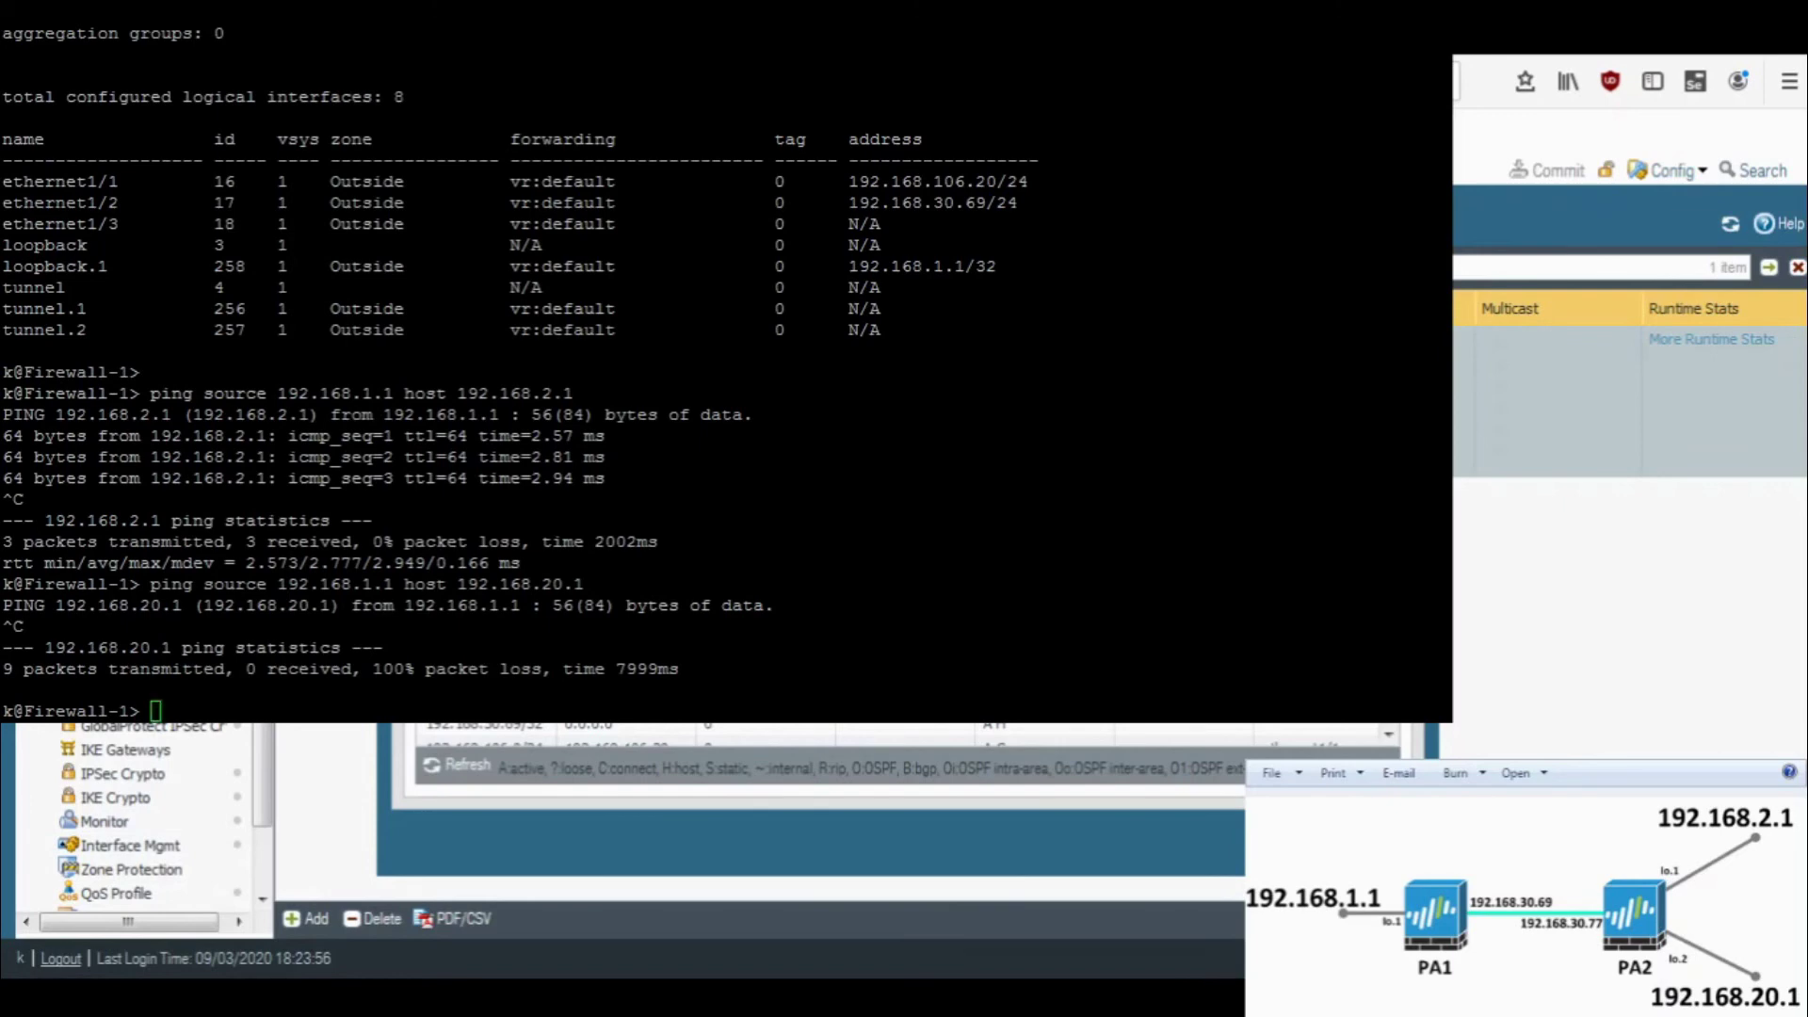
pyautogui.hotkey('alt', 'Tab')
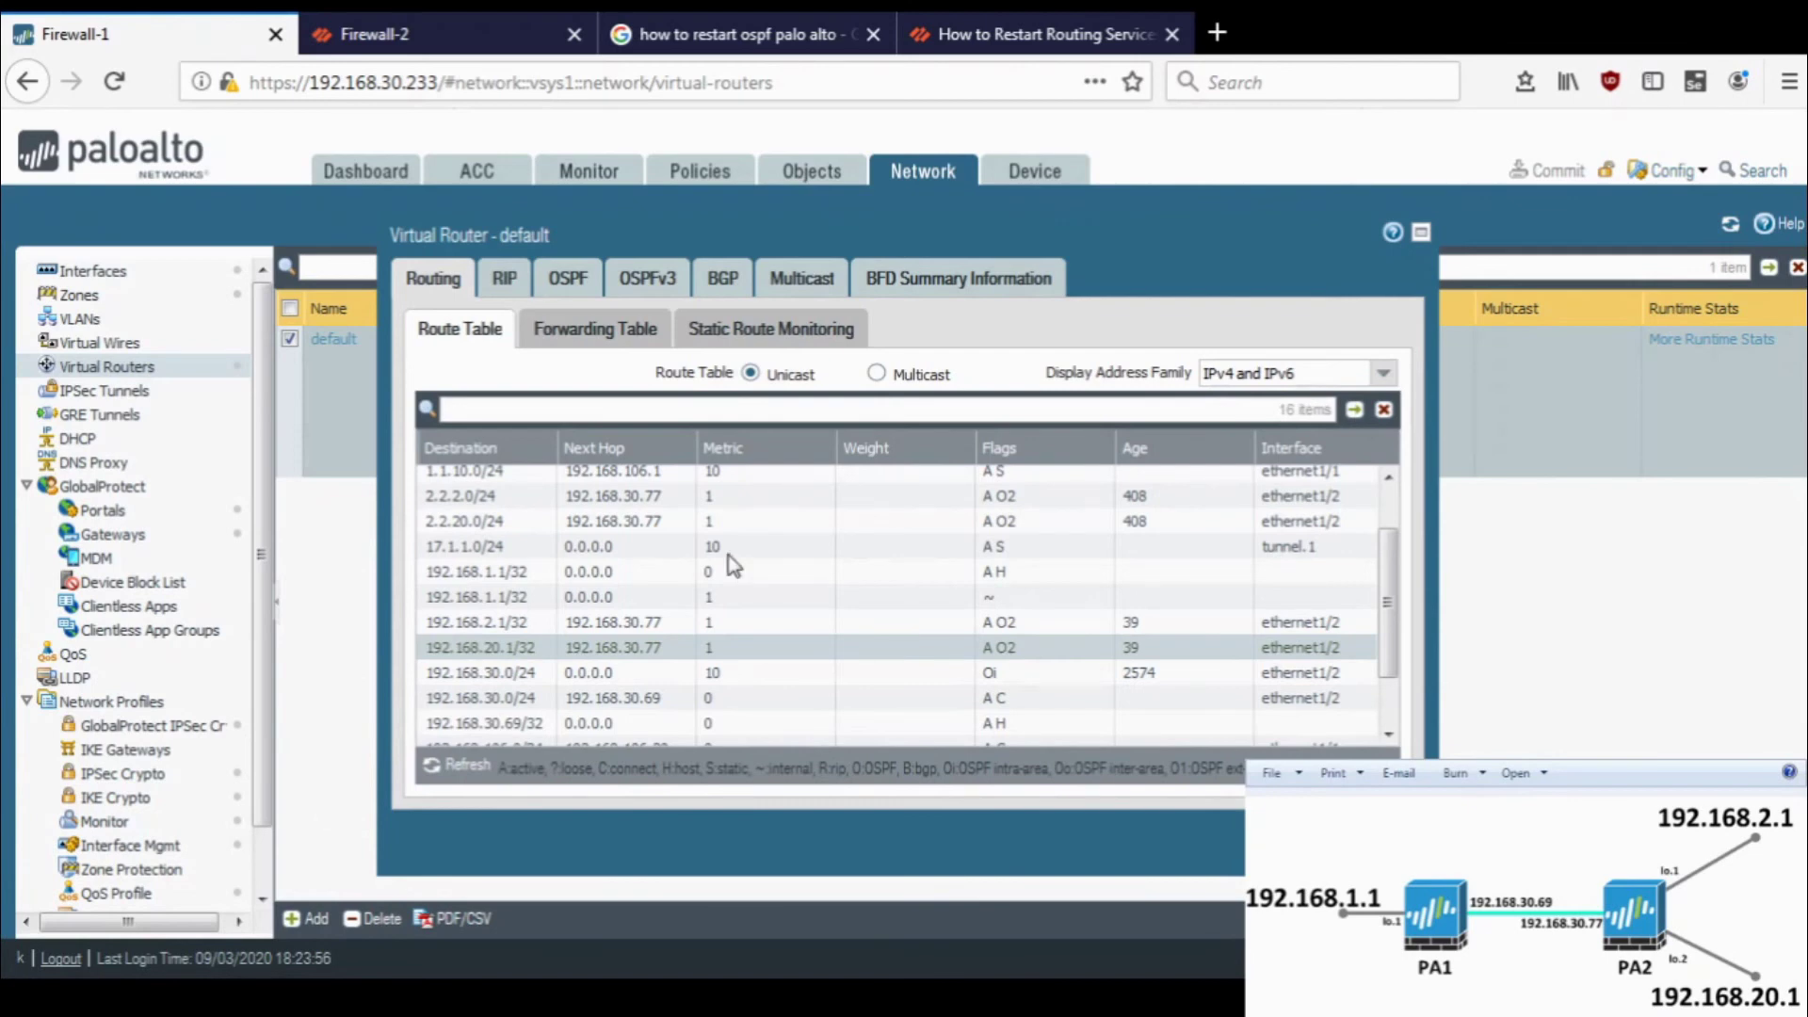
# - Refresh Firewall-1's route table, then review Firewall-2's runtime route table
pyautogui.click(457, 774)
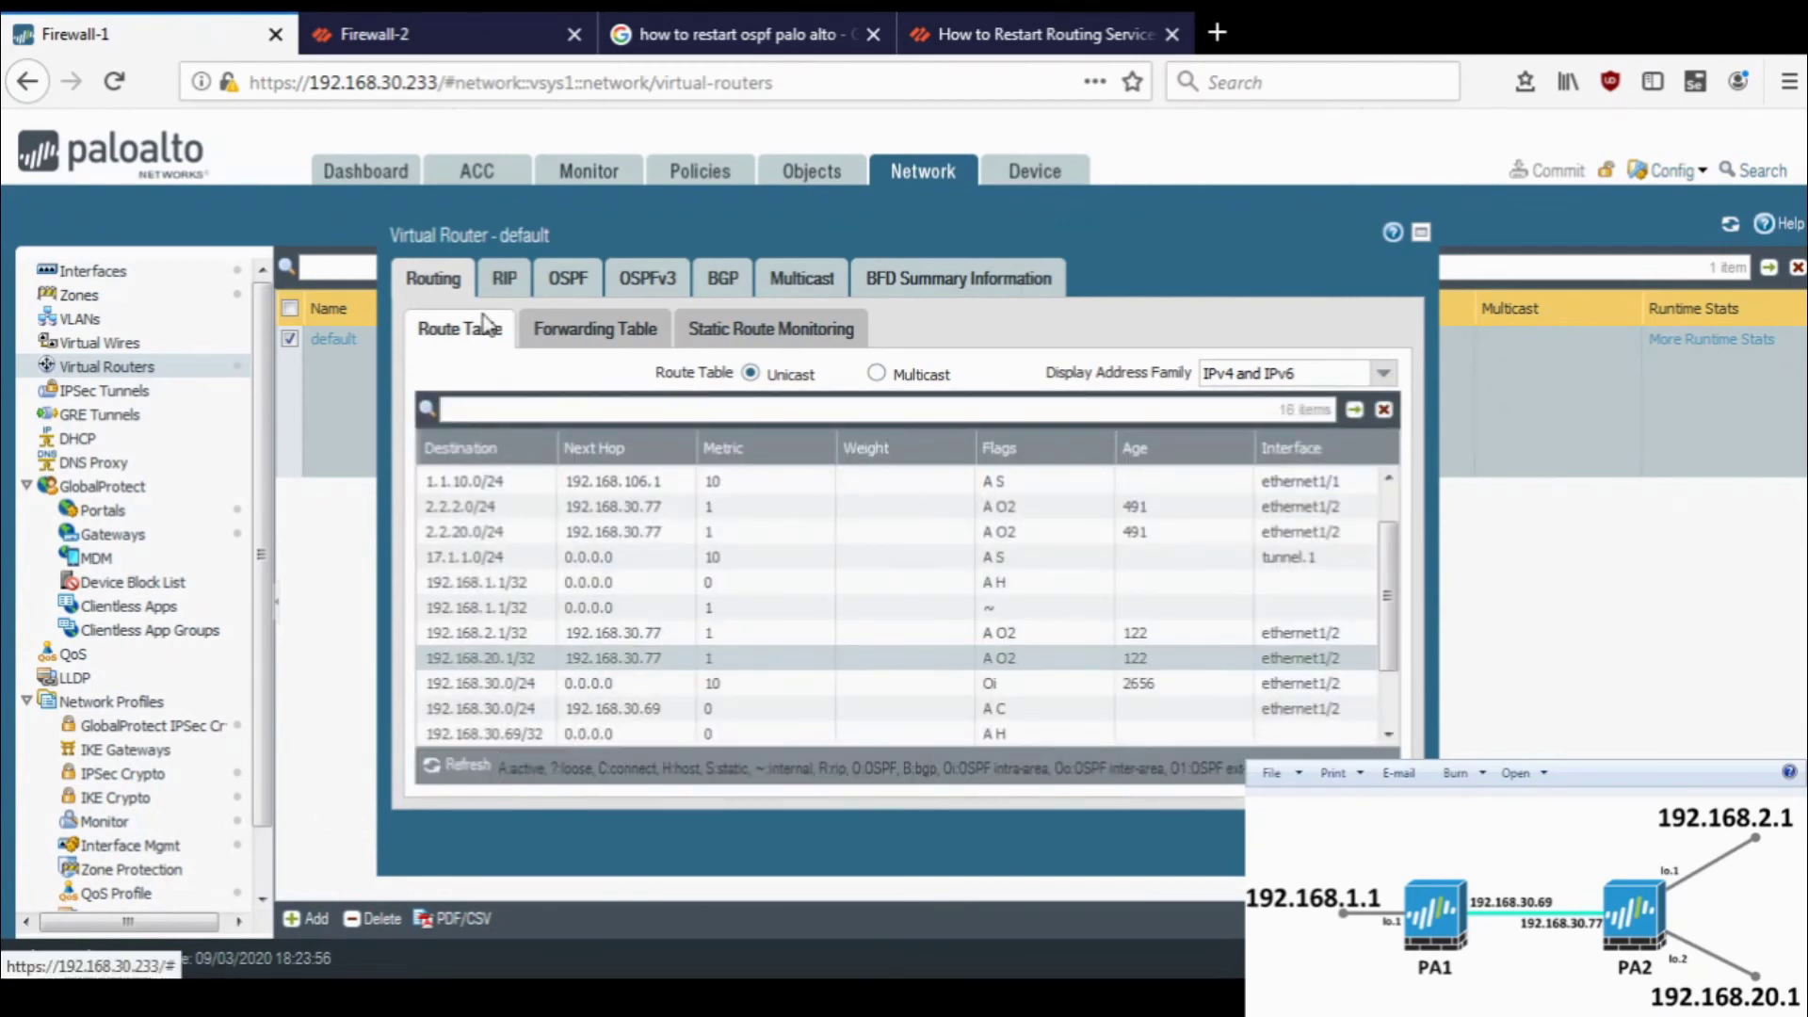
pyautogui.click(465, 26)
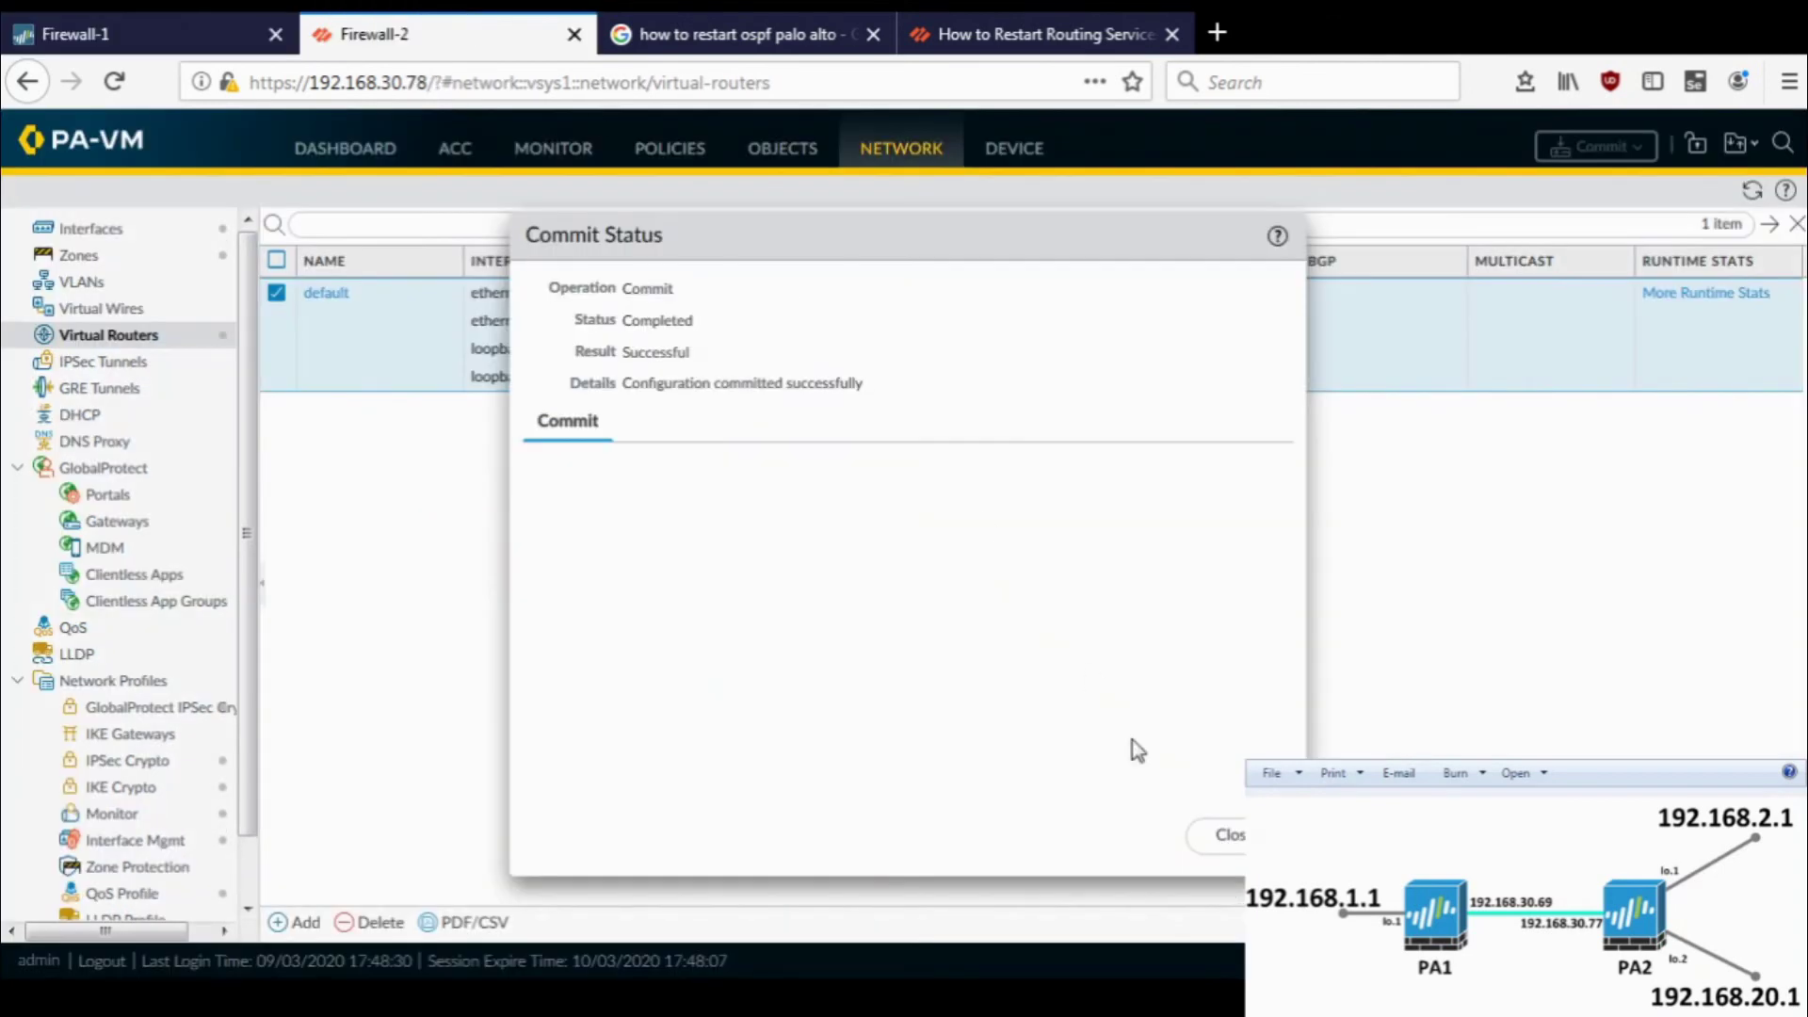
pyautogui.click(1210, 838)
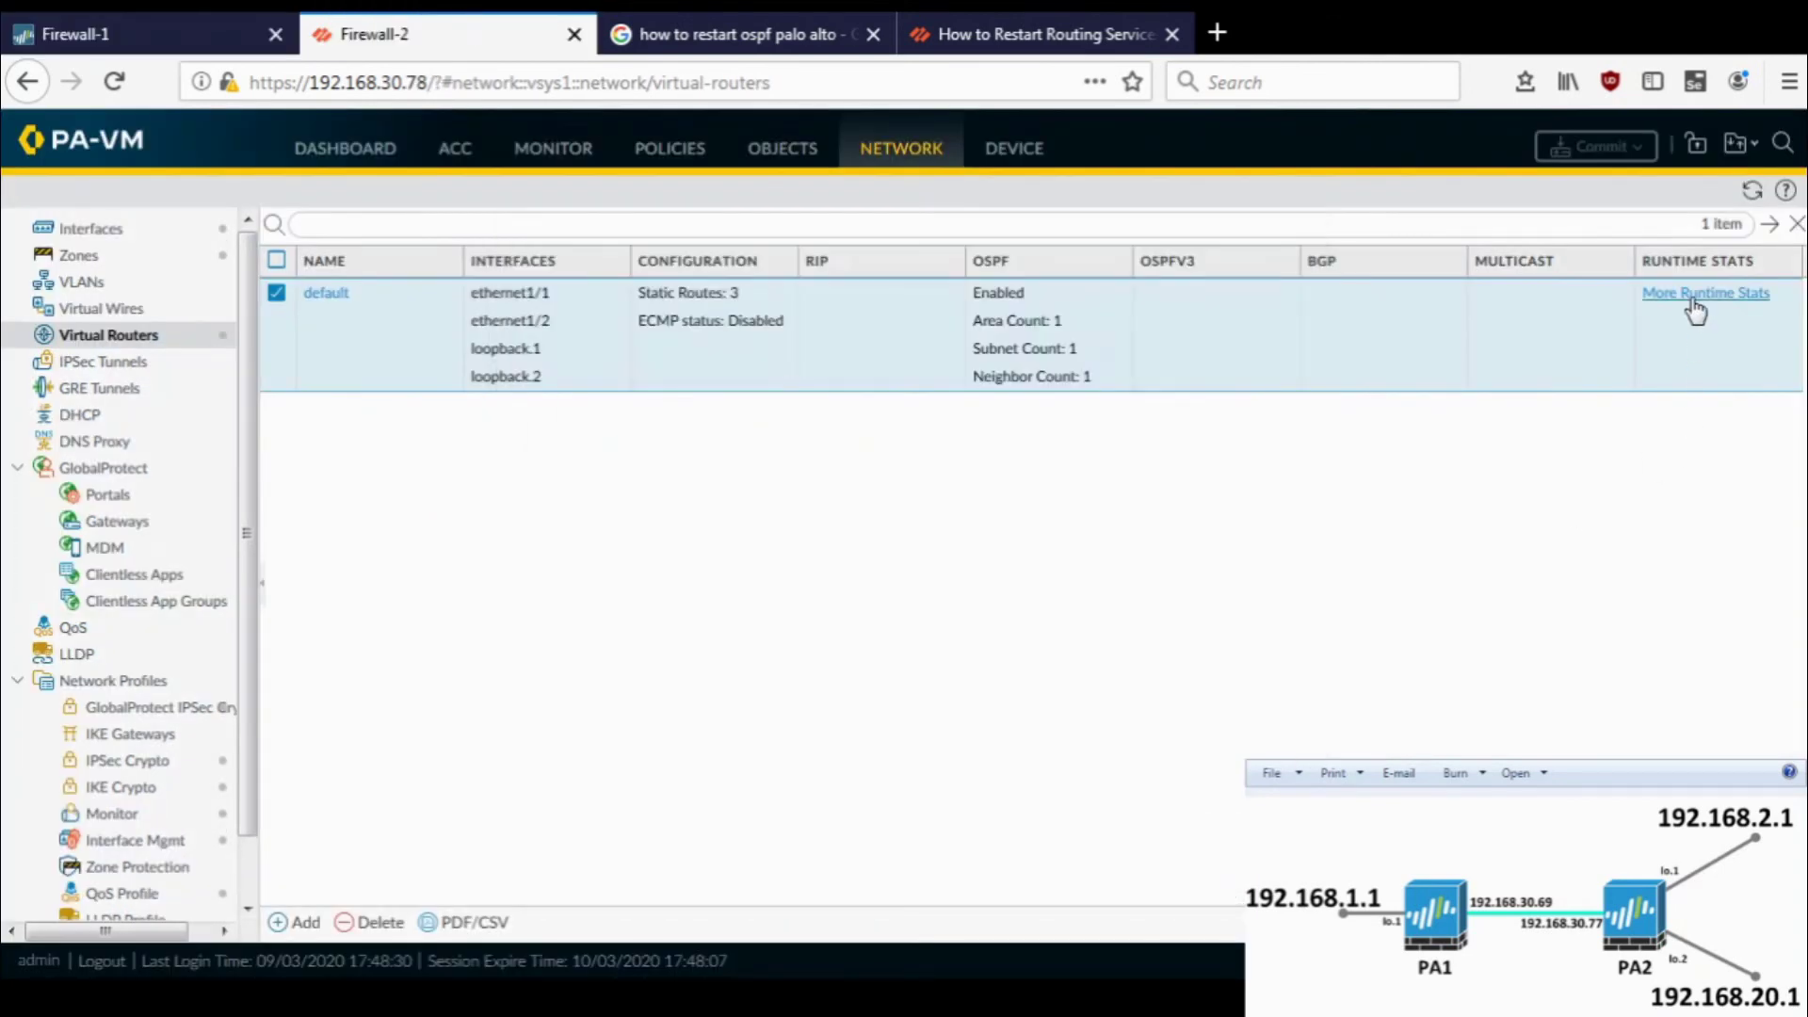
pyautogui.click(1695, 310)
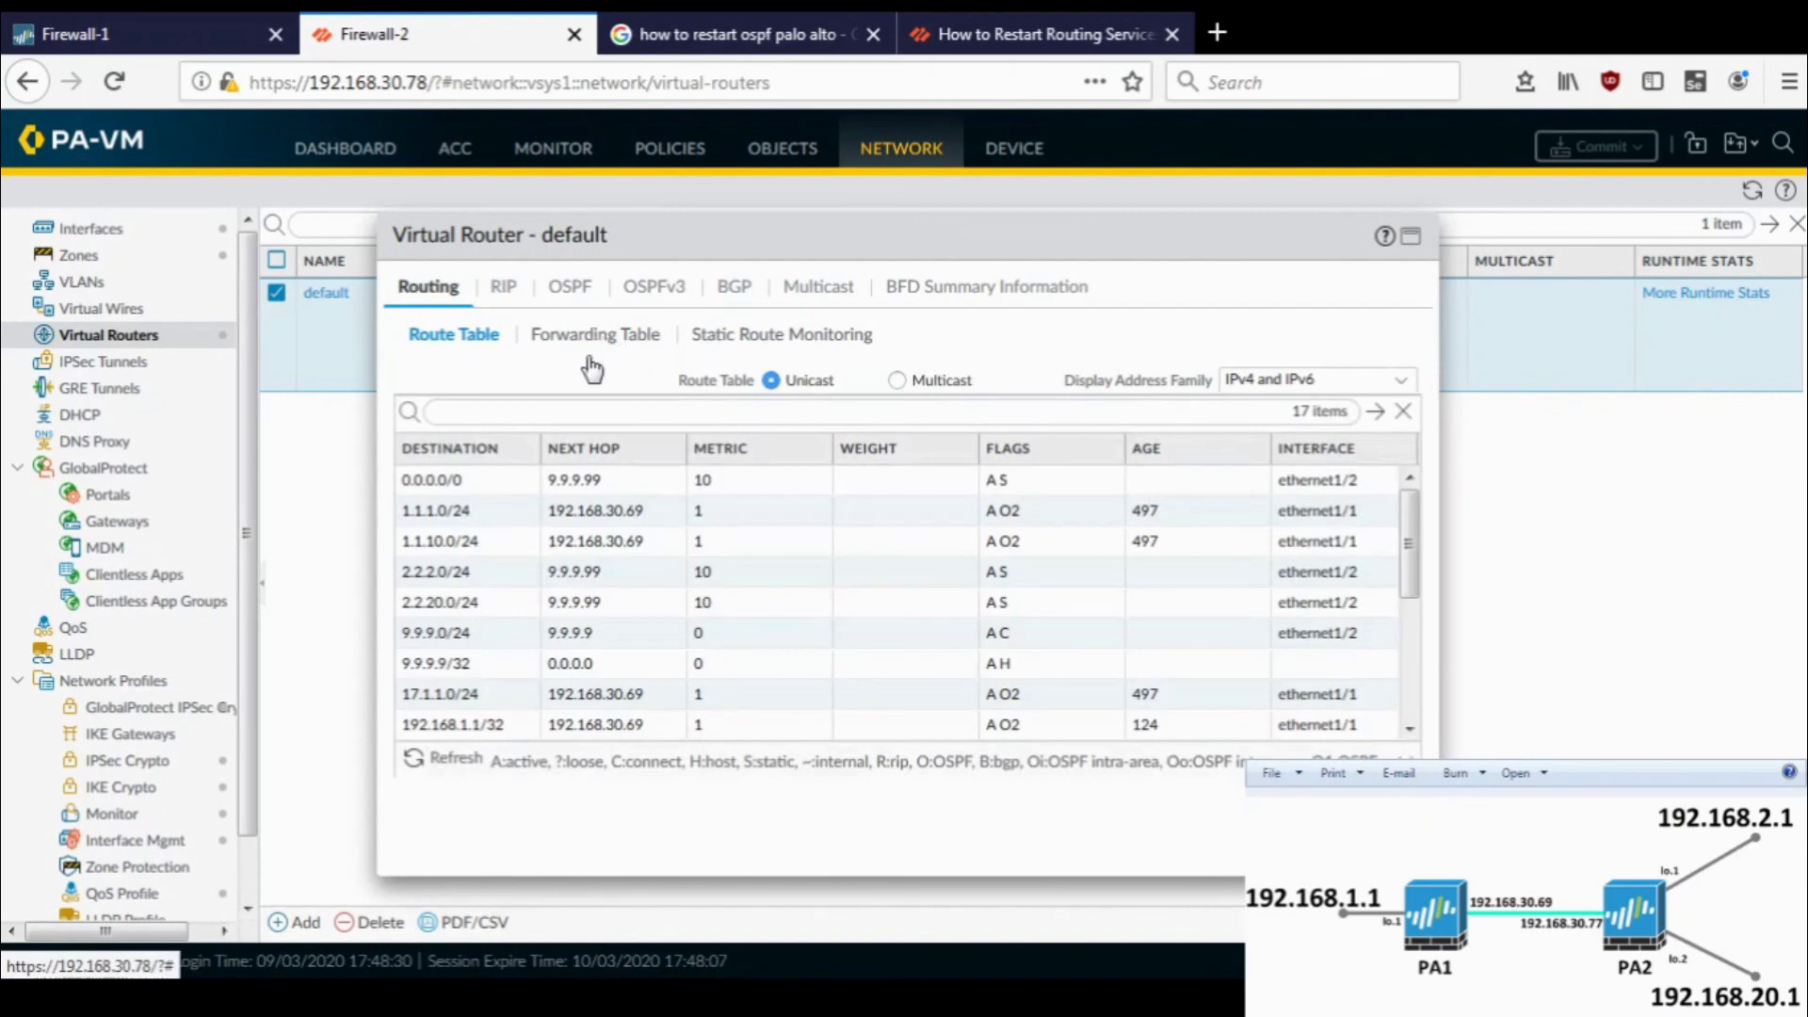
pyautogui.scroll(-1, 635, 669)
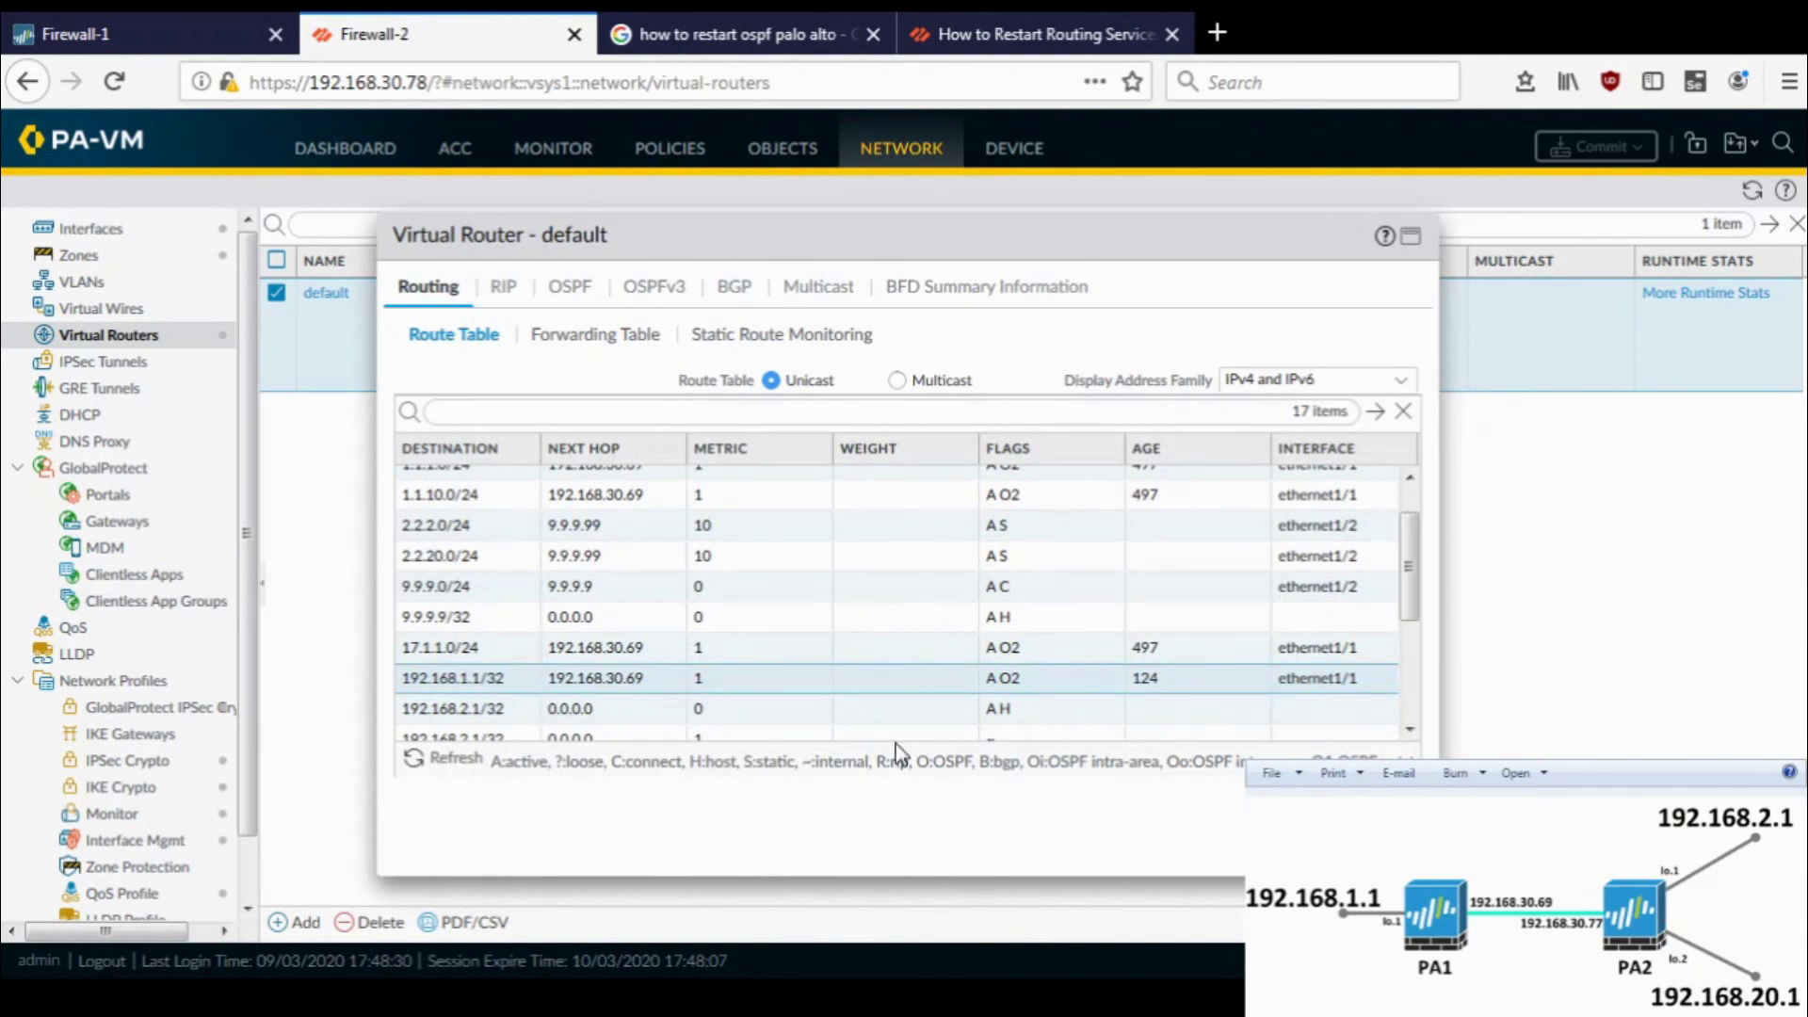
pyautogui.click(1392, 852)
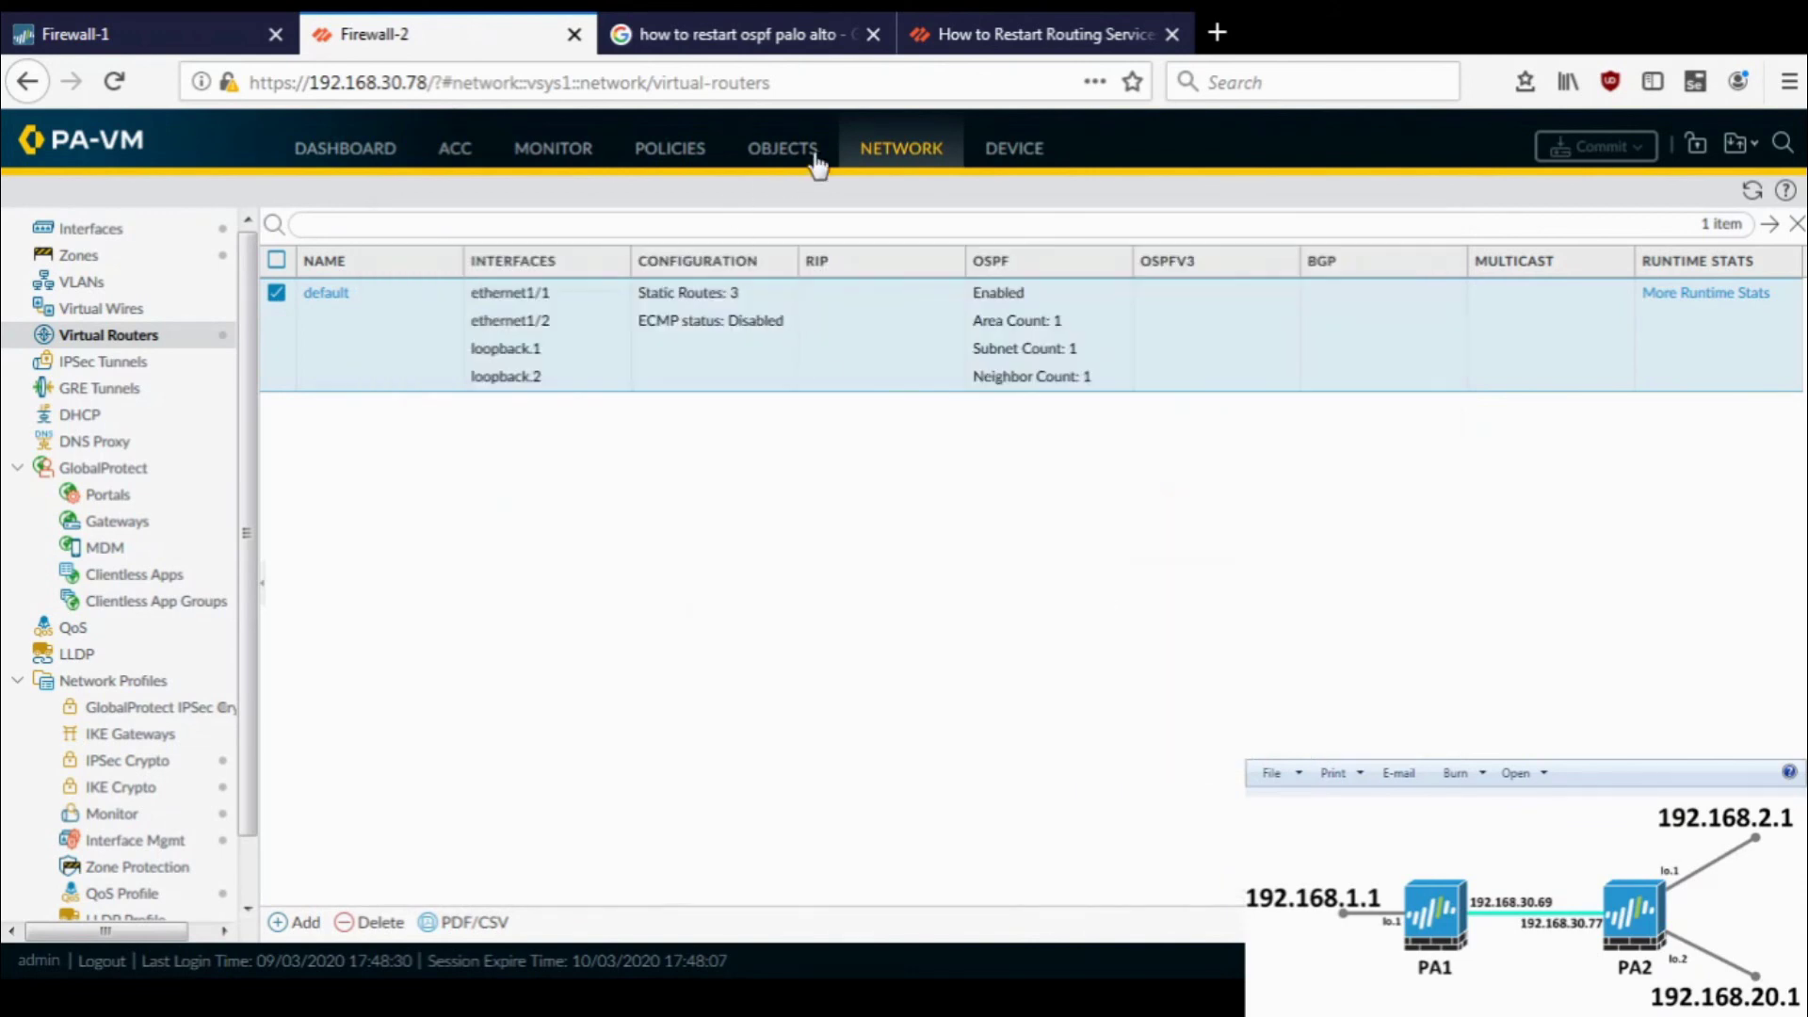
# - Open Firewall-2's loopback list and inspect loopback.1 and loopback.2
pyautogui.click(146, 236)
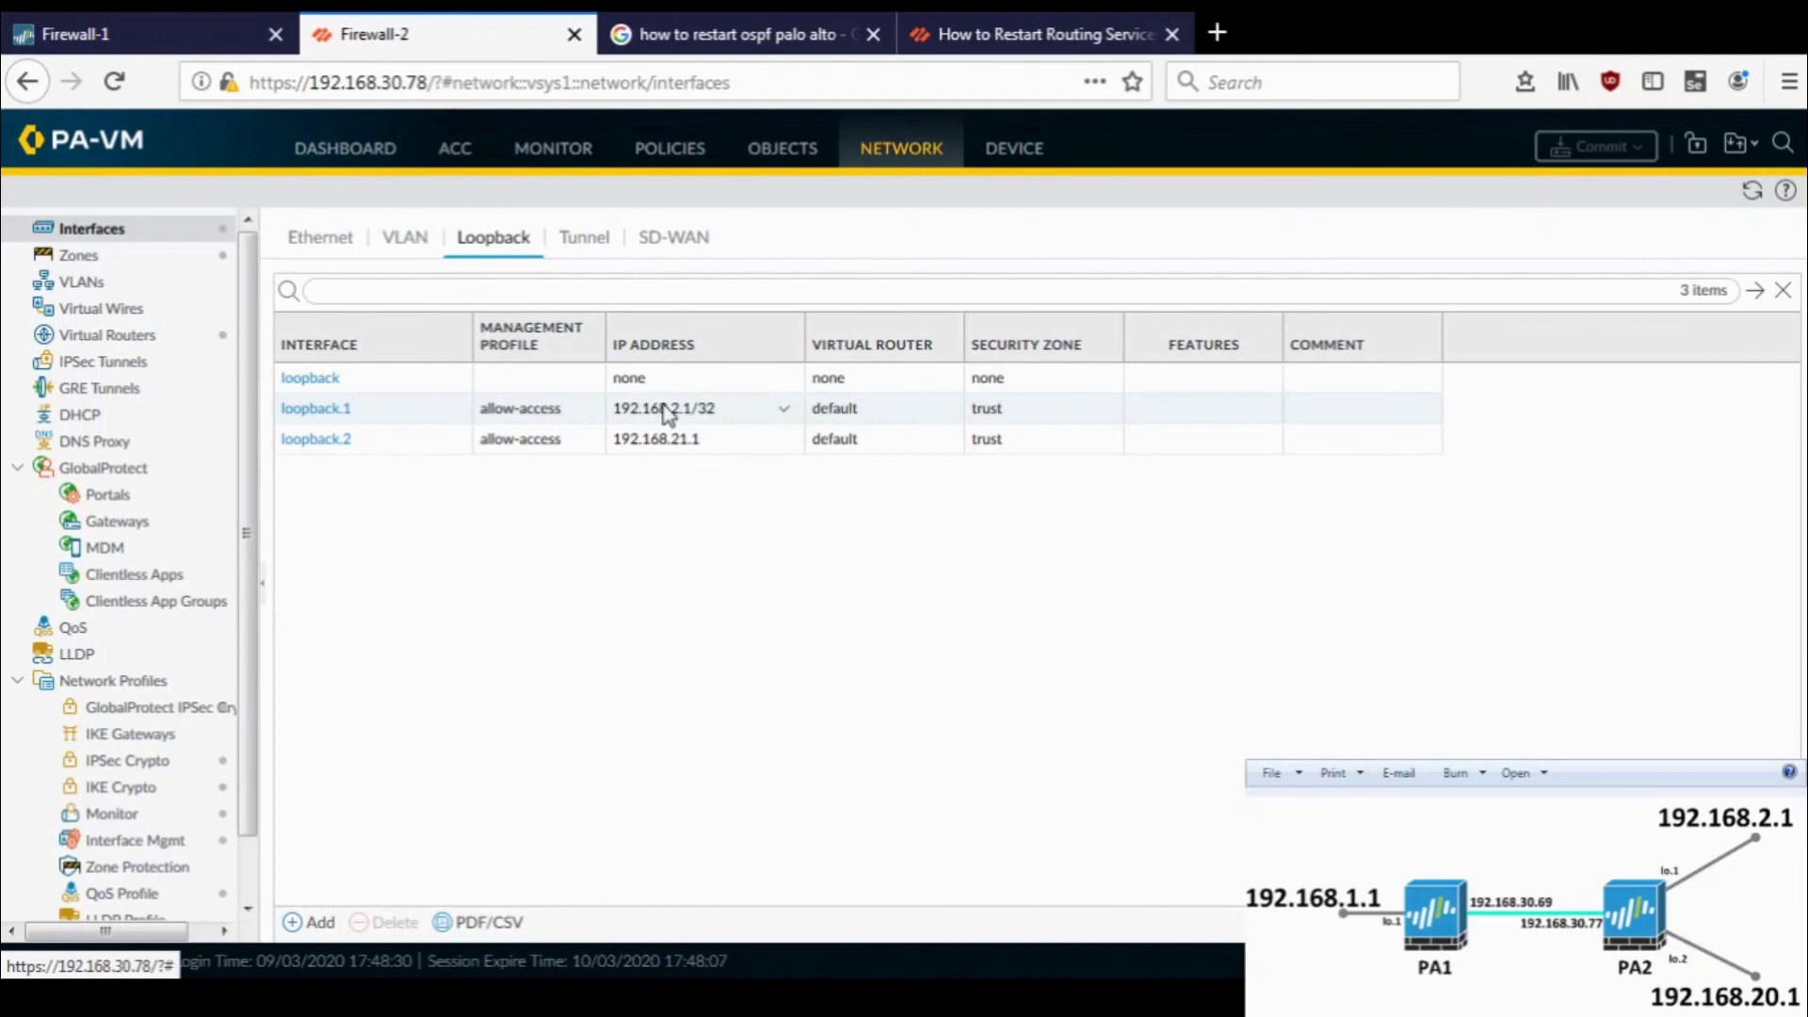
pyautogui.click(731, 415)
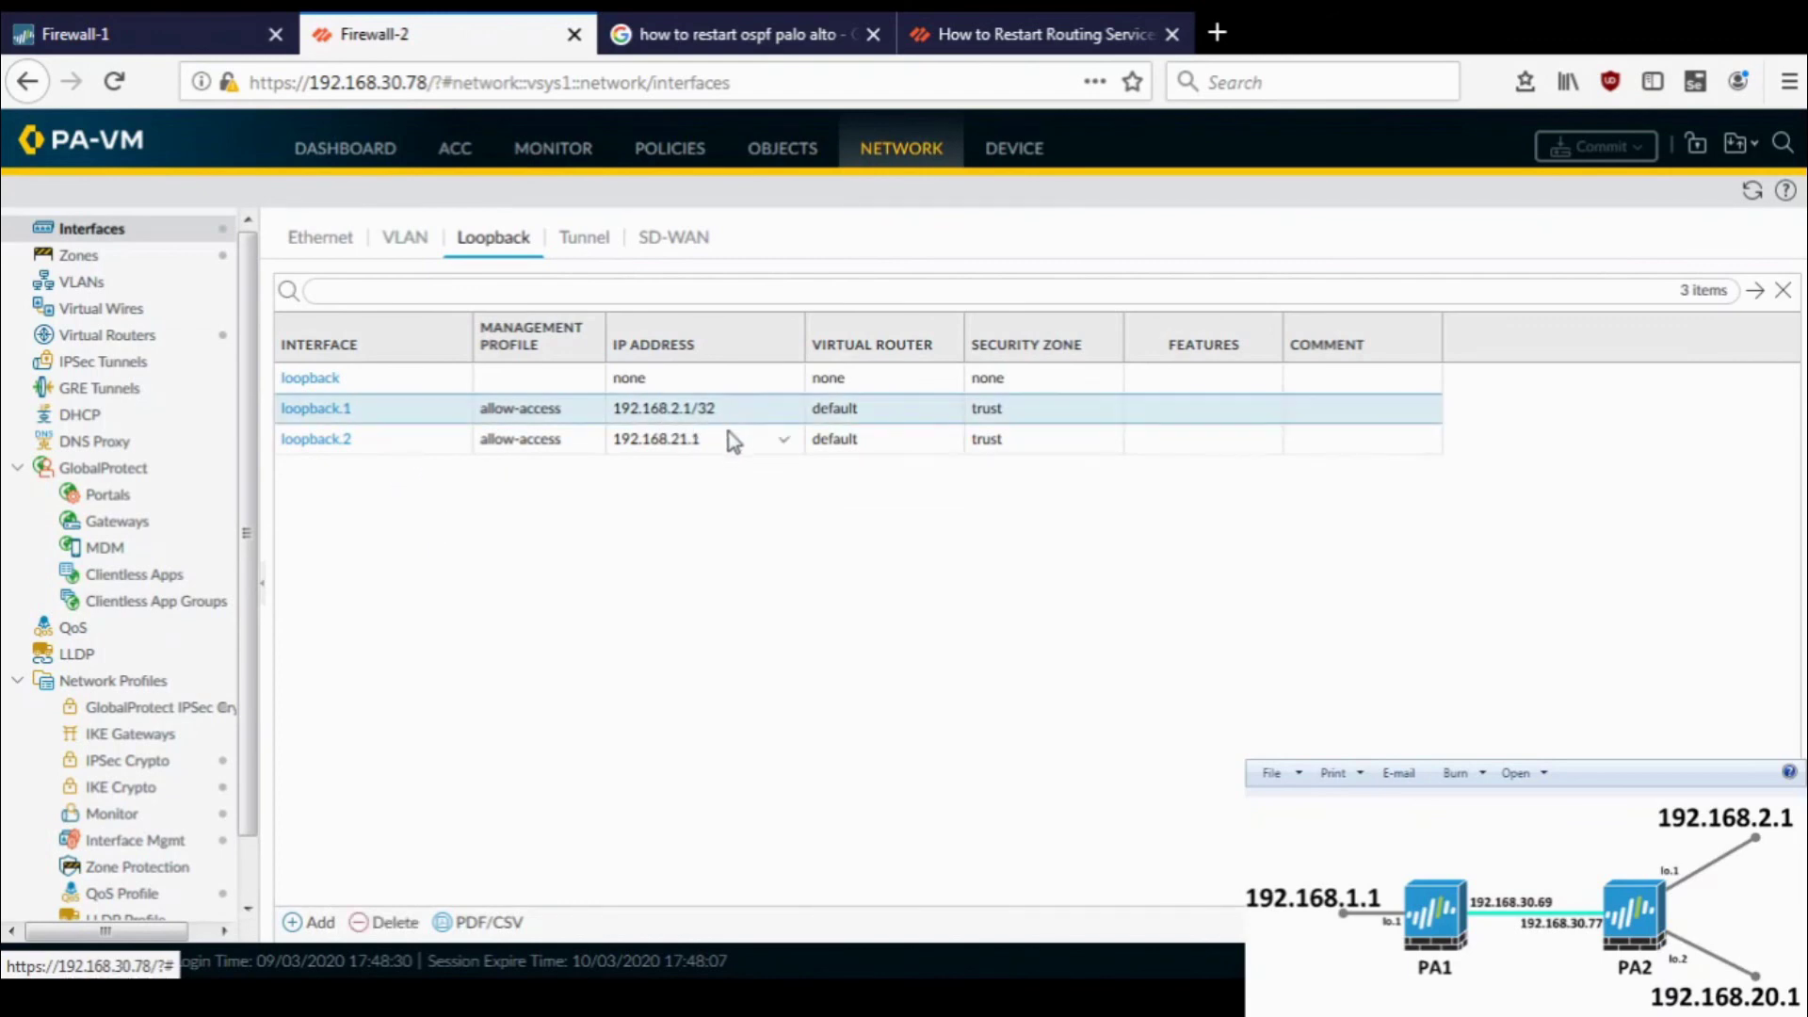
pyautogui.click(733, 444)
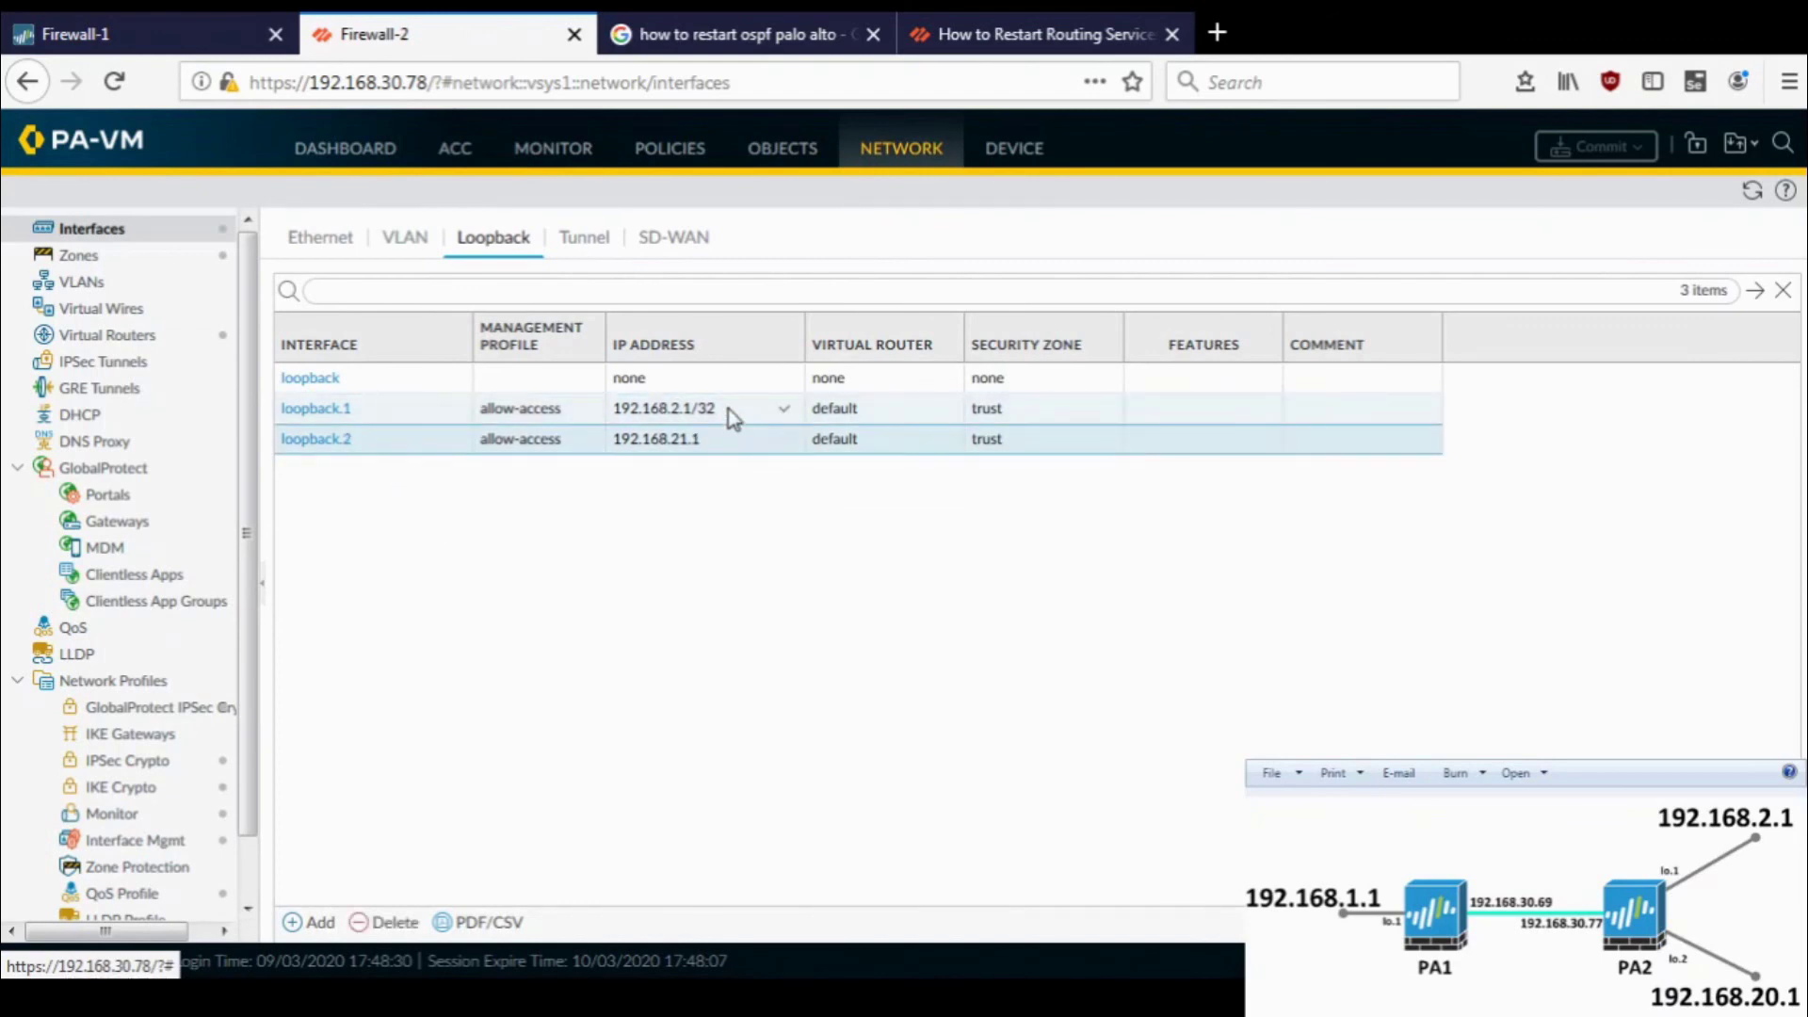
# - Change loopback.2's IPv4 address to 192.168.21.1/32
pyautogui.click(730, 412)
pyautogui.click(732, 448)
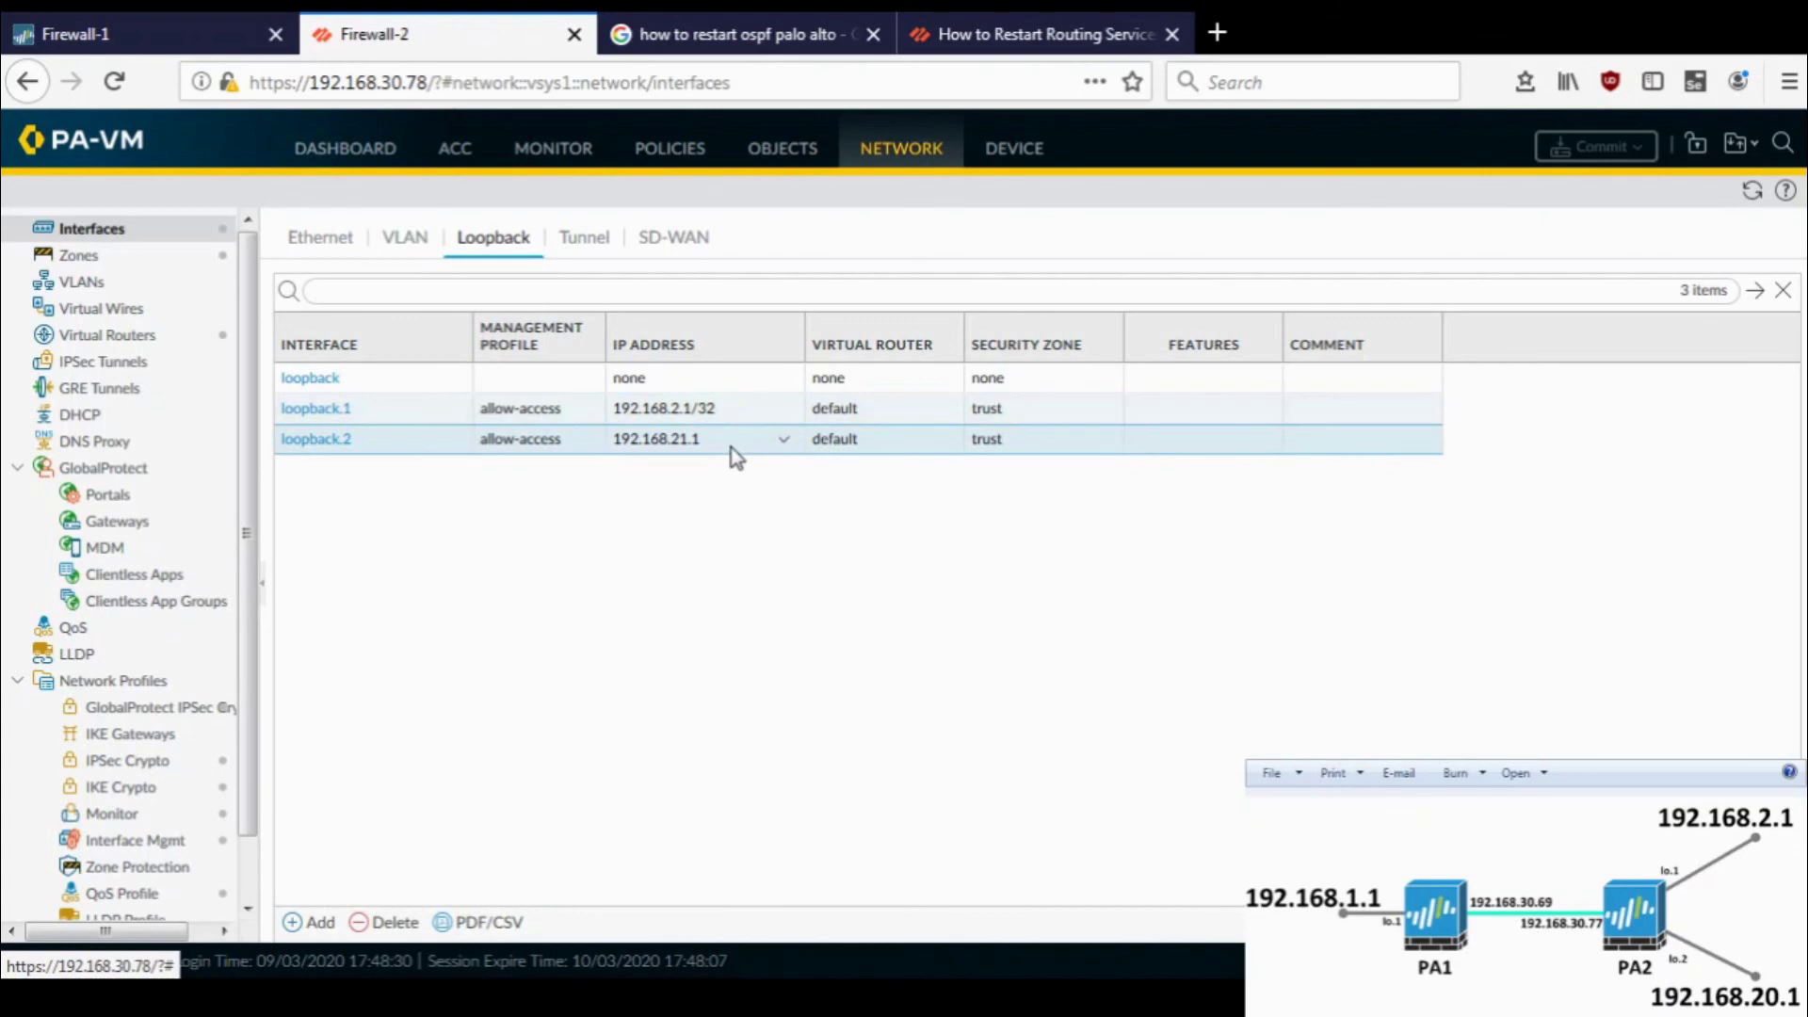
pyautogui.click(295, 444)
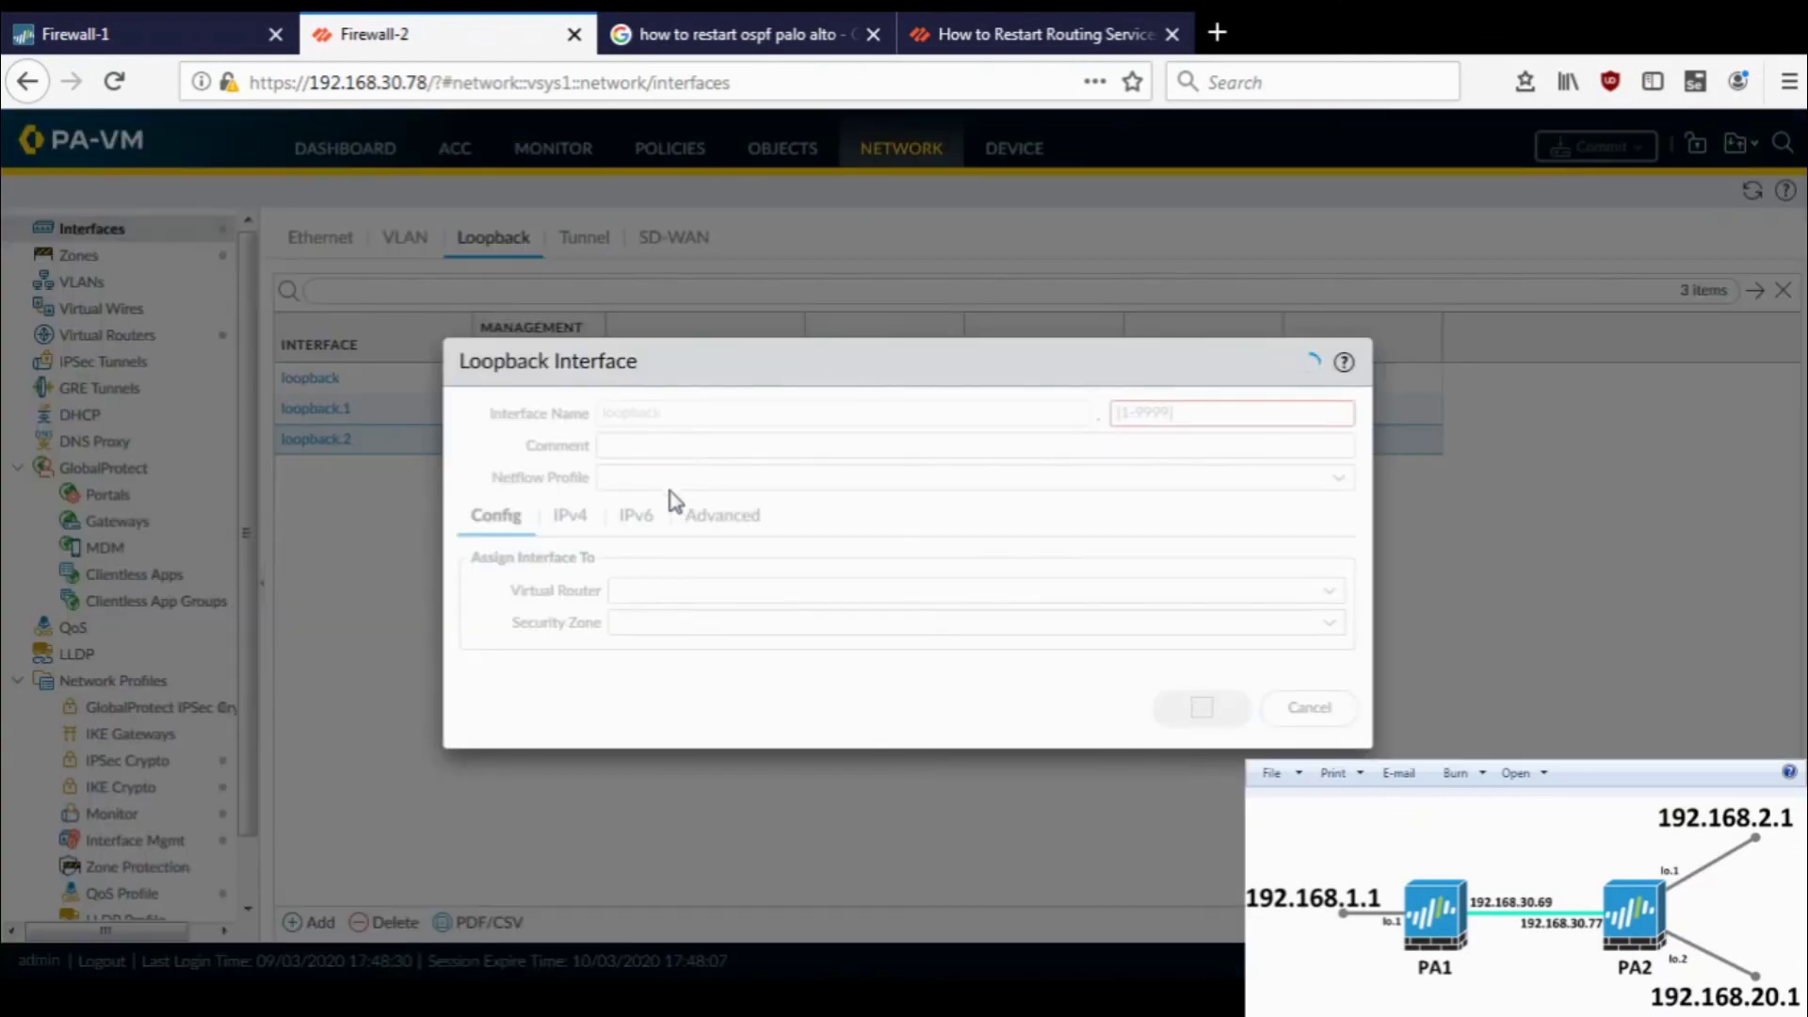
pyautogui.click(569, 515)
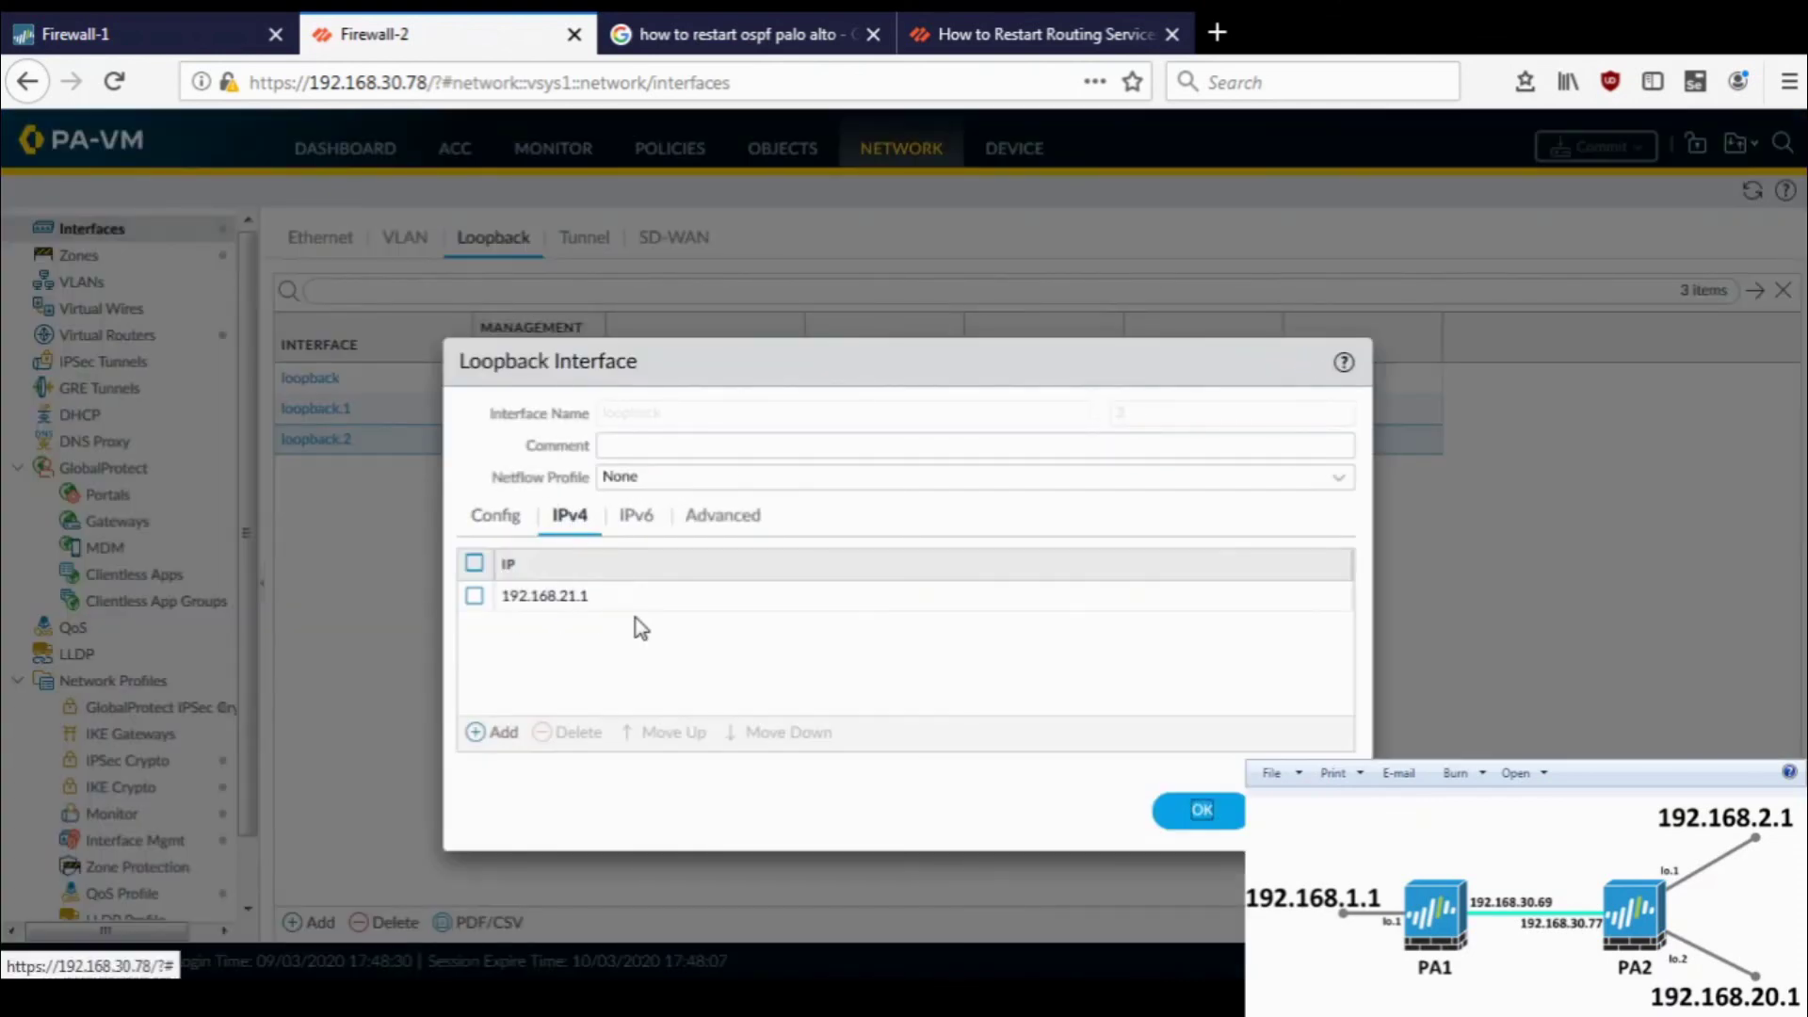
pyautogui.click(608, 596)
pyautogui.click(622, 596)
pyautogui.write('/')
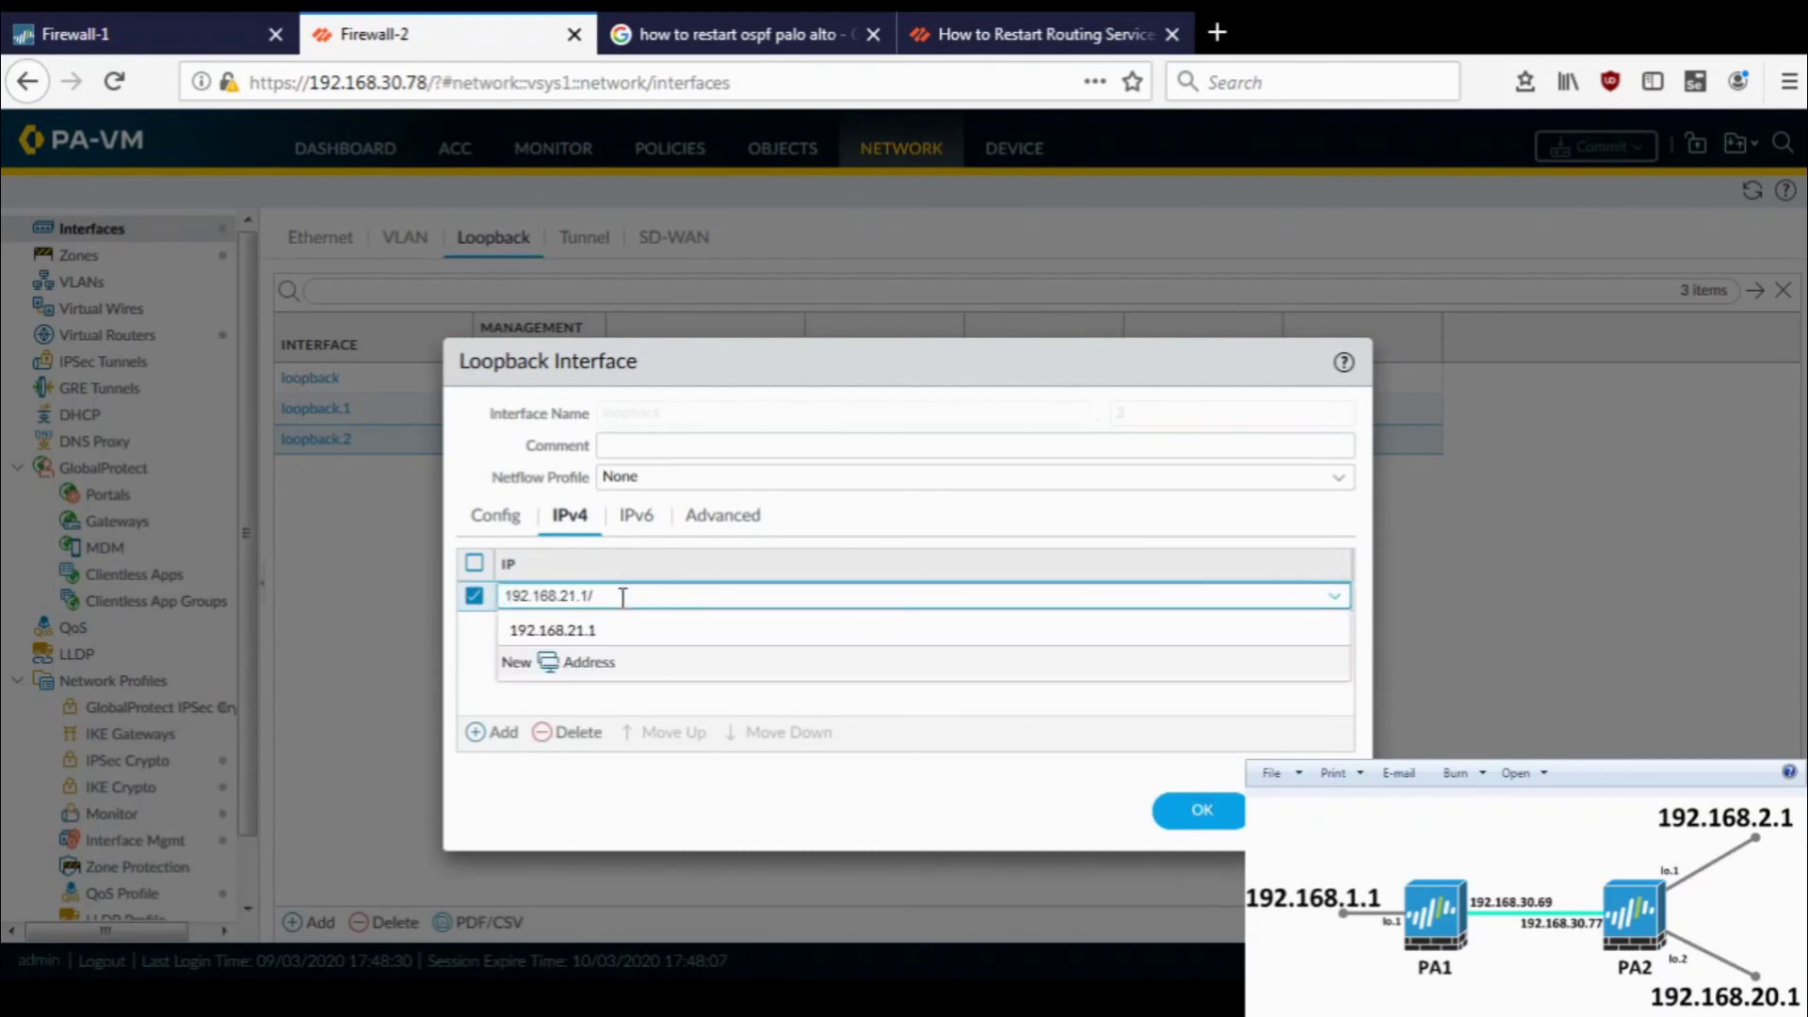
pyautogui.write('32')
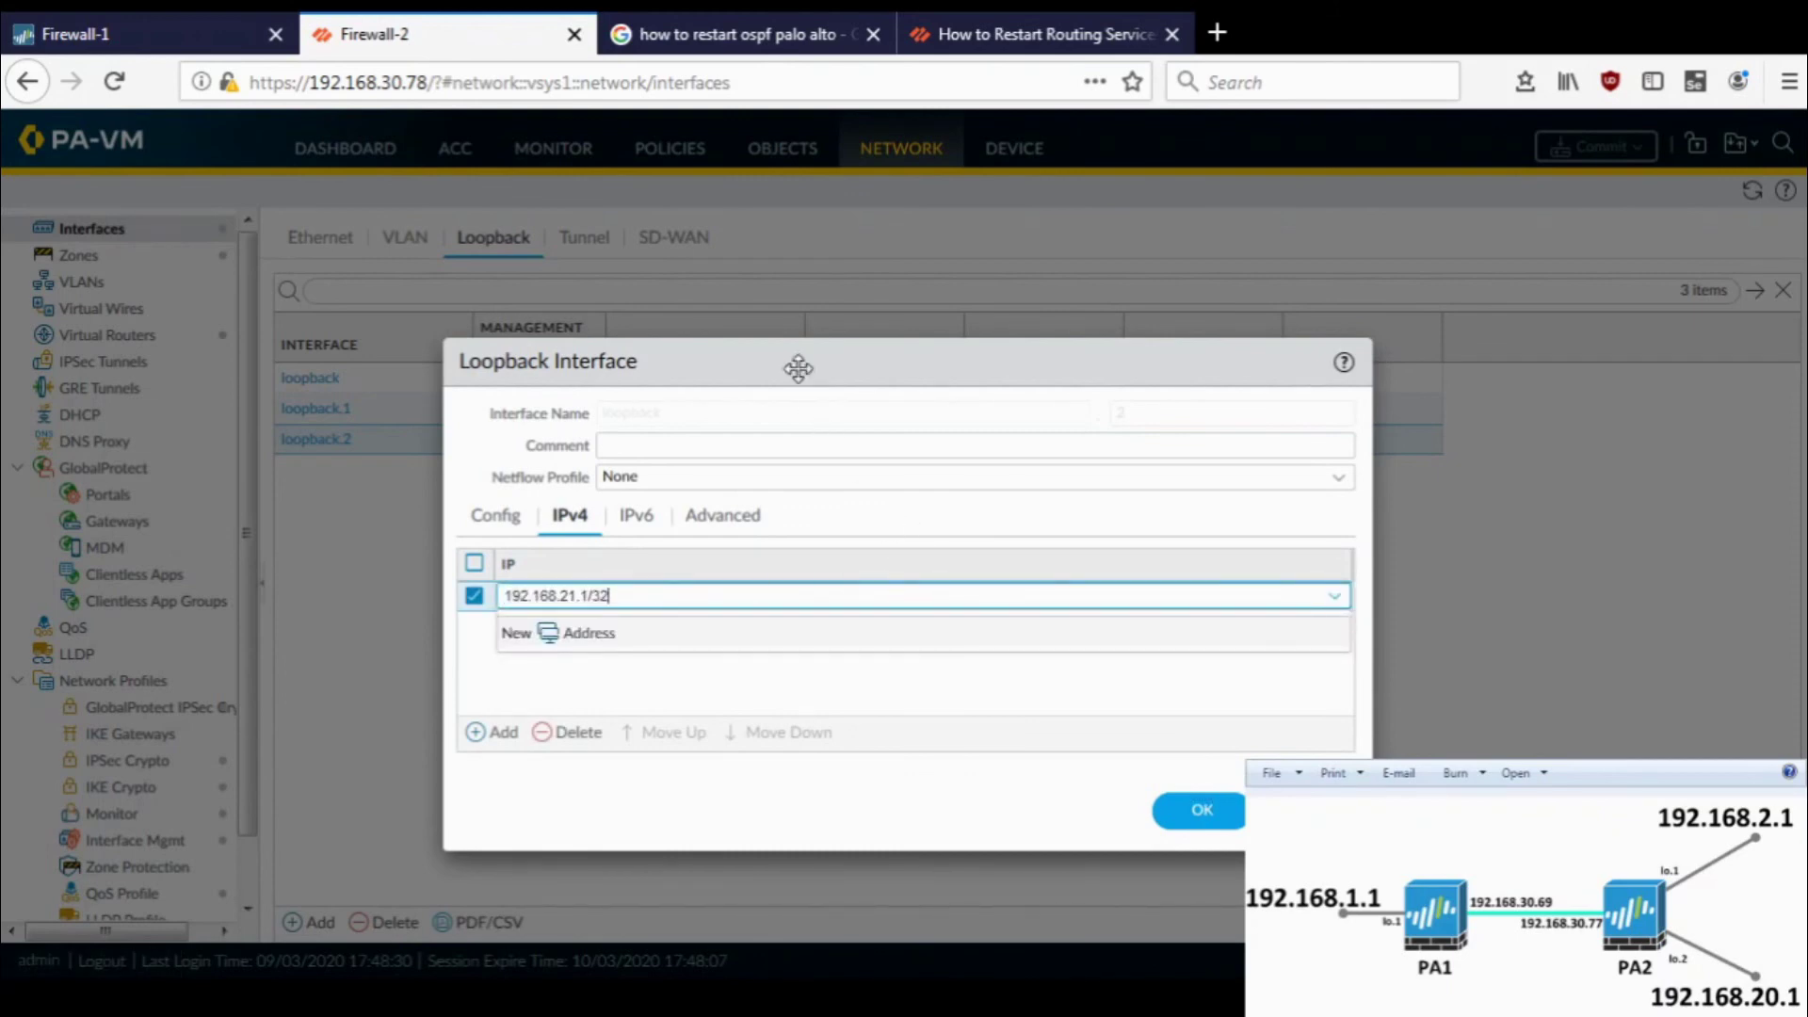
pyautogui.click(797, 368)
# - Save loopback.2, accept the management profile warning, and commit Firewall-2
pyautogui.click(1179, 813)
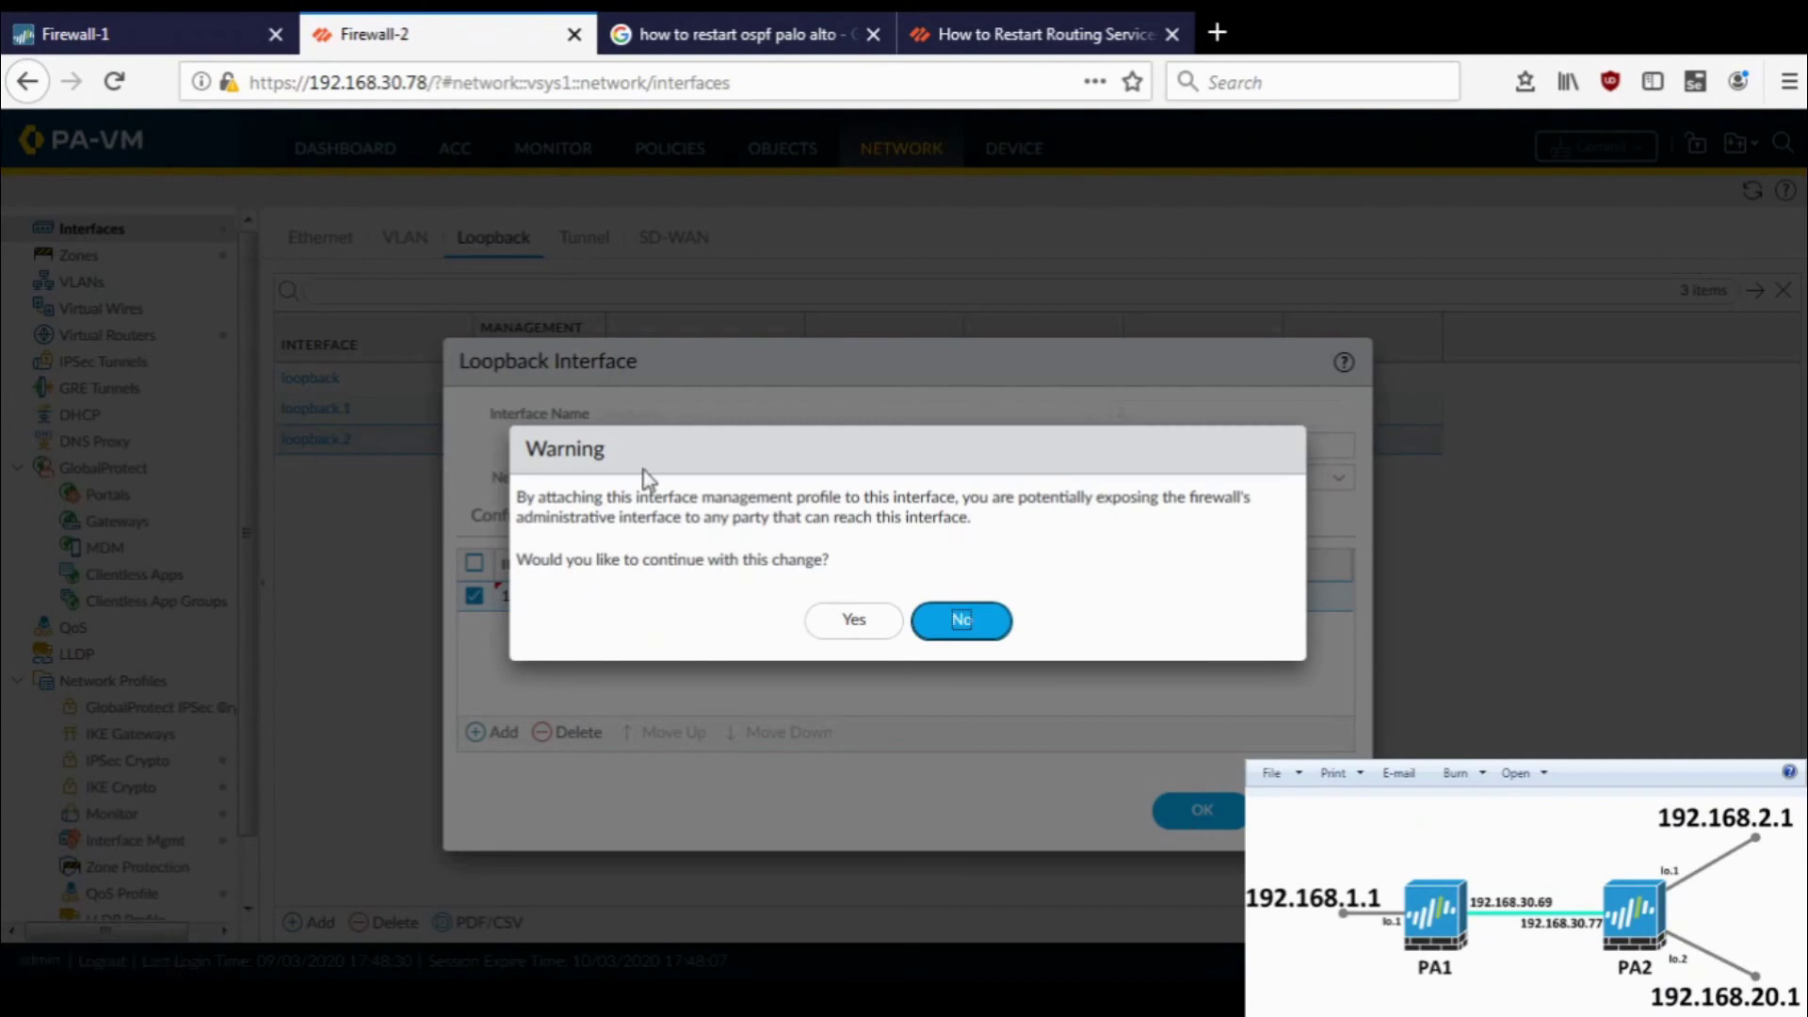
pyautogui.click(857, 629)
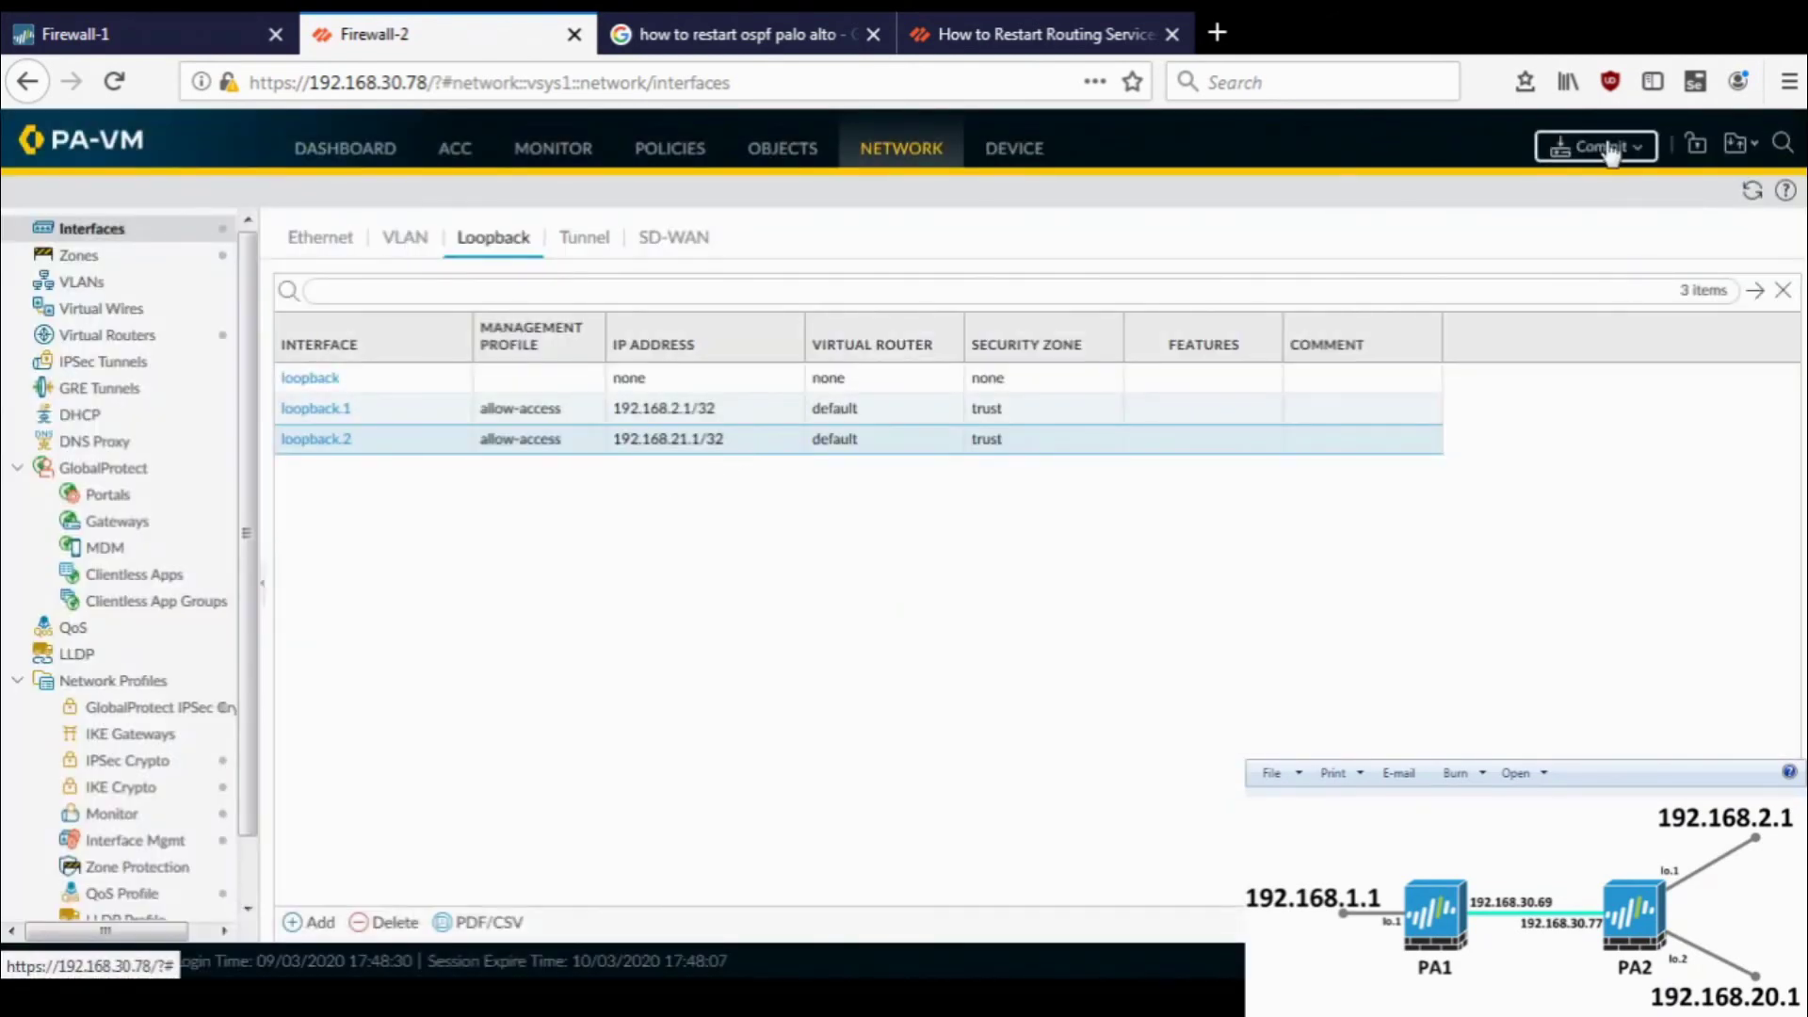
pyautogui.click(1612, 149)
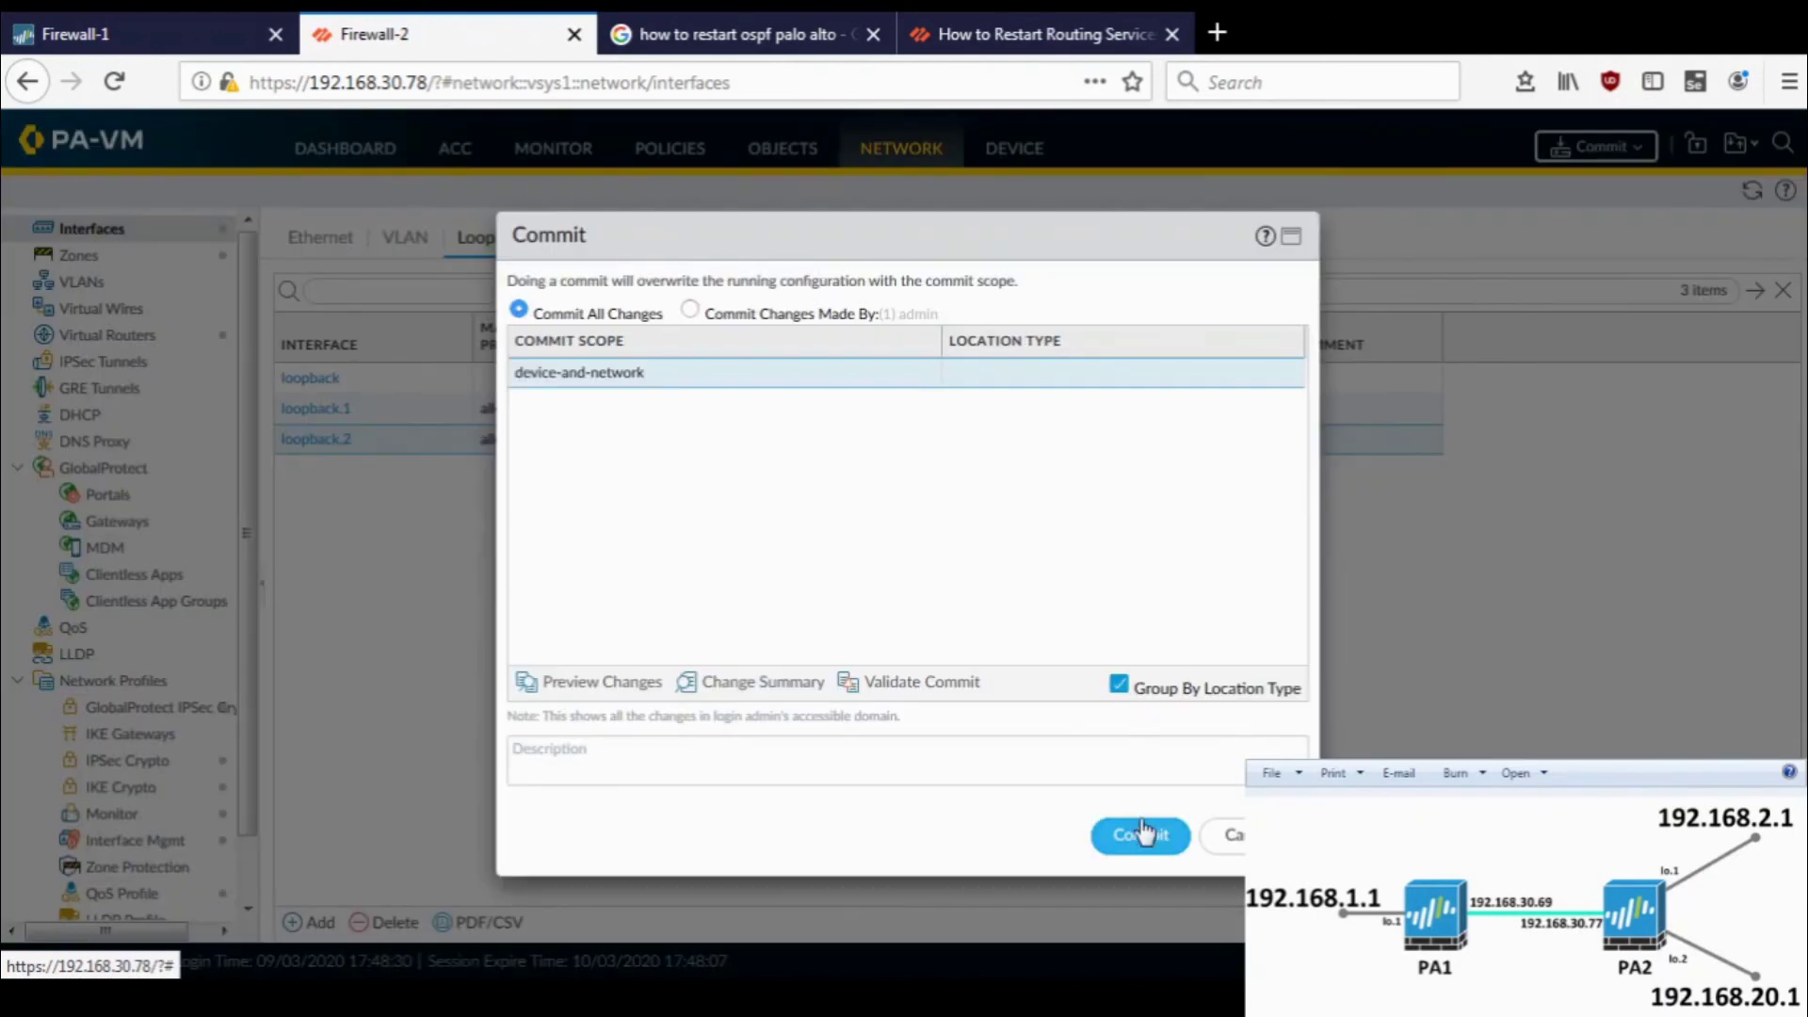
pyautogui.click(1141, 834)
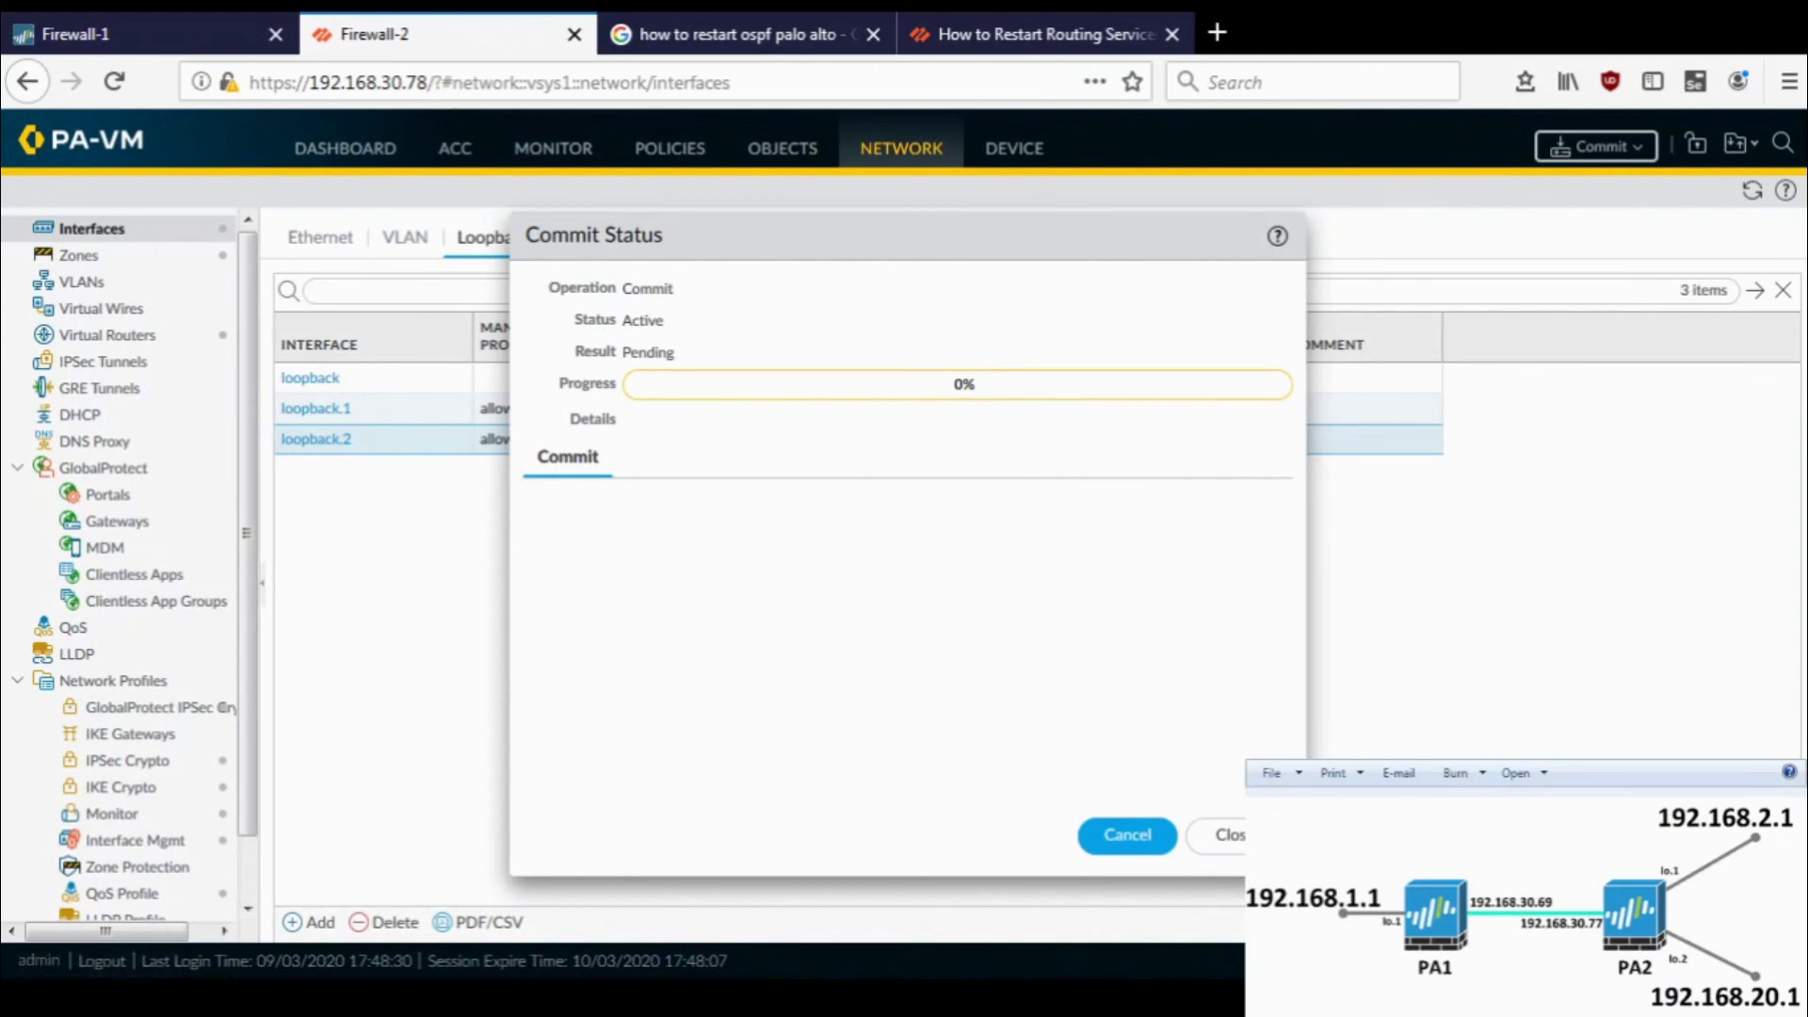
# - Run 'show routing route' on Firewall-2 and find the OSPF route to 192.168.1.1/32
pyautogui.hotkey('alt', 'Tab')
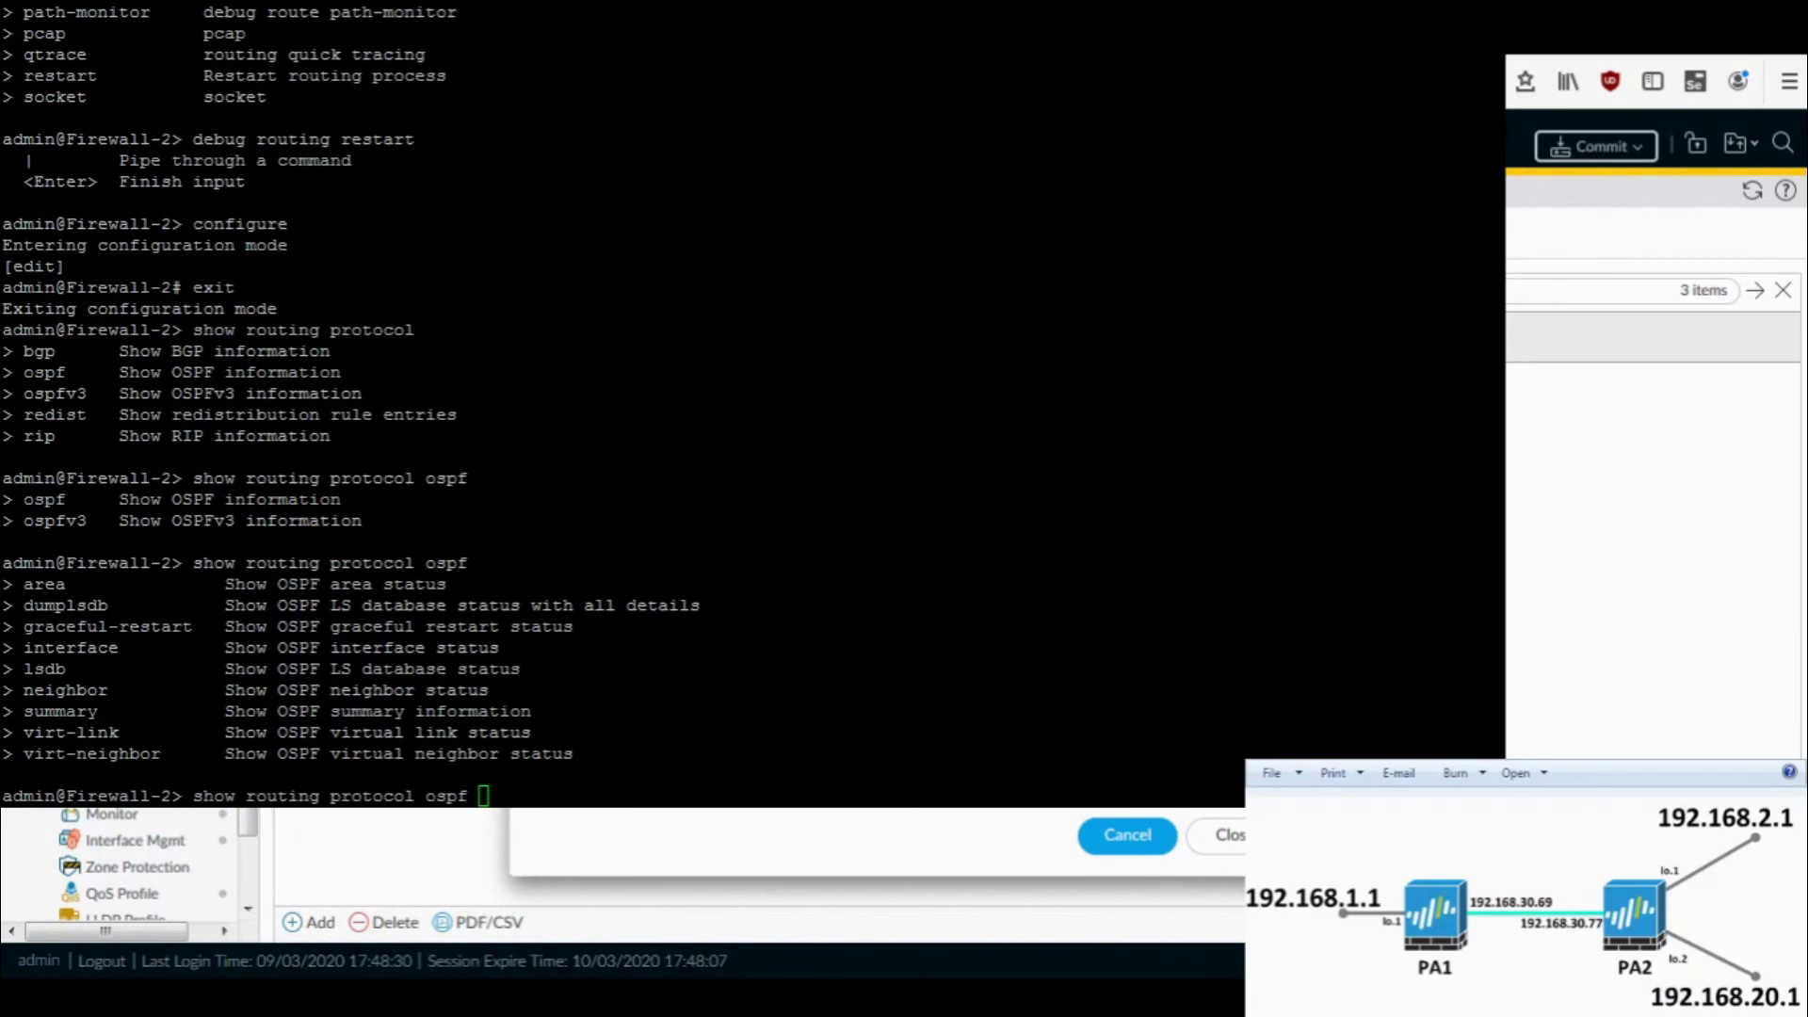
pyautogui.click(825, 723)
pyautogui.hotkey('ctrl', 'u')
pyautogui.press('Return')
pyautogui.press('Return')
pyautogui.press('Return')
pyautogui.press('Return')
pyautogui.press('Return')
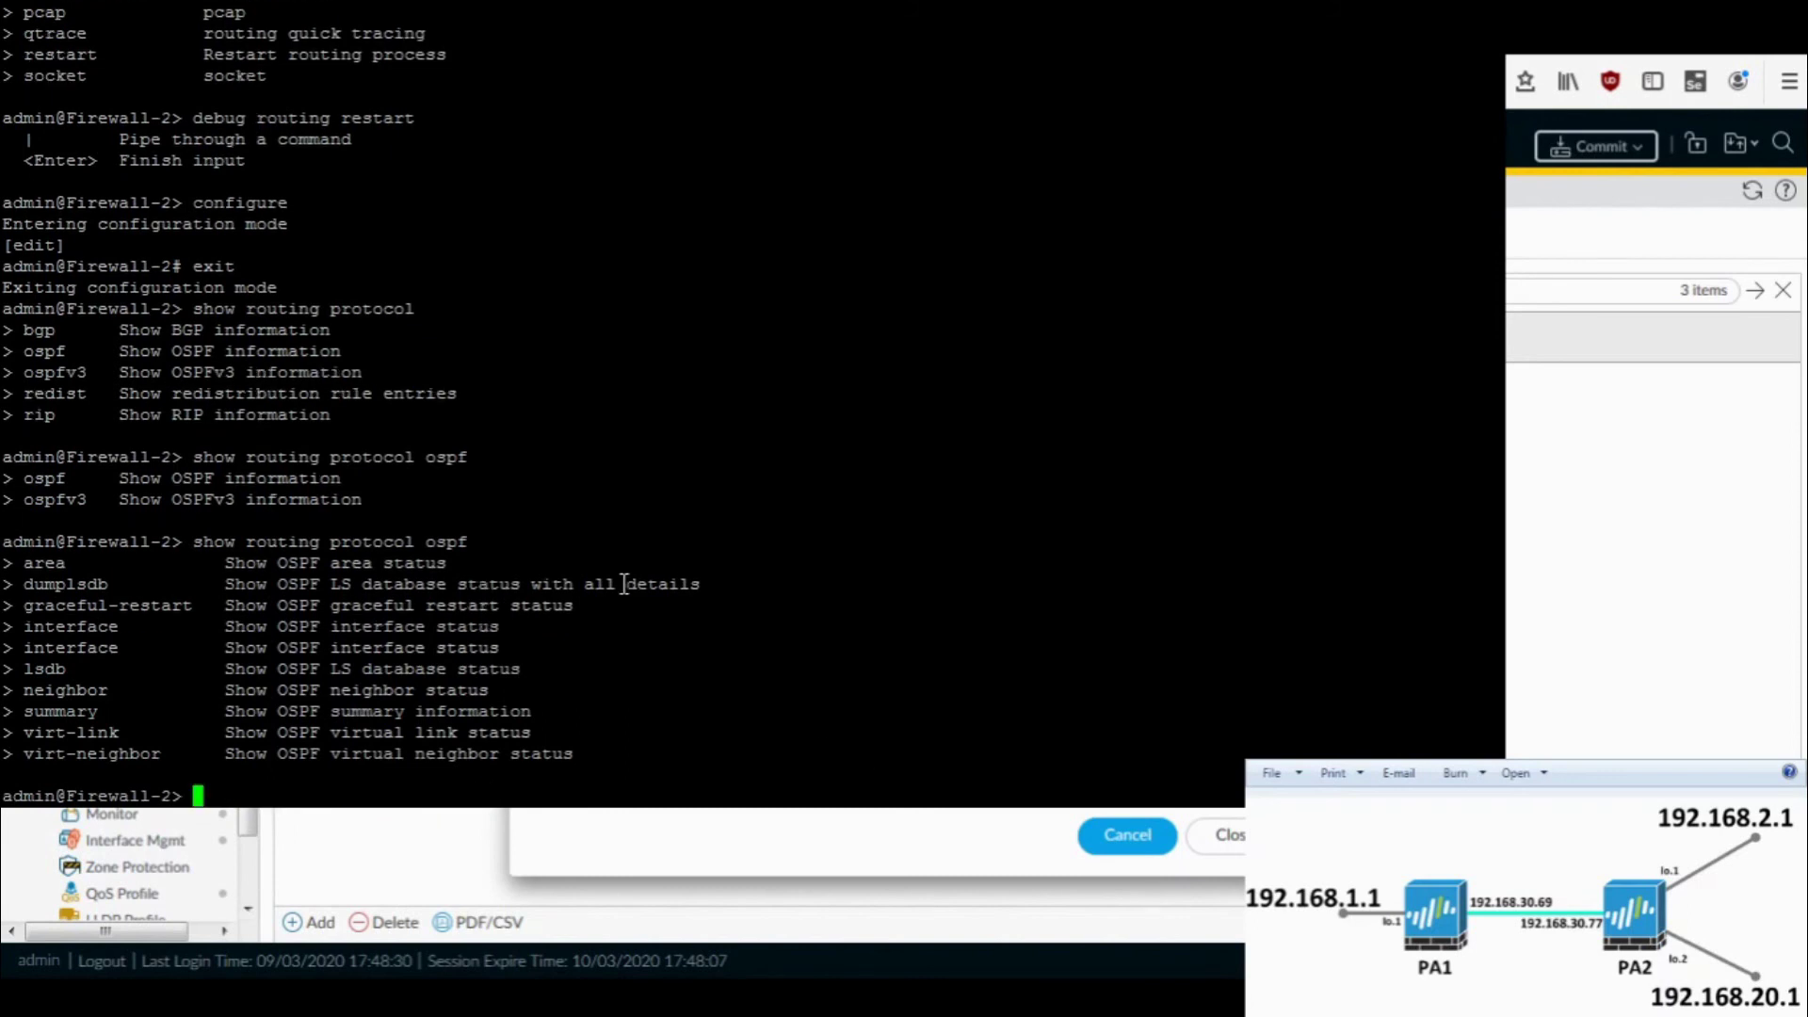
pyautogui.write('show ')
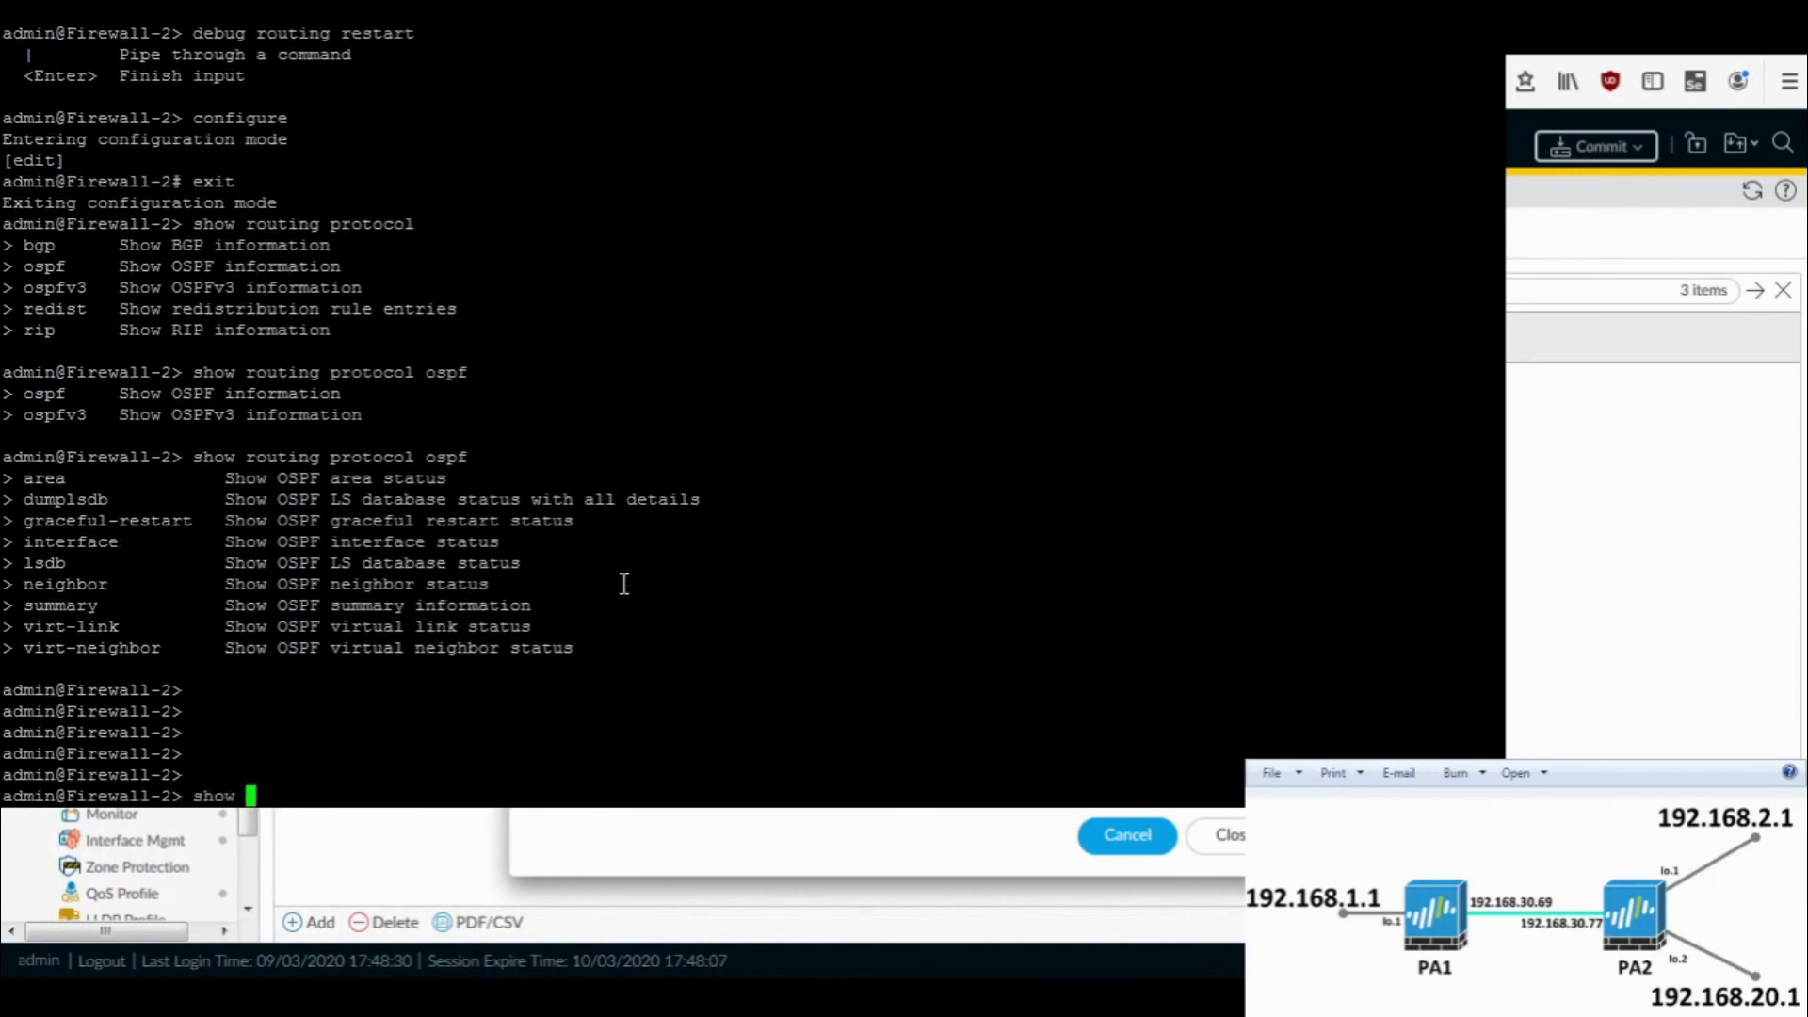
pyautogui.write('routin')
pyautogui.press('BackSpace')
pyautogui.press('BackSpace')
pyautogui.press('BackSpace')
pyautogui.press('BackSpace')
pyautogui.press('BackSpace')
pyautogui.write('outing ')
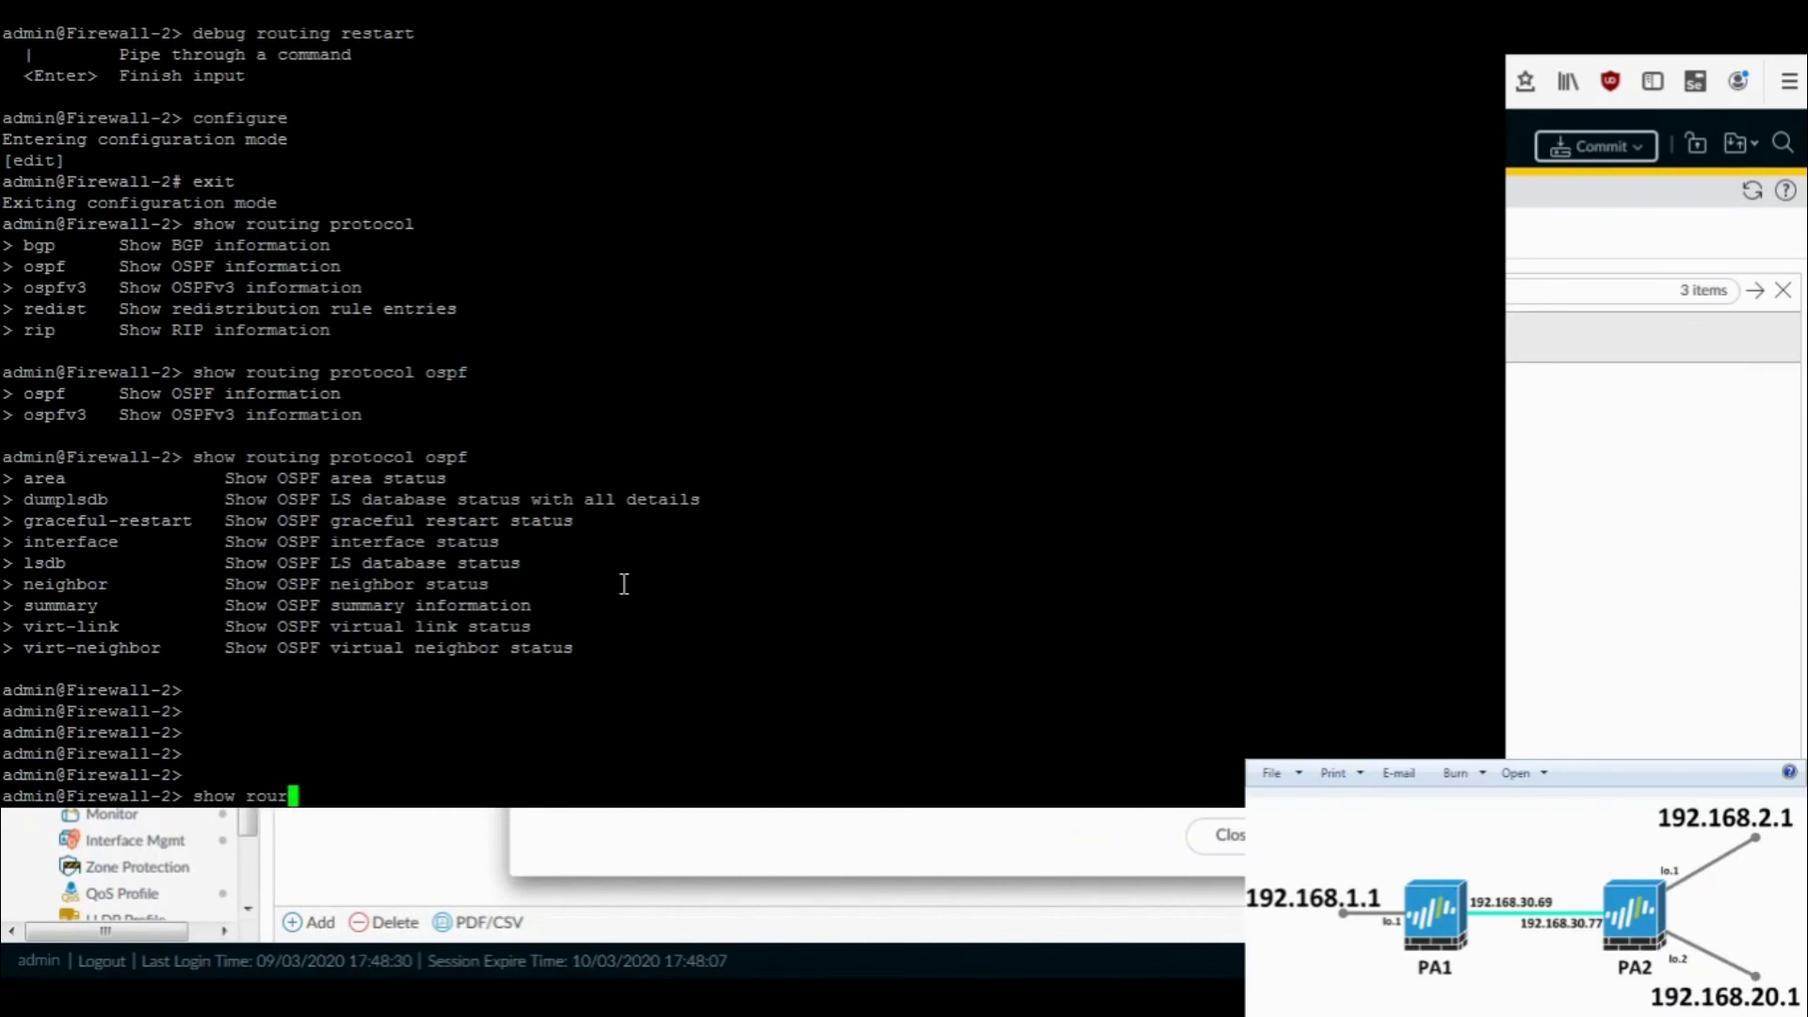
pyautogui.write('route')
pyautogui.press('Return')
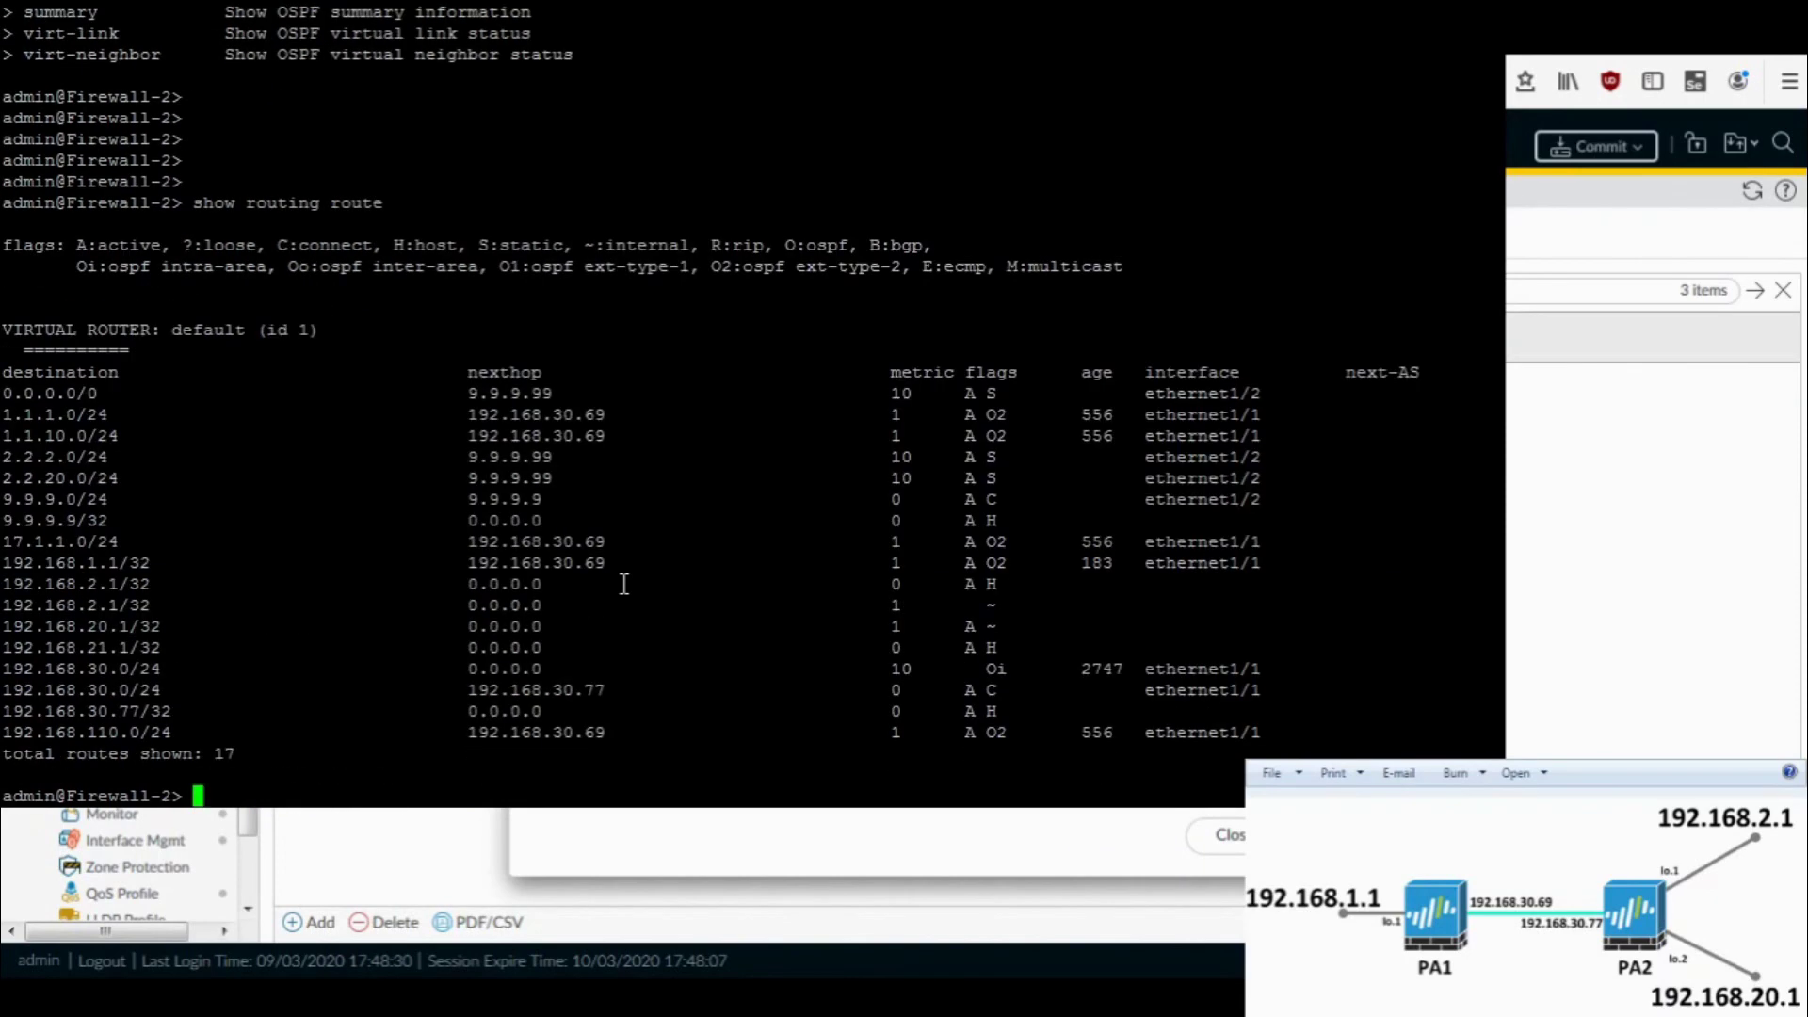
pyautogui.doubleClick(112, 565)
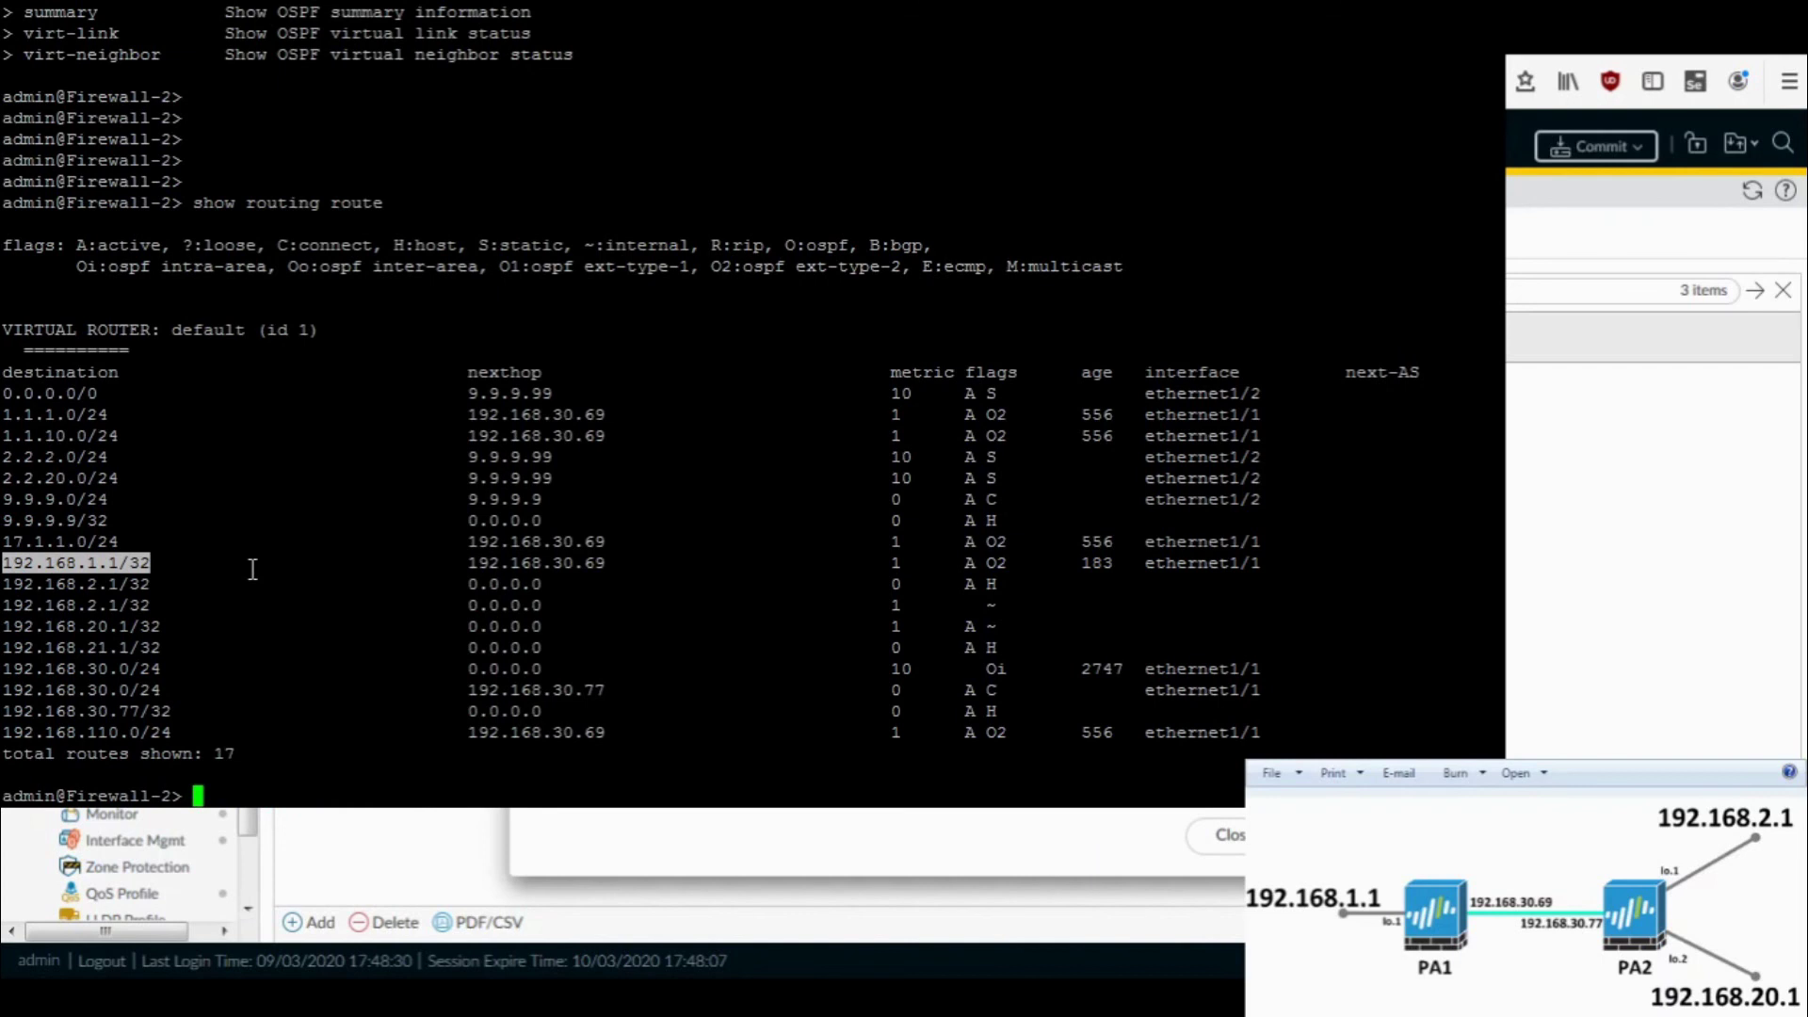
# - Run 'show interface all' to list Firewall-2's interfaces
pyautogui.press('Return')
pyautogui.press('Return')
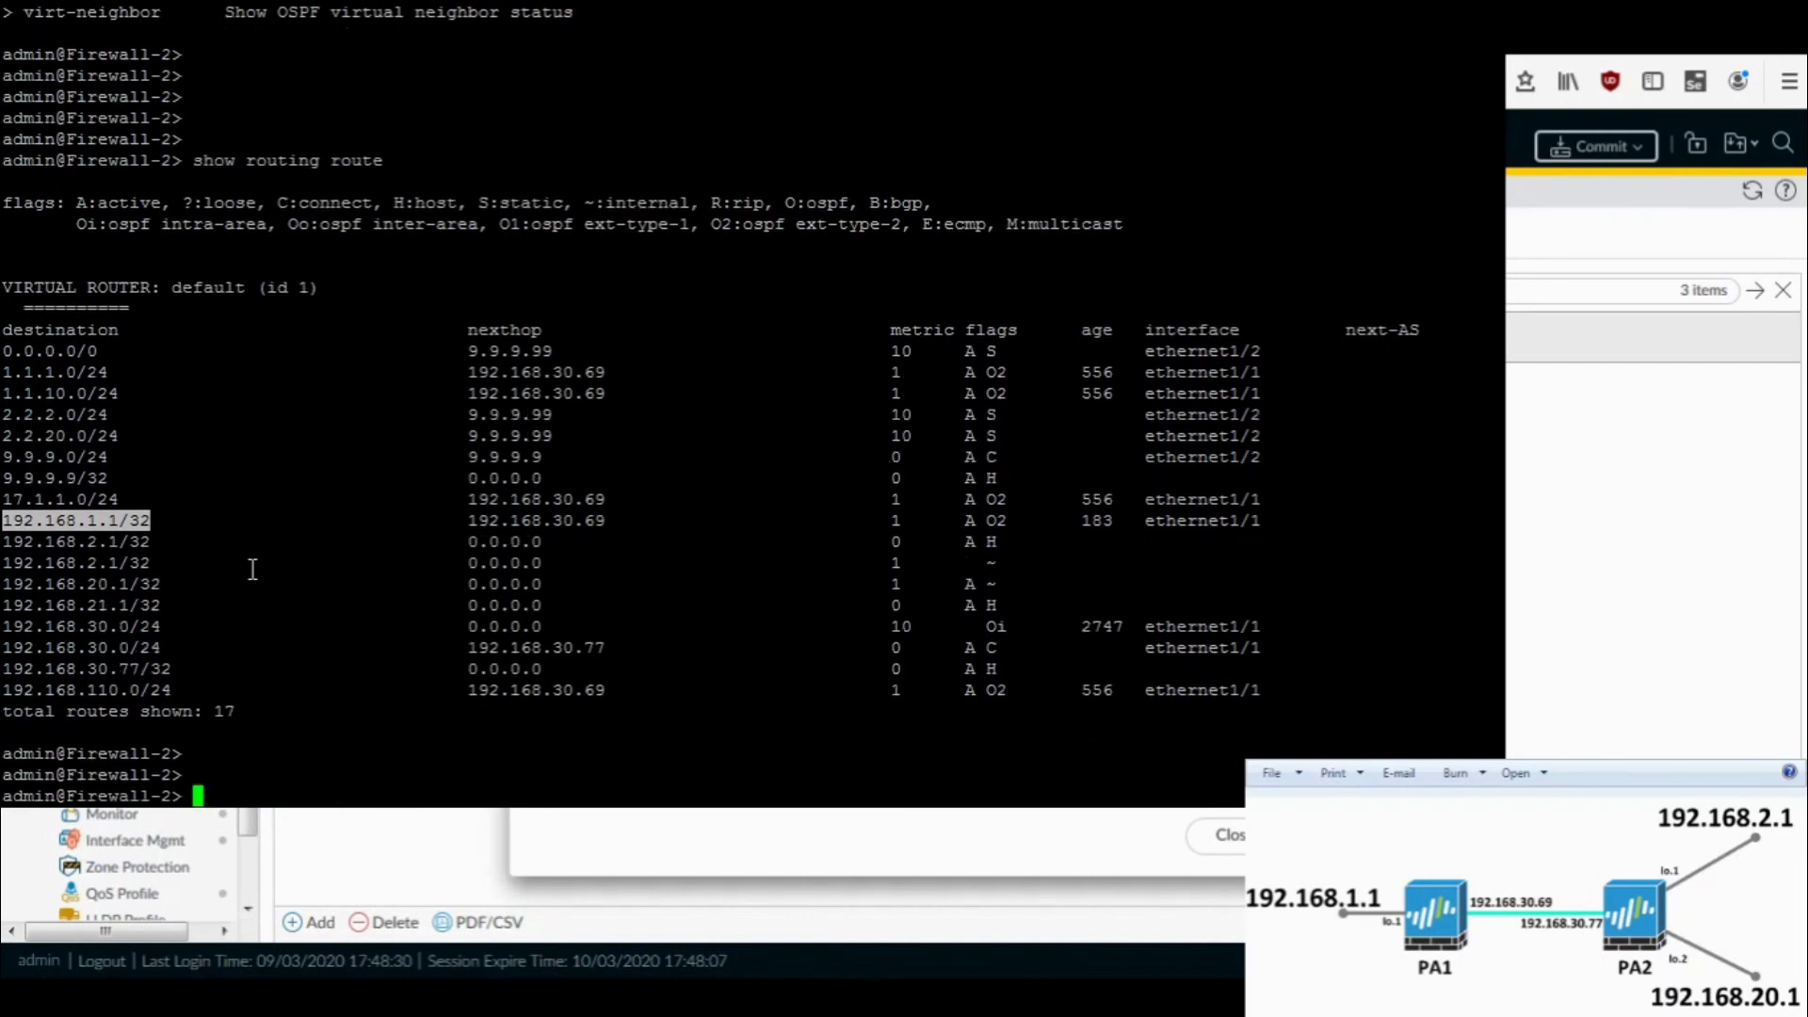
pyautogui.write('s?h')
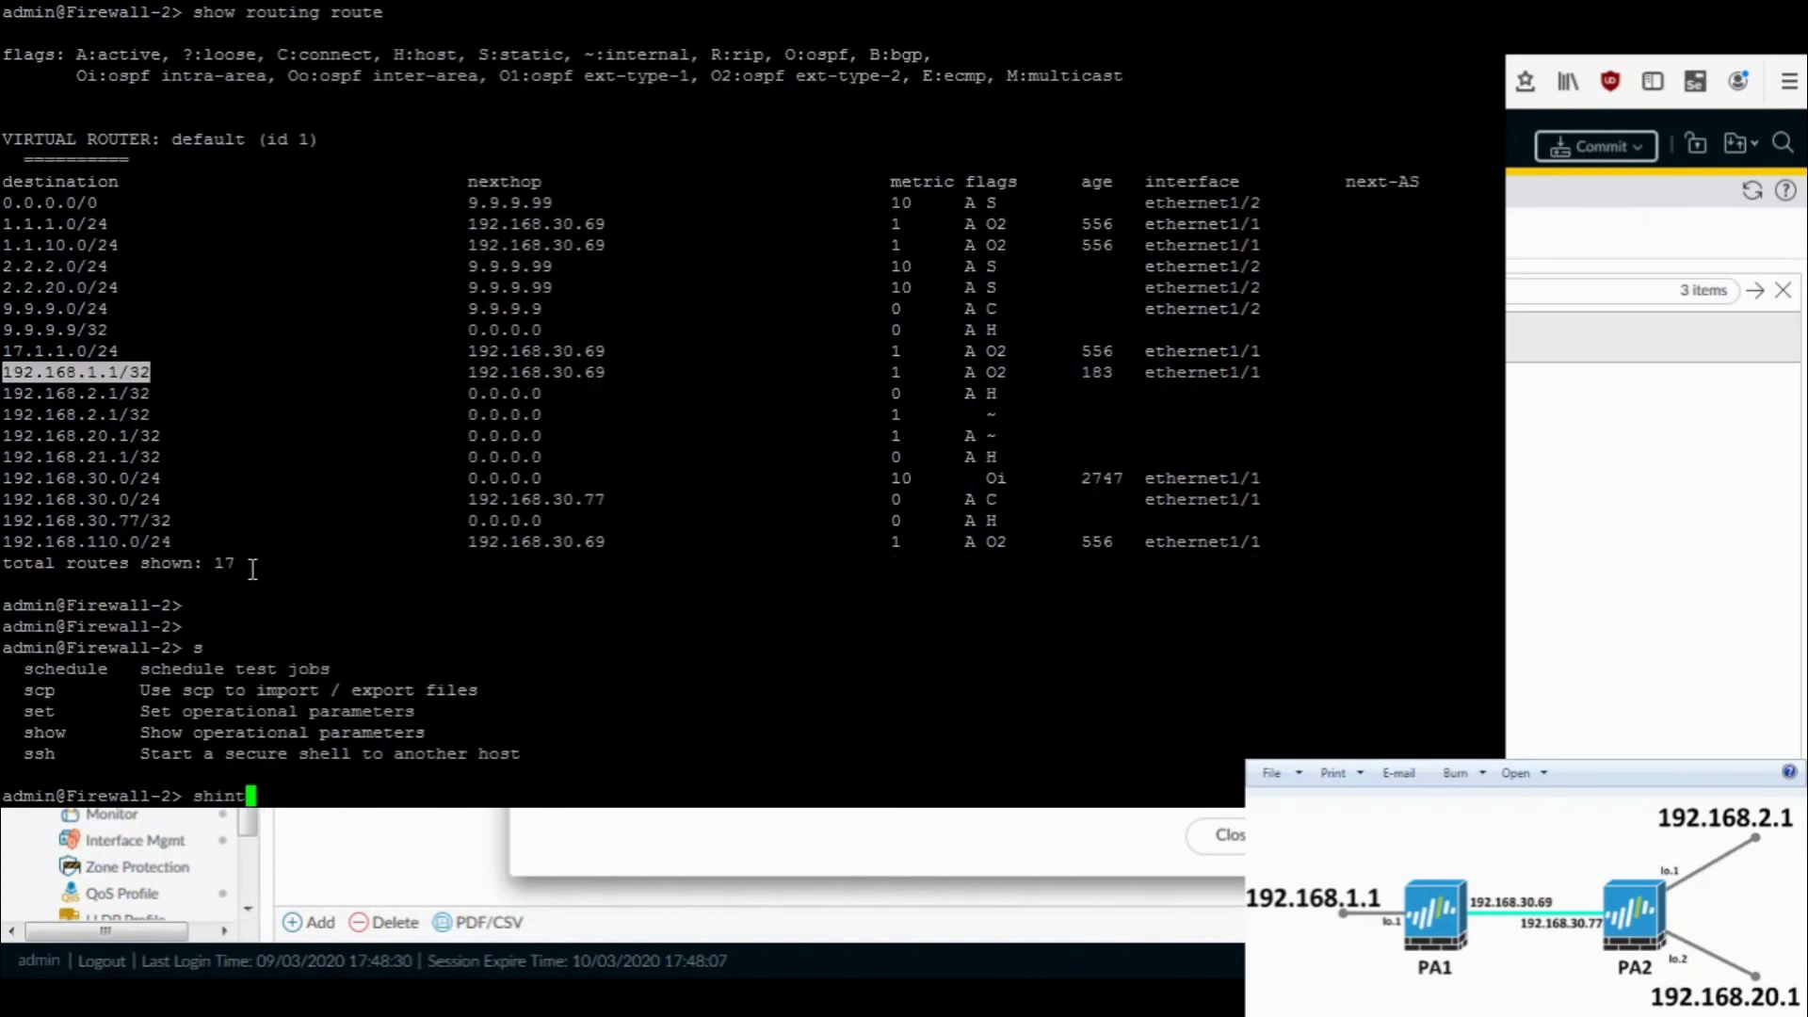
pyautogui.write('ow interface all')
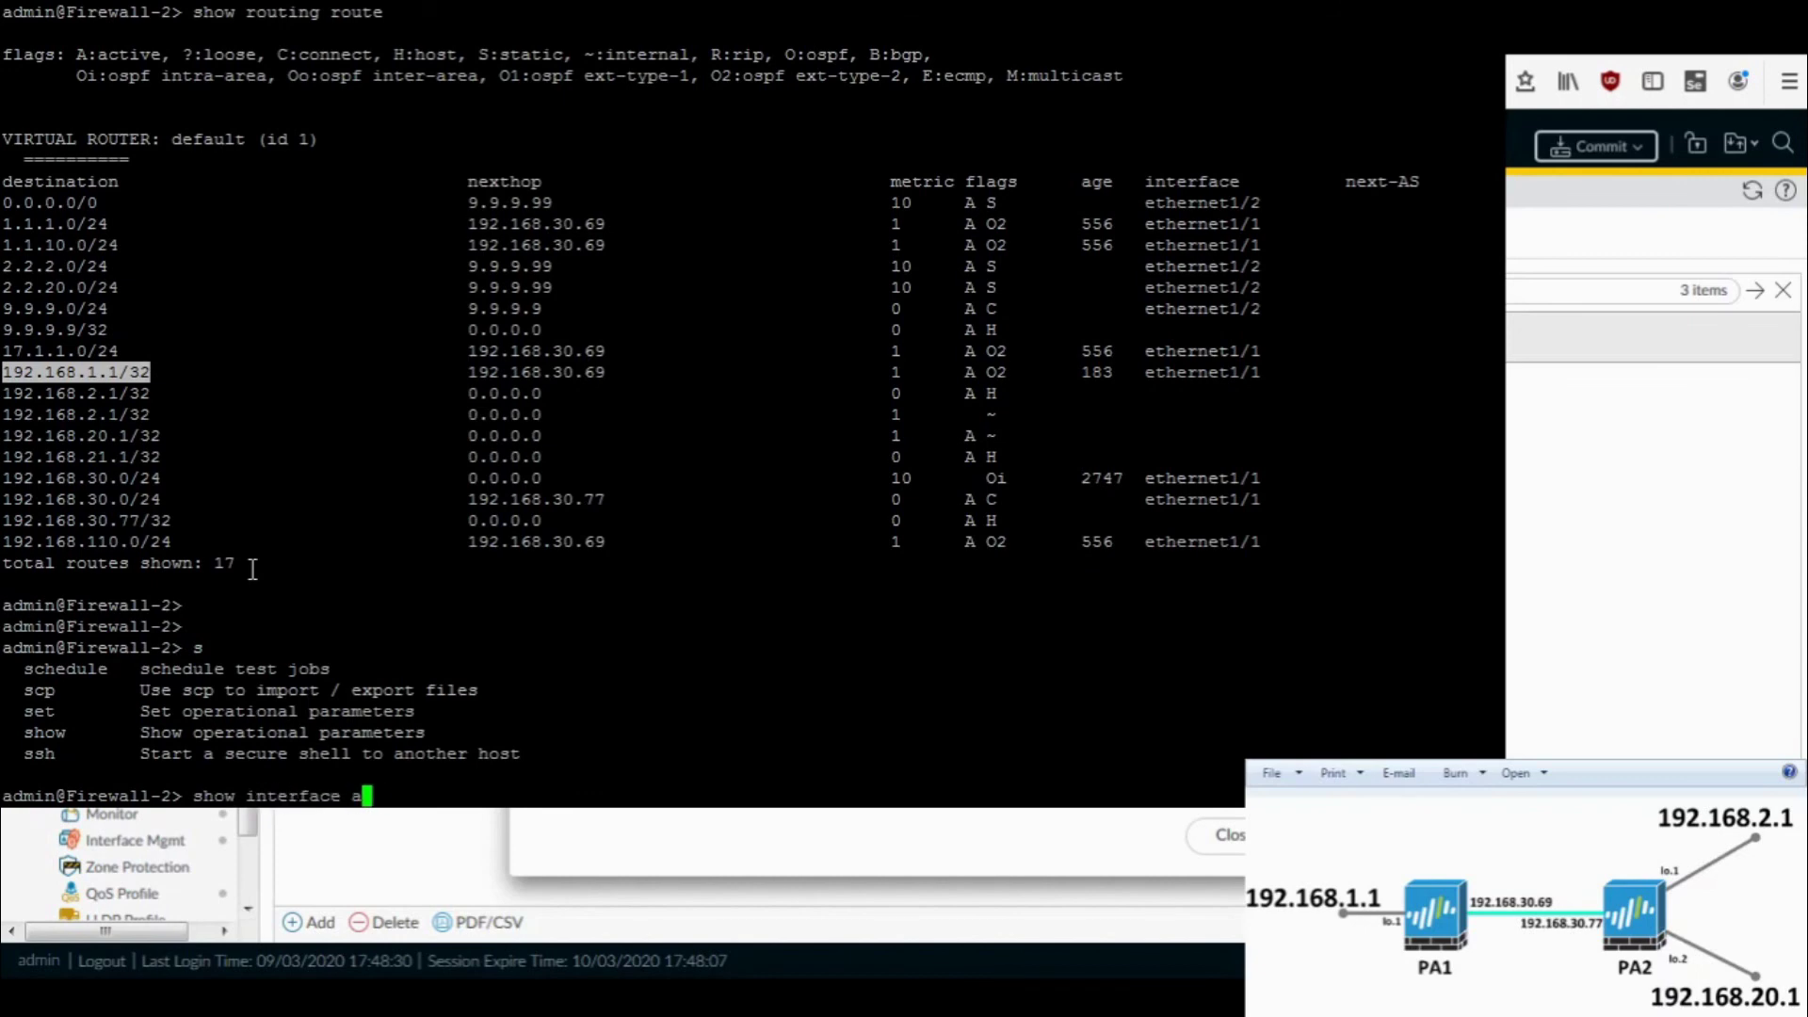
pyautogui.press('Return')
# - Ping 192.168.1.1 from source 192.168.2.1, stopping after three replies
pyautogui.write('ping source')
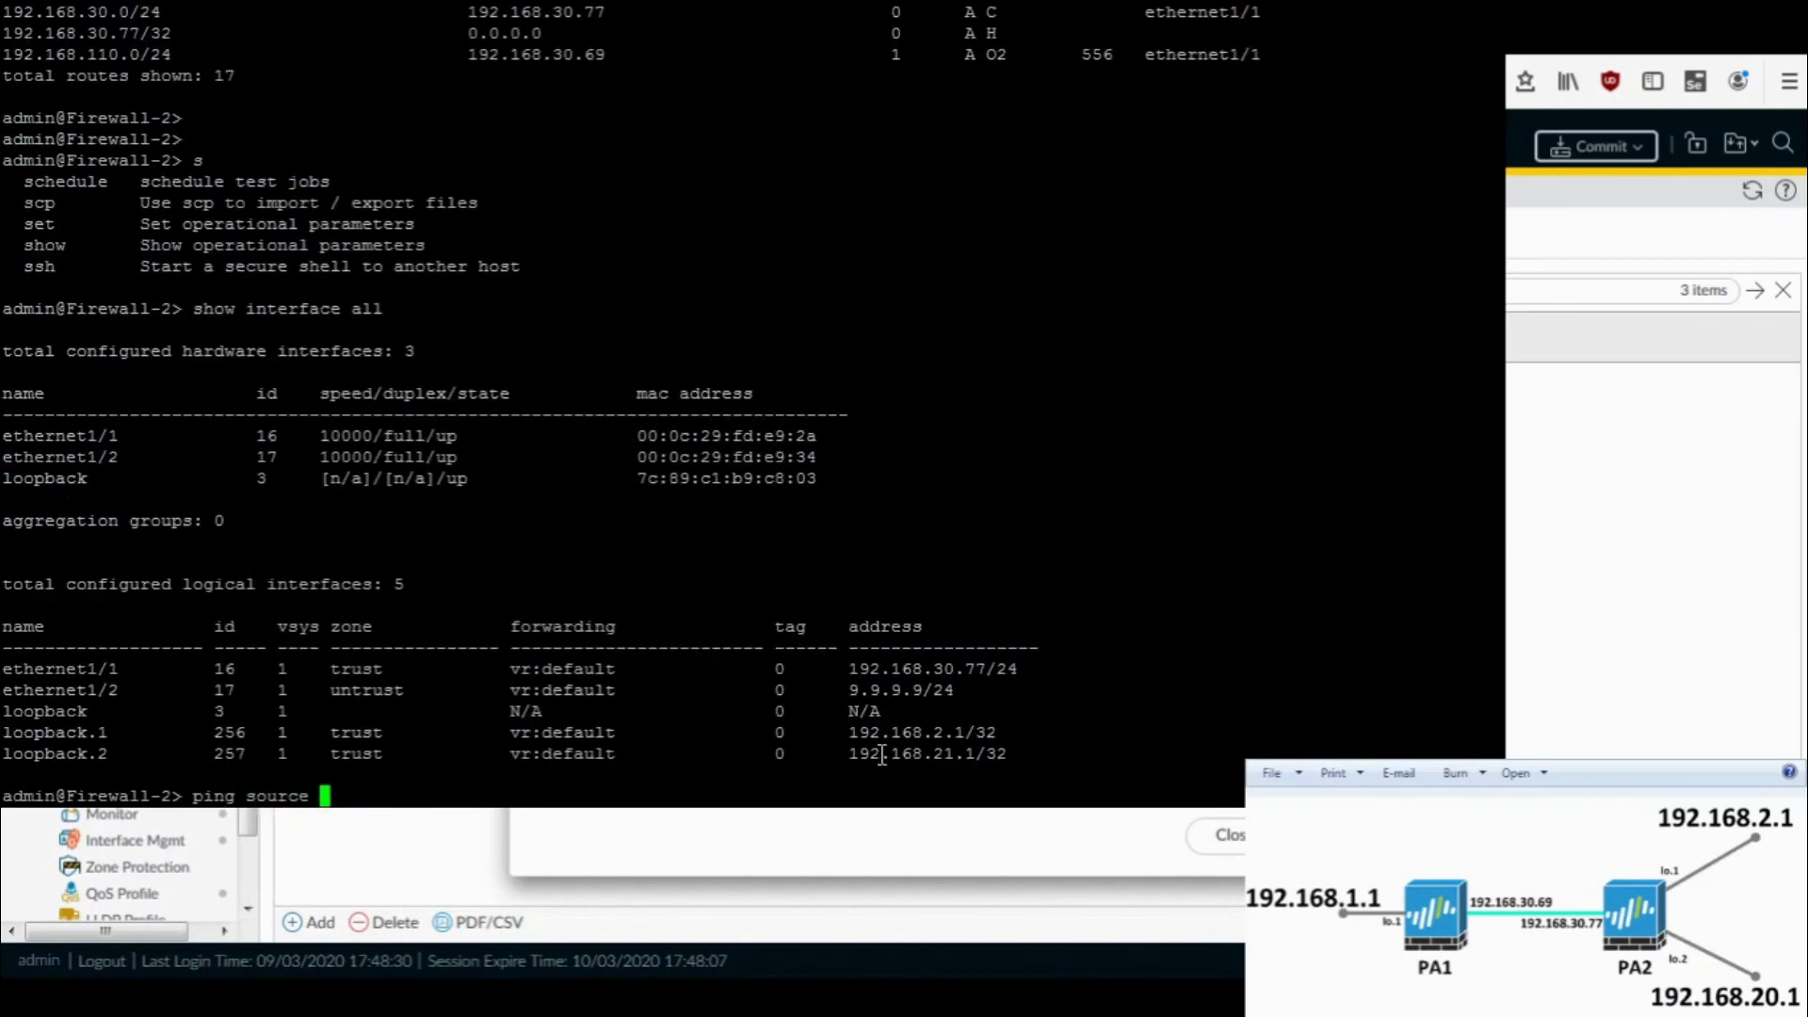
pyautogui.doubleClick(902, 732)
pyautogui.rightClick(902, 732)
pyautogui.press('BackSpace')
pyautogui.press('BackSpace')
pyautogui.press('BackSpace')
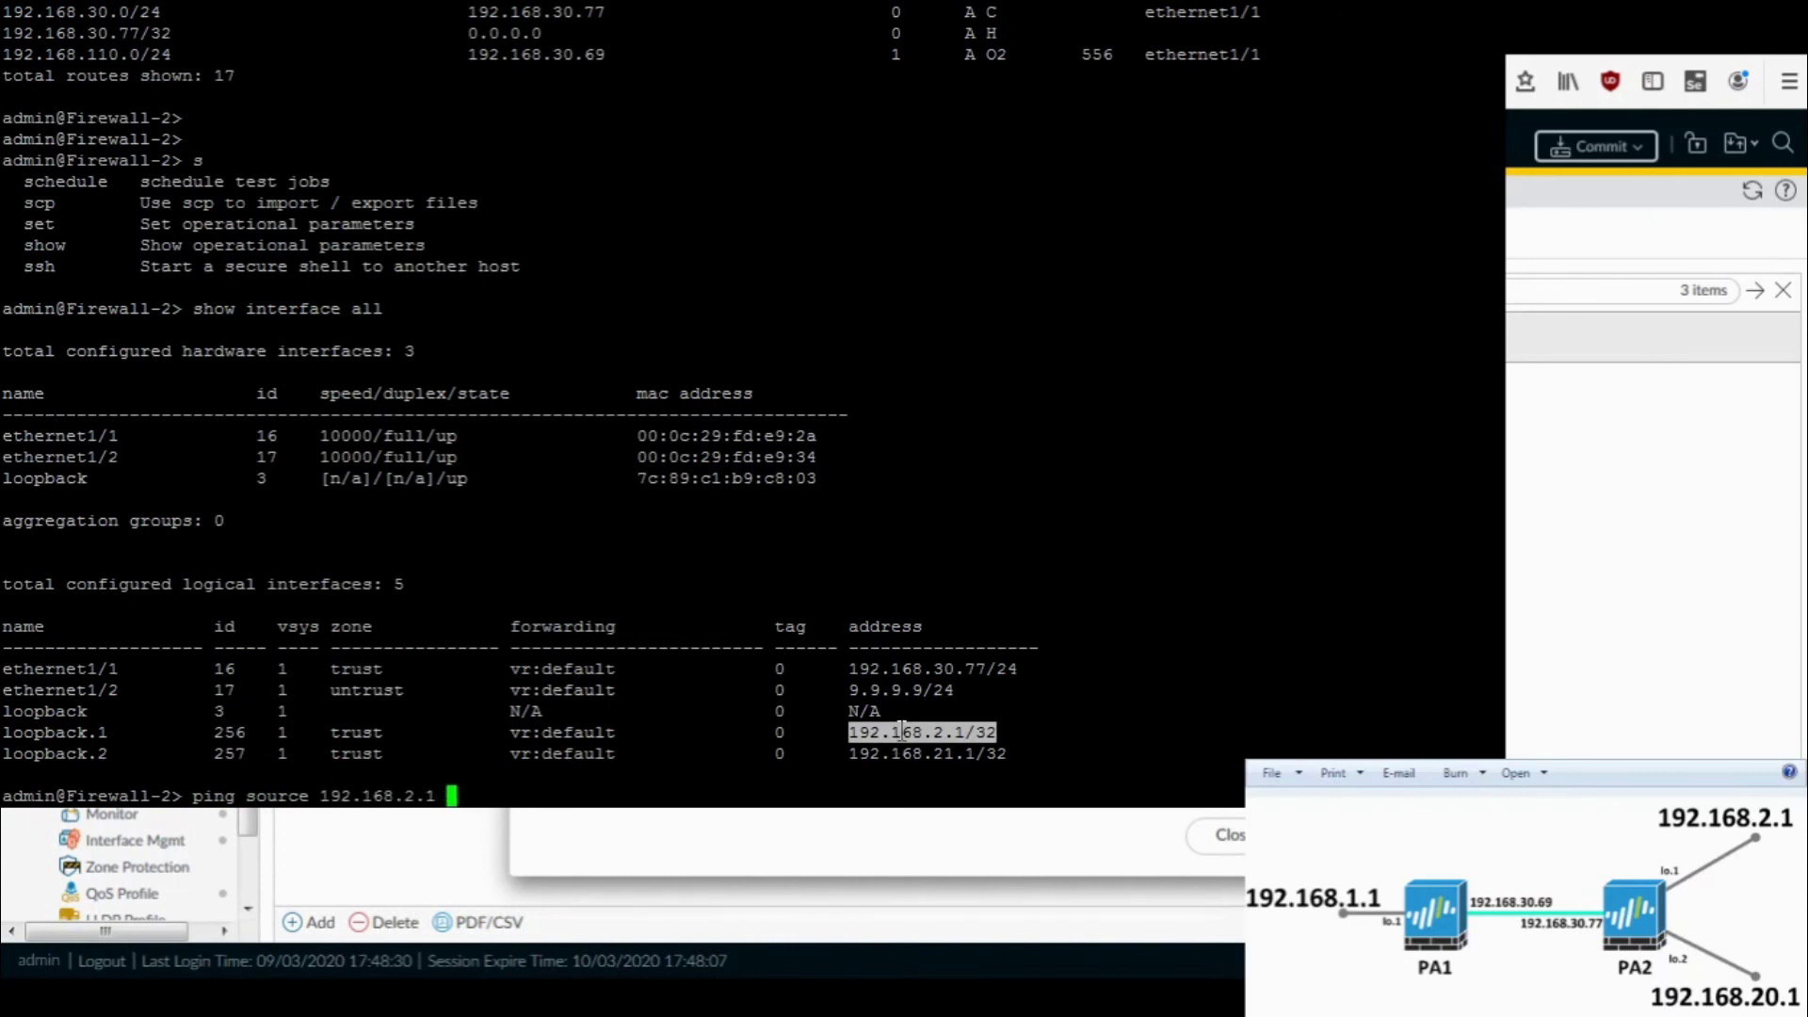
pyautogui.write('host')
pyautogui.press('BackSpace')
pyautogui.press('BackSpace')
pyautogui.press('BackSpace')
pyautogui.press('BackSpace')
pyautogui.press('BackSpace')
pyautogui.press('BackSpace')
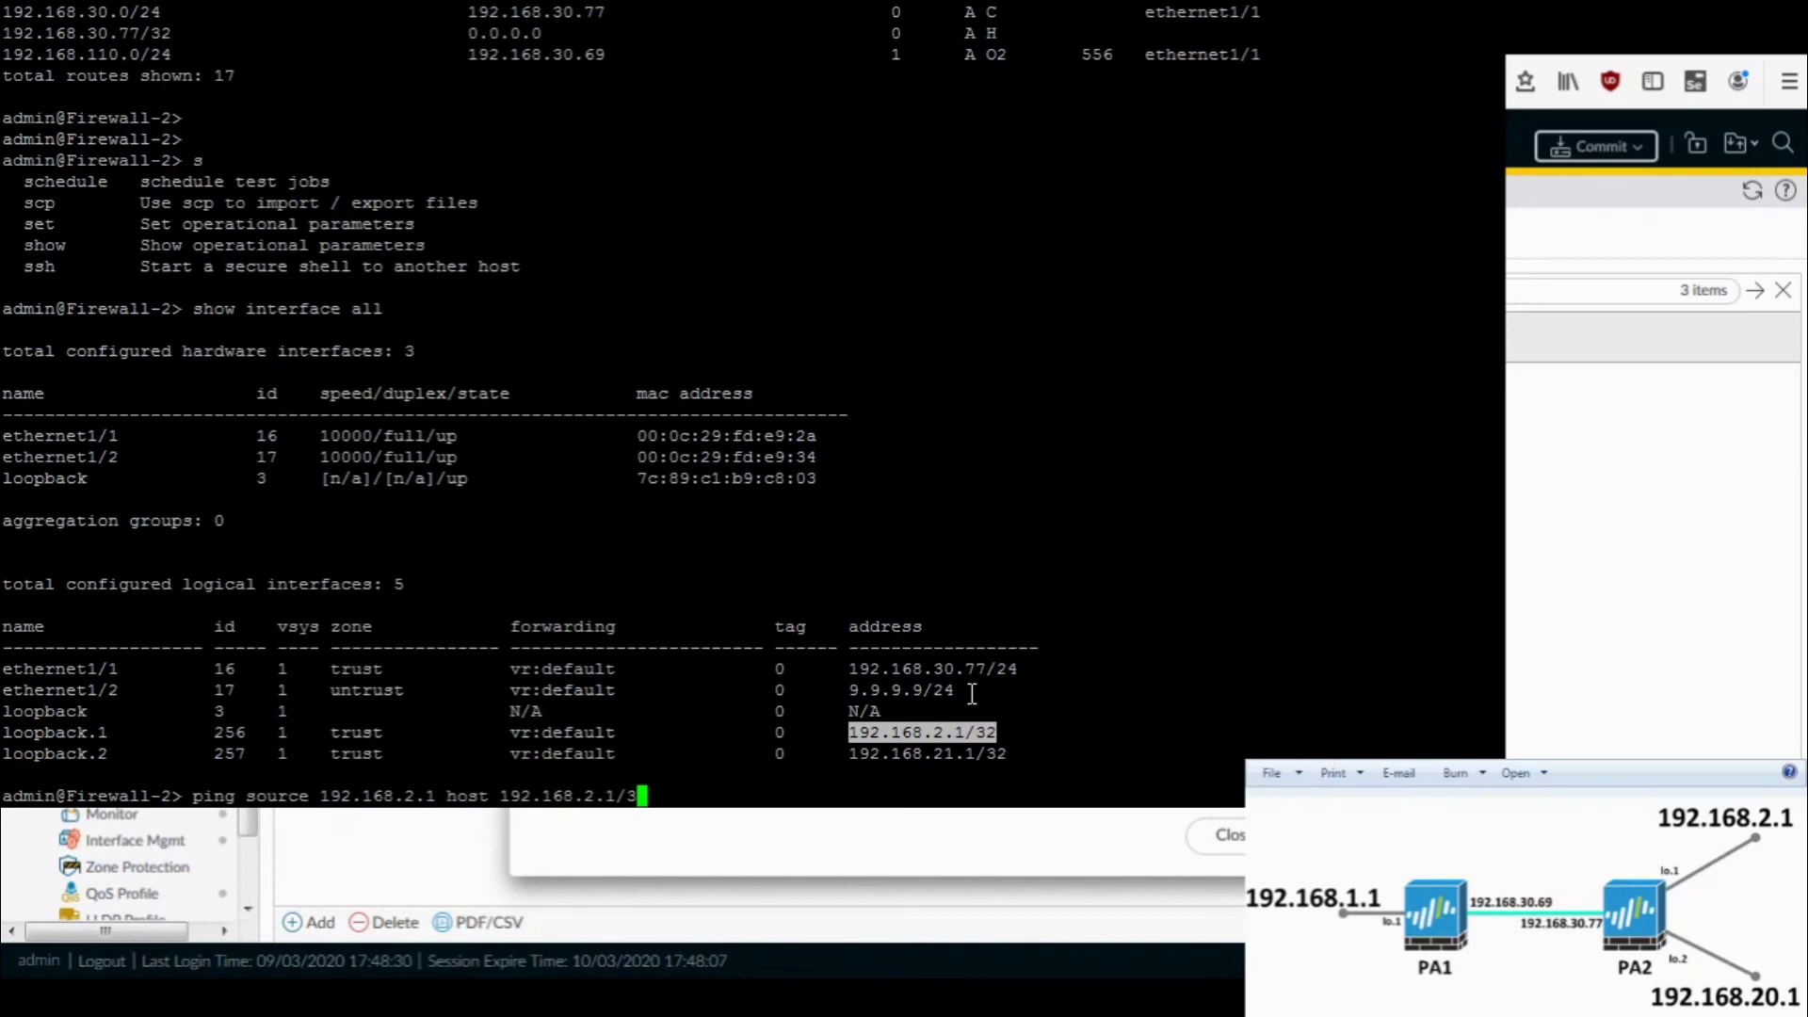
pyautogui.write('1.1')
pyautogui.press('Return')
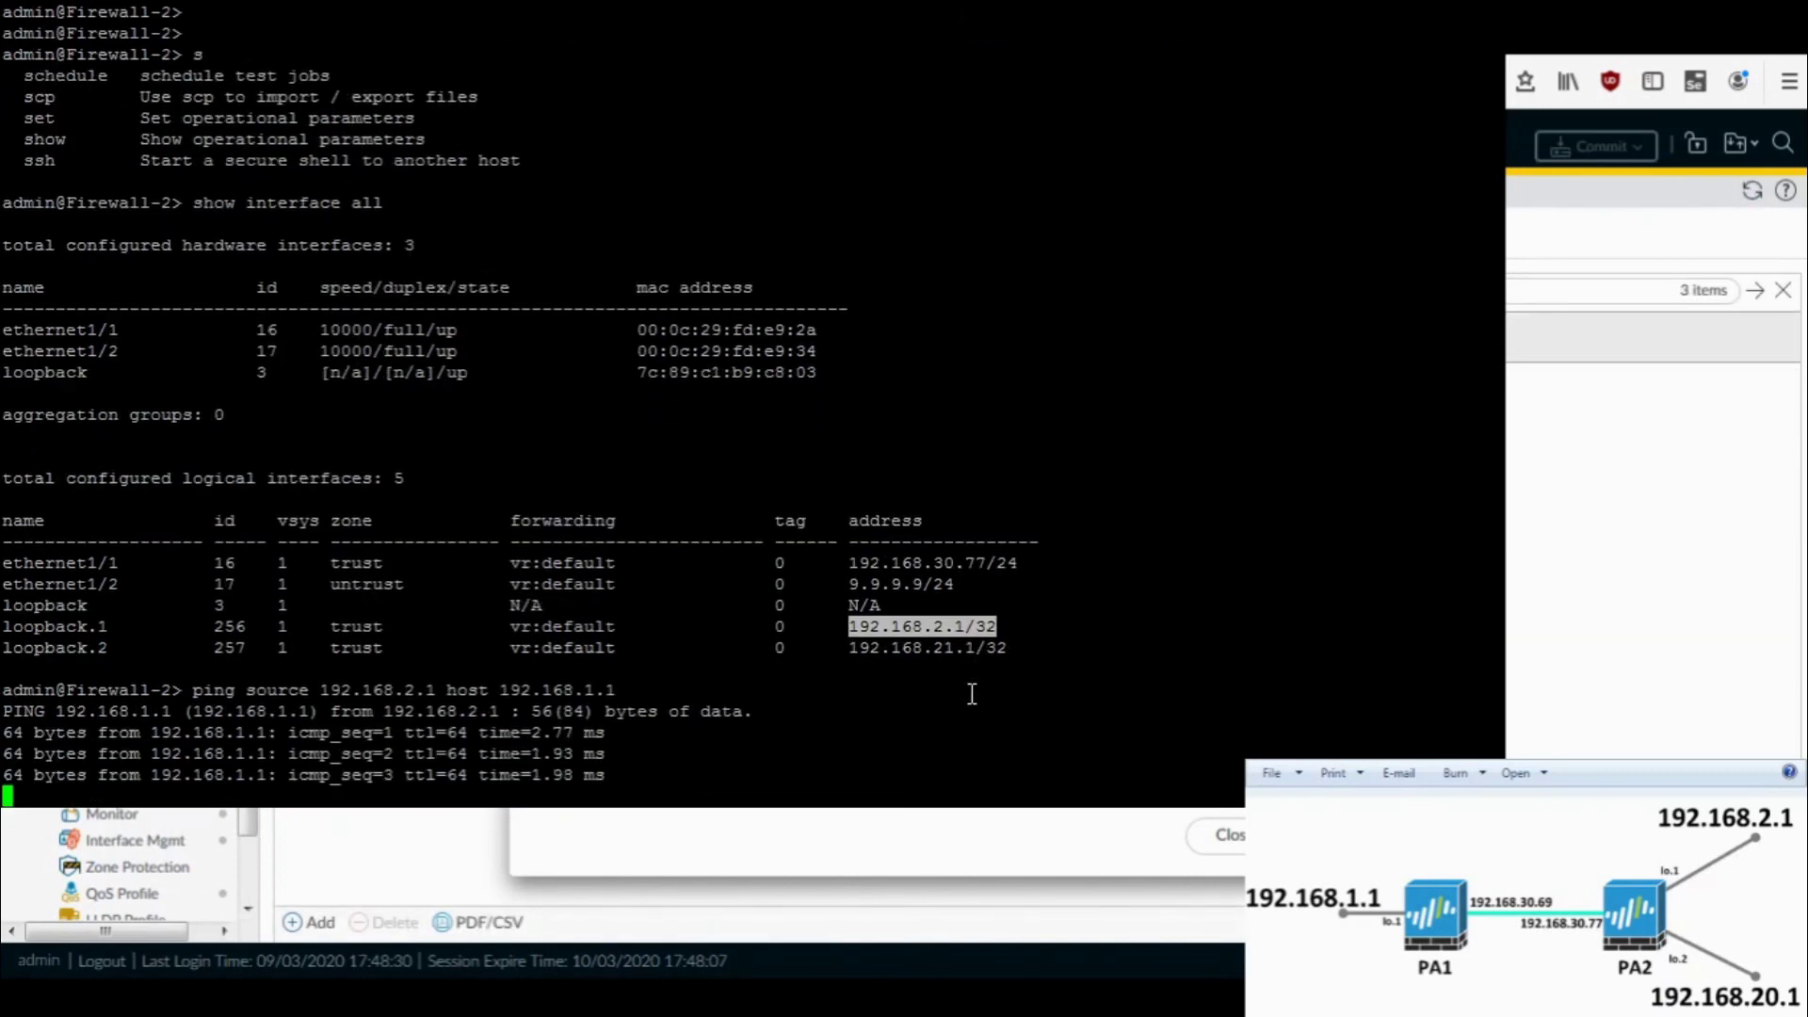
pyautogui.hotkey('ctrl', 'c')
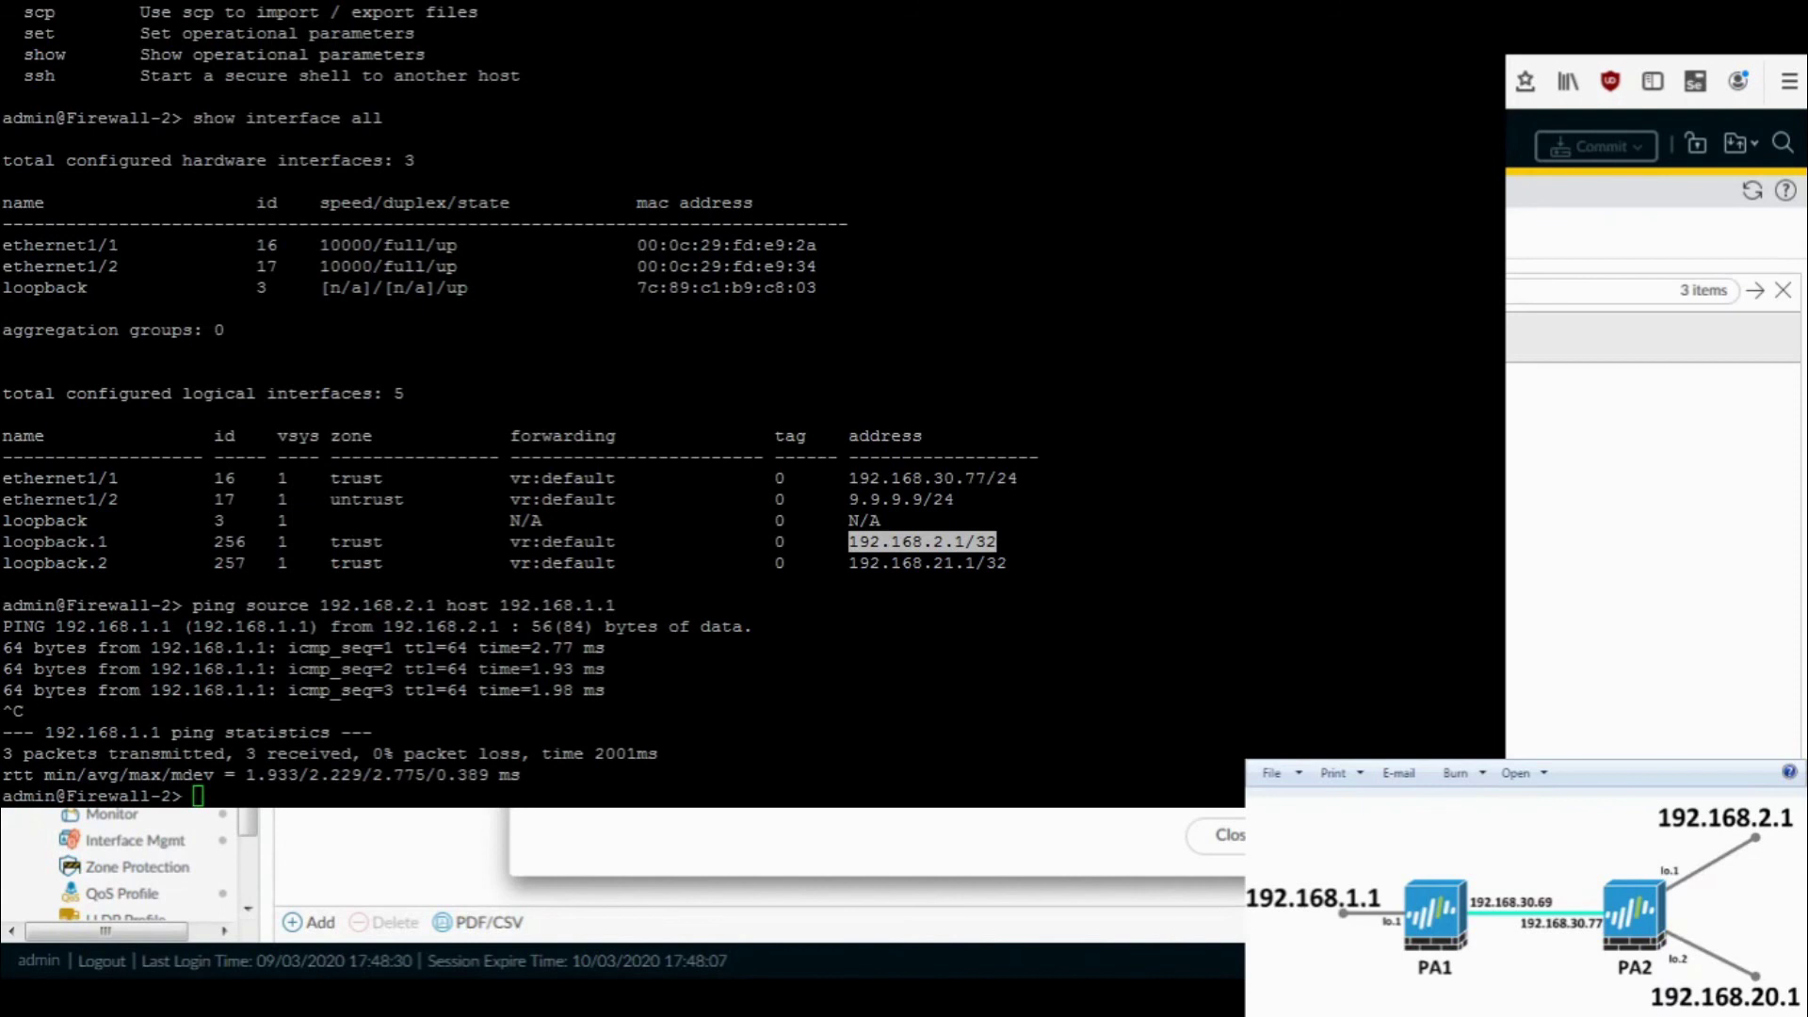
pyautogui.hotkey('alt', 'Tab')
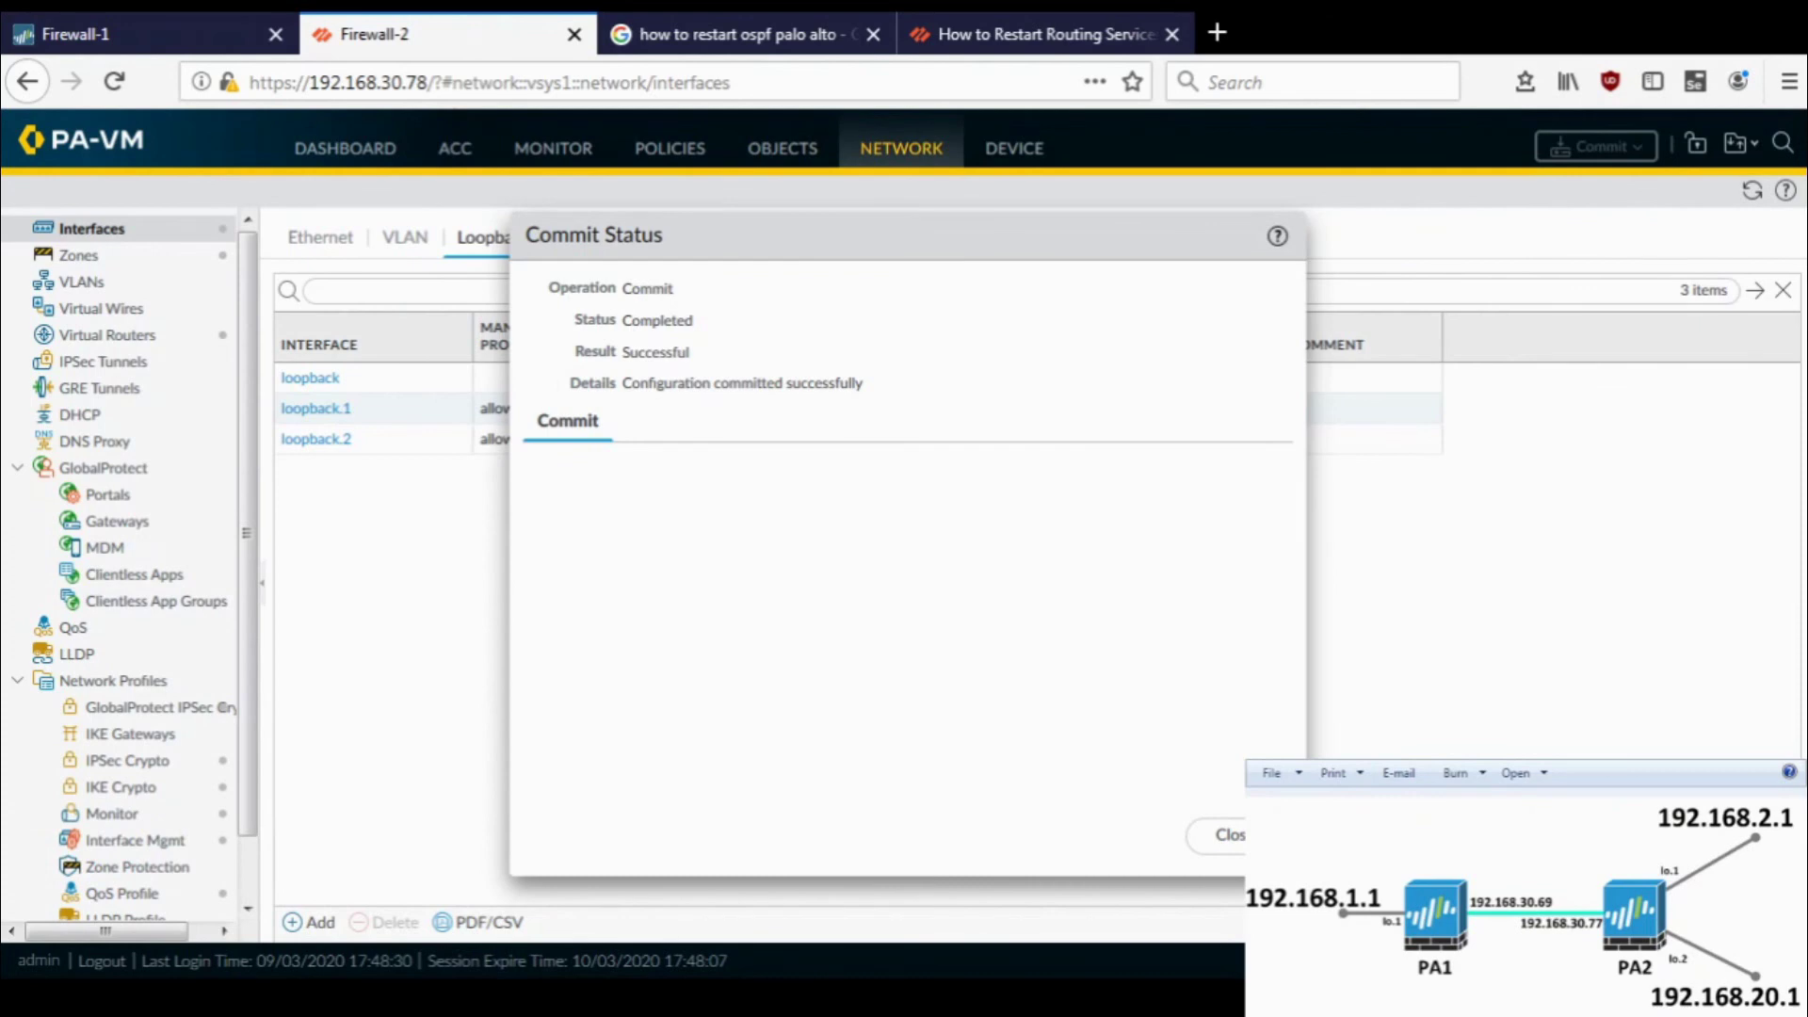
pyautogui.hotkey('alt', 'Tab')
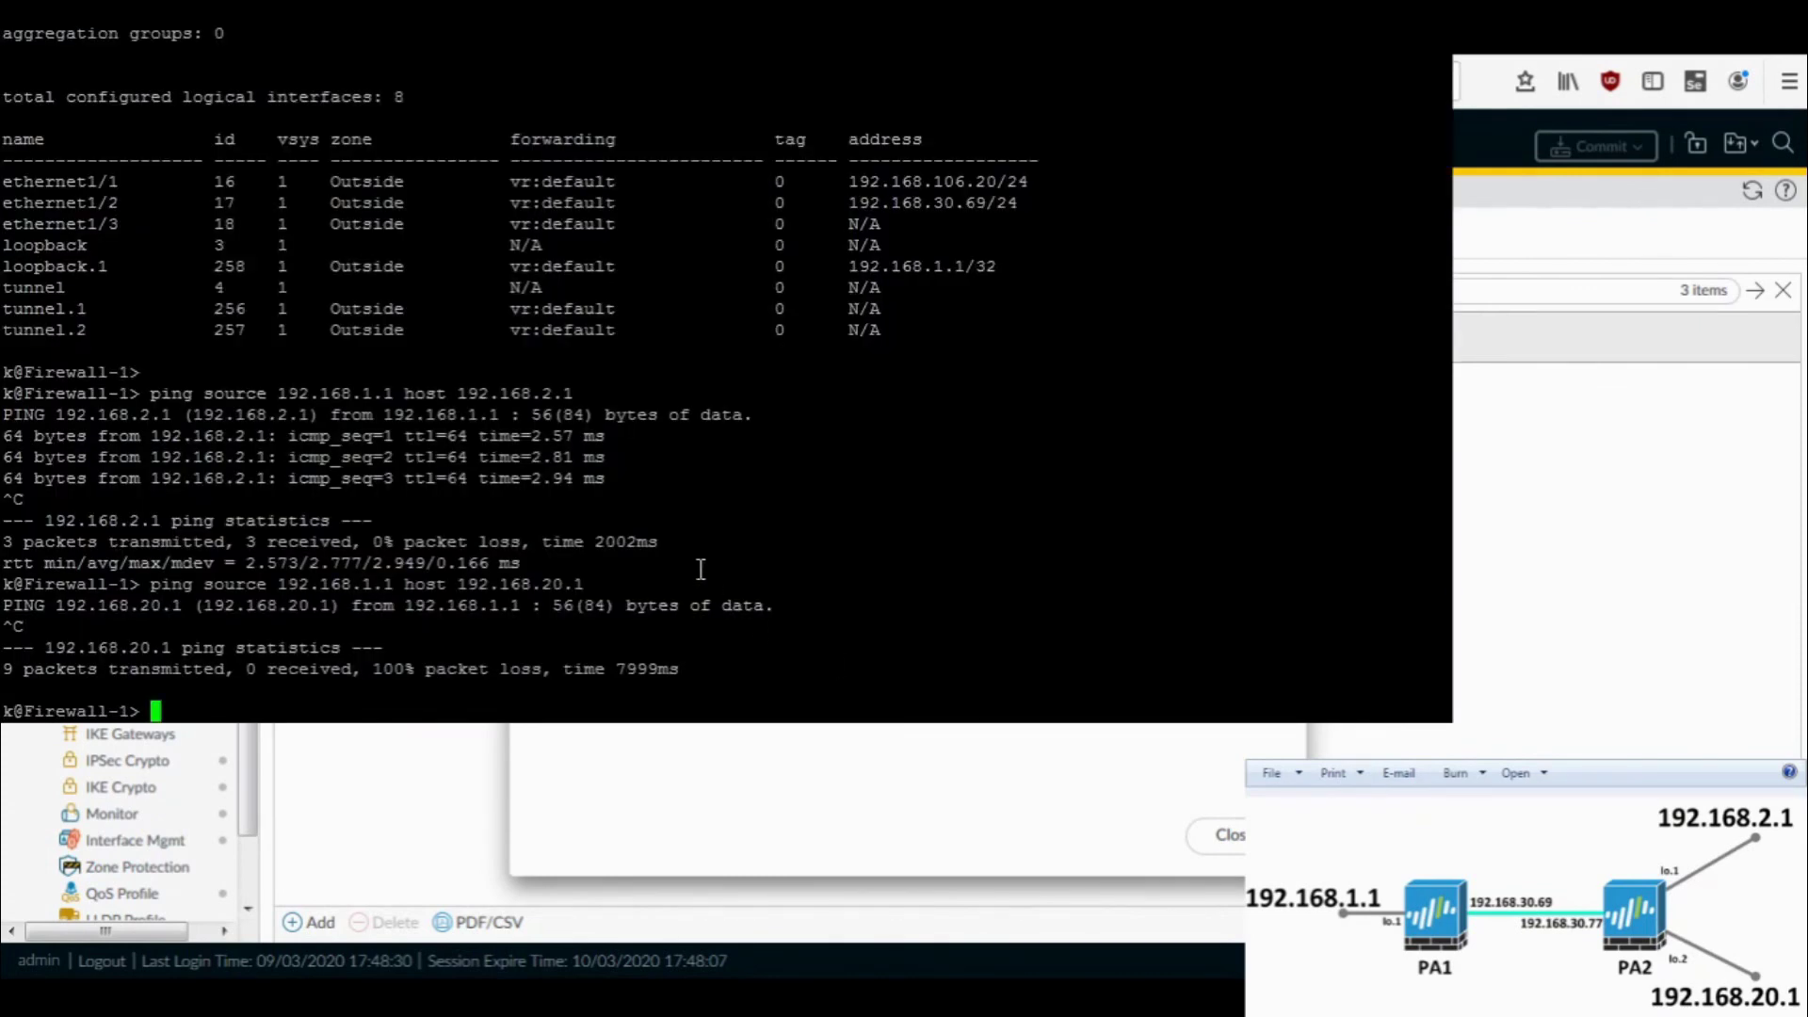
# - Rerun the Firewall-1 ping from 192.168.1.1 to 192.168.20.1, then go back to the browser
pyautogui.press('Return')
pyautogui.press('Up')
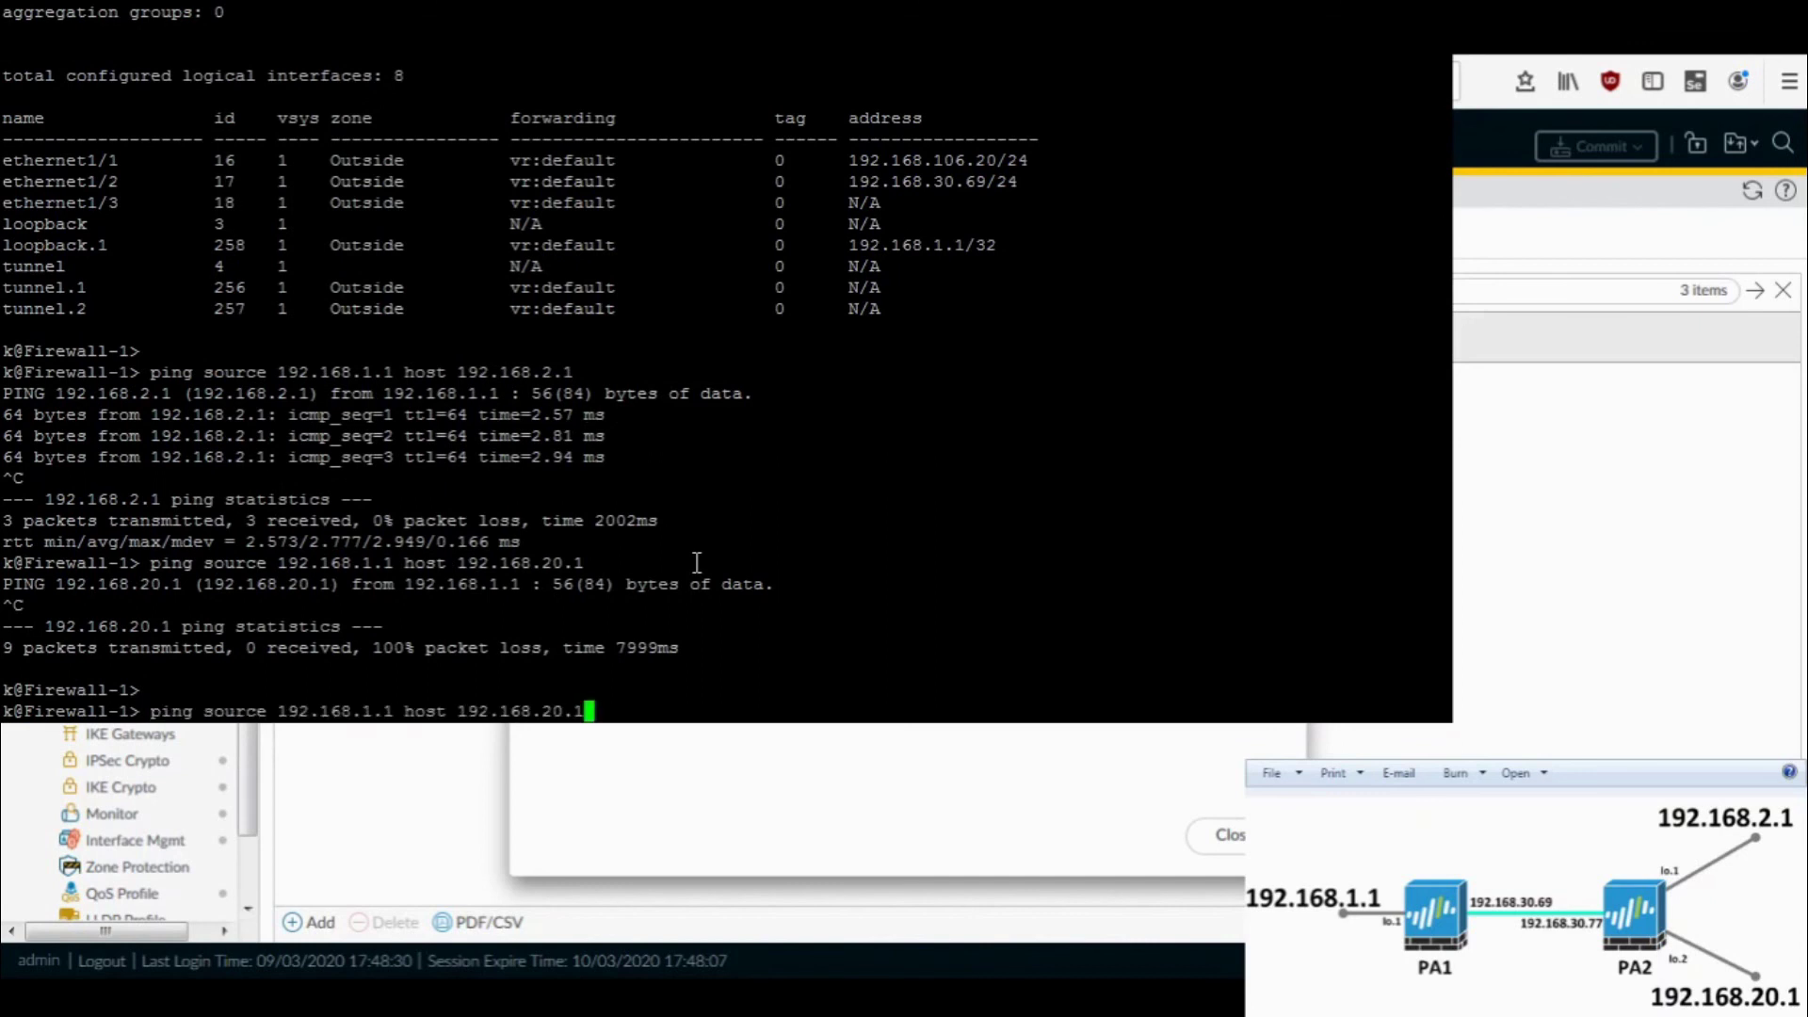
pyautogui.press('Return')
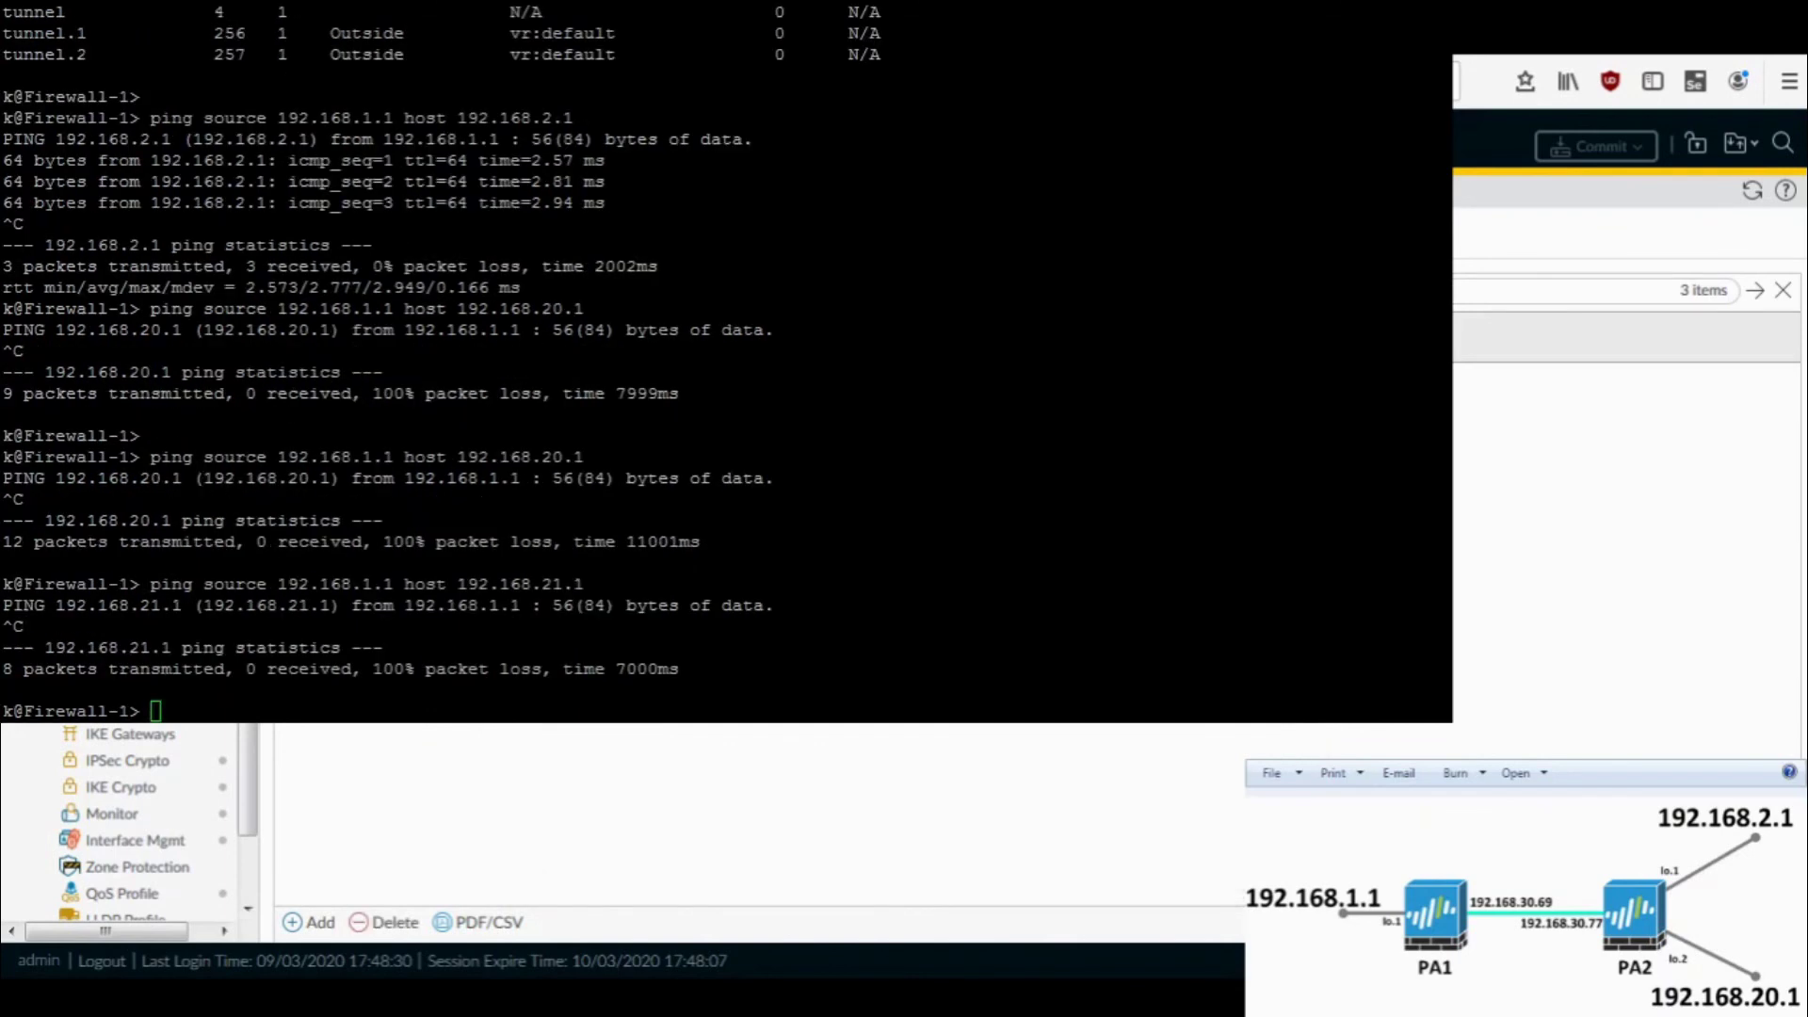
pyautogui.hotkey('alt', 'Tab')
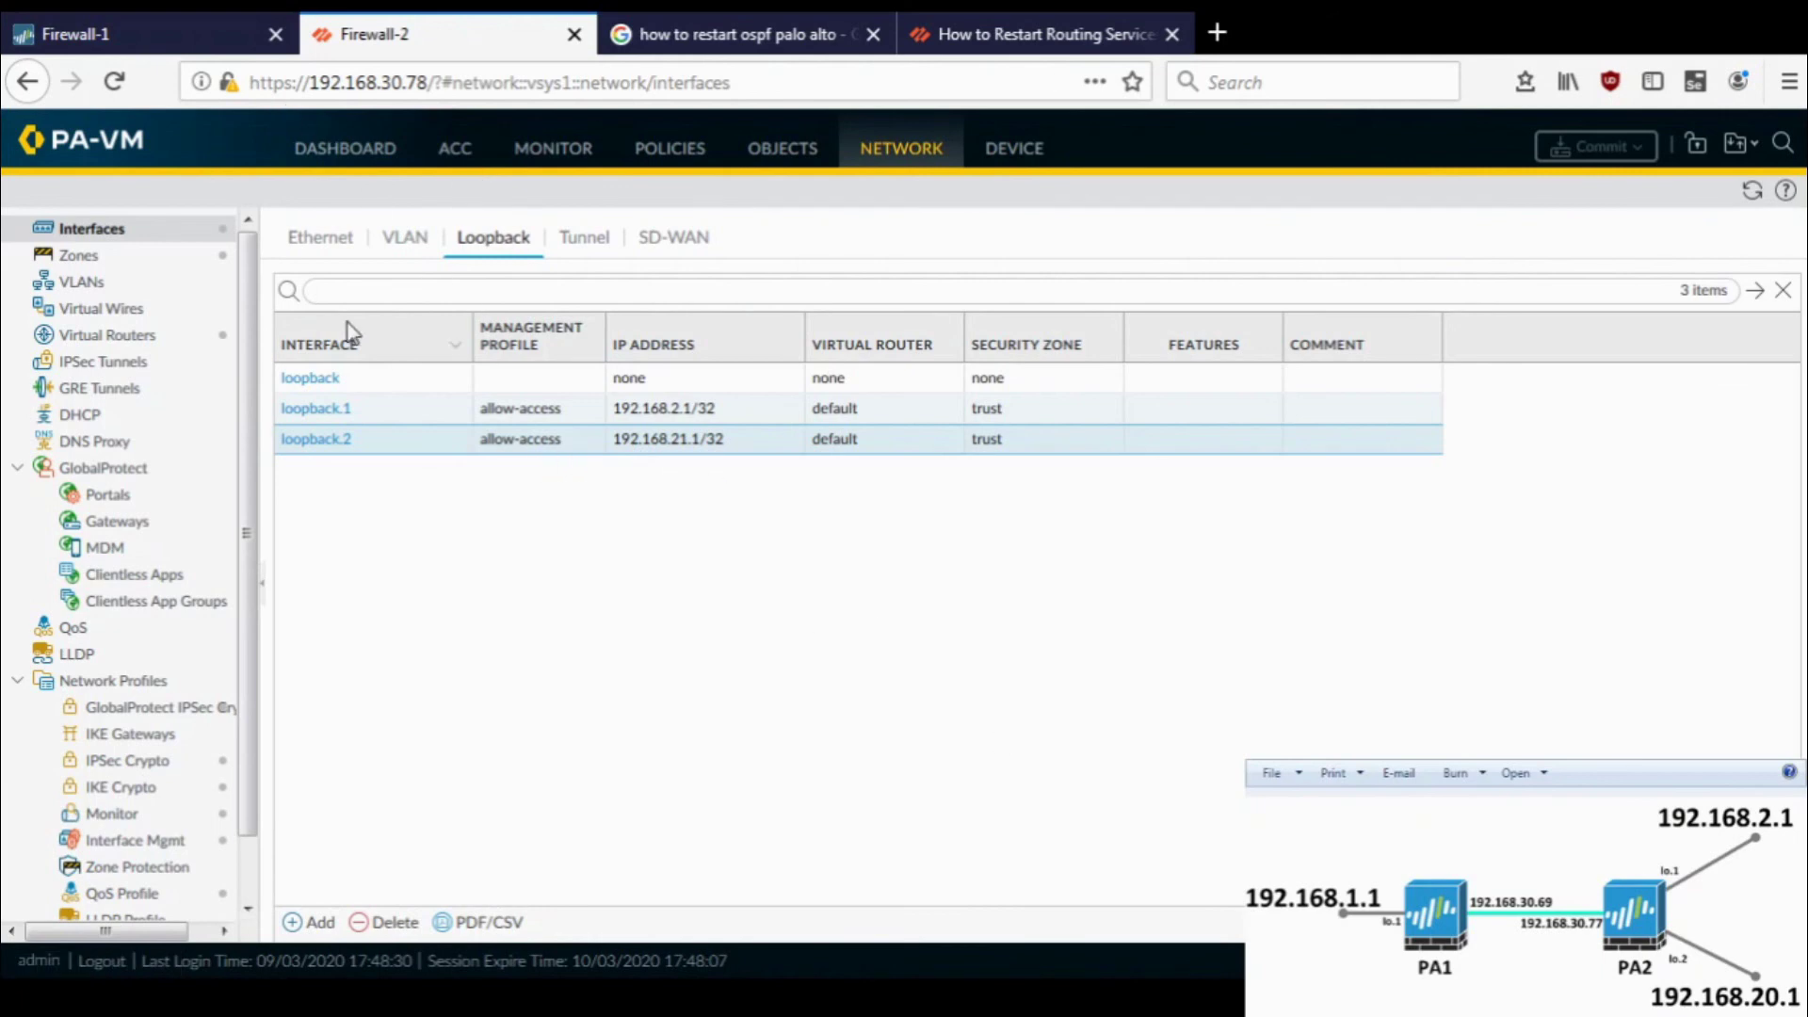
# - Change loopback.2's IPv4 address from 192.168.21.1/32 to 192.168.20.1/32
pyautogui.click(316, 440)
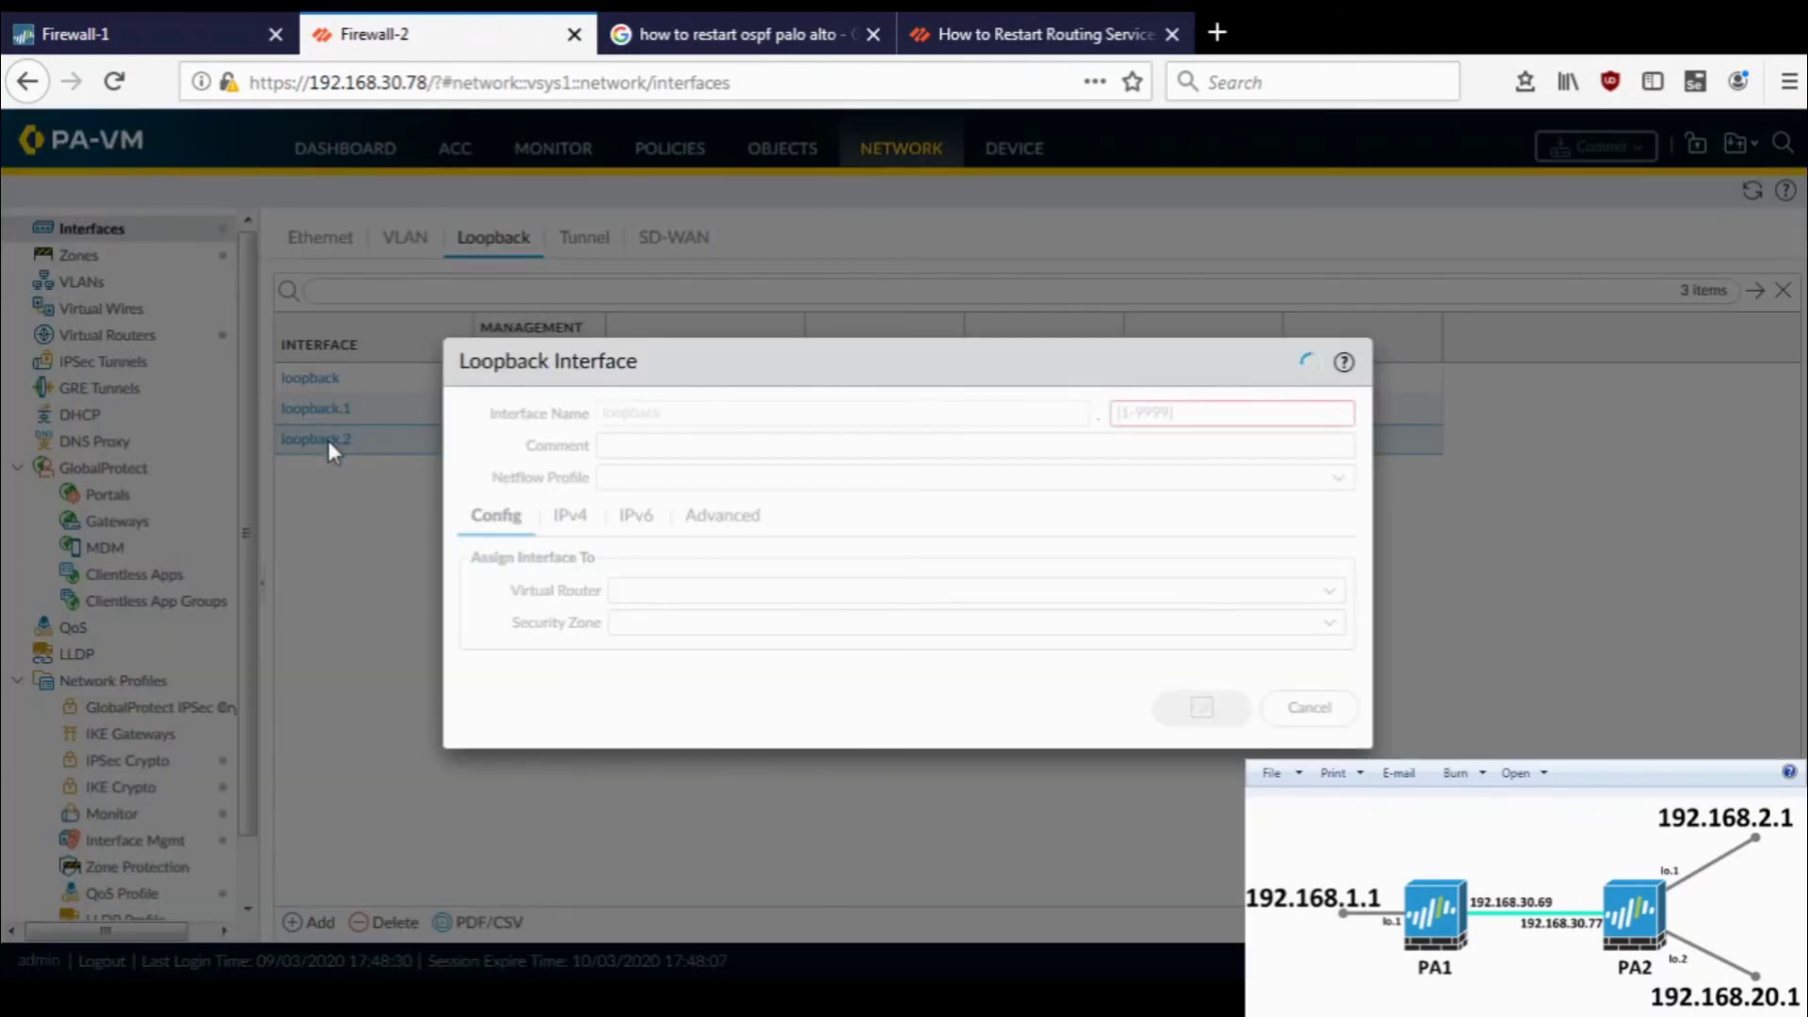
pyautogui.click(571, 518)
pyautogui.click(577, 606)
pyautogui.click(577, 602)
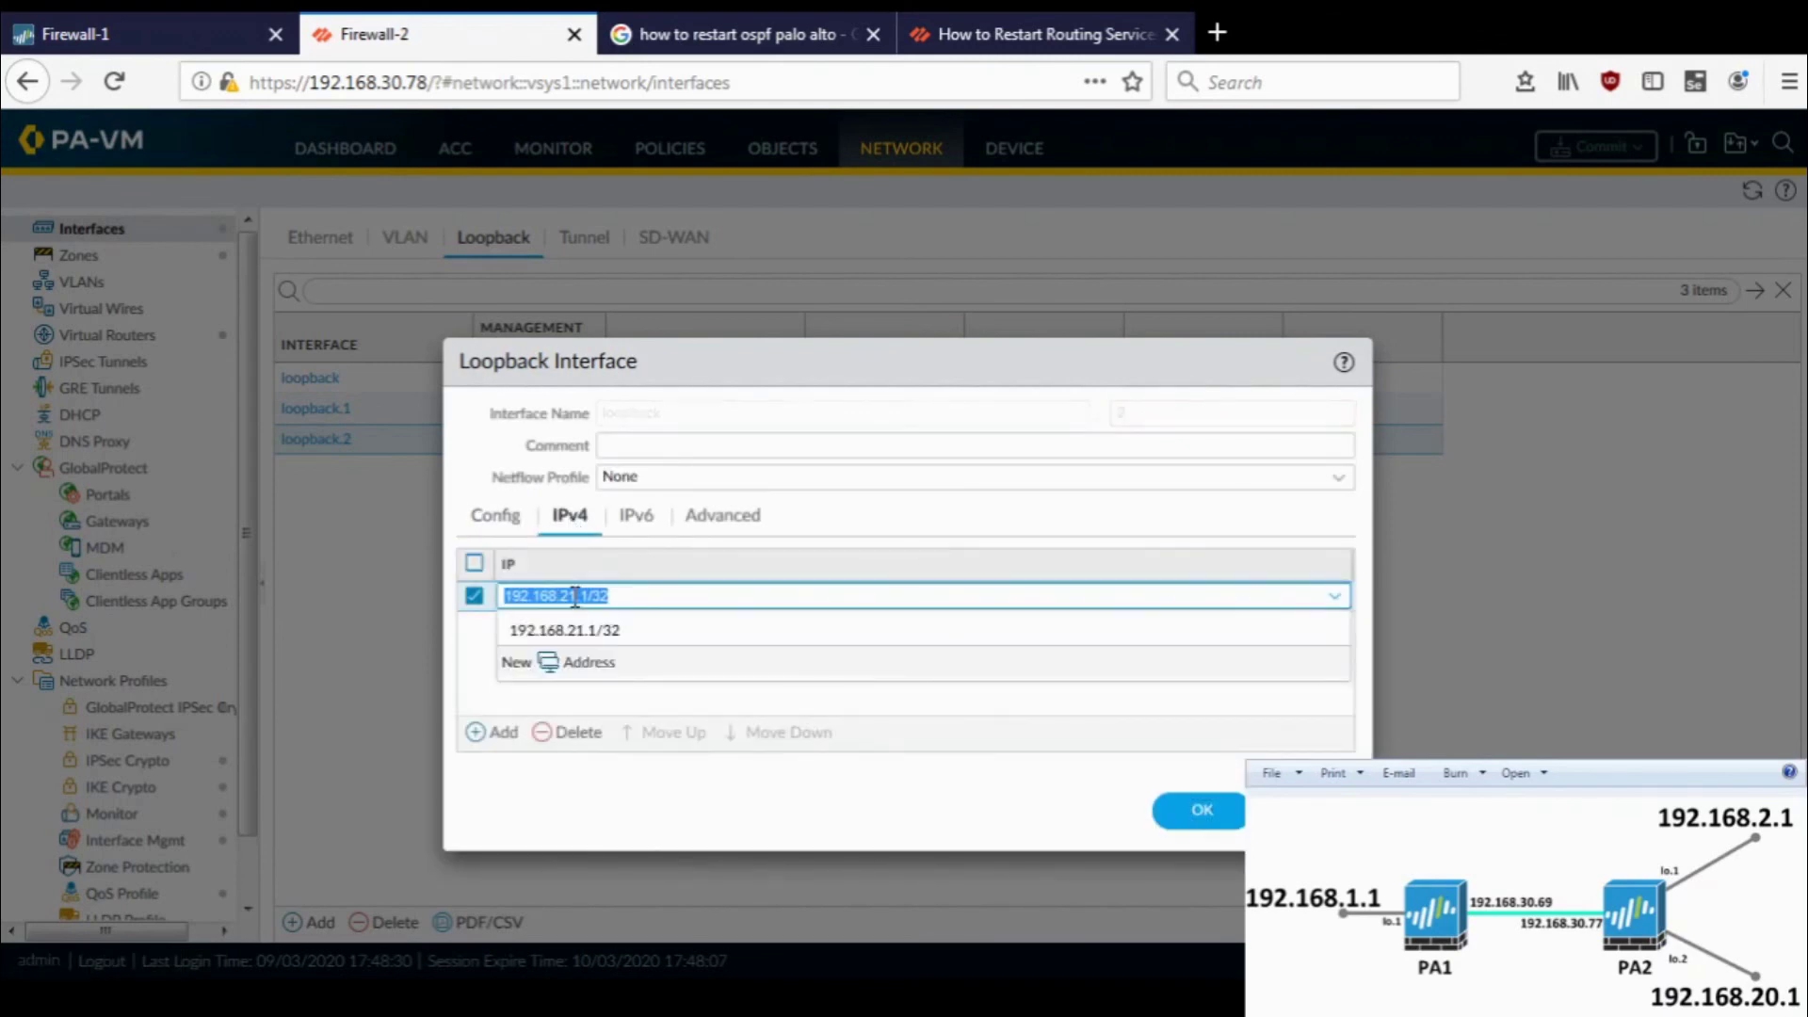
pyautogui.click(585, 595)
pyautogui.press('BackSpace')
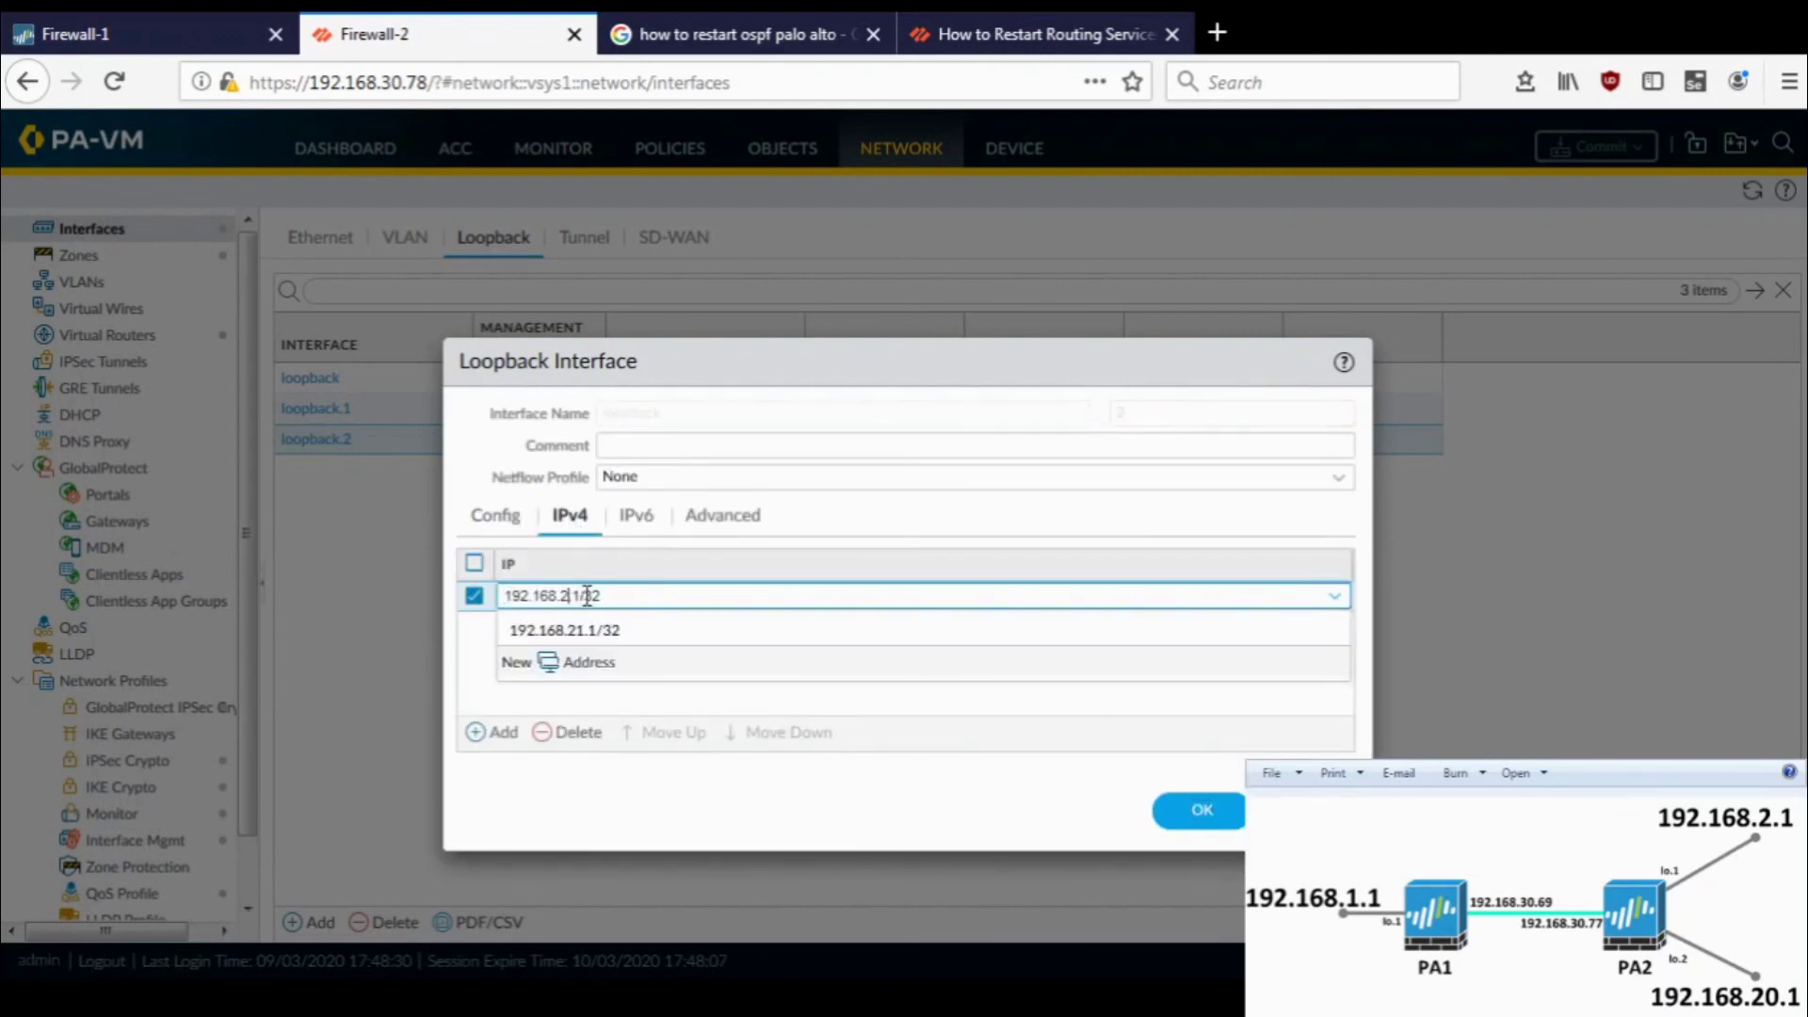
pyautogui.write('0')
pyautogui.click(838, 411)
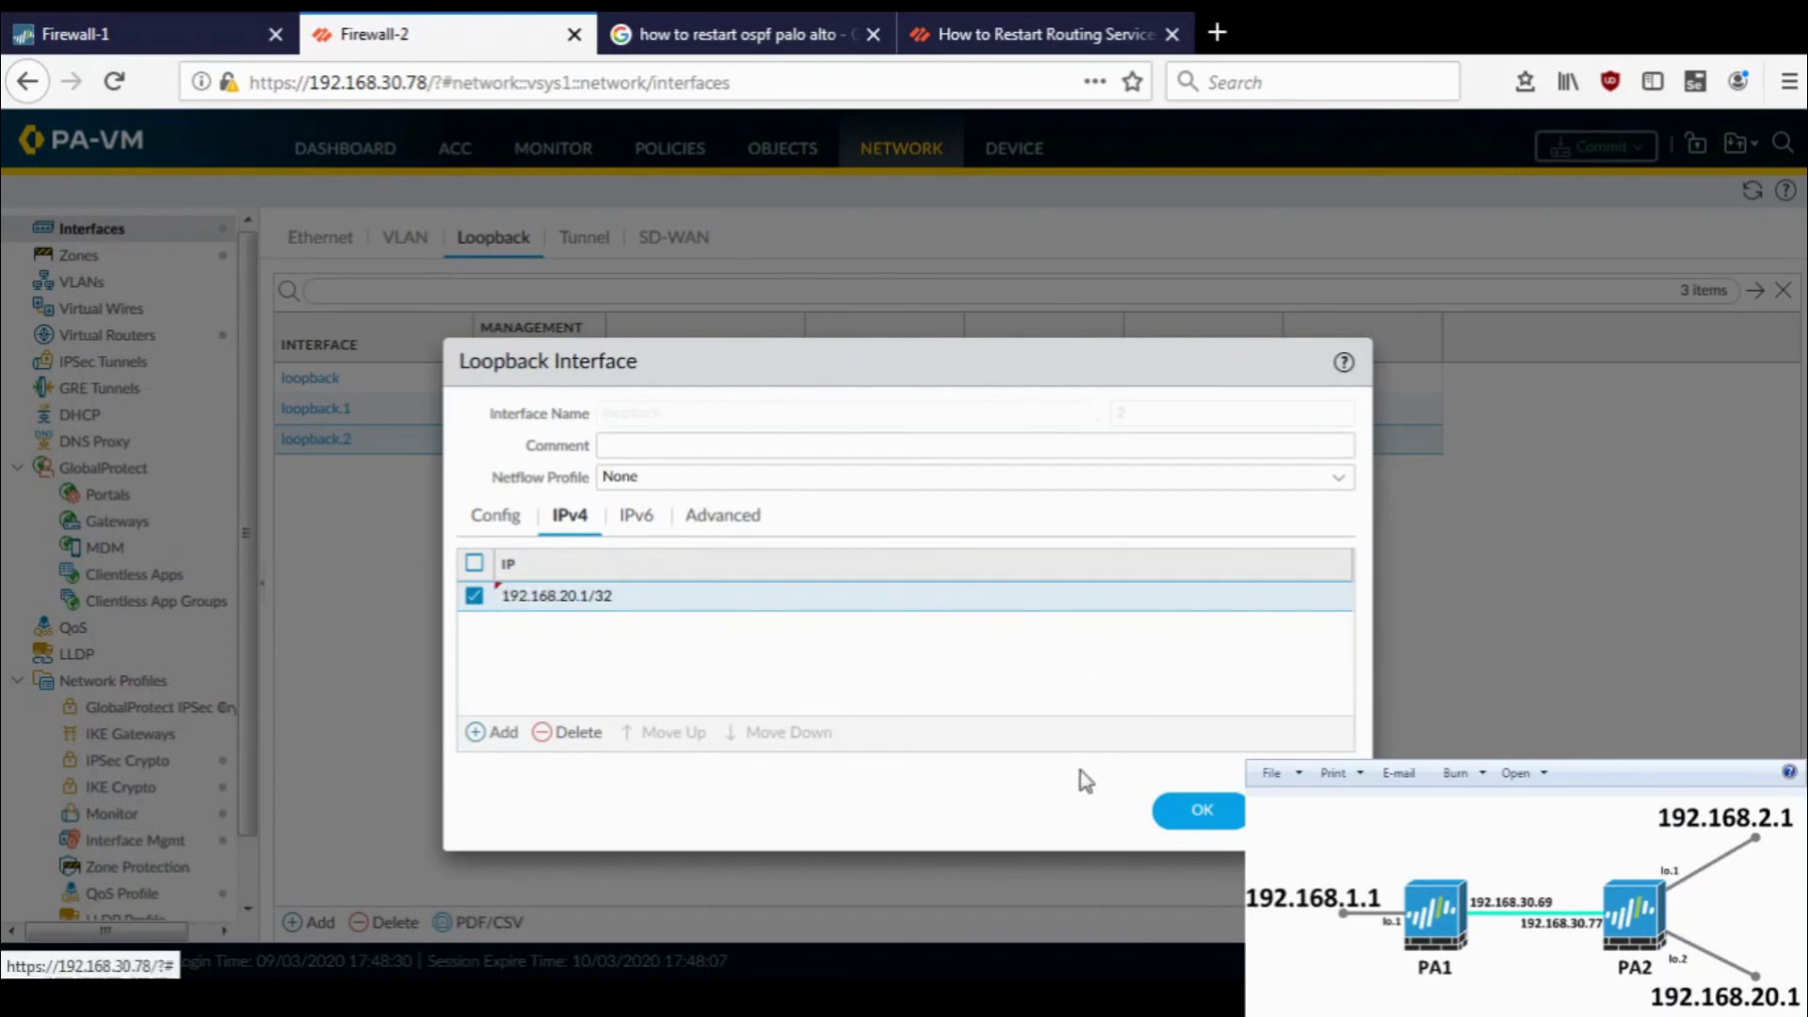
# - Save the loopback.2 changes, accept the management-profile warning, and commit the configuration
pyautogui.click(1182, 816)
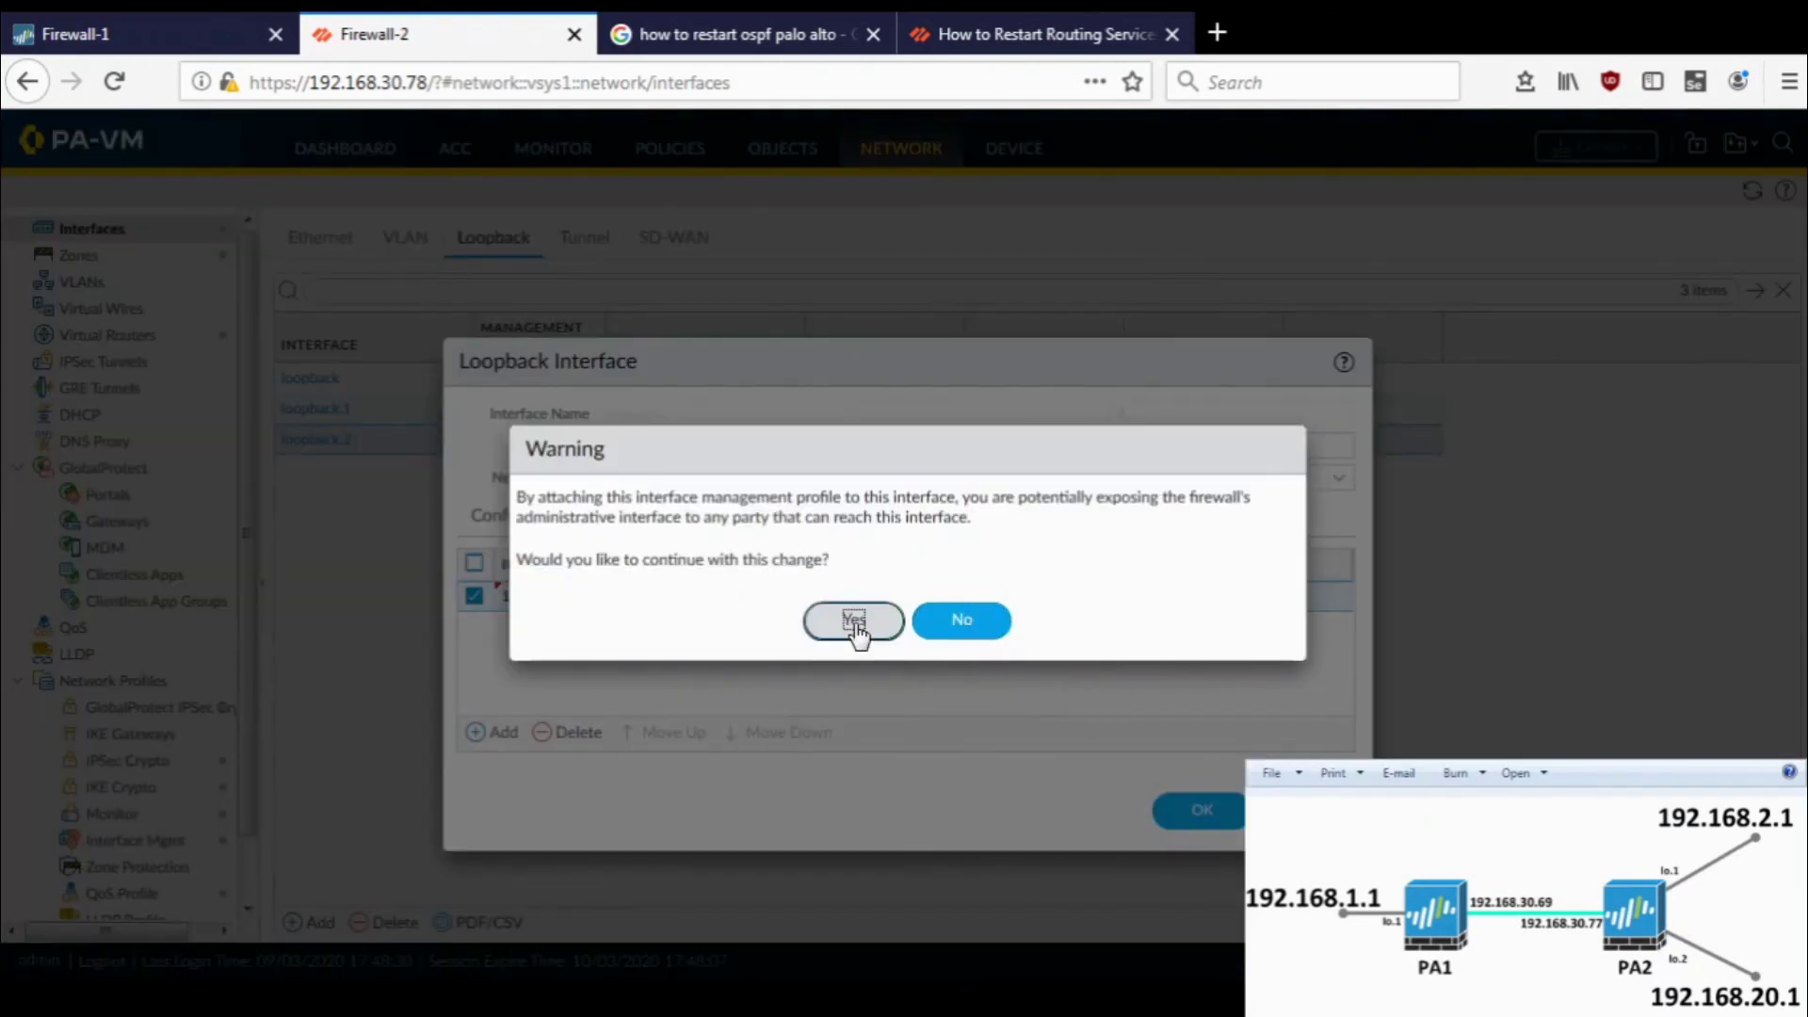
pyautogui.click(855, 621)
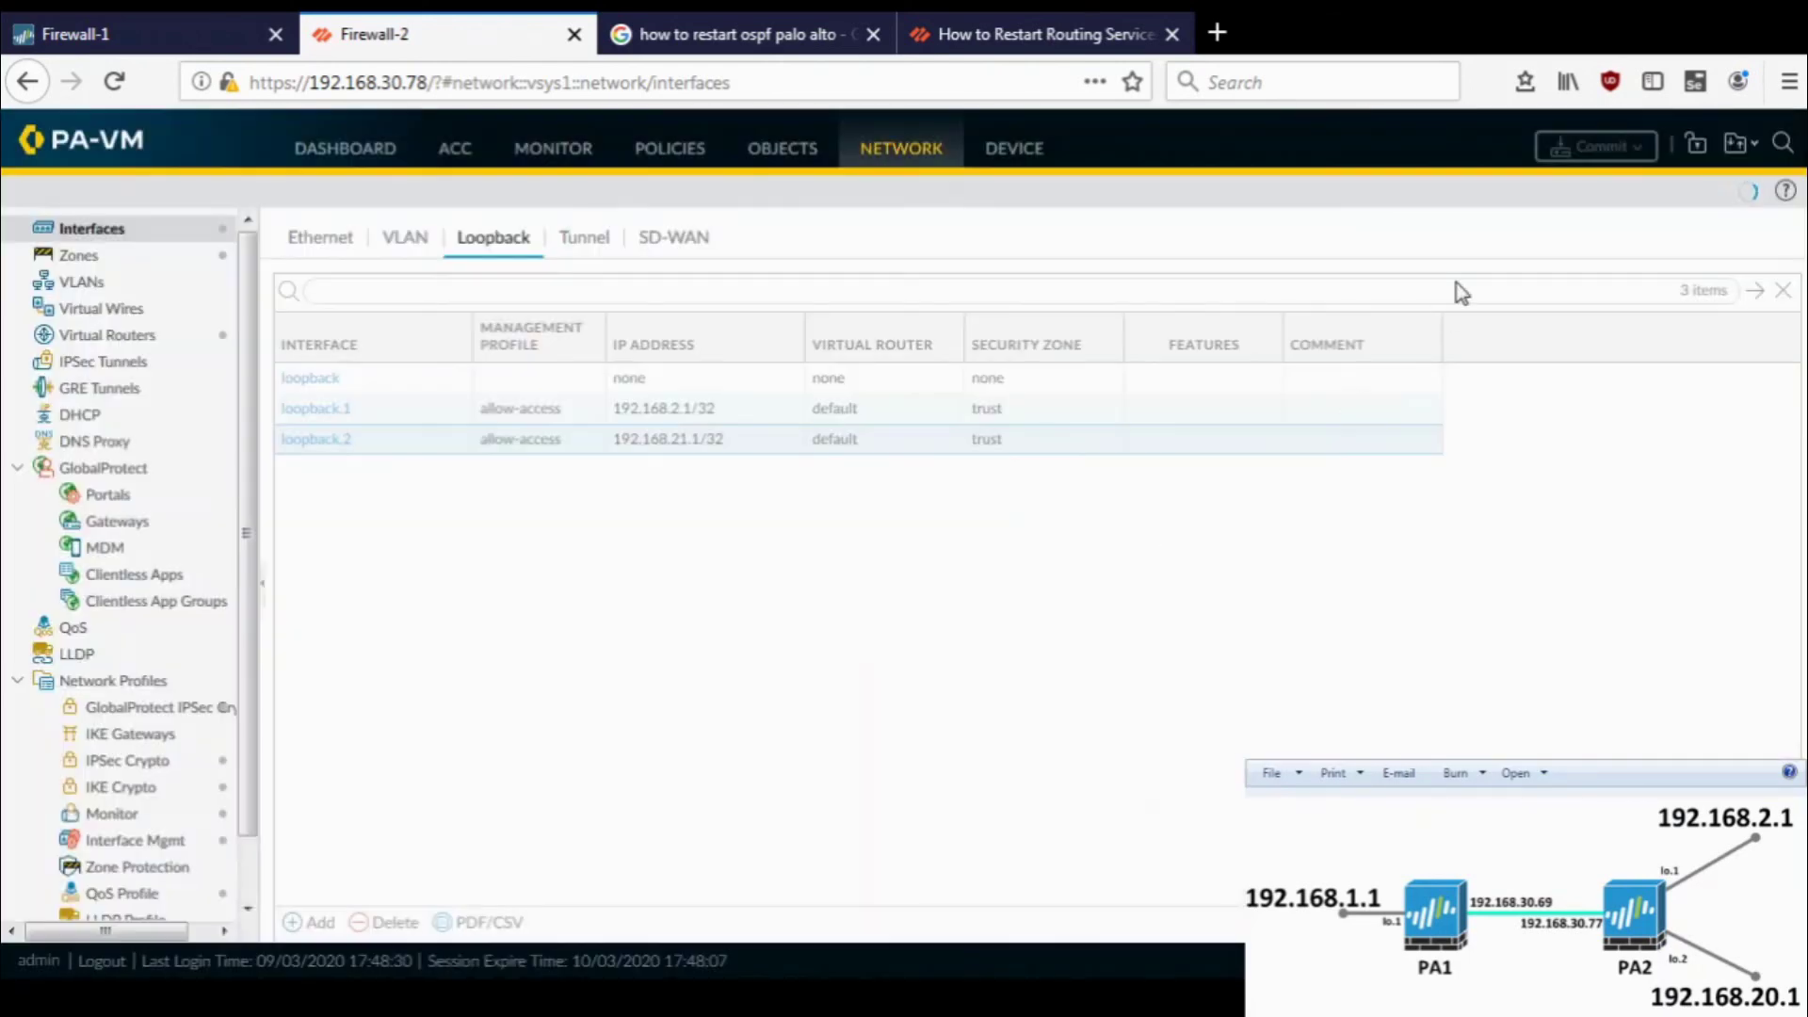
pyautogui.click(1632, 150)
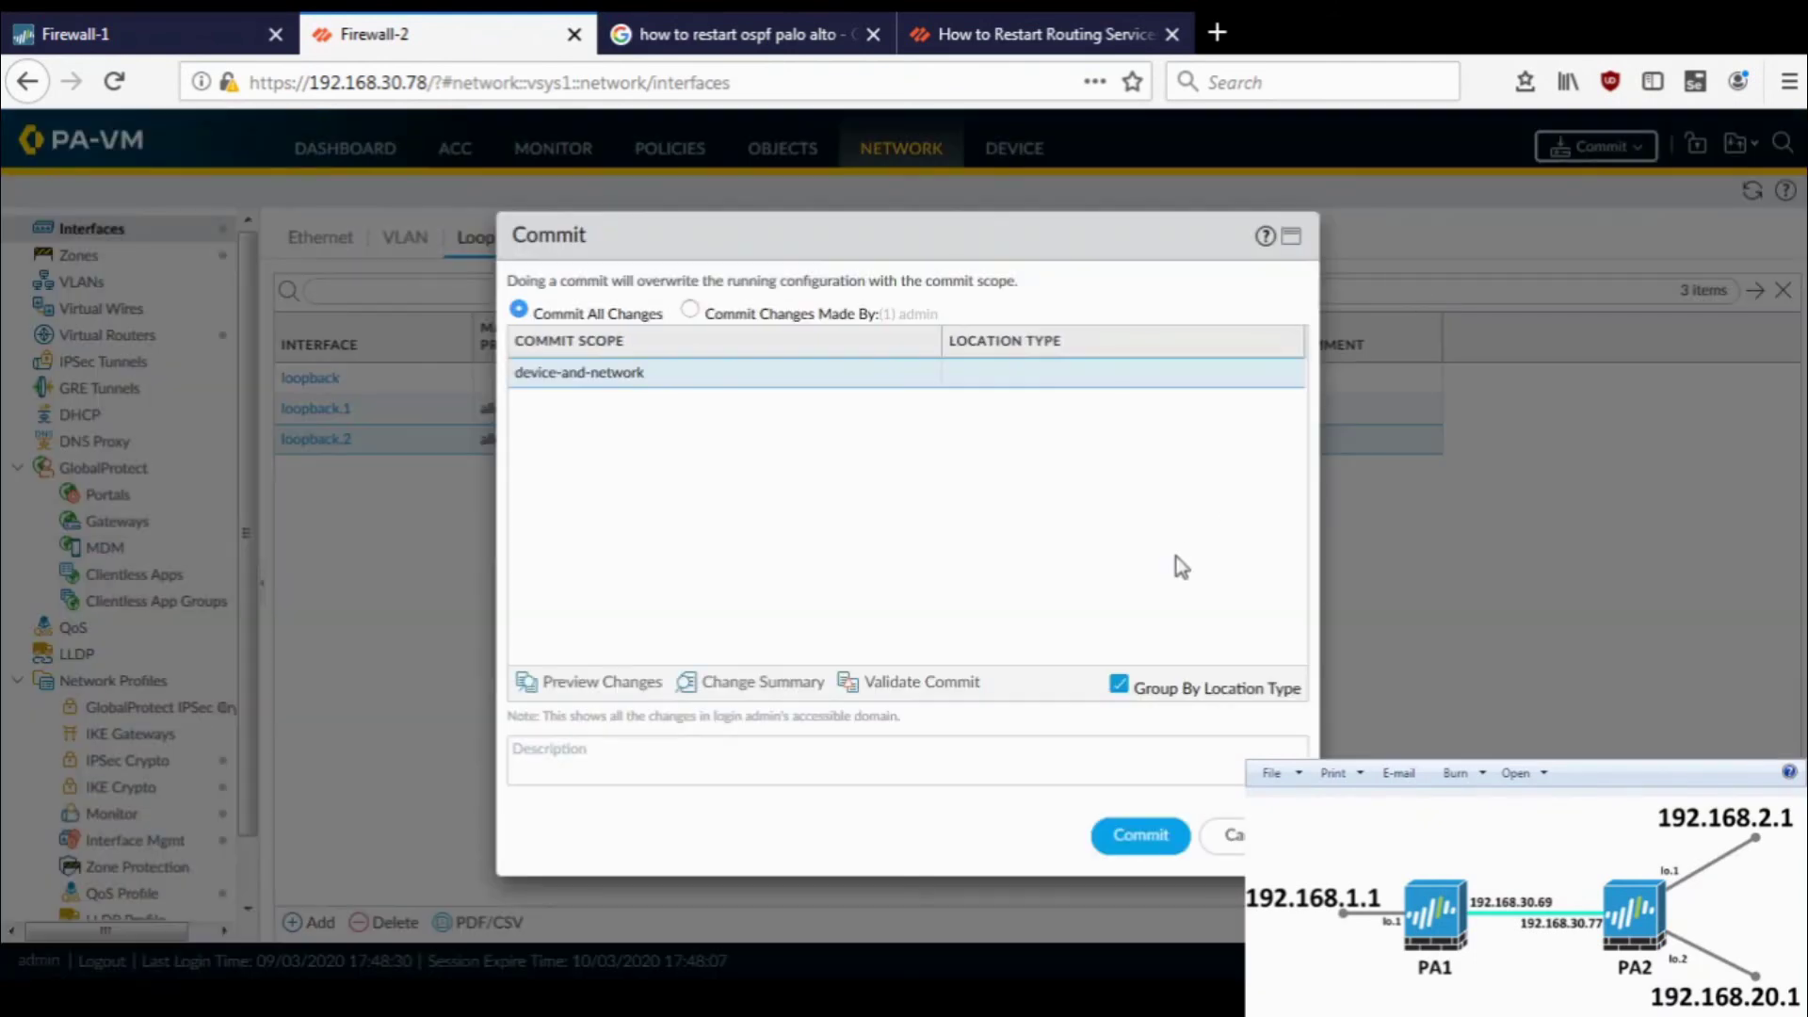
pyautogui.click(1135, 846)
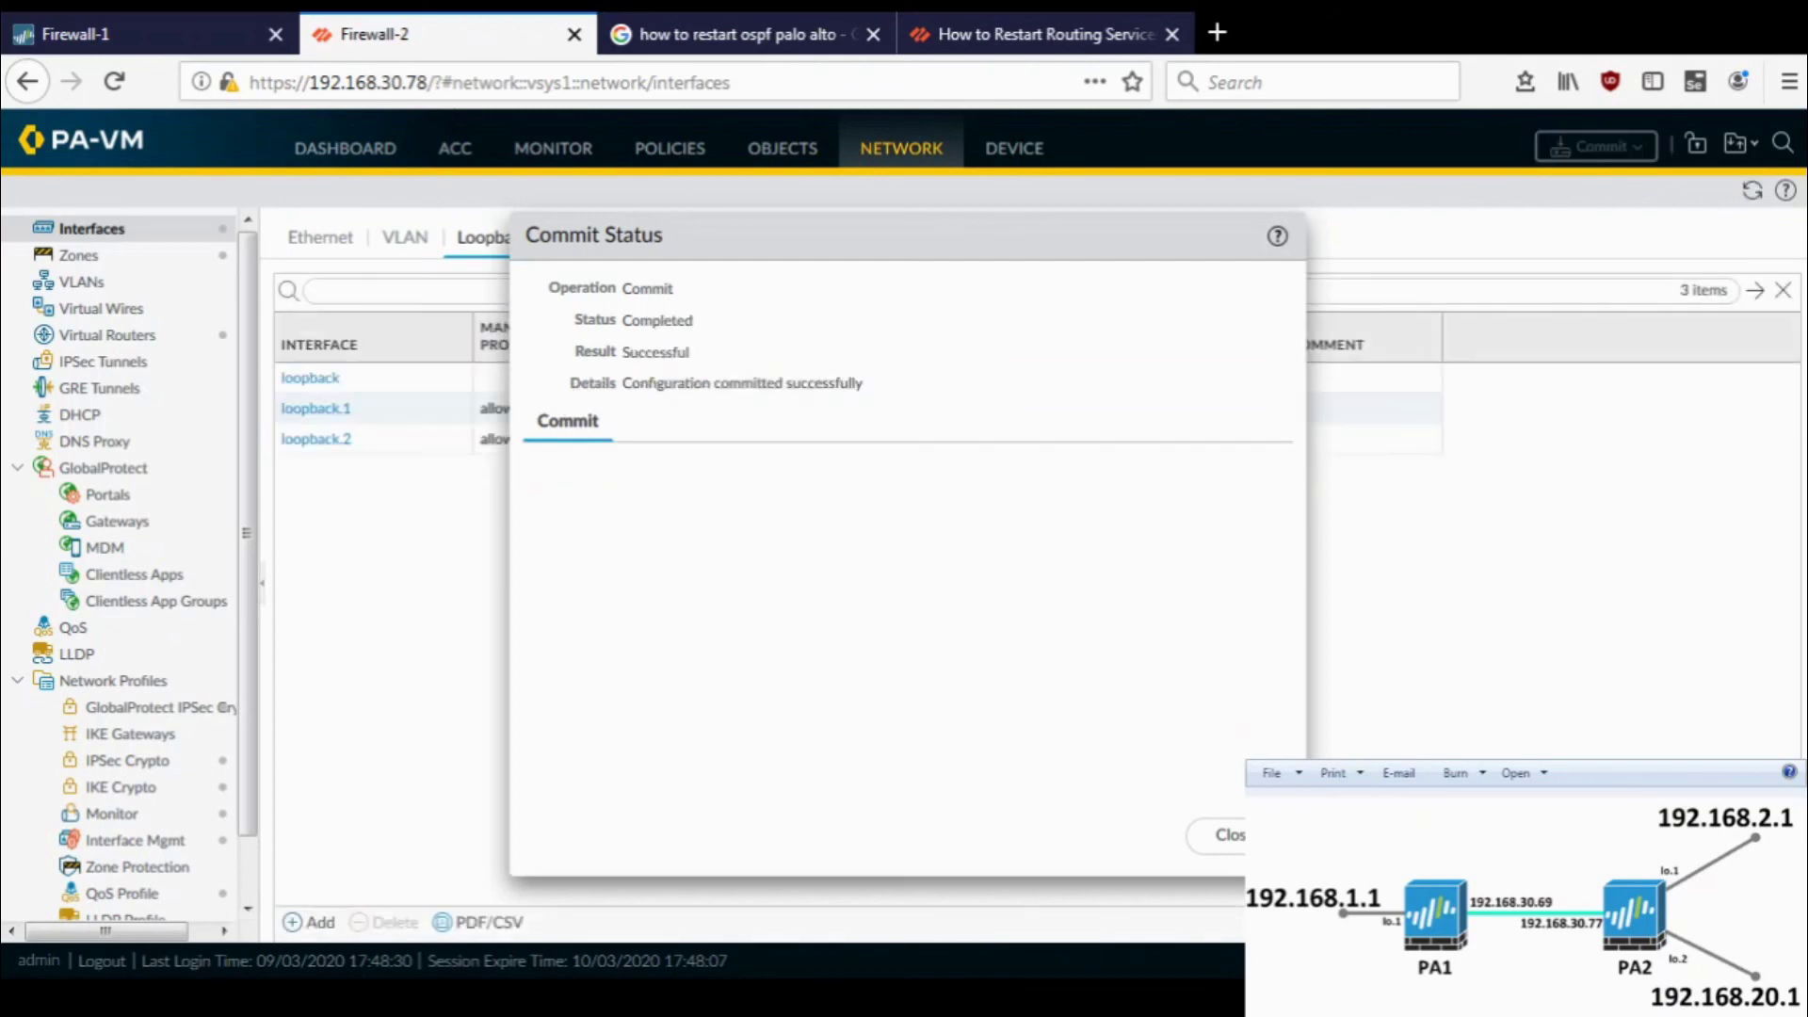
# - On Firewall-1, run 'ping source 192.168.1.1 host 192.168.20.1' and stop it after three replies
pyautogui.hotkey('alt', 'Tab')
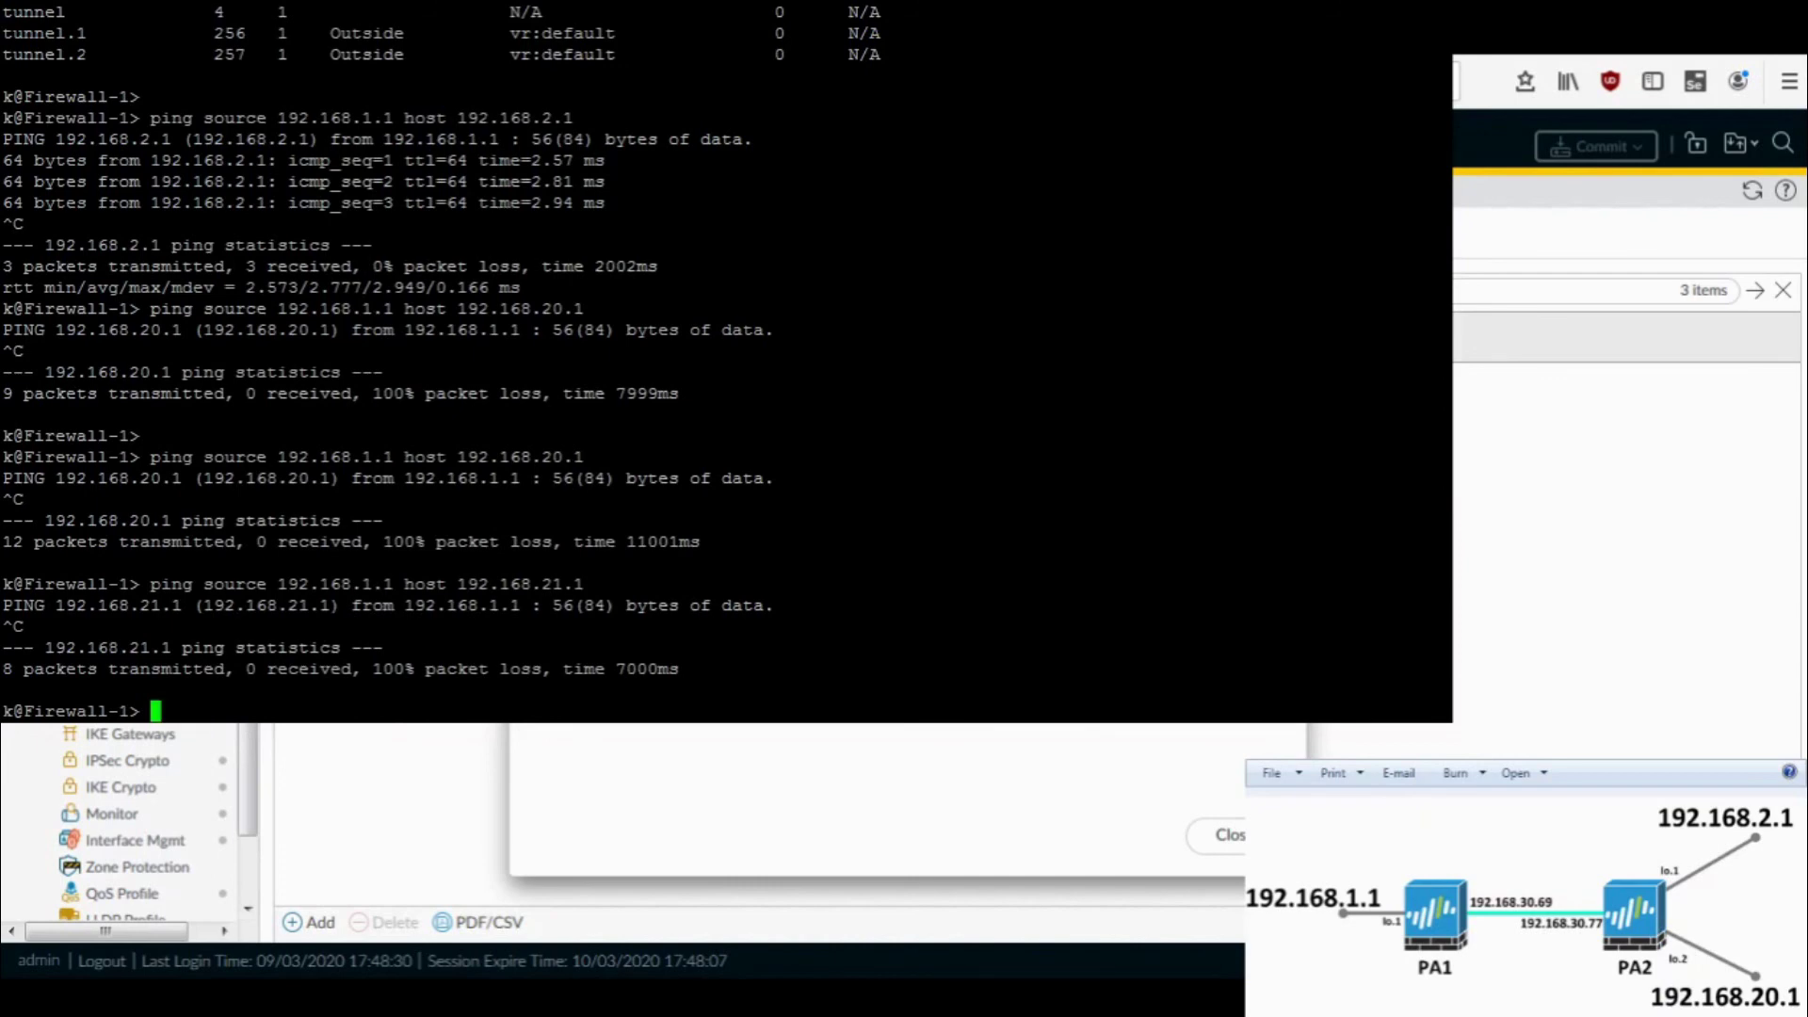
pyautogui.press('Up')
pyautogui.press('Left')
pyautogui.press('Left')
pyautogui.press('BackSpace')
pyautogui.write('0')
pyautogui.press('Return')
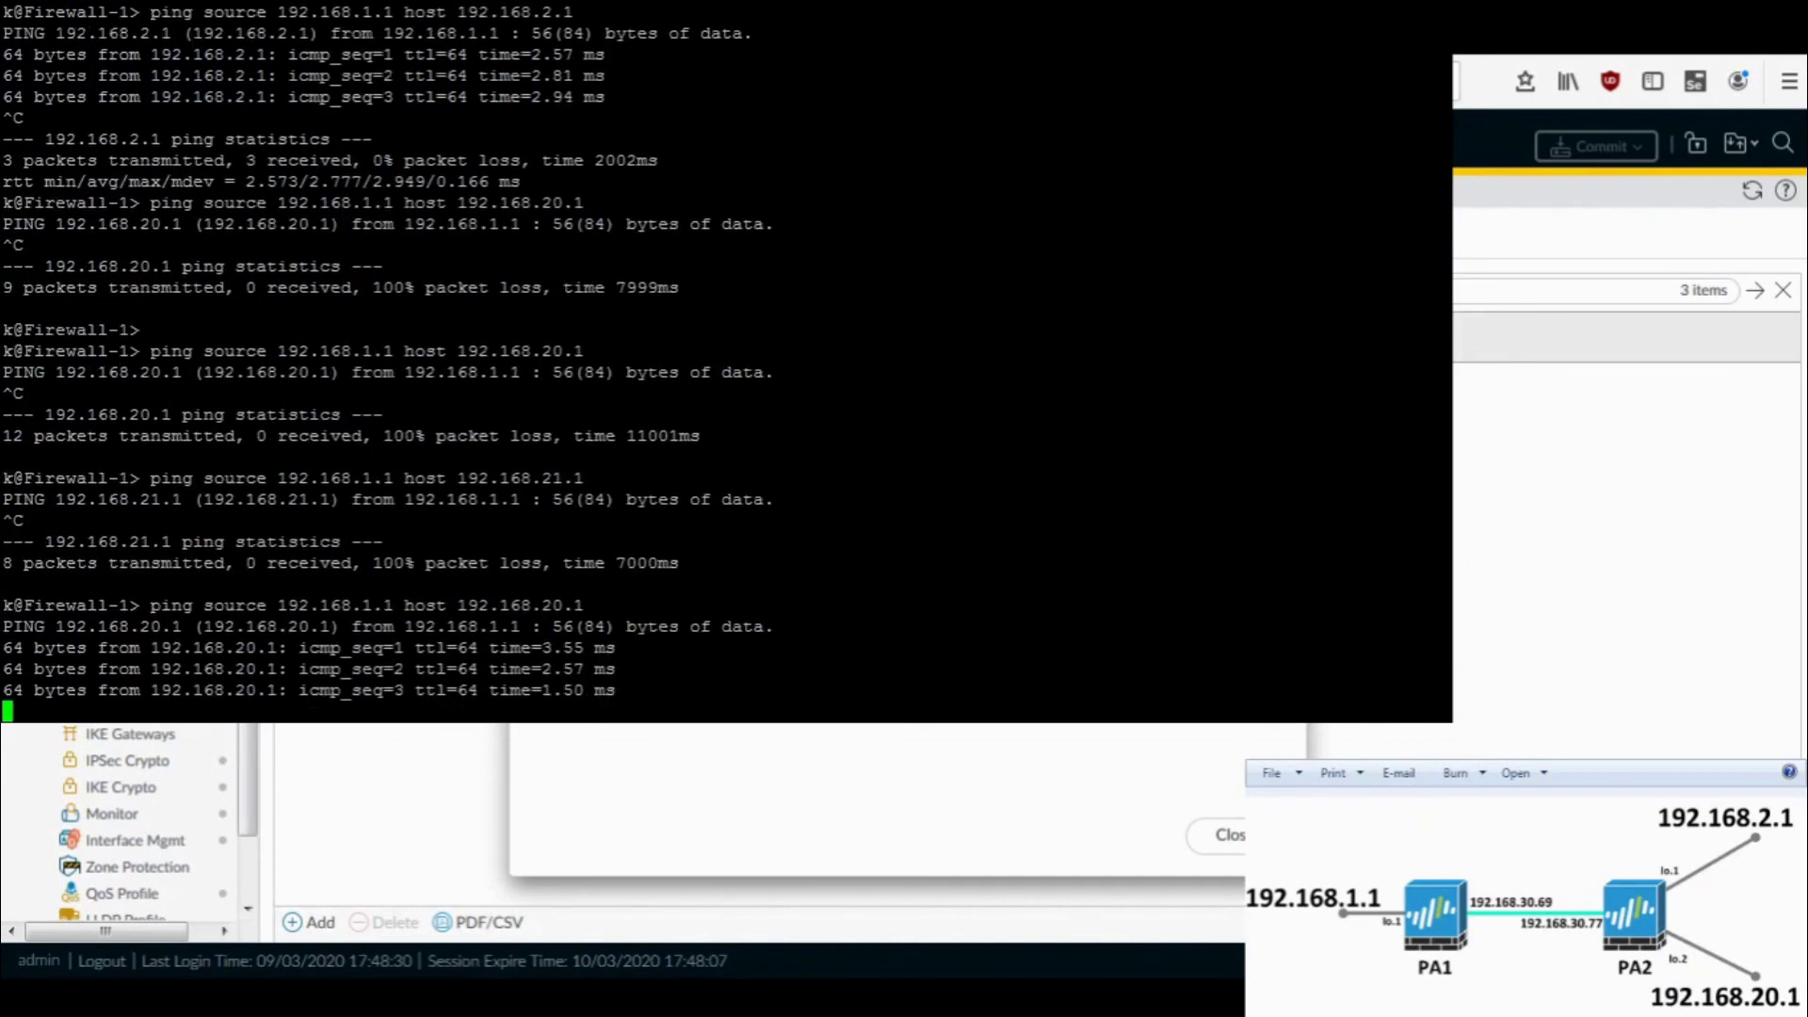
pyautogui.hotkey('ctrl', 'c')
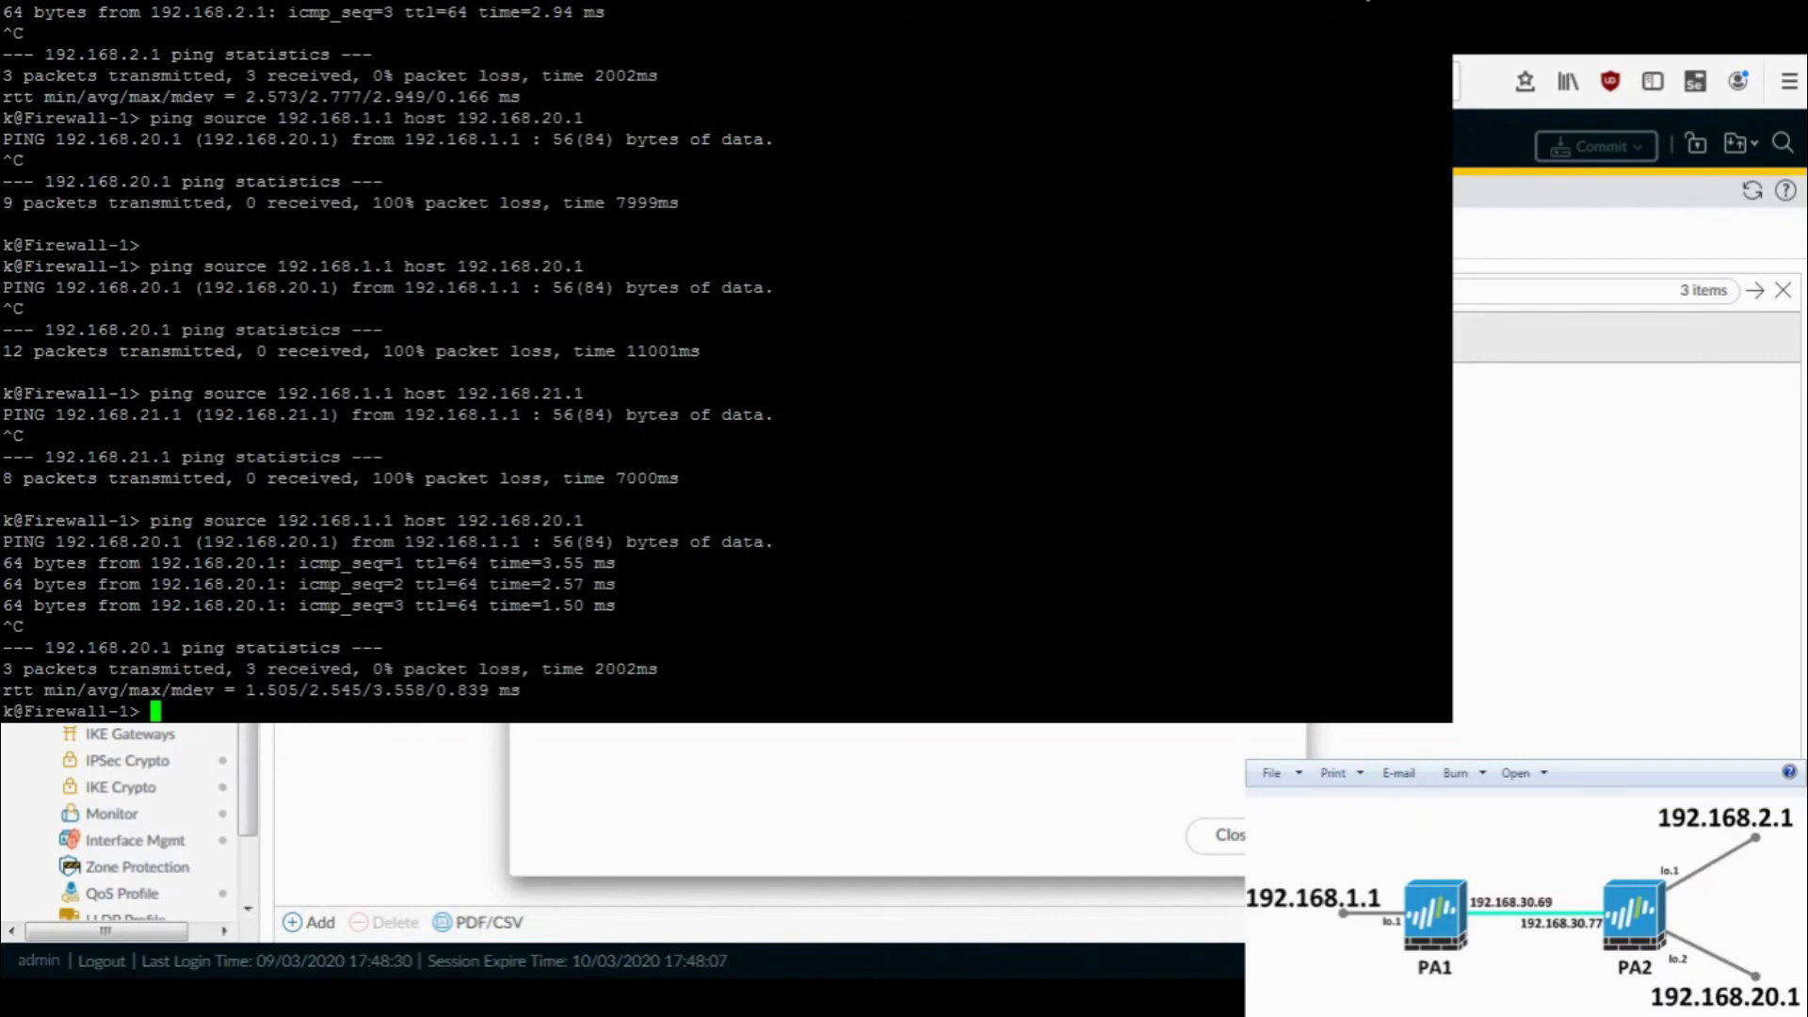